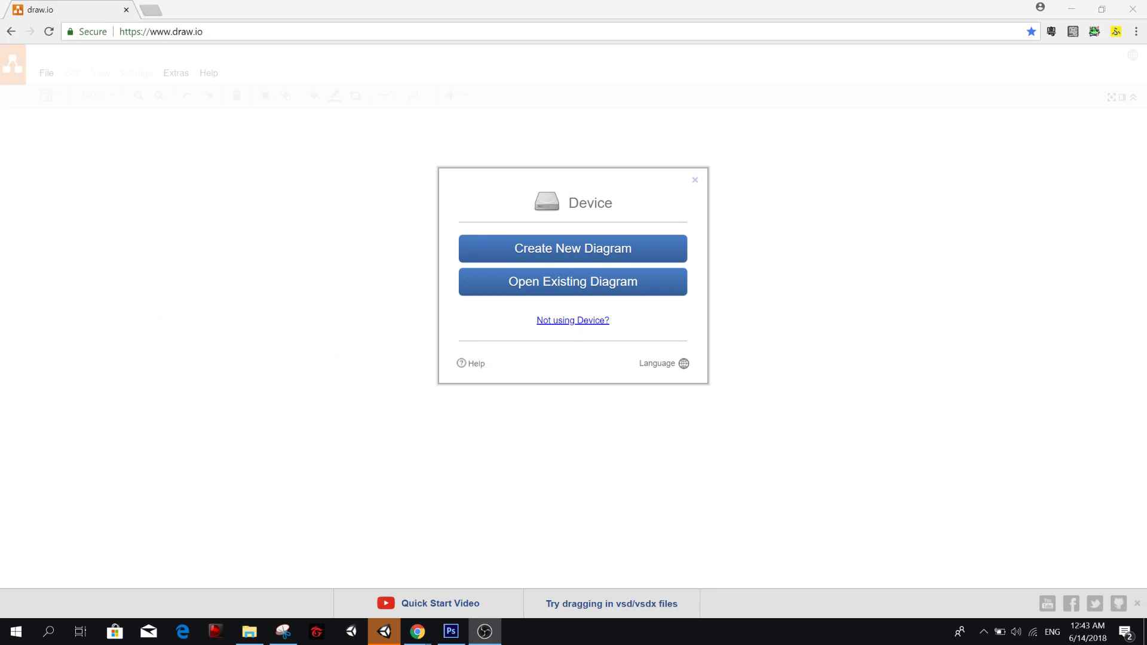
Switch to Unity and create a new 3D project named Numero in D:\Unity Projects.
left_click(385, 631)
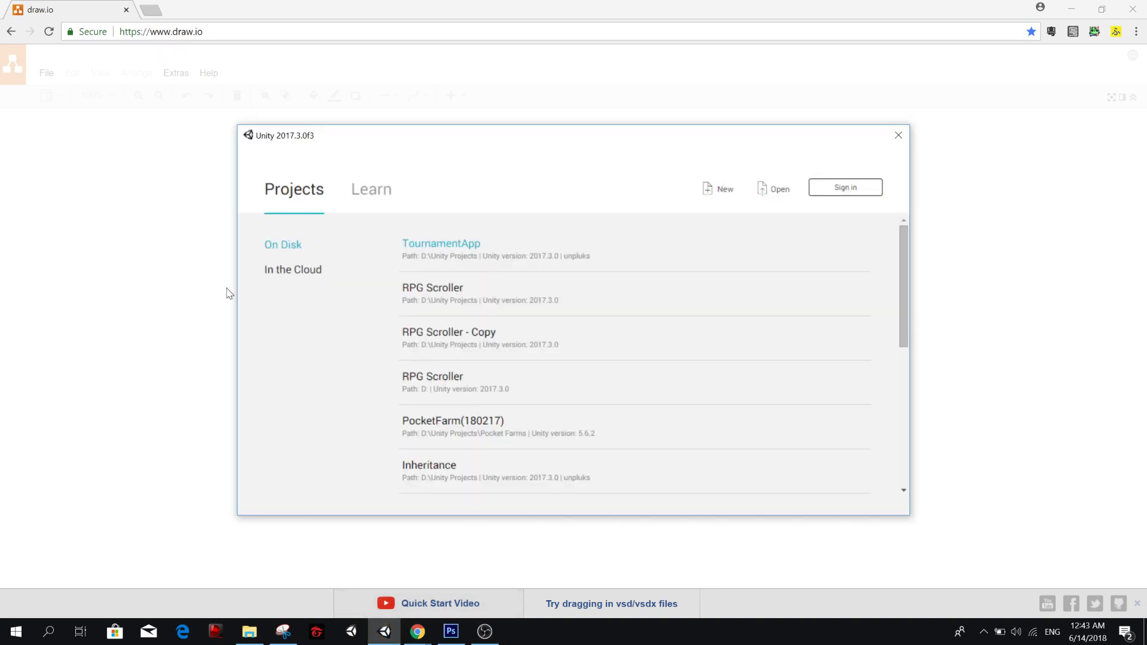
left_click(721, 201)
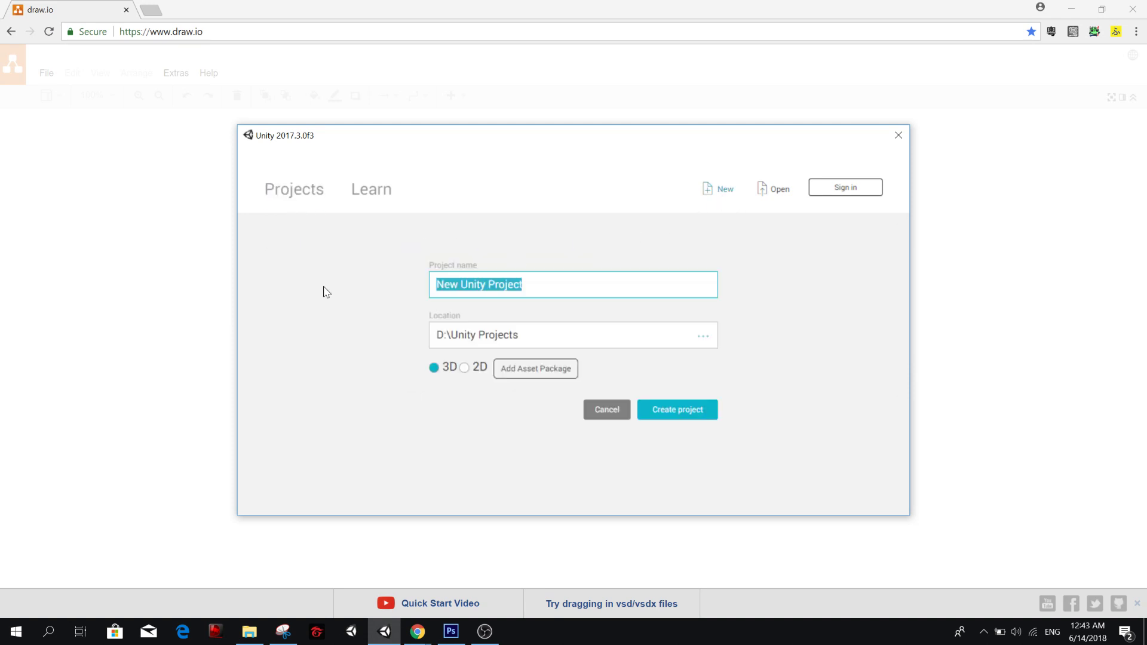
type("Numero")
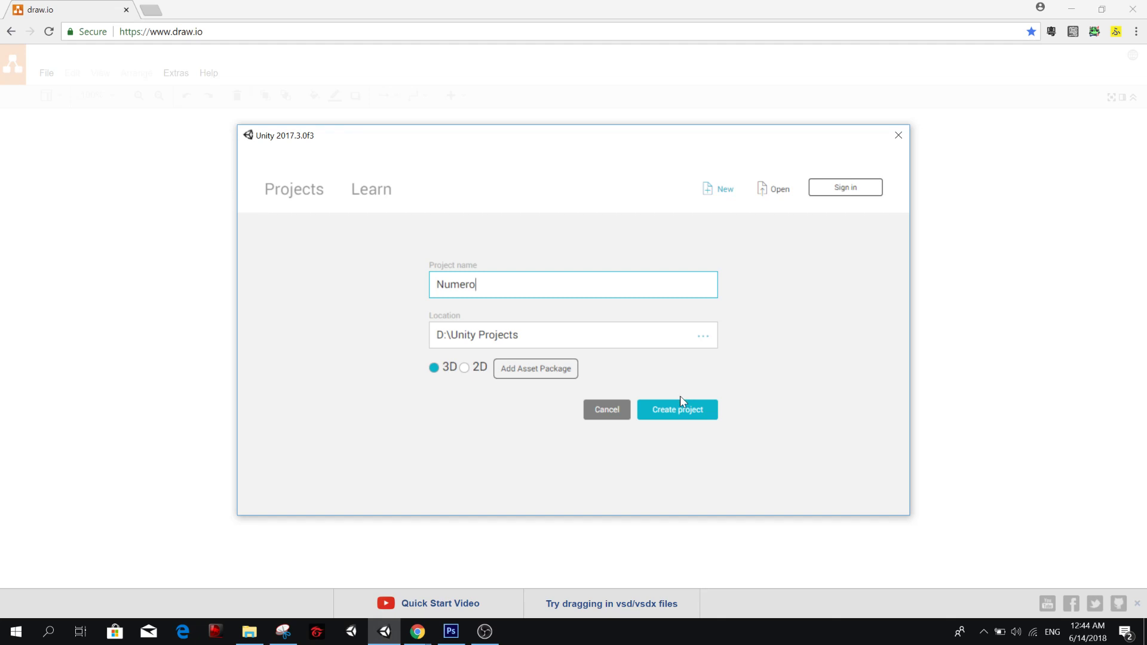
left_click(679, 413)
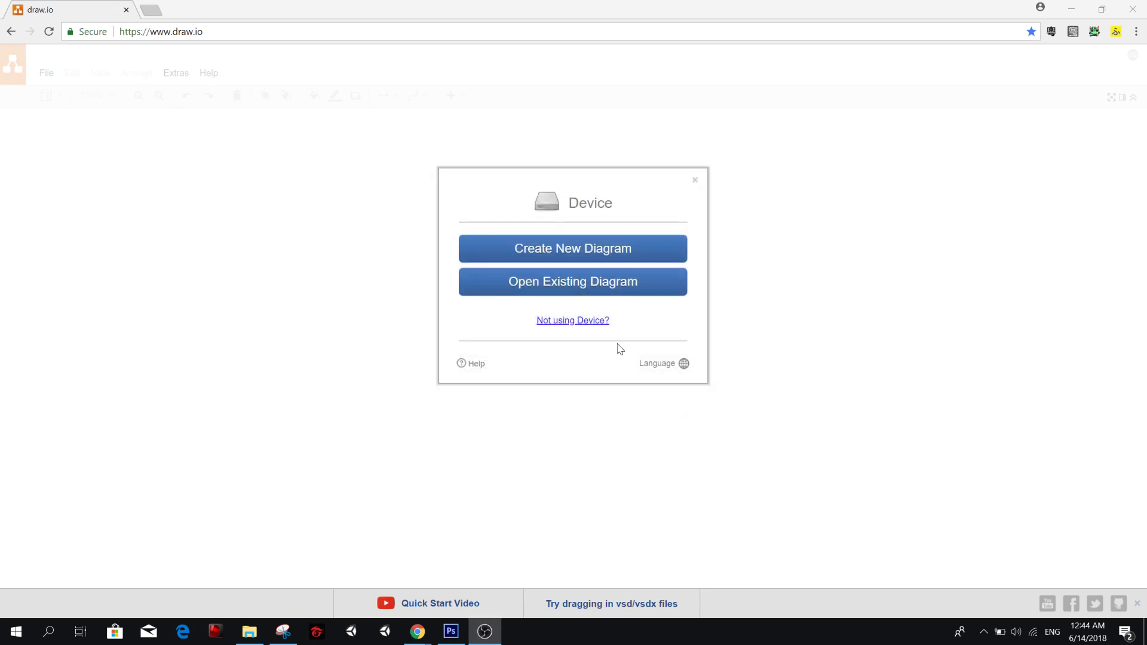
Create a new blank diagram in draw.io with the filename Untitled Diagram.xml.
left_click(523, 251)
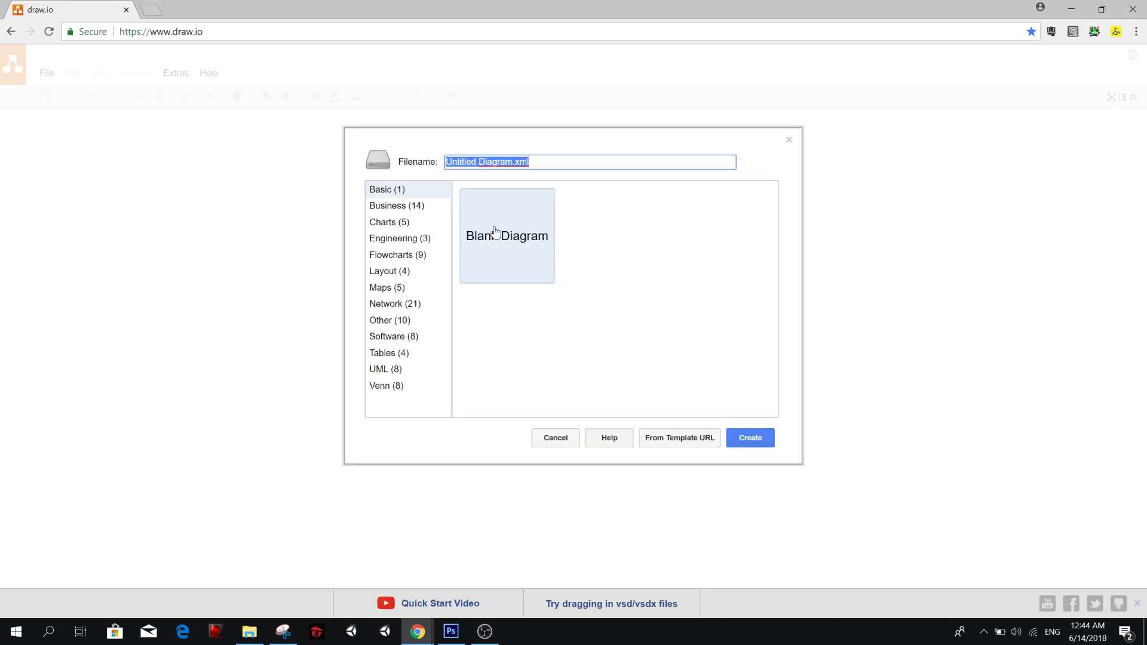
left_click(506, 239)
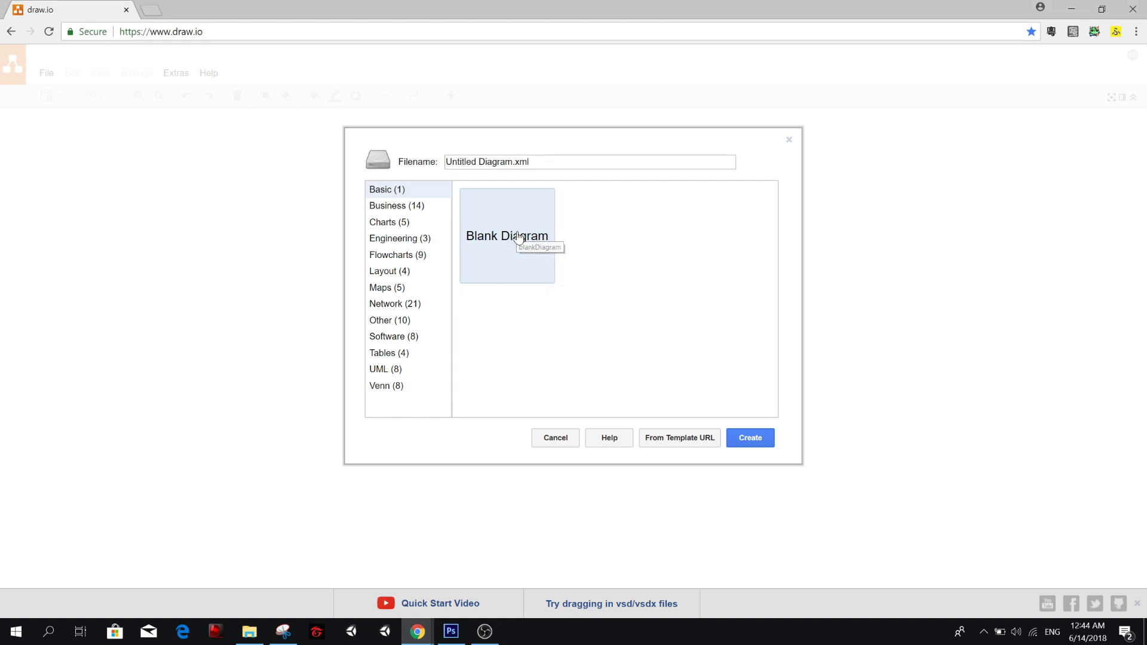
left_click(762, 438)
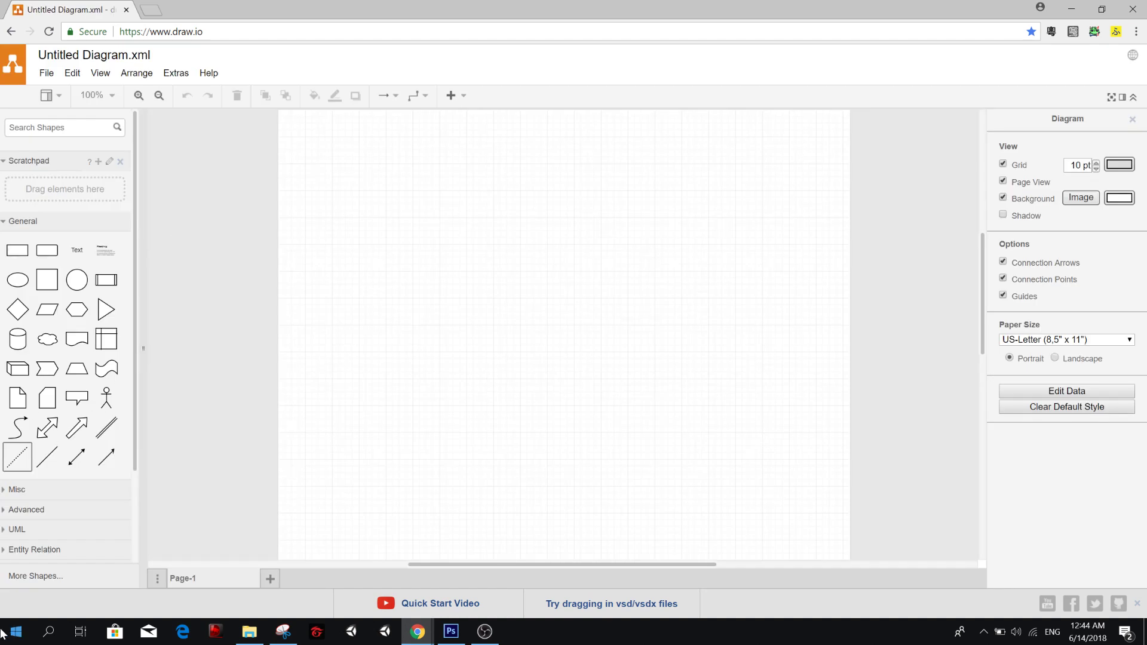
Add two Object boxes from the UML shapes to the page.
left_click(20, 530)
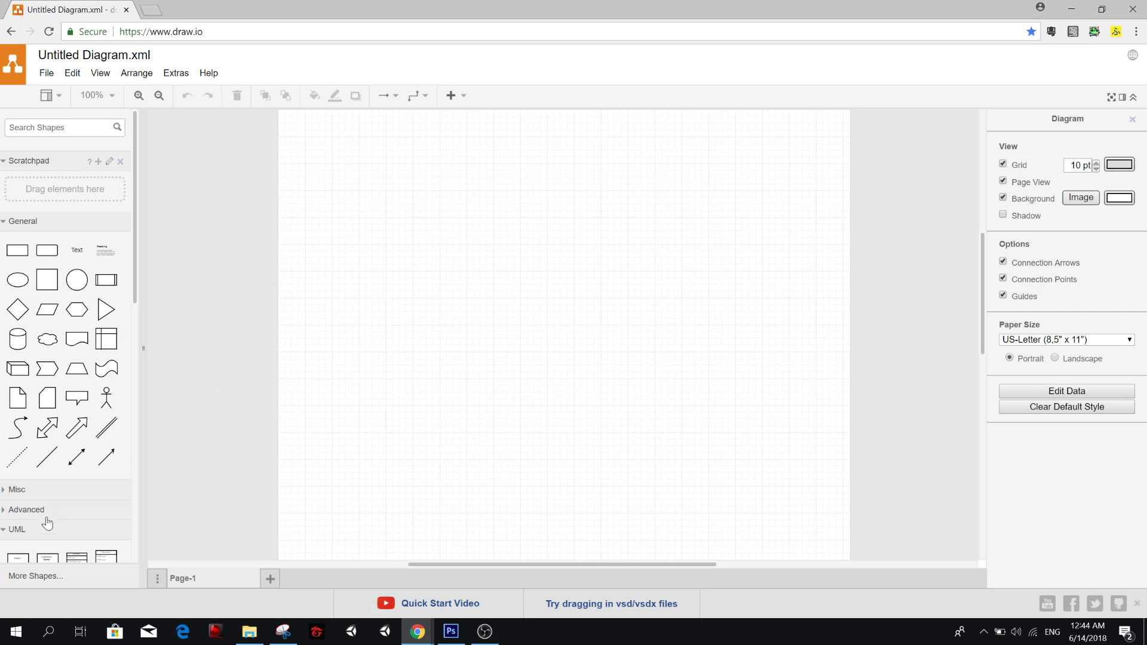
mouse_move(72, 425)
scroll(71, 425, "down", 2)
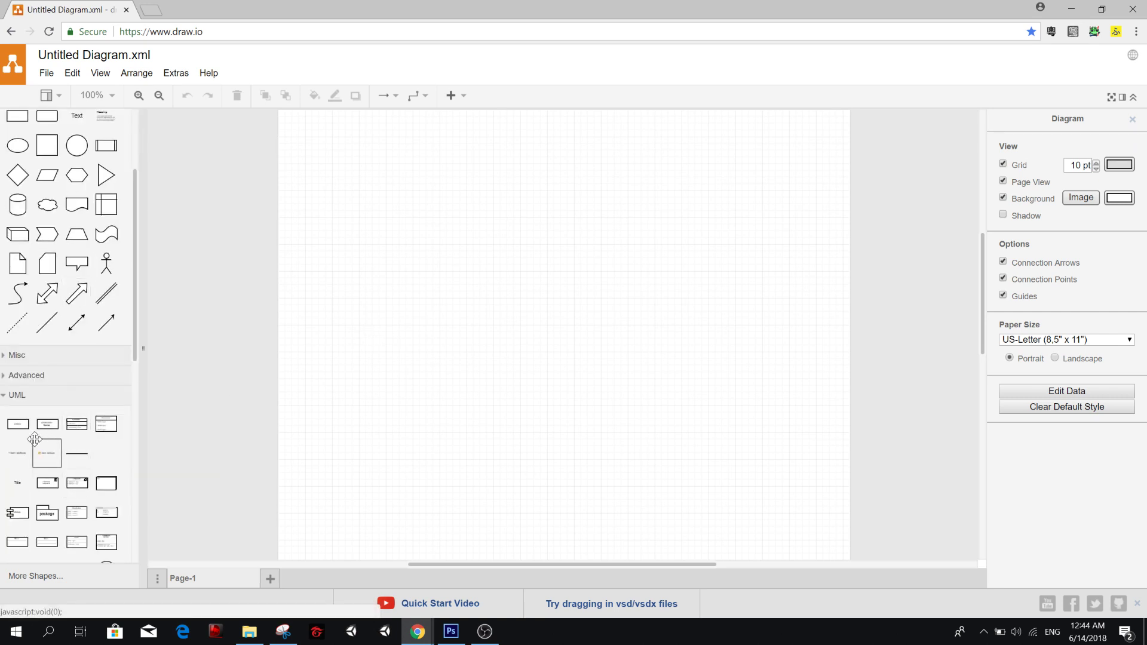
mouse_move(24, 430)
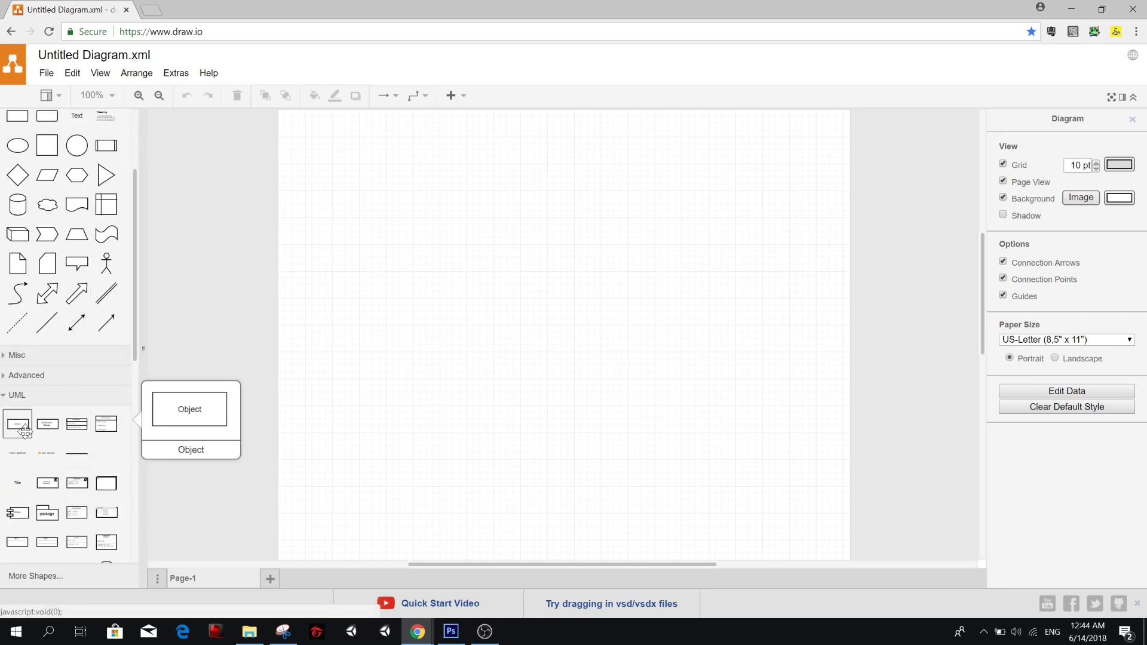
left_click(24, 430)
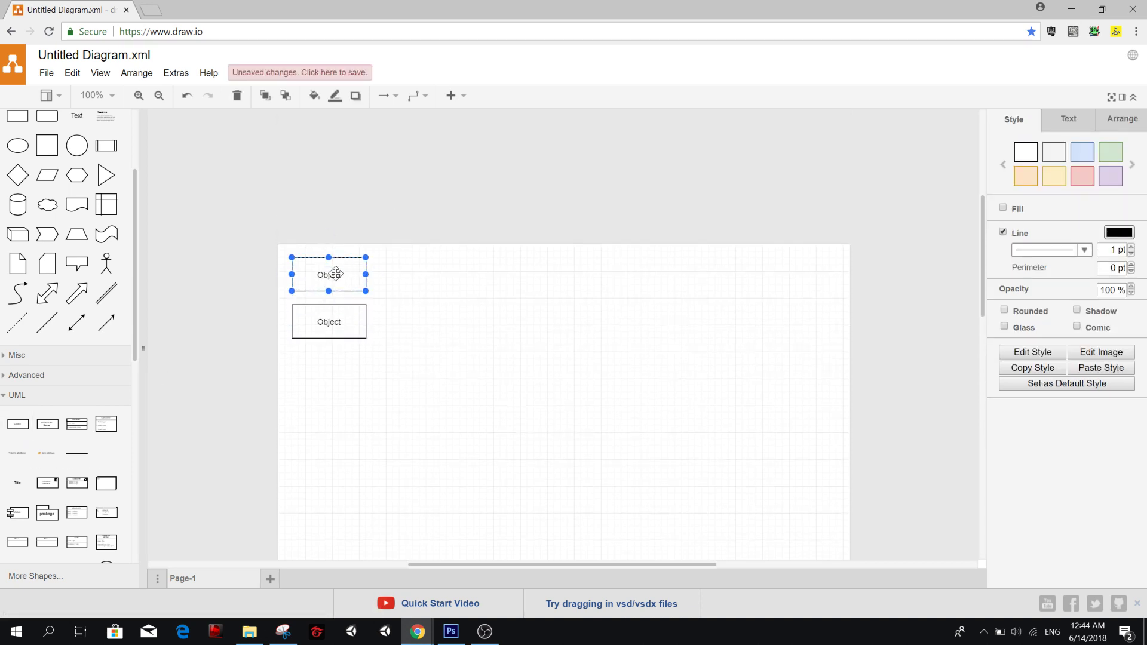
Label the upper Object box Landing.
double_click(332, 265)
type("Landiun")
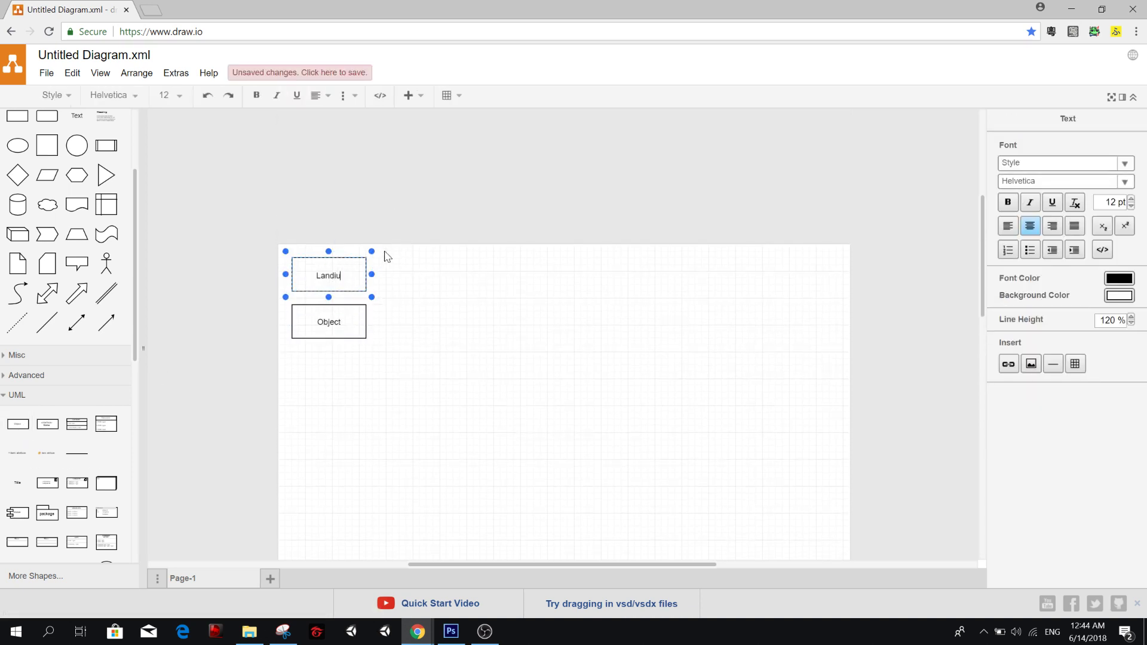
key("BackSpace")
key("BackSpace")
type("ng")
Move the remaining Object box to the right of Landing and label it Gameplay.
left_click_drag(328, 323, 469, 281)
double_click(475, 279)
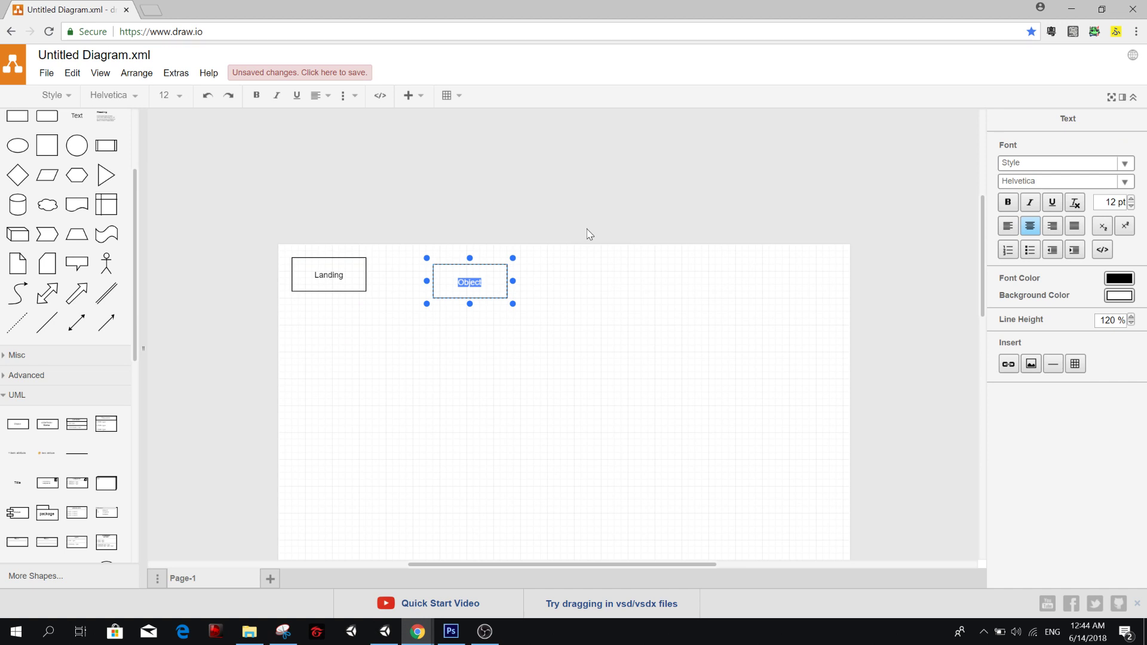
type("G")
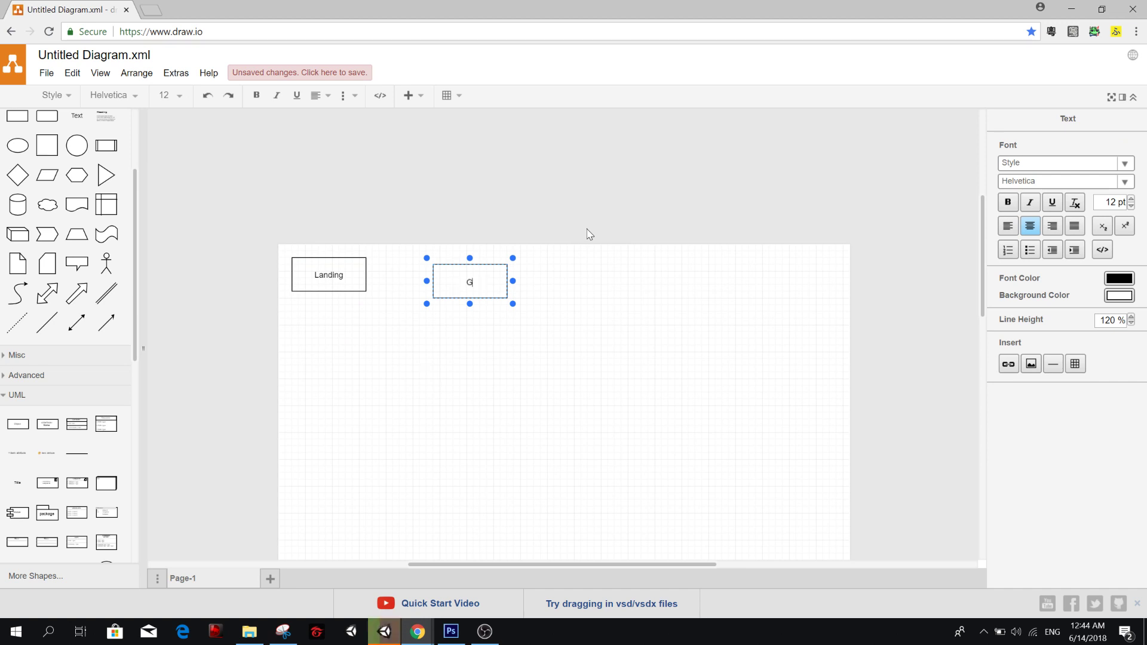
type("ameplay")
left_click(537, 350)
Line up the Gameplay box with the Landing box and place a duplicate of it to its right.
left_click_drag(499, 287, 575, 295)
left_click(416, 301)
left_click(469, 284)
key("ctrl+d")
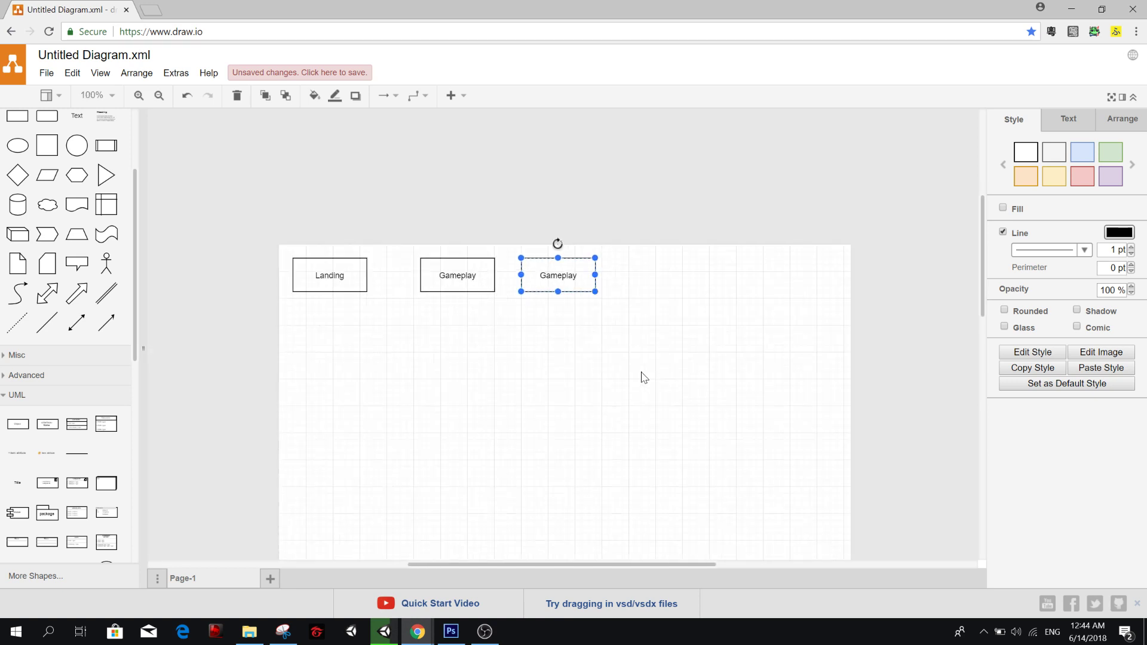
Label the duplicated Gameplay box Pause Menu and move the Landing box closer to Gameplay.
scroll(616, 376, "up", 3, "ctrl")
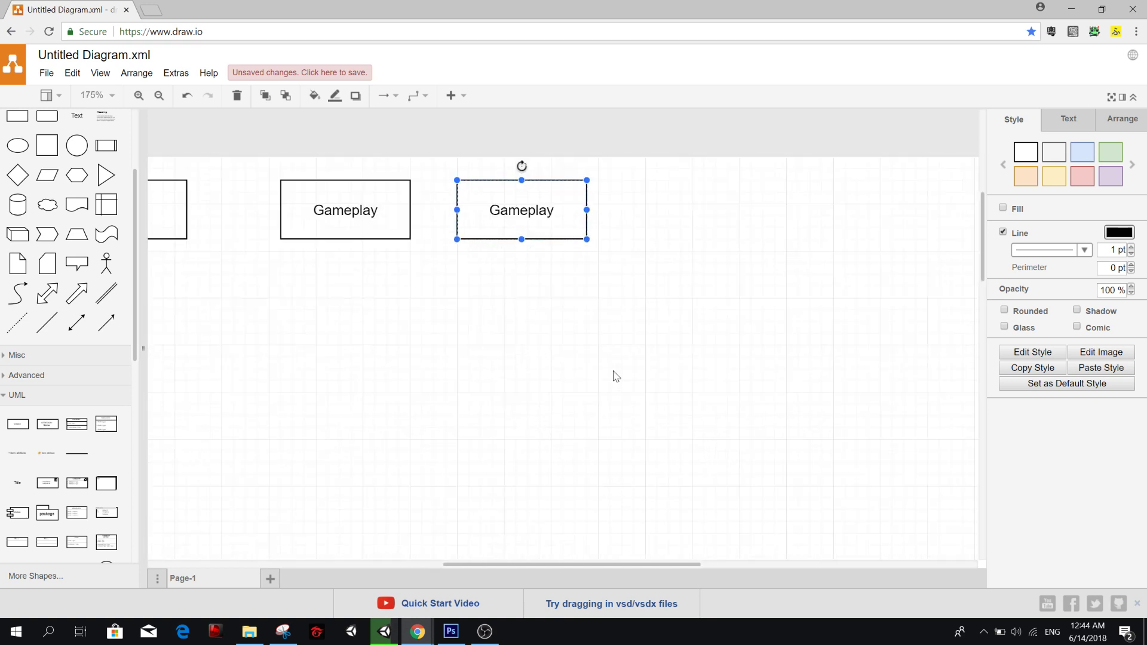
scroll(600, 246, "down", 1, "ctrl")
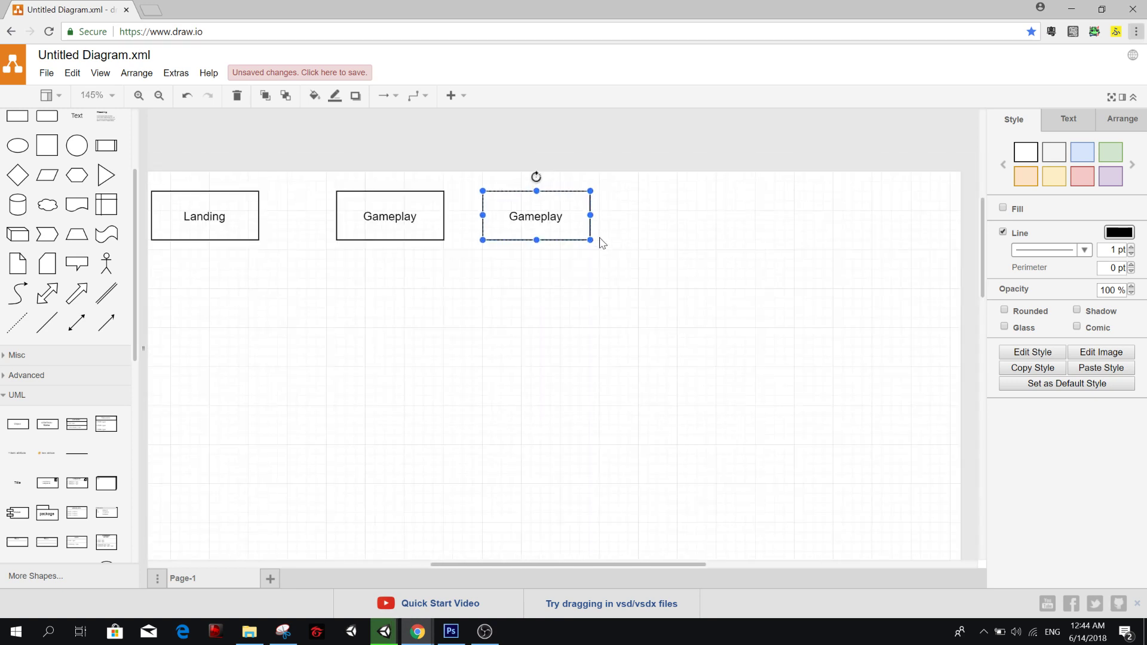
double_click(523, 221)
type("P")
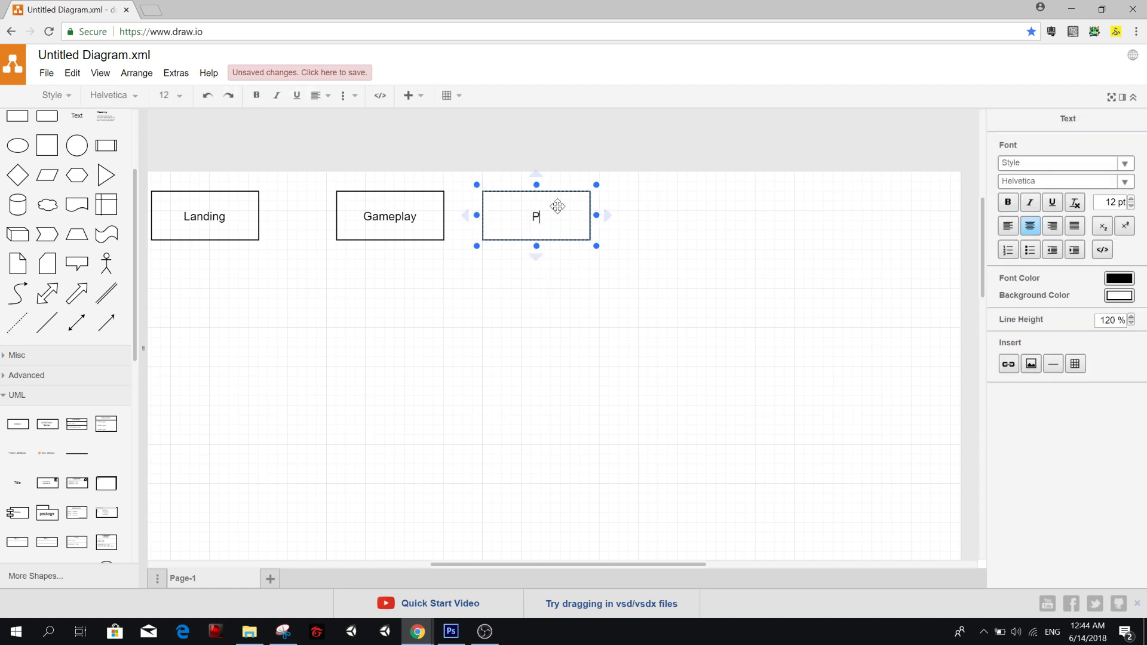
type("ause Menu")
left_click(596, 274)
left_click_drag(224, 230, 263, 236)
left_click_drag(262, 235, 276, 228)
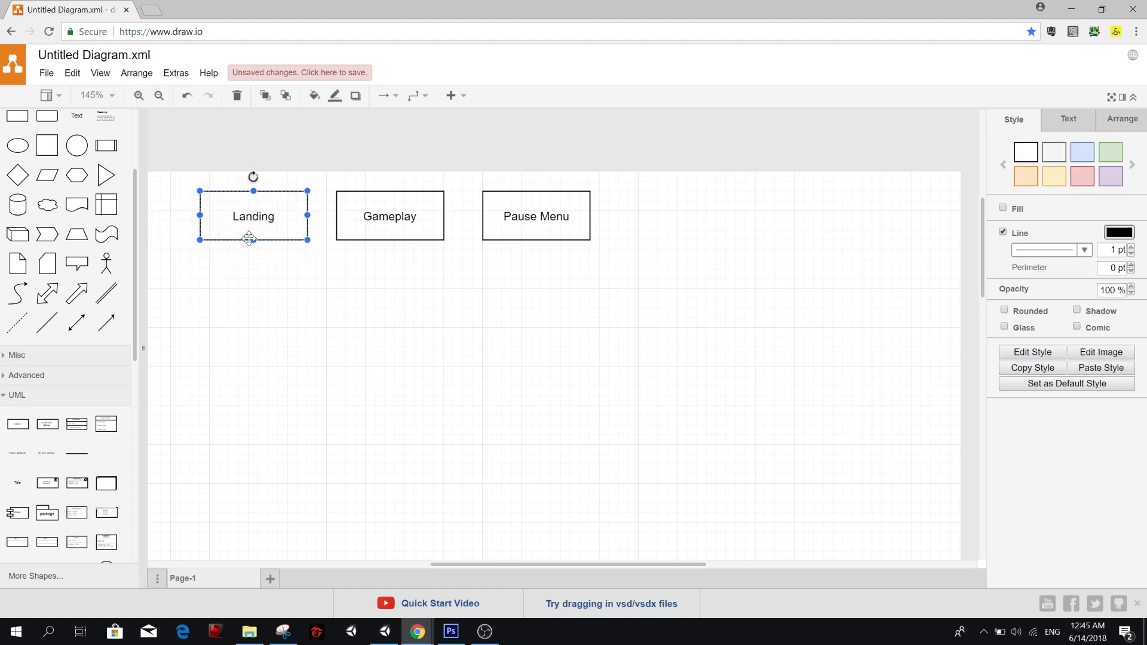
left_click(517, 232)
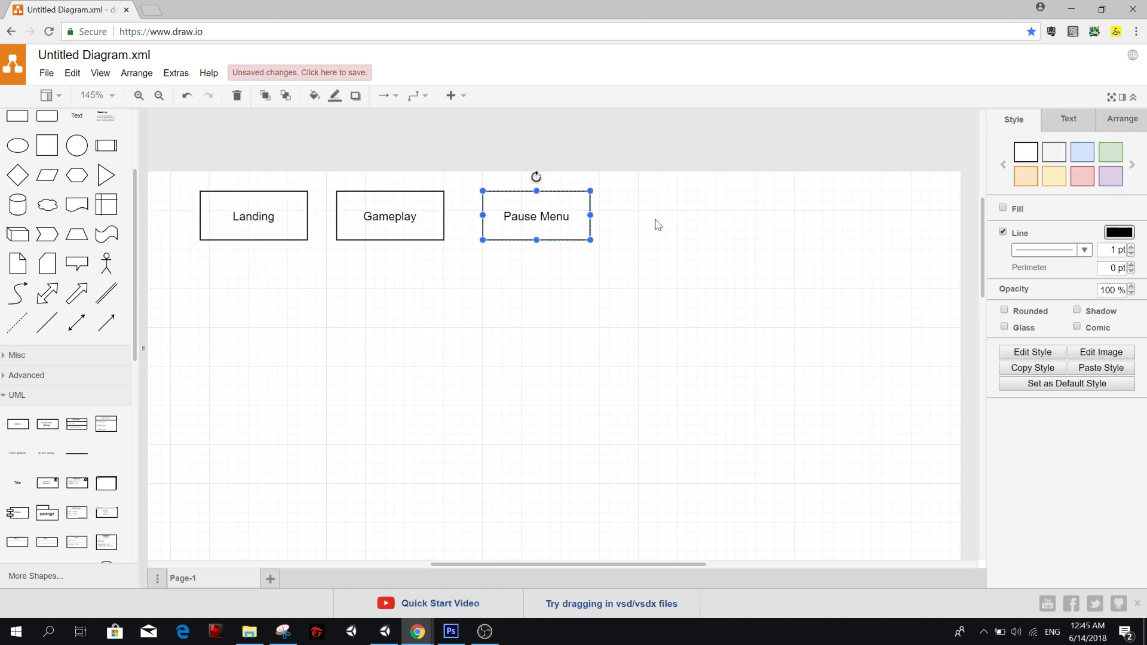
left_click(606, 223)
left_click(552, 224)
left_click(417, 631)
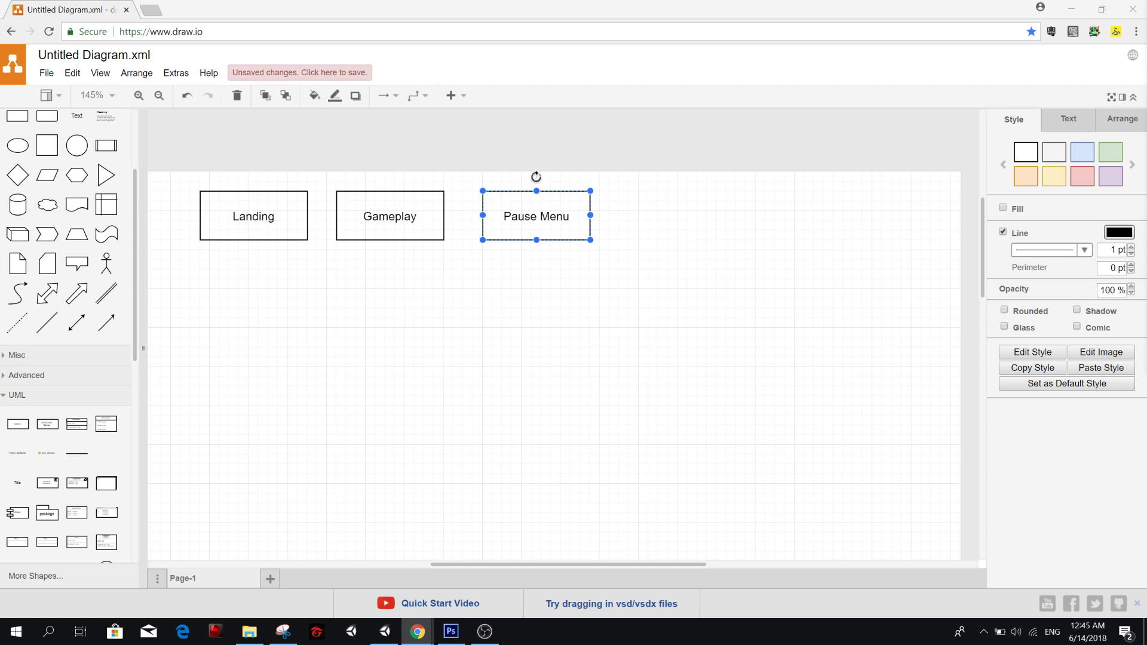
mouse_move(1146, 105)
left_mouse_down()
mouse_move(433, 77)
mouse_move(805, 149)
mouse_move(876, 142)
mouse_move(1146, 157)
left_mouse_up()
left_click(516, 228)
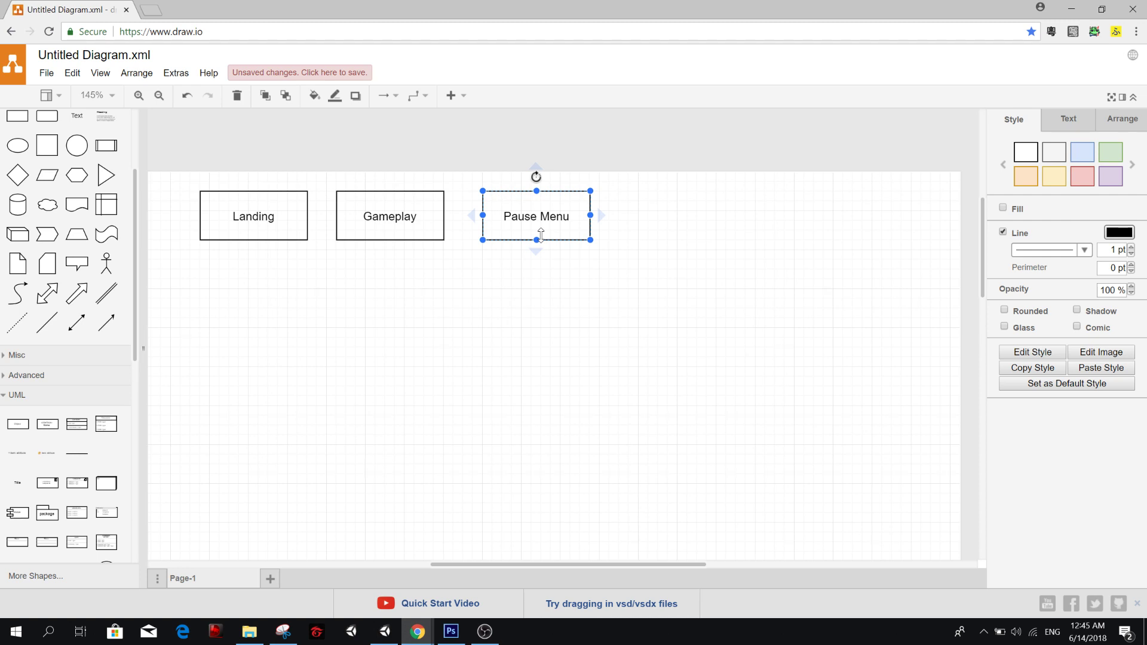
left_click(617, 238)
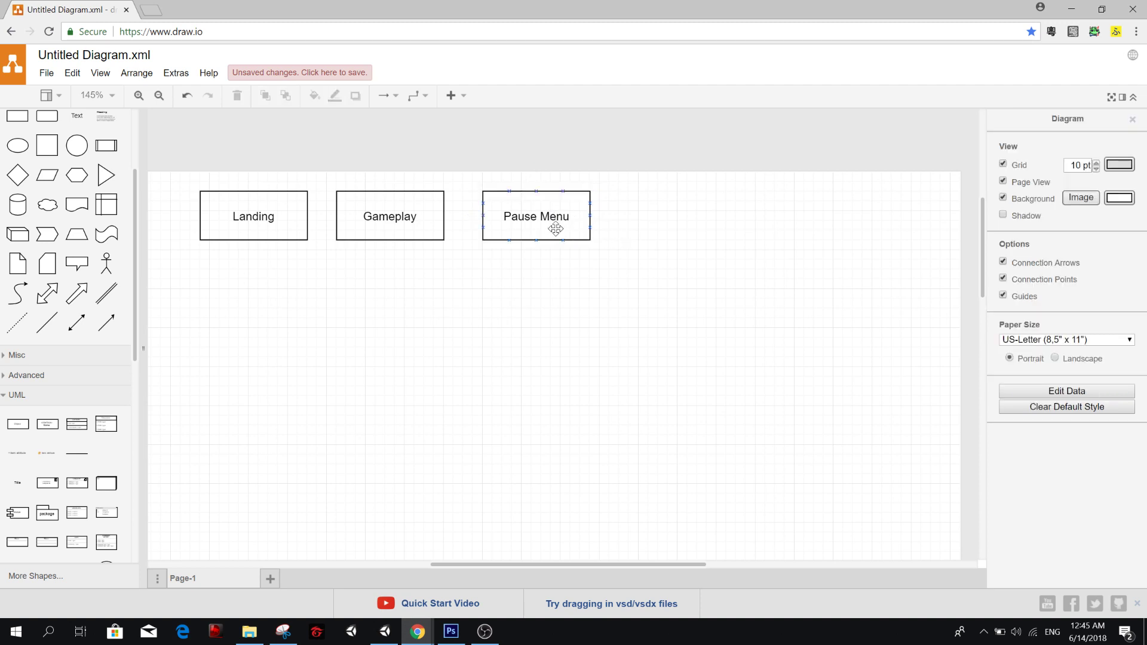
Duplicate the Pause Menu box, place the copy to its right in the same row and label it Ranking.
left_click(555, 228)
key("ctrl+d")
left_click_drag(547, 236, 680, 224)
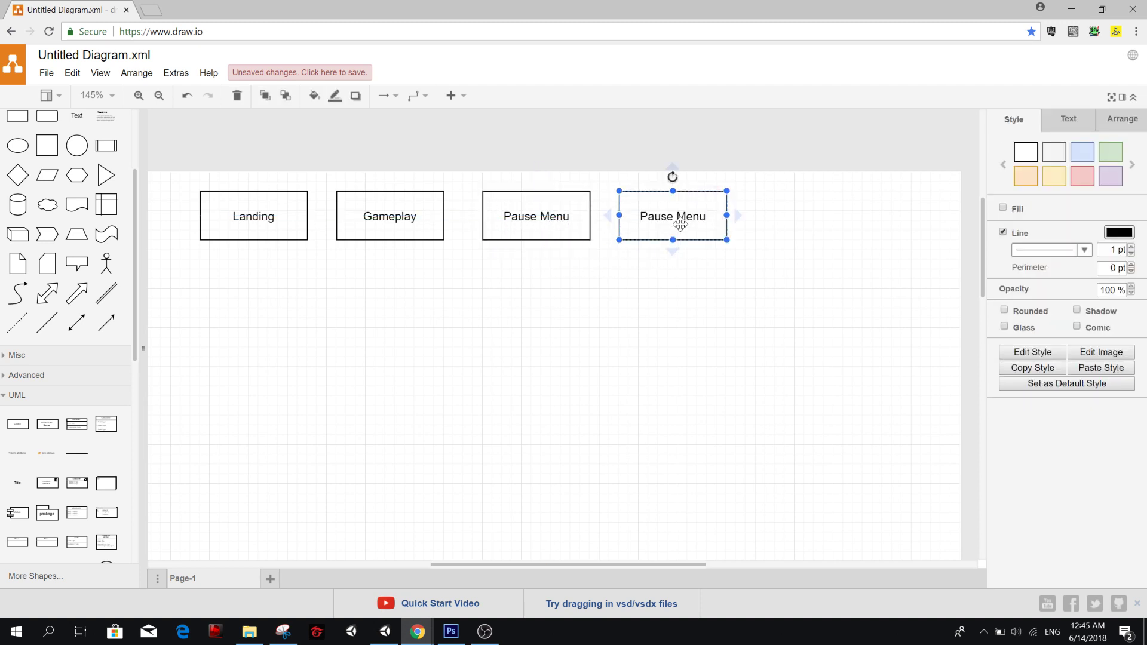
double_click(687, 221)
type("Rank")
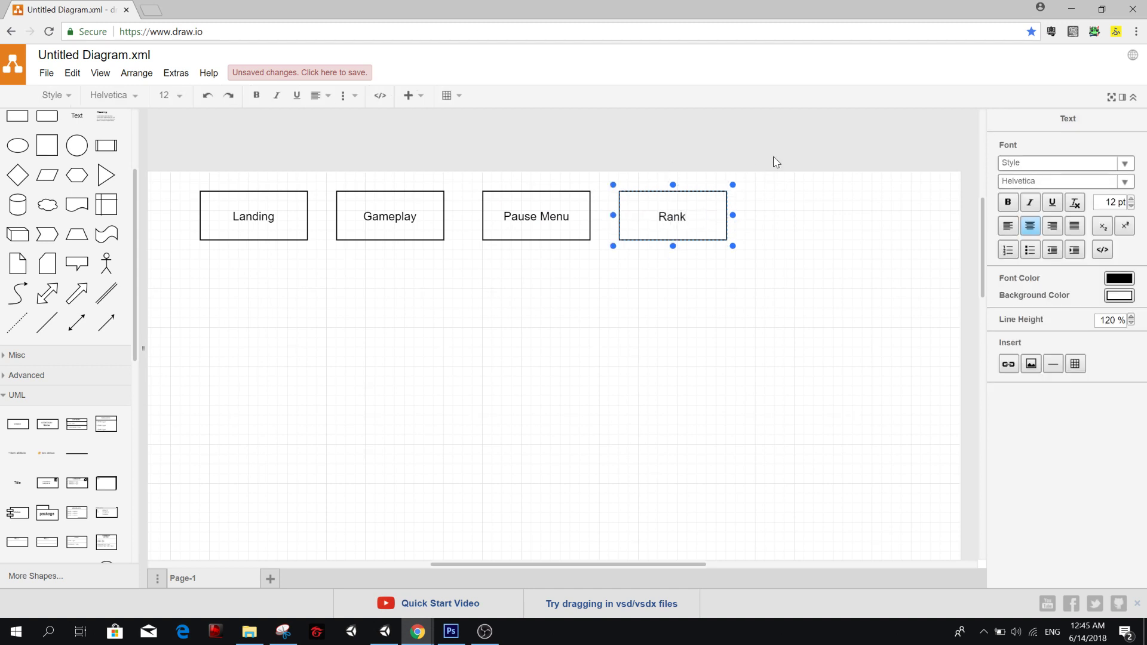
type("ing")
left_click(297, 257)
left_click(295, 197)
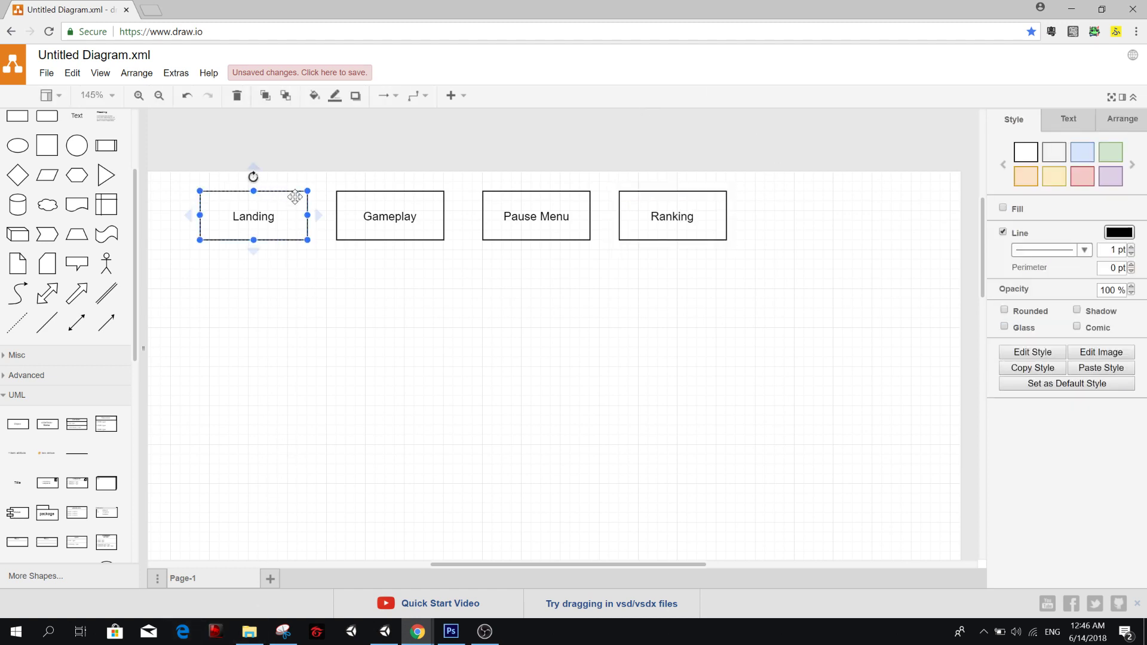
left_click(412, 209)
left_click(525, 214)
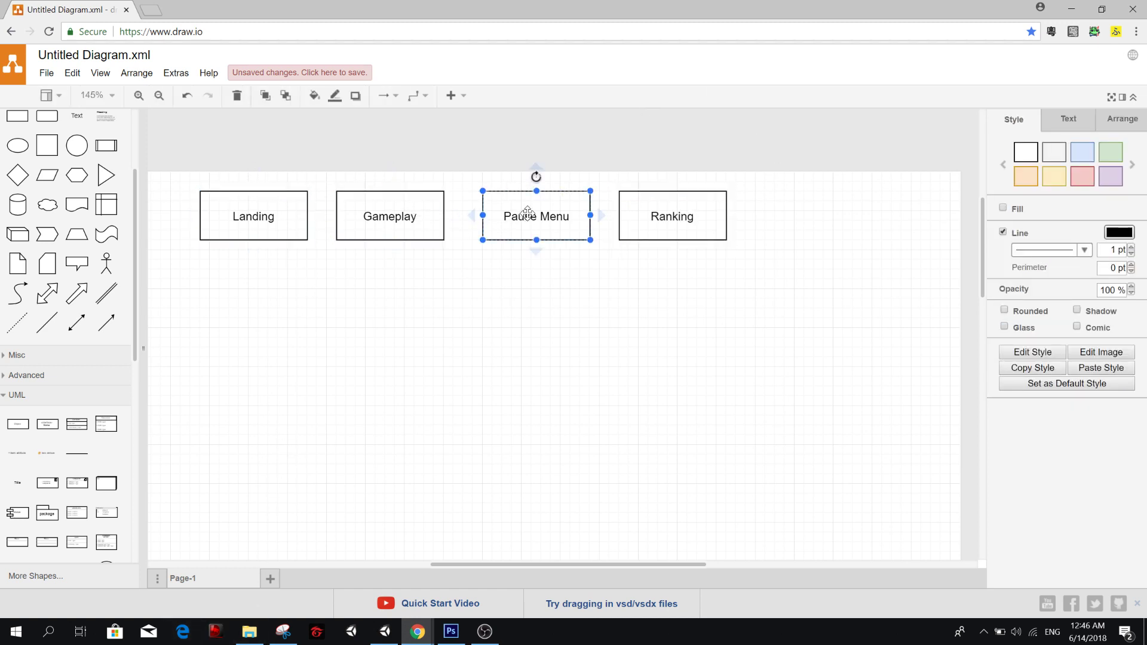
left_click(696, 219)
left_click(786, 223)
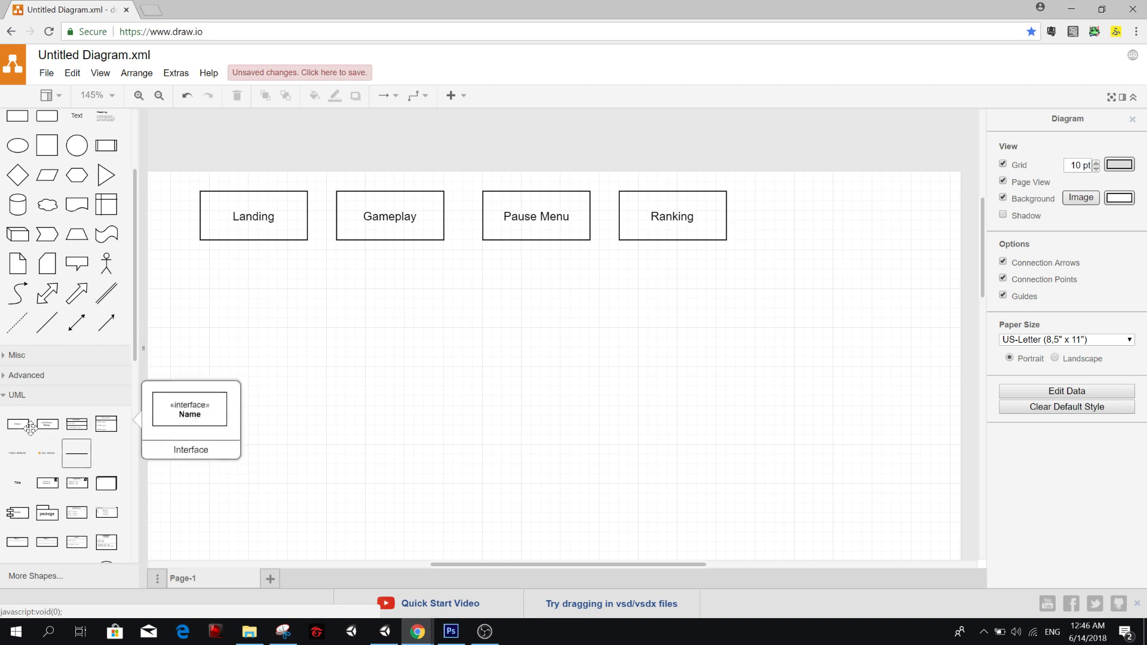
Add a UML Object box to the right of Ranking, label it Optional Ads and move it slightly closer to Ranking.
mouse_move(29, 428)
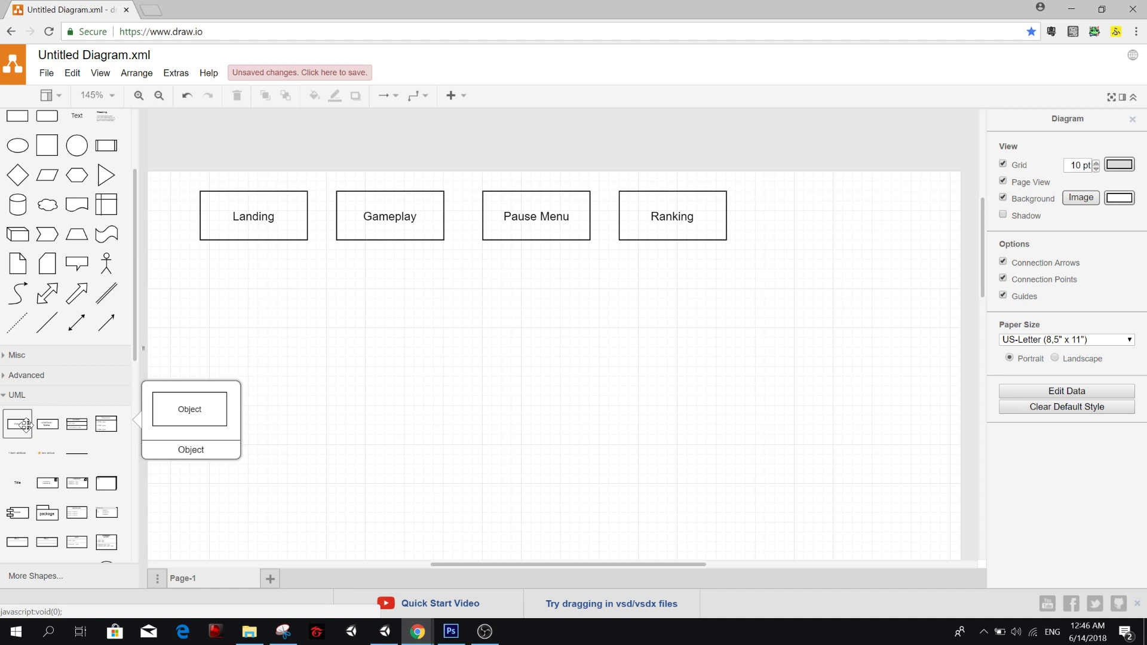
left_click_drag(25, 425, 783, 189)
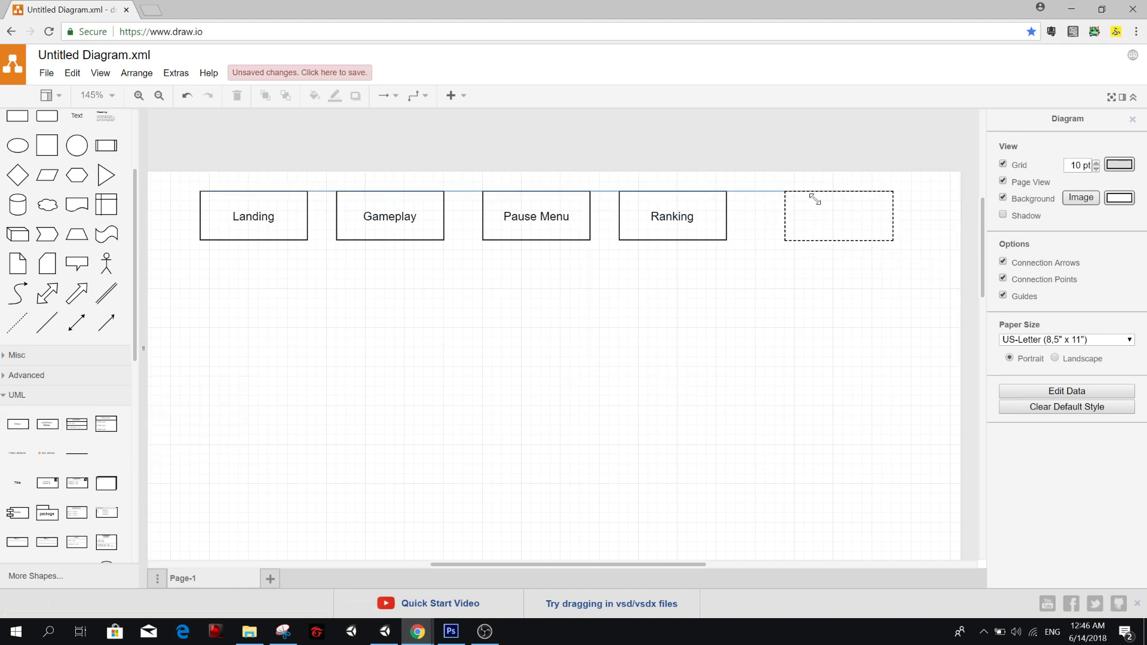
double_click(831, 222)
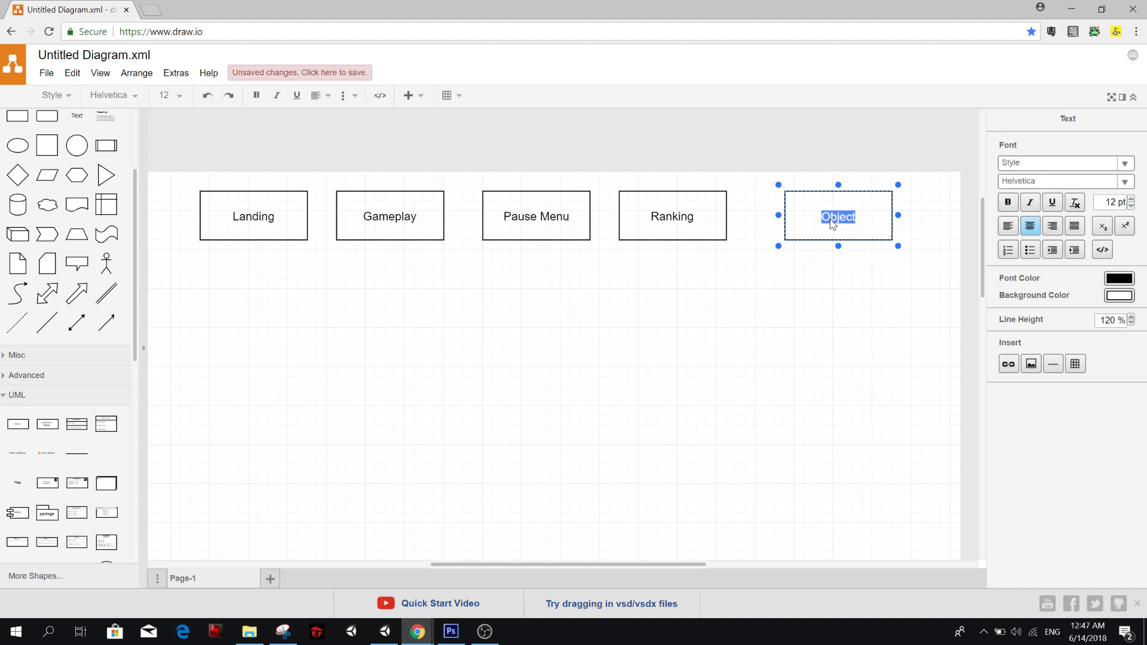
type("Optional Ads")
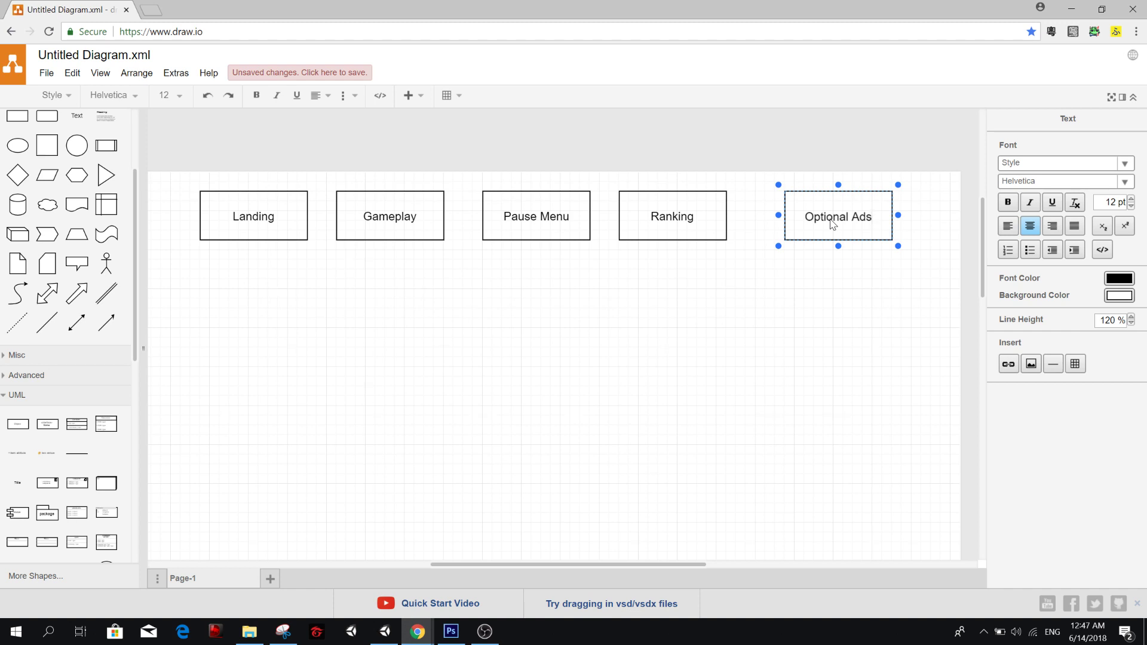
left_click(854, 323)
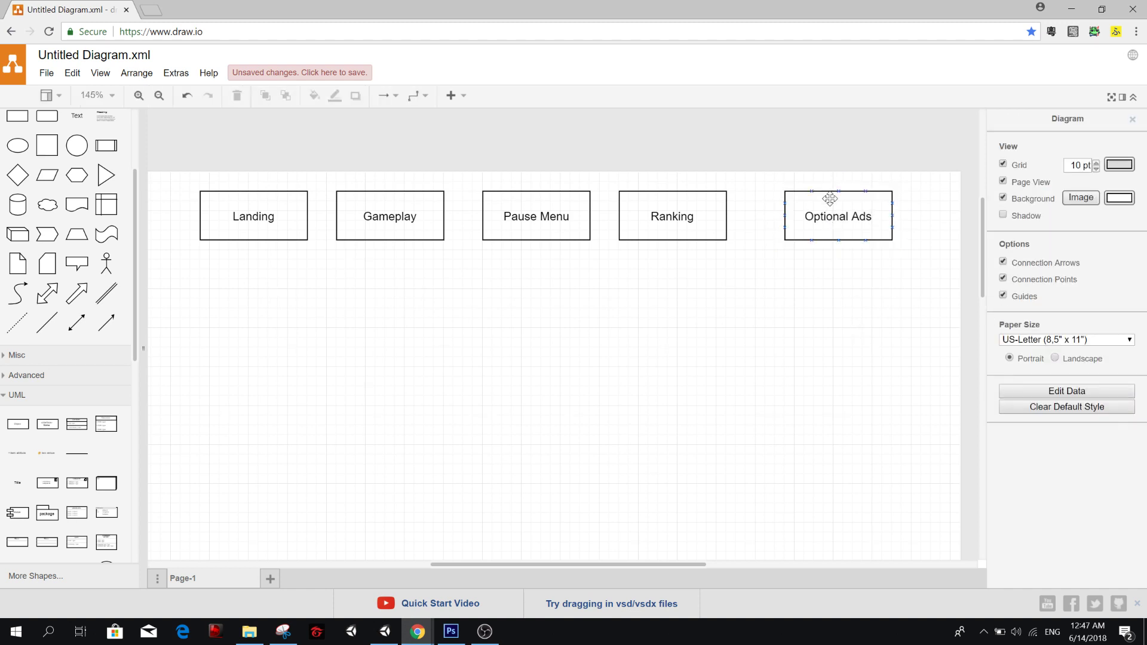
mouse_move(845, 222)
left_mouse_down()
mouse_move(828, 223)
mouse_move(838, 219)
left_mouse_up()
left_click(840, 271)
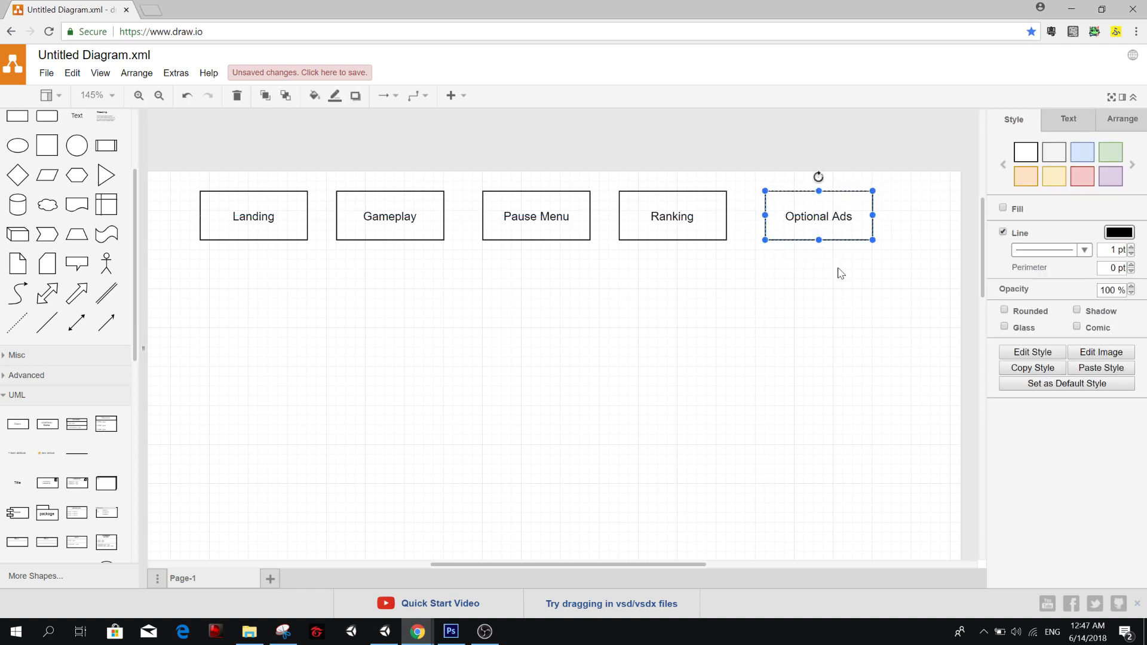
left_click(836, 275)
left_click(672, 218)
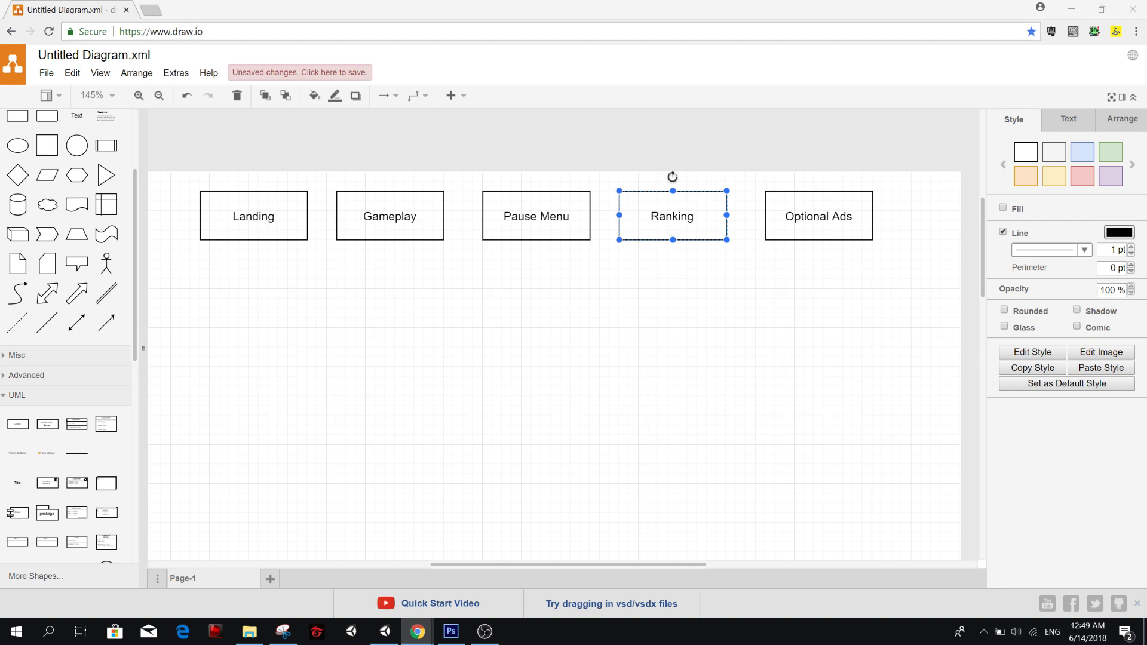
left_click_drag(1146, 179, 809, 103)
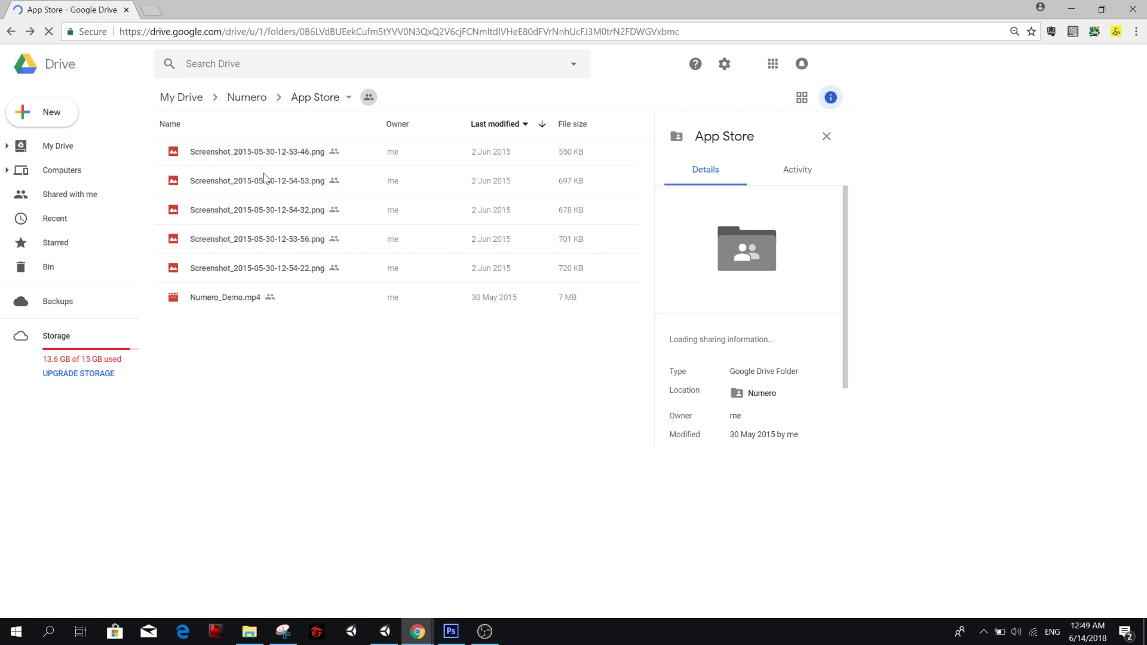
left_click(264, 161)
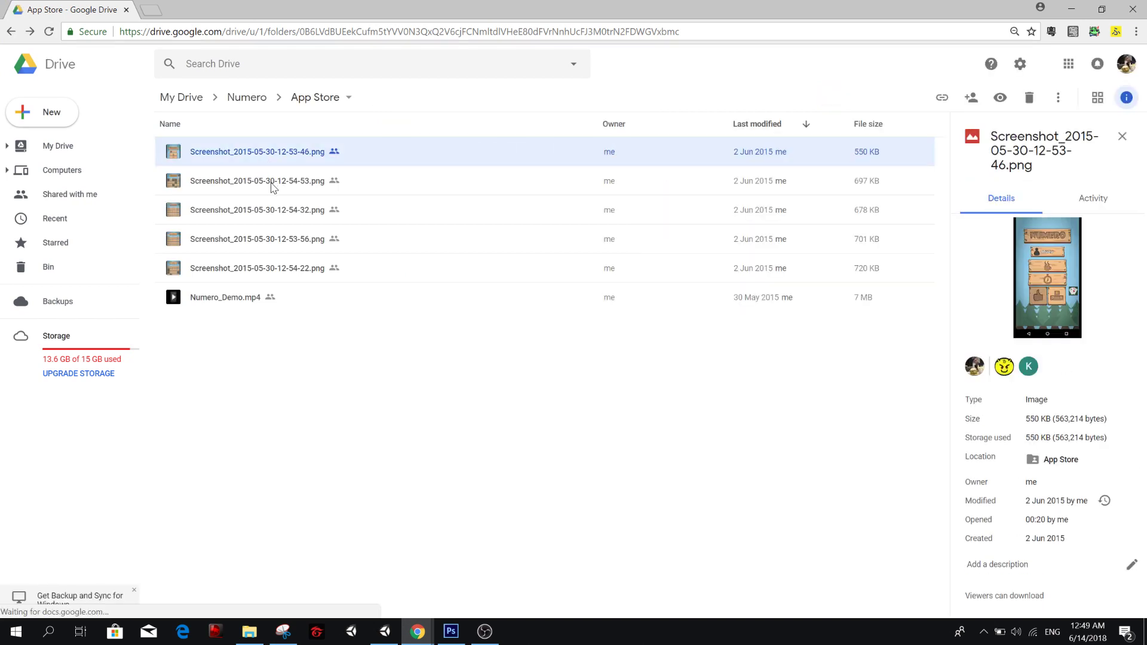
left_click(272, 187)
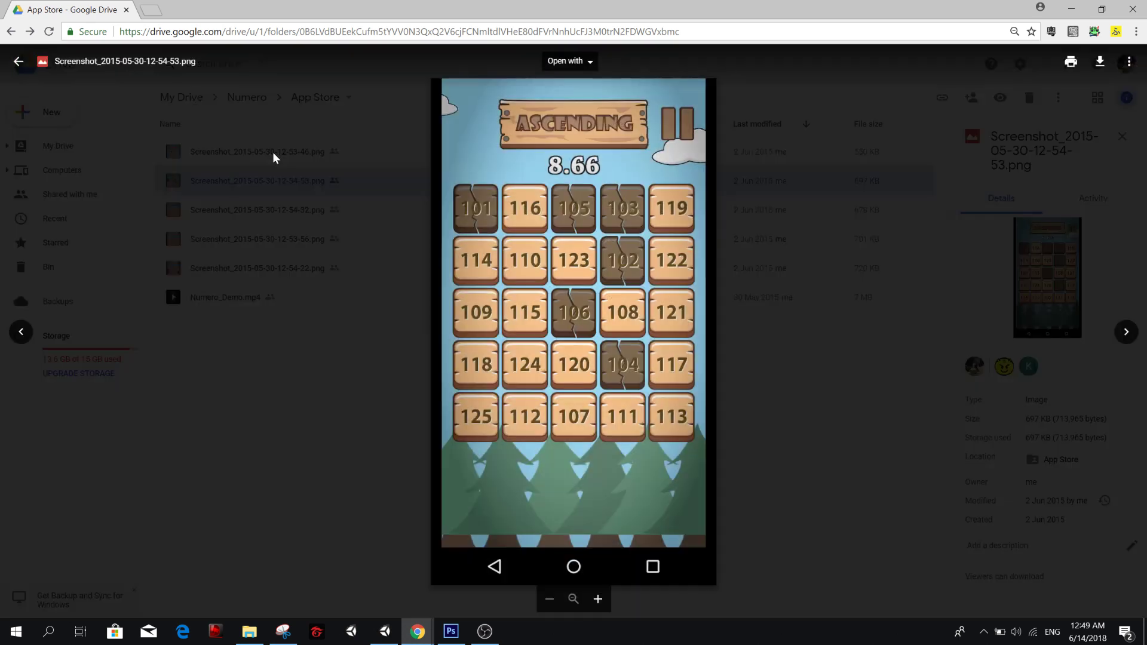
left_click(274, 153)
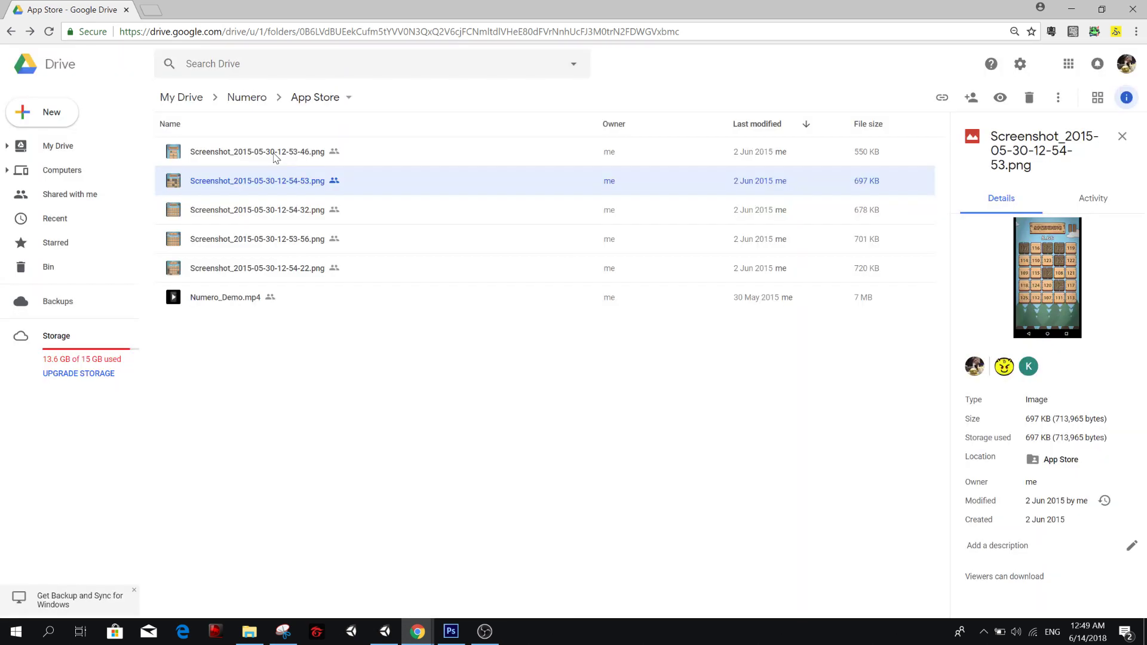
double_click(274, 153)
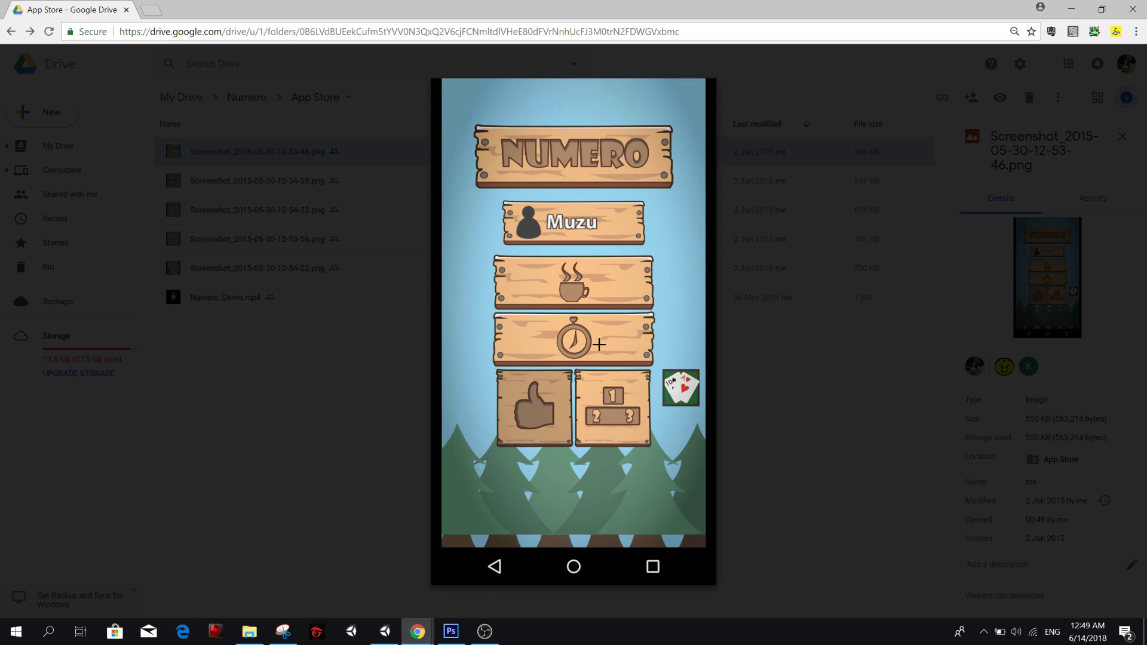
left_click(353, 198)
double_click(353, 191)
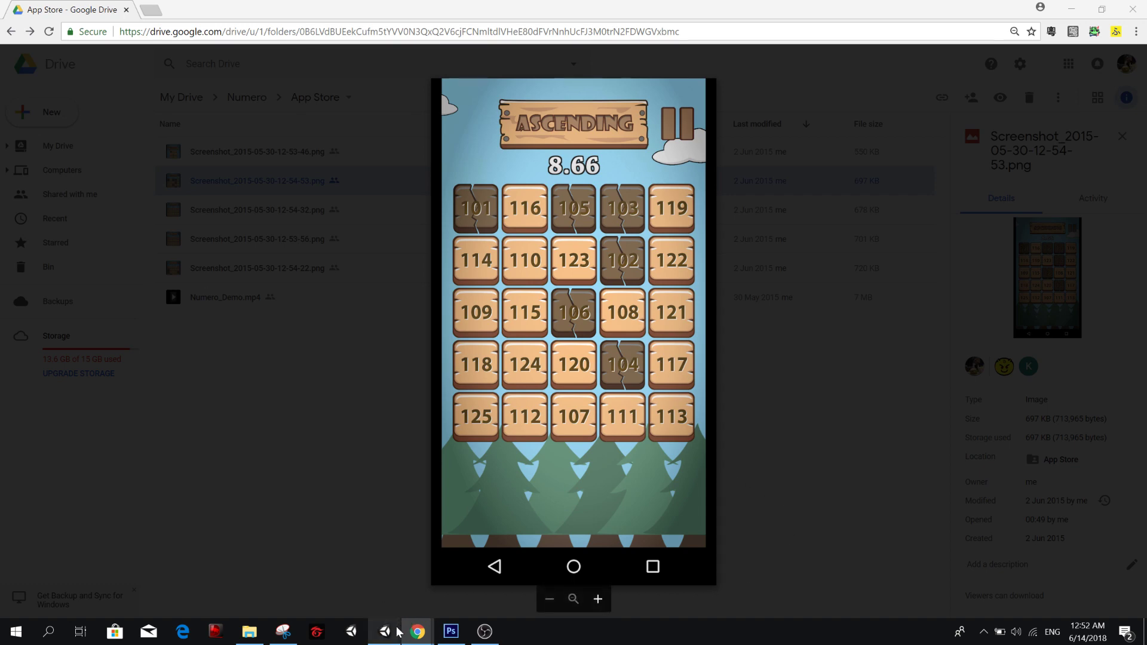
Close the image preview, go to the GUI folder inside Numero and inspect the button images, including btn_home.png and btn_cancel.png.
left_click(298, 244)
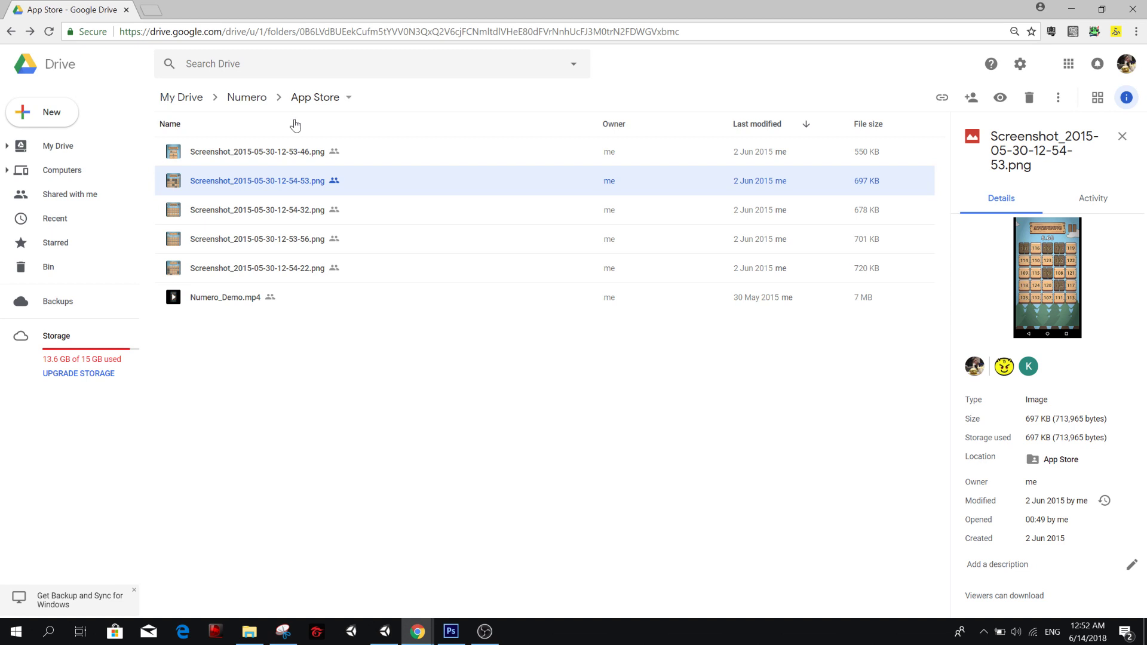
left_click(252, 96)
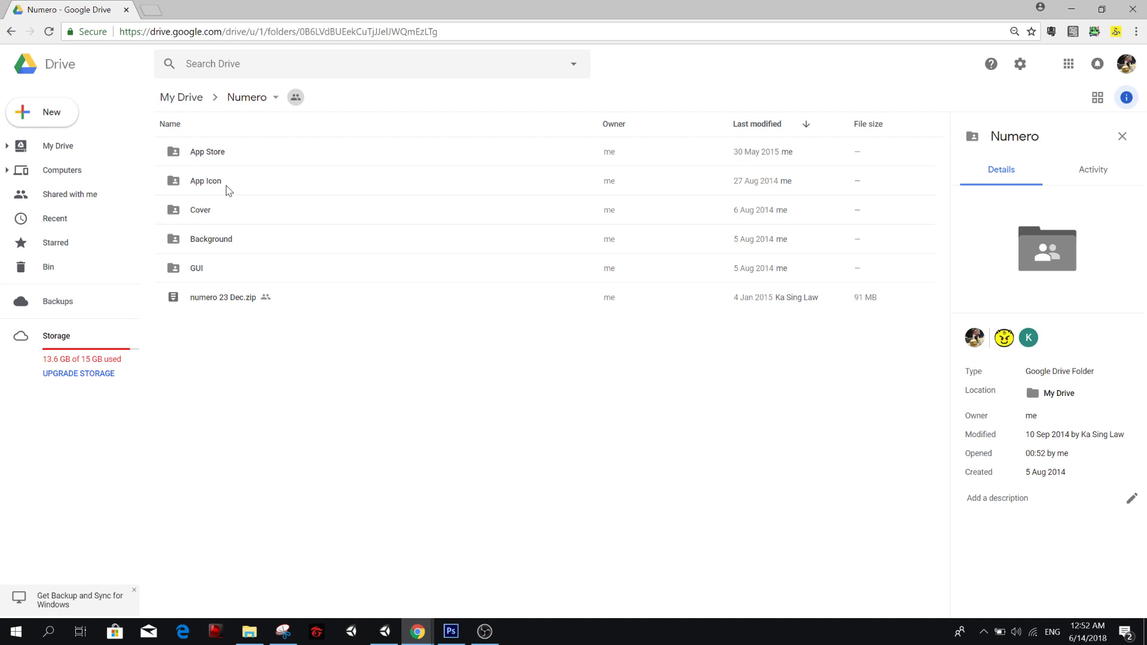
double_click(220, 268)
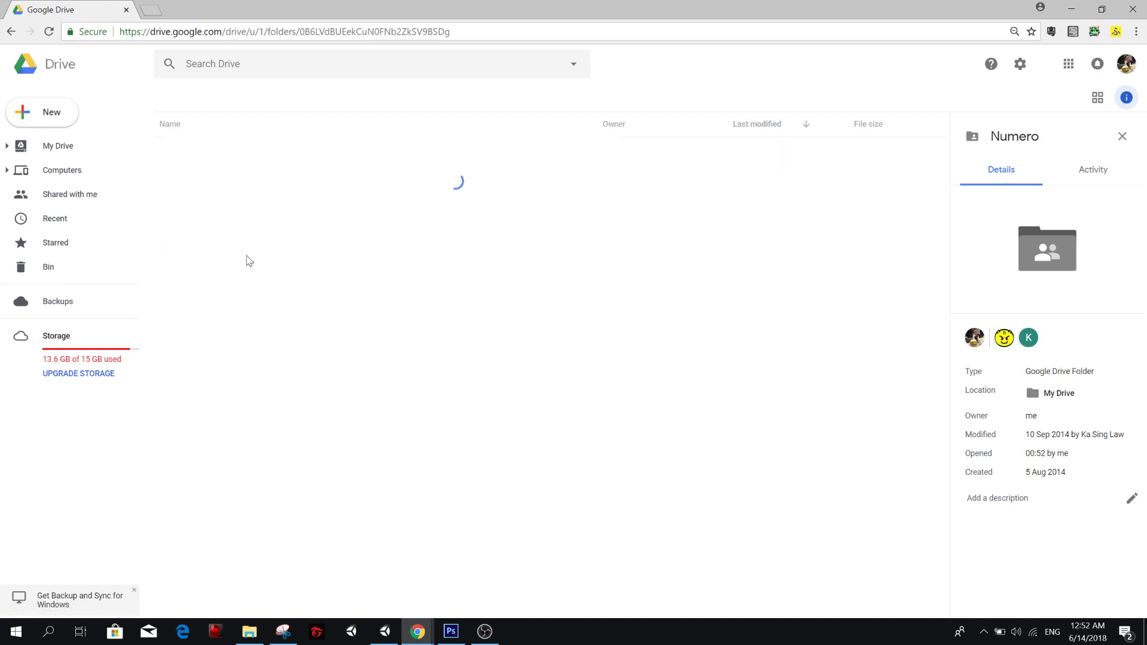
scroll(430, 257, "down", 3)
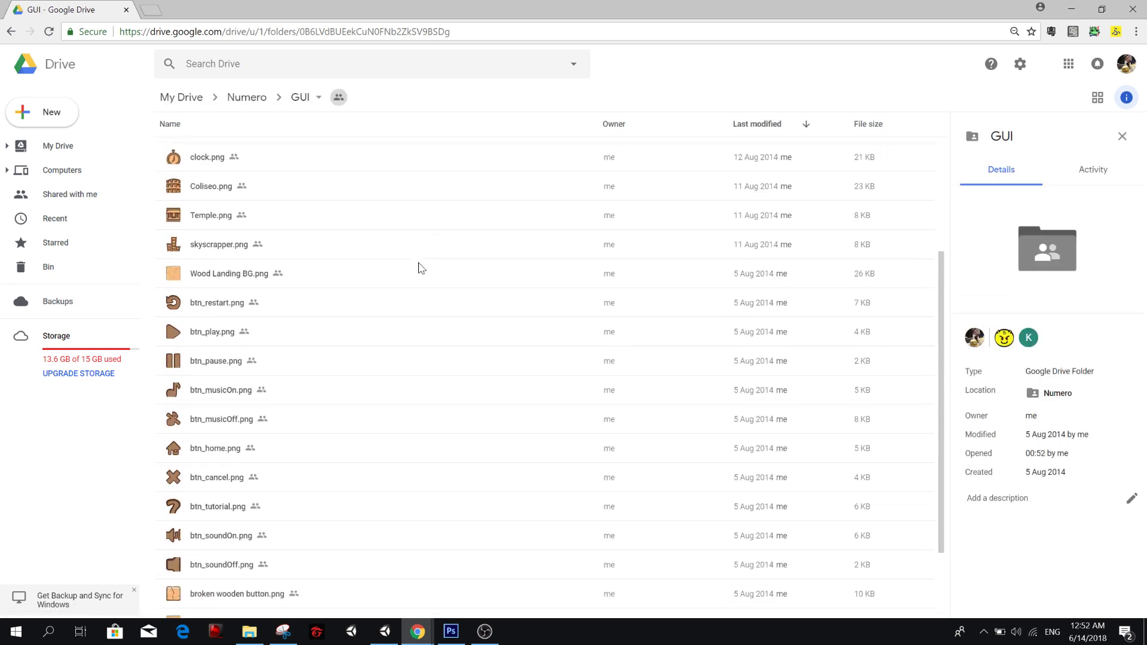
left_click(289, 416)
left_click(247, 448)
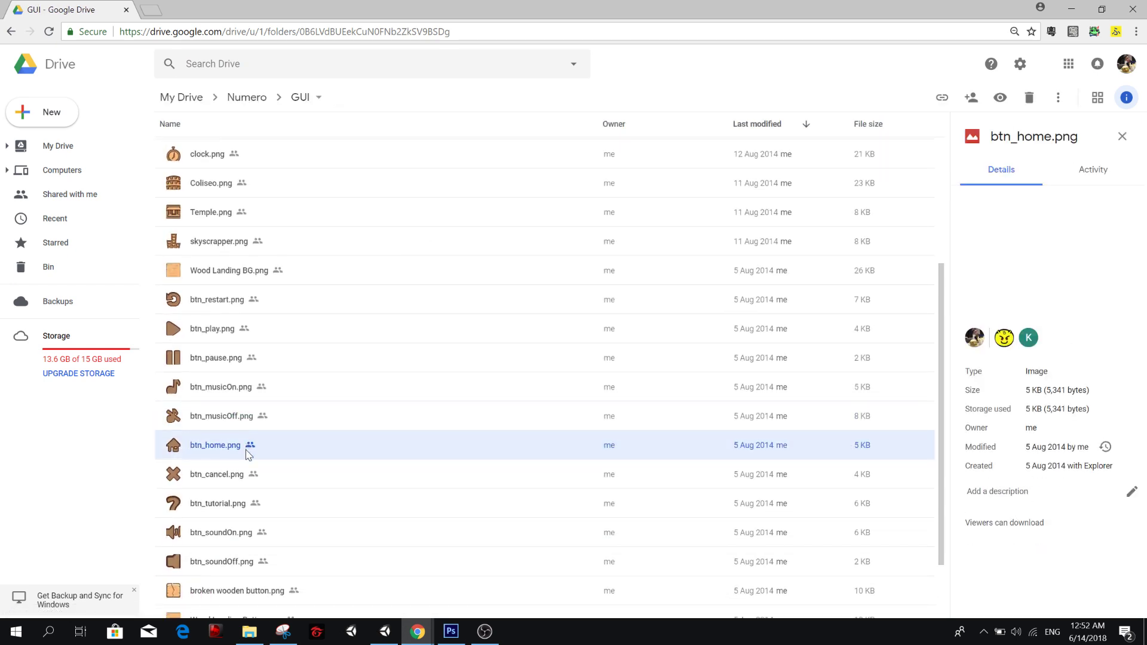
left_click(245, 476)
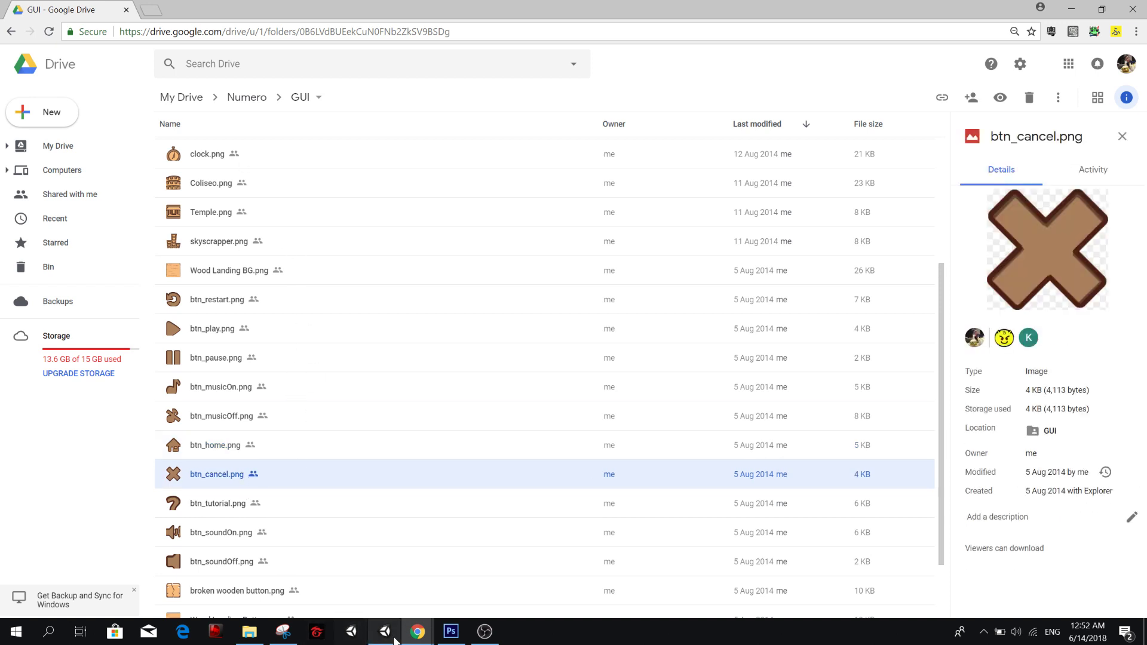
Switch back to the draw.io diagram and review the five screen boxes from Landing to Optional Ads.
mouse_move(430, 638)
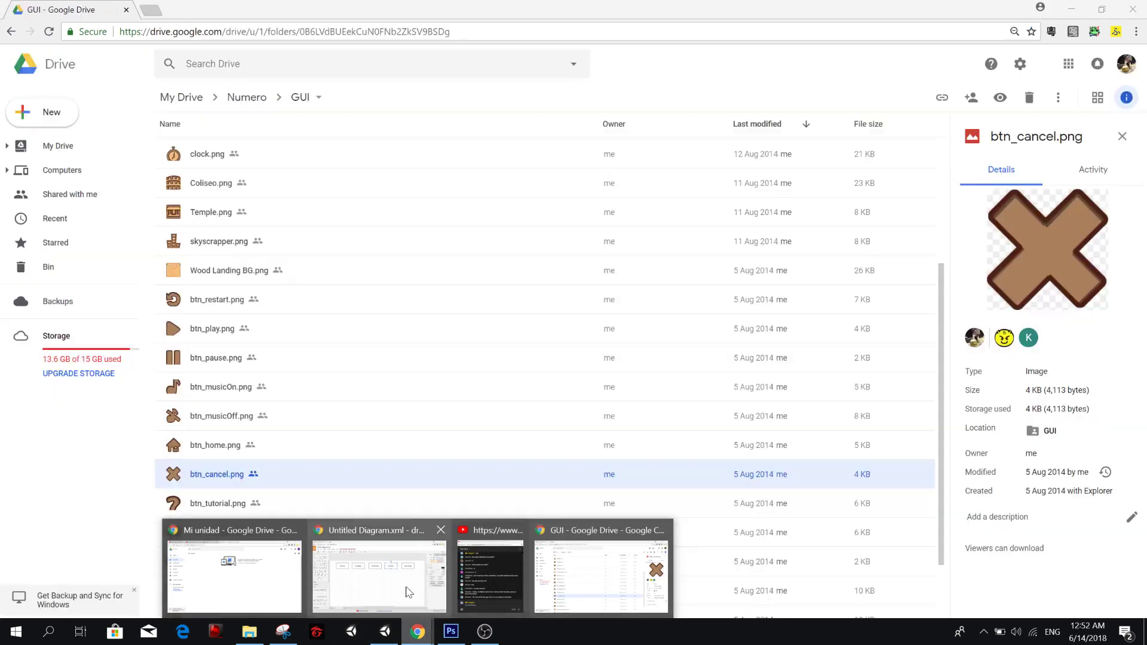
left_click(379, 579)
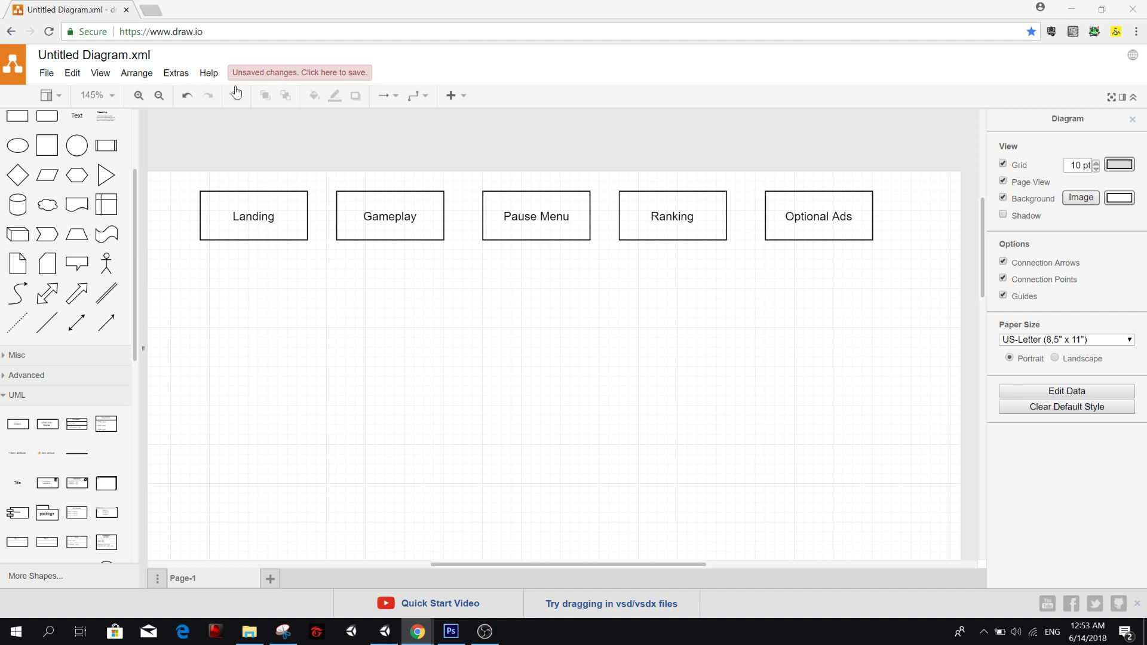
left_click(278, 228)
left_click(315, 255)
left_click(560, 224)
left_click(681, 218)
left_click(863, 220)
left_click(208, 264)
left_click(827, 221)
left_click(426, 340)
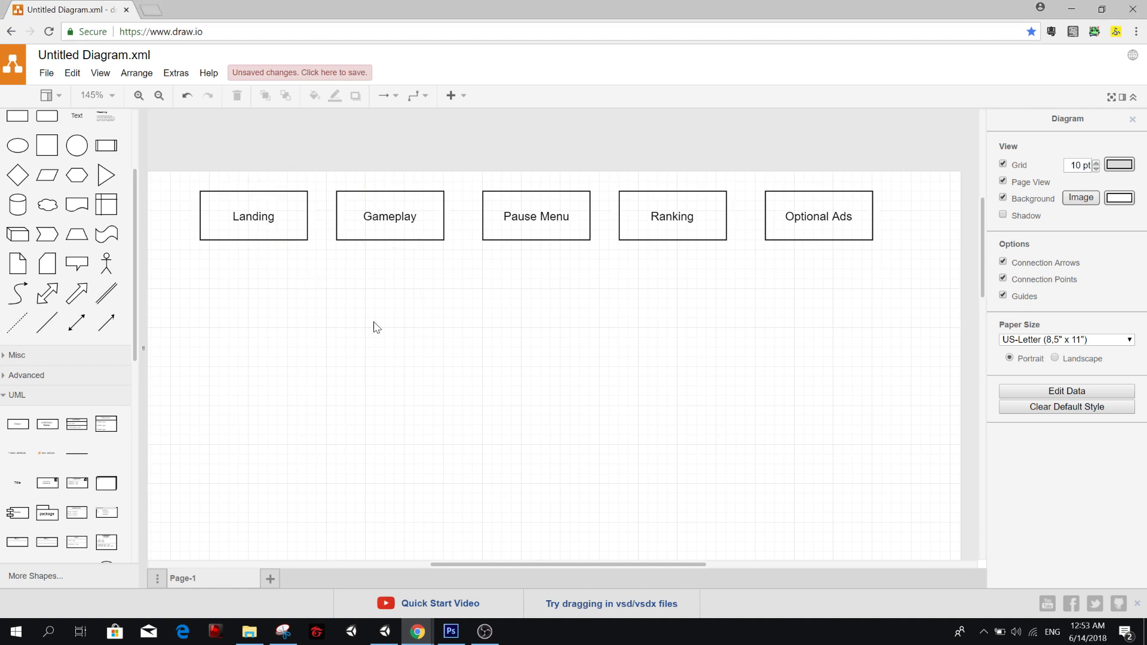
scroll(374, 322, "down", 3)
scroll(338, 311, "up", 3)
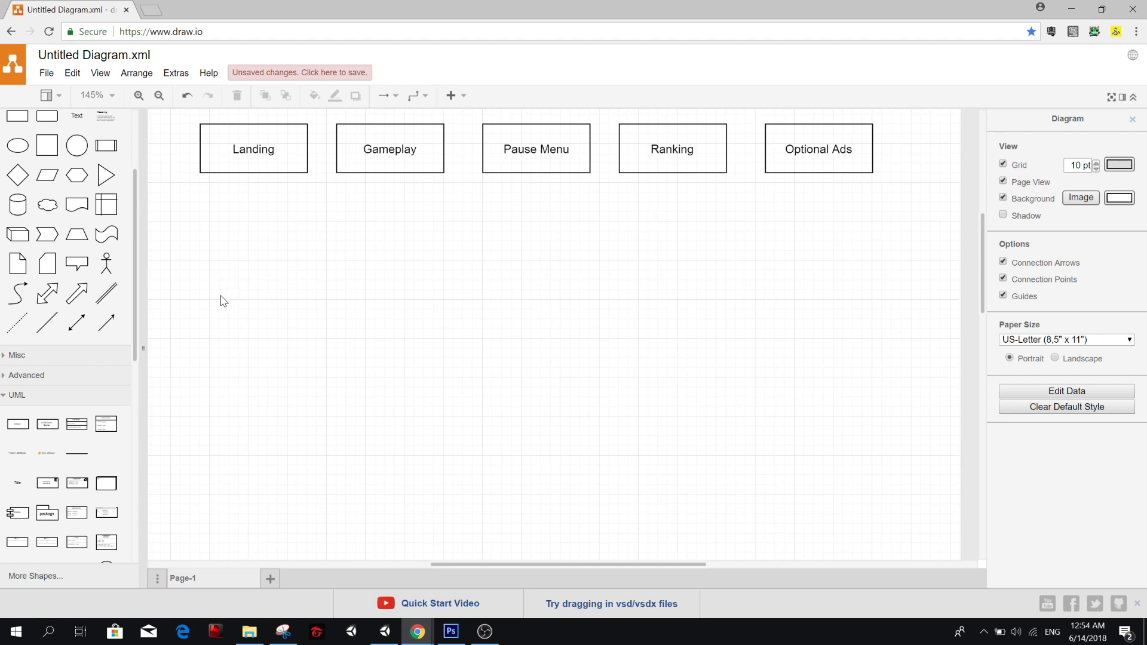
Add a UML Class 2 box titled Landing and centre it below the Landing screen box.
mouse_move(71, 423)
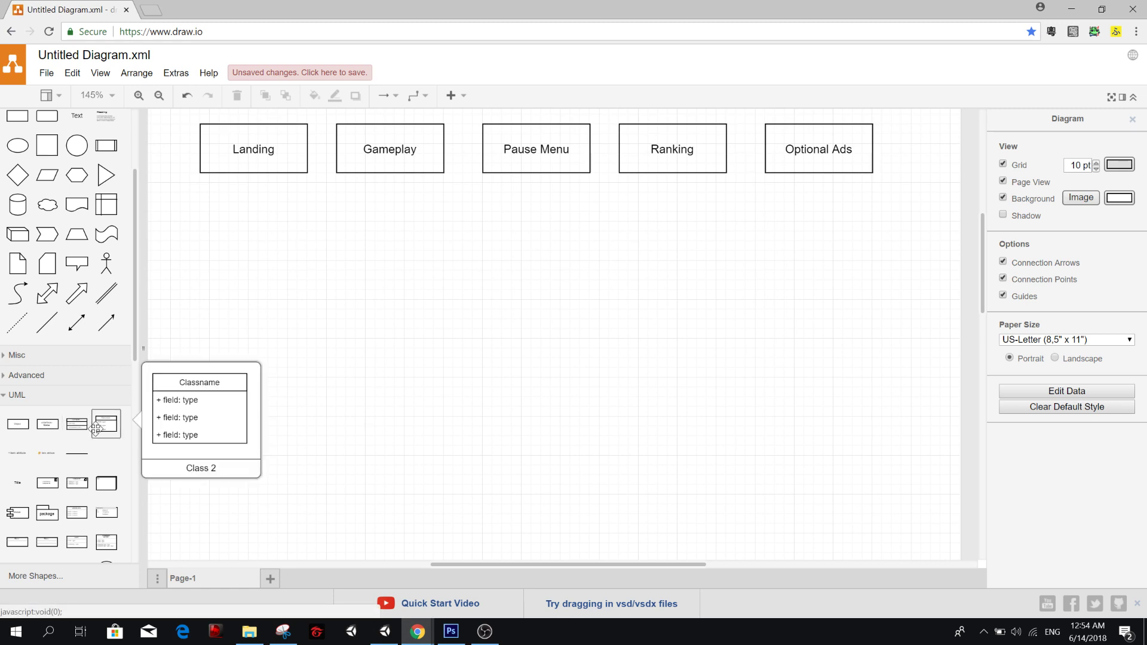
left_click_drag(96, 428, 254, 285)
double_click(326, 292)
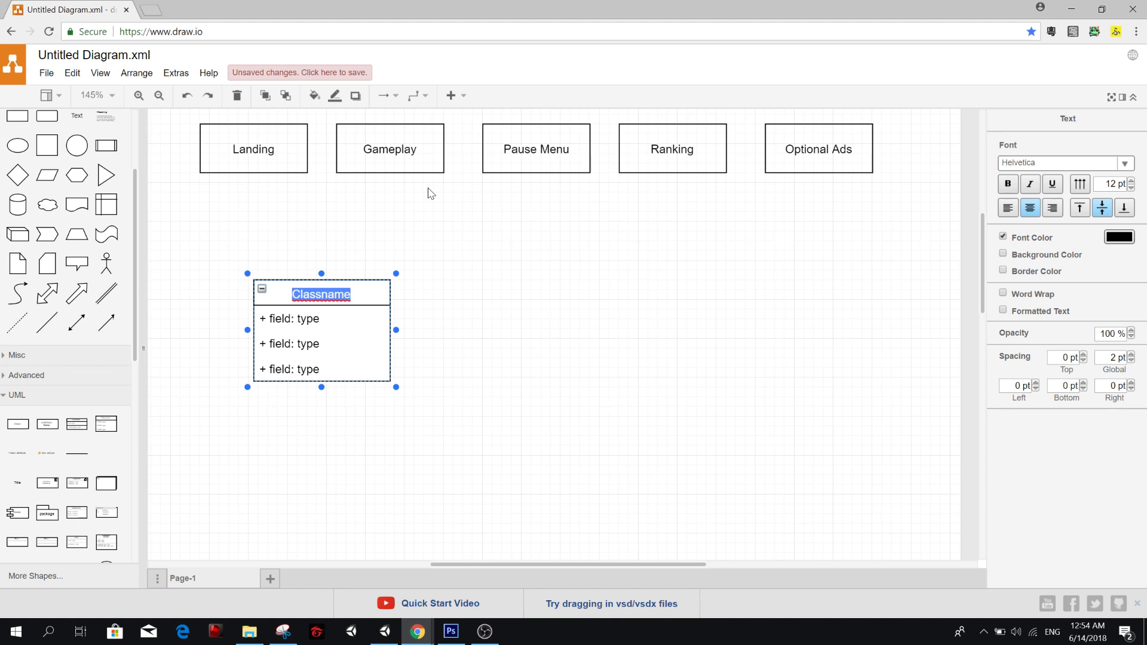
type("Landing")
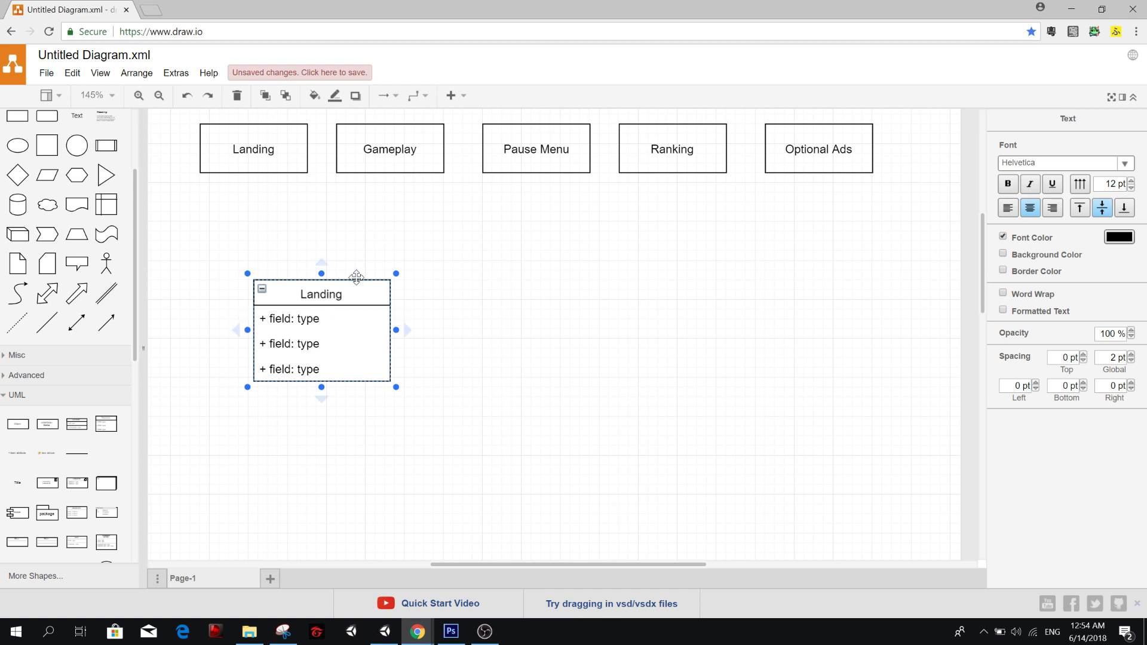
left_click_drag(353, 279, 309, 272)
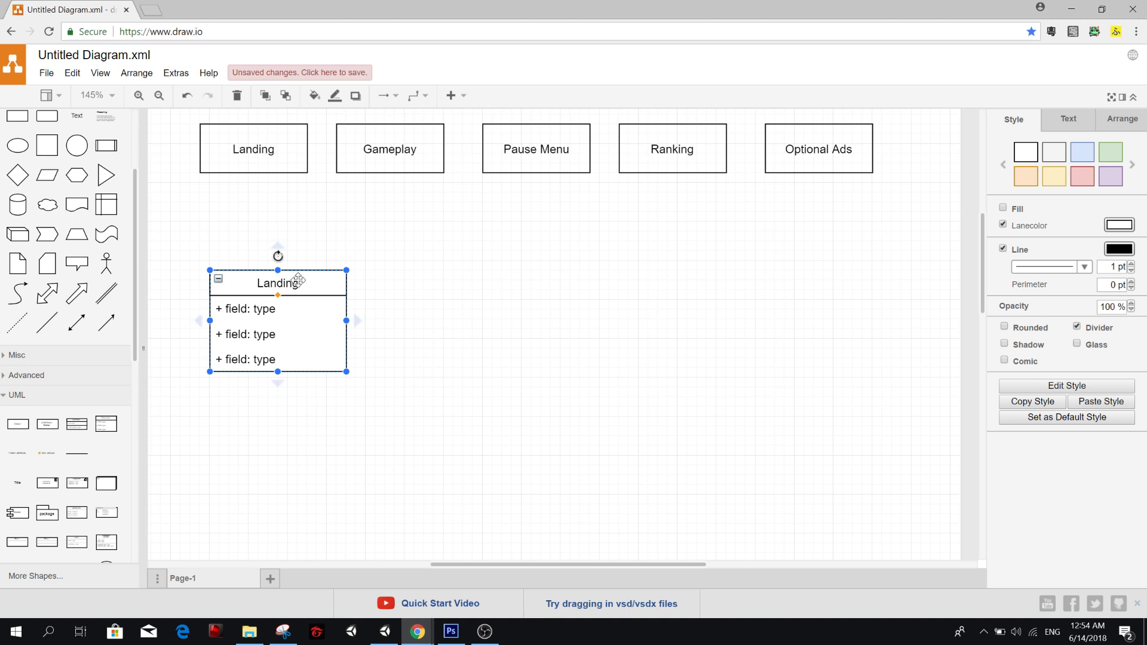
left_click_drag(296, 273, 271, 273)
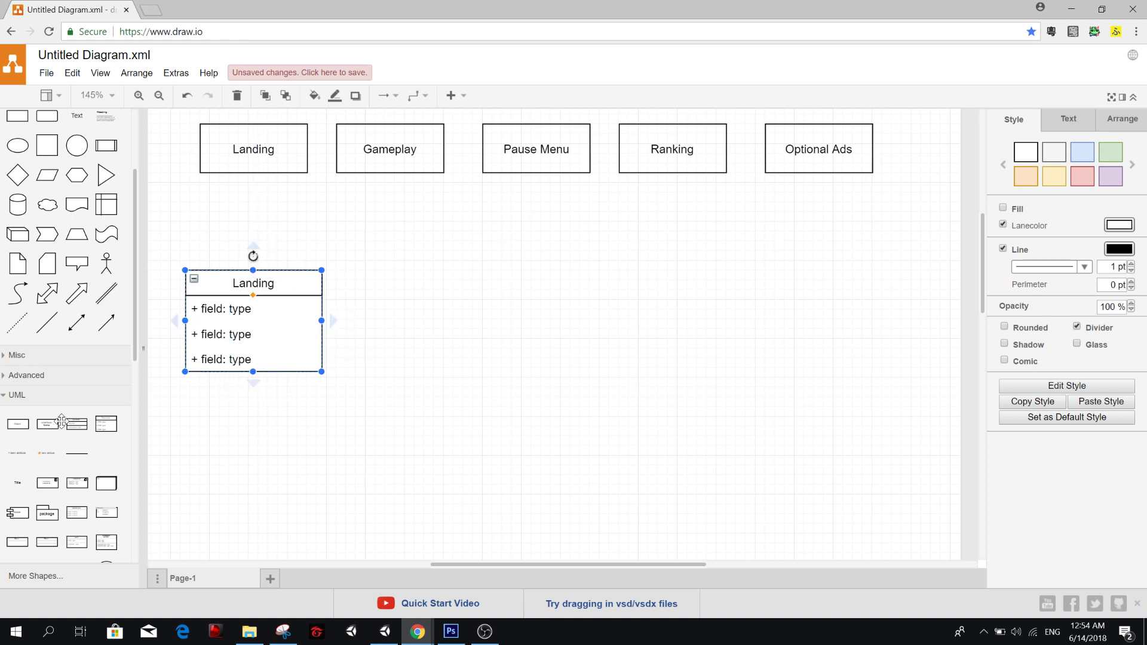
Add a second UML Class 2 box in the same row, beside the Landing class, and title it GameController.
left_click_drag(62, 450, 376, 274)
double_click(423, 285)
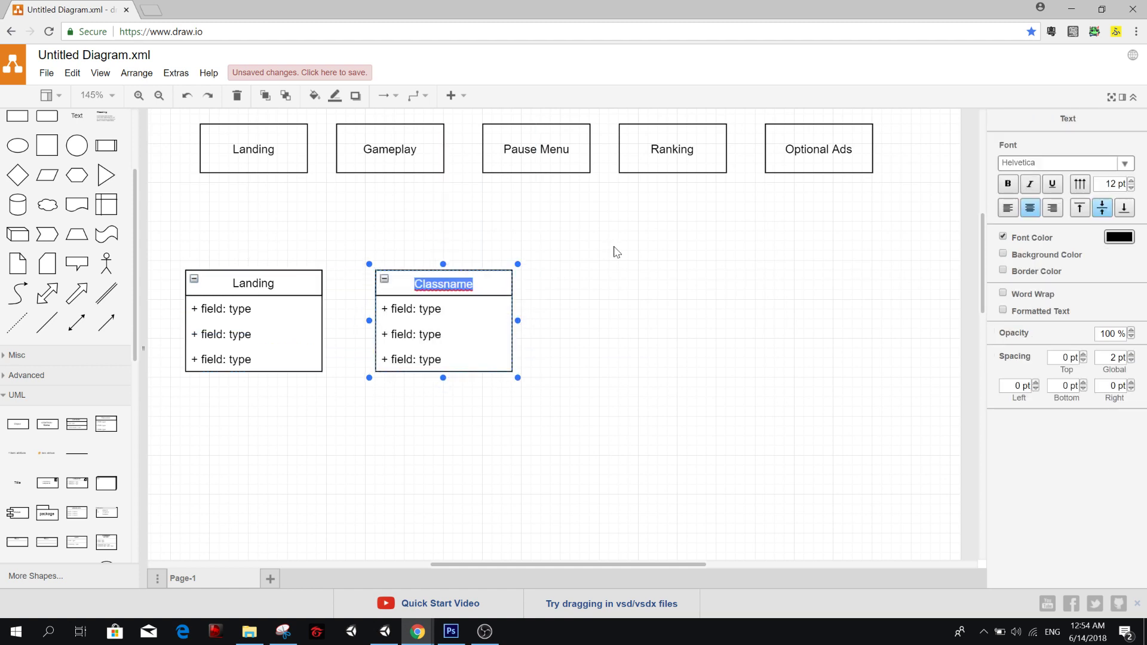
type("Gamecontro")
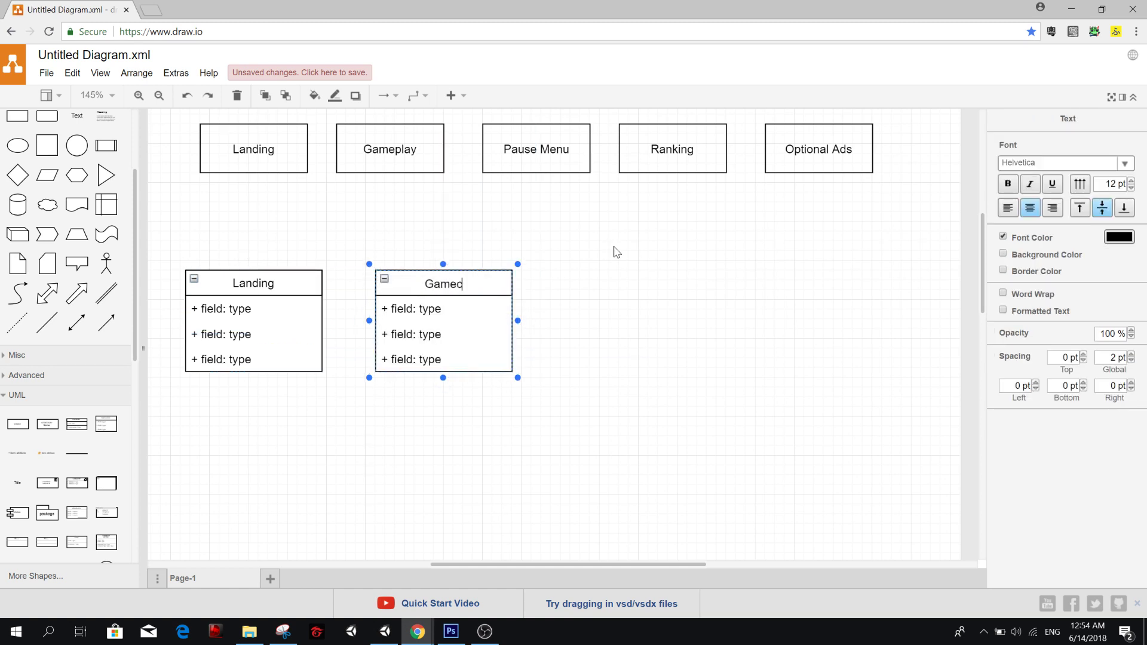
type("ller")
key("Left")
key("Left")
key("Left")
key("Left")
key("Left")
key("Left")
key("Left")
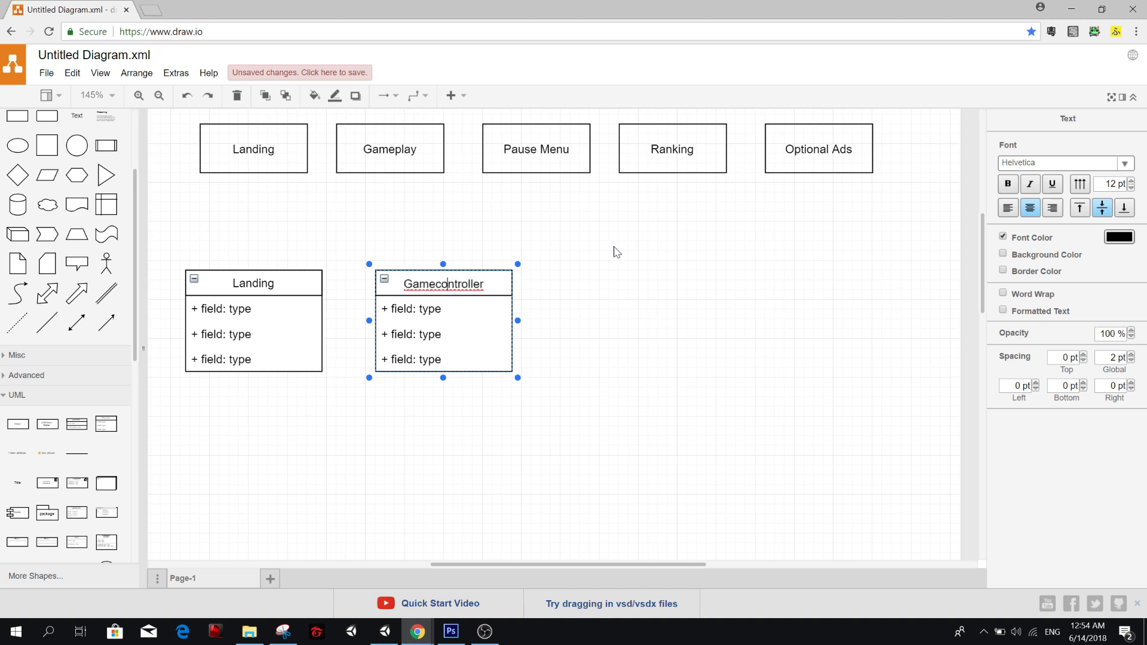
key("Left")
key("Left")
key("BackSpace")
type("C")
left_click(616, 251)
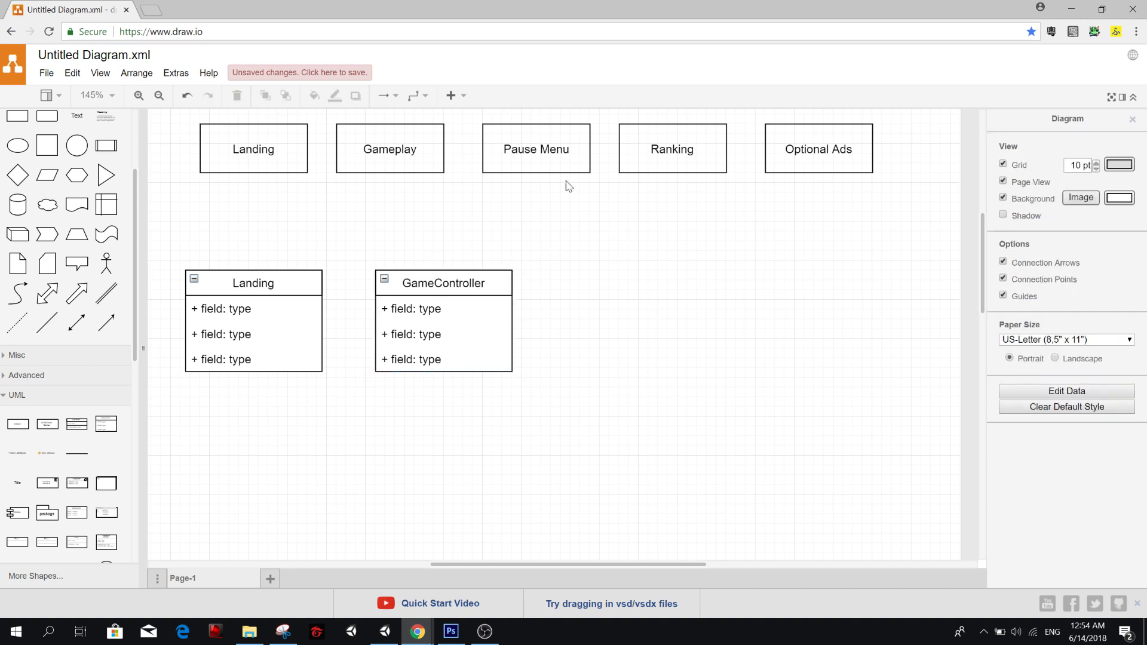
Move the GameController class box close to the Landing class box, keeping both in the same row.
left_click(535, 149)
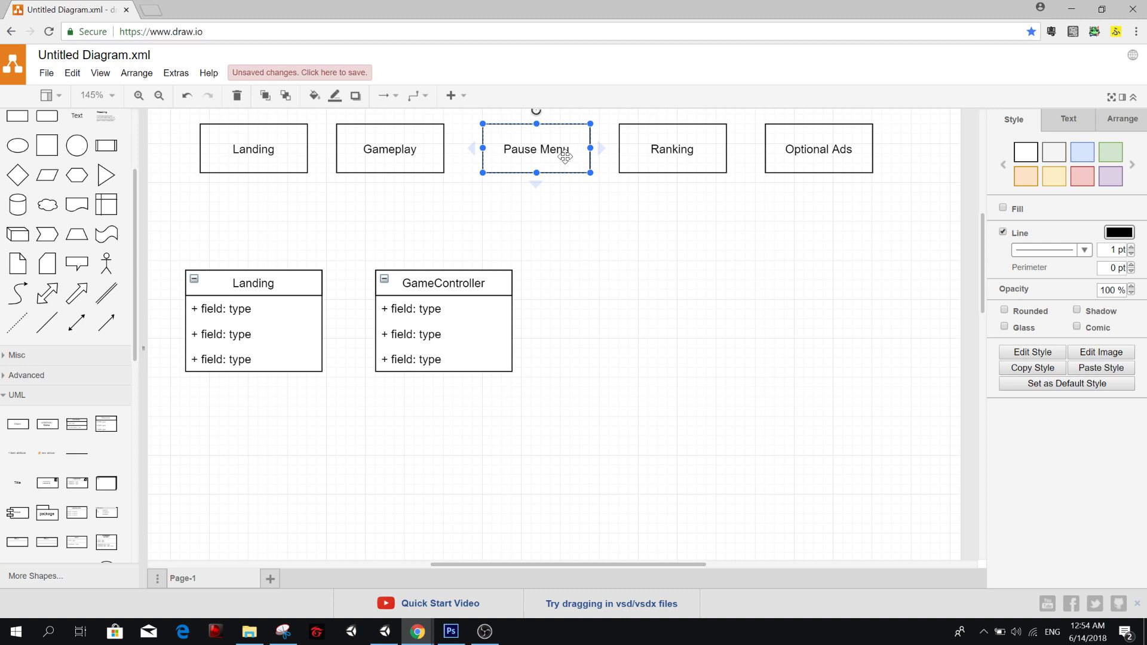
left_click_drag(471, 280, 425, 280)
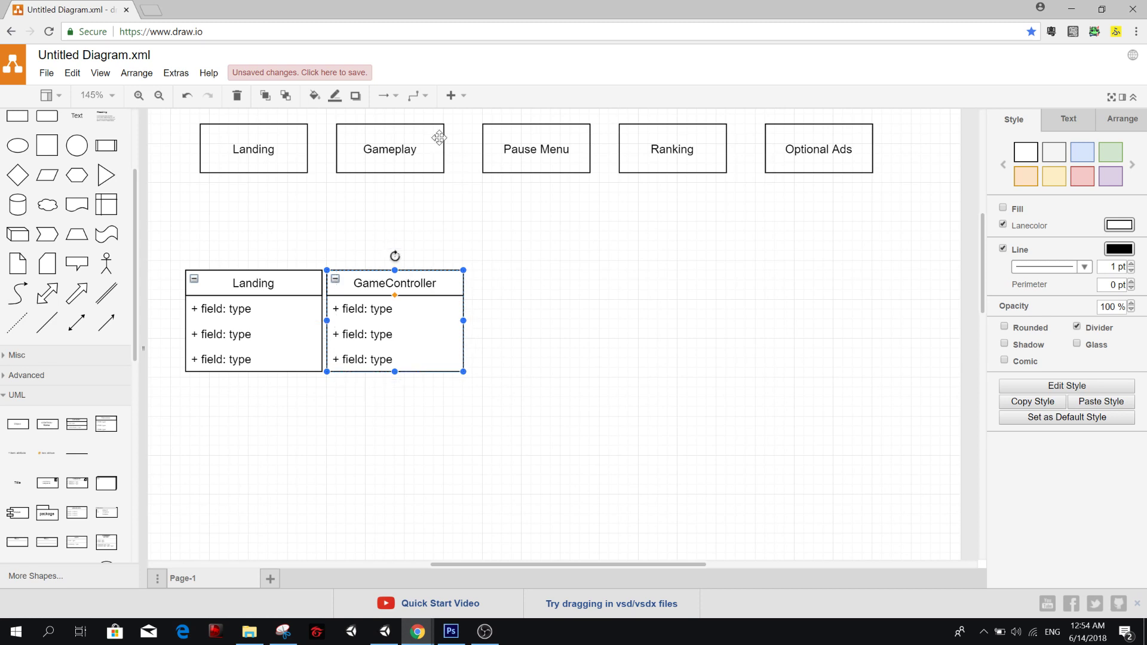
left_click(474, 153)
left_click(545, 166)
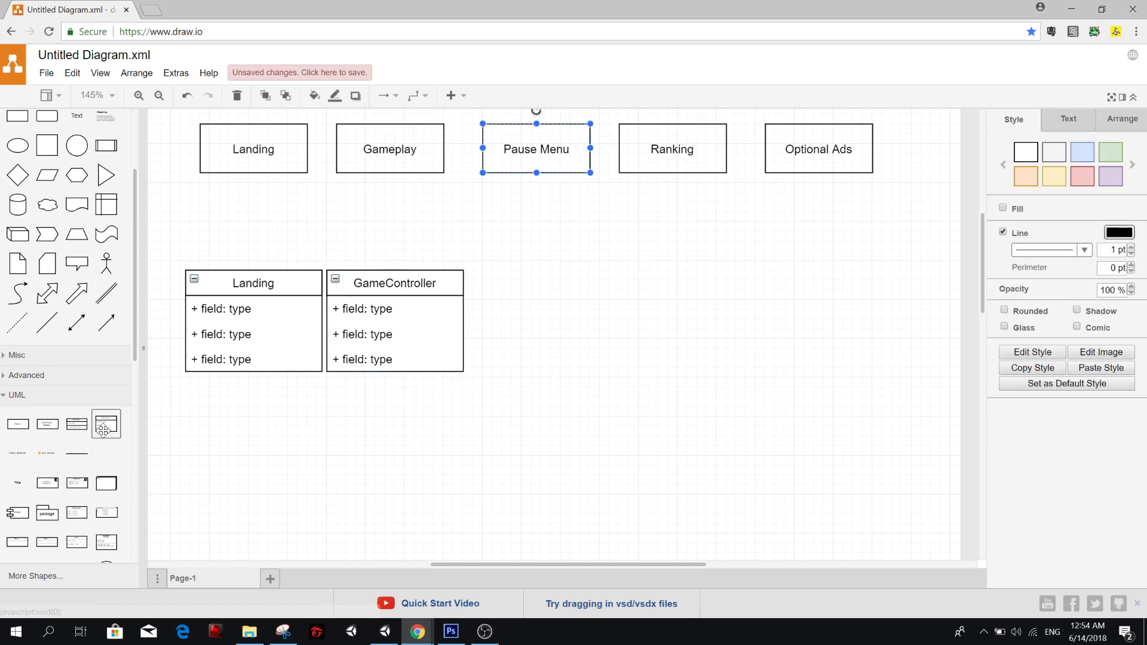
Duplicate the GameController class box twice, placing the copies to its right in the same row.
left_click(418, 278)
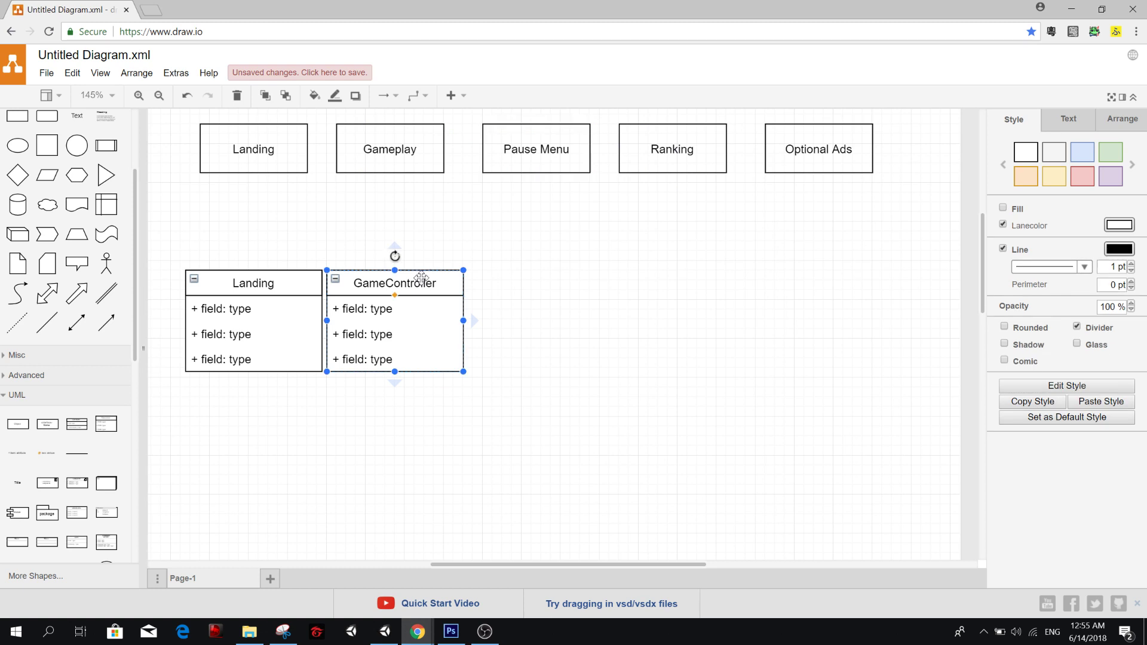
key("ctrl+d")
left_click_drag(447, 293, 731, 295)
key("ctrl+d")
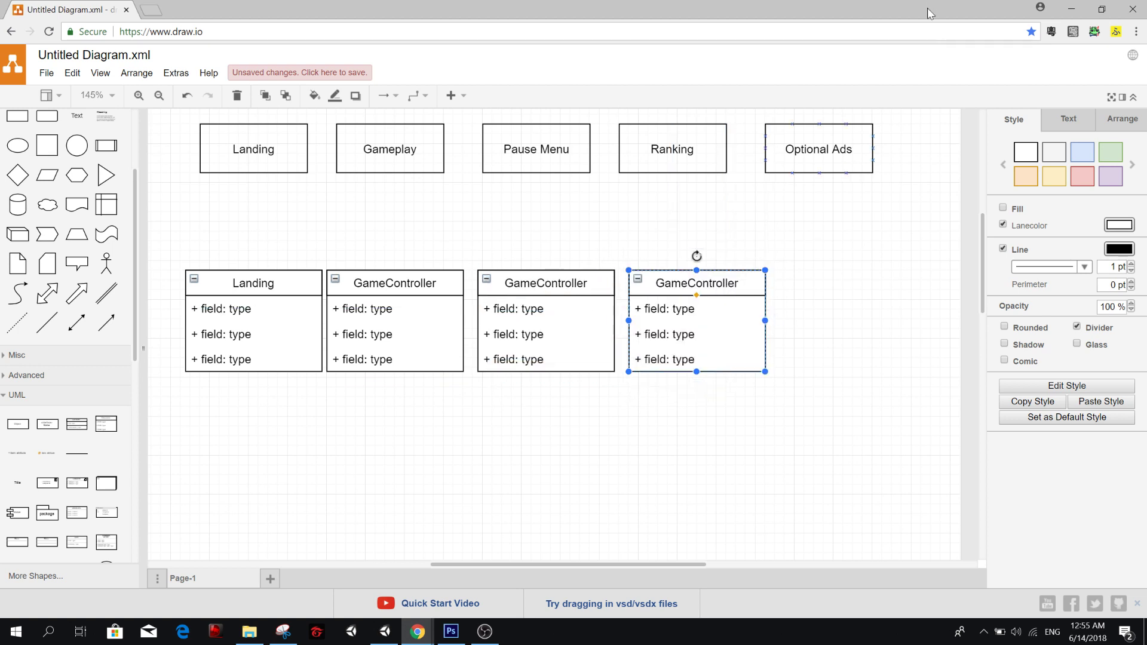
left_click(832, 156)
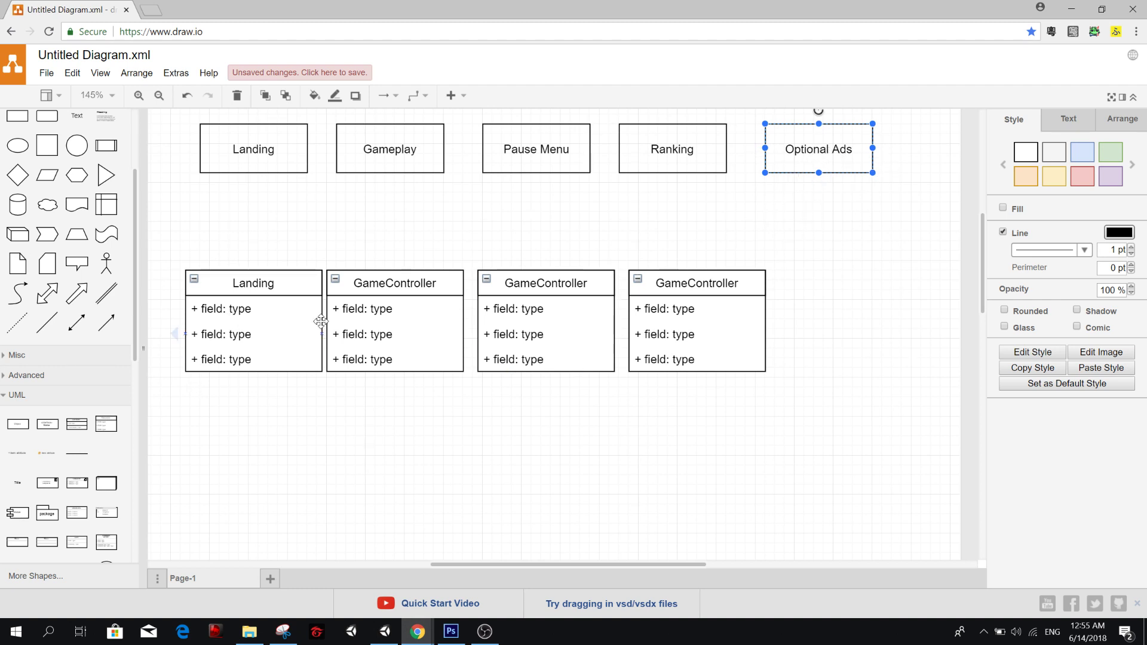
Retitle the first GameController copy, the third class box in the row, as Pause Menu.
left_click(677, 276)
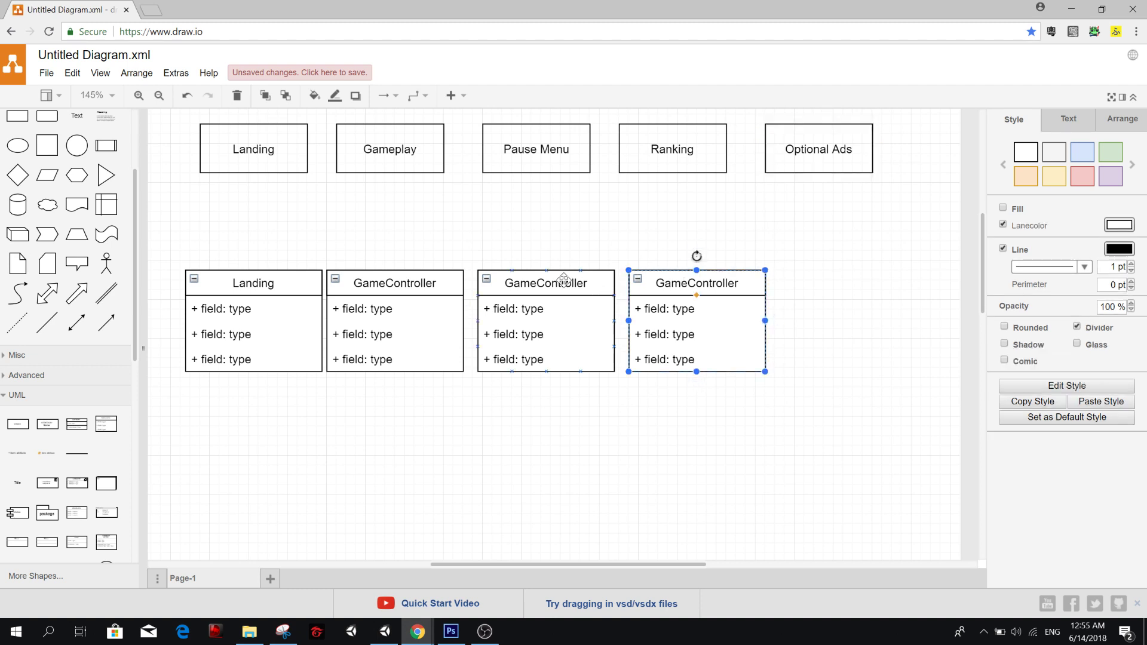
left_click(561, 281)
double_click(565, 285)
key("Delete")
key("Delete")
key("Delete")
key("Delete")
key("Delete")
key("Delete")
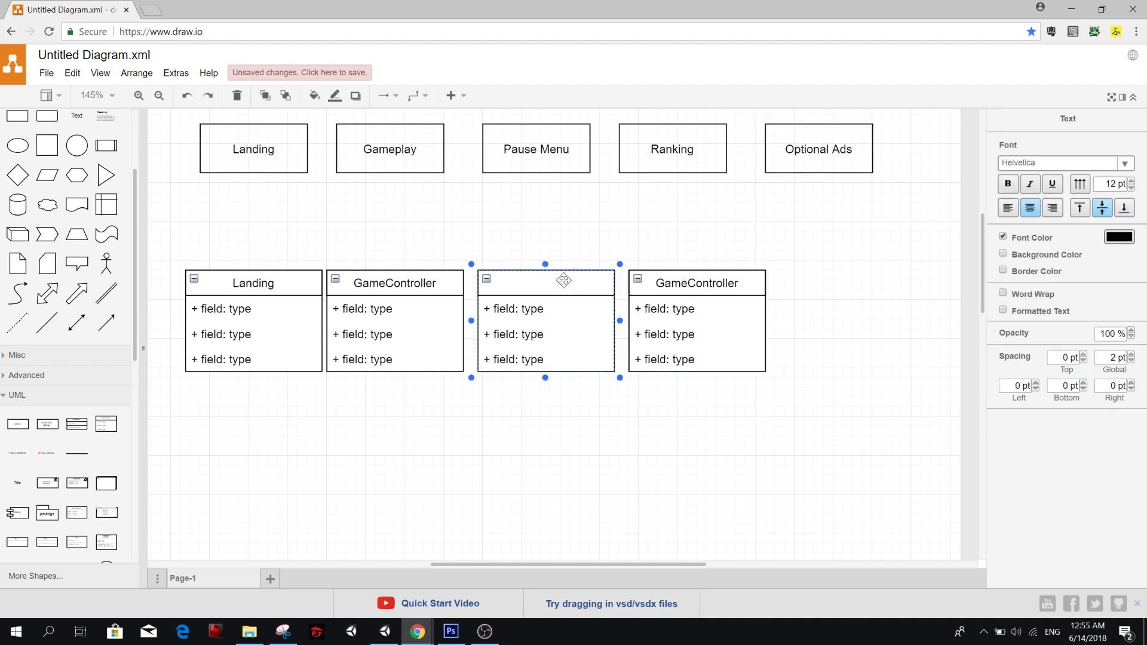
type("Pause Menu")
Retitle the last GameController copy, the fourth class box in the row, as Ranking.
left_click(681, 284)
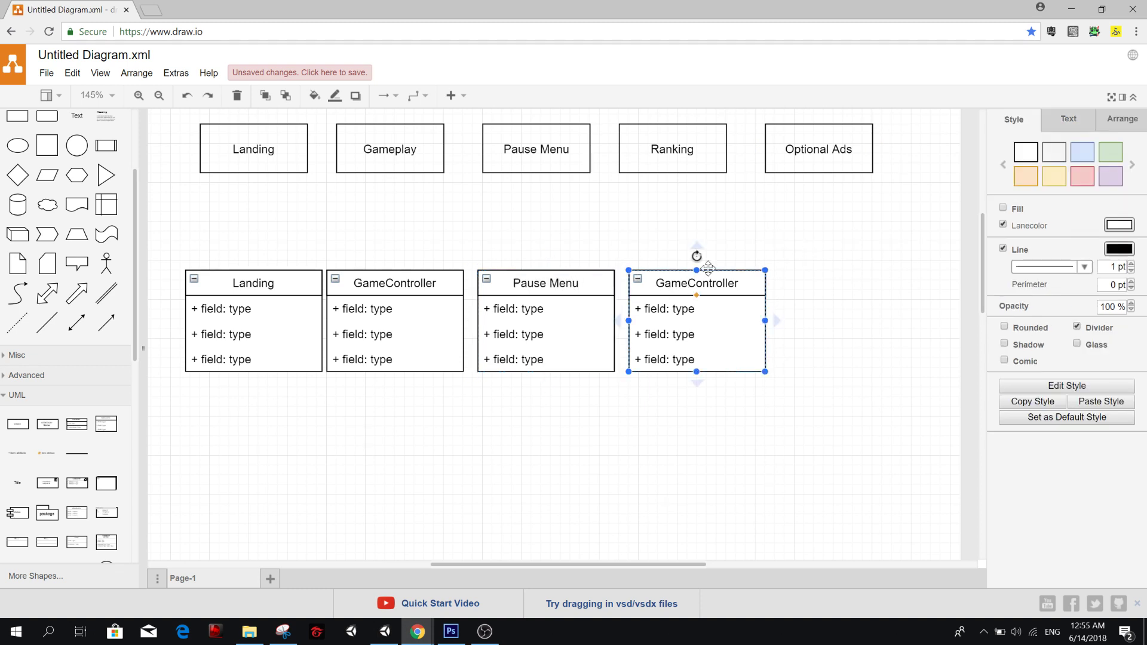
type("Ra")
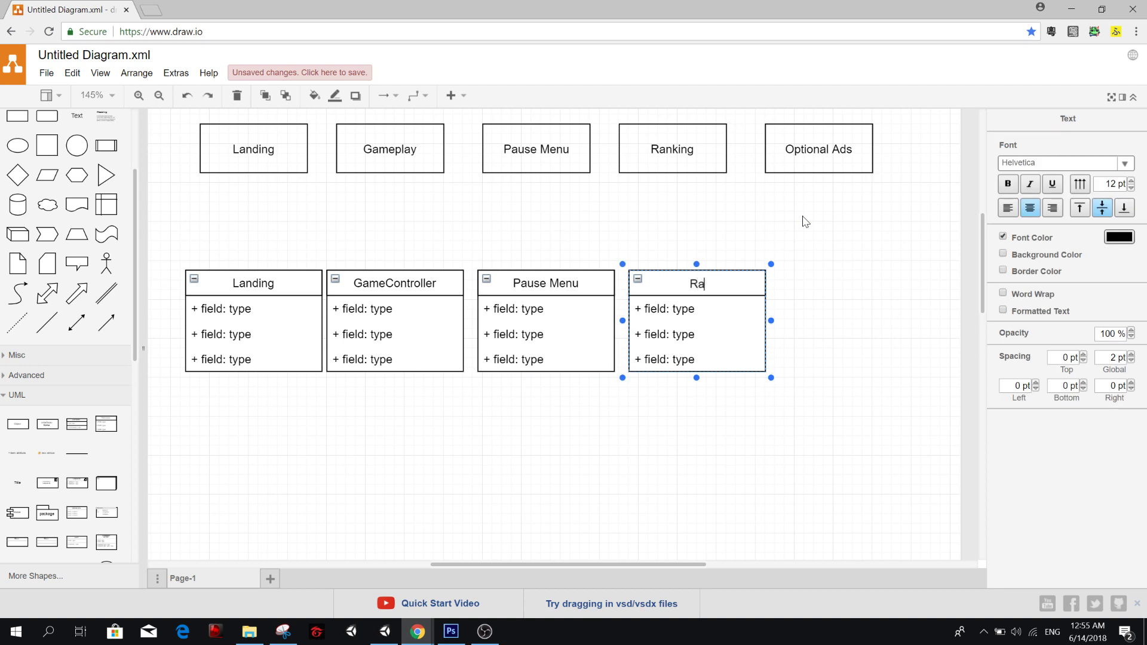
type("nking")
left_click(687, 353)
left_click(757, 442)
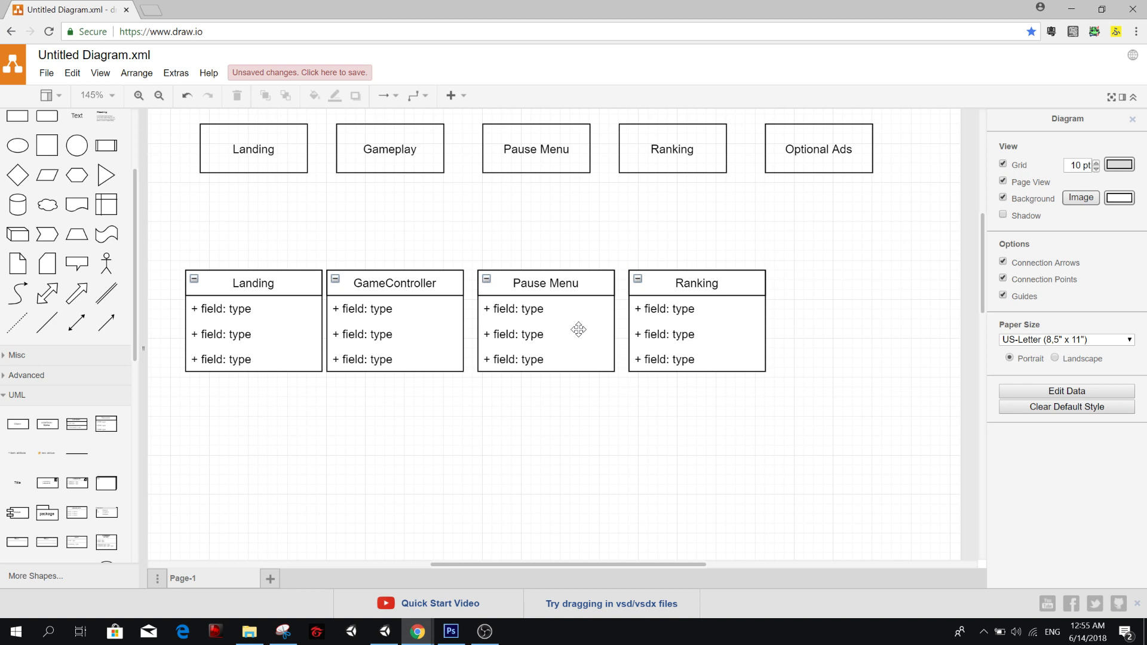
double_click(545, 285)
left_click(386, 351)
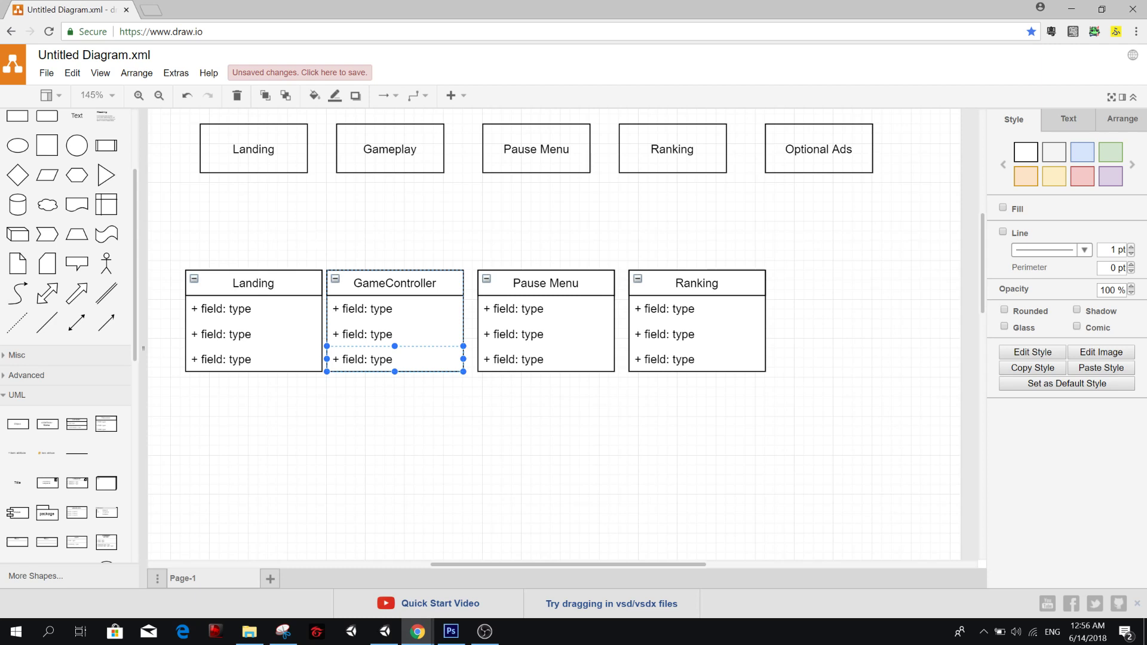
Switch to the Google Drive browser window and open the App Store folder inside the Numero folder.
left_click(451, 631)
mouse_move(434, 620)
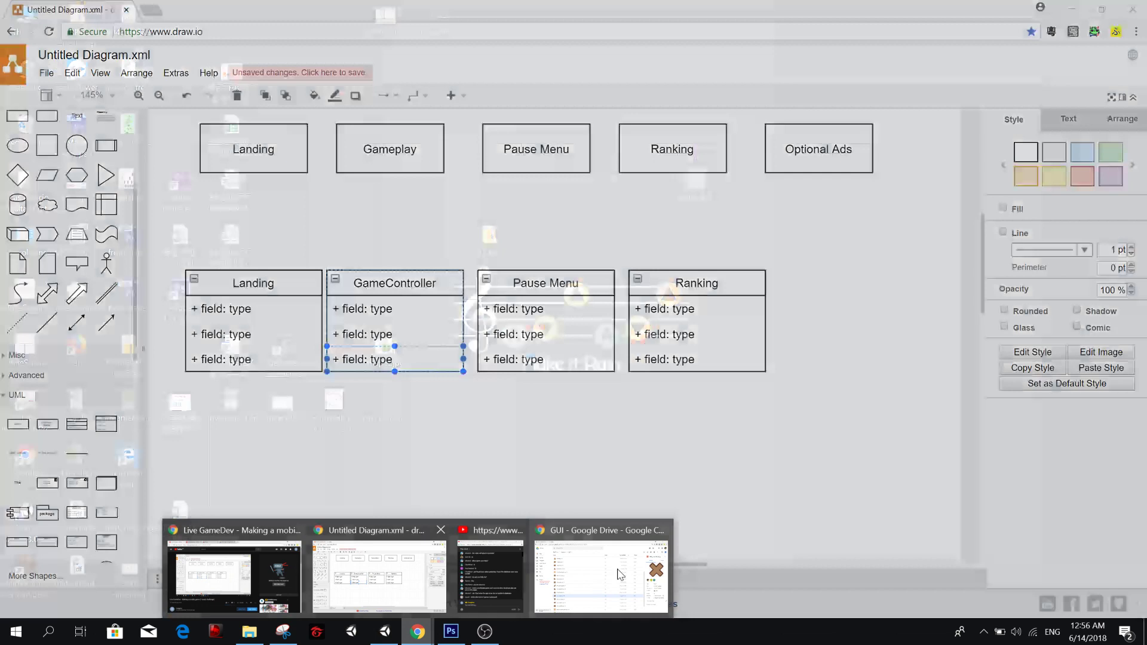
left_click(619, 574)
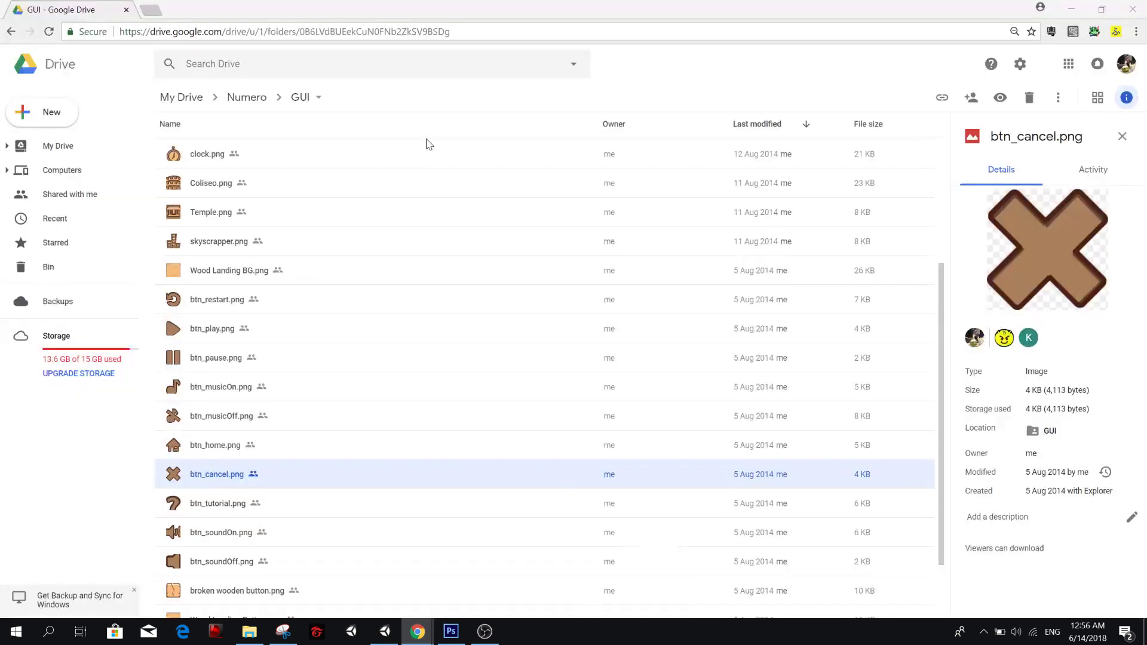
left_click(244, 98)
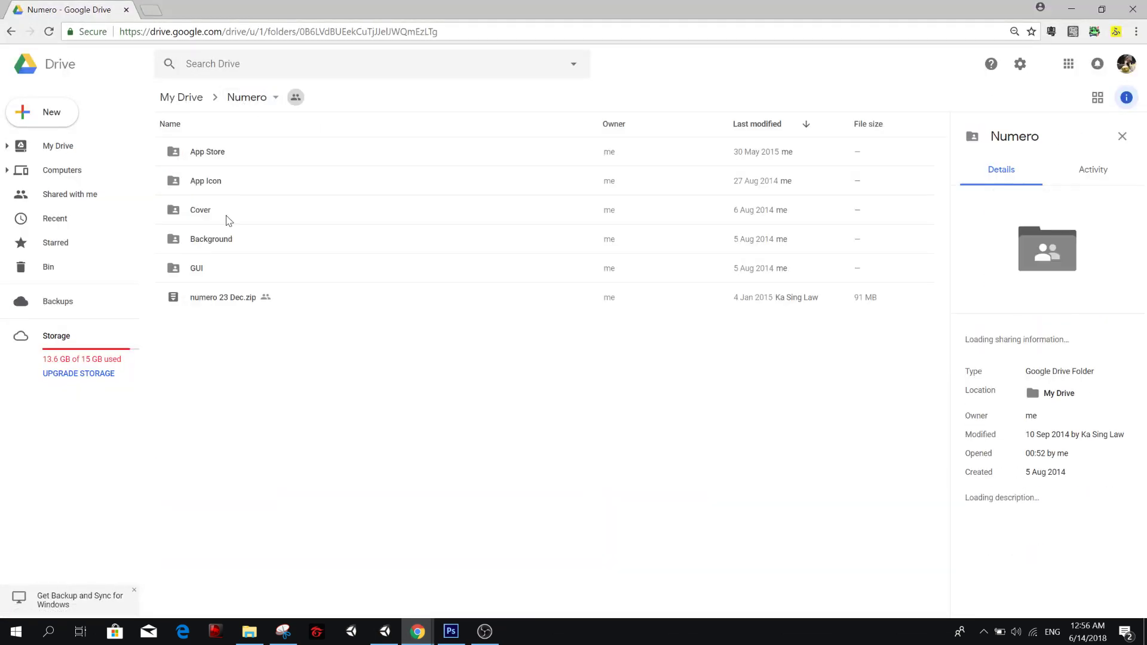
left_click(224, 160)
double_click(224, 160)
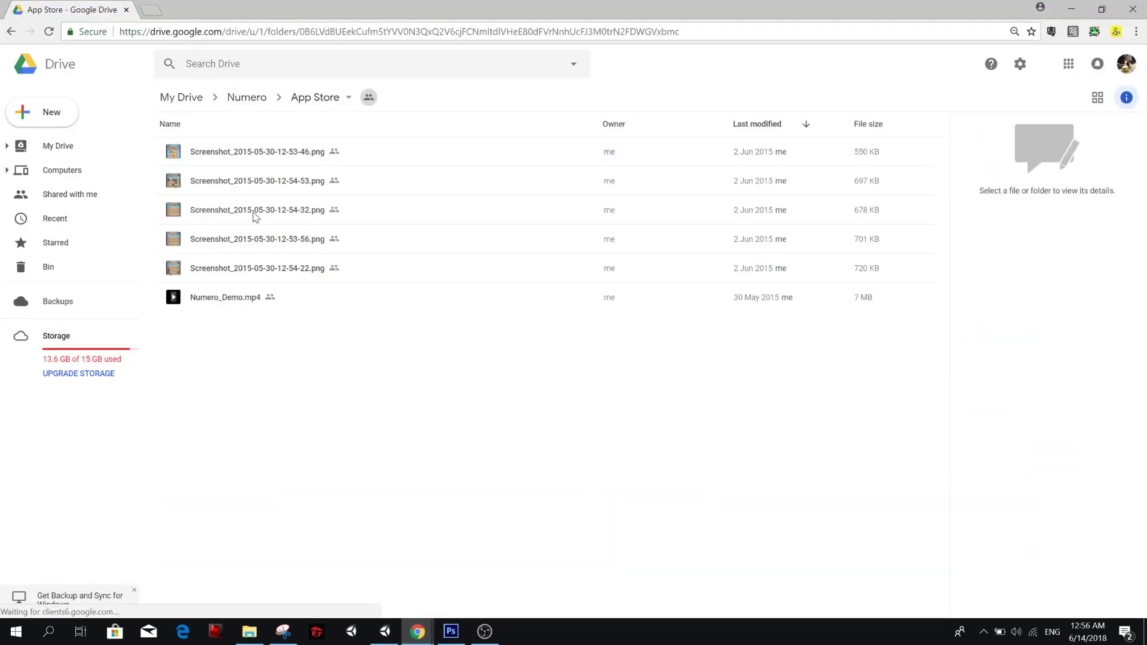
left_click(224, 267)
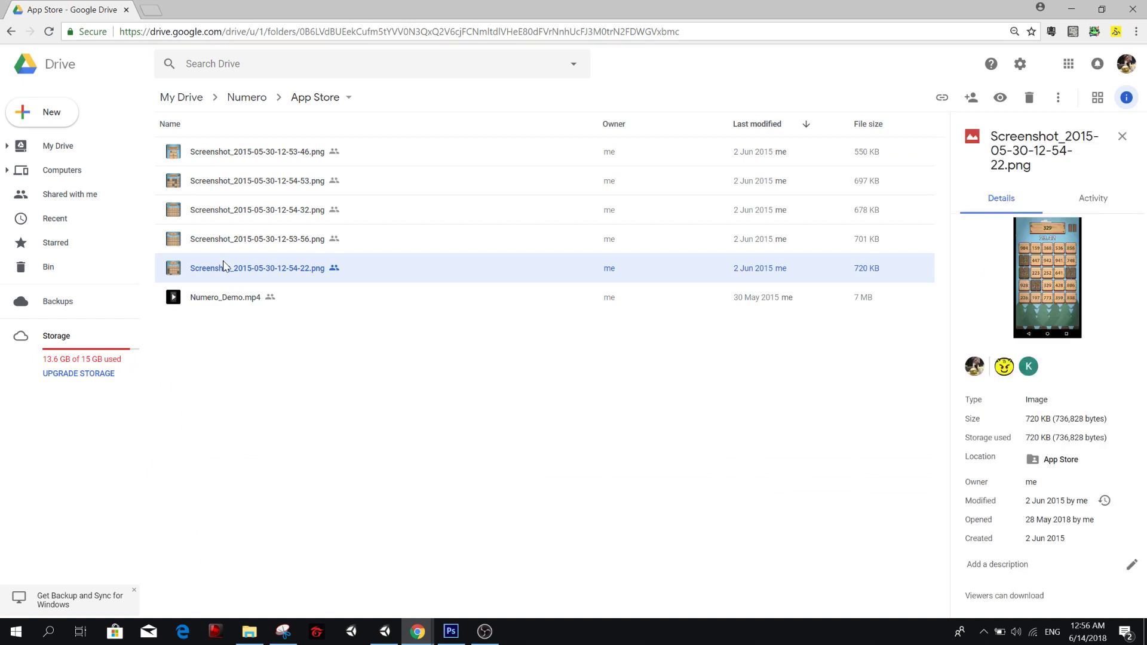
double_click(224, 267)
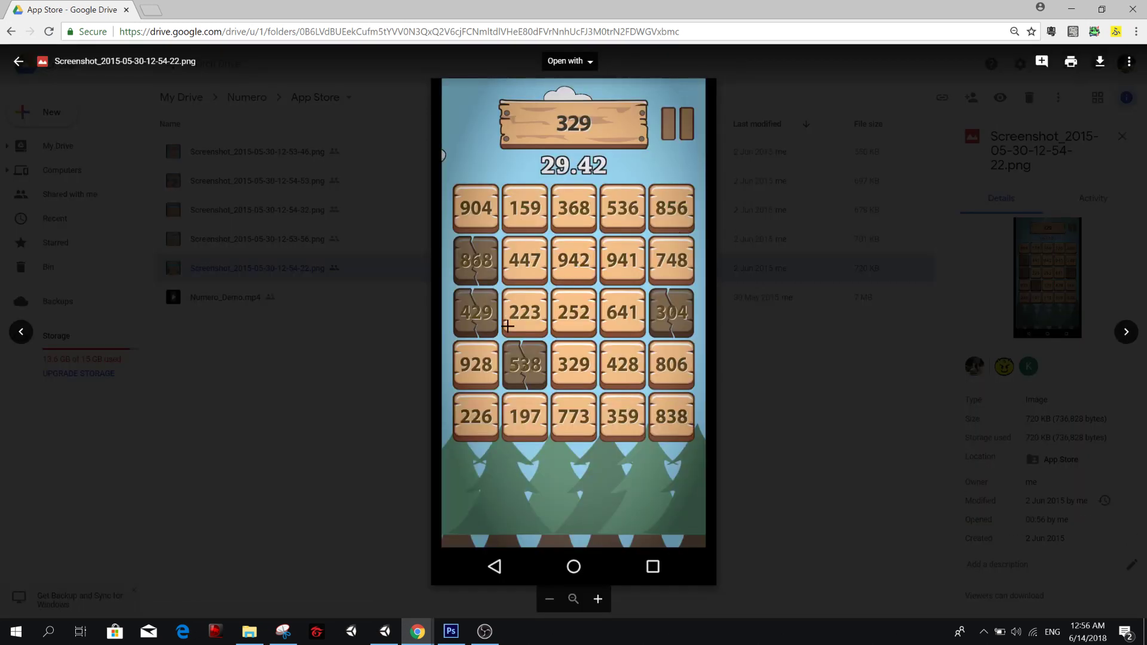
left_click(339, 321)
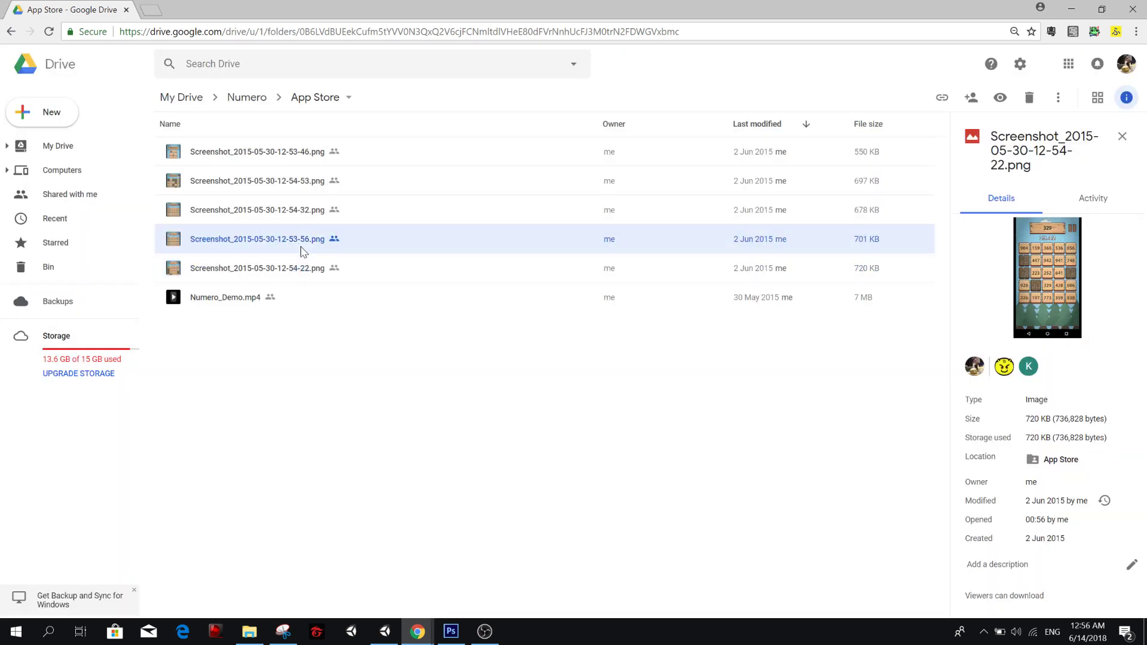
double_click(300, 241)
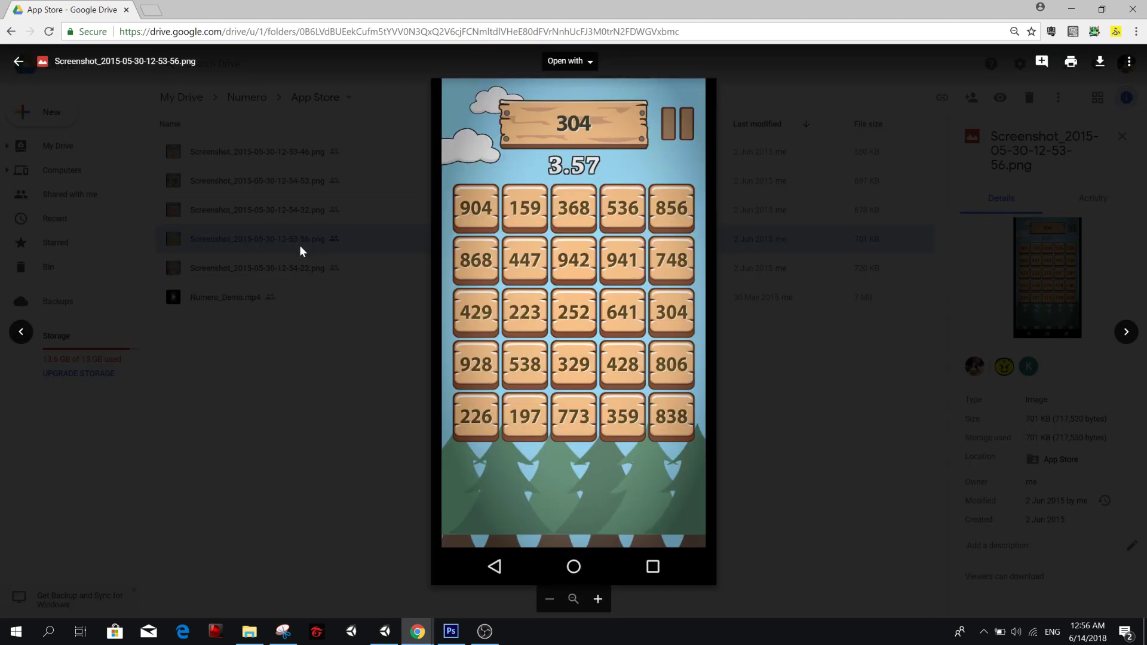
left_click(299, 245)
double_click(272, 215)
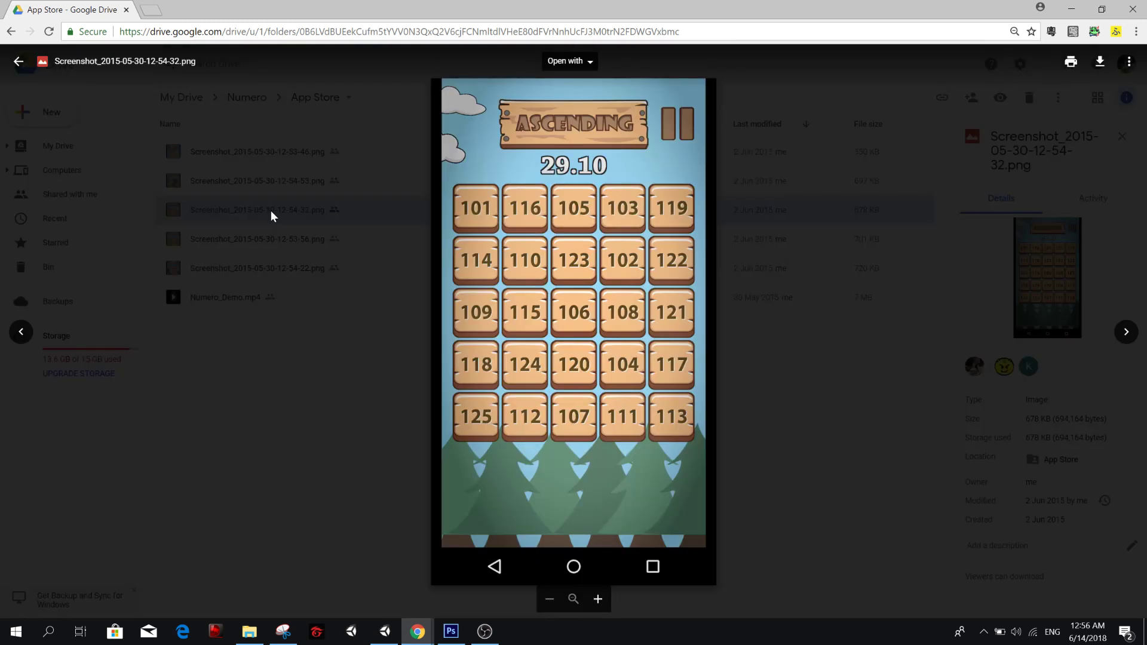
left_click(270, 210)
left_click(267, 187)
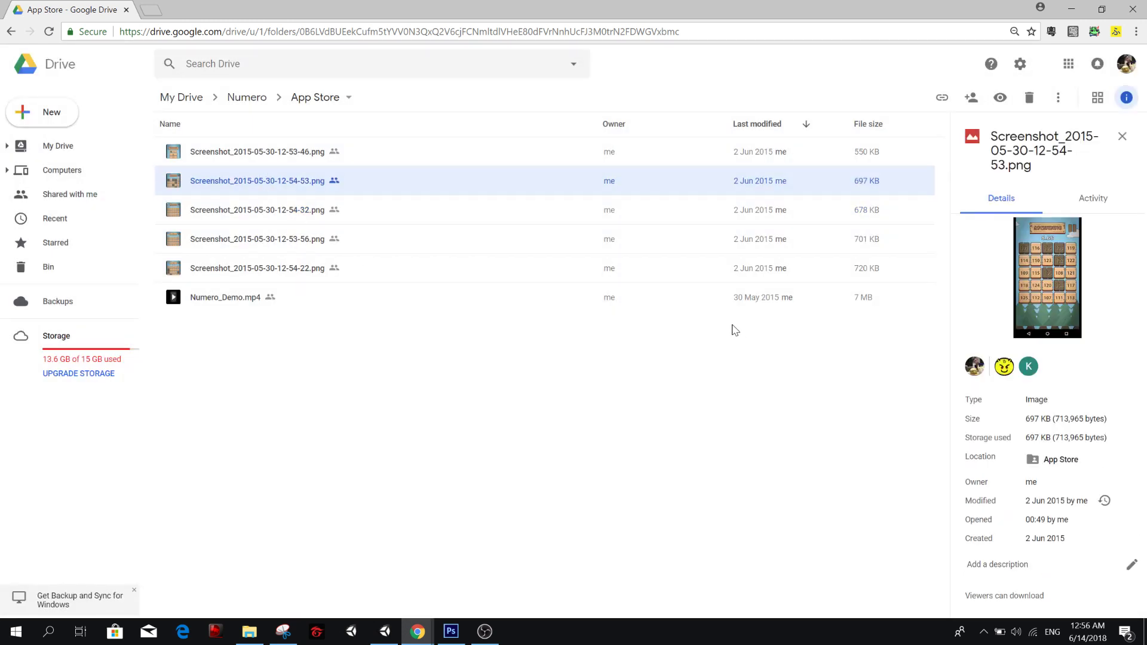
double_click(231, 187)
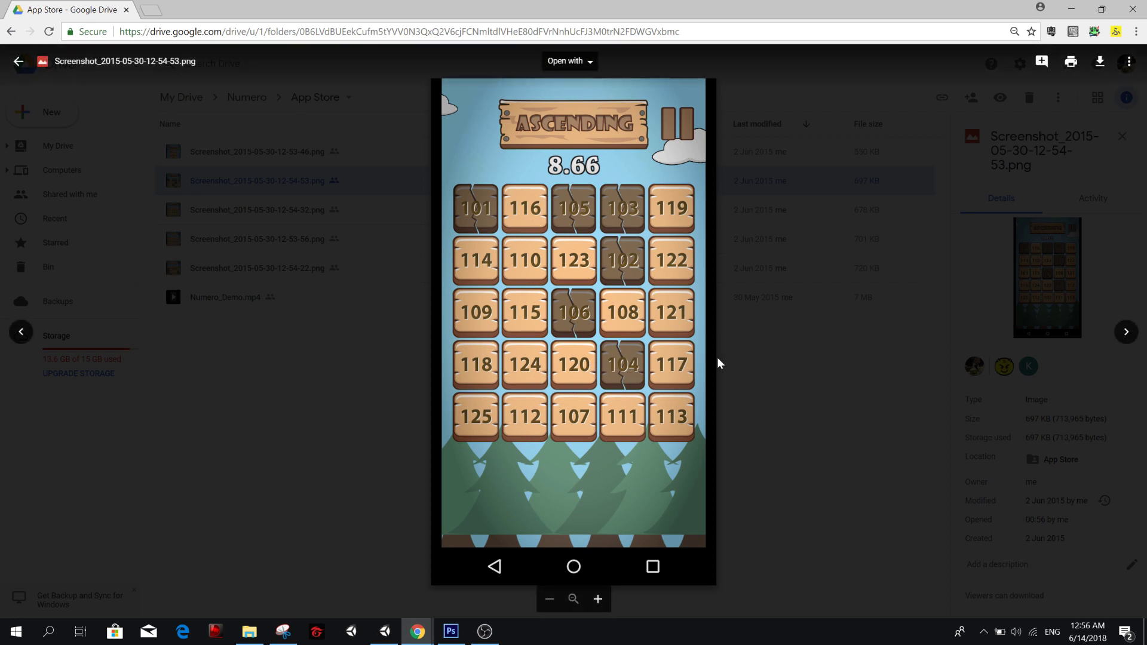
Switch to the Unity editor, dismiss the update check, maximize the window and widen the Scene and Game views against the Hierarchy.
left_click(391, 632)
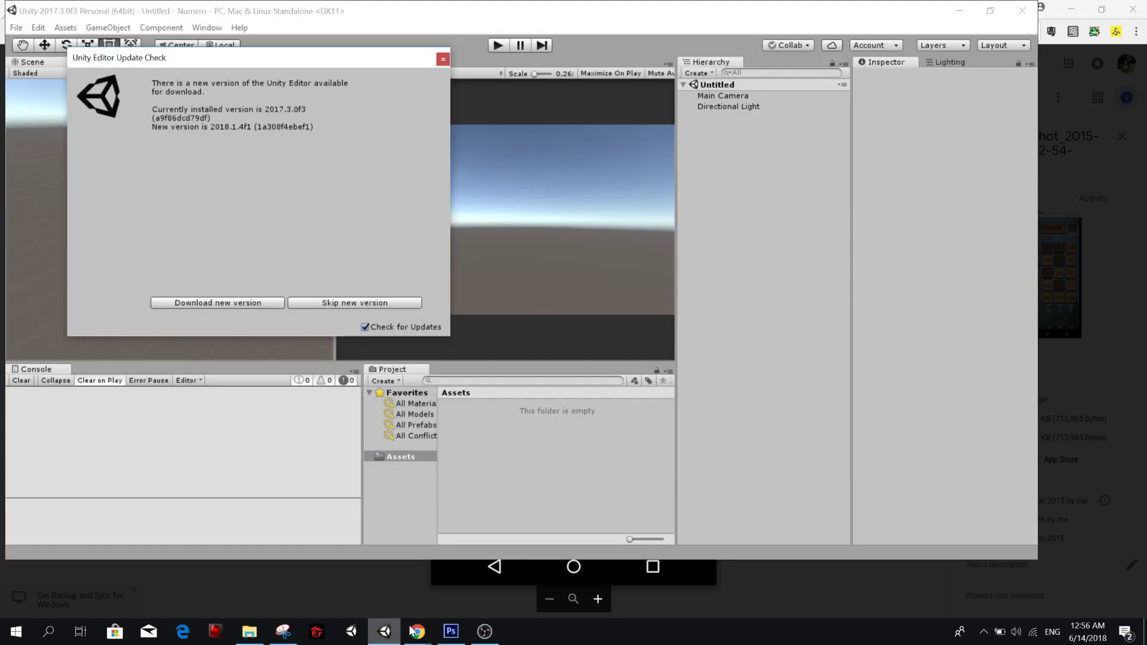
left_click(442, 60)
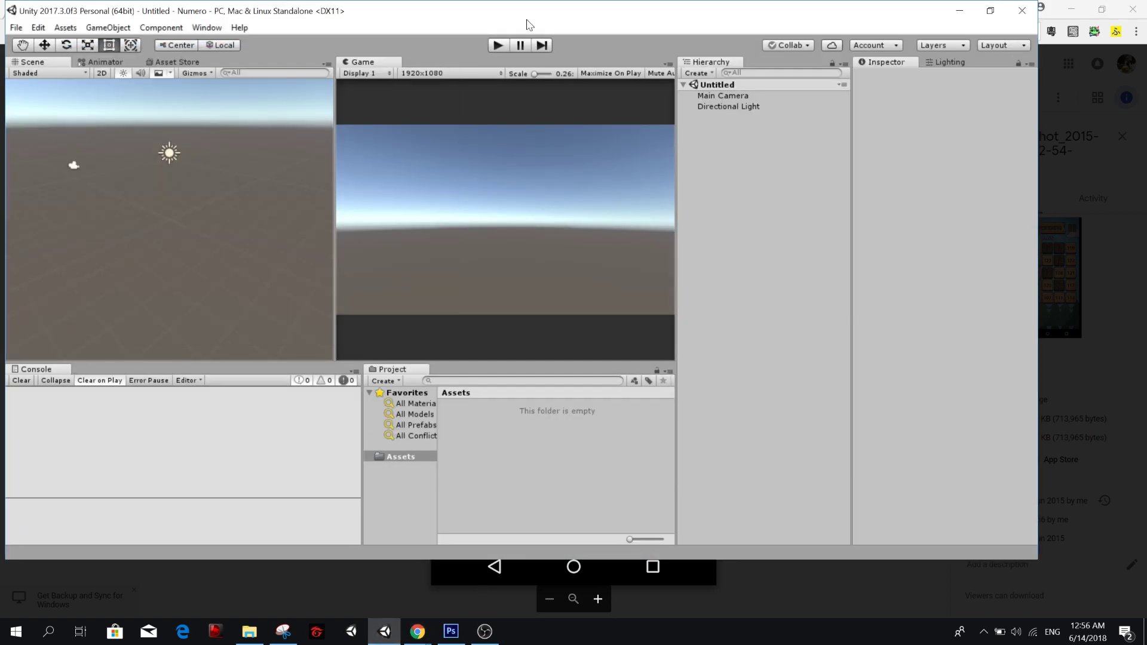
double_click(544, 14)
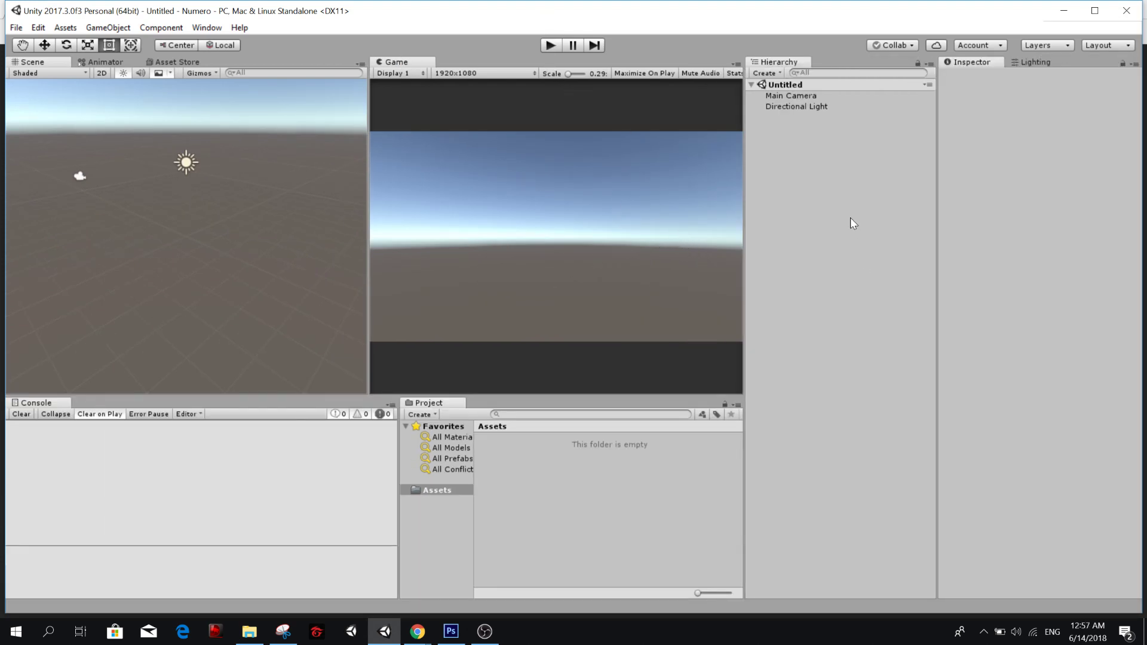
left_click_drag(747, 238, 801, 235)
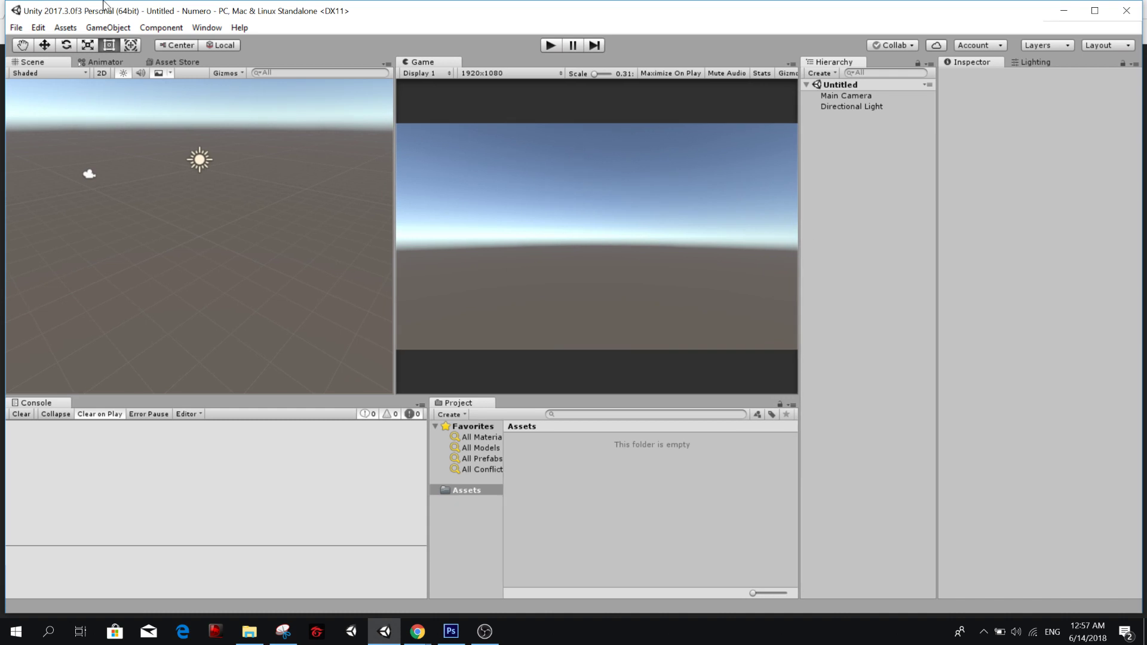
double_click(263, 8)
Set the project's Default Behavior Mode to 2D in the Editor settings.
left_click(33, 22)
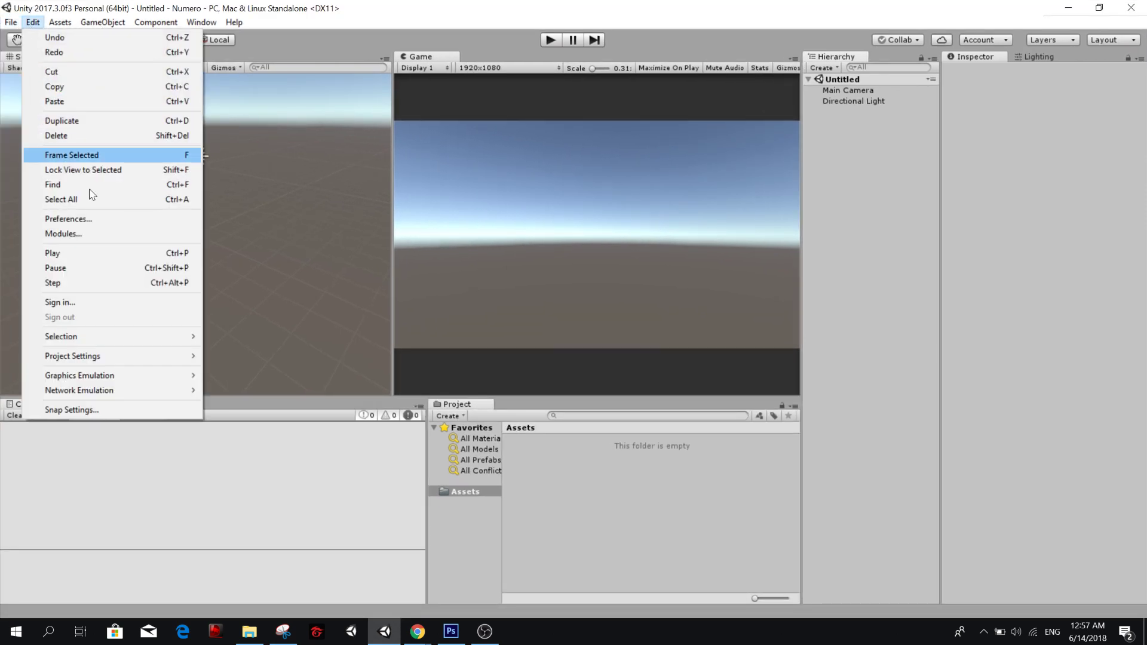
mouse_move(152, 385)
mouse_move(160, 357)
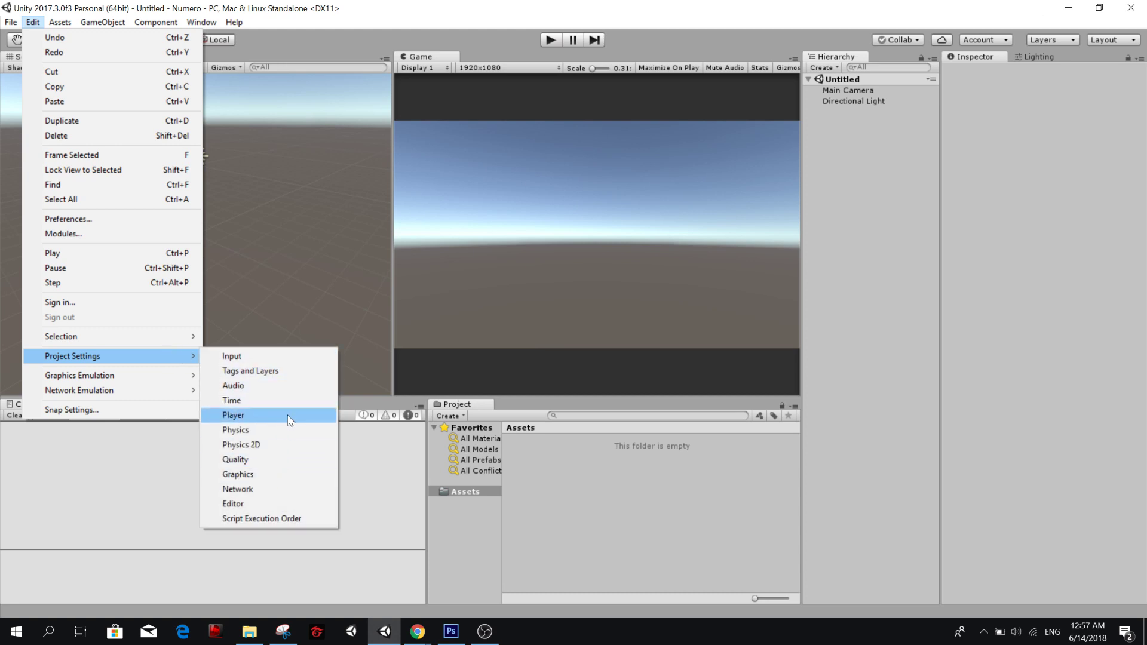
left_click(268, 503)
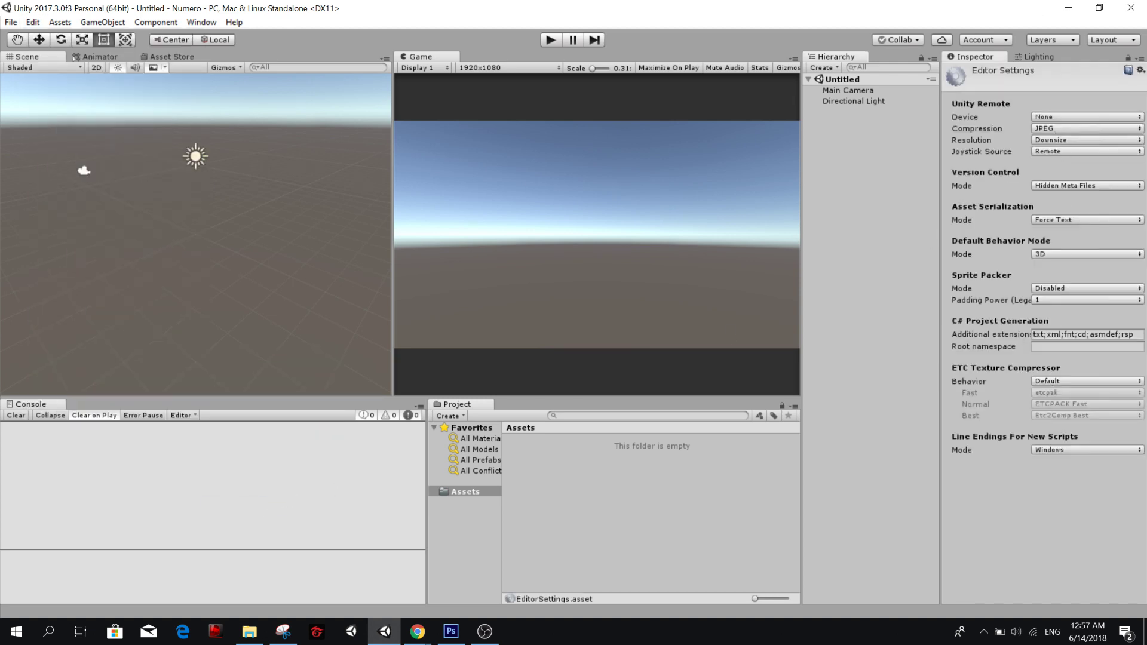
left_click(1057, 253)
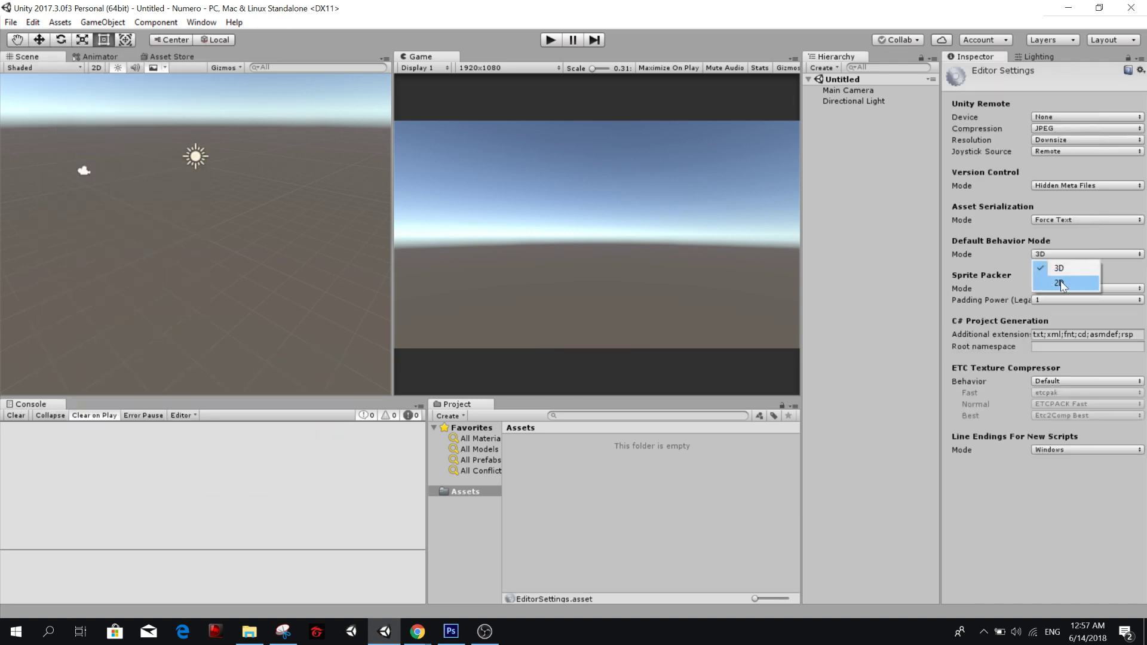
left_click(1060, 280)
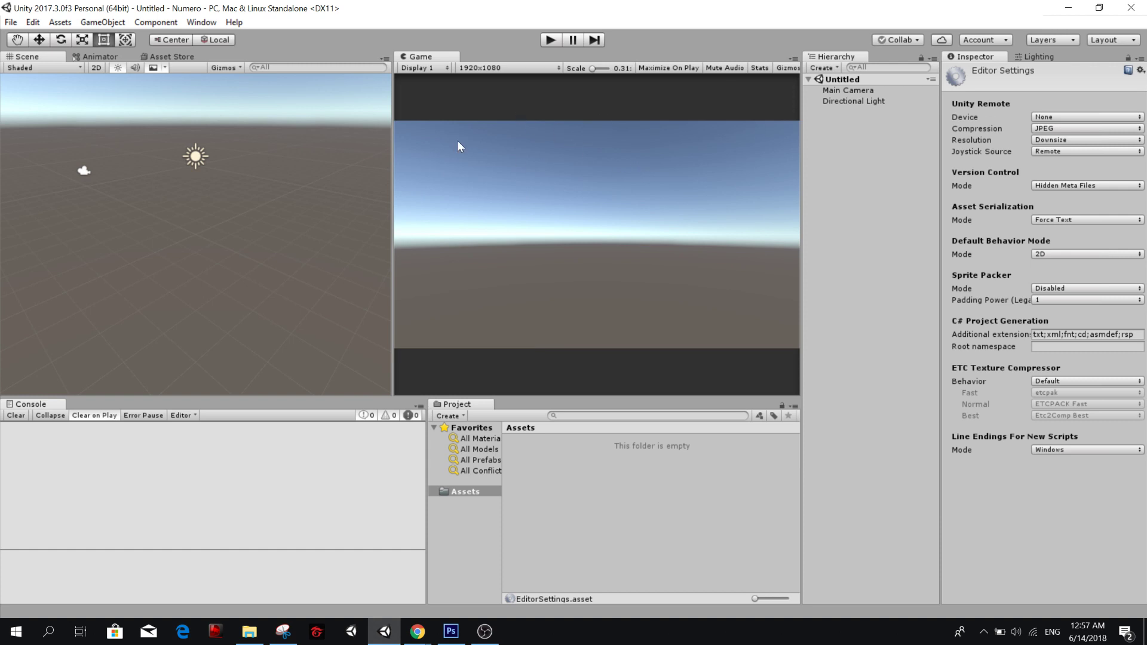
Add a UI Canvas to the untitled scene.
right_click(858, 143)
mouse_move(923, 359)
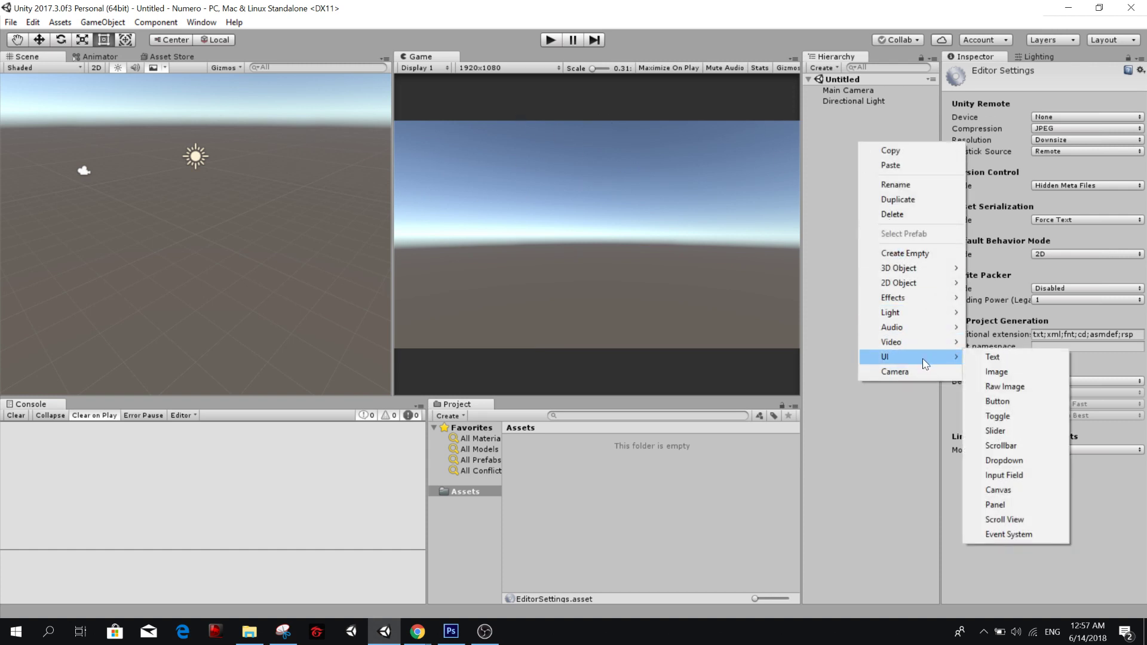
left_click(1014, 488)
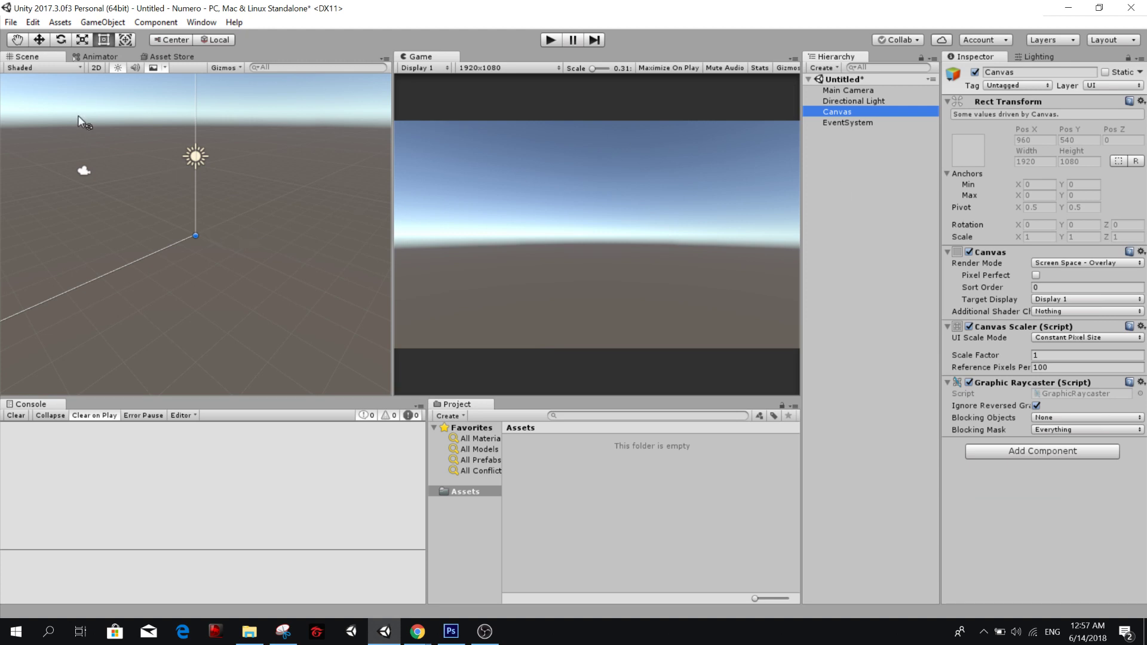
Switch the Scene view to 2D and enlarge it by narrowing the Game view.
left_click(97, 67)
middle_click_drag(260, 238, 164, 308)
left_click_drag(392, 194, 583, 194)
middle_click_drag(315, 214, 356, 194)
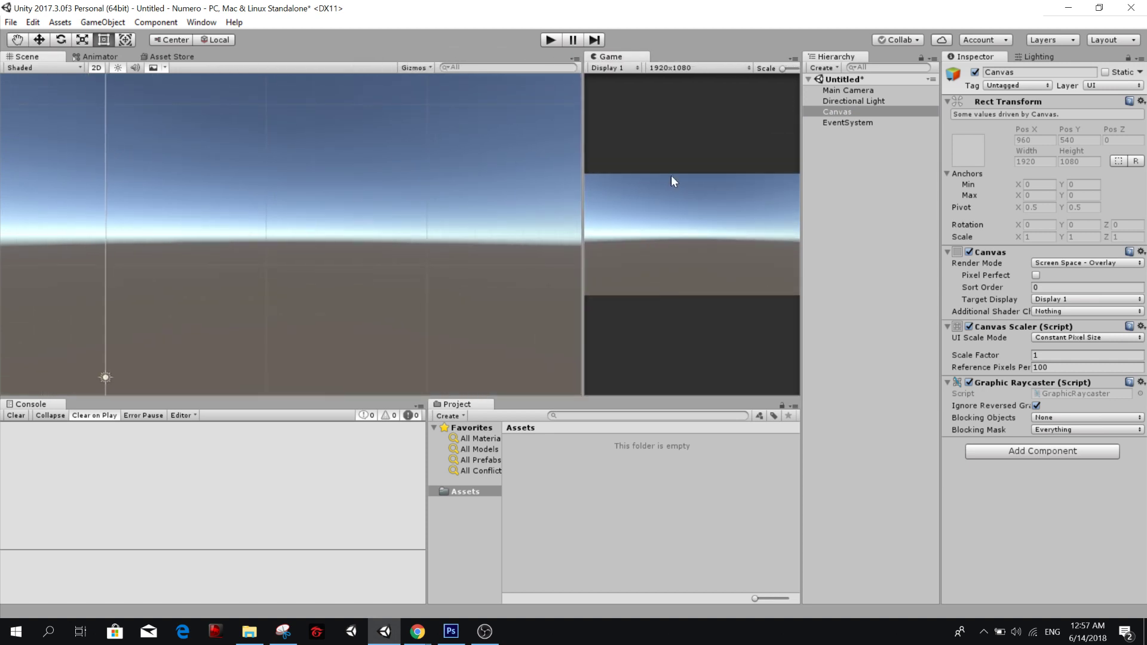
Choose Screen Space - Overlay as the Canvas render mode and Scale With Screen Size as its UI Scale Mode.
left_click(1067, 263)
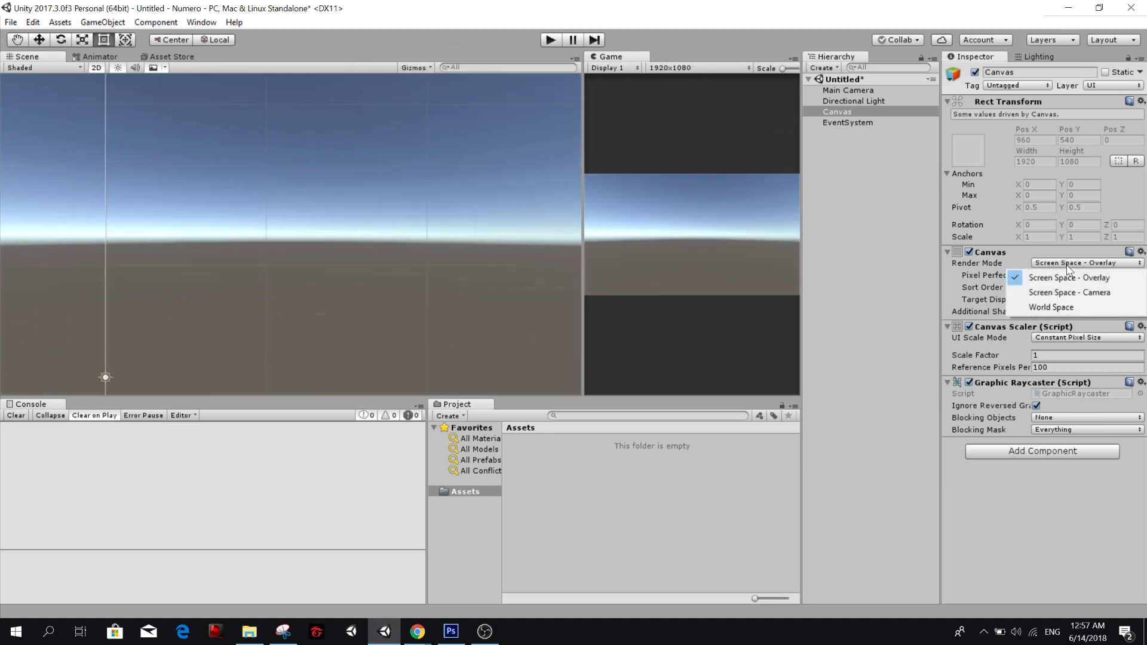
left_click(1071, 278)
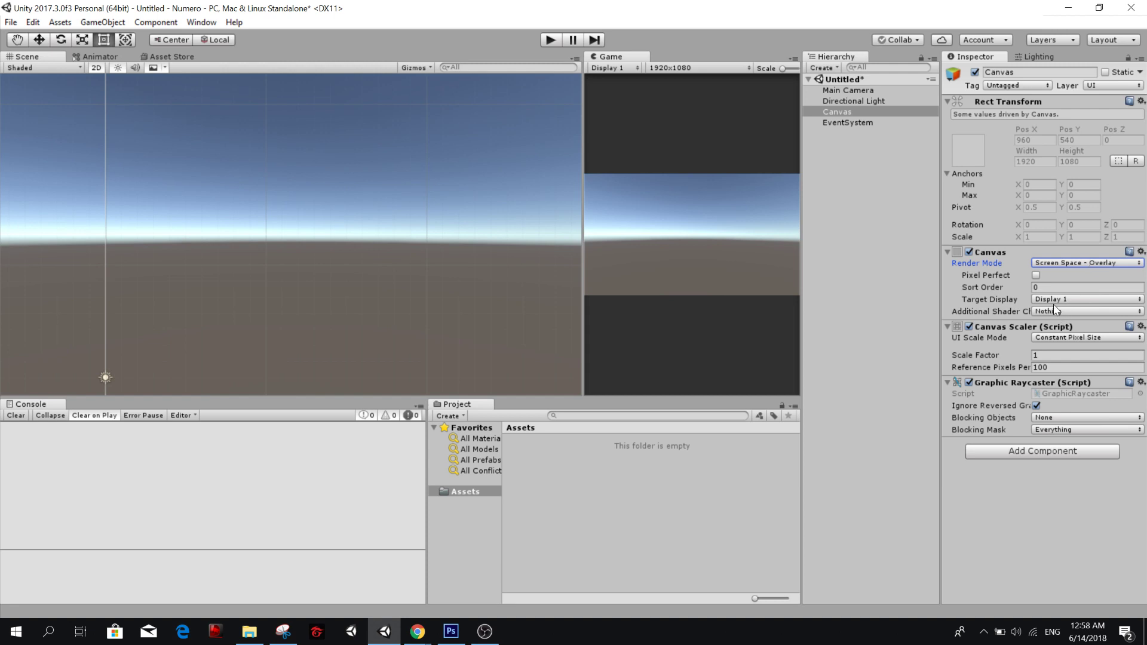
left_click(1056, 338)
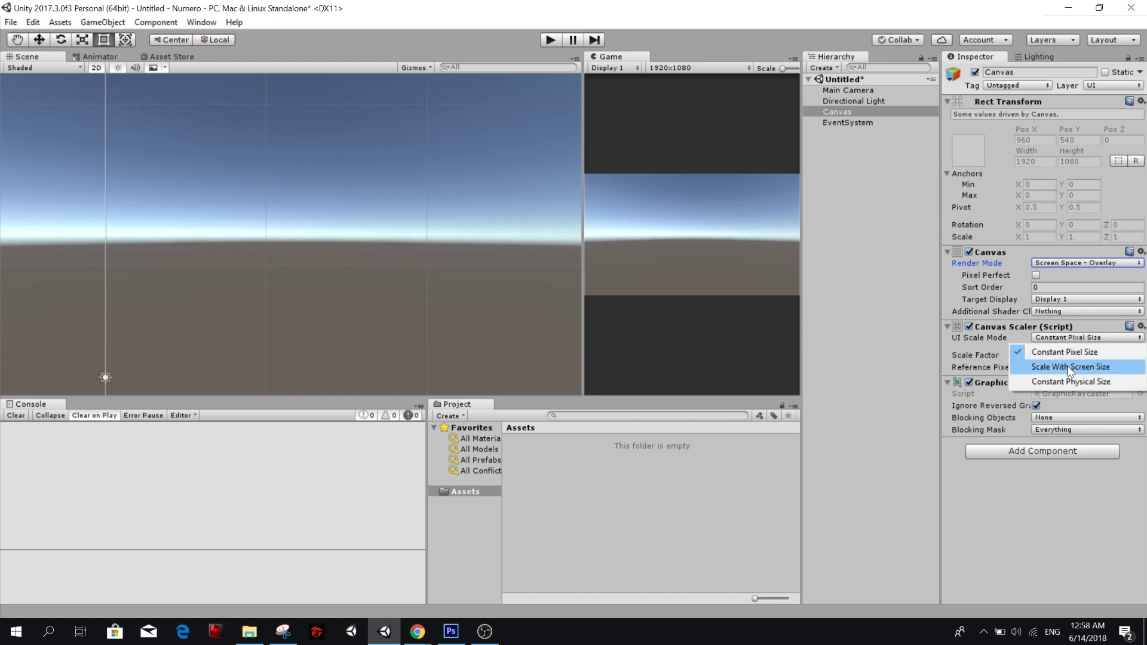
left_click(1069, 370)
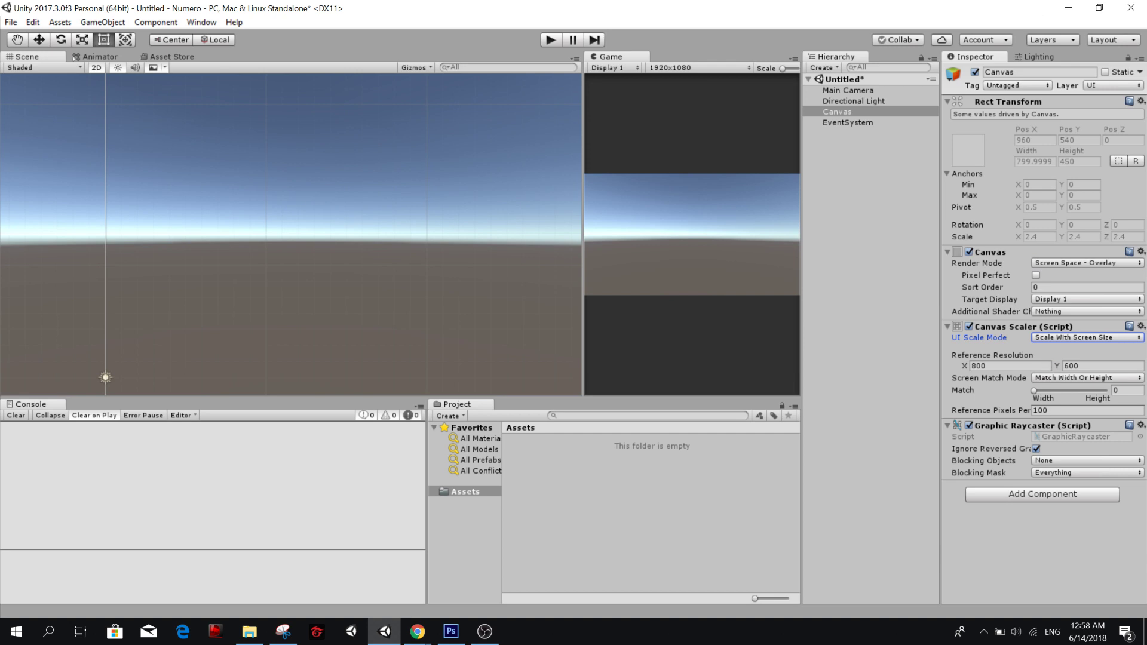
Set the Canvas Scaler's reference resolution to X 1080 and Y 1920.
left_click(1025, 365)
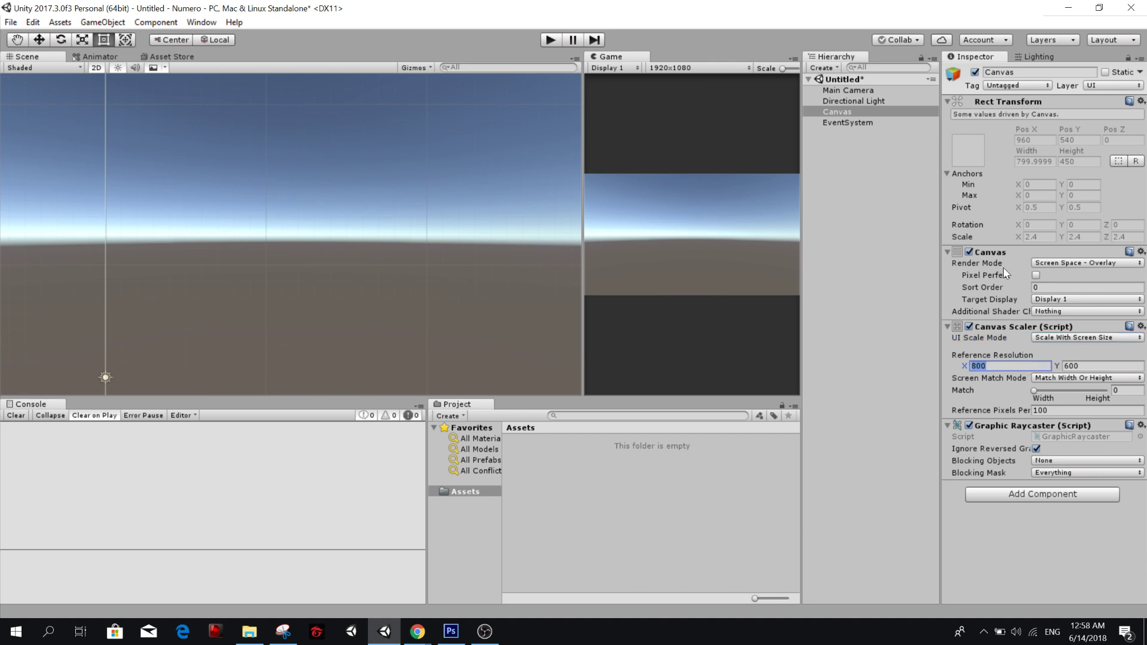
type("1080")
key("Tab")
type("1920")
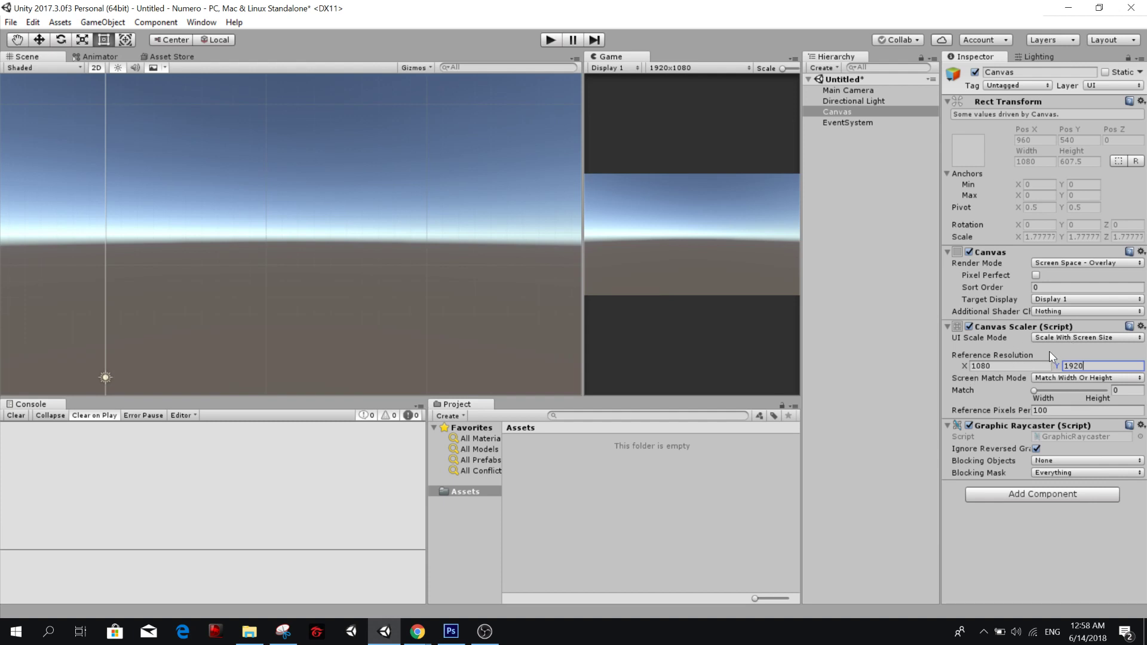
mouse_move(1049, 350)
Add a custom 9:16 aspect ratio preset for the Game view and apply it.
left_click(672, 64)
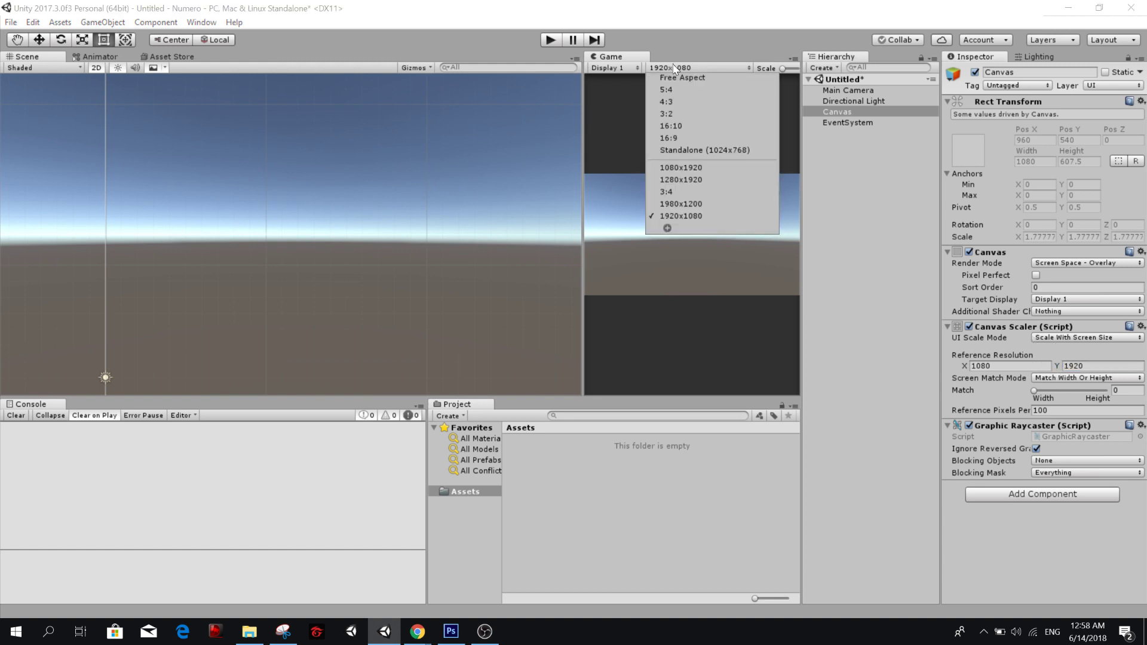
left_click(667, 228)
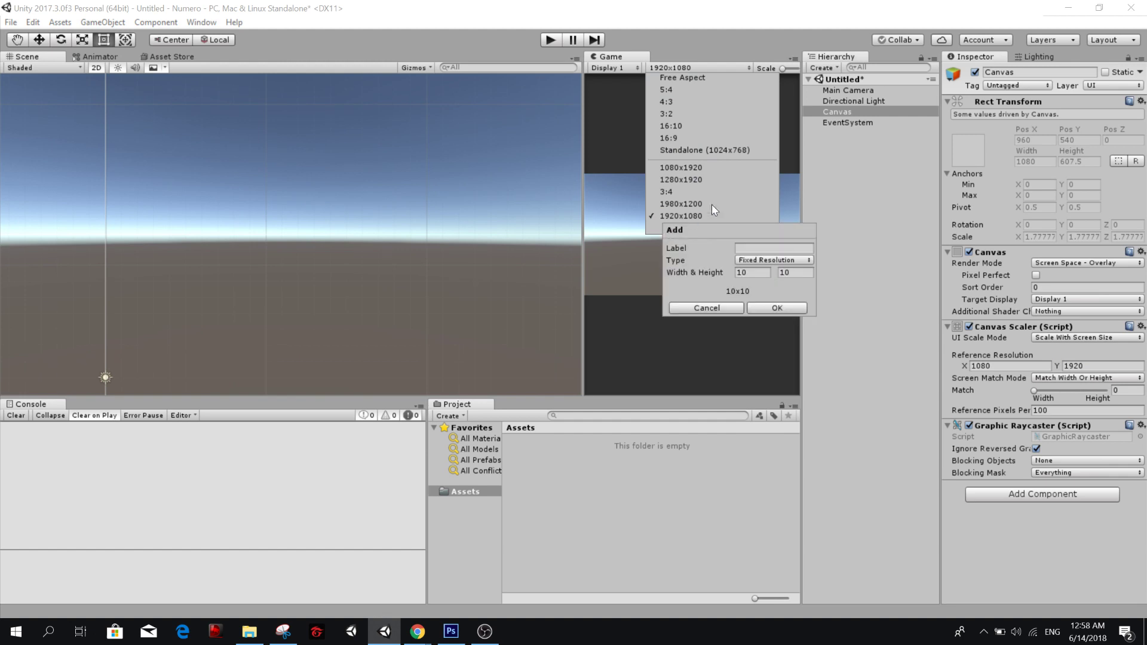
left_click(756, 261)
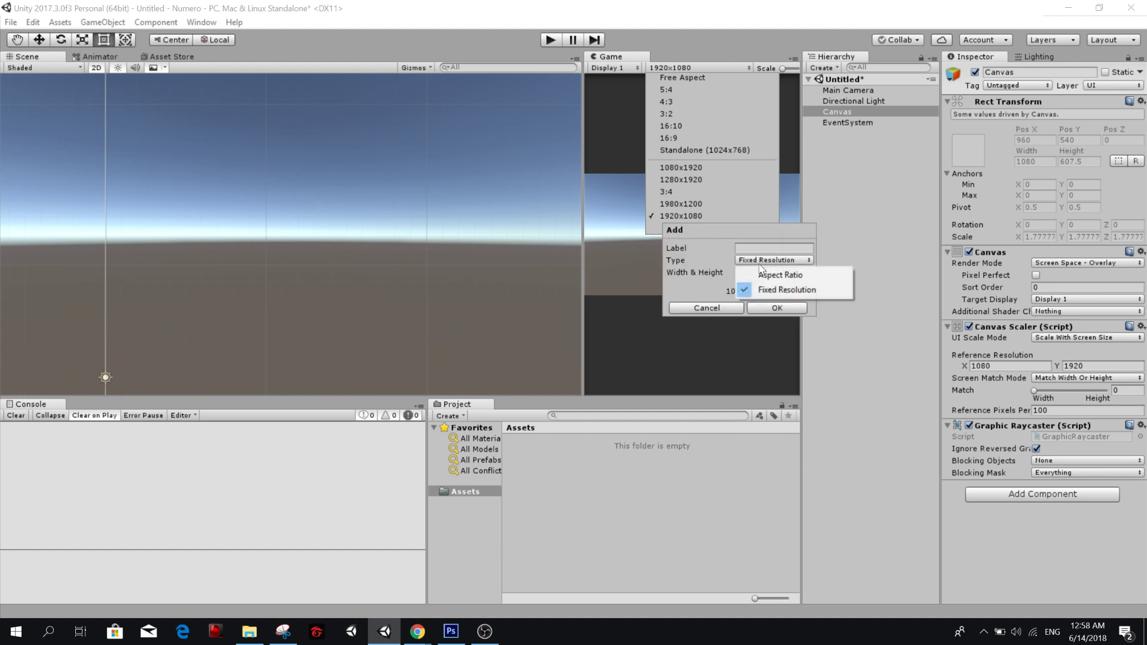
left_click(776, 274)
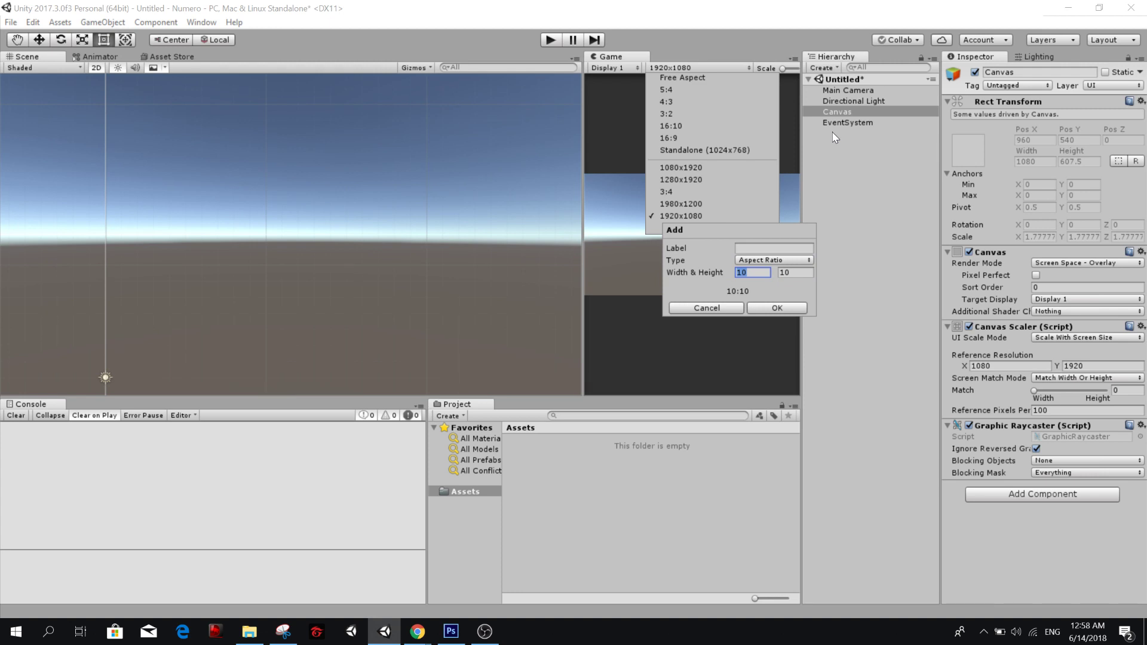
type("9")
key("Tab")
type("16")
left_click(793, 307)
left_click(737, 249)
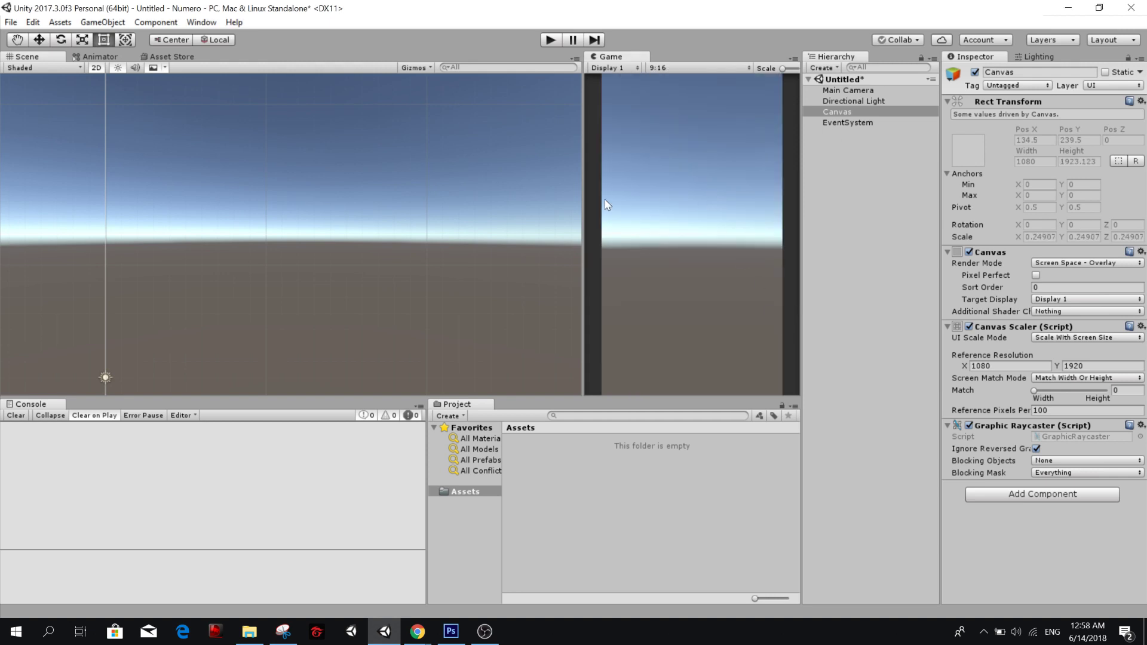
Widen the Game view, check the Ascending gameplay screenshot in Google Drive, and return to Unity.
left_click_drag(586, 210, 543, 206)
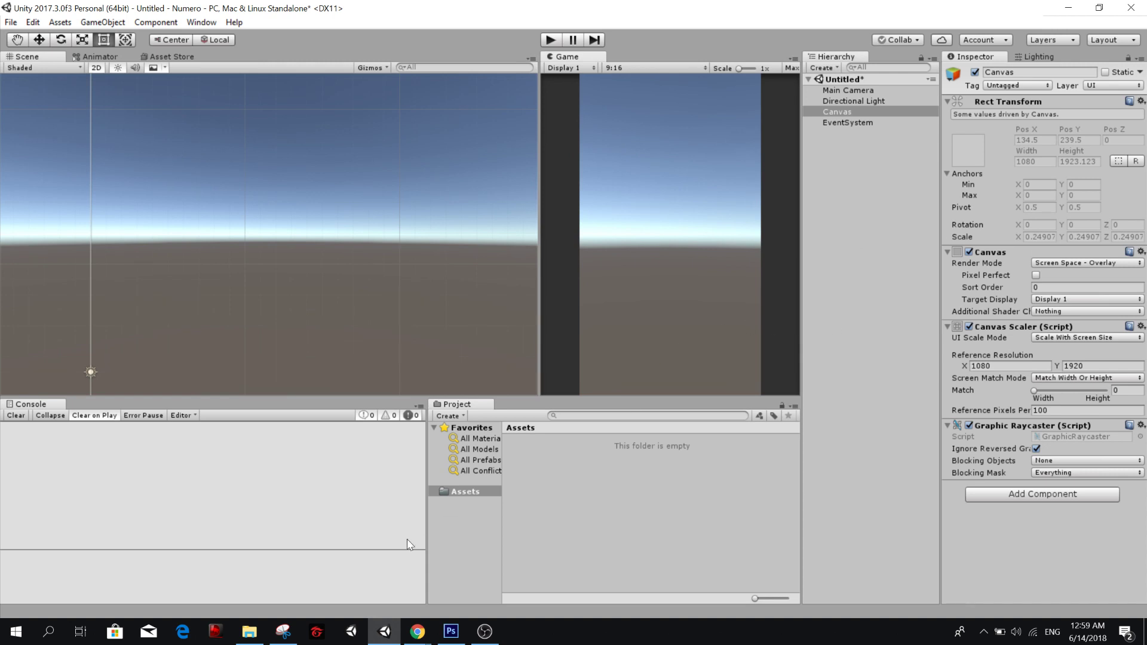
mouse_move(424, 637)
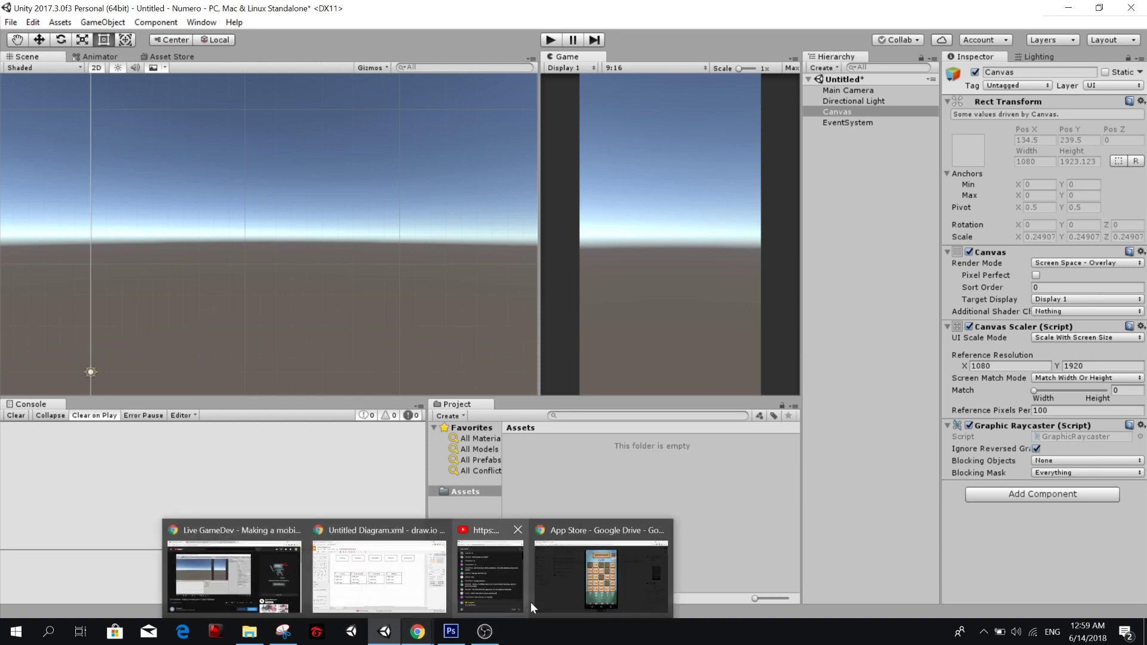
left_click(578, 587)
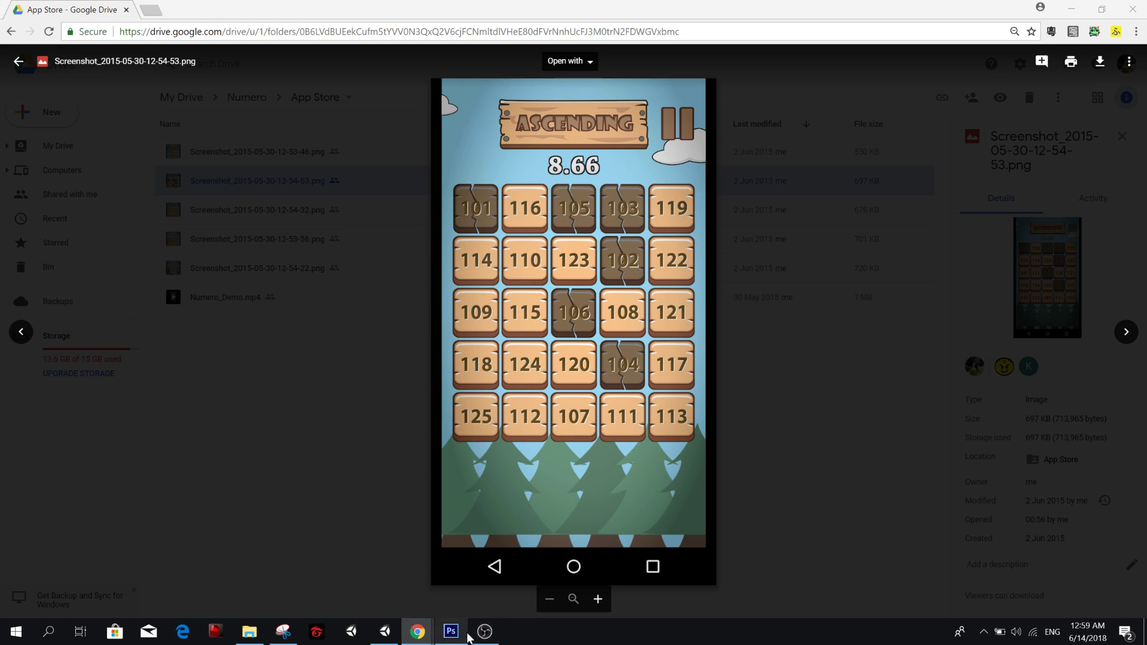
mouse_move(468, 637)
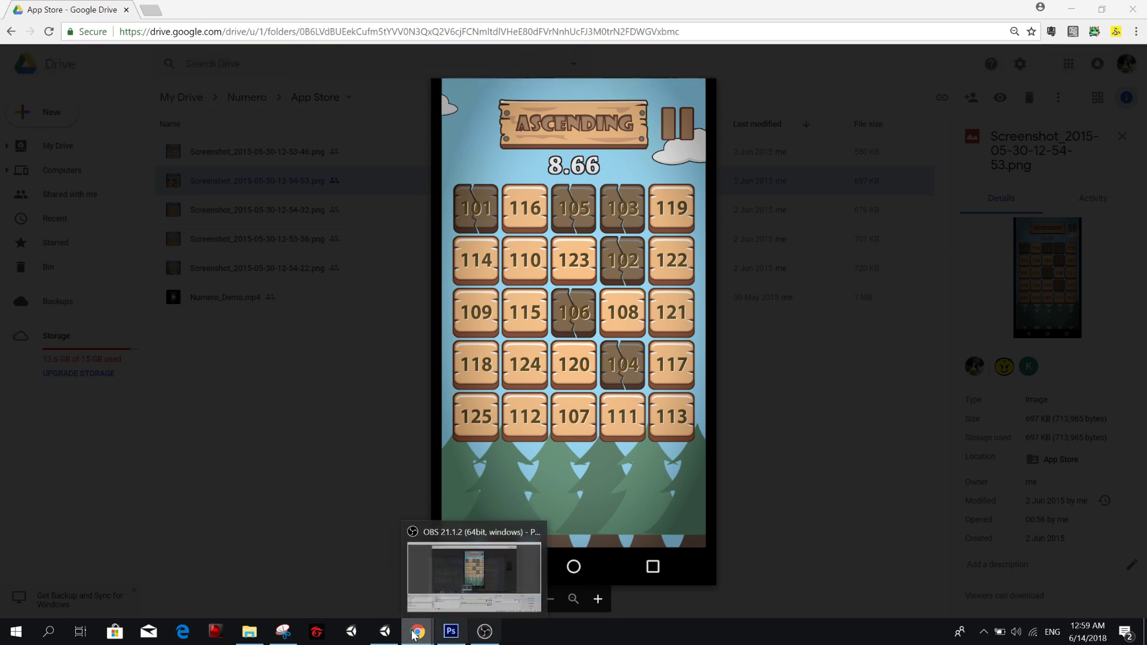
left_click(384, 631)
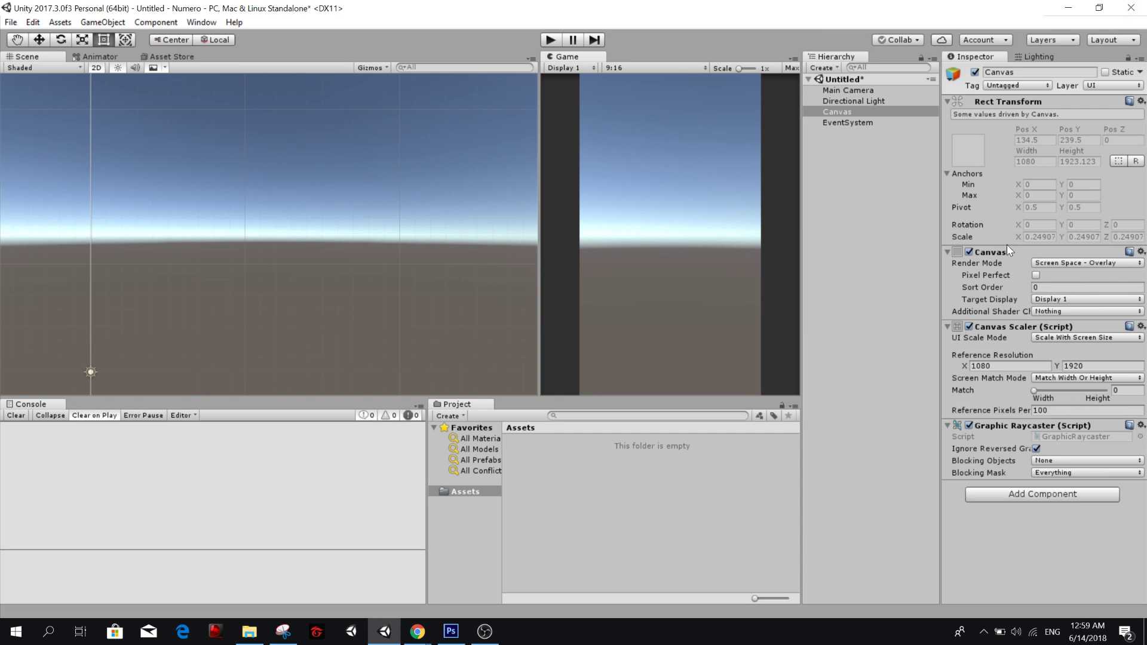
Try adding a UI Image under the Canvas and delete it.
right_click(836, 115)
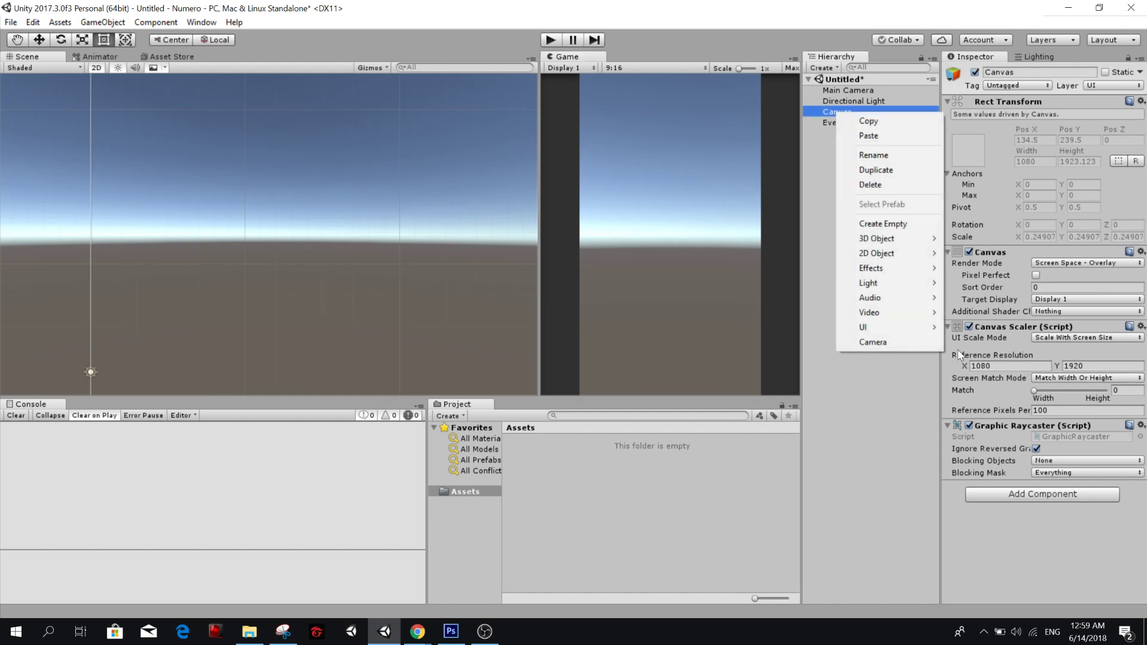
mouse_move(907, 331)
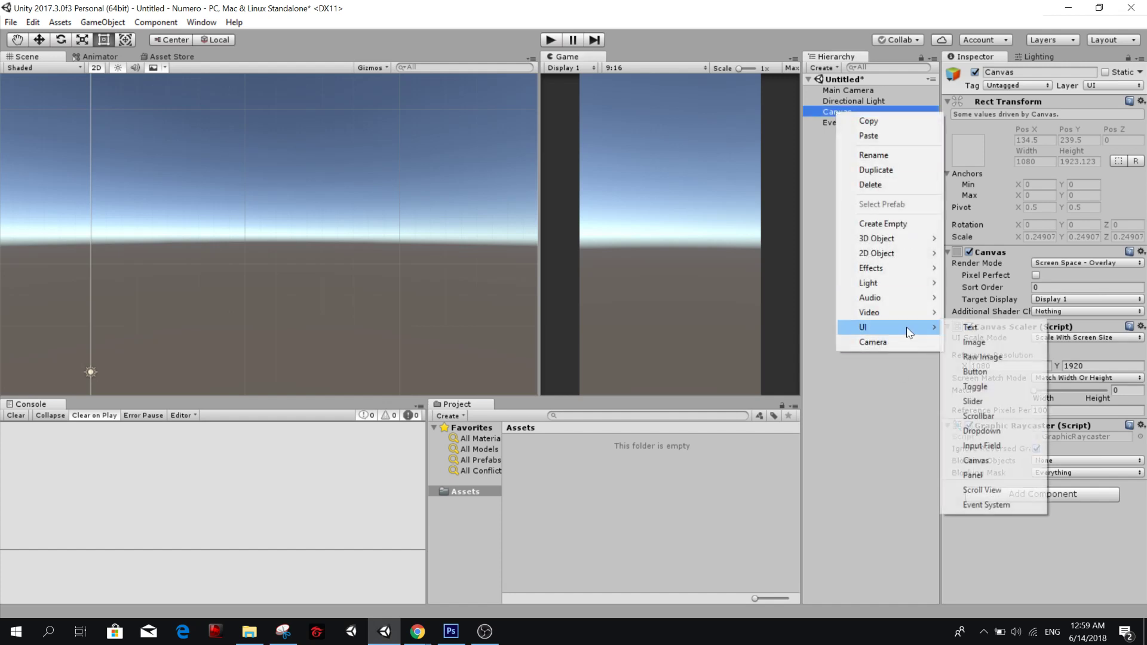
left_click(980, 341)
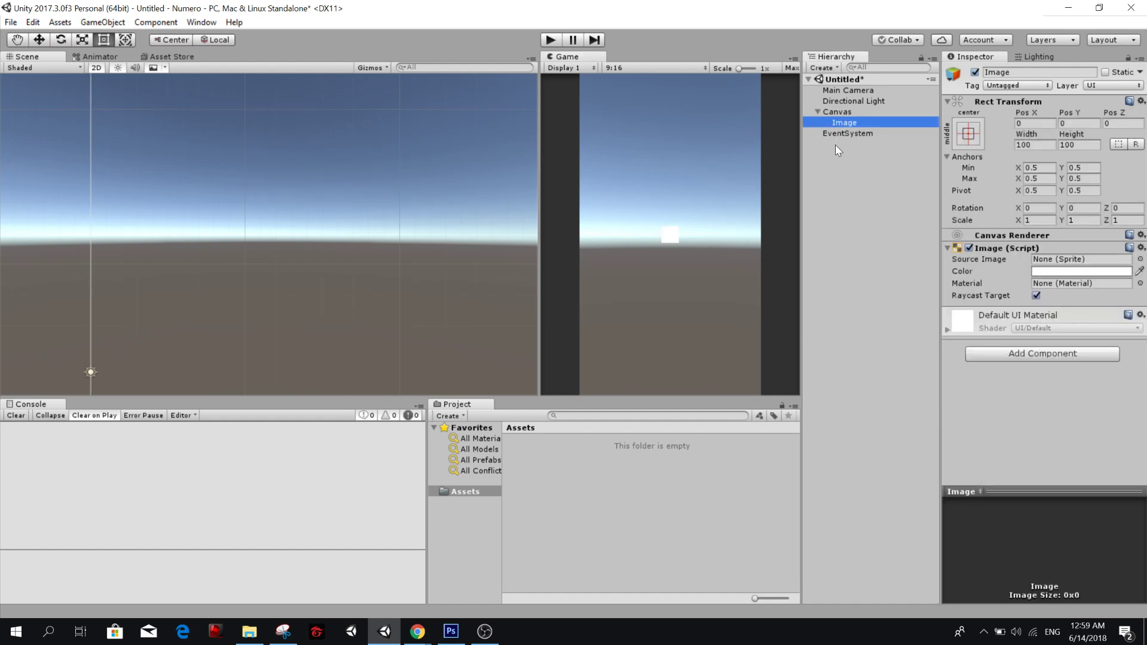
key("Delete")
Switch to Google Drive, close the screenshot preview and open the GUI folder inside Numero.
key("alt+Tab")
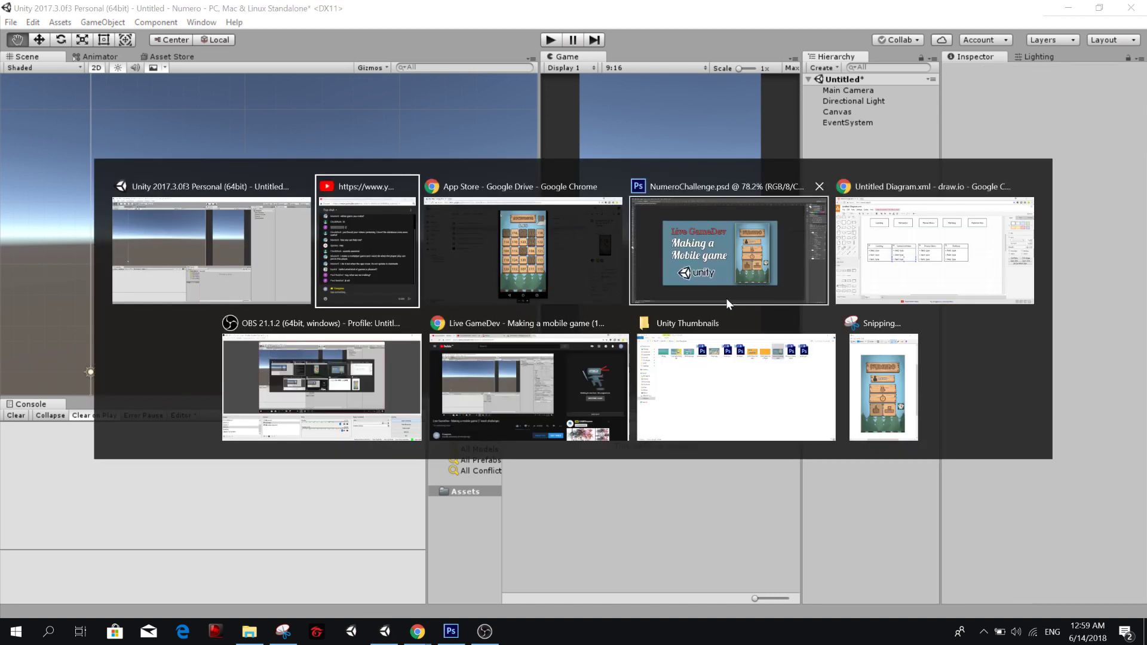
left_click(510, 253)
left_click(286, 114)
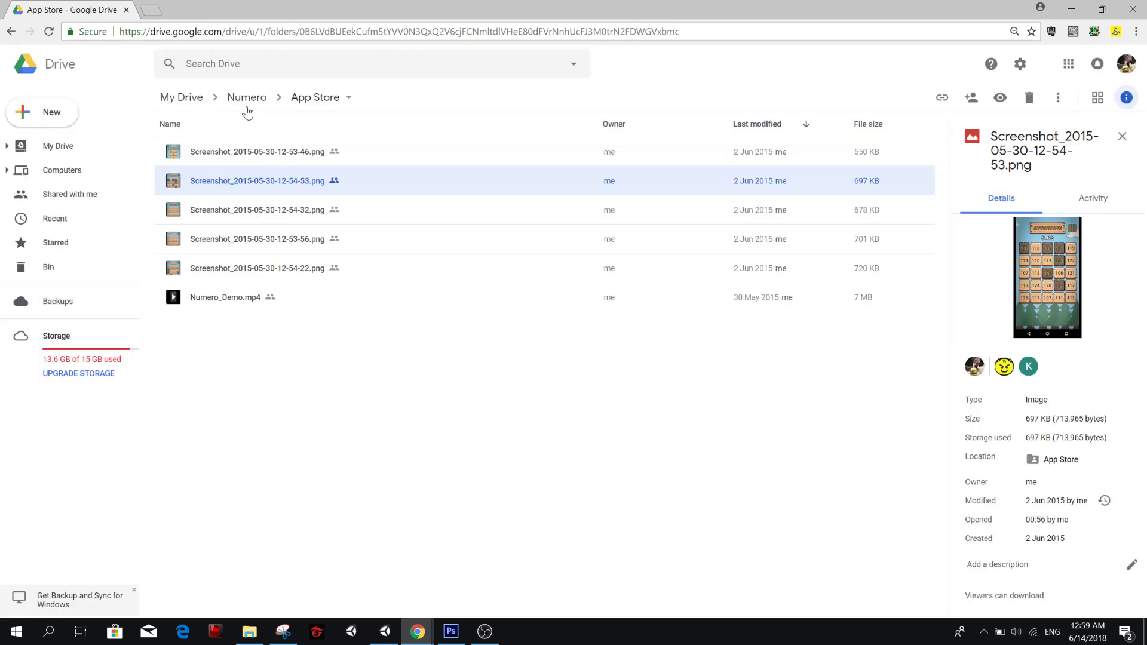
left_click(247, 107)
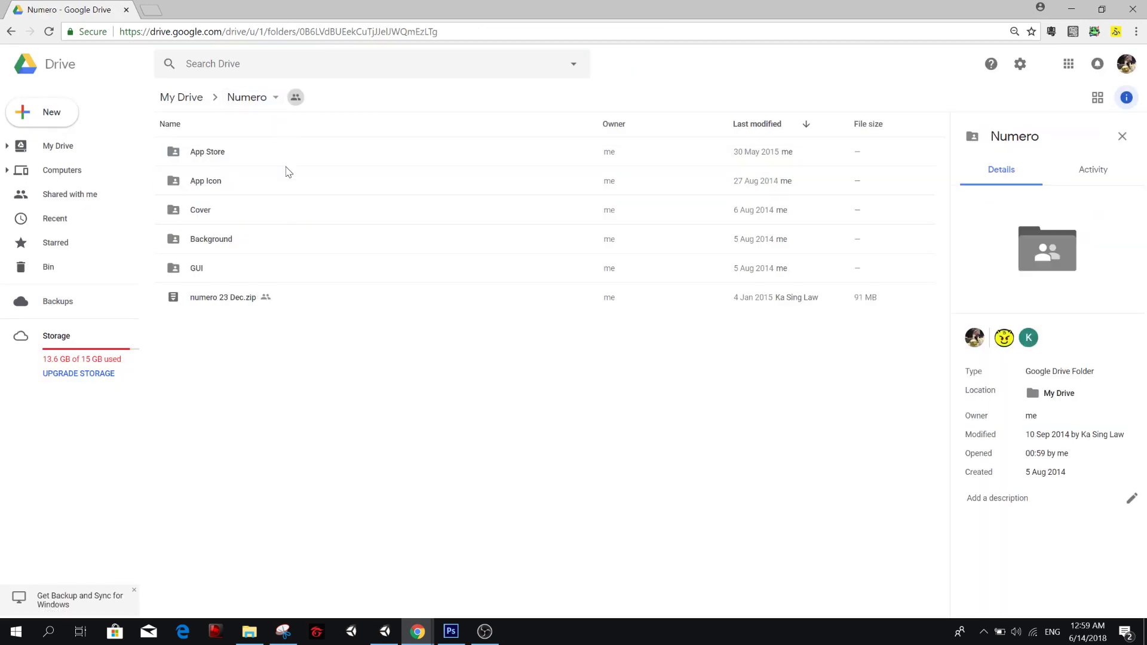
left_click(235, 274)
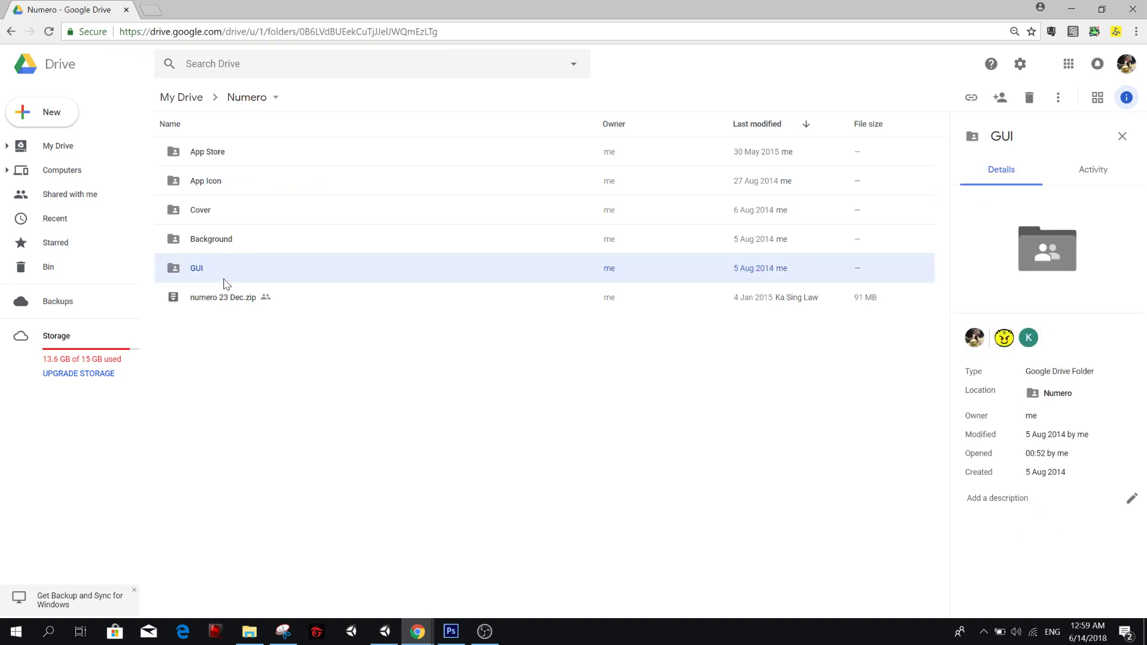
double_click(223, 279)
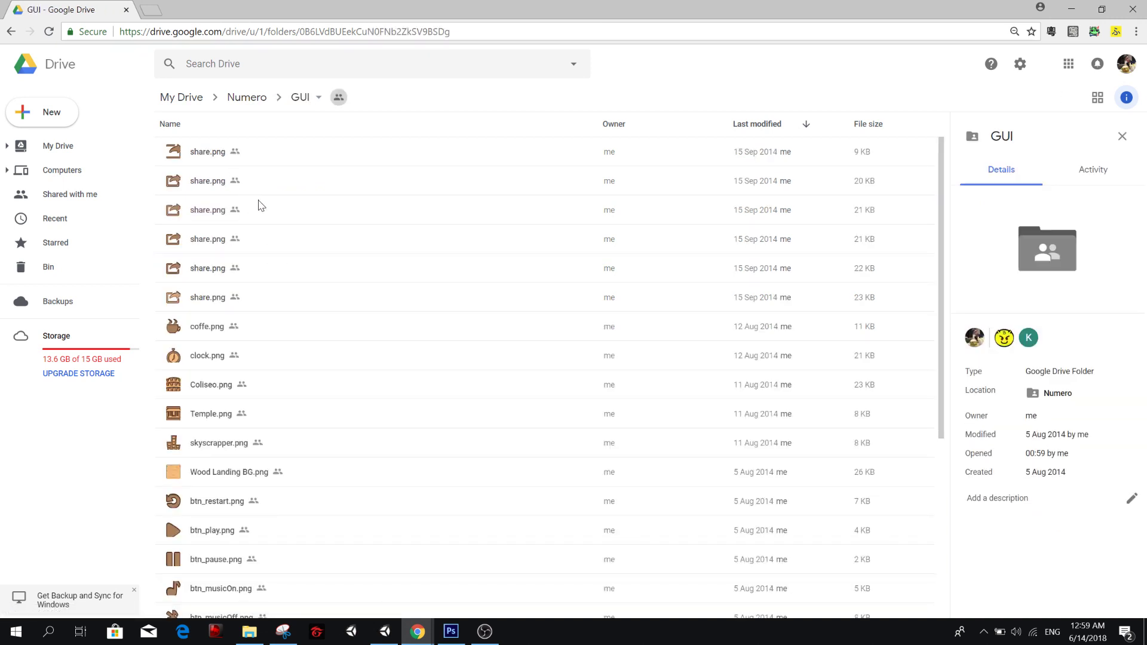
Select woodButton.png, the 18 KB Wood Landing Button.png, broken wooden button.png, btn_soundOff.png and btn_soundOn.png together.
scroll(255, 216, "down", 5)
scroll(226, 415, "down", 1)
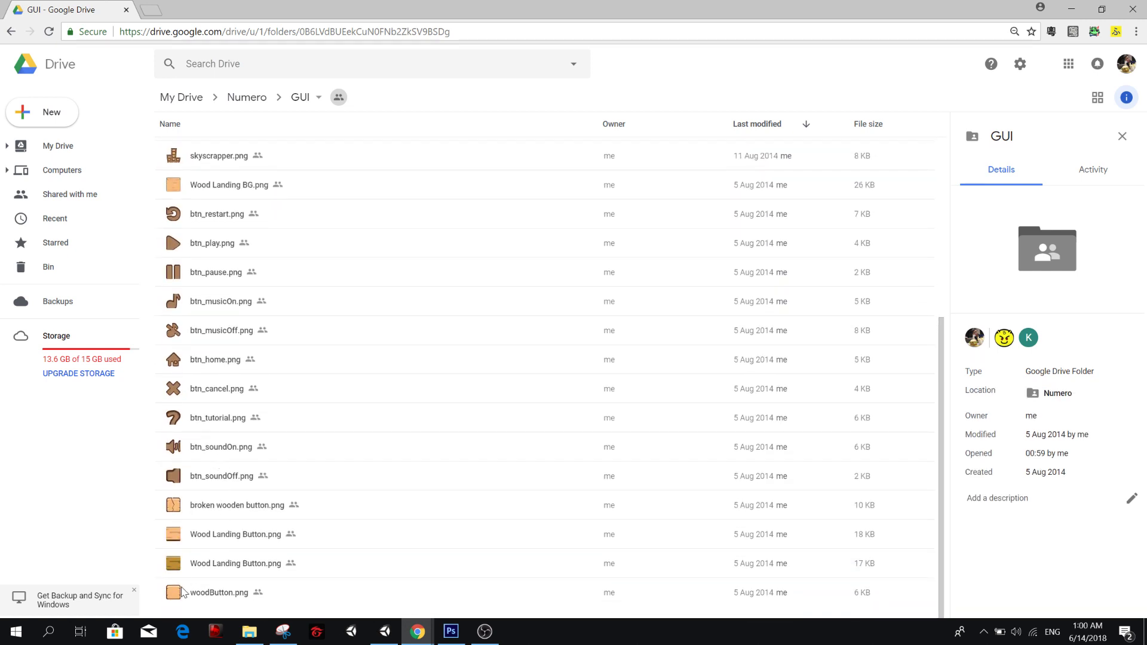
left_click(200, 590)
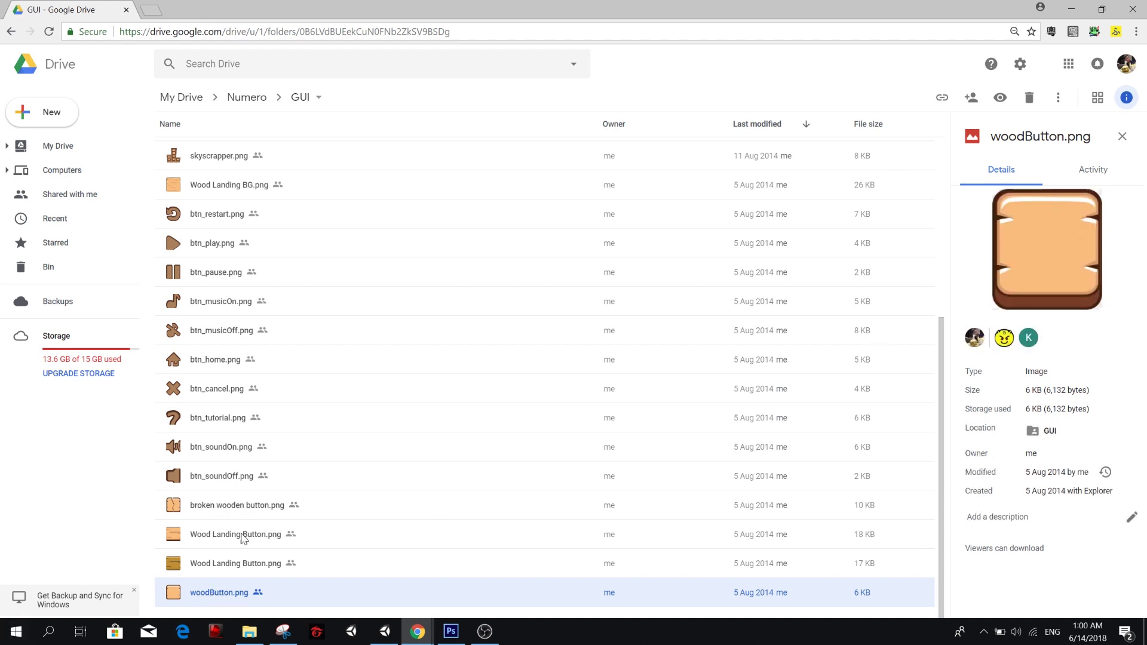
left_click(240, 507, "ctrl")
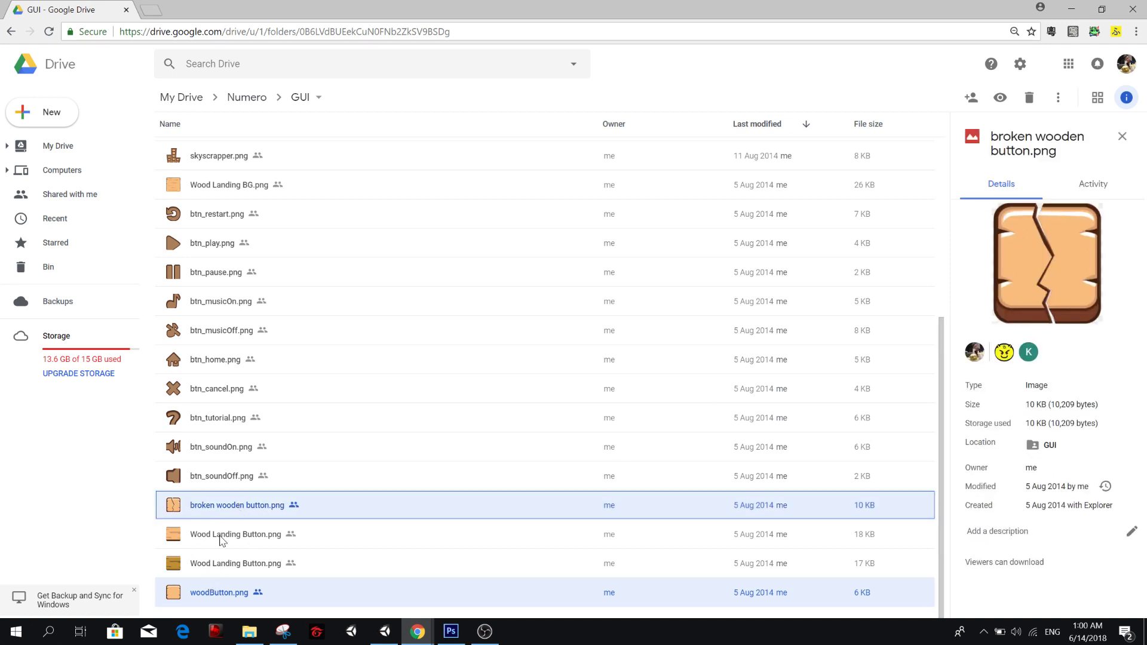
left_click(218, 536, "ctrl")
left_click(213, 475, "ctrl")
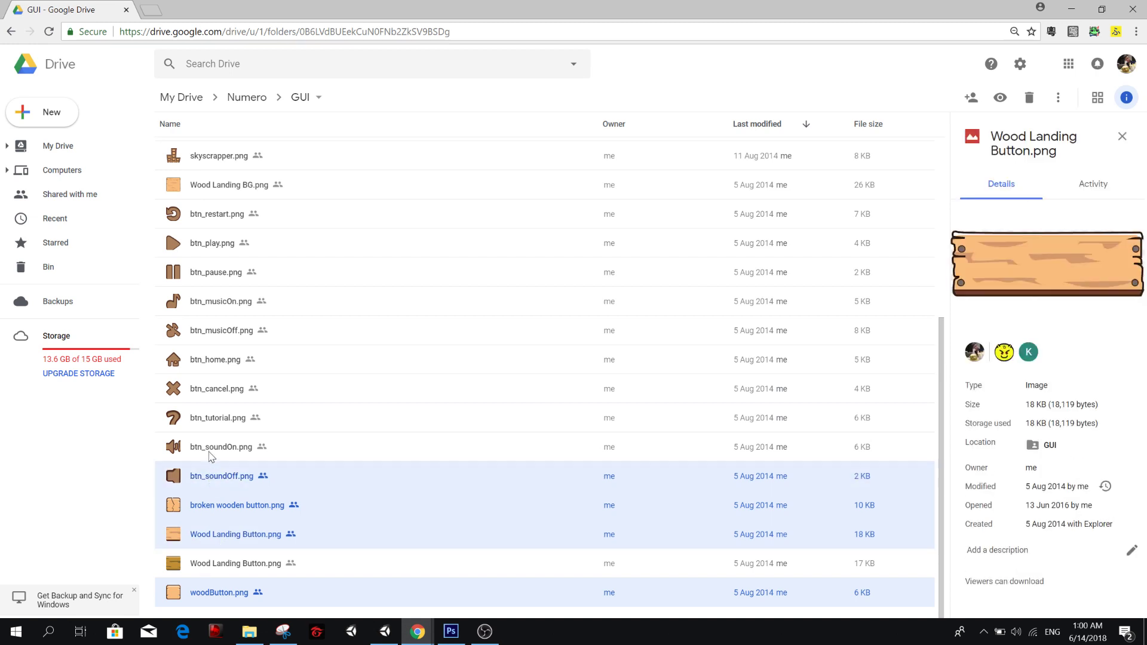
left_click(213, 448, "ctrl")
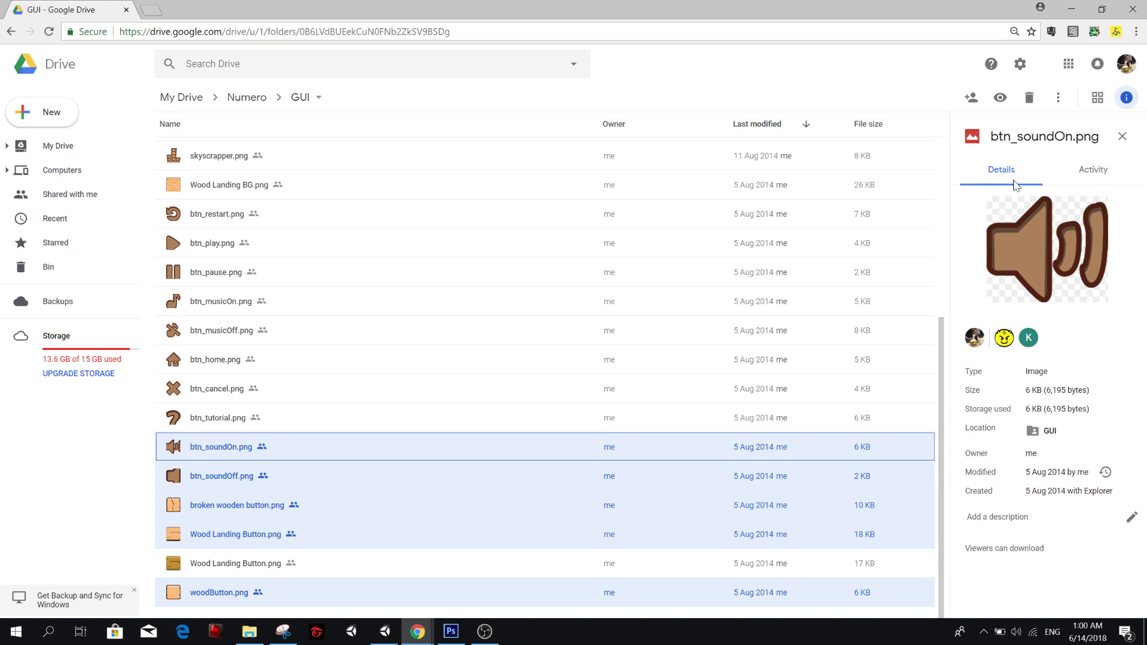
Add the tutorial, cancel, home, musicOff, musicOn, pause, play and restart btn_ images to the file selection.
left_click(216, 412, "ctrl")
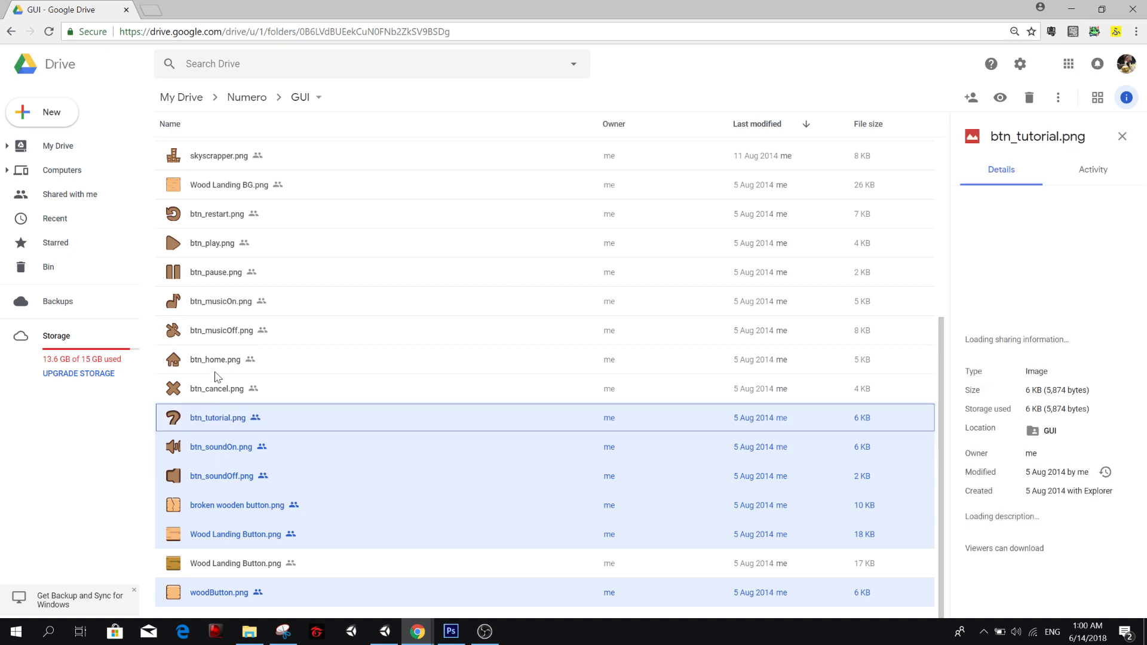
left_click(216, 389, "ctrl")
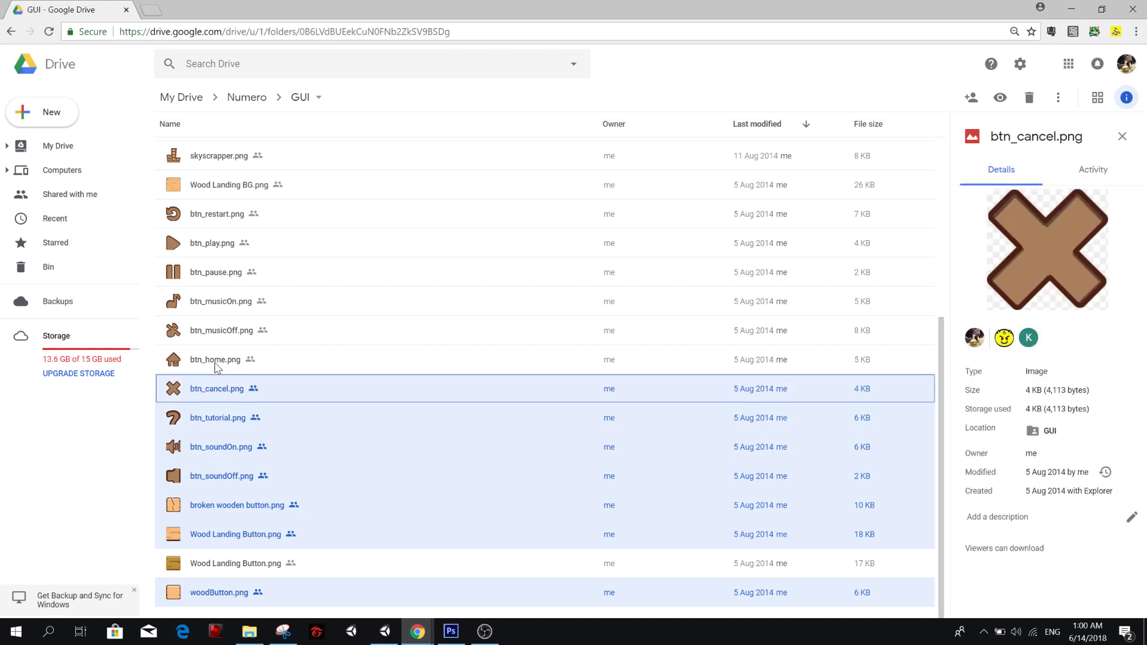
left_click(217, 361, "ctrl")
left_click(218, 330, "ctrl")
left_click(218, 305, "ctrl")
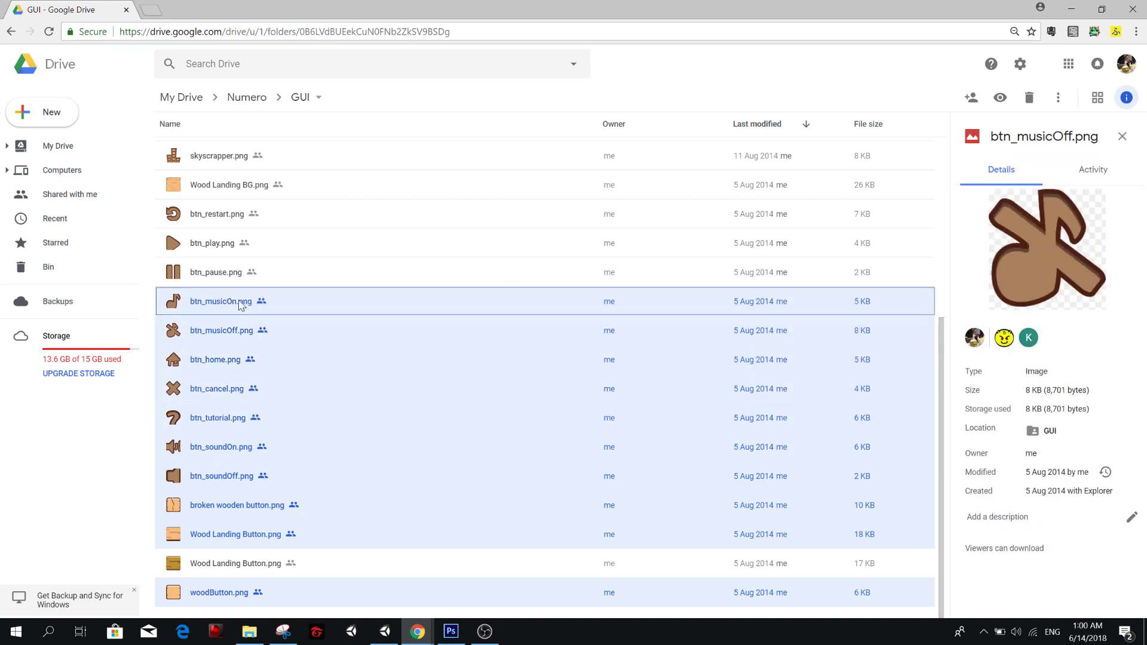
left_click(220, 274, "ctrl")
left_click(217, 245, "ctrl")
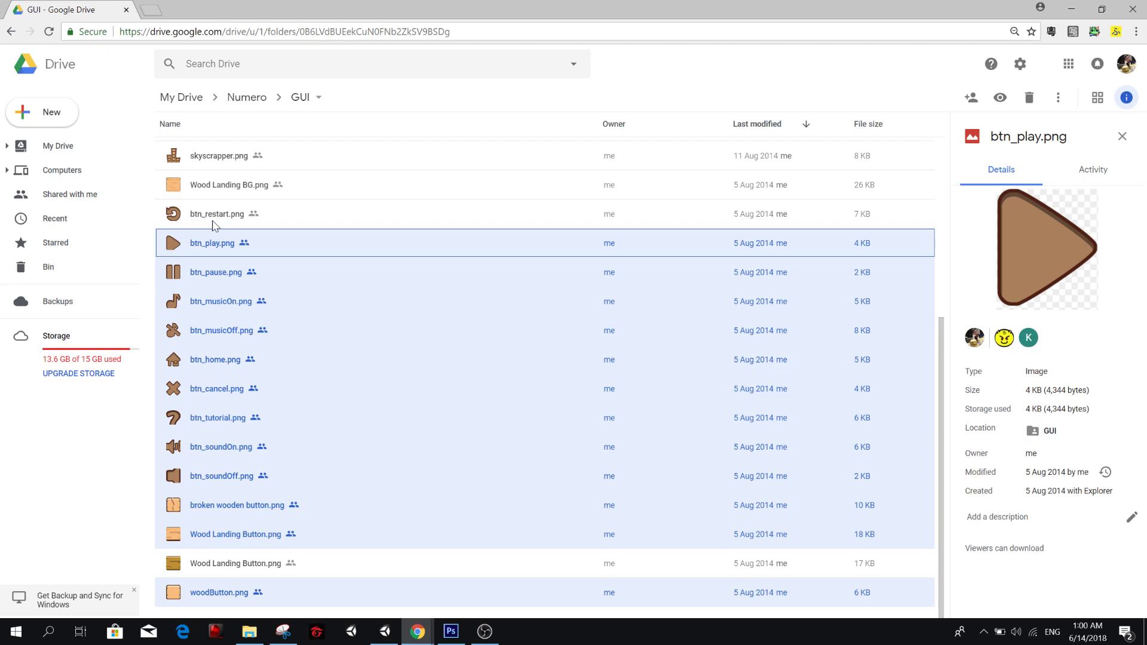
left_click(214, 215, "ctrl")
Add Wood Landing BG.png, clock.png, coffe.png and the 23 KB share.png to the file selection.
scroll(218, 239, "up", 1)
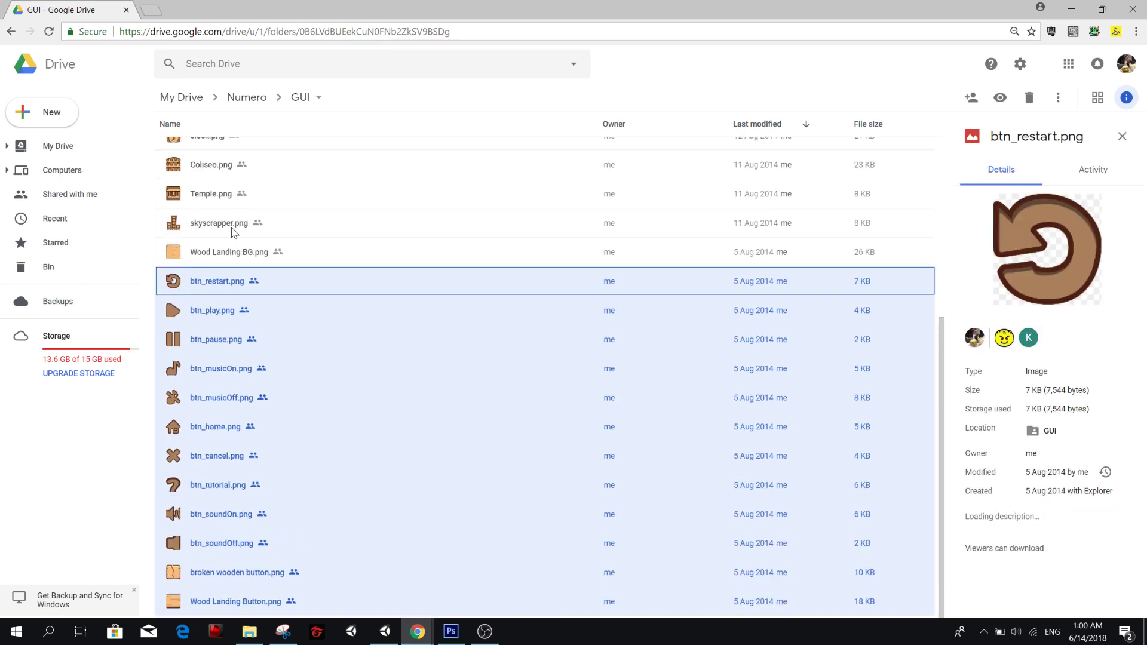
scroll(222, 255, "down", 1)
scroll(222, 255, "down", 1)
left_click(228, 193, "ctrl")
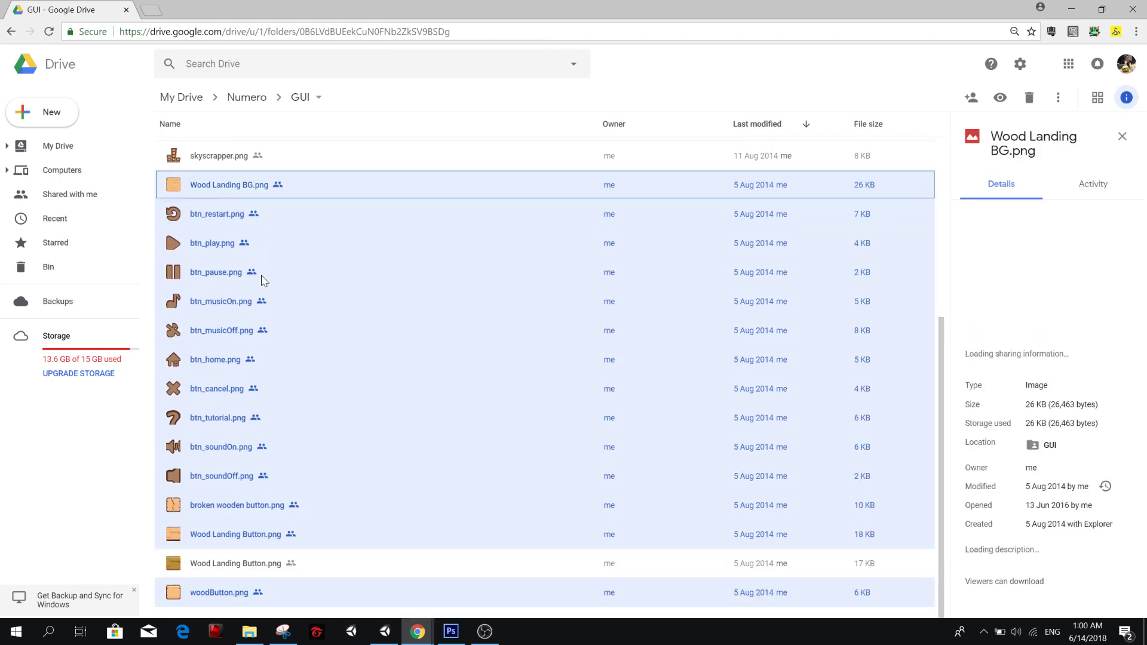
scroll(265, 302, "up", 3)
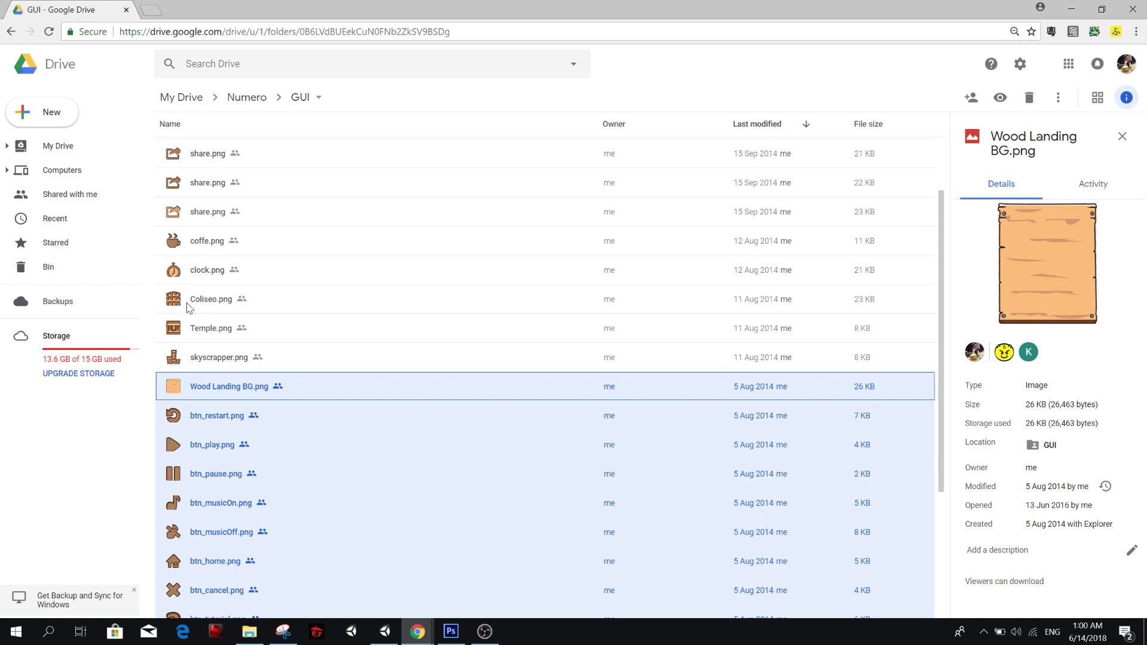
left_click(206, 270, "ctrl")
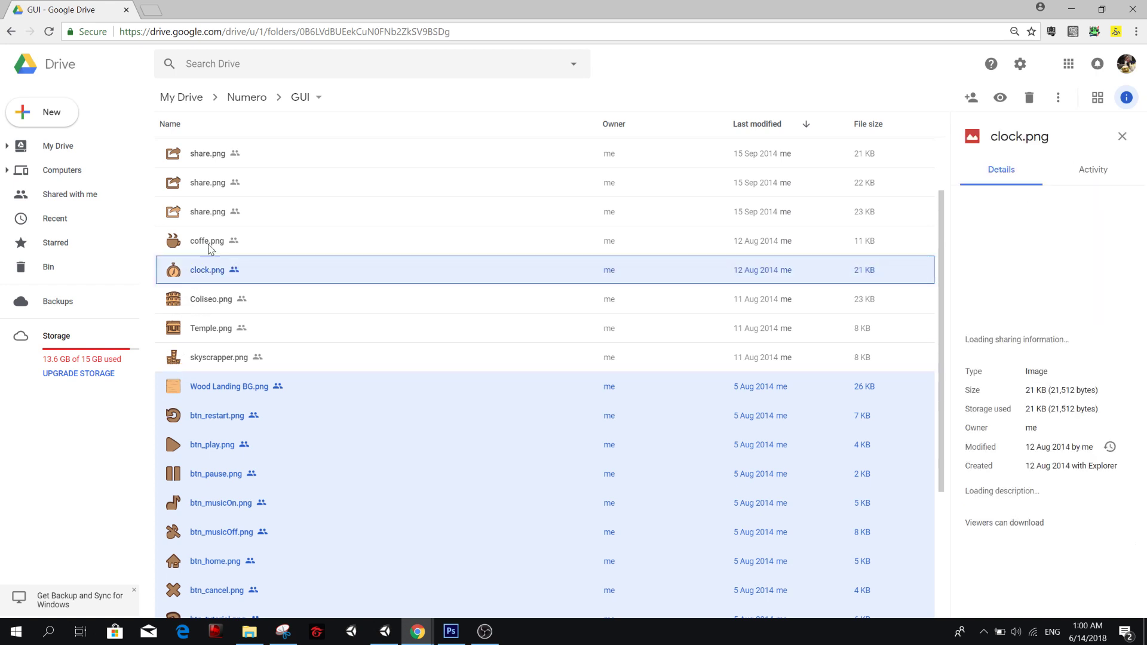
left_click(212, 243, "ctrl")
scroll(297, 277, "up", 2)
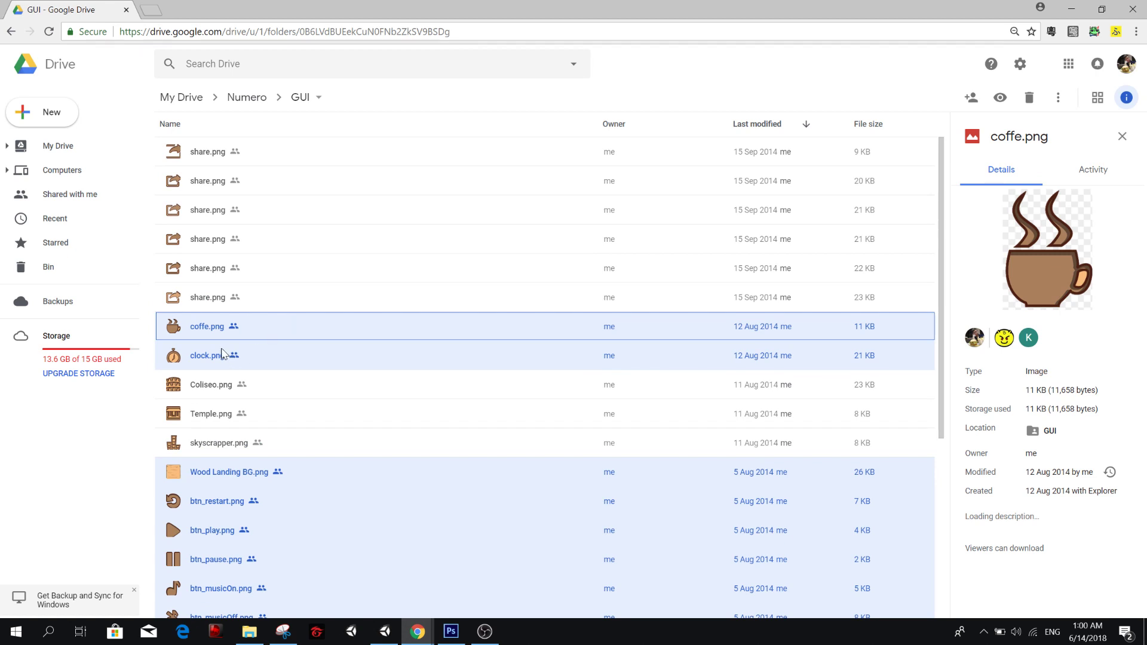
left_click(210, 302, "ctrl")
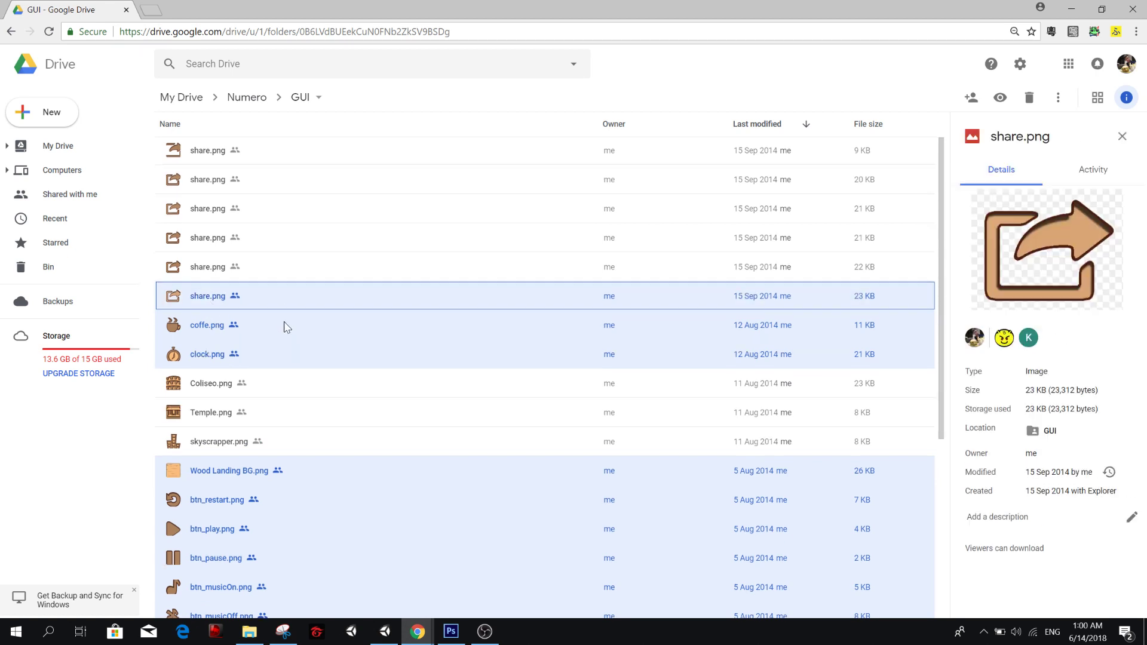
Review the selected GUI images and download them all.
scroll(284, 325, "down", 1)
scroll(295, 338, "up", 1)
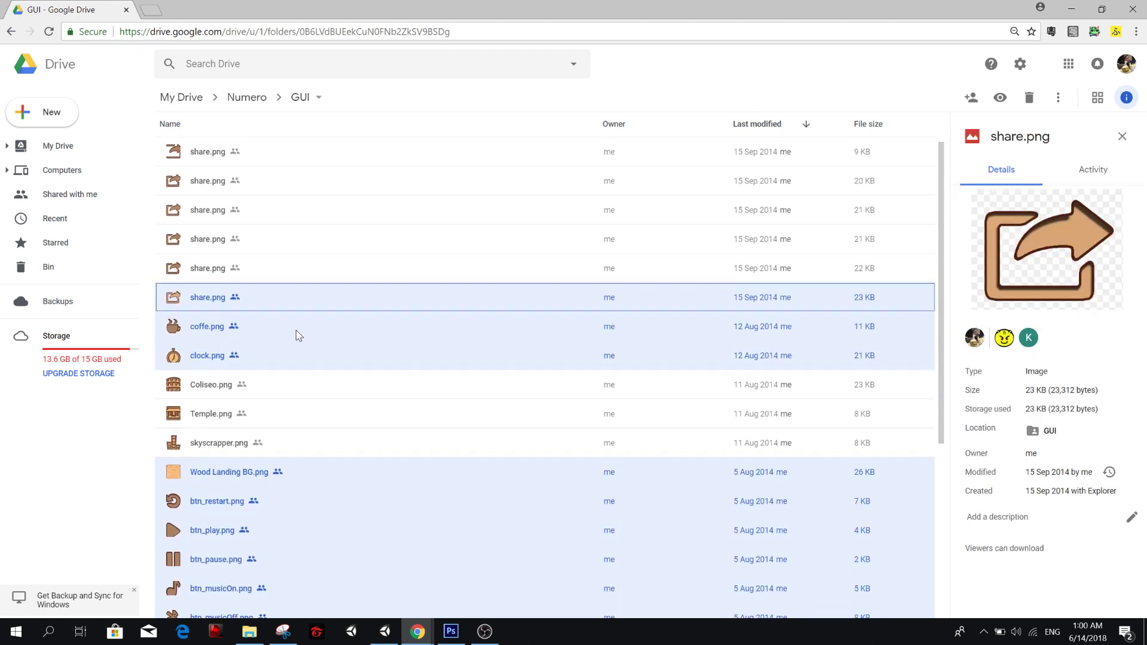
scroll(300, 338, "down", 5)
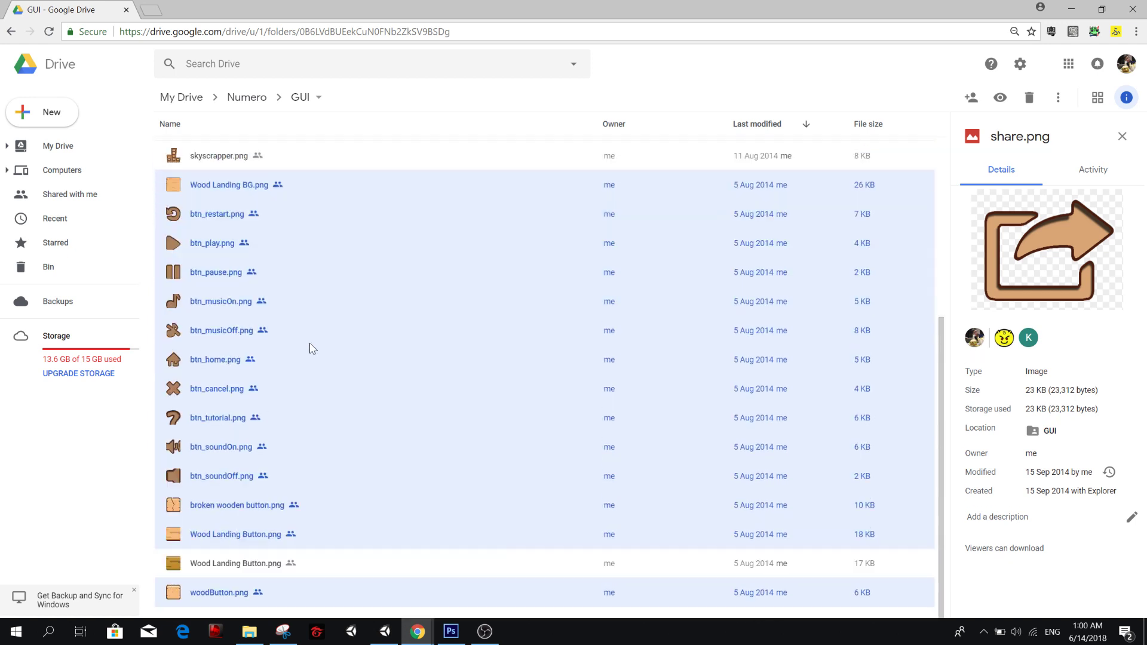
right_click(273, 356)
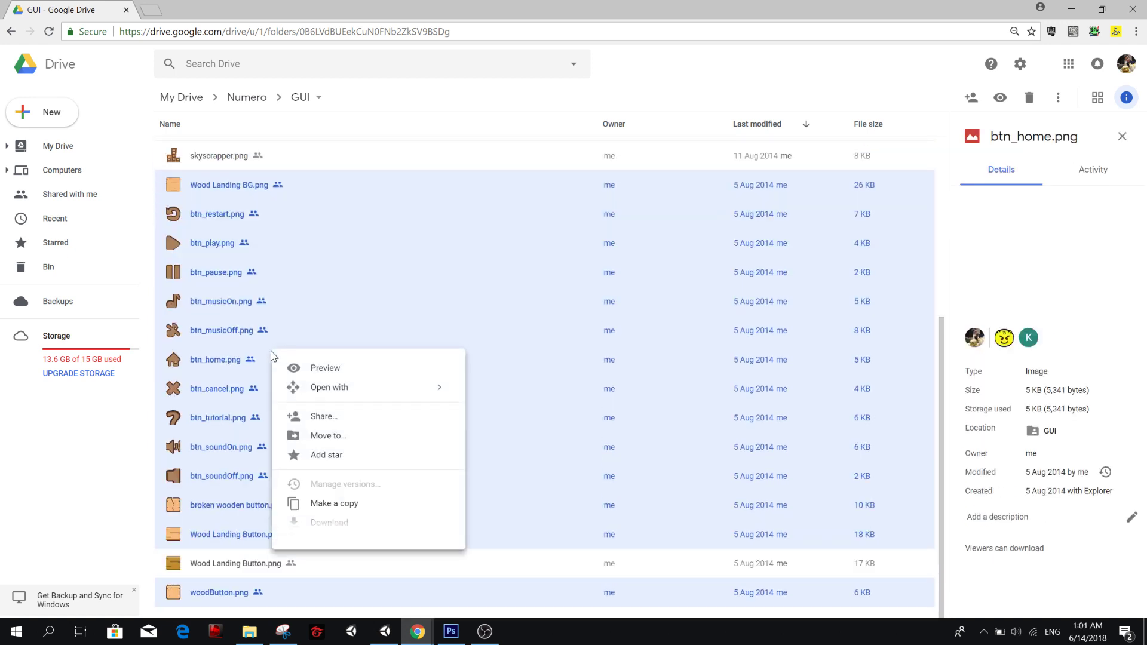
left_click(341, 524)
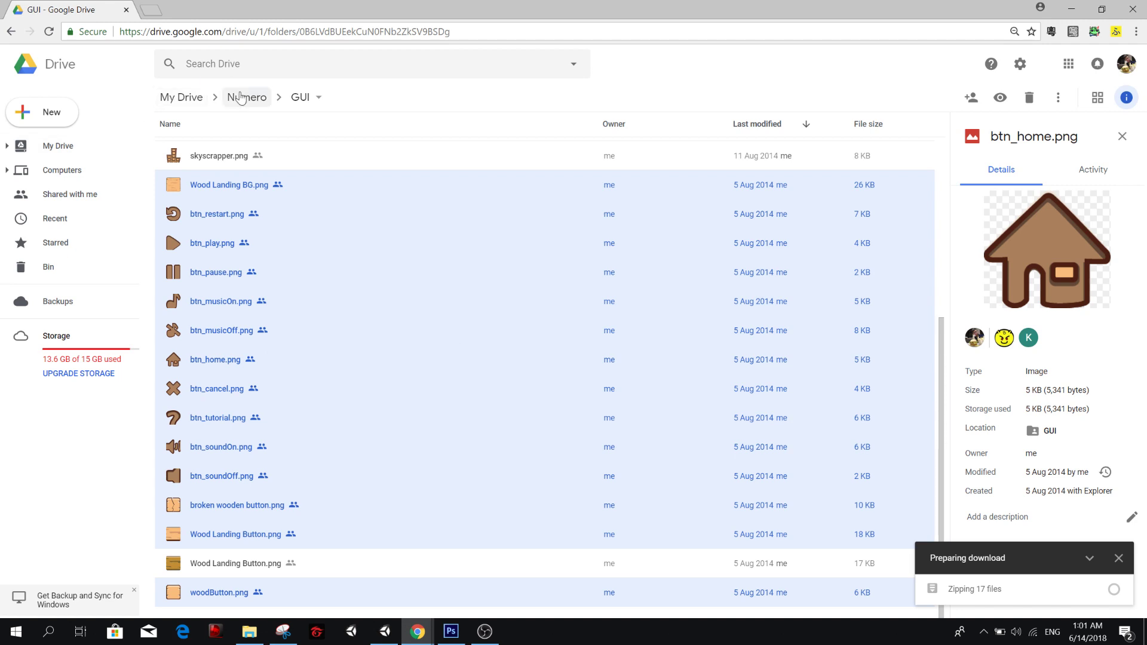
Return to the Numero folder and open its Background folder.
left_click(241, 97)
left_click(215, 241)
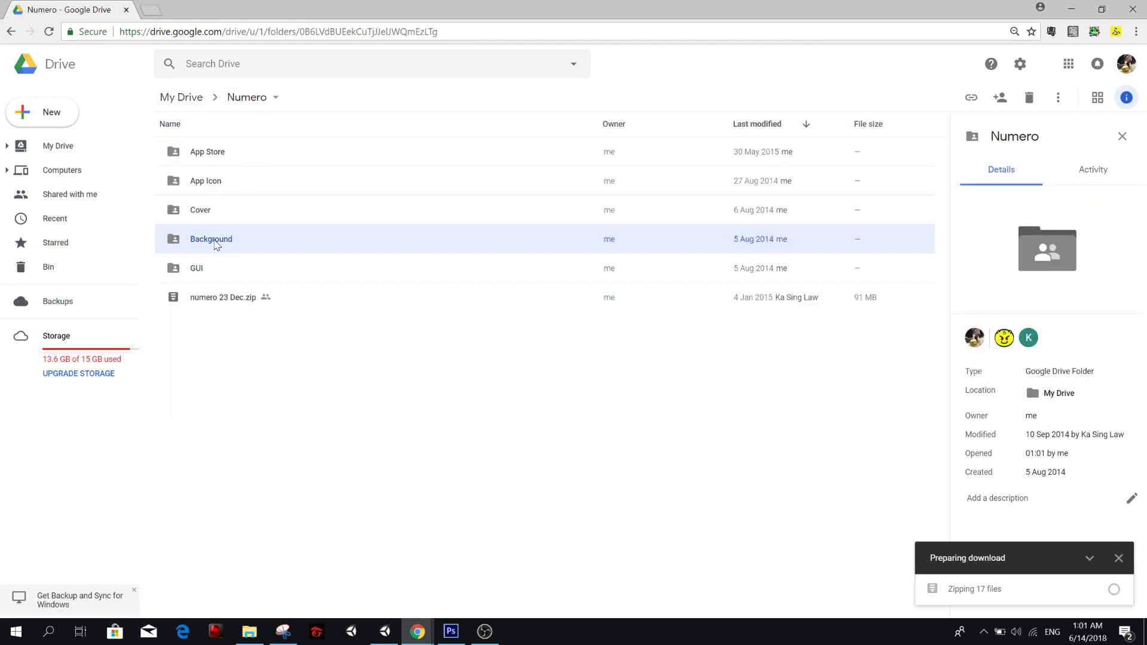
double_click(214, 241)
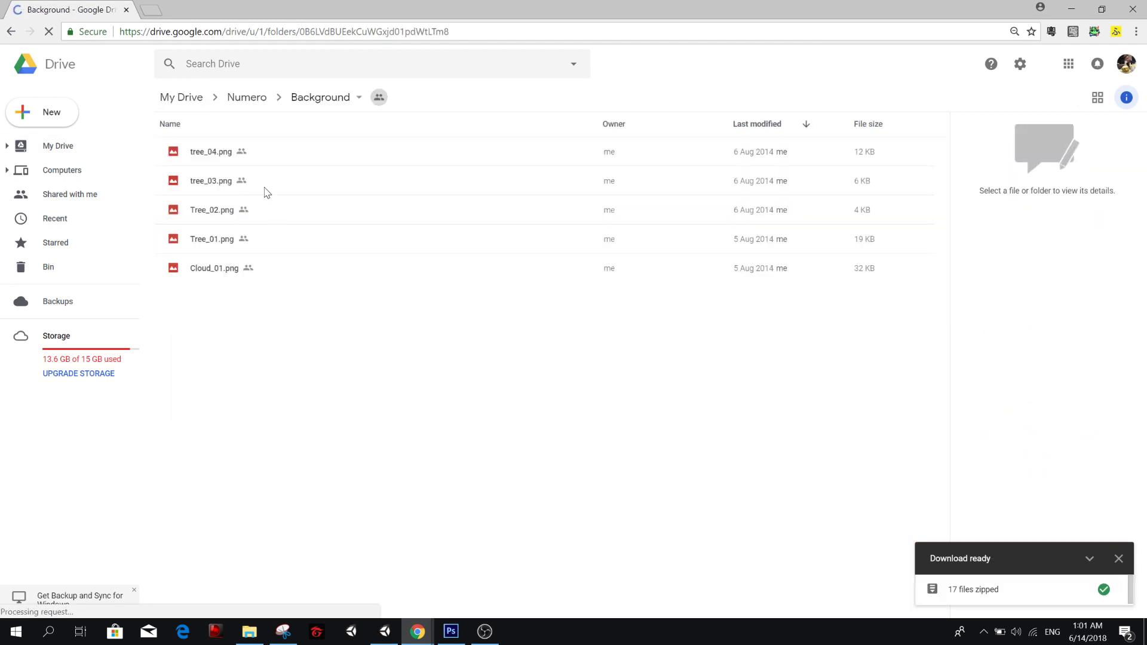
Select tree_03.png and Cloud_01.png together and download both images.
left_click(194, 160)
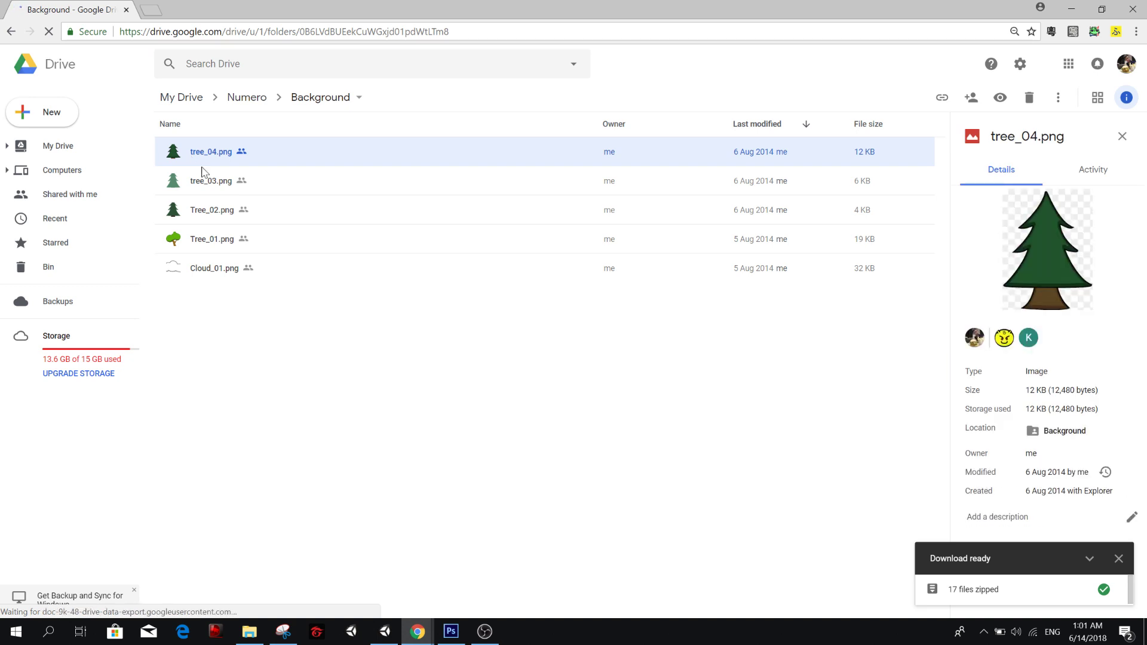
left_click(219, 191)
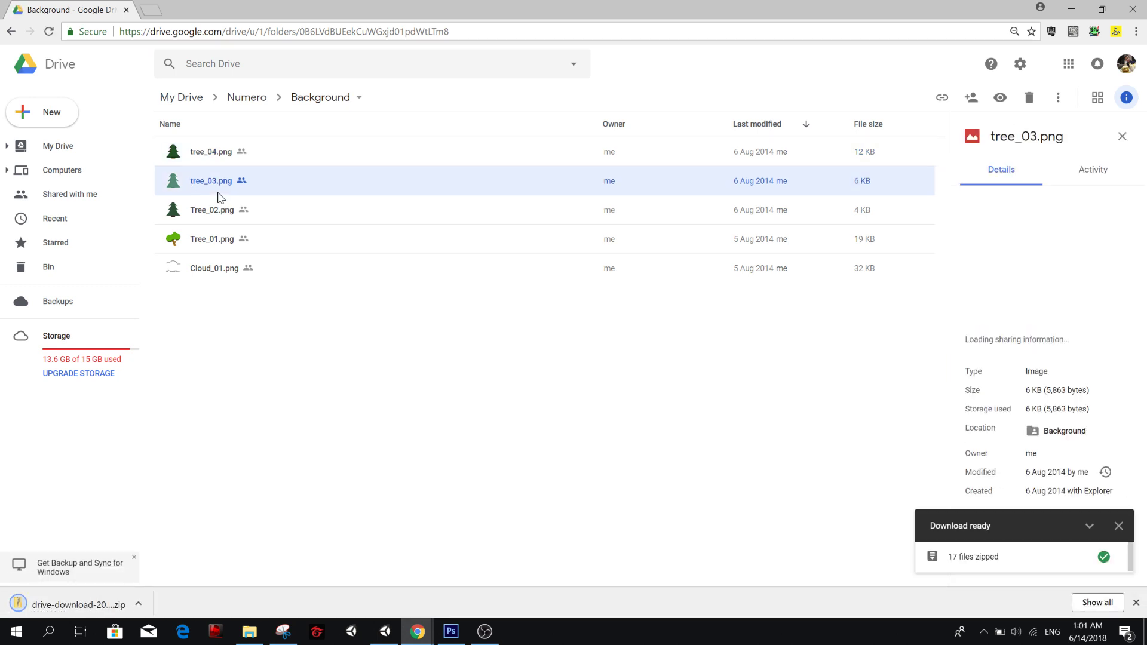
left_click(214, 271, "ctrl")
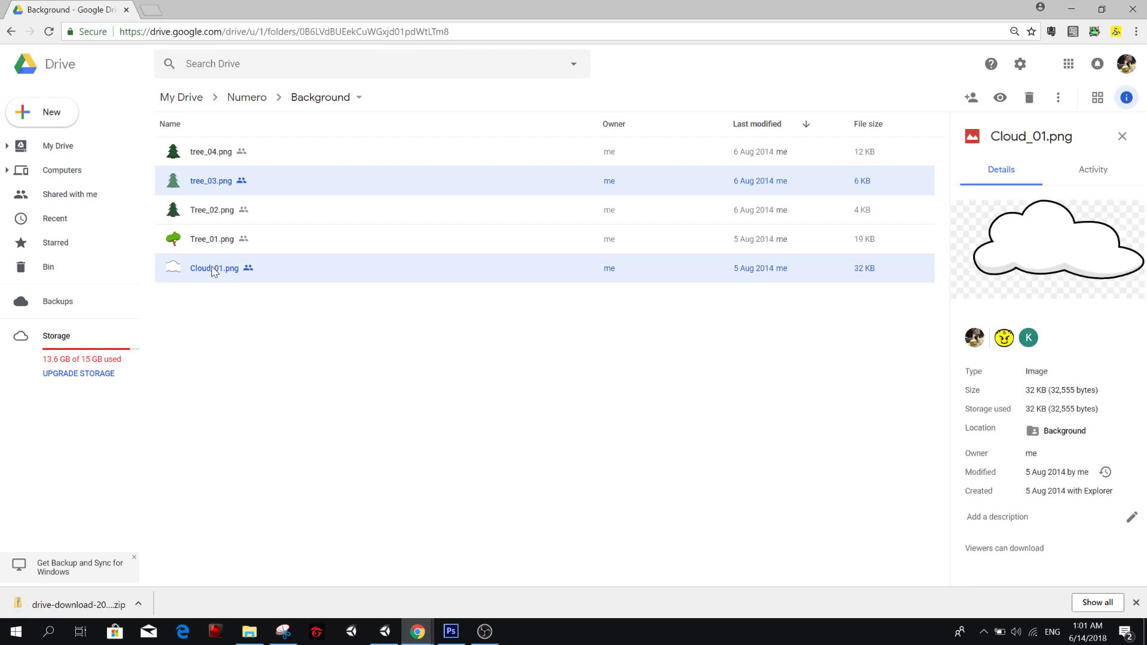
right_click(214, 271)
mouse_move(261, 306)
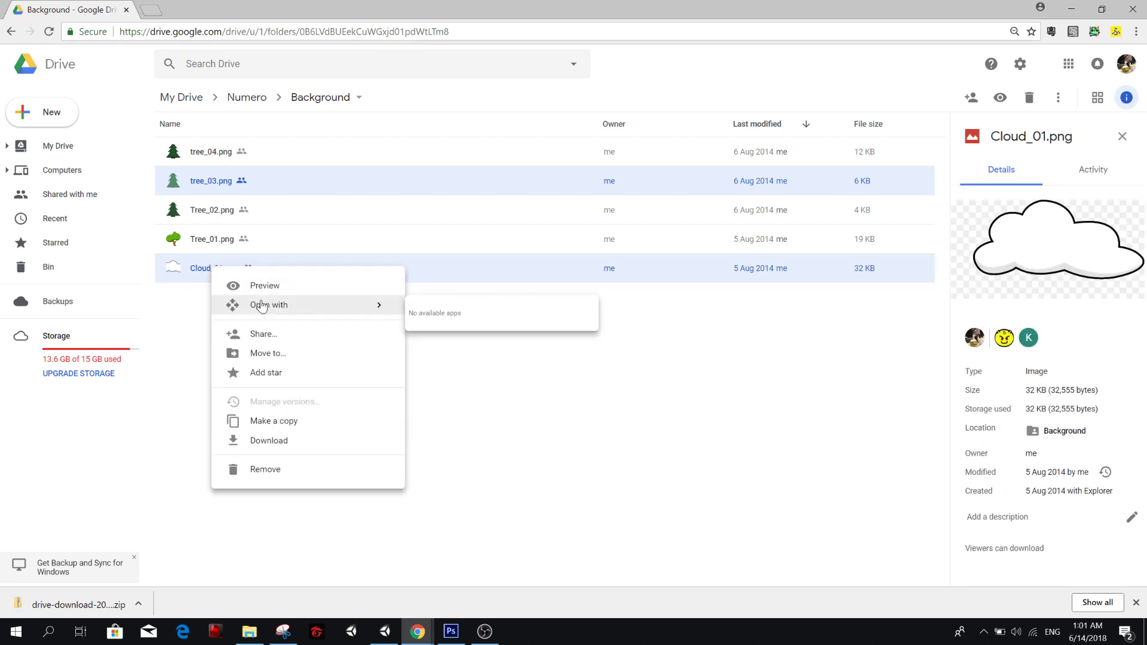
left_click(292, 447)
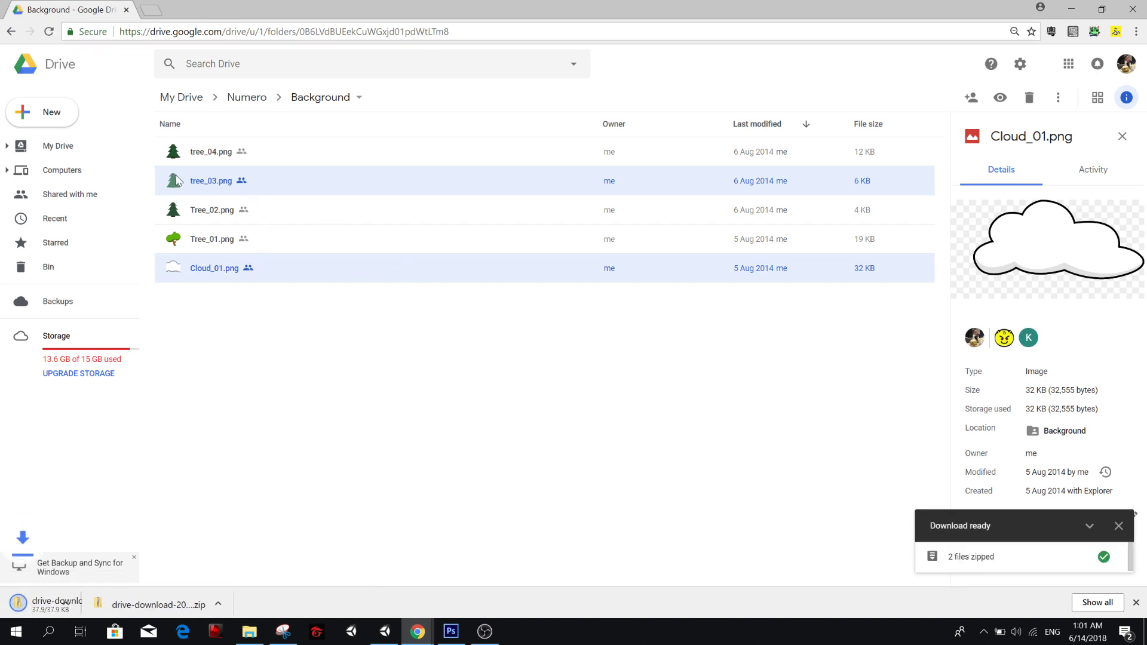
Go back to the Numero folder, open Cover, and enter its Objects subfolder.
left_click(248, 102)
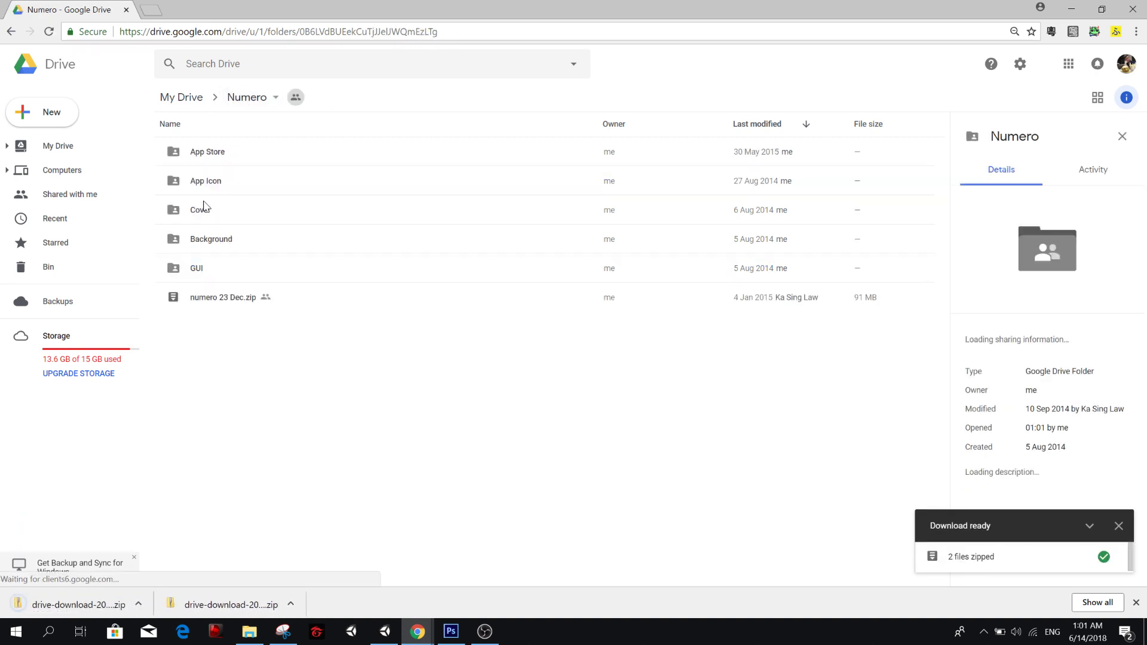
left_click(220, 215)
double_click(220, 216)
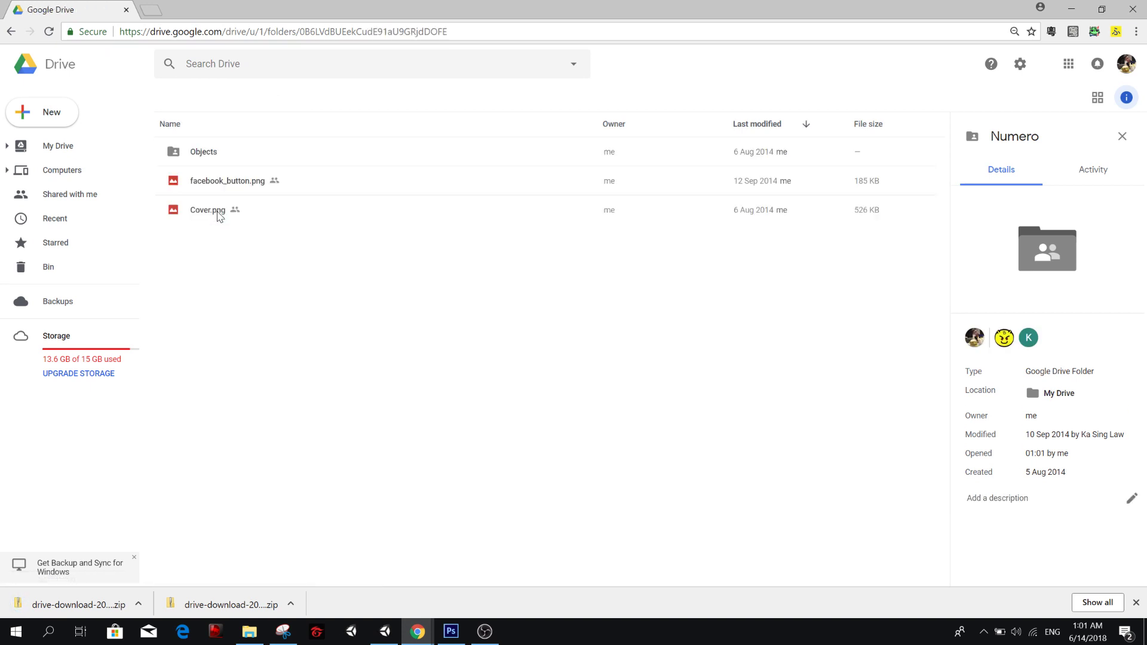
left_click(211, 221)
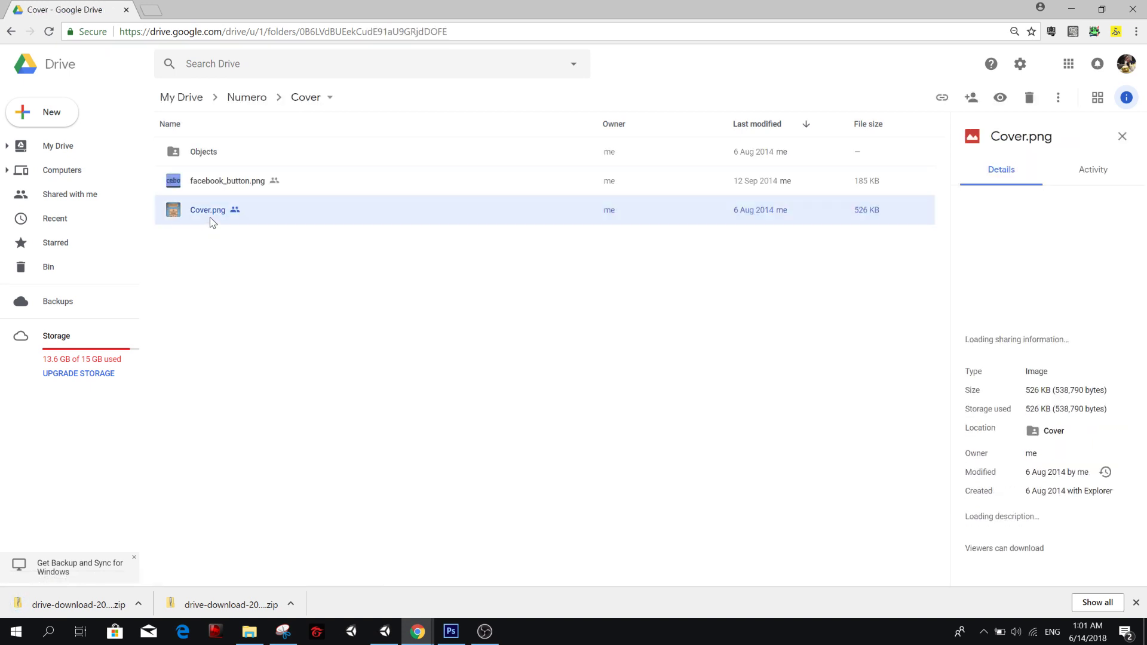
left_click(210, 184)
double_click(216, 157)
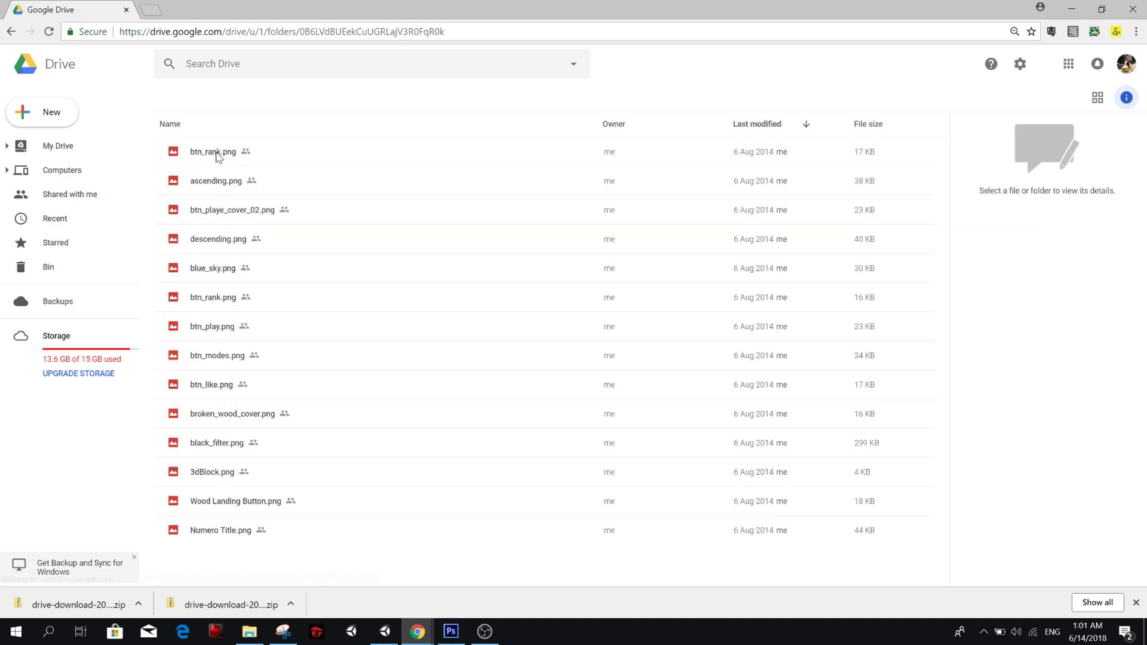
left_click(222, 154)
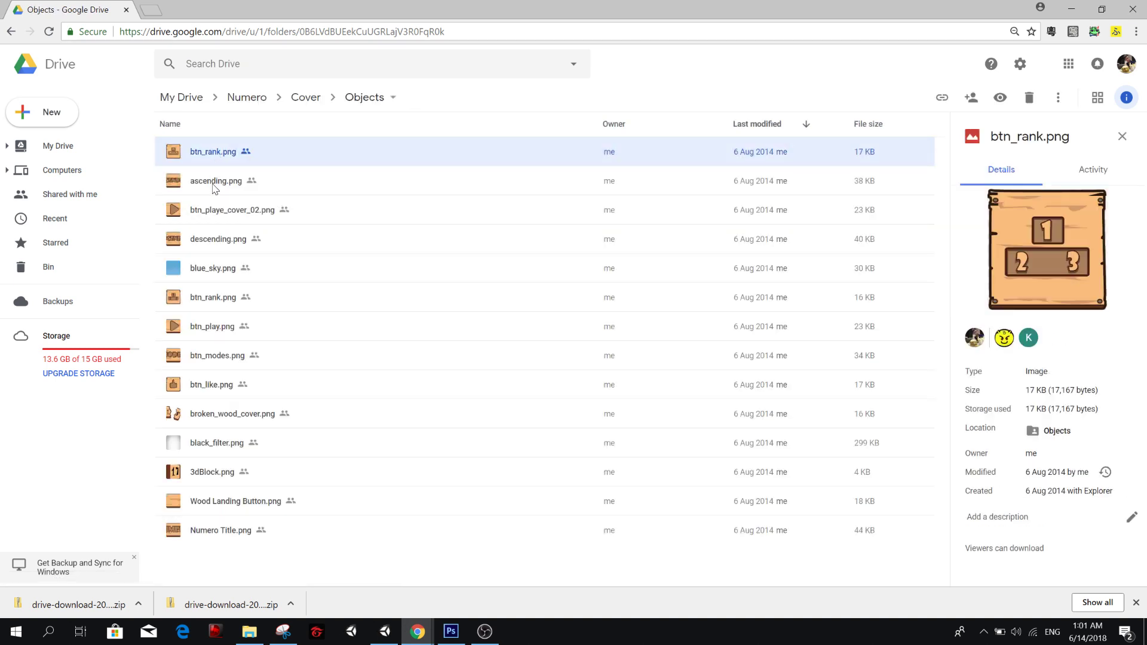
left_click(215, 185, "ctrl")
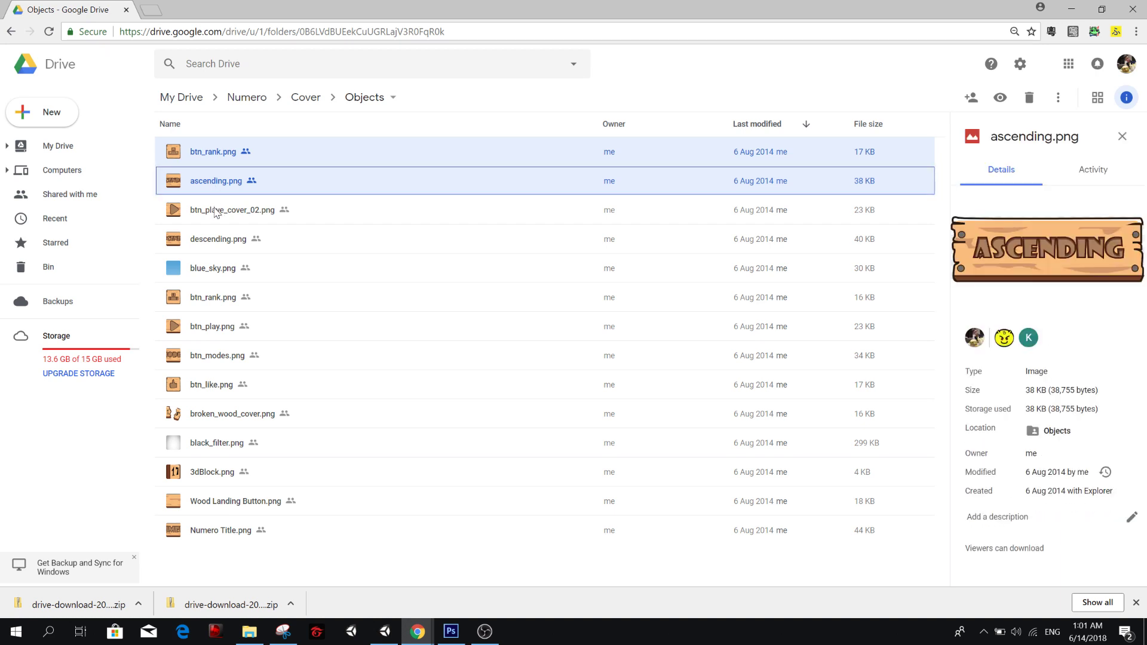
left_click(217, 245, "ctrl")
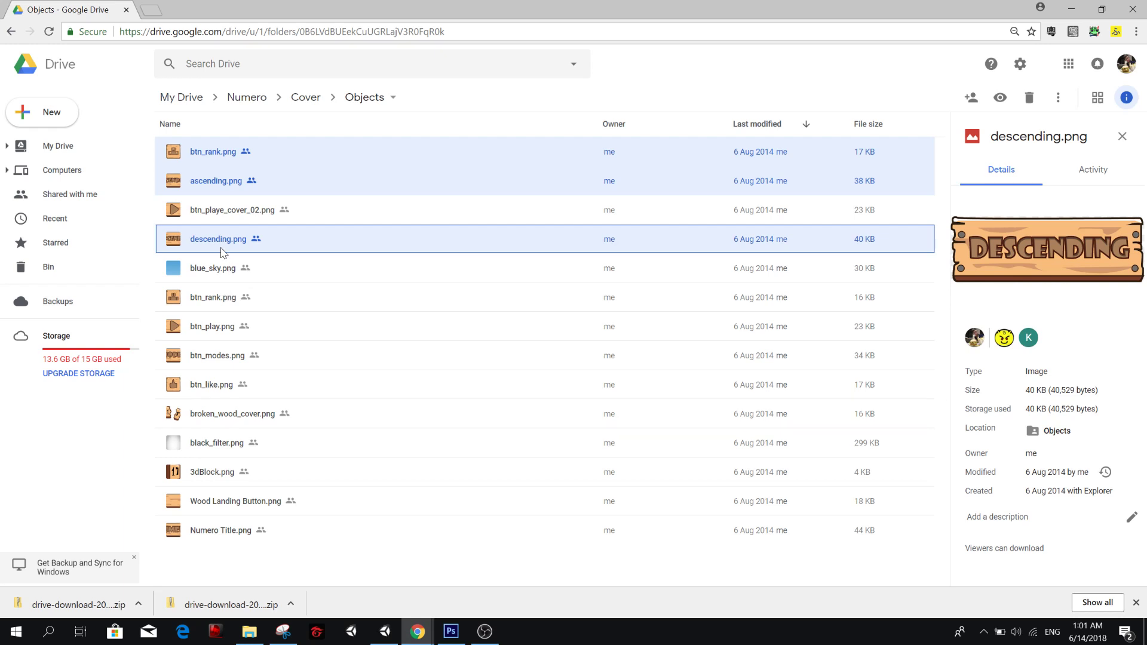
left_click(234, 216, "ctrl")
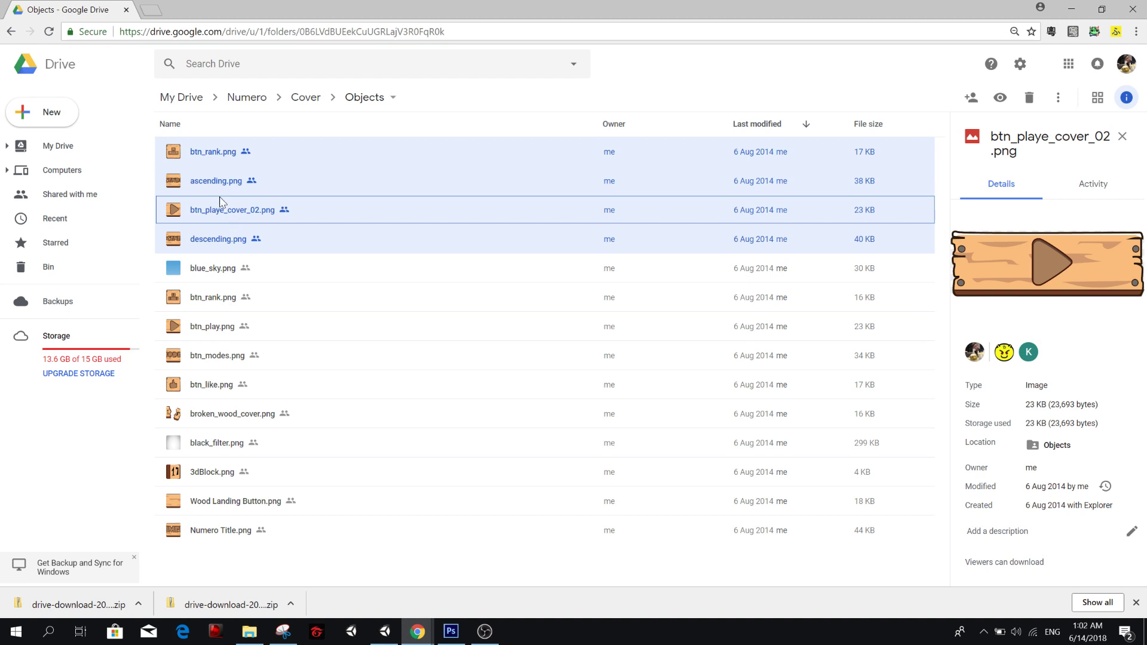
left_click(210, 270, "ctrl")
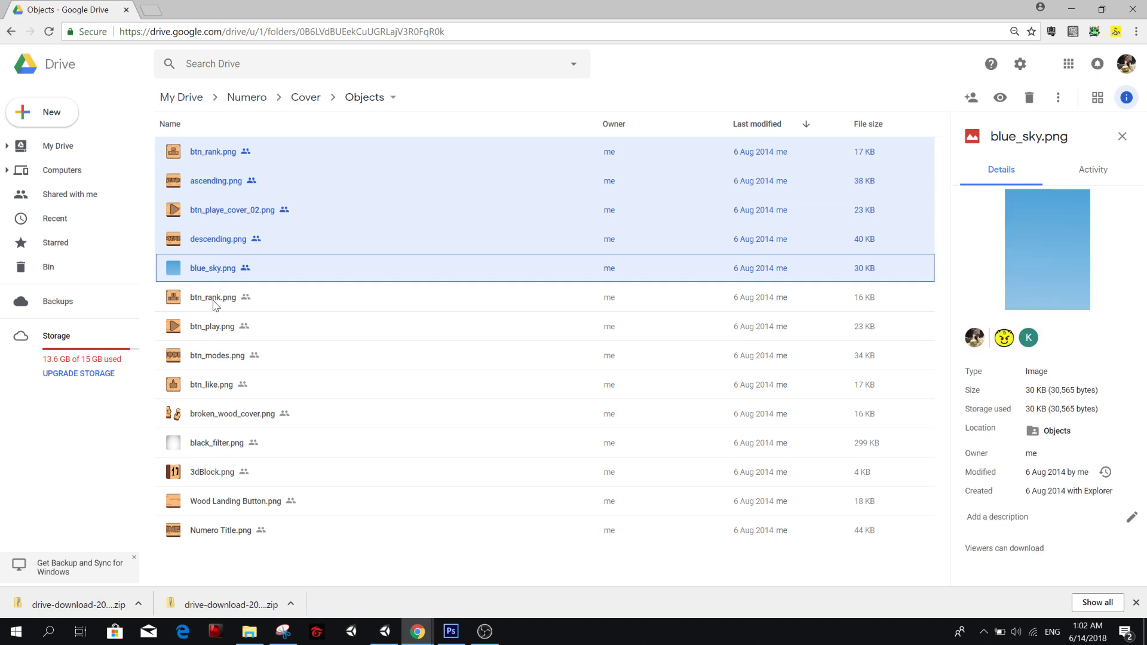
Compare the 17 KB and 16 KB btn_rank.png images.
left_click(213, 301)
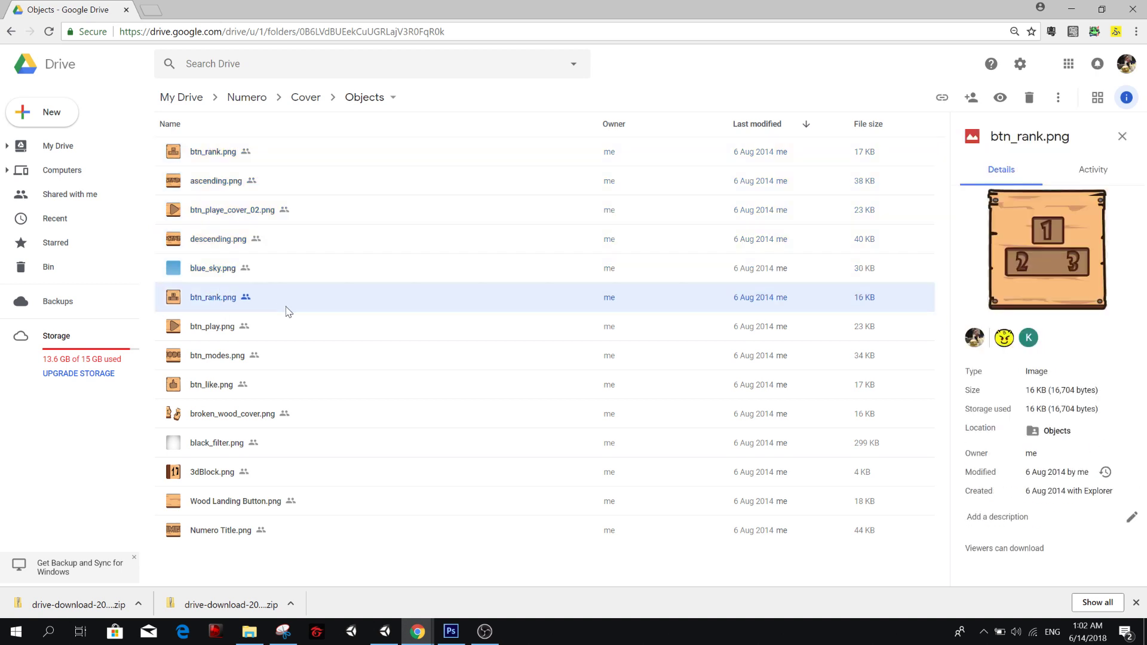
left_click(198, 154)
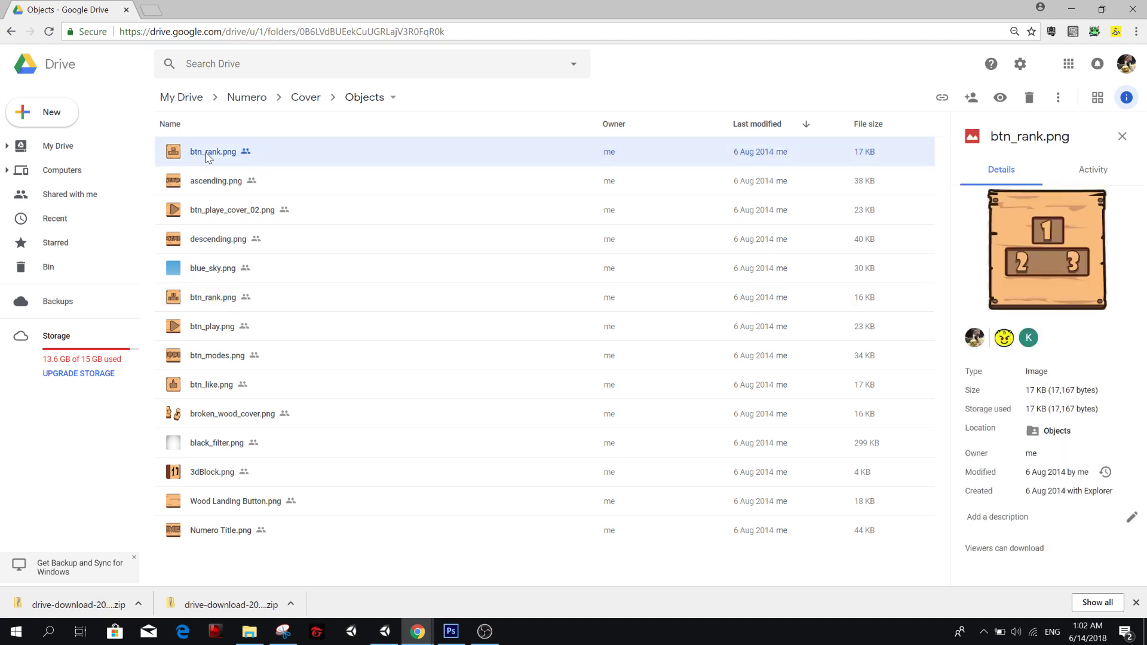
left_click(209, 178, "ctrl")
left_click(208, 309)
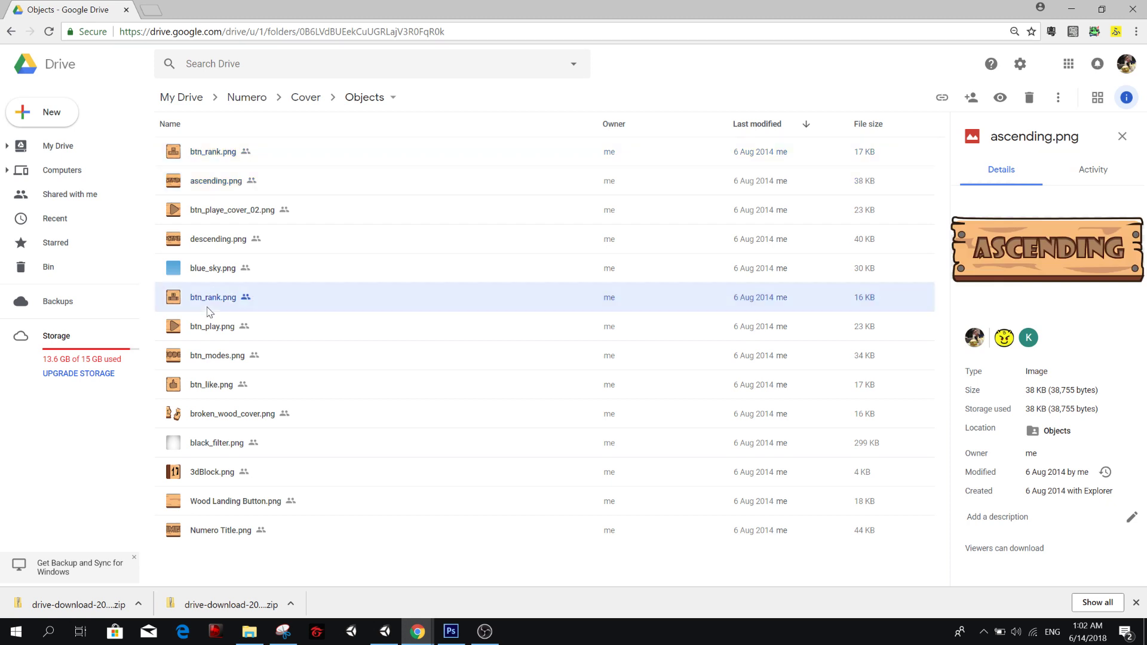
Select both btn_rank.png files, ascending.png, btn_playe_cover_02.png, descending.png and blue_sky.png together.
left_click(215, 153)
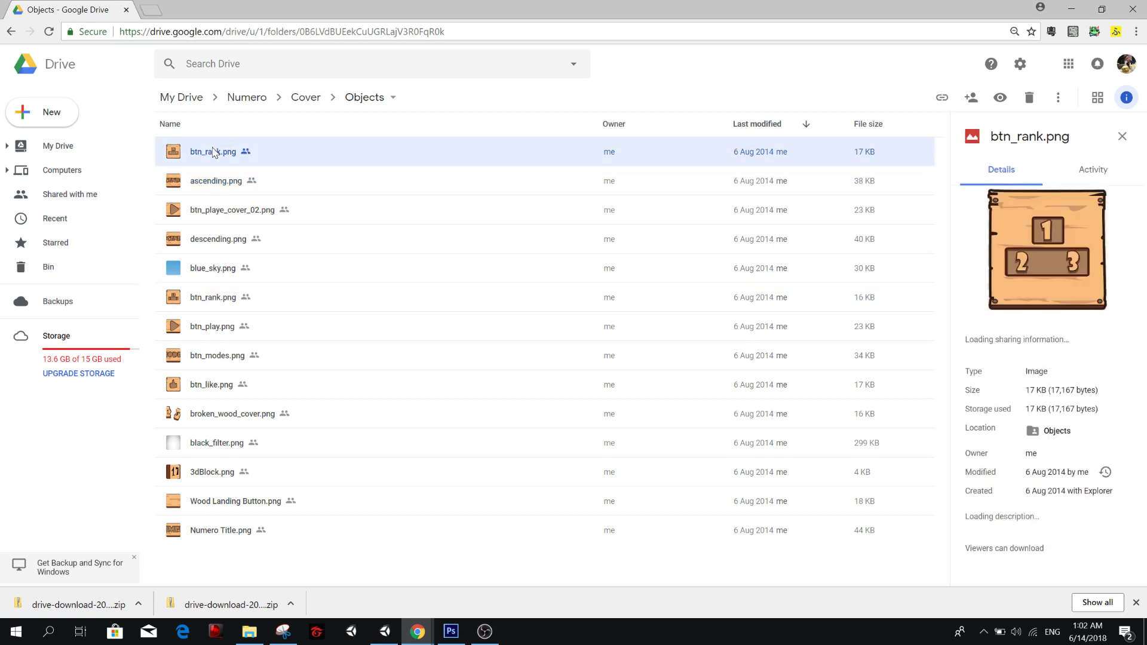
left_click(193, 189, "ctrl")
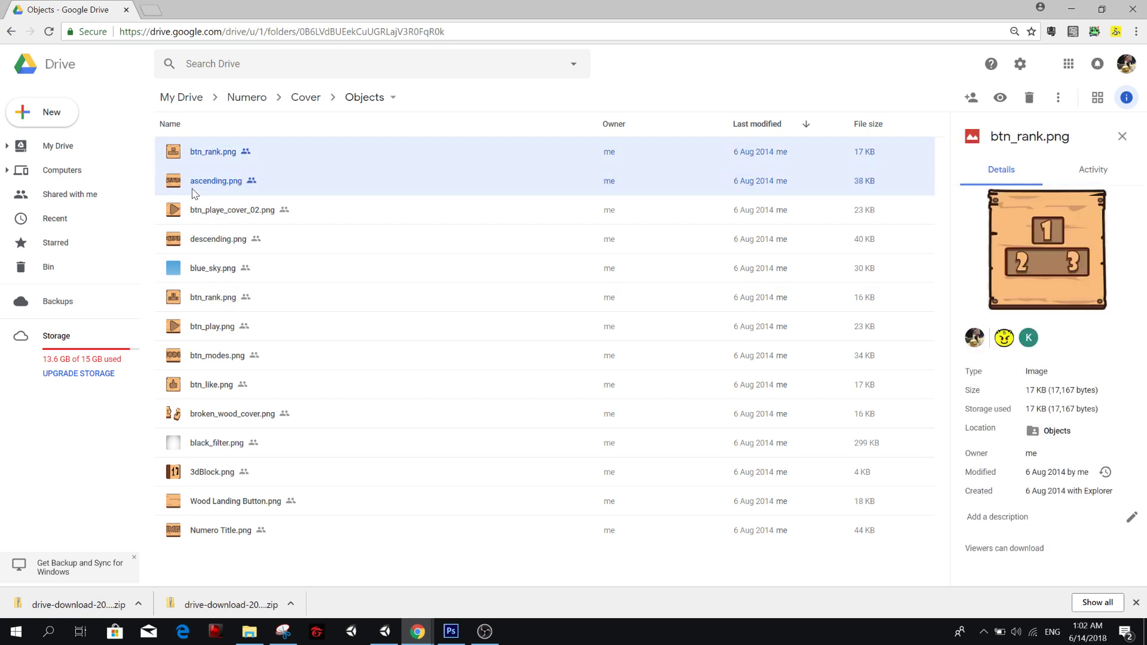
left_click(219, 215, "ctrl")
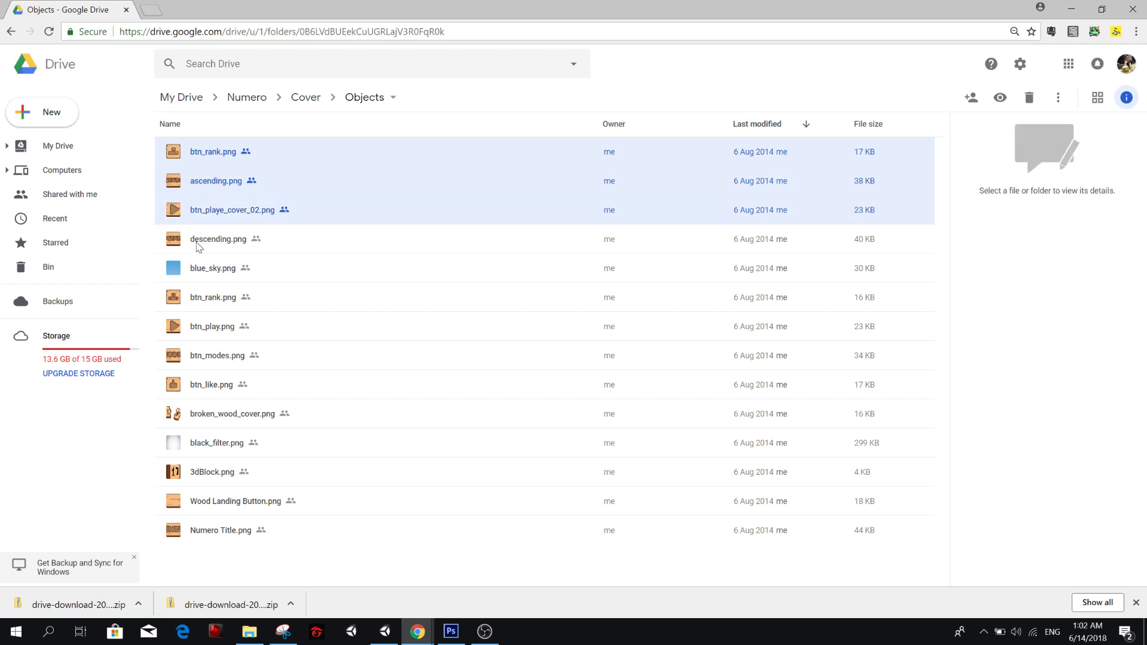
left_click(218, 241, "ctrl")
left_click(216, 270, "ctrl")
left_click(215, 297, "ctrl")
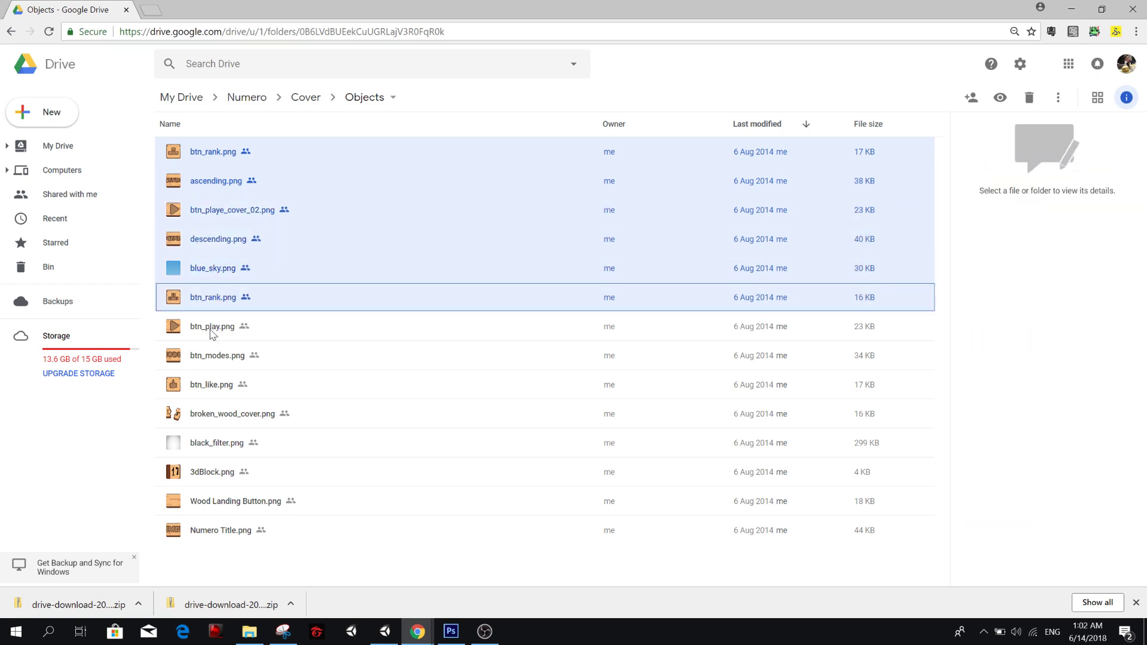
Add btn_play.png, btn_modes.png, btn_like.png, black_filter.png, broken_wood_cover.png and 3dBlock.png to the file selection.
left_click(212, 327, "ctrl")
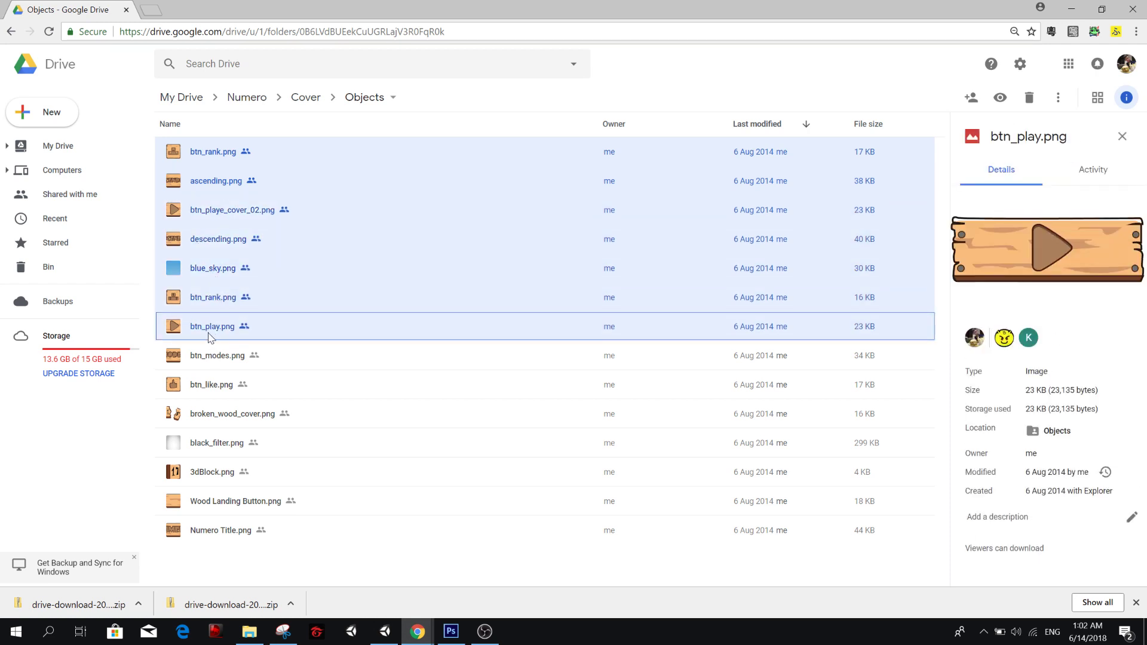
left_click(222, 358, "ctrl")
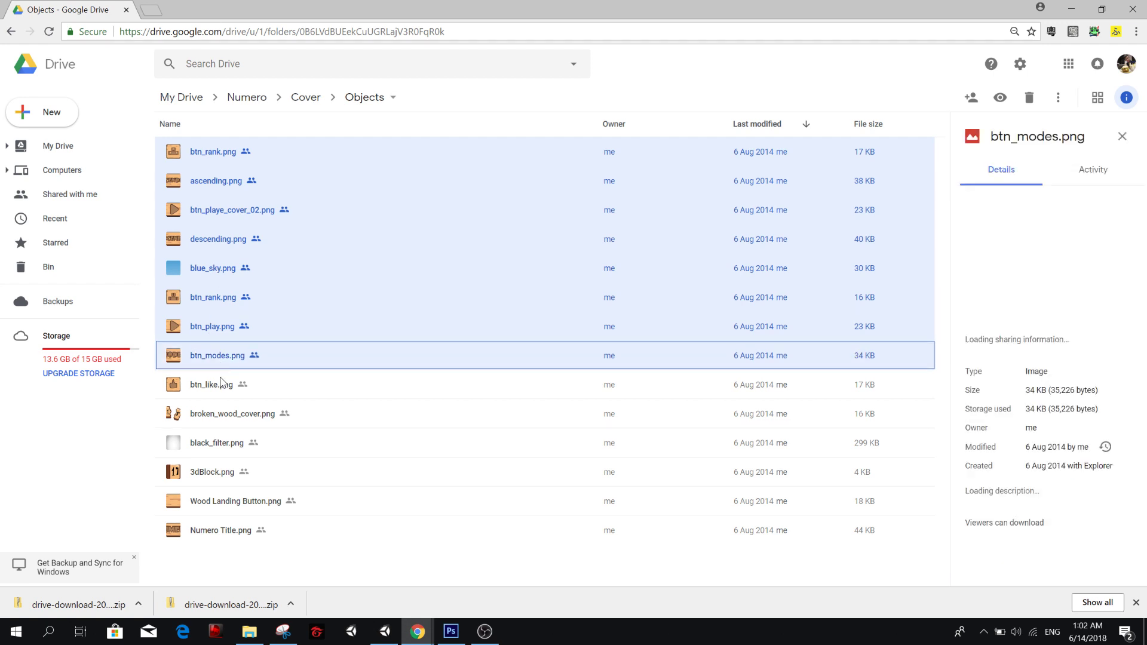
left_click(205, 391, "ctrl")
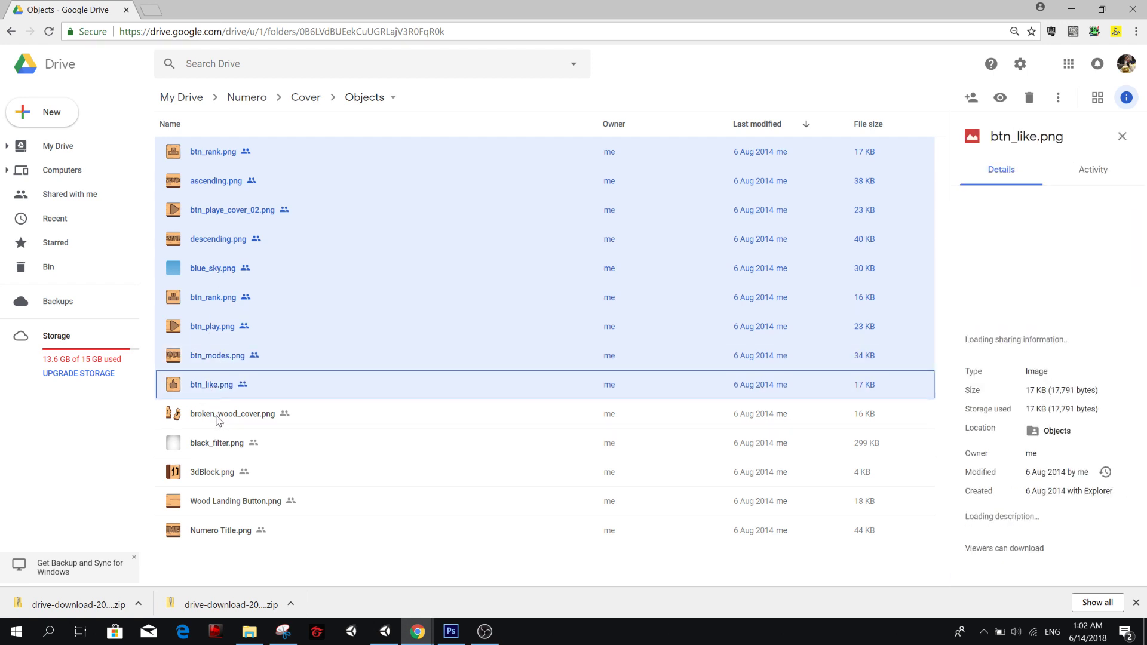
left_click(222, 449, "ctrl")
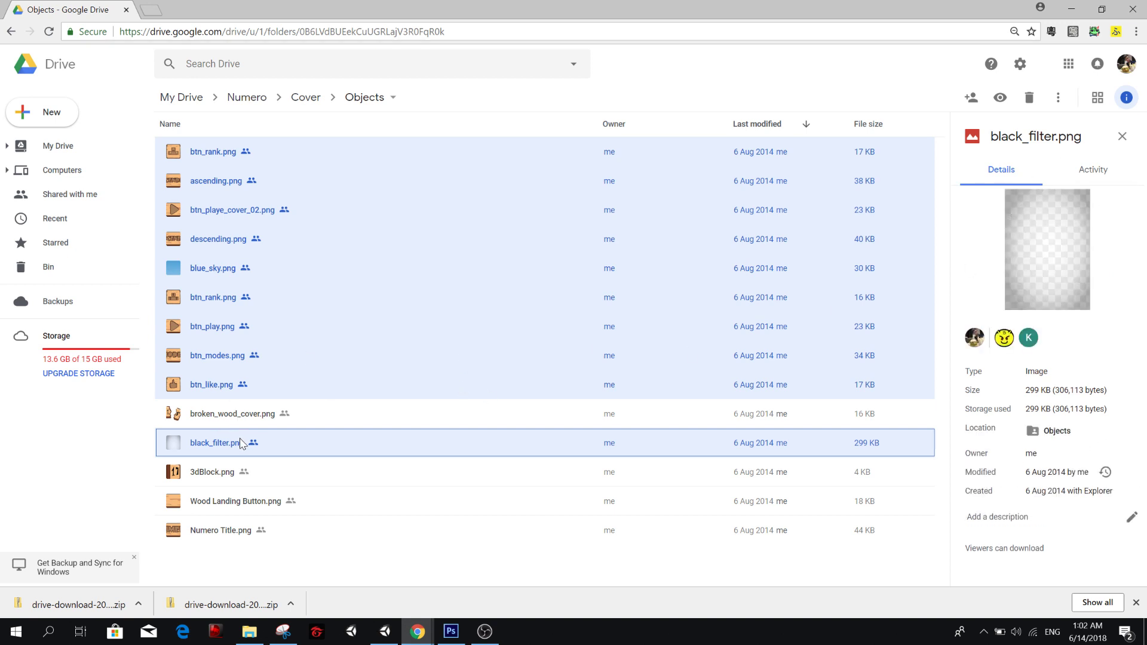
left_click(232, 424, "ctrl")
left_click(222, 475, "ctrl")
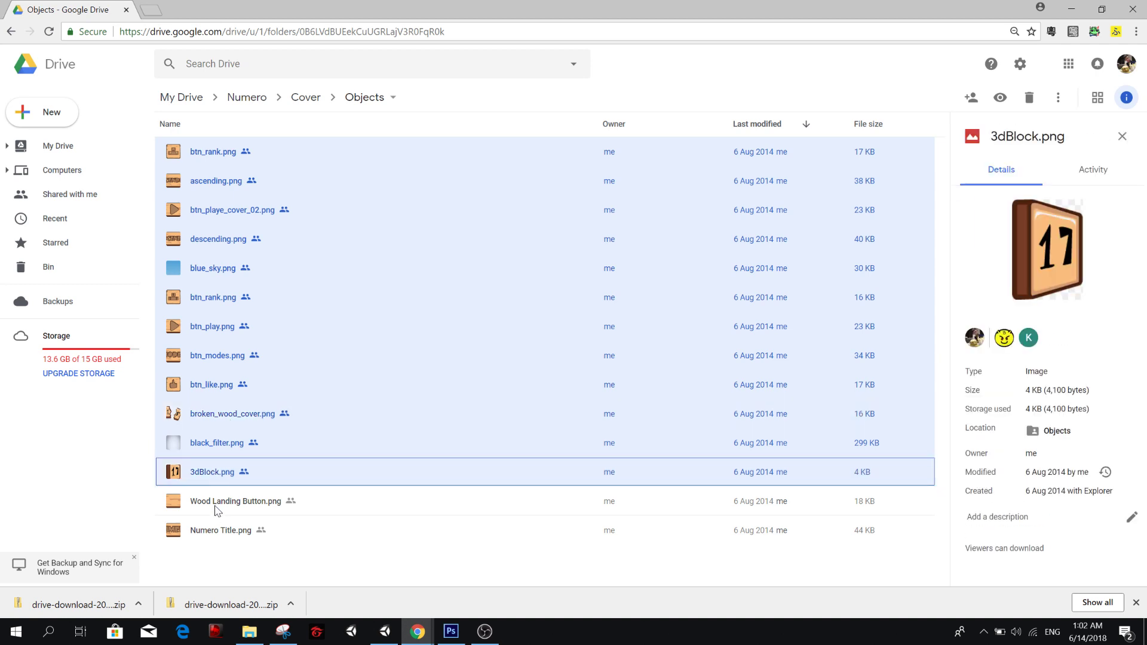
Add Wood Landing Button.png and Numero Title.png to the selection and download all the selected cover images.
left_click(216, 505, "ctrl")
left_click(220, 530, "ctrl")
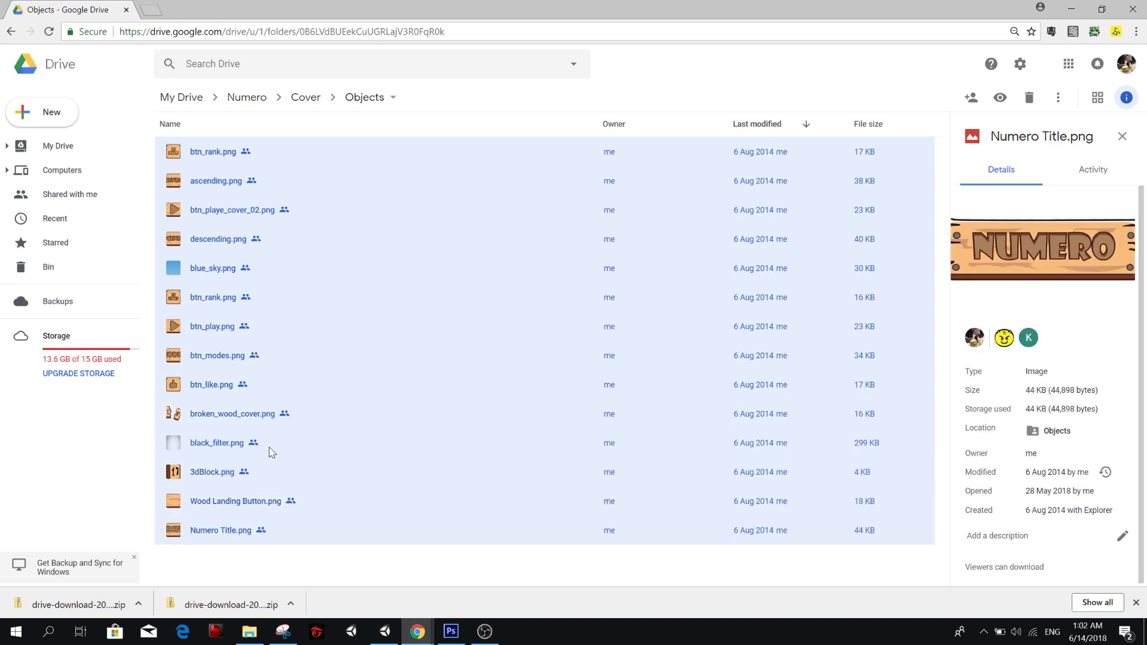
right_click(271, 452)
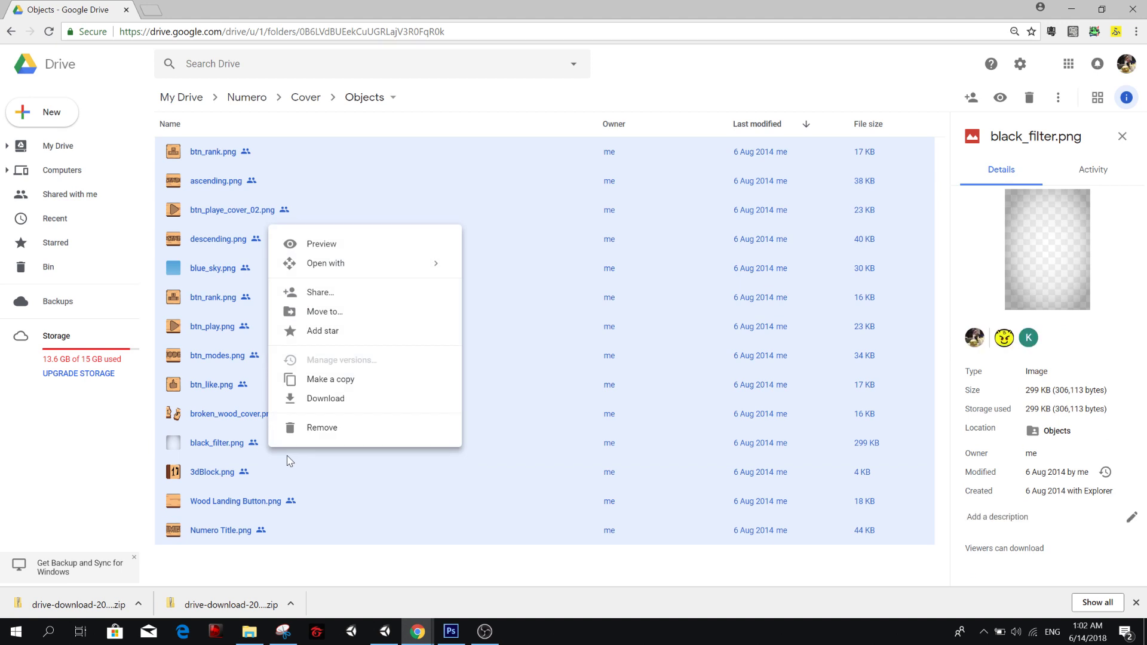
left_click(334, 410)
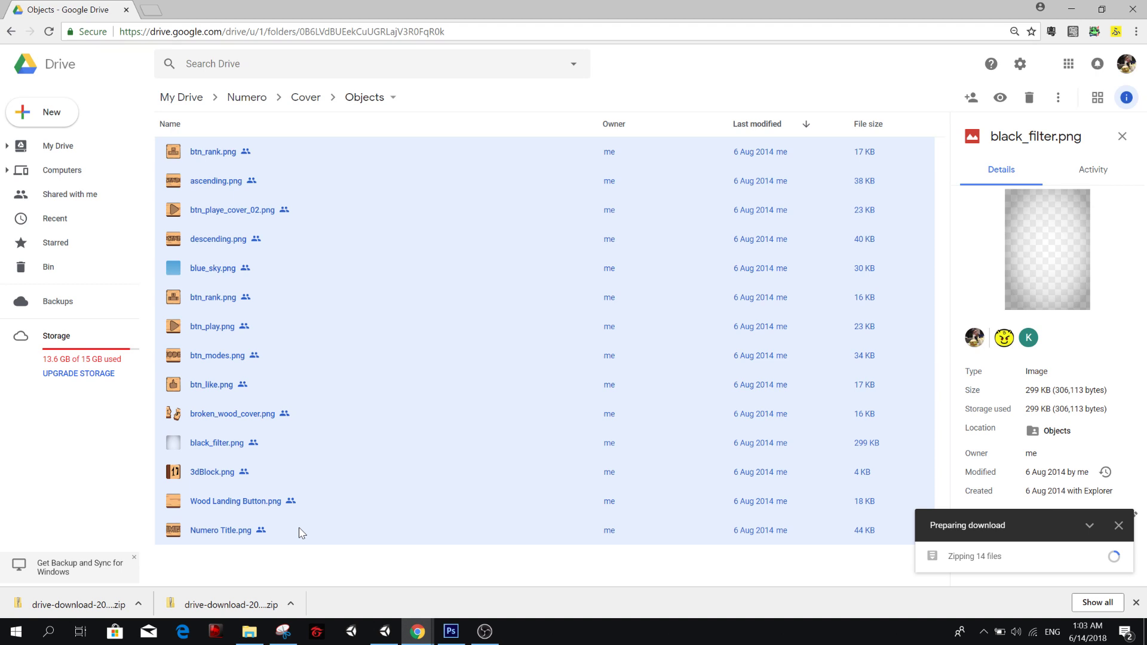
key("alt+Tab")
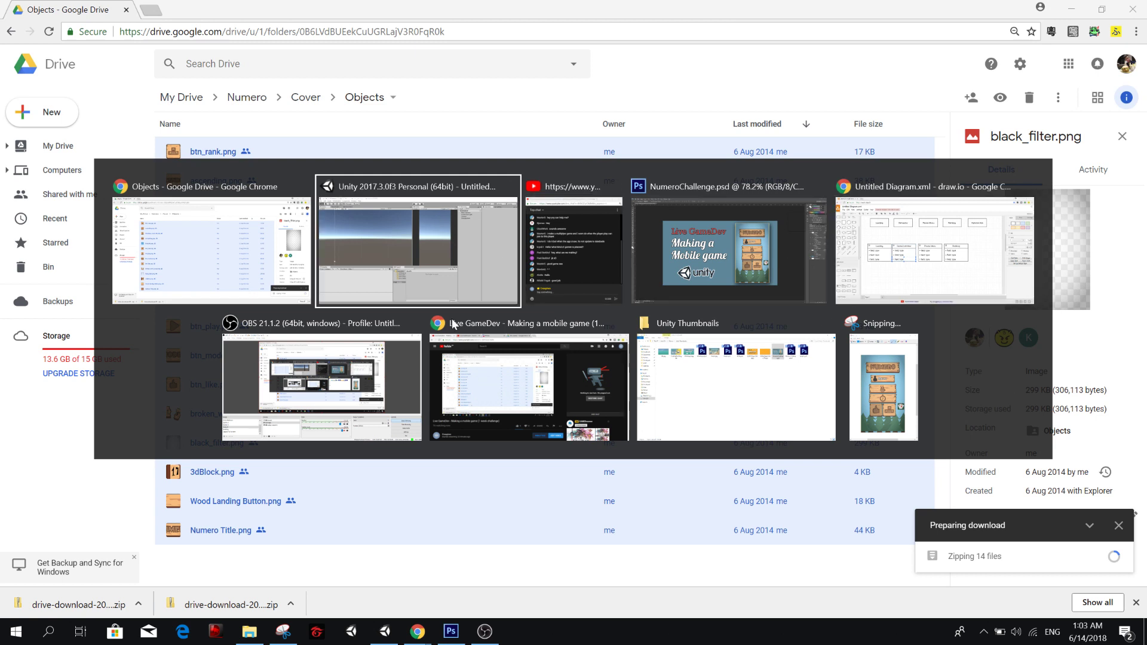
key("Escape")
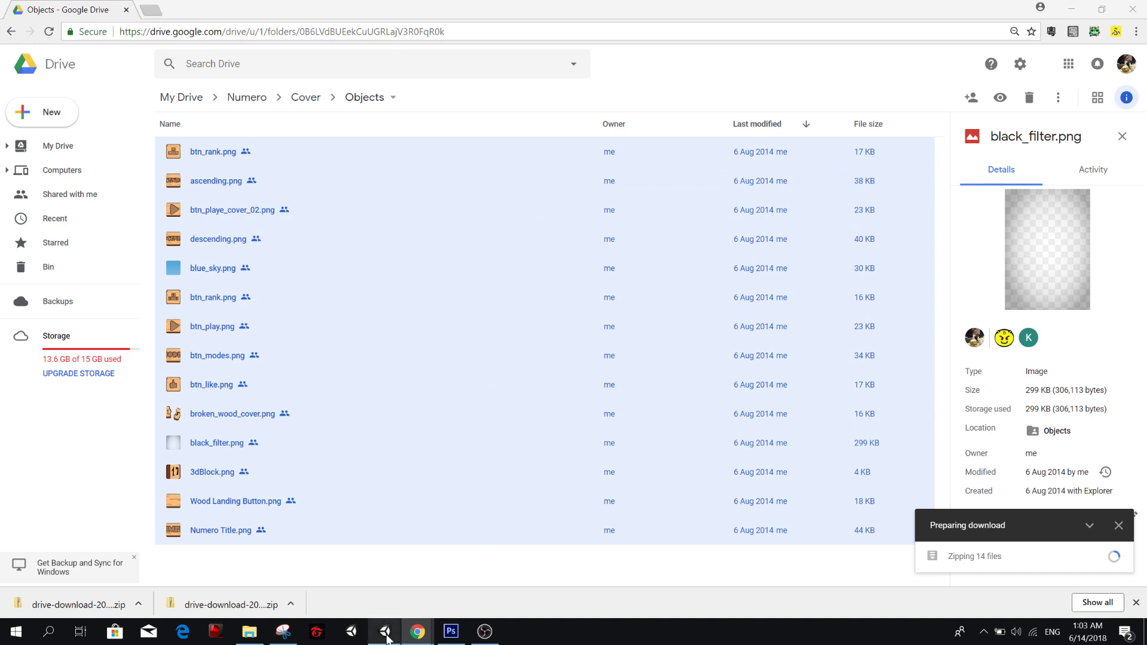
Open the downloaded drive-download-20180613T170103Z-001.zip archive and select all its PNG files.
left_click(579, 572)
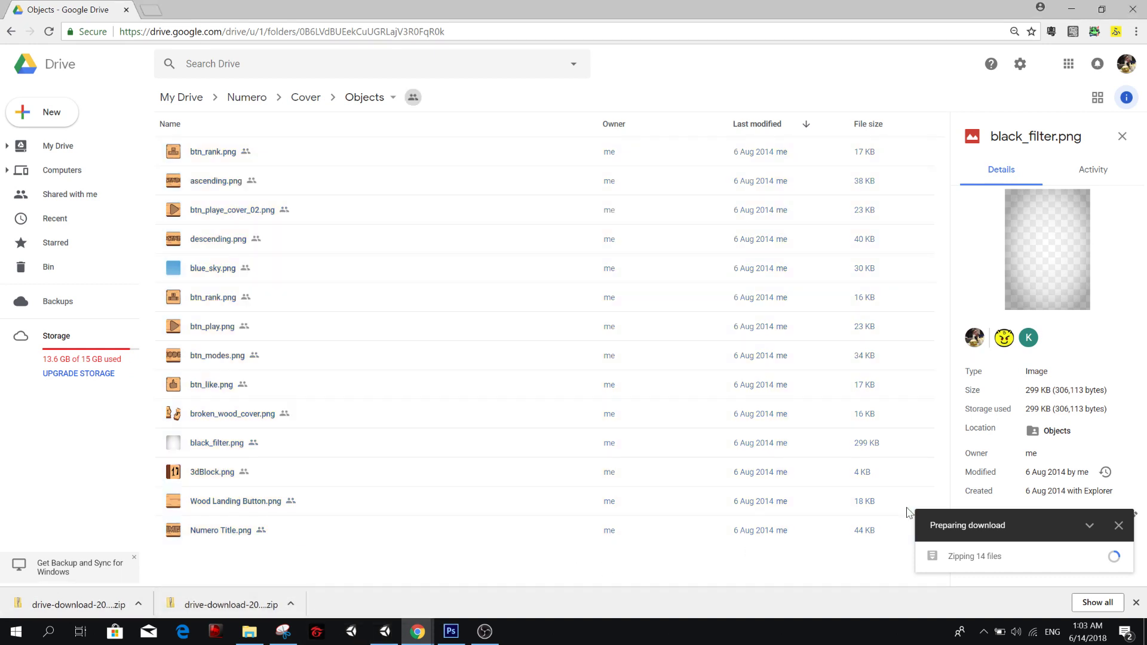
left_click(292, 604)
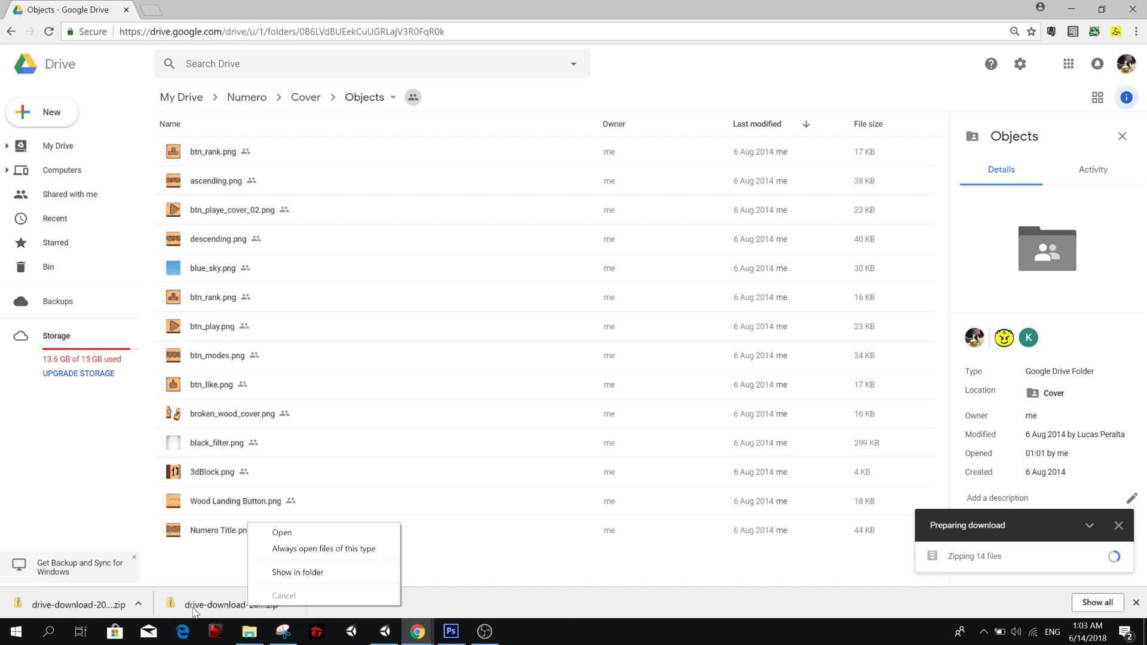
left_click(304, 549)
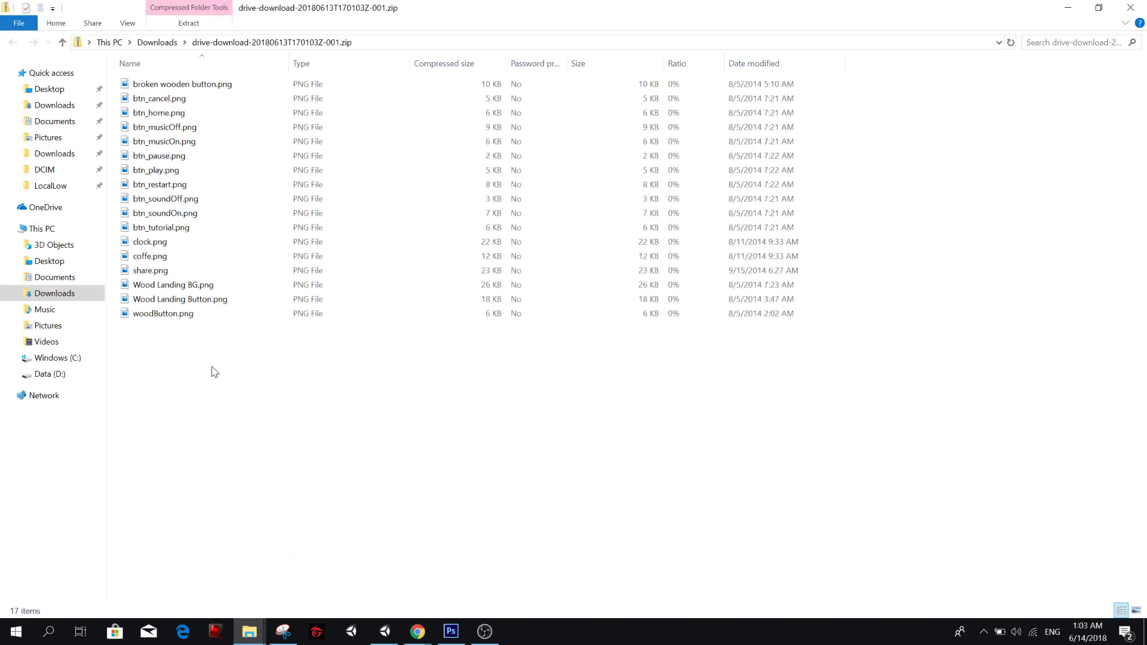
left_click_drag(165, 374, 141, 79)
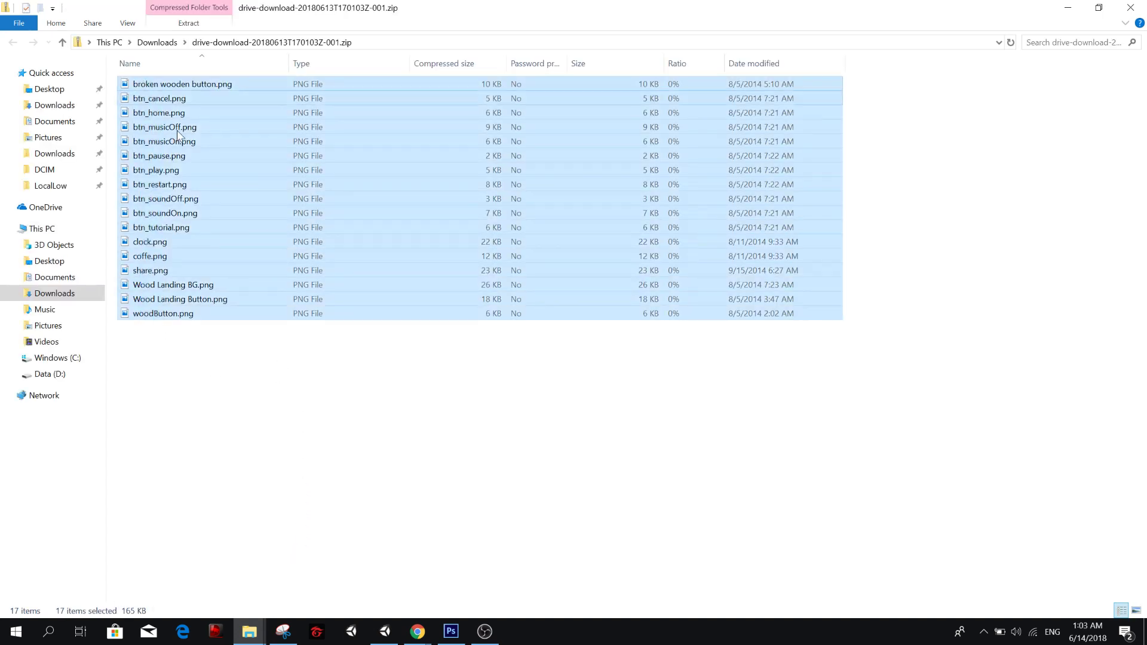
Switch to Unity, create a folder named Sprites inside Assets and open it.
left_click(384, 631)
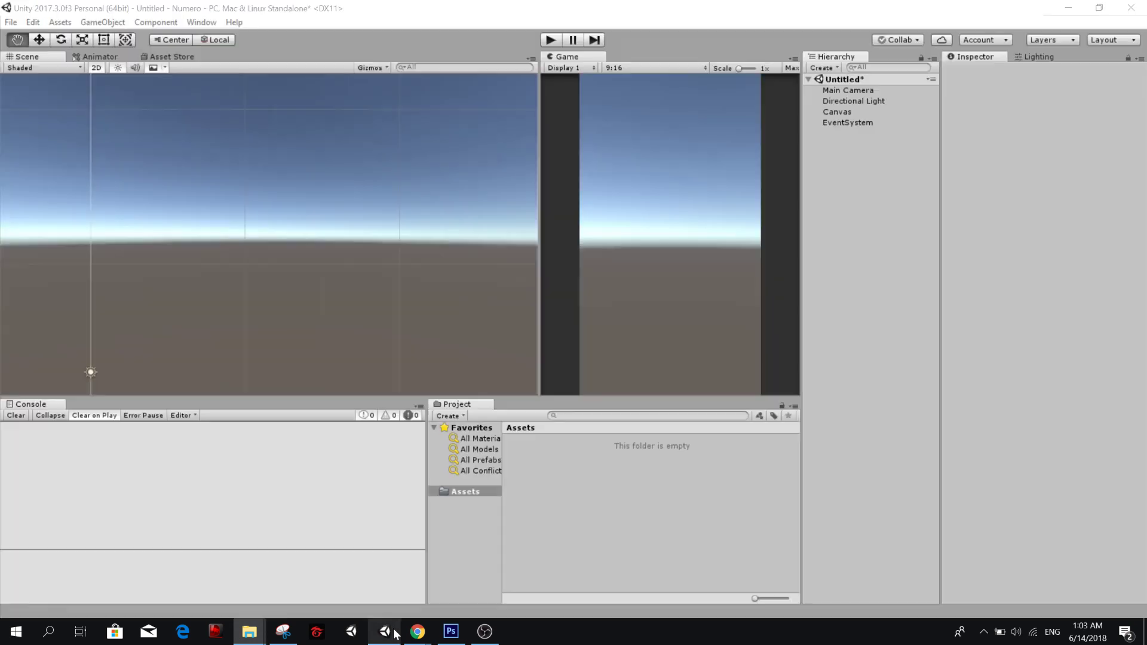
right_click(553, 452)
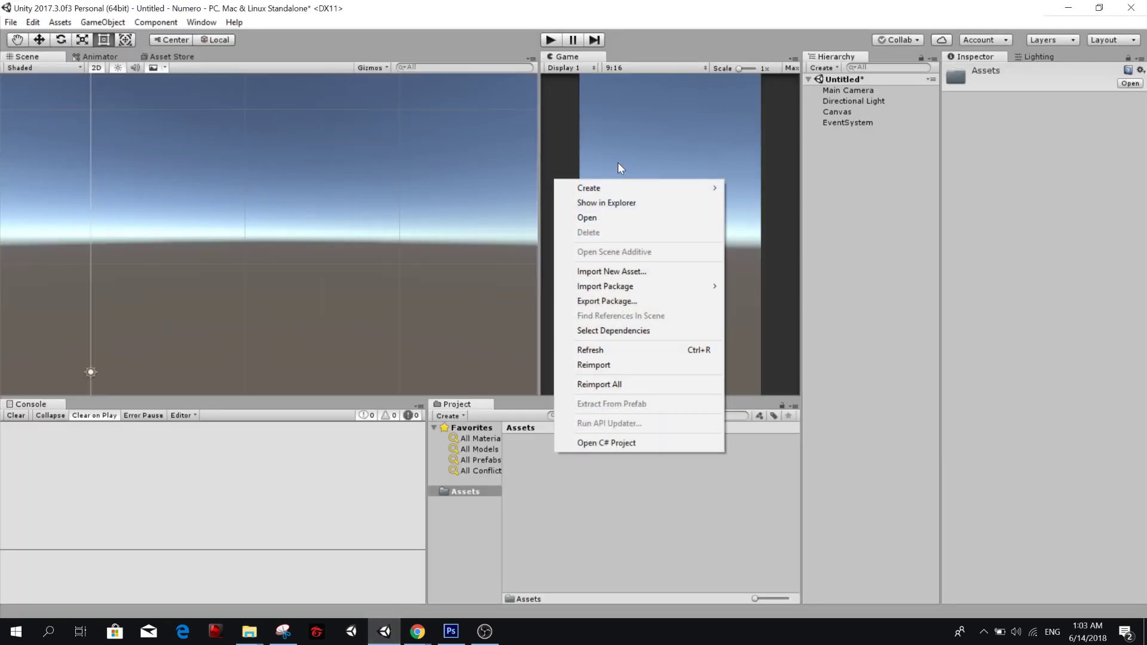
mouse_move(621, 185)
left_click(761, 187)
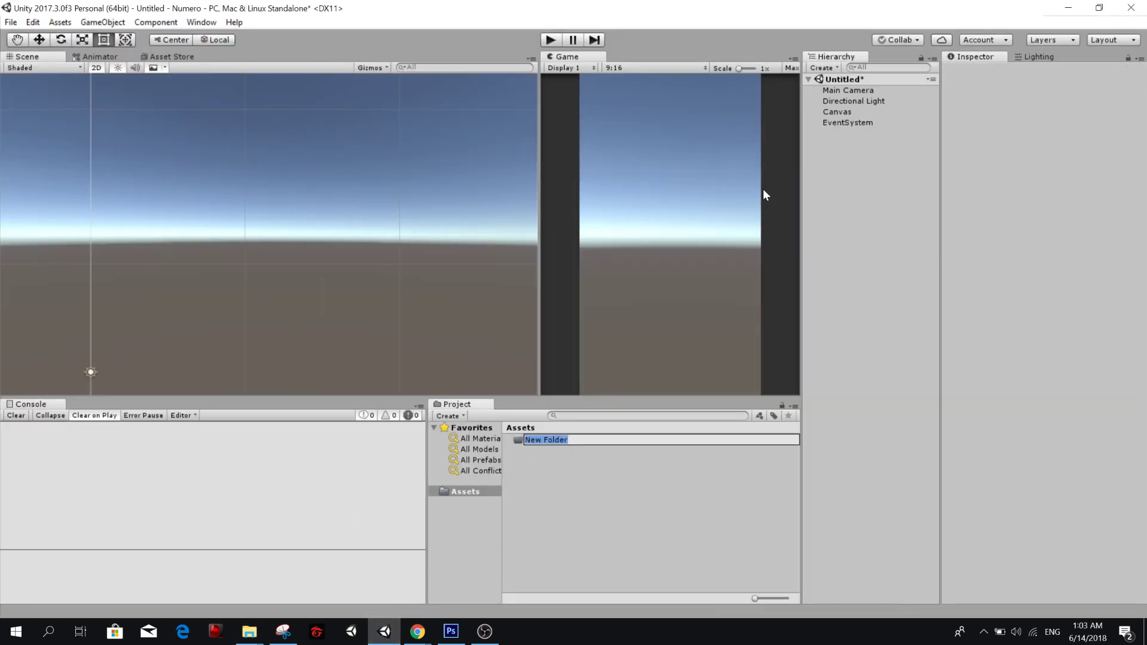
type("Sprites")
key("Return")
double_click(590, 440)
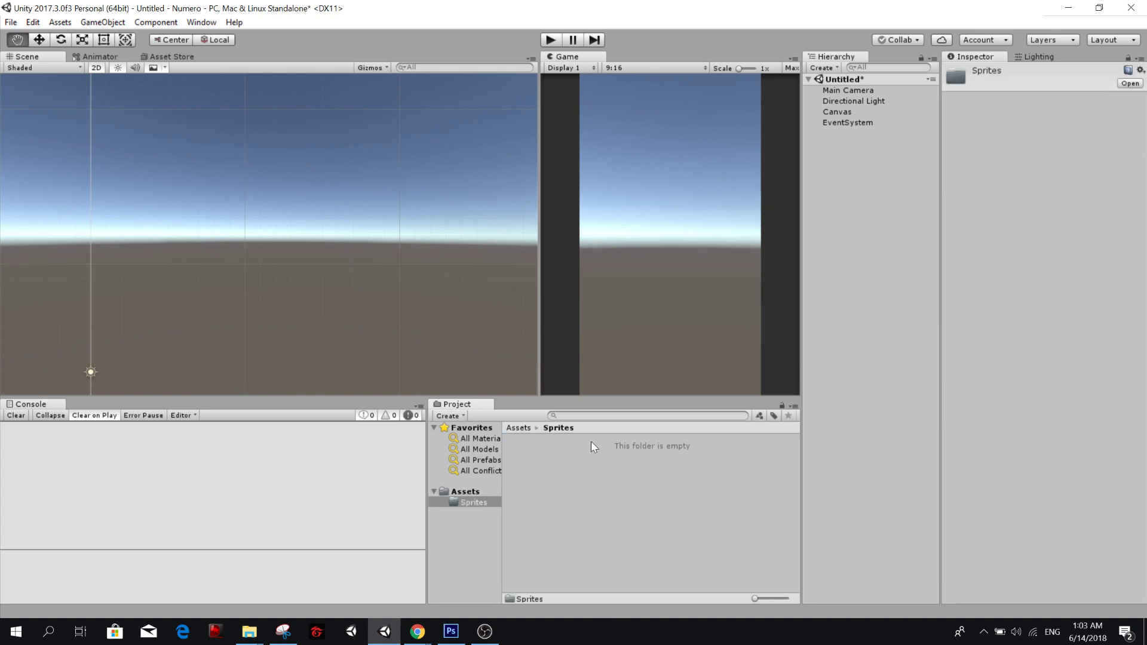
Try to import the selected images straight from the zip archive into Unity's Sprites folder.
key("alt+Tab")
left_click_drag(353, 200, 586, 484)
key("alt+Tab")
key("alt+Tab")
left_click_drag(413, 243, 577, 500)
key("alt+Tab")
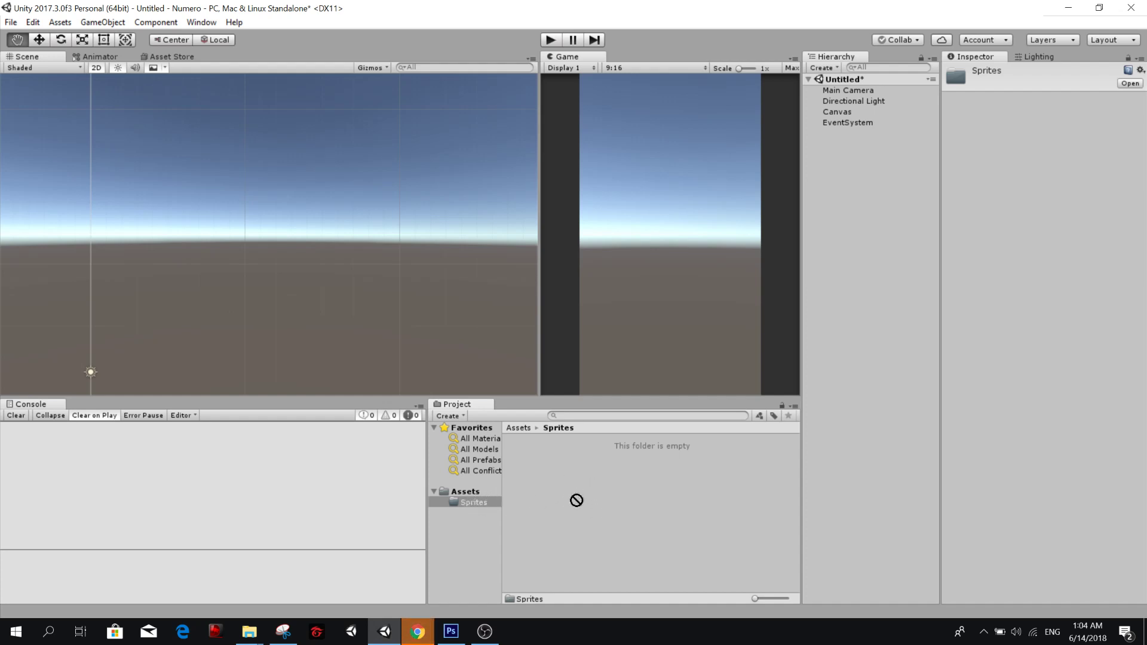
left_click_drag(576, 499, 430, 634)
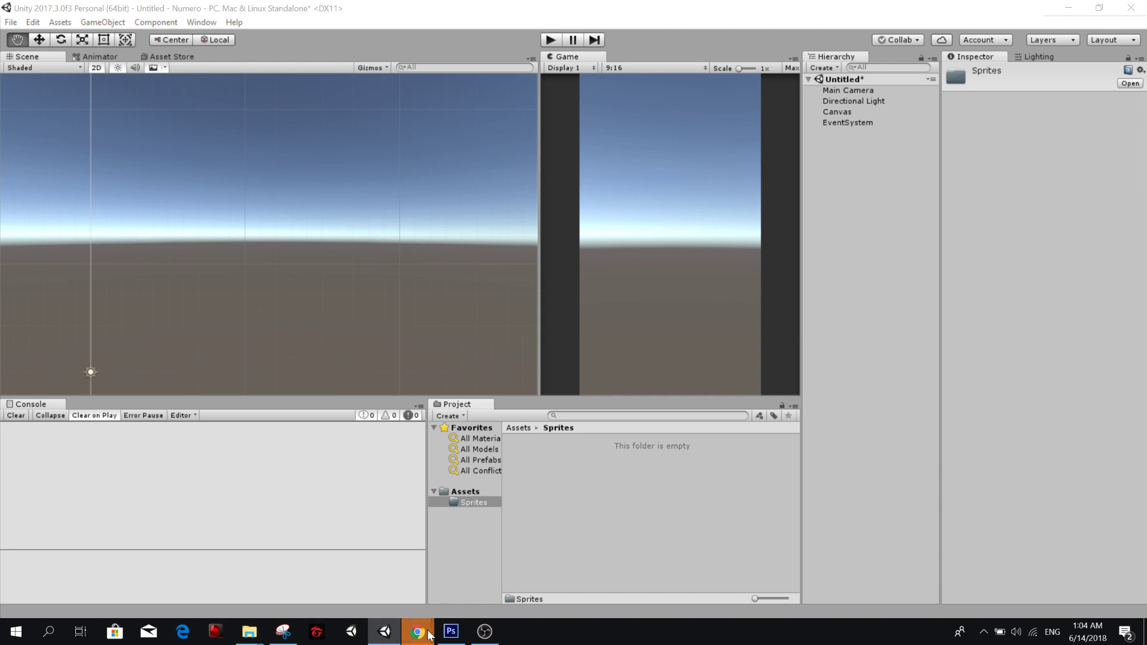
key("alt+Tab")
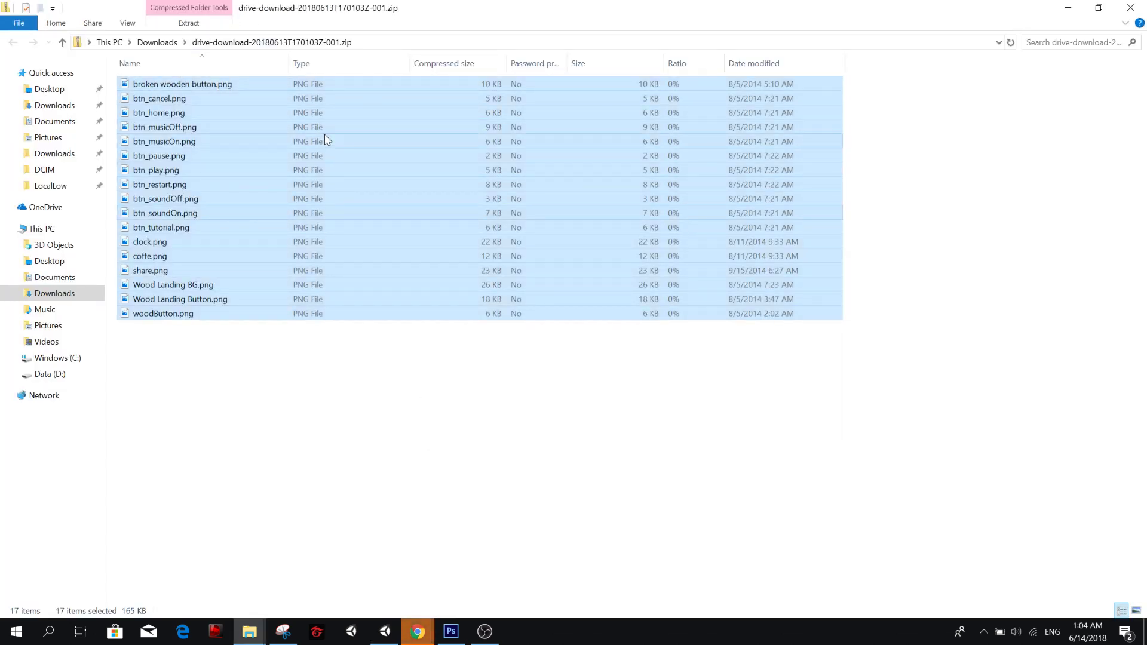
Bring the Downloads window over the Unity project and look through the images in drive-download-20180613T170241Z-001.zip.
left_click_drag(440, 12, 1146, 273)
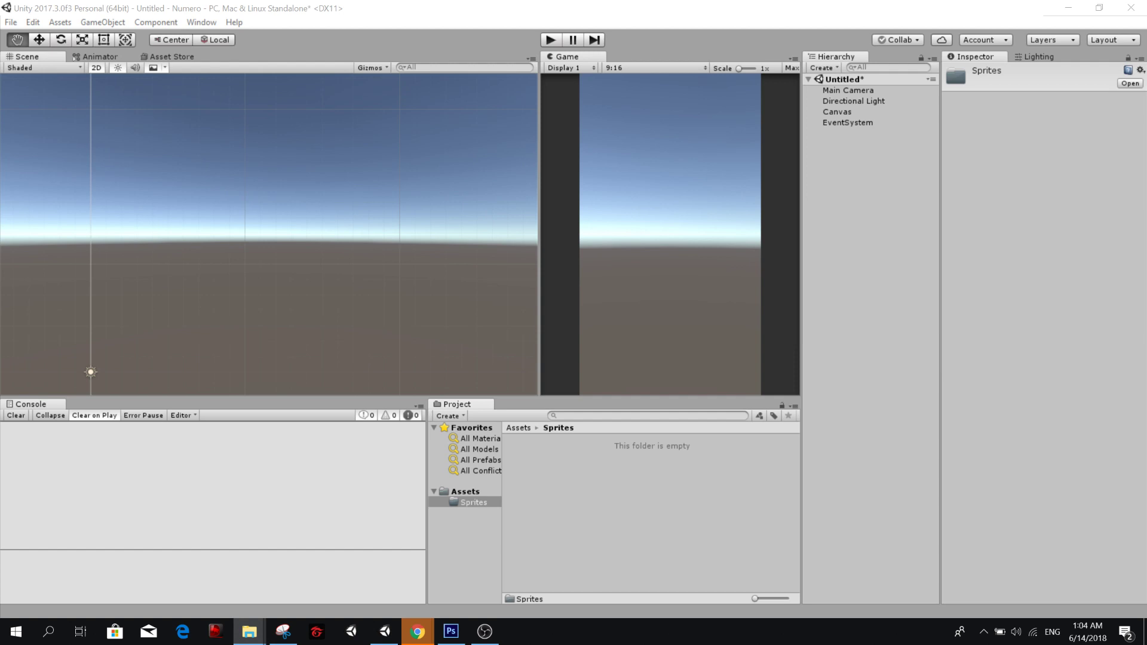
left_click_drag(1146, 96, 459, 132)
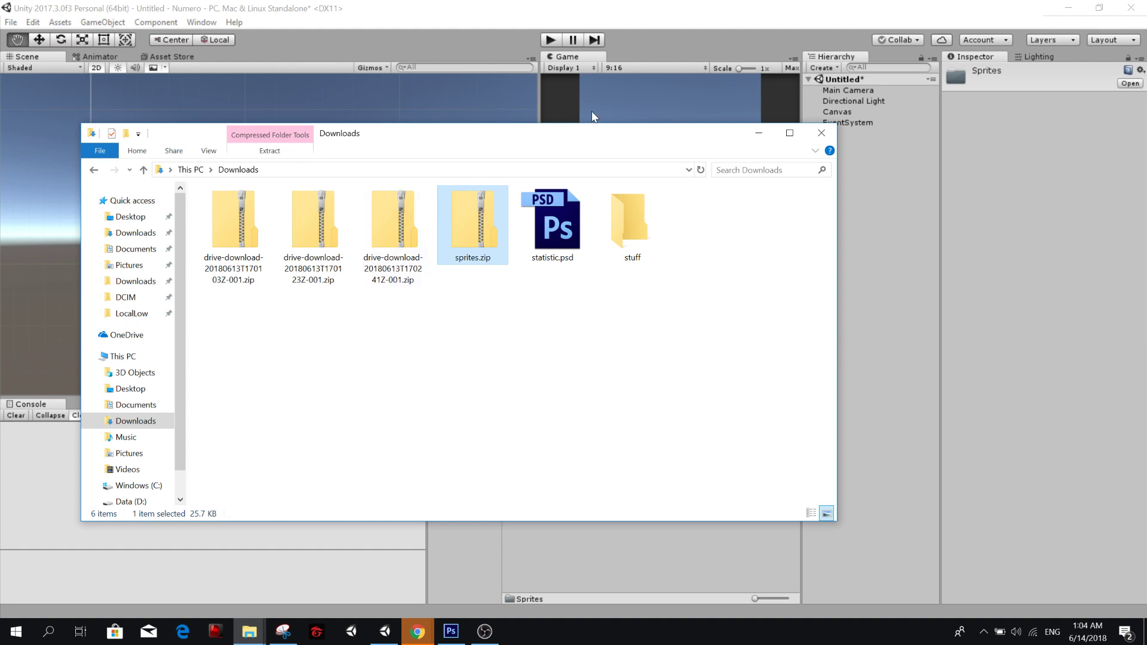
left_click(398, 215)
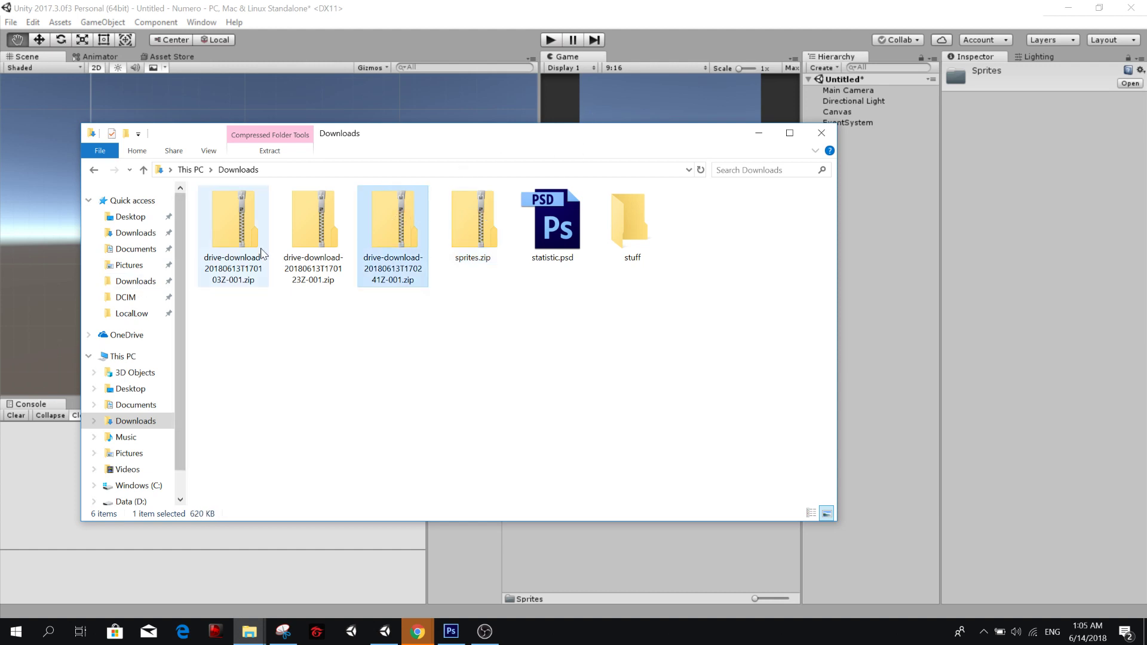
double_click(404, 221)
left_click(268, 215)
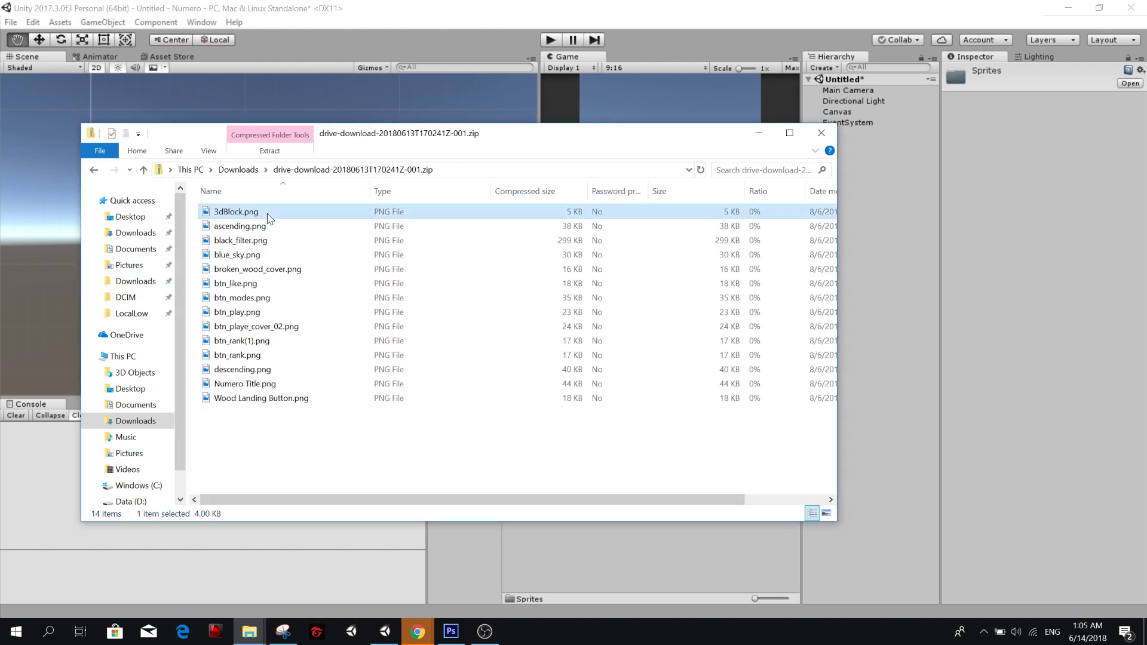
left_click(273, 398, "shift")
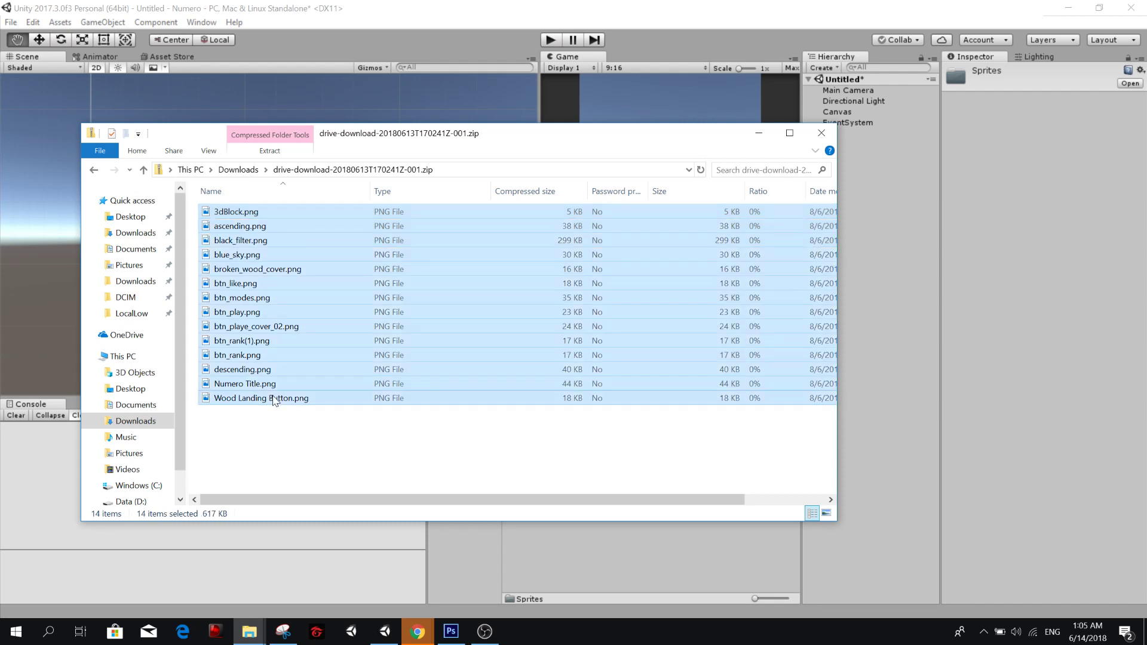
left_click(93, 170)
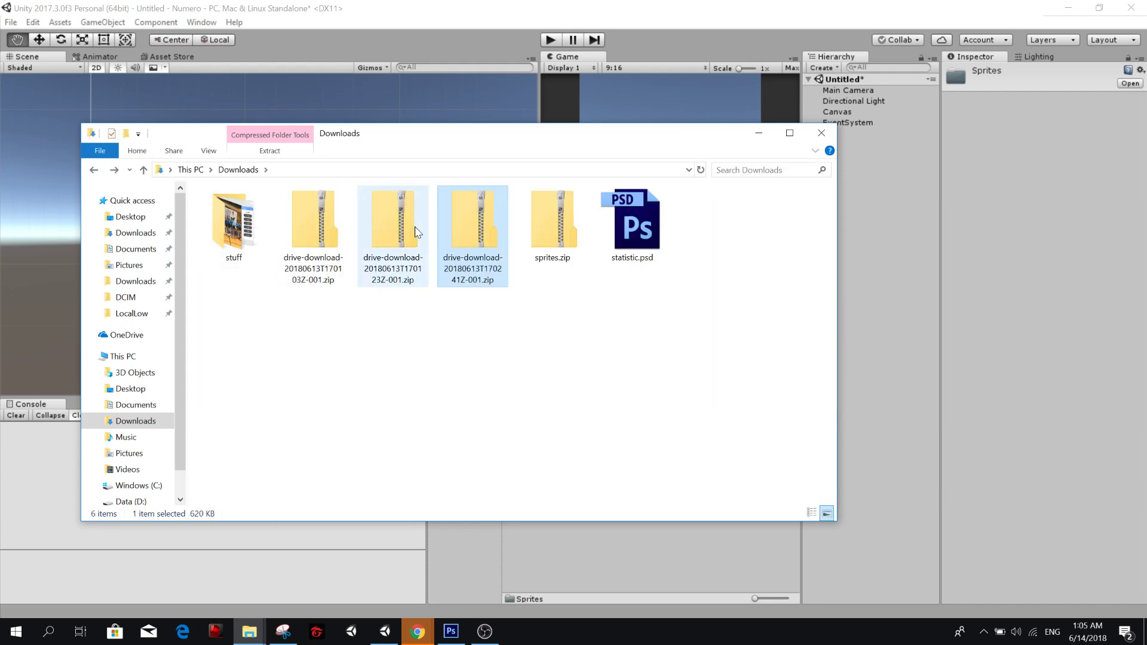
Extract the three drive-download archives directly into the Downloads folder, replacing all files that already exist.
right_click(453, 228)
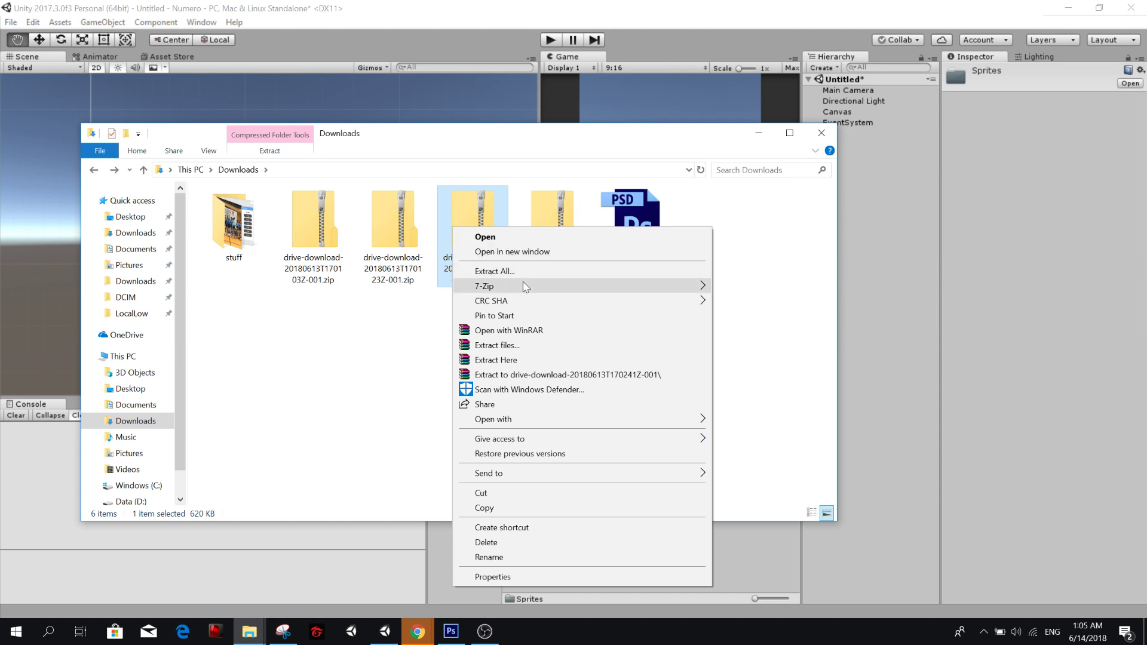
left_click(550, 362)
right_click(393, 224)
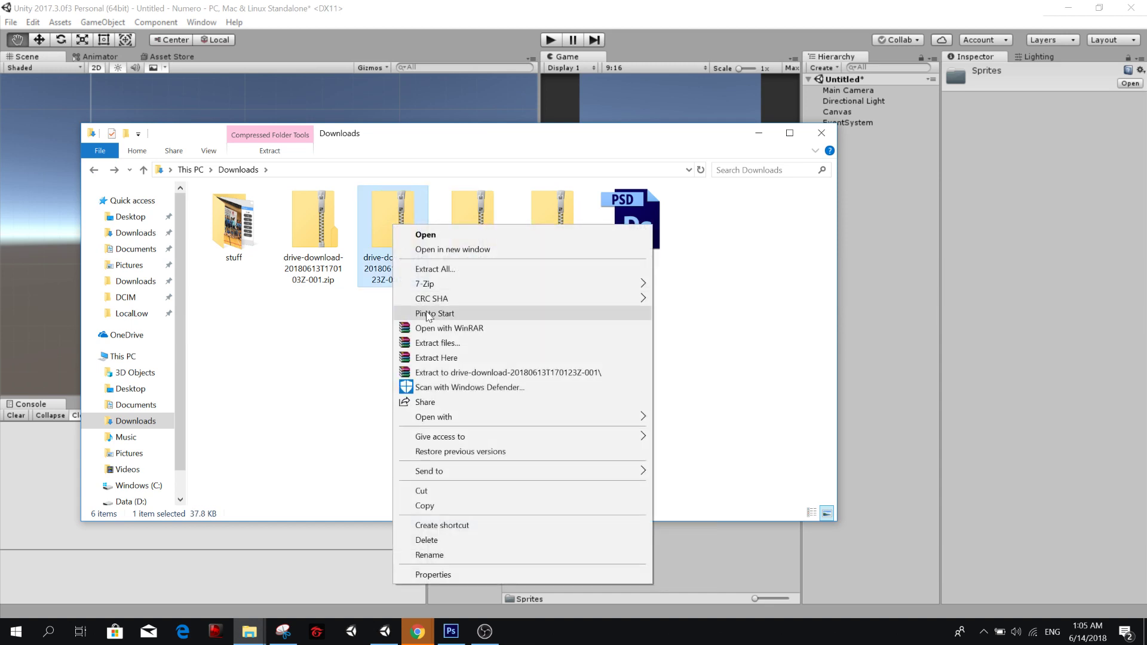
left_click(442, 357)
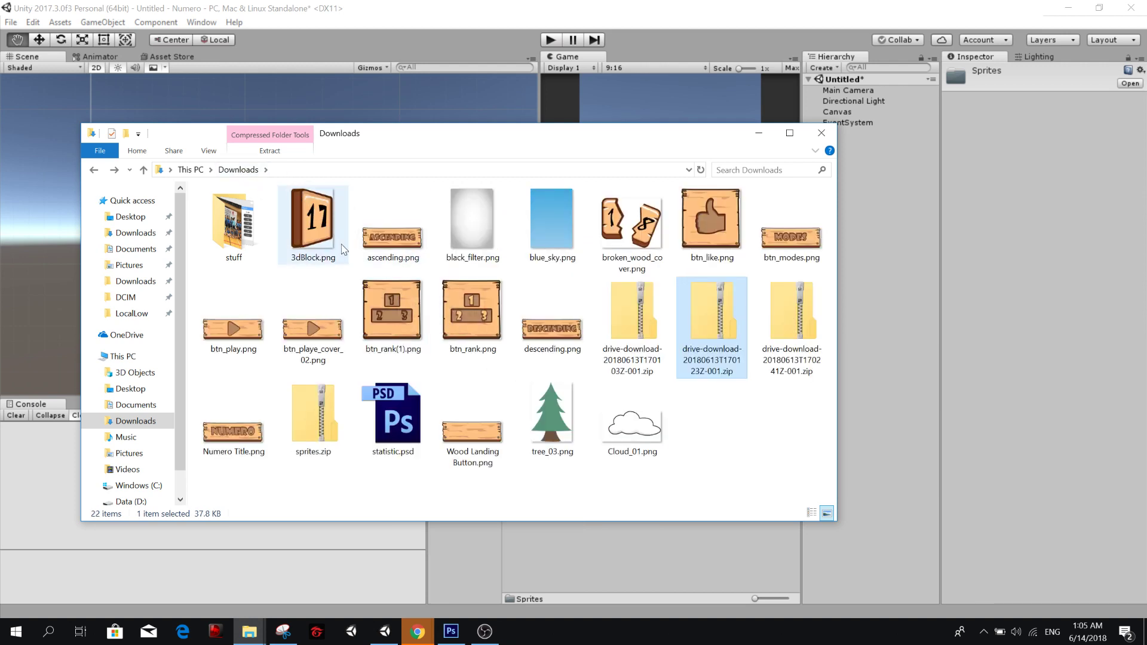
left_click(651, 317)
right_click(651, 317)
left_click(714, 382)
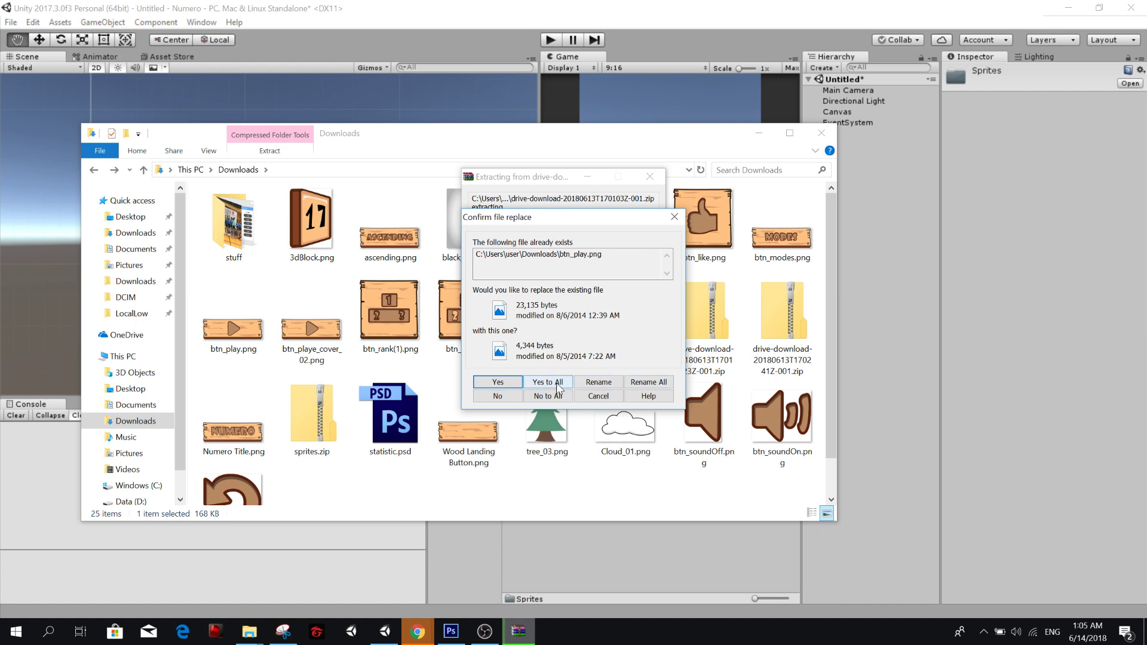
left_click(558, 382)
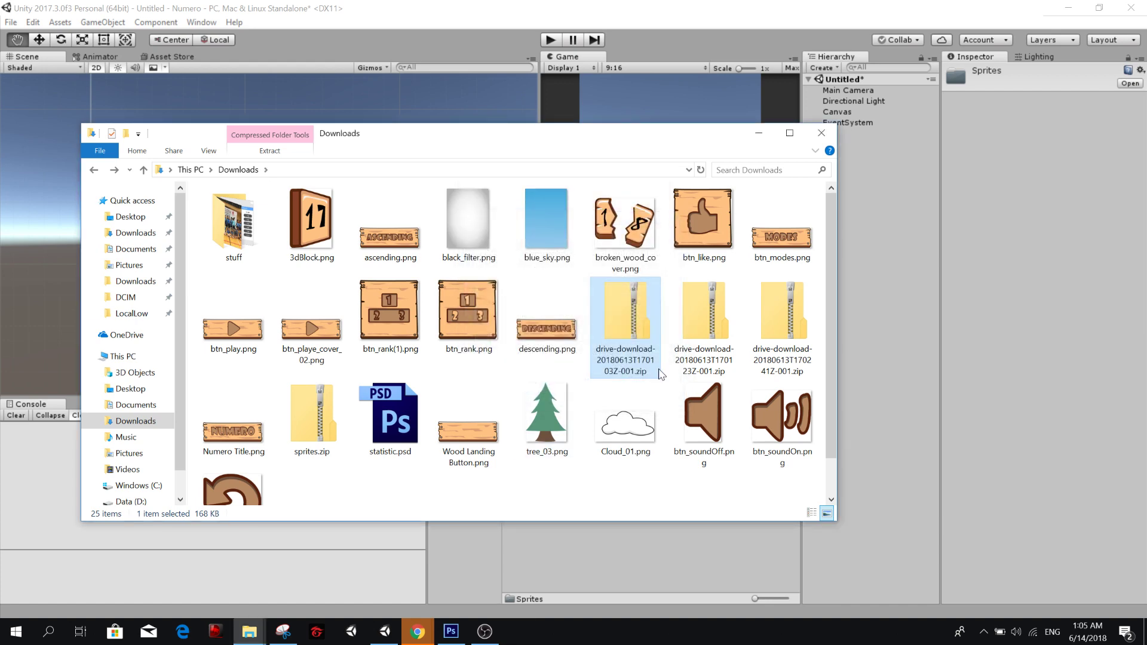
Select all files from 3dBlock.png to woodButton.png except the four zip archives and import them into Unity's Sprites folder.
scroll(627, 329, "down", 2)
scroll(648, 322, "up", 2)
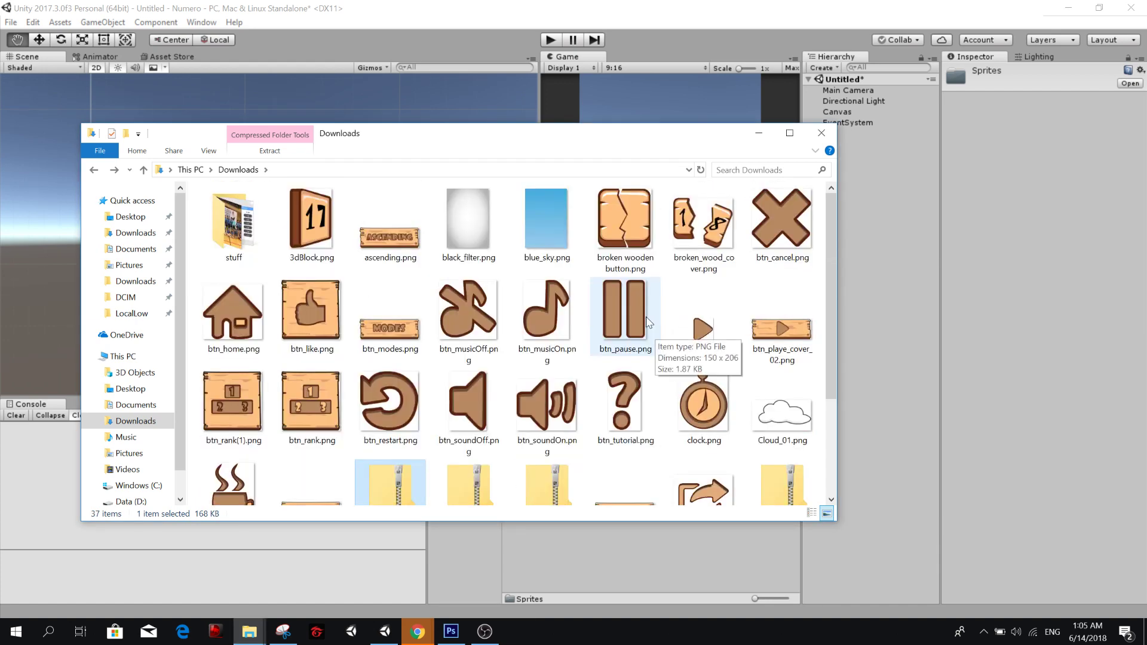
left_click(311, 224)
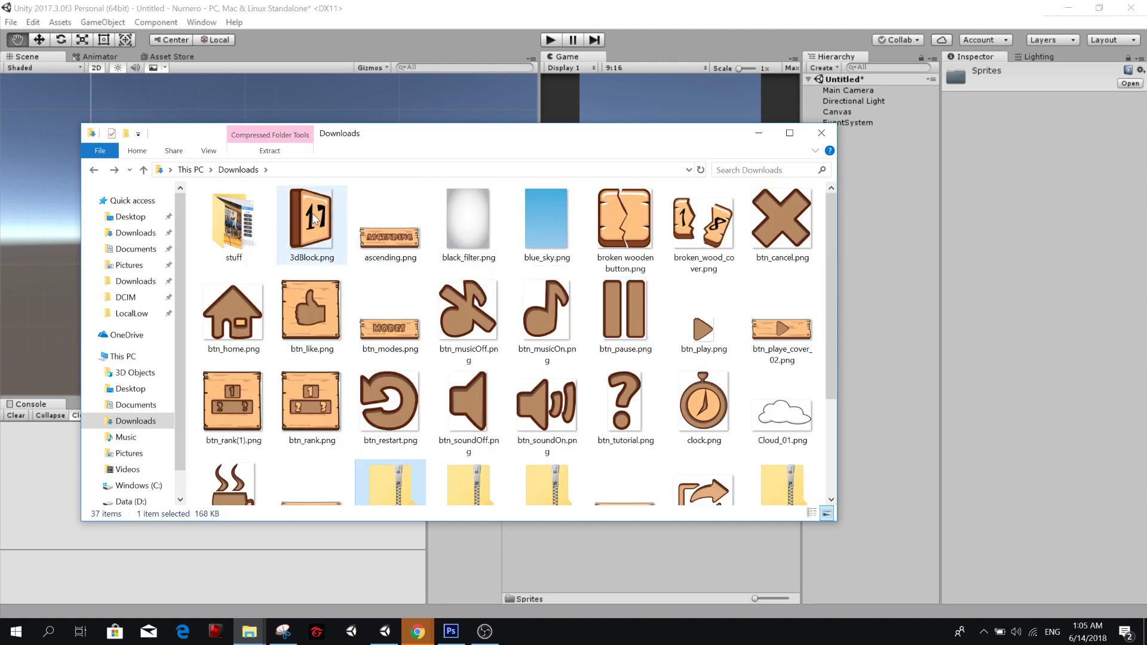
scroll(540, 293, "down", 3)
left_click(536, 442, "shift")
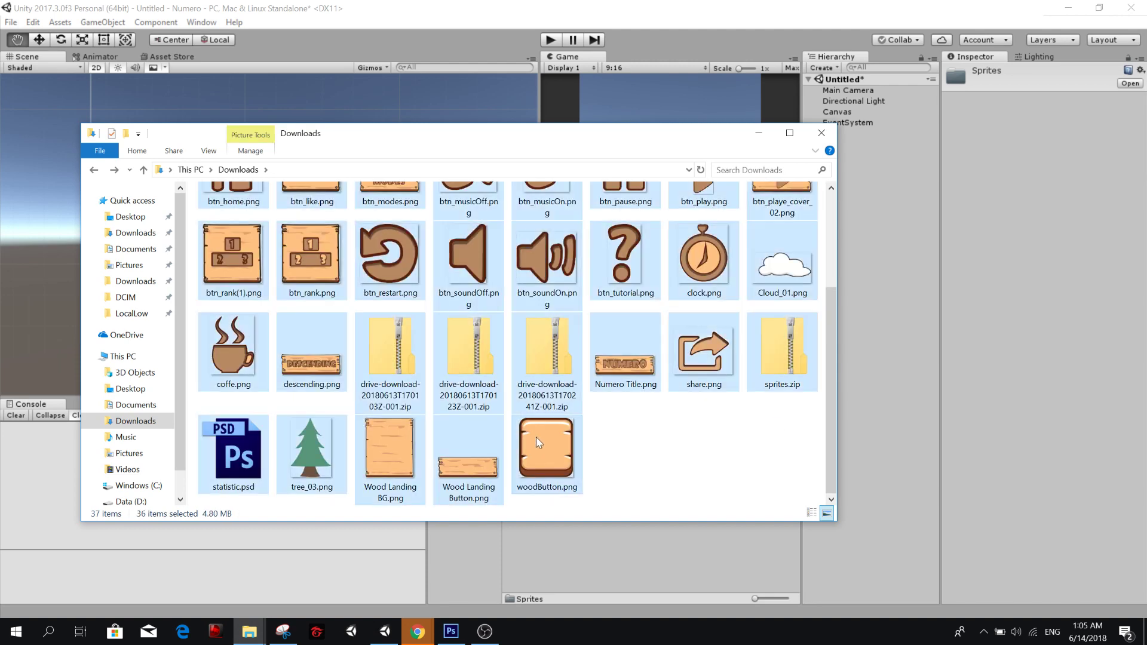
left_click(550, 350, "ctrl")
left_click(472, 352, "ctrl")
left_click(391, 352, "ctrl")
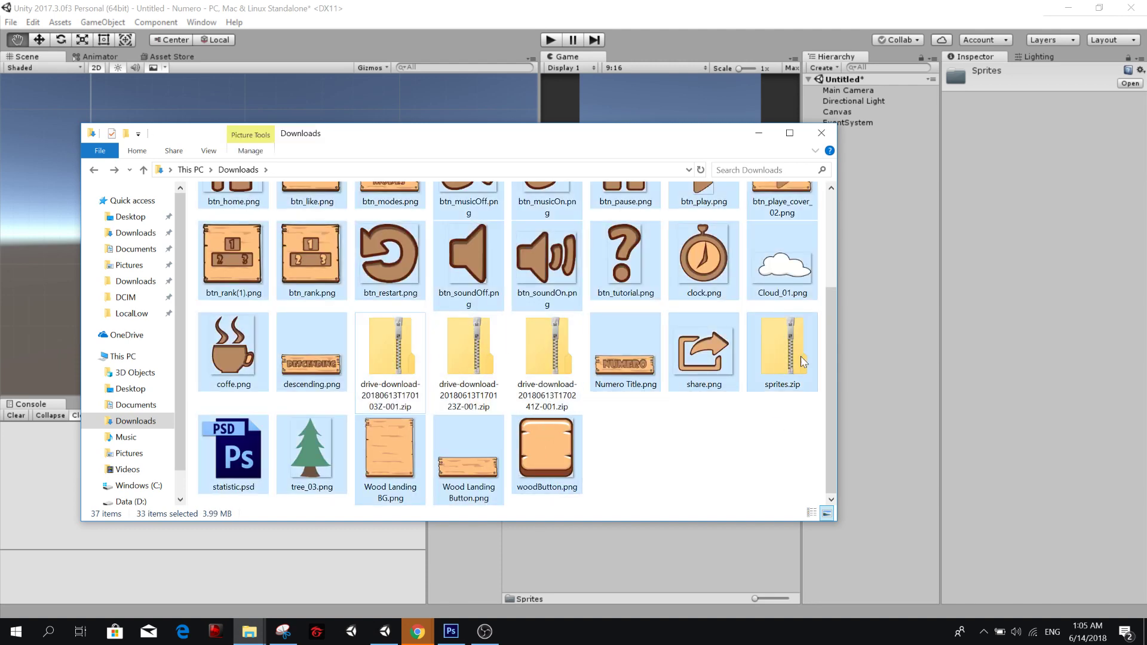
left_click(777, 357, "ctrl")
scroll(776, 357, "up", 3)
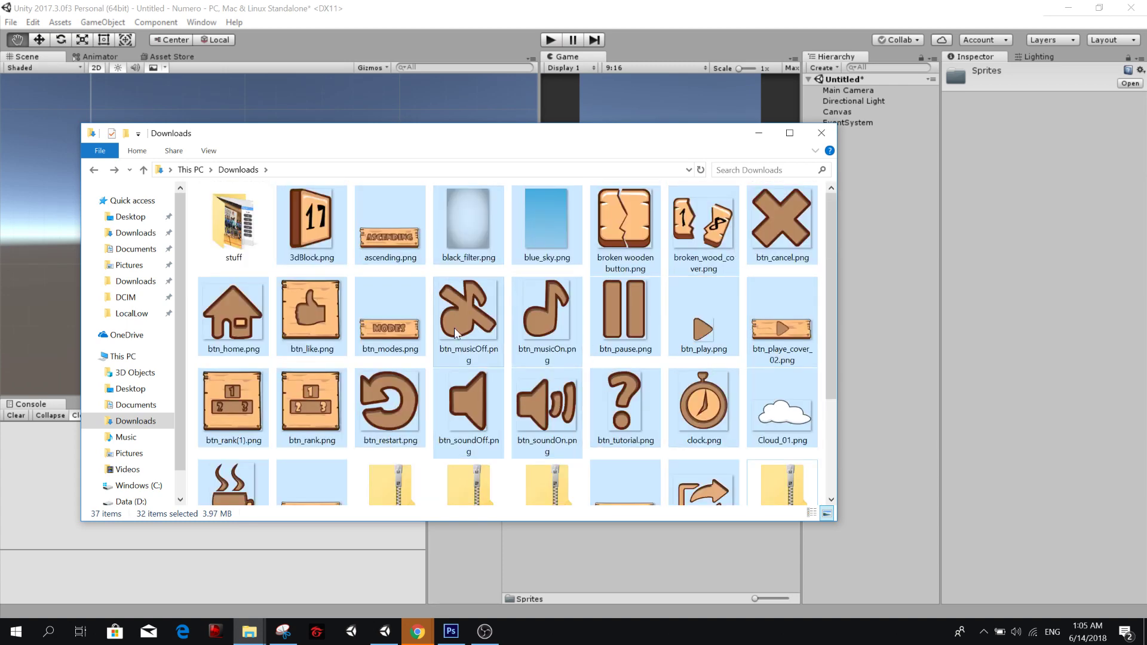
left_click_drag(454, 327, 597, 510)
key("alt+Tab")
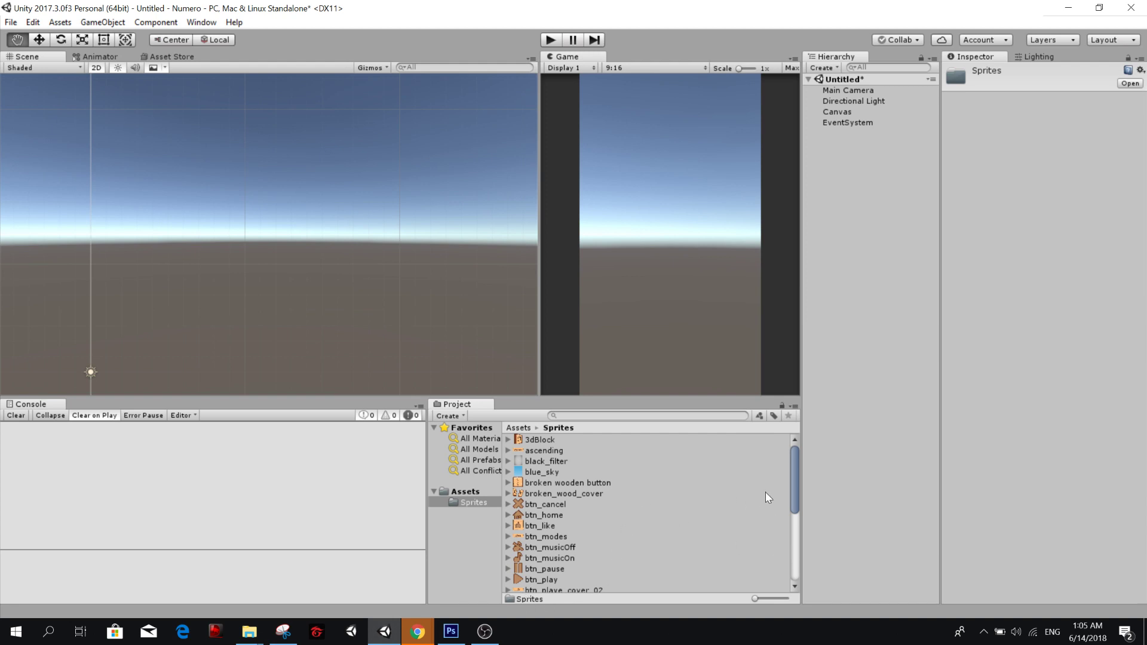
Review the list of imported sprites and examine the import settings of btn_cancel.
mouse_move(793, 474)
left_mouse_down()
mouse_move(794, 561)
mouse_move(801, 465)
left_mouse_up()
left_click_drag(572, 397, 576, 342)
left_click(553, 445)
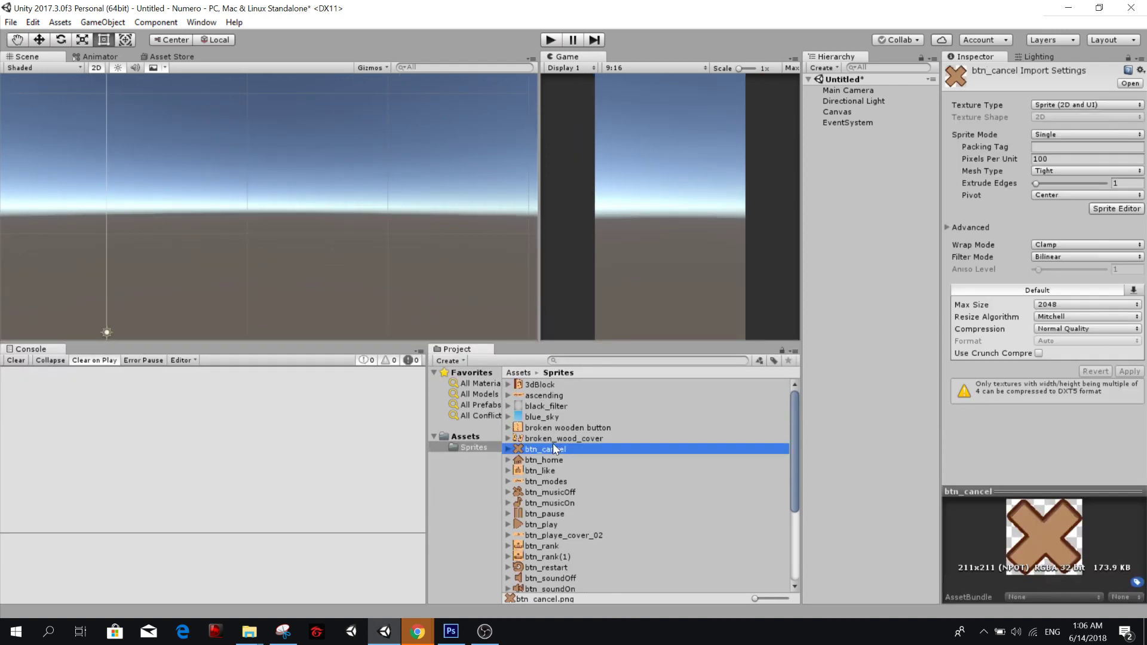
scroll(568, 452, "down", 3)
scroll(589, 476, "down", 2)
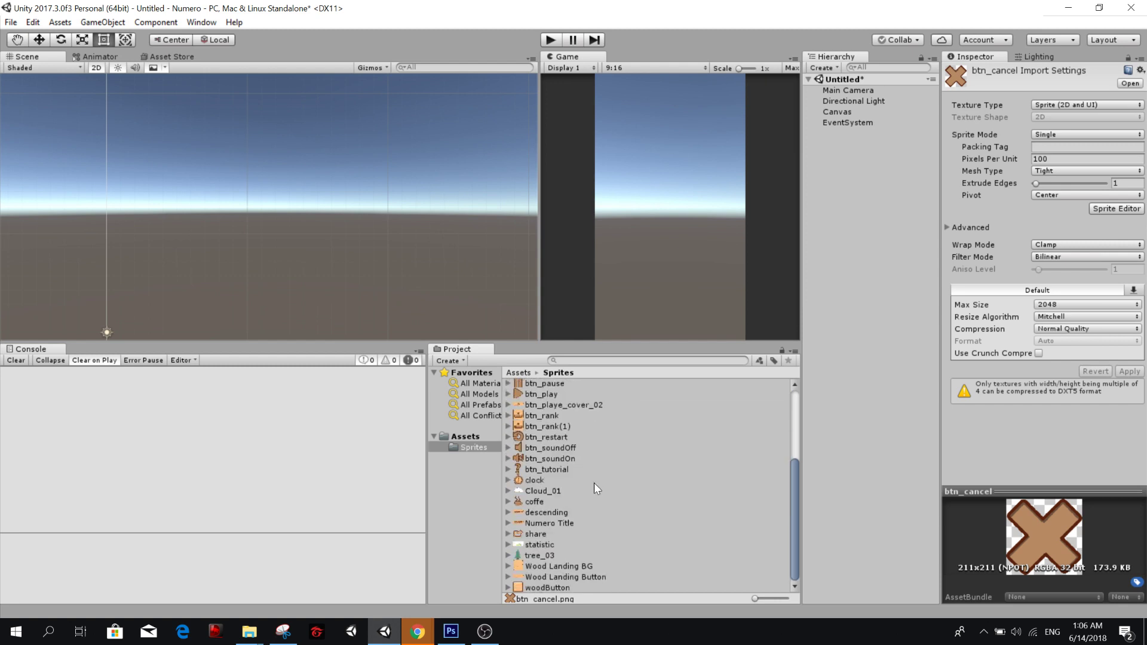
scroll(592, 472, "up", 5)
scroll(591, 464, "down", 4)
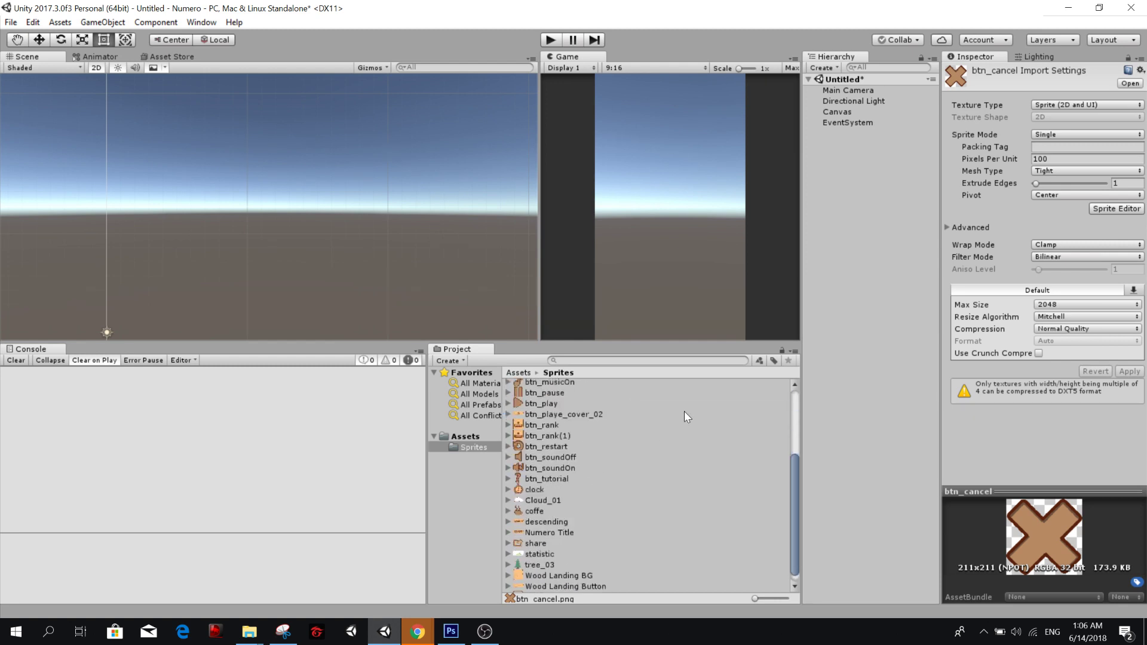
scroll(568, 393, "up", 5)
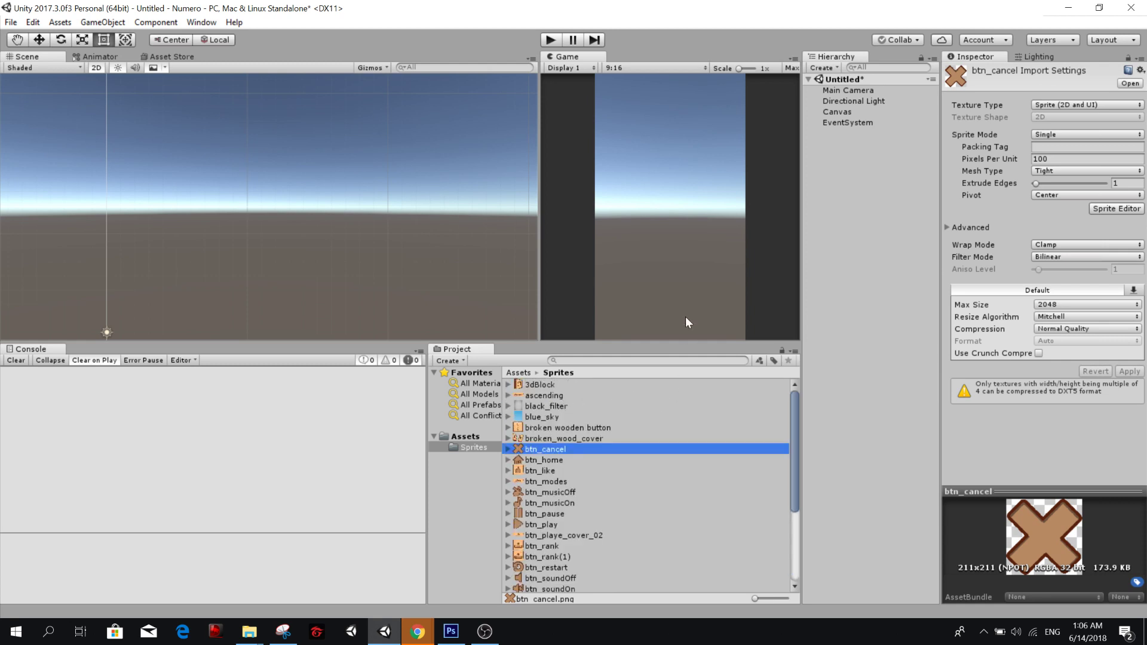
left_click_drag(679, 339, 679, 421)
Switch to Untitled Diagram.xml in draw.io.
key("alt+Tab")
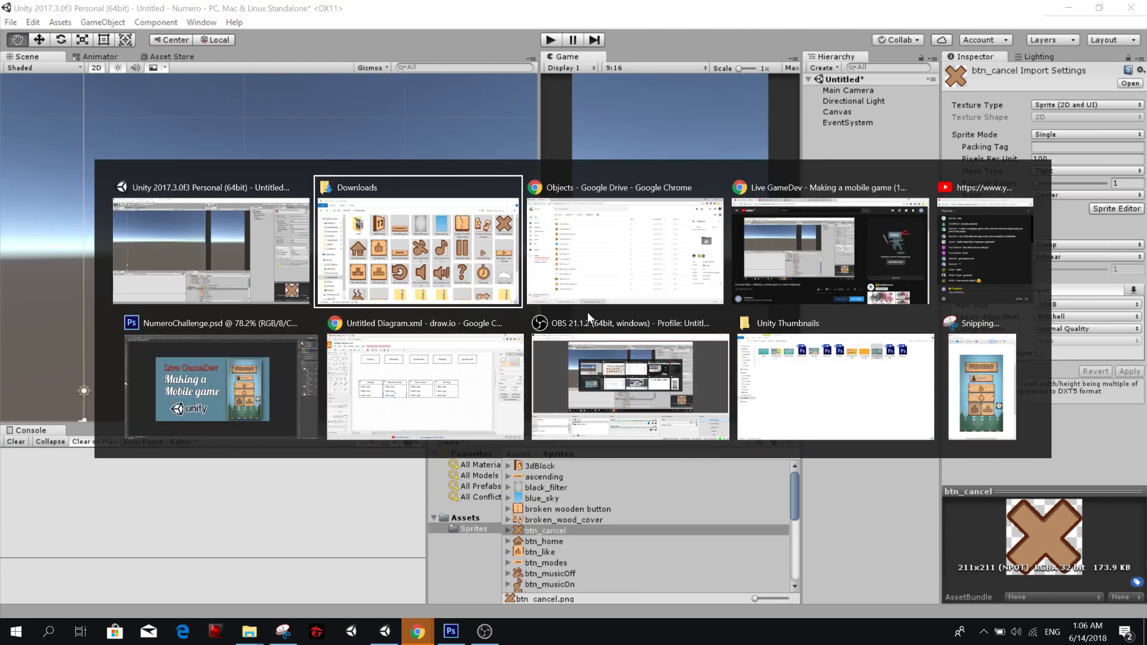
left_click(624, 260)
key("alt+Tab")
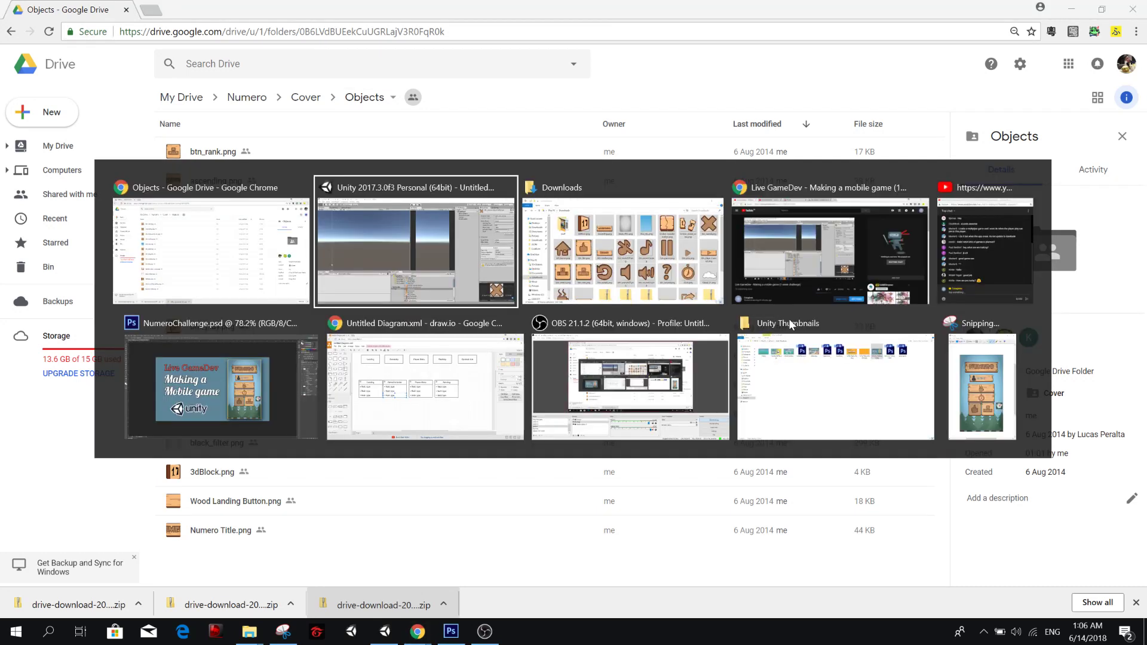
left_click(394, 370)
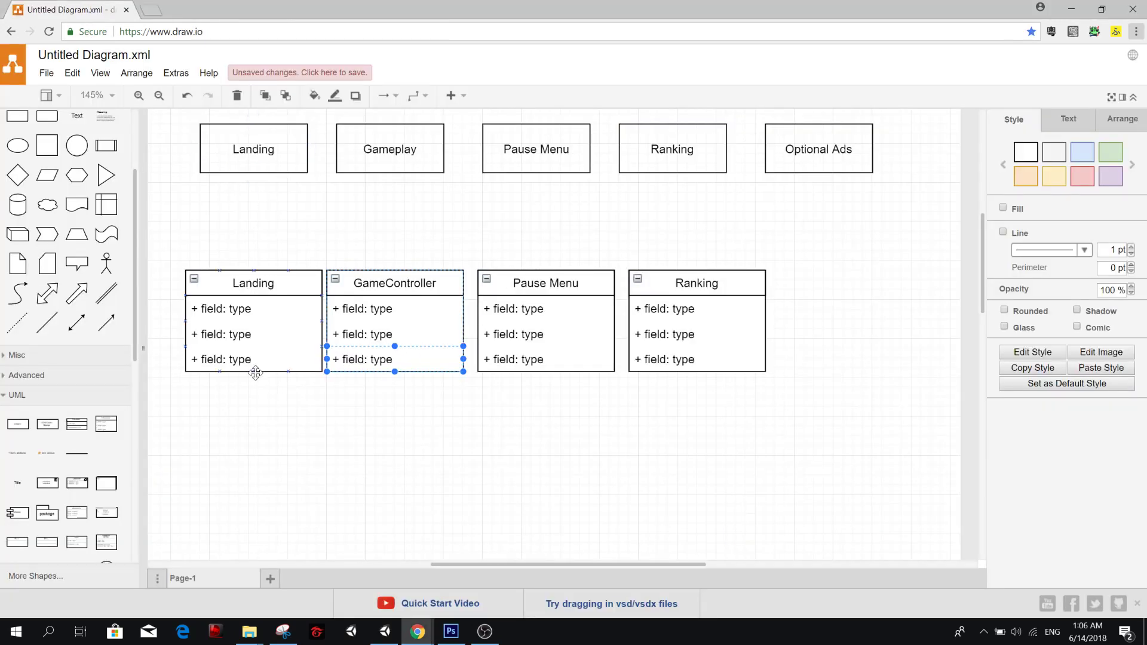
left_click(256, 388)
left_click(218, 292)
left_click(231, 308)
left_click(302, 309)
left_click(280, 312)
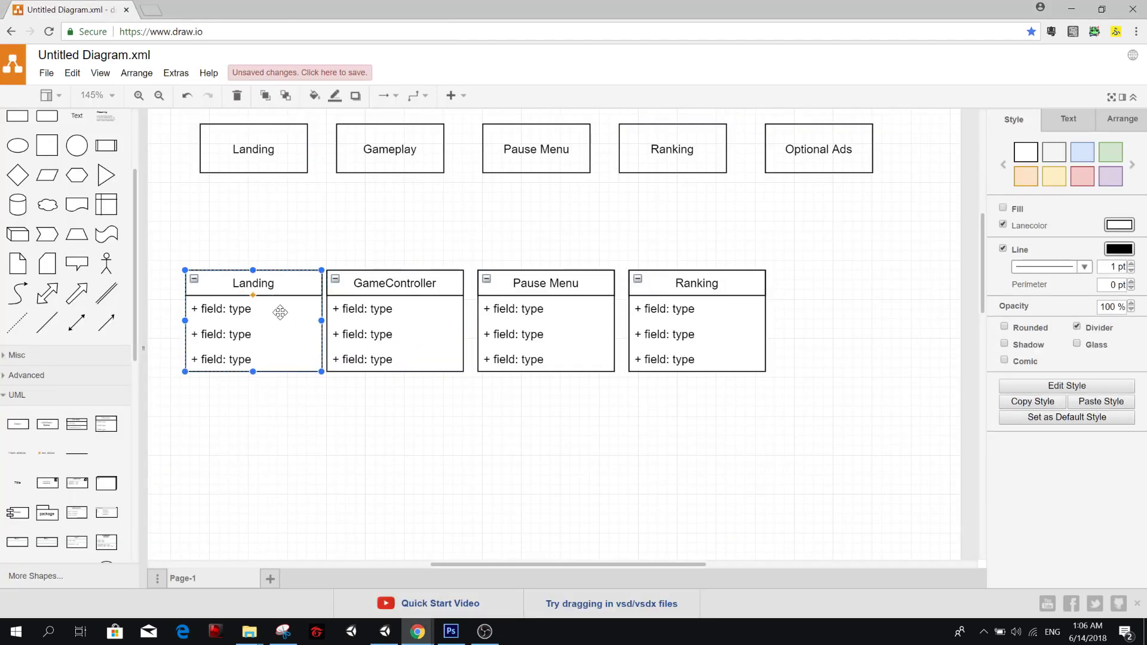
key("Delete")
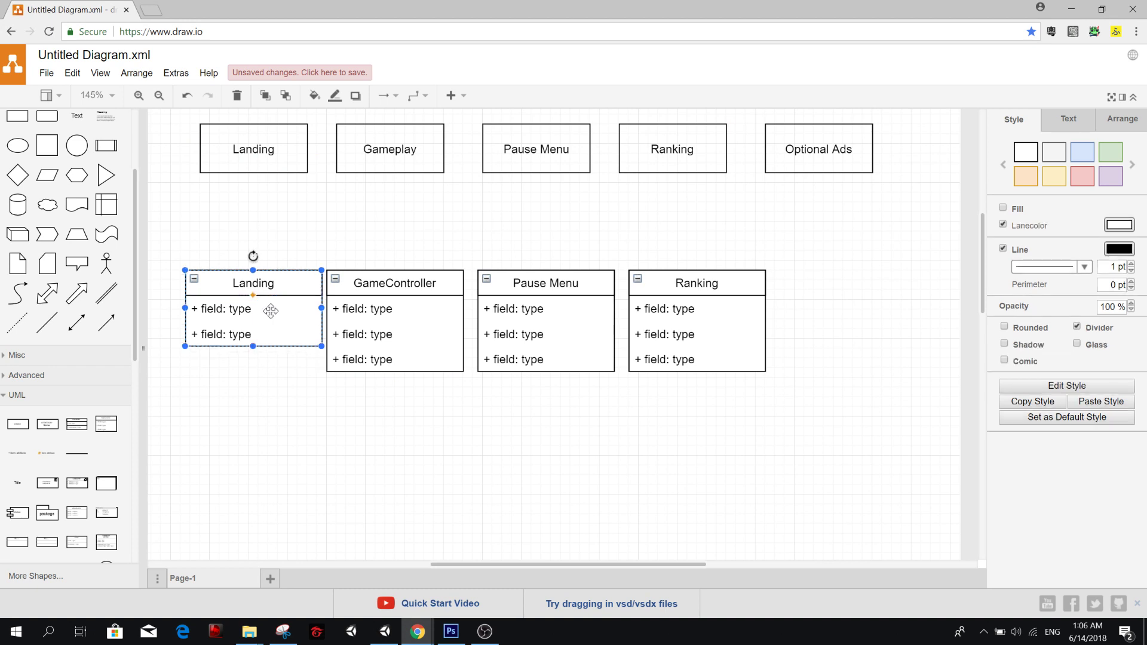
key("Delete")
key("ctrl+z")
key("ctrl+z")
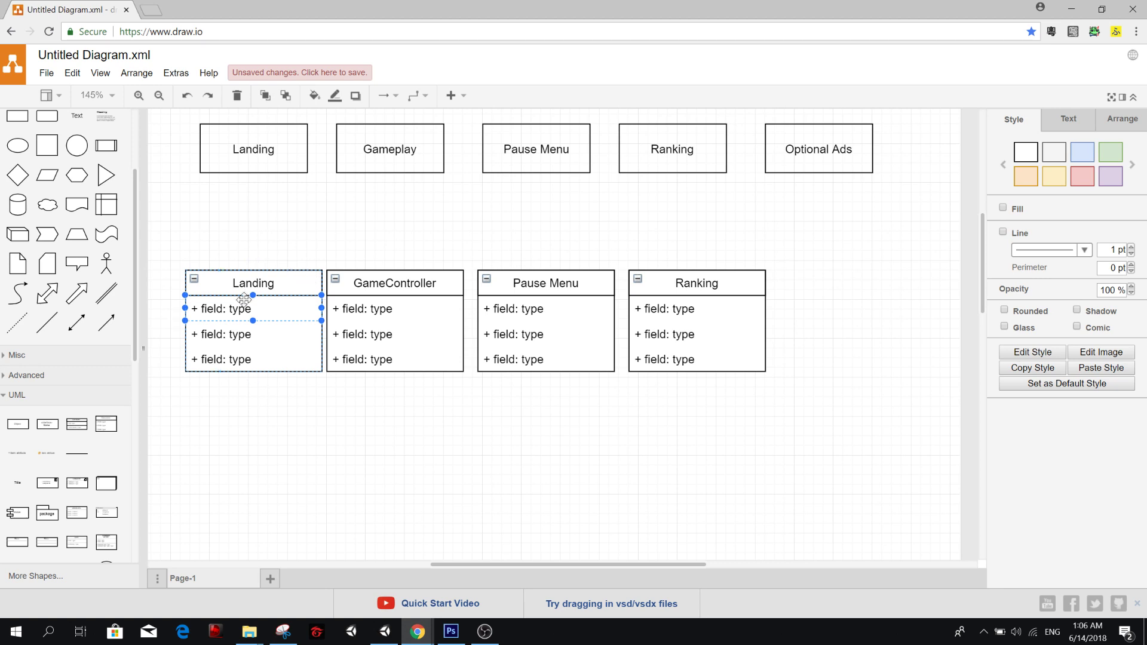
Rename the three fields of the Landing class box as Login, Play and Ranking.
double_click(247, 305)
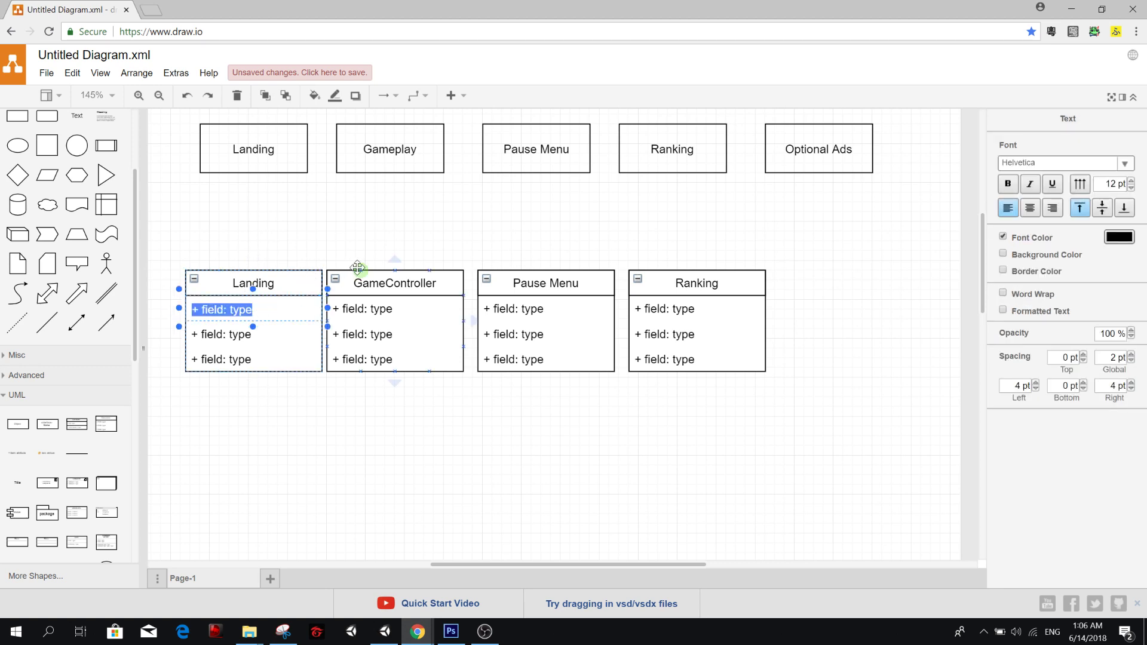
type("Login")
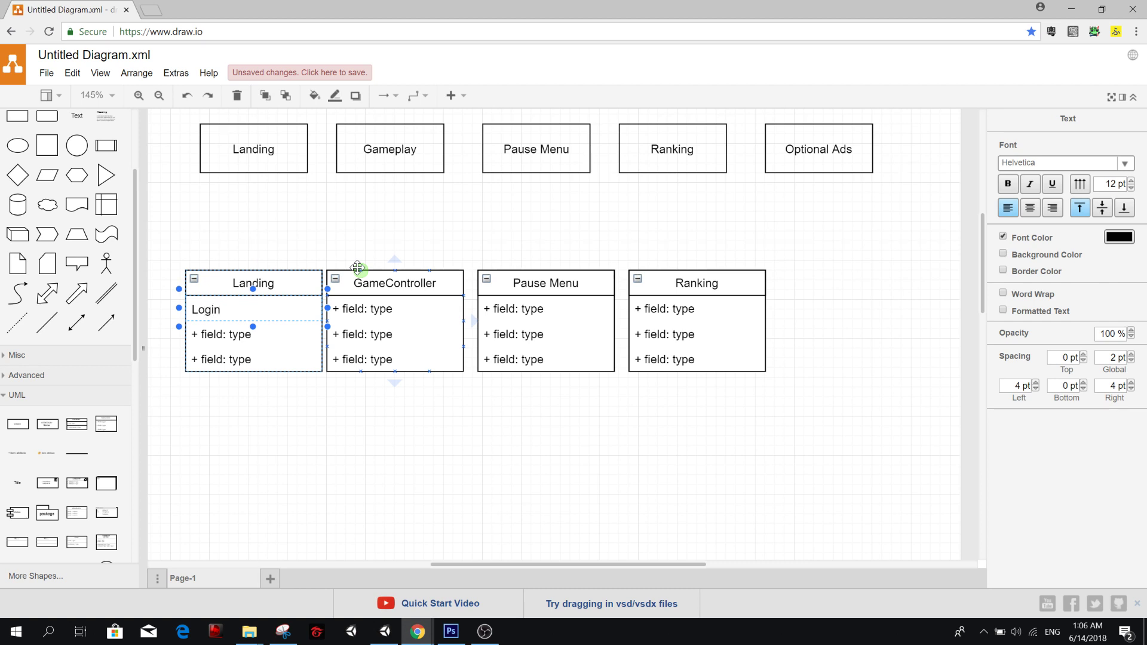
left_click(257, 335)
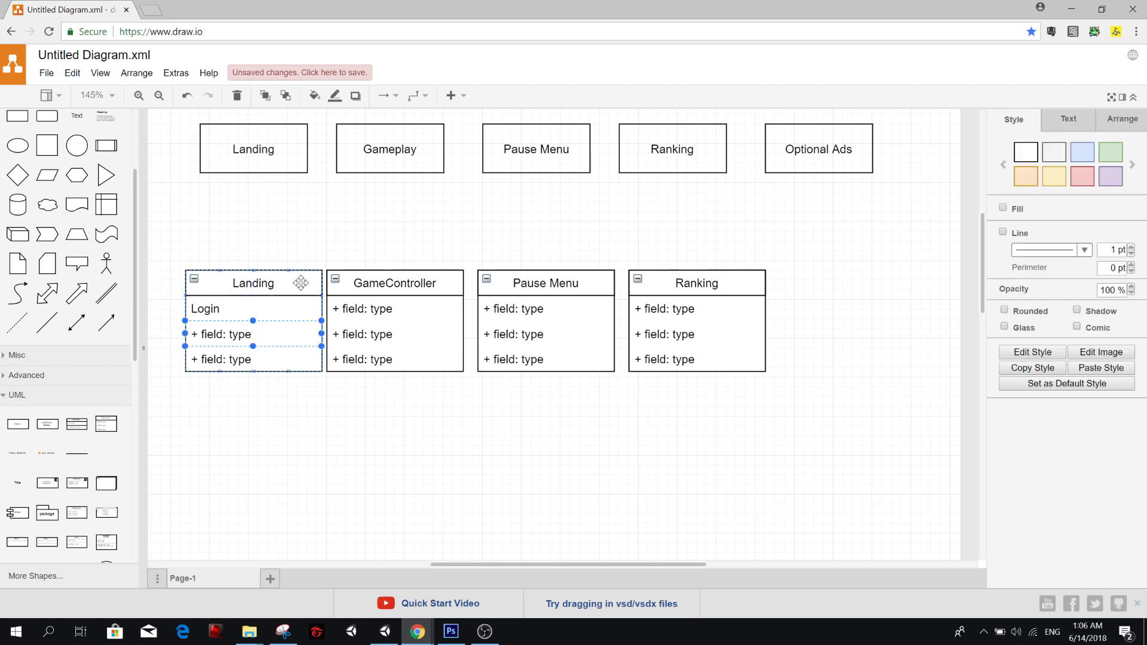
key("Delete")
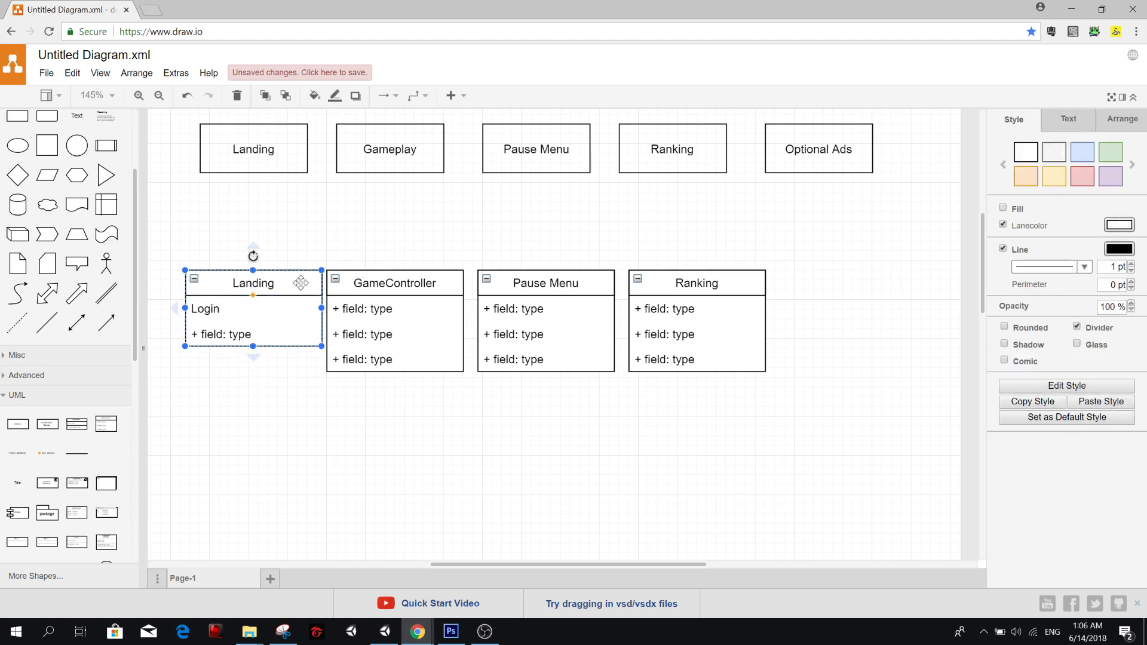
key("ctrl+z")
double_click(238, 334)
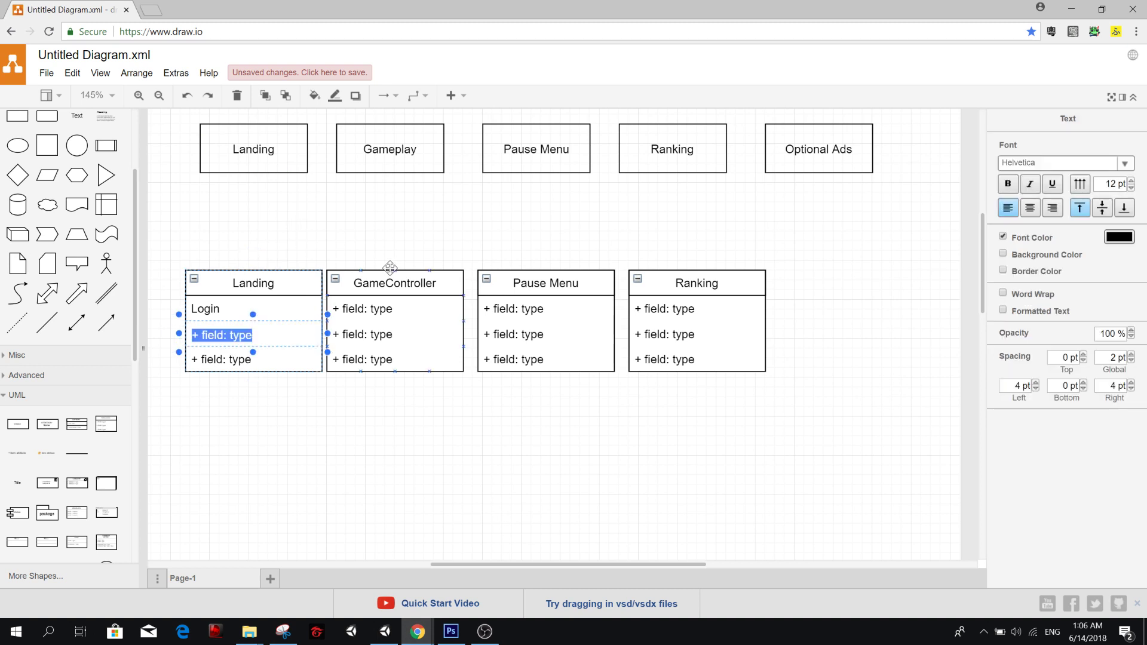
type("Pl")
key("BackSpace")
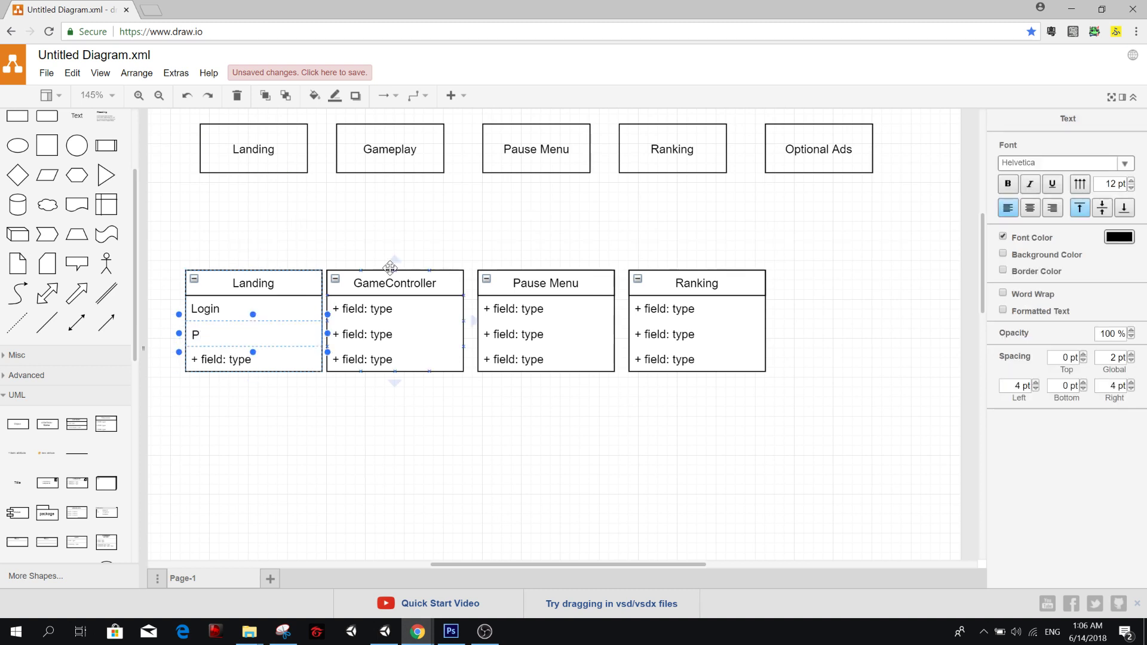
type("lay")
double_click(257, 360)
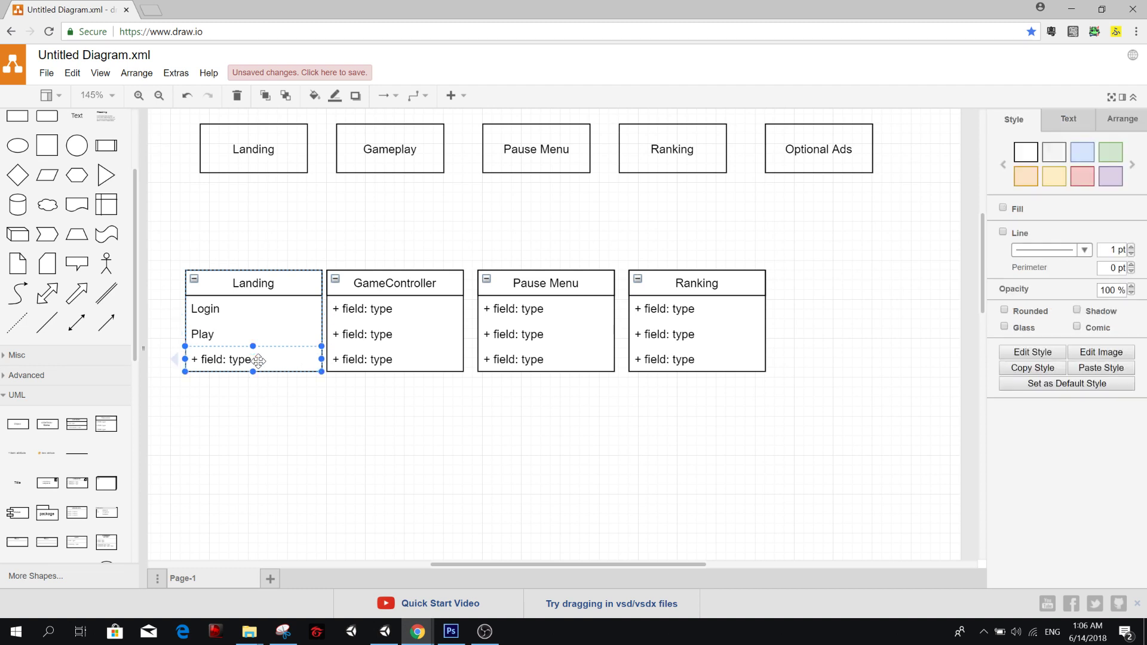
type("Ranking")
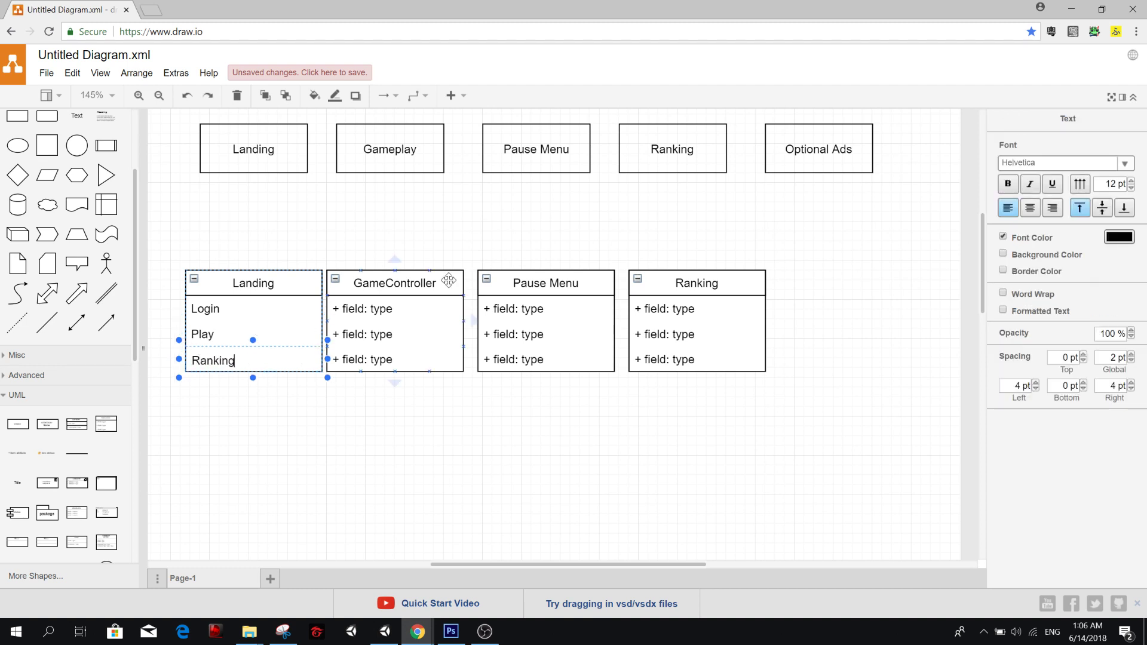
left_click(225, 406)
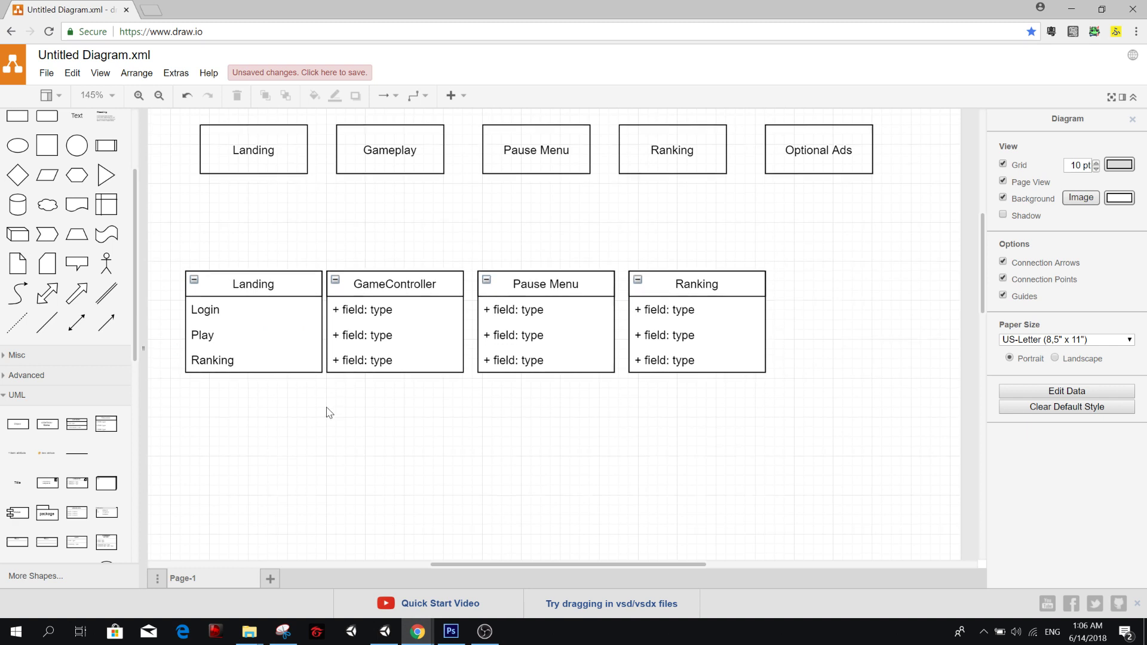
scroll(351, 433, "up", 1)
scroll(351, 431, "down", 1)
scroll(352, 432, "up", 5)
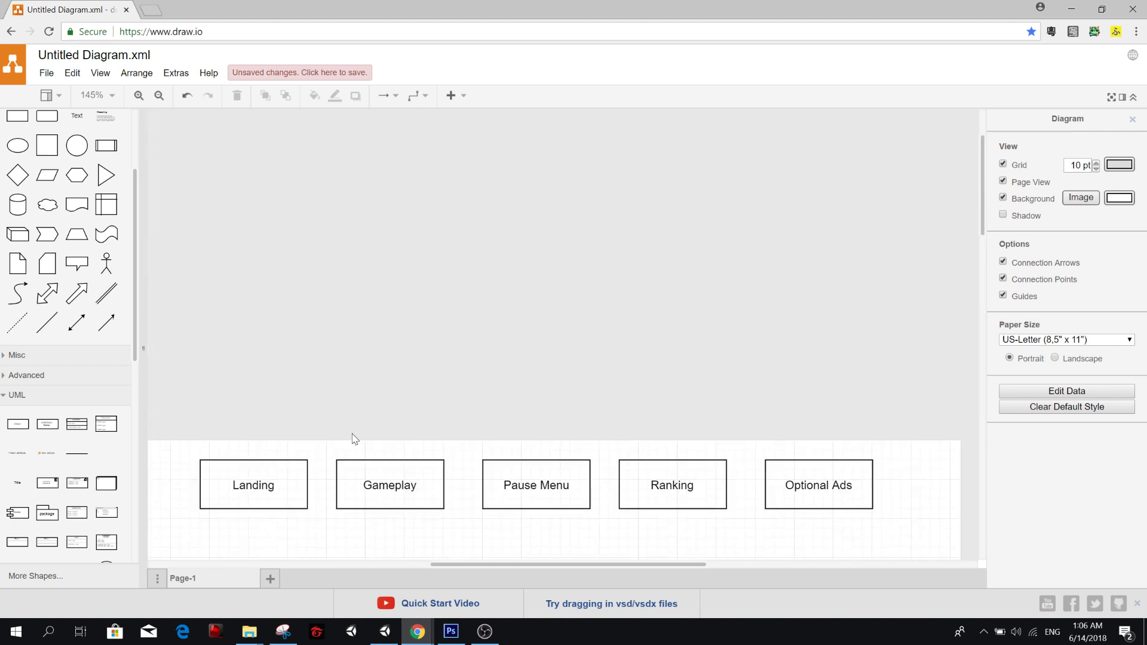
scroll(370, 441, "down", 1)
scroll(370, 443, "down", 8)
scroll(366, 445, "up", 3)
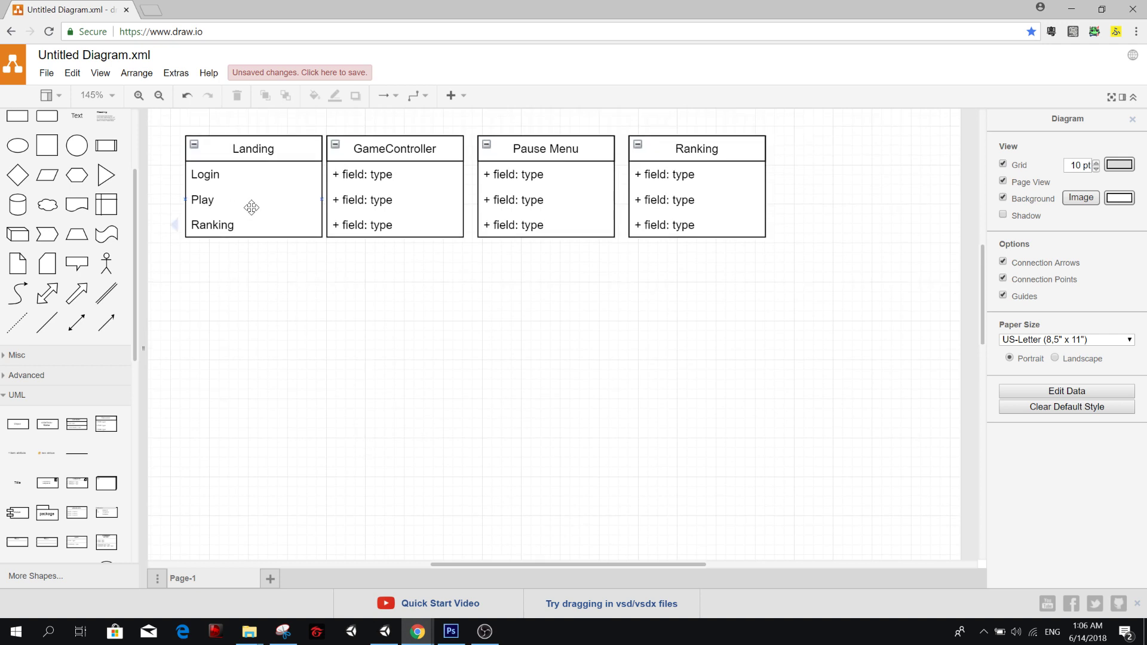
left_click(254, 225)
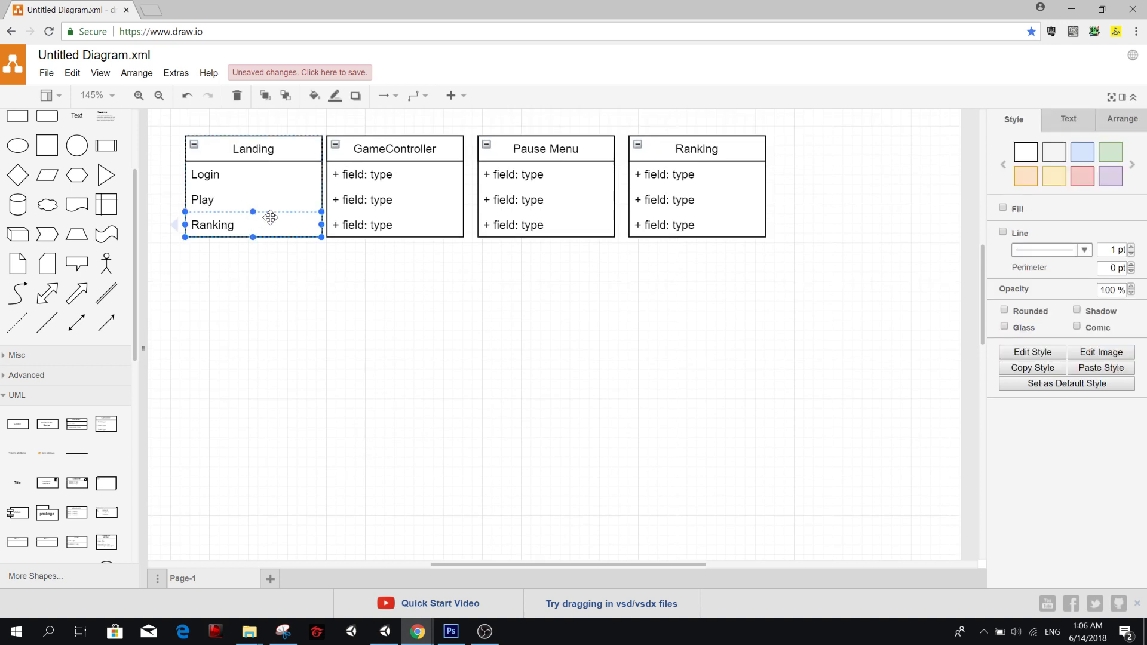
key("ctrl+d")
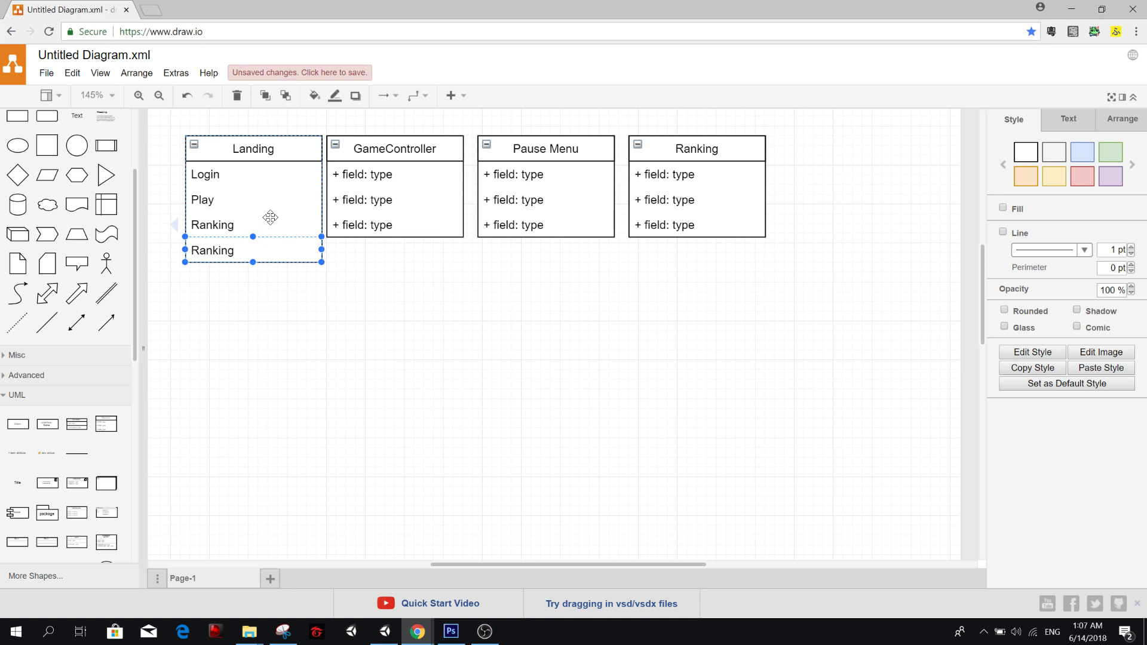
key("F2")
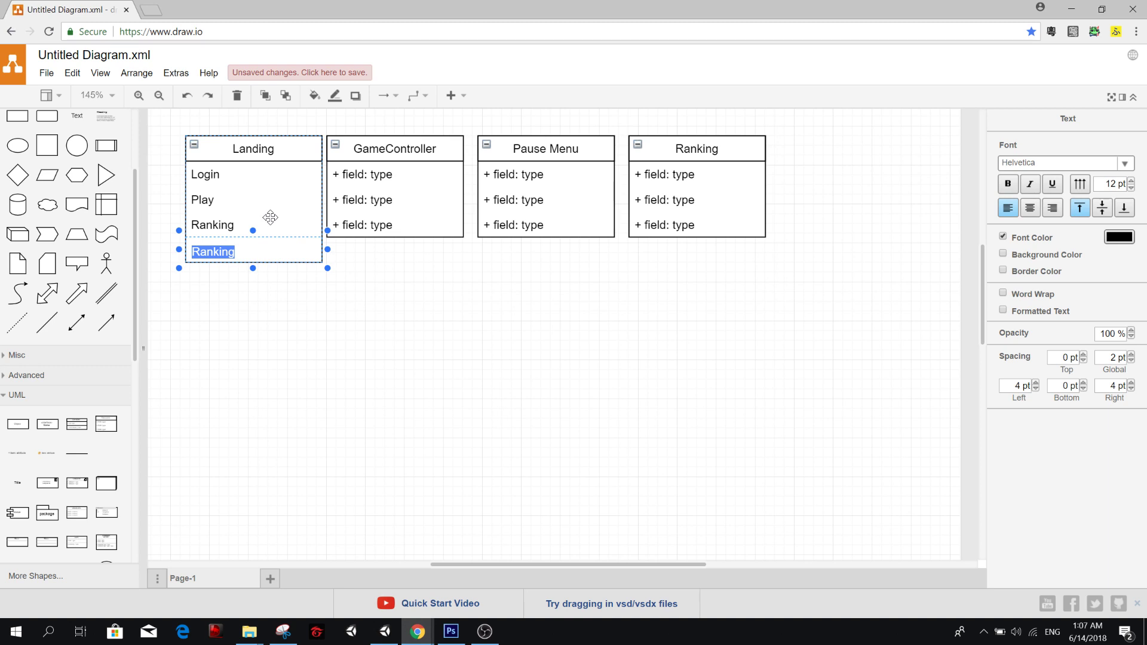
key("BackSpace")
key("Escape")
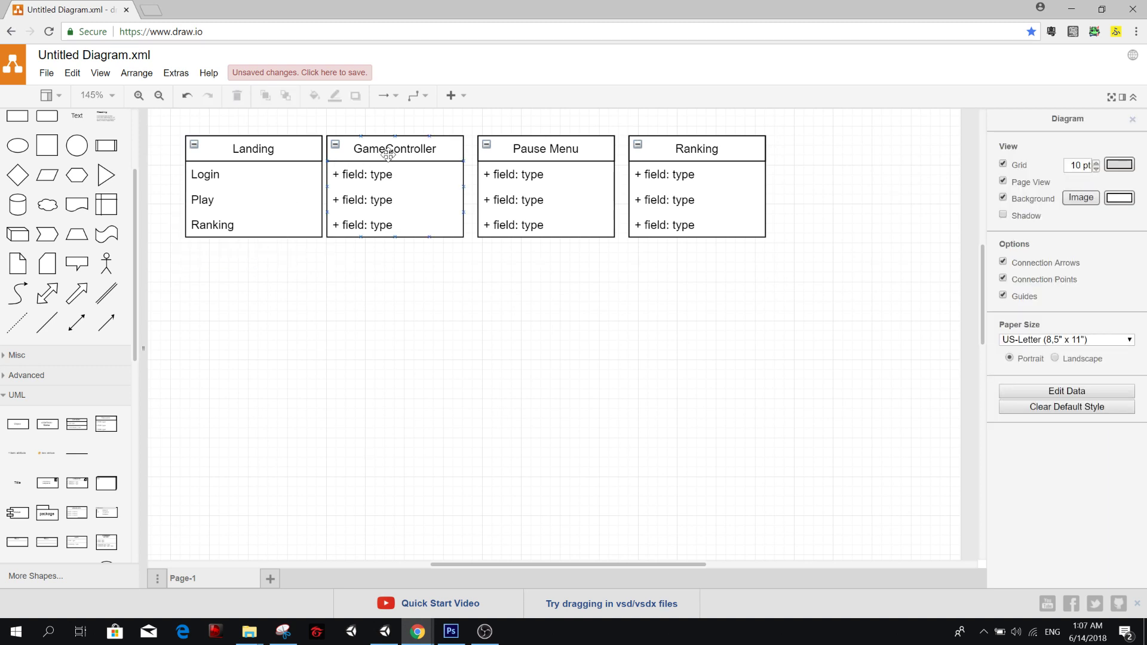
Move the GameController class box below and slightly right of Landing, and connect Landing's Play field to its top edge with an arrow.
left_click_drag(393, 151, 373, 335)
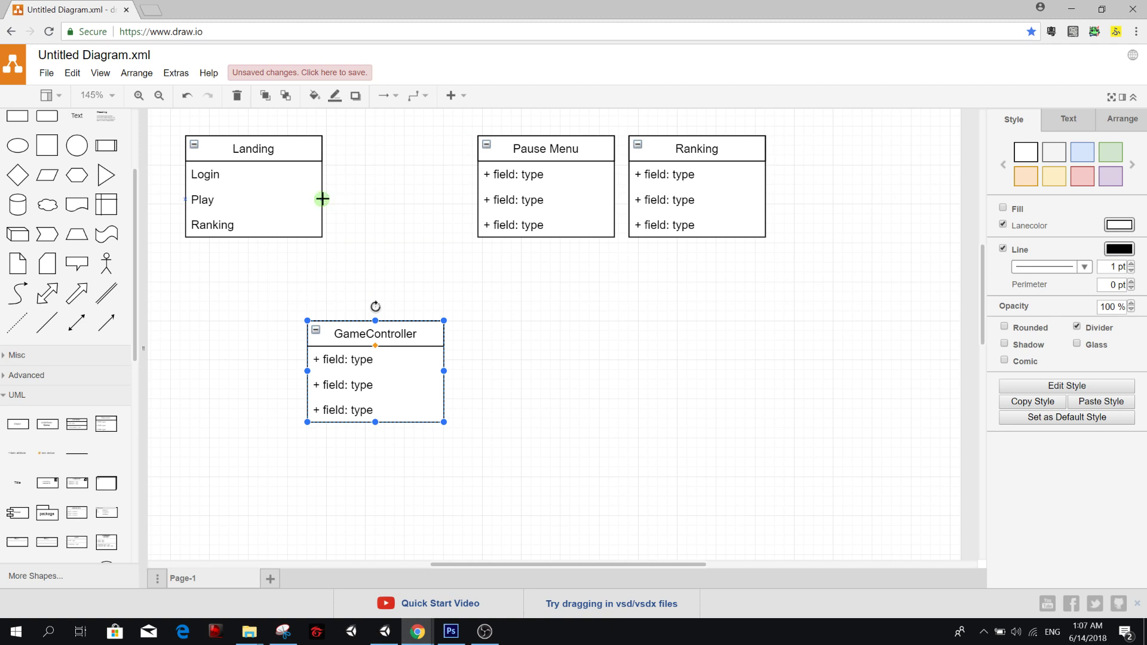
left_click_drag(321, 199, 375, 321)
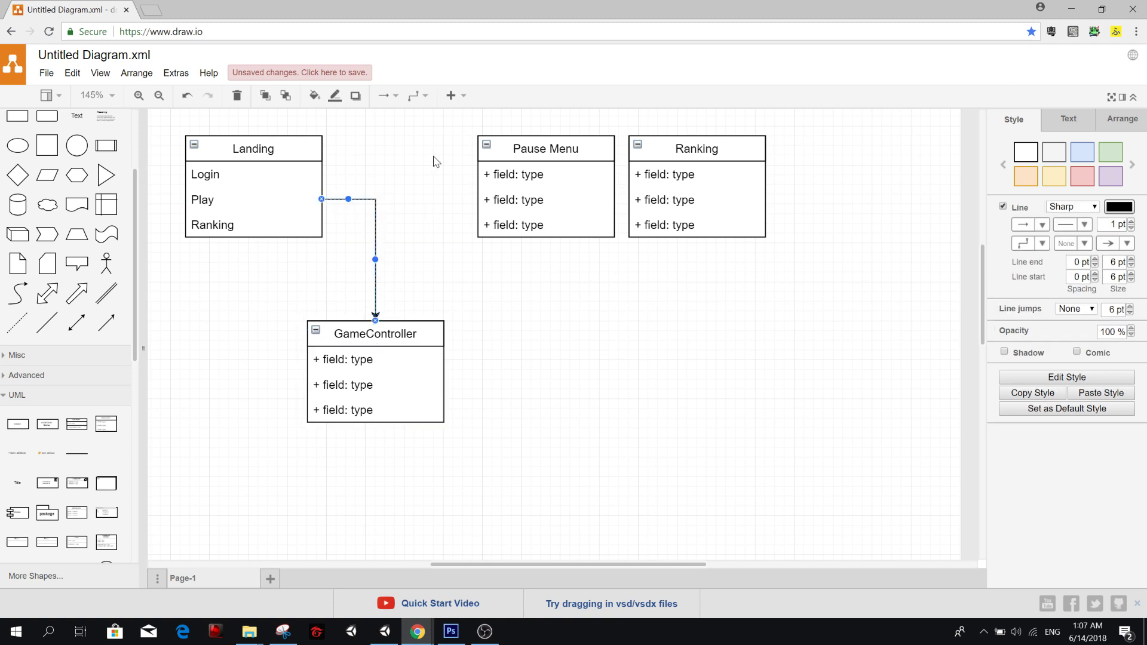
scroll(417, 200, "up", 3)
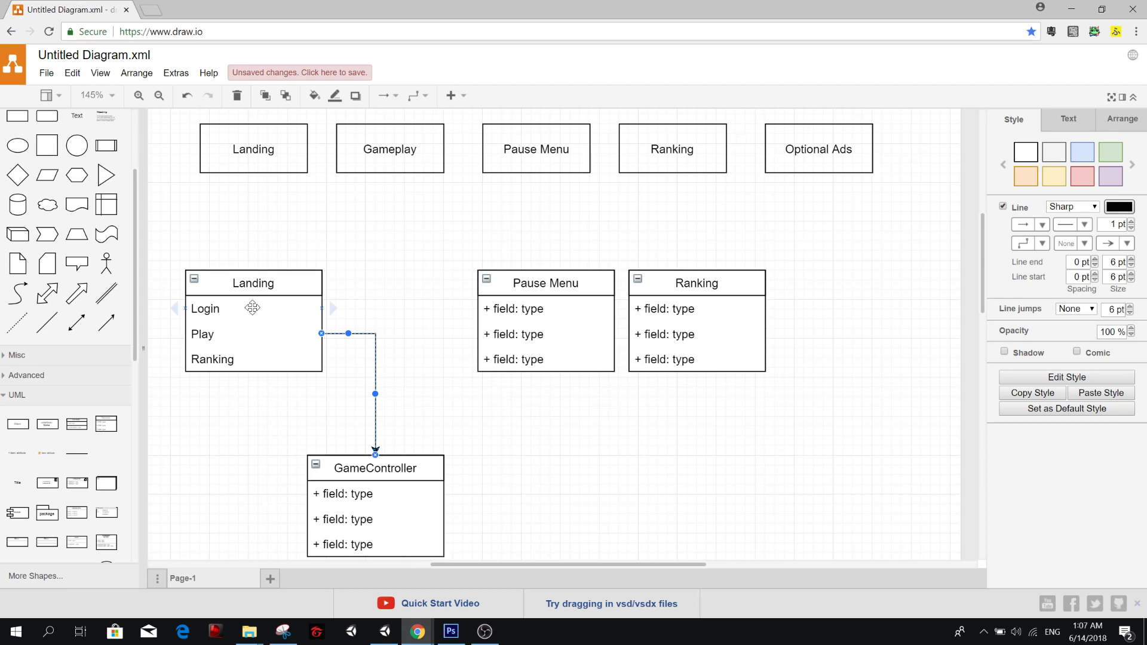
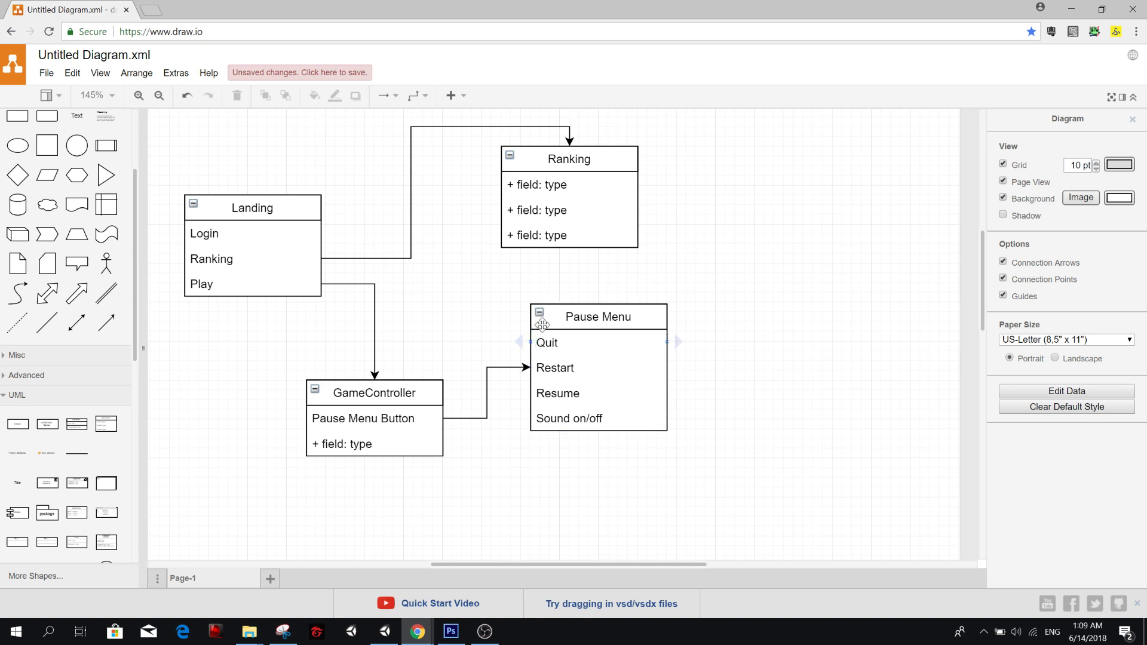
Connect the Pause Menu box's Quit field back to the Landing class box with an arrow.
left_click_drag(532, 343, 320, 211)
key("ctrl+z")
left_click_drag(529, 342, 322, 218)
left_click(714, 293)
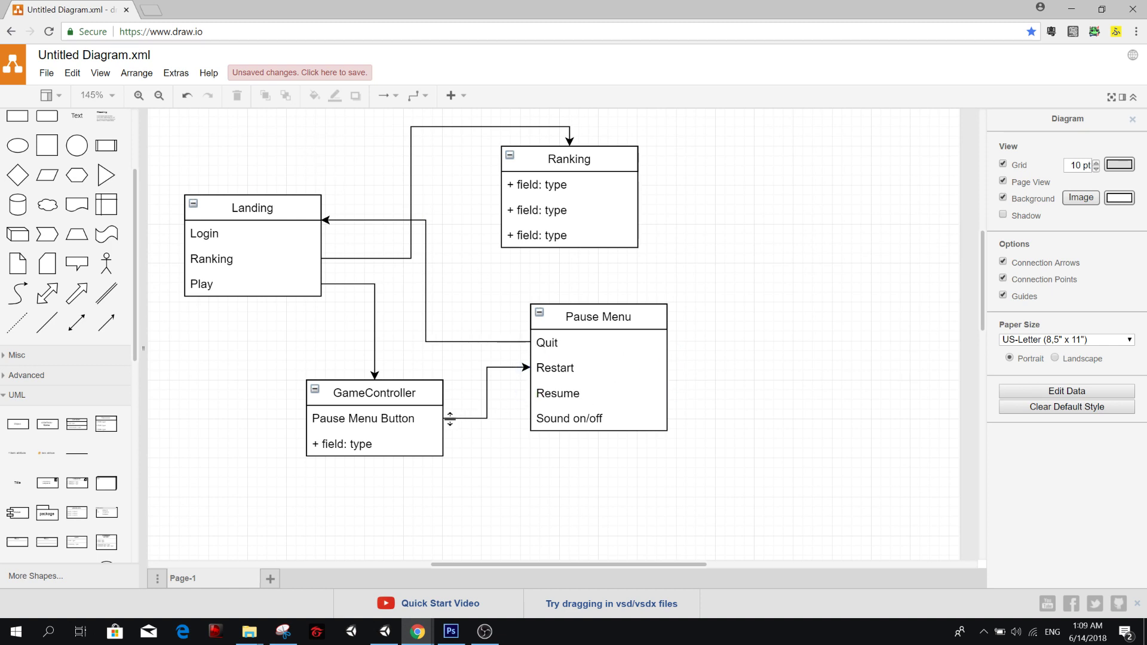
Connect the Pause Menu box's Restart and Resume fields back to GameController's Pause Menu Button field with arrows.
left_click_drag(537, 367, 443, 418)
left_click_drag(517, 397, 441, 409)
left_click(524, 472)
Rename GameController's second field as PlayAd (optional) and review the whole diagram.
left_click(328, 442)
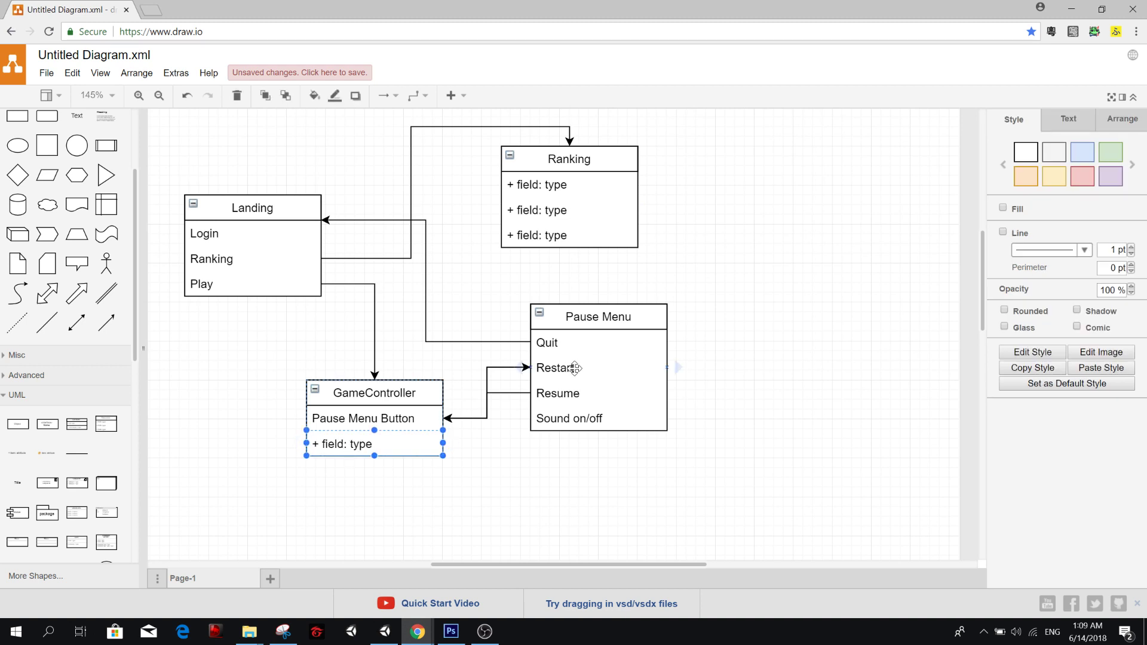
type("PlayAd (optional)")
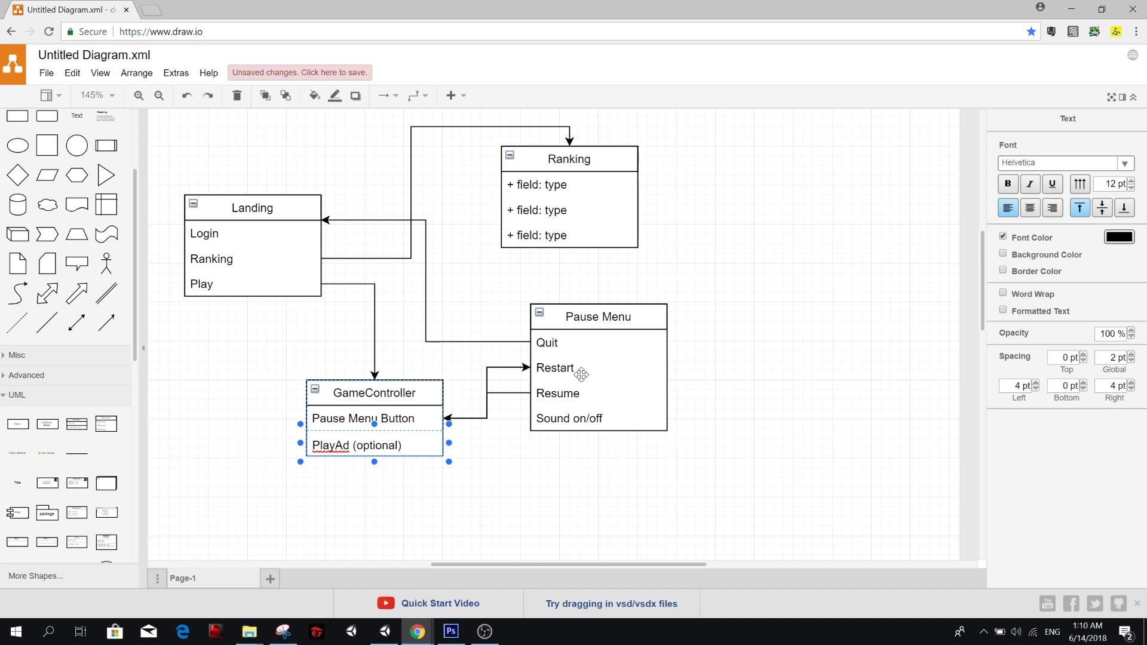
left_click(786, 249)
scroll(780, 289, "up", 1)
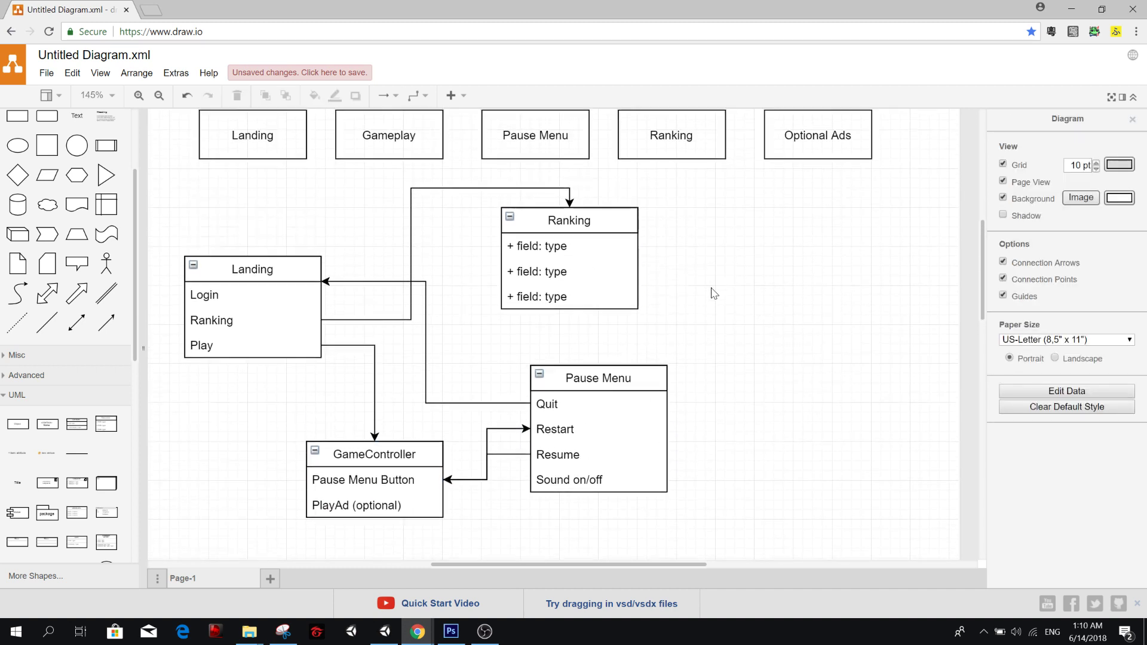
scroll(418, 304, "down", 1)
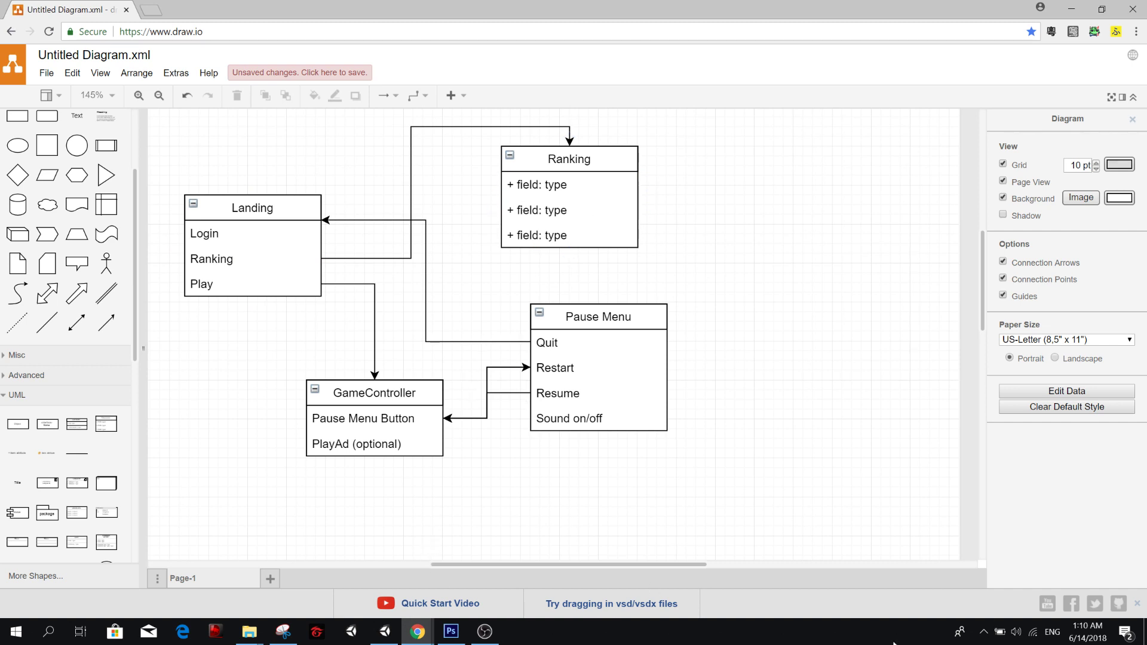
Switch to Unity and add a UI Image as a child of Canvas.
left_click(398, 634)
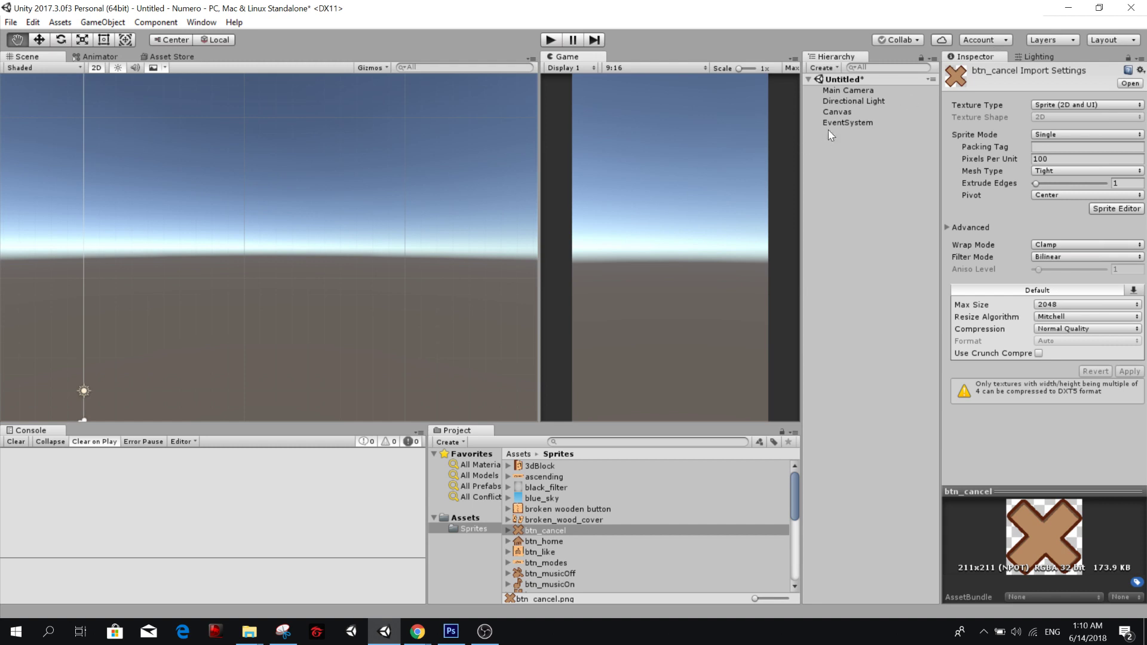
left_click(834, 111)
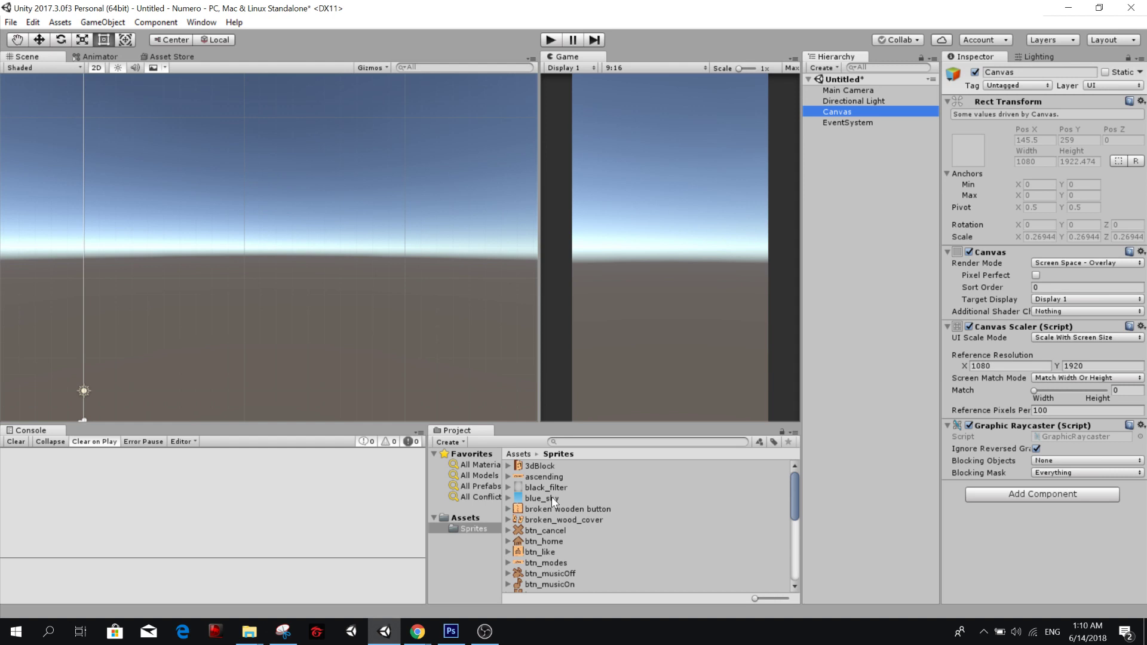
right_click(851, 114)
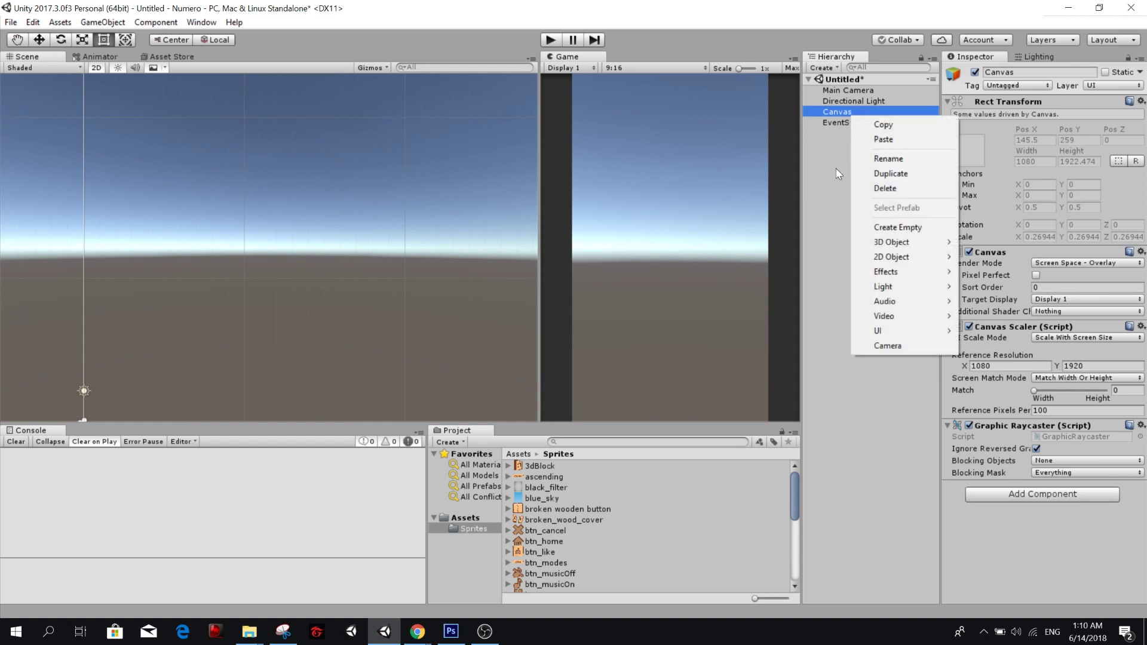
left_click(841, 164)
left_click(865, 103)
left_click(855, 112)
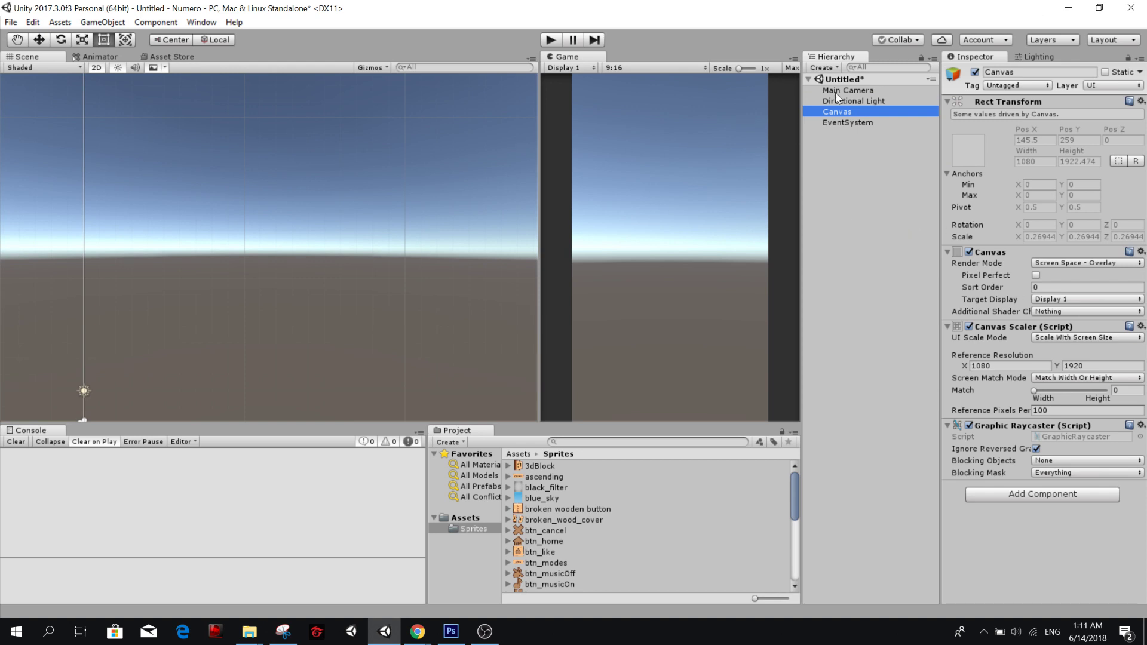
right_click(844, 111)
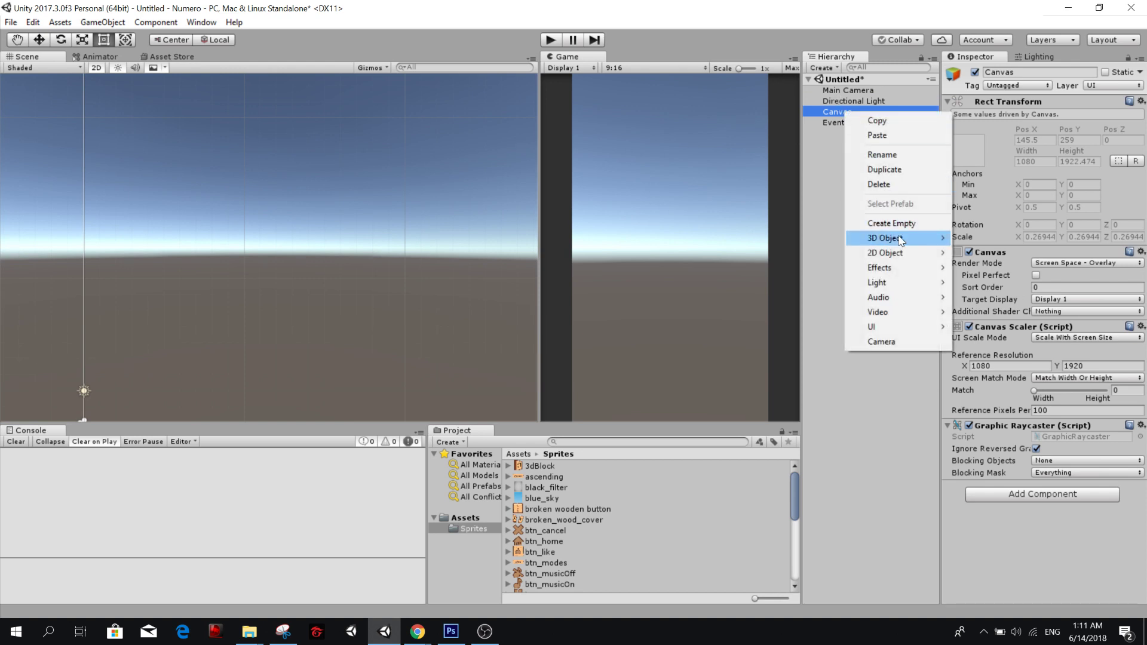
mouse_move(902, 327)
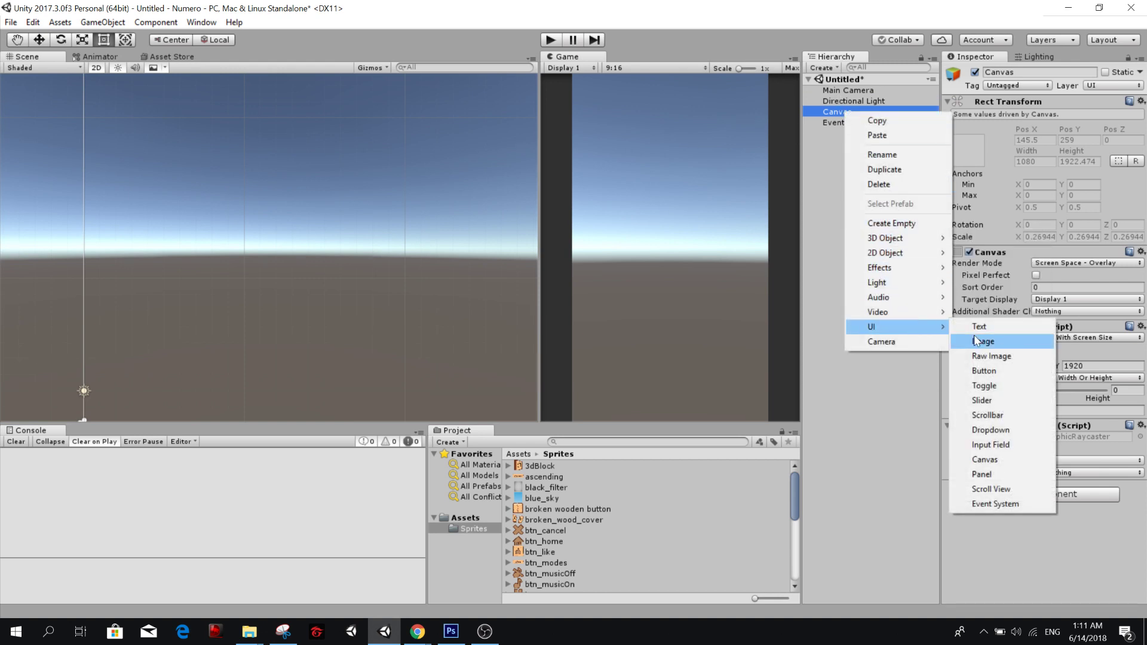
left_click(983, 335)
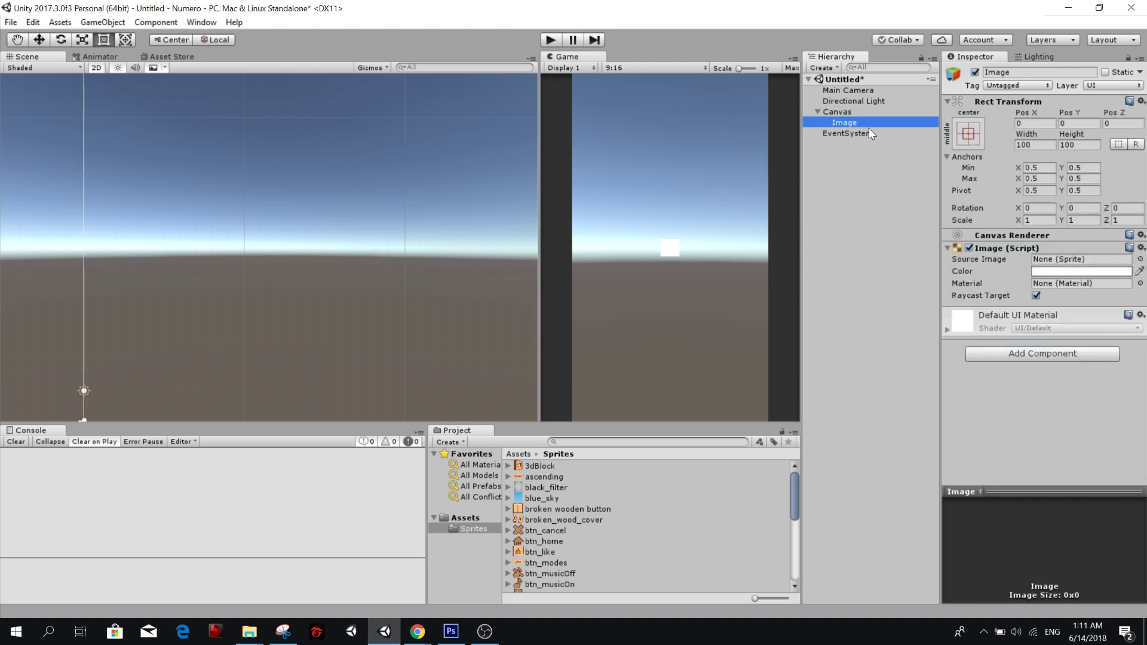
Stretch the new Image over the whole canvas with the full-stretch anchor preset, including its position.
right_click(858, 112)
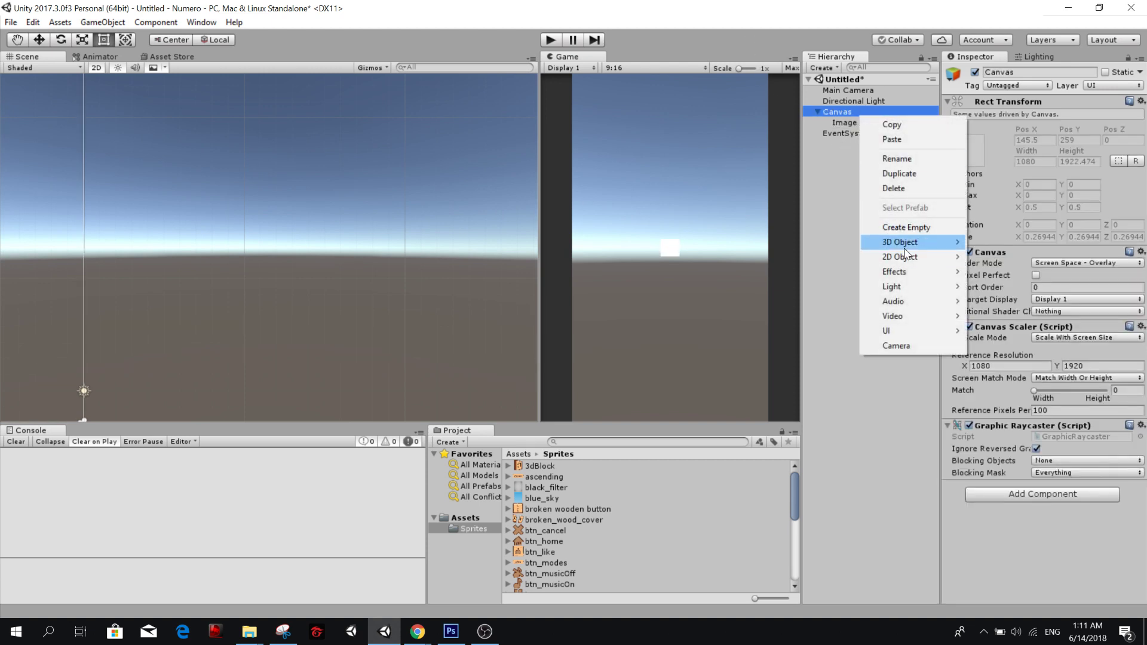
left_click(848, 122)
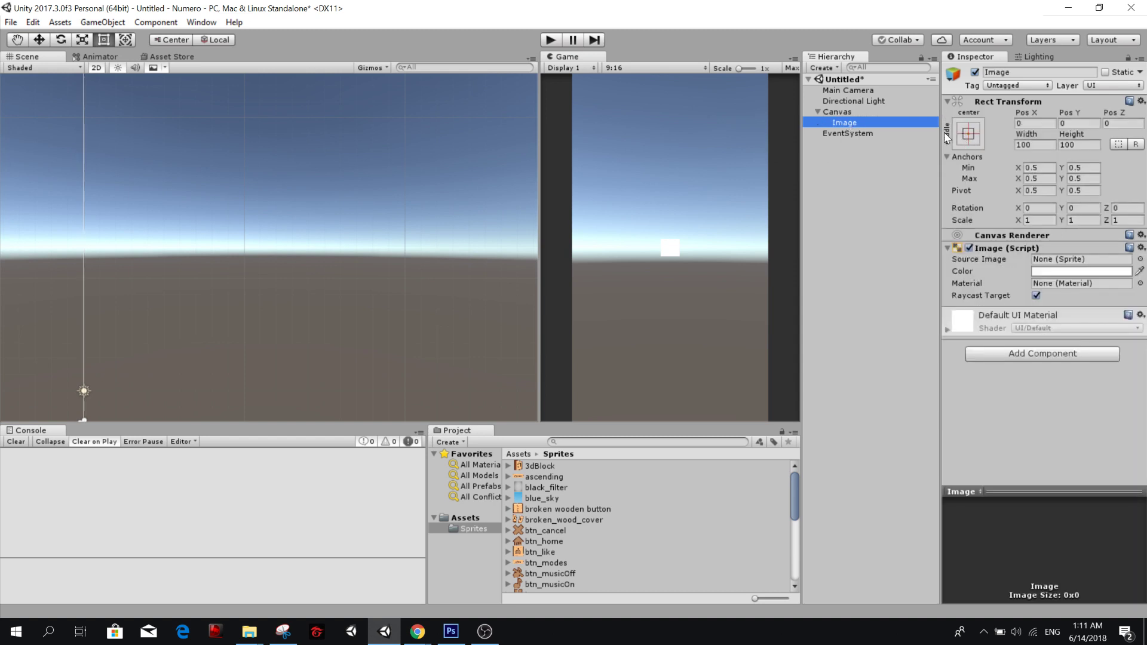
left_click(967, 133)
left_click(1111, 336)
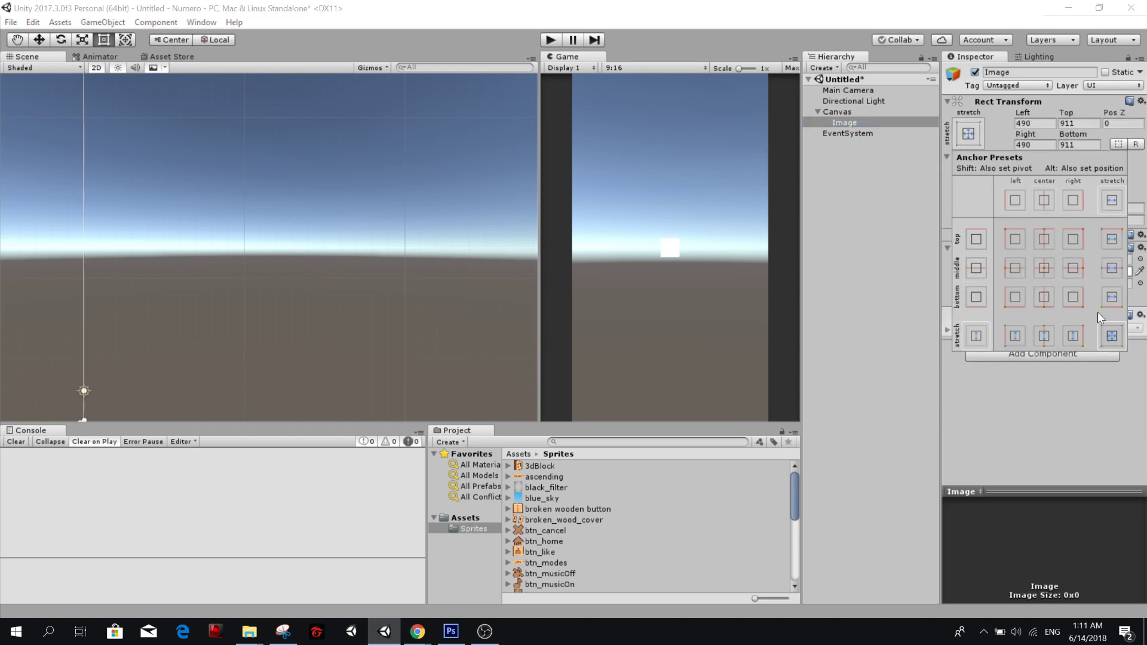
left_click(1112, 338, "alt")
left_click(861, 165)
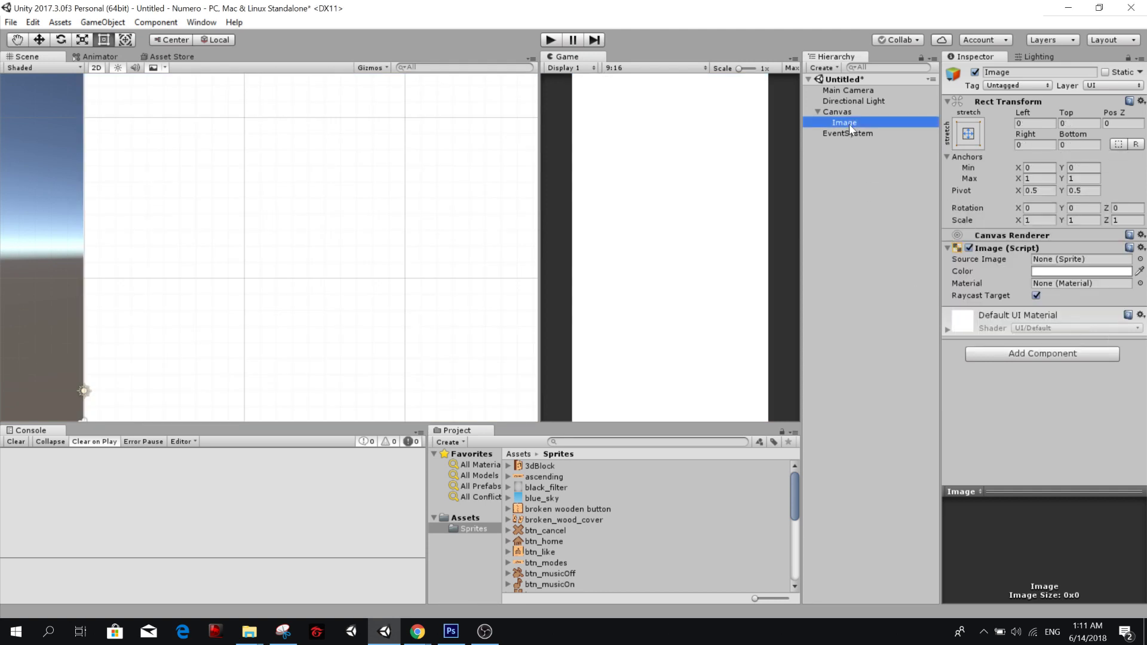
key("alt+Tab")
key("alt+Tab")
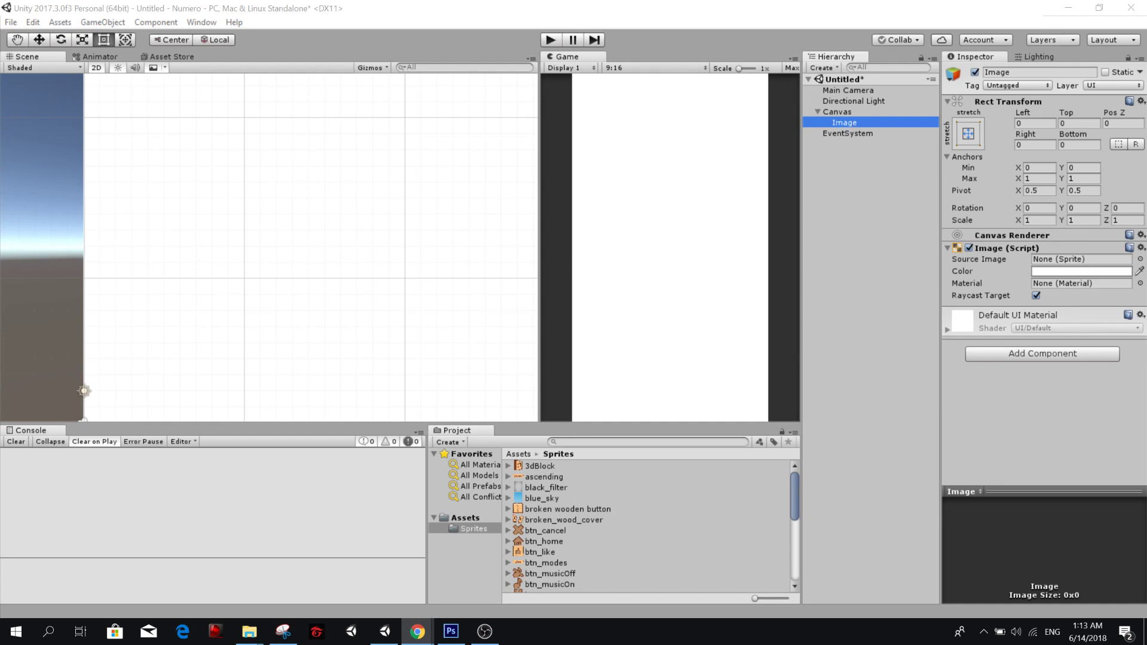
Rename the Image object under Canvas as Background.
left_click(847, 124)
type("B")
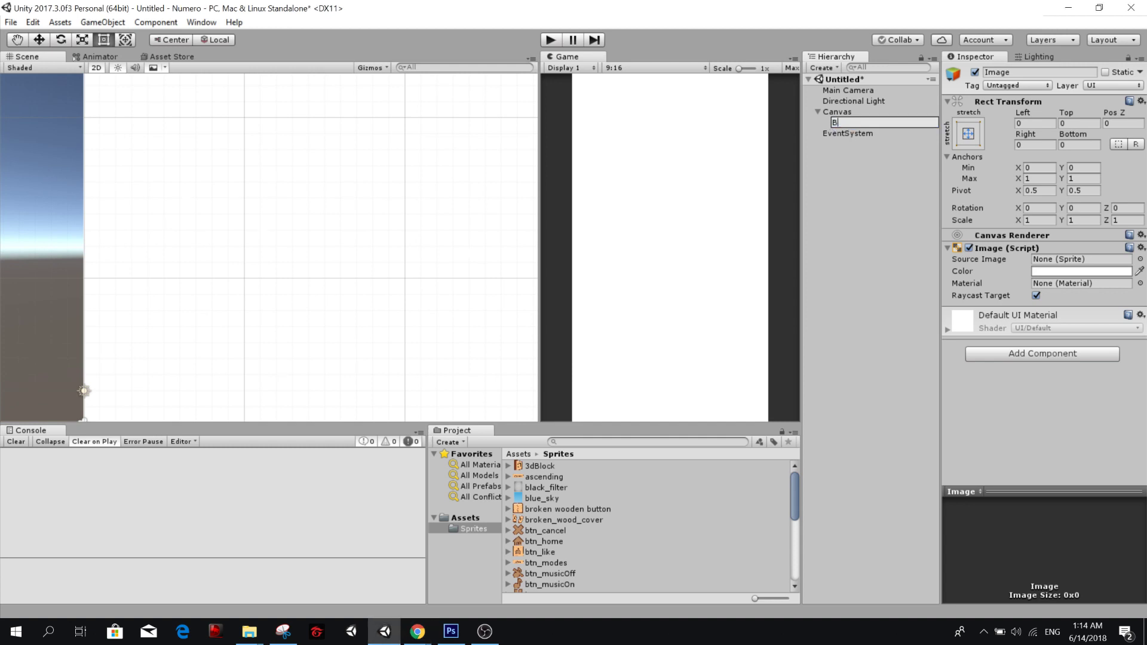
type("ackrriound")
key("Return")
Assign the blue_sky sprite as Background's source image.
left_click(1140, 259)
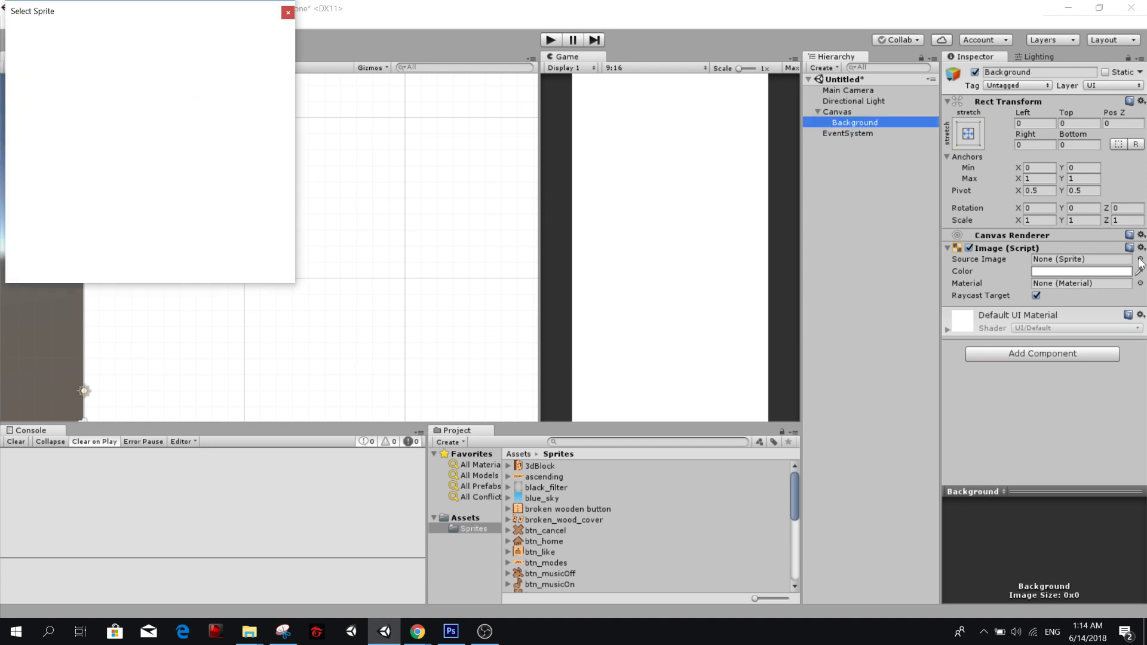
left_click(748, 257)
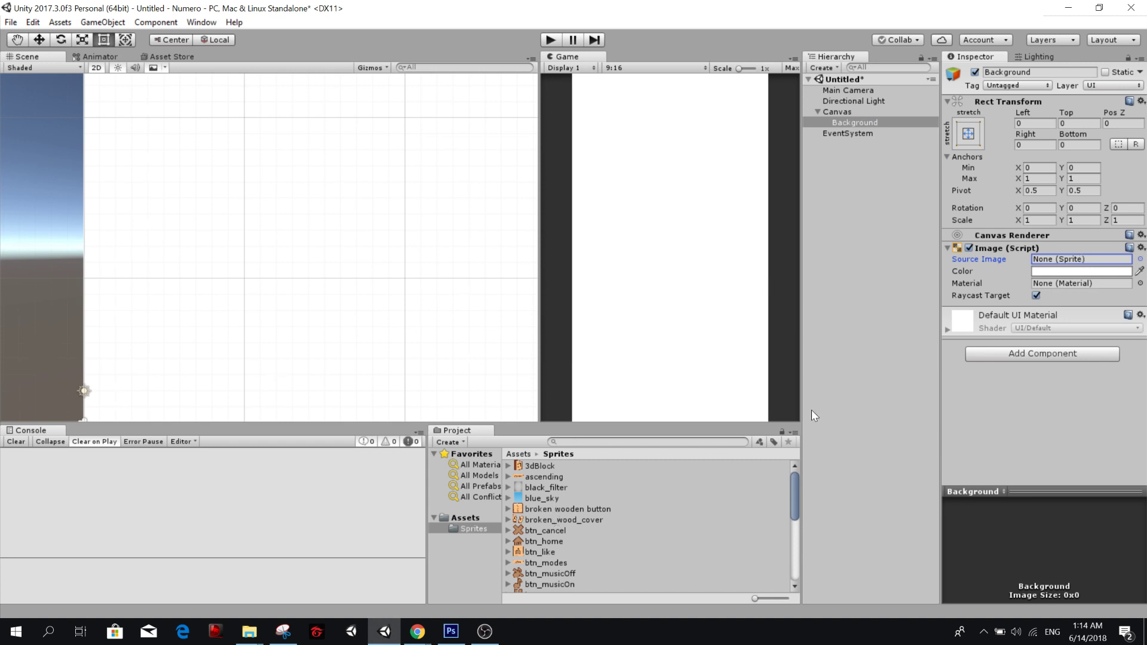
left_click_drag(527, 503, 1052, 263)
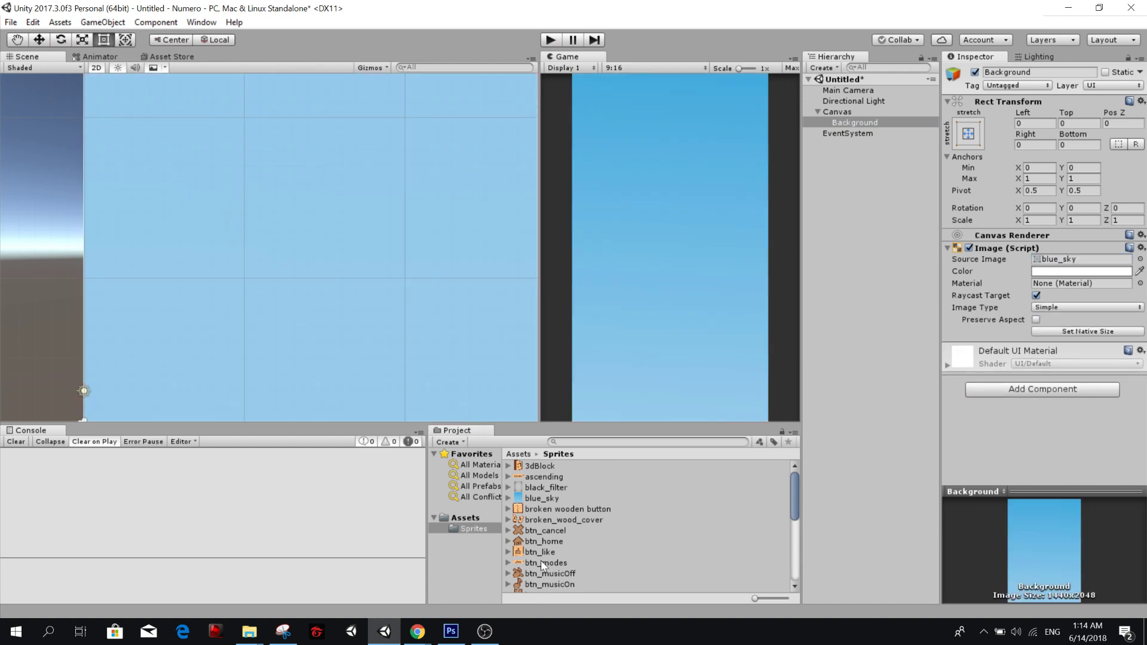
Duplicate Background and assign the black_filter sprite as the copy's source image.
right_click(862, 123)
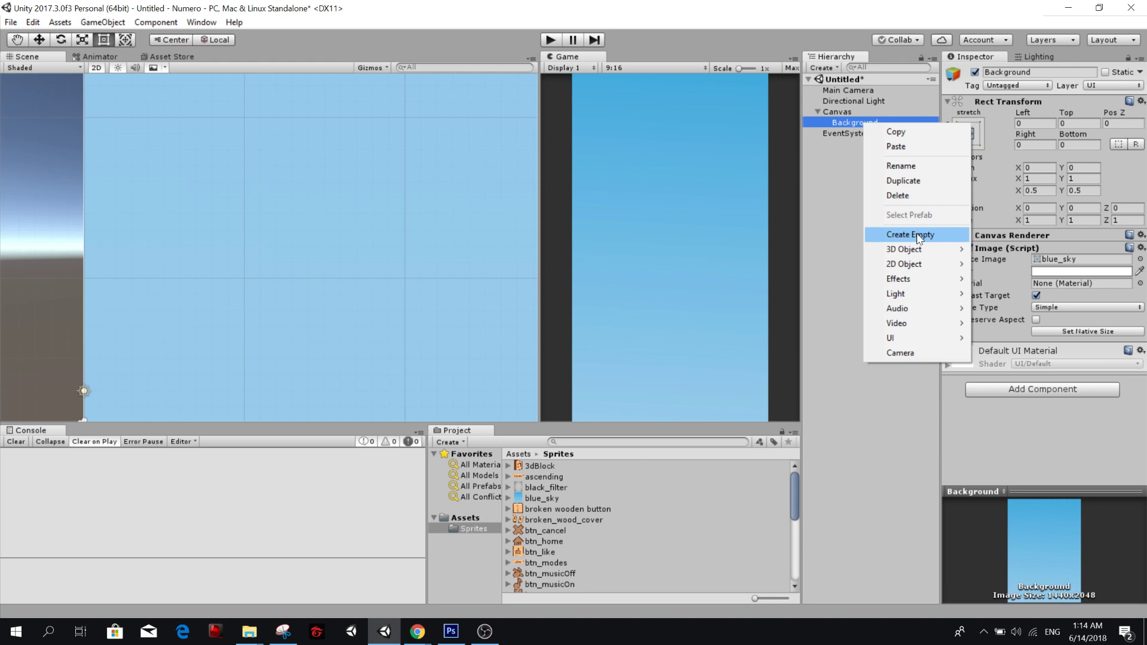
left_click(903, 181)
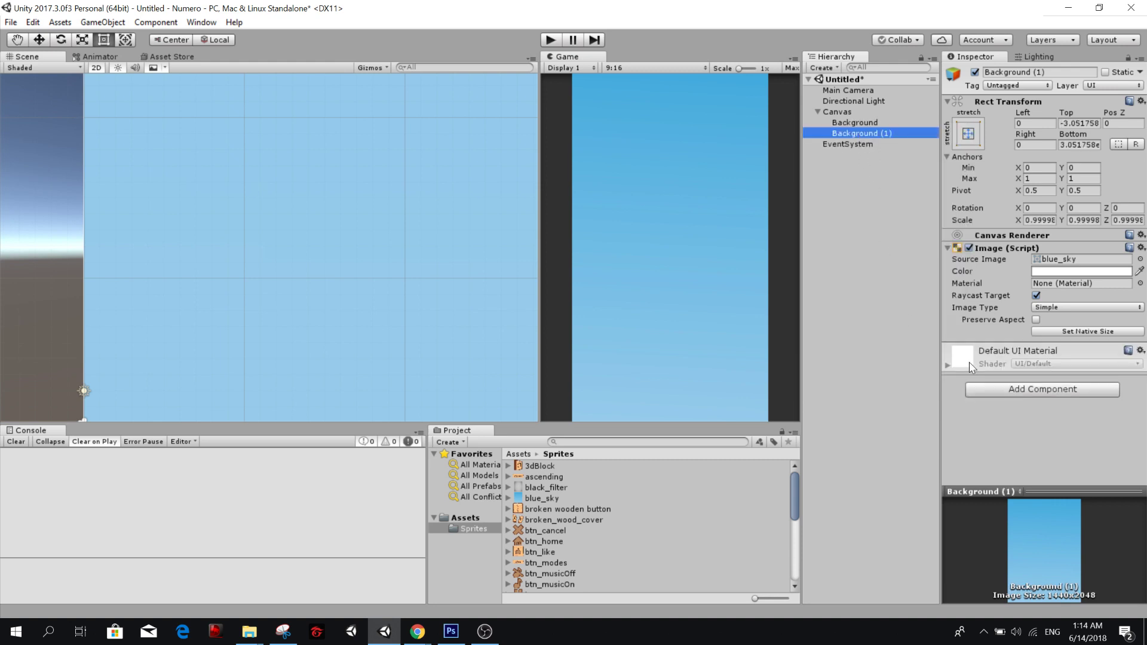
left_click_drag(542, 498, 1056, 260)
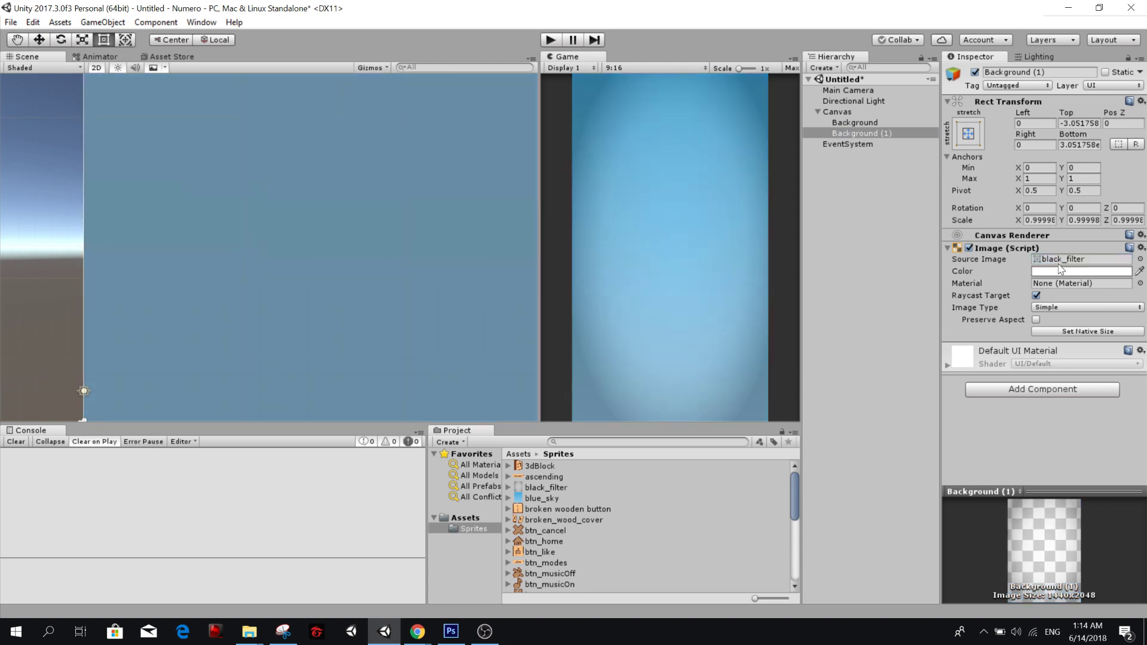
Lower the alpha of the black_filter image's colour to a little over half.
left_click(1058, 270)
left_click(1040, 315)
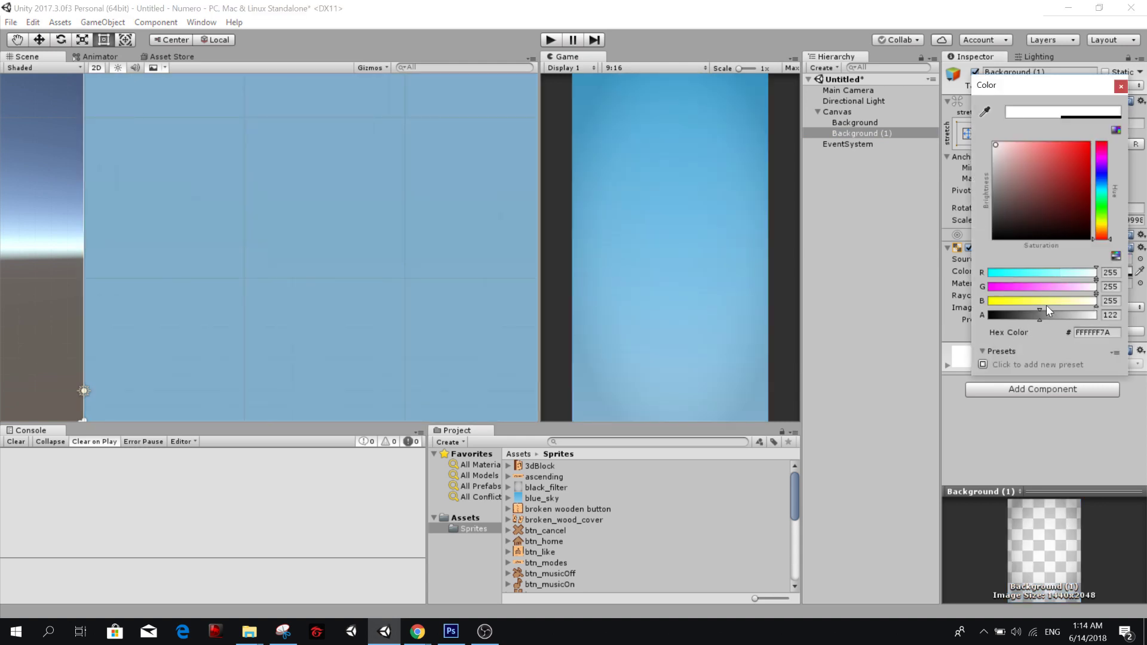
left_click_drag(1050, 315, 1049, 317)
left_click(1121, 86)
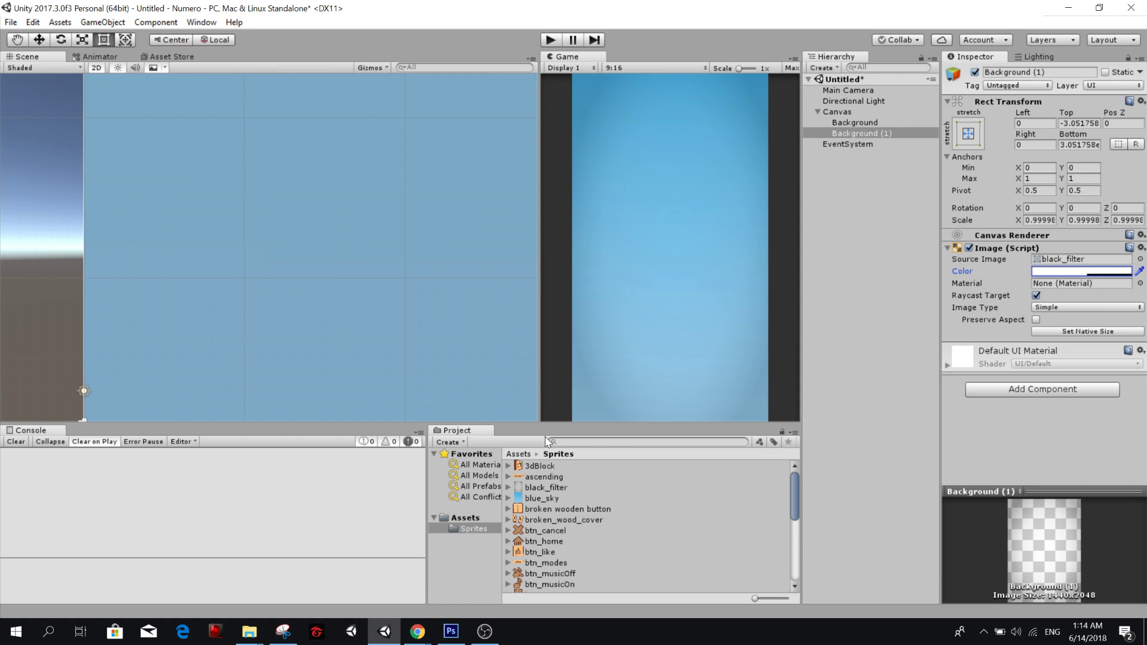
Rename the duplicated background object as Vignette.
left_click(880, 131)
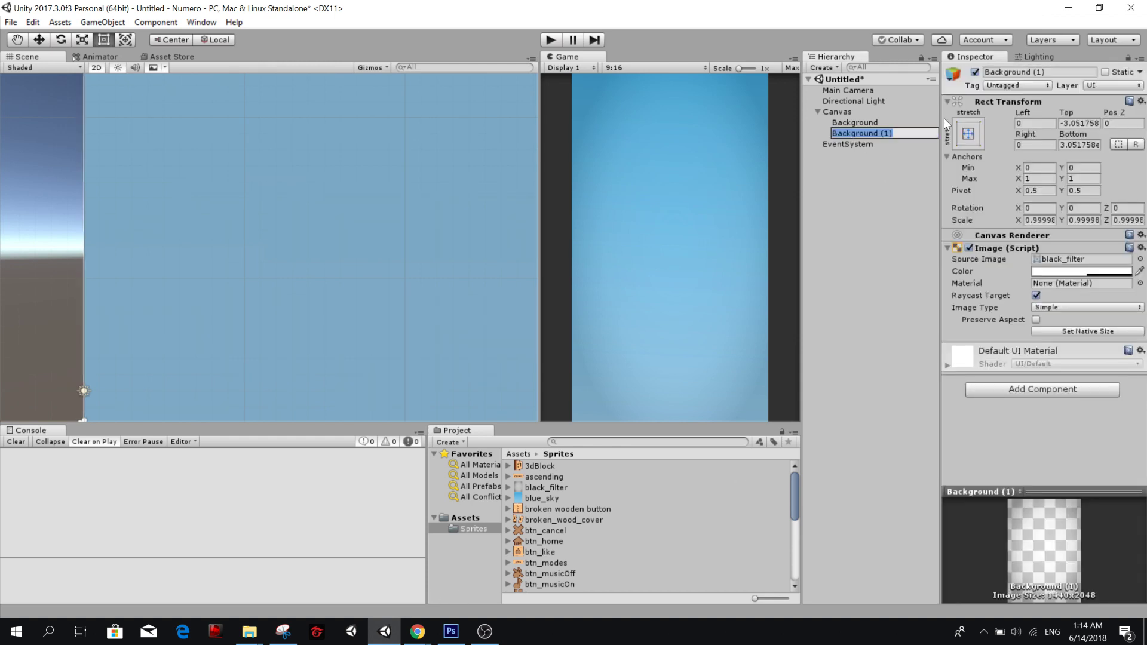
type("Vignette")
left_click(878, 190)
left_click(856, 132)
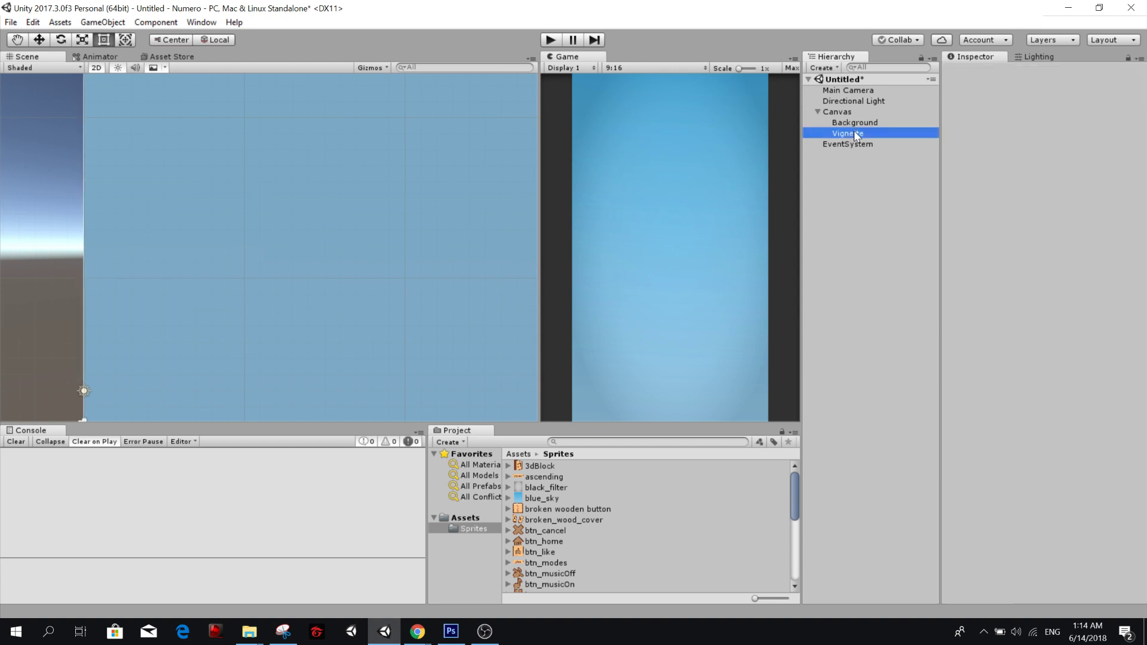
left_click(869, 124)
left_click(866, 144)
left_click(862, 179)
left_click(868, 124)
left_click(877, 133)
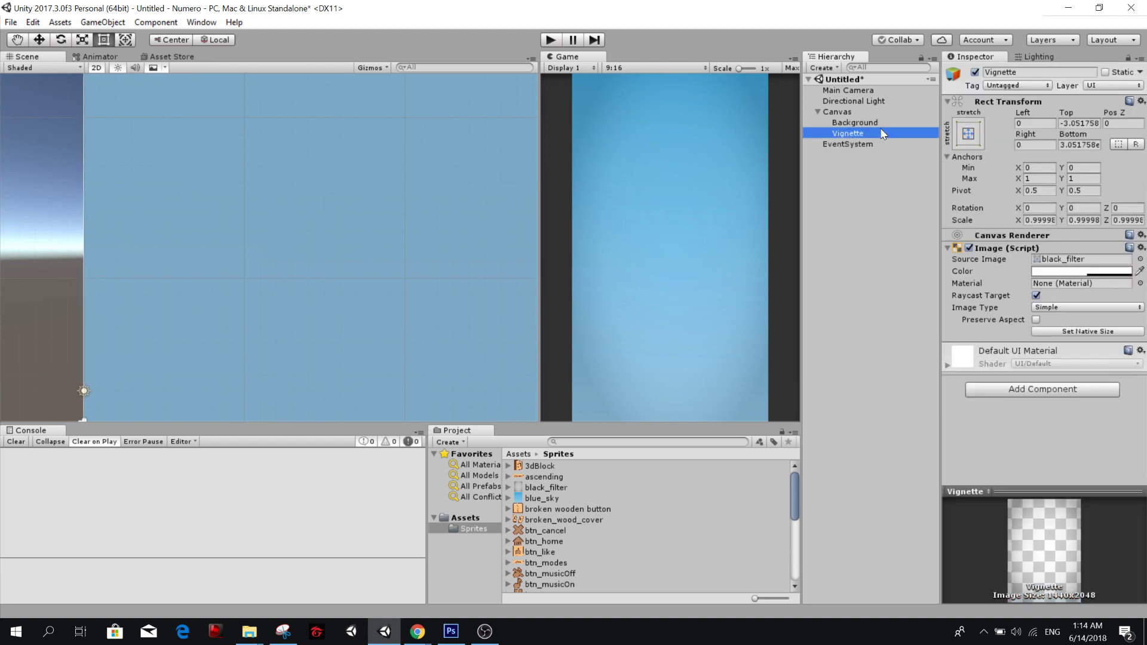
left_click(885, 113)
Add a UI Image as a child of Background and name it Title.
left_click(887, 125)
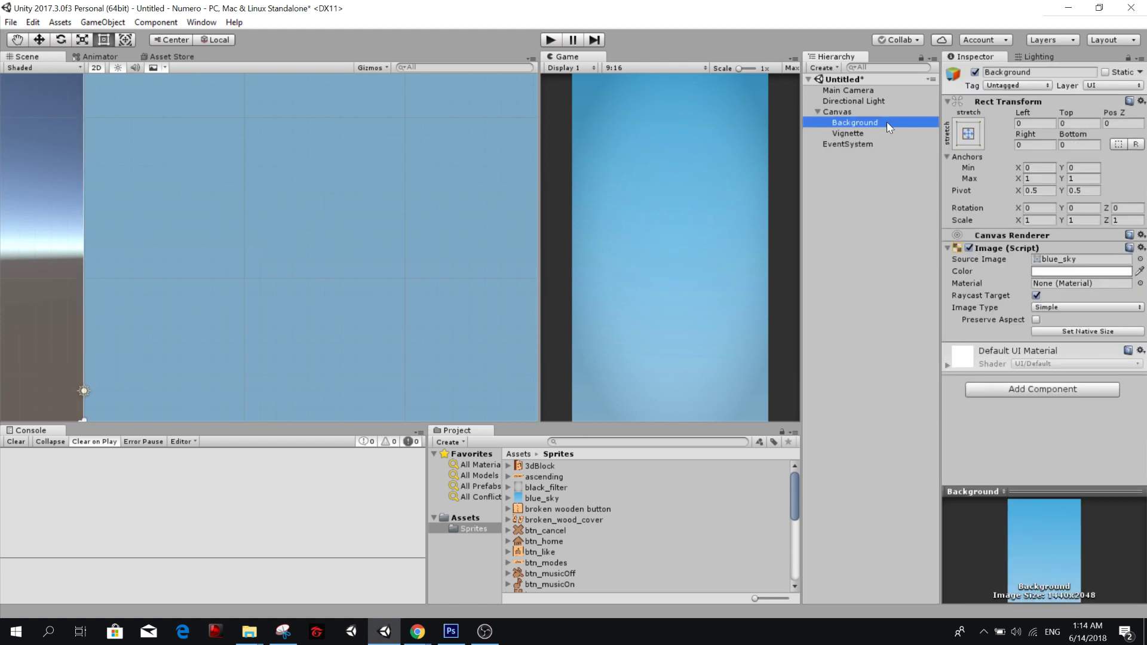
right_click(888, 126)
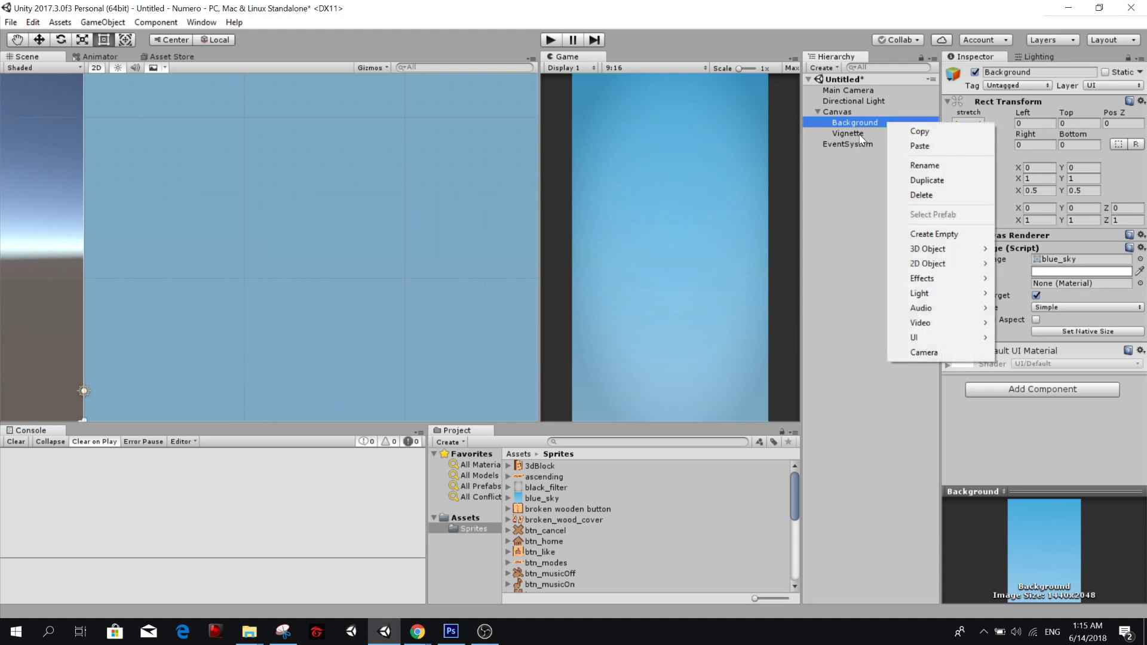
mouse_move(945, 346)
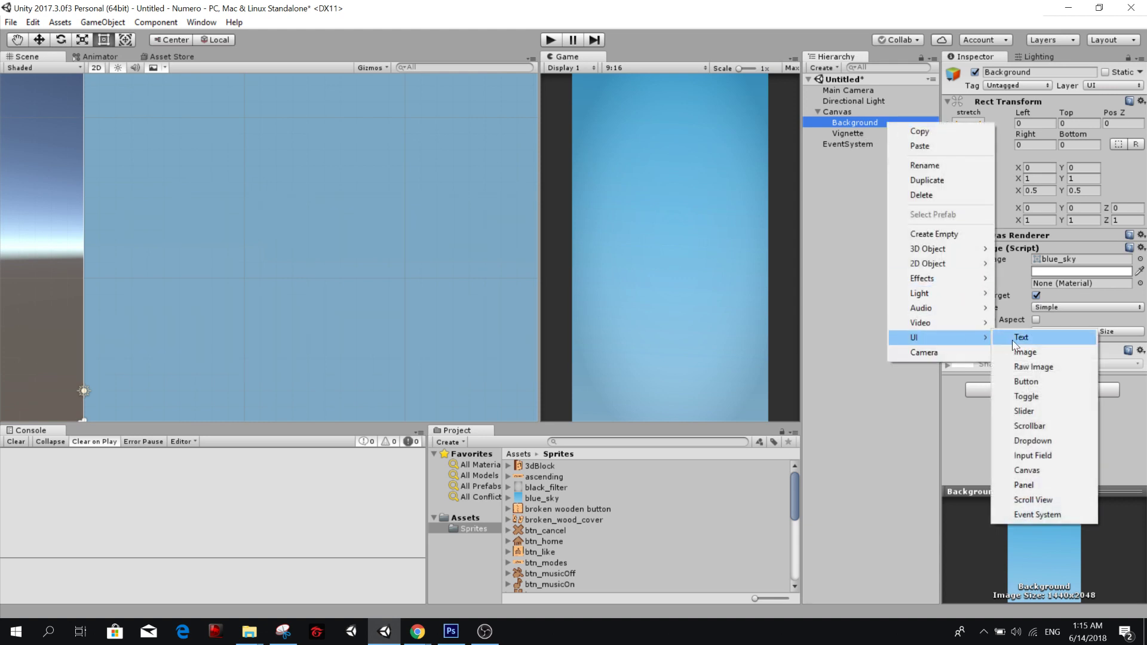
left_click(1026, 351)
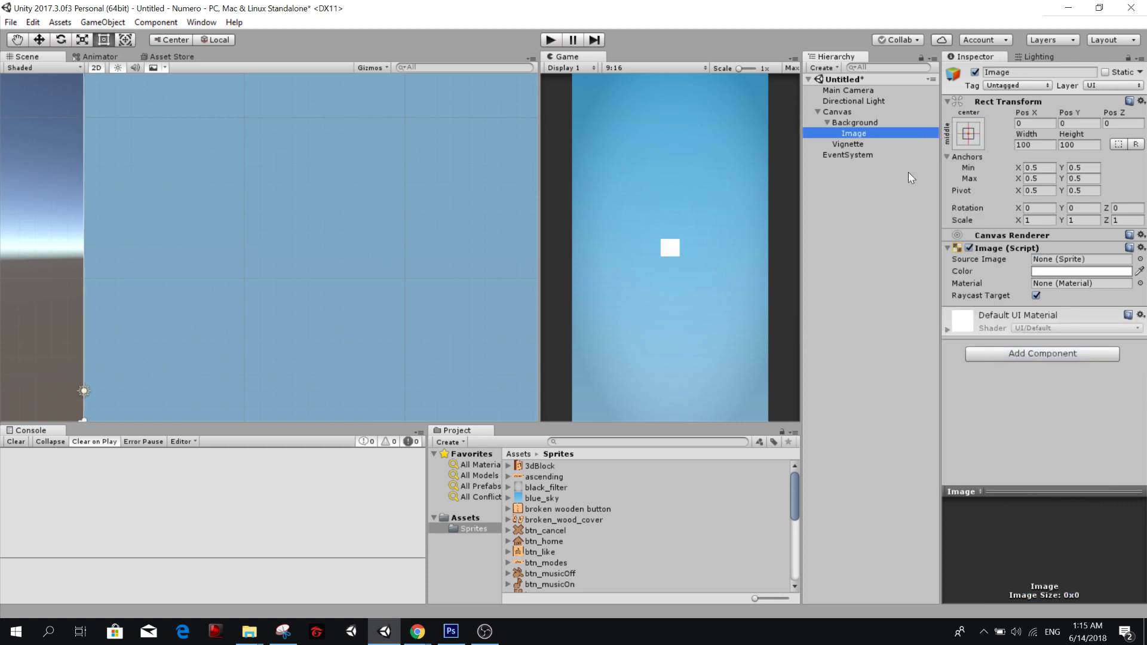
type("Title")
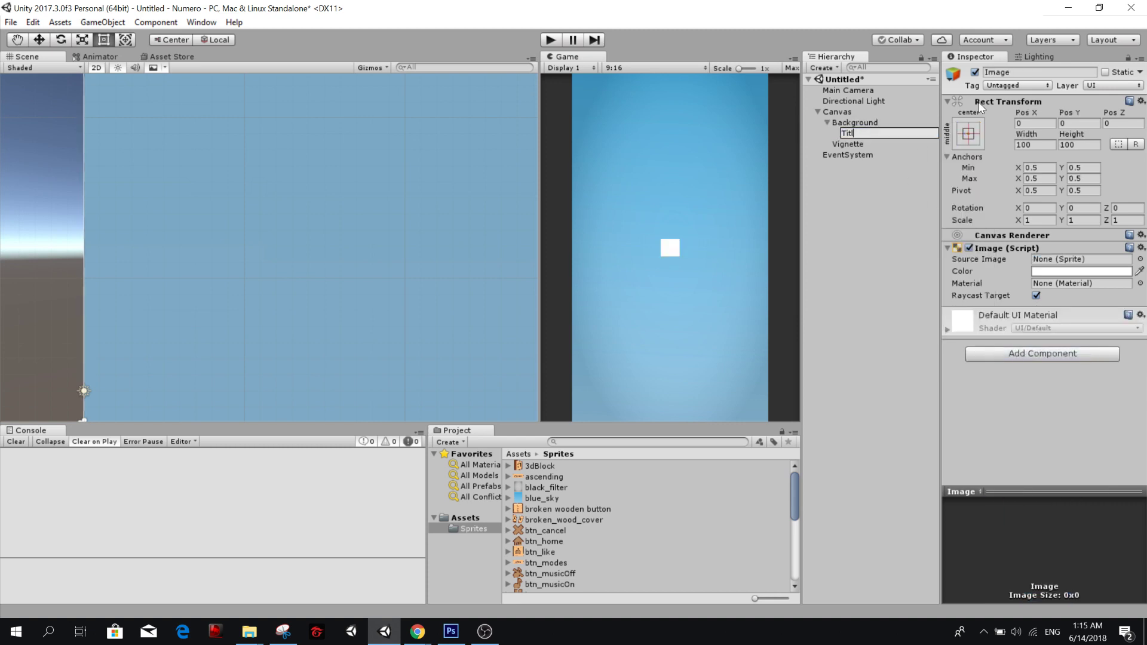
key("Return")
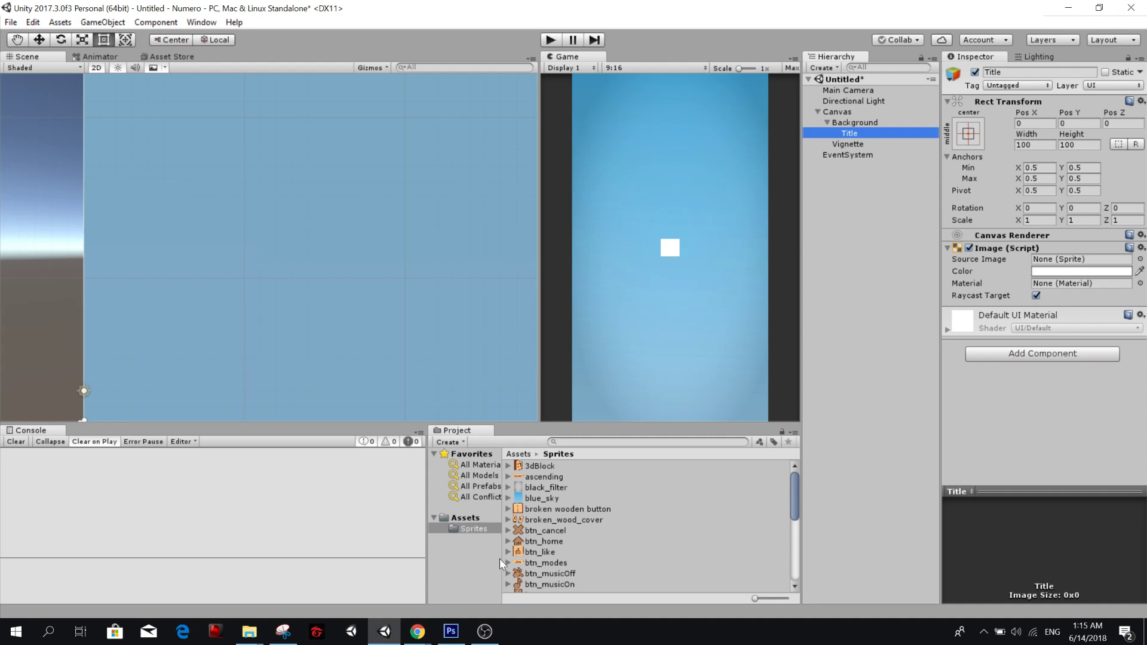
Assign the Numero Title sprite as the Title image's source and set it to its native size.
scroll(535, 548, "down", 4)
scroll(536, 504, "up", 4)
scroll(550, 521, "down", 8)
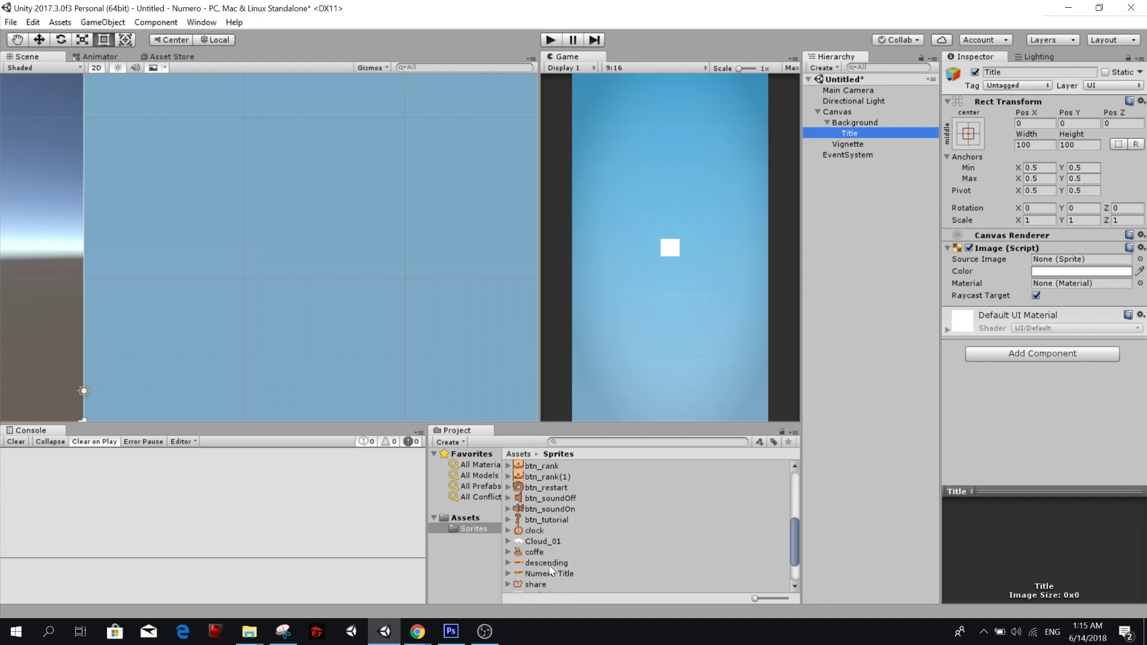
left_click_drag(551, 523, 1058, 263)
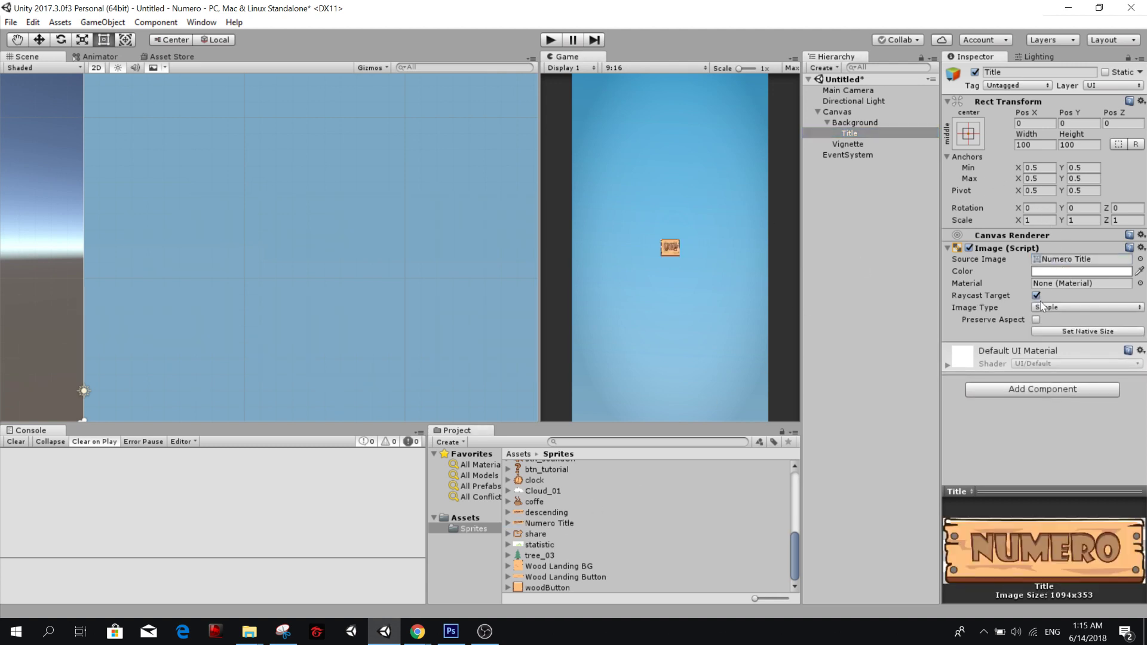
left_click(1073, 331)
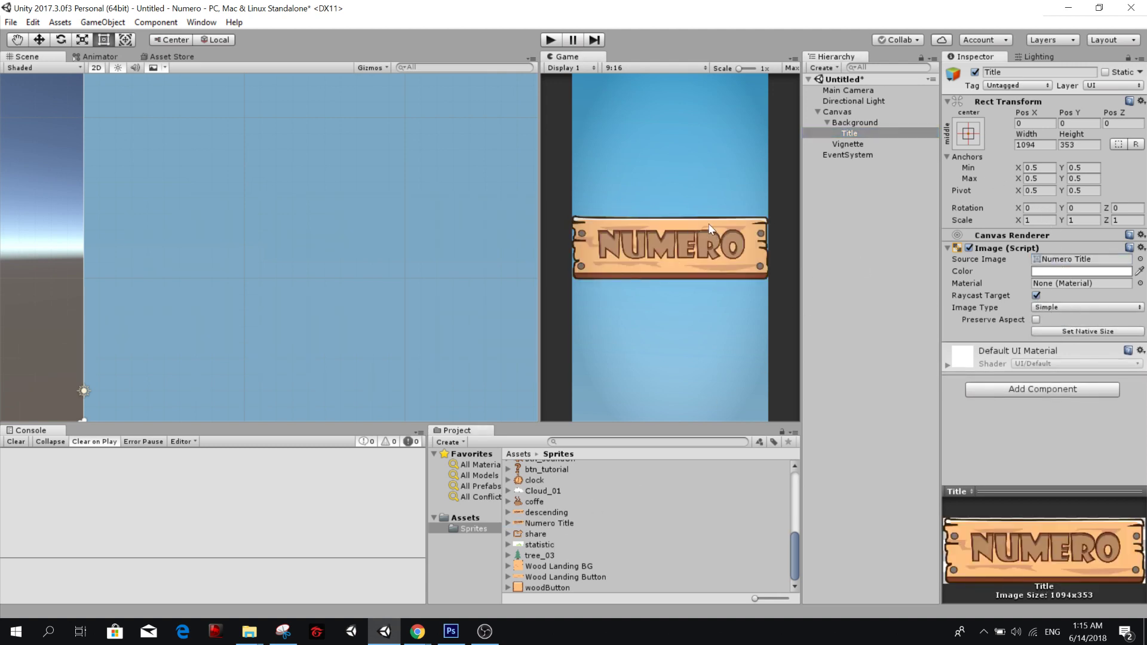
Anchor the Title image to the top centre of its parent and move it to that position.
left_click(968, 134)
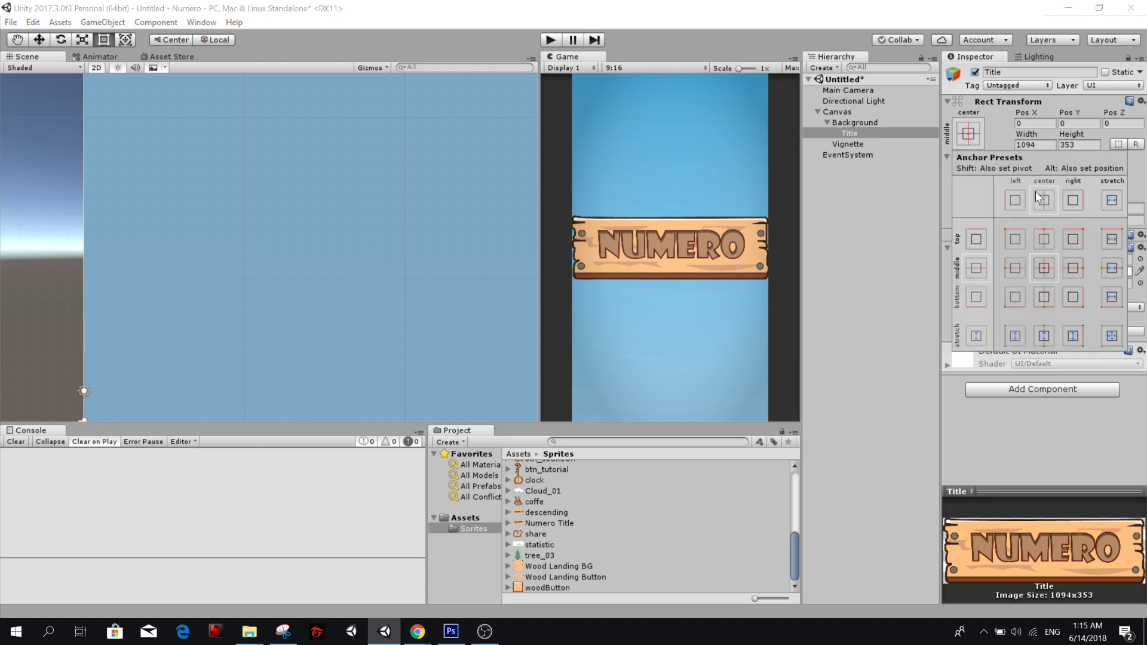
key("shift+alt")
left_click(1044, 240, "alt")
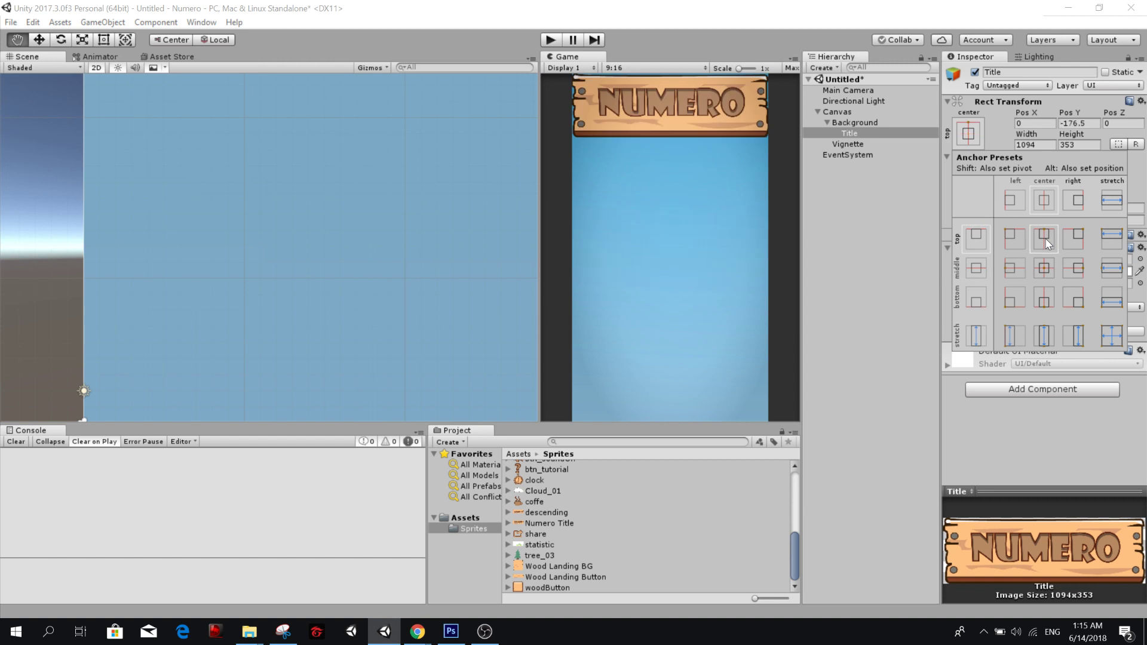
left_click(1029, 428)
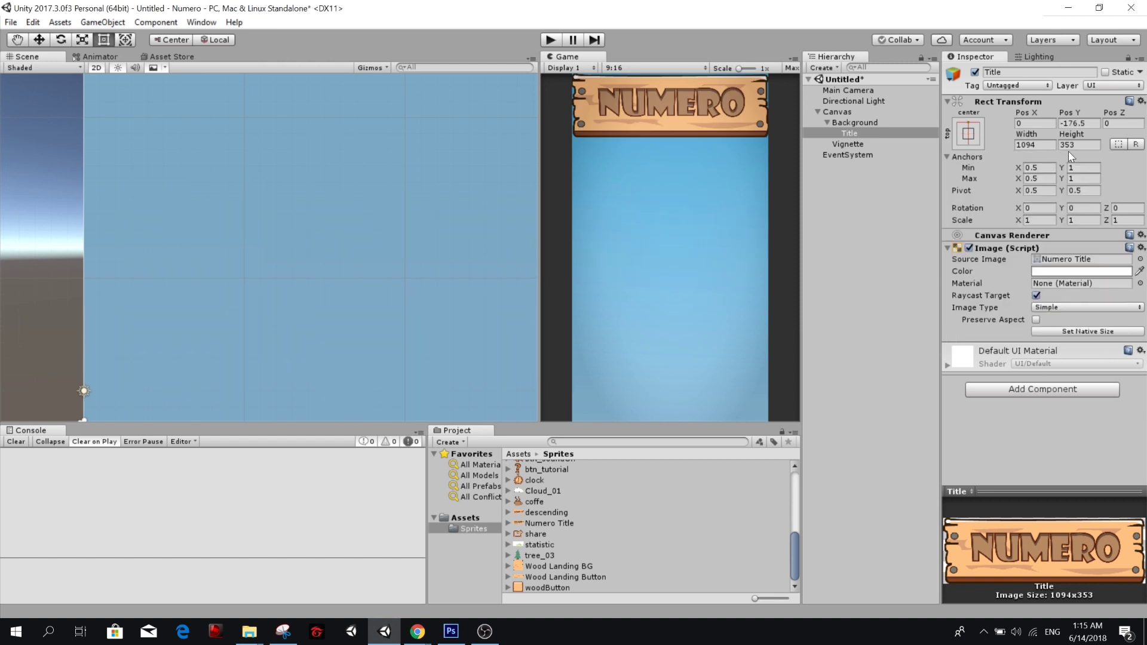
Set the Title's pivot Y to 1 and its Pos Y to -50.
left_click(1075, 190)
type("1")
left_click(1081, 123)
type("-5")
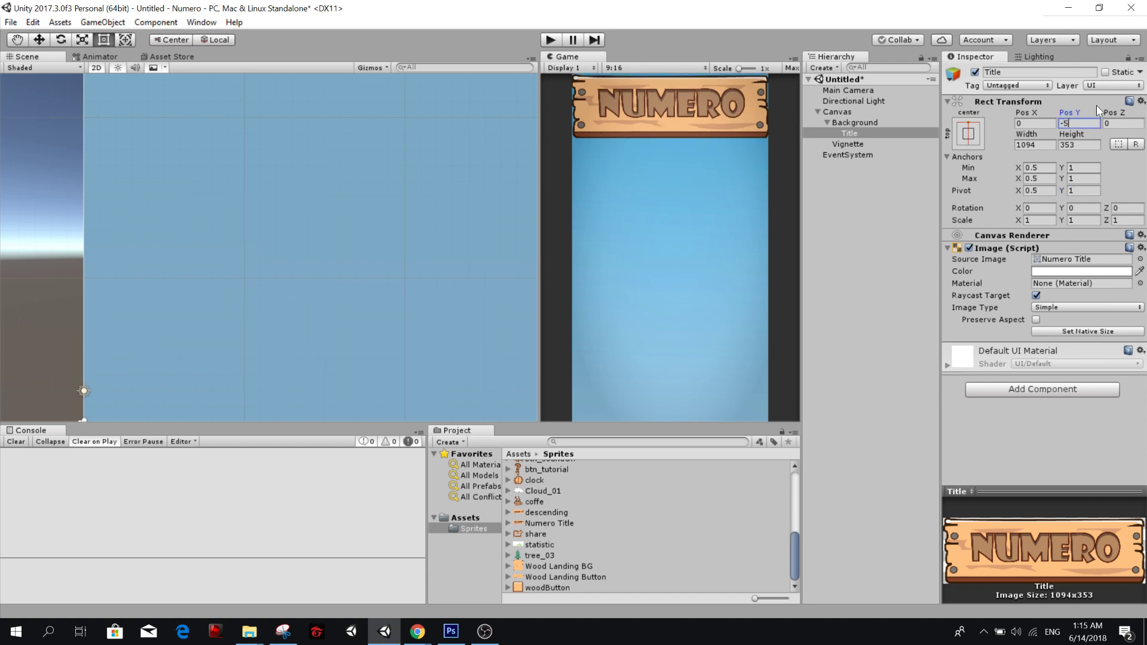
type("0")
key("Return")
Try reducing the Title's width and height by multiplying both by 0.95.
key("Tab")
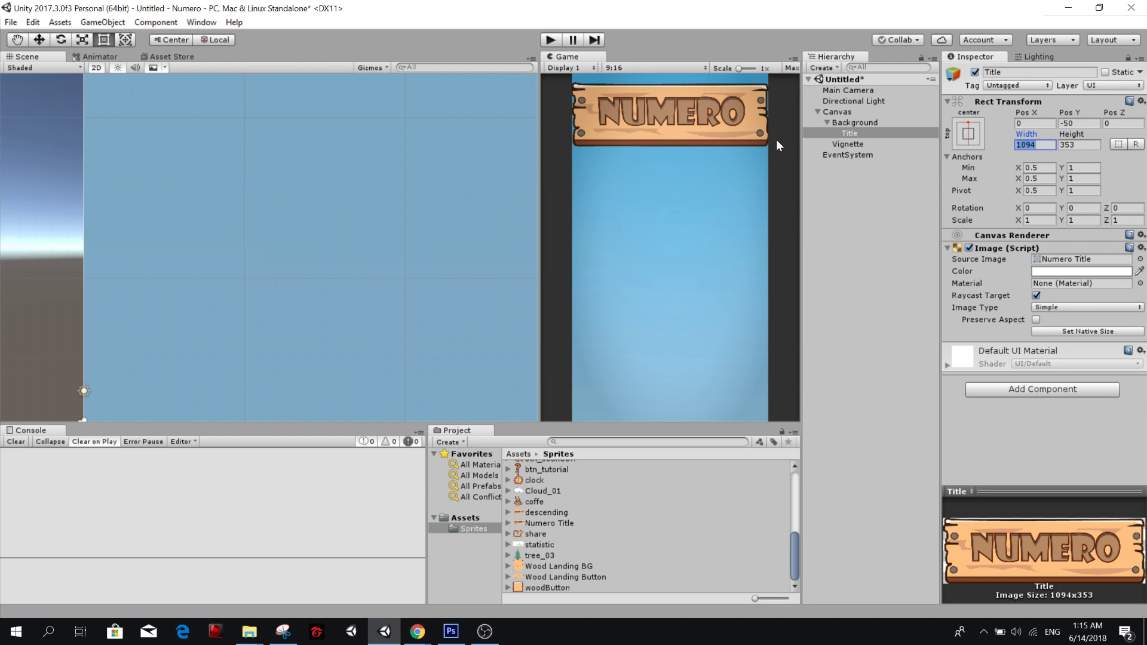
key("Right")
type("*0")
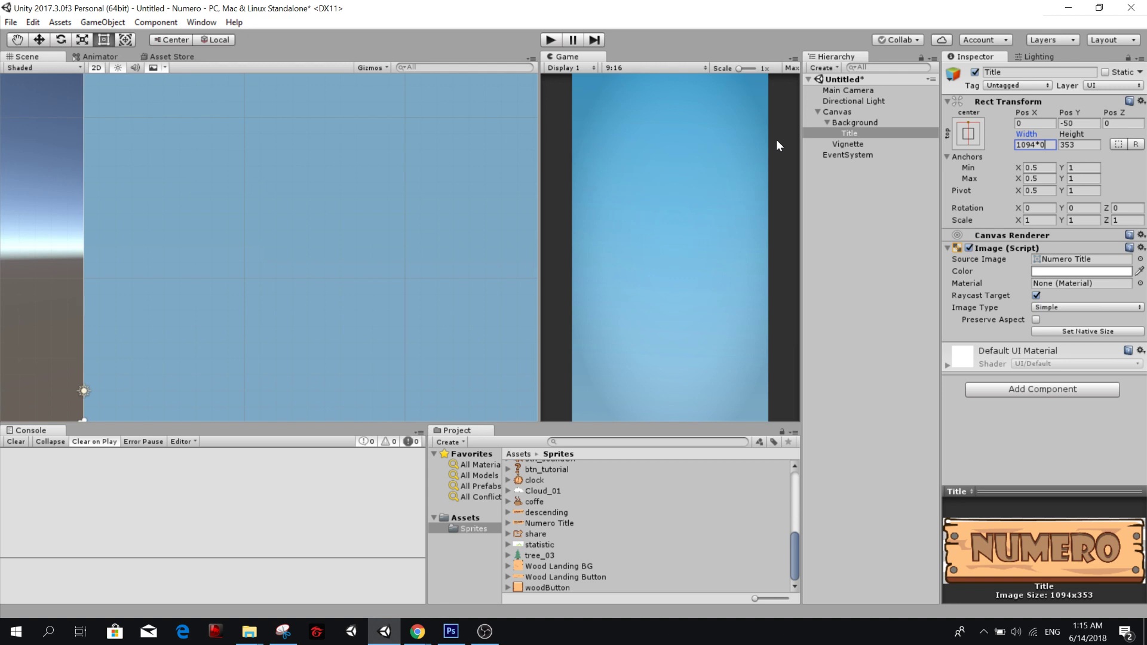
key("BackSpace")
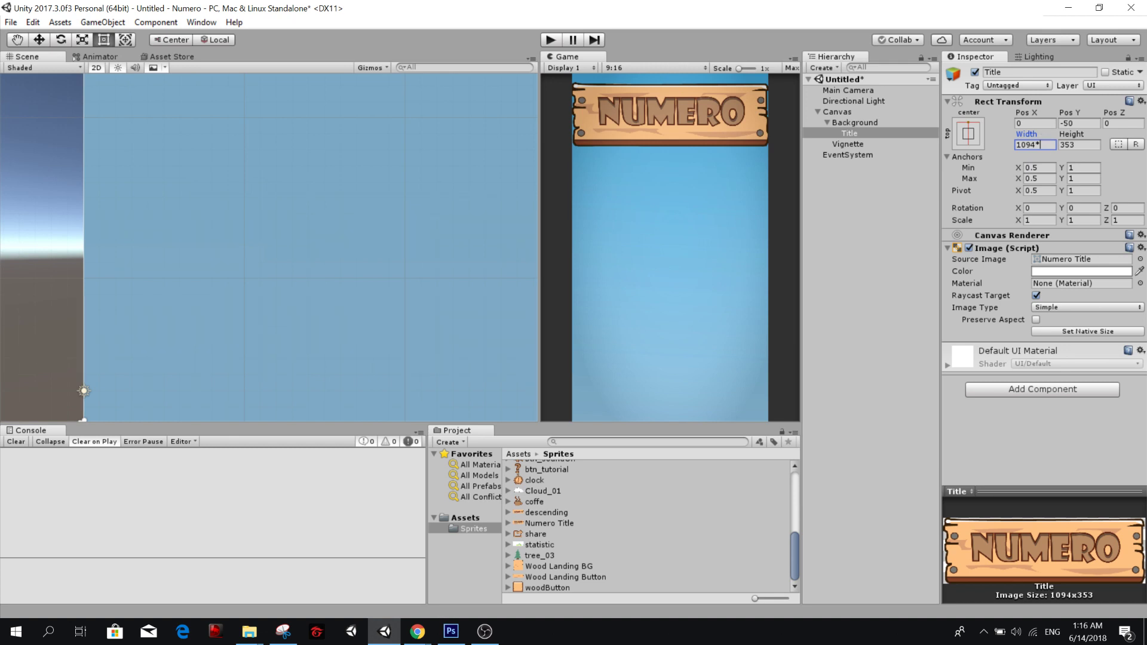
type("0.95")
key("Return")
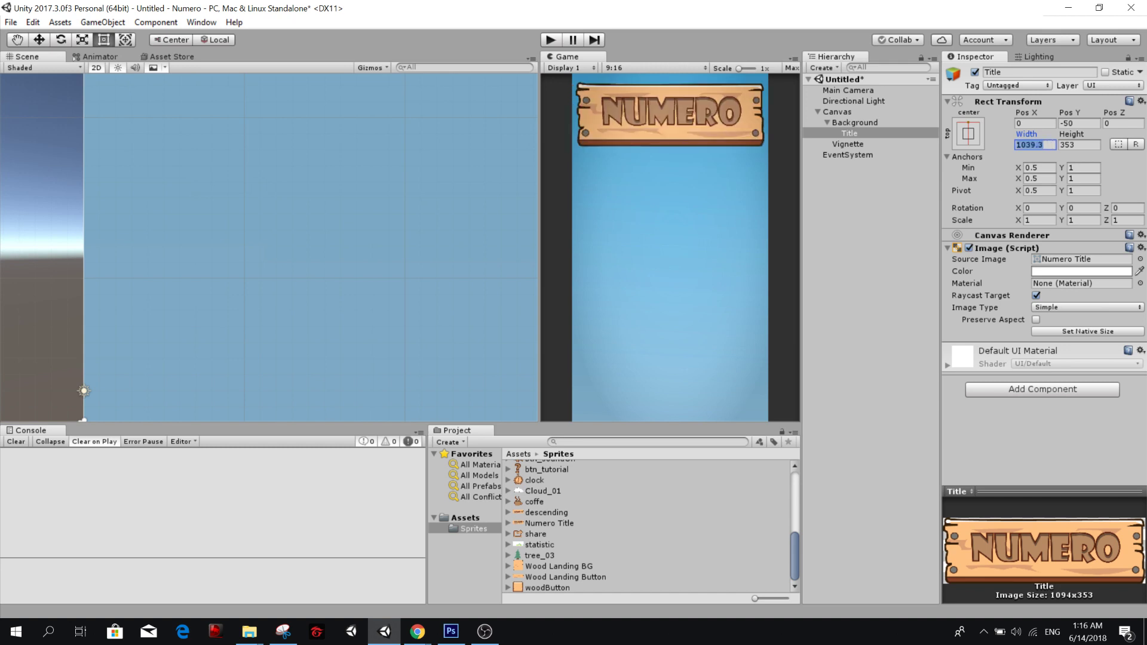
left_click(1072, 145)
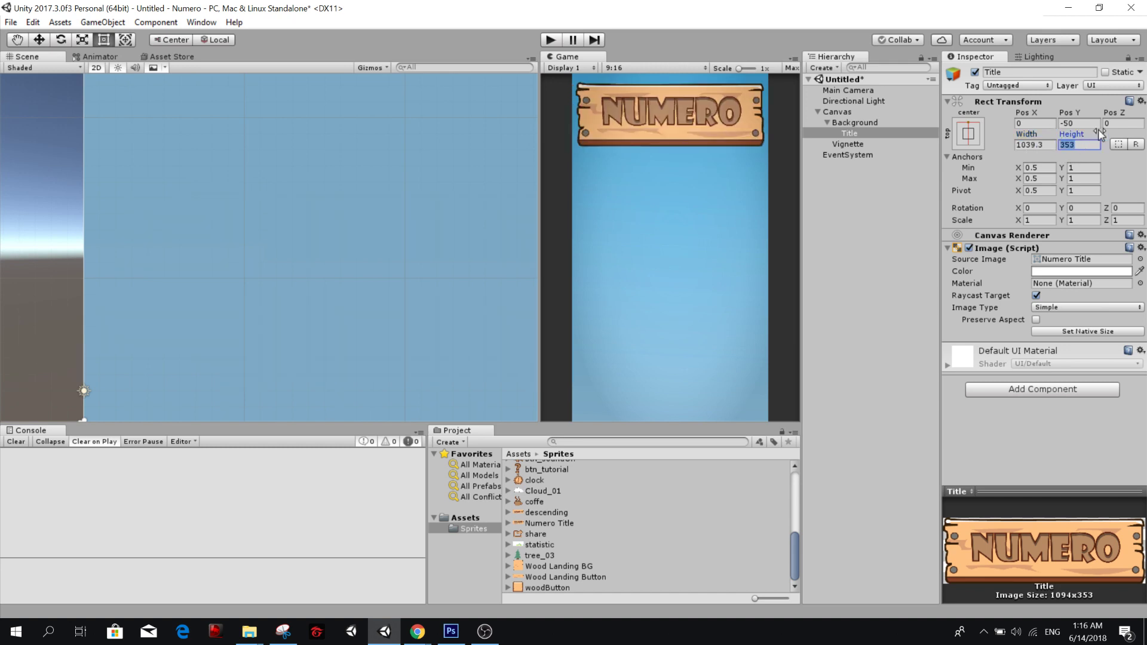
type("*.95")
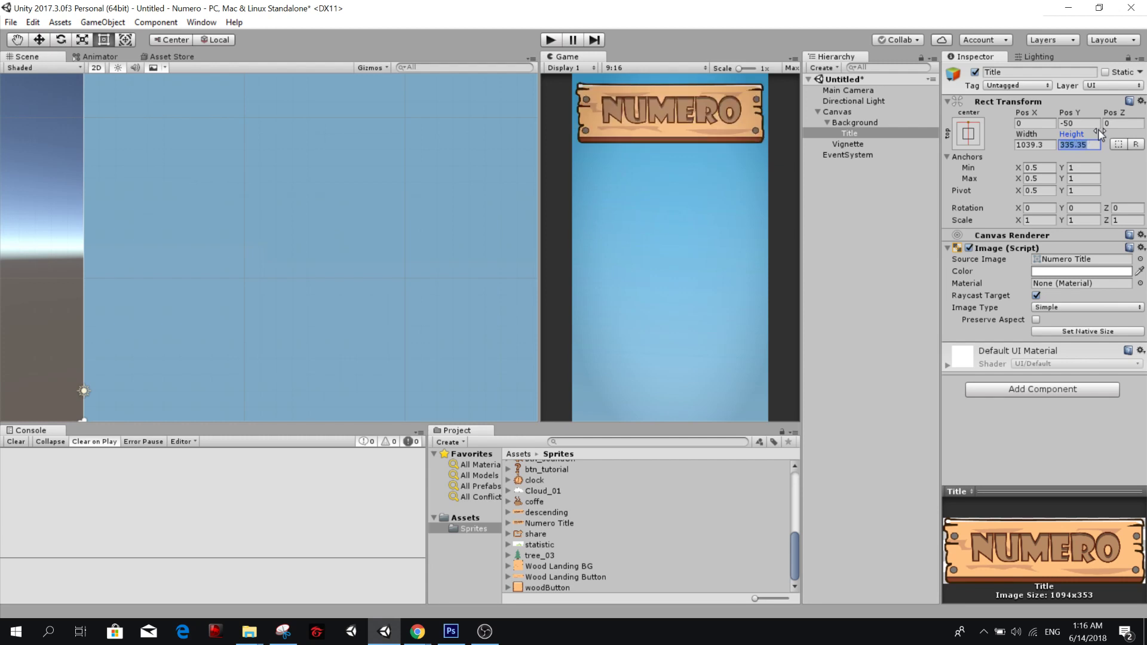
Undo the 0.95 reduction of the Title's width and height.
left_click(1049, 145)
key("ctrl+z")
key("ctrl+z")
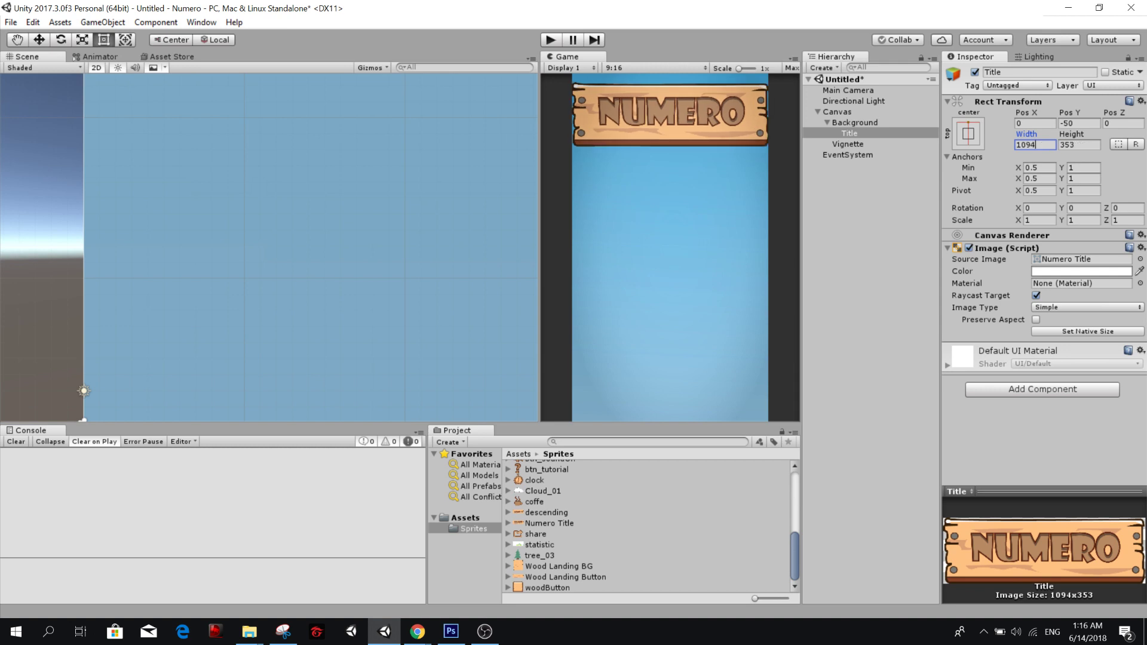
Scale the Title down by multiplying its width and height by 0.80, giving 875.2 by 282.4.
type("*.80")
key("Tab")
type("*")
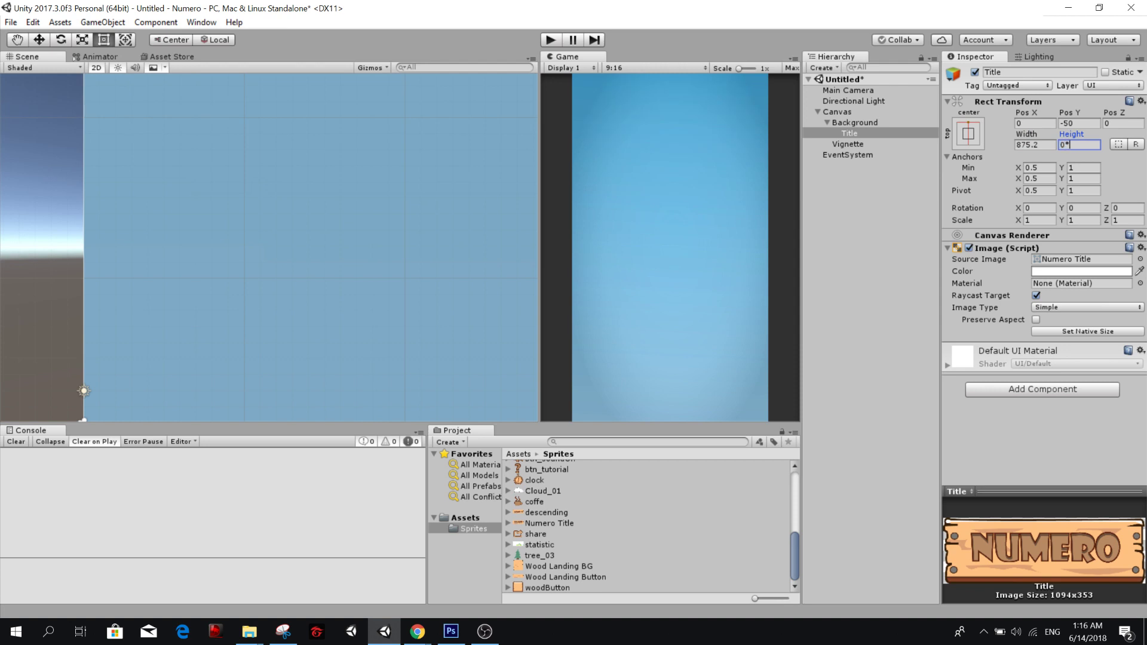
key("BackSpace")
key("BackSpace")
key("ctrl+z")
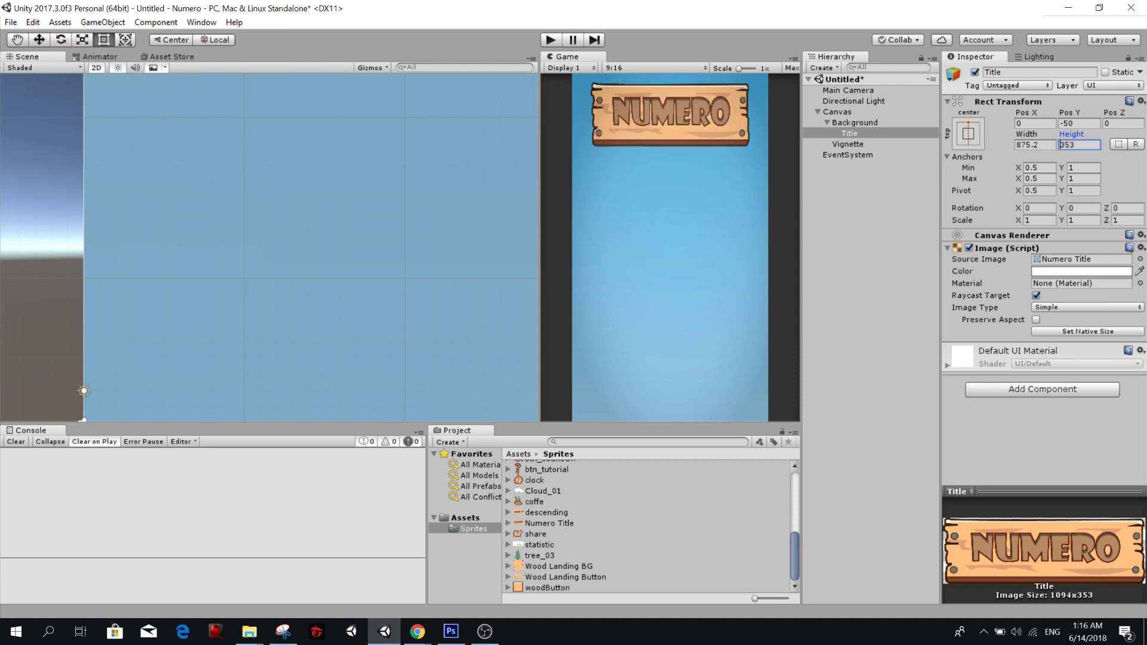
type("*.80")
key("Return")
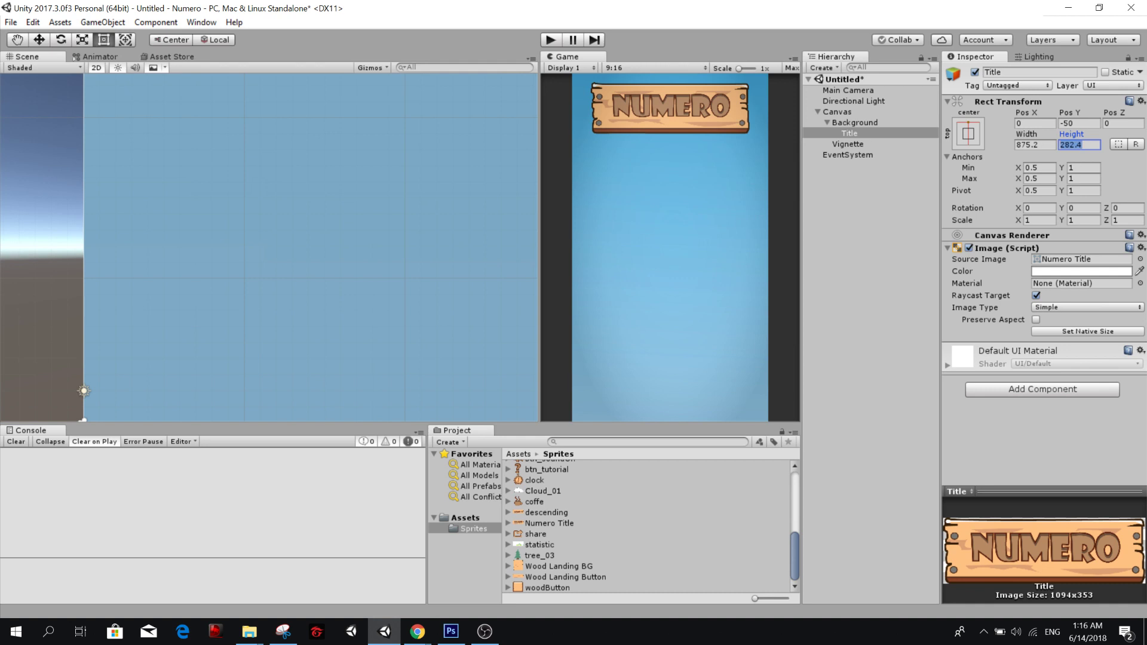
Set the Title's Pos Y to -150.
left_click(1077, 125)
type("-150")
key("Return")
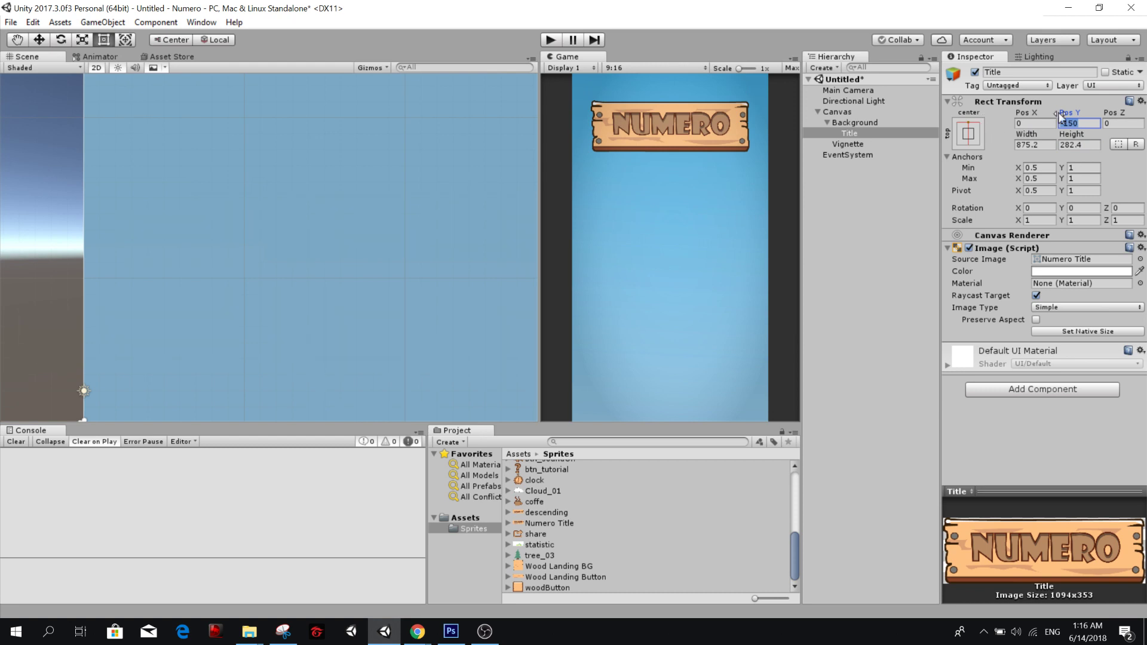
type("120")
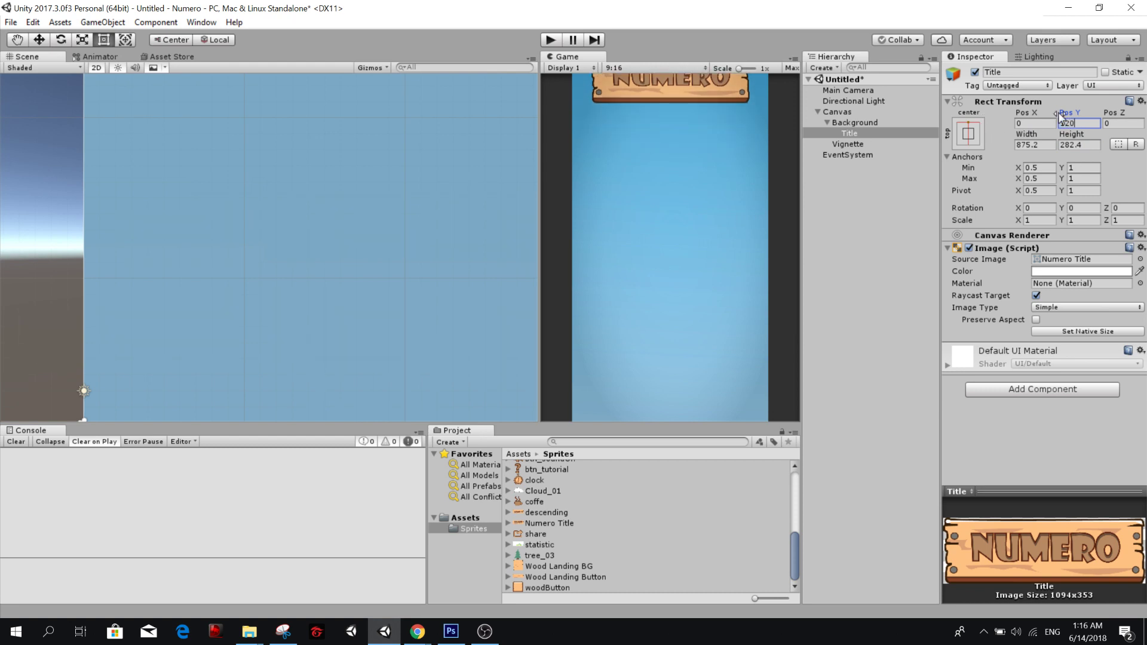
key("BackSpace")
key("BackSpace")
key("BackSpace")
type("-150")
key("Return")
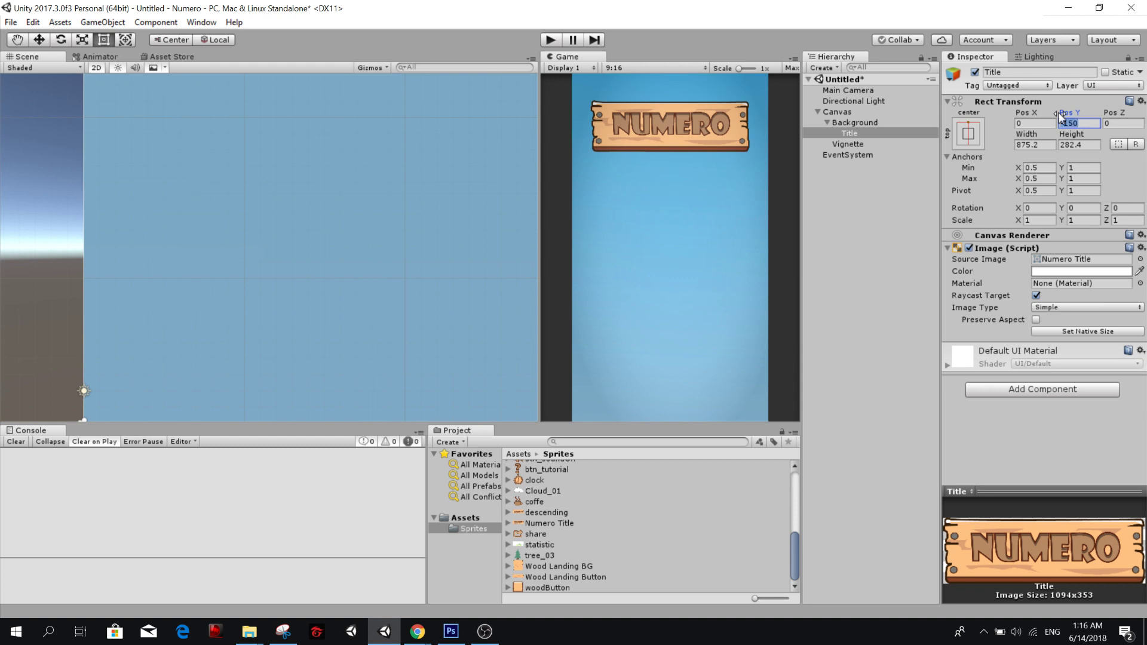
Set the Title's Pos Y to -120 and deselect it.
key("Right")
key("Left")
key("BackSpace")
type("2")
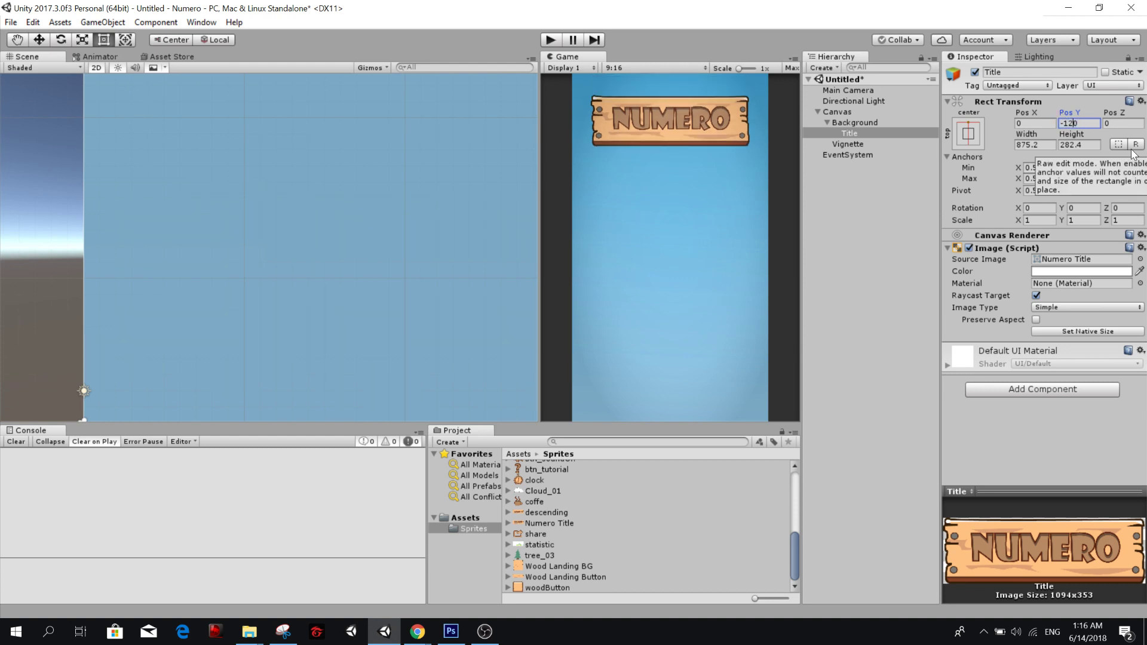
left_click(918, 385)
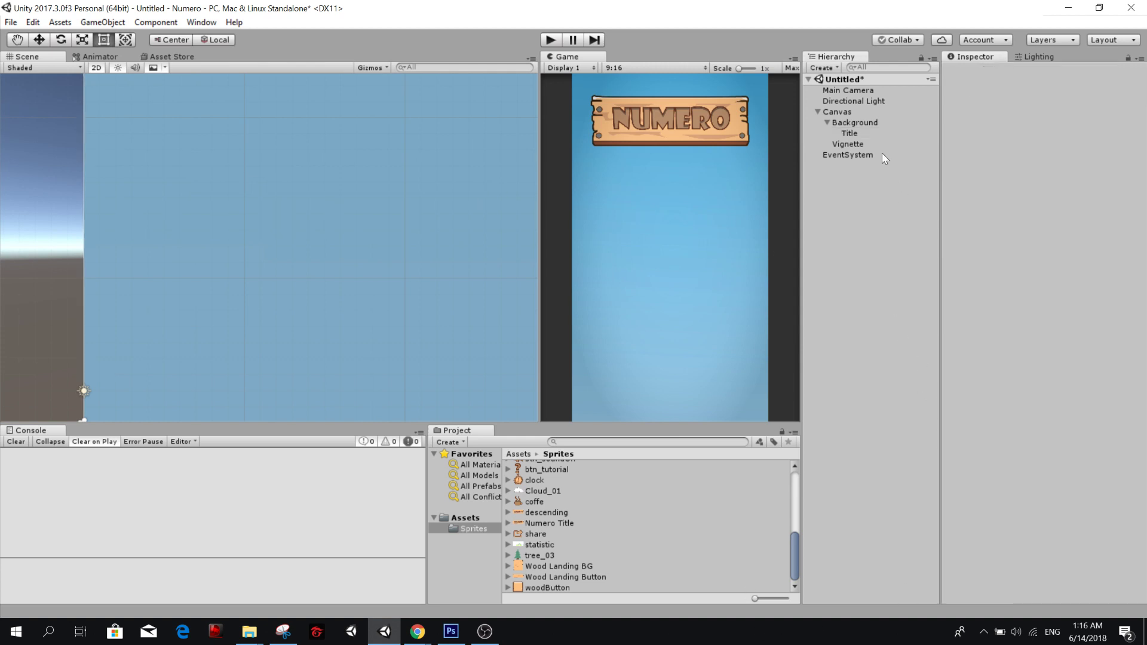
Create an empty child object under Background.
left_click(869, 134)
left_click(875, 177)
left_click(872, 135)
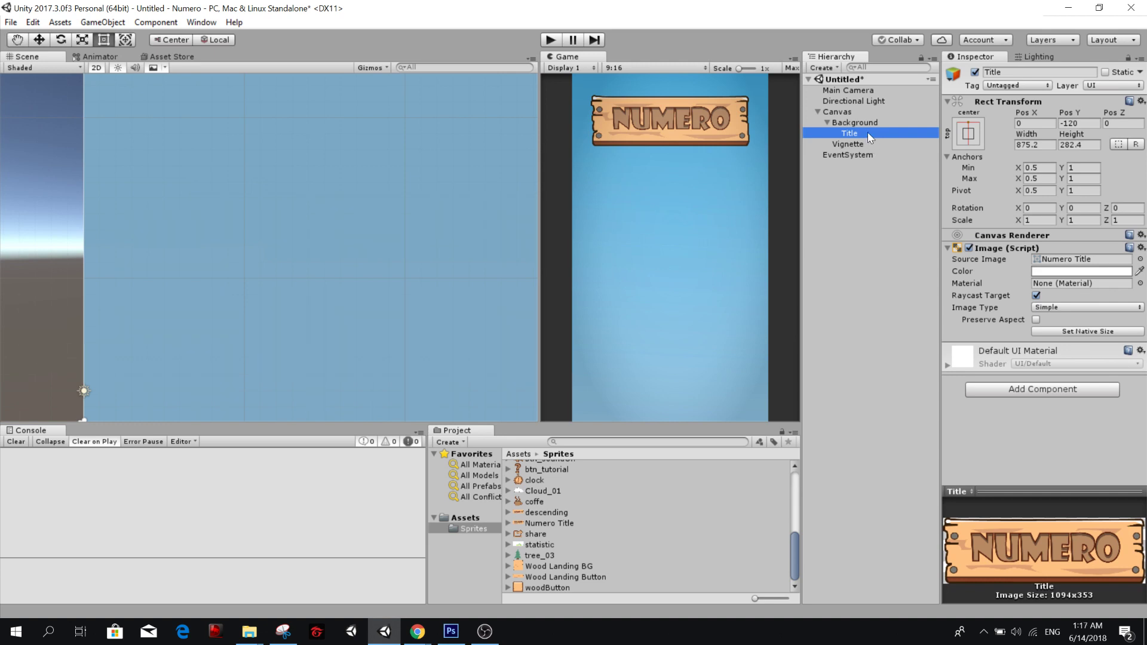
right_click(869, 128)
left_click(834, 201)
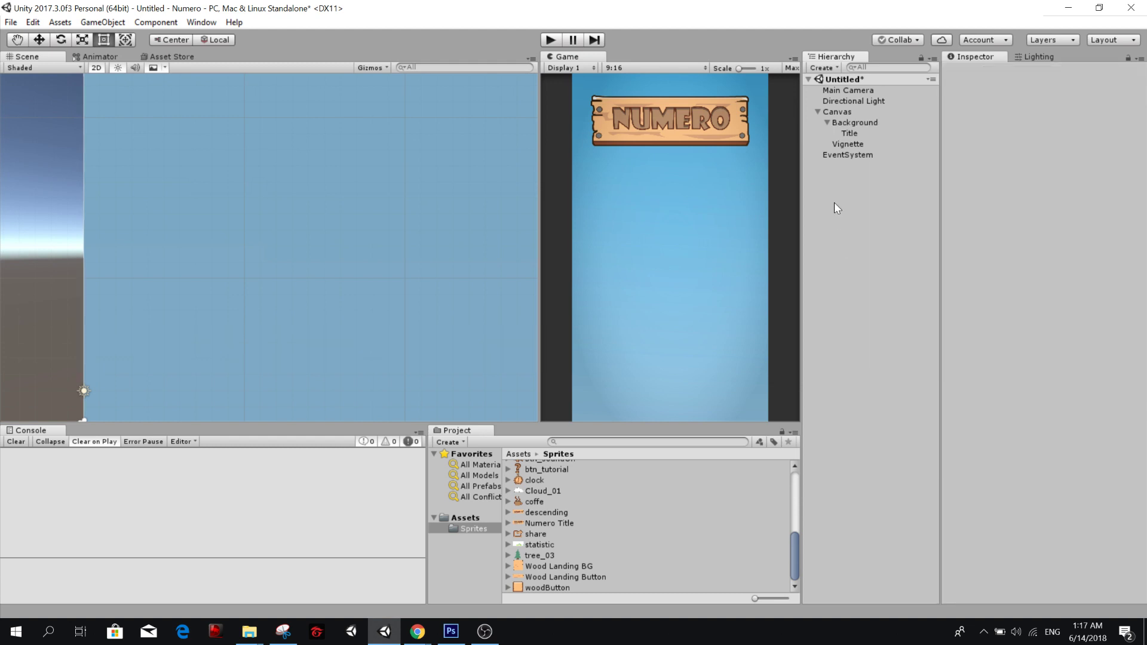
left_click(856, 133)
right_click(860, 120)
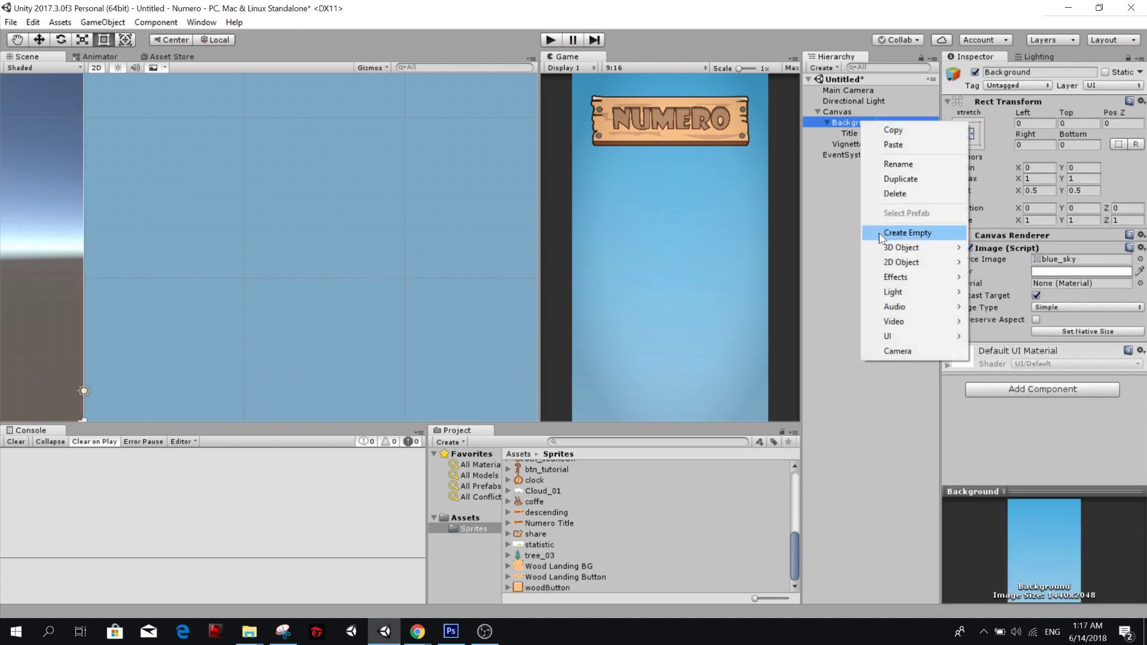
left_click(905, 233)
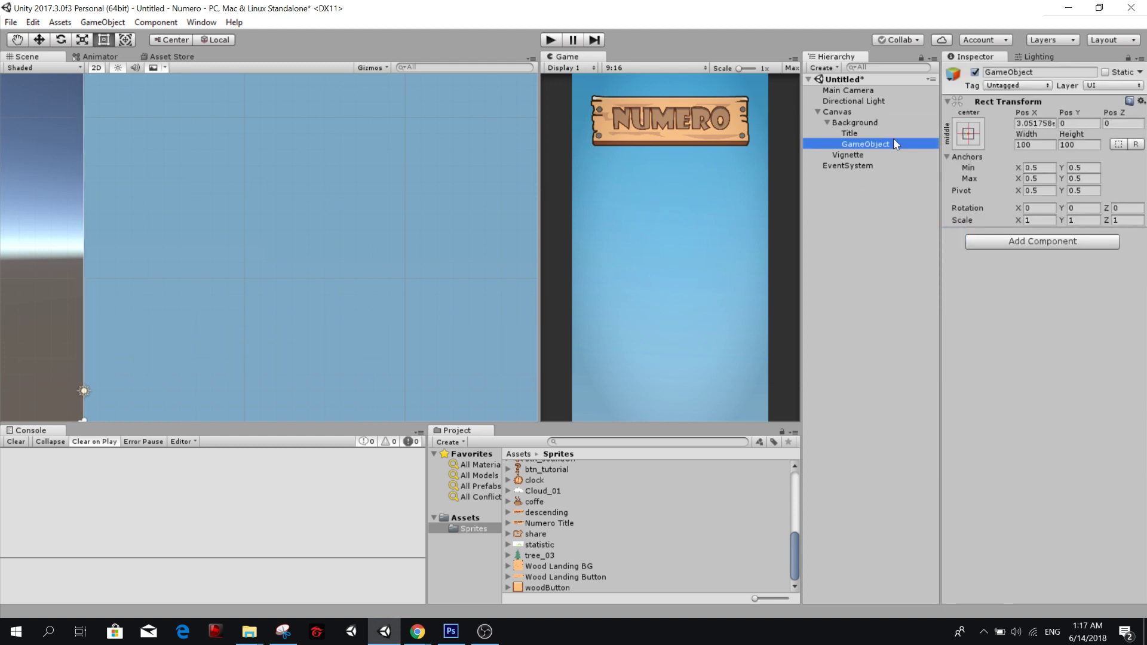
Examine where the new empty object sits on the canvas in the Scene view.
middle_click_drag(391, 190, 301, 244)
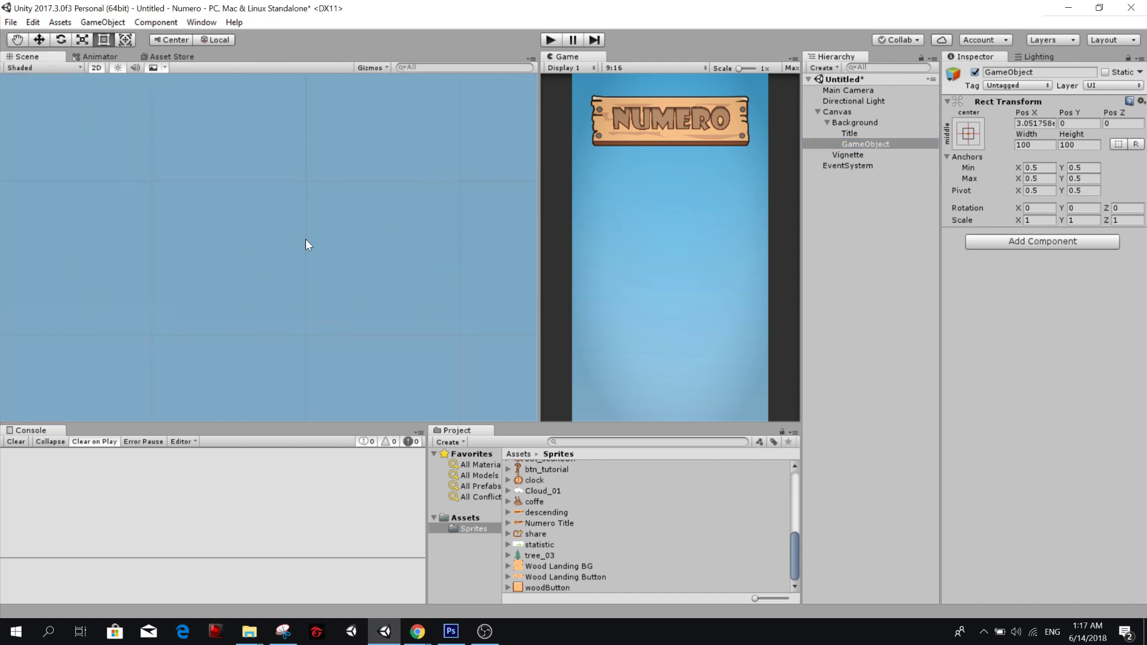
scroll(316, 242, "down", 12)
scroll(399, 238, "down", 4)
middle_click_drag(421, 220, 245, 354)
scroll(412, 184, "down", 11)
scroll(452, 138, "up", 10)
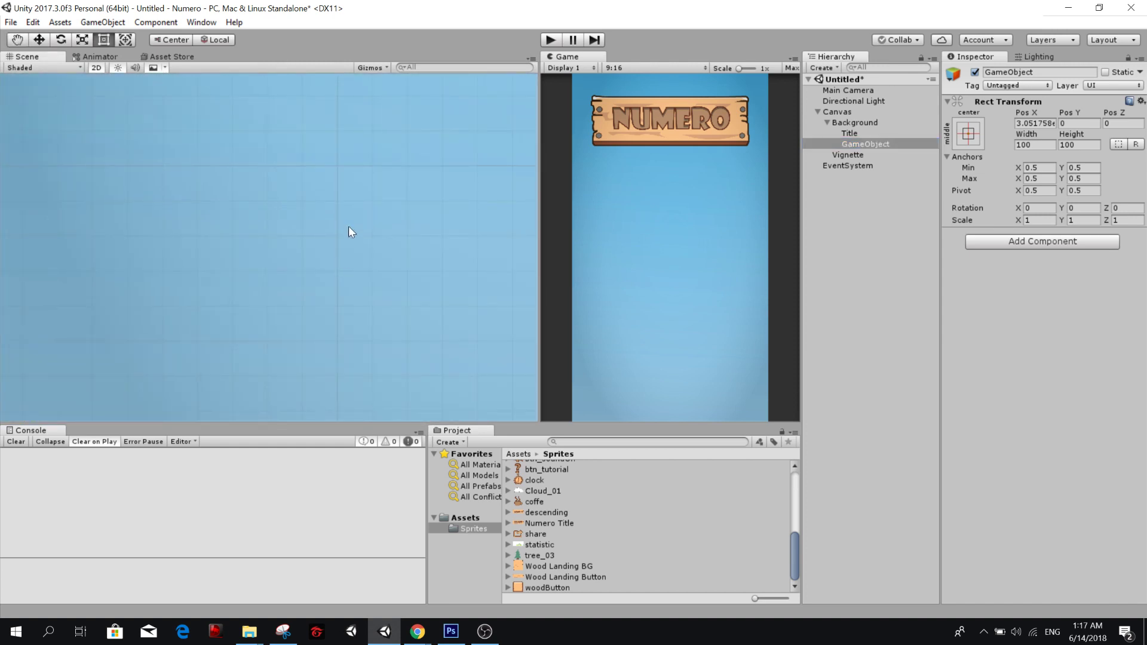
scroll(340, 191, "down", 3)
middle_click_drag(331, 249, 173, 359)
right_click_drag(274, 265, 263, 451, "alt")
right_click_drag(233, 283, 241, 108, "alt")
middle_click_drag(172, 232, 308, 224)
right_click_drag(311, 289, 336, 7, "alt")
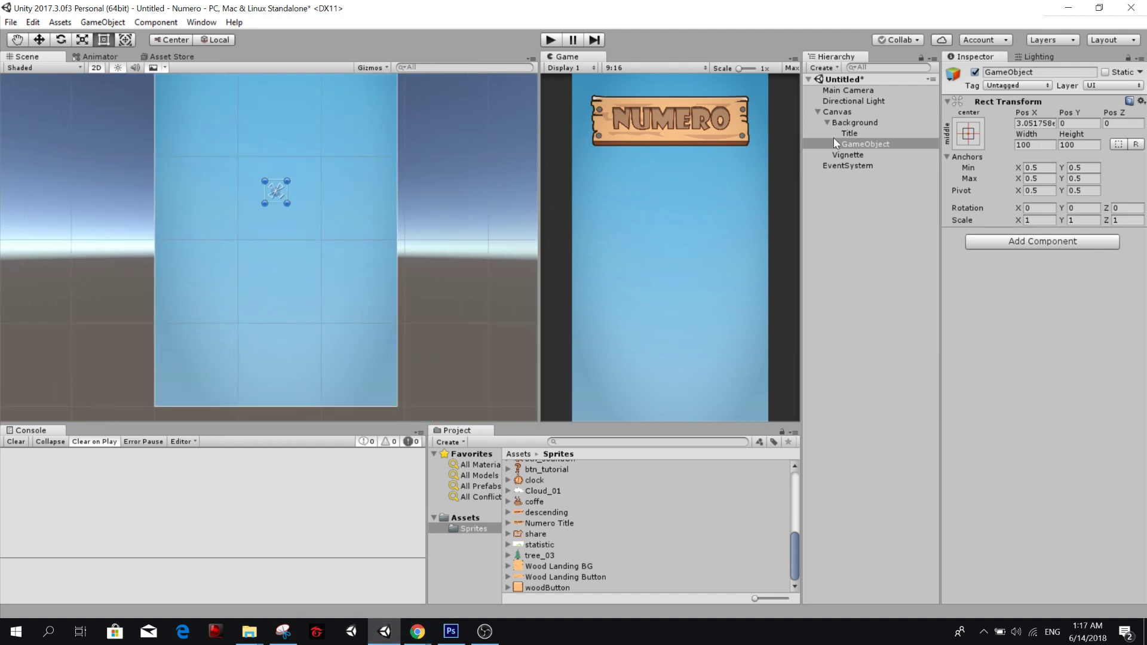
left_click(967, 132)
key("alt")
key("shift")
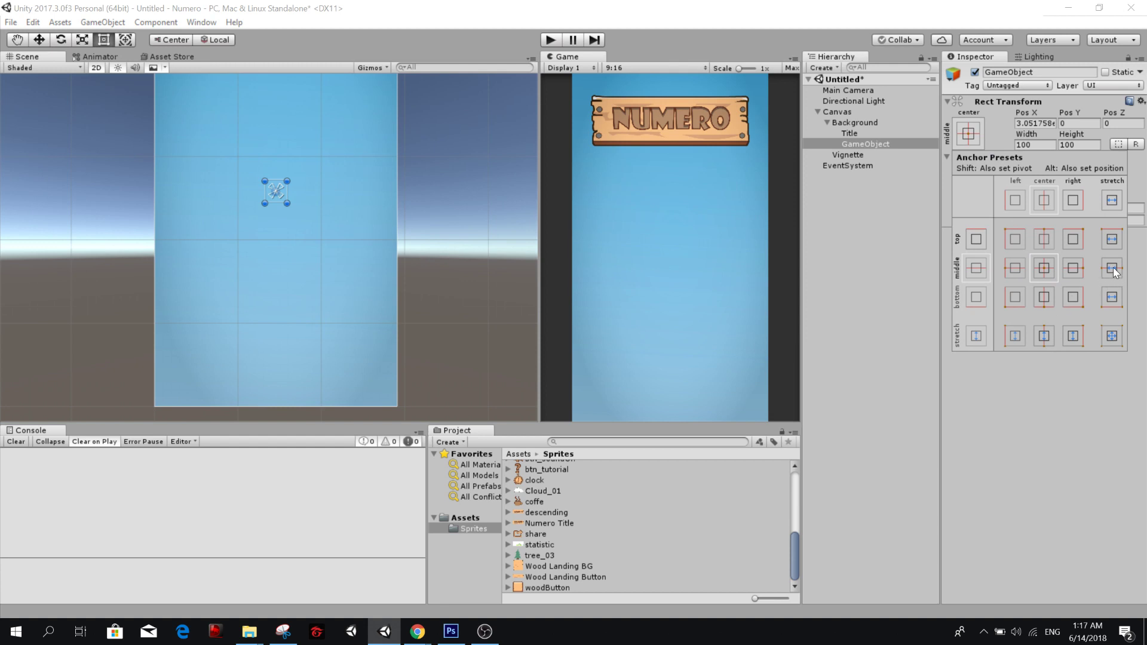
key("Escape")
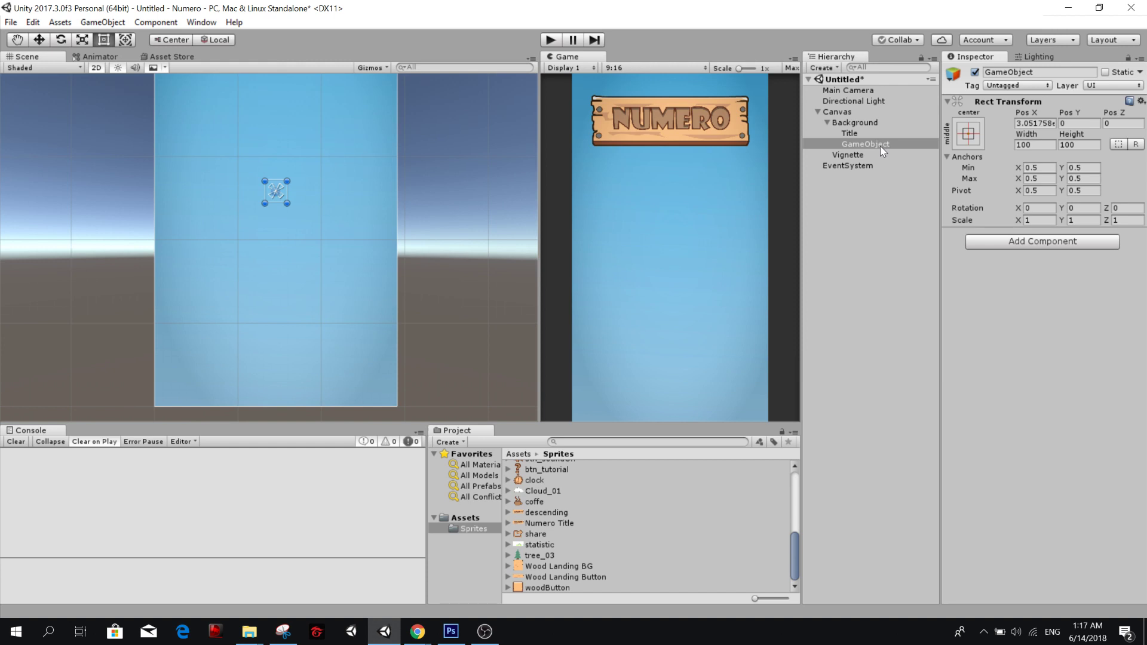
Add an Image component to the new empty object under Background.
left_click(981, 237)
type("ima")
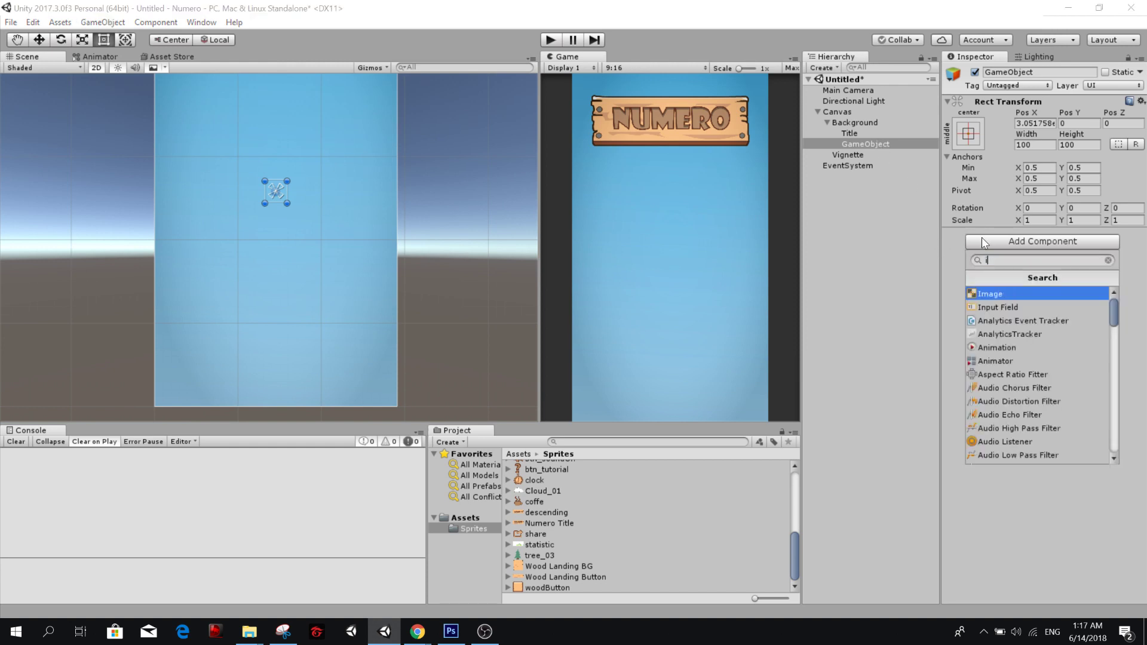
key("Return")
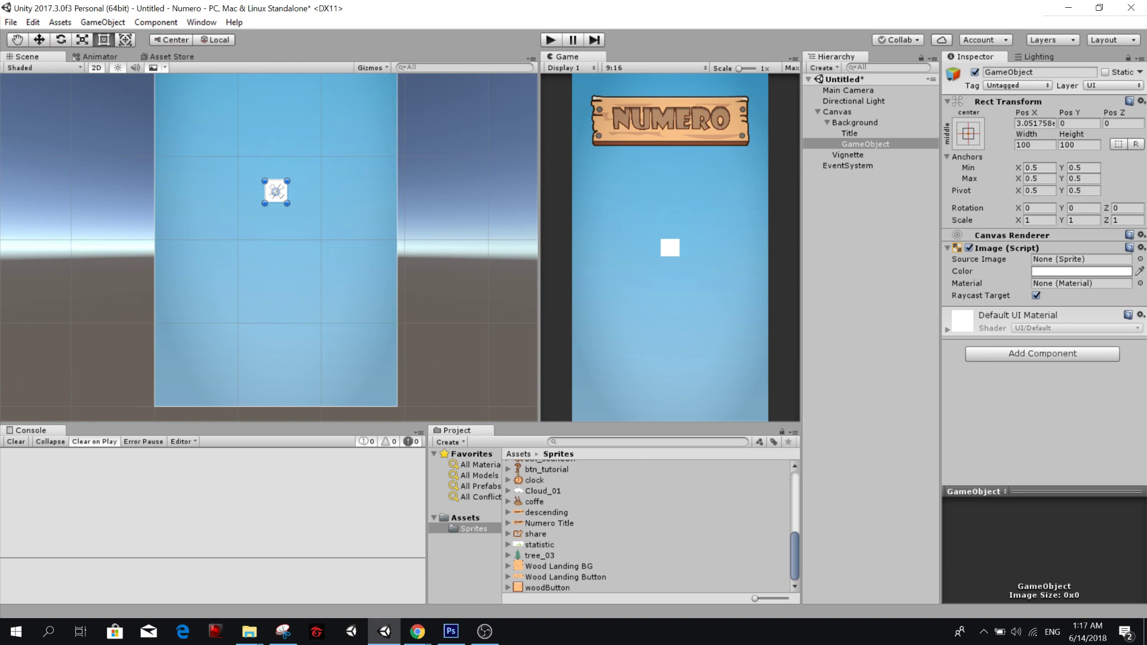
Rename the new empty object under Background as Options.
key("alt+Tab")
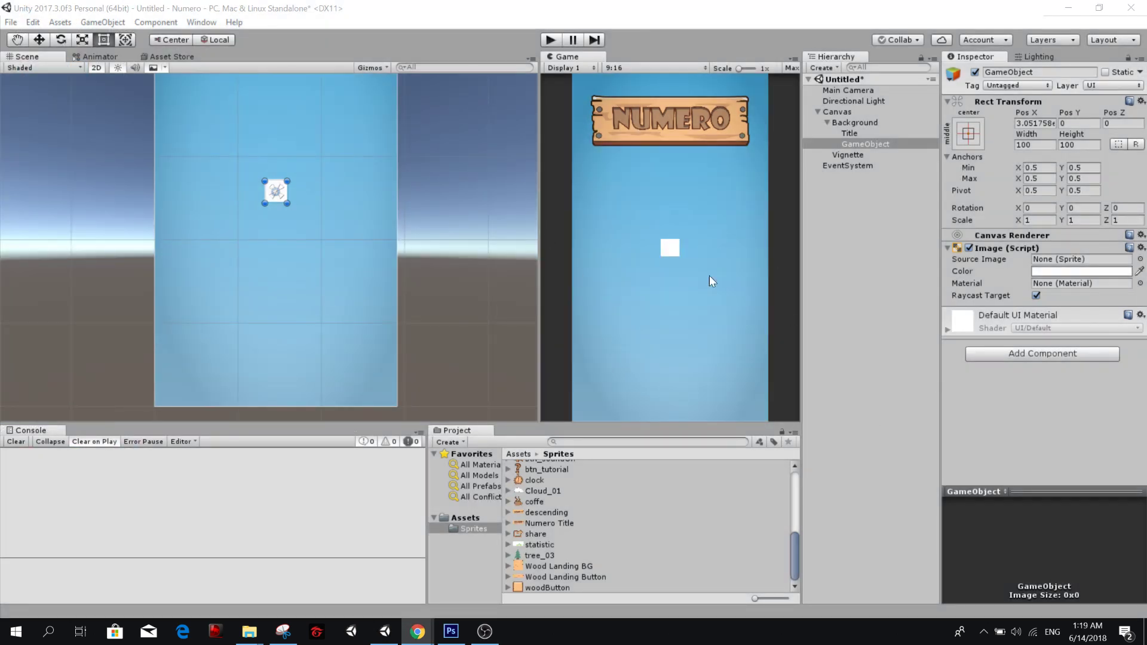
left_click(897, 141)
key("F2")
type("Options")
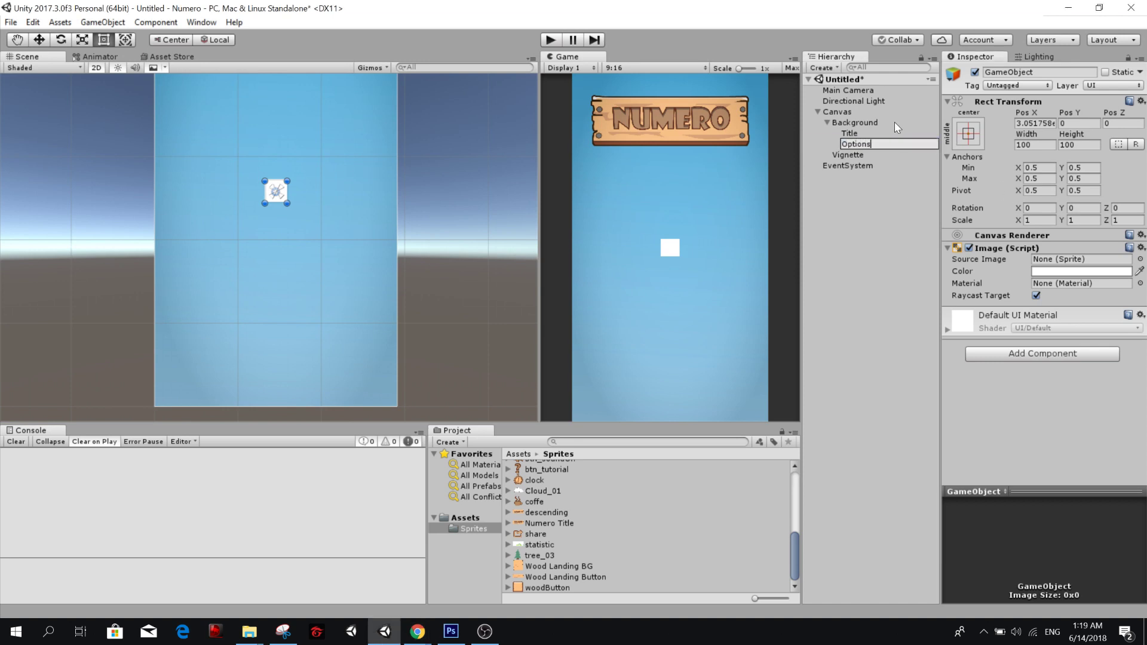
key("Return")
Set the Options object's Pos X to 0, keeping its middle-center anchor preset.
left_click(967, 128)
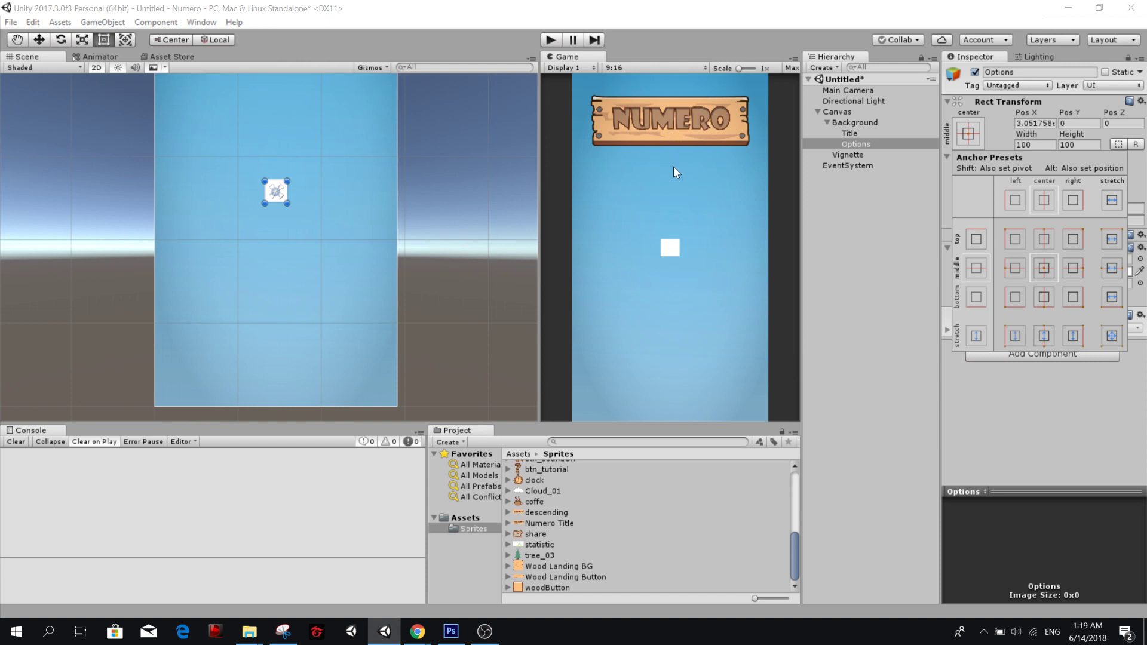
left_click(843, 220)
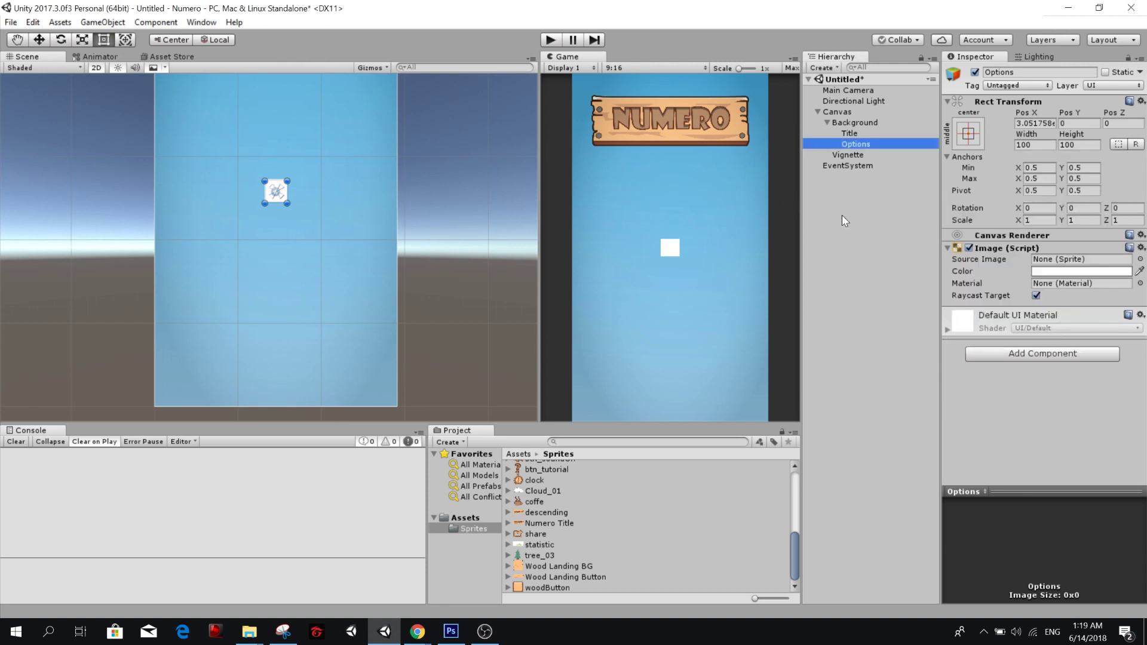
left_click(968, 133)
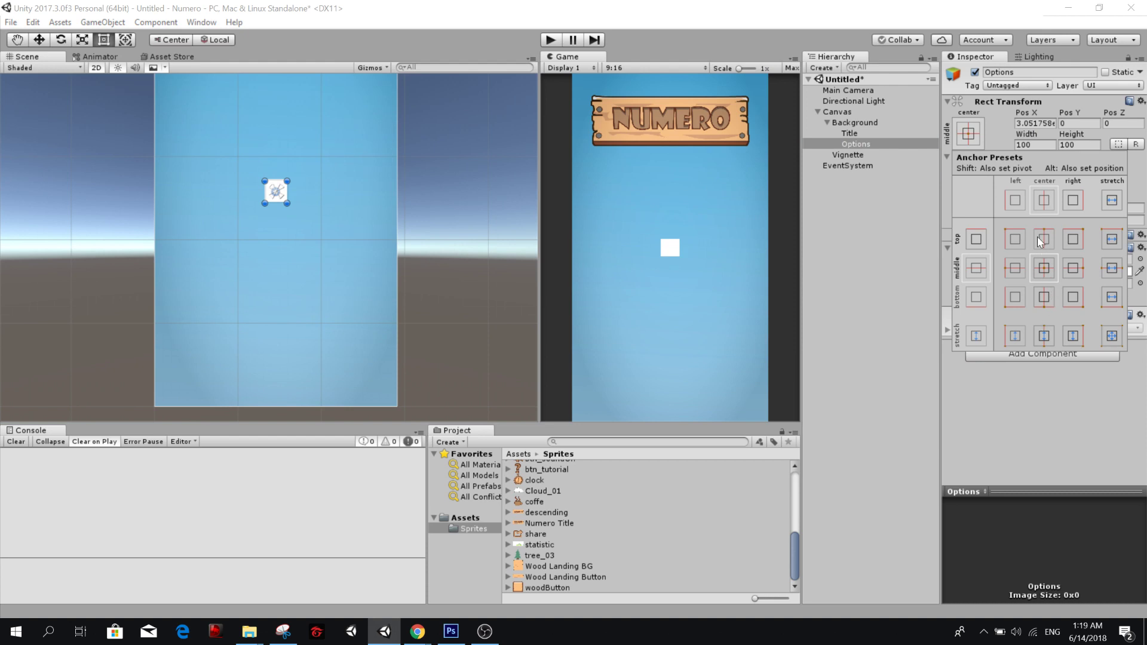
left_click(1034, 145)
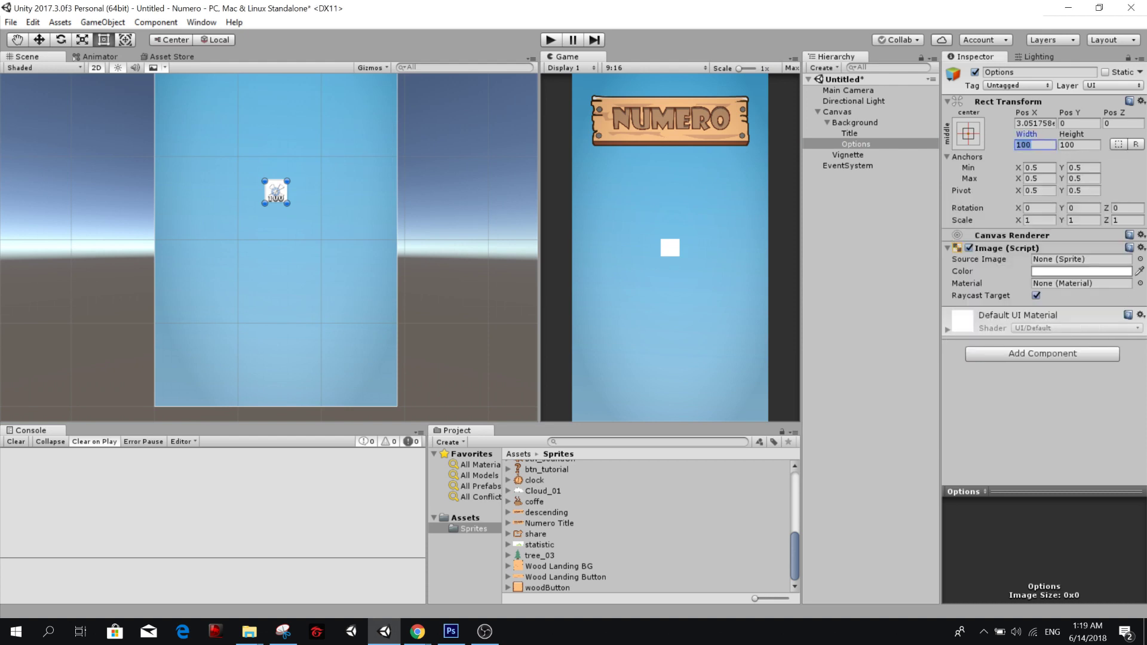
left_click(1035, 123)
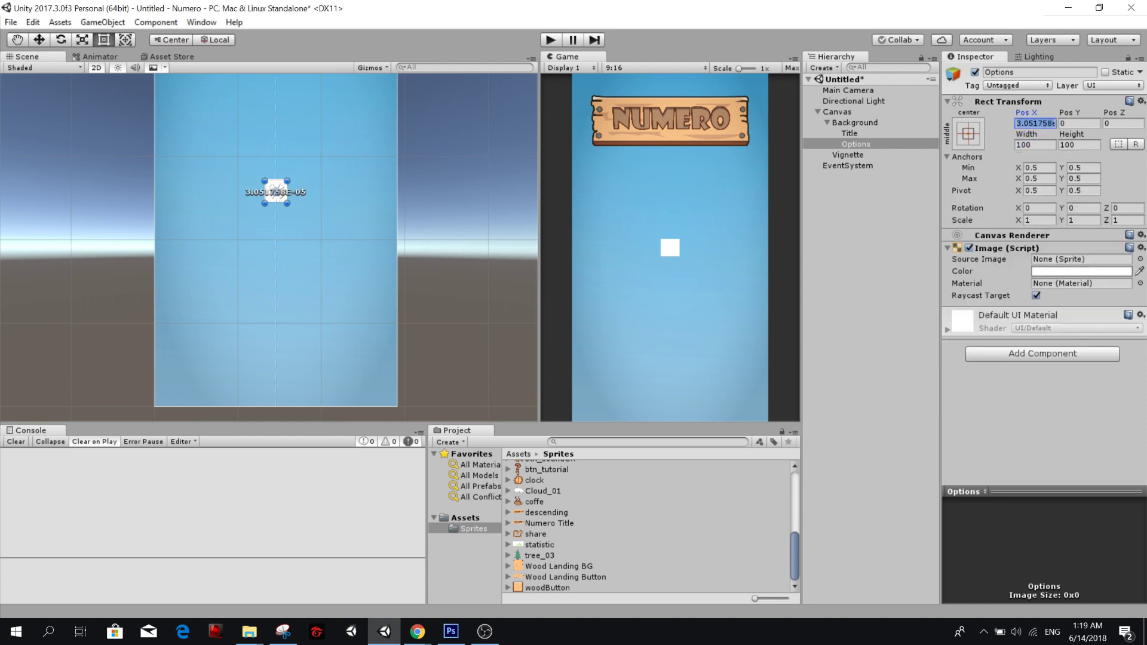
type("1")
key("BackSpace")
type("0")
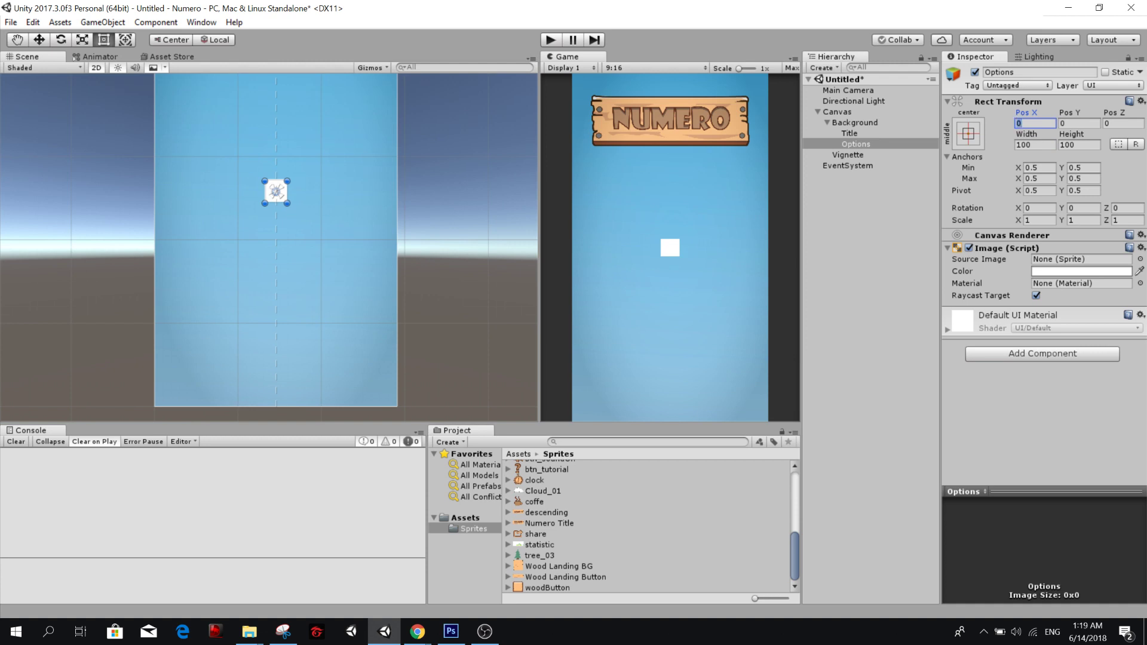
Remove the Image component from Options and set its width and height to 0.
right_click(980, 248)
left_click(1028, 275)
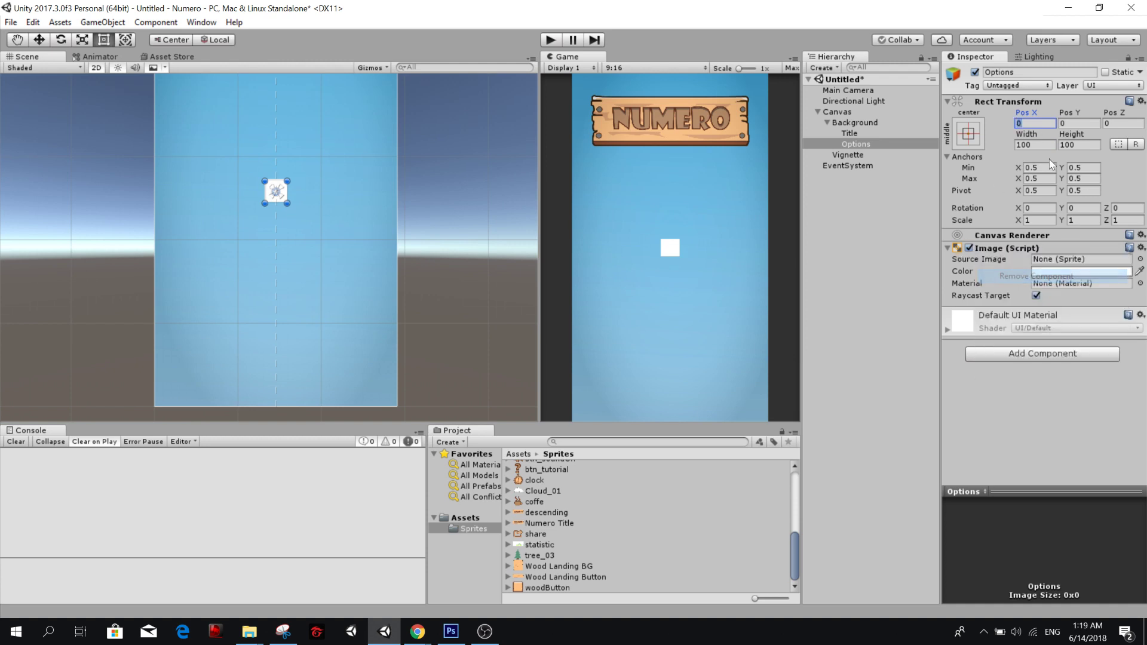
left_click(1042, 144)
type("0")
key("Tab")
type("0")
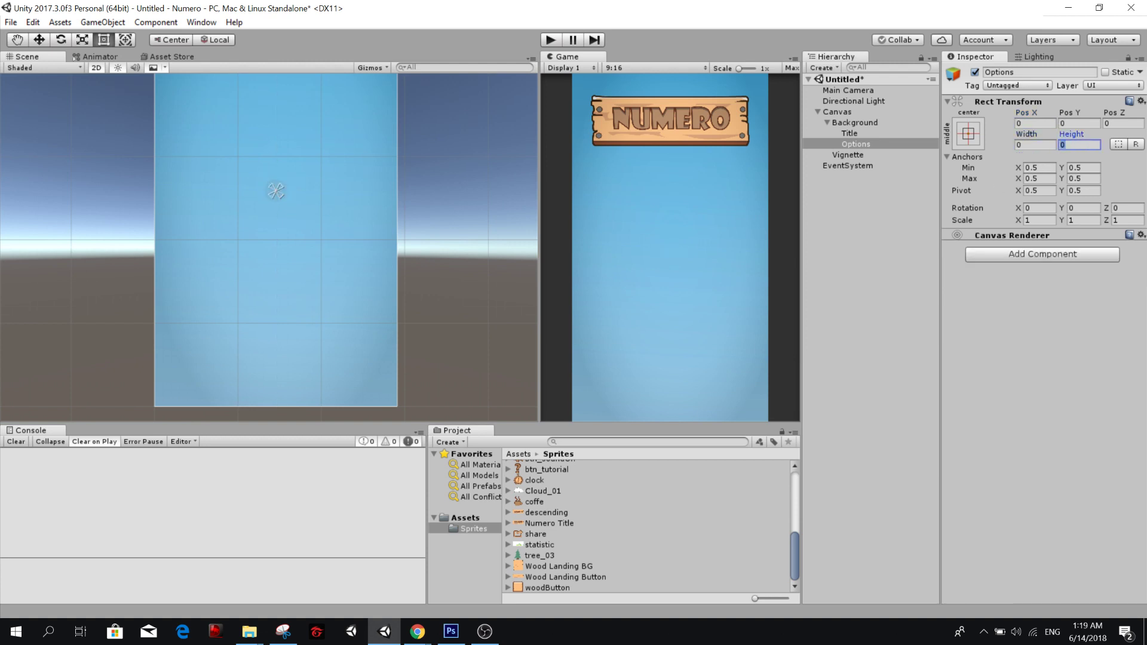
Remove the Canvas Renderer component from the Options object.
right_click(1027, 235)
left_click(1039, 262)
left_click(868, 144)
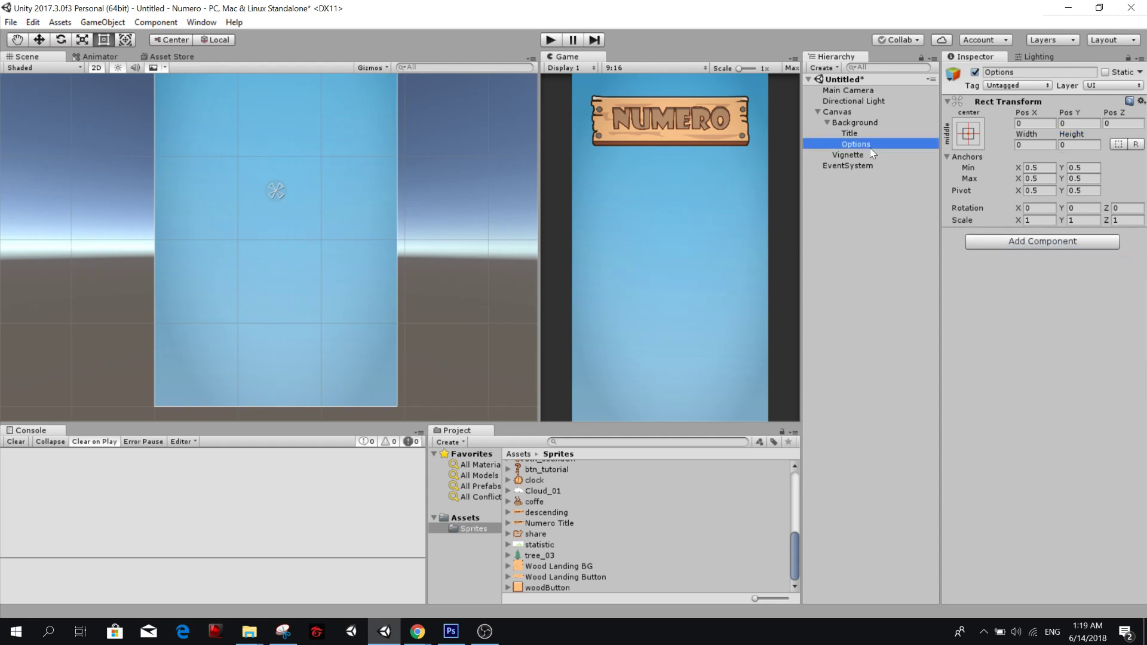
Copy the Title into Options by way of a temporary empty child object, and delete that empty object.
left_click(869, 135)
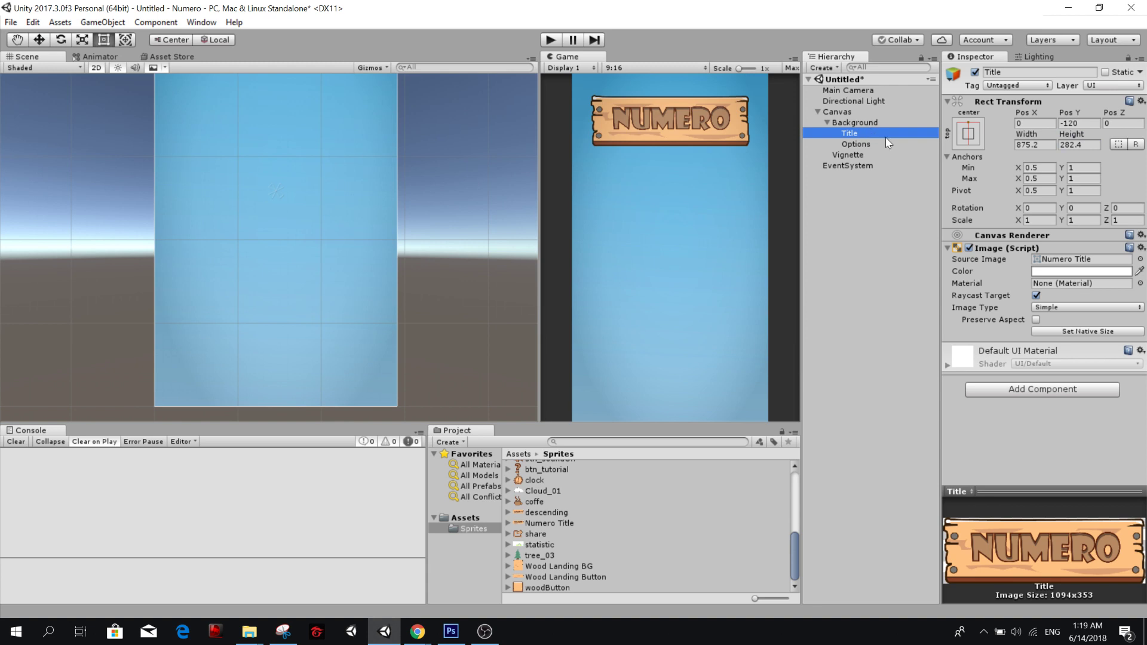
left_click(875, 144)
right_click(875, 144)
left_click(932, 257)
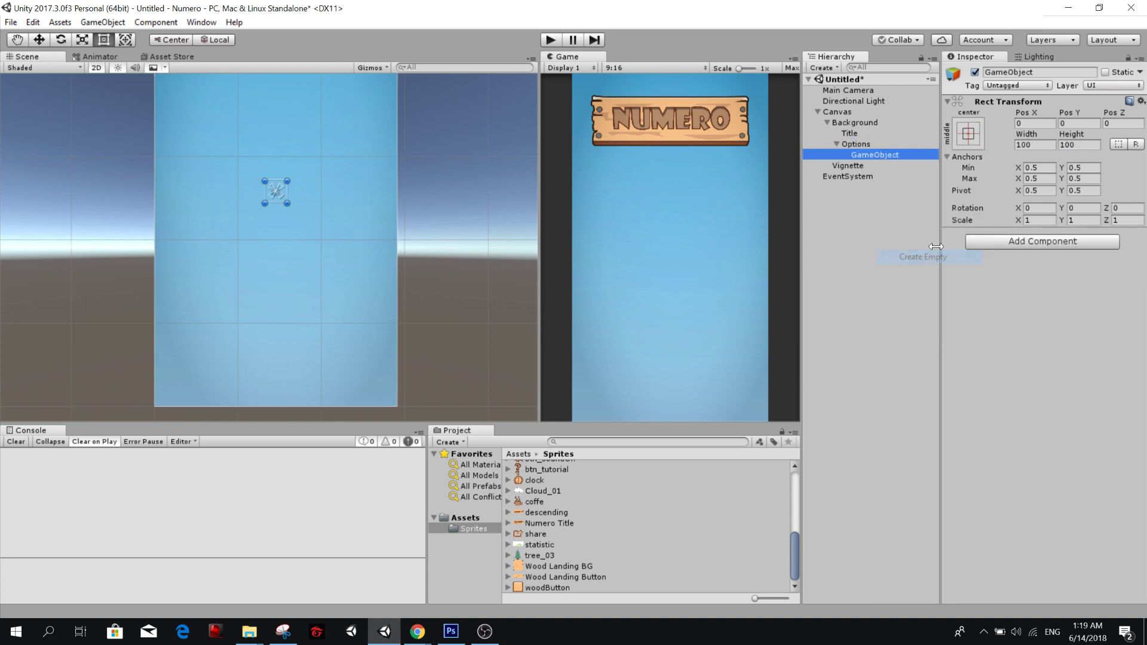
key("ctrl+v")
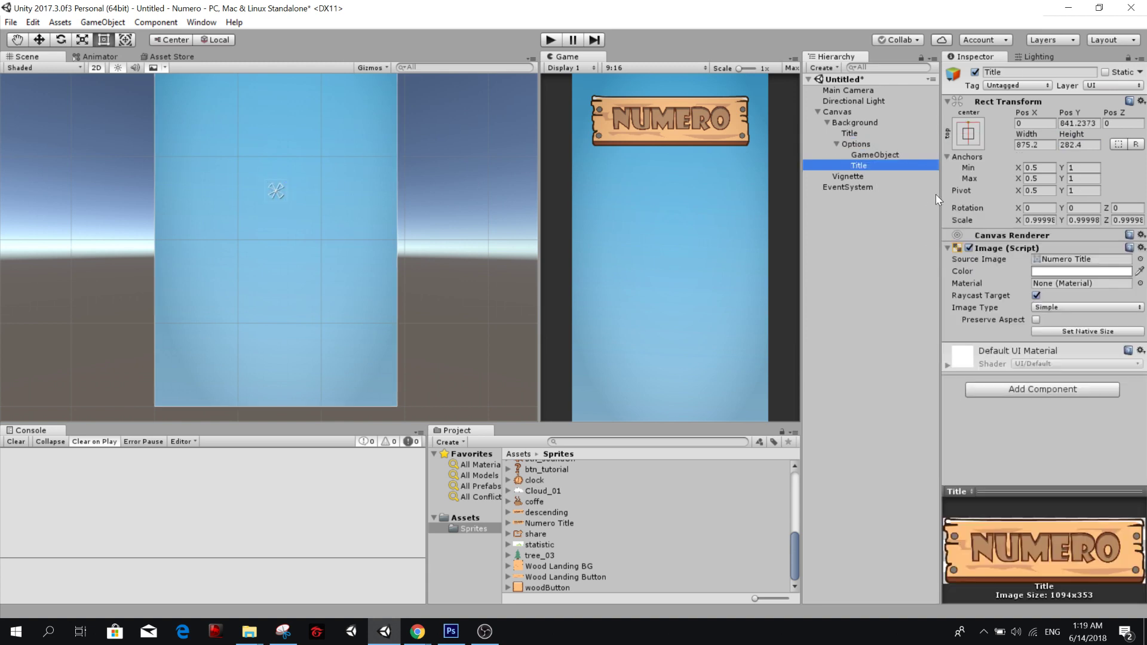
left_click(891, 155)
key("Delete")
Duplicate the Title copy inside Options twice.
left_click(887, 154)
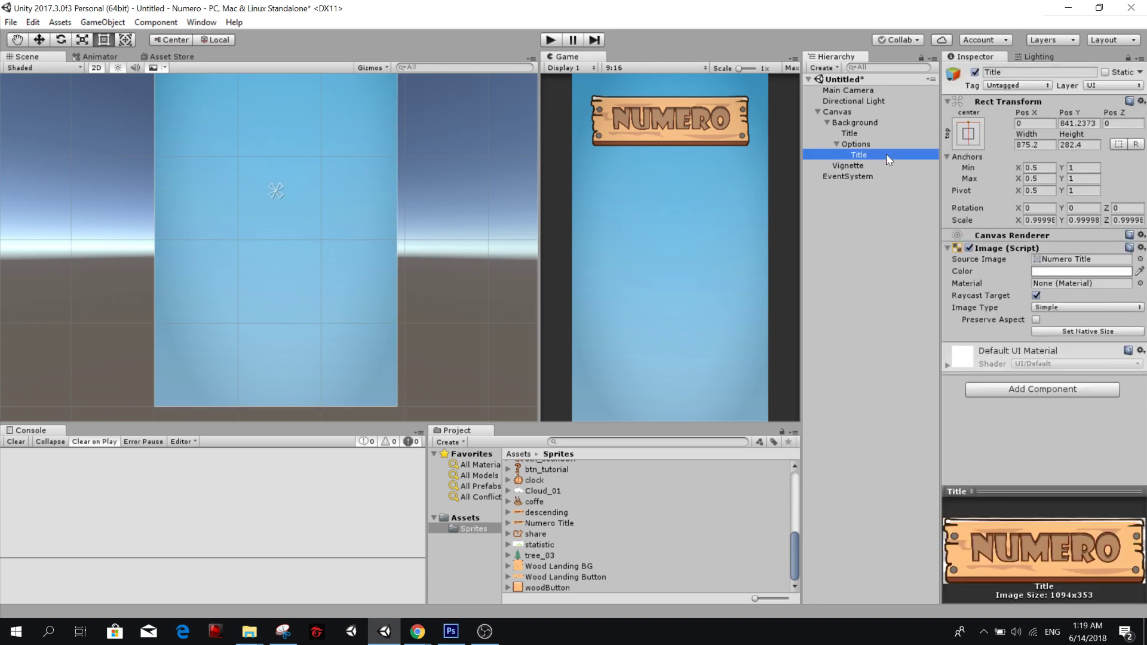
key("ctrl+d")
key("ctrl+d")
Stack the three Title copies in Options below the original title, at Pos Y 452.1, 172.4 and -113.5.
left_click(887, 154)
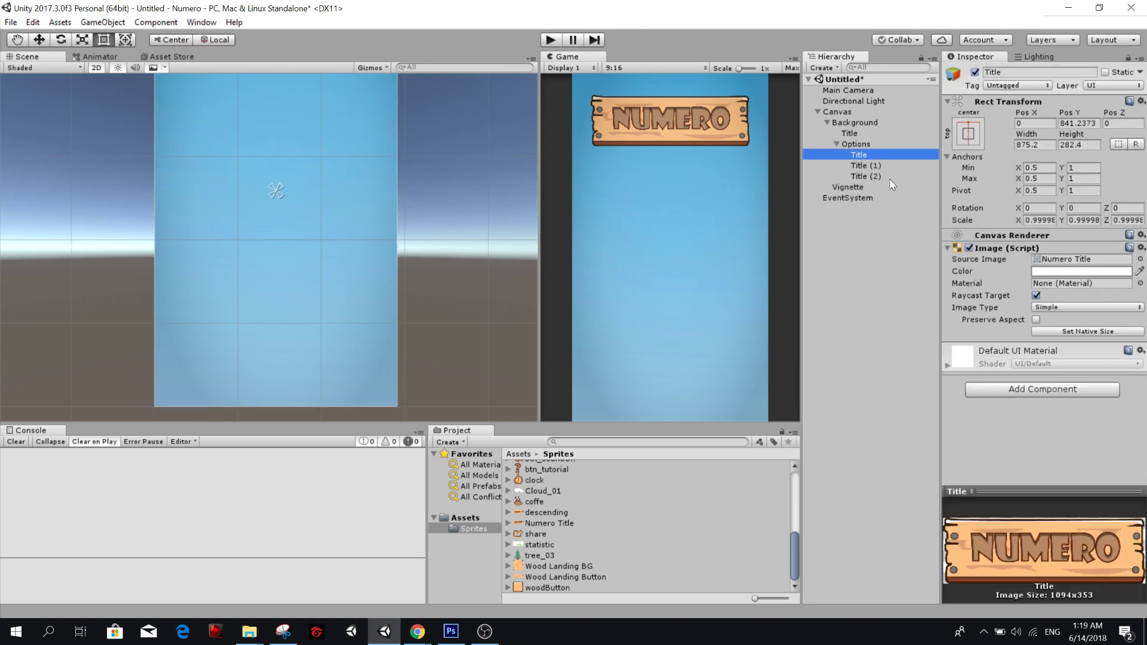
left_click(871, 176, "shift")
key("f")
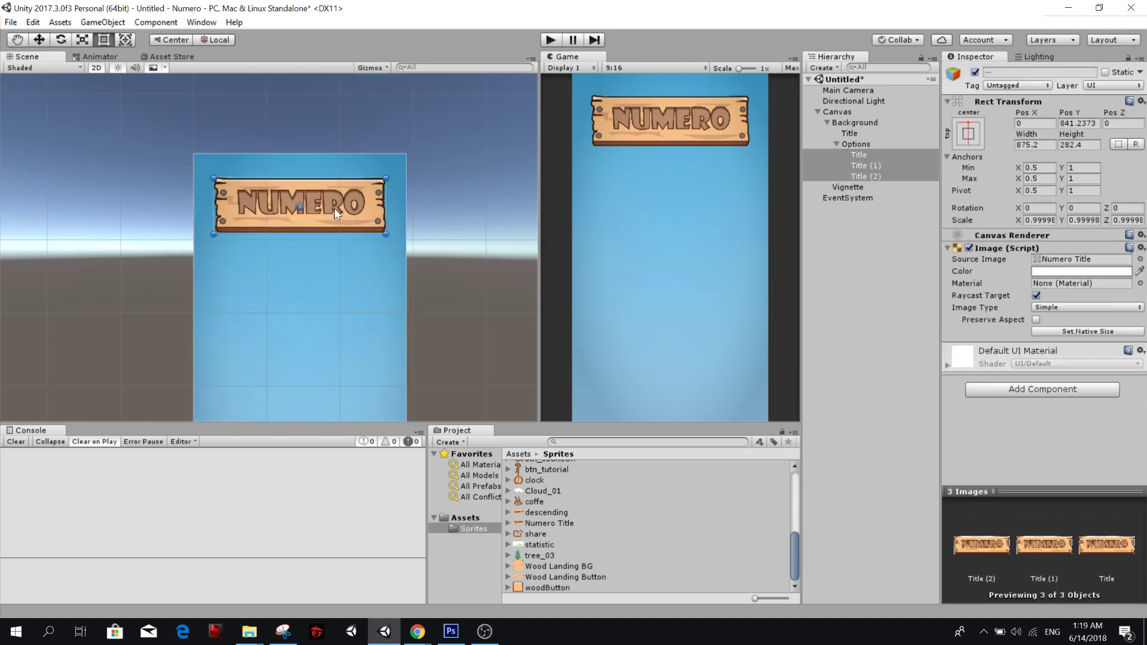
left_click_drag(324, 202, 326, 279)
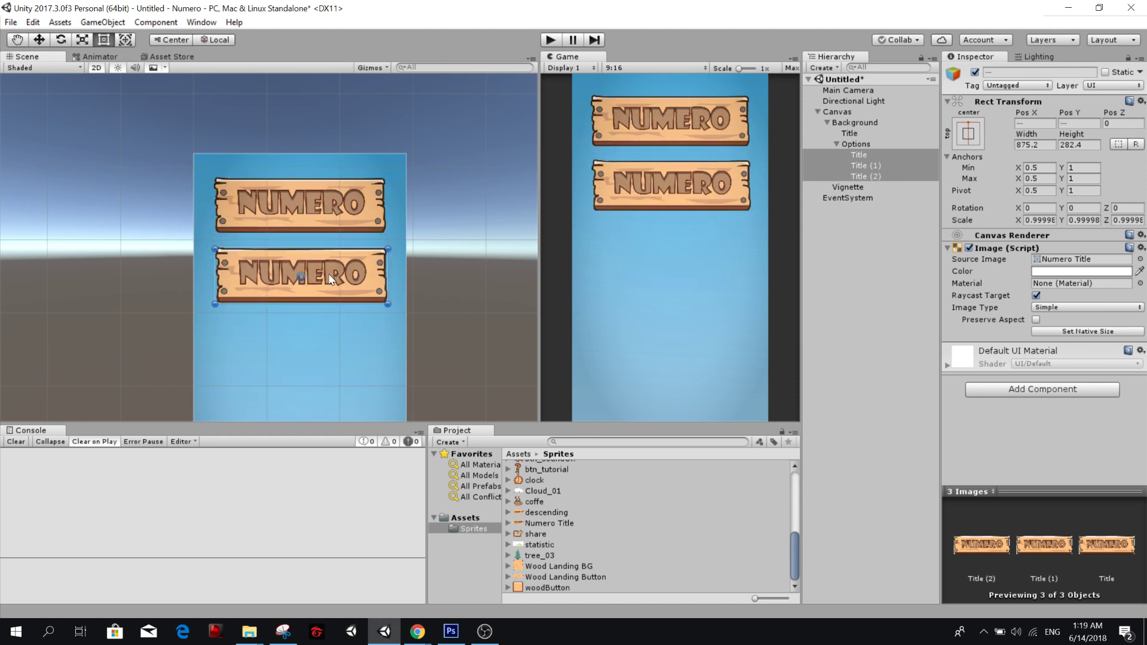
key("ctrl+z")
left_click_drag(1064, 114, 183, 246)
left_click(879, 168)
left_click_drag(1077, 113, 890, 143)
left_click(865, 176)
left_click_drag(1076, 114, 488, 205)
Switch to the draw.io diagram to check the entries listed for the Landing screen, and return to Unity.
key("alt+Tab")
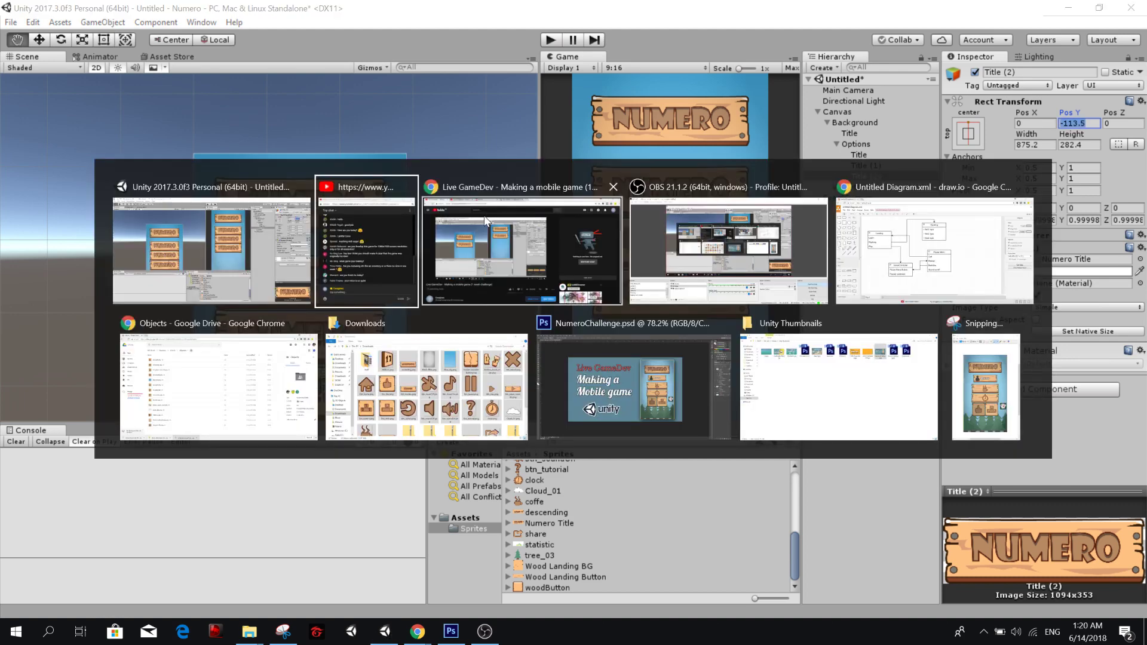
left_click(910, 232)
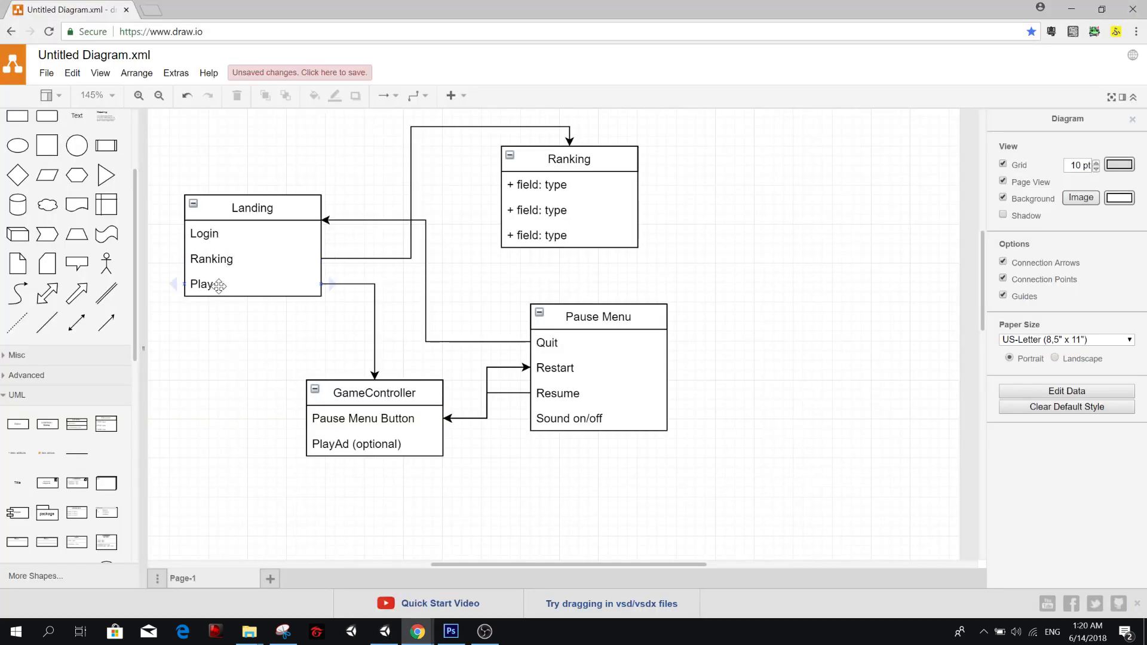
key("alt+Tab")
Enlarge the asset thumbnails in the Sprites folder and look through them for a blank wooden button sprite.
left_click(860, 155)
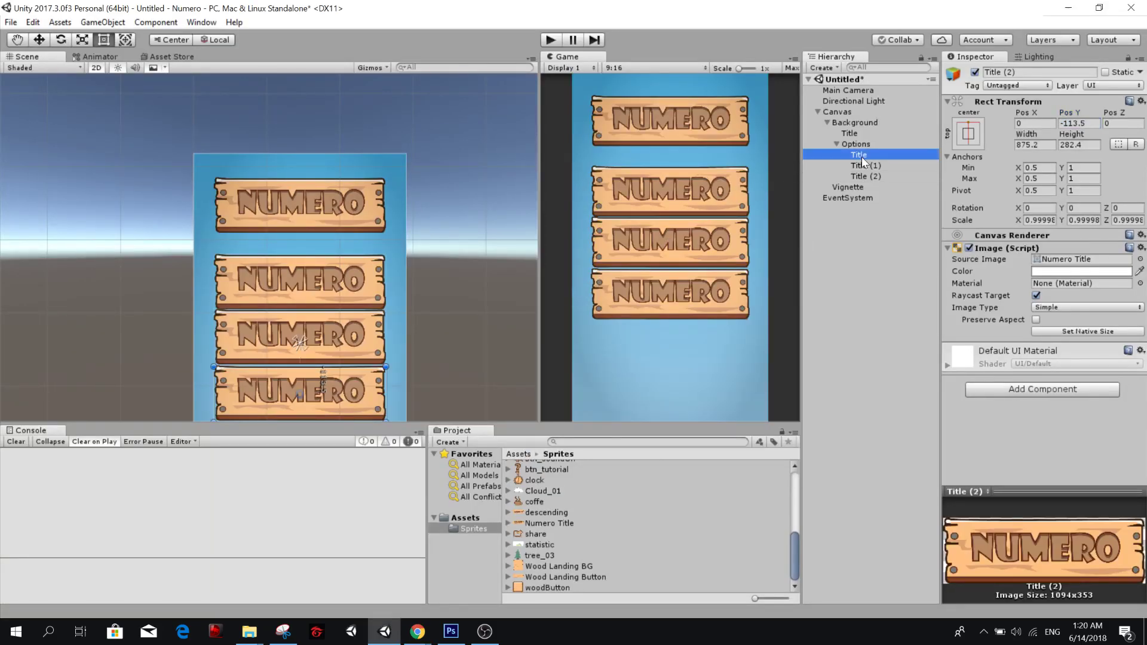
scroll(539, 553, "up", 5)
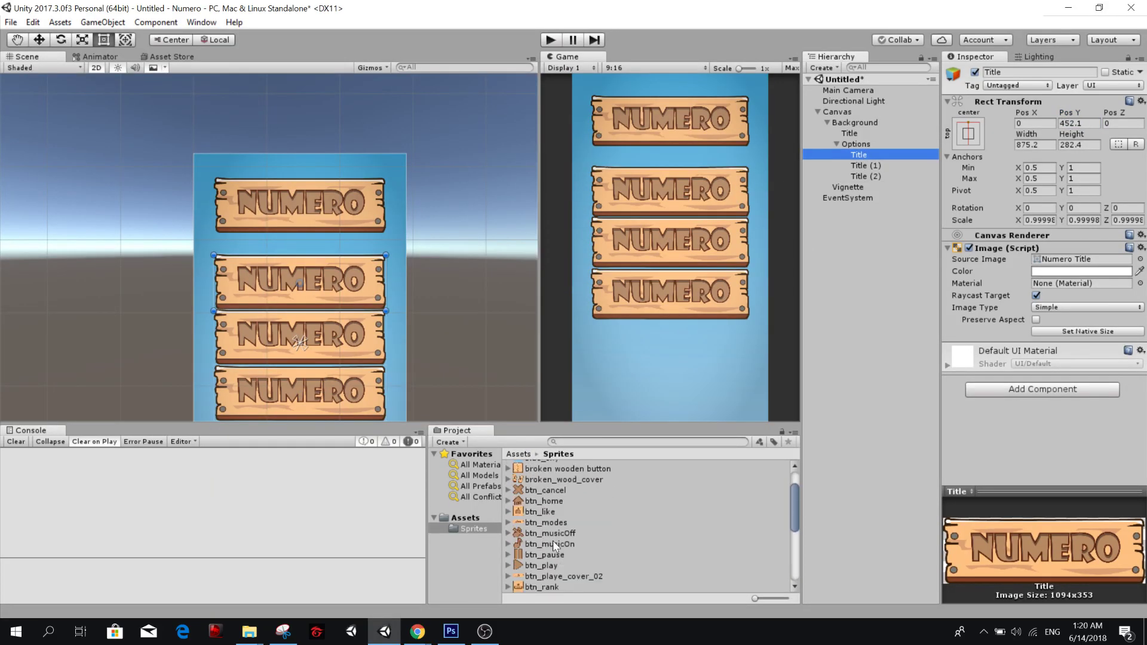
left_click(562, 524)
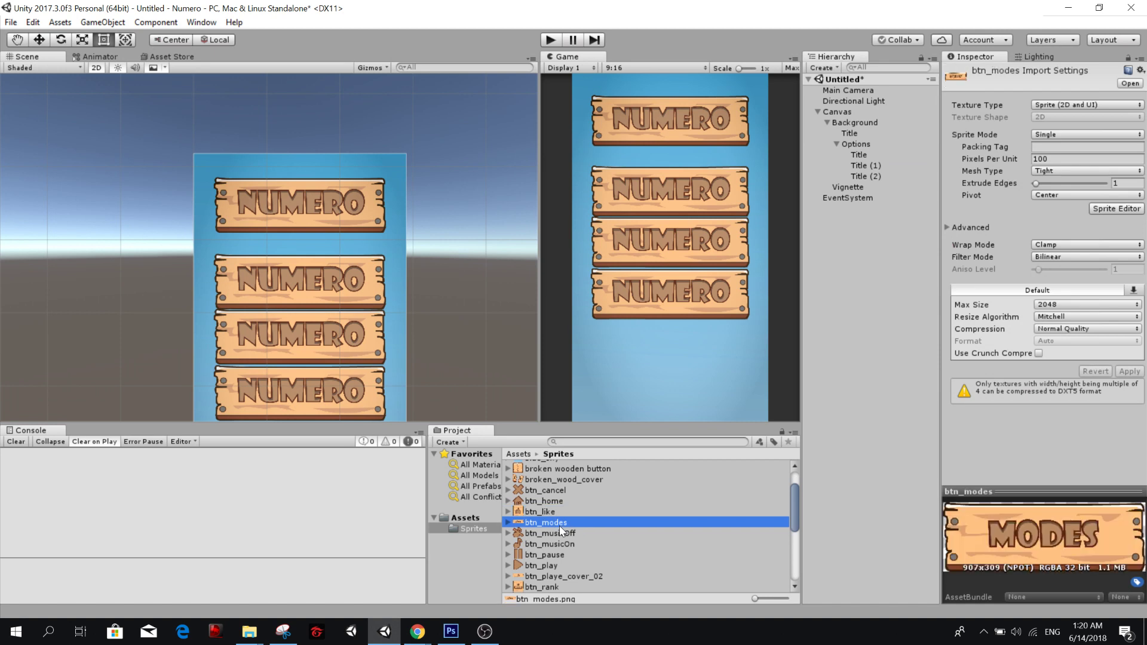
scroll(575, 524, "down", 2)
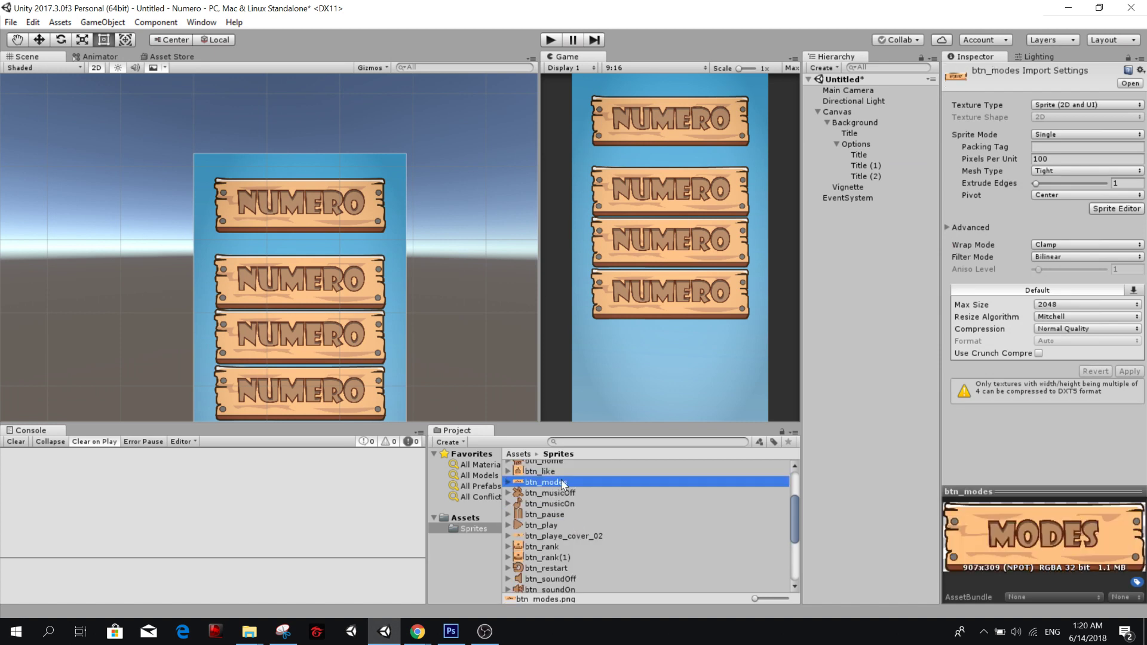
scroll(561, 477, "up", 3)
scroll(590, 499, "down", 2)
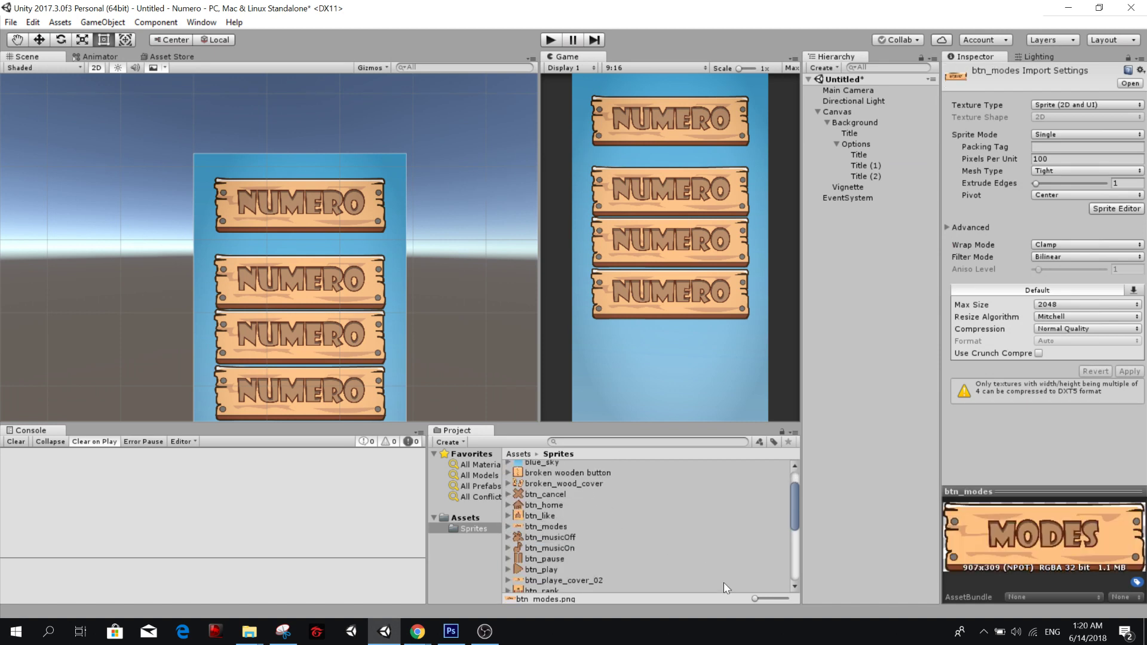
left_click_drag(774, 598, 787, 598)
scroll(753, 526, "down", 3)
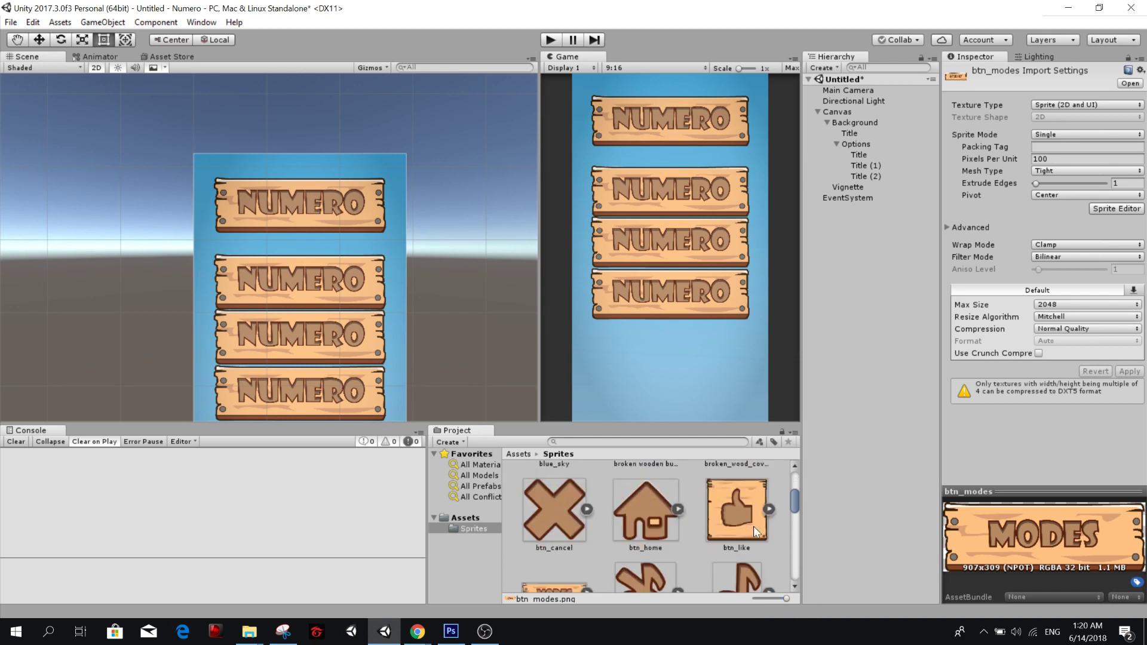
left_click_drag(793, 502, 796, 571)
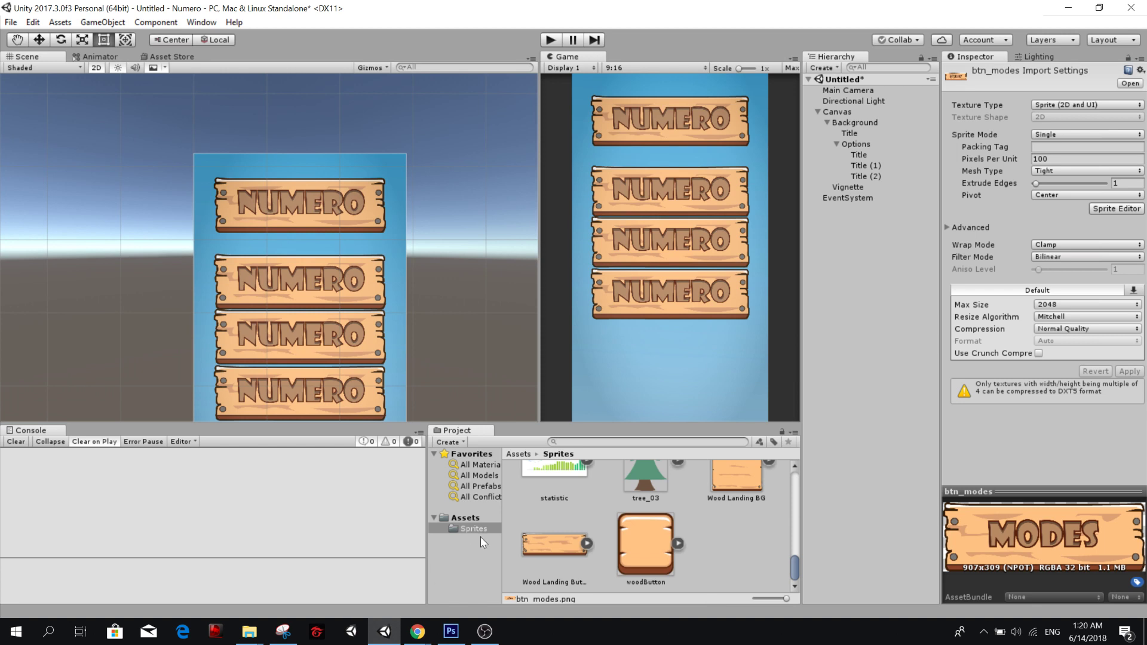
Set the Source Image of all three Title copies in Options to the Wood Landing Button sprite.
left_click(879, 155)
left_click(860, 176, "shift")
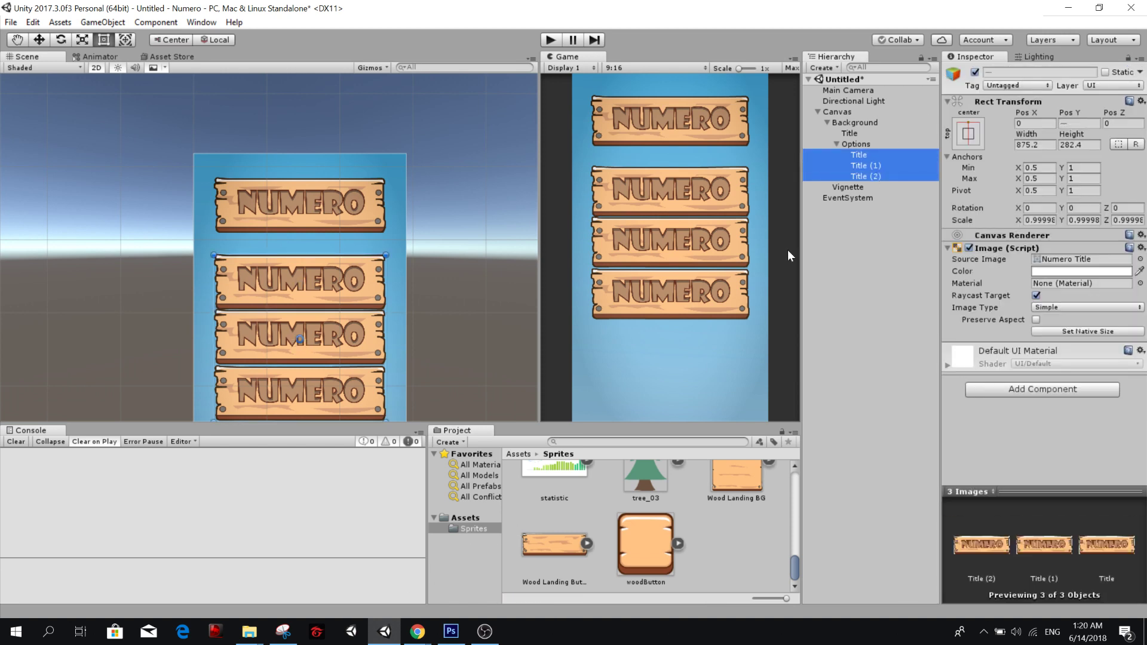
left_click_drag(554, 543, 1053, 265)
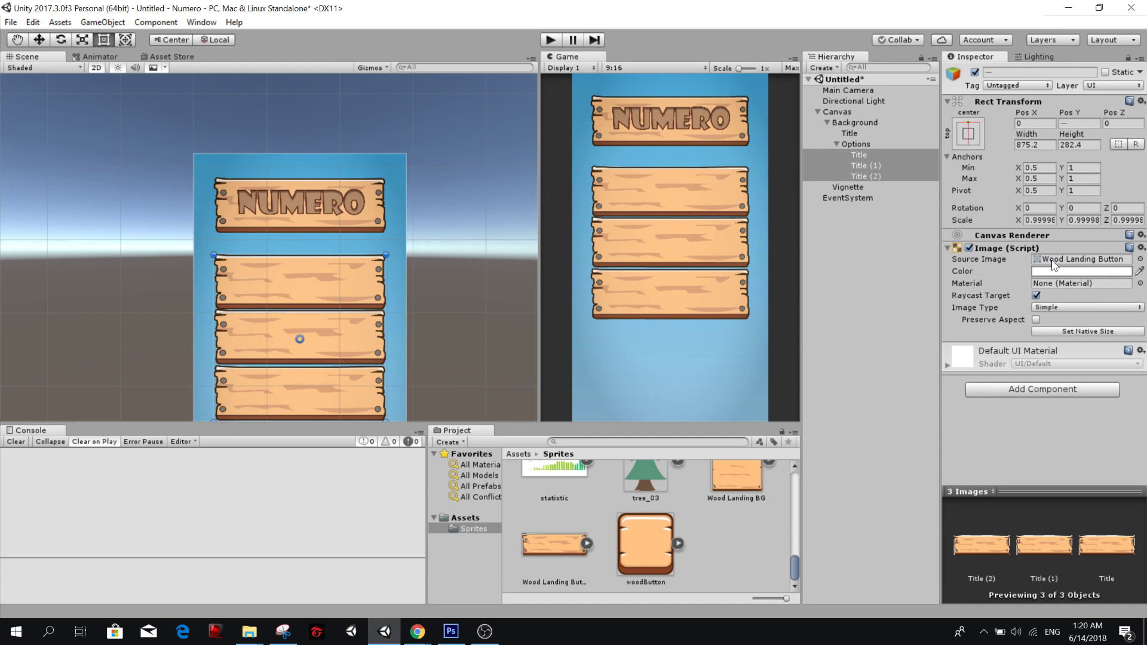
Rename the first wooden board under Options as Login.
left_click(895, 155)
left_click(891, 156)
type("Loi")
type("in")
key("Return")
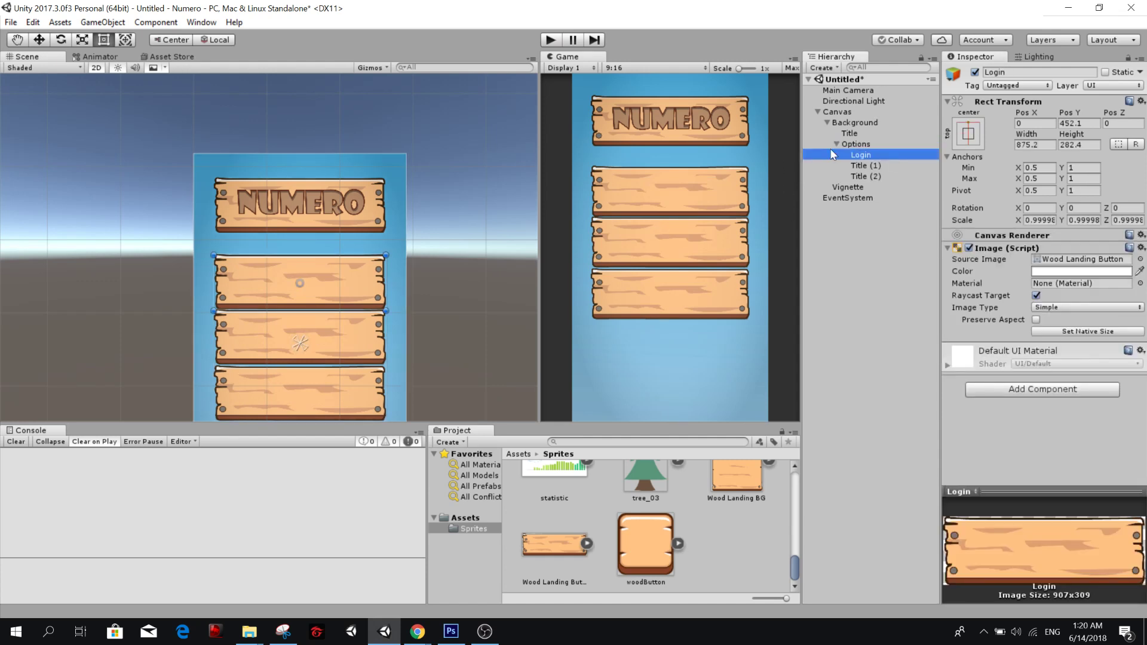
Rename the second and third wooden boards under Options as Play and Ranking.
left_click(879, 168)
left_click(879, 167)
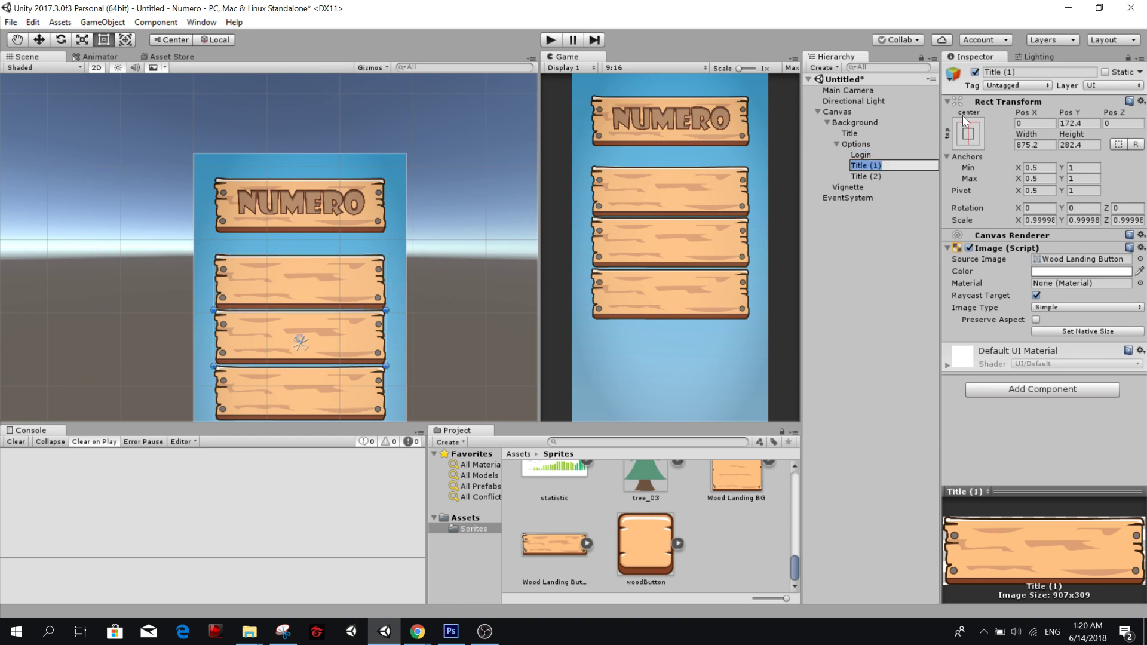
type("Play")
key("Return")
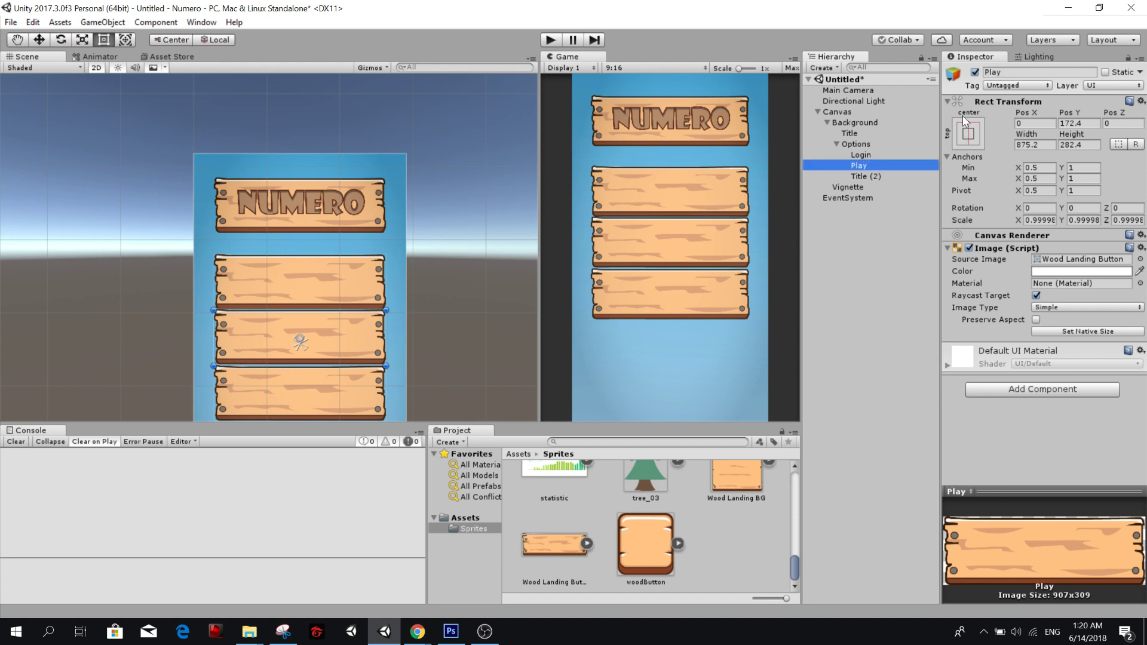
left_click(880, 178)
left_click(880, 178)
type("Rank")
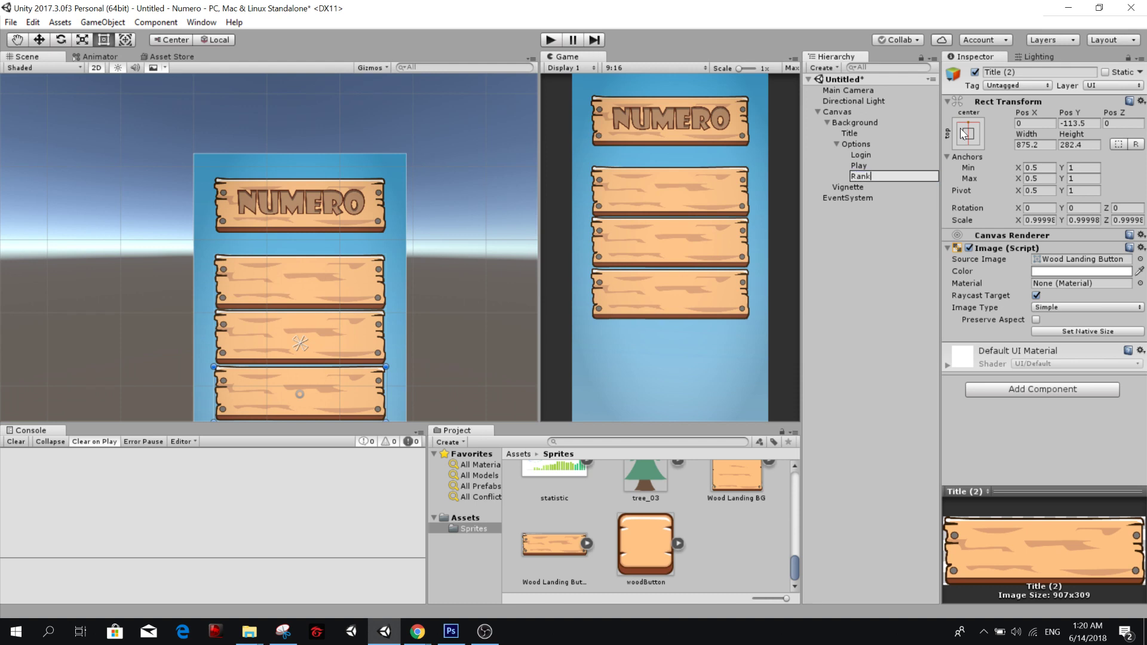
type("ing")
key("Return")
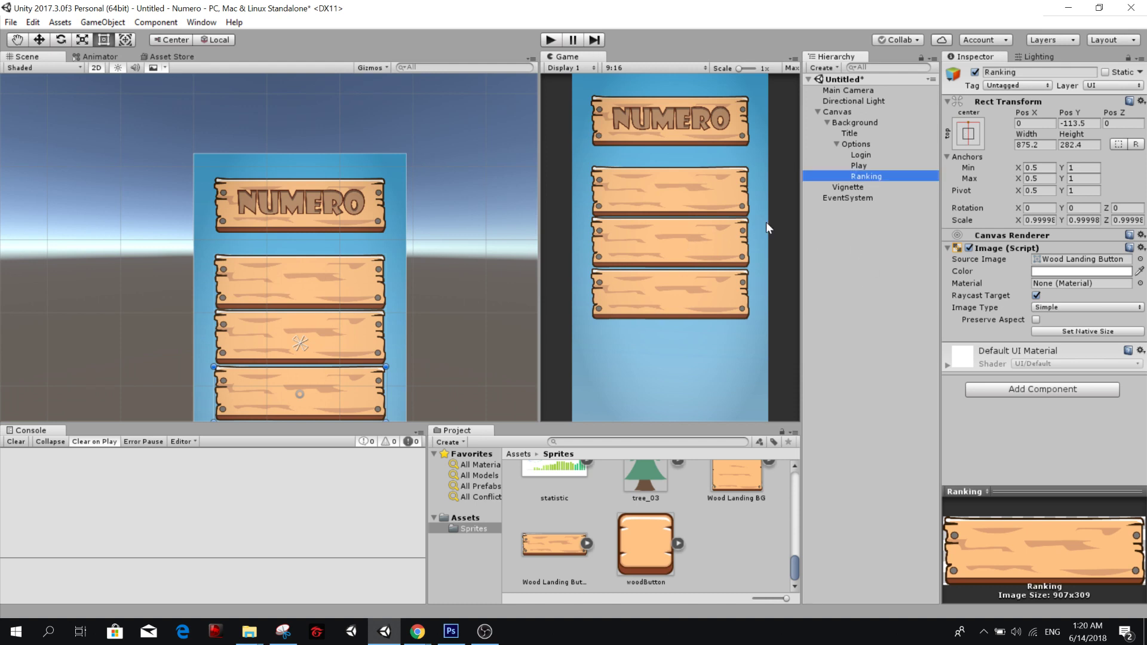
left_click(885, 154)
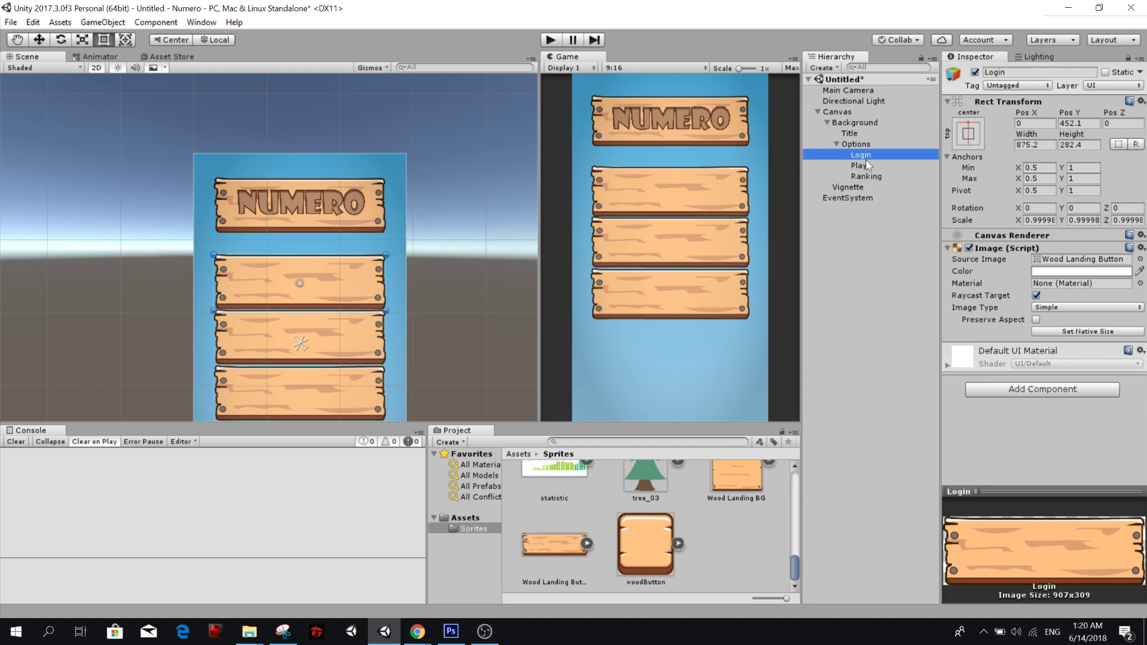
Add a Button component to the Login, Play and Ranking boards together.
left_click(864, 176, "shift")
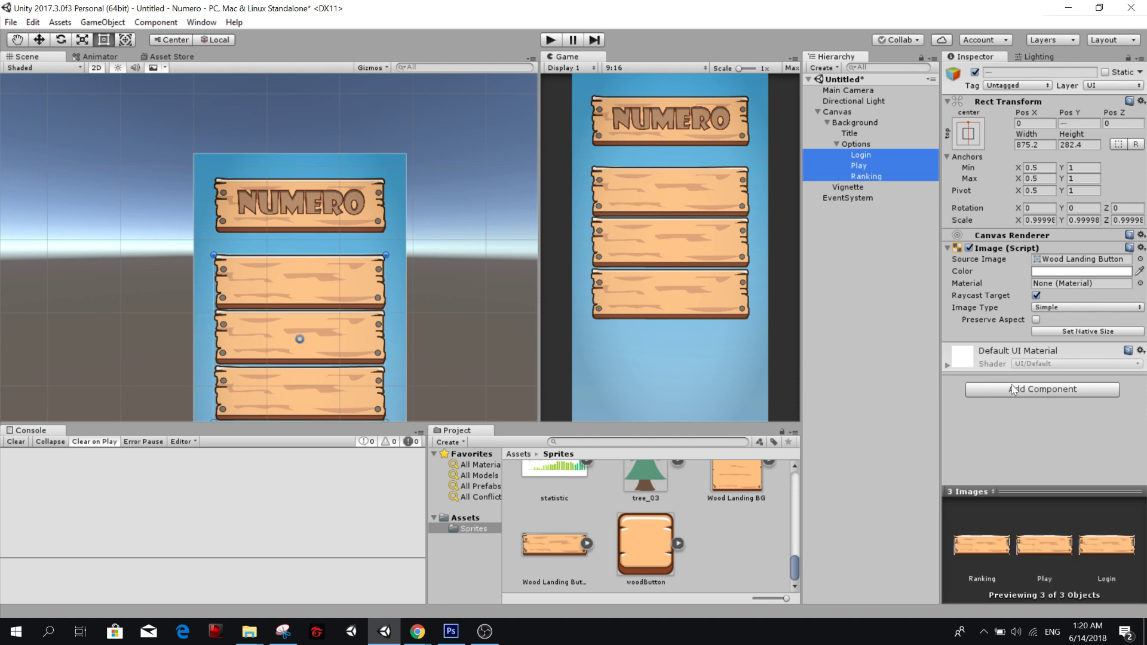
left_click(1021, 391)
type("b")
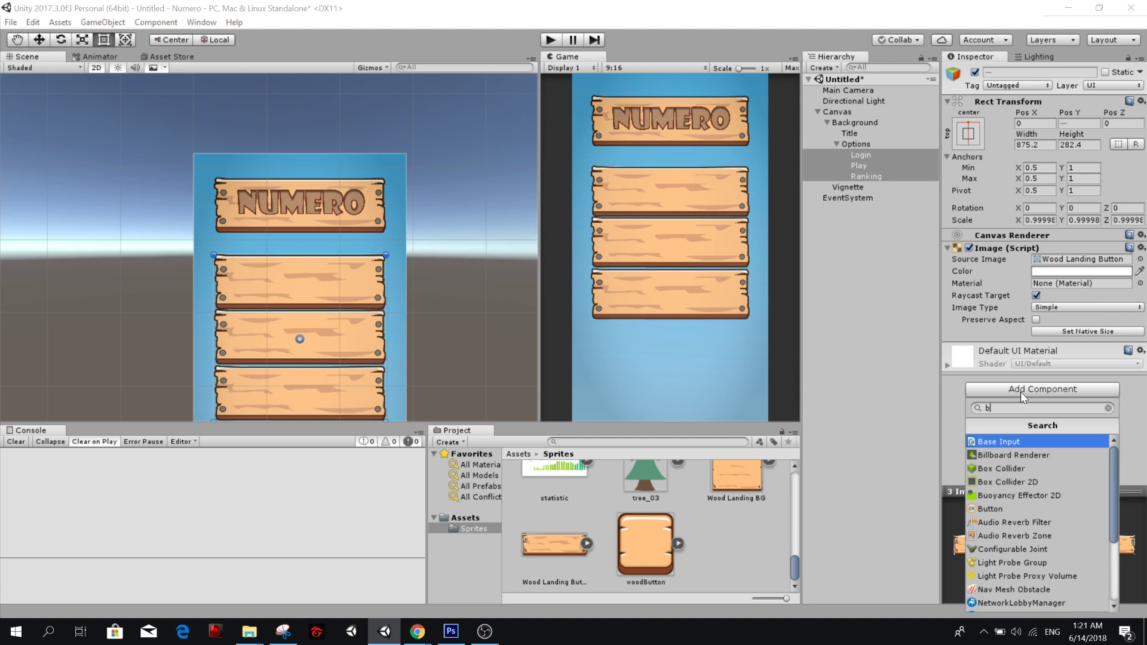
type("utton")
key("Return")
scroll(1020, 392, "down", 5)
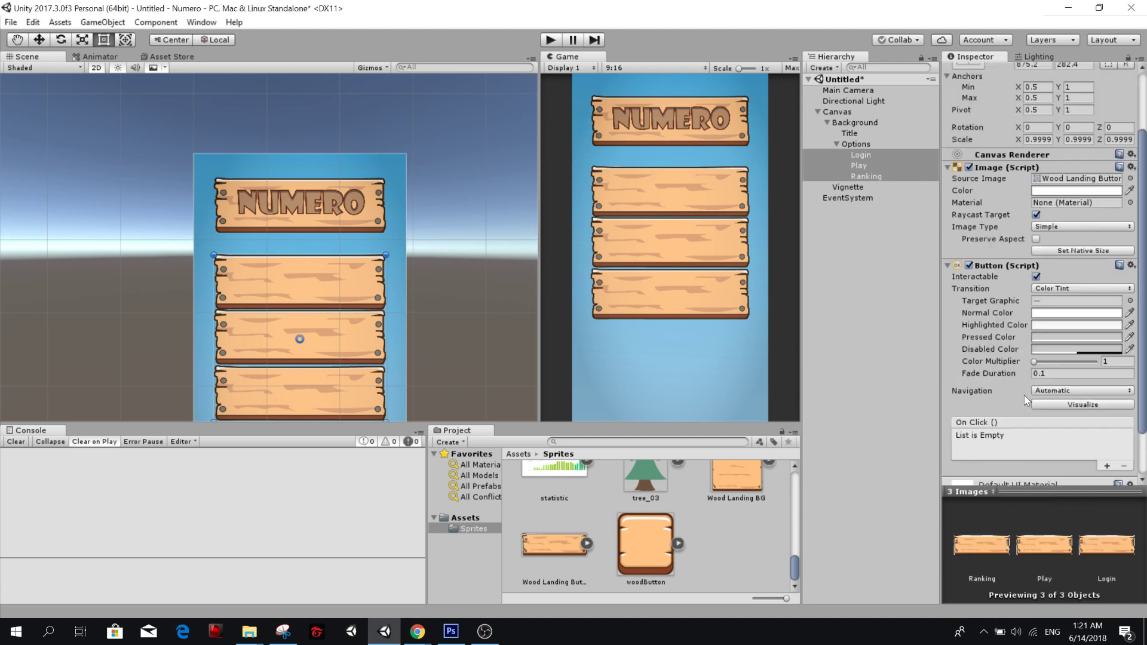
Create a UI Text child under each of Login, Play and Ranking at once.
left_click(875, 160)
right_click(875, 159)
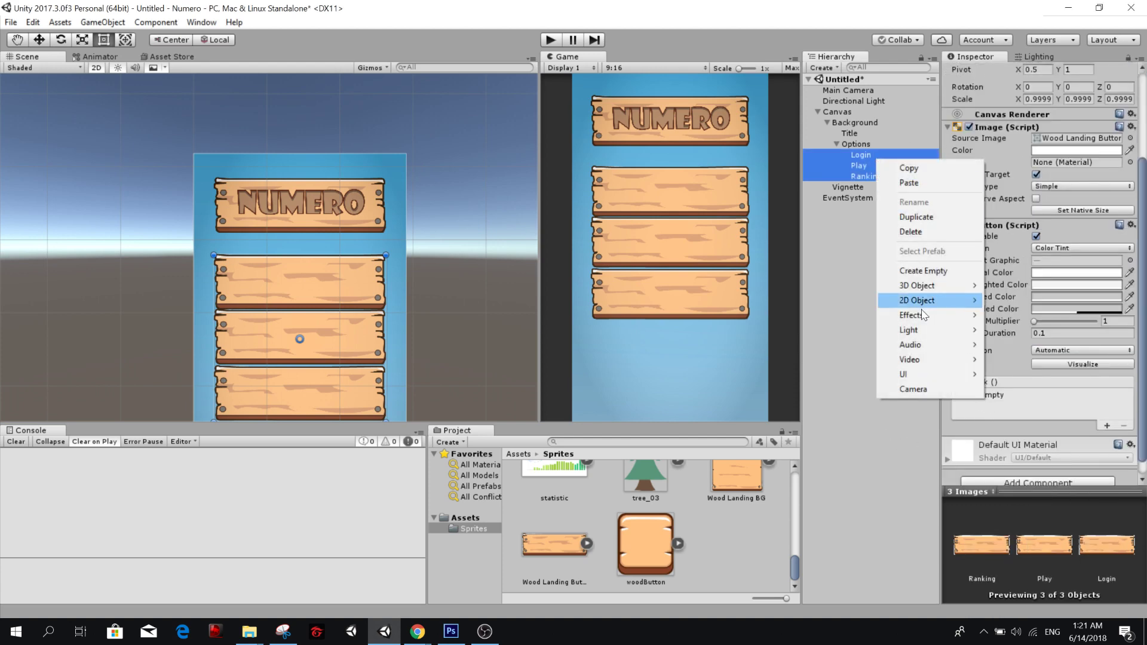
mouse_move(932, 374)
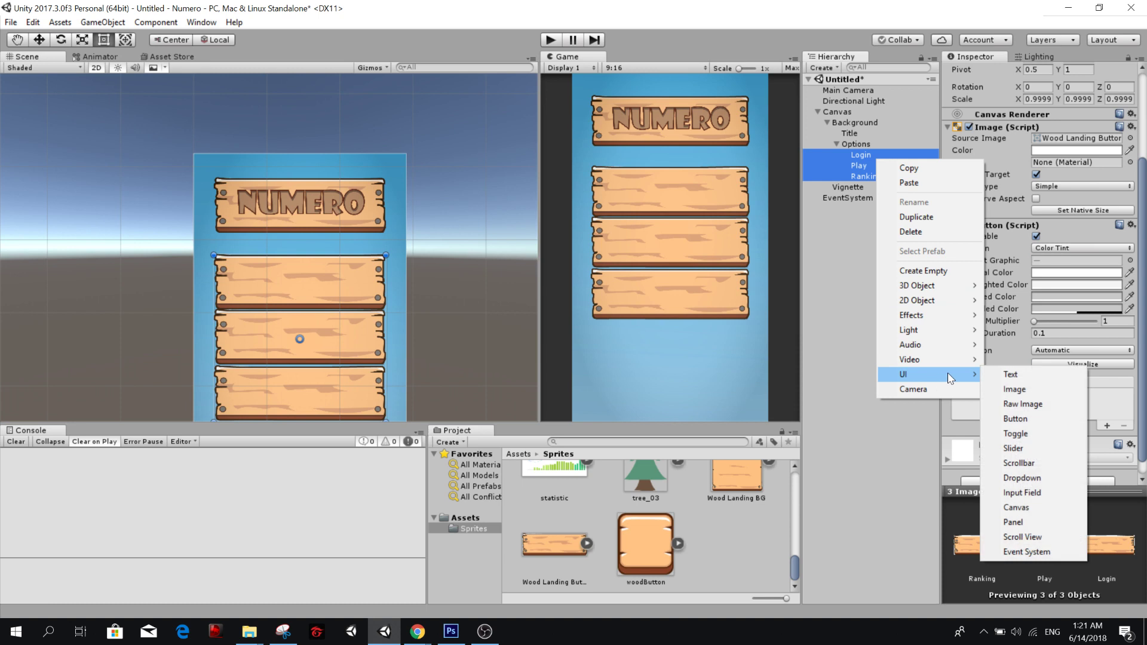
left_click(1012, 378)
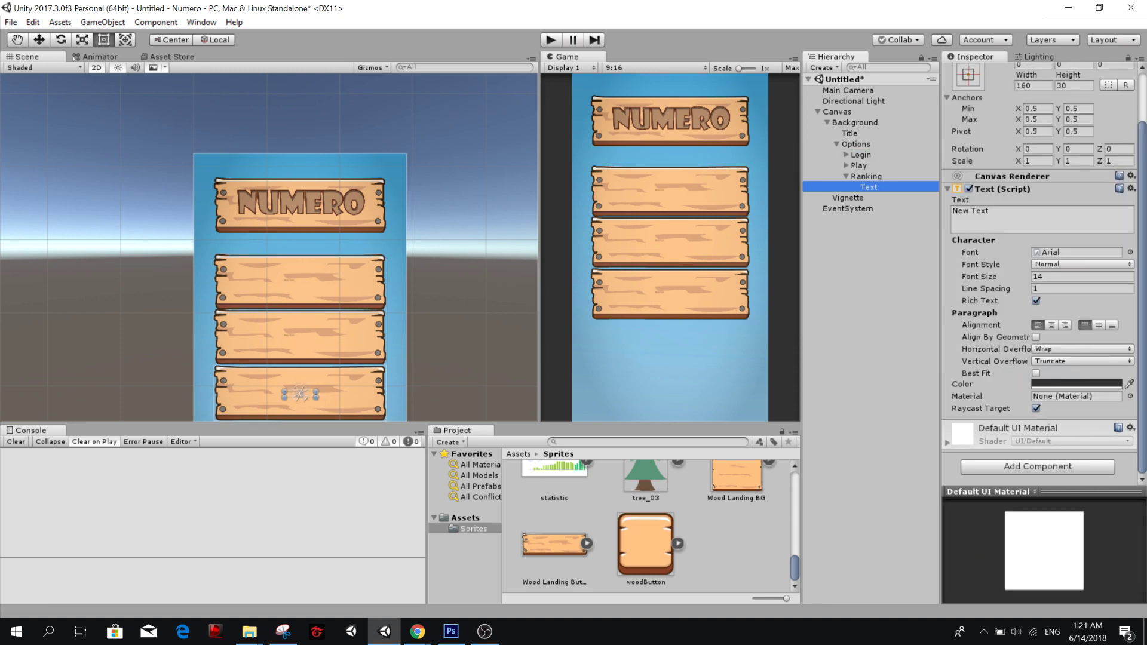
Stretch all three Text children to fill their parent boards using the full stretch anchor preset, including position.
left_click(846, 155)
left_click(846, 176)
left_click(868, 165)
left_click(868, 187, "ctrl")
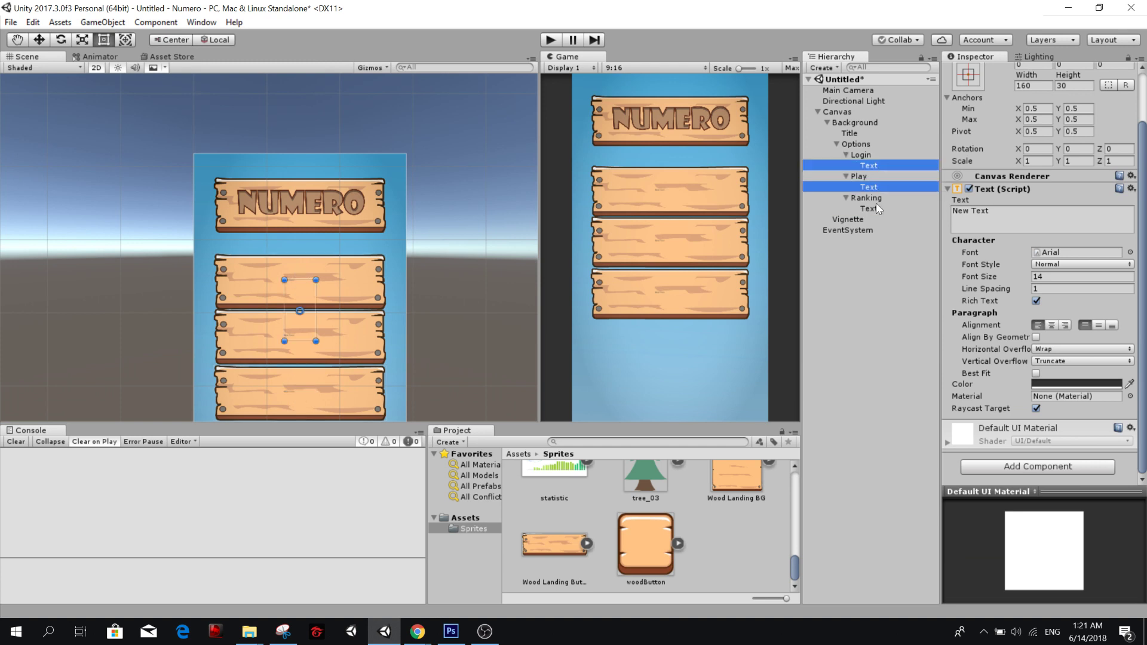
left_click(868, 209, "ctrl")
left_click(1035, 87)
left_click(1071, 86)
type("30")
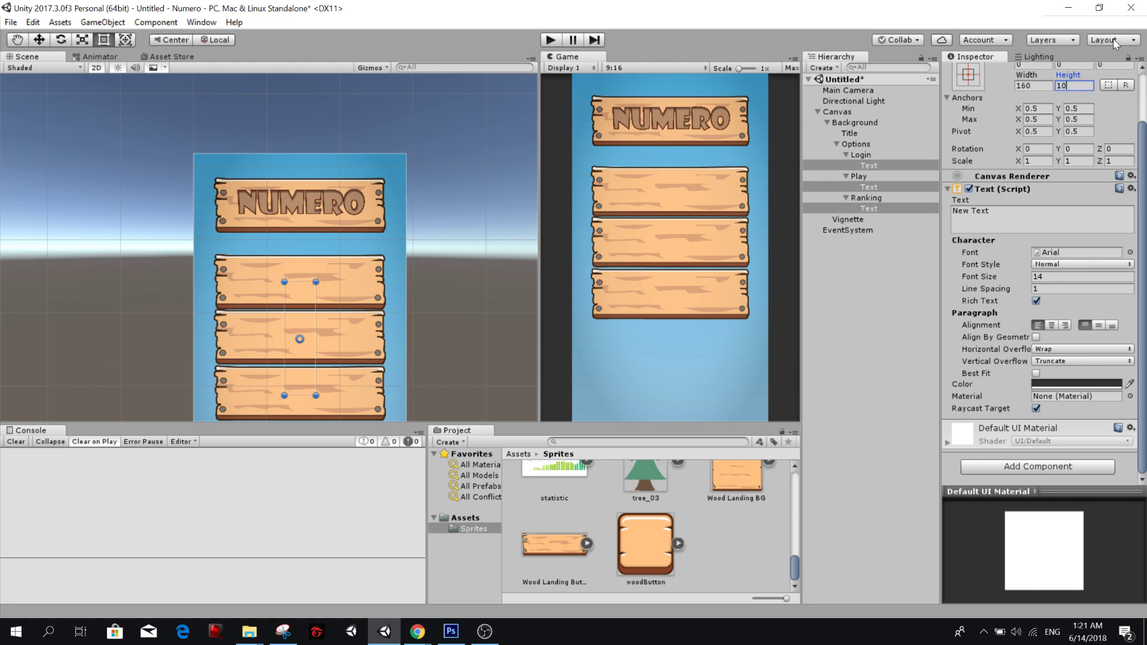
left_click(968, 74)
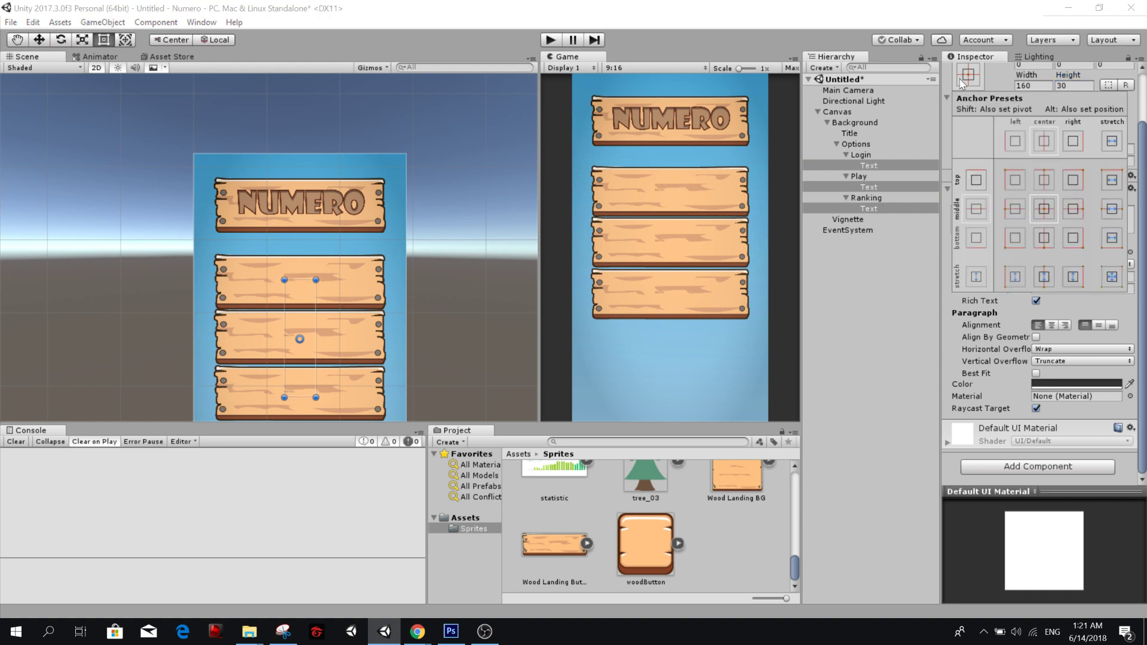
left_click(1112, 277)
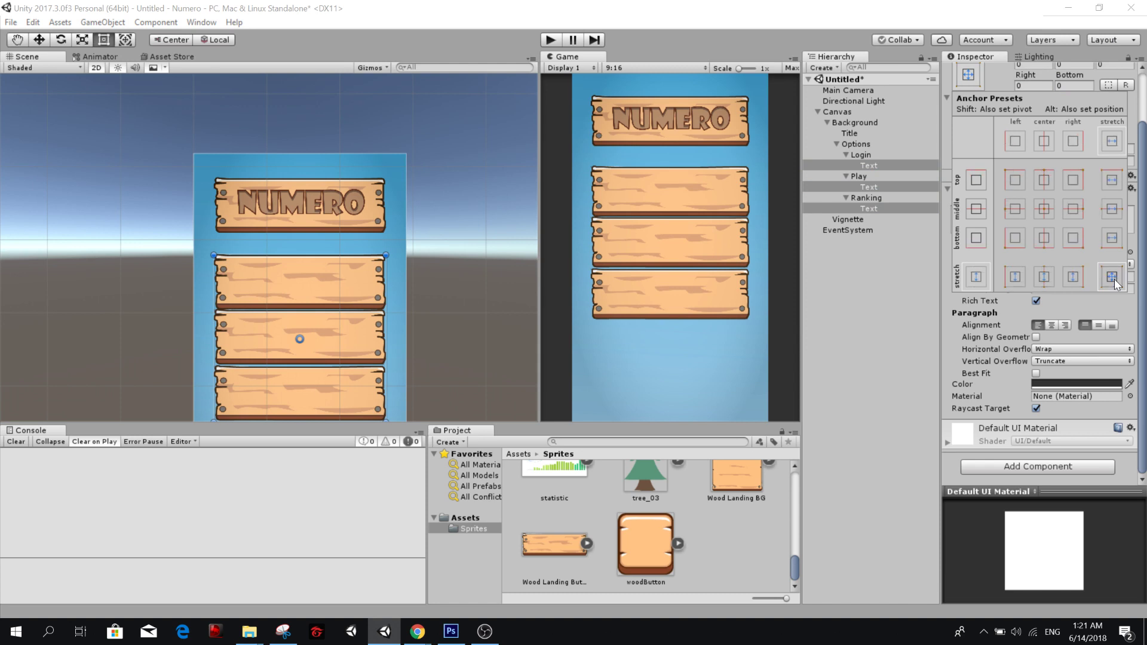
left_click(866, 357)
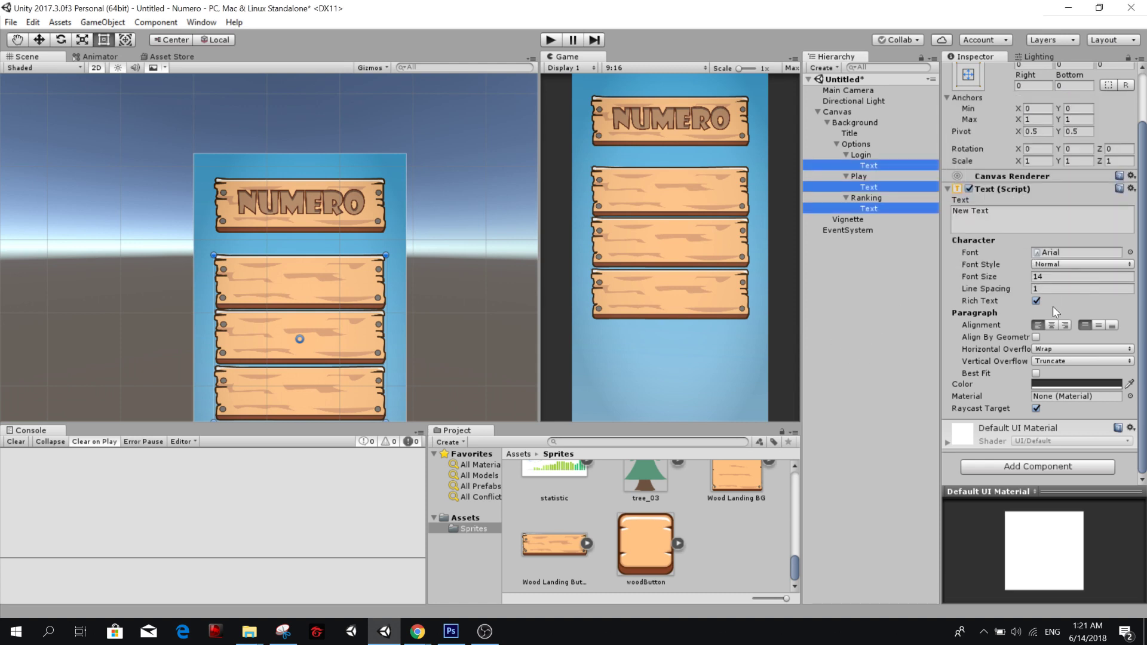
Set the font size of the three Text labels to 100 and center them horizontally and vertically.
left_click(1032, 277)
type("50")
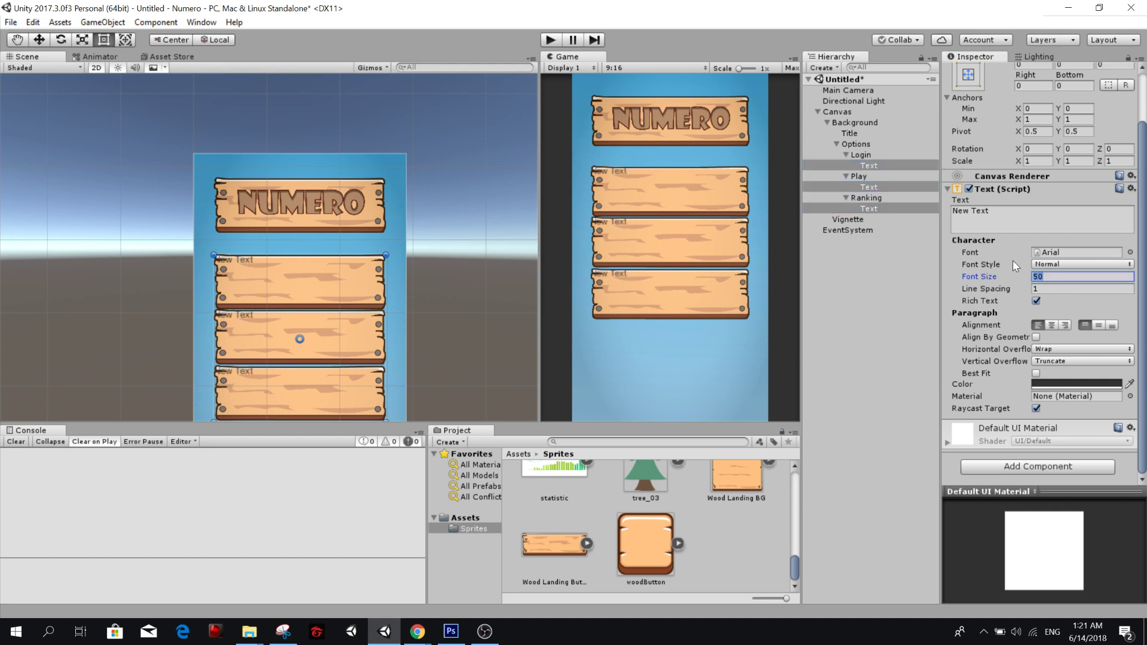
left_click(1052, 325)
left_click(1097, 325)
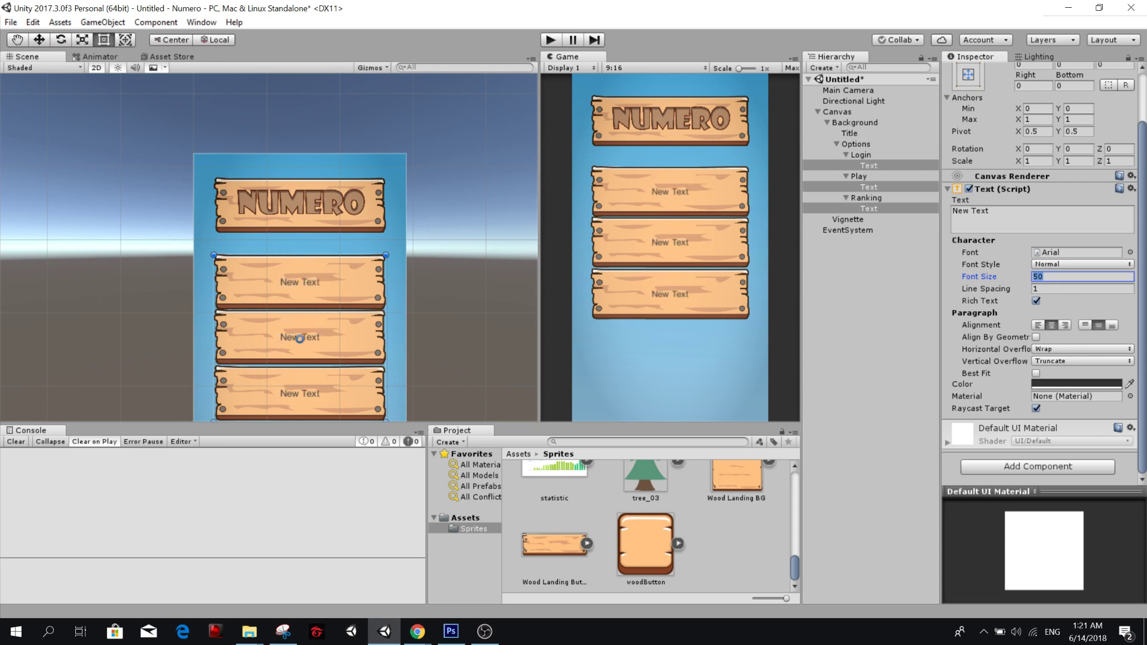
type("80")
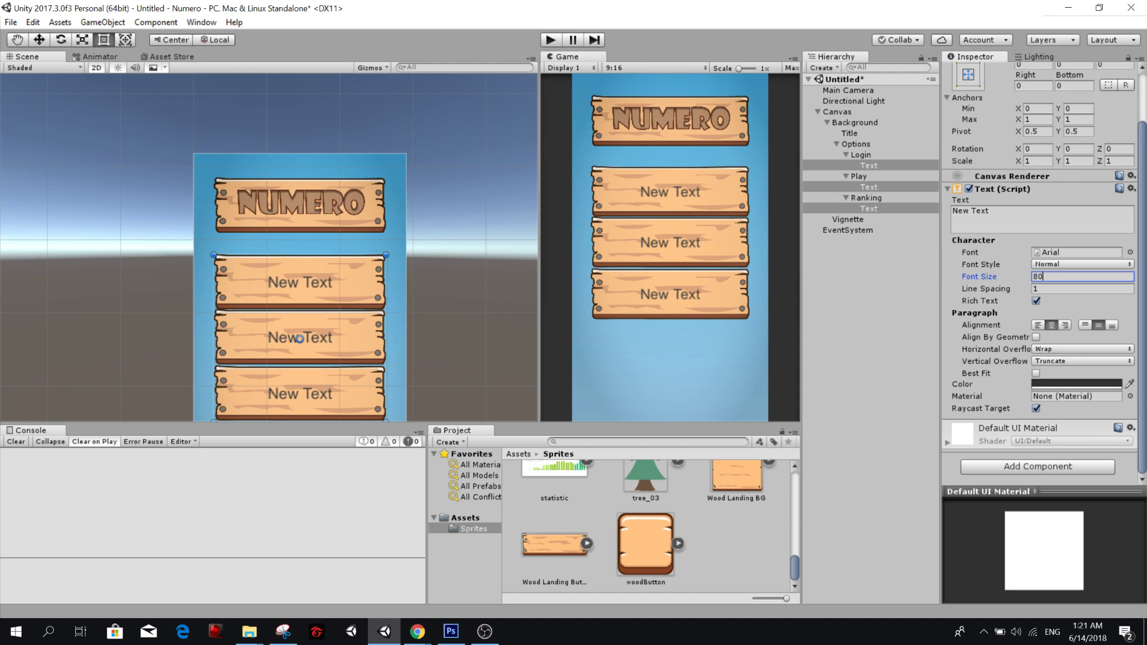
key("BackSpace")
key("BackSpace")
type("100")
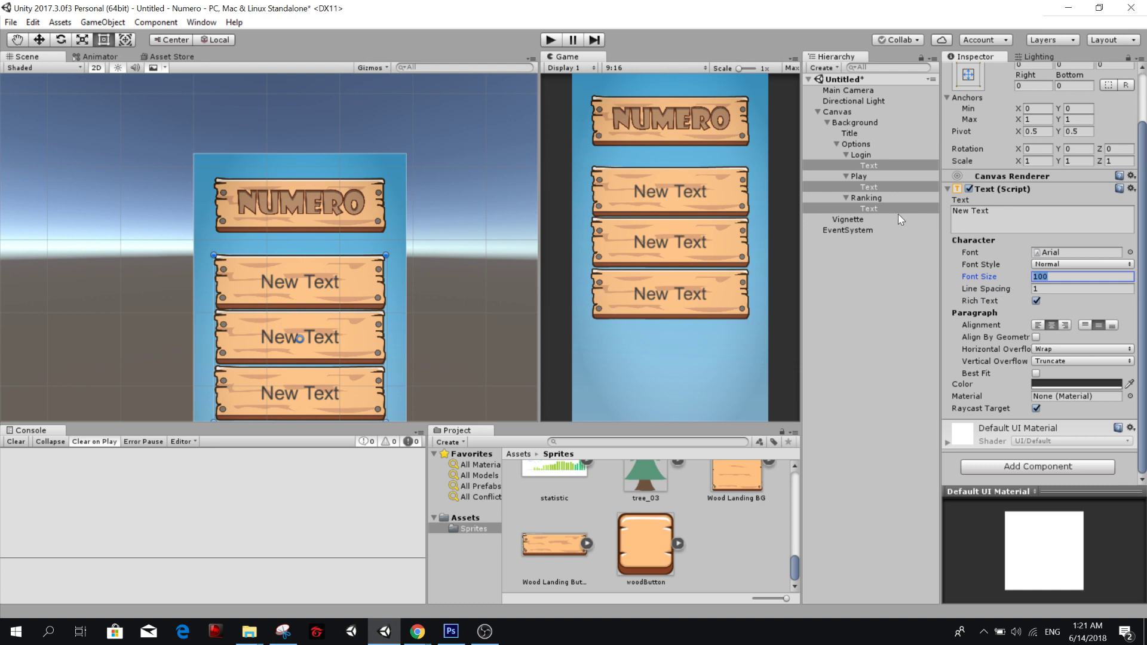
Change the text of the label under the Login board to Login.
left_click(876, 167)
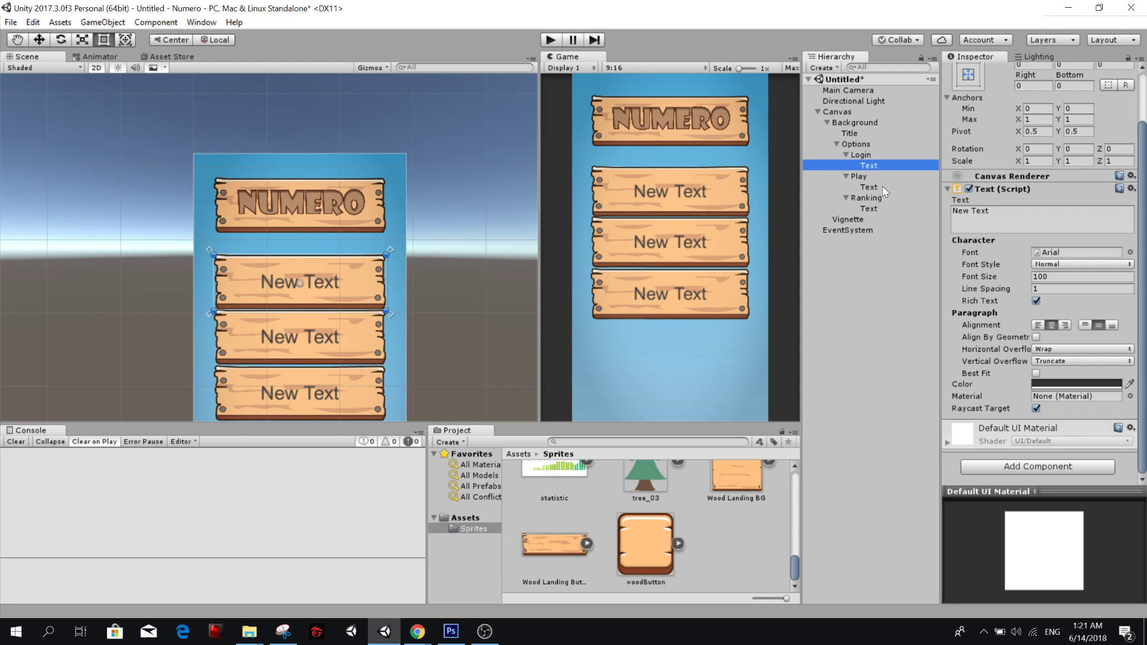
left_click(875, 186, "ctrl")
left_click(877, 208, "ctrl")
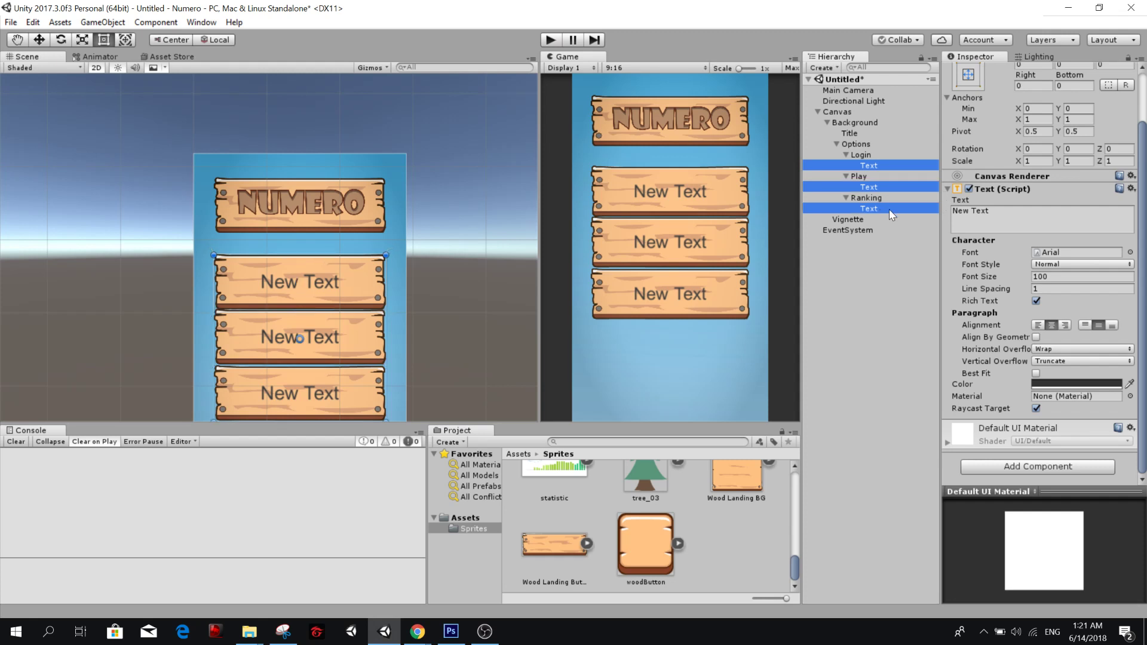
left_click_drag(1009, 225, 900, 224)
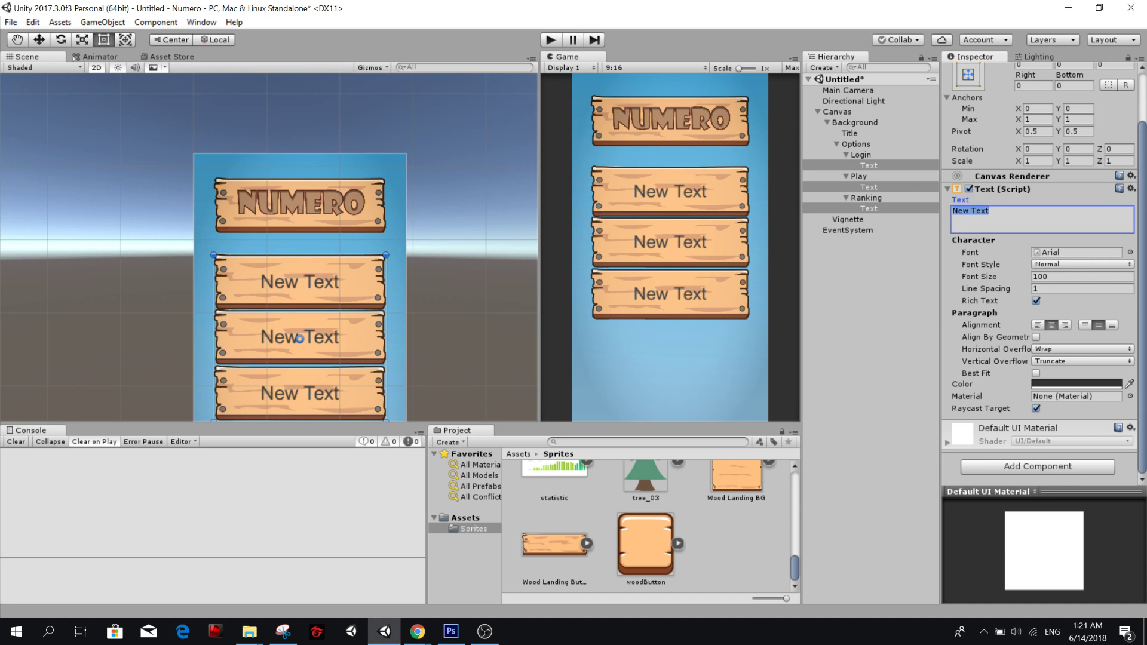
left_click(891, 166)
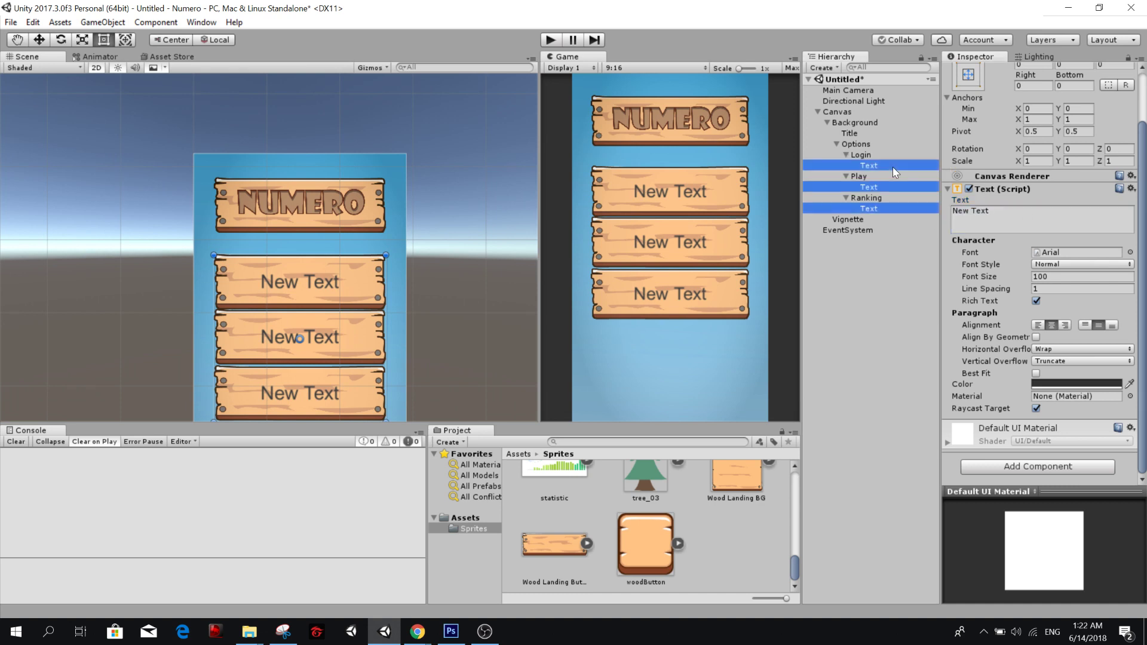
left_click_drag(1009, 219, 902, 220)
type("Loi")
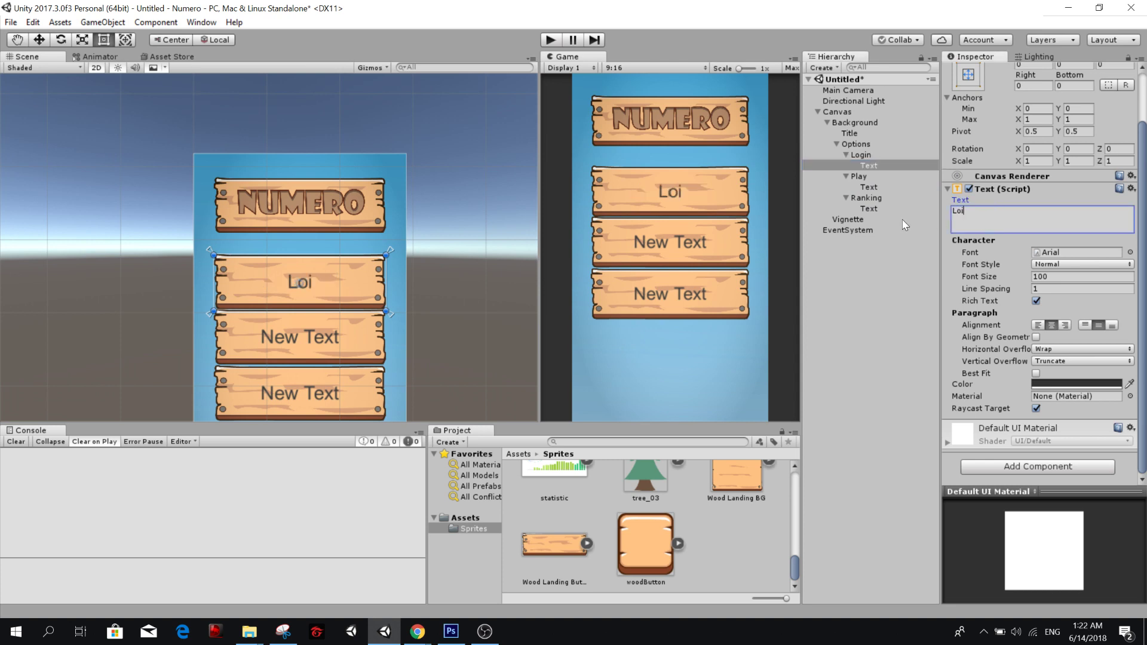
key("BackSpace")
type("gin")
Change the text of the label under the Play board to Play.
left_click(873, 187)
left_click(1014, 215)
key("ctrl+a")
type("P")
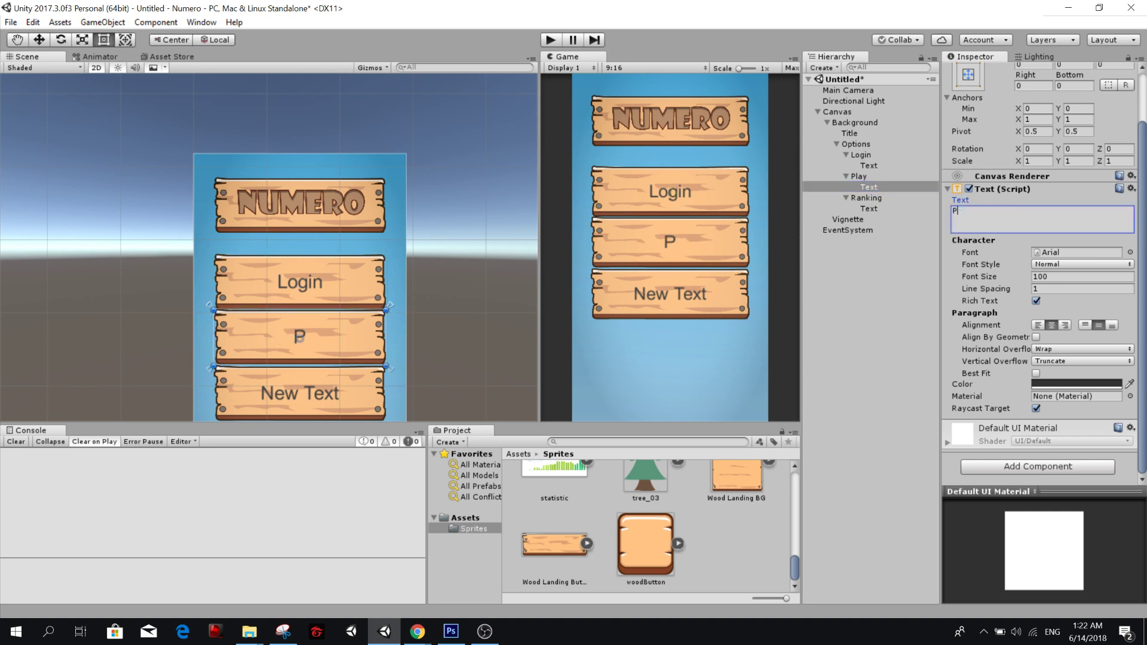
type("lay")
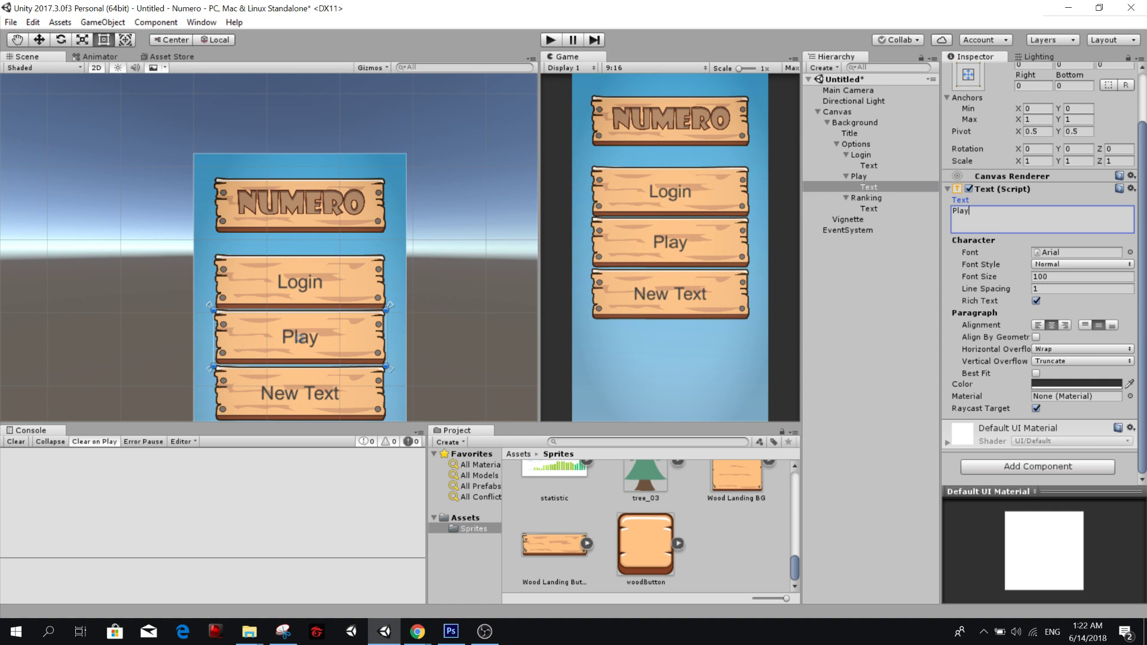
Change the text of the label under the Ranking board to Ranking.
left_click(859, 217)
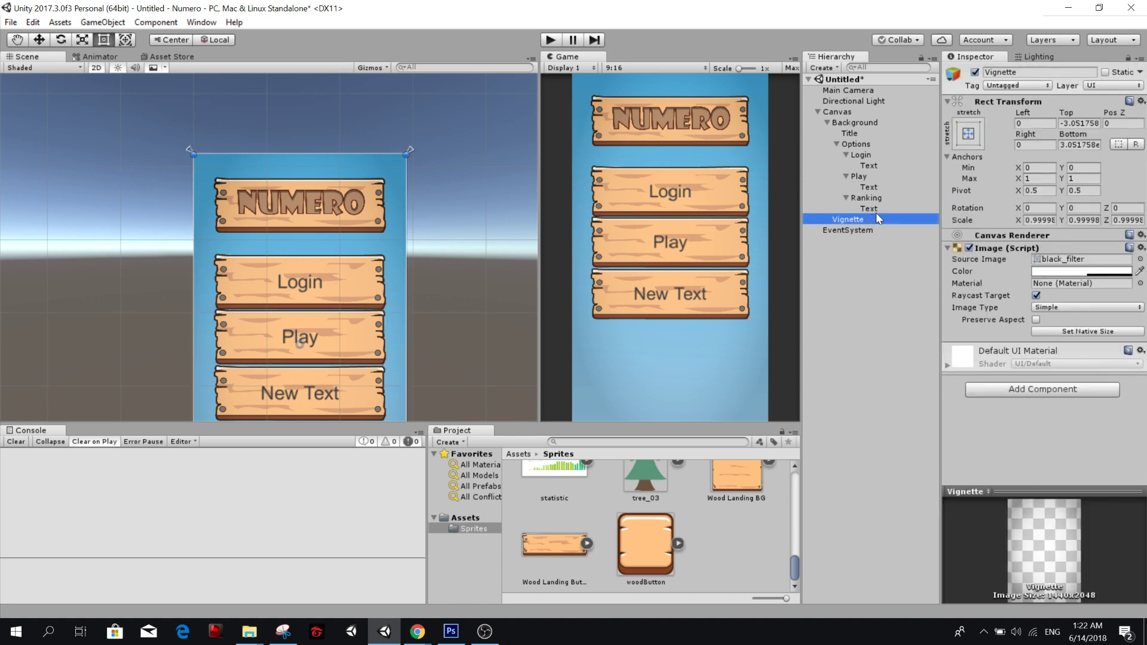
left_click(873, 209)
left_click(1002, 279)
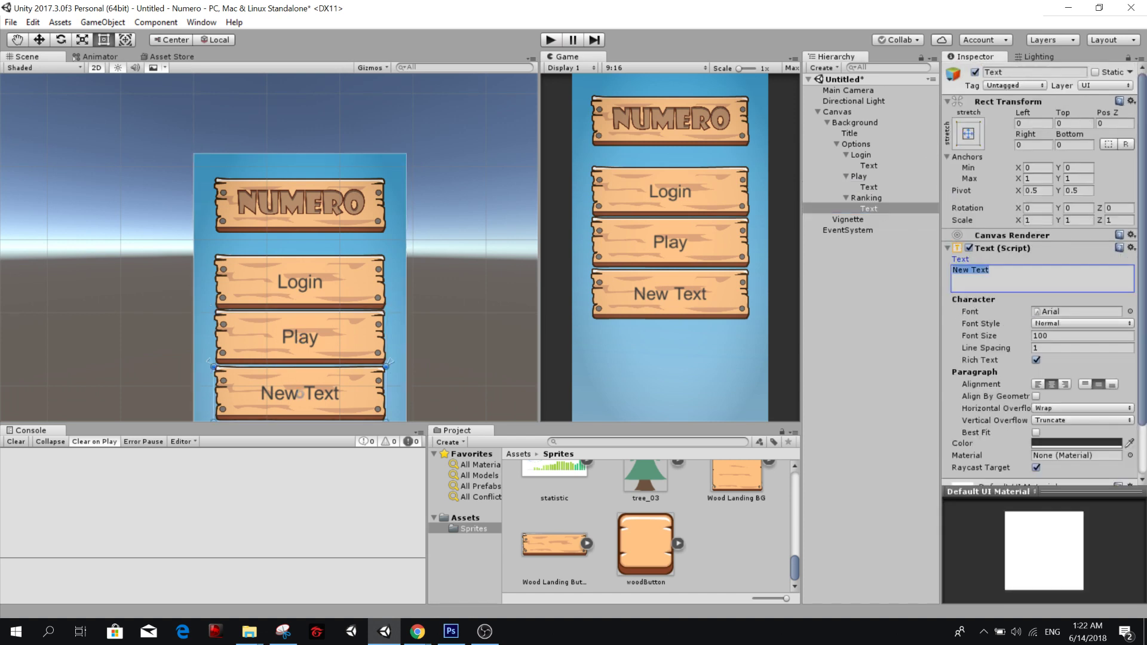
type("Ranking")
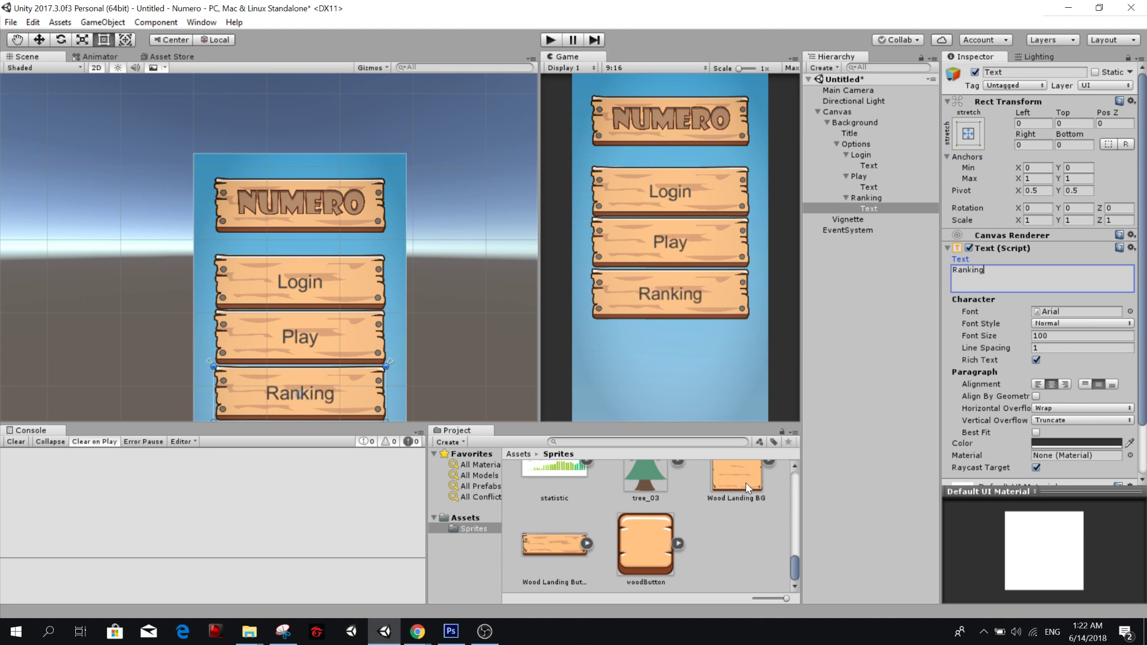
Set the Ranking button's Source Image to the btn_rank sprite at native size and delete its Text child.
scroll(735, 521, "up", 2)
scroll(735, 521, "down", 4)
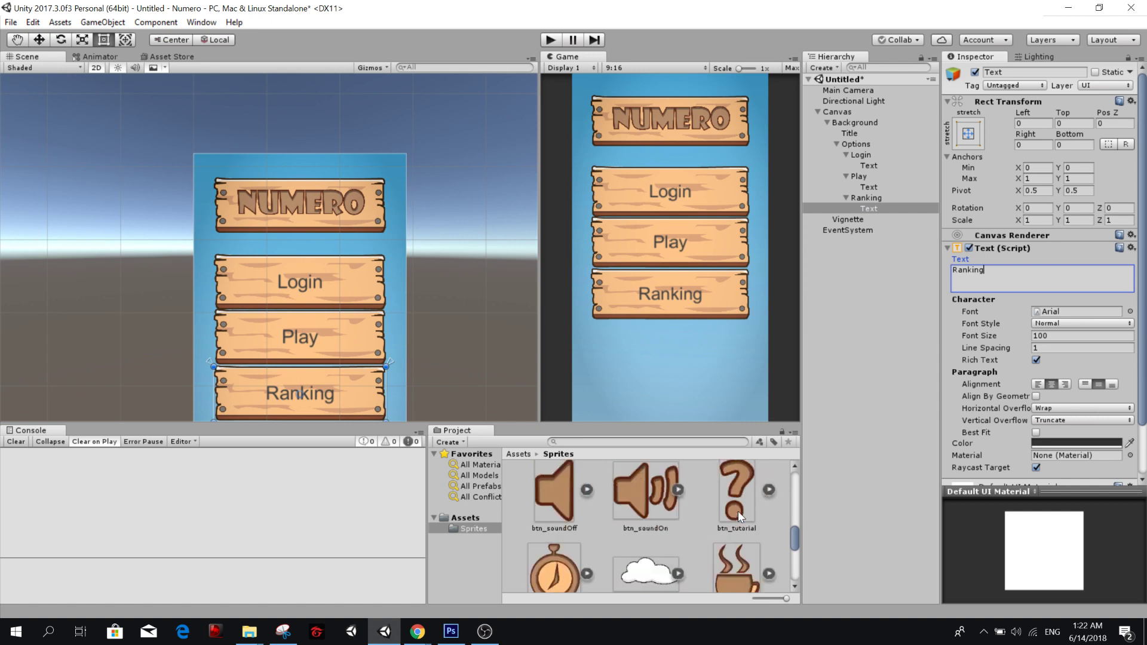
scroll(737, 511, "down", 1)
scroll(720, 512, "down", 2)
scroll(719, 508, "up", 4)
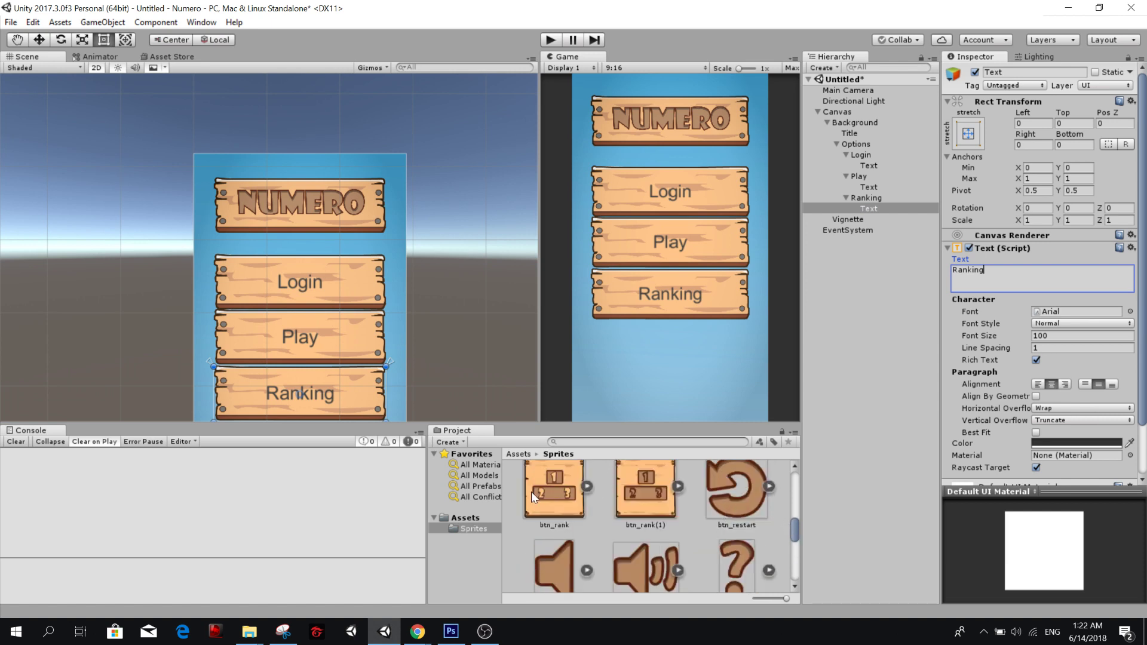
left_click_drag(553, 492, 990, 418)
left_click(886, 197)
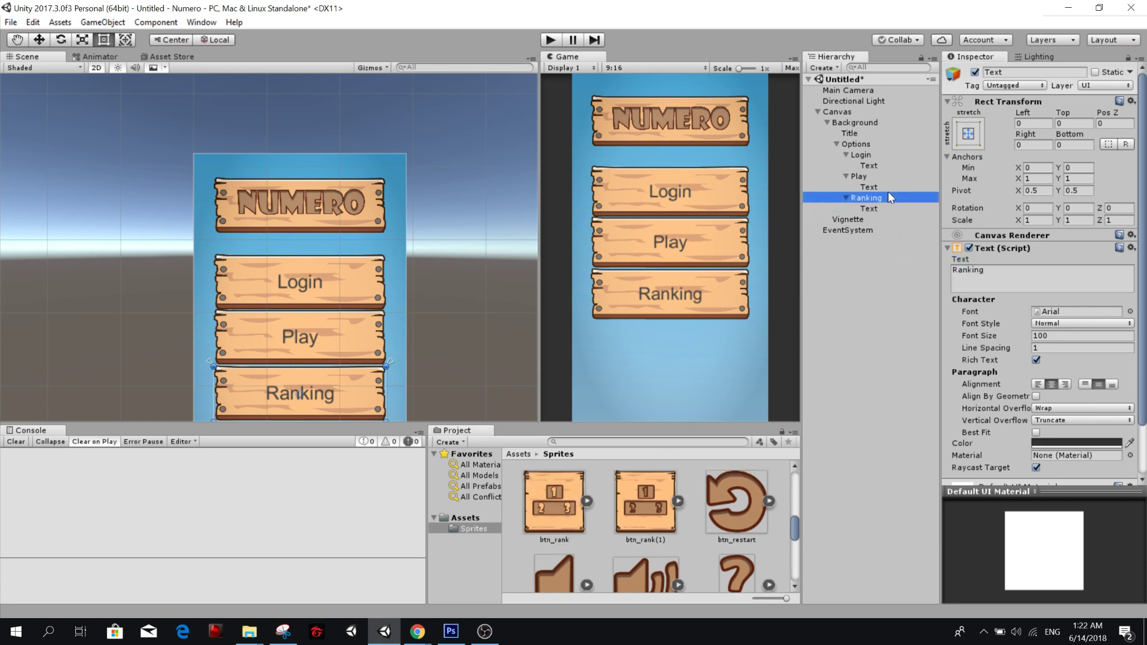
left_click_drag(543, 507, 1102, 263)
left_click(1069, 331)
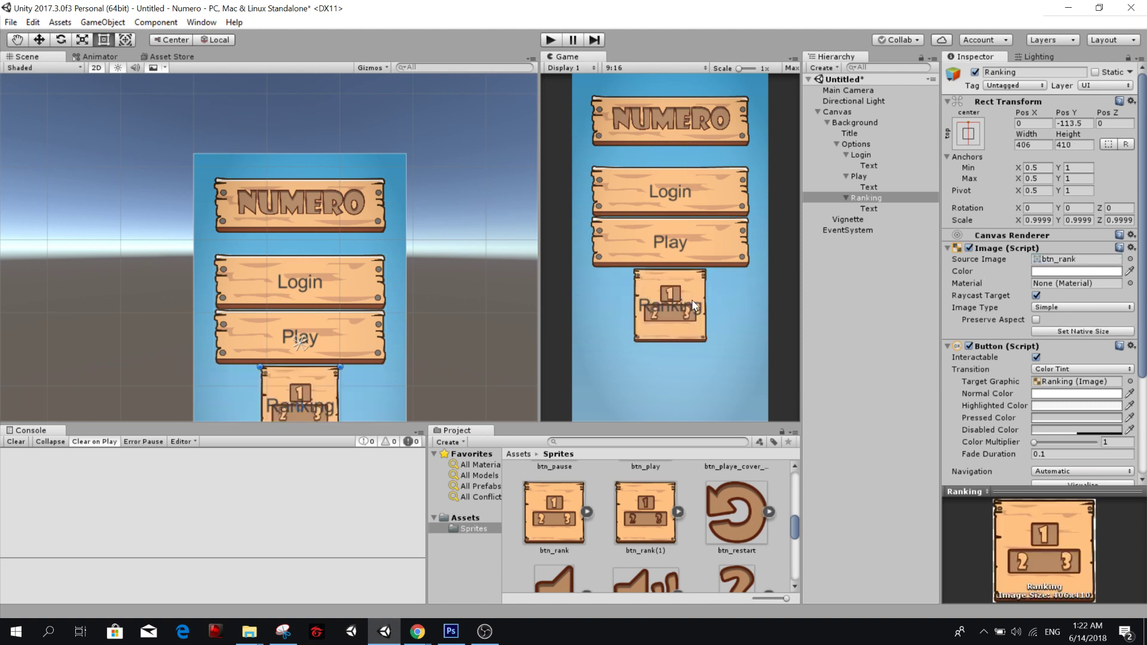
left_click(876, 209)
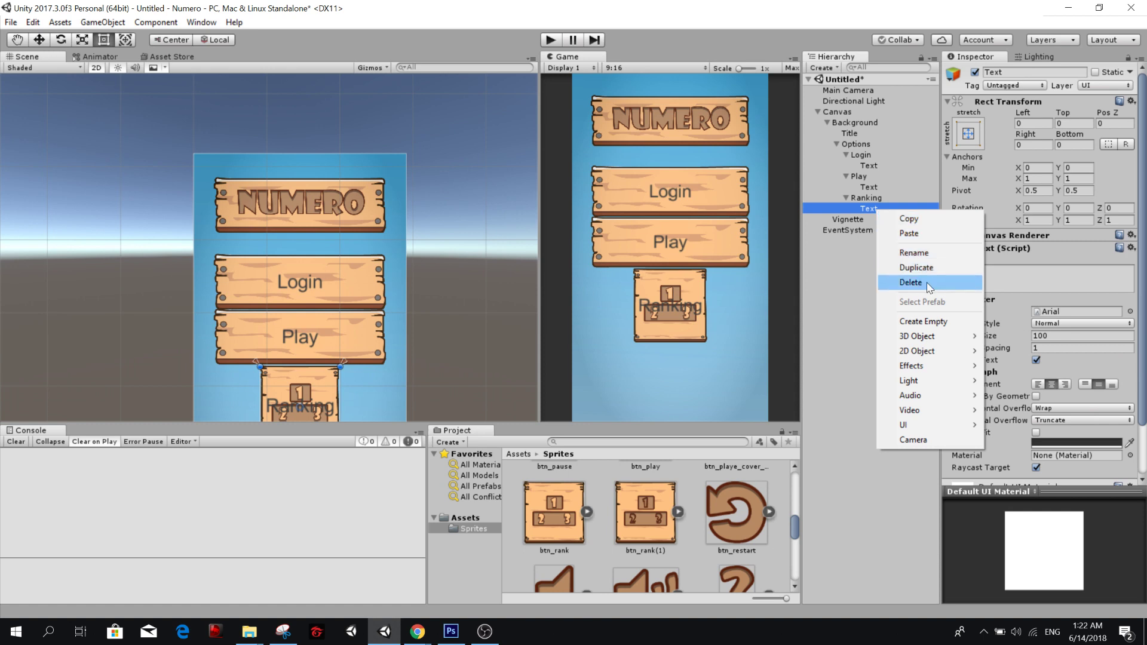
left_click(962, 285)
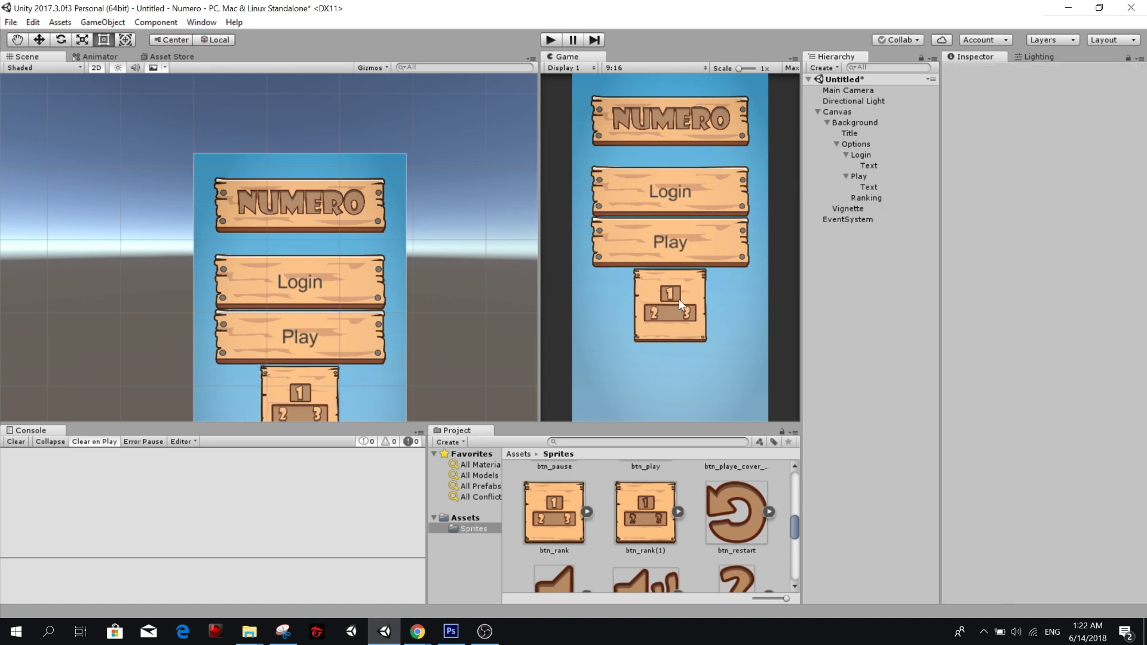
Lower the Ranking button to Pos Y -220.8 and the Play button to Pos Y 147.8.
left_click(860, 176)
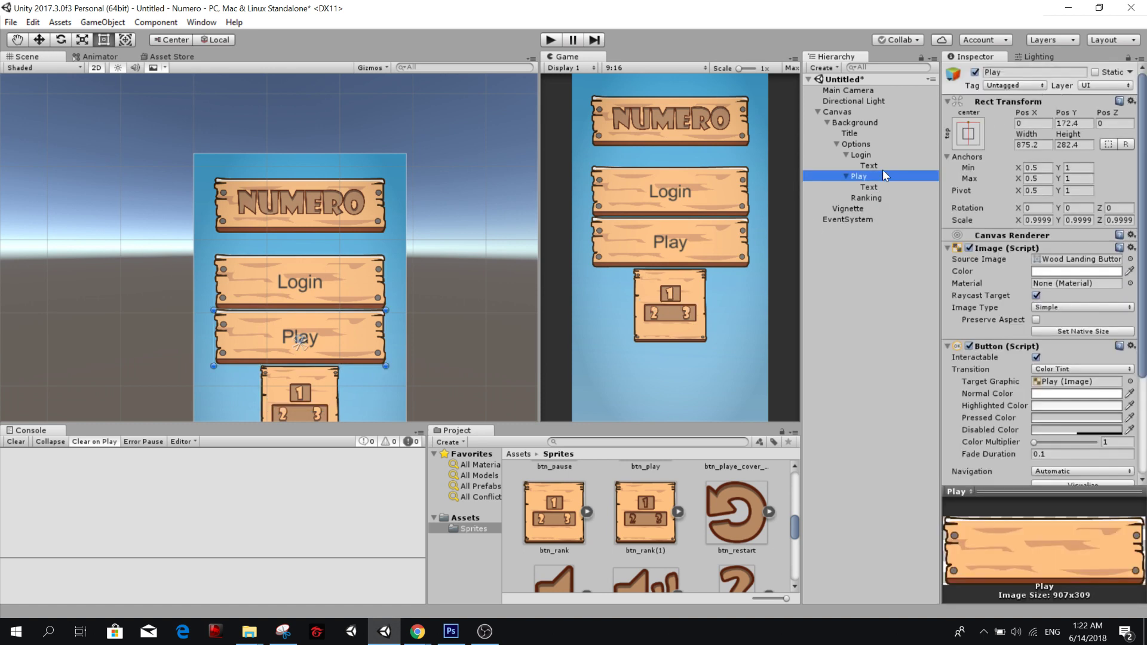
left_click(882, 188)
left_click(884, 197)
left_click_drag(1064, 114, 1038, 121)
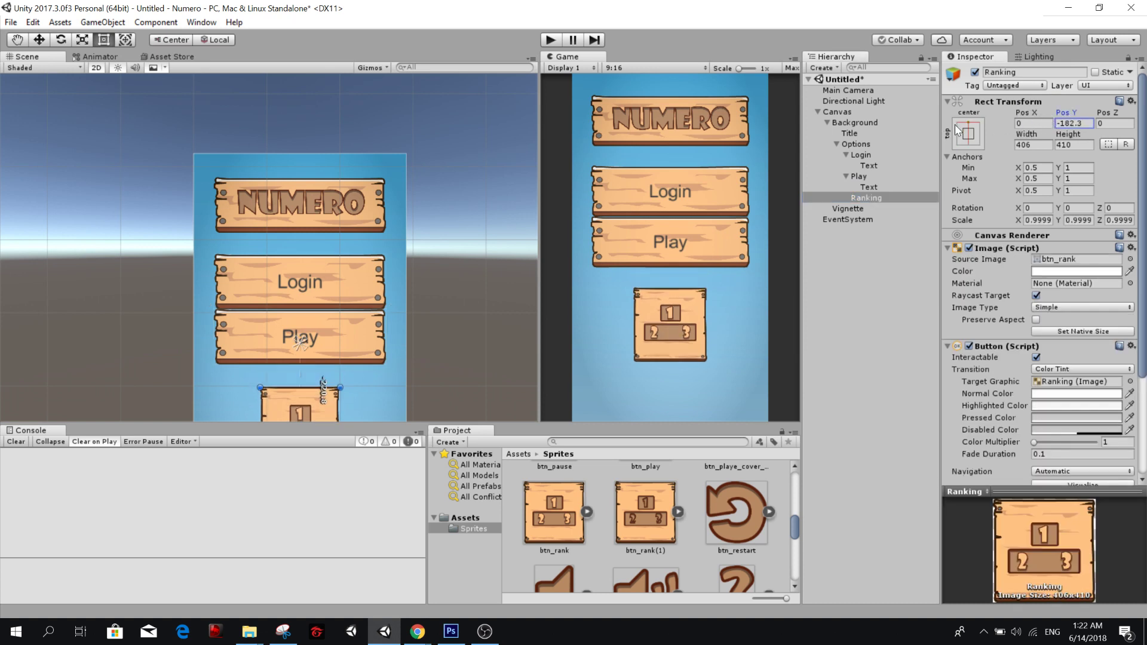
left_click(876, 177)
left_click_drag(1068, 113, 1019, 102)
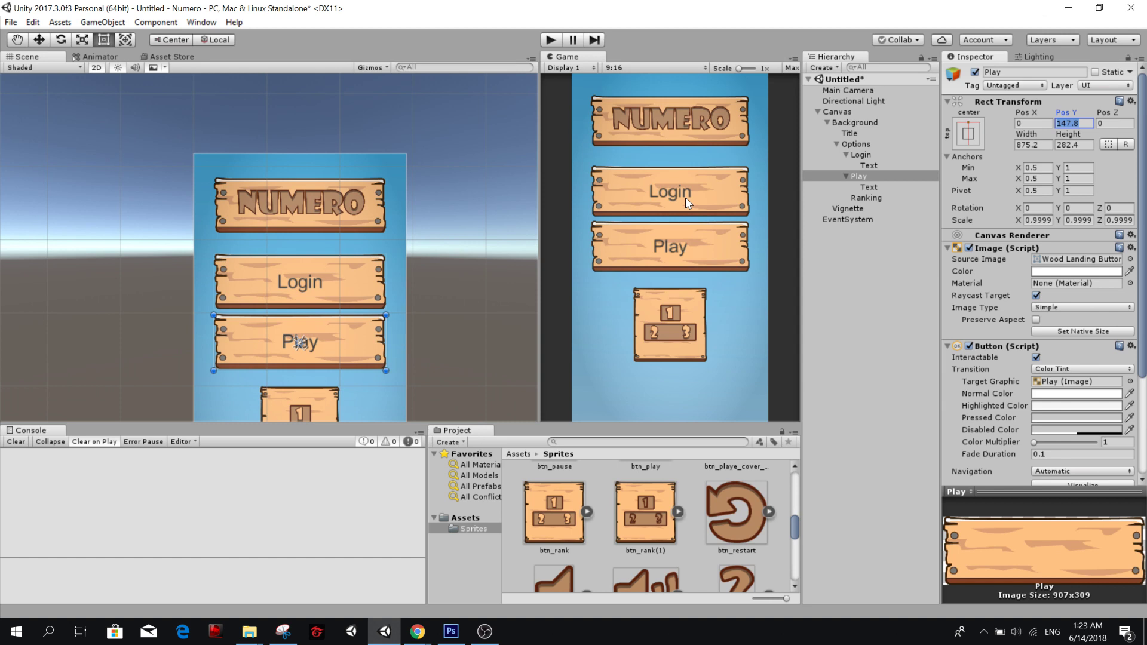
left_click(866, 124)
right_click(865, 125)
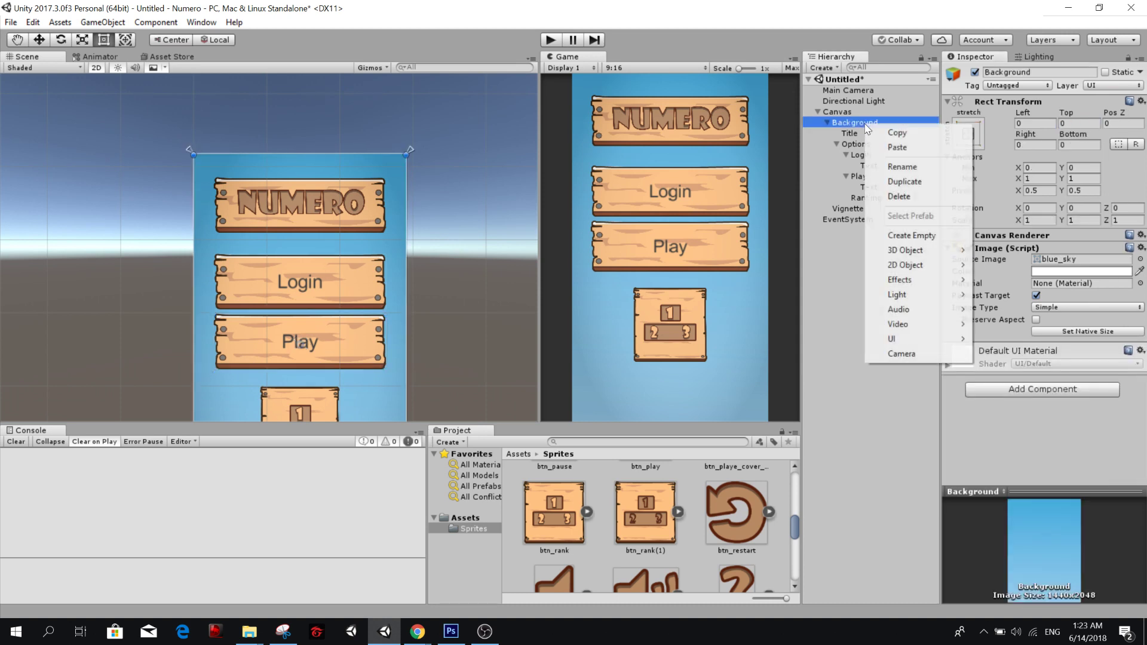
key("Escape")
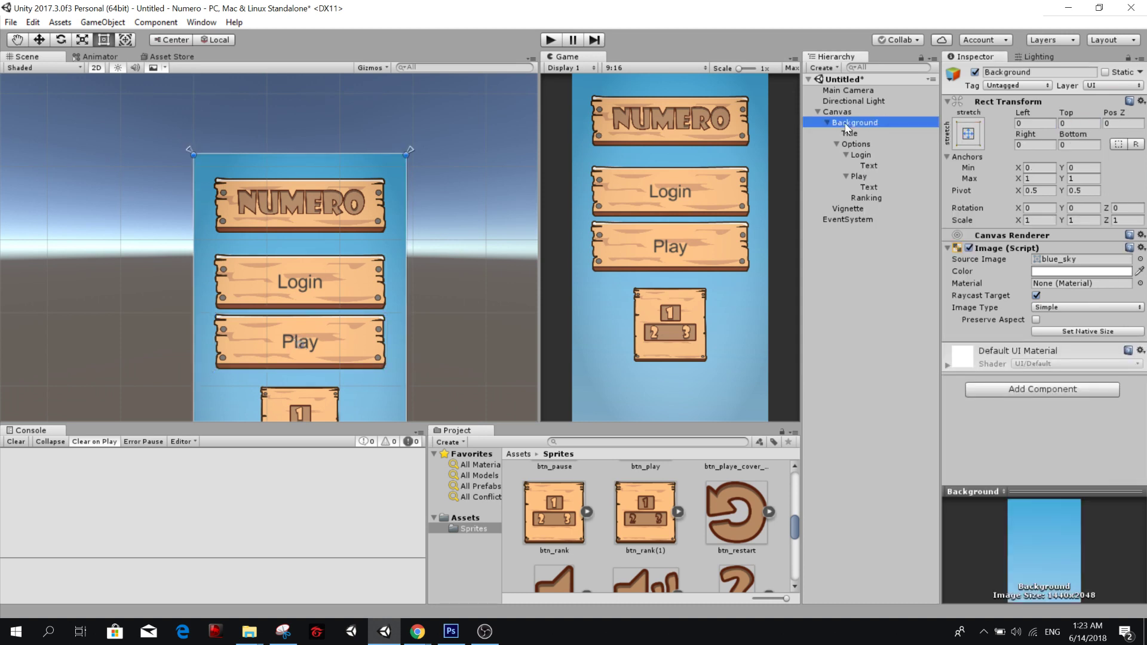
left_click(864, 314)
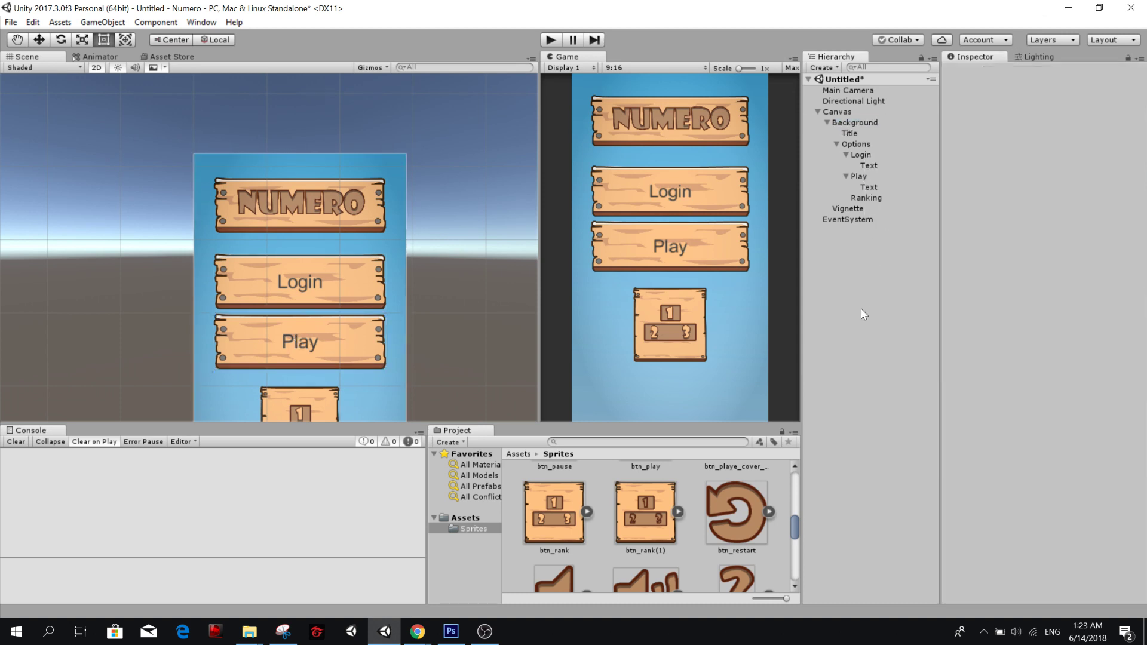
left_click(877, 124)
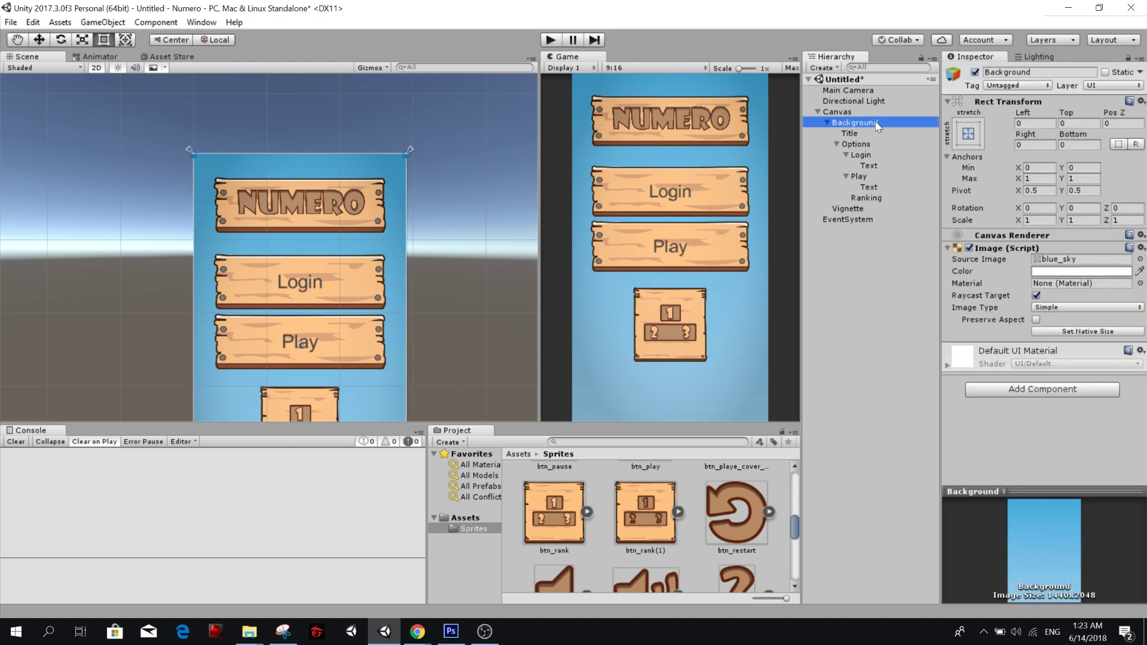
Create an empty object named Landing under Background and place it above Title.
left_click(836, 145)
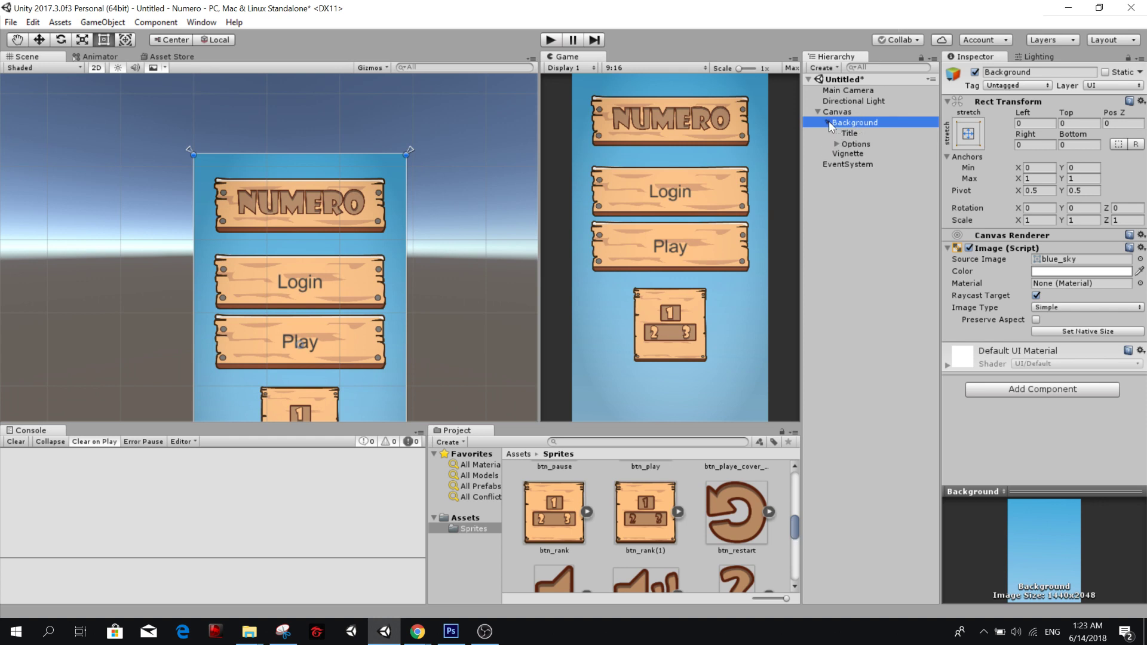
left_click(860, 133)
left_click(860, 122)
left_click(860, 133)
left_click(861, 122)
right_click(861, 125)
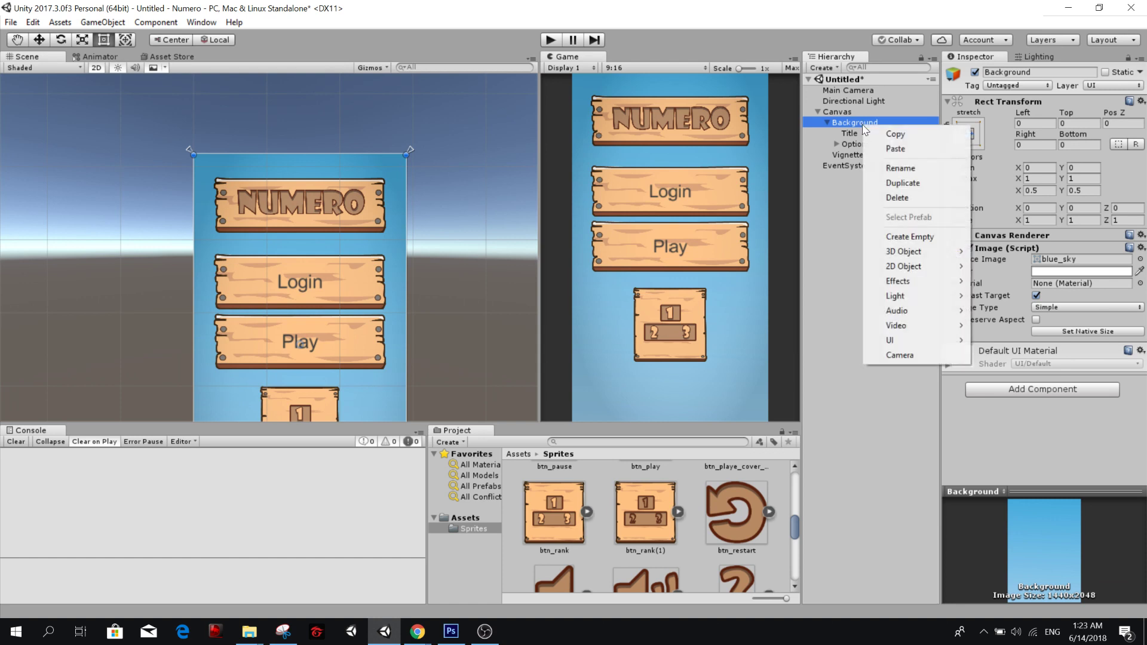
left_click(910, 237)
left_click(879, 157)
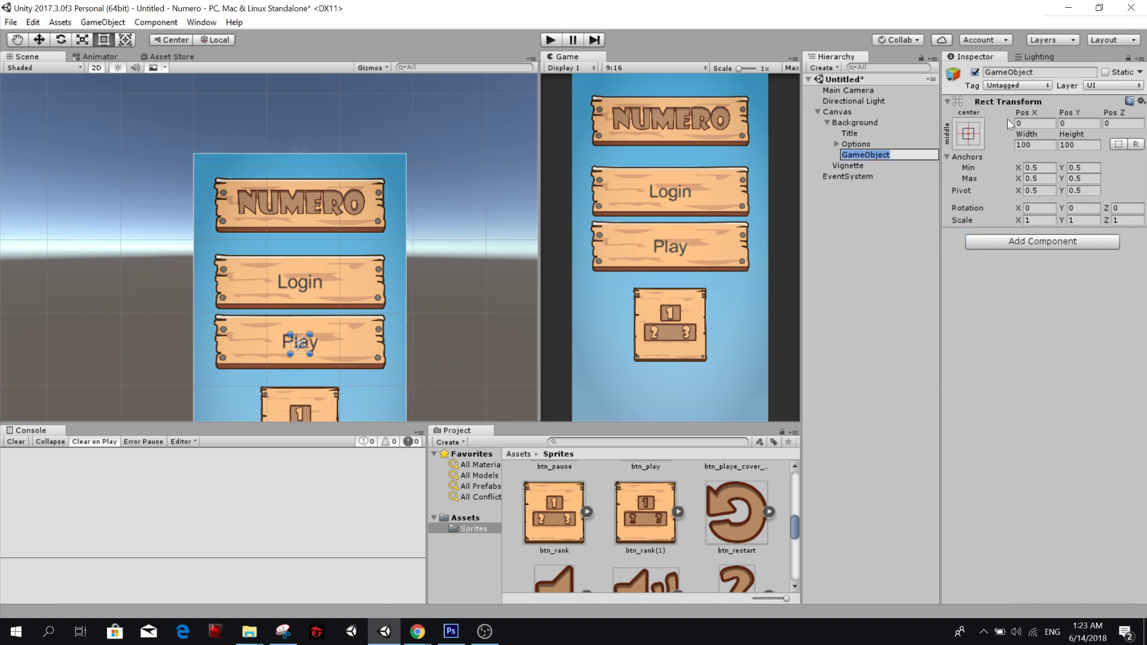
type("Landing")
key("Return")
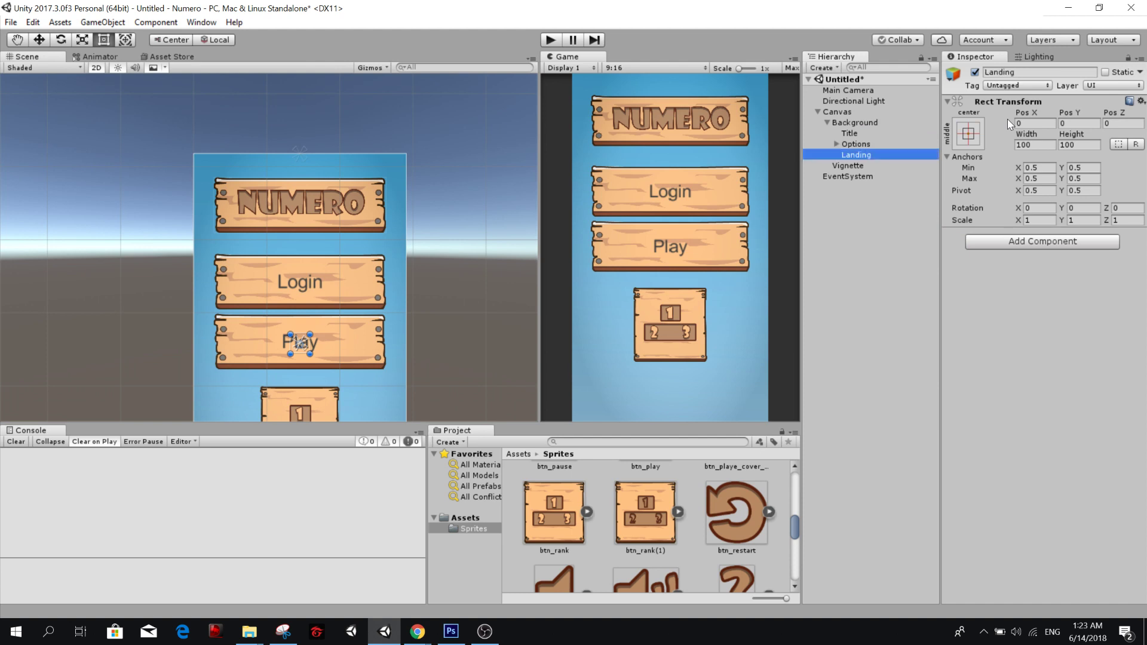
left_click_drag(866, 156, 876, 133)
Copy the Background's Rect Transform component and paste its values onto Landing.
left_click(967, 137)
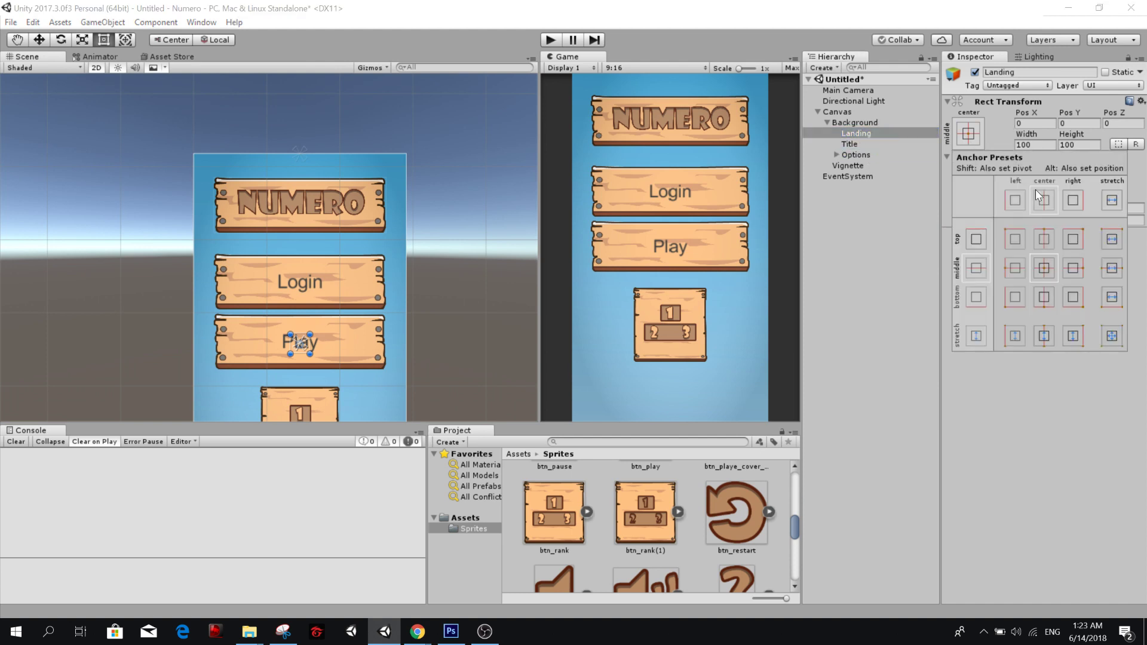
left_click(845, 123)
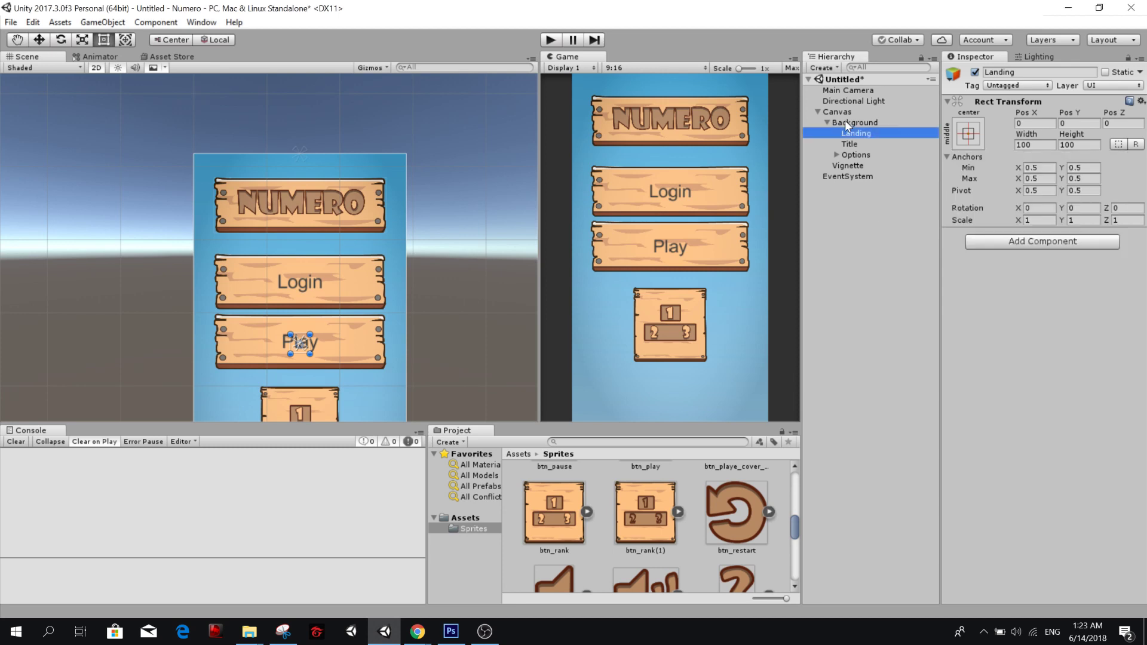
left_click(848, 122)
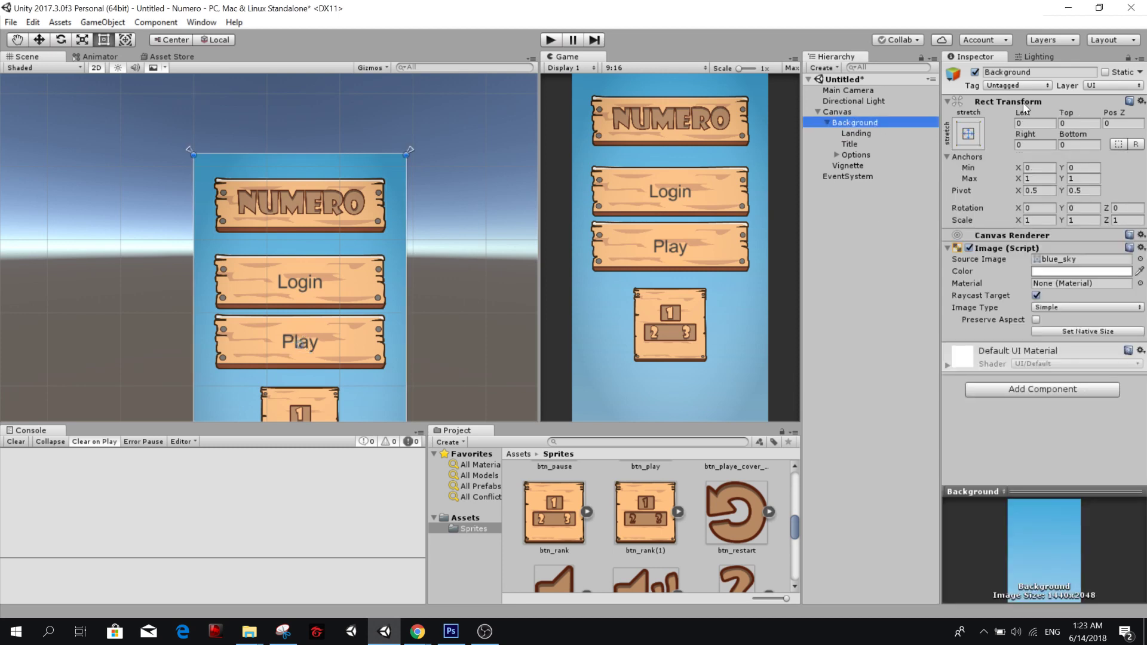
right_click(1015, 104)
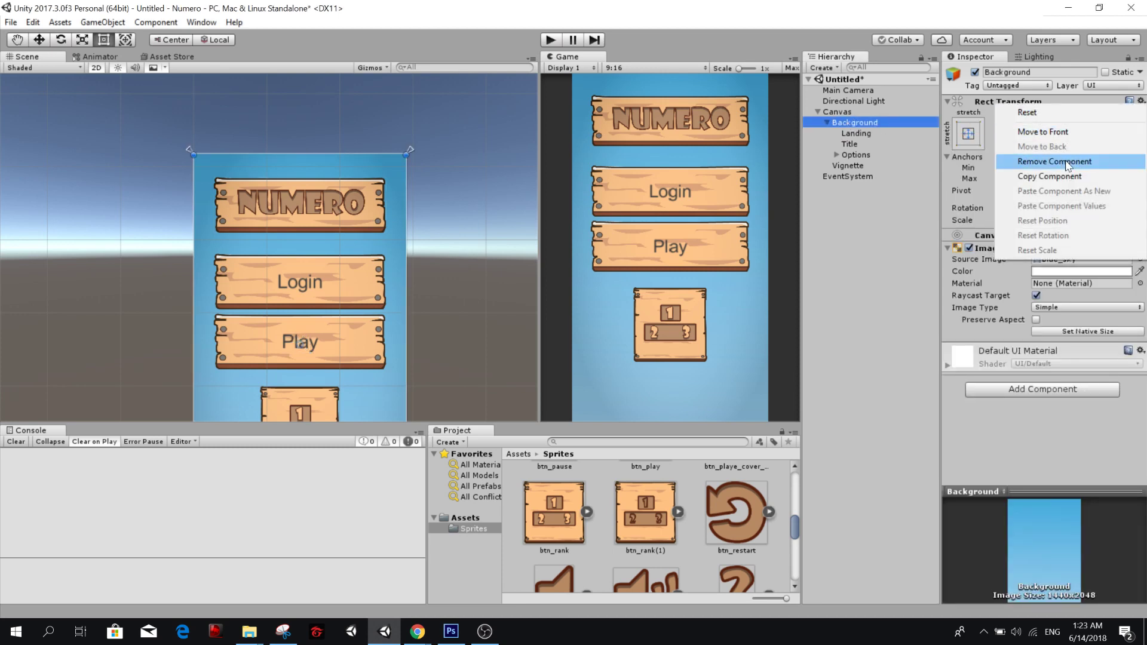
left_click(1049, 176)
left_click(856, 133)
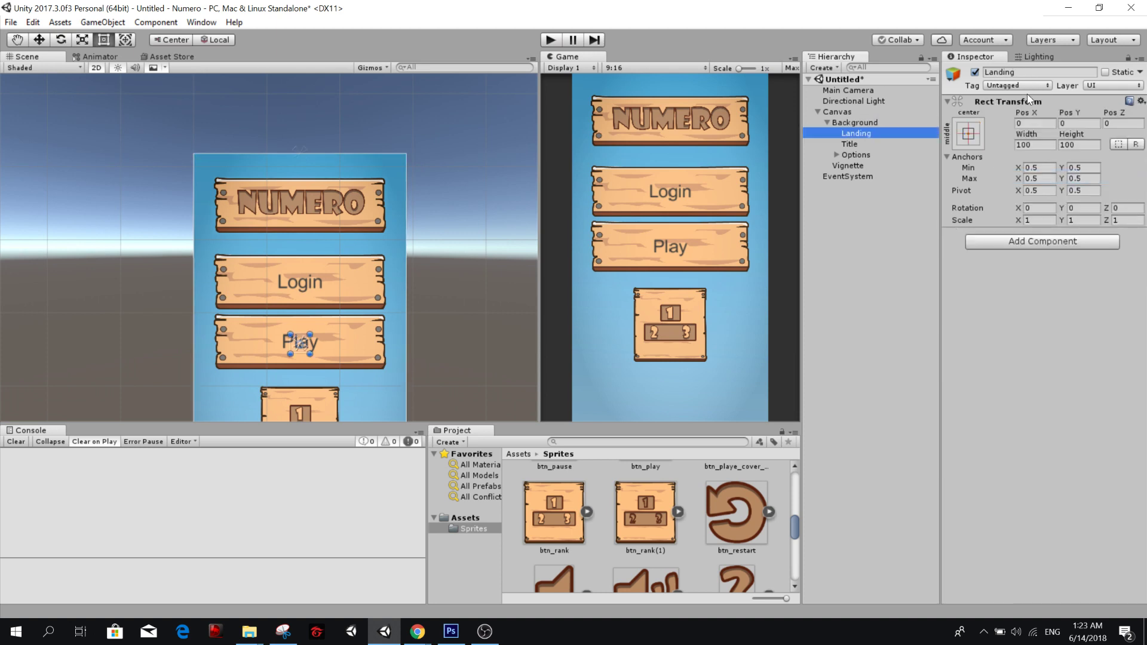
right_click(998, 103)
left_click(1061, 203)
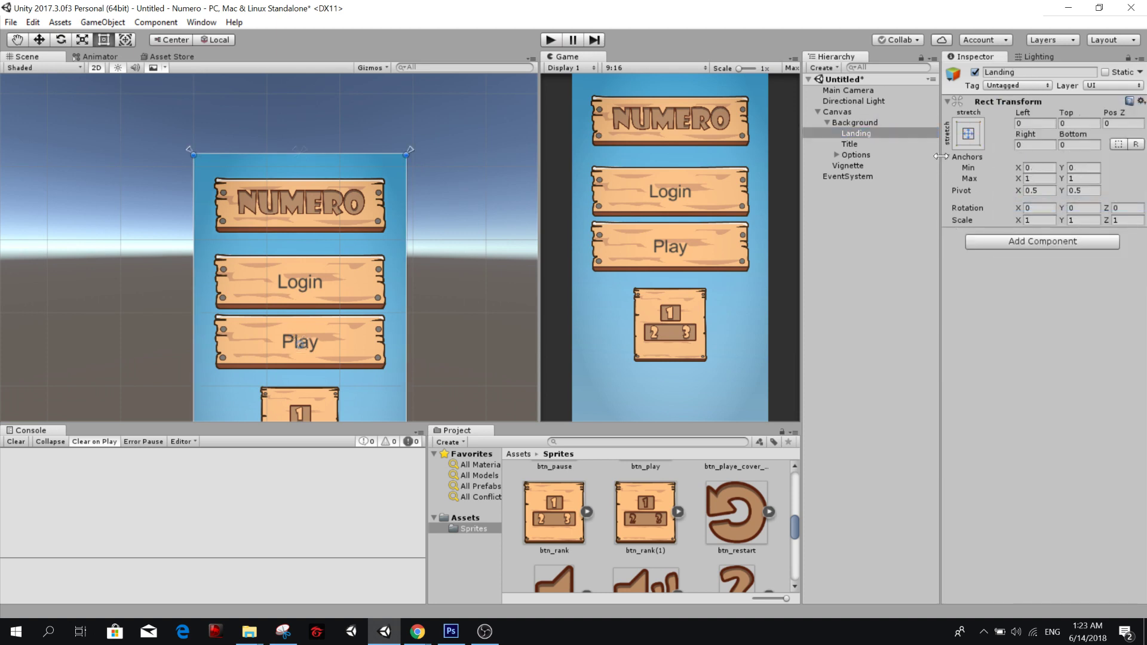
left_click(873, 136)
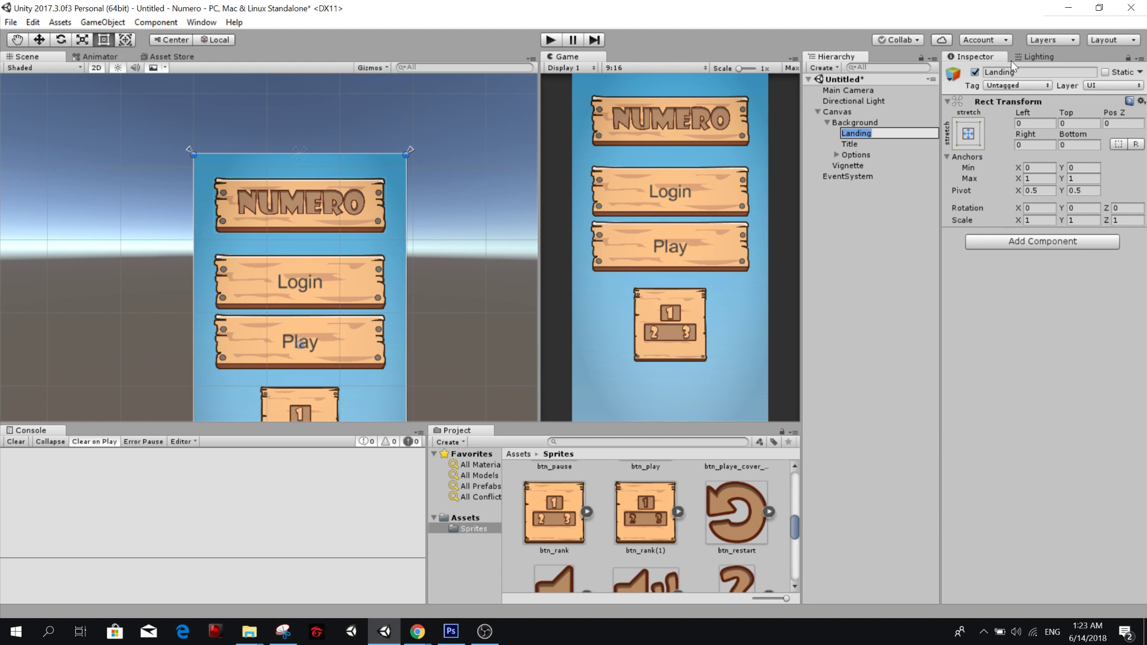
key("Return")
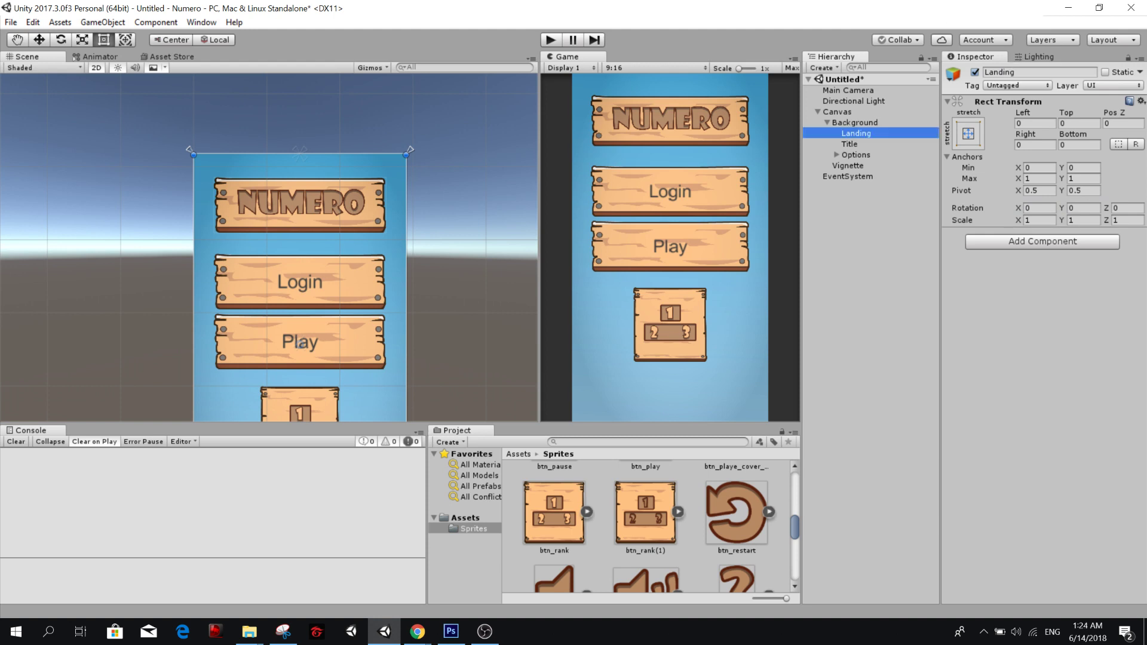
Make Title and Options children of the Landing object.
left_click(850, 144)
left_click(853, 154, "shift")
mouse_move(853, 155)
left_mouse_down()
mouse_move(857, 123)
mouse_move(864, 163)
left_mouse_up()
left_click(907, 231)
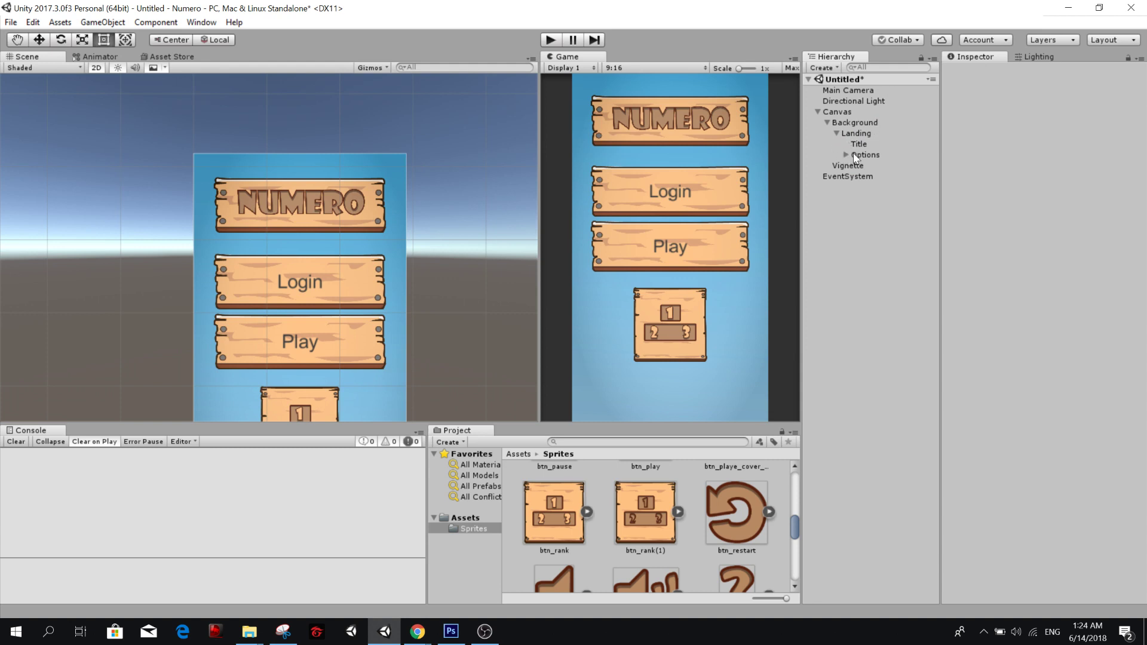
Deactivate and reactivate the Landing object to check that it toggles the title and buttons together.
left_click(836, 134)
left_click(854, 133)
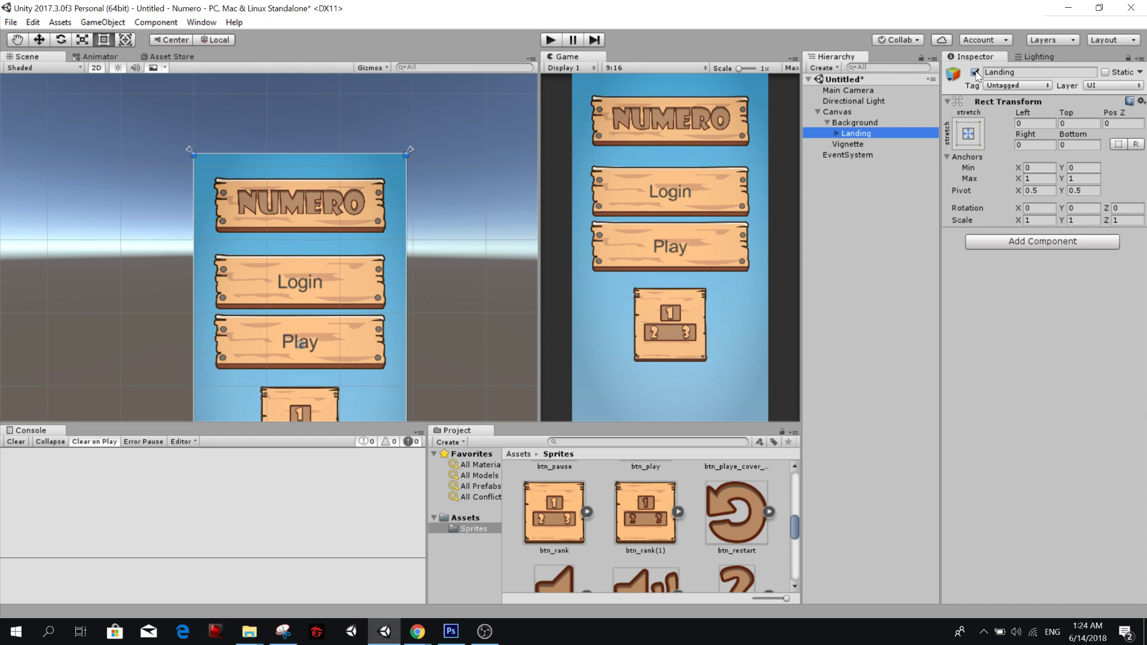
left_click(974, 72)
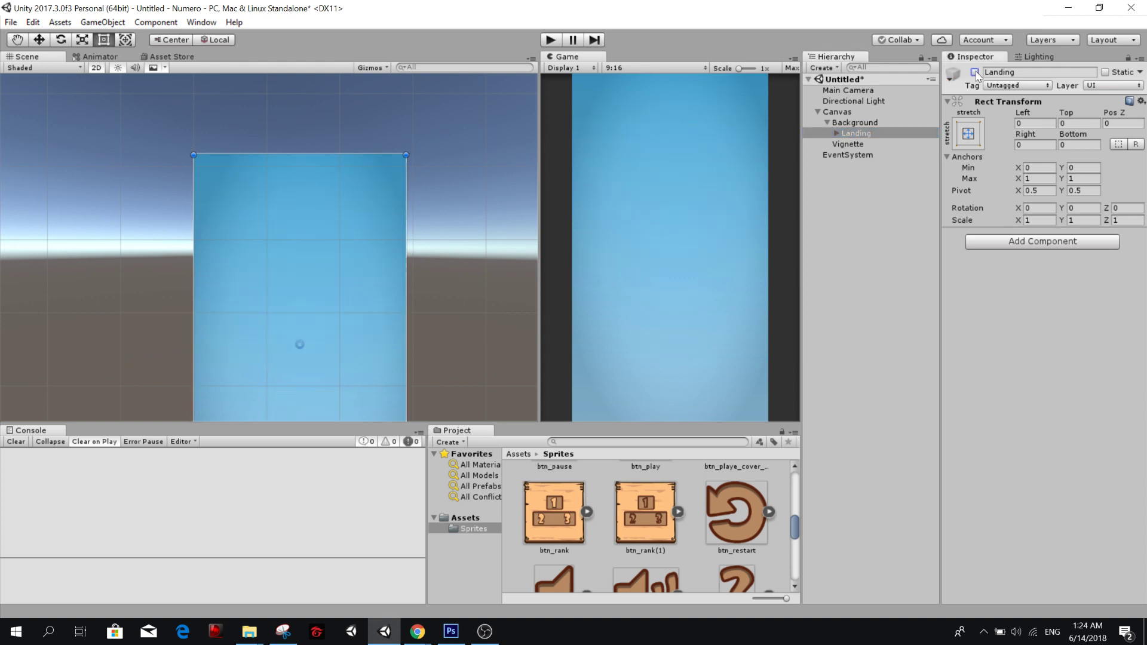
left_click(975, 73)
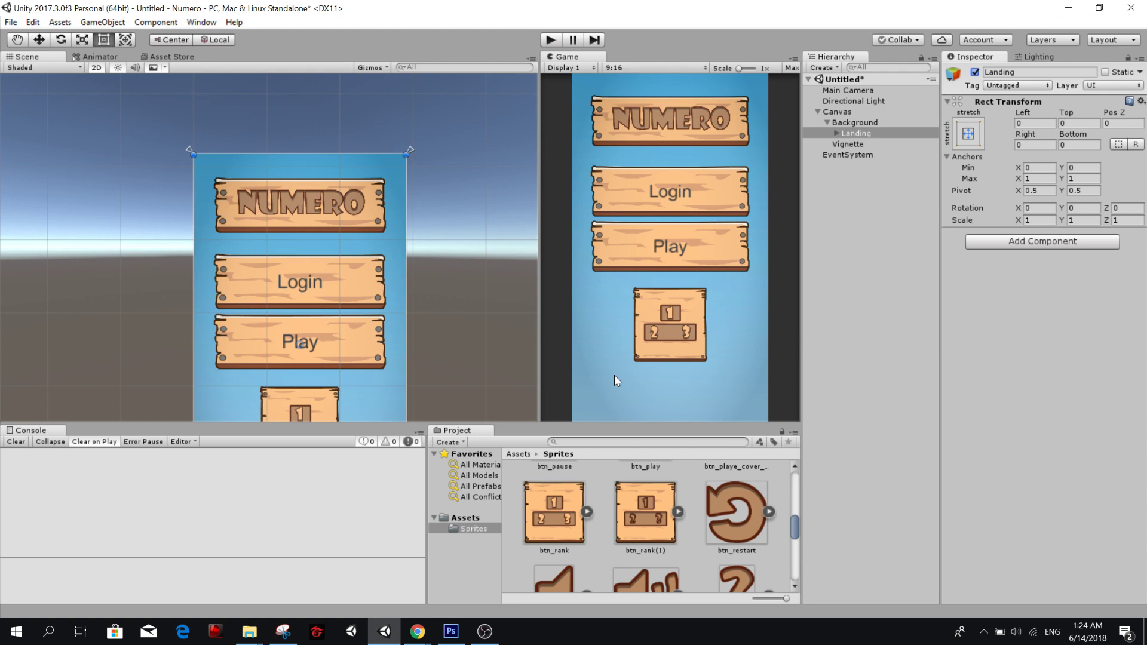
left_click(861, 132)
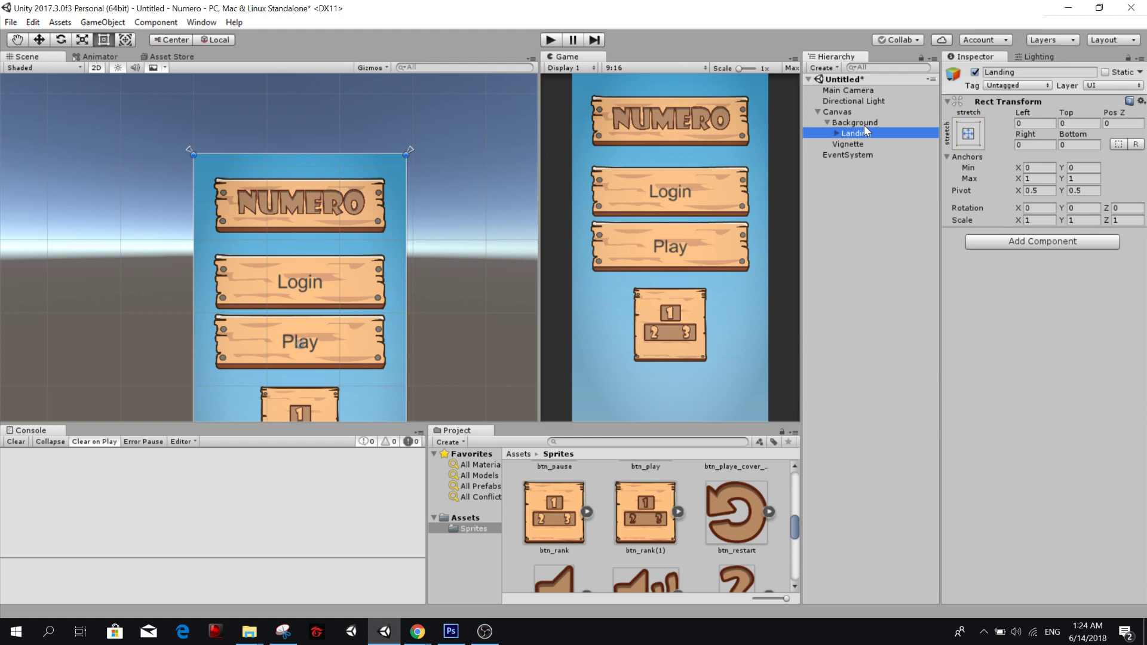
left_click(858, 123)
left_click(858, 133)
left_click(867, 122)
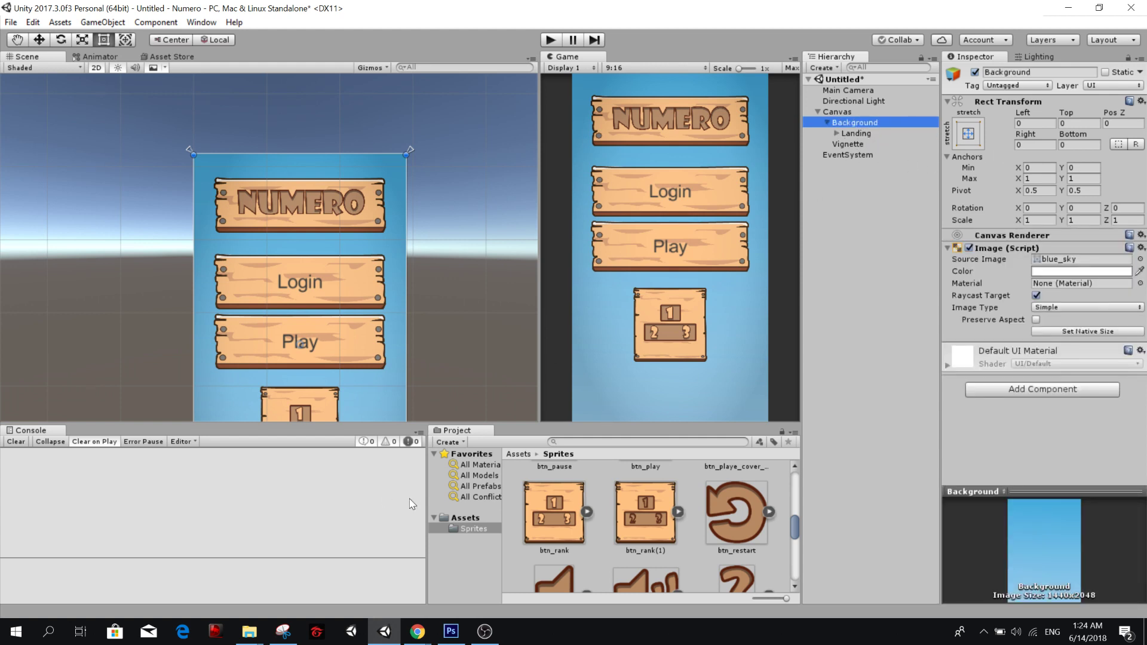
Add a UI Image under Background with tree_03 as its Source Image, at native size.
scroll(592, 508, "up", 2)
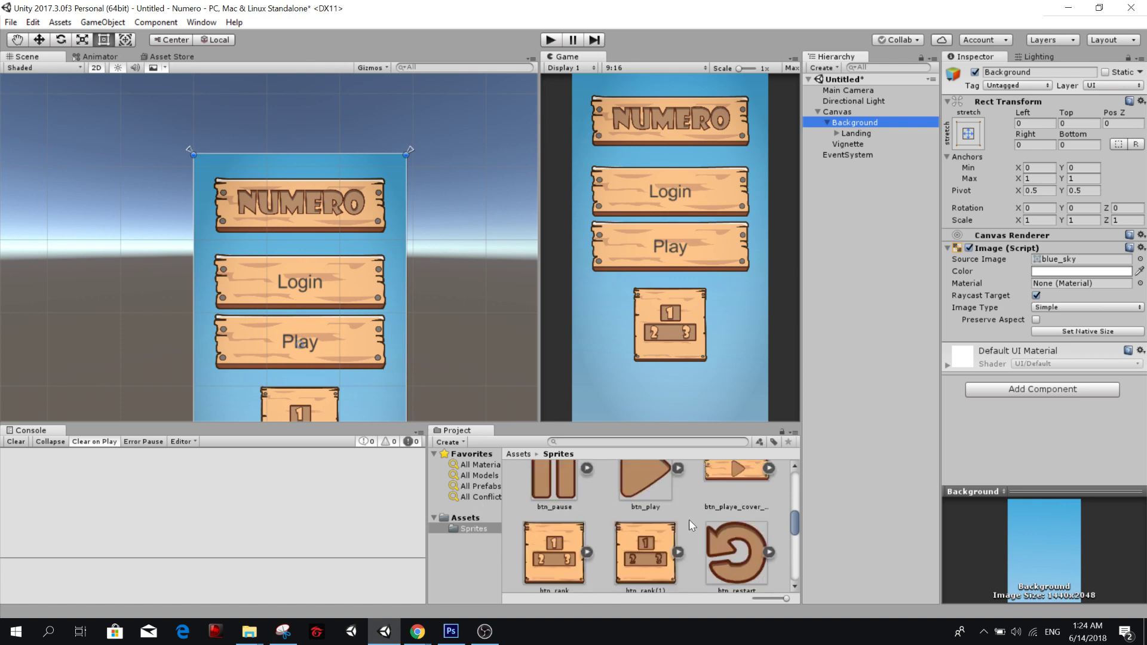
scroll(687, 520, "up", 3)
left_click_drag(793, 510, 786, 560)
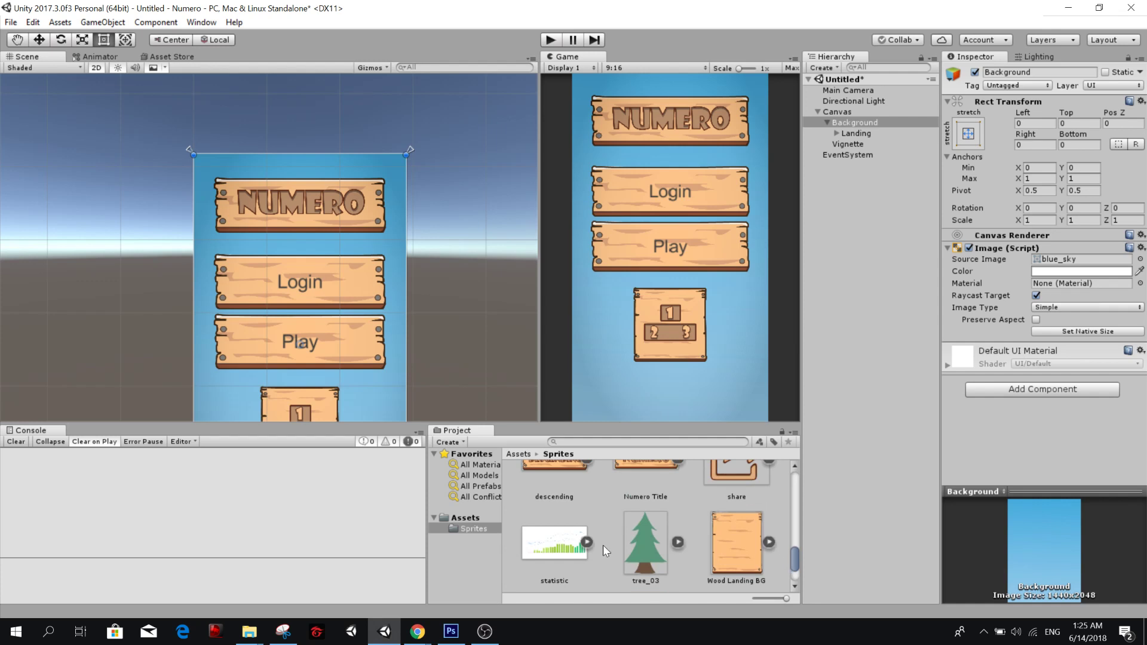
left_click(633, 538)
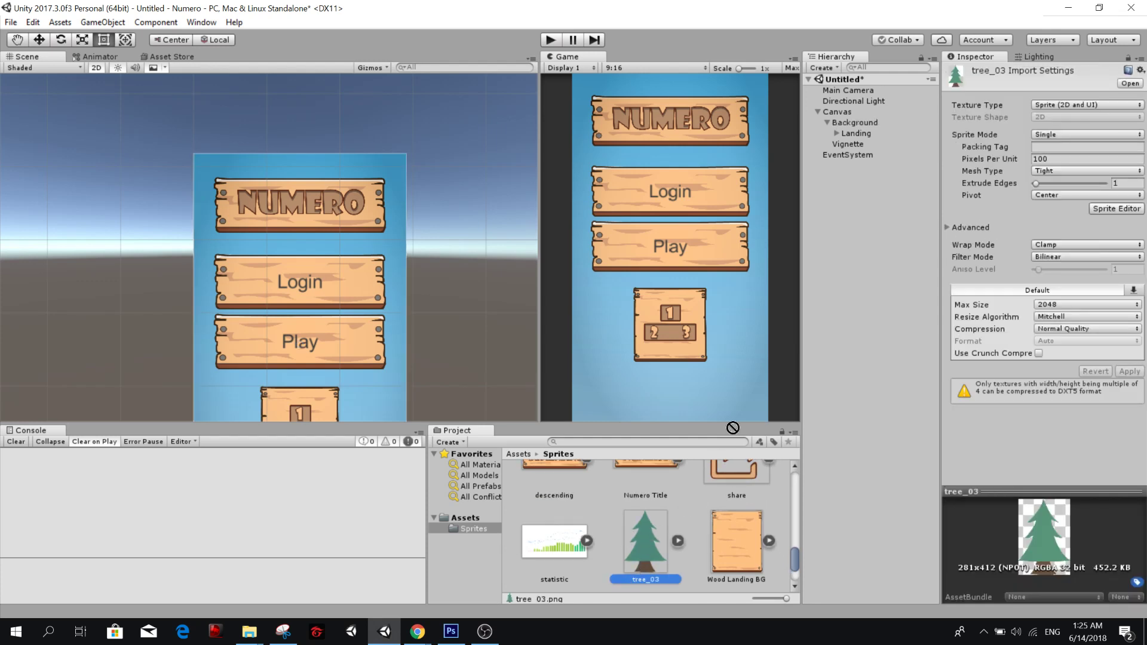
left_click(850, 120)
right_click(850, 120)
mouse_move(890, 338)
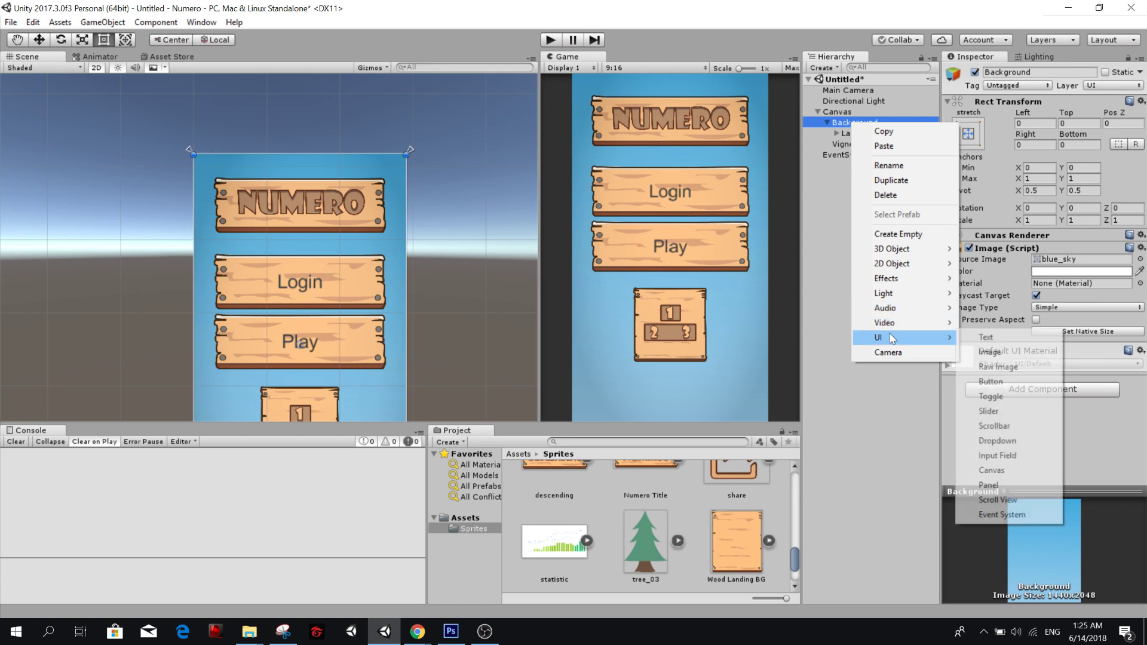
left_click(1008, 353)
left_click_drag(645, 540, 1051, 265)
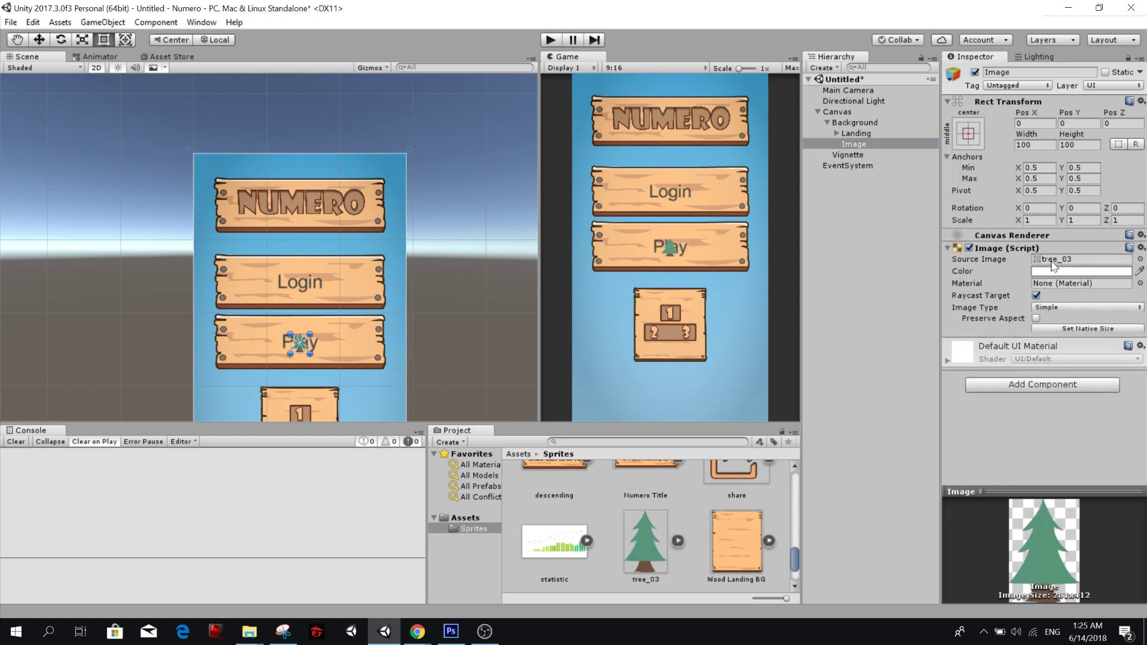
left_click(1075, 332)
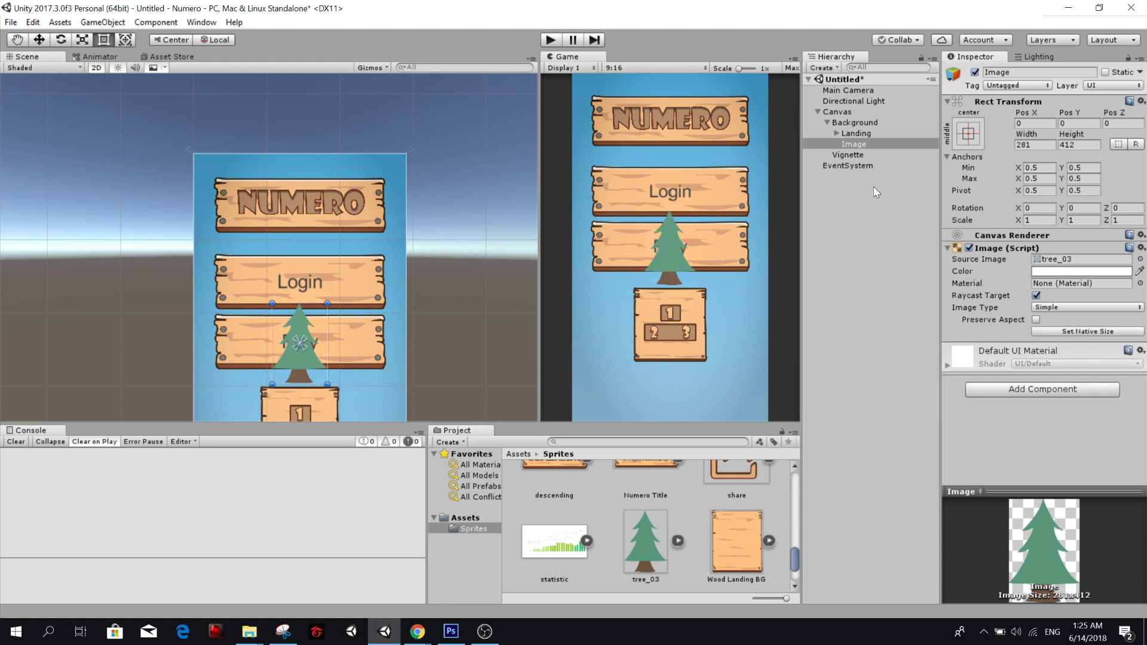
Move the tree image to the canvas's lower-left corner and enlarge it 1.5 times to 421.5 by 618.
middle_click_drag(388, 326, 387, 168)
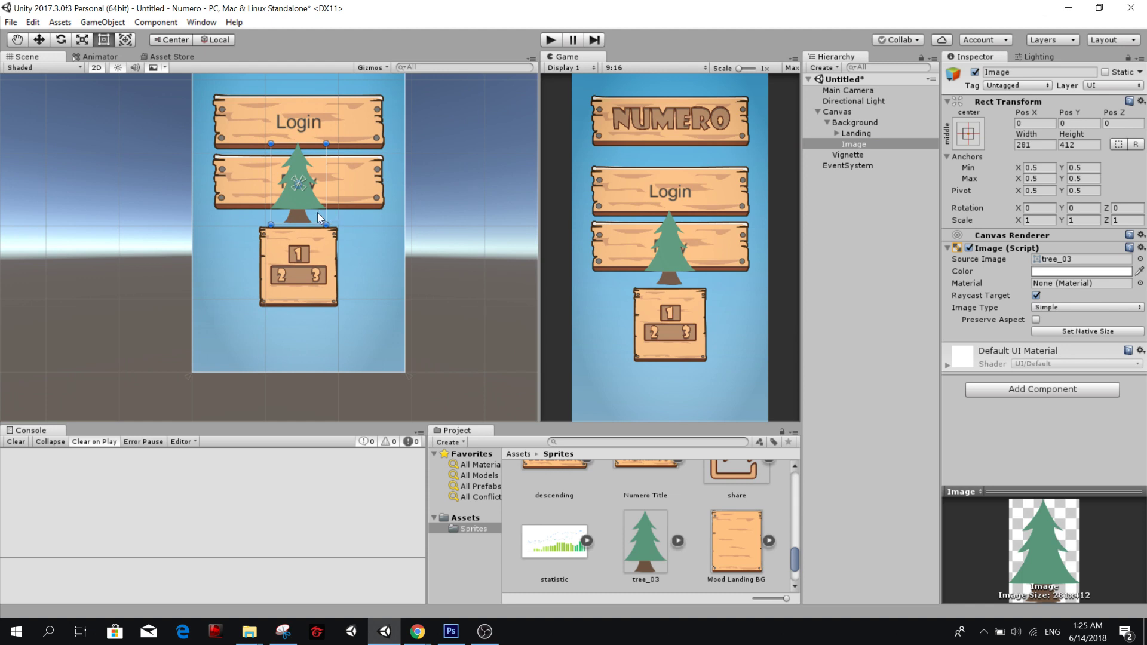
left_click_drag(306, 203, 203, 370)
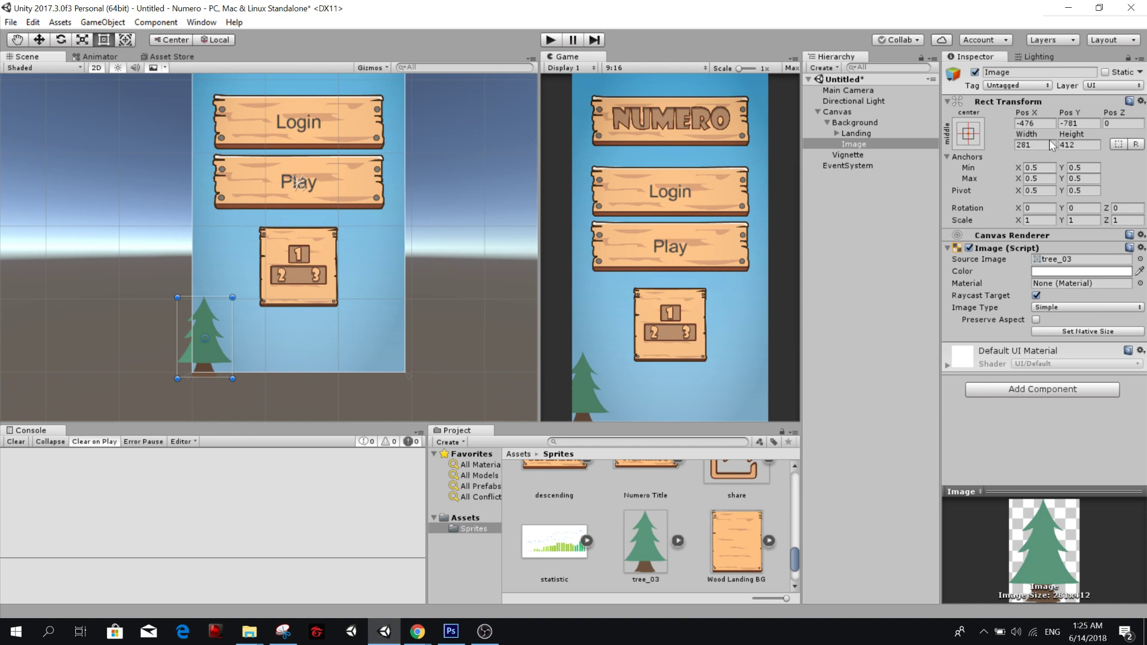
left_click(1035, 143)
key("End")
type("*1.5")
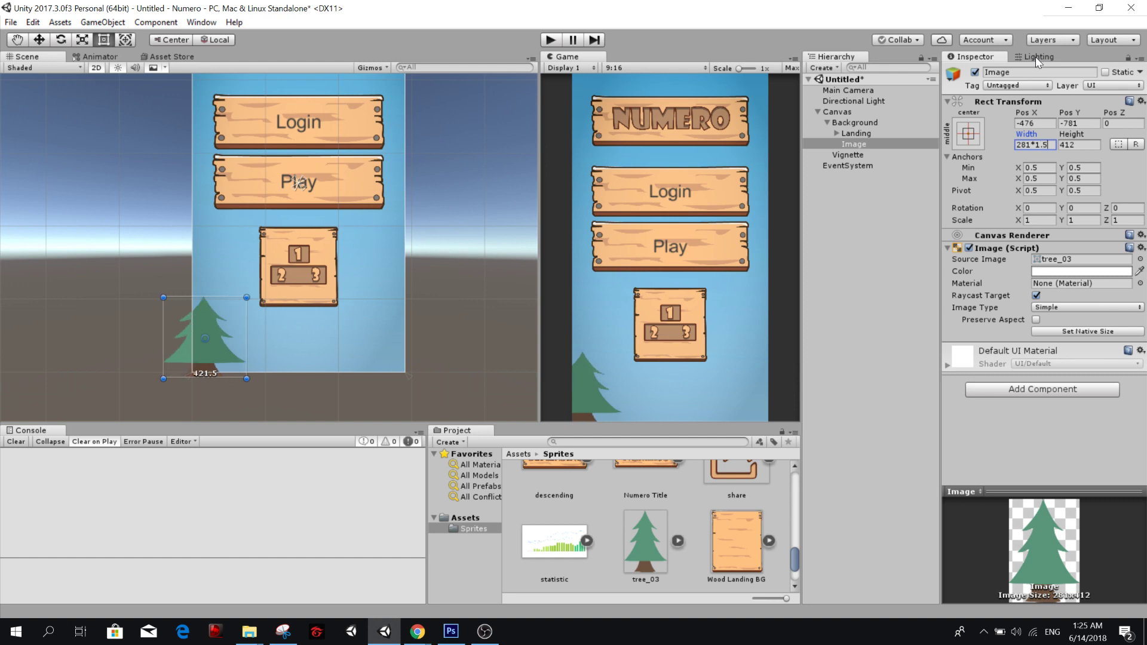
key("Tab")
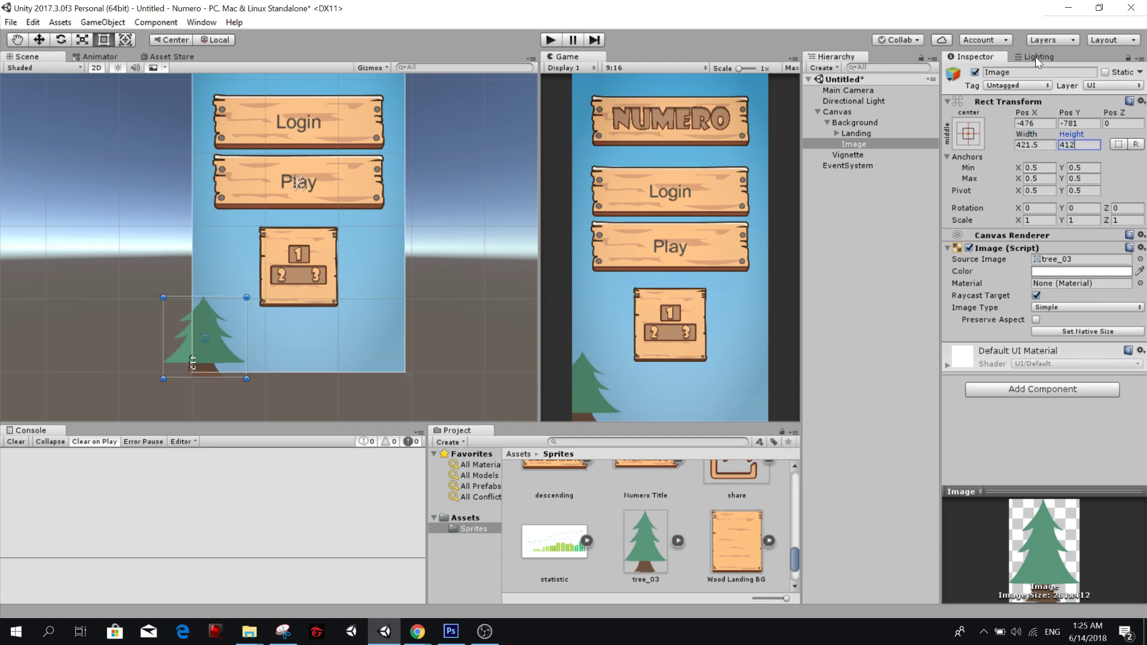
type("*1.5")
key("Return")
Duplicate the tree image five times and spread the trees in an overlapping row along the canvas's lower edge.
left_click_drag(210, 368, 303, 334)
key("ctrl+d")
key("ctrl+d")
key("ctrl+d")
key("ctrl+d")
key("ctrl+d")
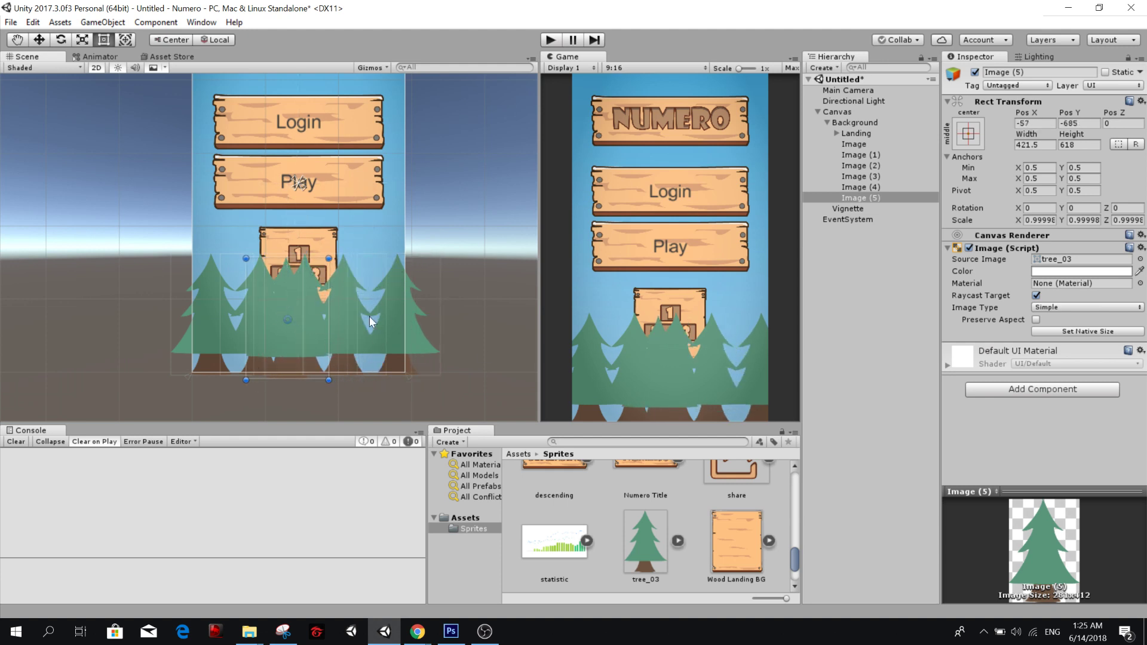
left_click(381, 350)
left_click(381, 349)
left_click(314, 332)
left_click(359, 339)
left_click(343, 339)
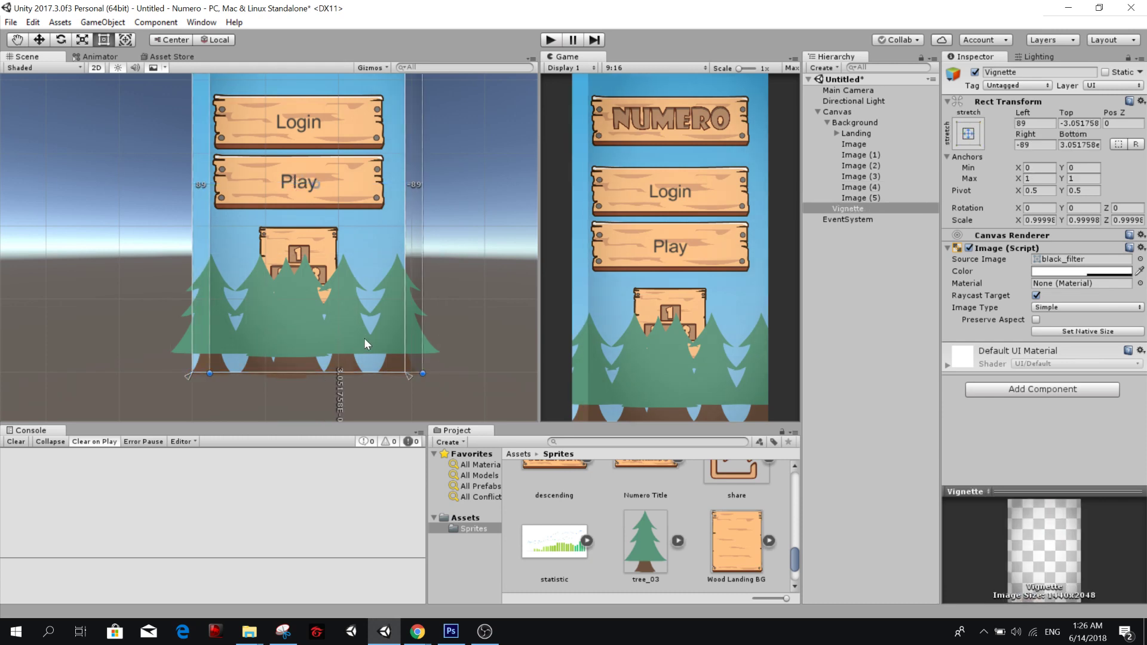
key("ctrl+z")
Shift Image (4) left to even out the tree row, and place a duplicate of Image (2) at about X -294, Y -668.
left_click(903, 198)
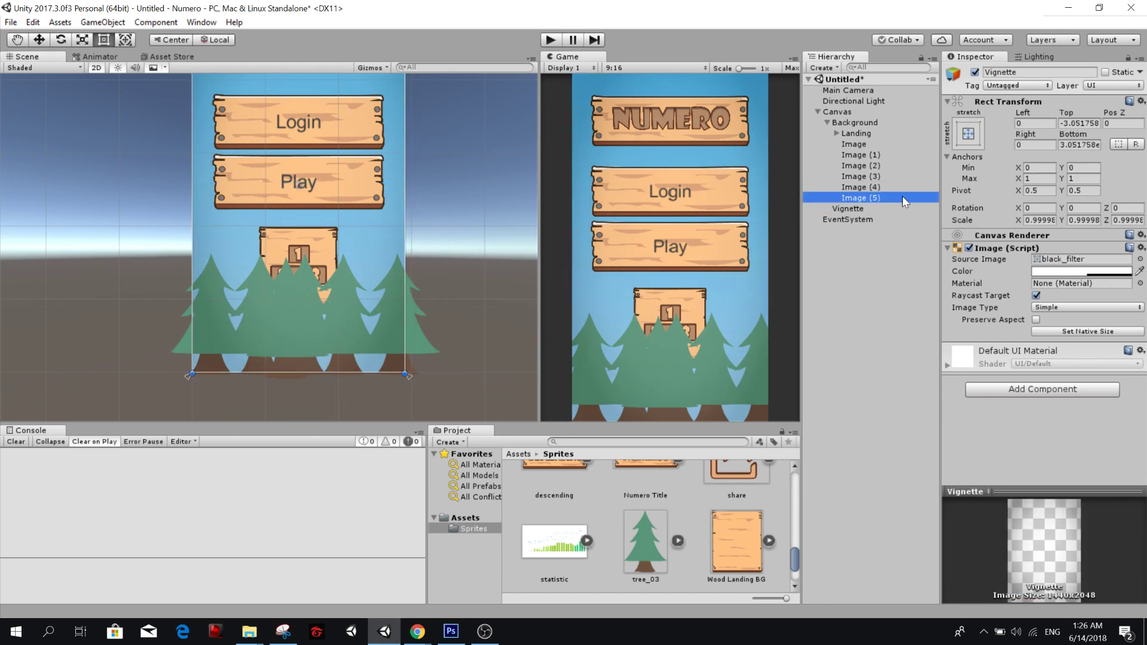
left_click(866, 187)
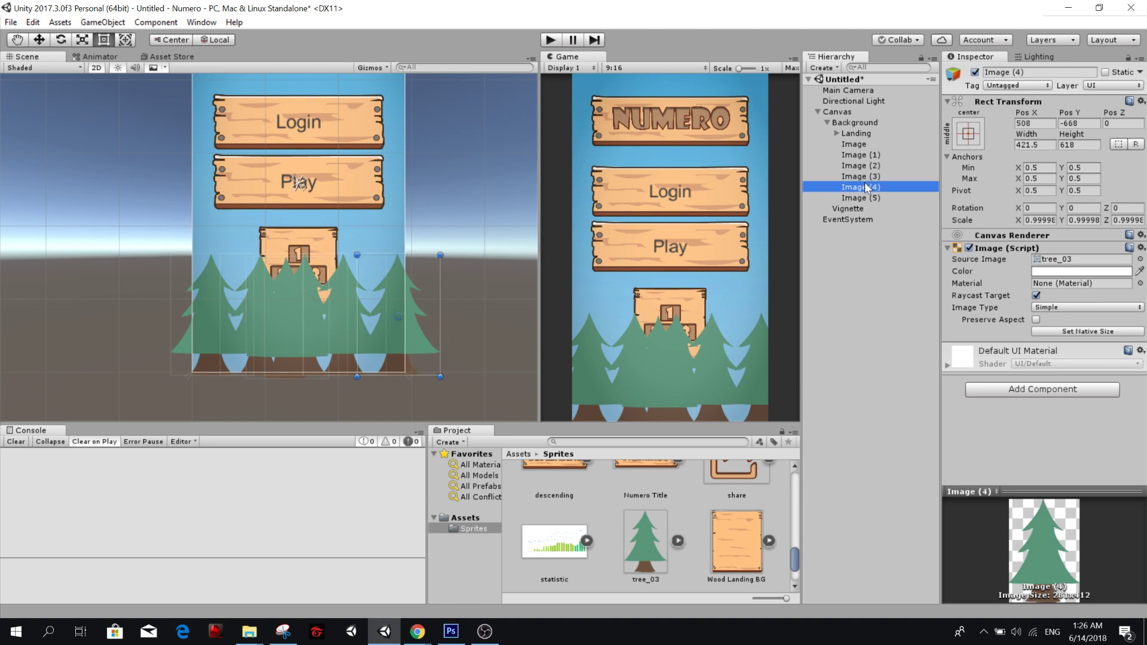
left_click_drag(385, 327, 325, 339)
left_click(878, 176)
left_click(884, 166)
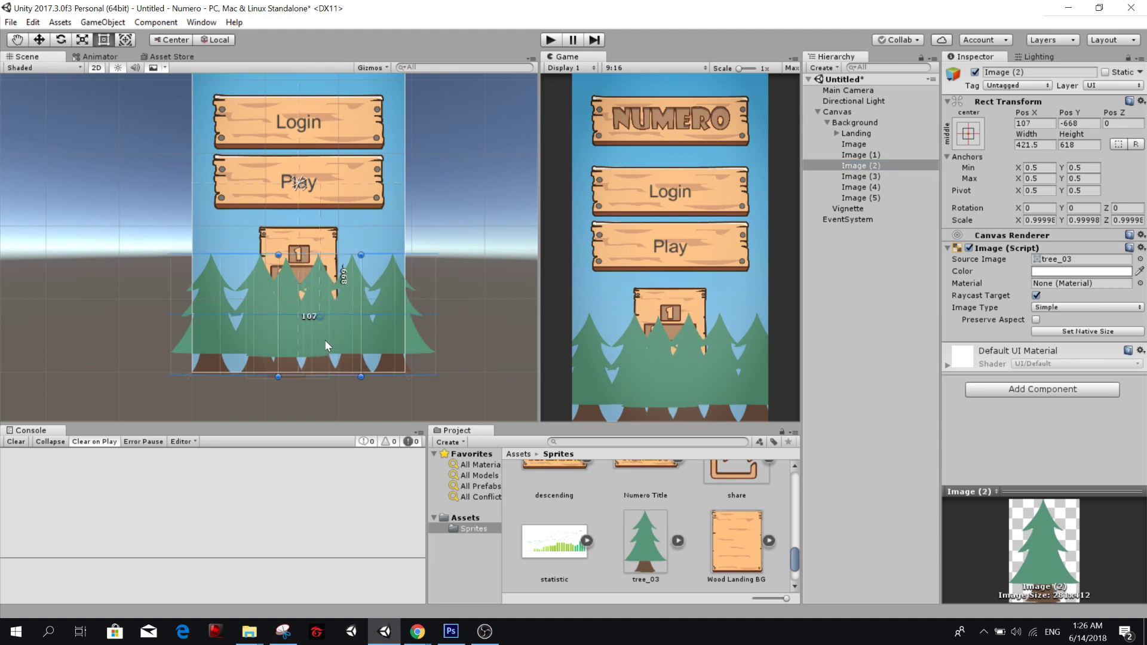
key("ctrl+d")
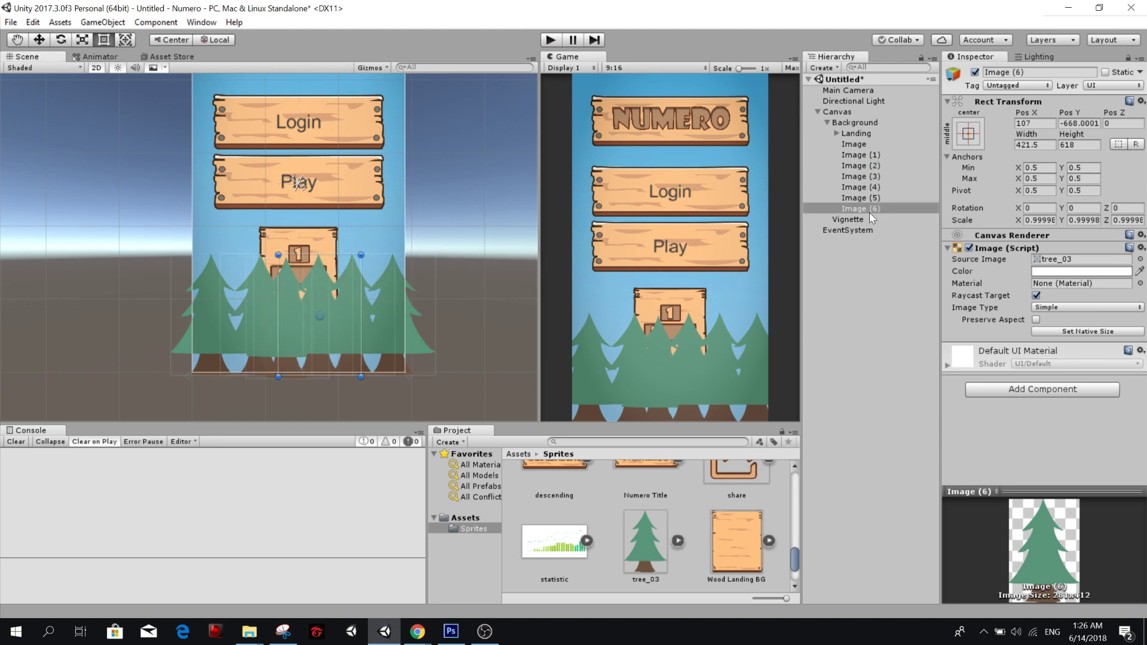
left_click_drag(292, 353, 234, 346)
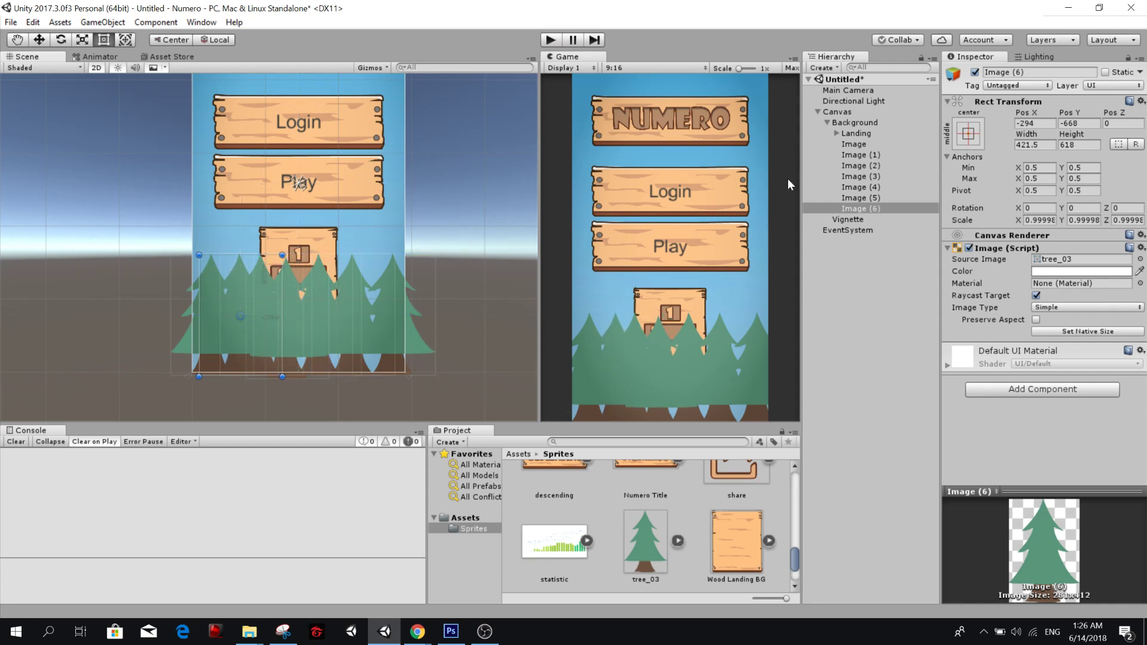
Darken the tree images Image (1), Image (3) and Image (5) together by setting their Color to grey B8BABA.
left_click(869, 197)
left_click(866, 177, "ctrl")
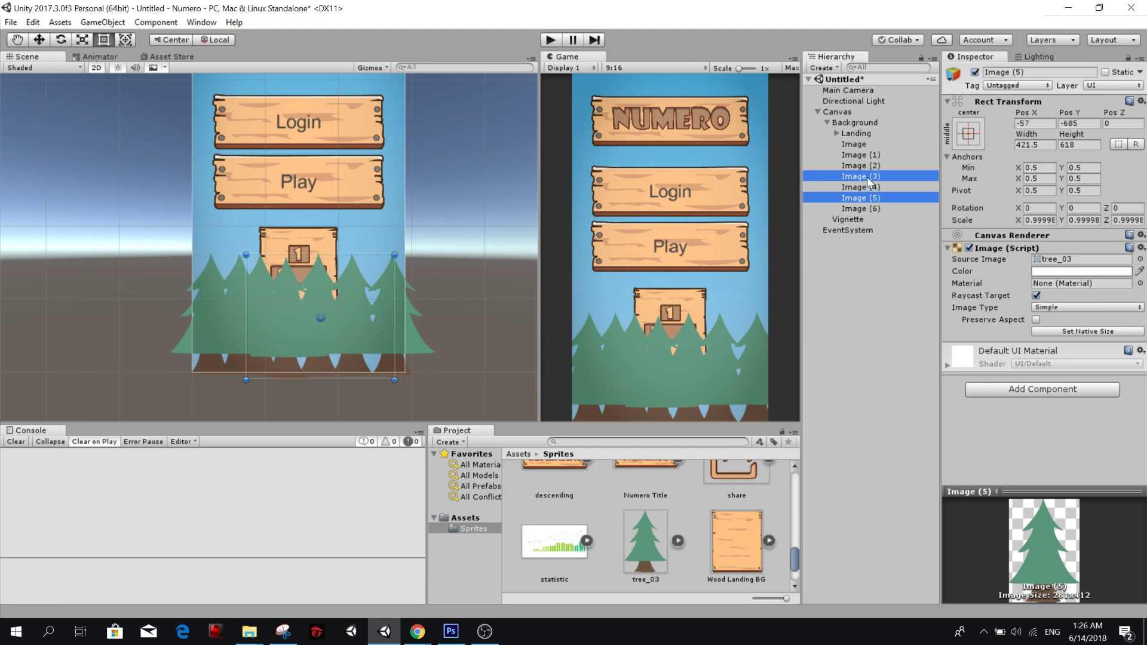
left_click(870, 156, "ctrl")
left_click(1075, 272)
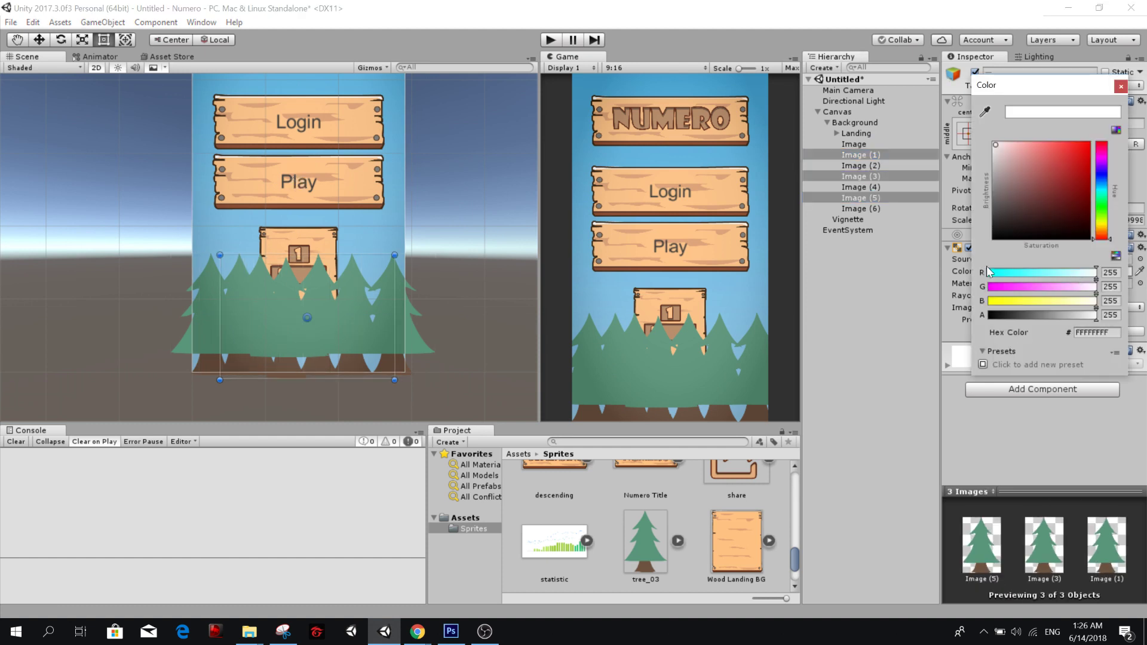
left_click_drag(992, 182, 993, 170)
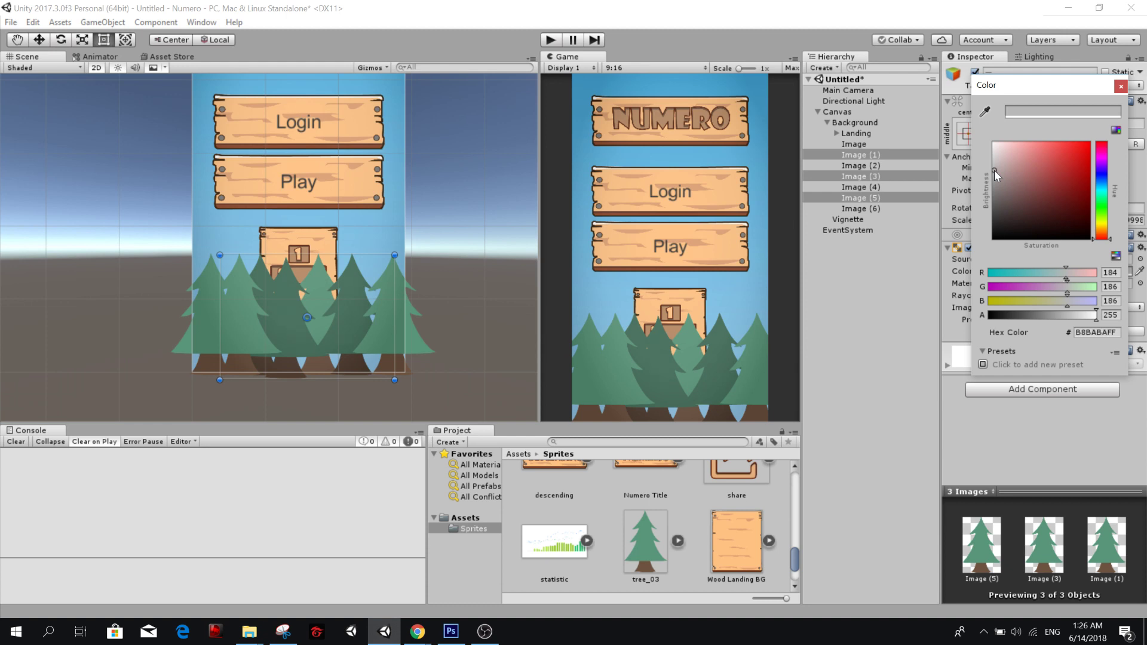
Identify the darkened tree at the row's left side, Image (1), and set its Color back to white.
left_click(882, 178)
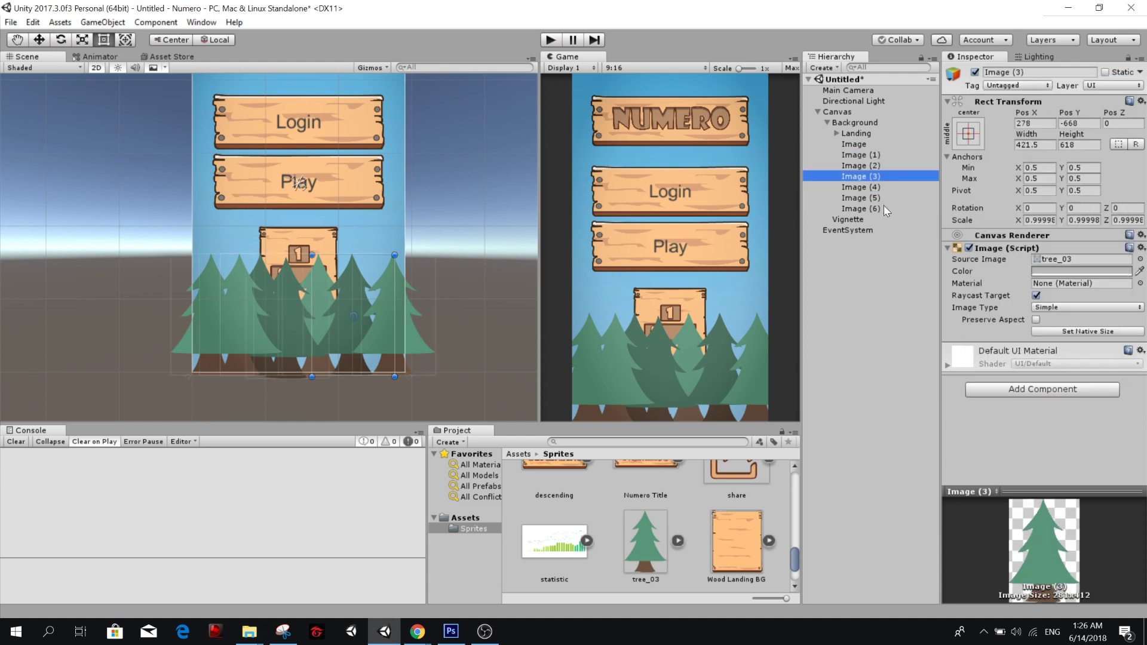
left_click(884, 206)
left_click(883, 198)
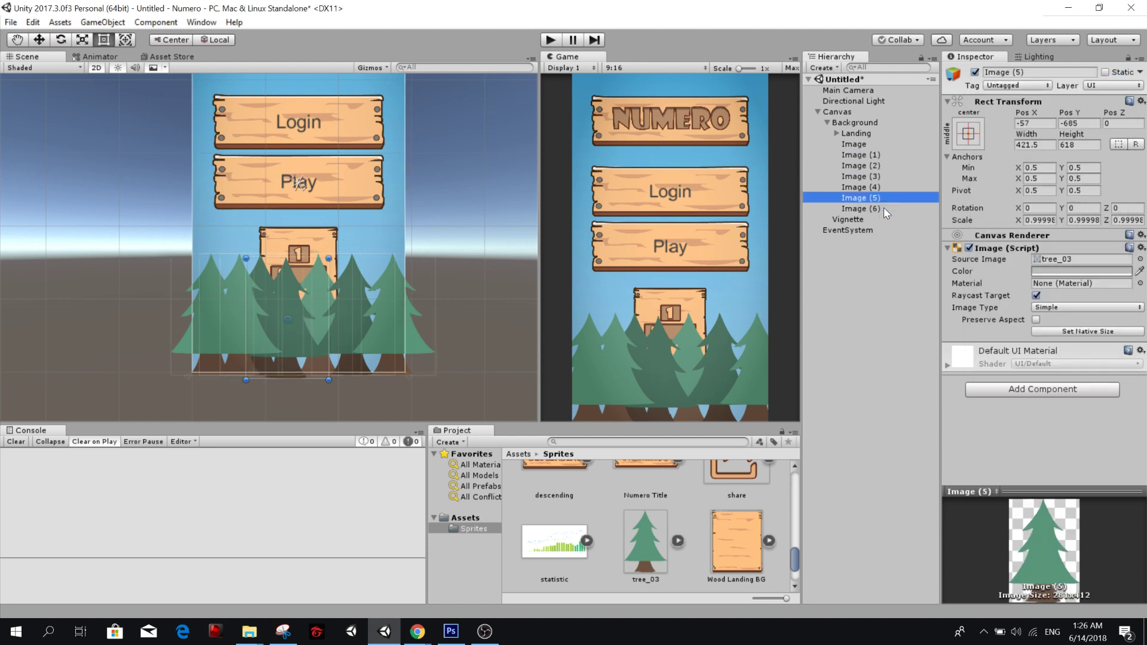
left_click(884, 208)
left_click(886, 179)
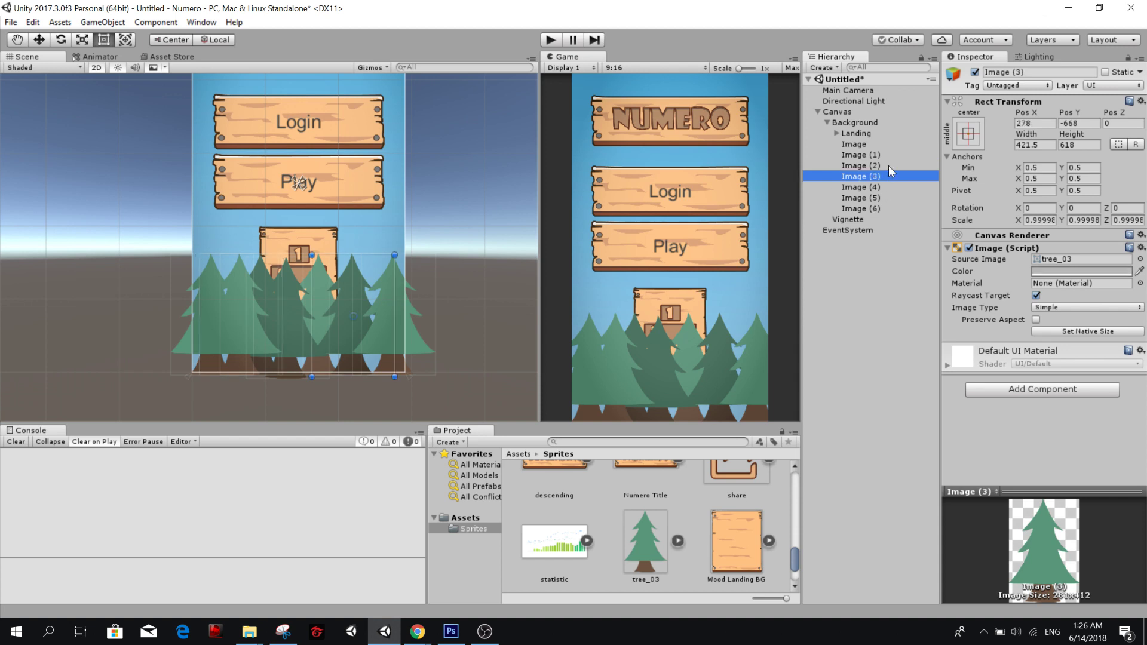
left_click(887, 166)
left_click(261, 271)
left_click(262, 267)
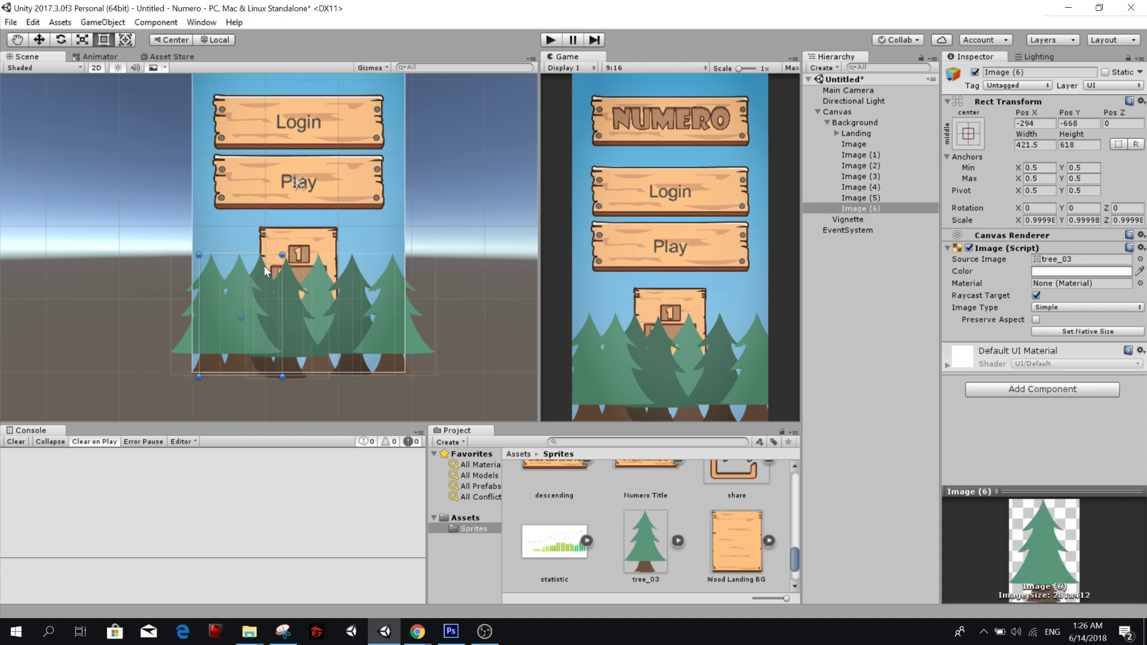
left_click(264, 265)
left_click(264, 265)
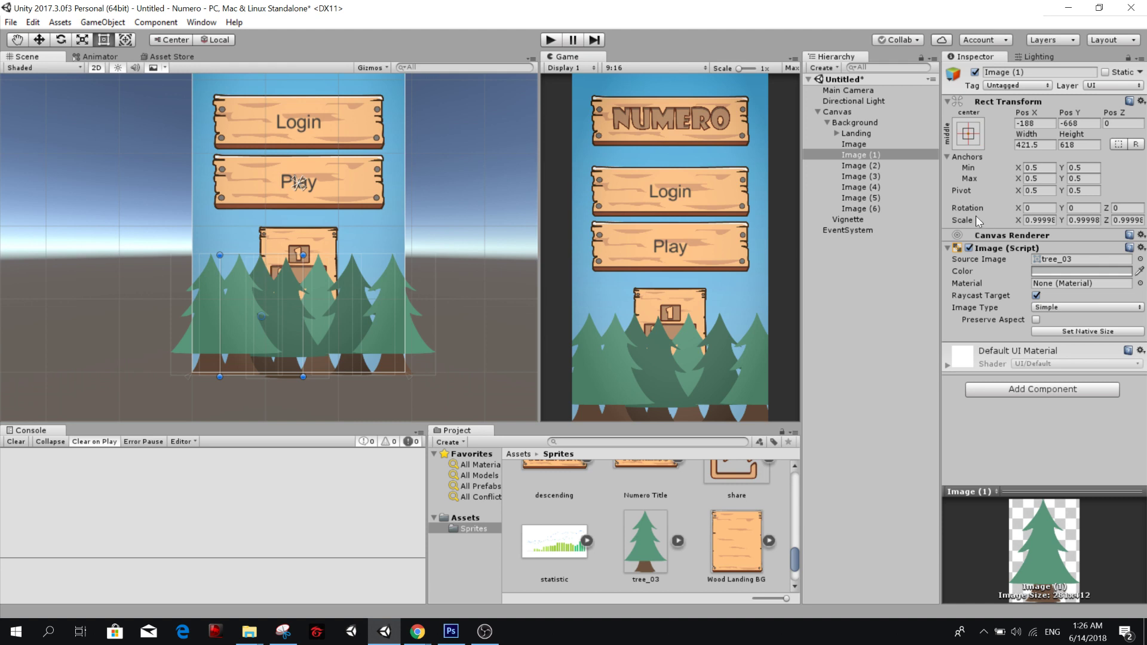
left_click(1045, 270)
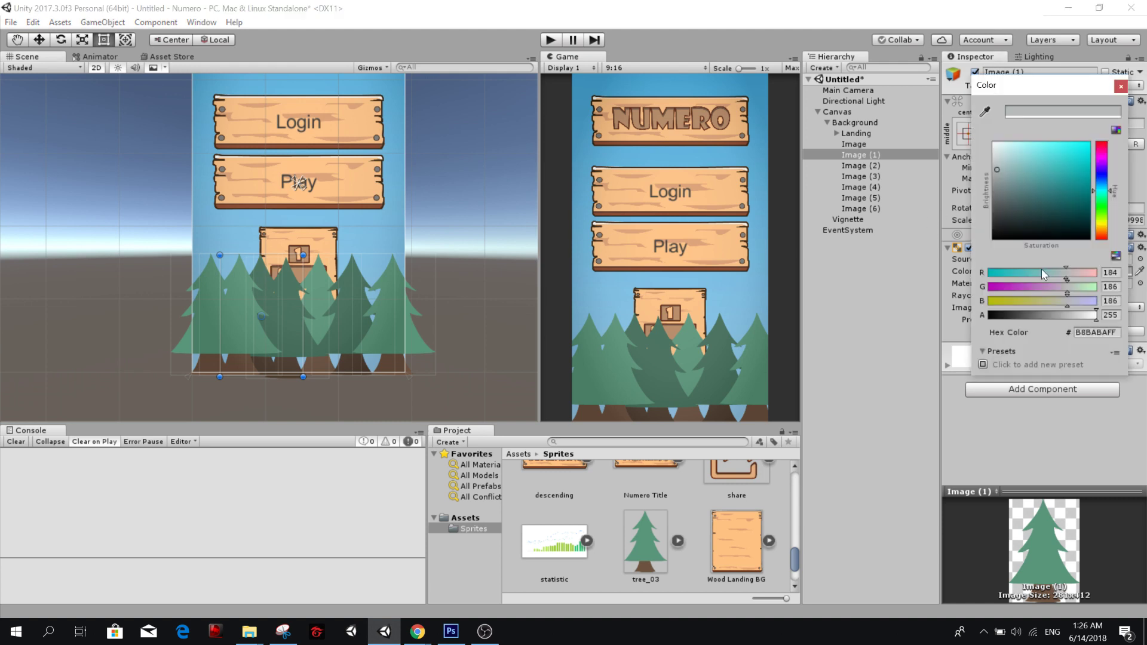
left_click(1118, 91)
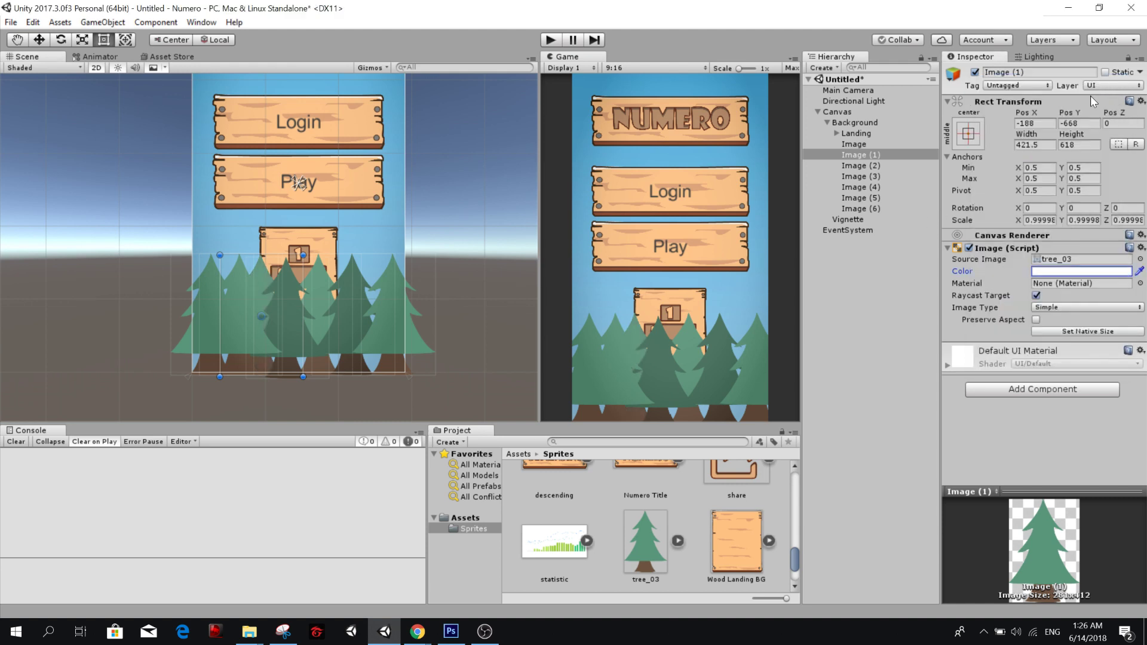
Darken the leftmost tree, Image, by setting its Color to light grey C7C7C7.
left_click(851, 145)
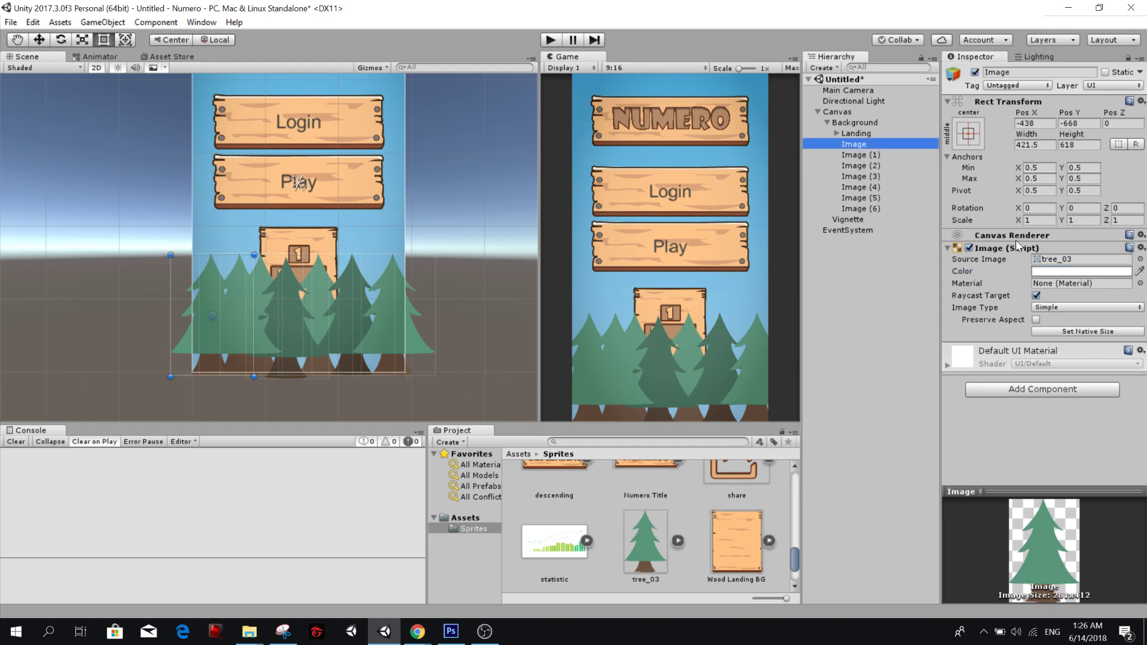
left_click(1042, 271)
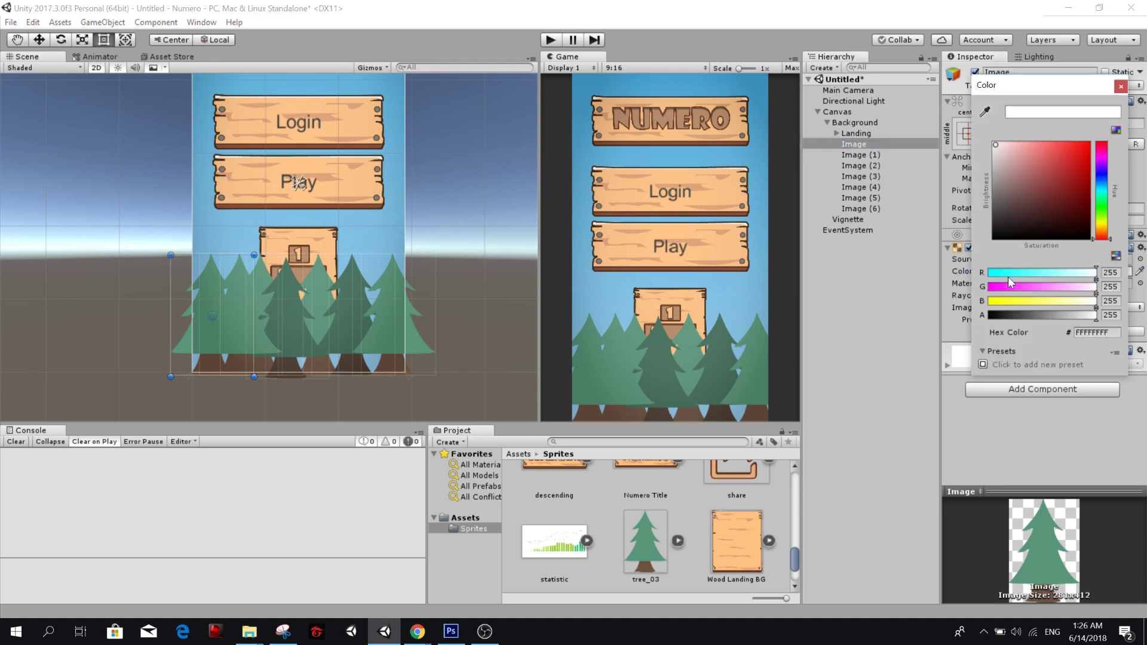
left_click(991, 165)
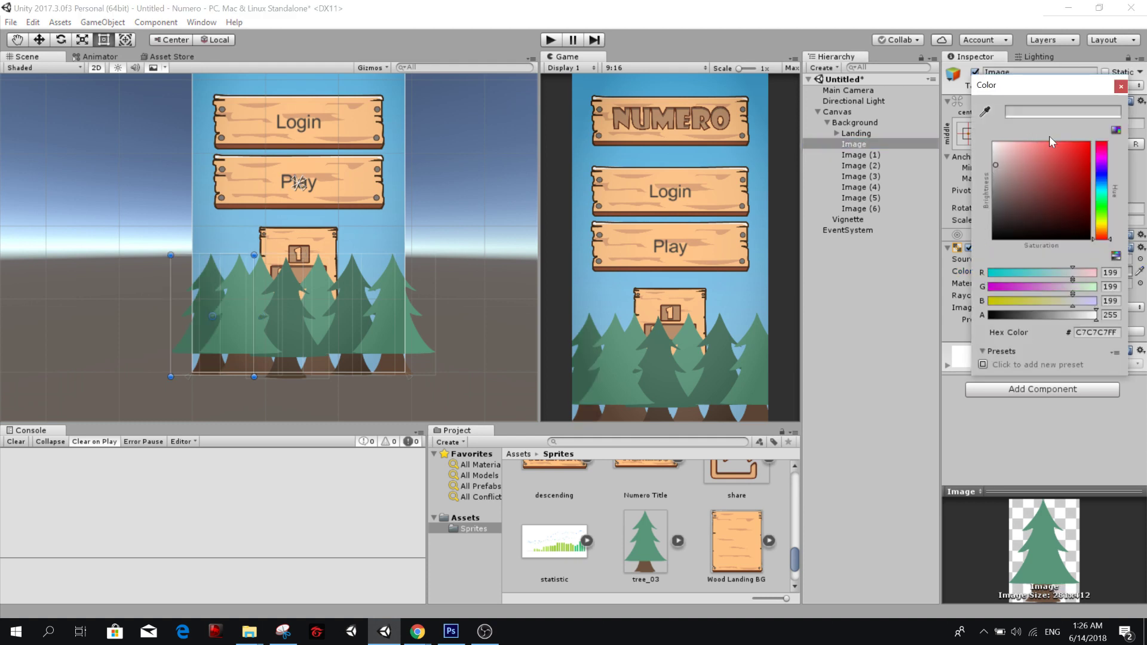
left_click(1114, 84)
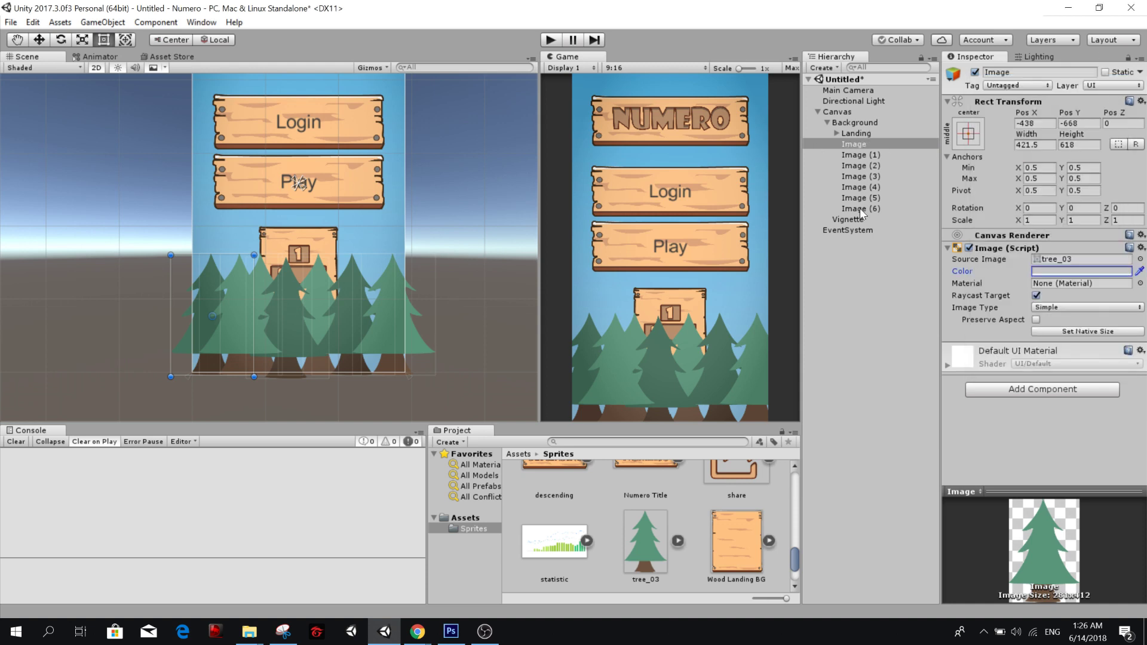
Create an empty object named Trees under Background and paste the copied Rect Transform values onto it.
left_click(859, 121)
right_click(858, 120)
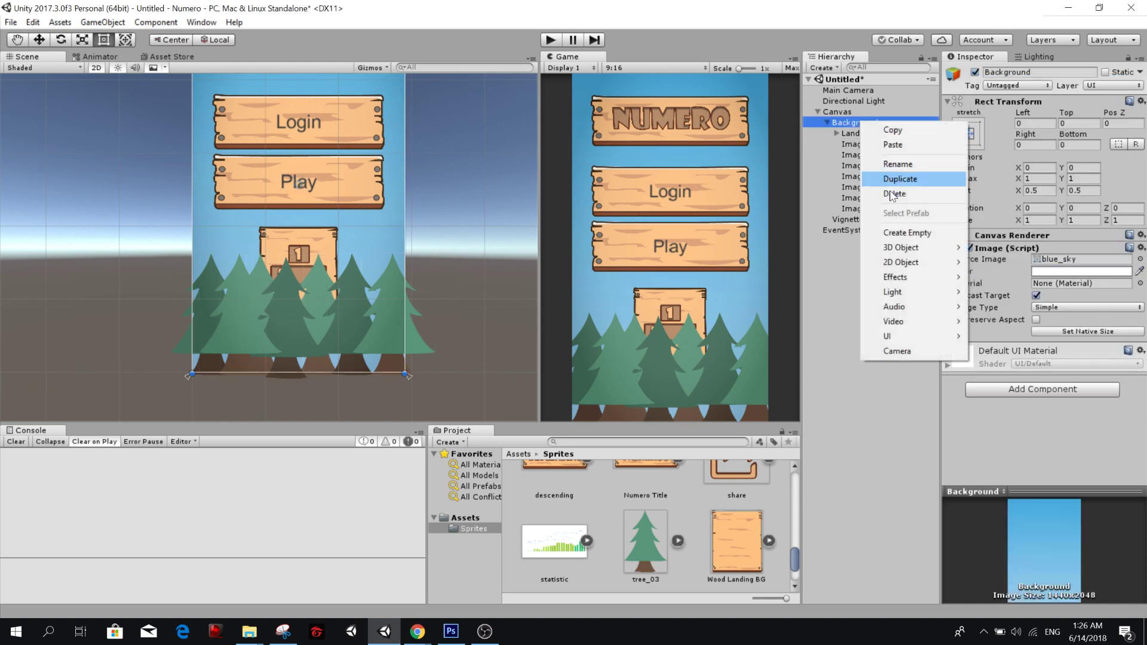
left_click(936, 238)
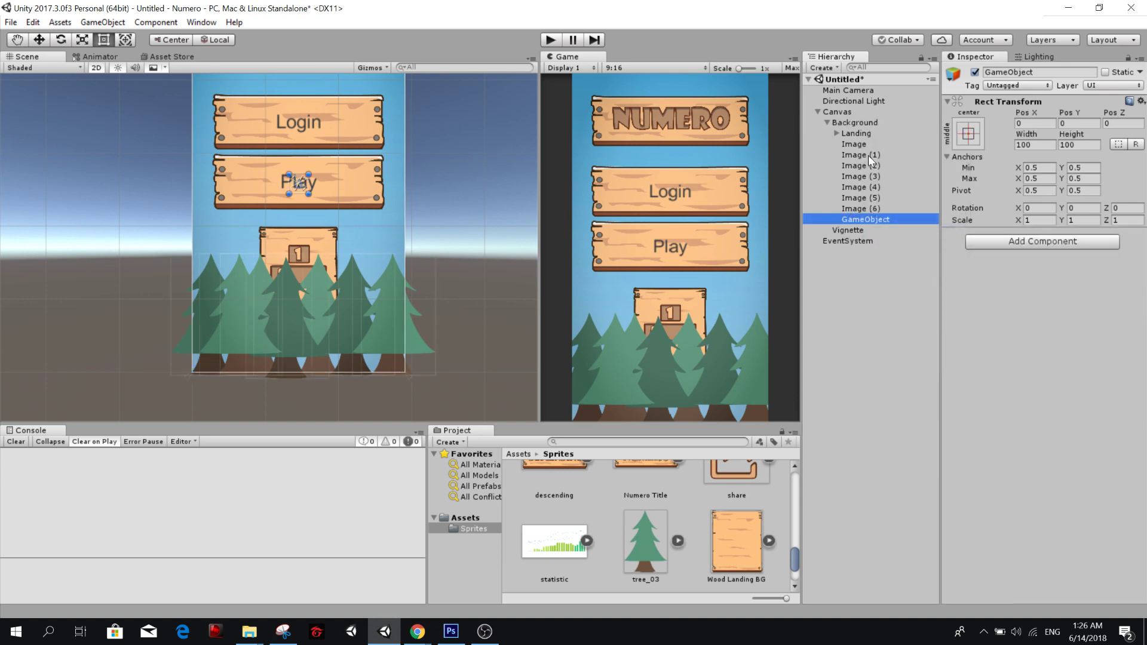
type("Trees")
key("Return")
right_click(1002, 102)
left_click(1045, 206)
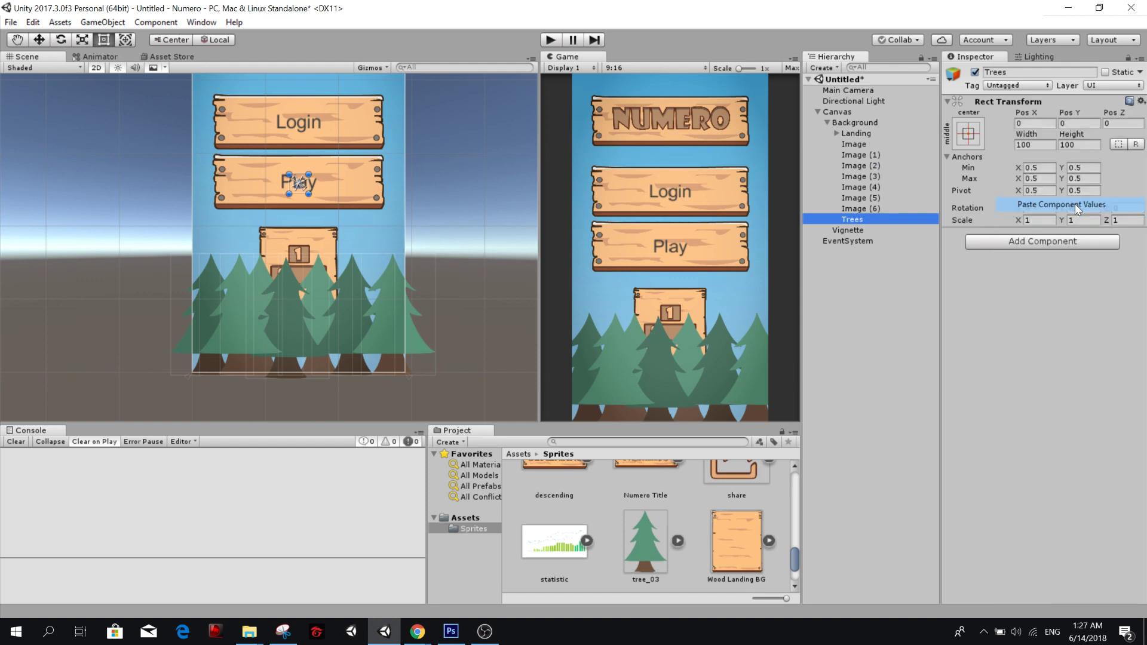
Group all seven tree images under the Trees object and rename every one of them Tree.
left_click(861, 146)
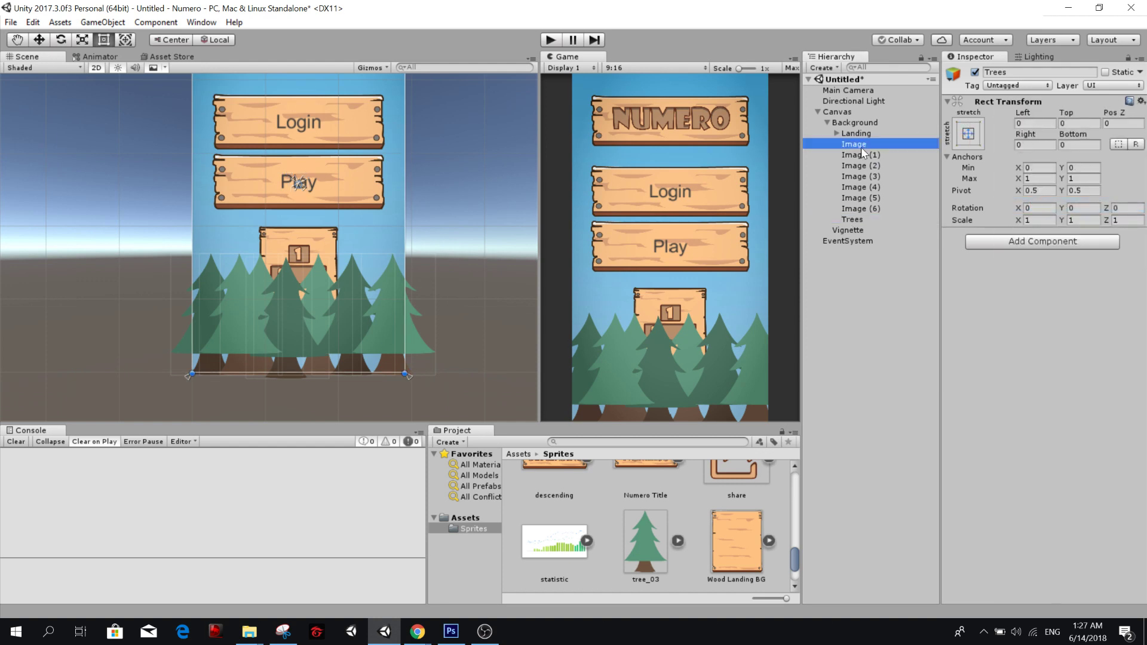
left_click(853, 210, "shift")
left_click_drag(853, 213, 863, 220)
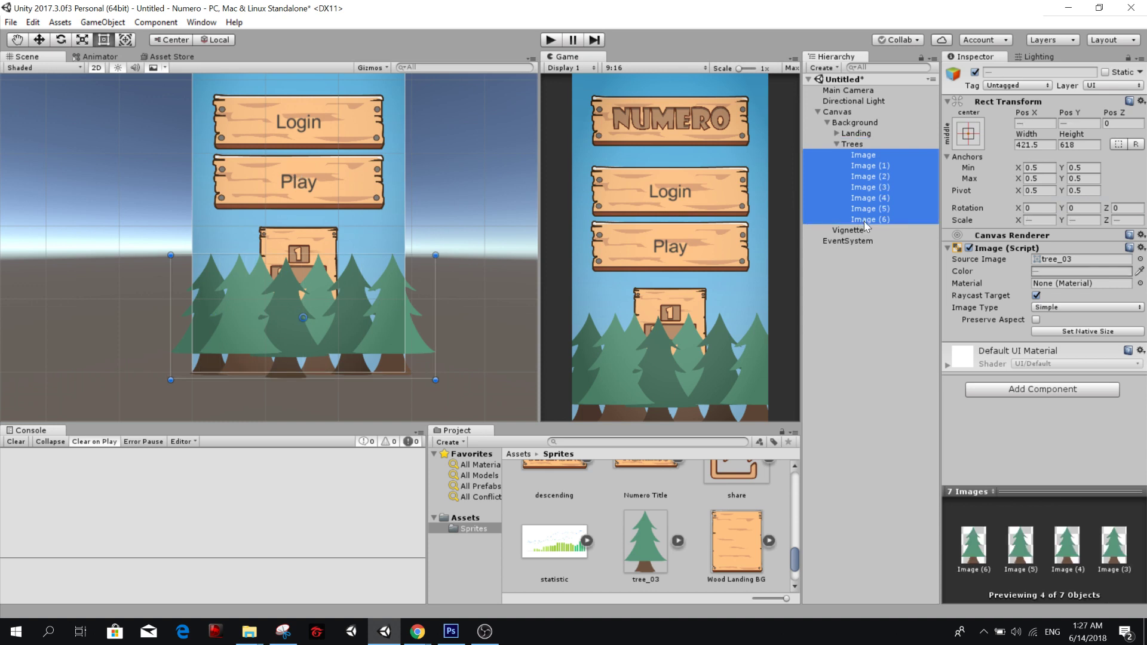
left_click(1002, 72)
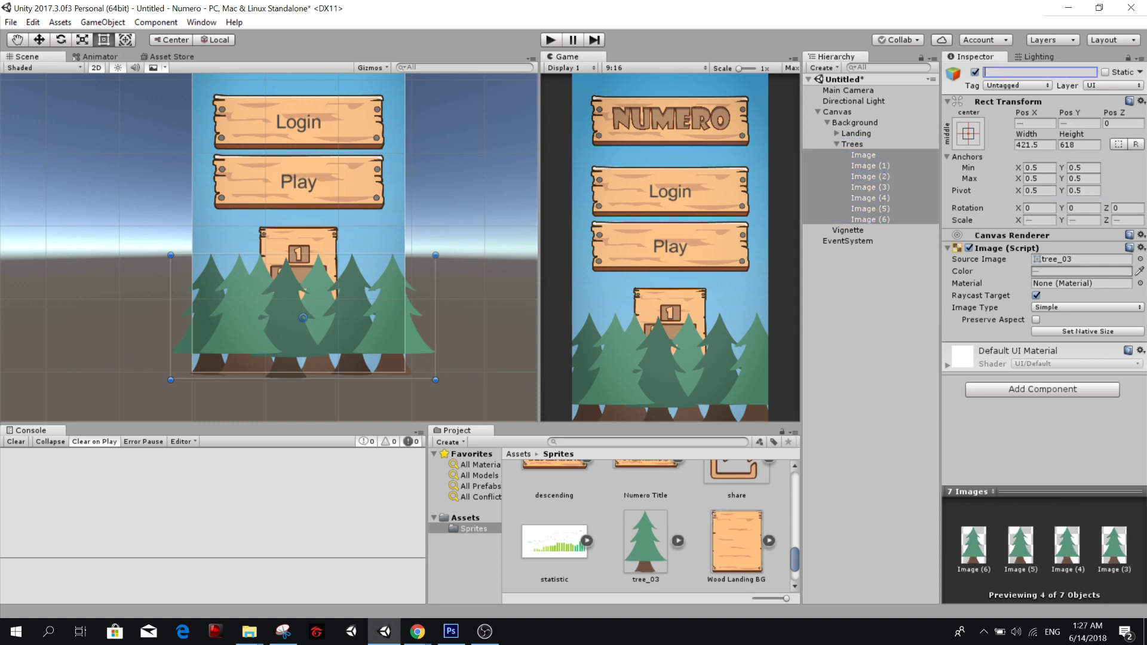
type("Tree")
key("Return")
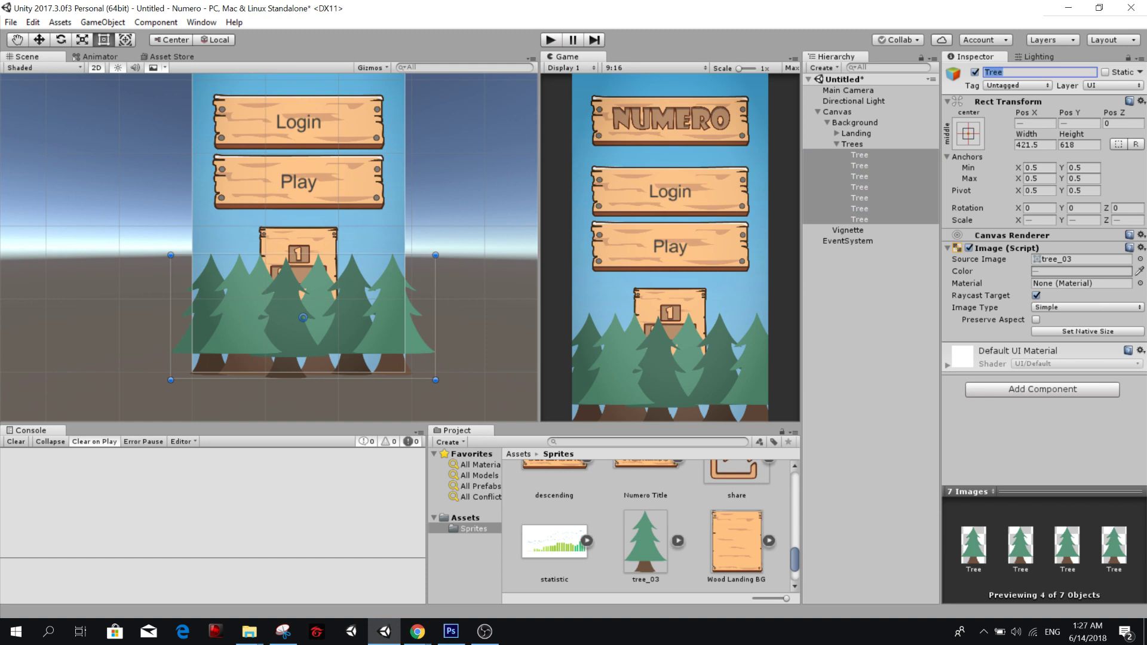
Collapse the Trees group and move it above Landing under Background so the trees draw behind the title and buttons.
left_click(895, 295)
left_click(836, 144)
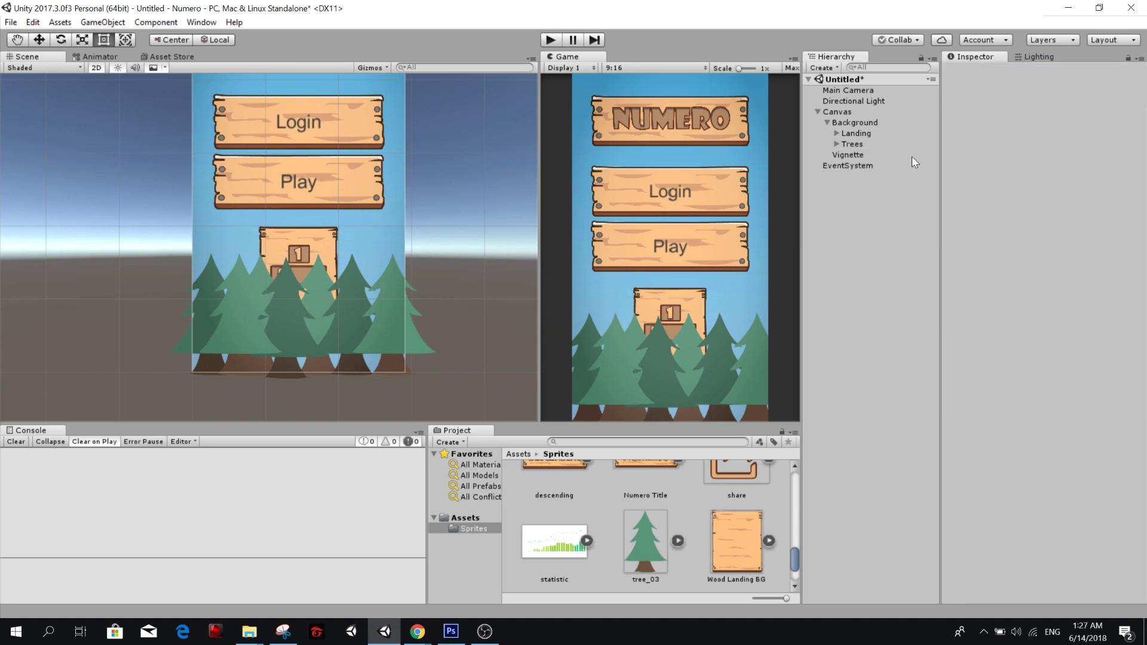
left_click_drag(863, 149, 860, 129)
left_click(881, 300)
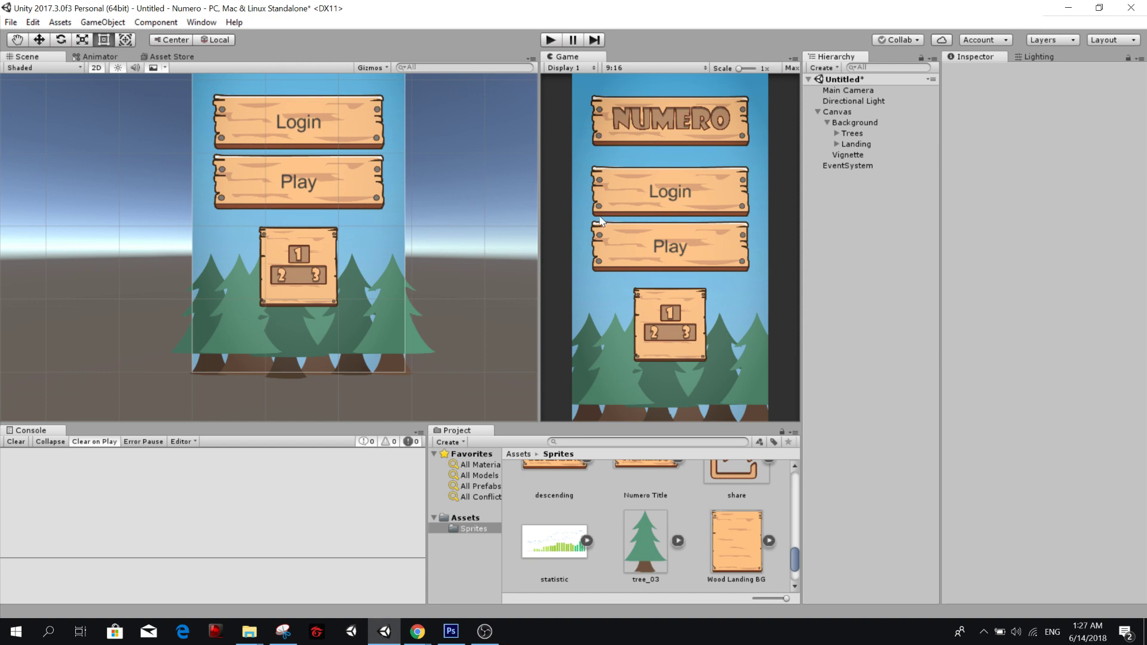
Start saving the scene and cancel the save dialog.
key("ctrl+s")
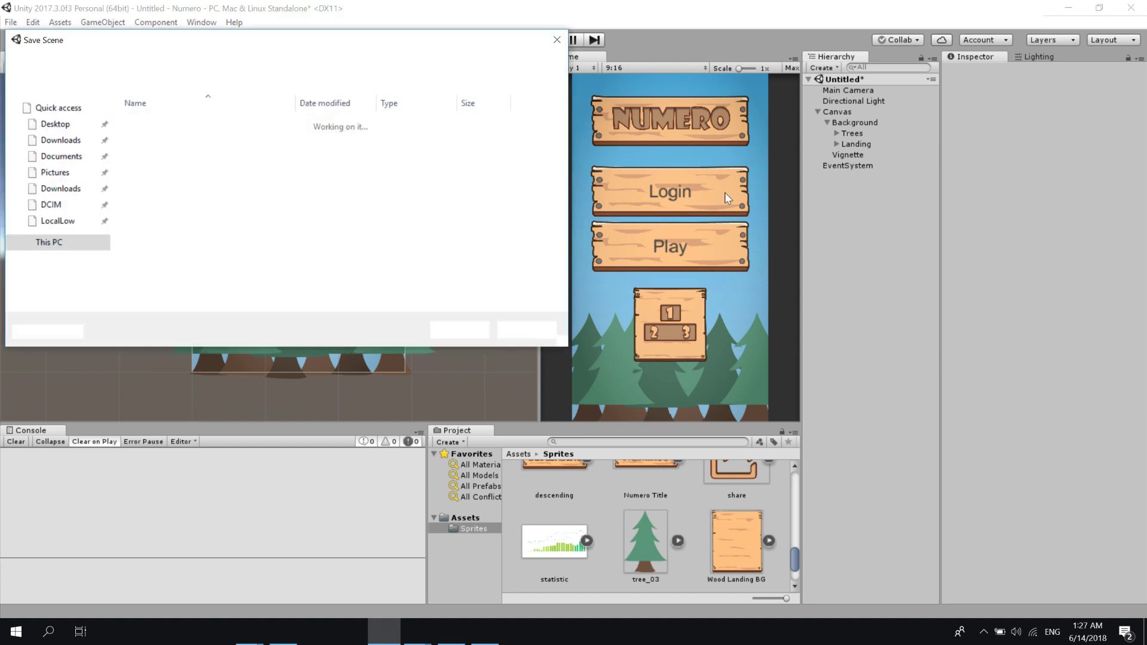
left_click(556, 39)
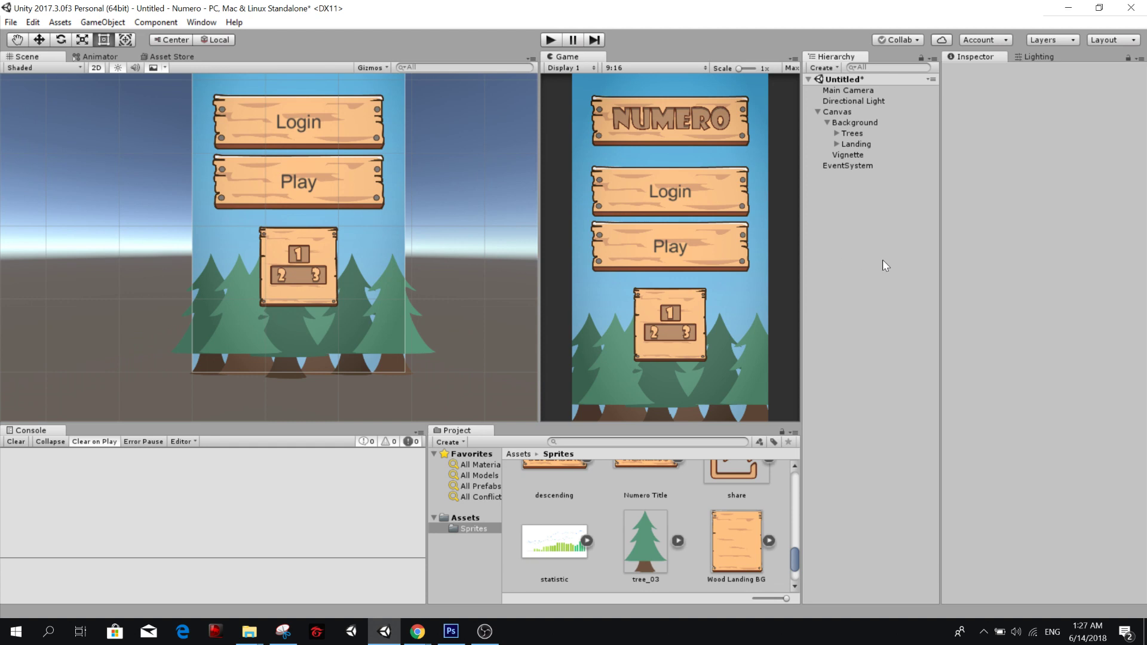
Create an empty object named Main at the root of the scene.
right_click(866, 198)
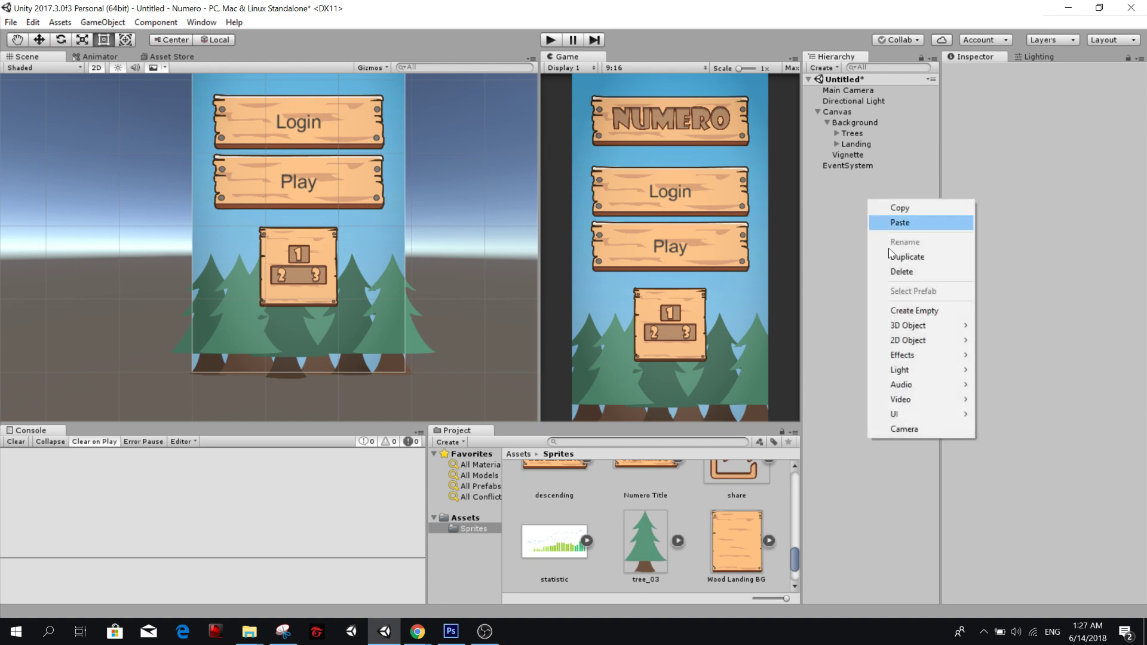
left_click(895, 306)
key("F2")
type("Main")
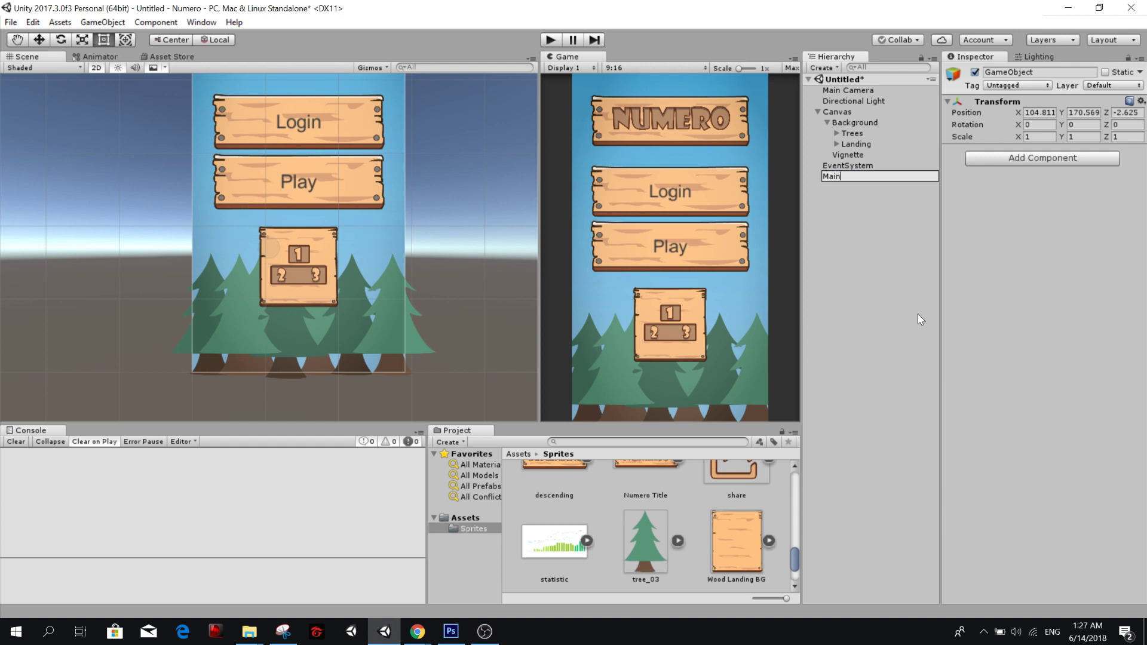
key("Return")
Create a new script named Main and attach it to the Main object as a component.
right_click(861, 175)
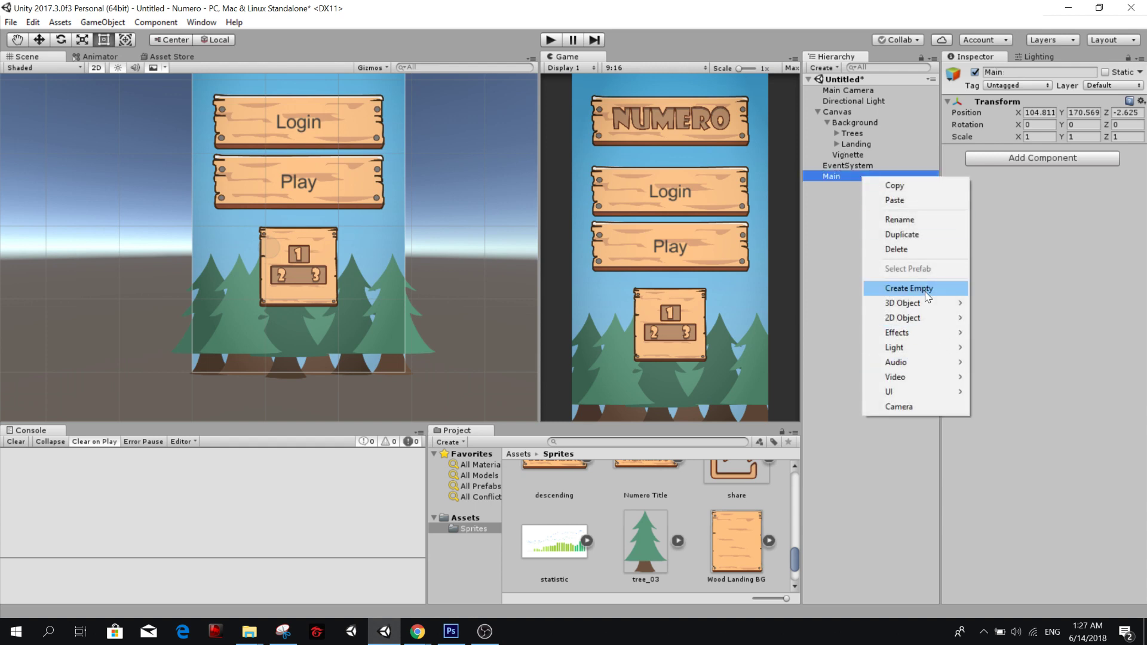
left_click(1074, 160)
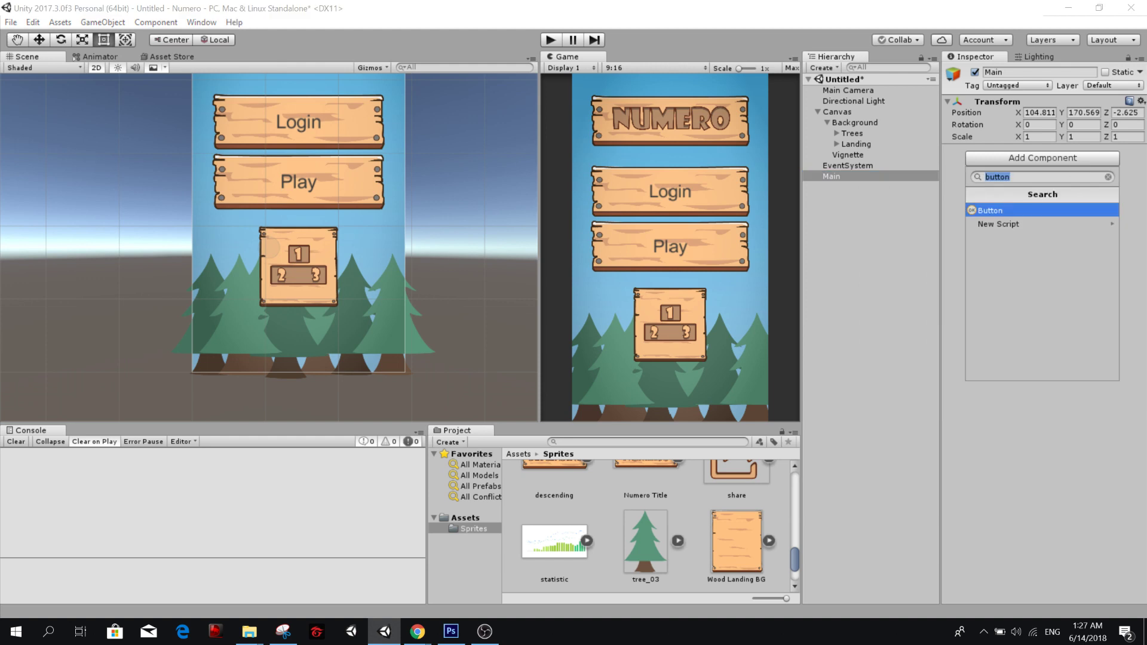
type("Main")
key("Return")
key("Return")
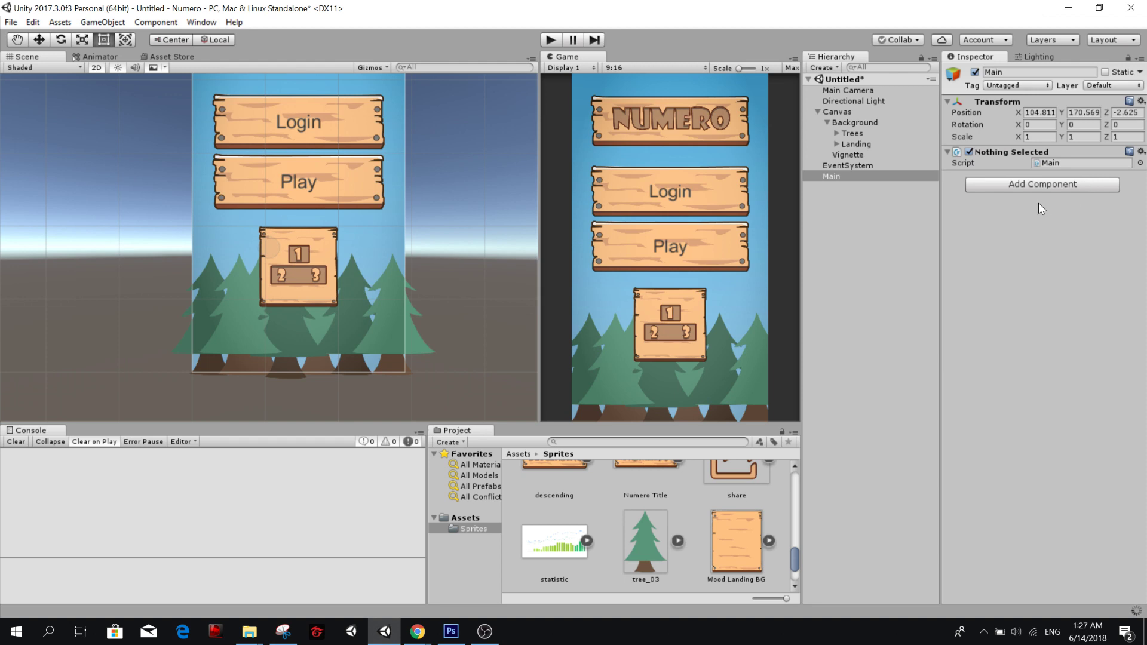
Create a folder named Scripts in Assets and move the Main script into it.
left_click(457, 520)
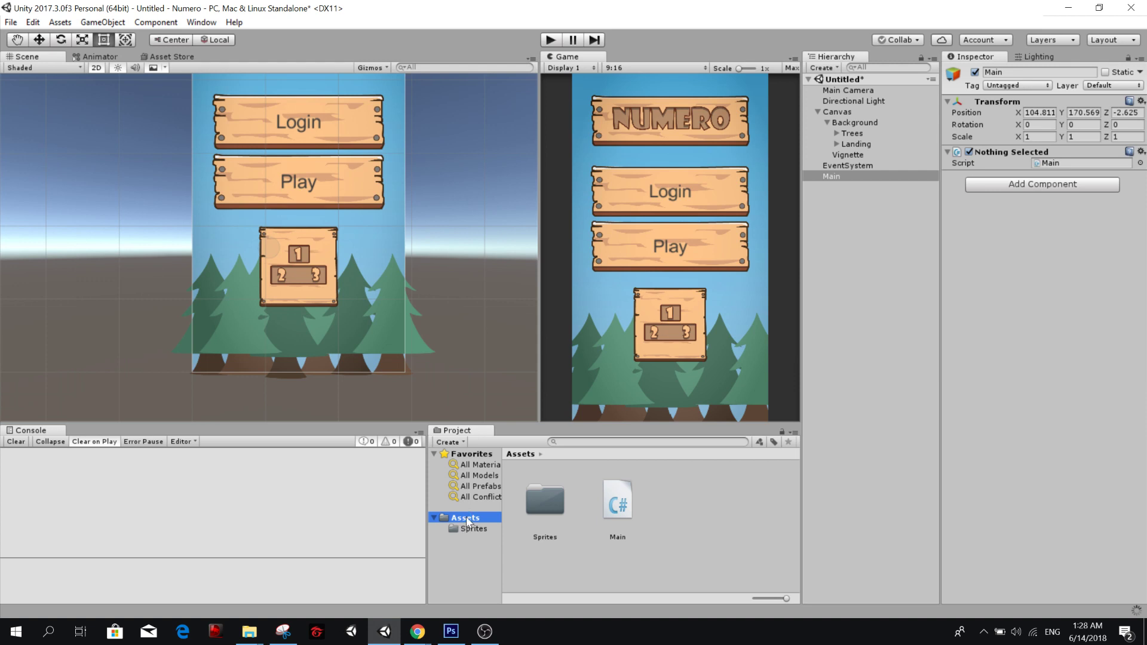
left_click(480, 529)
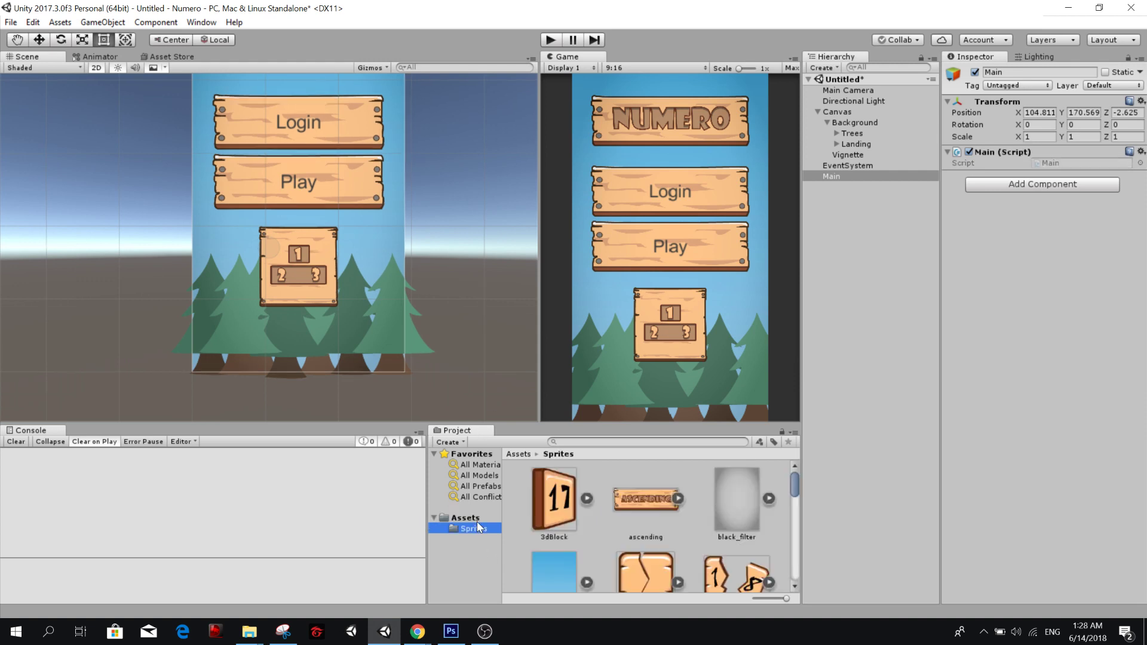
right_click(475, 518)
mouse_move(609, 254)
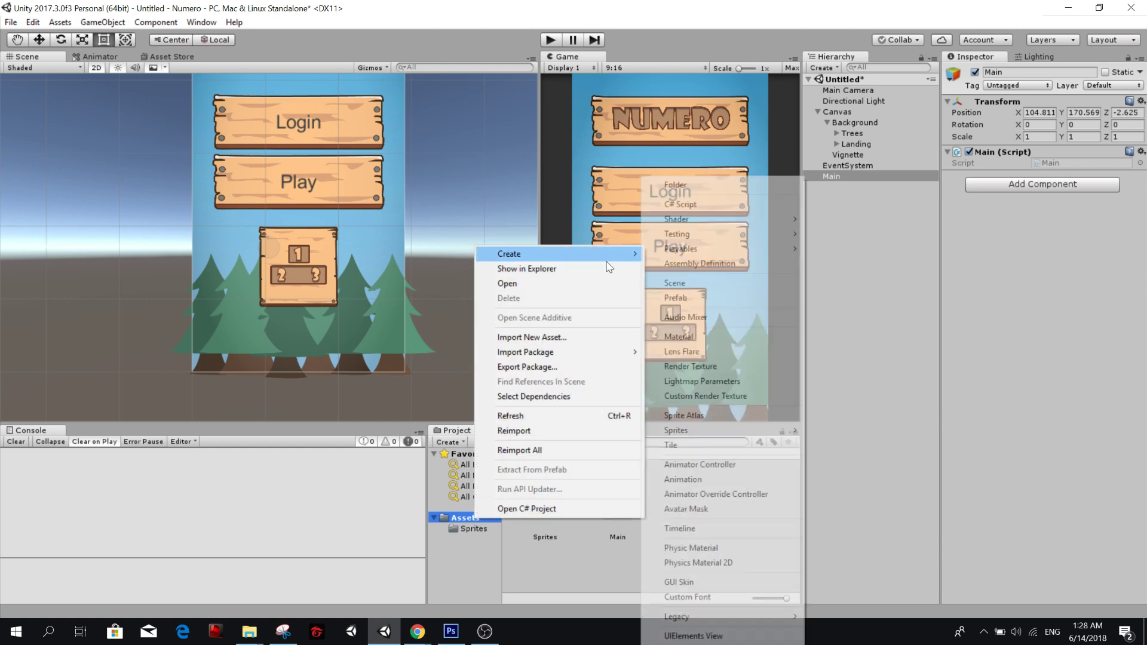
left_click(676, 185)
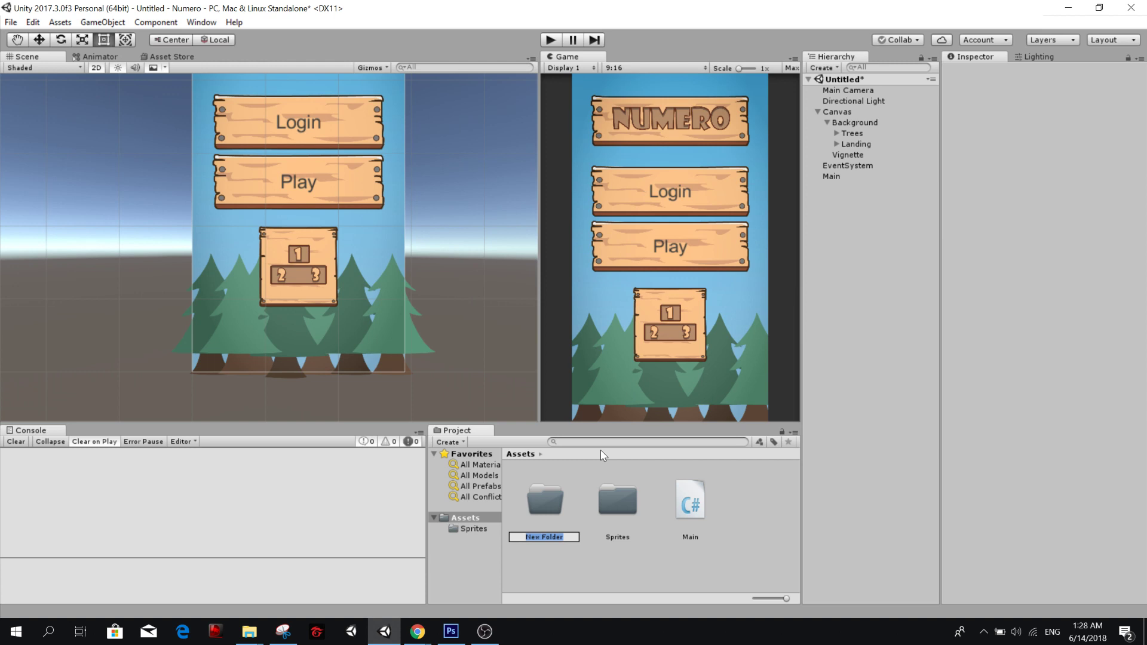
type("Scripts")
key("Return")
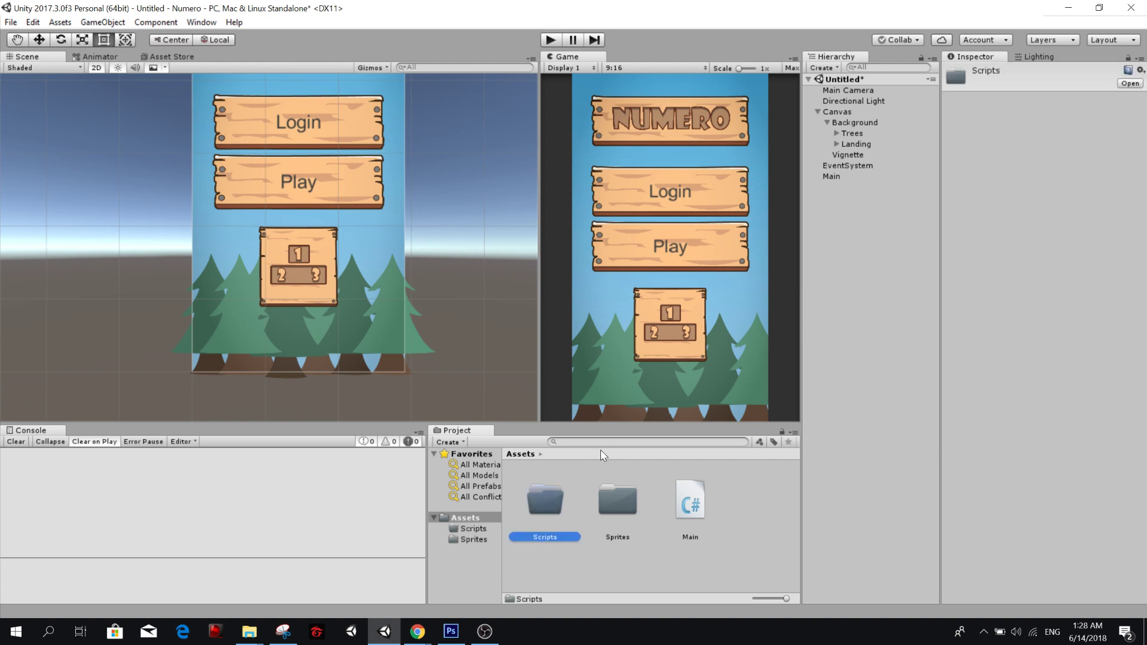
left_click_drag(690, 501, 546, 502)
Create a new C# script named Landing inside the Scripts folder.
double_click(546, 503)
right_click(607, 511)
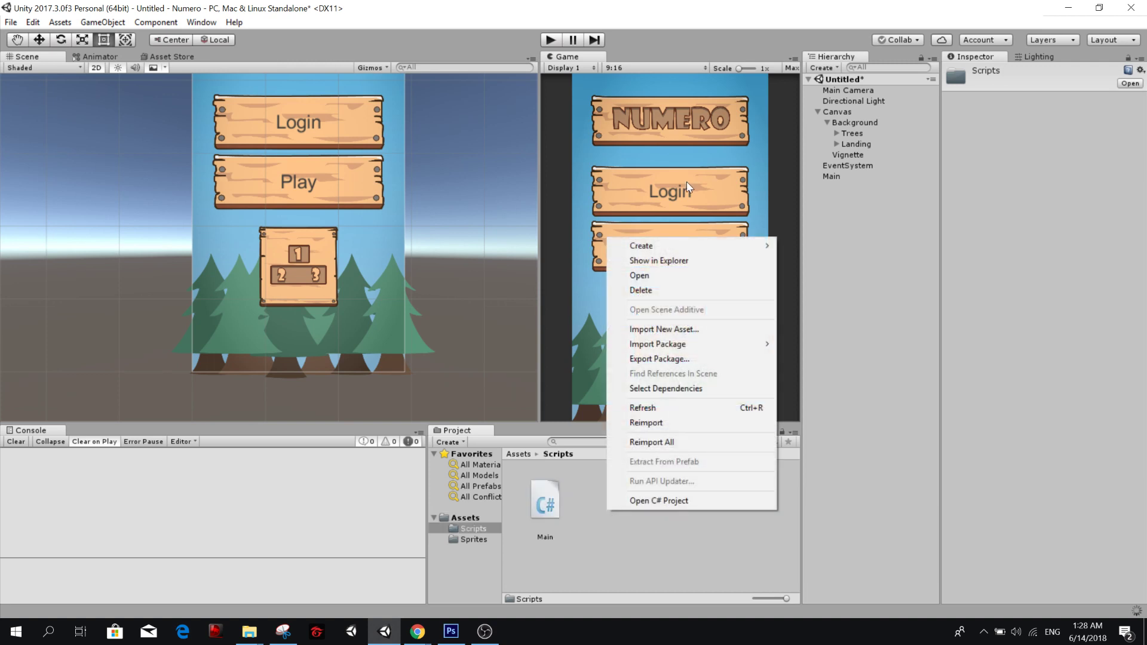
mouse_move(713, 254)
left_click(838, 204)
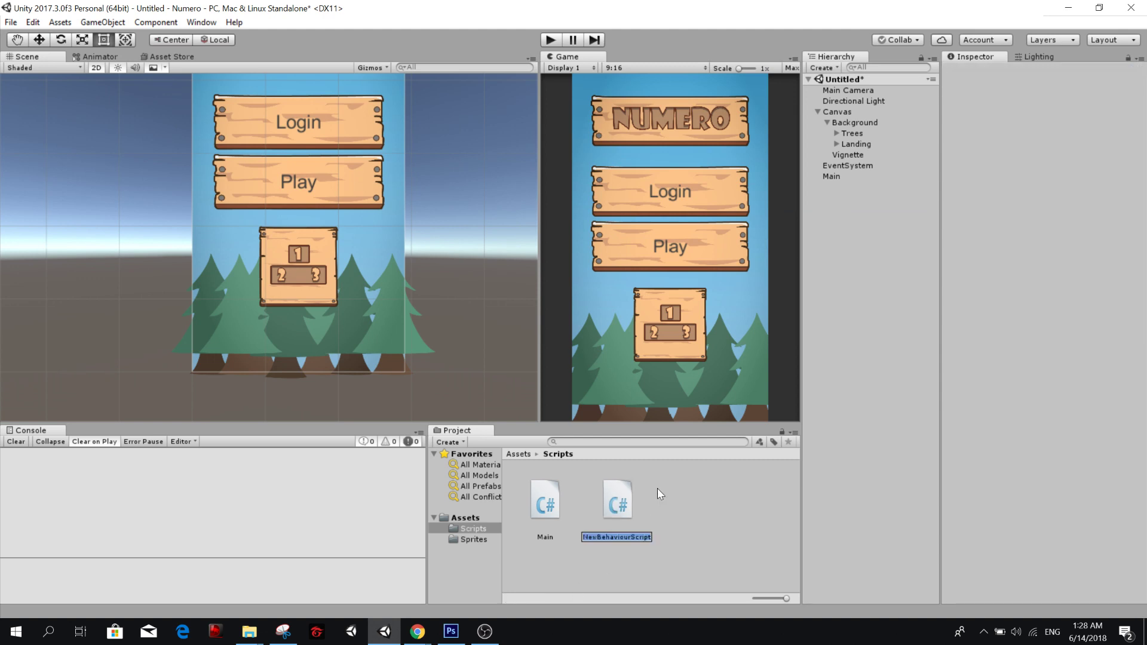
type("Landing")
key("Return")
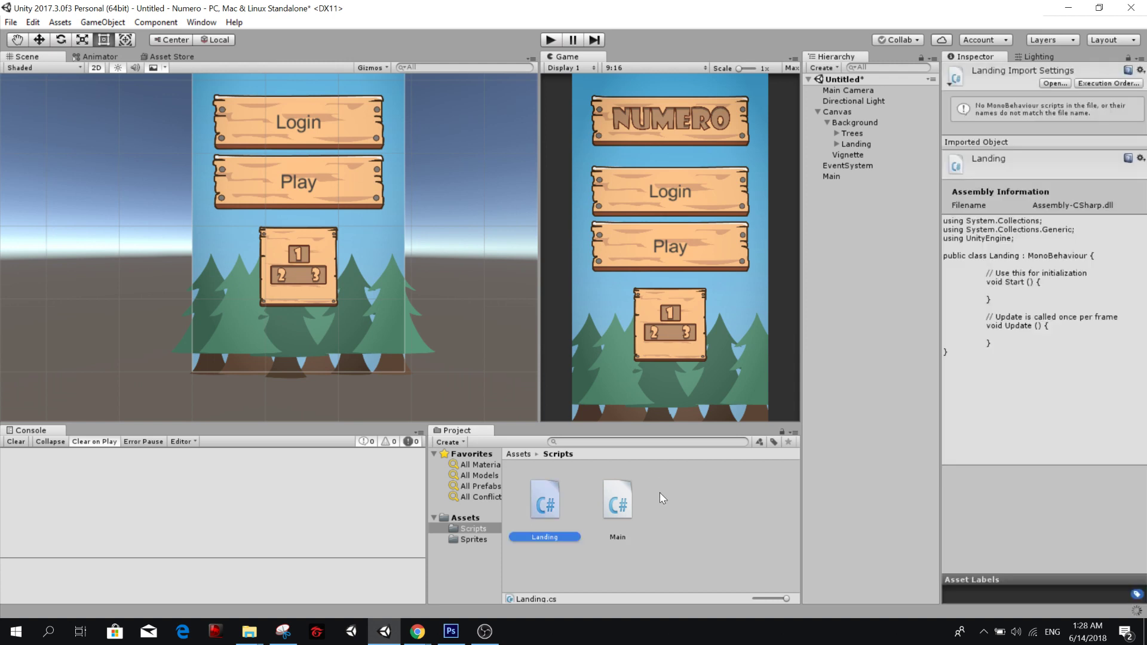
Create a new C# script named GameController in the Scripts folder.
left_click(660, 495)
right_click(660, 496)
mouse_move(756, 228)
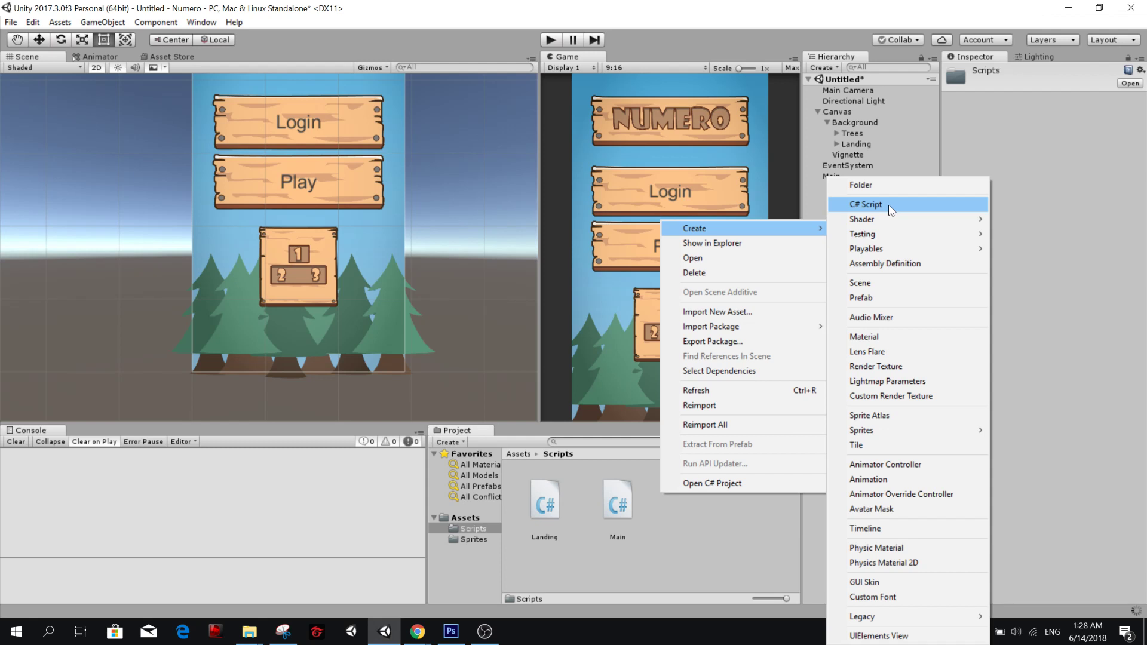
left_click(890, 206)
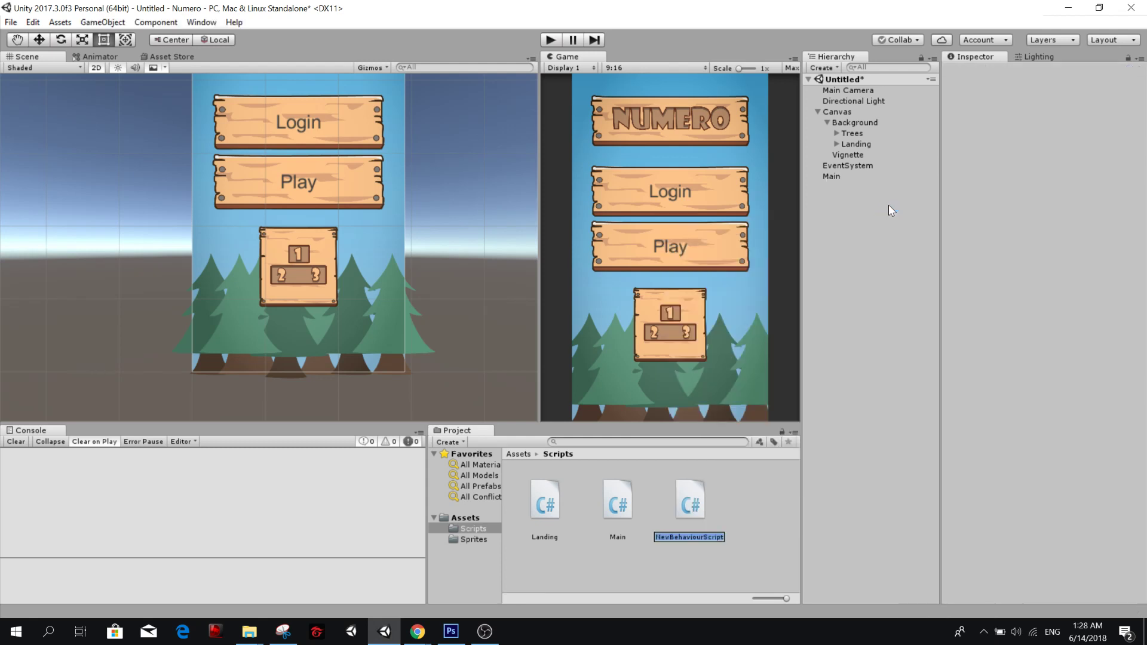
type("GameController")
key("Return")
Create another C# script in the Scripts folder and correct its file name to PauseMenu.
left_click(738, 525)
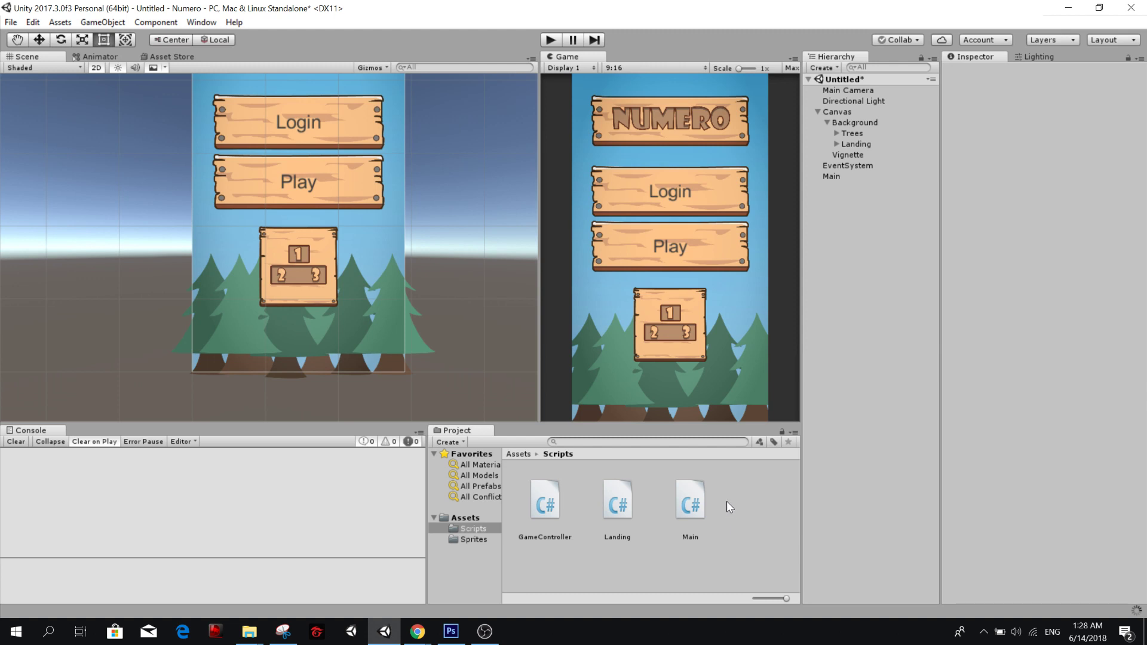
right_click(726, 502)
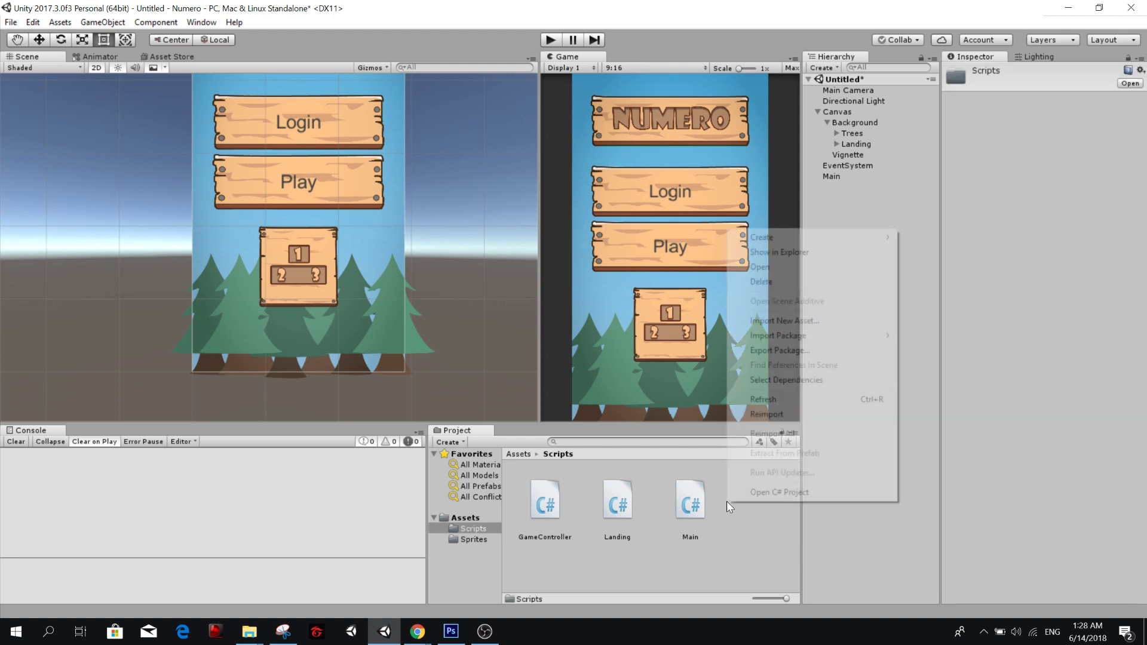
mouse_move(819, 241)
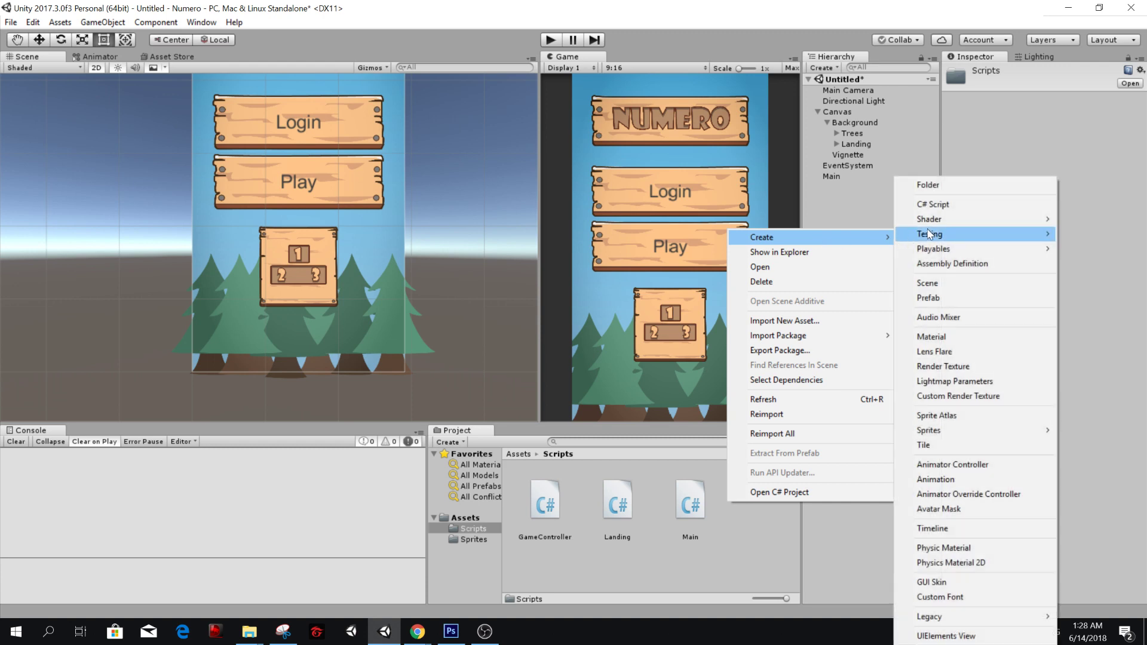
left_click(956, 205)
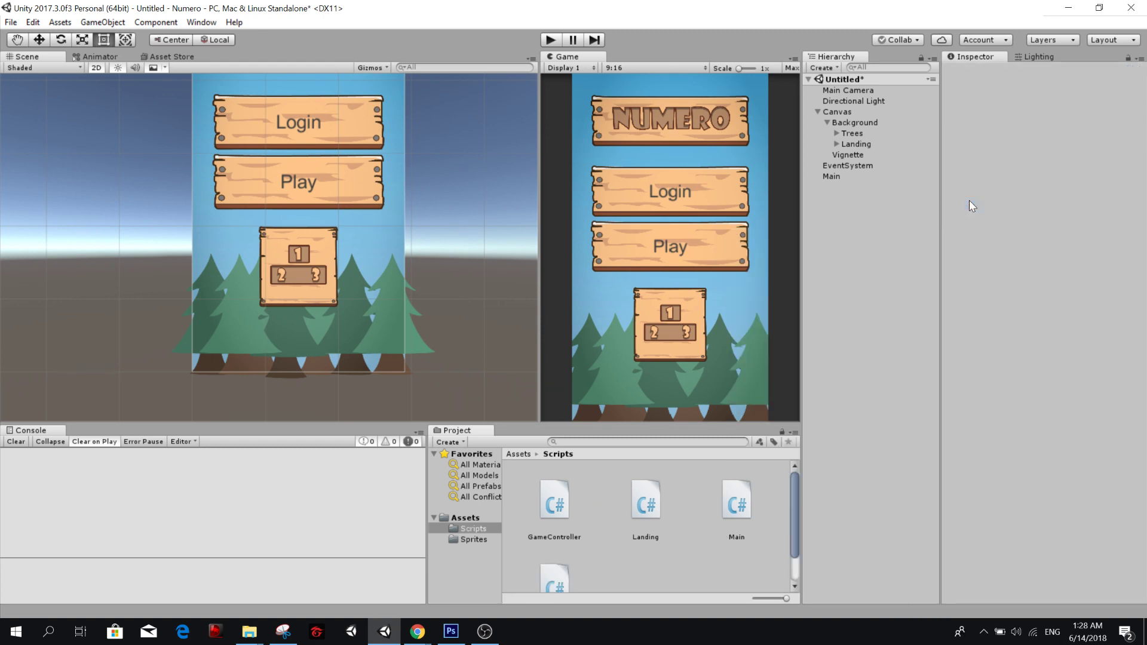
type("Pauseenu")
key("Return")
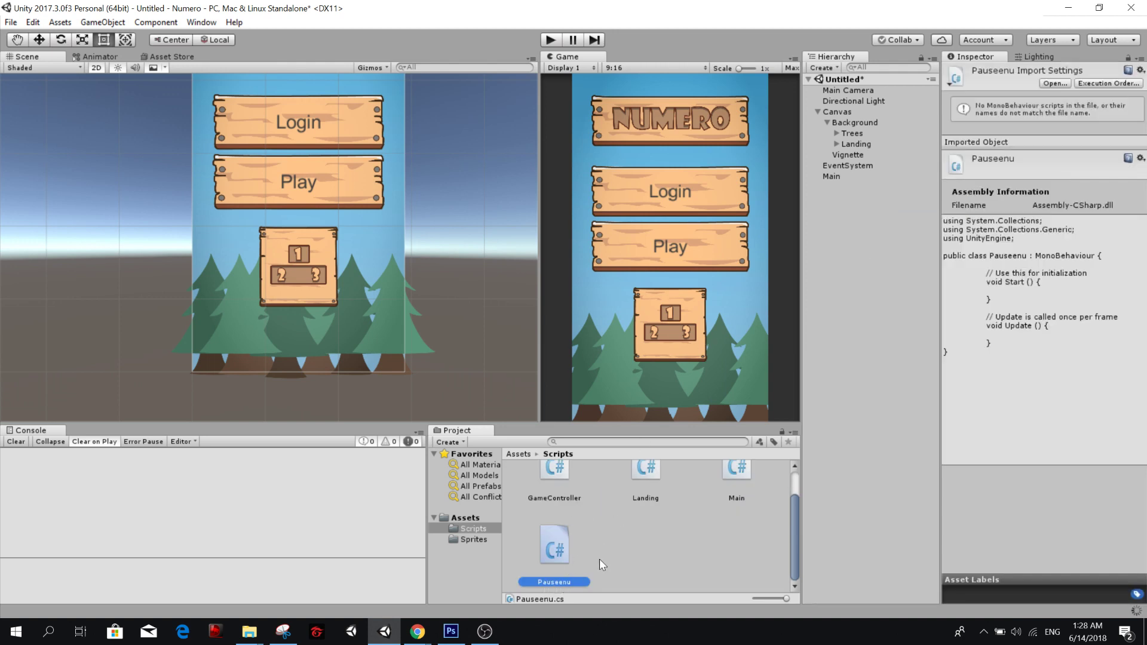
left_click(578, 581)
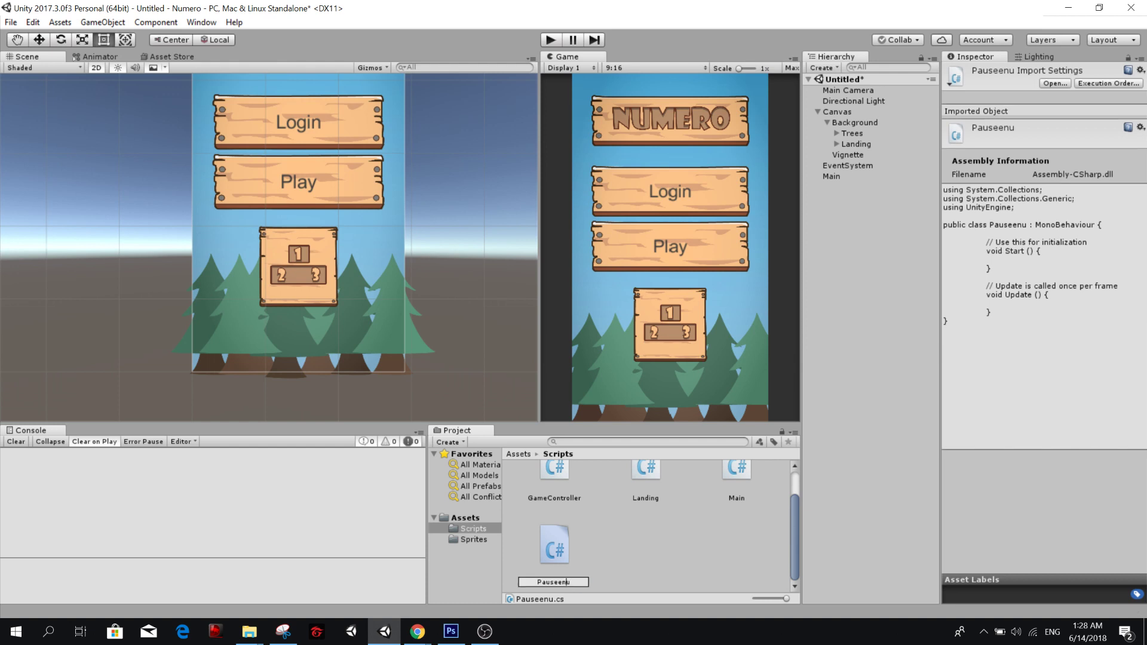
type("M")
key("Return")
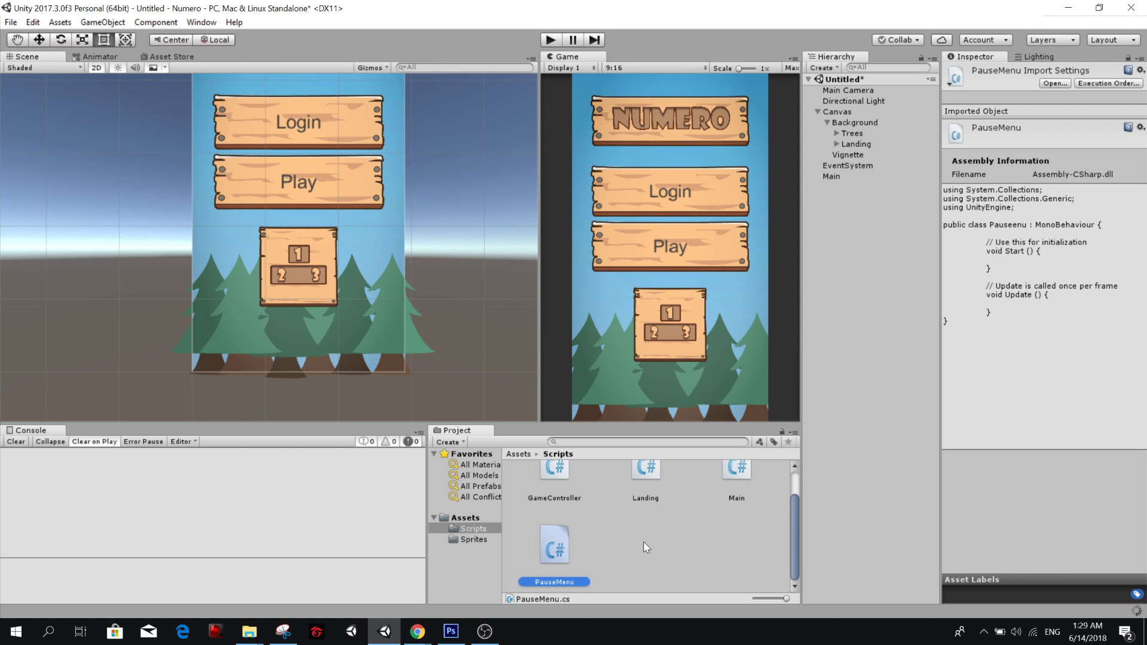
Open the Landing script in Visual Studio, and return to Unity to inspect the Landing object under Background.
scroll(642, 545, "up", 1)
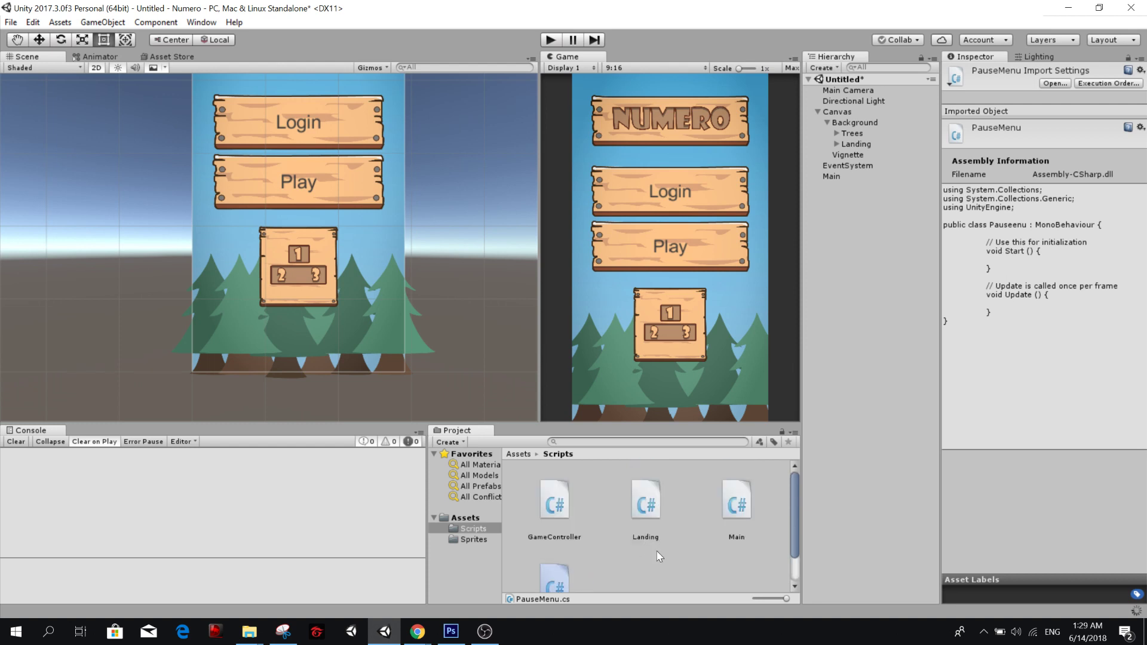
double_click(645, 505)
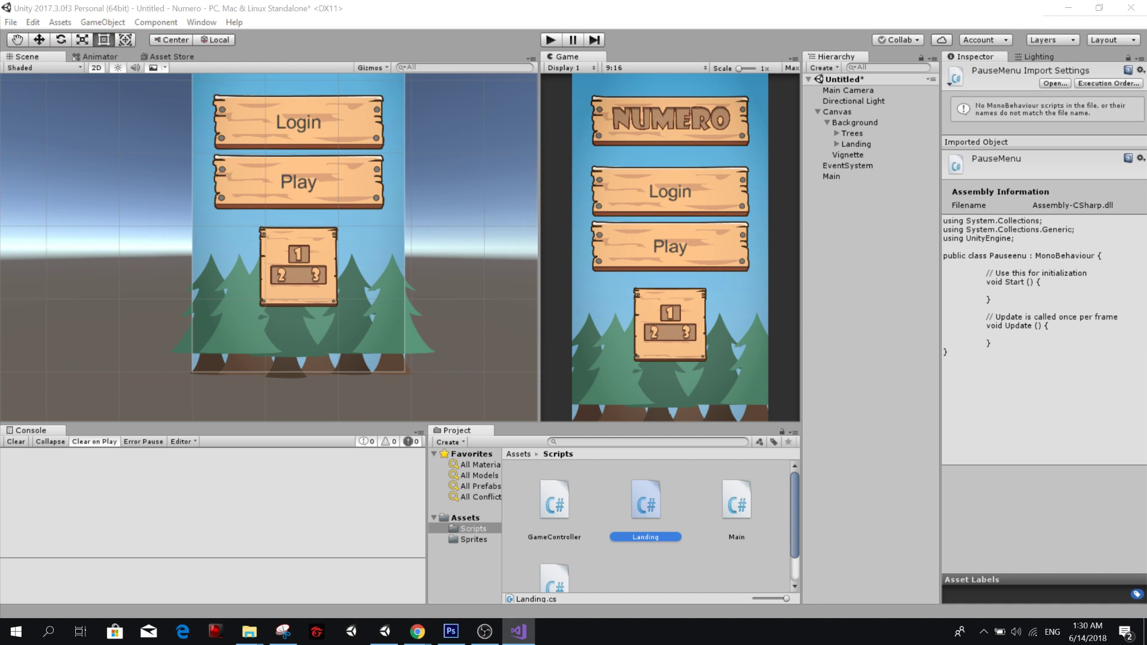
left_click(854, 146)
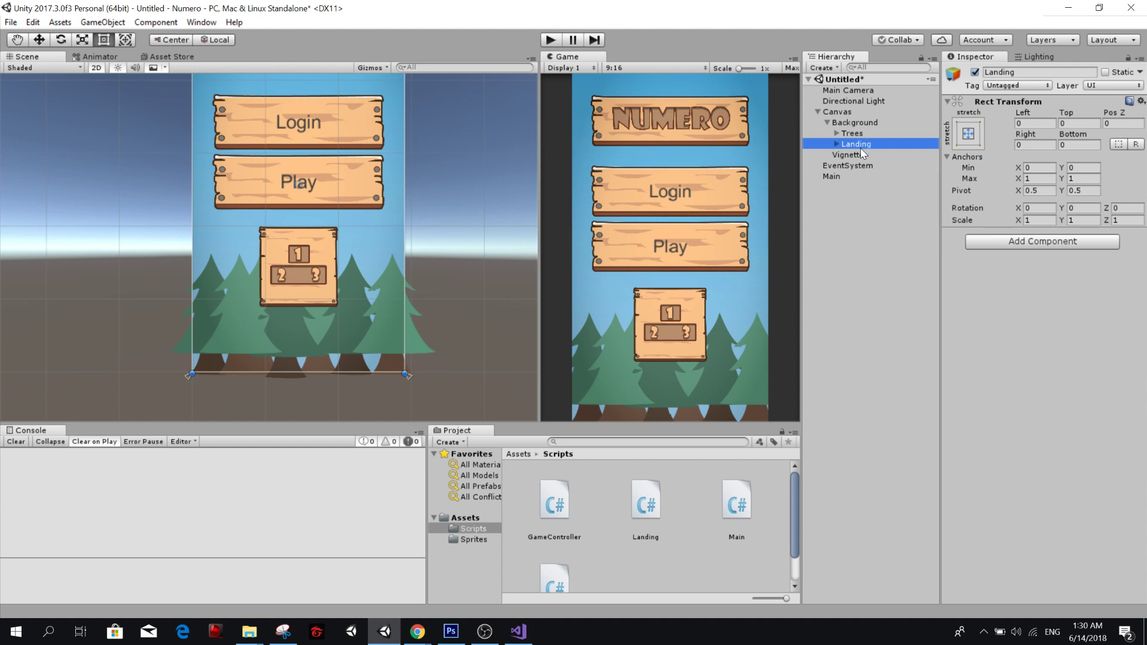
left_click(883, 202)
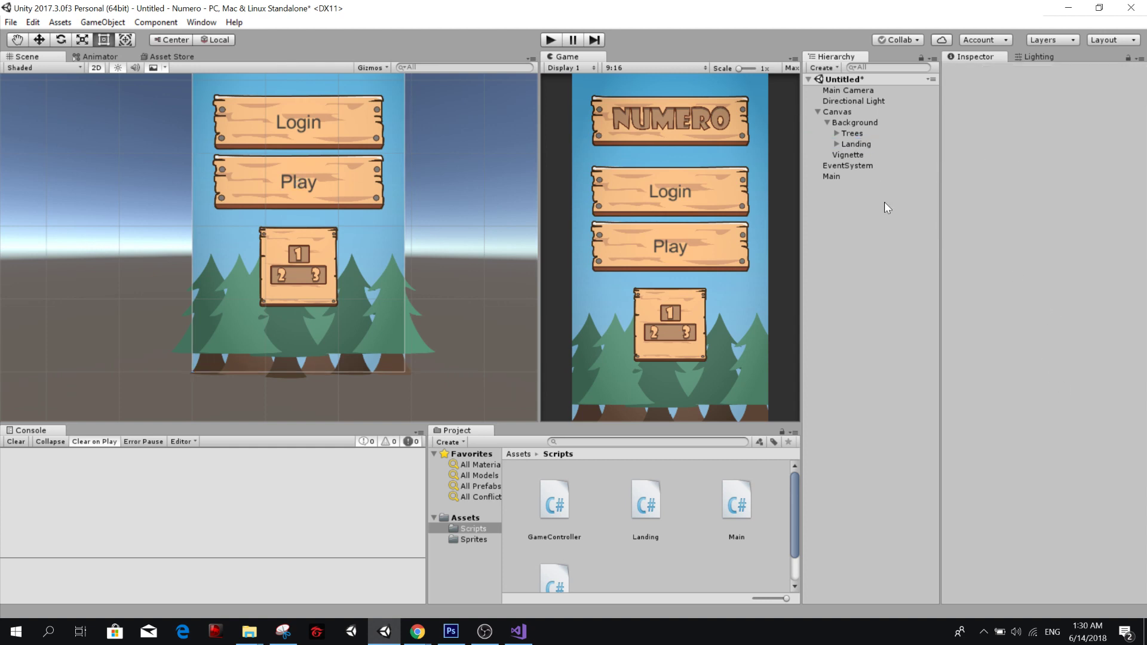
left_click(884, 133)
left_click(869, 155)
left_click(872, 145)
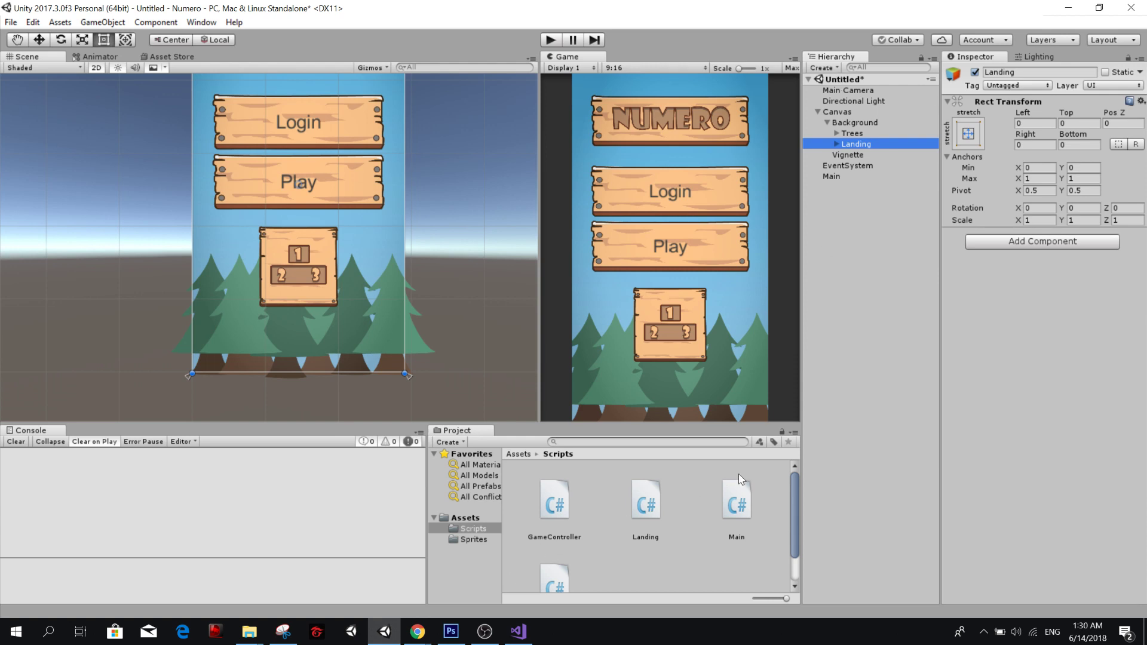
Open the Main script in Visual Studio, return to Unity to load its changes, and switch back to the code editor.
left_click(752, 504)
double_click(741, 500)
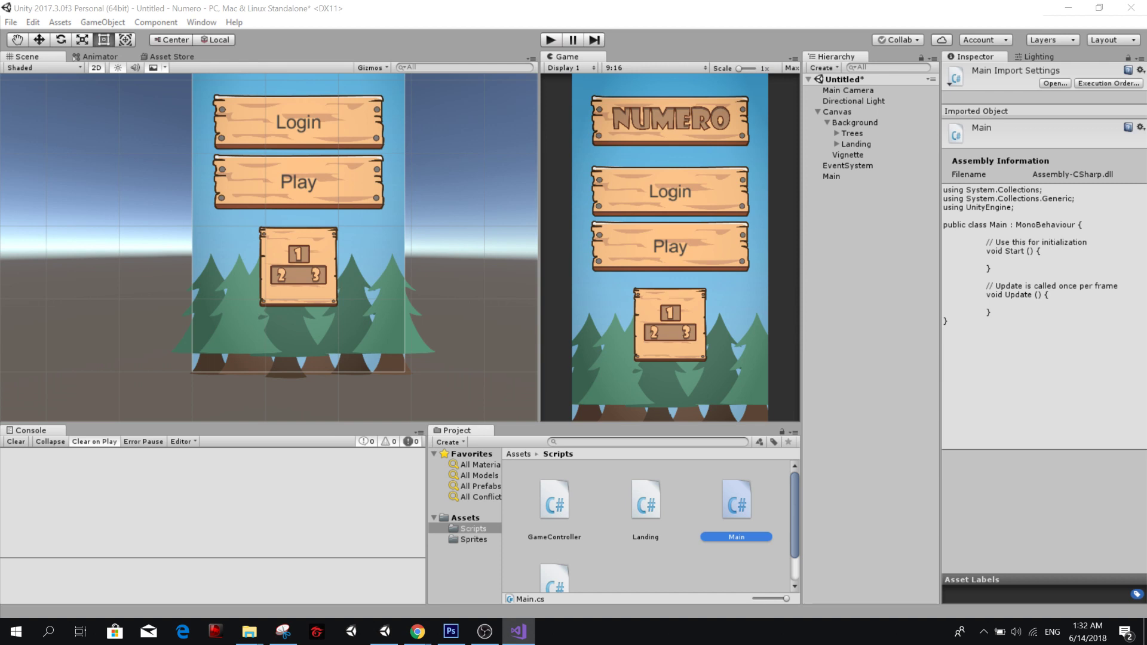
left_click(387, 636)
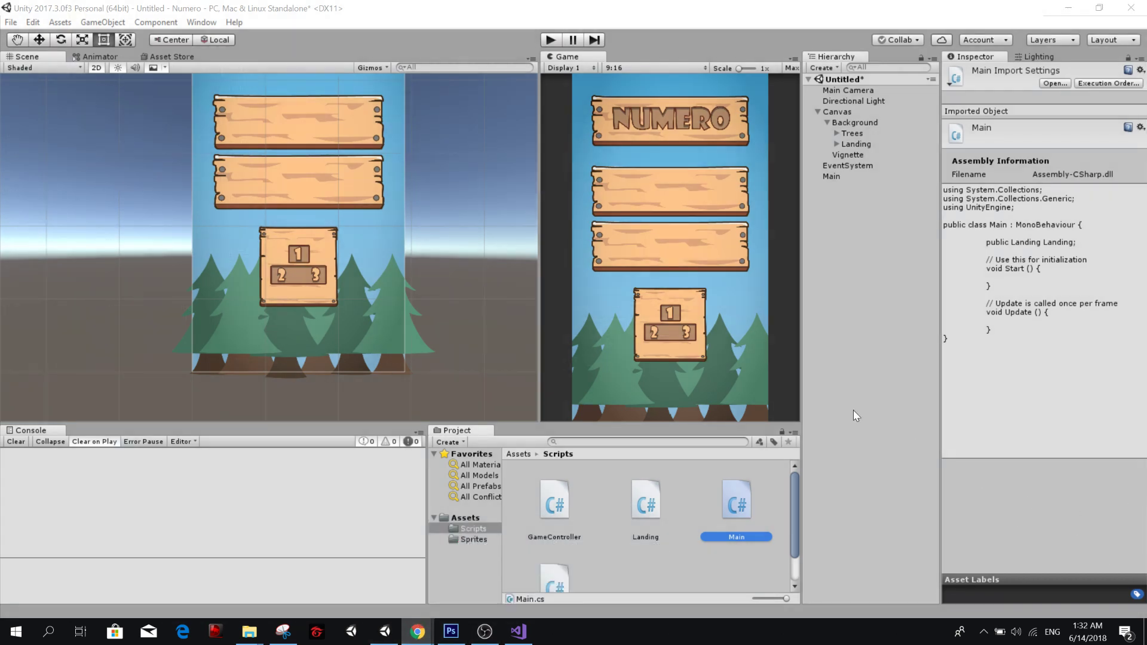
left_click(879, 242)
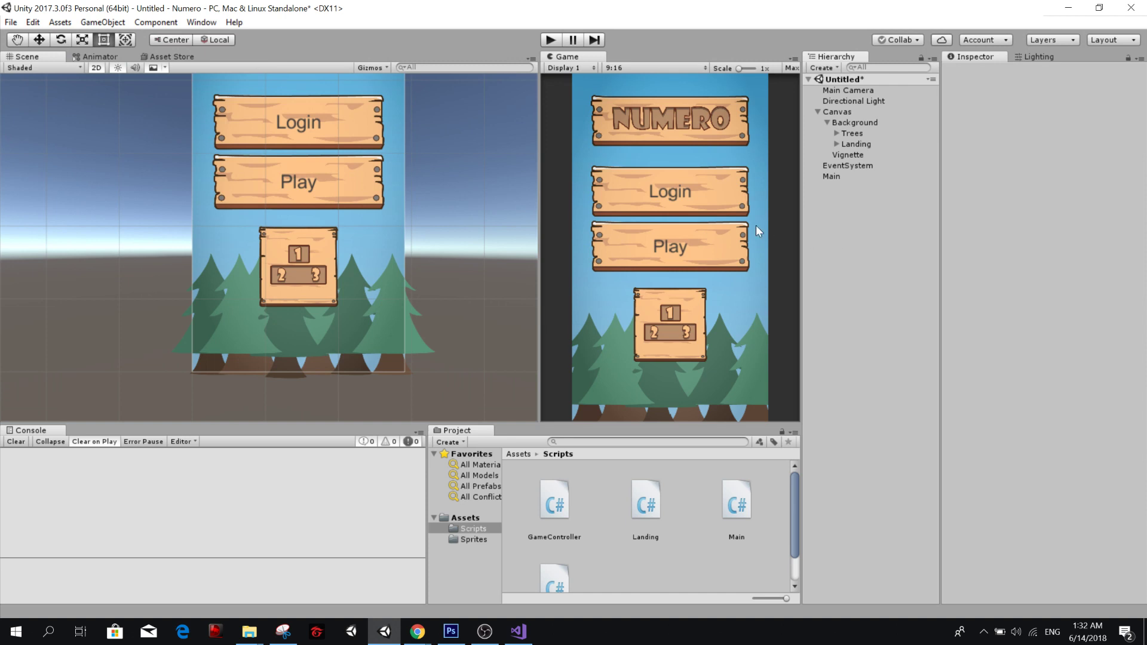
left_click(518, 632)
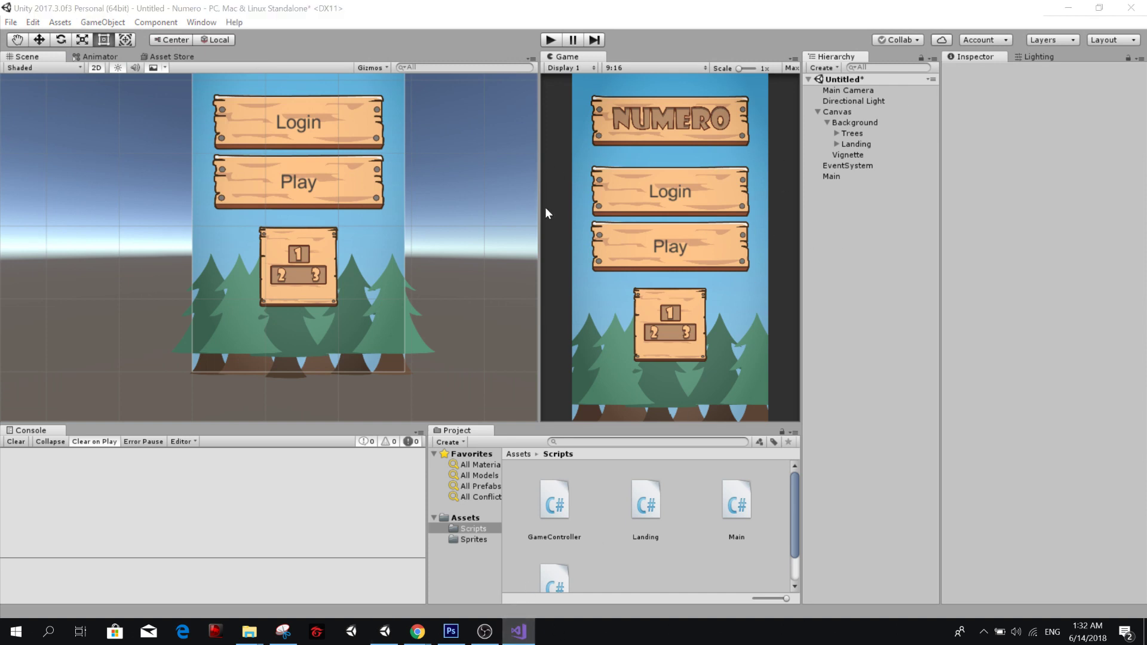
Open the GameController and PauseMenu scripts in Visual Studio and display the Scripts folder's contents as a compact list.
double_click(544, 517)
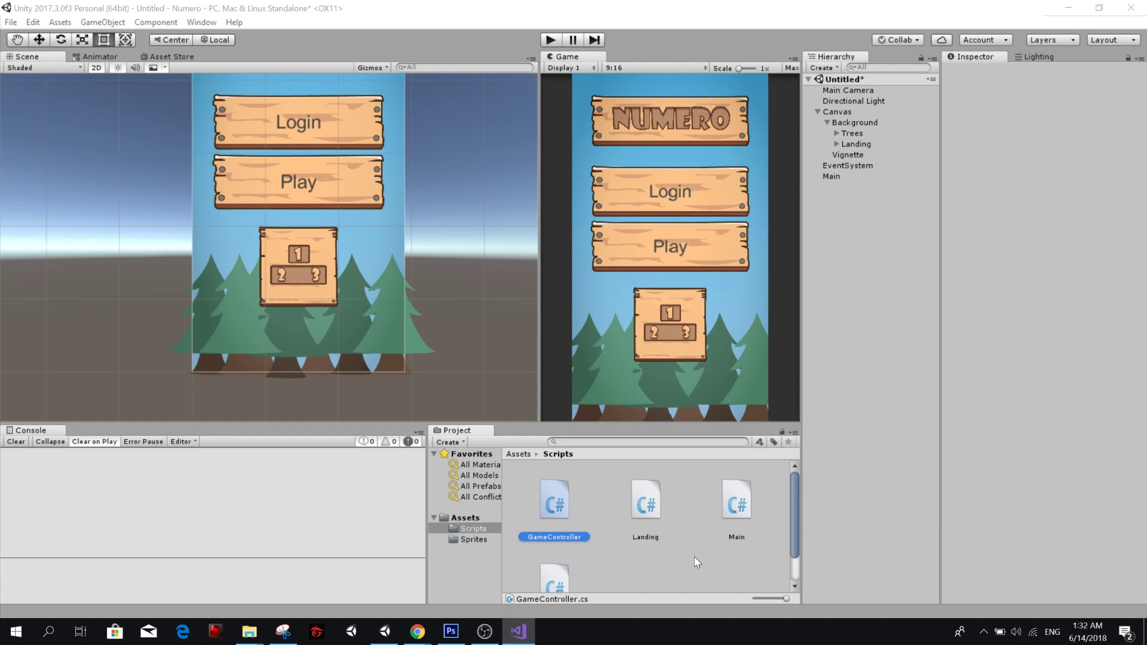
left_click(562, 561)
left_click(556, 576)
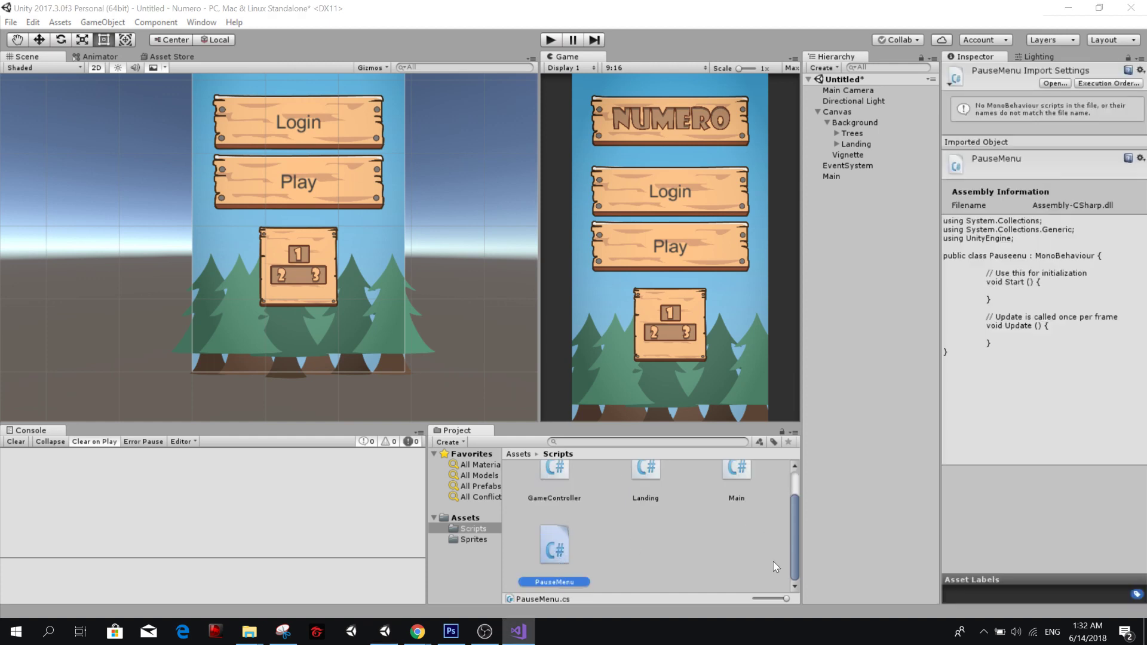
left_click_drag(767, 597, 754, 598)
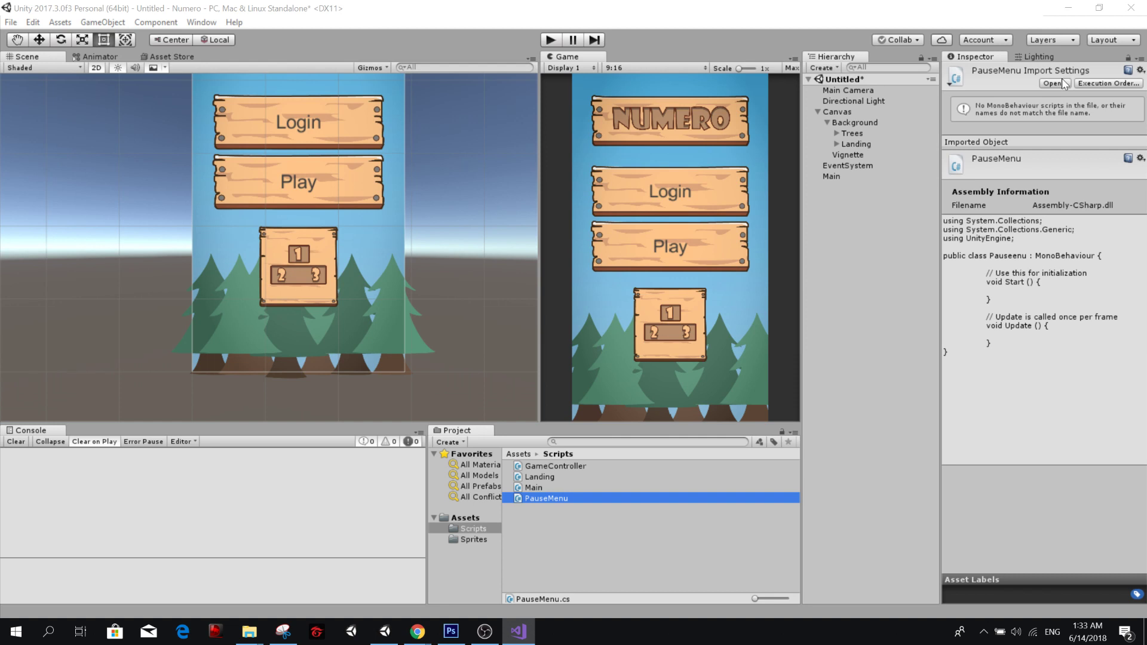
Inspect the Main object's script component and switch back to Visual Studio.
left_click(855, 177)
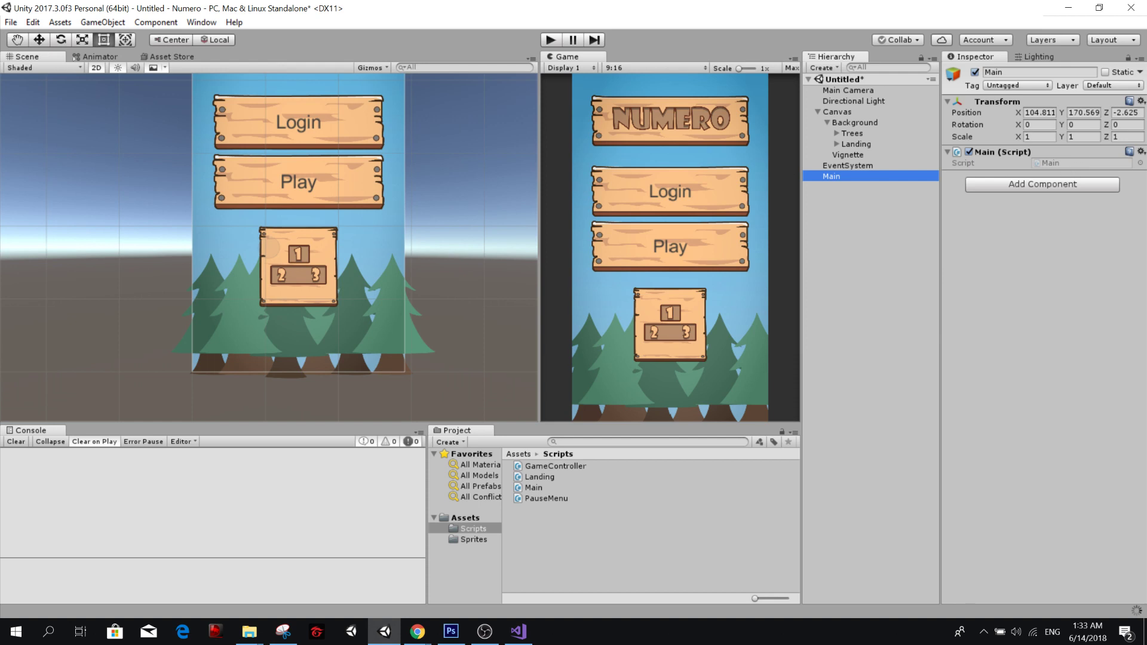
key("alt+Tab")
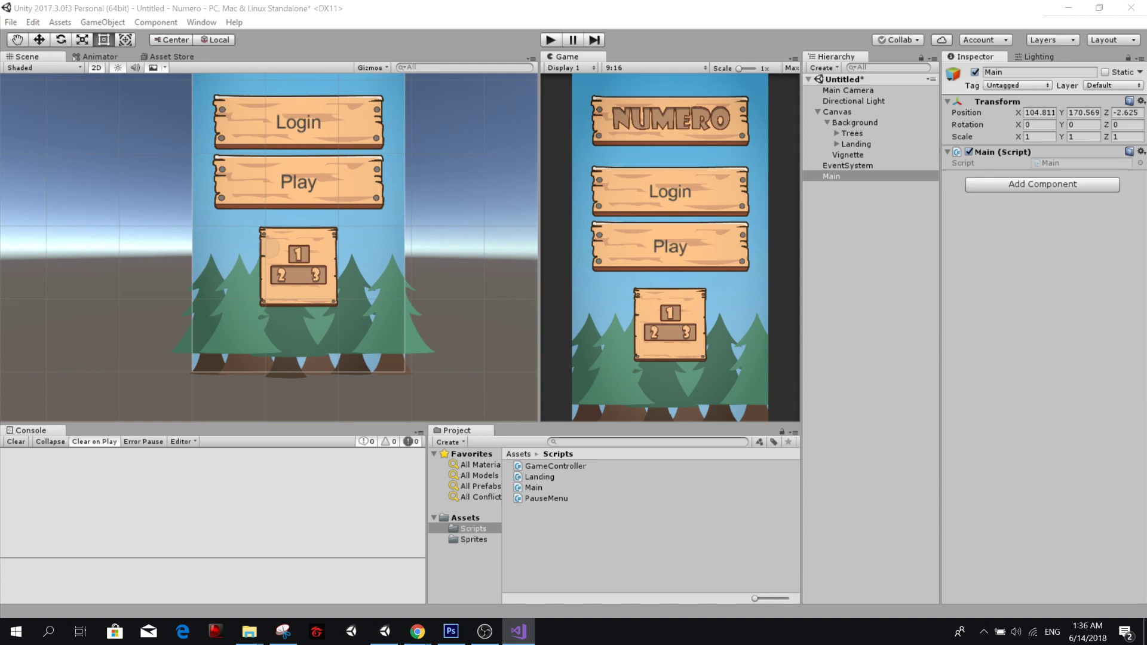
Switch from Unity to the Numero project in Visual Studio.
key("alt+Tab")
key("alt+Tab")
key("alt+Tab")
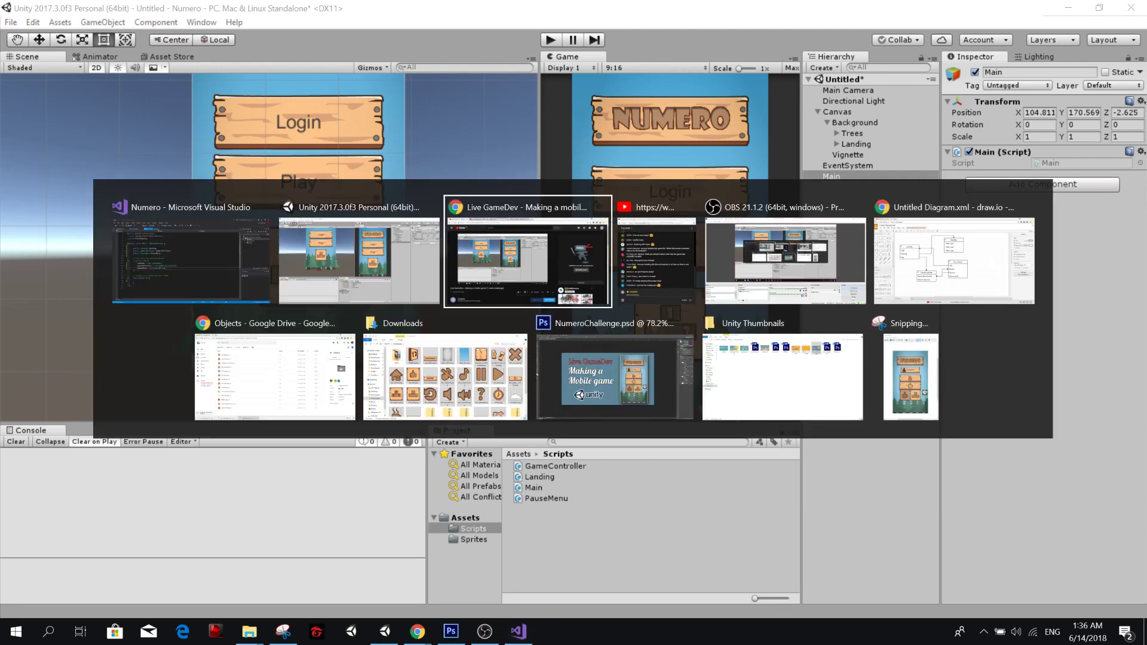
key("alt+Tab")
key("alt+Tab")
key("alt+Tab")
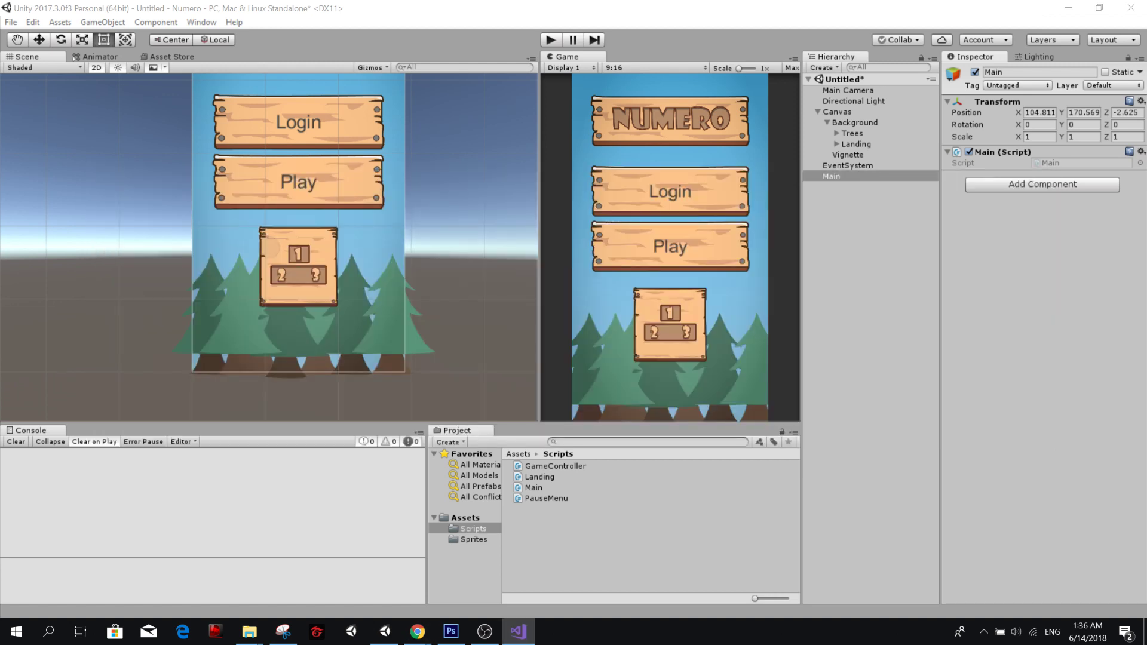
left_click_drag(1146, 89, 559, 2)
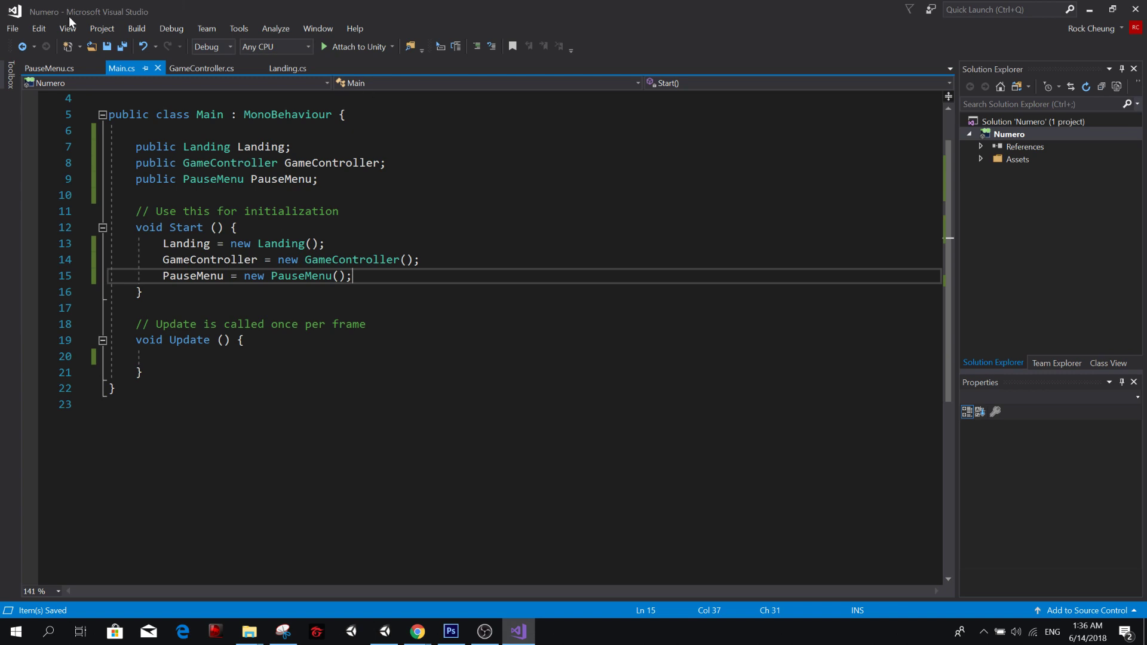
Check the PauseMenu and GameController scripts, and move Main.cs to the front of the open files.
left_click(55, 69)
left_click(117, 68)
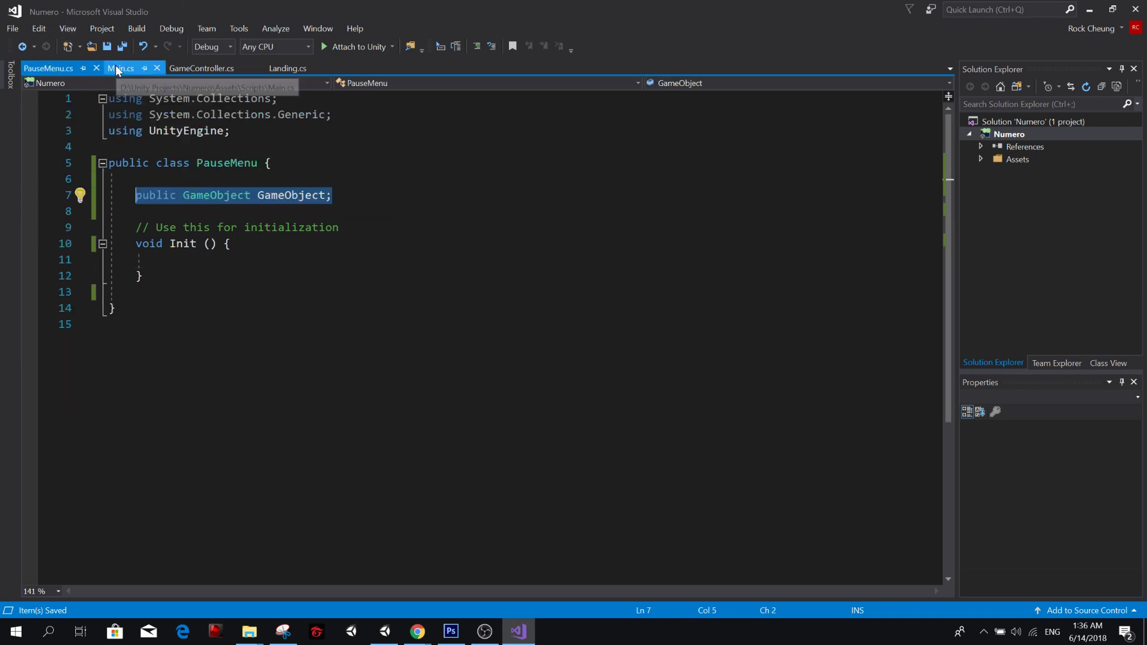
left_click(188, 68)
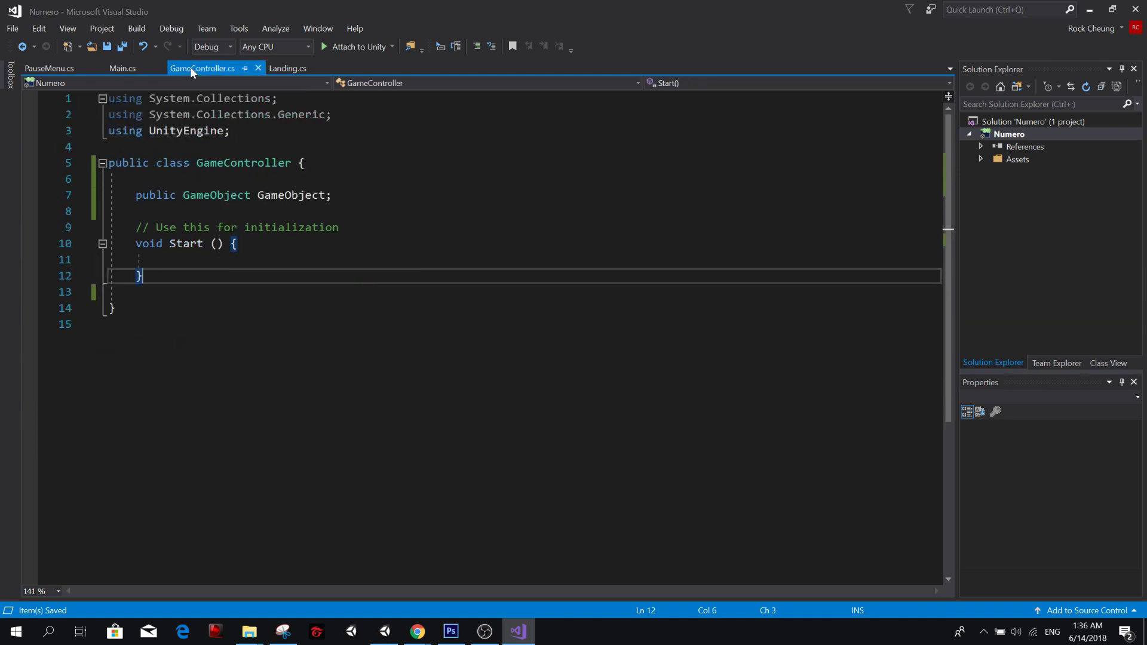
left_click_drag(129, 68, 62, 72)
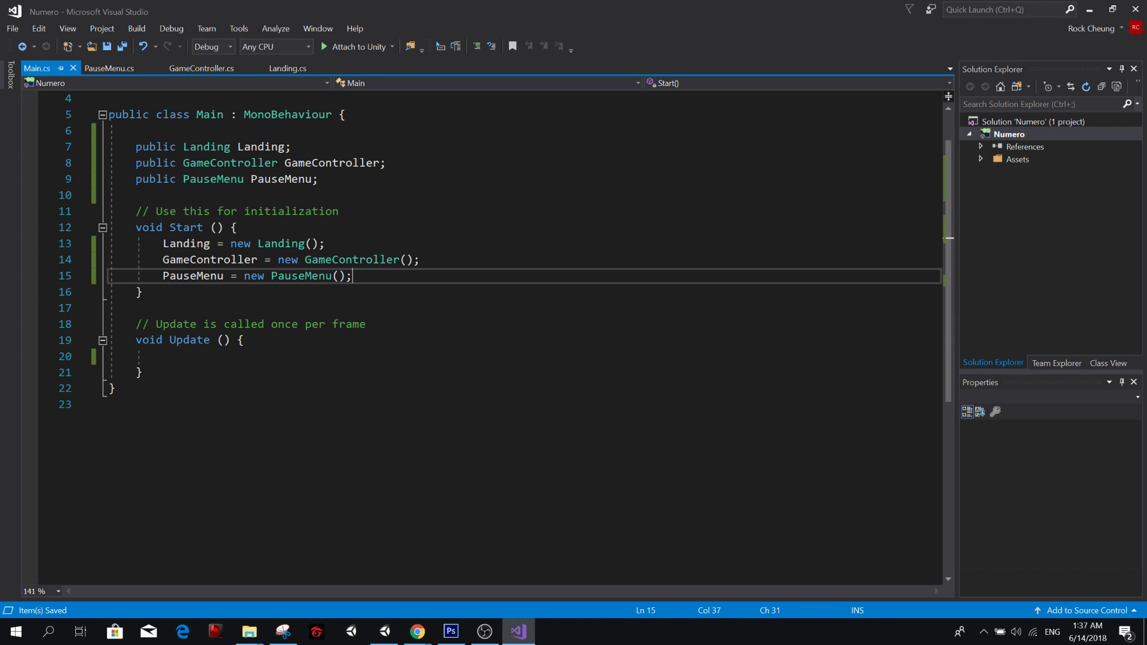
Review the Main class's base class and Landing field, and compare the PauseMenu, GameController and Landing class definitions.
scroll(206, 149, "up", 1)
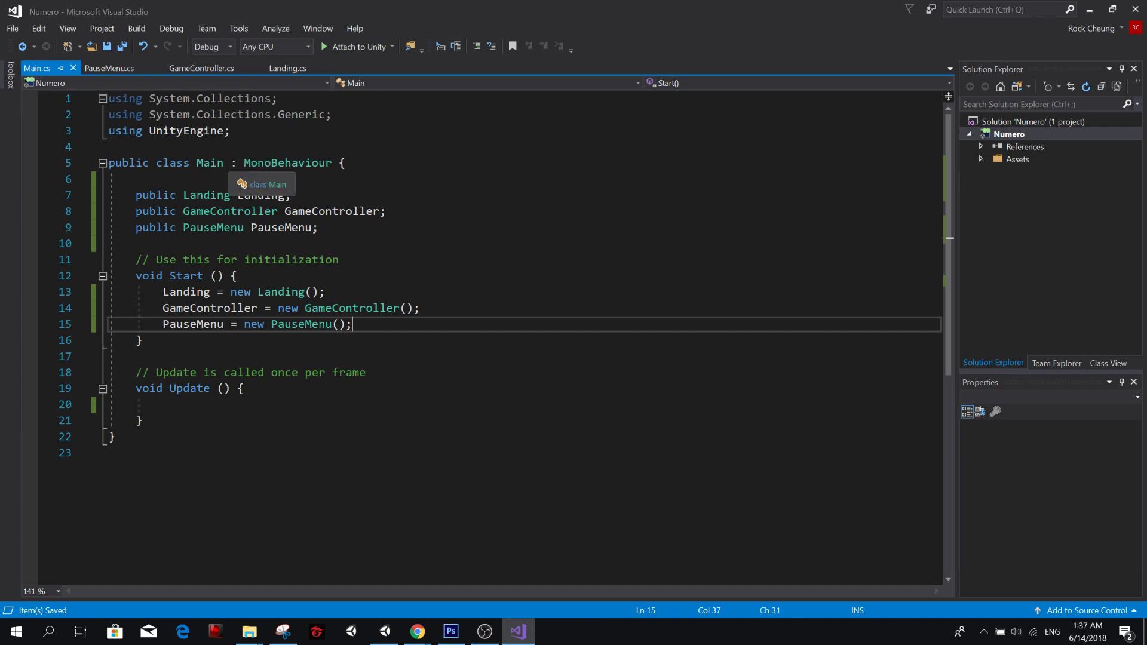
double_click(292, 165)
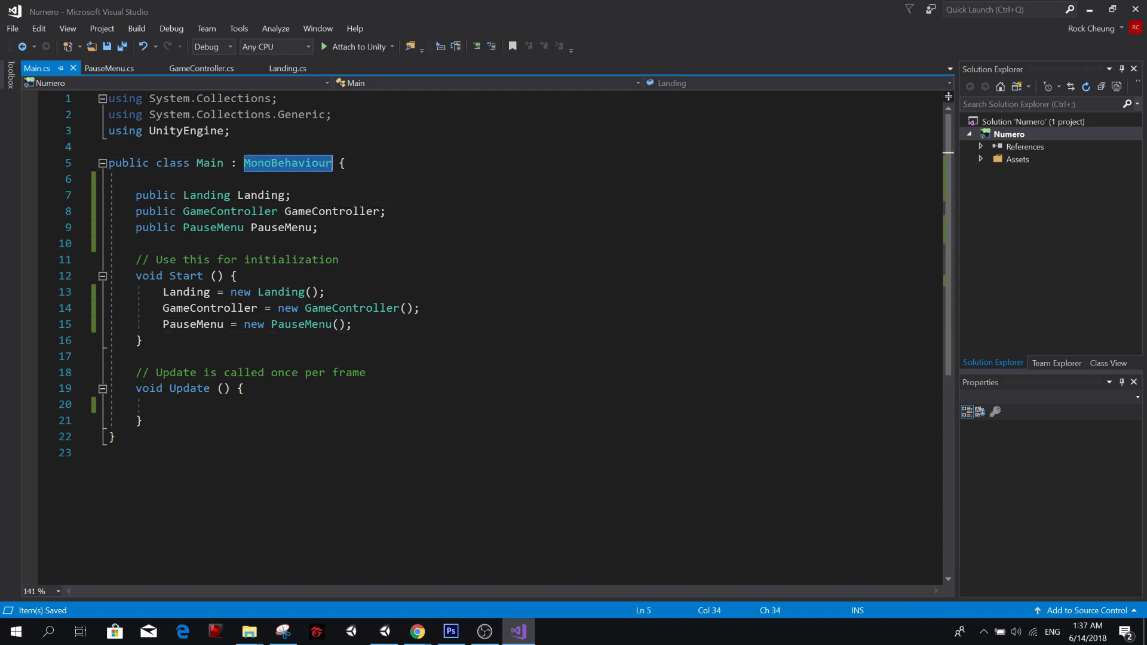
double_click(207, 195)
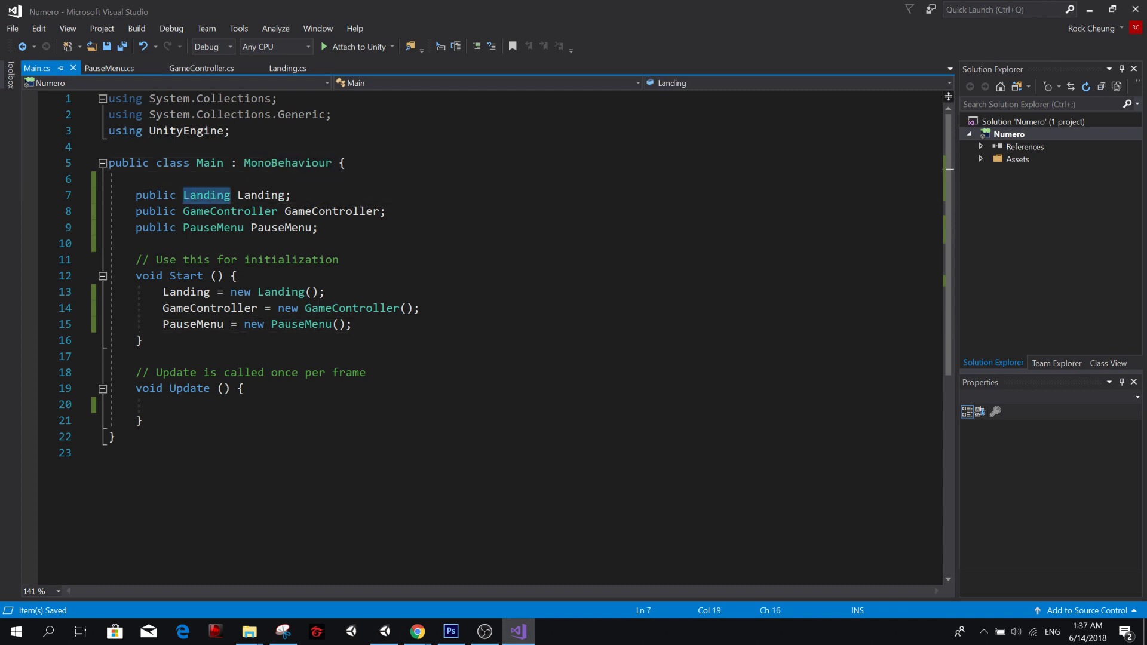
left_click(108, 67)
left_click(202, 68)
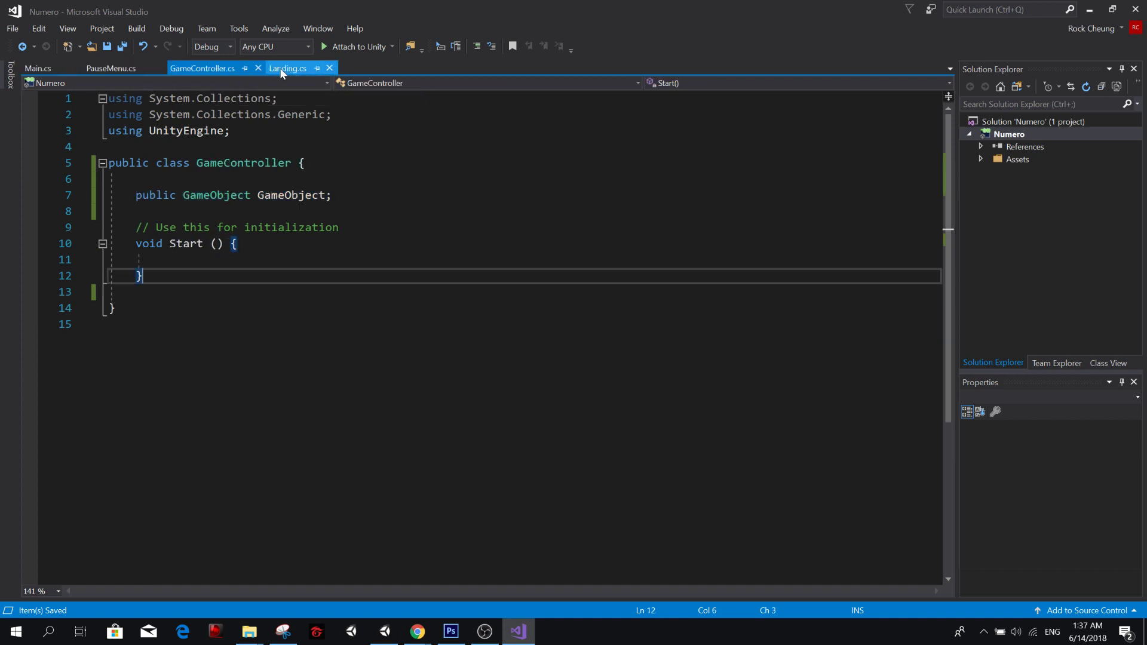
left_click(276, 71)
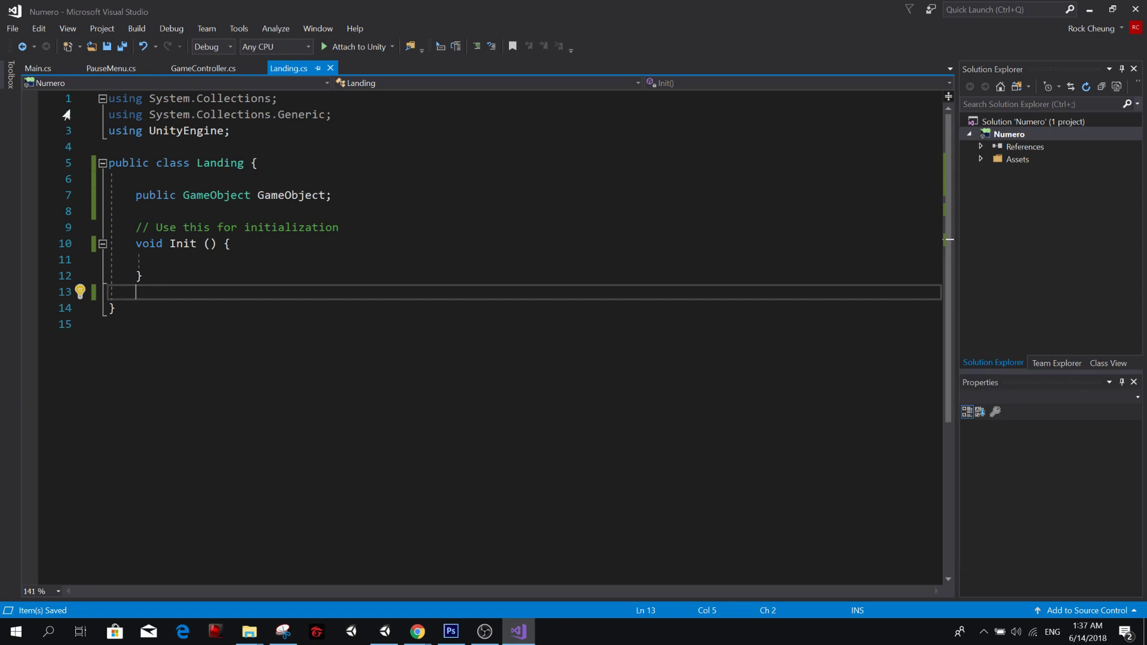
Examine the Landing, GameController and PauseMenu fields in Main.cs and where the Start method instantiates them.
left_click(40, 70)
double_click(261, 195)
double_click(313, 212)
double_click(277, 229)
key("ctrl+r")
key("ctrl+r")
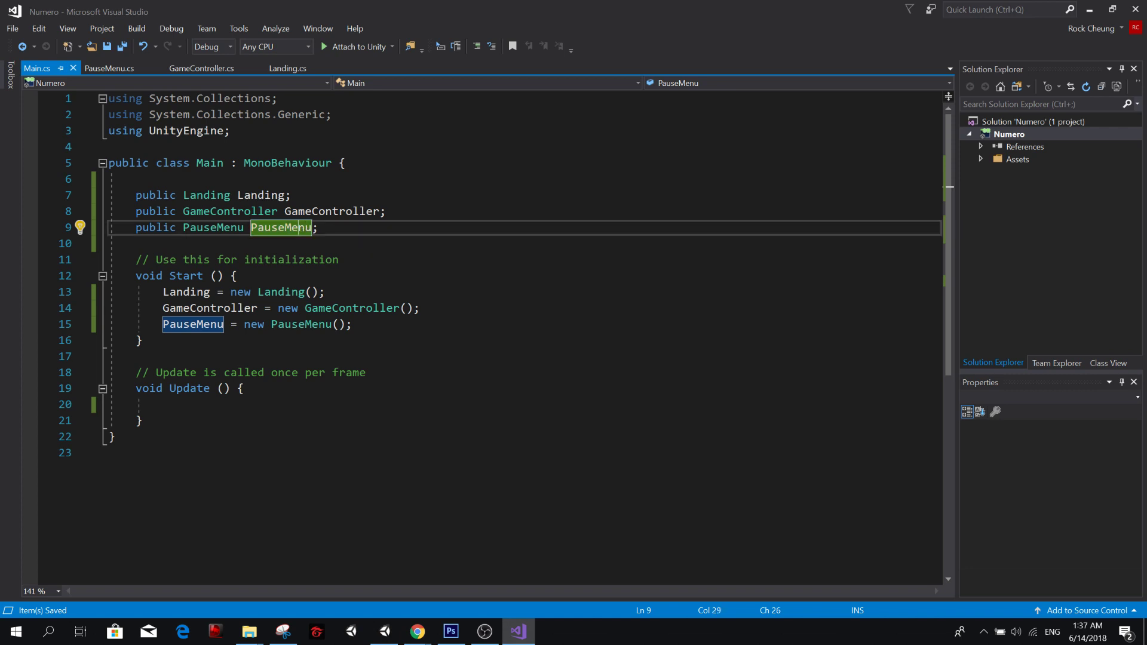
left_click(203, 294)
triple_click(203, 293)
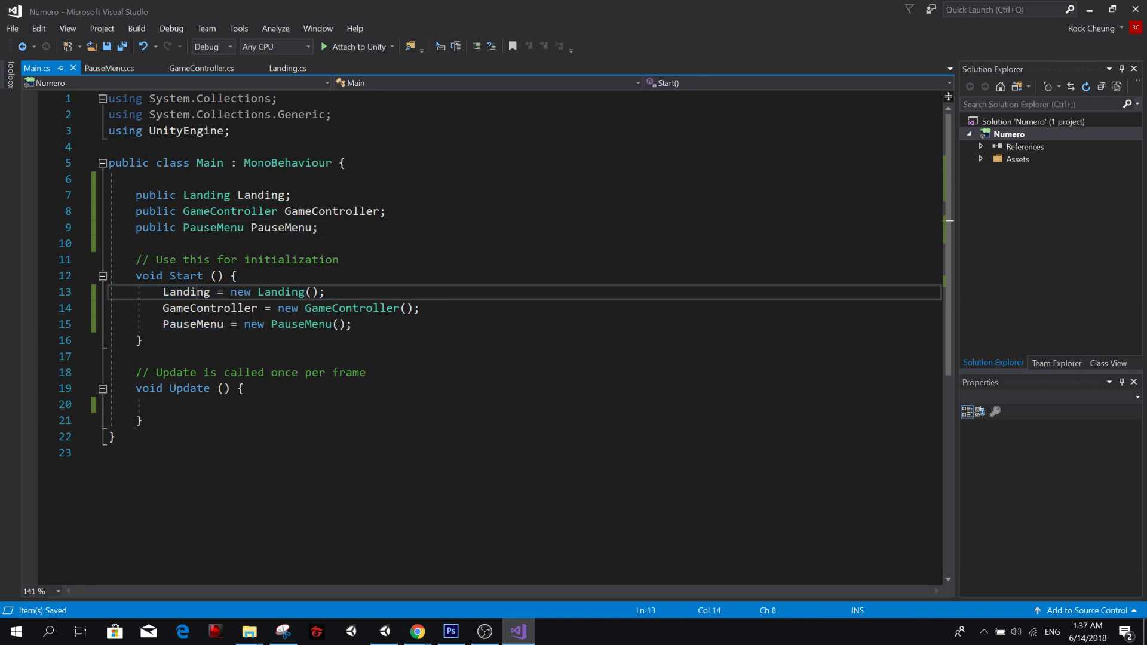
double_click(203, 294)
double_click(194, 308)
double_click(192, 324)
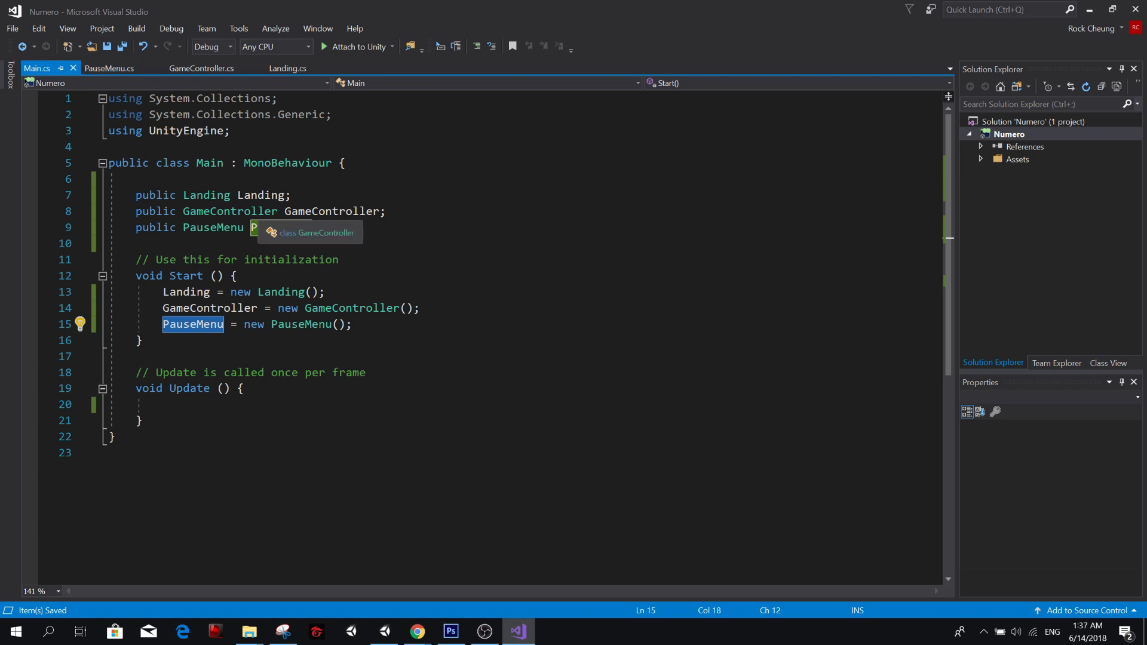
double_click(197, 308)
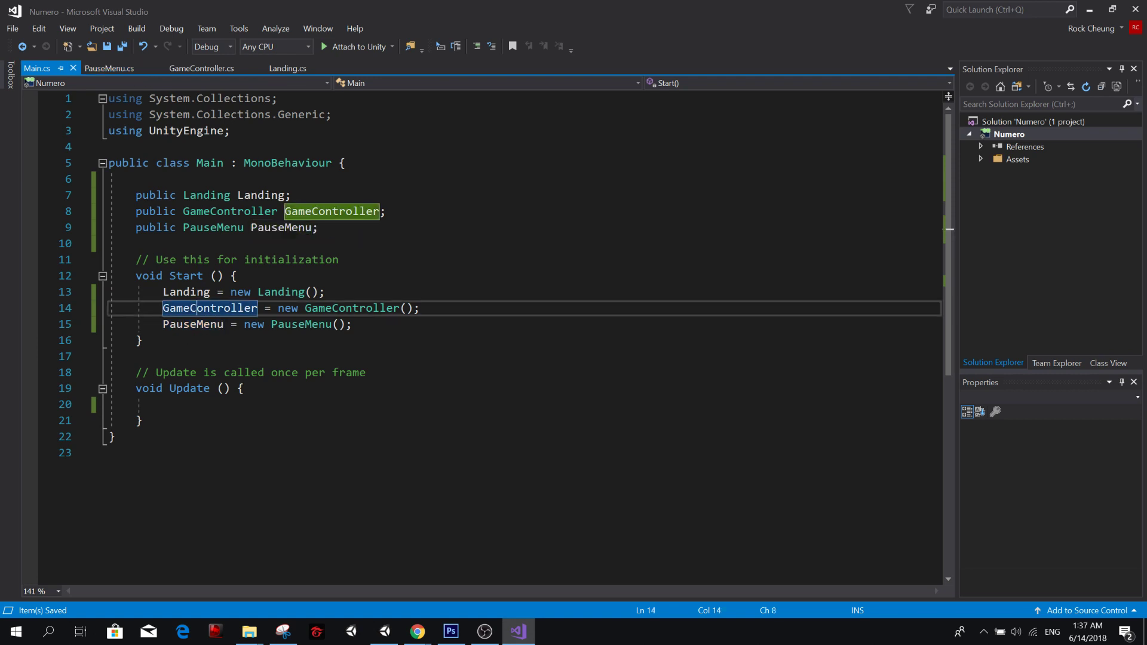
Declare a public static Main field named Instance above the other fields in the Main class, and save the script.
double_click(203, 163)
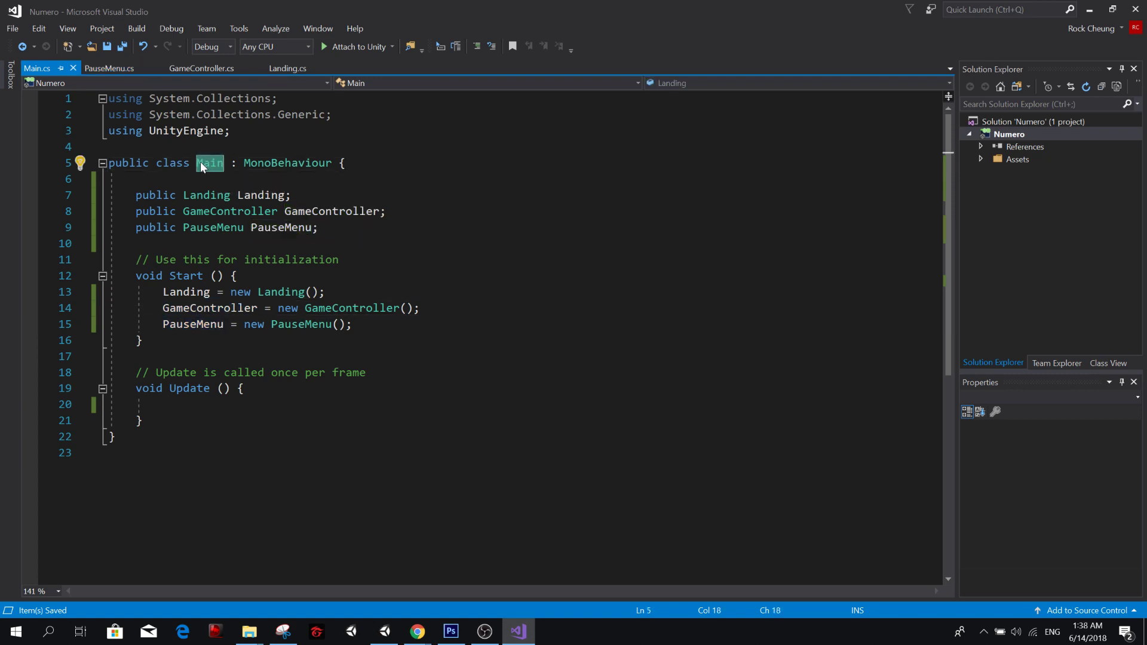
key("Down")
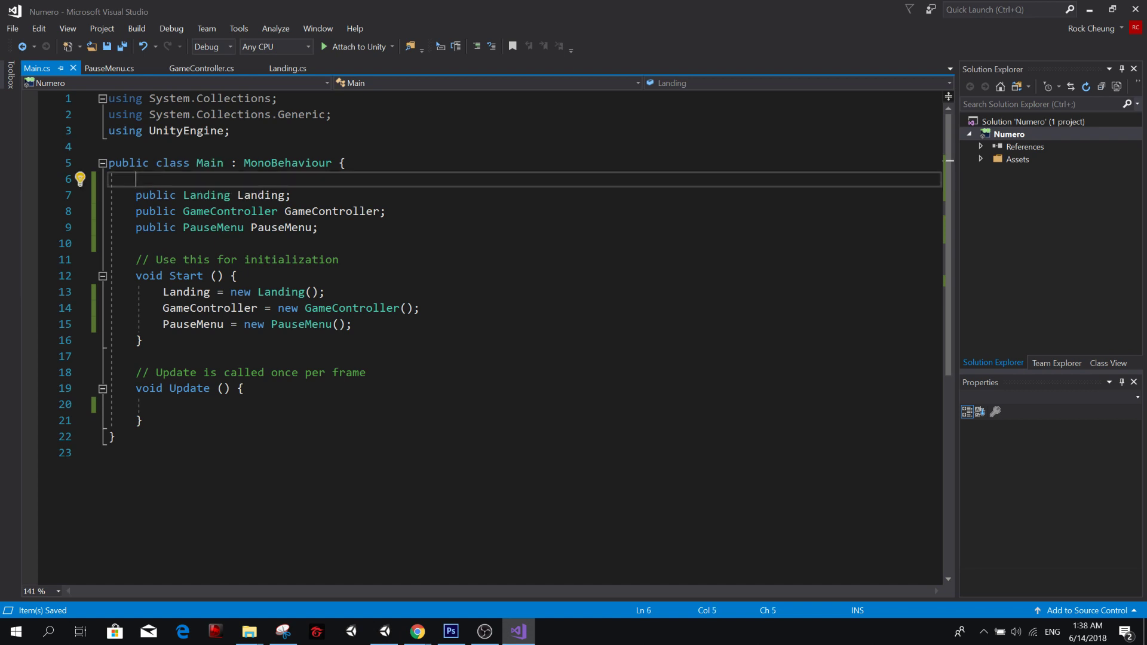
key("Return")
key("Return")
key("Up")
type("public Stat")
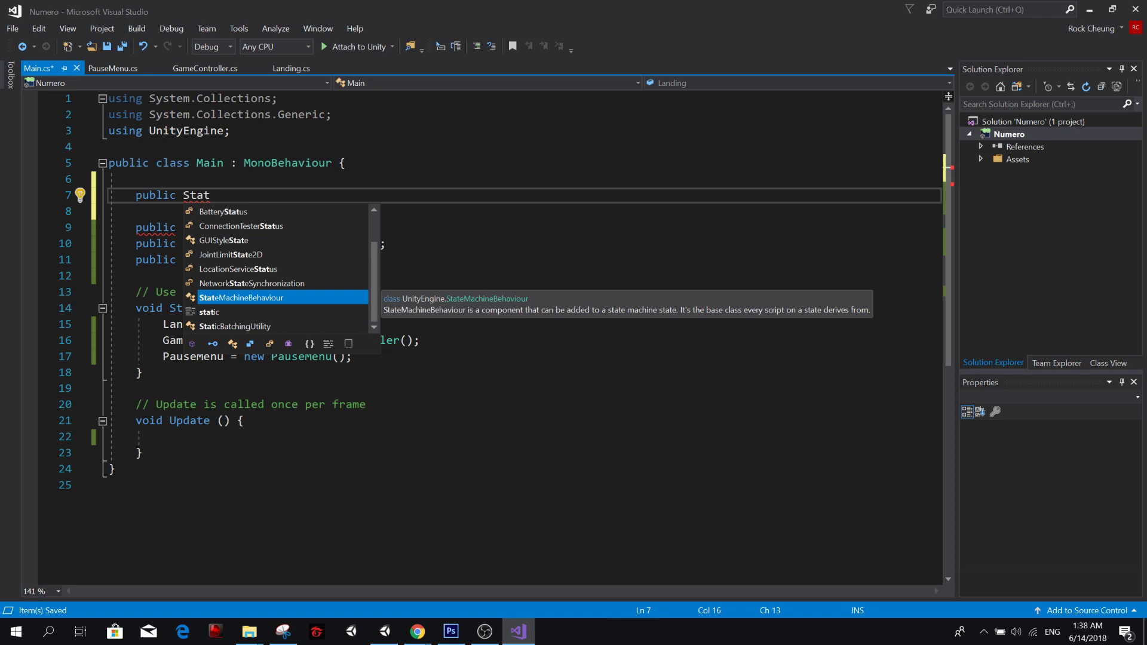
type("ic ")
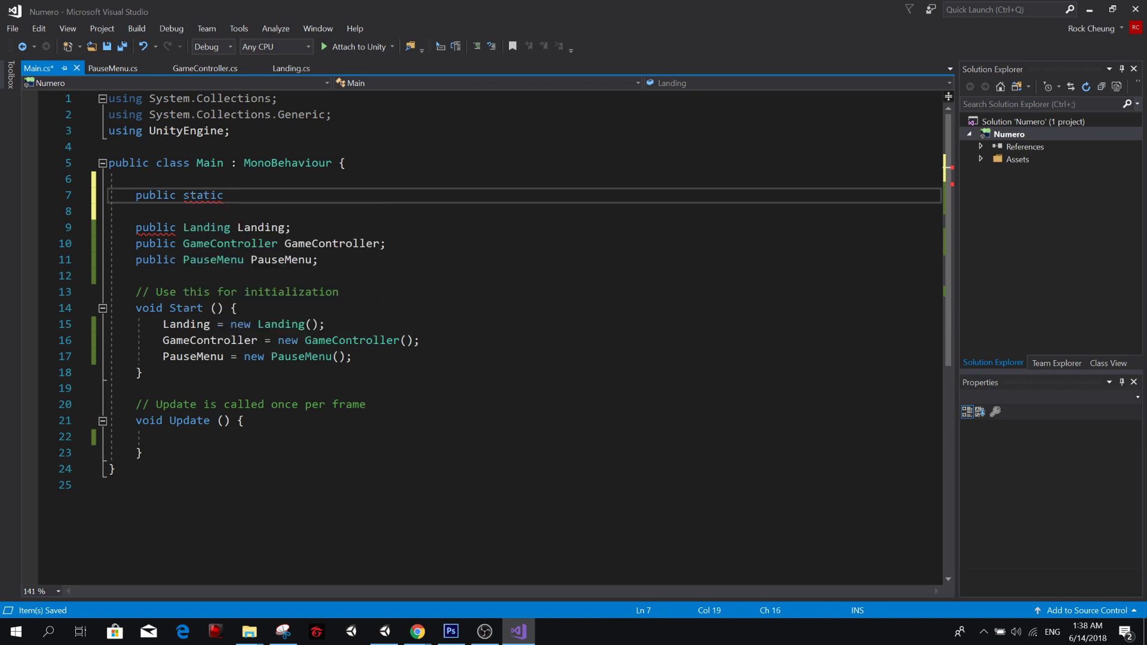
type("Main")
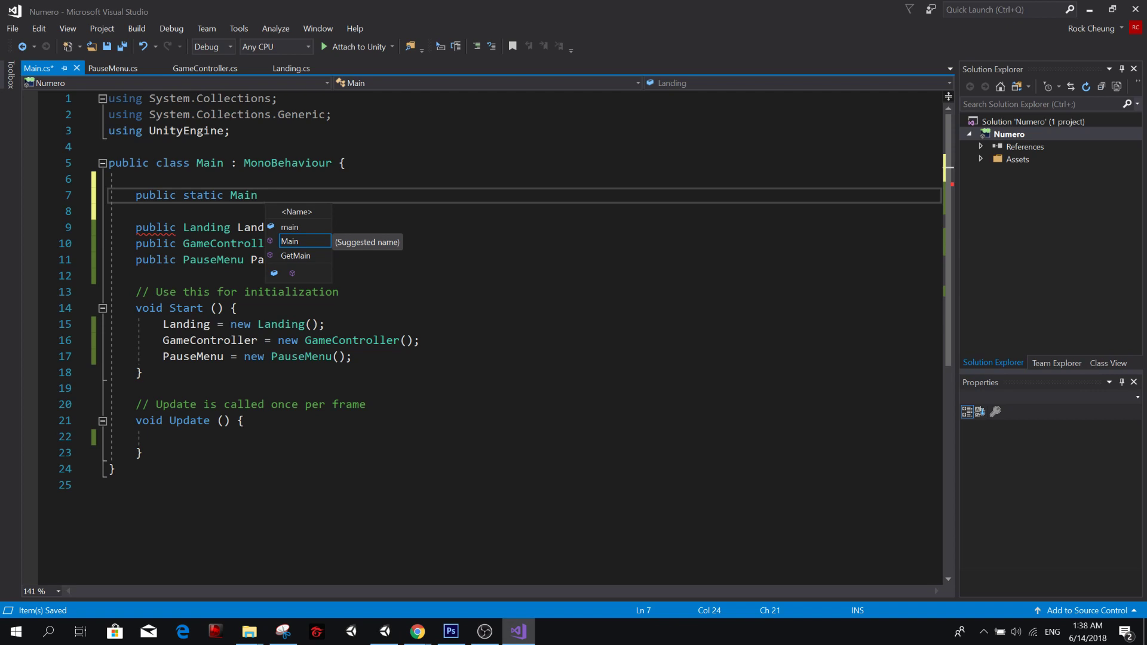
type("I")
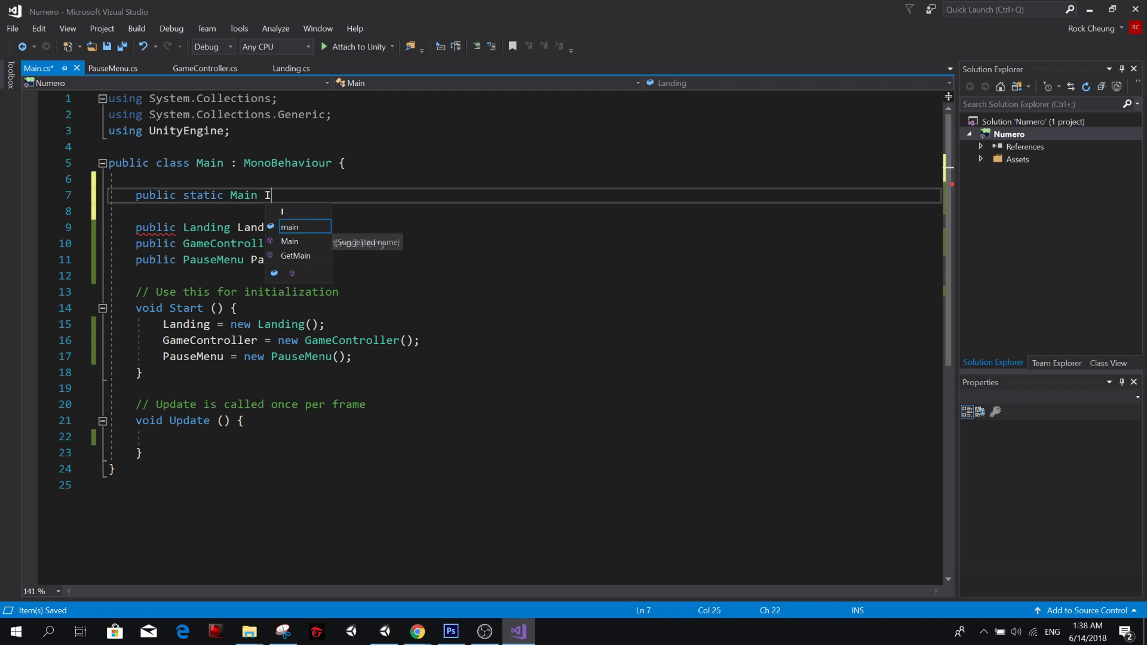
type("nstance;")
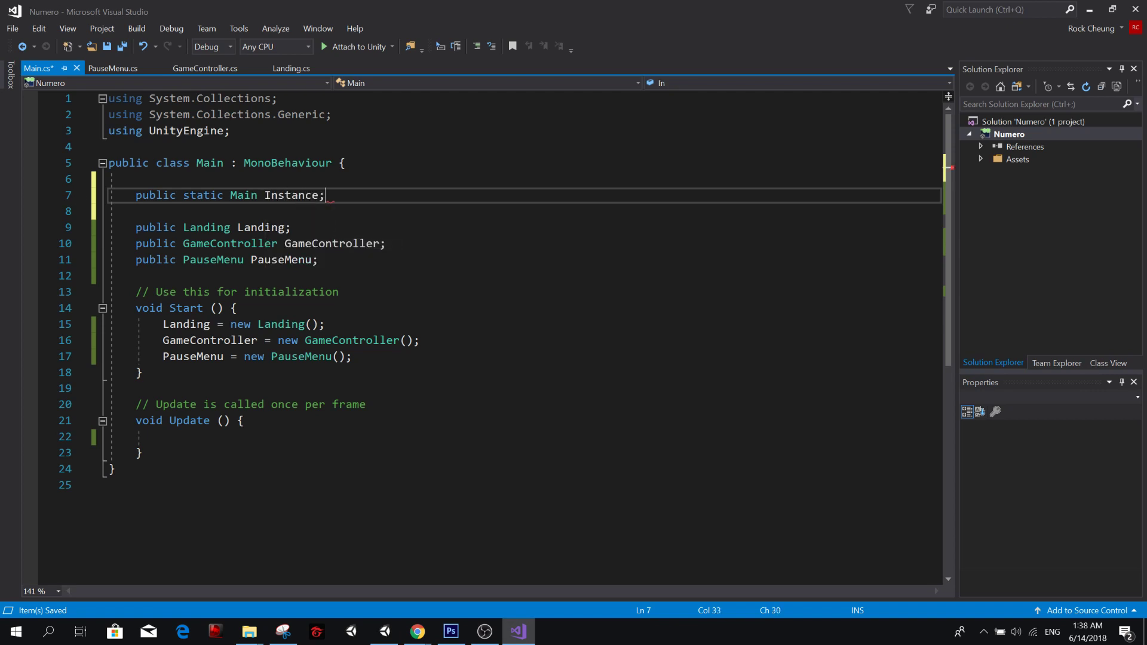
key("ctrl+s")
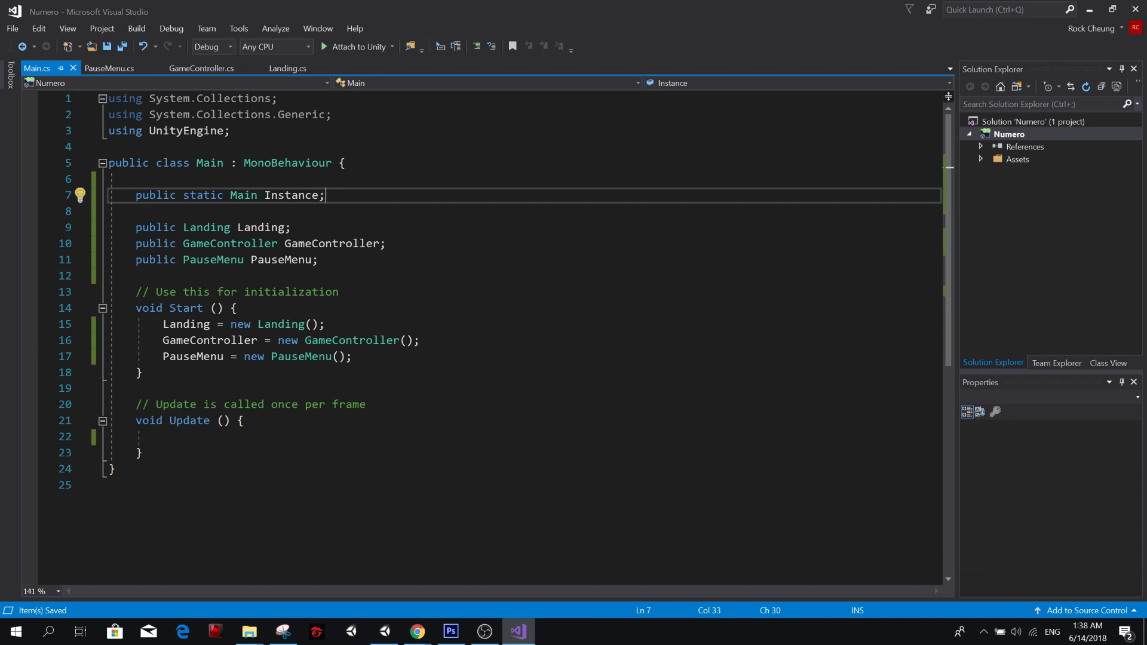
Assign this to Instance as the first statement of Main's Start method, followed by a blank line, and save the script.
left_click(238, 309)
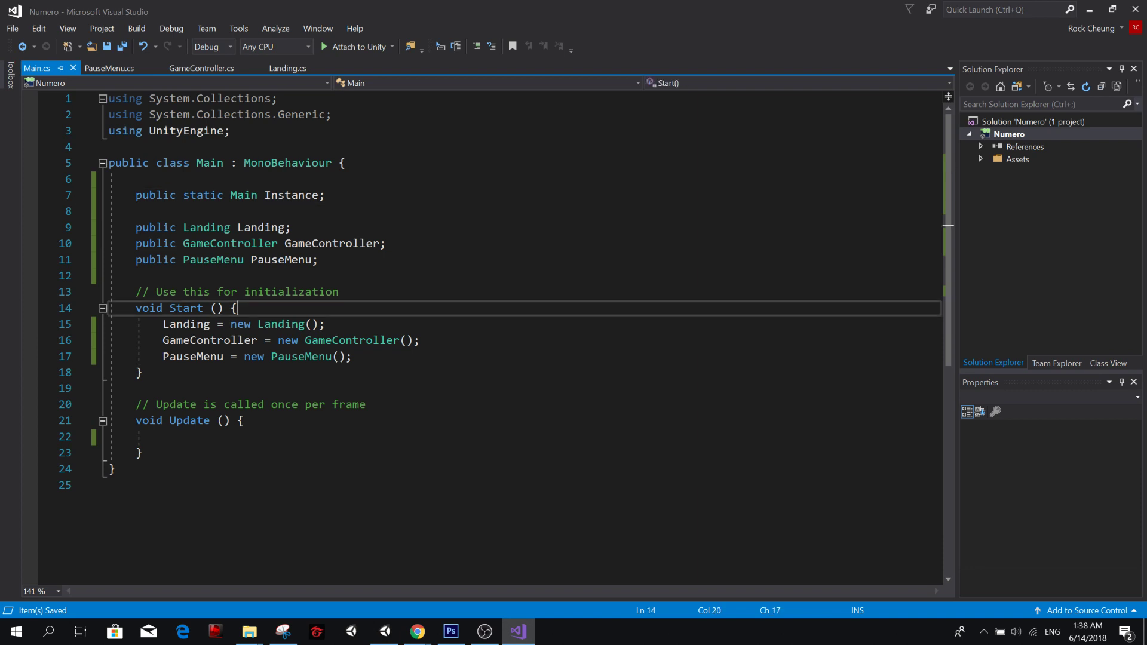
key("Return")
key("Return")
key("Up")
type("Instance = ")
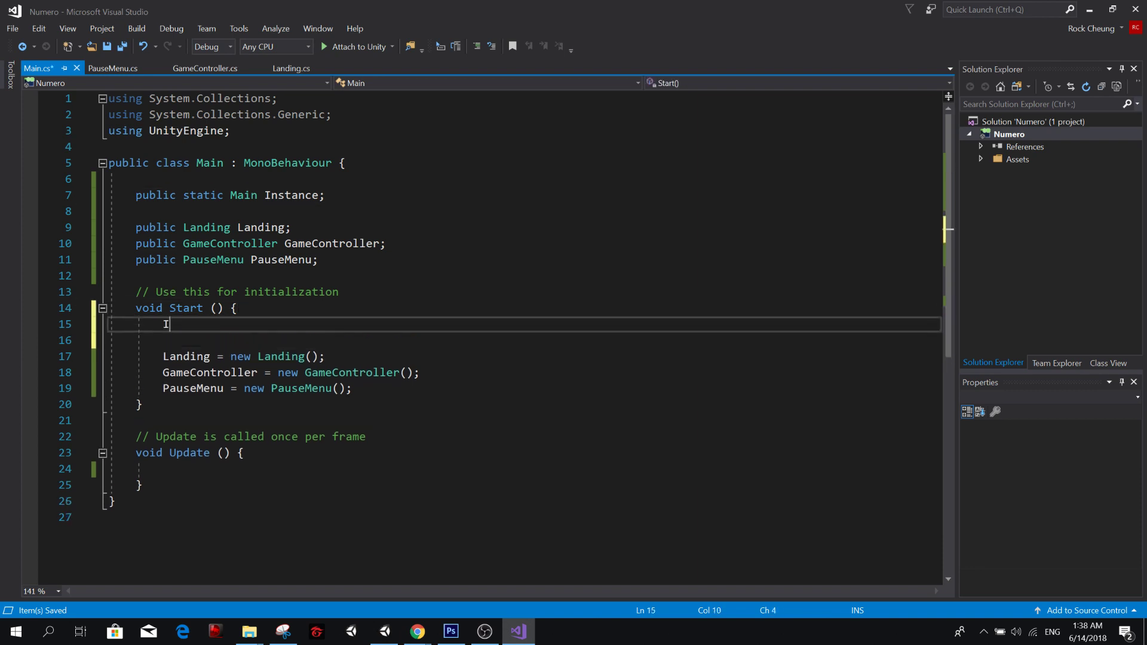
type("this;")
key("ctrl+s")
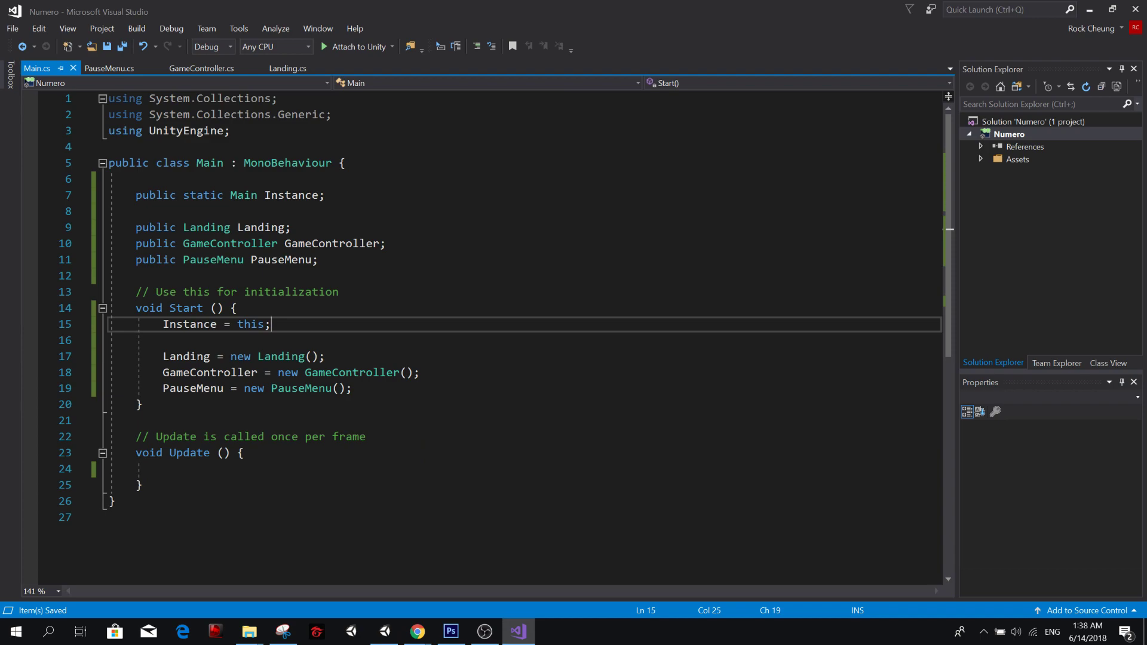
Return to Unity, duplicate the Landing object under Background, and rename the copy Gameplay.
key("alt+Tab")
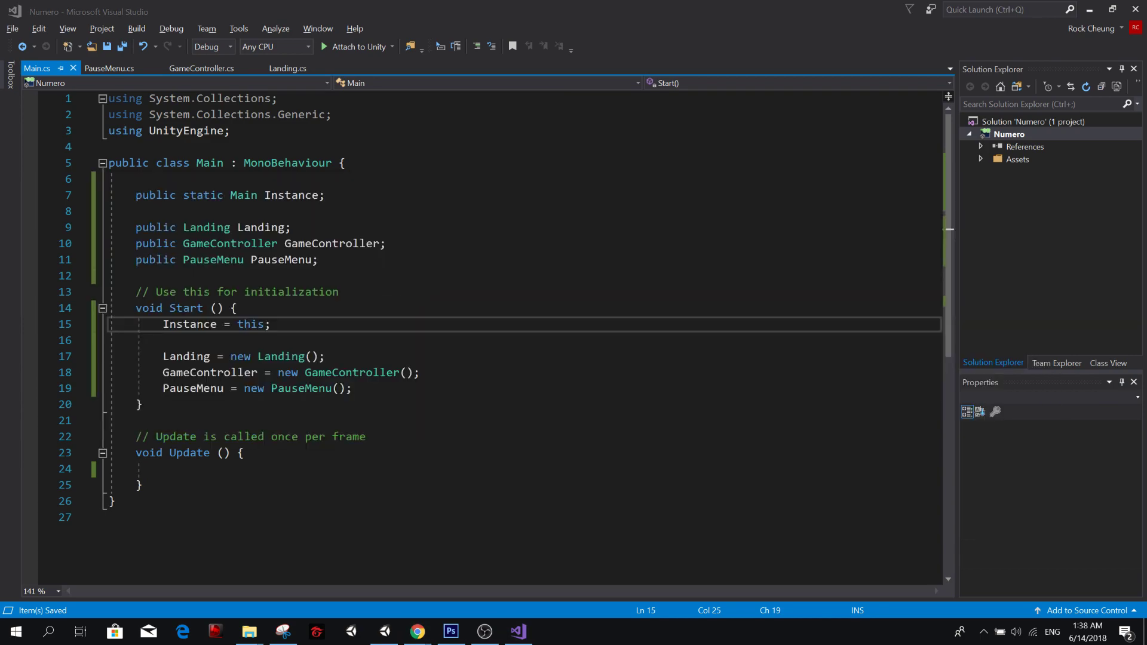
key("alt+Tab")
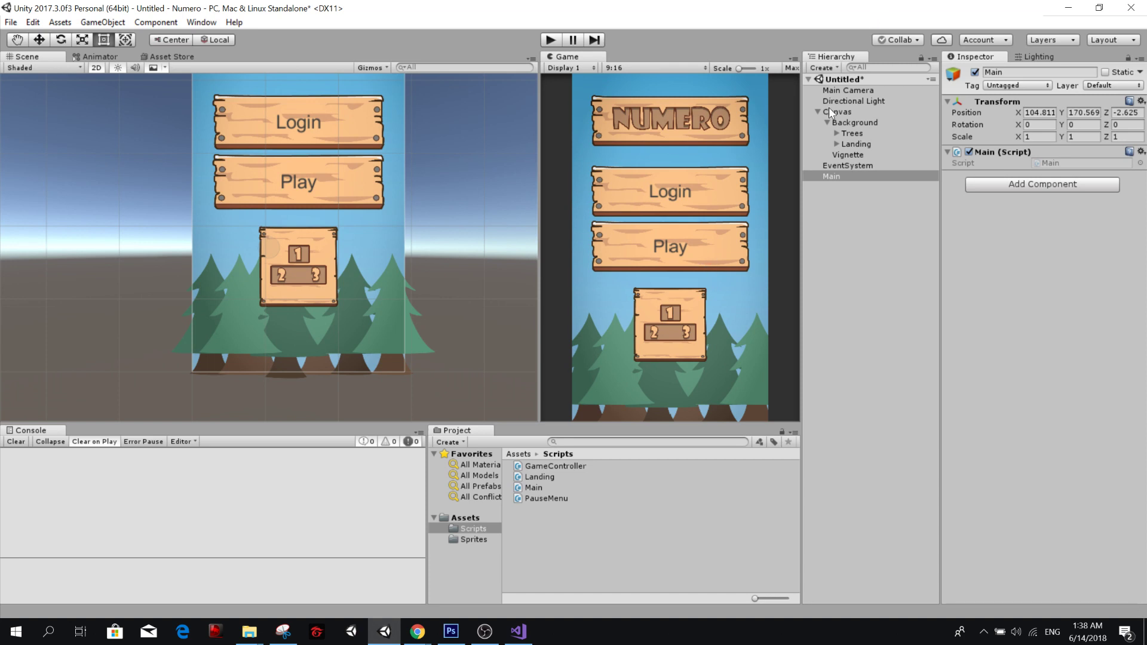
left_click(860, 155)
left_click(851, 144)
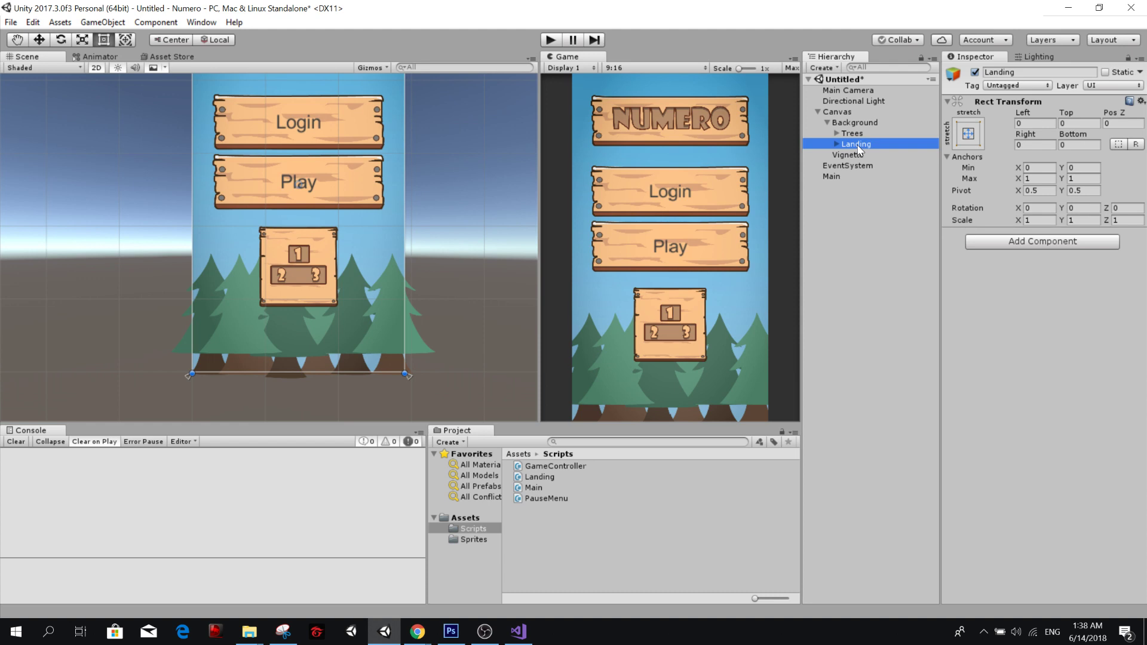
key("ctrl+d")
left_click(857, 156)
type("Game")
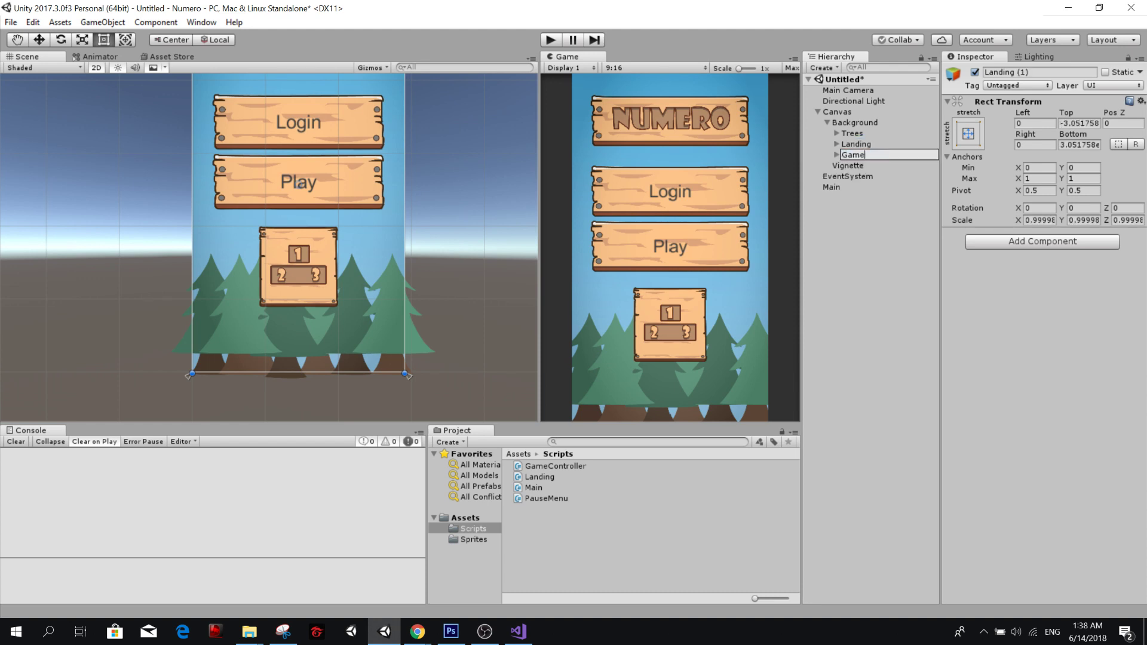
type("play")
key("Return")
Set the source image of Gameplay's Title to the ascending sprite and resize it to the sprite's native size.
left_click(837, 154)
left_click(867, 165)
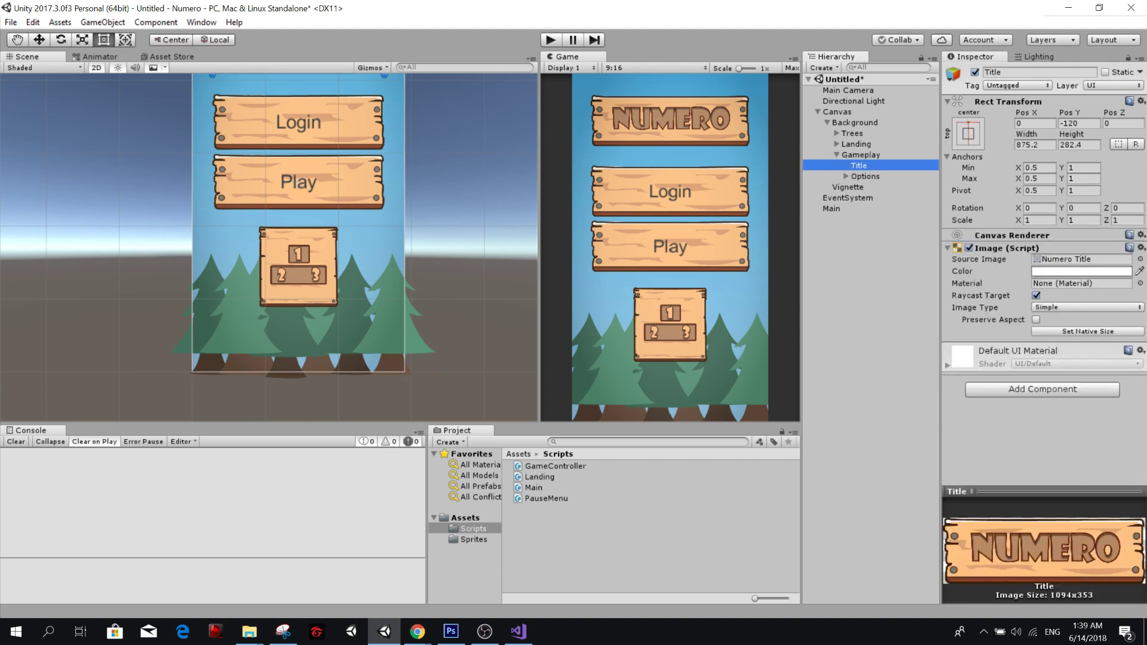
left_click(473, 539)
left_click(557, 508)
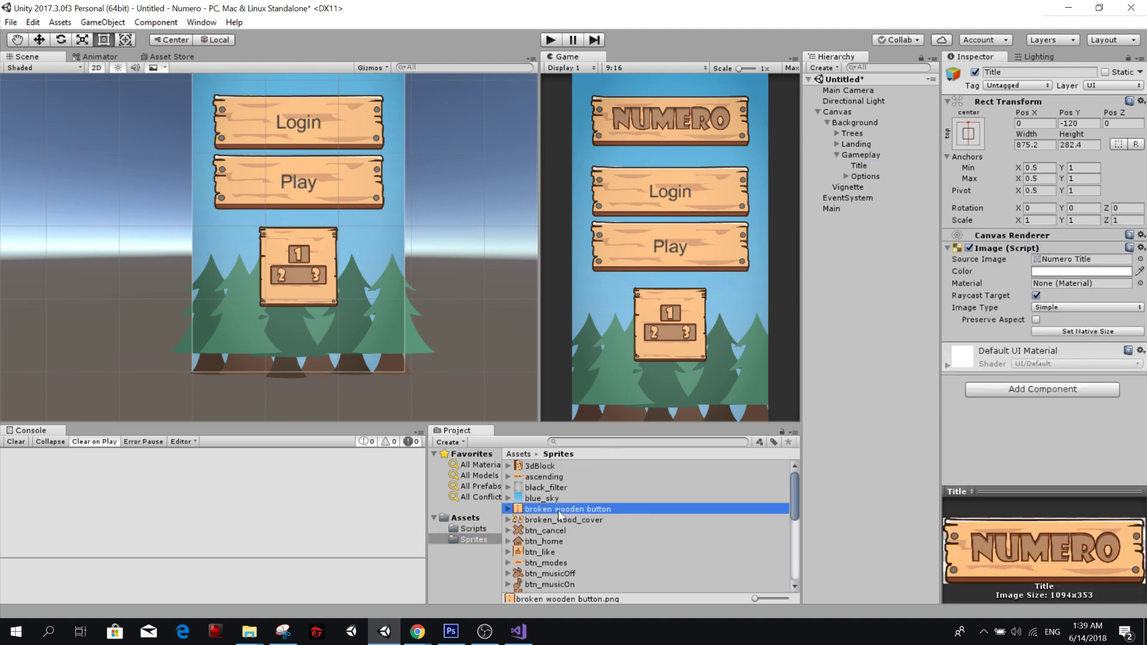
left_click(572, 475)
left_click(867, 165)
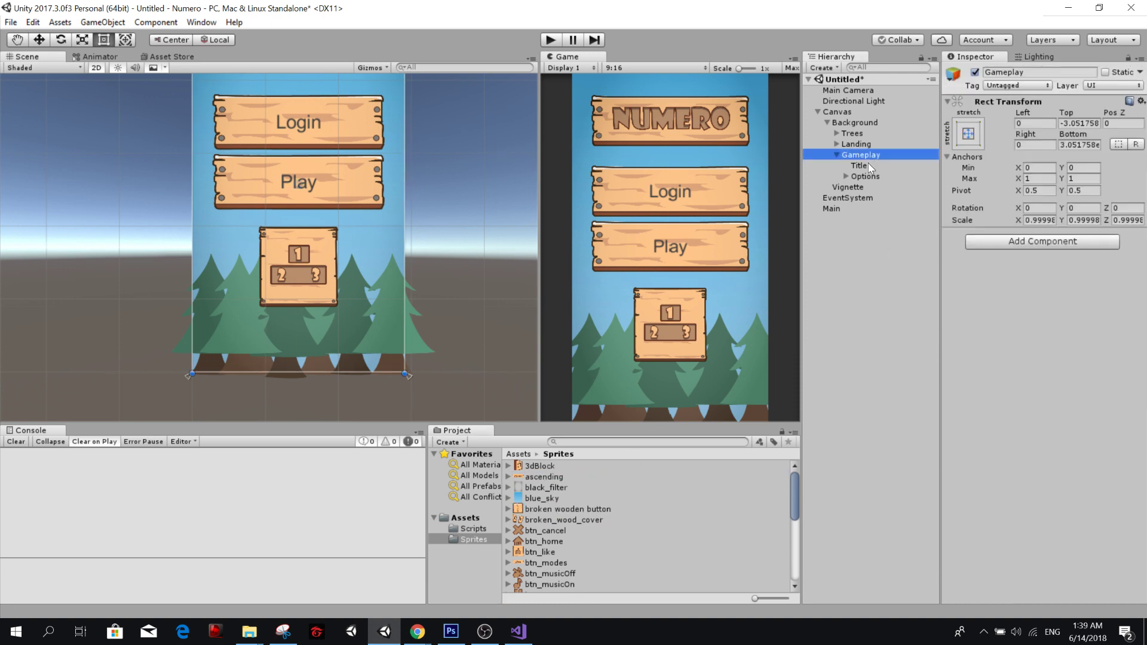
left_click_drag(540, 475, 1053, 253)
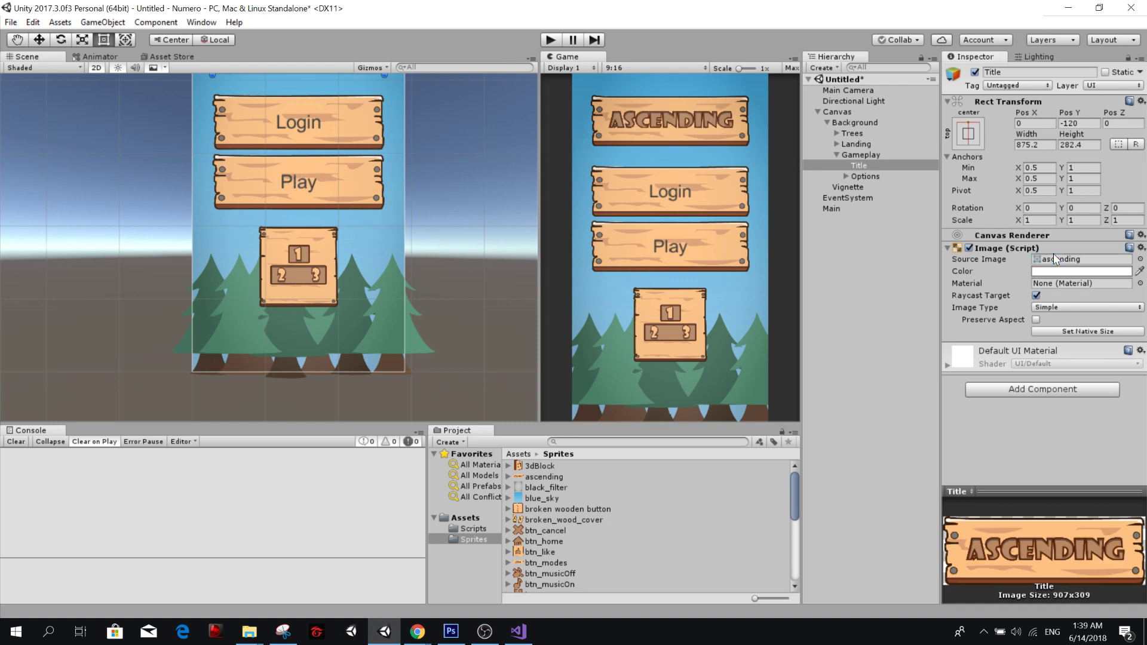
left_click(1069, 334)
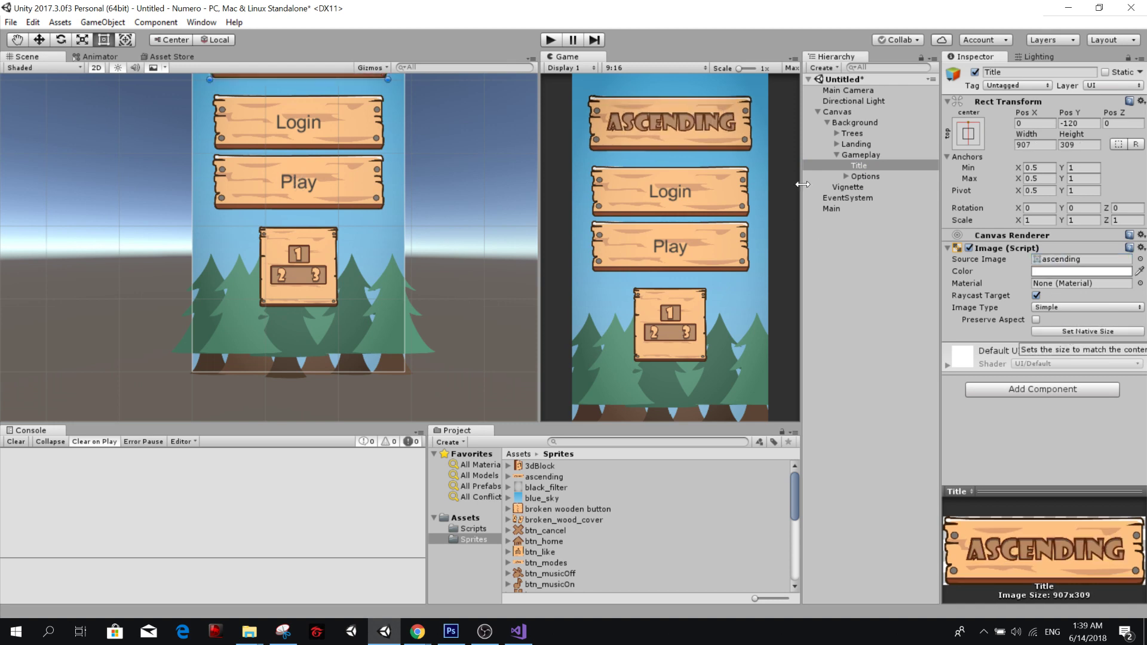
Rename the Options object under Gameplay as Blocks.
left_click(857, 176)
left_click(845, 176)
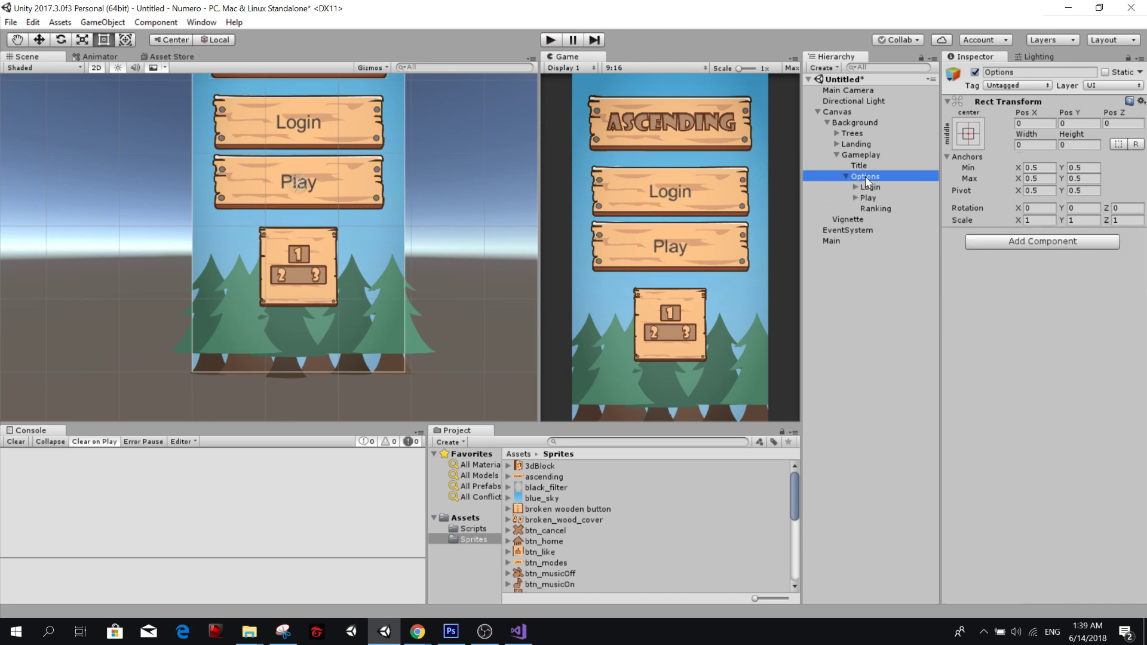
left_click(866, 178)
type("Blocks")
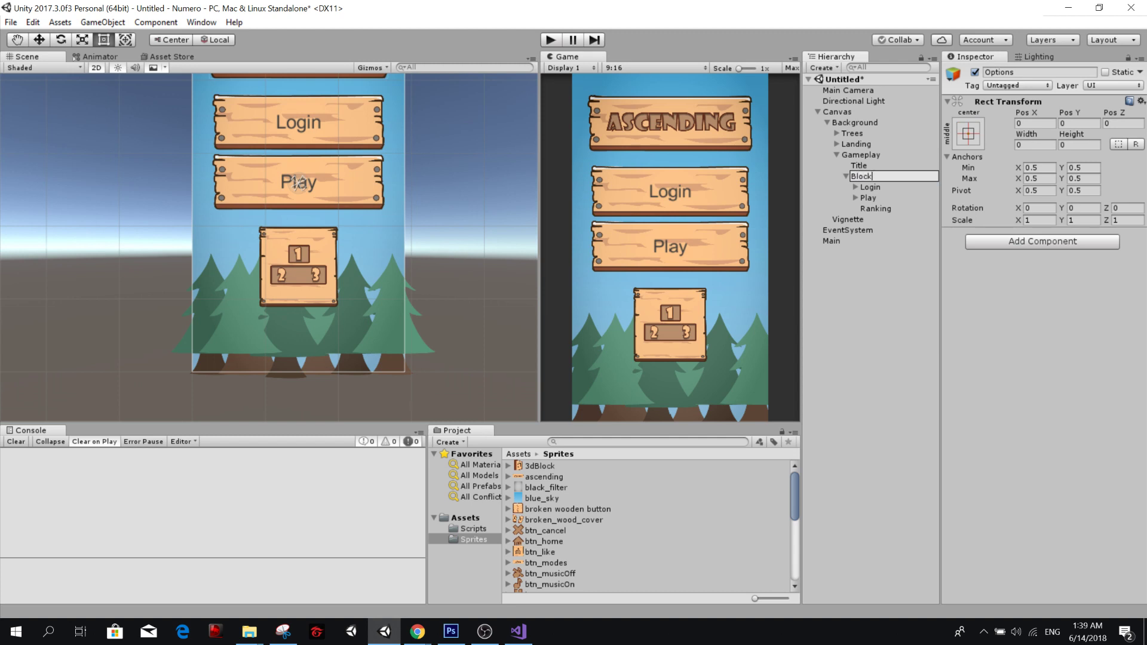
key("Return")
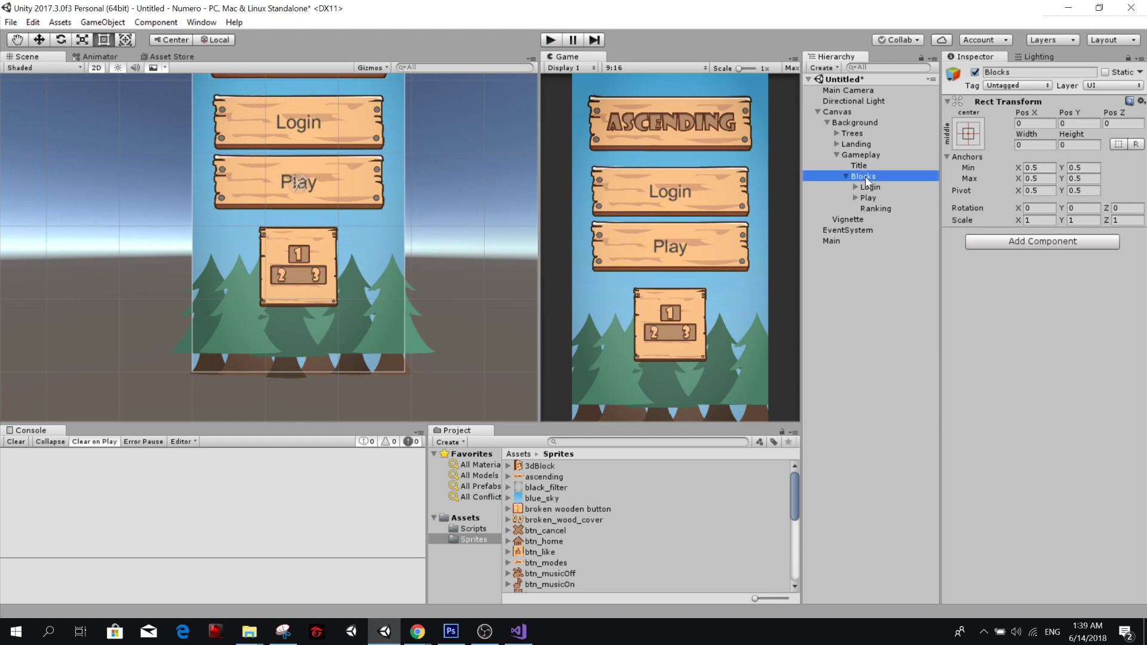
Add an Image component to the Blocks object.
left_click(1026, 242)
type("Image")
key("Return")
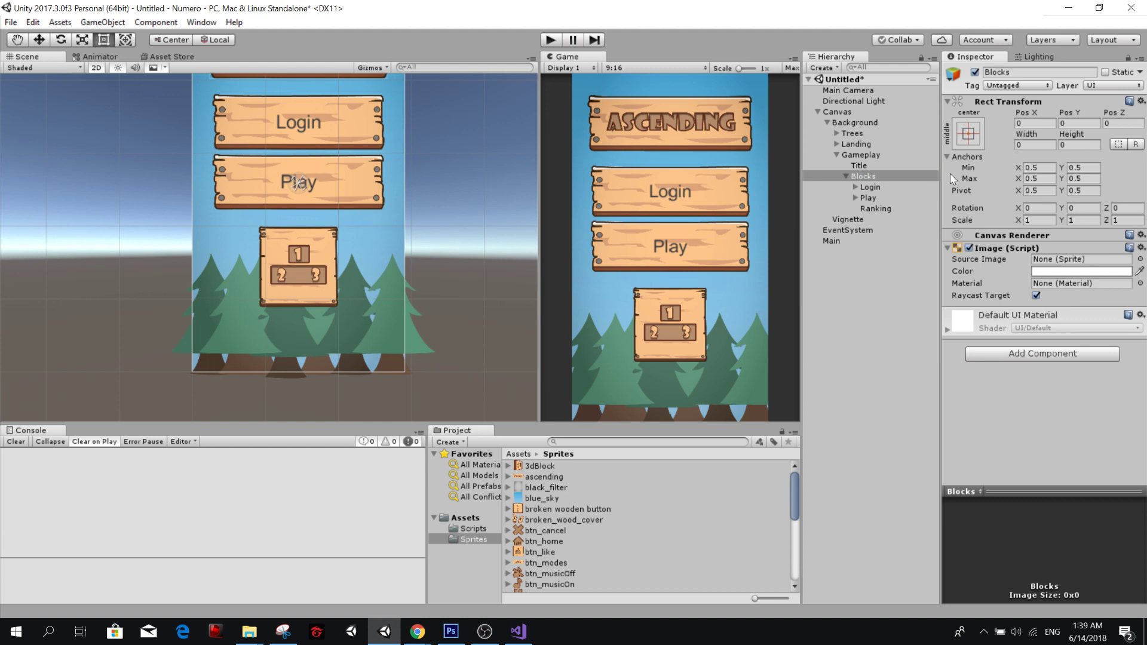
Stretch Blocks in both directions with the anchor presets so that it fills its parent.
left_click(1035, 144)
left_click(970, 133)
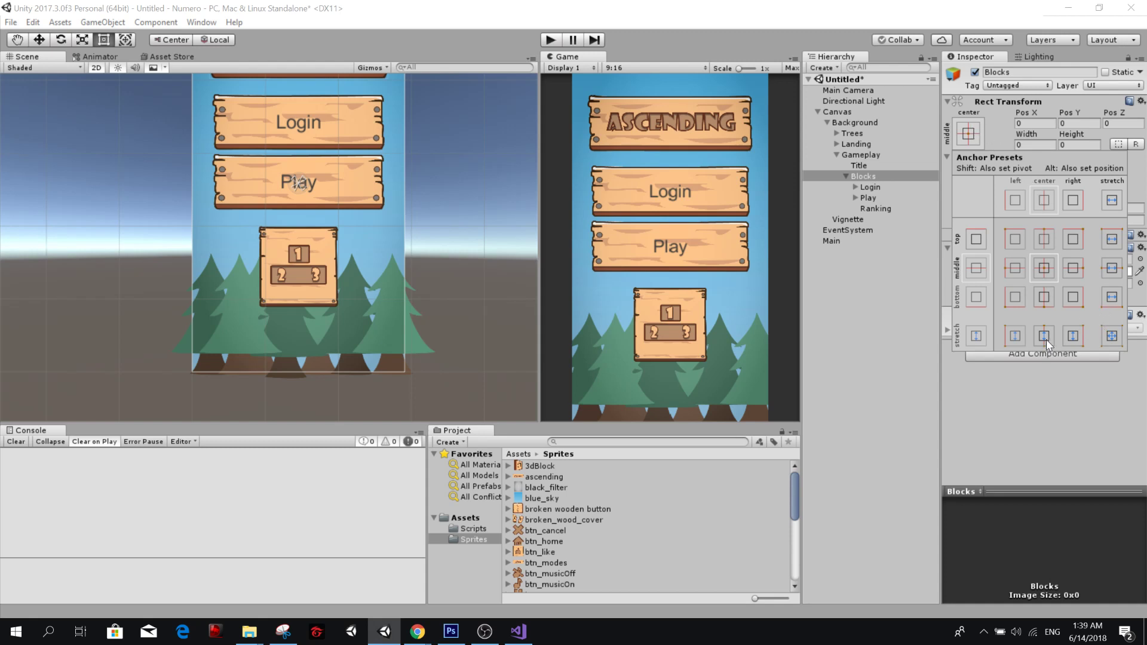
left_click(1111, 337)
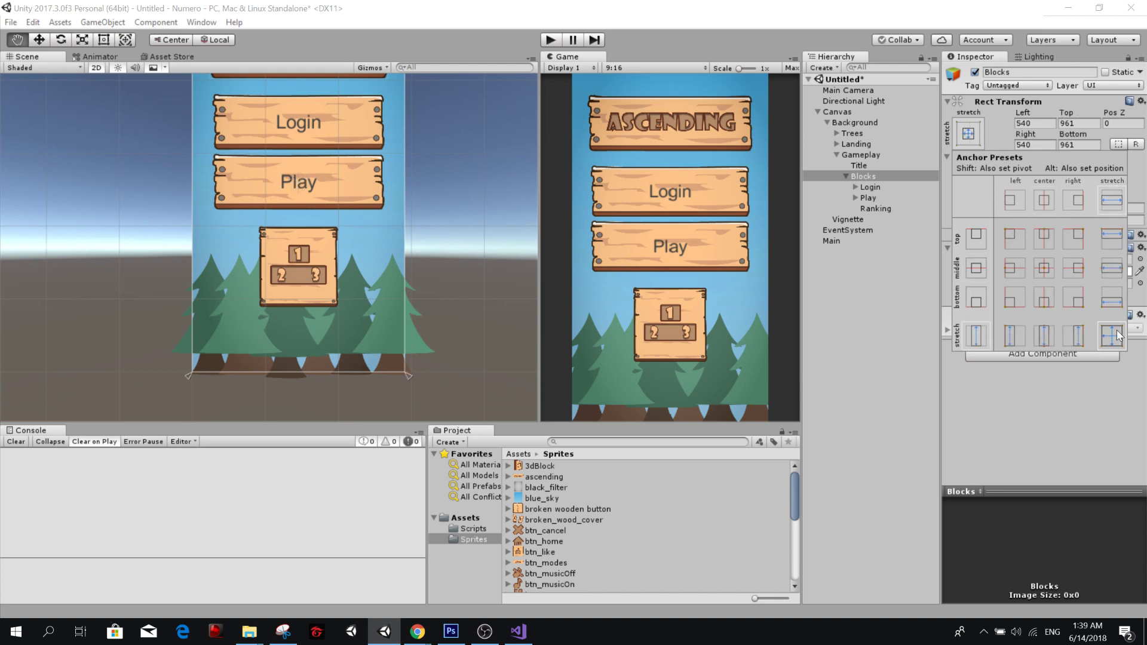
left_click(1111, 336, "alt")
left_click(1104, 377)
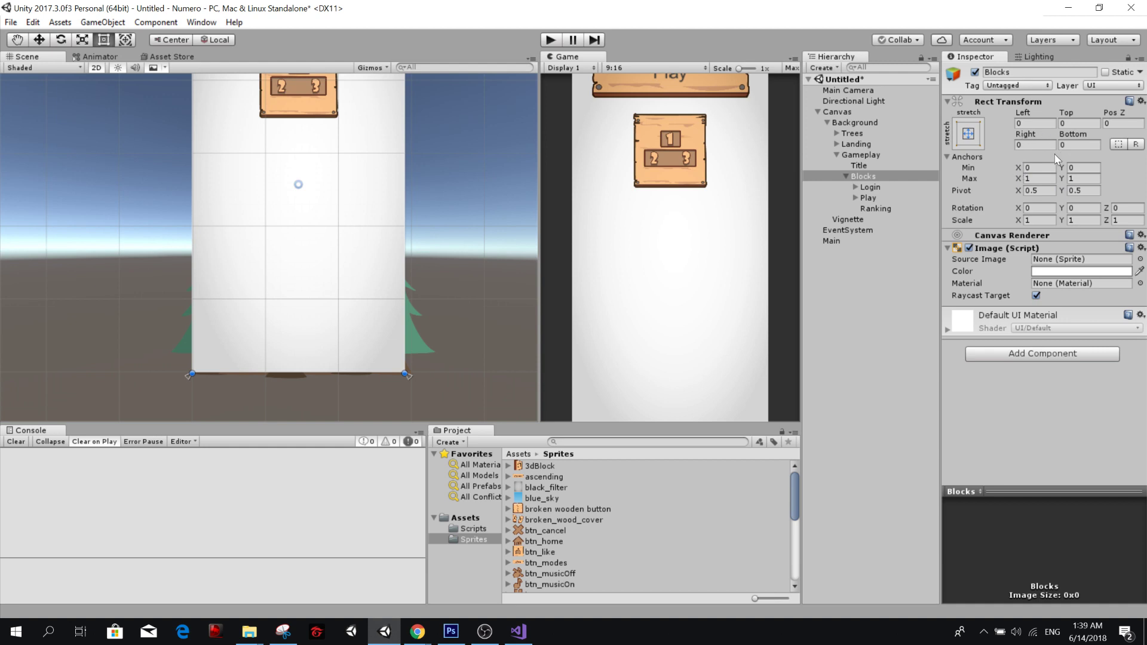
Set the horizontal anchors of Blocks to Min X 0.1 and Max X 0.9.
left_click(1038, 179)
left_click(1038, 168)
type(".1")
key("Tab")
Set the vertical anchors of Blocks to Min Y 0.2 and Max Y 0.8.
key("Tab")
type(".9")
left_click(1082, 168)
type(".2")
key("Tab")
key("Tab")
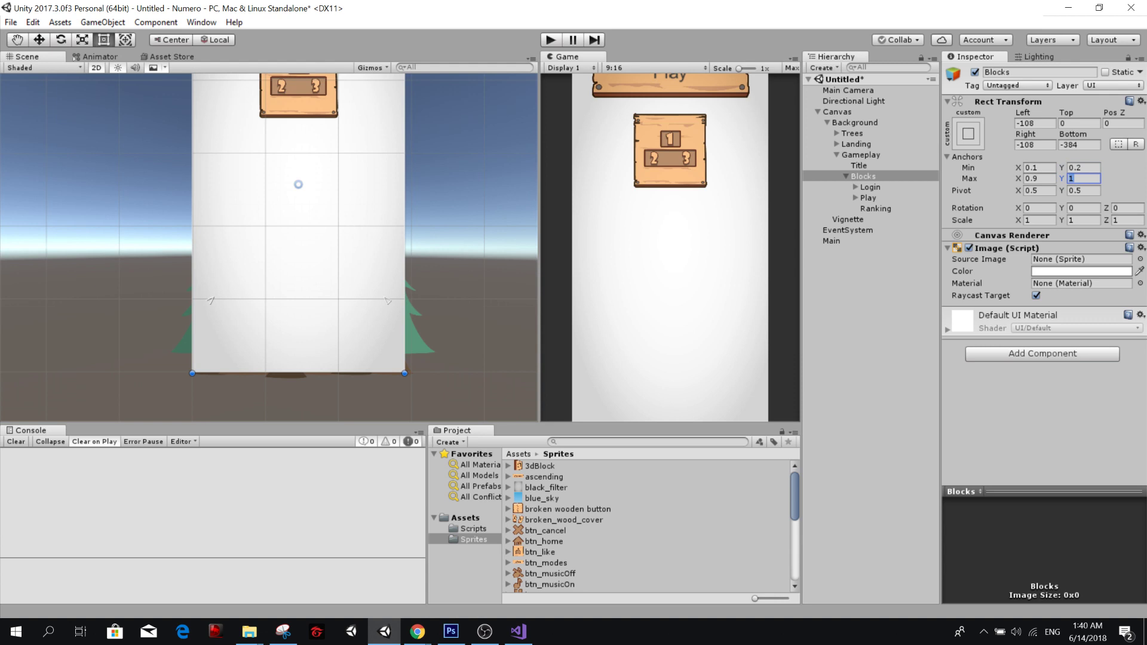
left_click(1088, 169)
left_click(1085, 179)
type("0.8")
key("Return")
Set the Left, Top, Right and Bottom offsets of Blocks to 0.
middle_click_drag(336, 248, 339, 346)
middle_click_drag(338, 279, 336, 307)
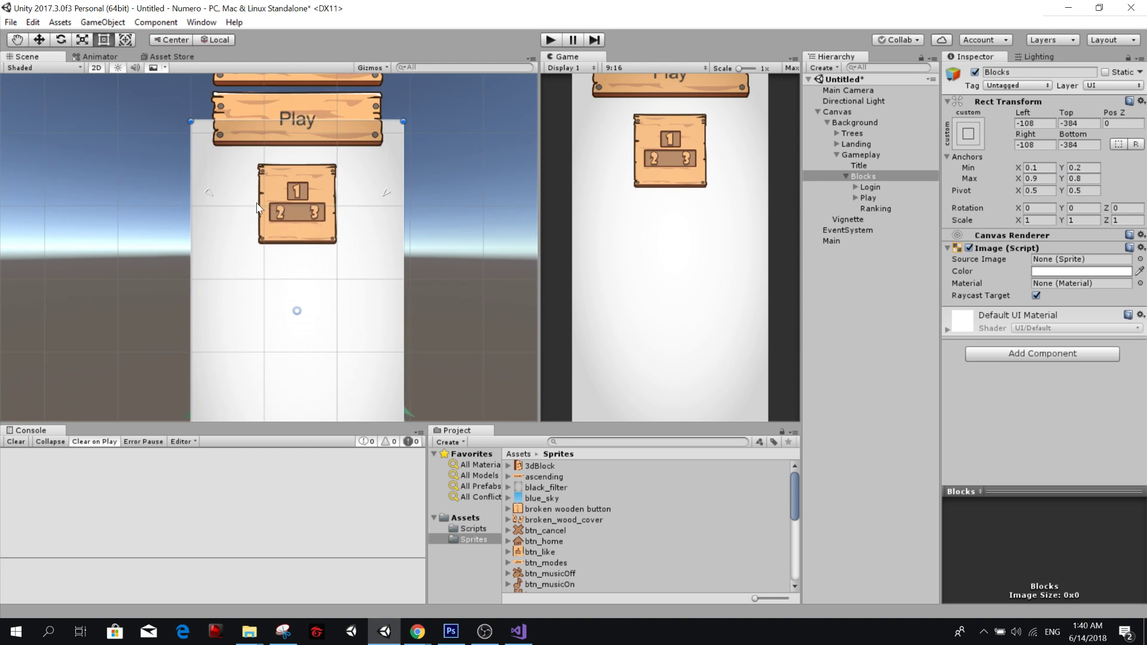
mouse_move(268, 178)
middle_mouse_down()
mouse_move(285, 330)
mouse_move(290, 183)
middle_mouse_up()
left_click(1035, 124)
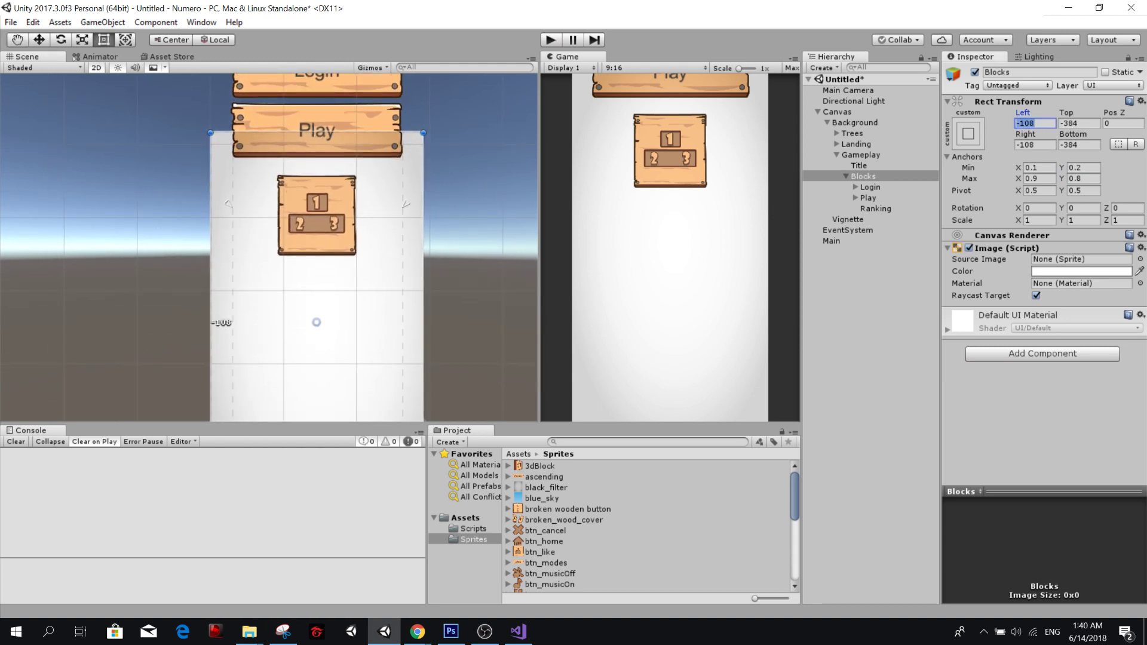
type("00")
key("Tab")
type("0")
key("Tab")
key("Tab")
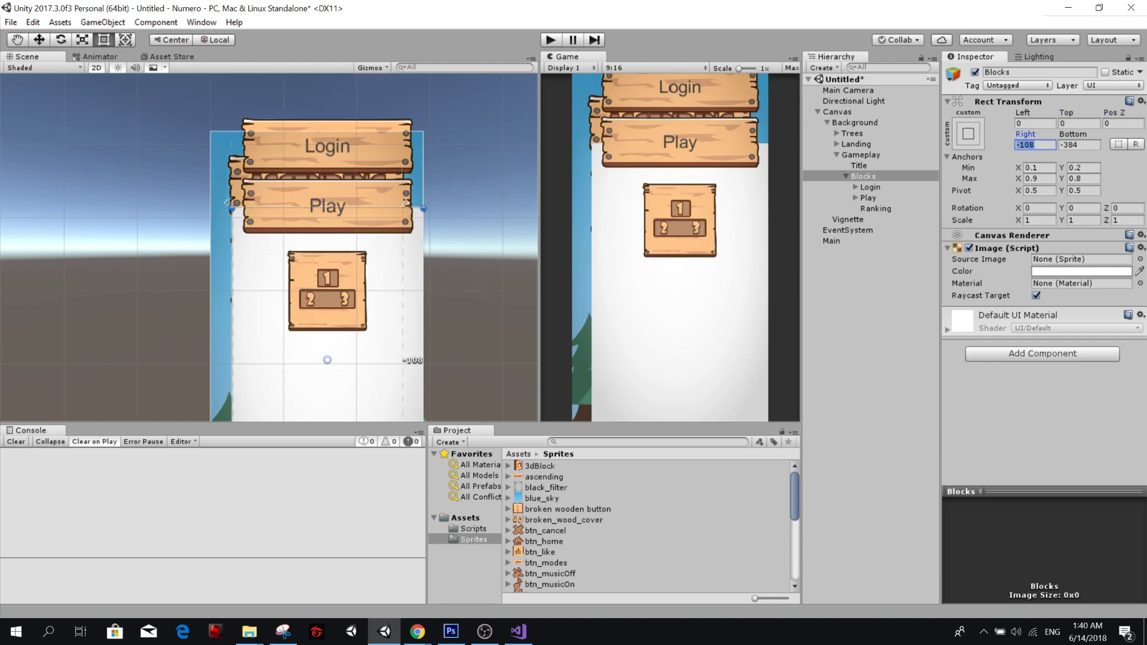
type("0")
key("Tab")
type("0")
middle_click_drag(270, 248, 272, 184)
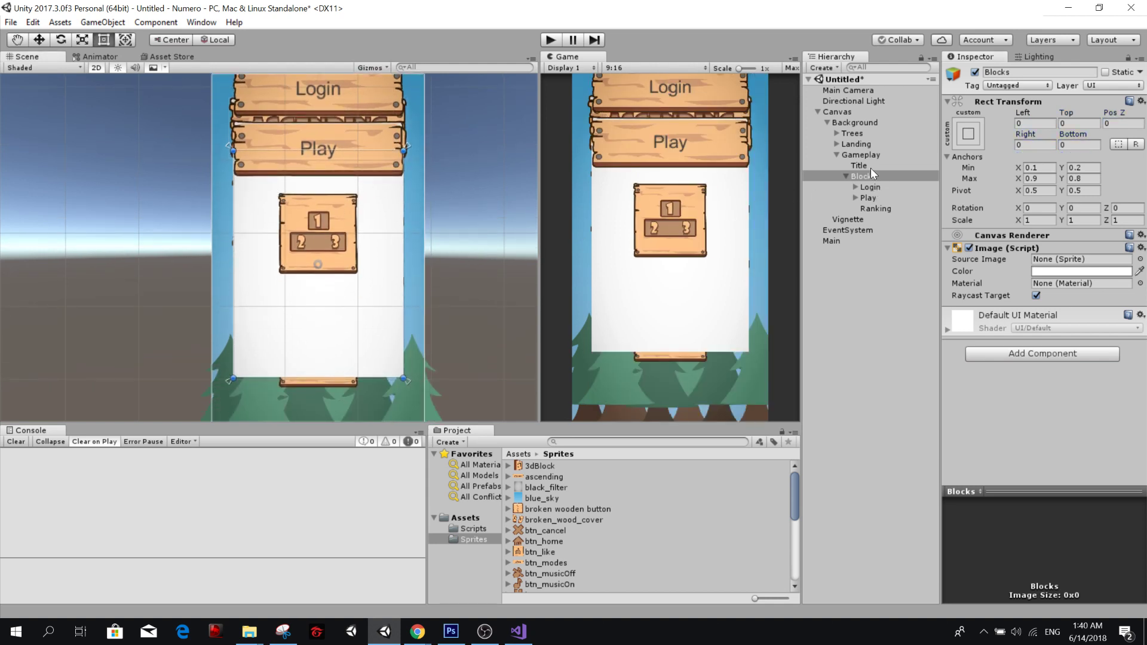
Delete the Login, Play and Ranking objects inside Blocks.
left_click(871, 187)
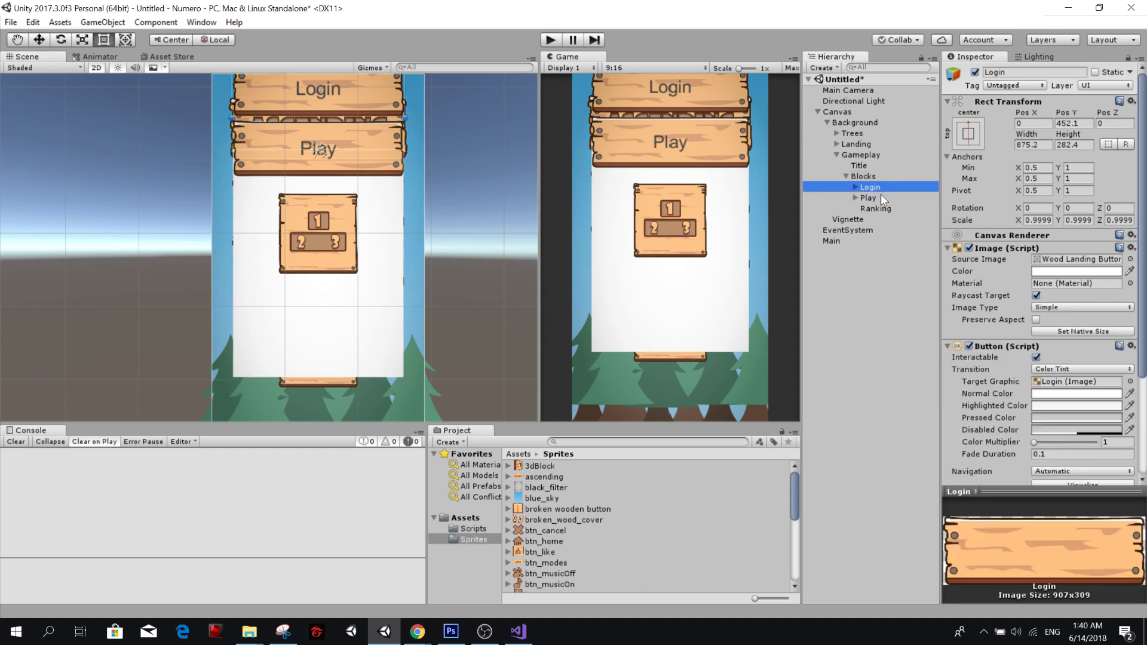
left_click(880, 197, "ctrl")
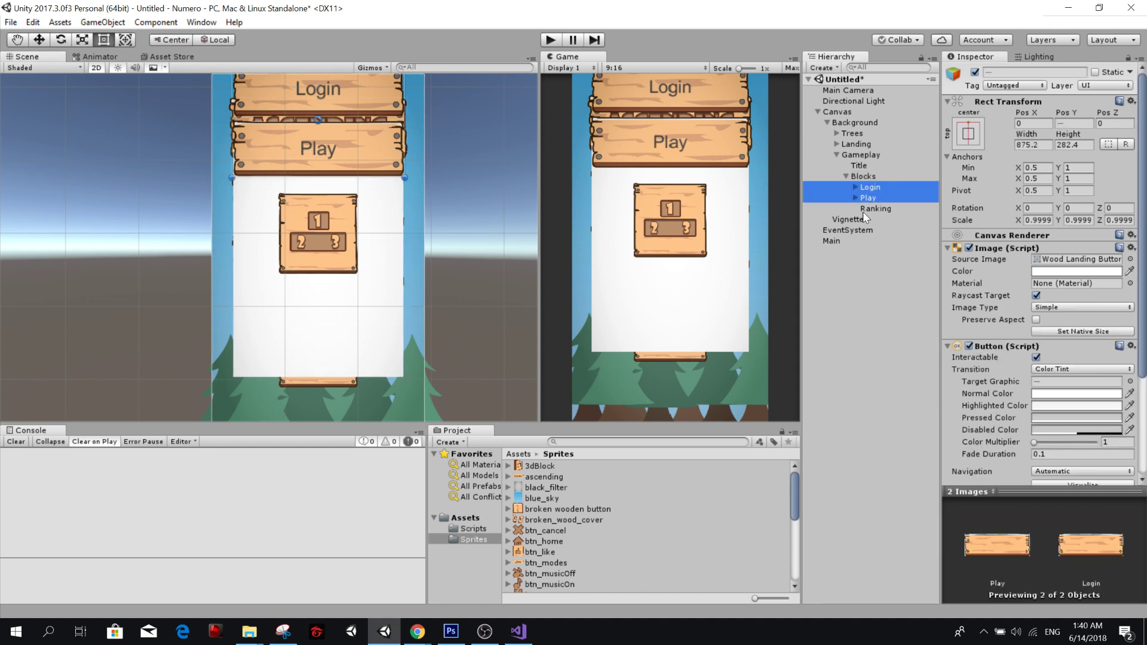
left_click(865, 212, "ctrl")
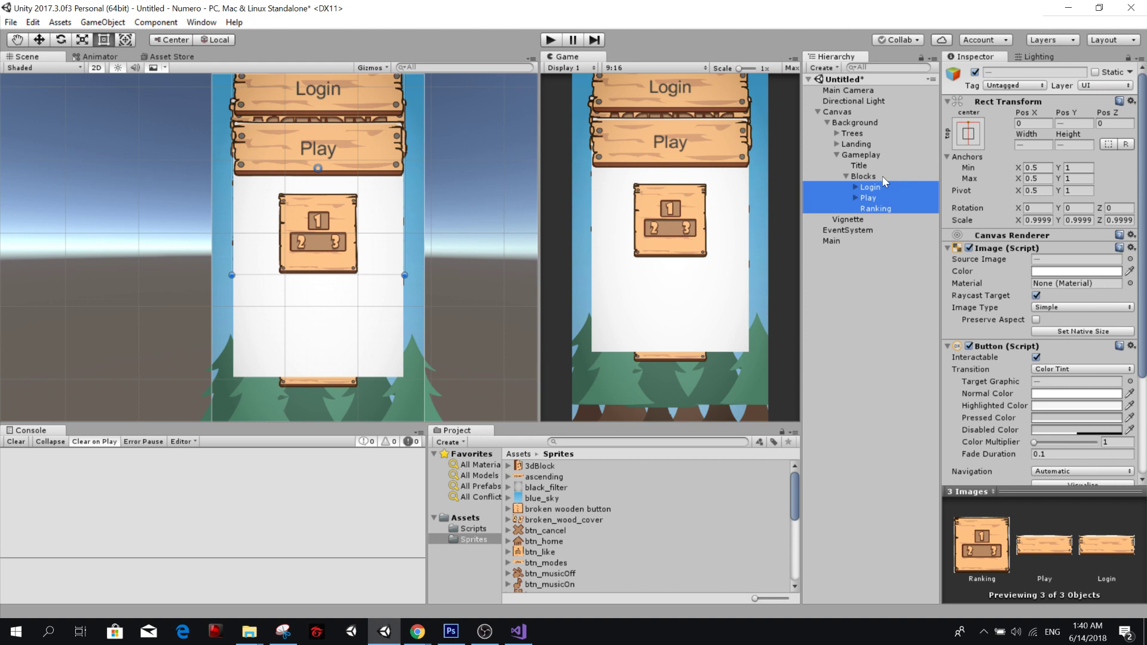
key("Delete")
Lower the Max Y anchor of Blocks to 0.7 and reset its Top offset to 0.
left_click(824, 166)
left_click(869, 155)
left_click(858, 165)
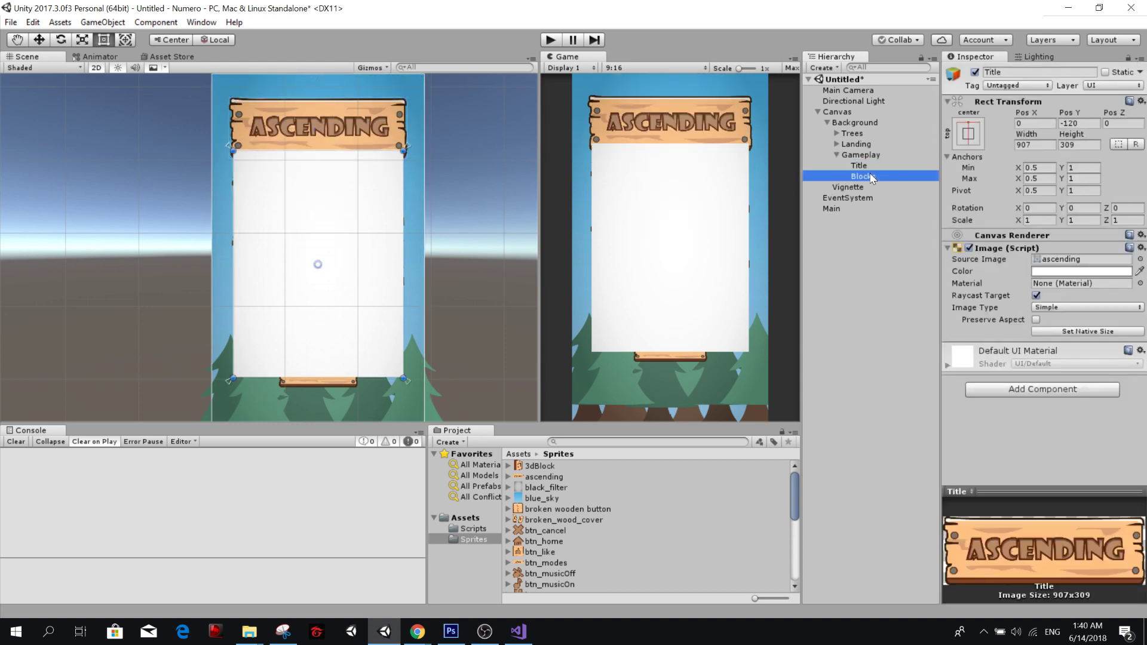
left_click(863, 177)
mouse_move(423, 321)
middle_mouse_down()
mouse_move(420, 284)
mouse_move(428, 300)
middle_mouse_up()
left_click(1090, 180)
type("0.7")
key("Return")
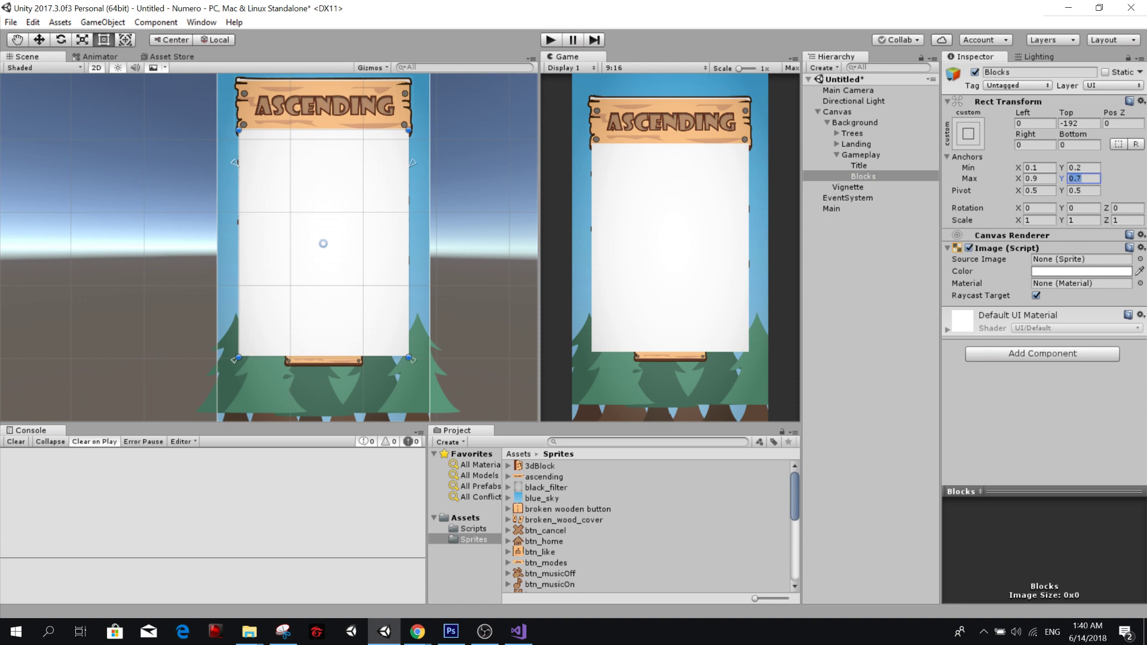
left_click(1078, 124)
type("0")
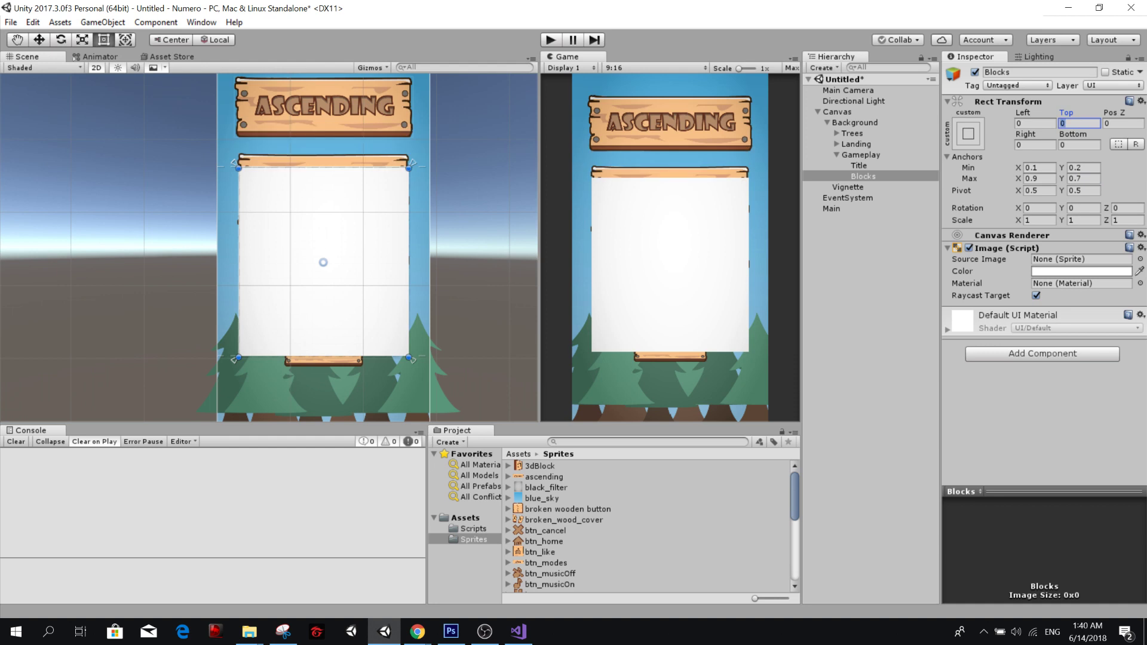
Deactivate the Landing object and add a Grid Layout Group component to Blocks.
left_click(854, 144)
left_click(974, 72)
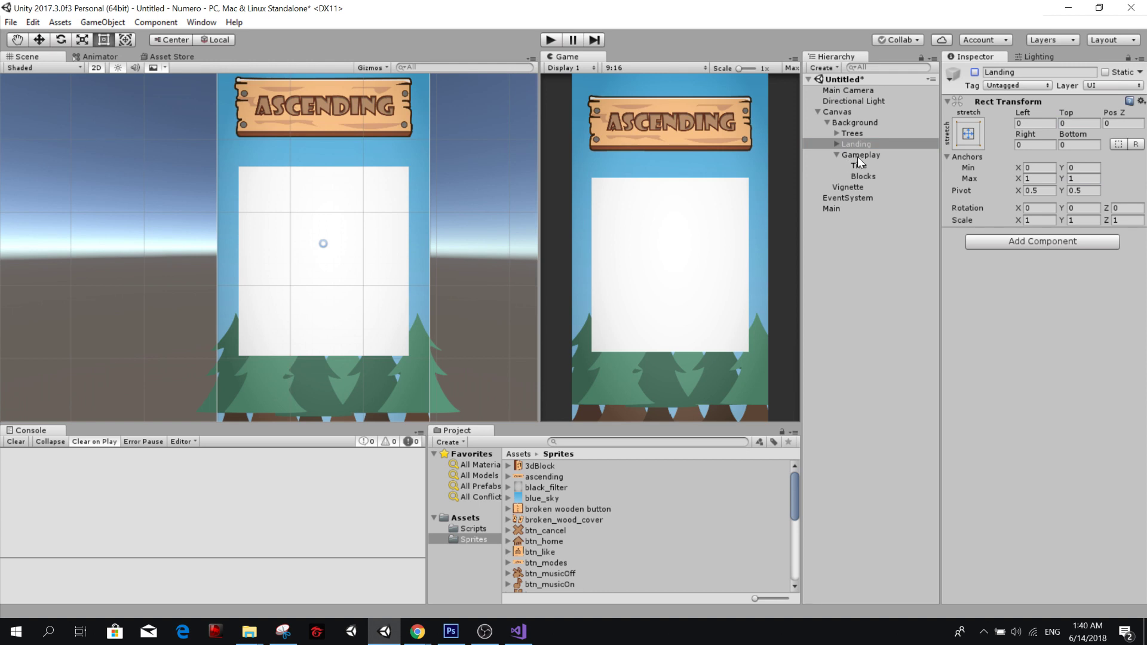
left_click(861, 176)
left_click(1014, 353)
type("grid")
key("Down")
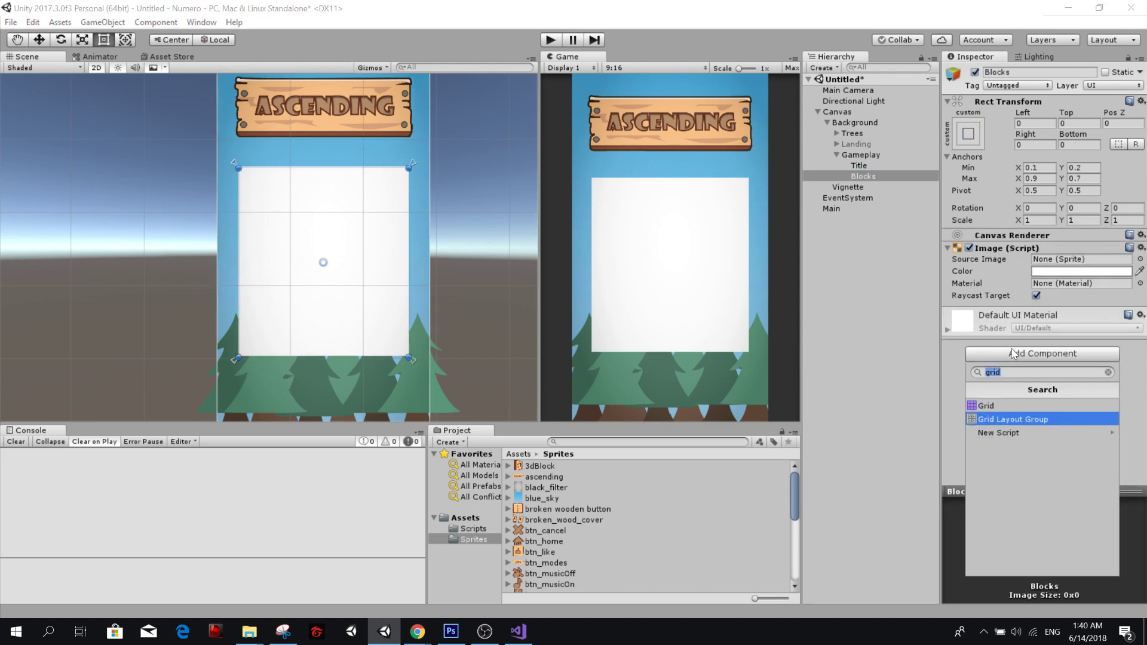
key("Return")
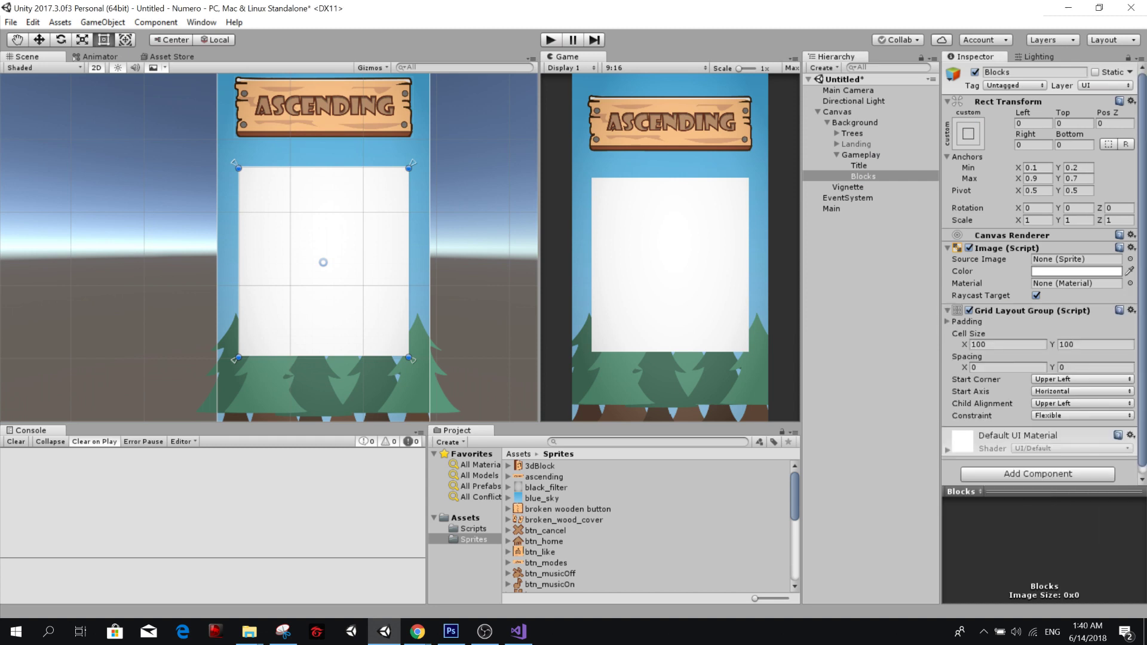
Create a UI Image inside Blocks and colour it muted red, hex D07979.
left_click(878, 176)
right_click(878, 176)
mouse_move(952, 391)
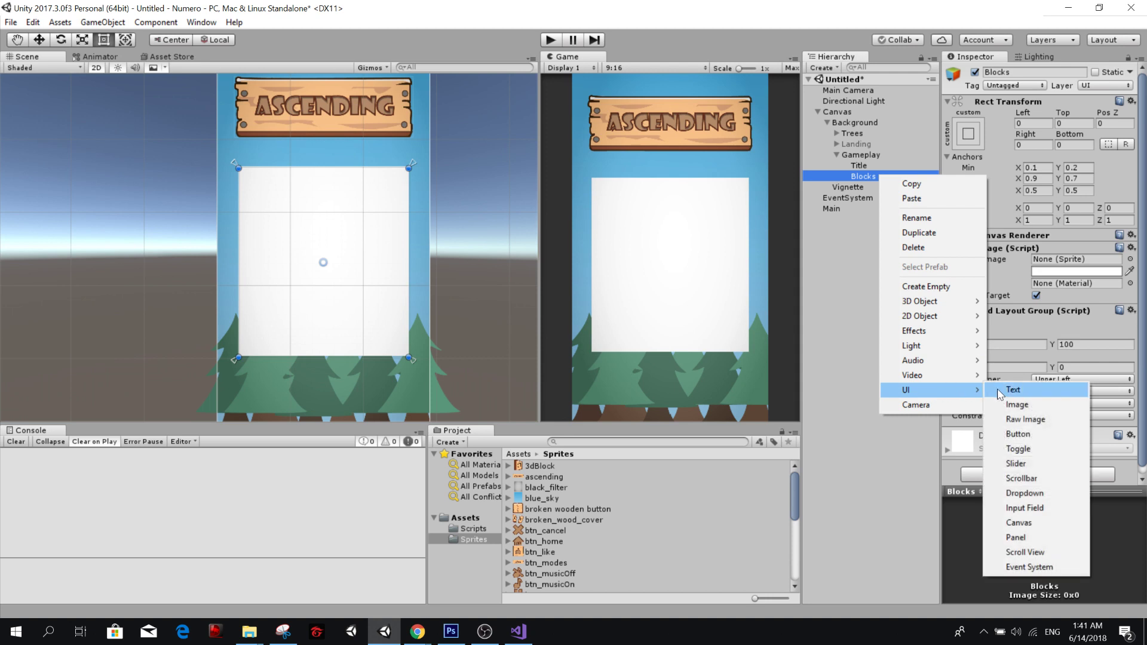
left_click(1015, 405)
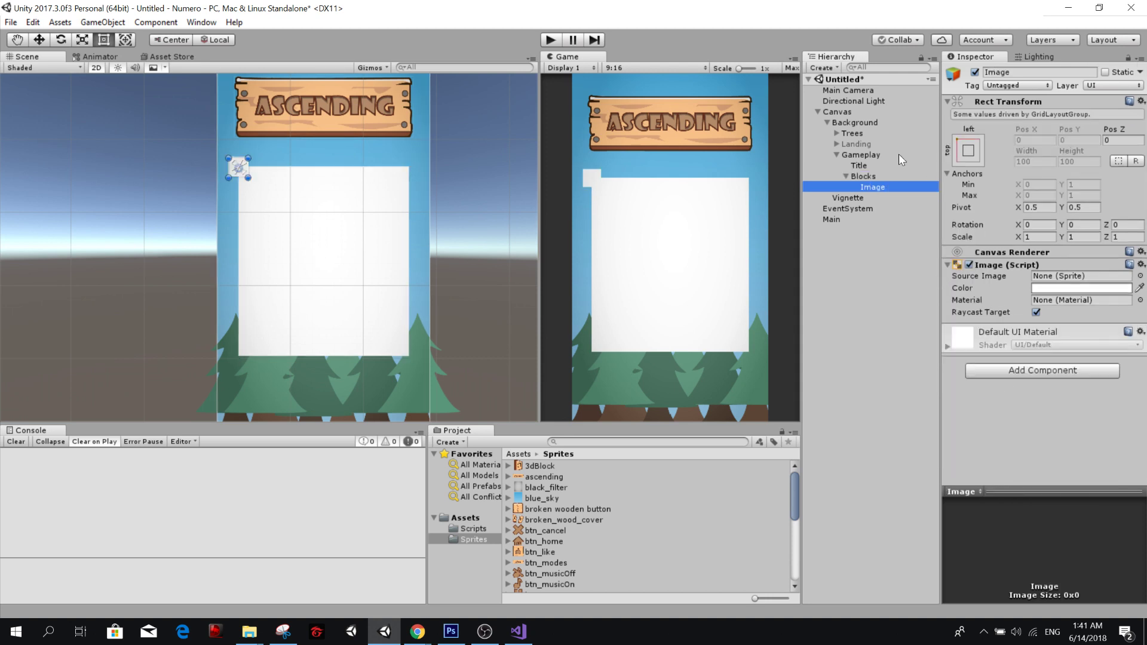
left_click(1042, 288)
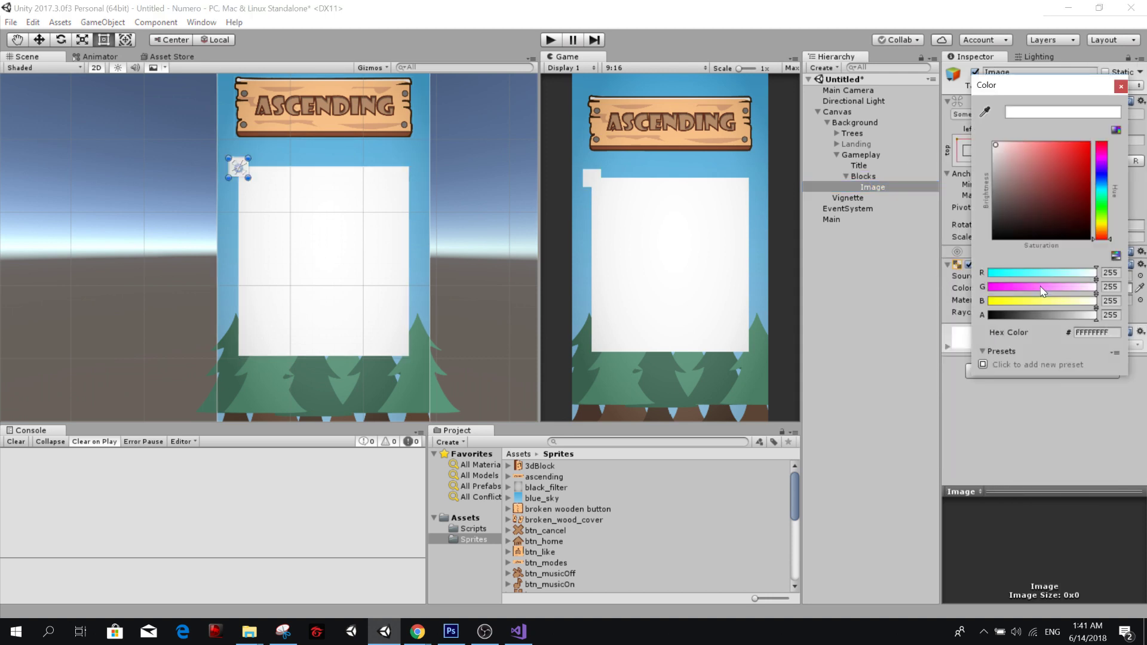
left_click(1034, 161)
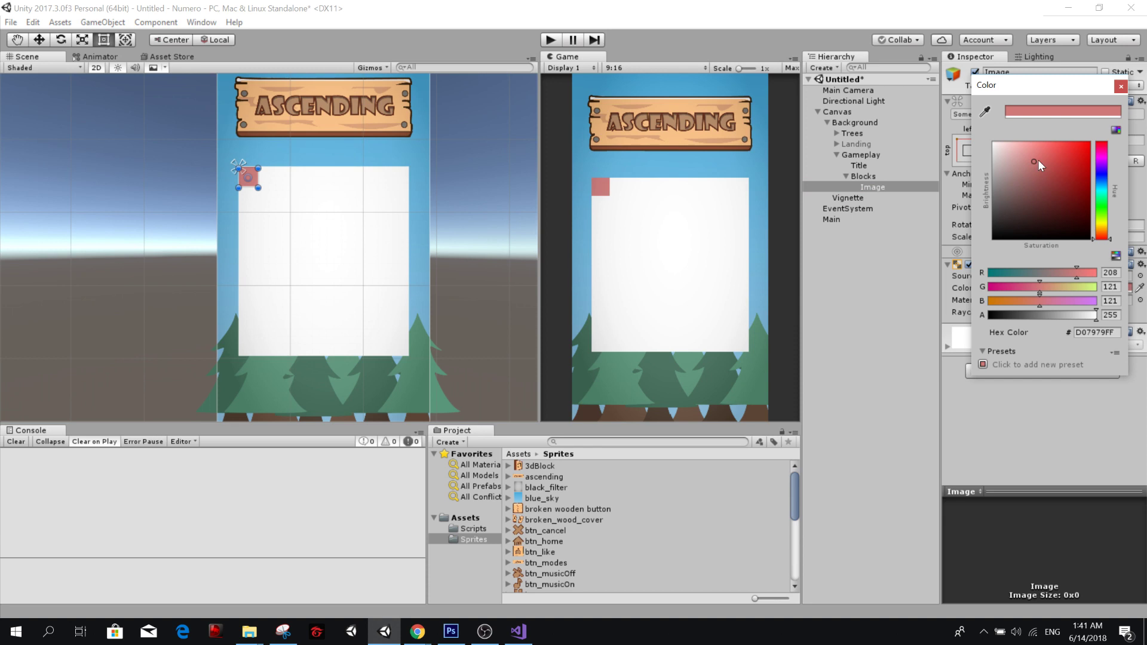
left_click(1120, 86)
Set the cell size of Blocks' Grid Layout Group to 200 by 200.
left_click(868, 176)
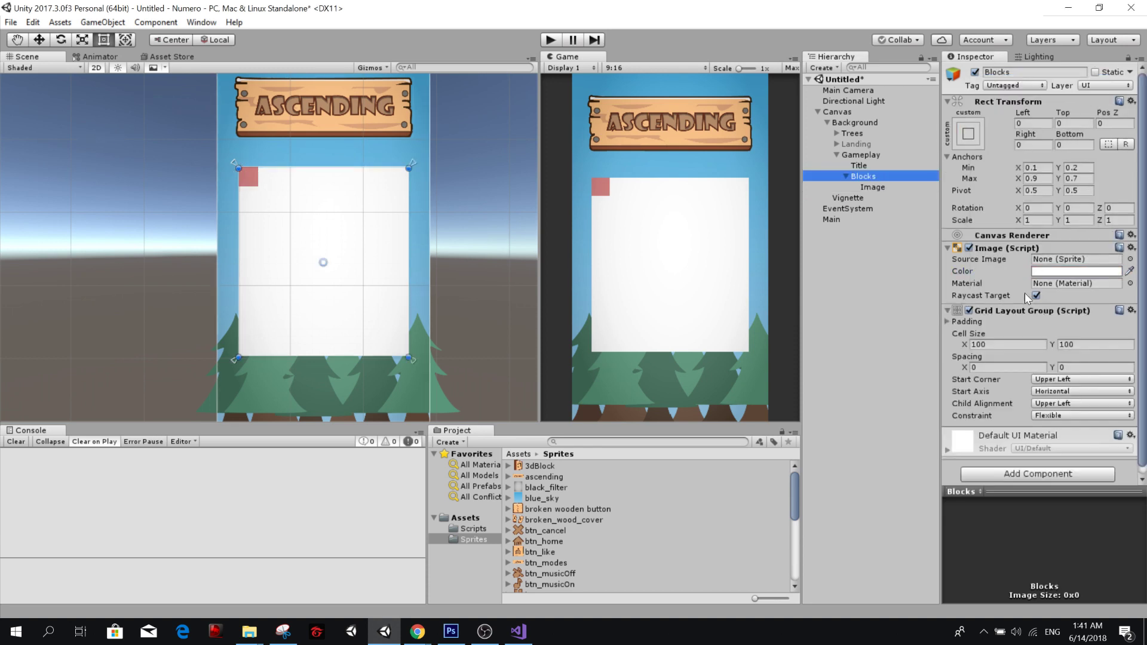
left_click(1008, 344)
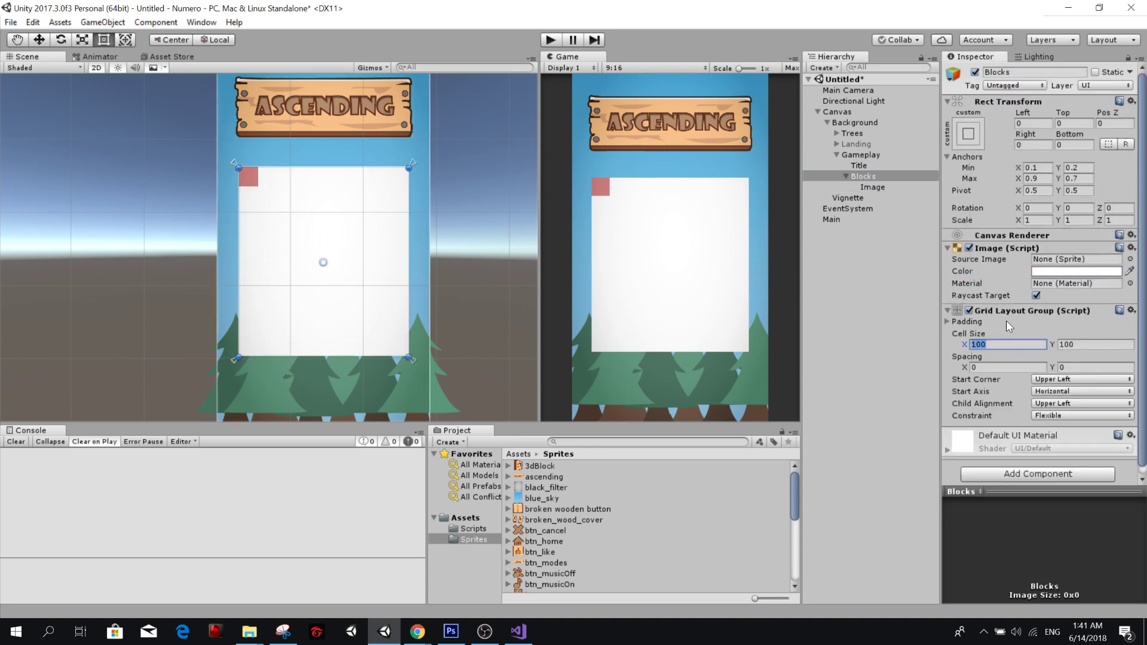
type("250")
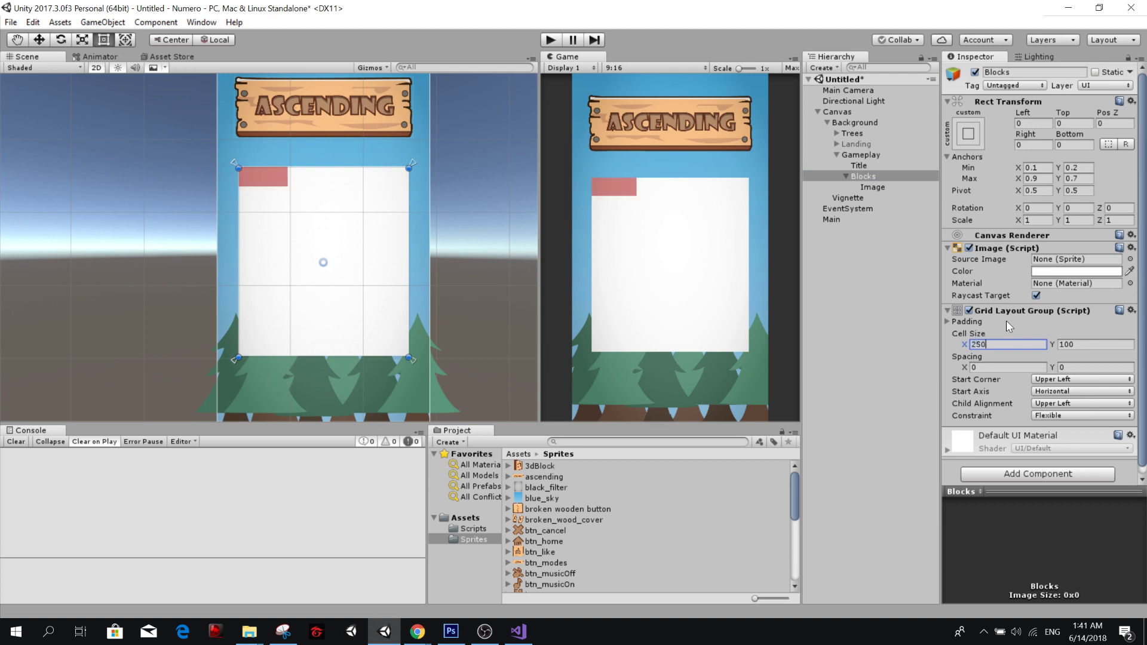
key("BackSpace")
key("BackSpace")
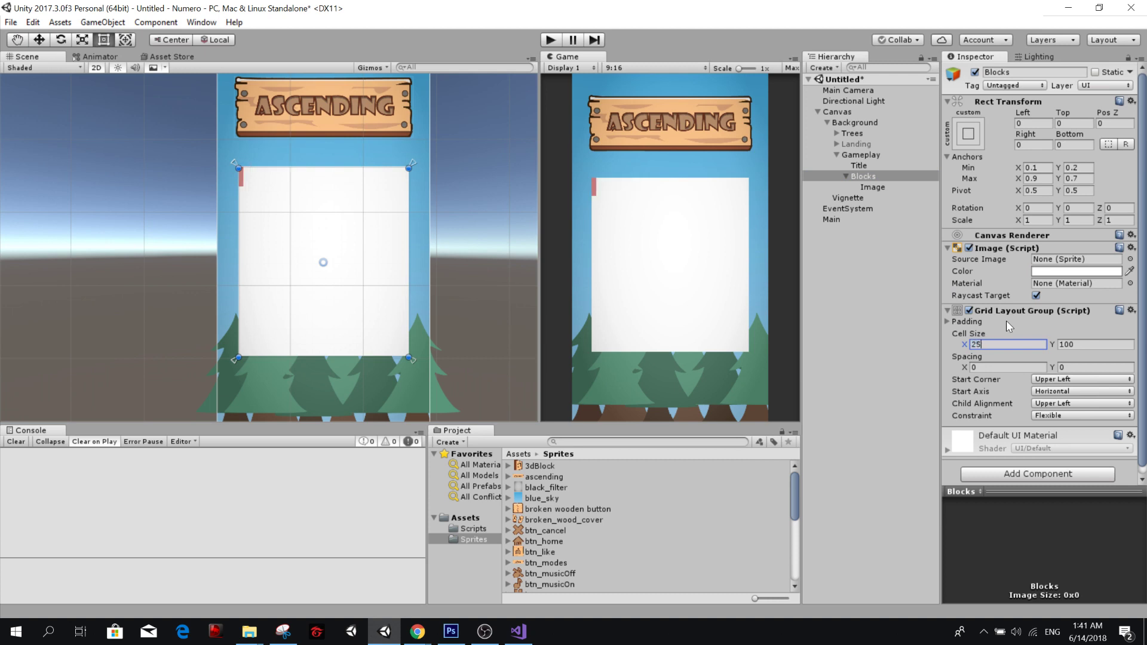
type("00")
key("Tab")
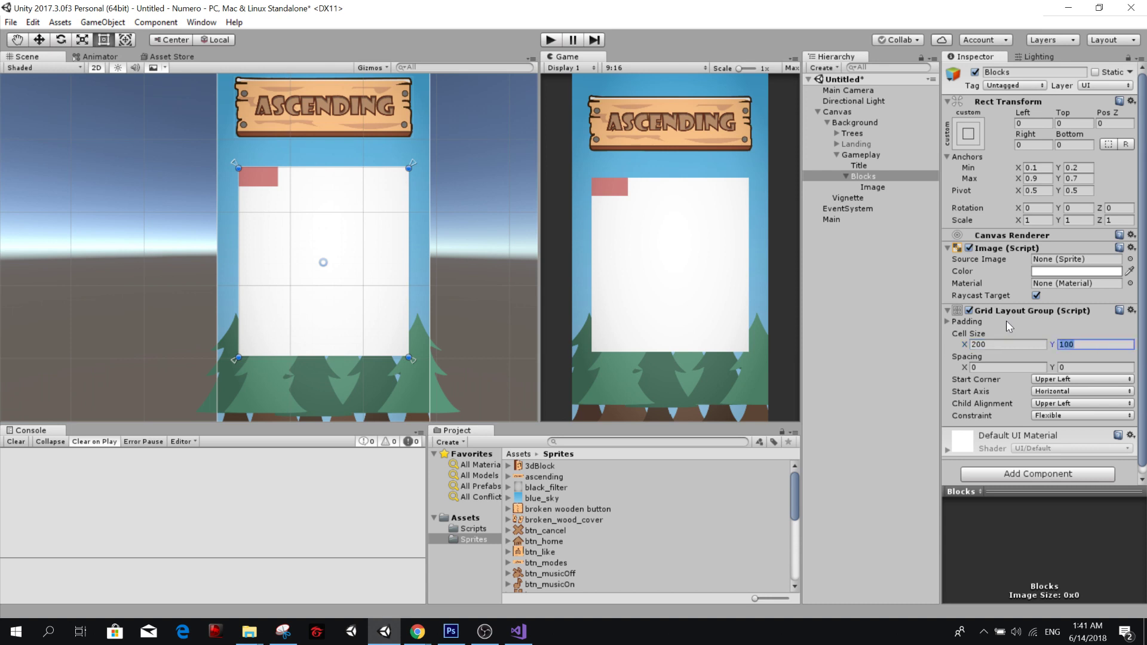
type("200")
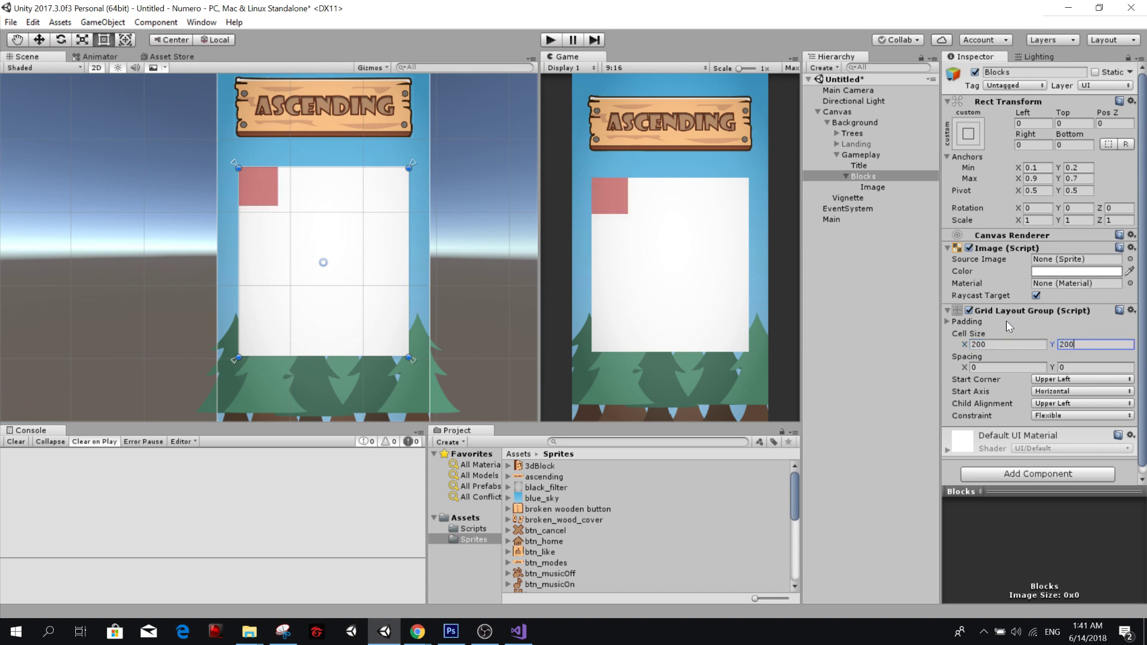
Constrain Blocks' Grid Layout Group to a fixed column count of 5.
left_click(1050, 415)
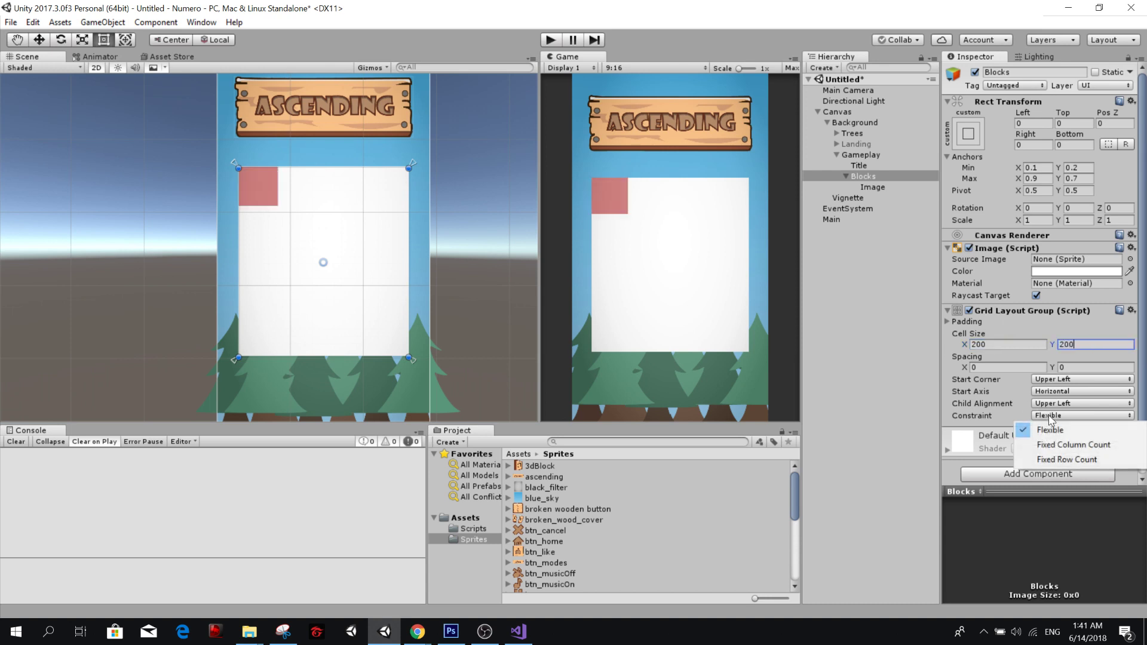
left_click(1077, 447)
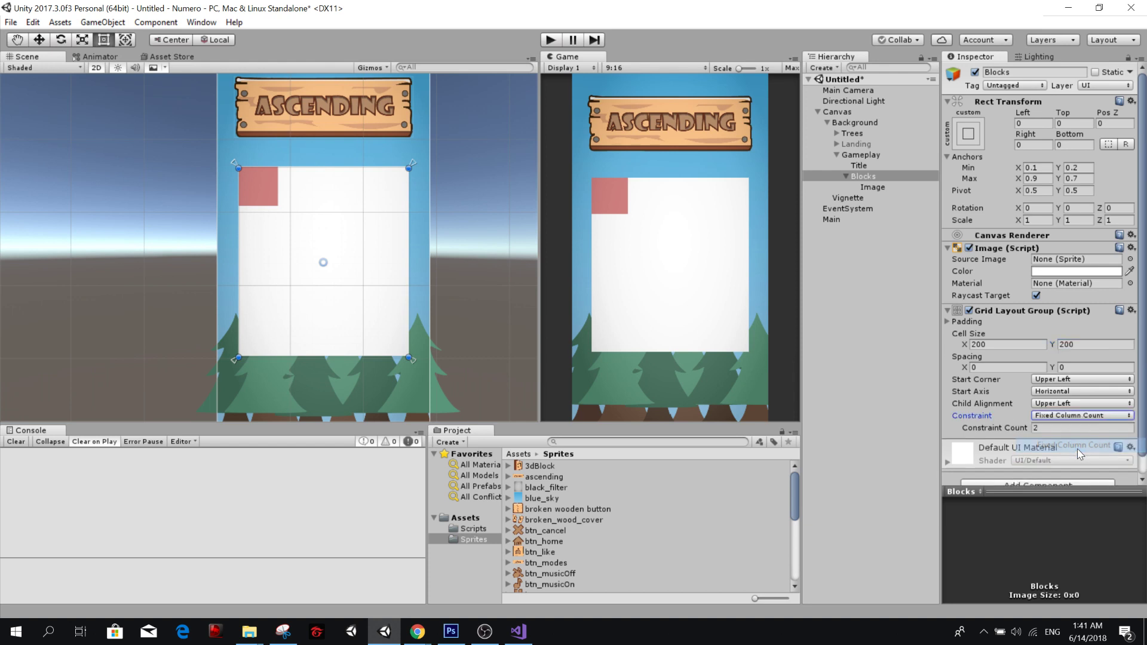
type("5")
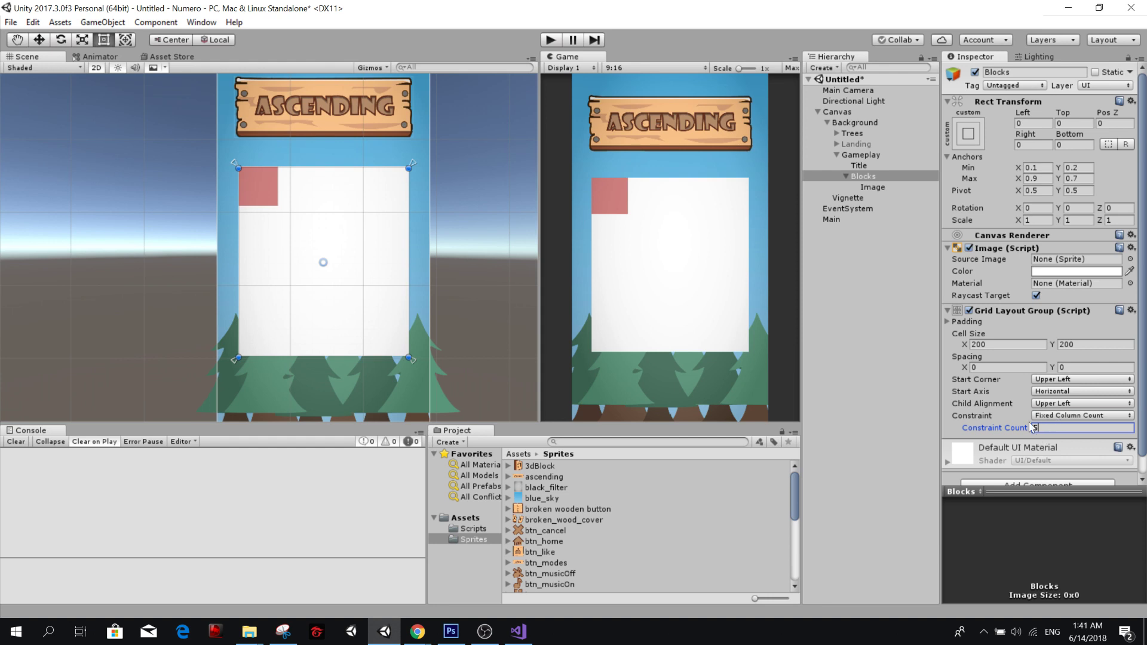
Duplicate the red Image inside Blocks four times to make a row of five cells.
left_click(873, 187)
key("ctrl+d")
key("ctrl+d")
key("ctrl+d")
key("ctrl+d")
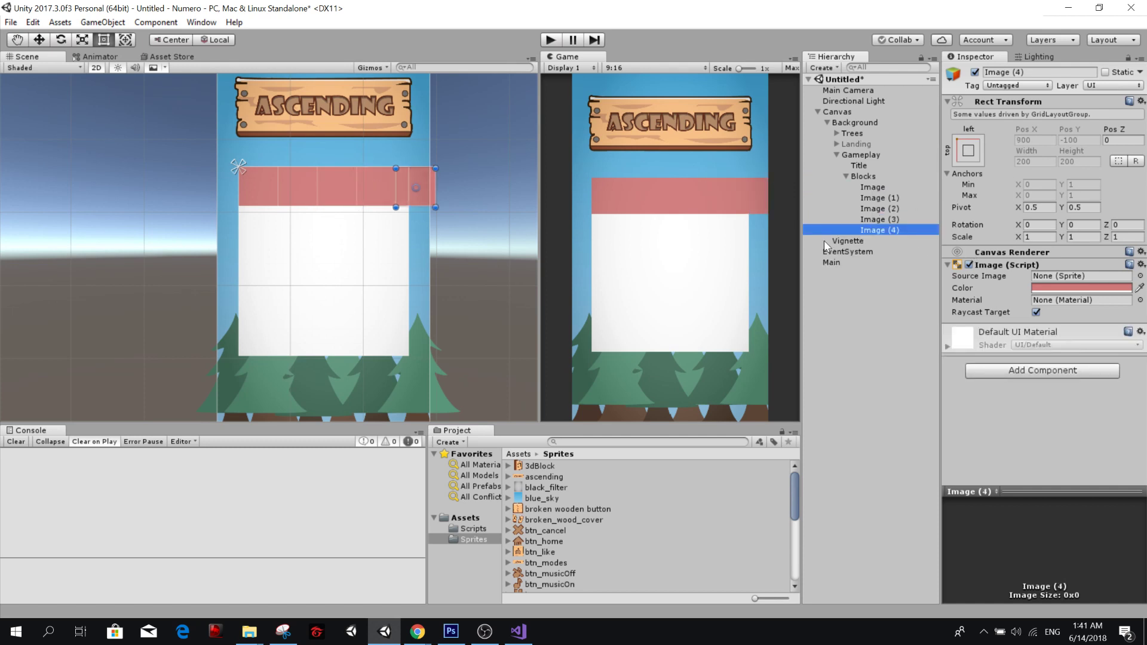
left_click(894, 177)
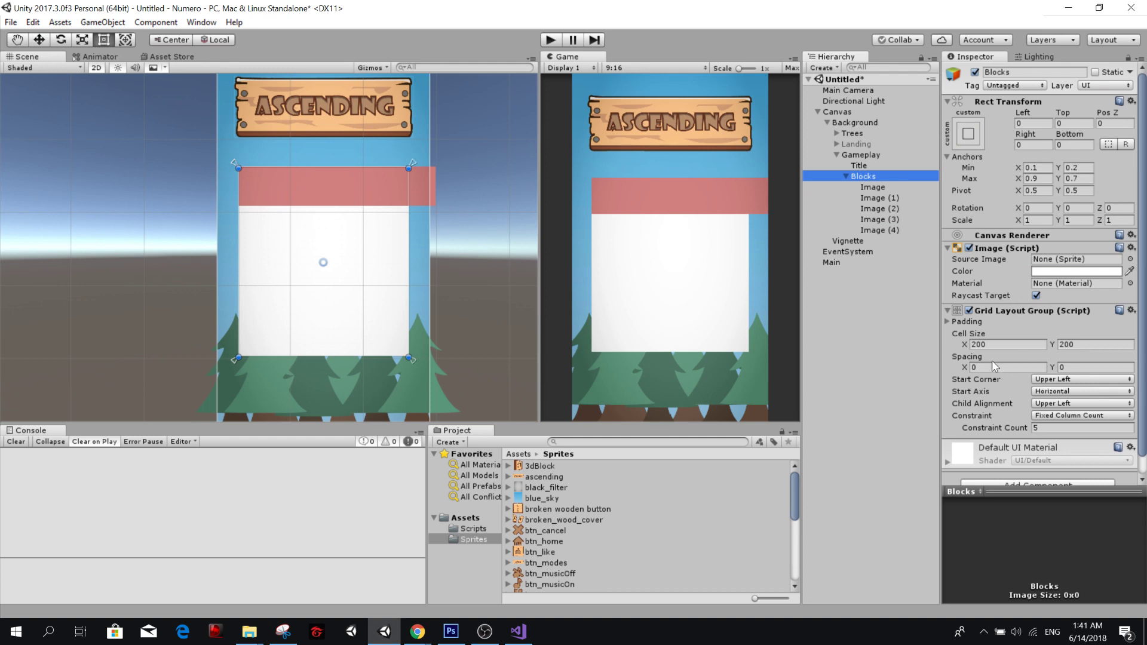
mouse_move(418, 634)
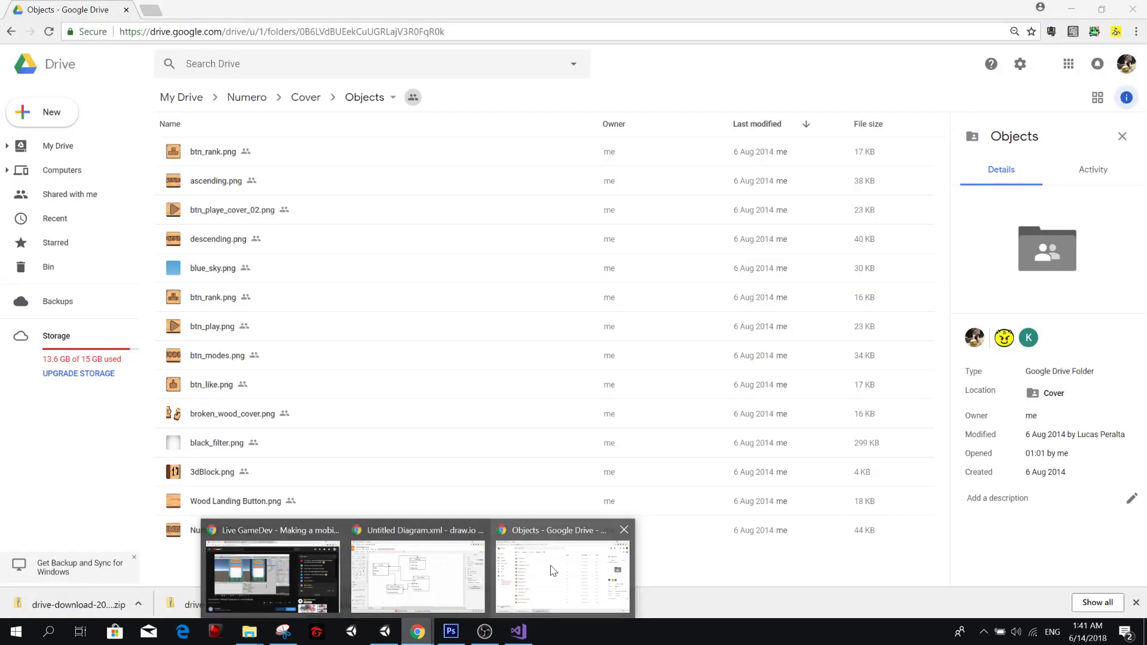
left_click(537, 554)
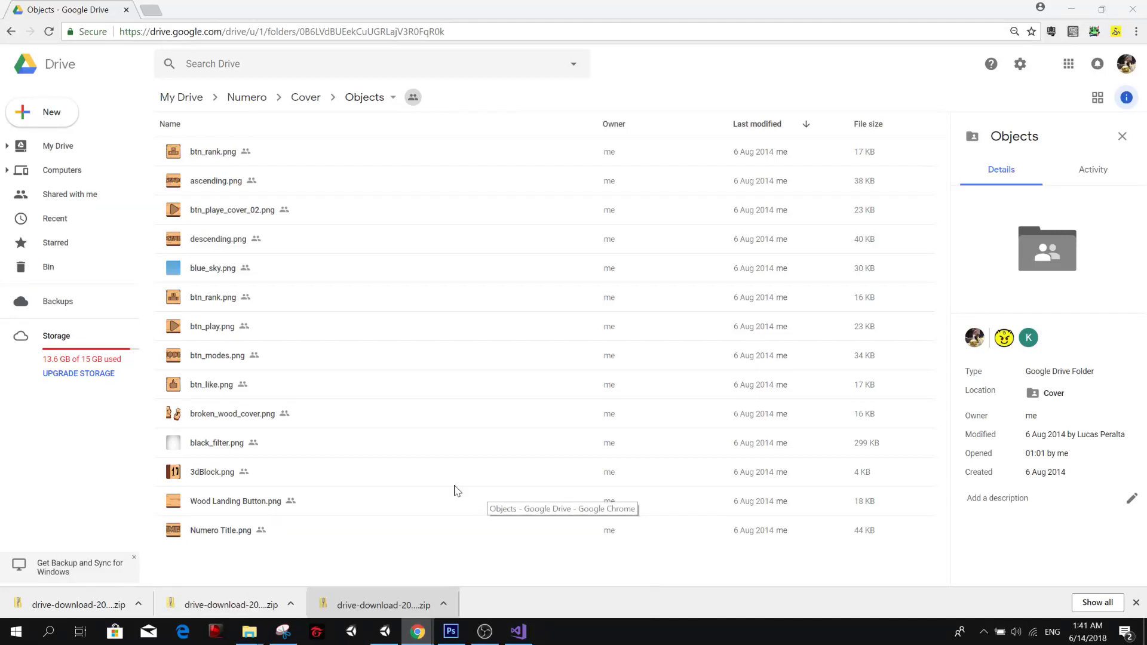
left_click(305, 97)
left_click(247, 97)
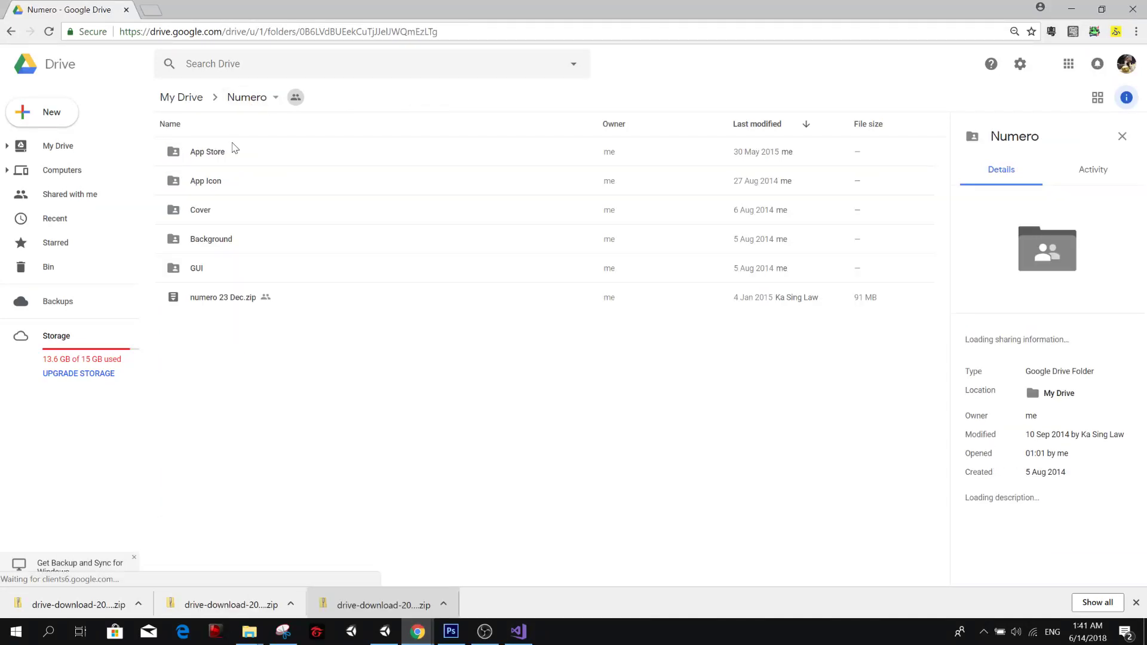
double_click(225, 155)
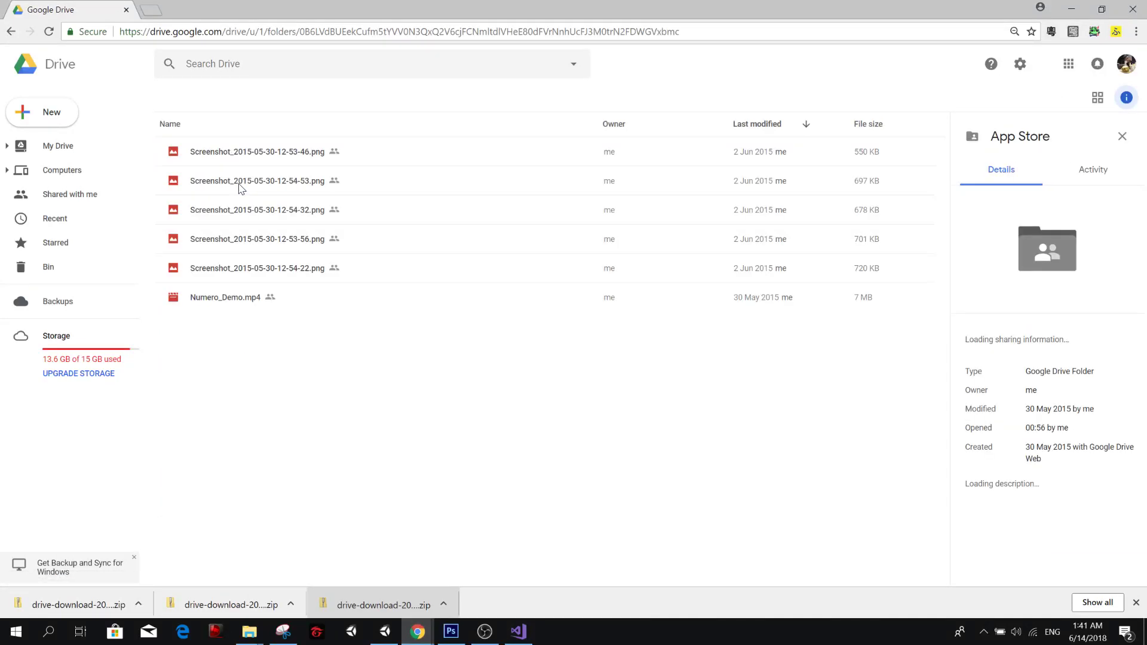
left_click(240, 184)
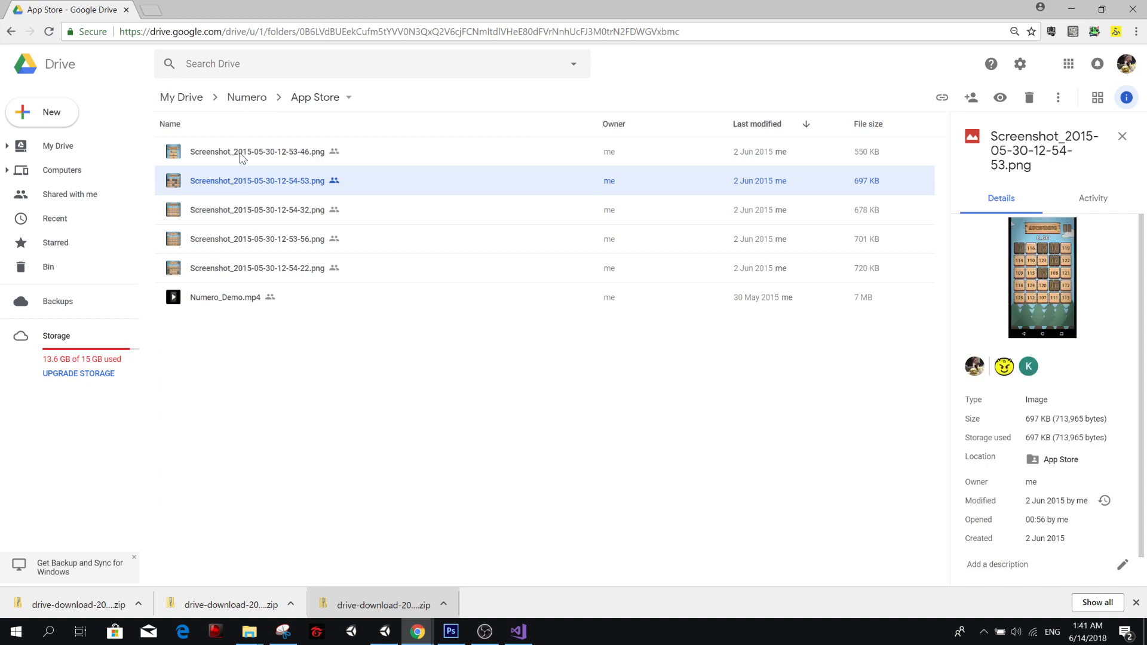
Return to Unity and set the constraint count of Blocks' Grid Layout Group to 4.
key("alt+Tab")
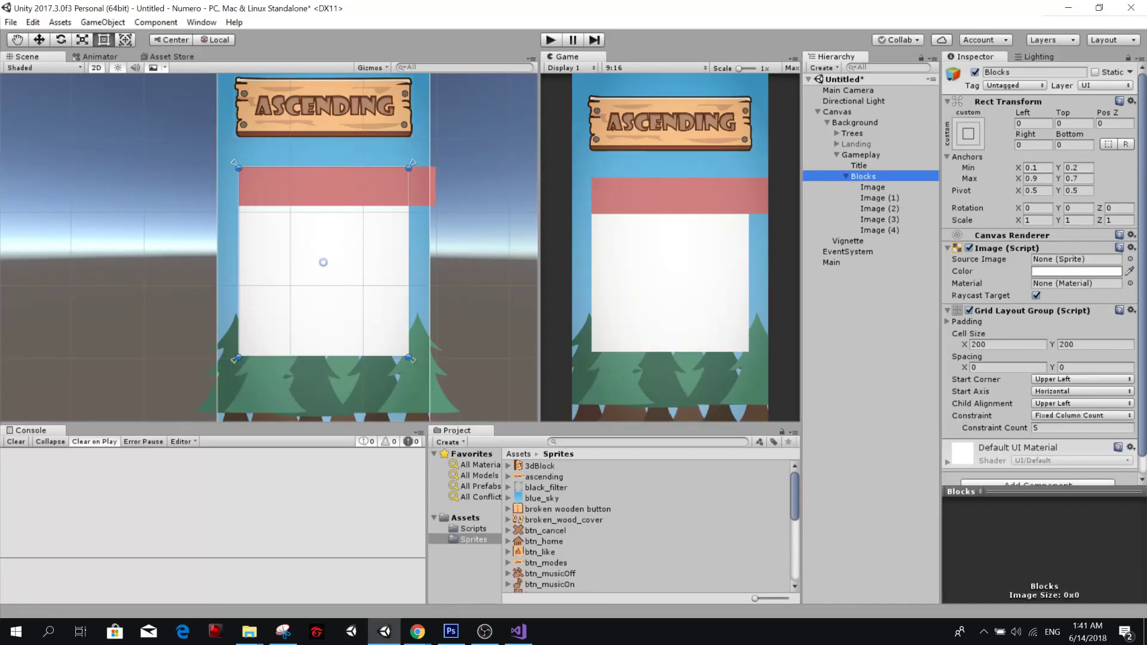
left_click(1044, 428)
type("4")
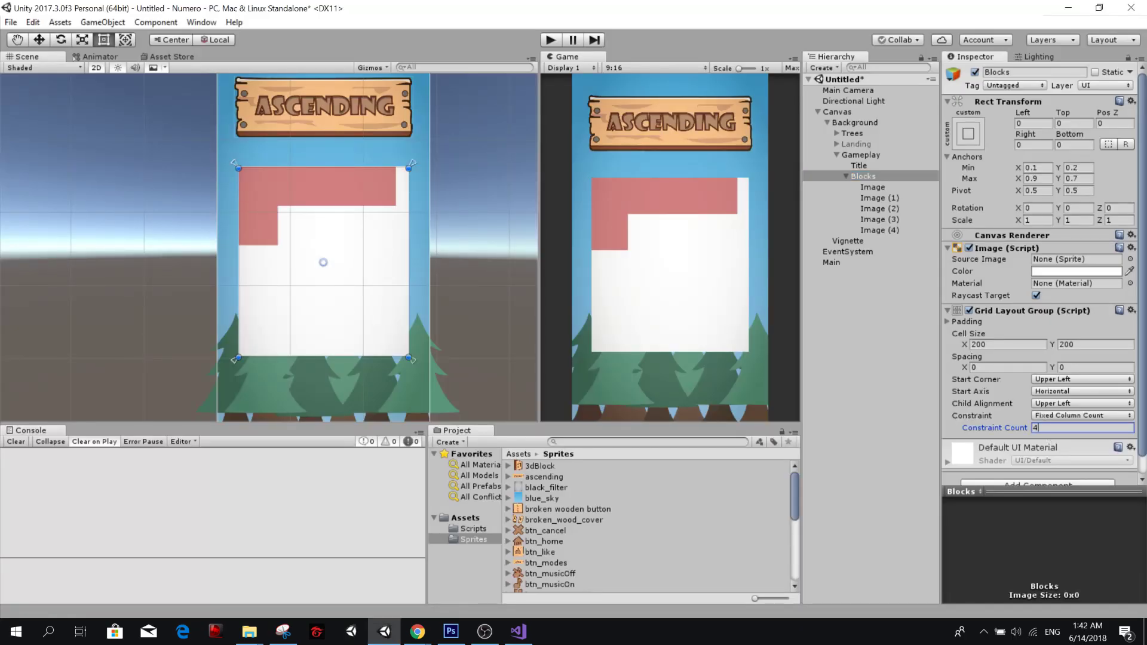
Delete the first, unnumbered Image from Blocks.
left_click(873, 231)
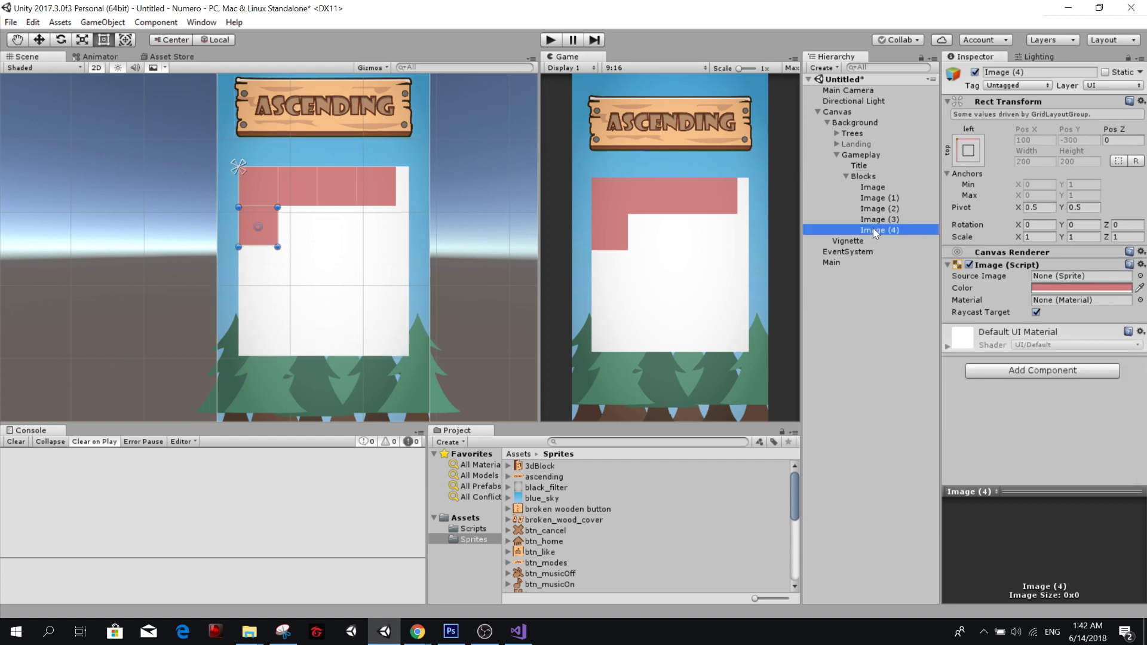
left_click(875, 189)
key("Delete")
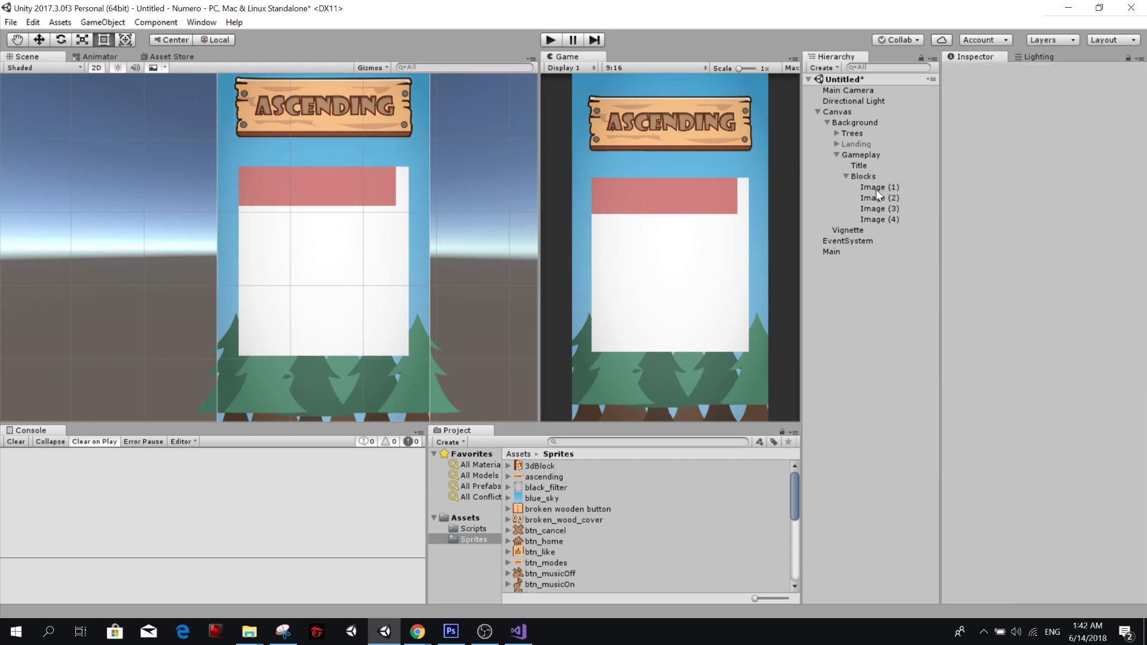
Duplicate Image (4) inside Blocks repeatedly until Image (20) fills a grid of four columns and five rows.
left_click(890, 220)
key("ctrl+d")
key("ctrl+d")
key("ctrl+d")
key("ctrl+d")
key("ctrl+d")
key("ctrl+d")
key("ctrl+d")
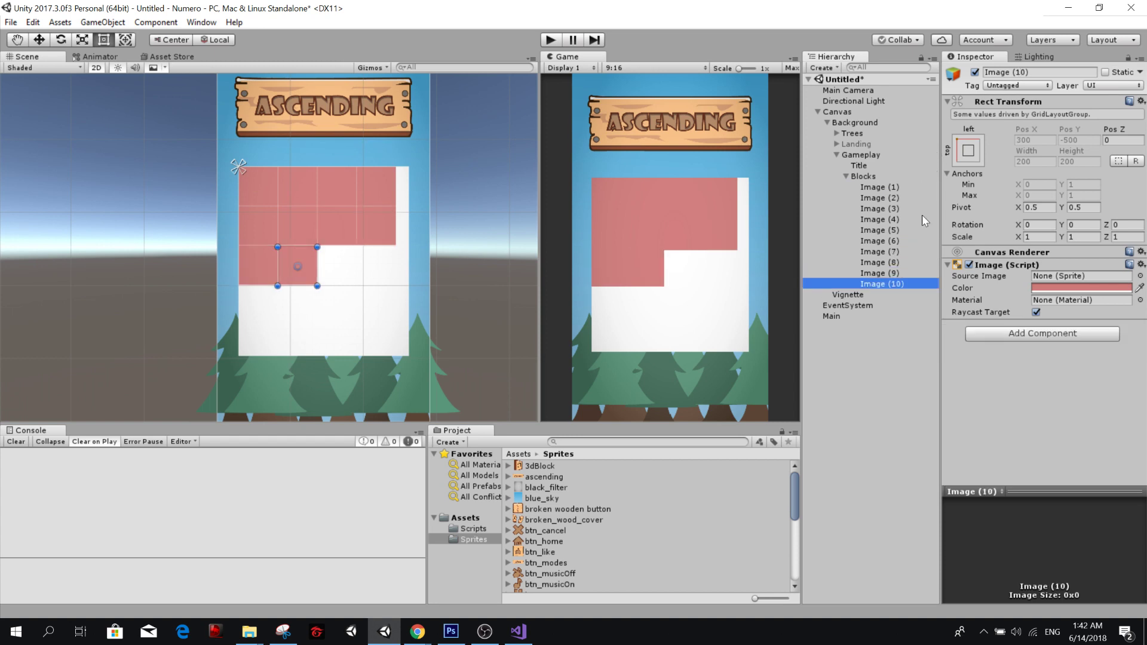
key("ctrl+d")
key("ctrl+d")
key("ctrl+d")
key("ctrl+d")
key("ctrl+d")
key("ctrl+d")
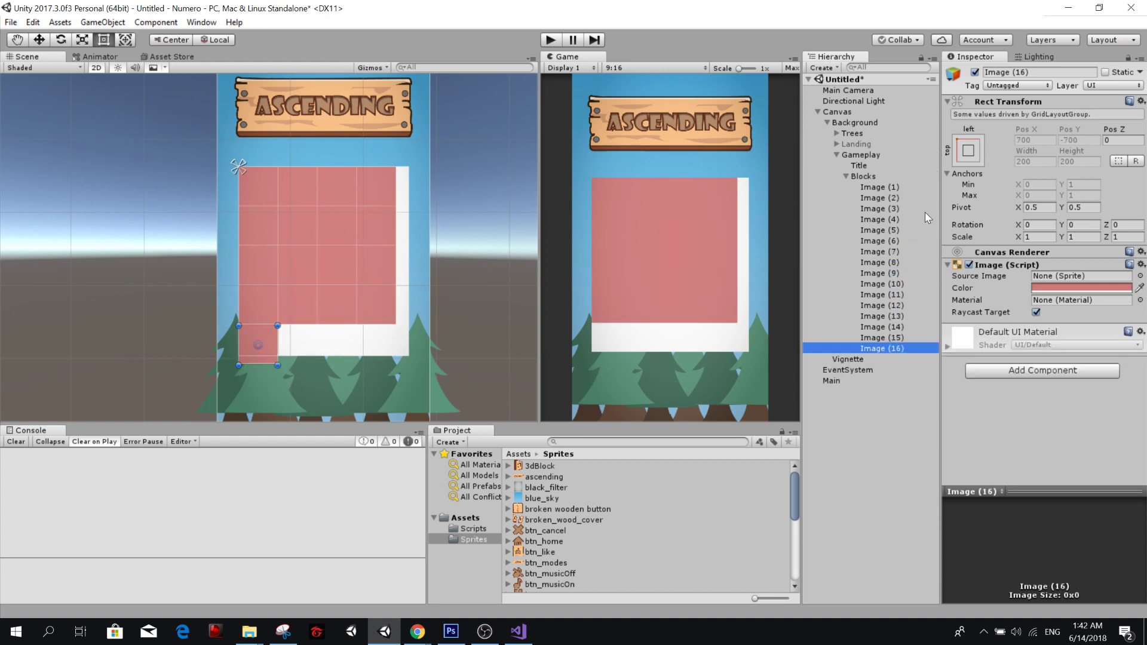
key("ctrl+d")
key("ctrl+d")
key("ctrl+d")
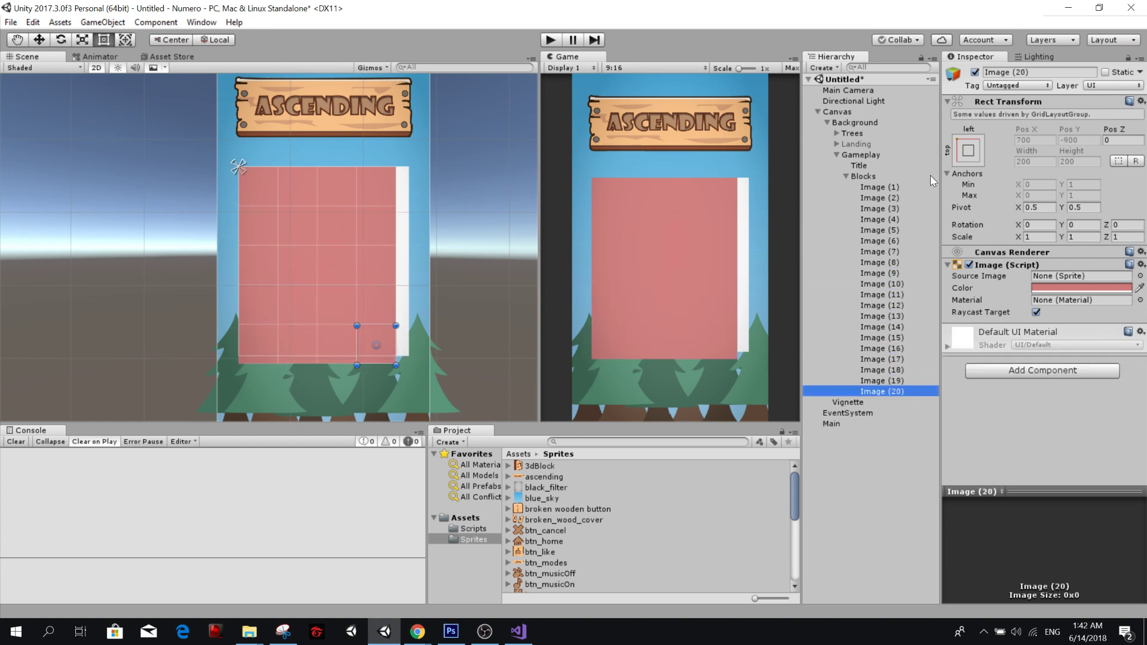
Set the spacing of Blocks' Grid Layout Group to 5 by 5.
left_click(897, 186)
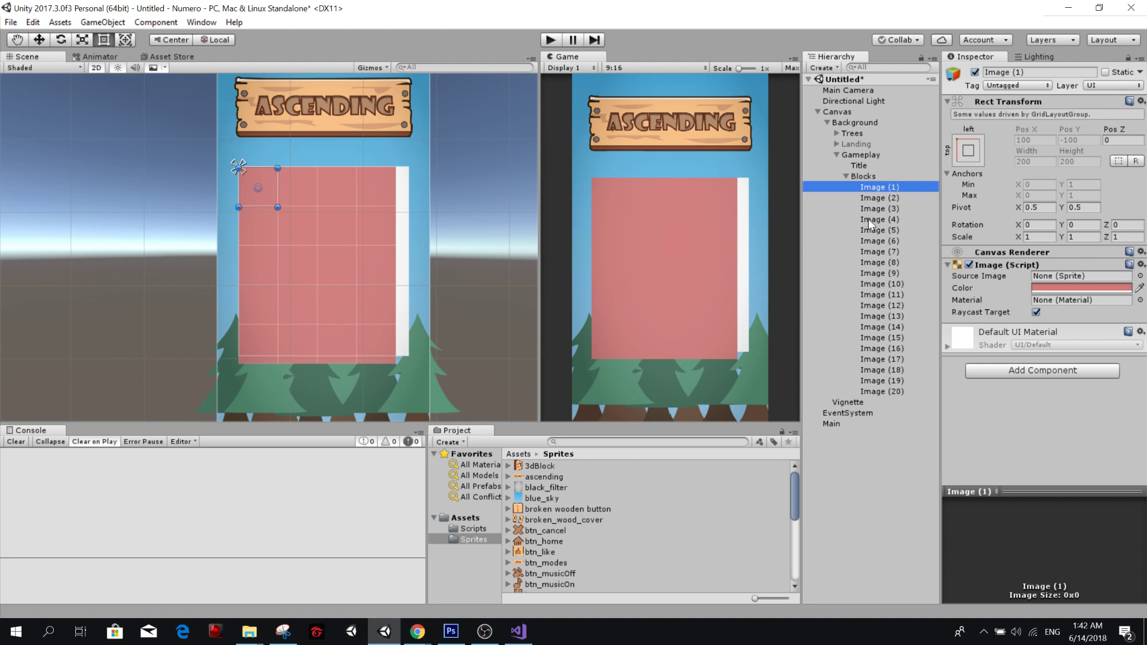
left_click(891, 176)
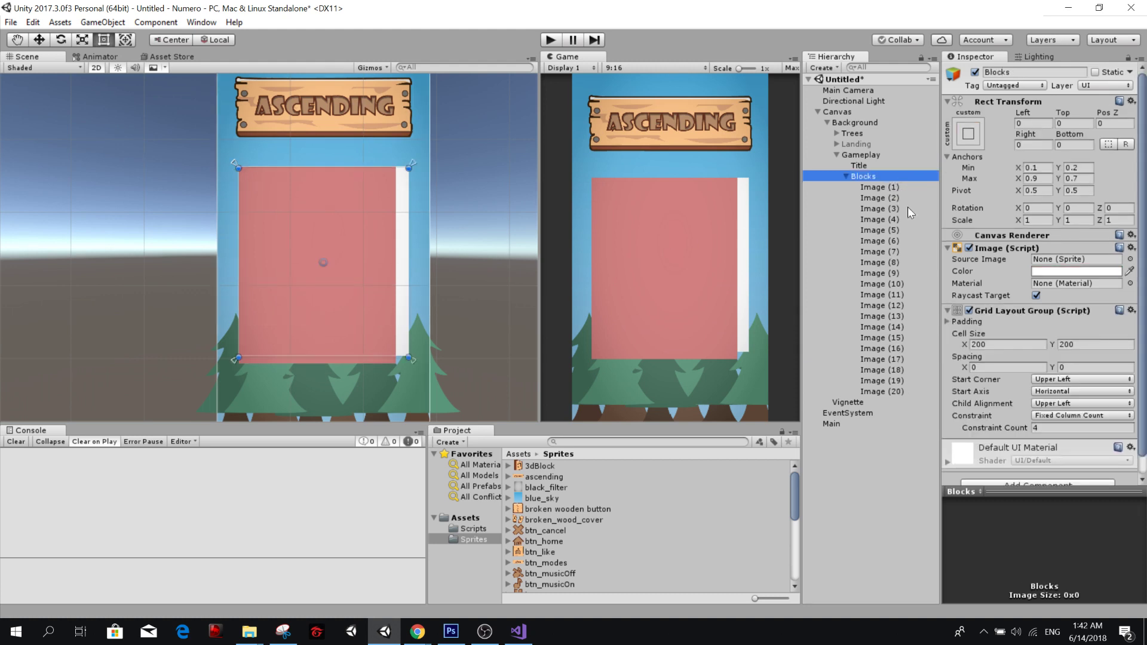
left_click(998, 367)
type("5")
key("Tab")
type("5")
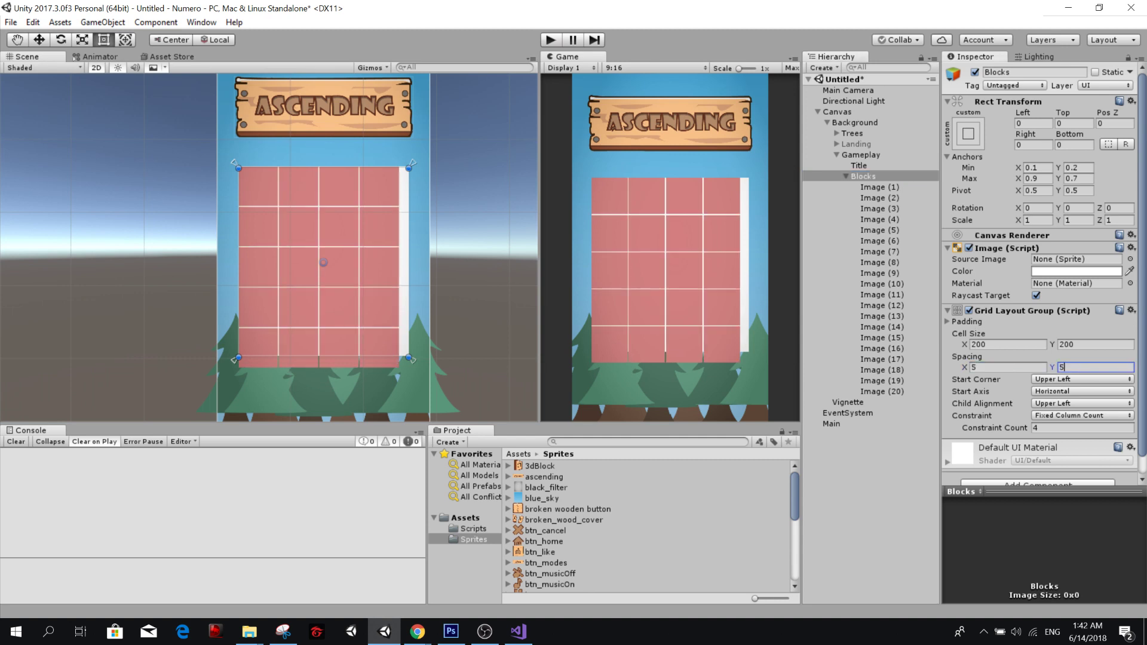
Set Blocks' grid spacing to 15 by 15 and its child alignment to Middle Center.
left_click(1002, 368)
type("15")
key("Tab")
type("15")
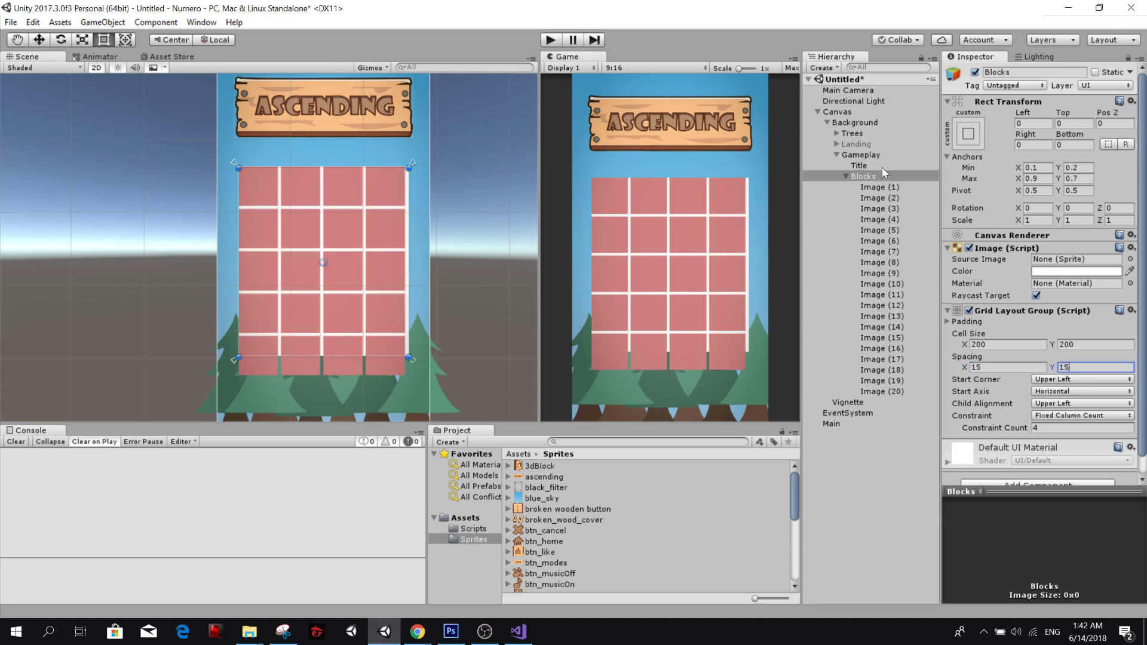
left_click(1060, 405)
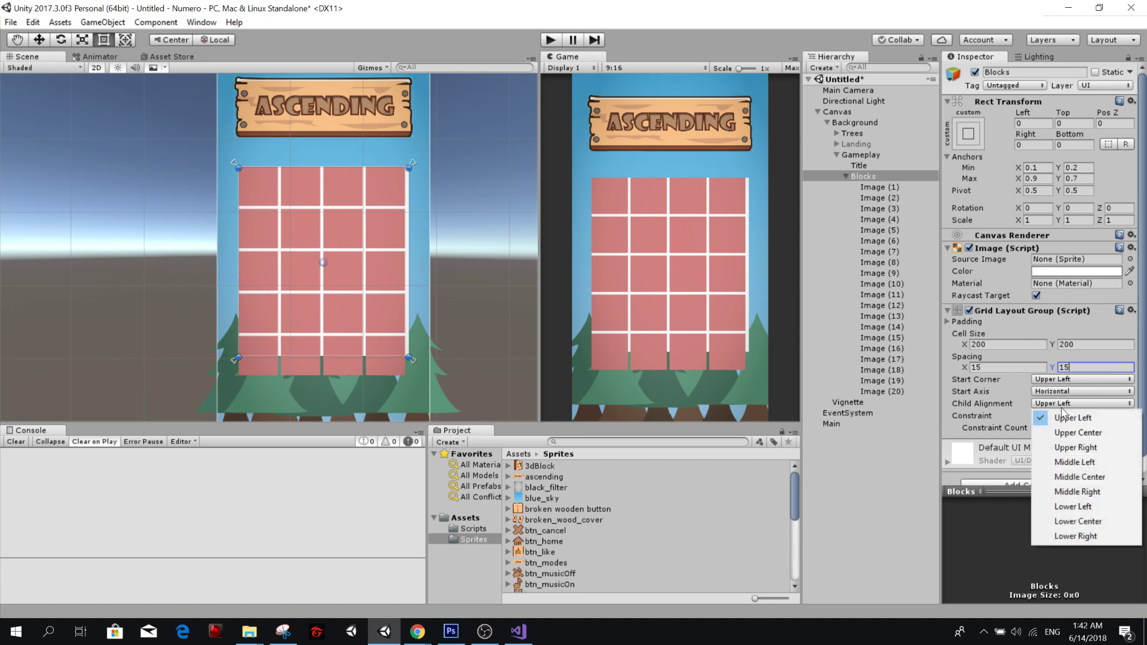
left_click(1105, 478)
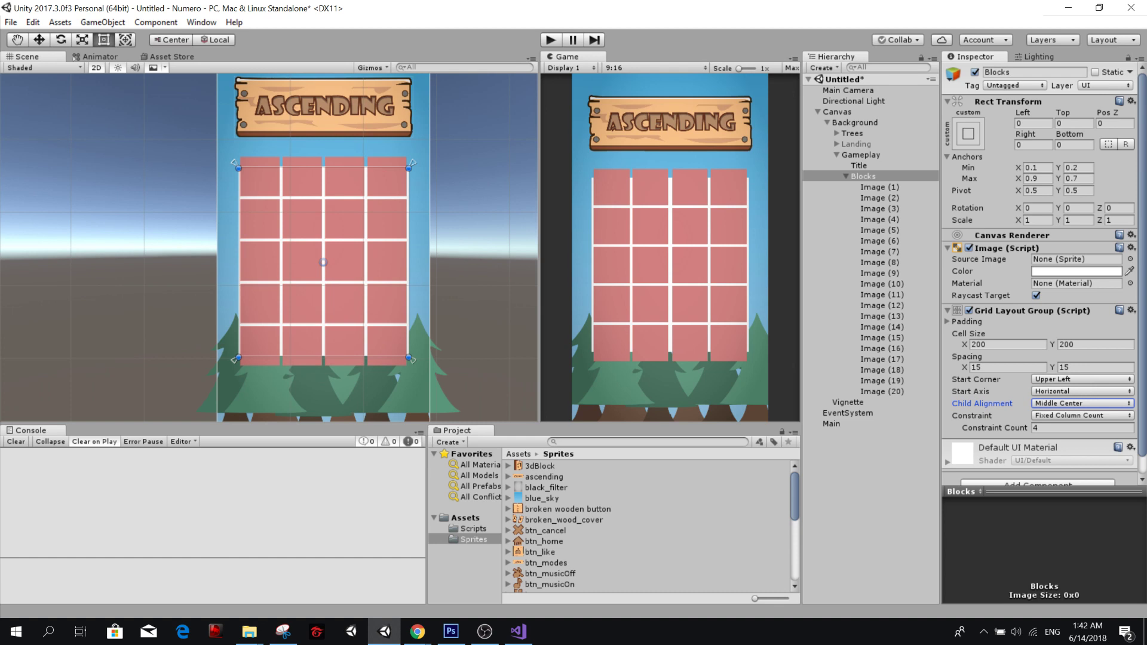
Add a 1:2 aspect ratio preset to the Game view and preview the layout with it.
left_click(625, 69)
left_click(623, 240)
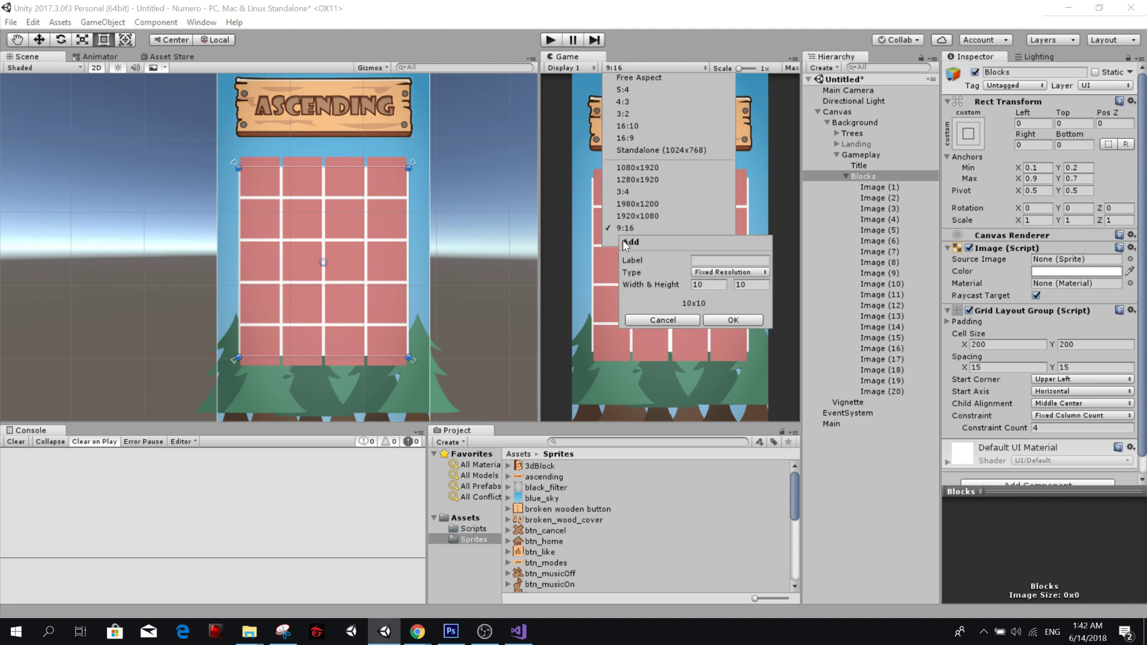
left_click(714, 278)
left_click(726, 286)
key("Tab")
type("1")
key("Tab")
type("2")
left_click(737, 320)
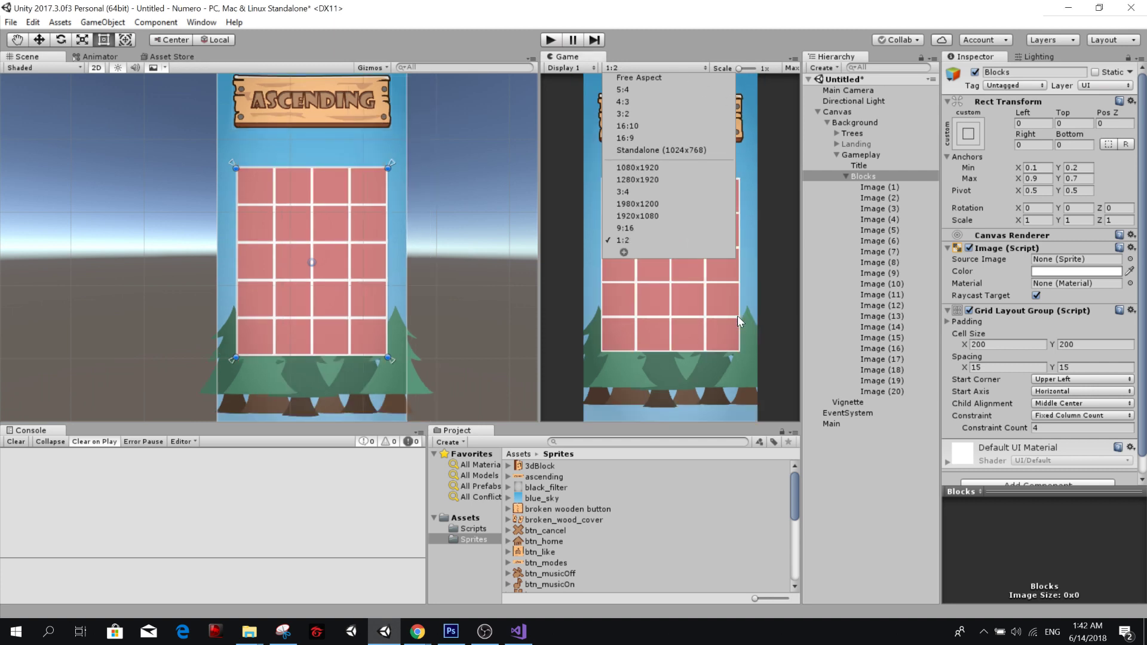
left_click(565, 273)
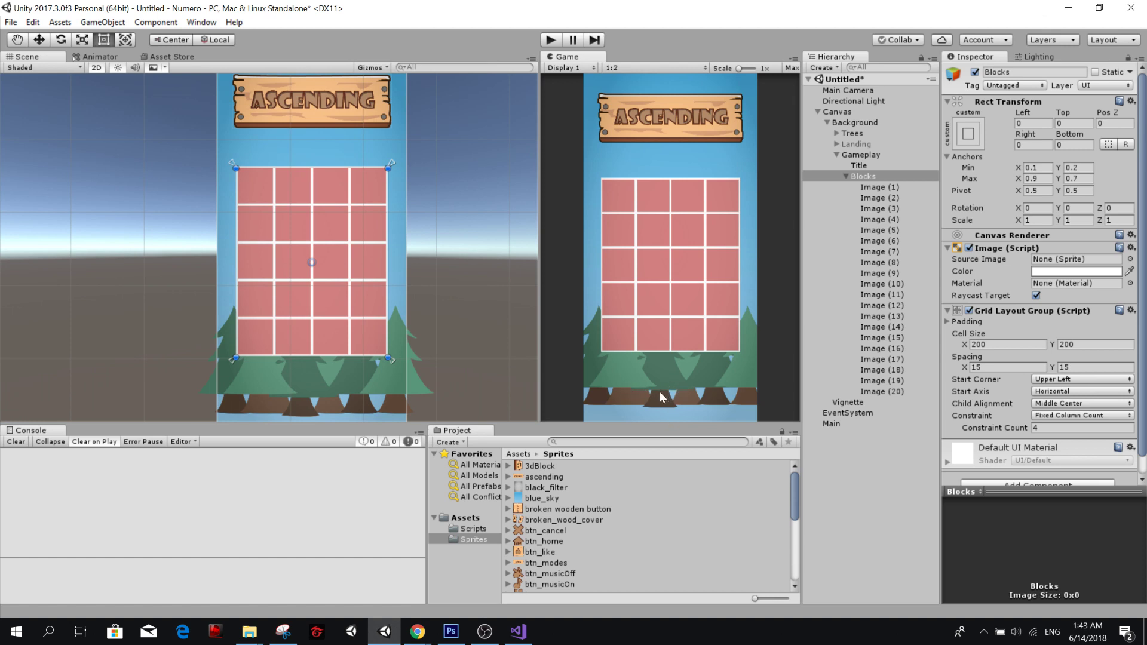
Select all seven Tree images inside Trees and anchor them to bottom center without changing their position.
left_click(864, 134)
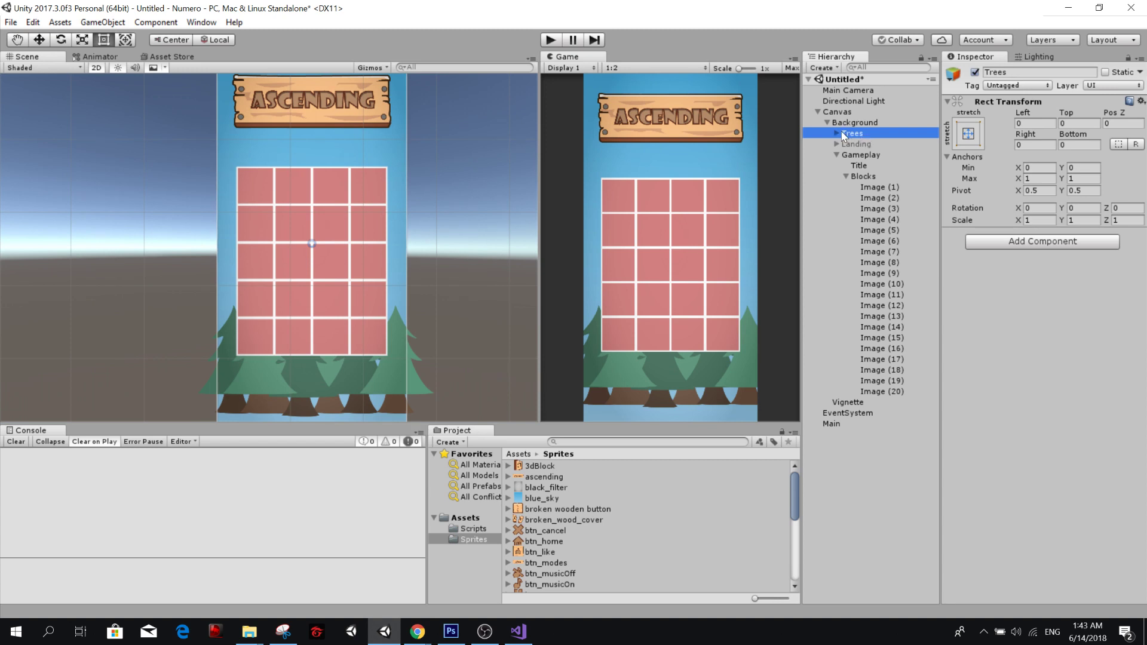
left_click(837, 133)
left_click(866, 144)
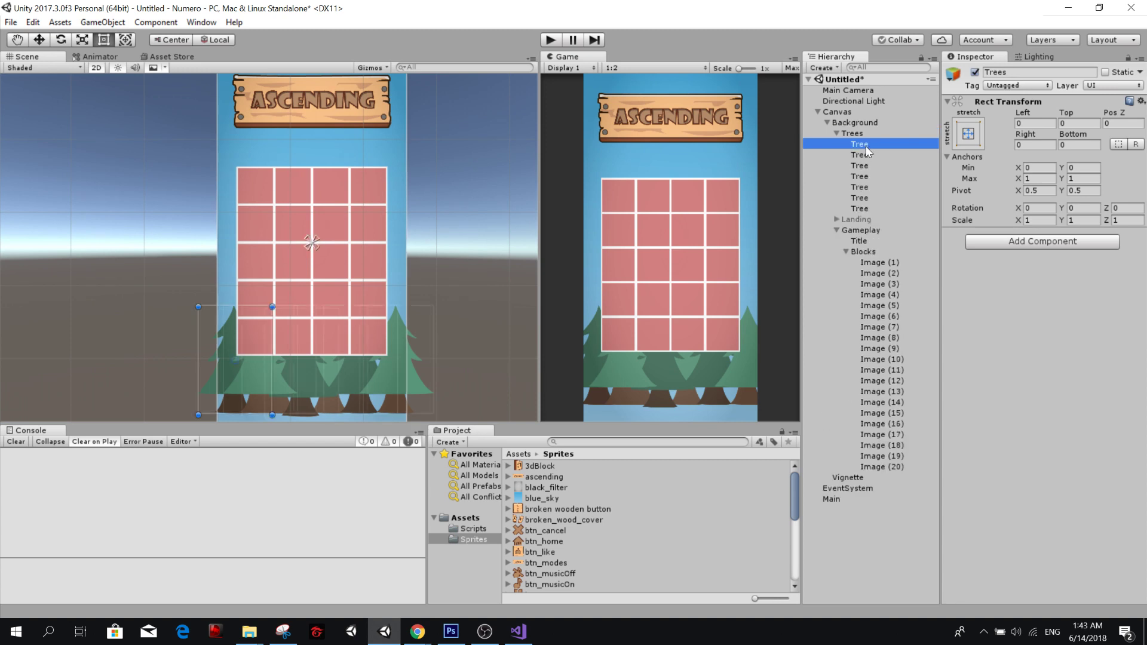
left_click(865, 209, "shift")
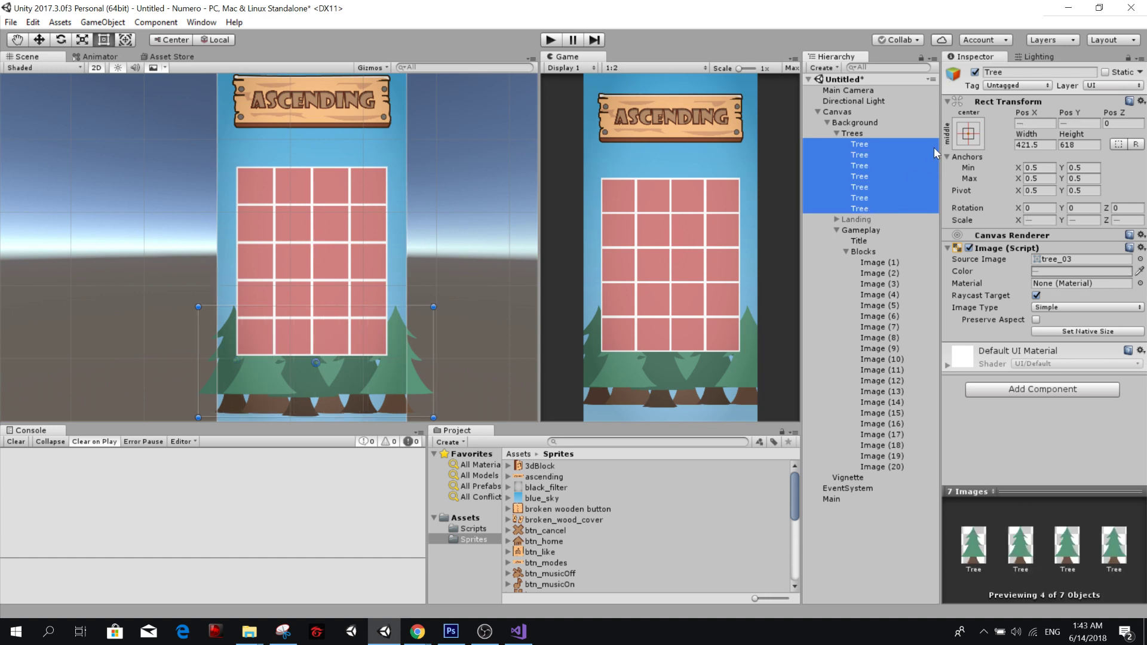
left_click(968, 137)
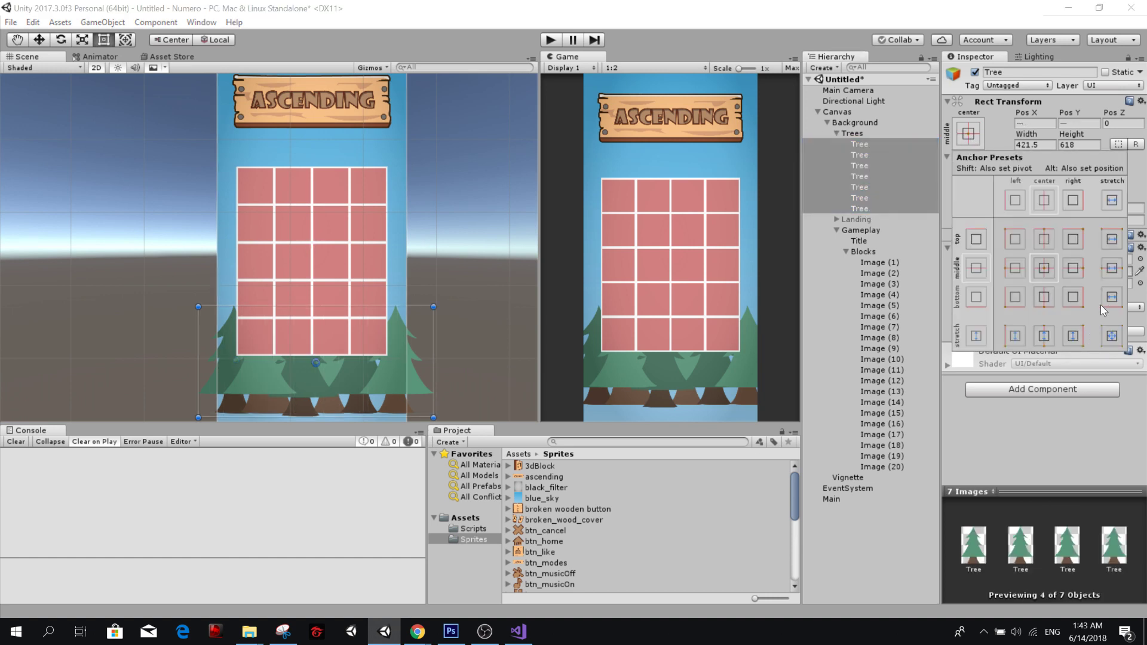
key("alt")
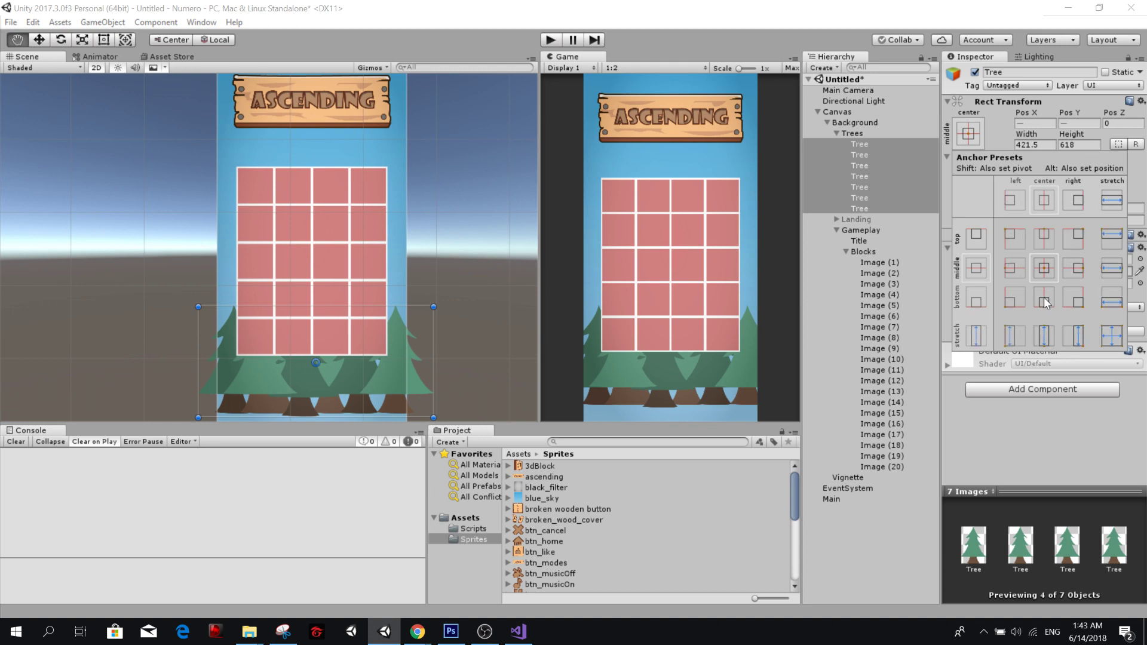
left_click(1044, 299, "alt")
key("ctrl+z")
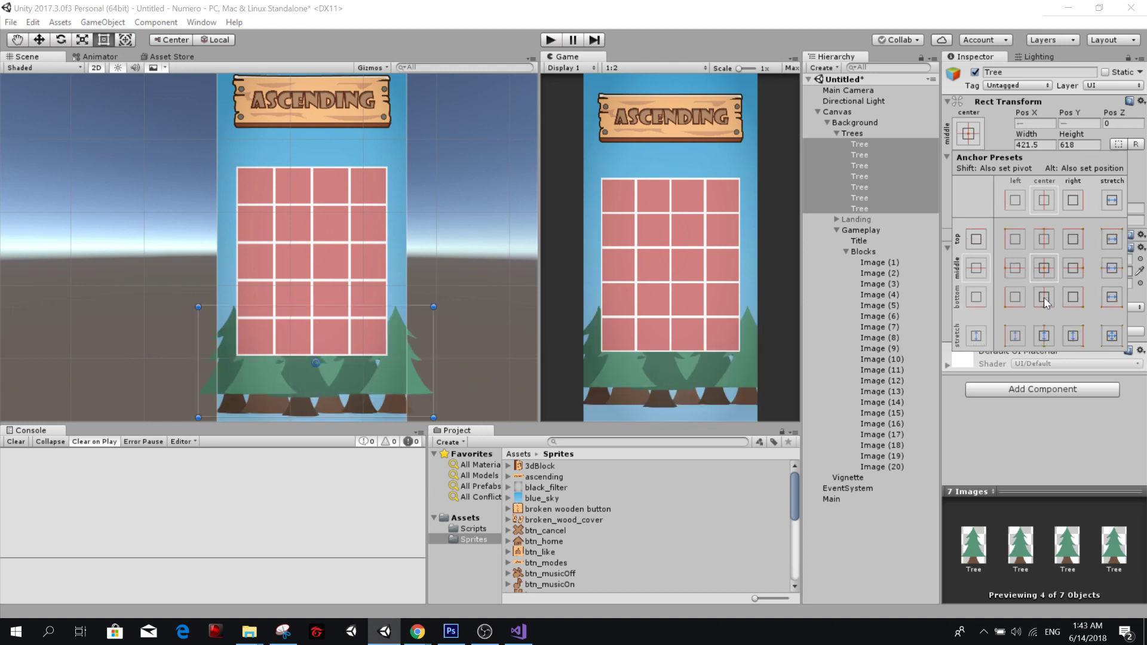
left_click(1045, 298)
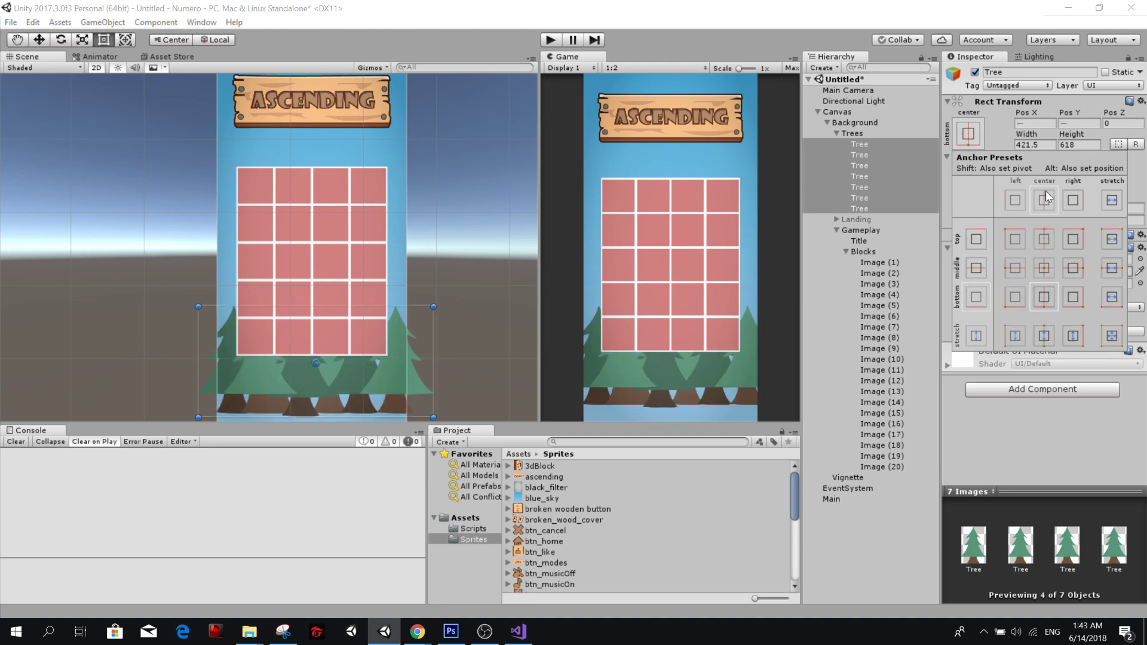
Set the seven Tree images' Pivot Y to 0 and lower their Pos Y to about -13.5.
left_click(1070, 132)
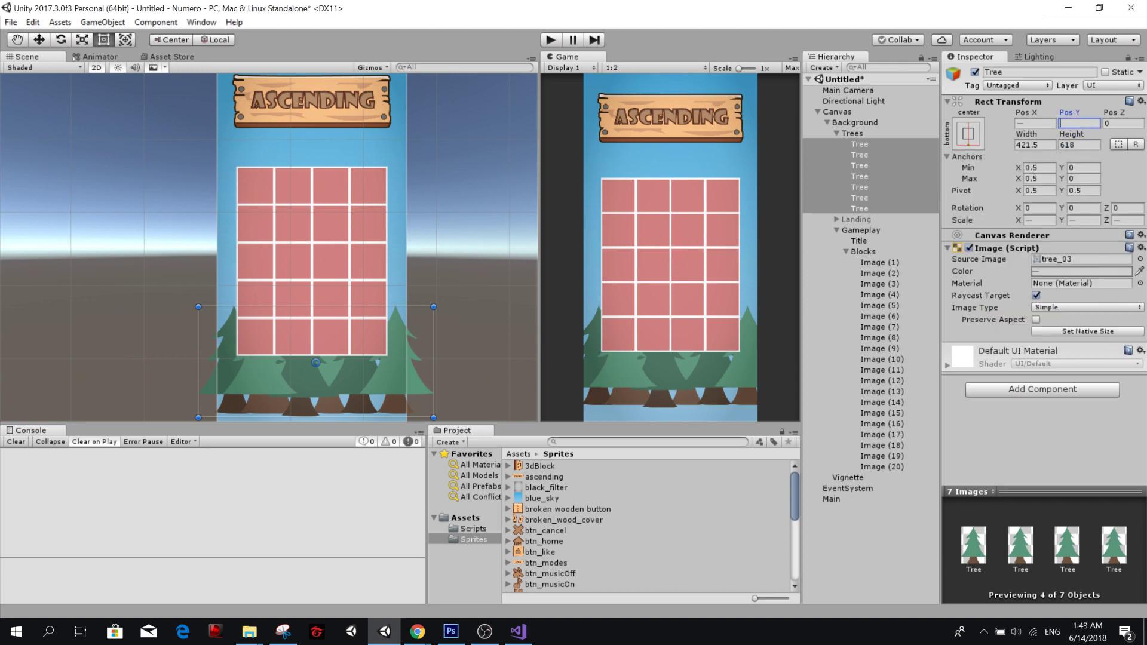
left_click(1077, 190)
type("0")
left_click(1089, 124)
type("0")
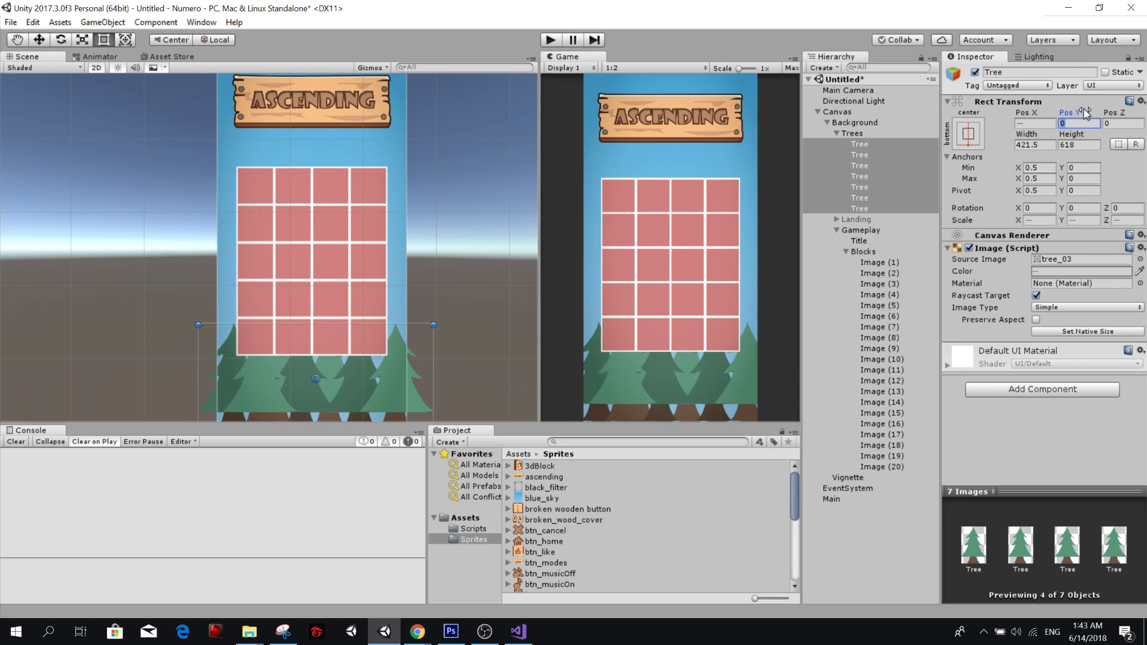
left_click_drag(1085, 113, 1064, 122)
left_click(854, 135)
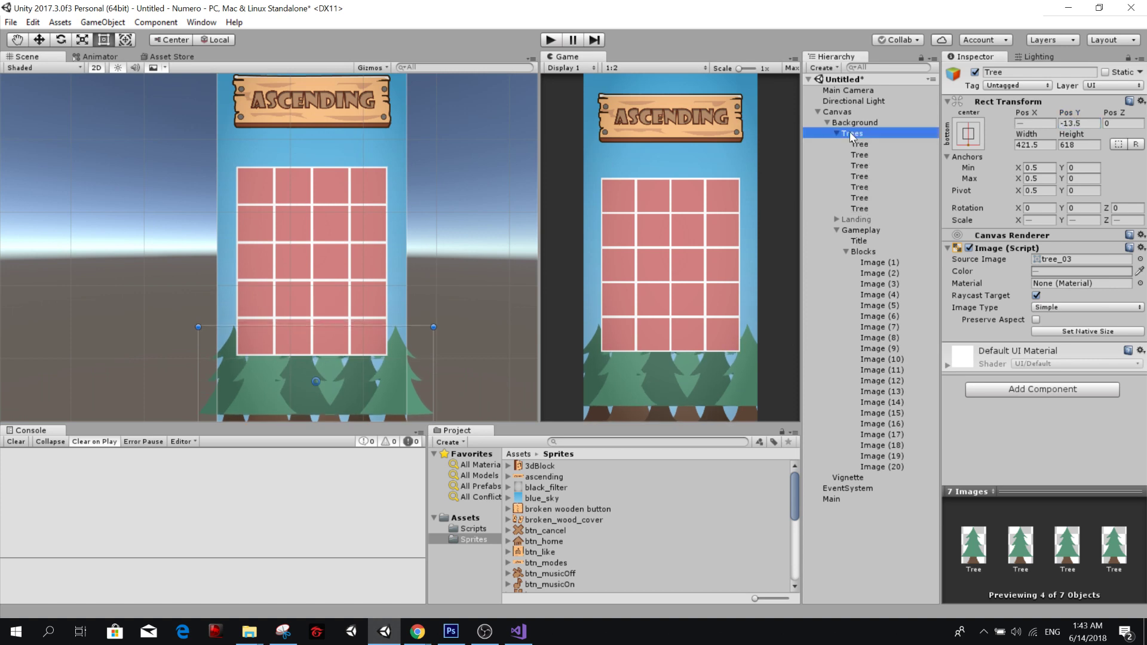
Preview the layout in the Game view at 9:16 and return it to the 1:2 aspect ratio.
left_click(618, 68)
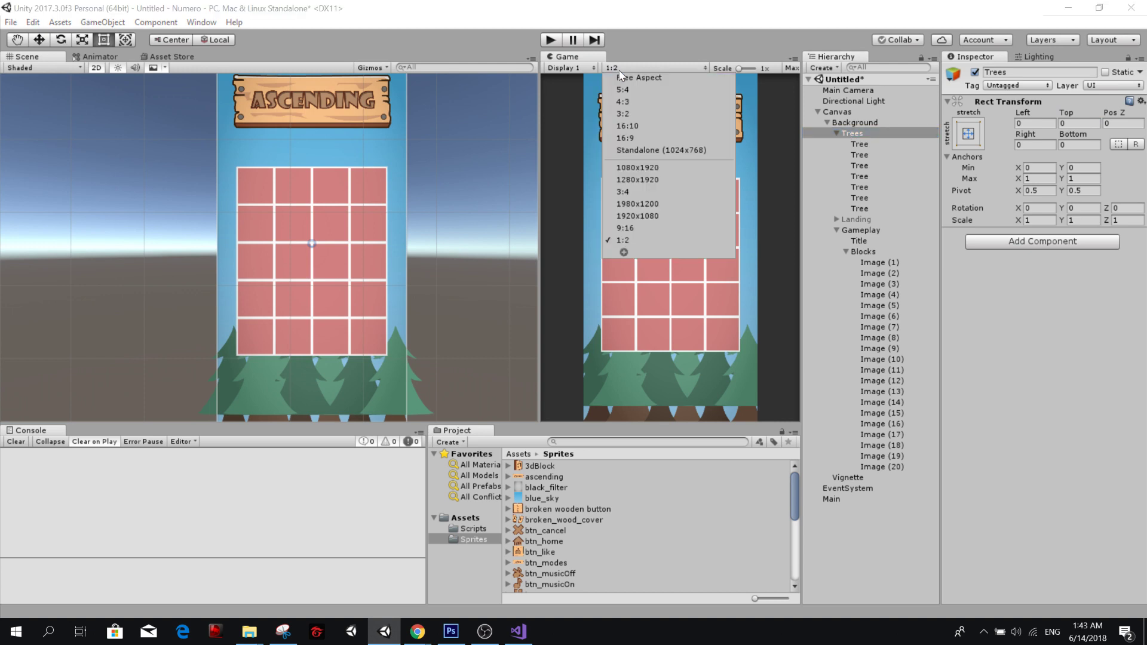
left_click(642, 230)
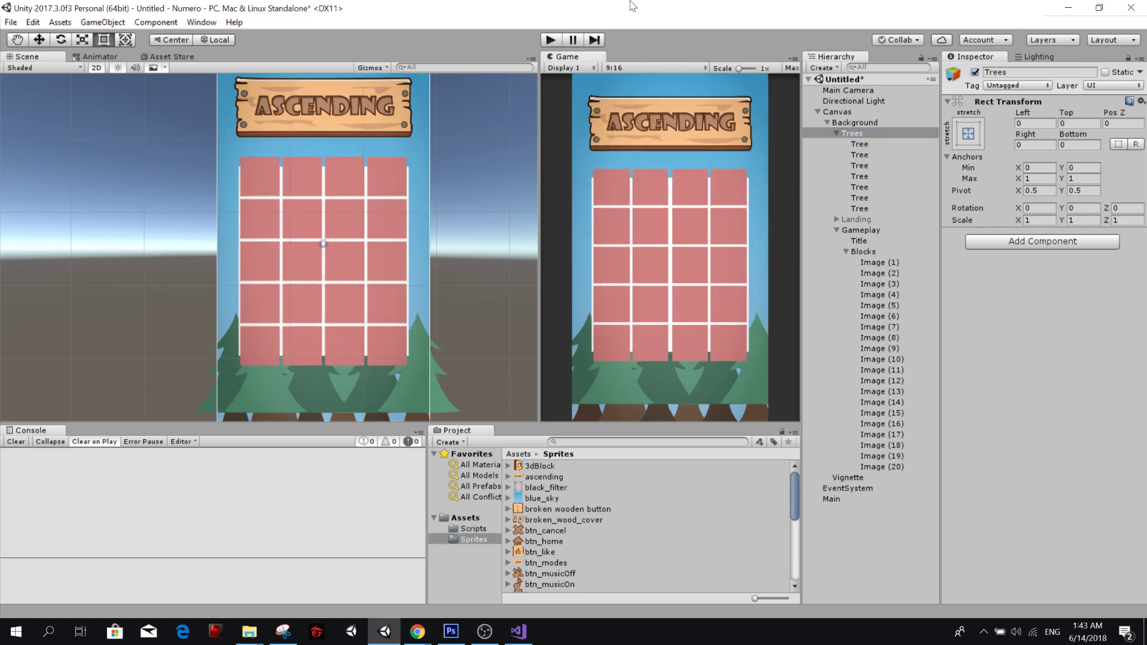
left_click(627, 68)
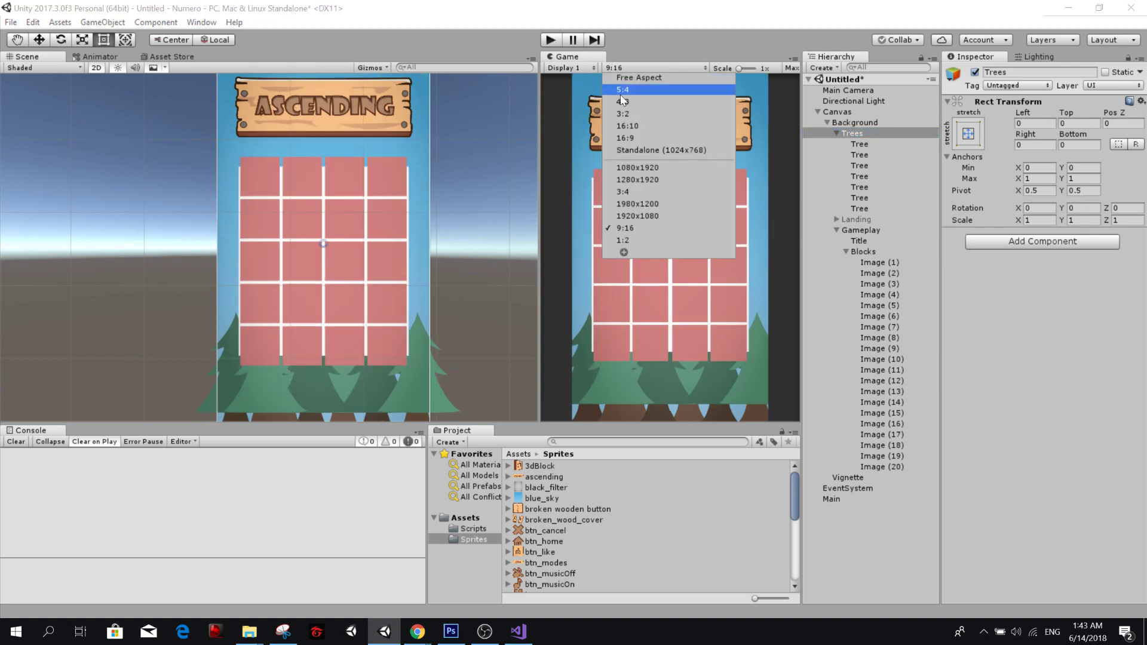
left_click(636, 240)
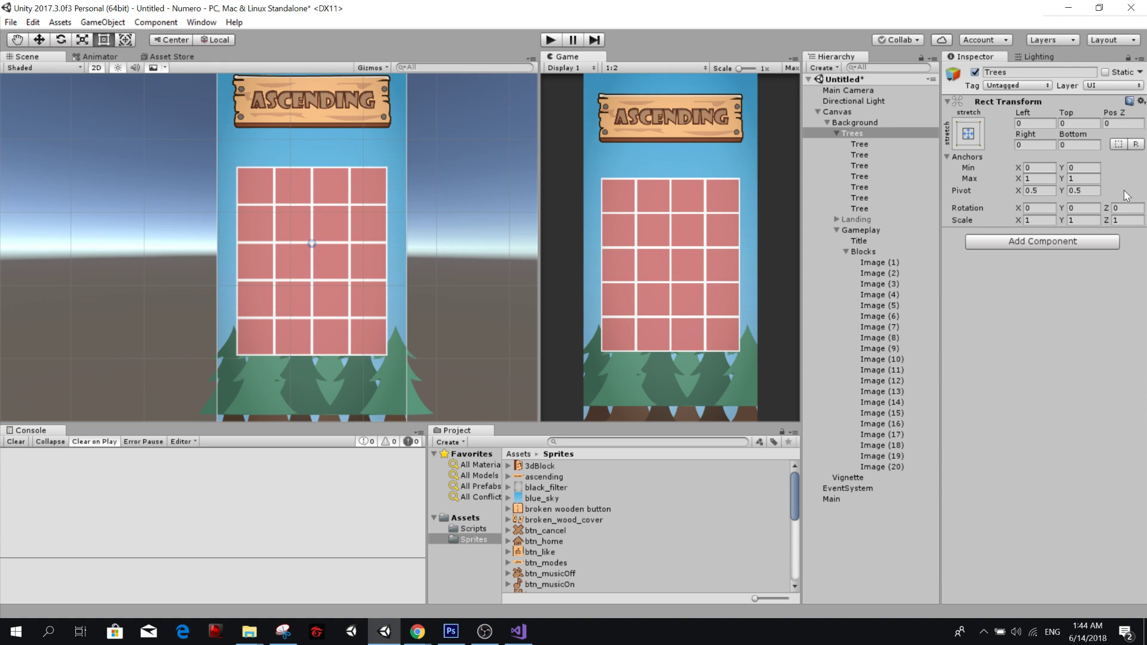
Assign the woodButton sprite as the source image of all twenty Image objects under Blocks.
left_click(880, 263)
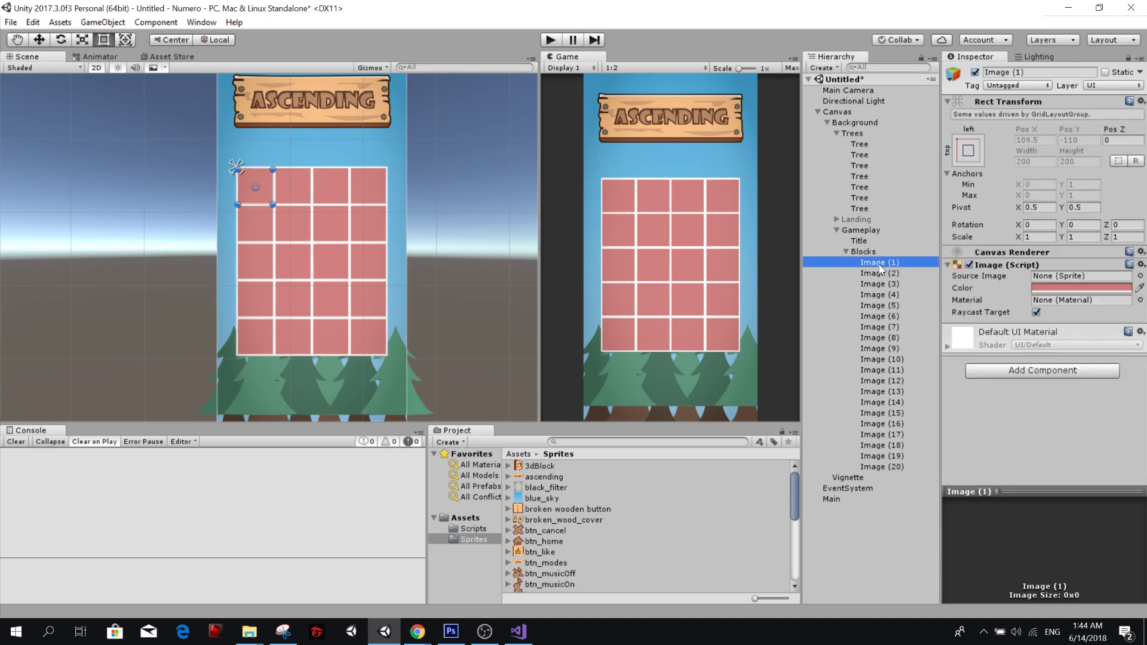
left_click(890, 464, "shift")
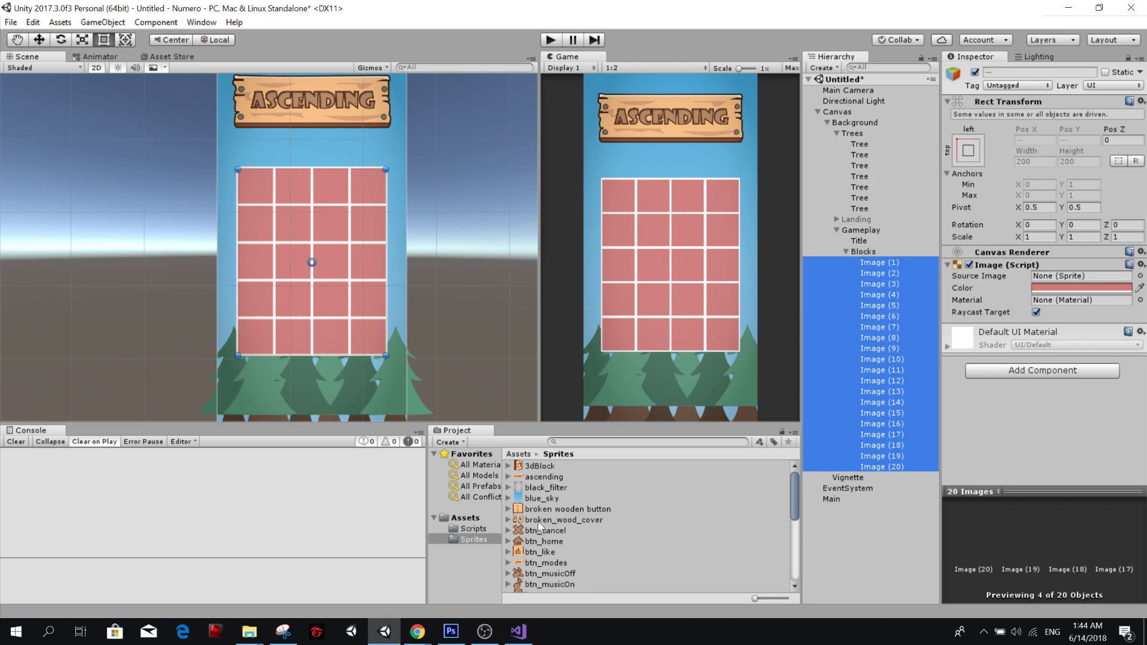
left_click(565, 516)
scroll(573, 515, "down", 2)
scroll(573, 515, "down", 2)
scroll(554, 539, "down", 2)
left_click_drag(754, 599, 791, 599)
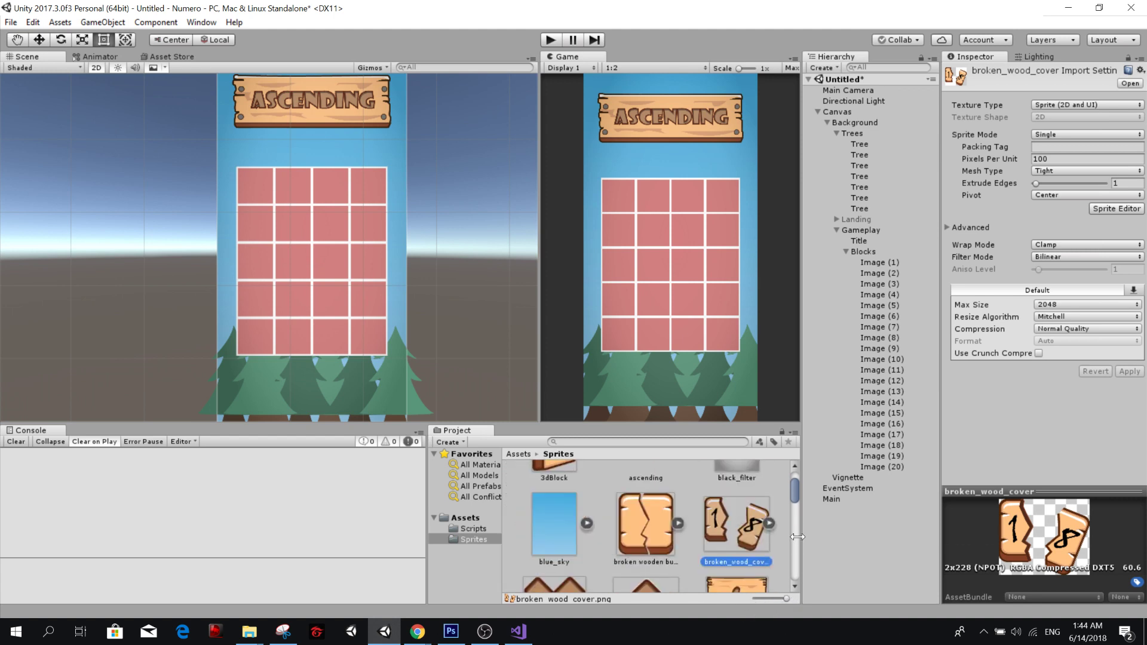
left_click_drag(793, 501, 784, 584)
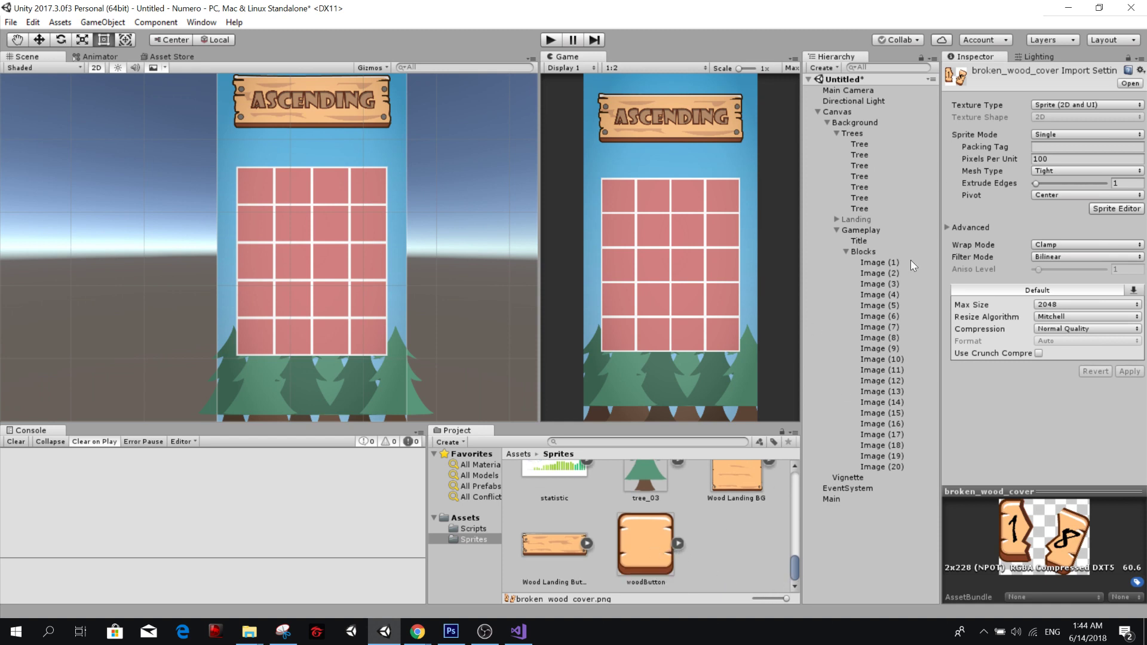
left_click(879, 262)
left_click(872, 467, "shift")
left_click_drag(656, 539, 1049, 278)
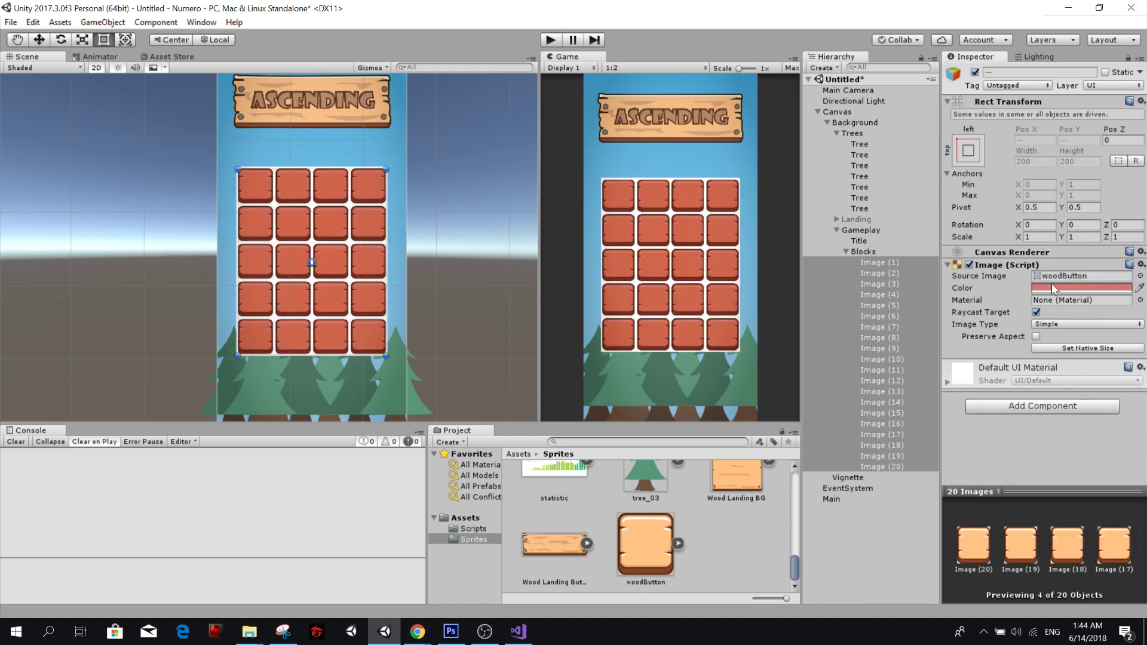
Set the color of all twenty block images to white (FFFFFF) and apply Set Native Size to them.
left_click(1051, 283)
left_click(992, 147)
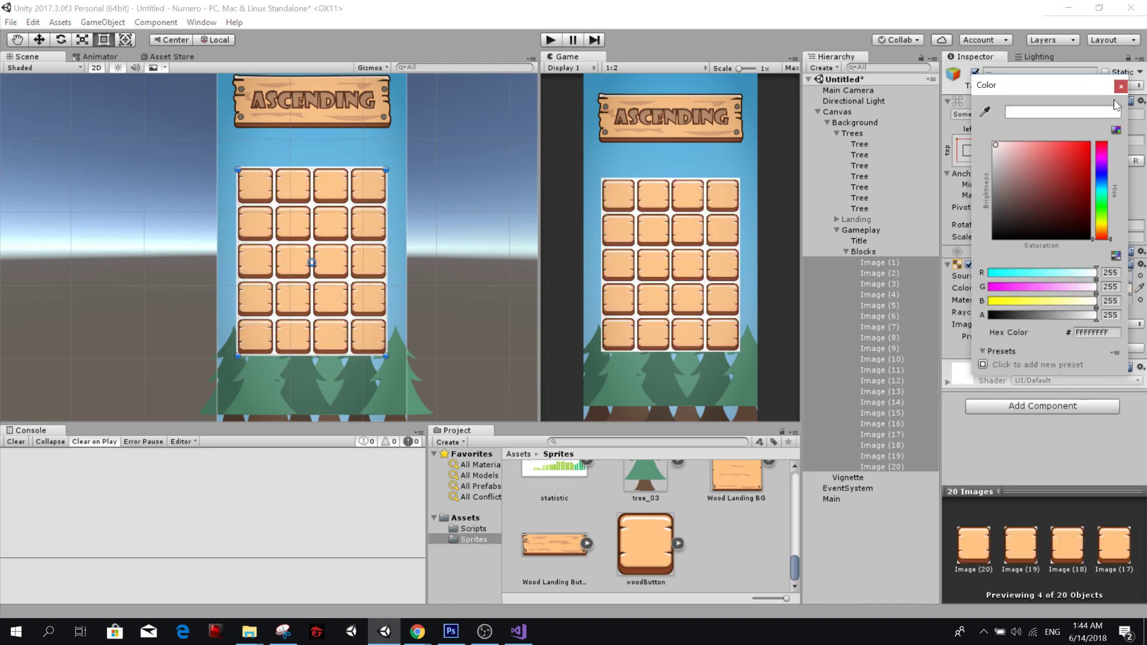
mouse_move(991, 160)
left_mouse_down()
mouse_move(987, 122)
mouse_move(987, 149)
mouse_move(1035, 106)
left_mouse_up()
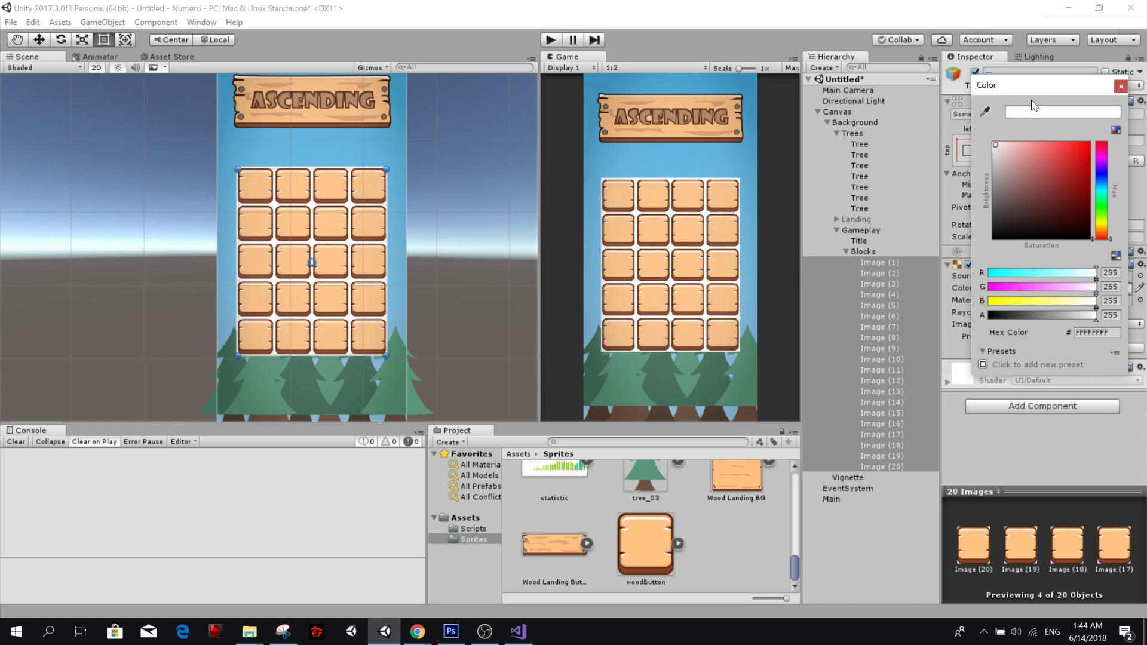
left_click(1121, 86)
left_click(1104, 349)
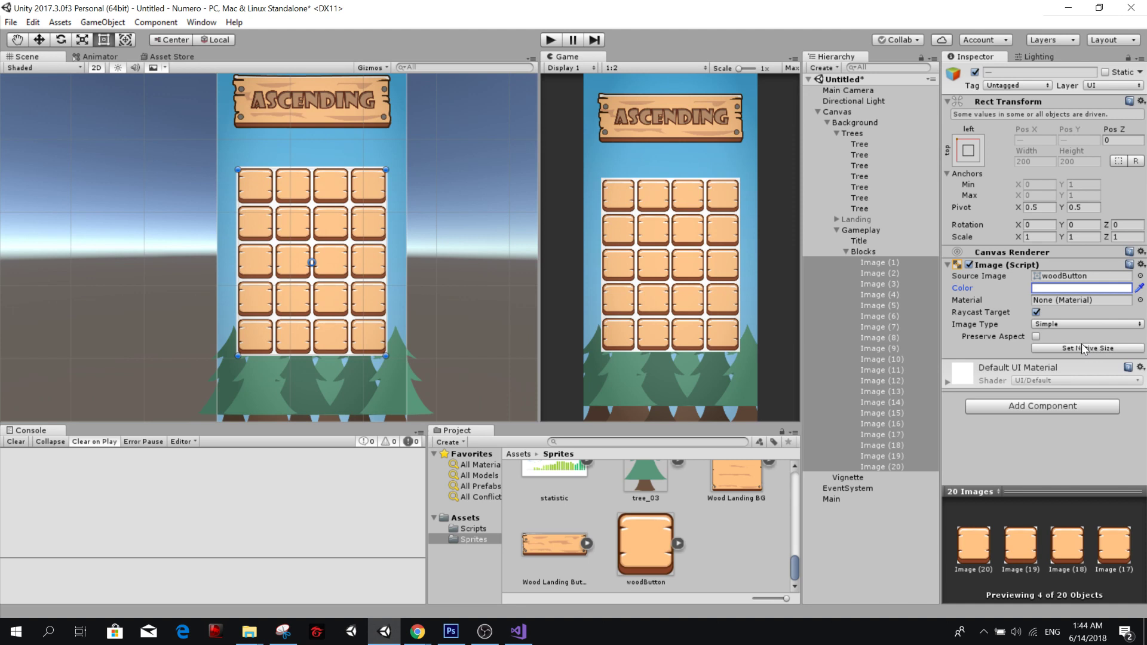
left_click(1087, 349)
Check the woodButton sprite's pixel dimensions and set the X cell size of Blocks' Grid Layout Group to 196.
left_click(864, 251)
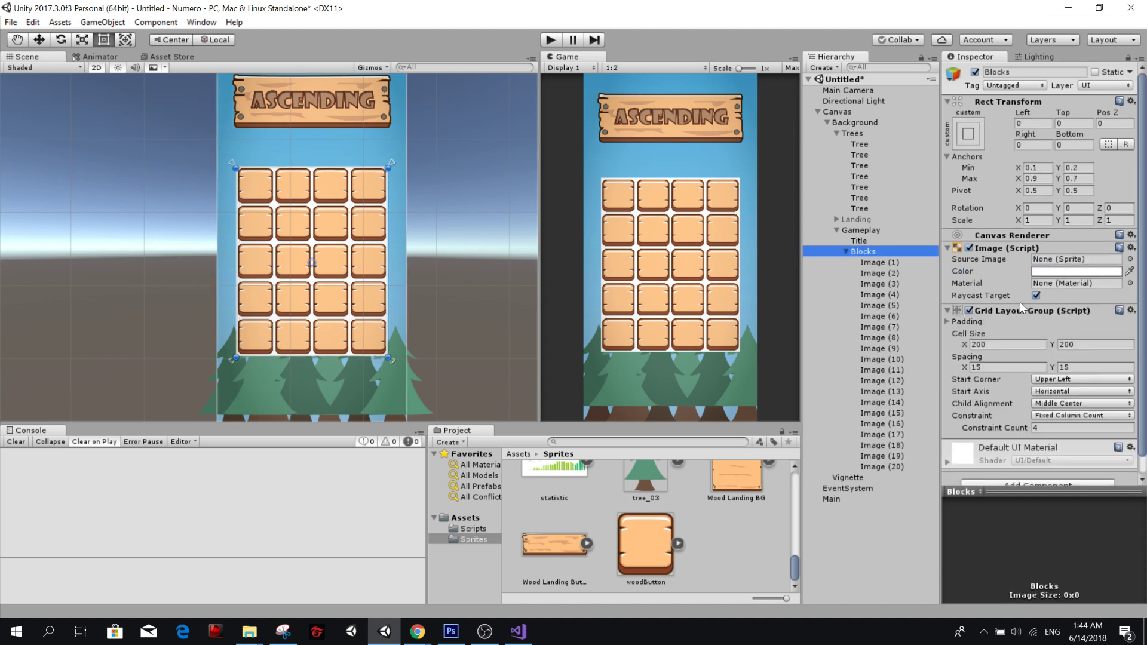
left_click(665, 542)
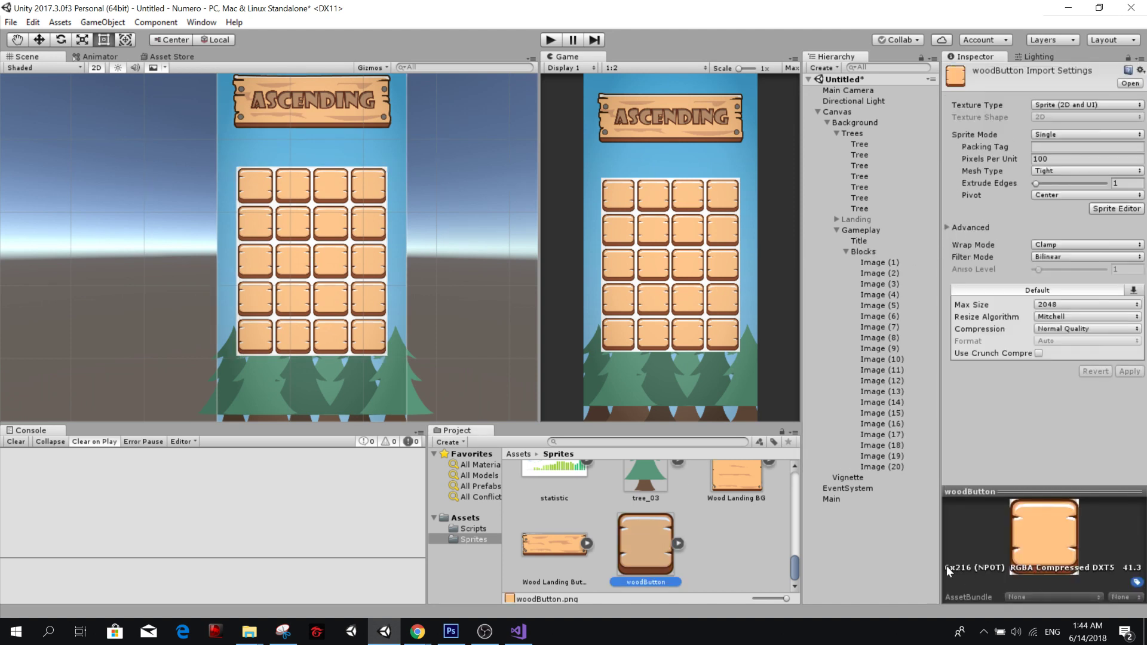
left_click_drag(940, 556, 894, 559)
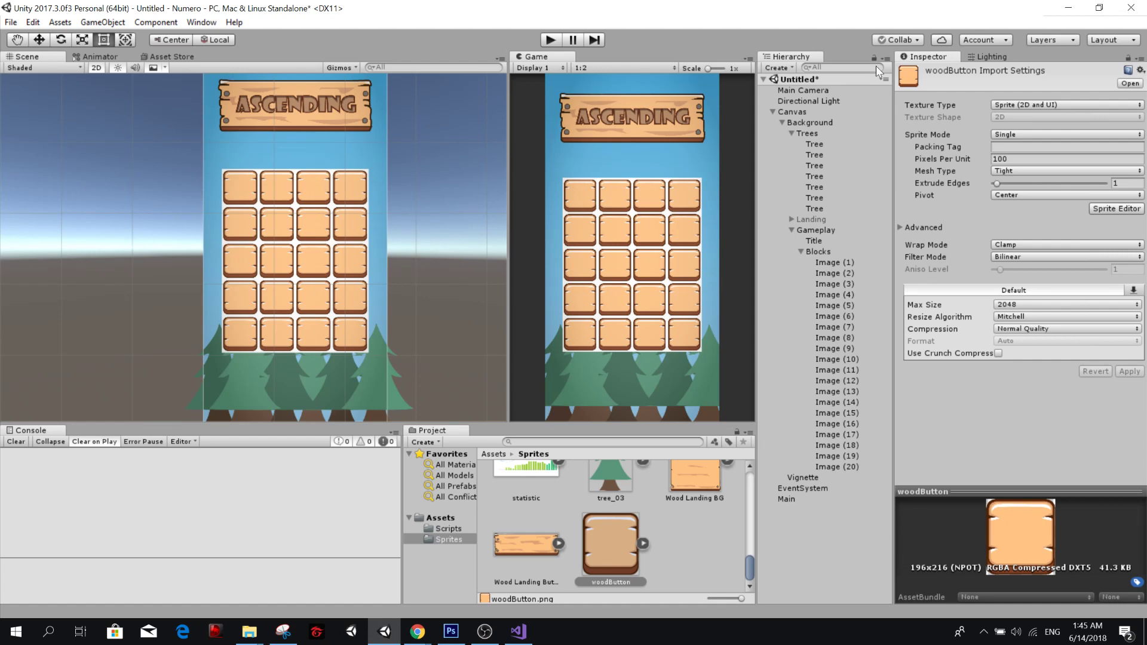
left_click(830, 251)
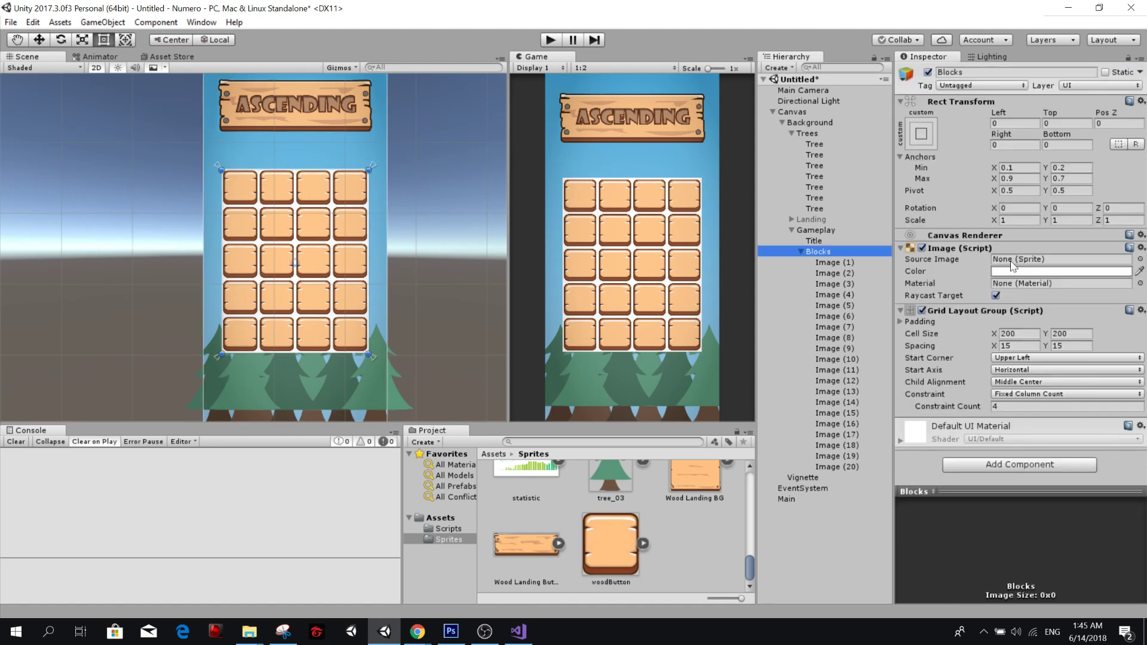
left_click(1018, 333)
type("1956")
key("BackSpace")
key("BackSpace")
type("6")
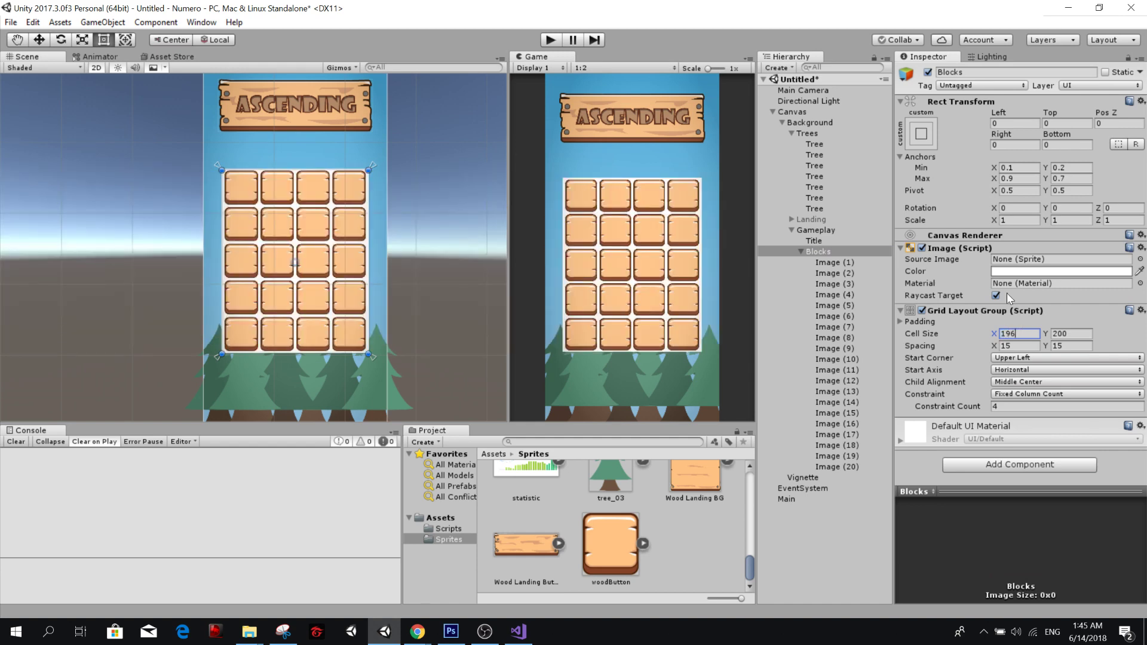
Recheck the woodButton sprite's height and set the Y cell size of Blocks' Grid Layout Group to 216.
left_click(629, 525)
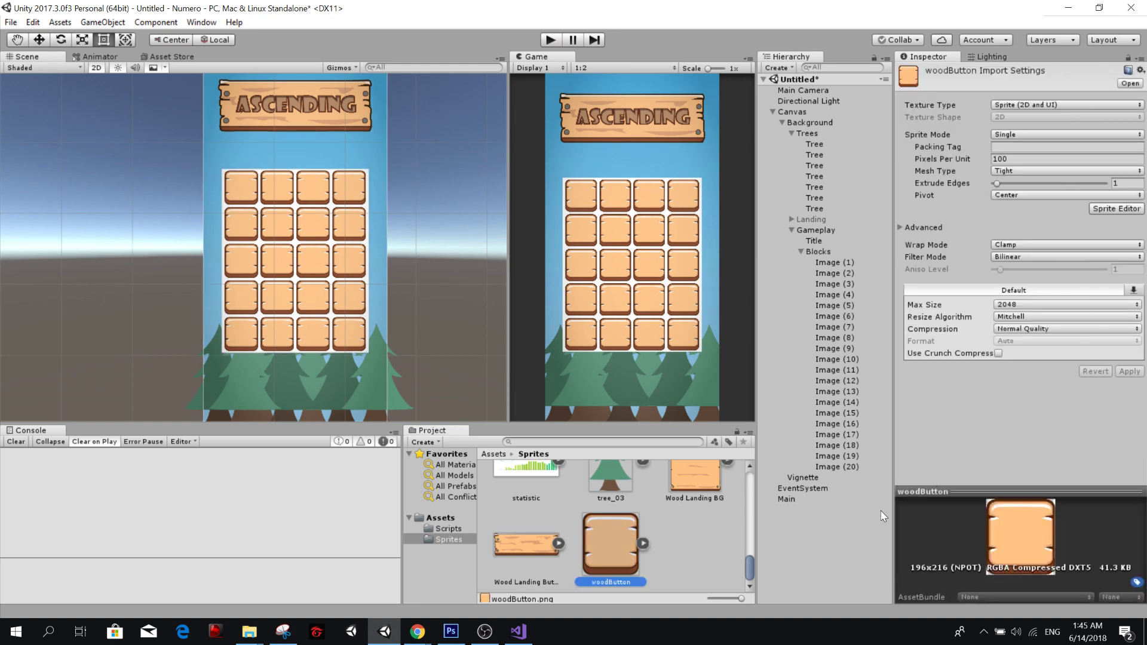
left_click(836, 254)
left_click(1071, 333)
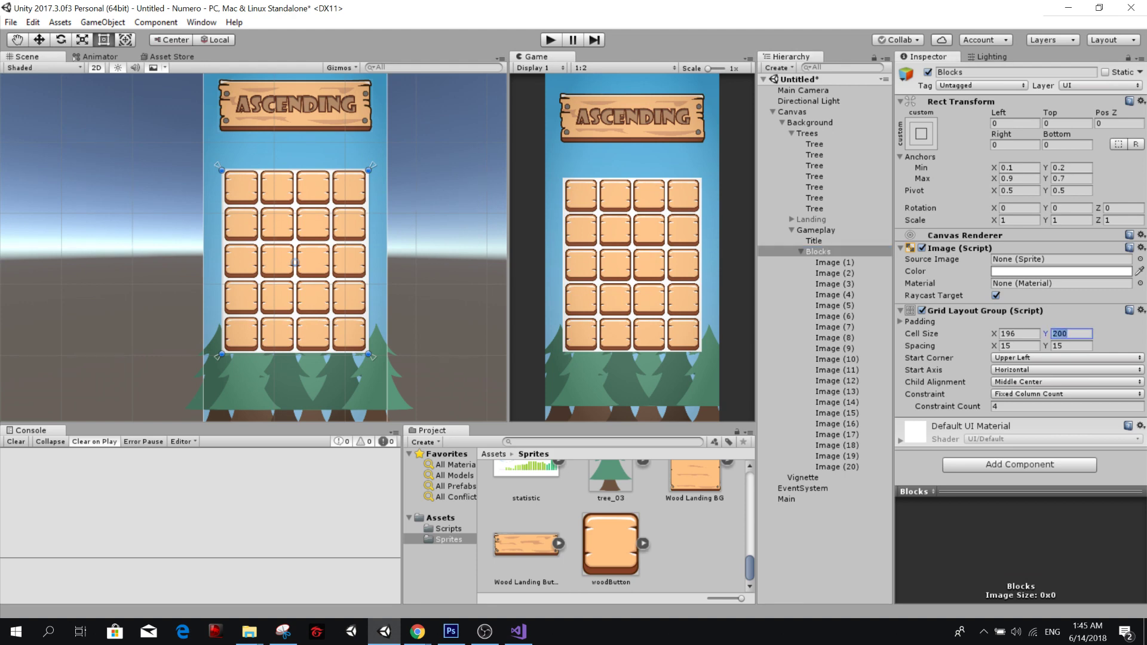
type("2156")
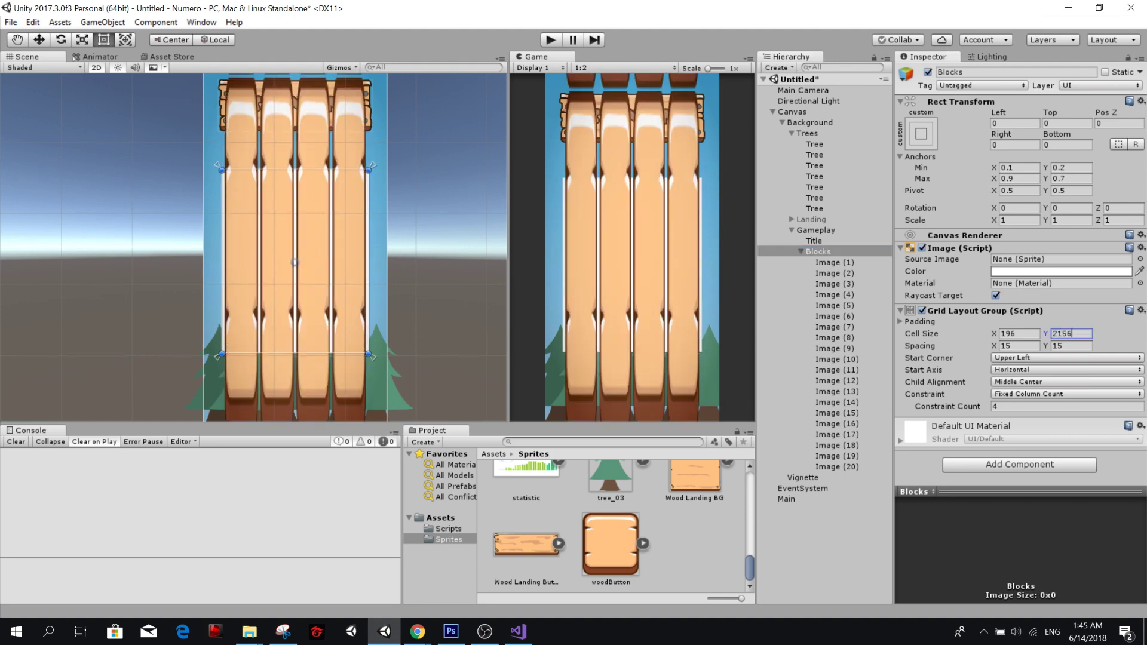
key("BackSpace")
key("BackSpace")
type("6")
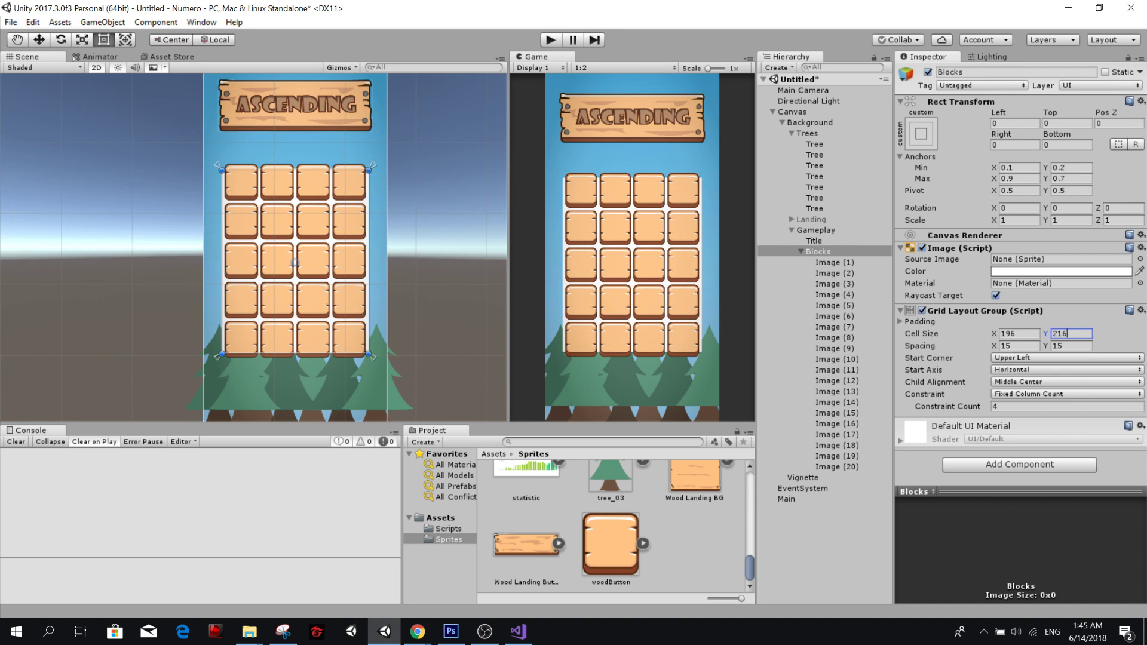
Inspect the Canvas Scaler's Match Width Or Height setting on the Canvas object.
left_click(811, 113)
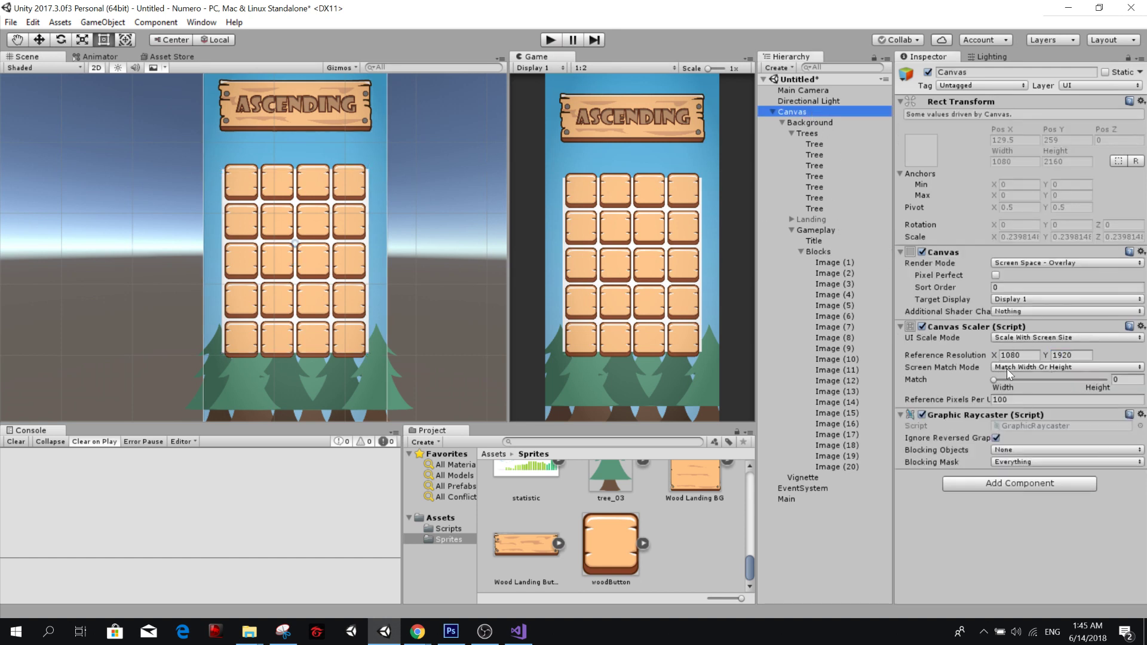
left_click_drag(994, 380, 955, 380)
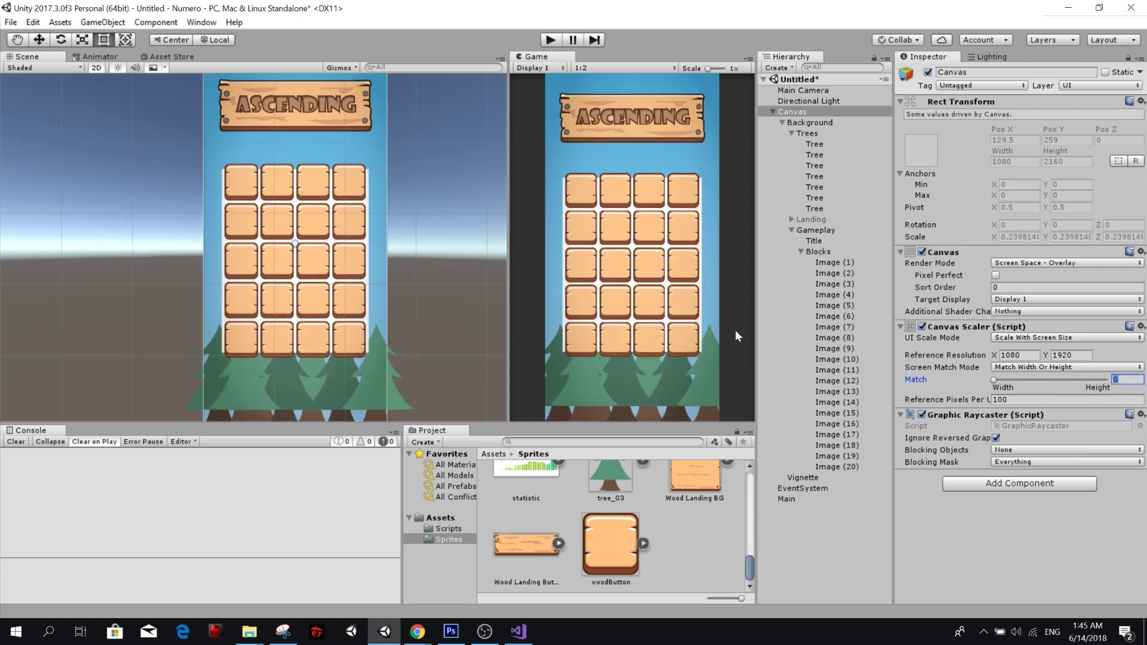
left_click(1003, 494)
left_click(835, 252)
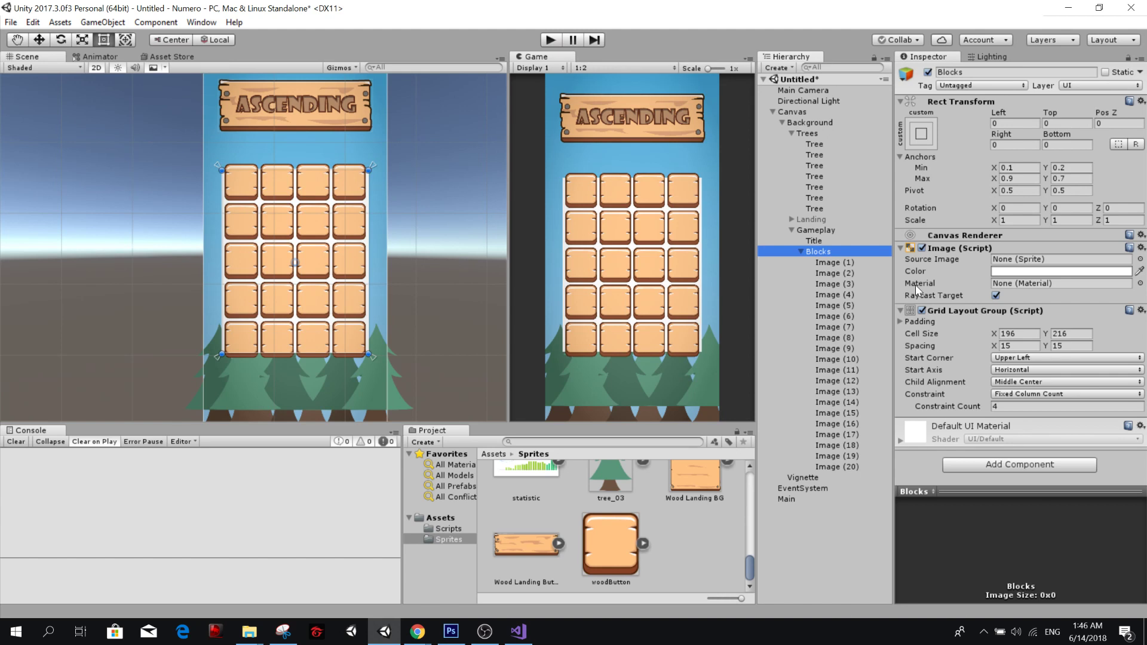
left_click(845, 262)
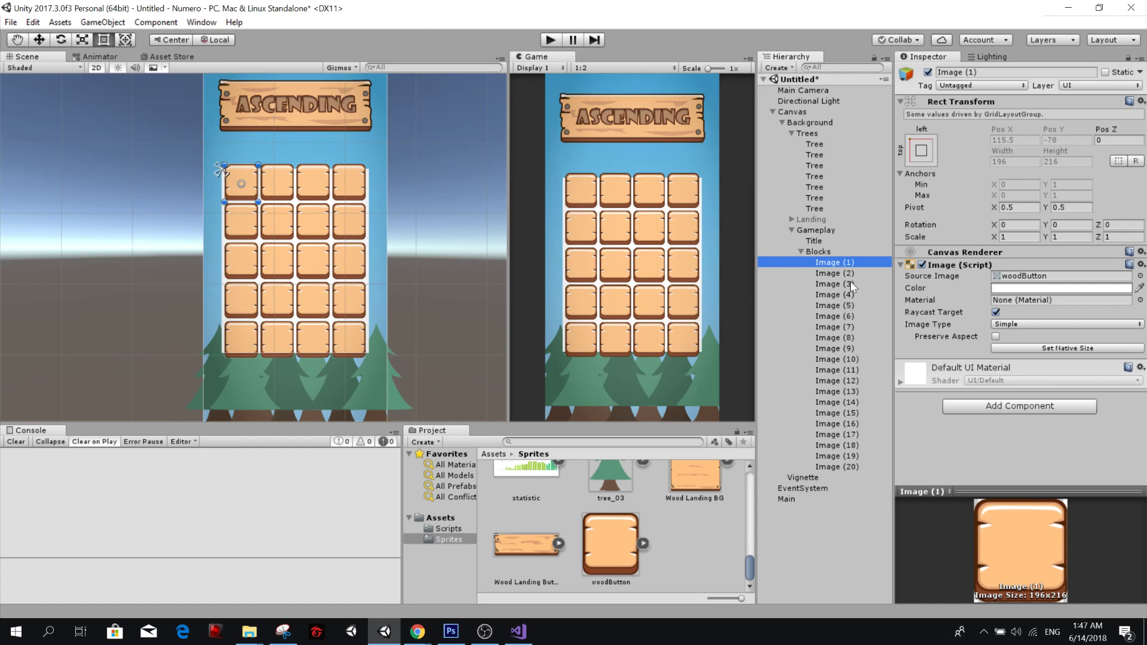
left_click(817, 549)
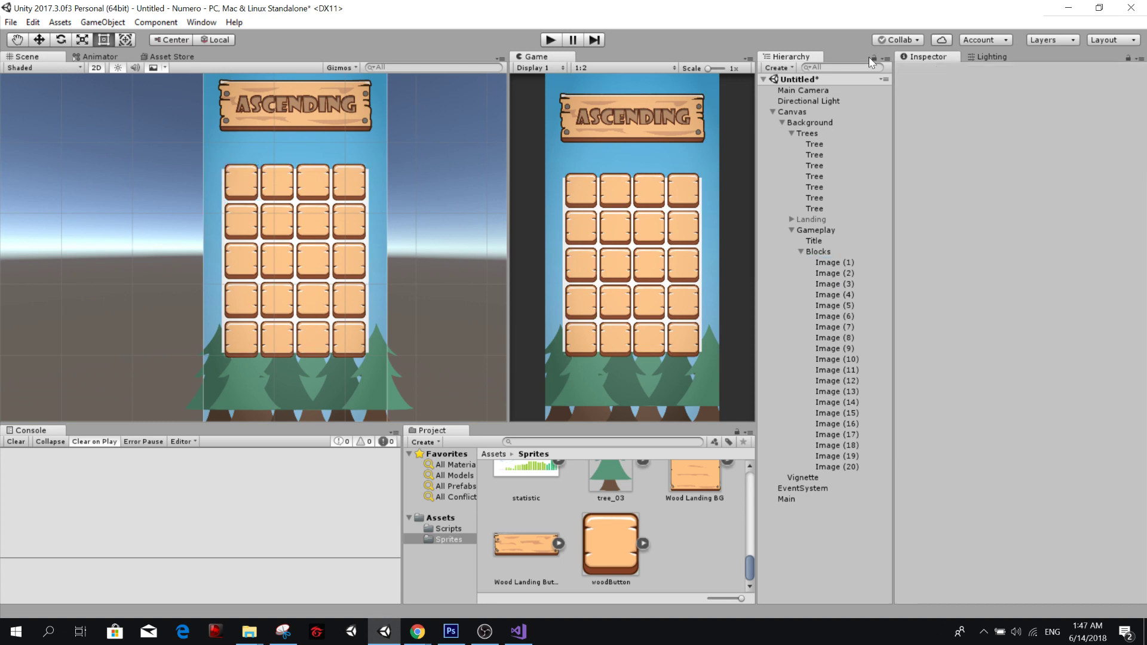
Collapse Trees and toggle the Landing and Gameplay objects' active states to preview both screens, leaving only Gameplay active.
left_click(791, 133)
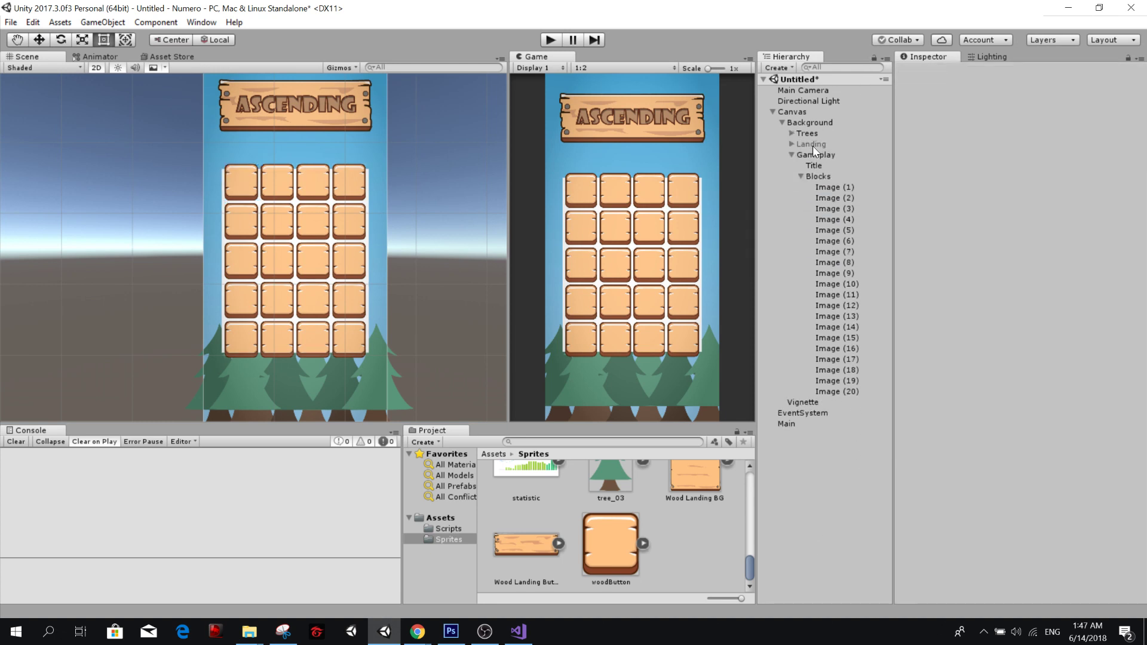
left_click(814, 144)
left_click(928, 72)
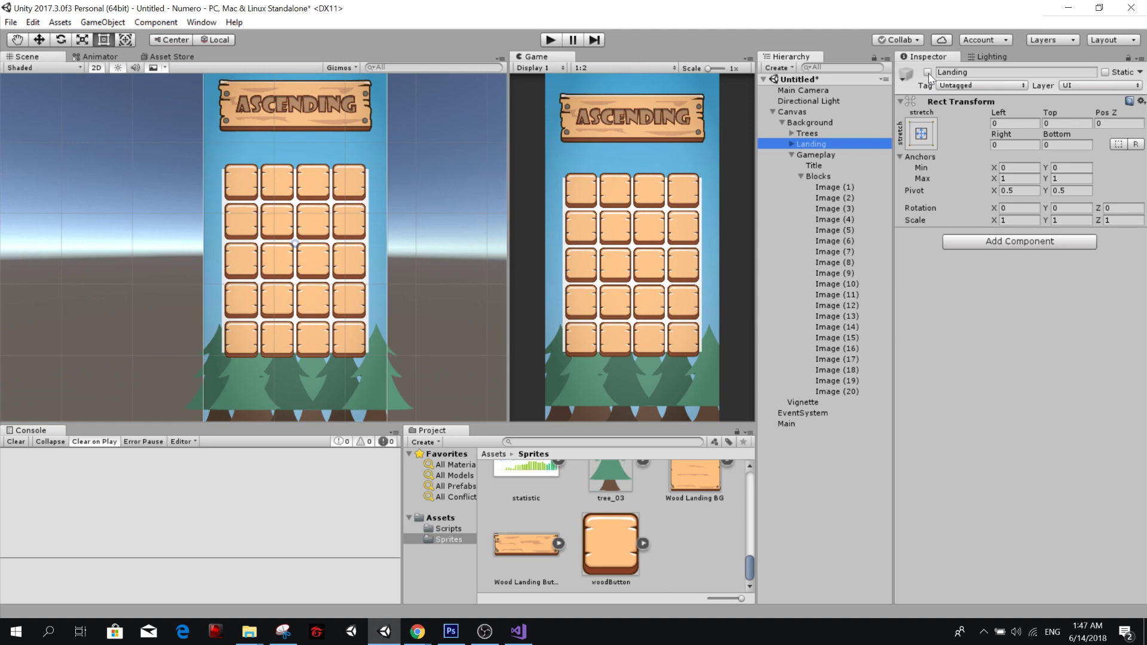
left_click(836, 156)
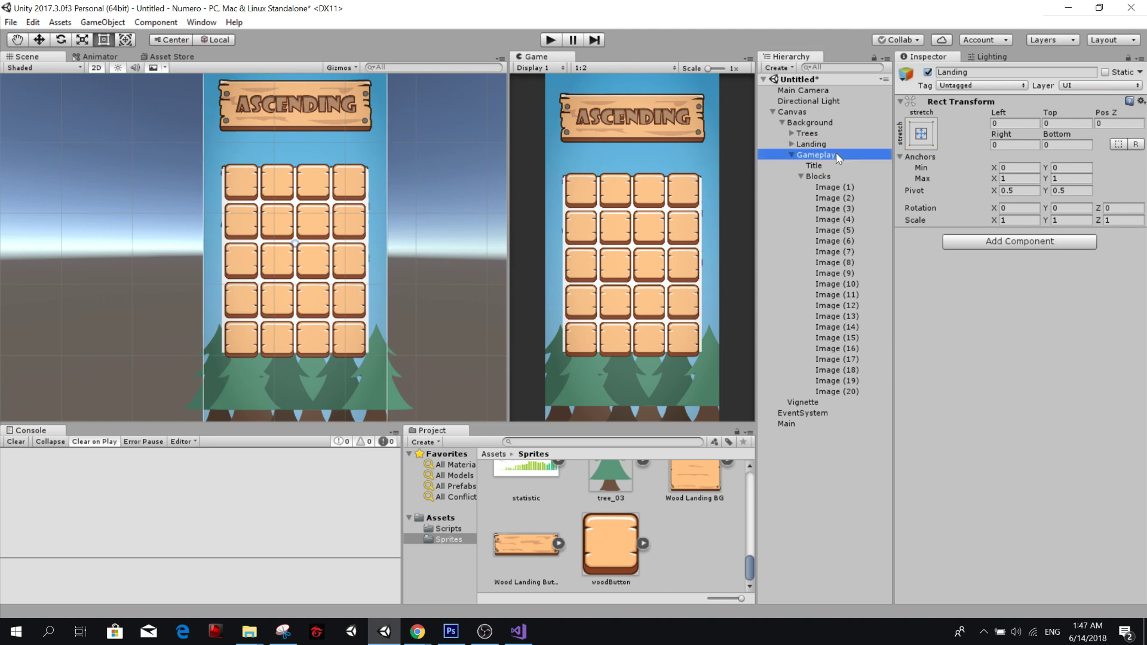
left_click(928, 72)
left_click(928, 72)
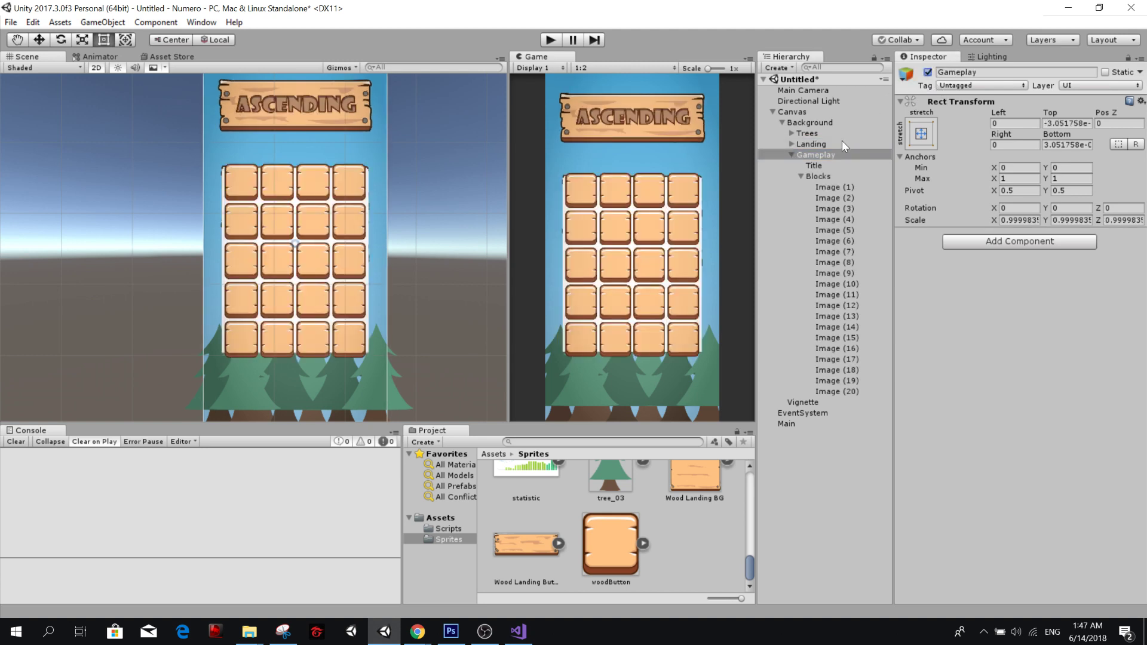
left_click(841, 143)
left_click(928, 73)
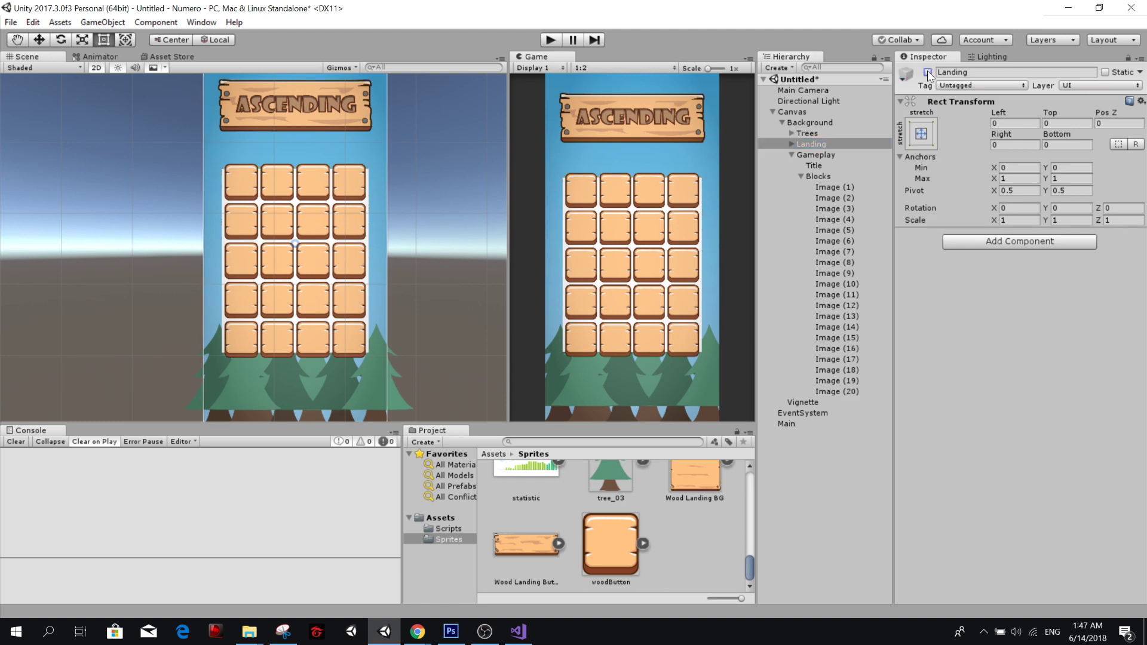
Remove the Image component from Blocks, keeping its Grid Layout Group.
left_click(818, 176)
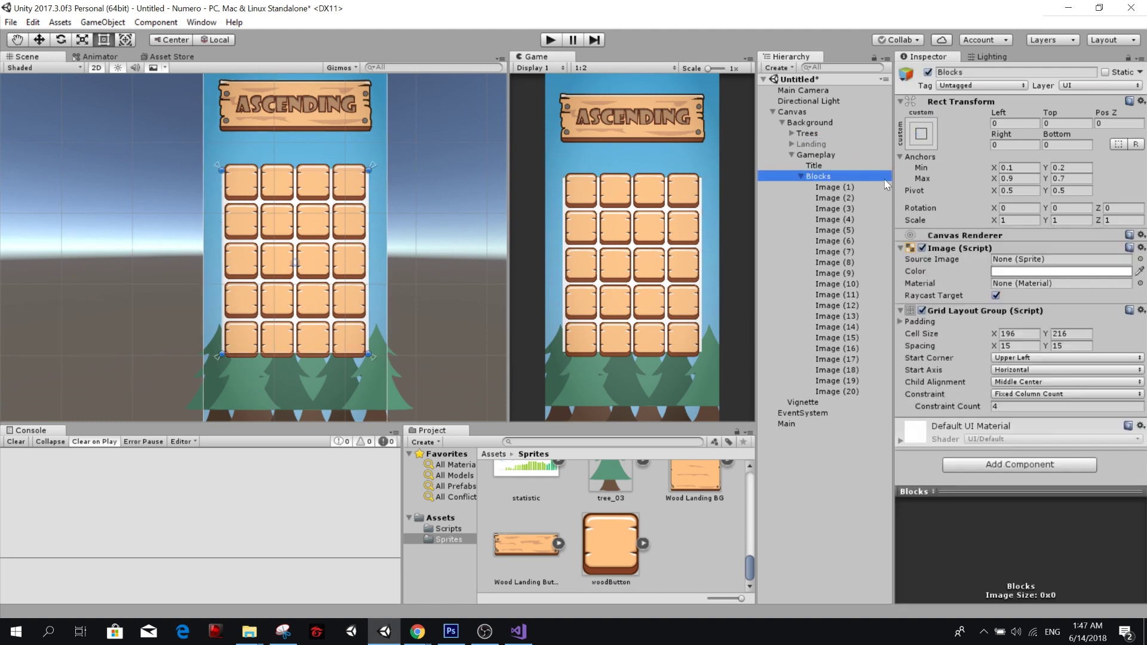
right_click(952, 251)
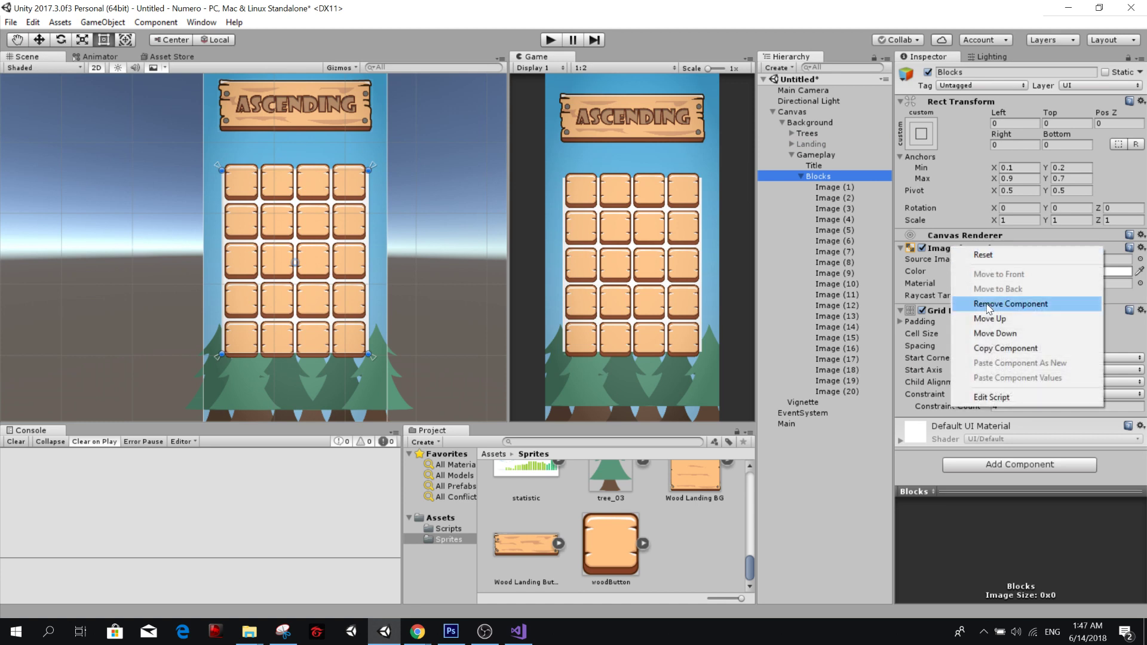
left_click(1010, 302)
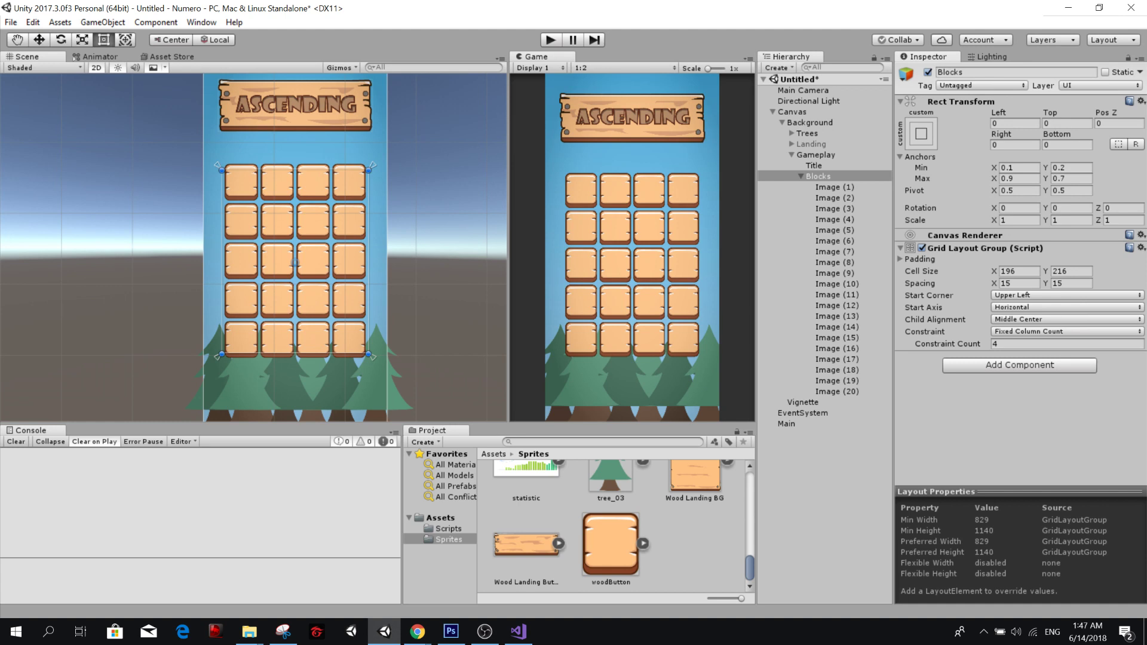
Activate the Landing object inside Background alongside Gameplay and keep it selected.
left_click(811, 144)
left_click(928, 72)
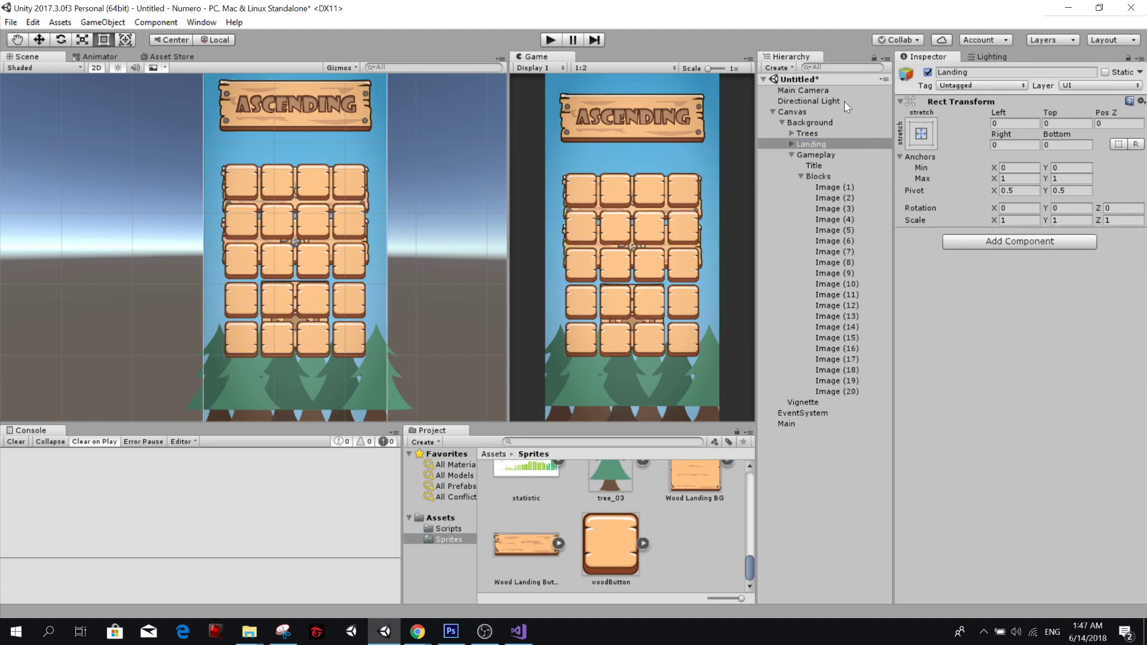
left_click(826, 133)
left_click(834, 140)
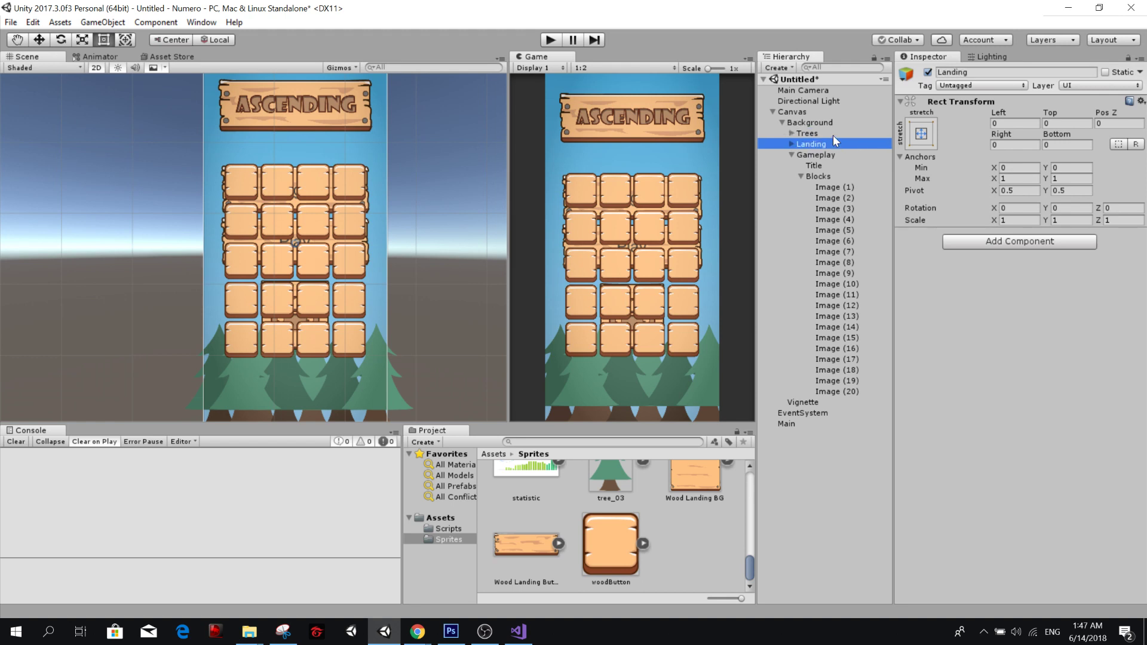
Collapse Gameplay in the Hierarchy, switch to Visual Studio and examine how Main.cs declares and instantiates Landing, GameController and PauseMenu.
left_click(791, 156)
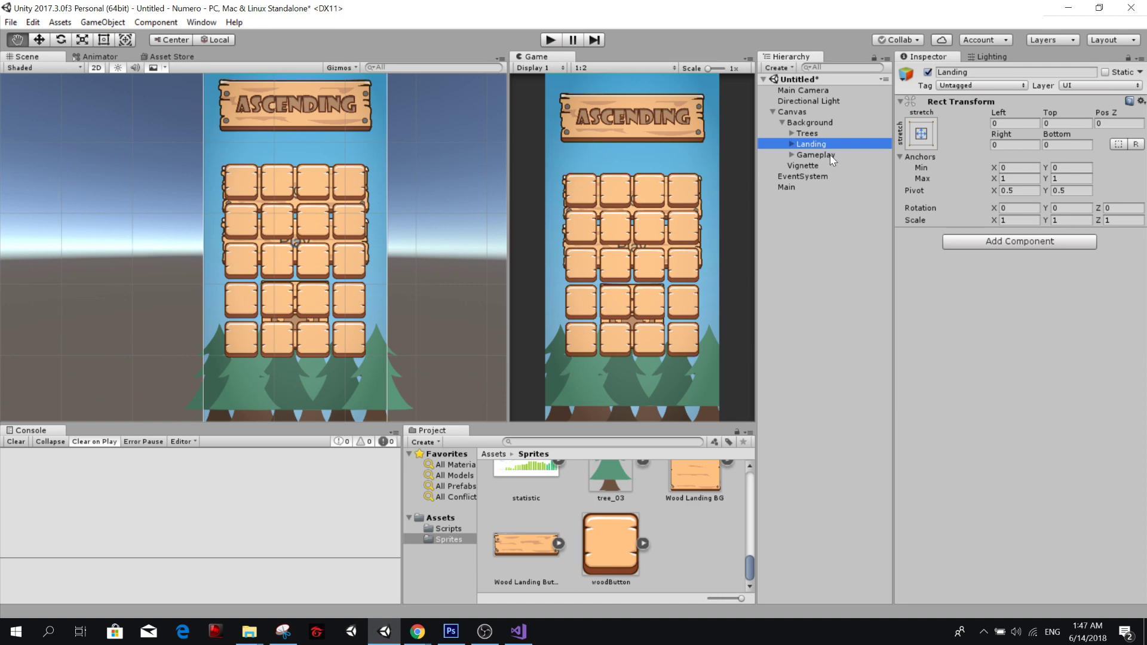
key("alt+Tab")
left_click(731, 224)
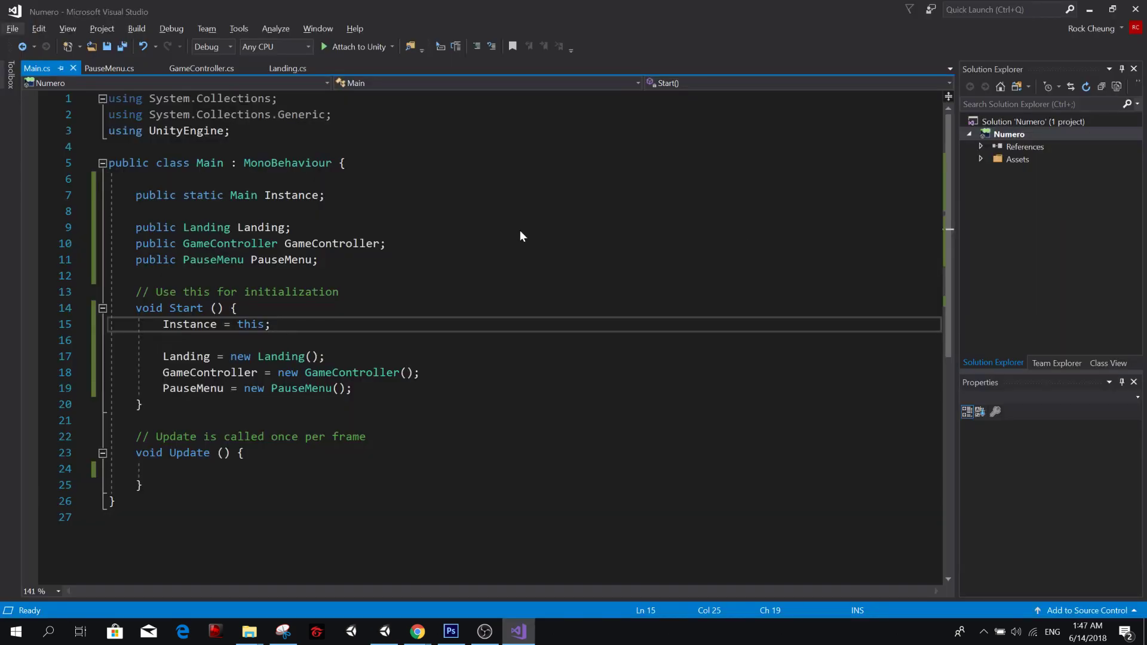
left_click(319, 292)
scroll(333, 273, "up", 3, "ctrl")
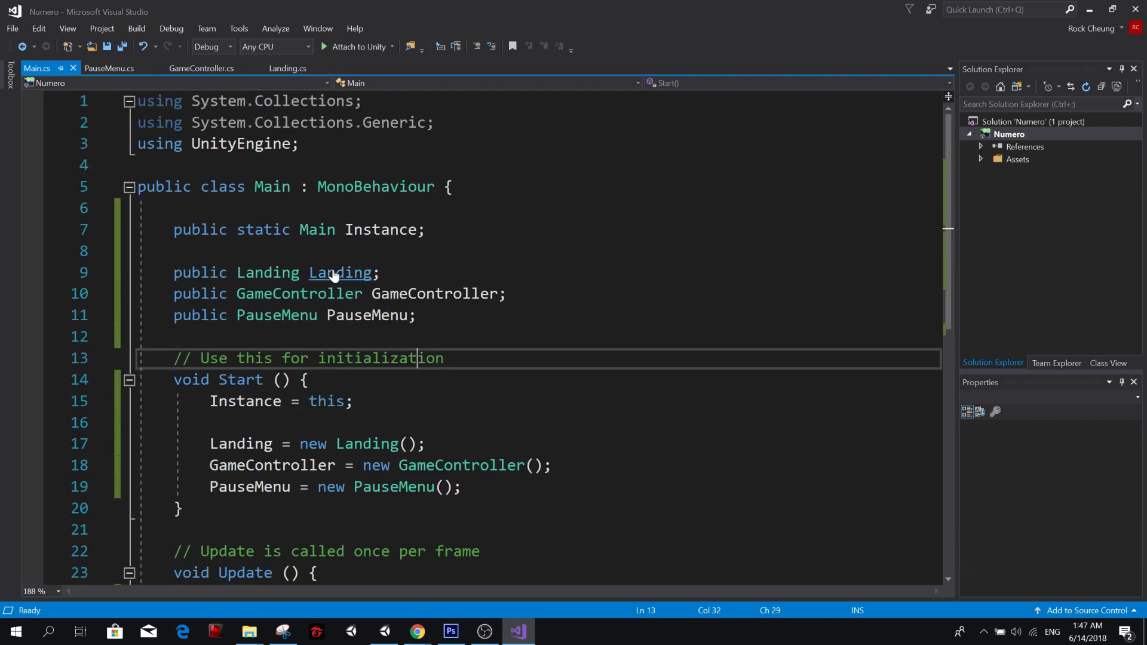
scroll(334, 274, "down", 3, "ctrl")
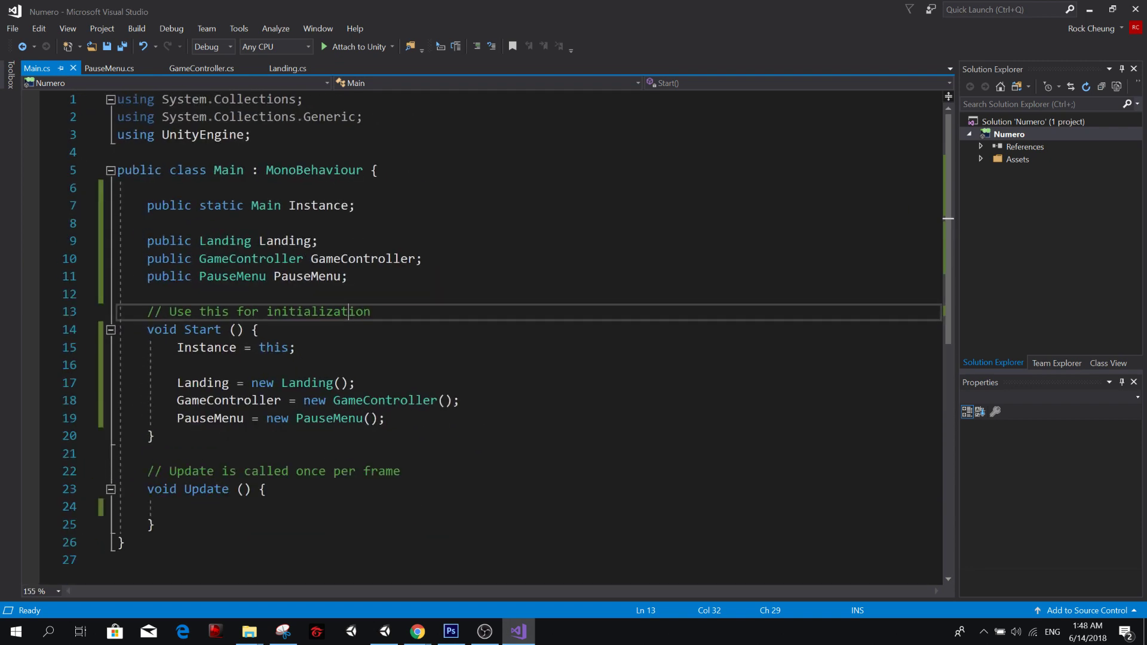
left_click(336, 259)
left_click(319, 347)
left_click(311, 383)
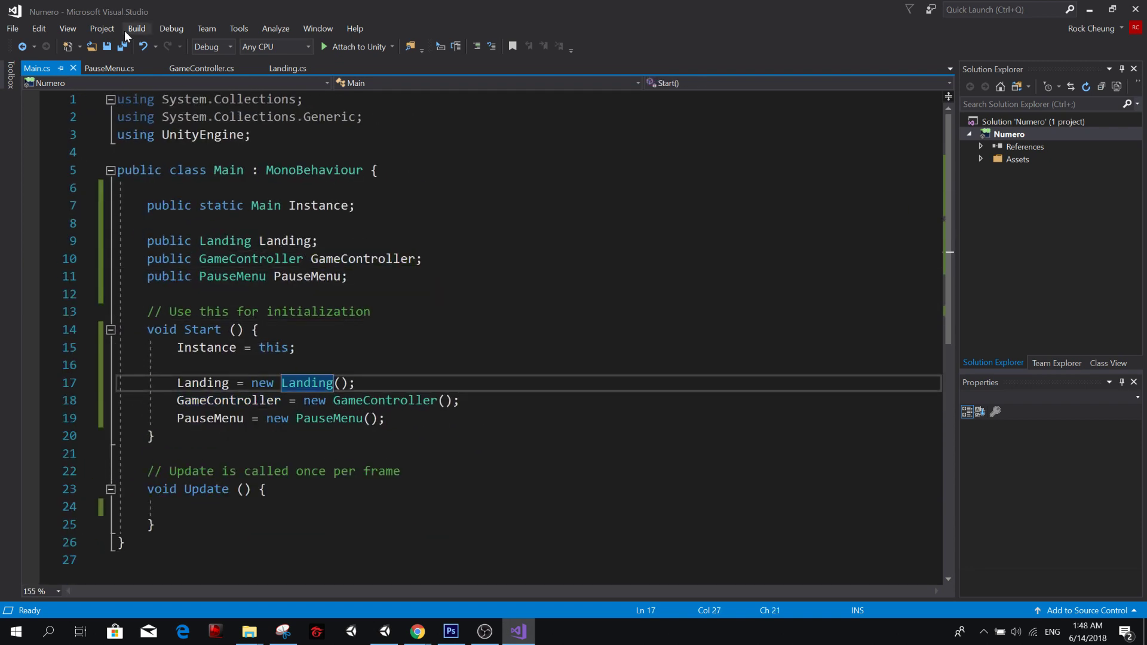
Open Landing.cs and make room for new code between the GameObject field and the initialization comment.
left_click(285, 73)
left_click(177, 276)
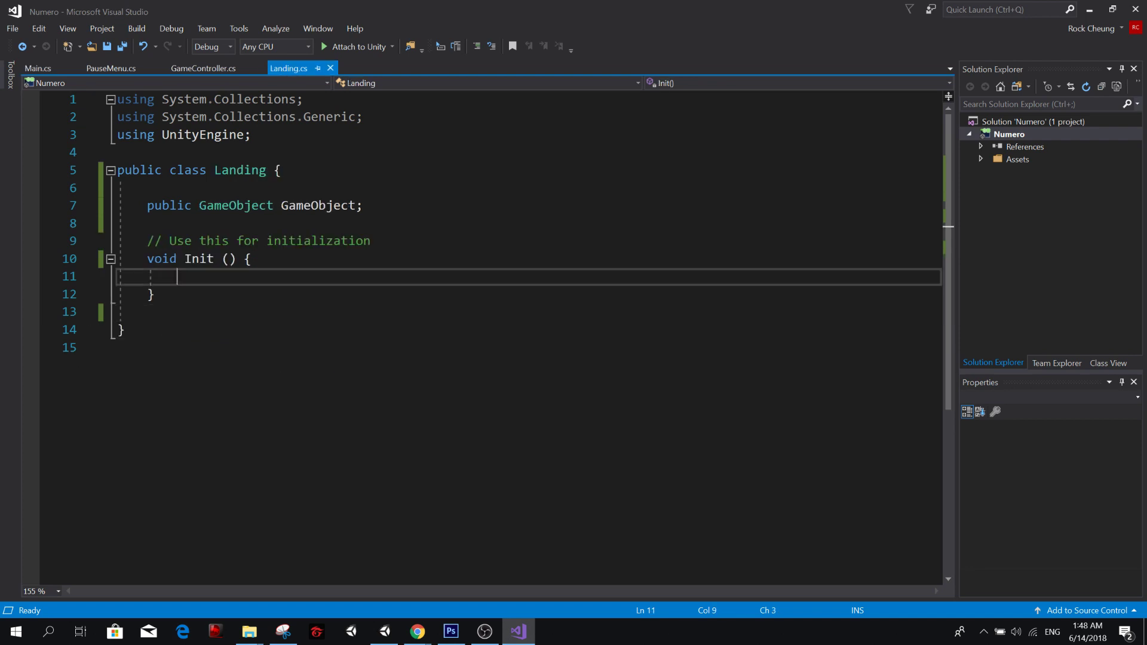
left_click(147, 224)
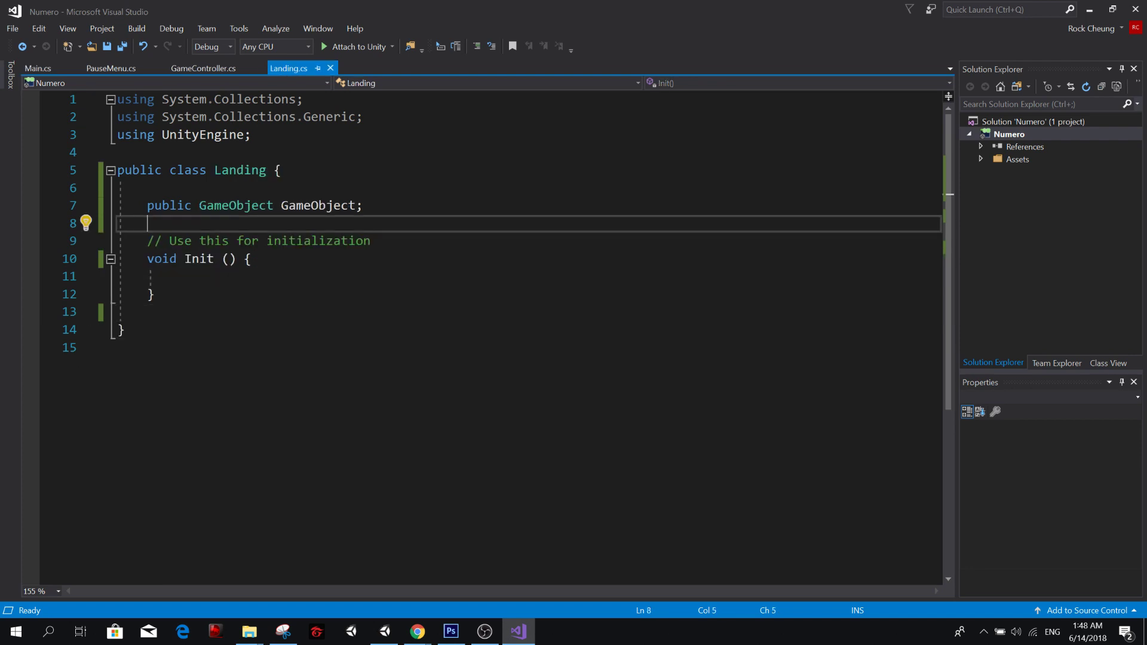
key("Down")
key("Down")
key("Down")
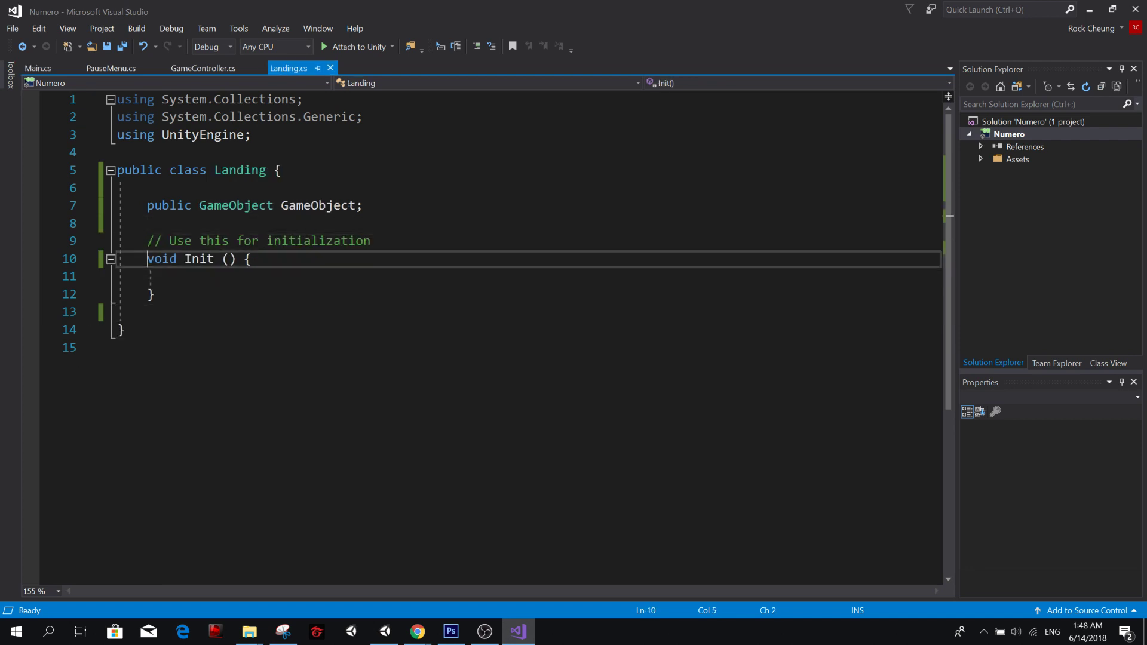
key("Up")
key("Up")
key("Return")
key("Return")
key("Up")
key("Up")
Write an empty public Landing() constructor below the GameObject field in the Landing class and save the file.
type("public ")
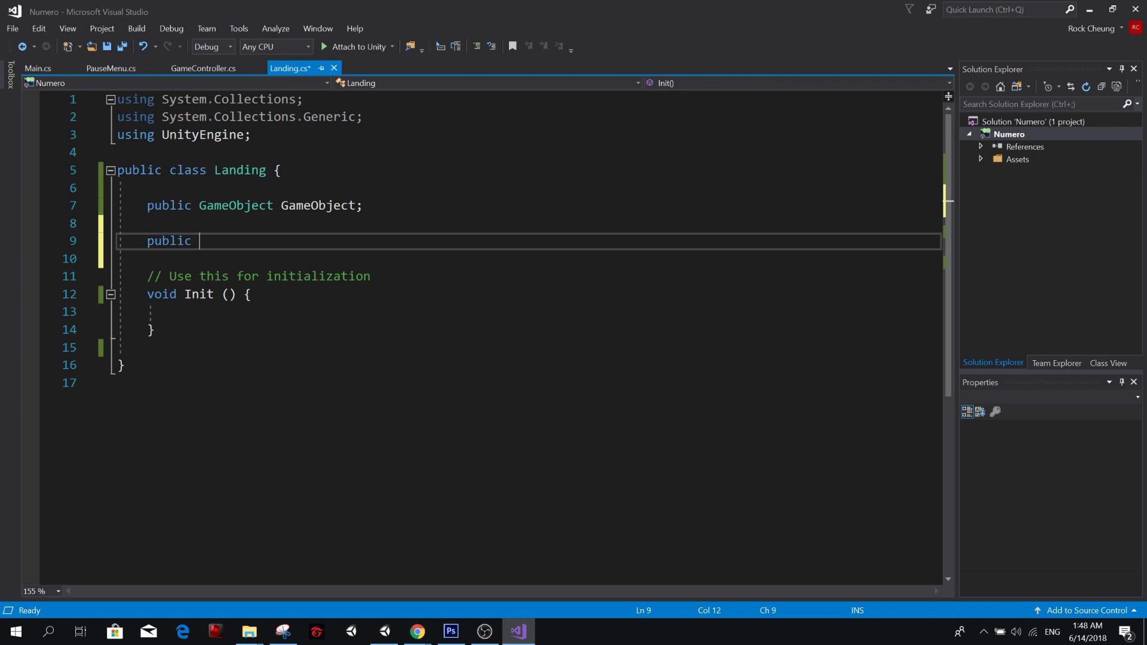
type("Landing")
key("BackSpace")
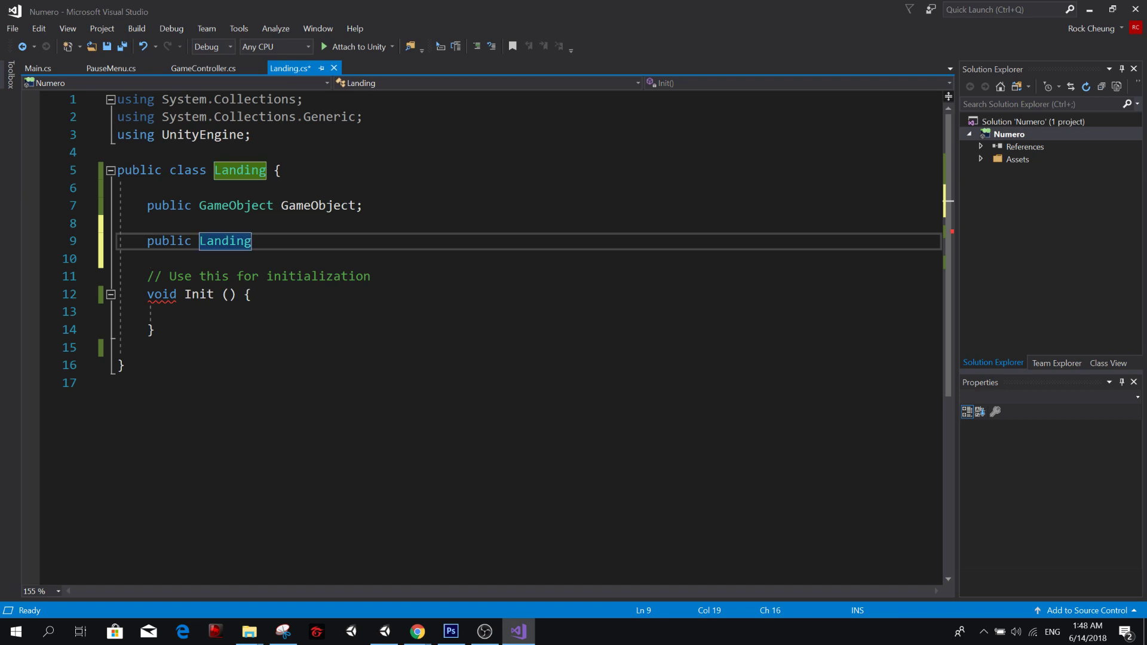
type("()")
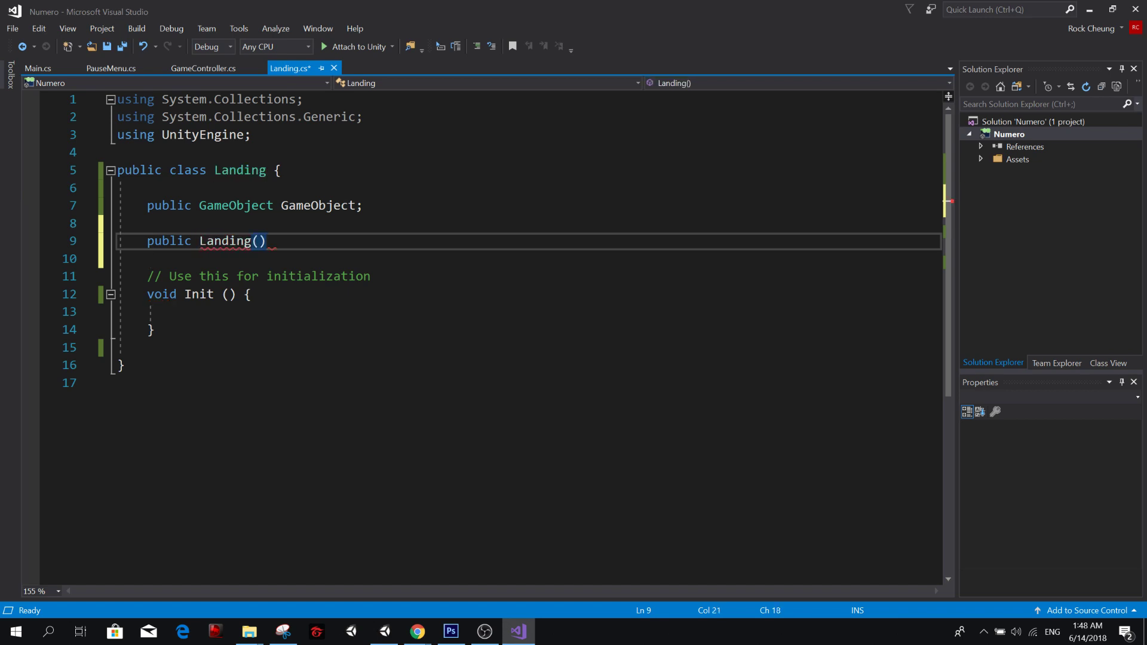
key("BackSpace")
key("BackSpace")
type("() { }")
key("Left")
key("Return")
key("ctrl+s")
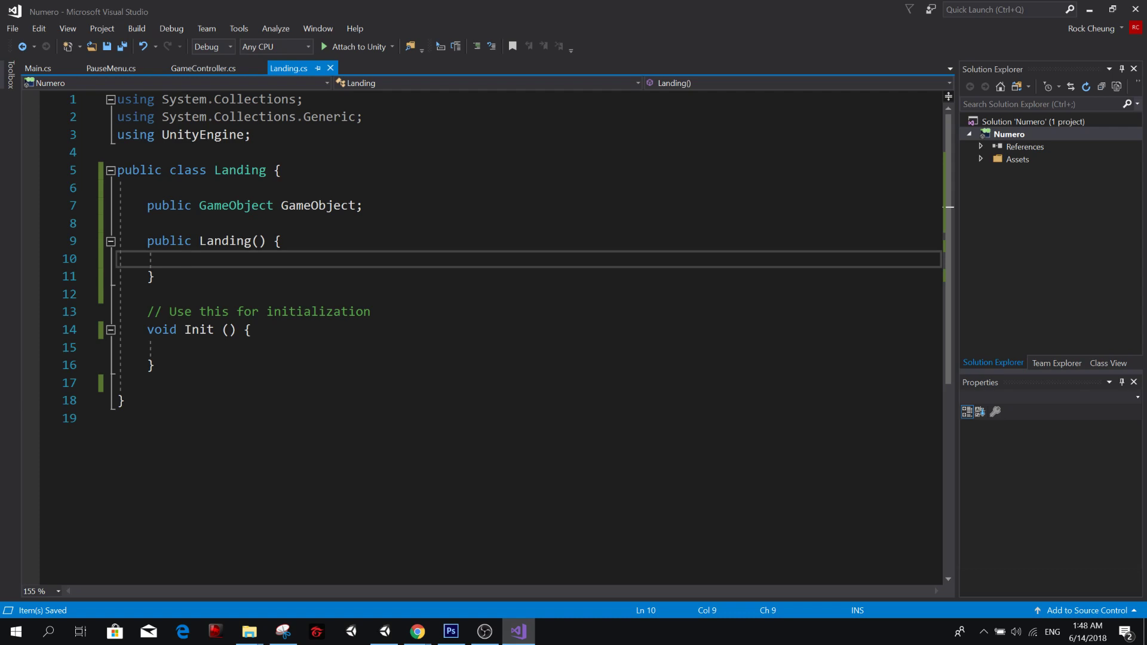
Inside the Landing constructor, assign GameObject from UnityEngine.GameObject.Find with an empty string argument.
type("Game")
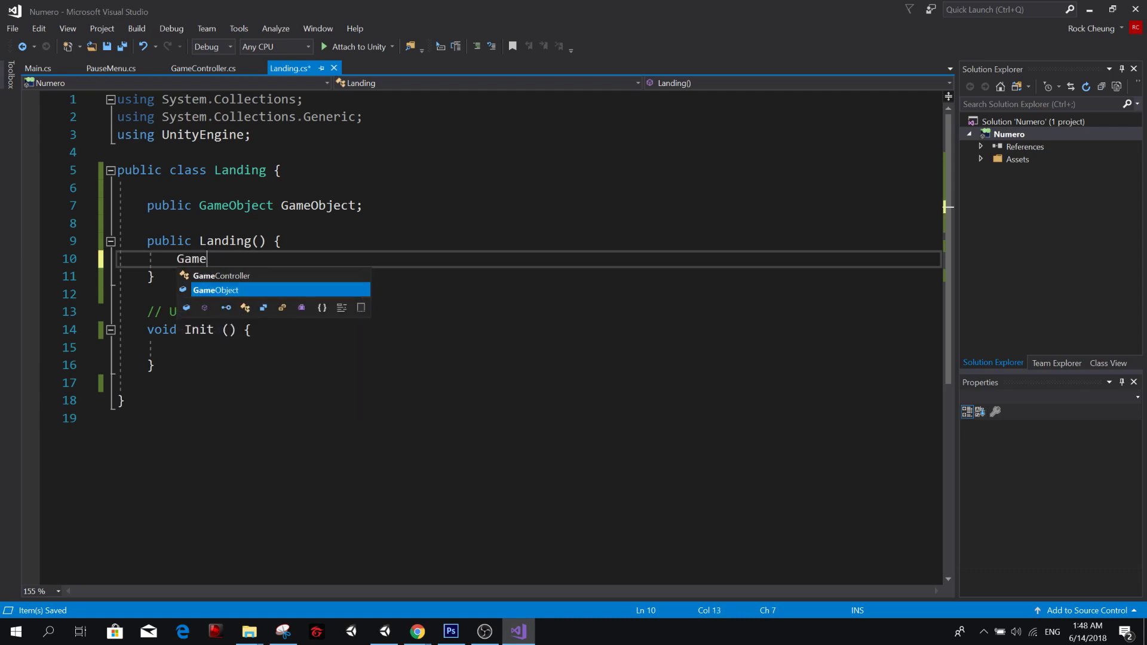
type("Object =")
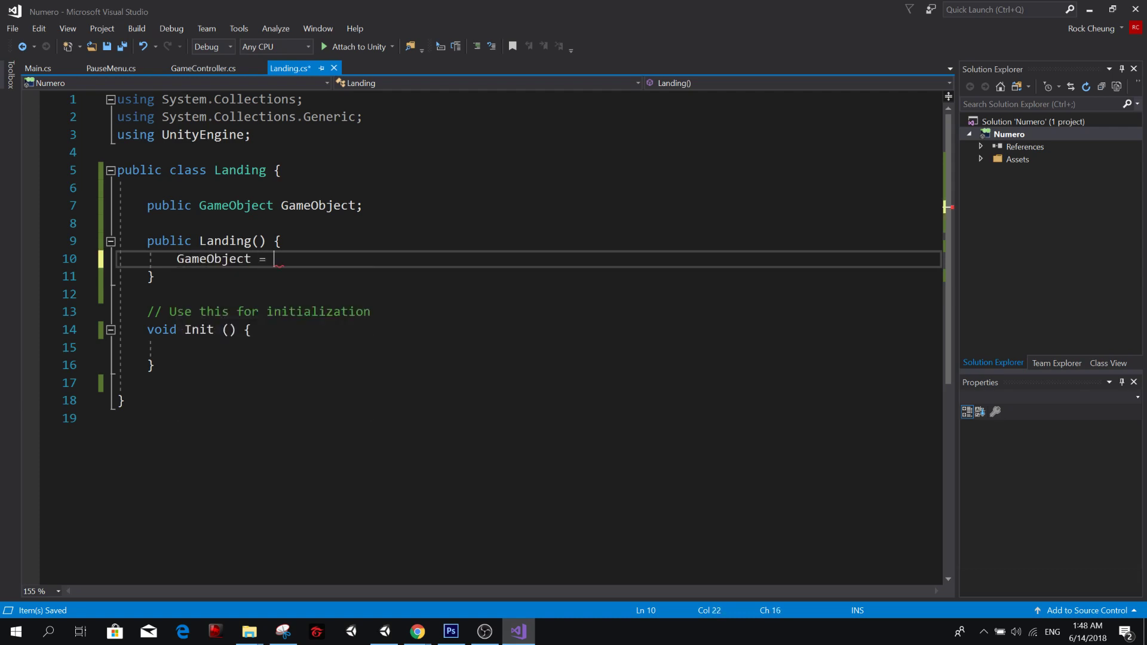
type(" Game")
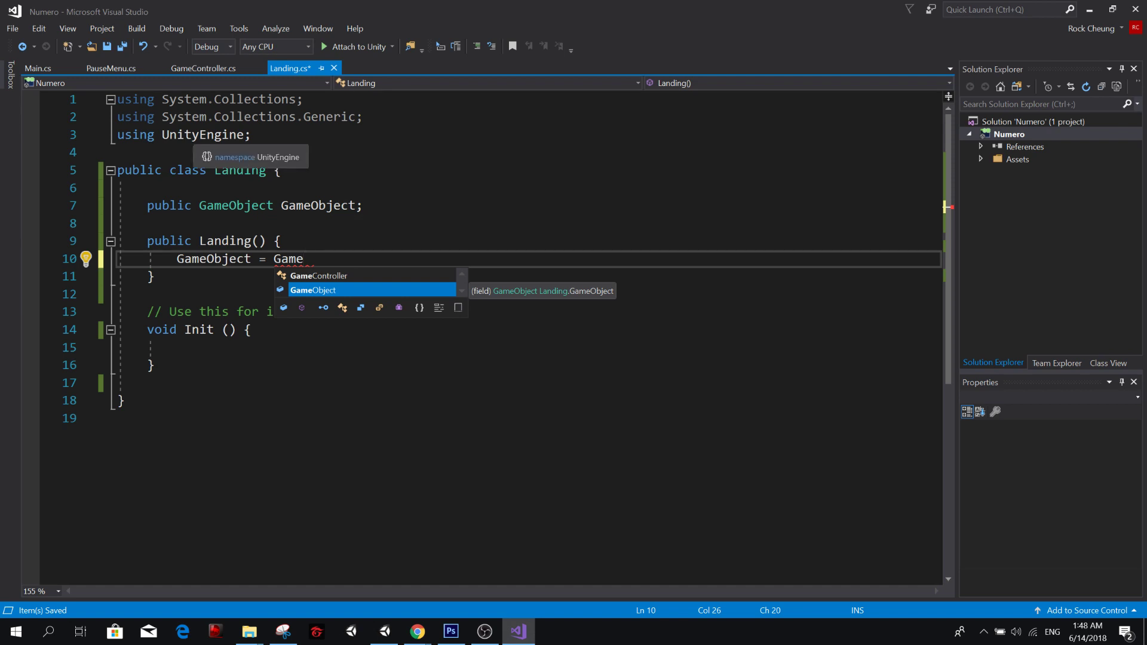
key("BackSpace")
key("BackSpace")
key("BackSpace")
key("BackSpace")
type("Unity")
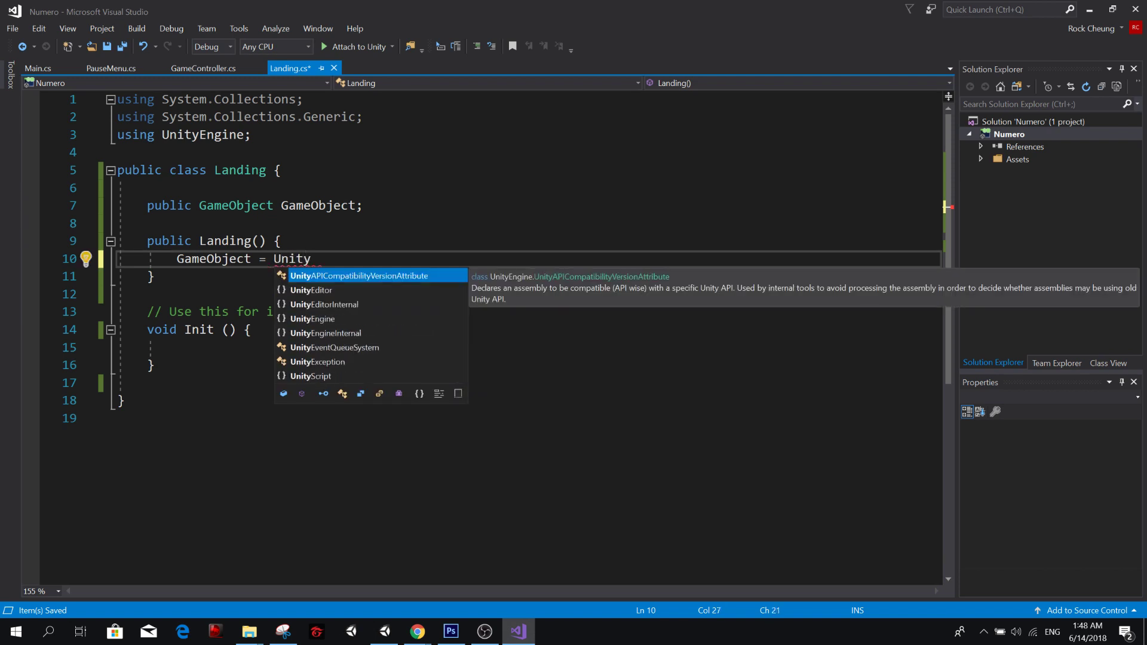
type("Engine.gam")
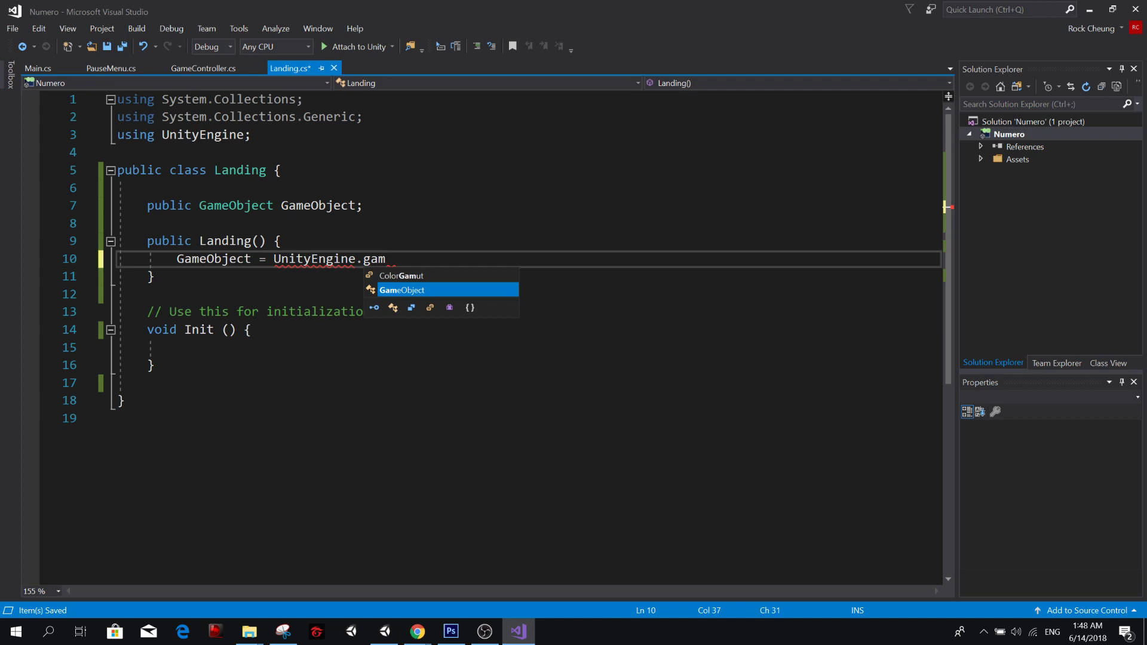
key("Tab")
type(".find")
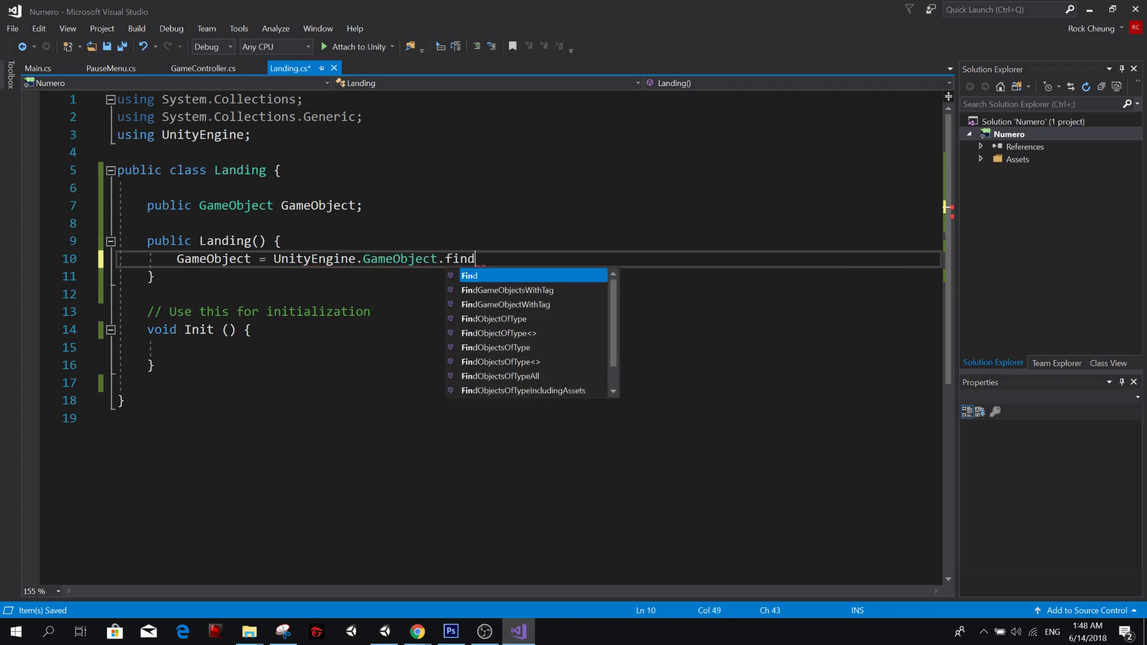
key("Tab")
type("(\"")
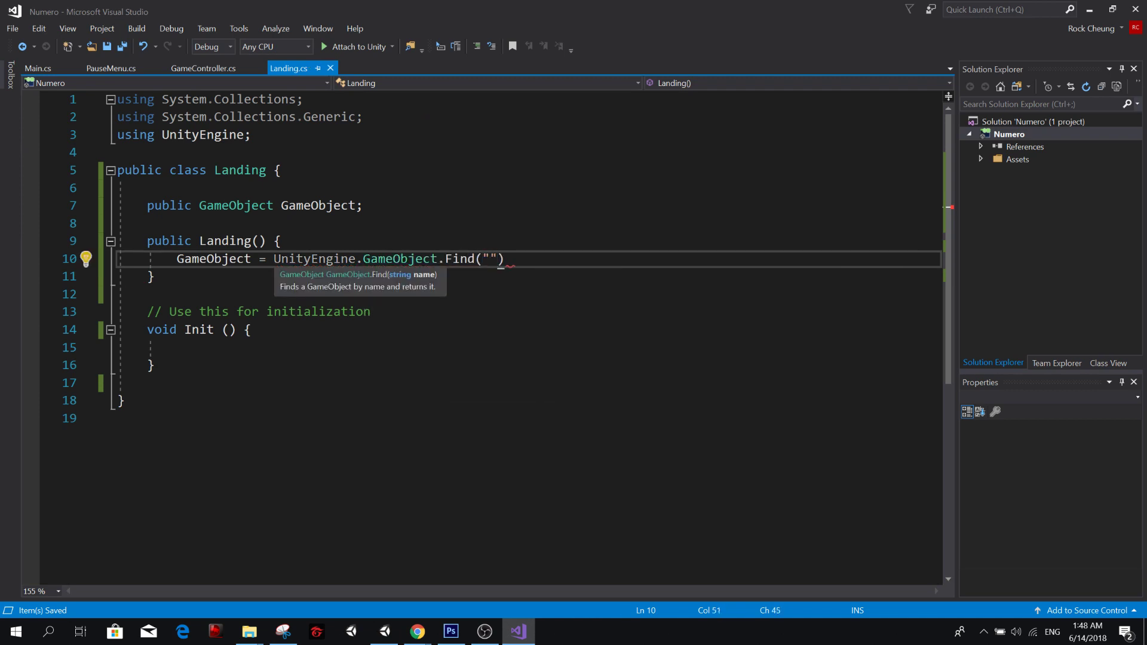
Examine how the GameObject type, the same-named field and the UnityEngine qualifier are used in Landing.cs.
double_click(236, 205)
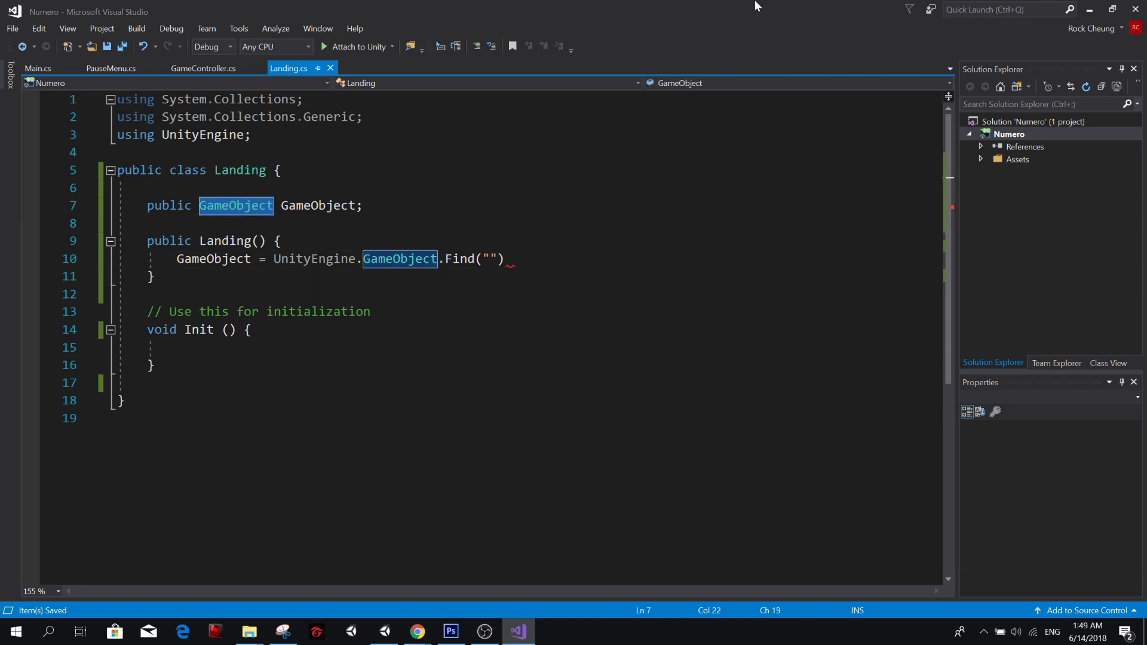
key("Right")
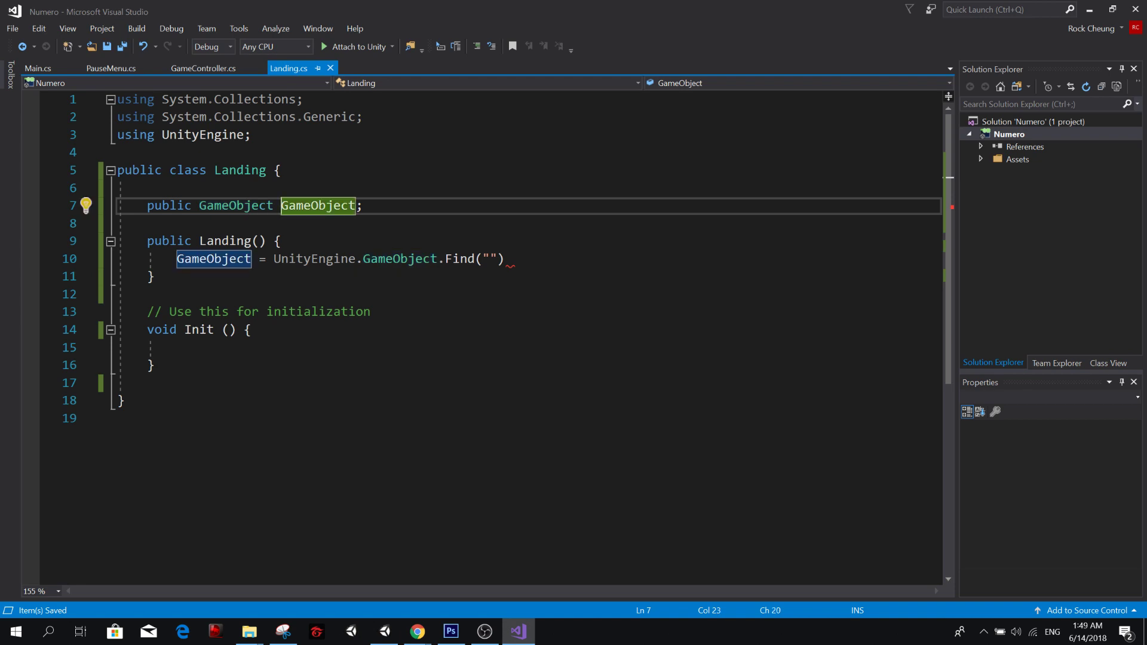
left_click(289, 258)
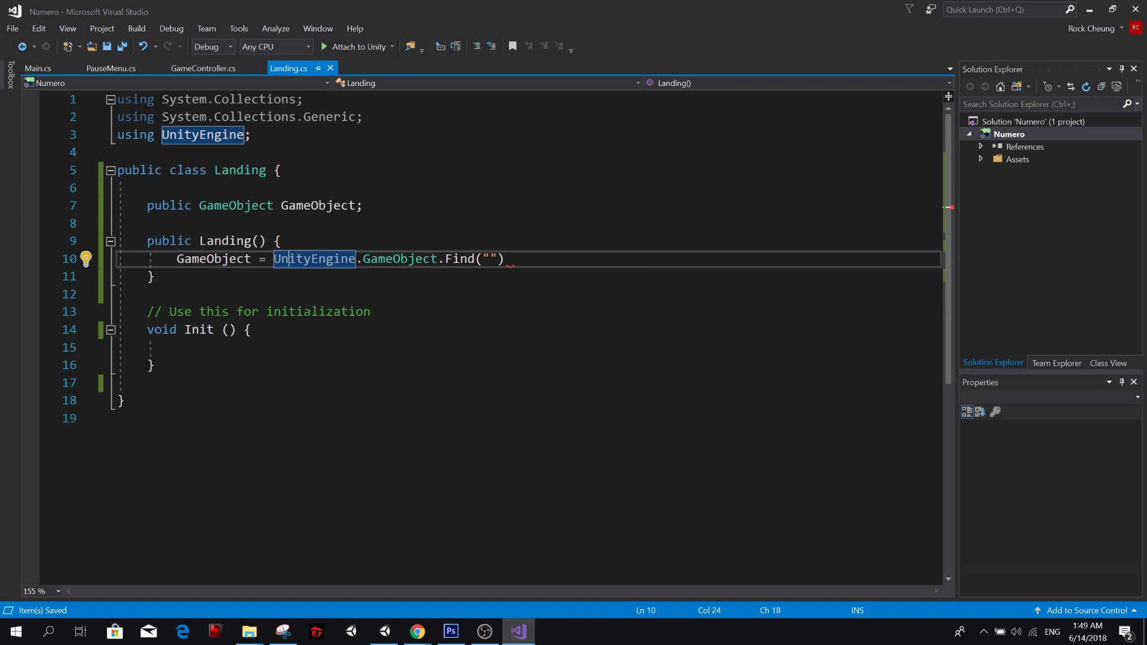
left_click(253, 330)
left_click(358, 224)
left_click(386, 260)
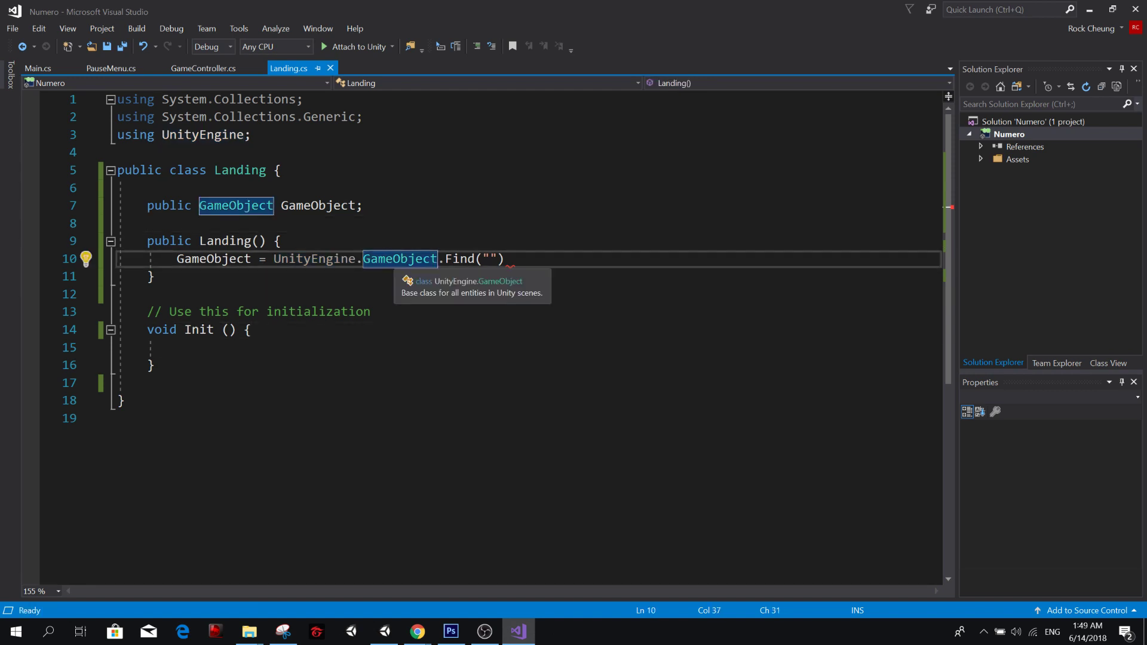
double_click(292, 259)
double_click(382, 260)
left_click(384, 261)
left_click(359, 242)
double_click(326, 259)
Complete the Find call with the name "Landing", end the statement with a semicolon and save Landing.cs.
left_click(489, 259)
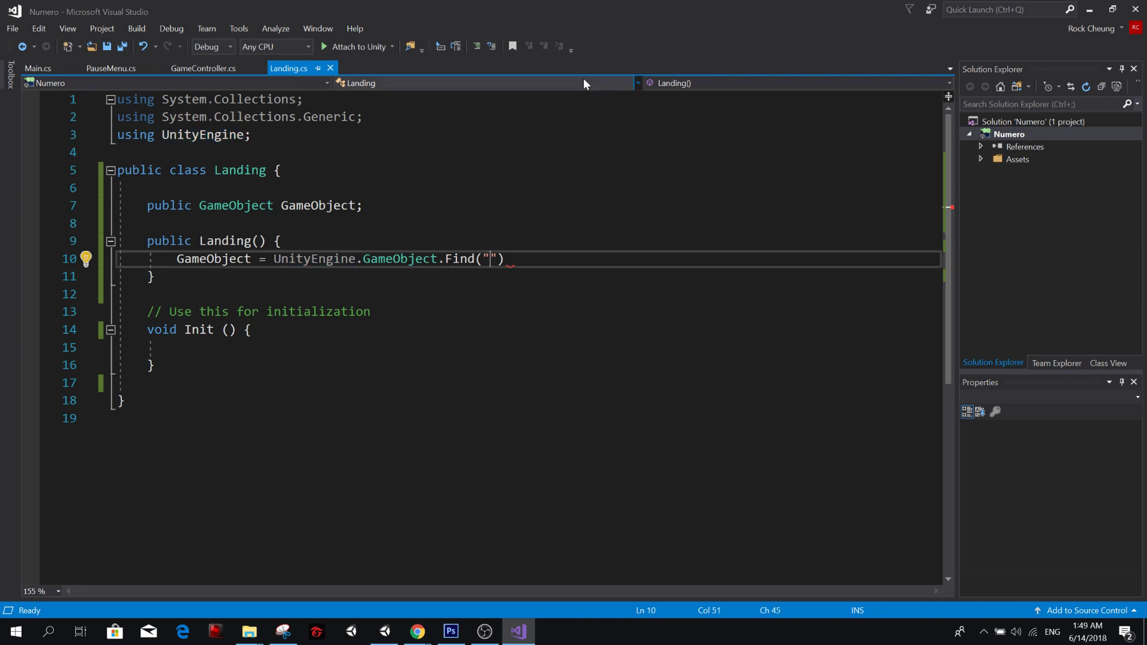
type("Landinng")
key("BackSpace")
key("BackSpace")
type("g")
key("ctrl+s")
key("End")
type(";")
key("shift+Home")
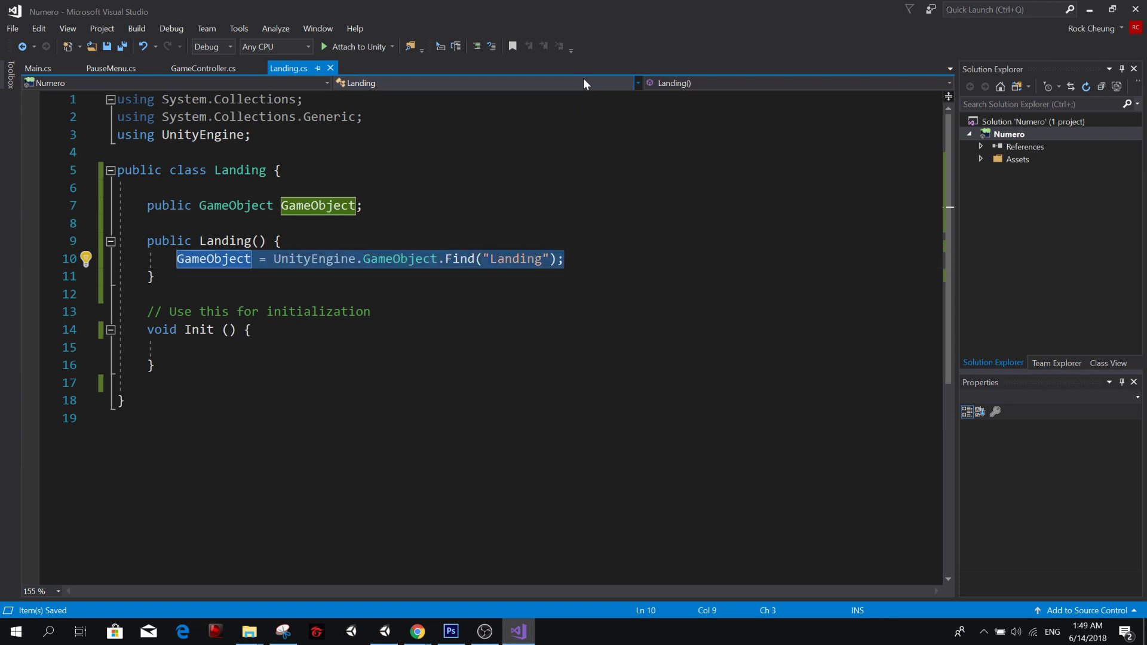
Open GameController.cs and rename its public GameObject field to Panel.
left_click(185, 70)
left_click(177, 276)
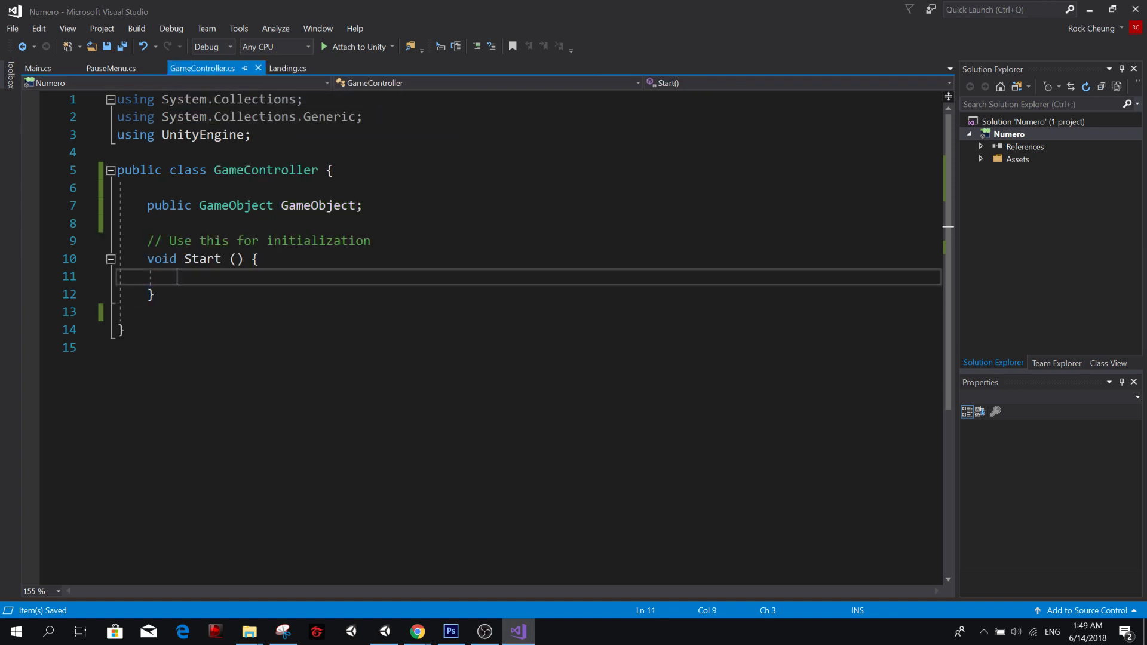
double_click(318, 205)
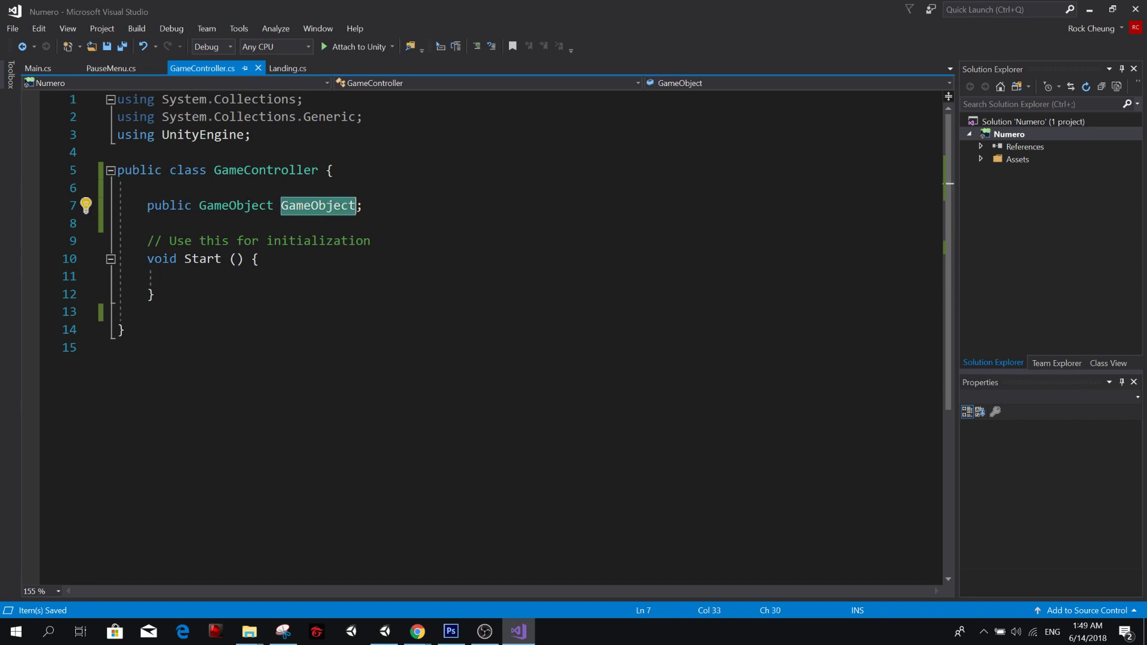
type("Panel")
key("Escape")
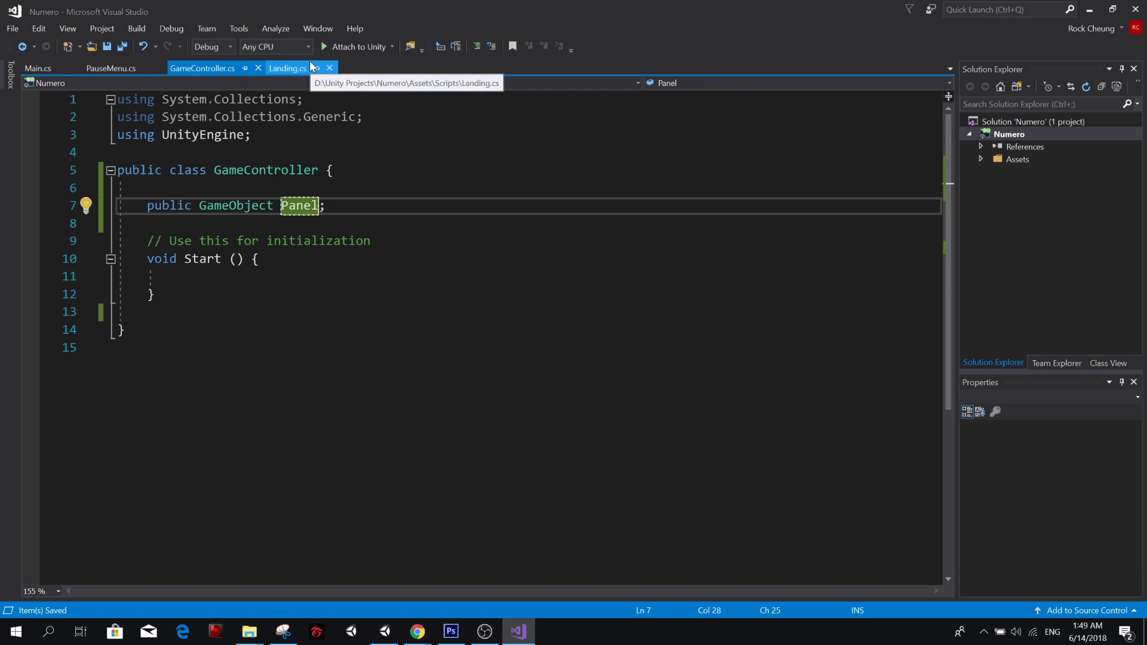
key("BackSpace")
key("BackSpace")
key("BackSpace")
key("BackSpace")
key("BackSpace")
type("Panel")
key("Escape")
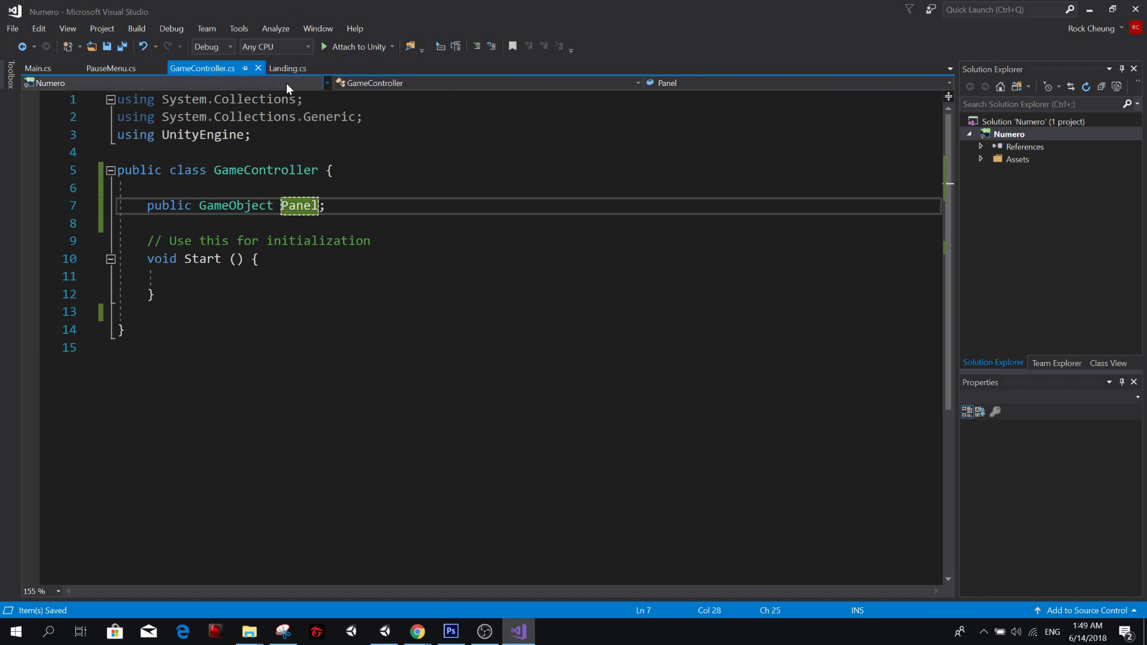
Return to Landing.cs and rename the Landing class's public GameObject field to Panel.
left_click(288, 70)
left_click(329, 223)
double_click(330, 208)
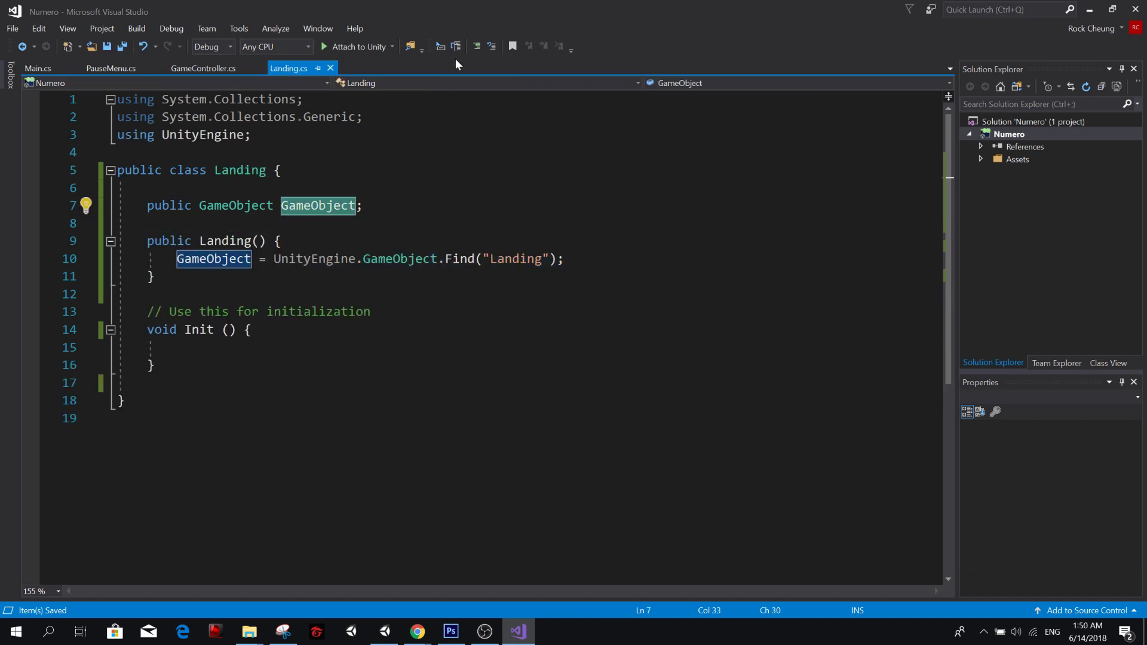
type("Panel")
key("Escape")
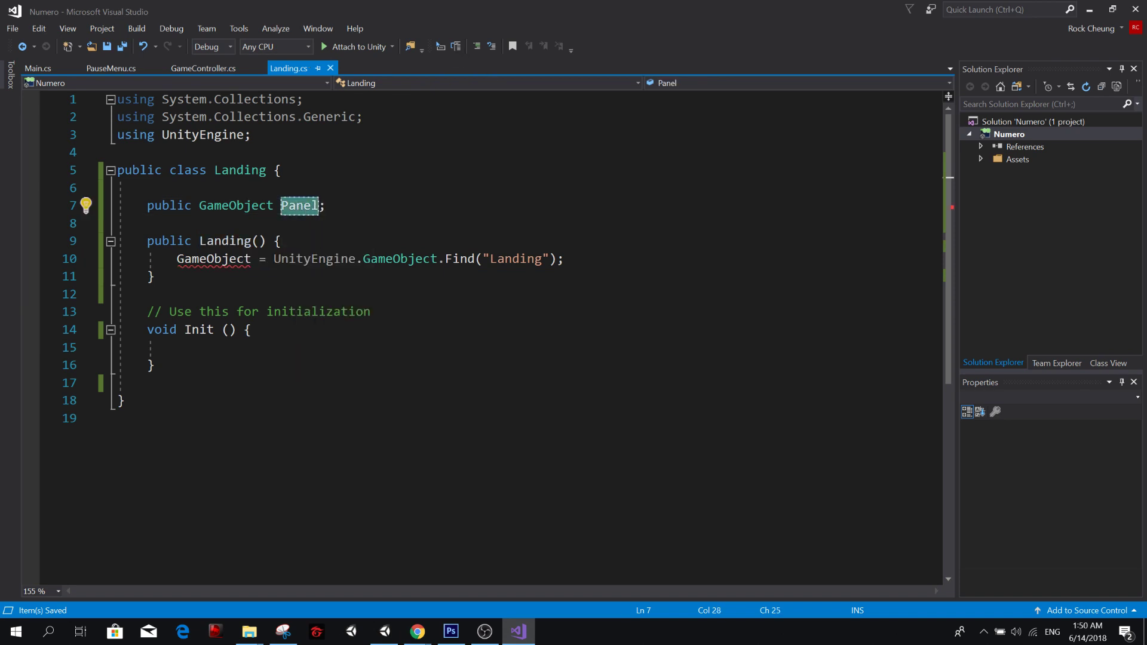
Rewrite the Landing constructor's line as Panel = GameObject.Find("Landing"); without the UnityEngine qualifier and save the file.
double_click(202, 259)
type("Panel")
double_click(267, 259)
key("Delete")
key("Delete")
key("ctrl+s")
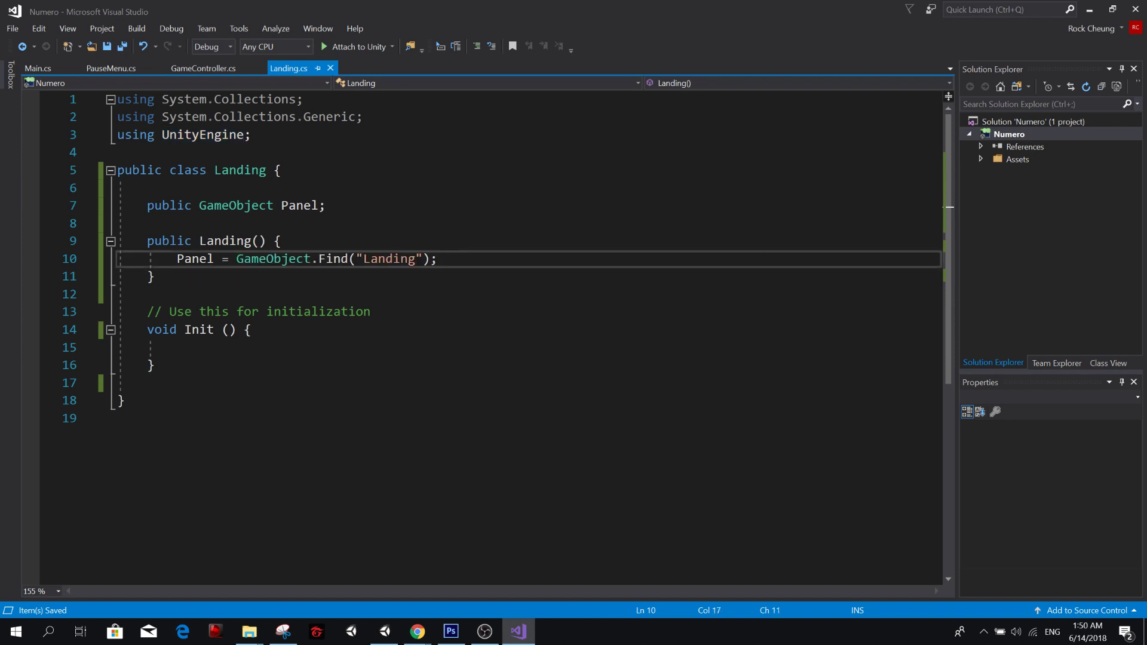
Open PauseMenu.cs, rename its public GameObject field to Panels and save the file.
left_click(205, 71)
left_click(111, 67)
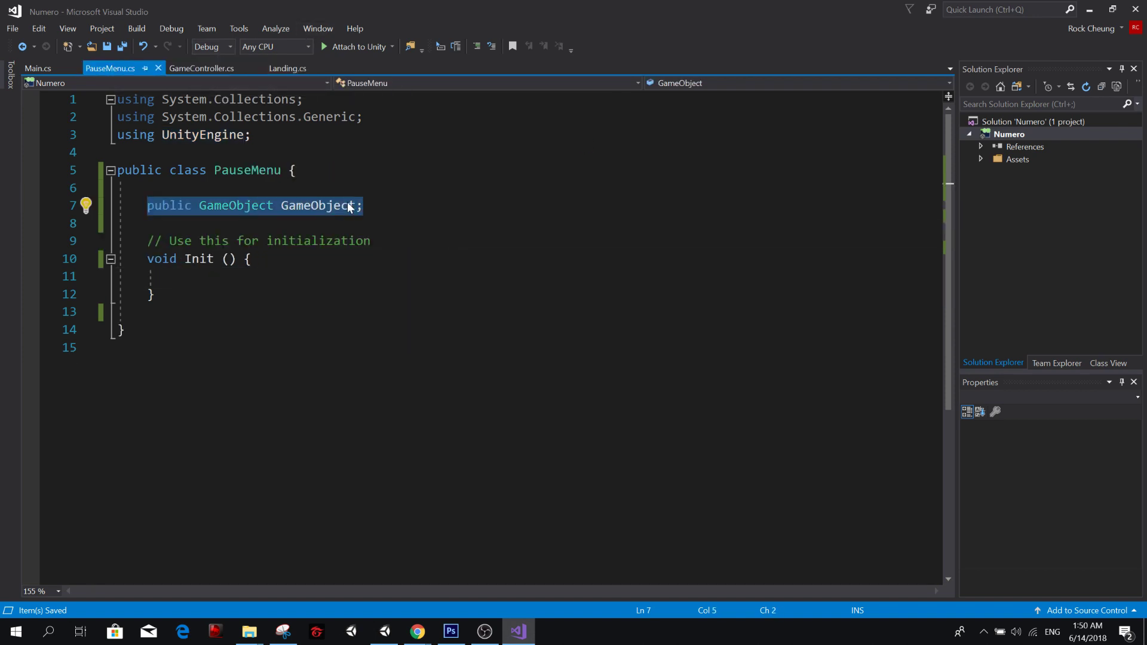
double_click(318, 205)
type("Panels")
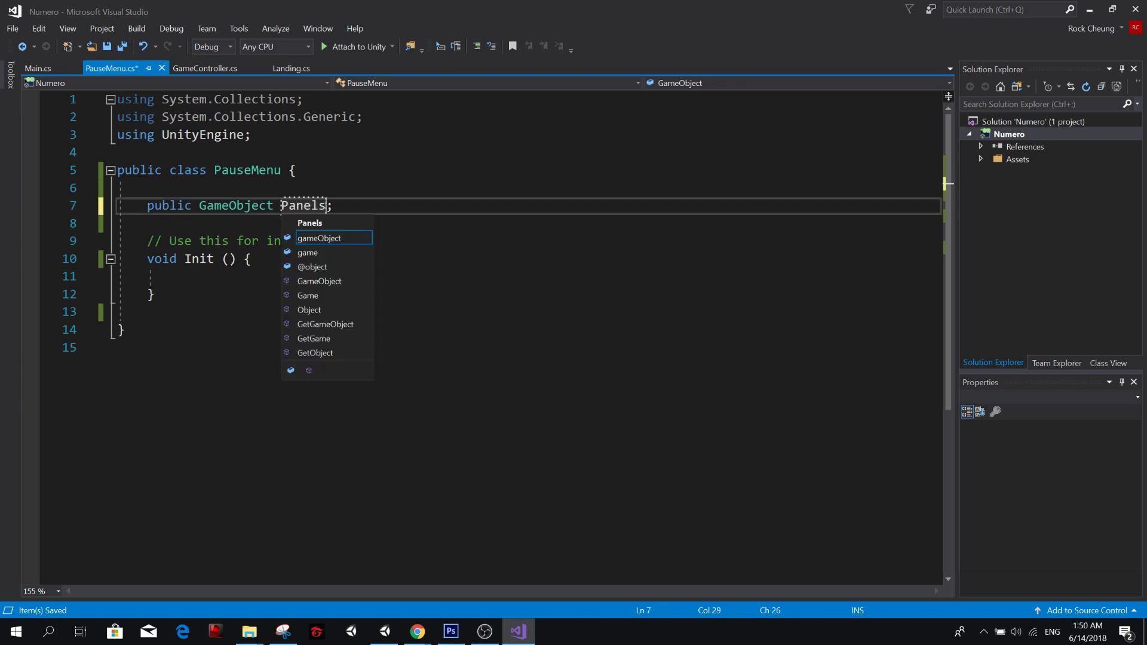
key("Escape")
key("ctrl+s")
key("Down")
left_click(288, 188)
left_click(288, 171)
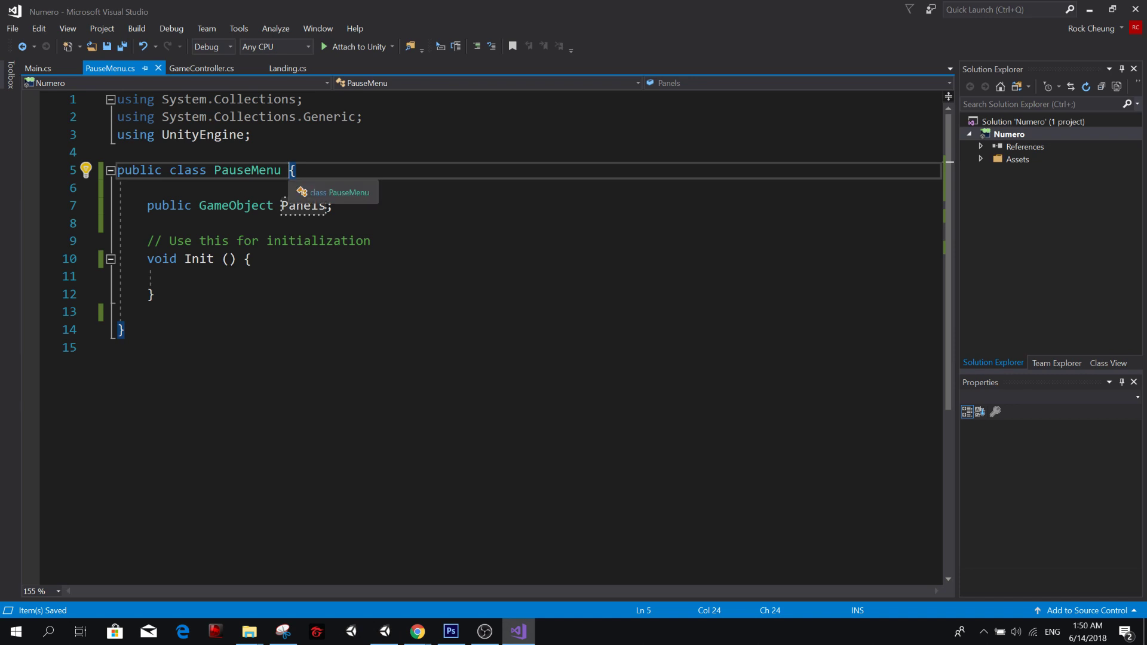
Save PauseMenu.cs, switch to Landing.cs and examine its Panel field and constructor.
key("ctrl+s")
left_click(155, 294)
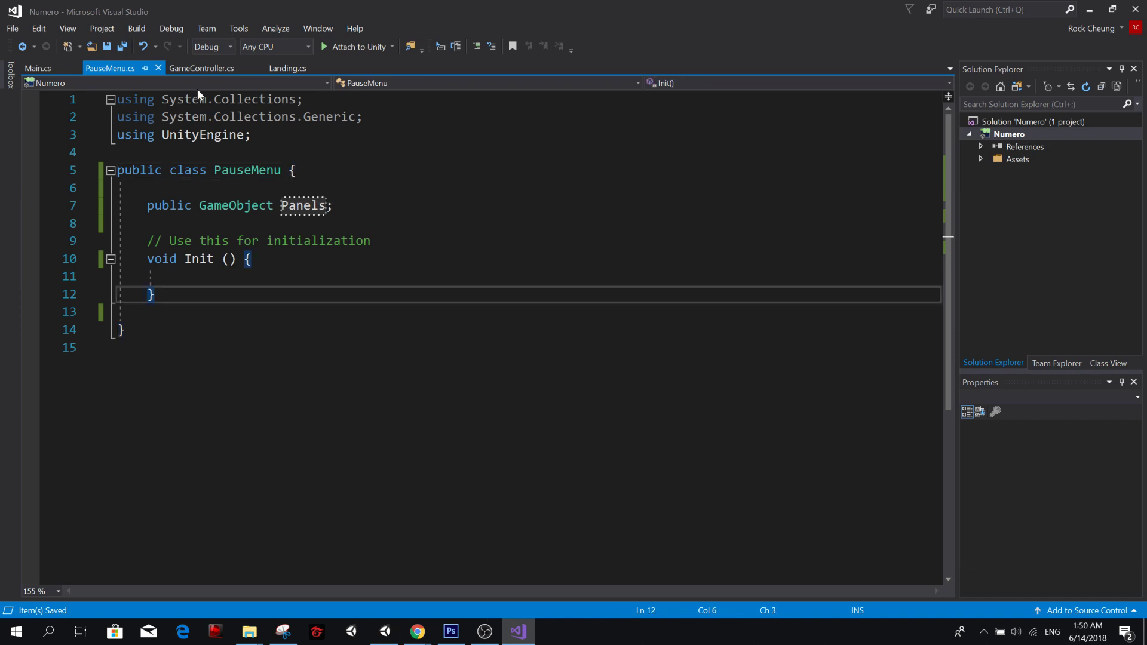
left_click(208, 69)
left_click(292, 68)
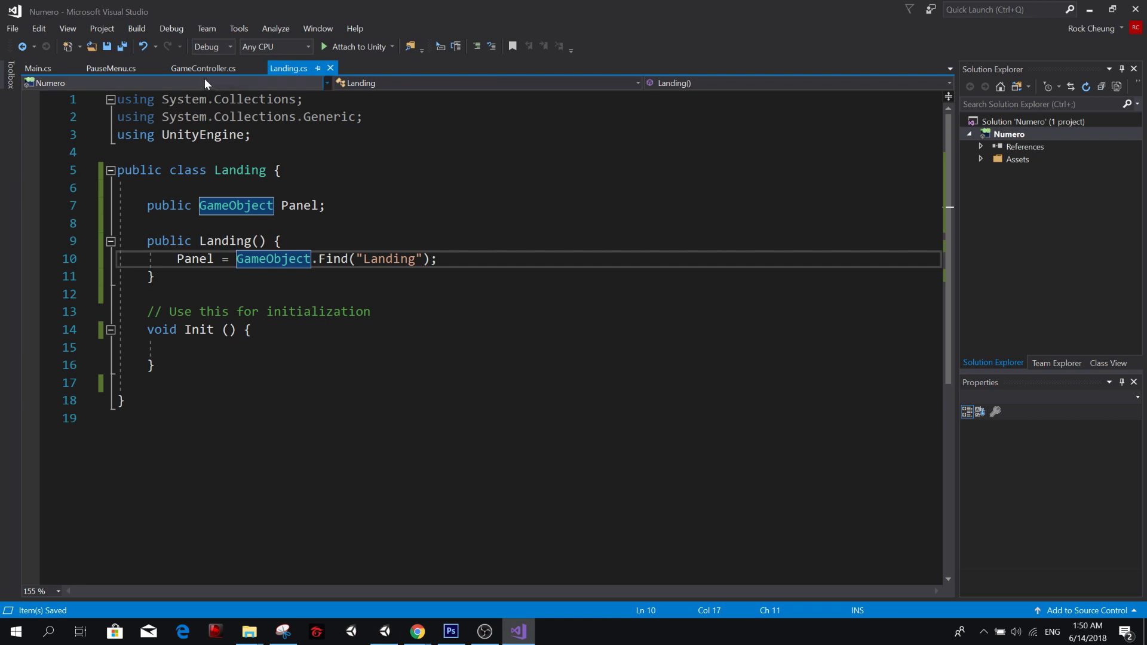
key("Up")
key("Up")
key("Up")
key("End")
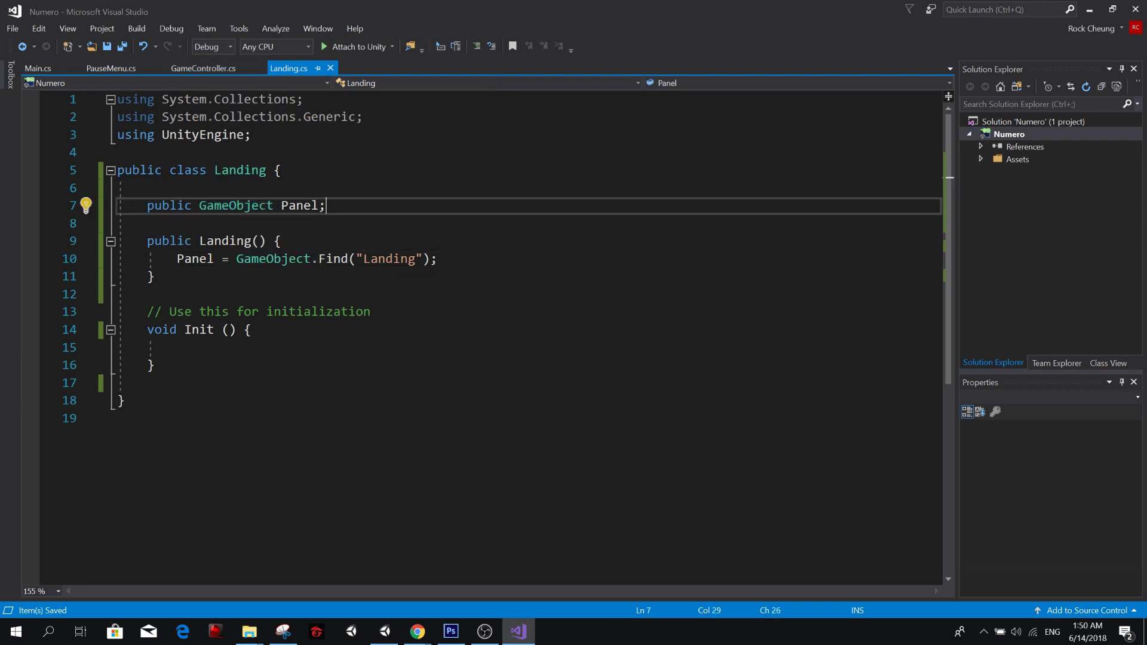
Add an empty public GameController() constructor below the Panel field in GameController.cs.
left_click(203, 68)
left_click(274, 205)
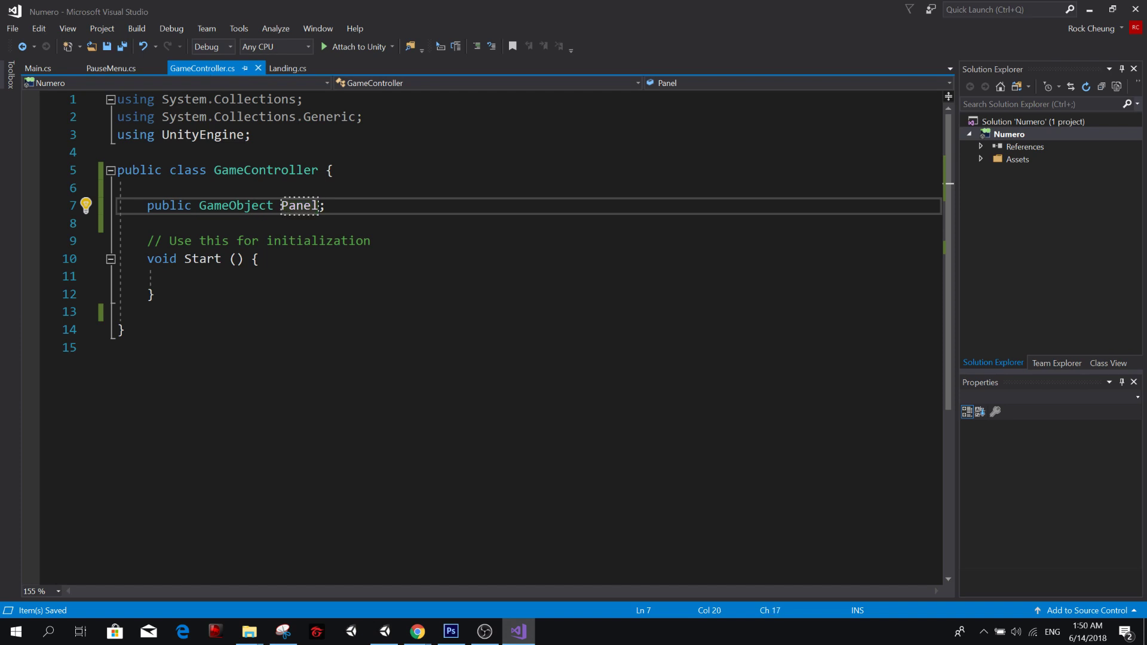
left_click(281, 224)
key("Return")
key("Return")
key("Up")
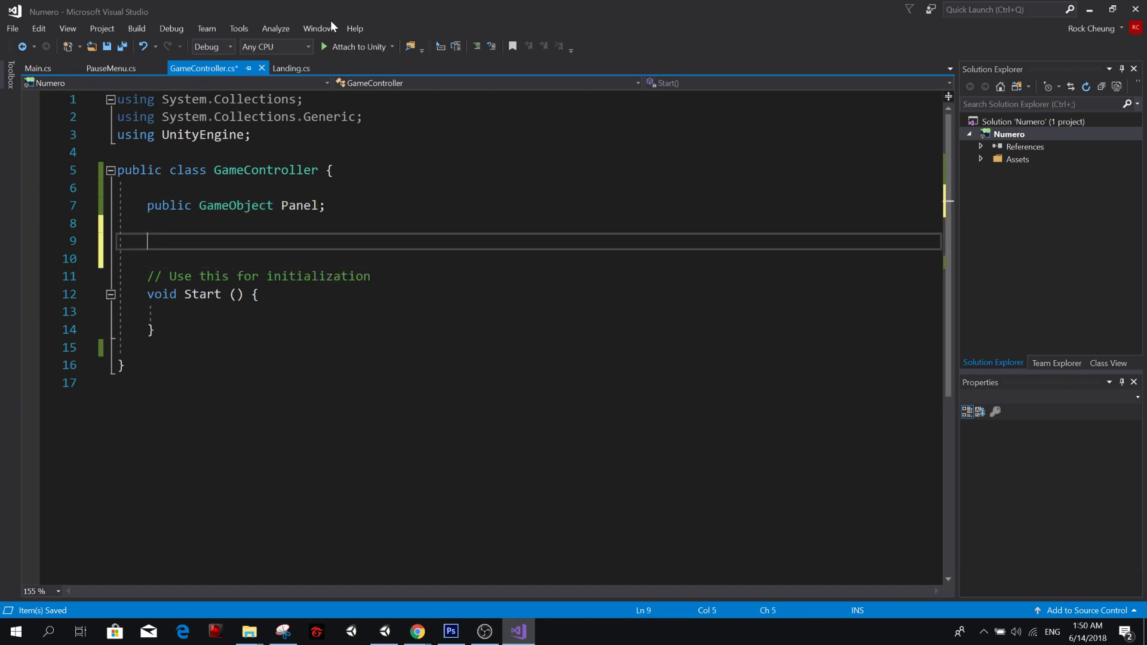
type("public GameController () {")
key("Return")
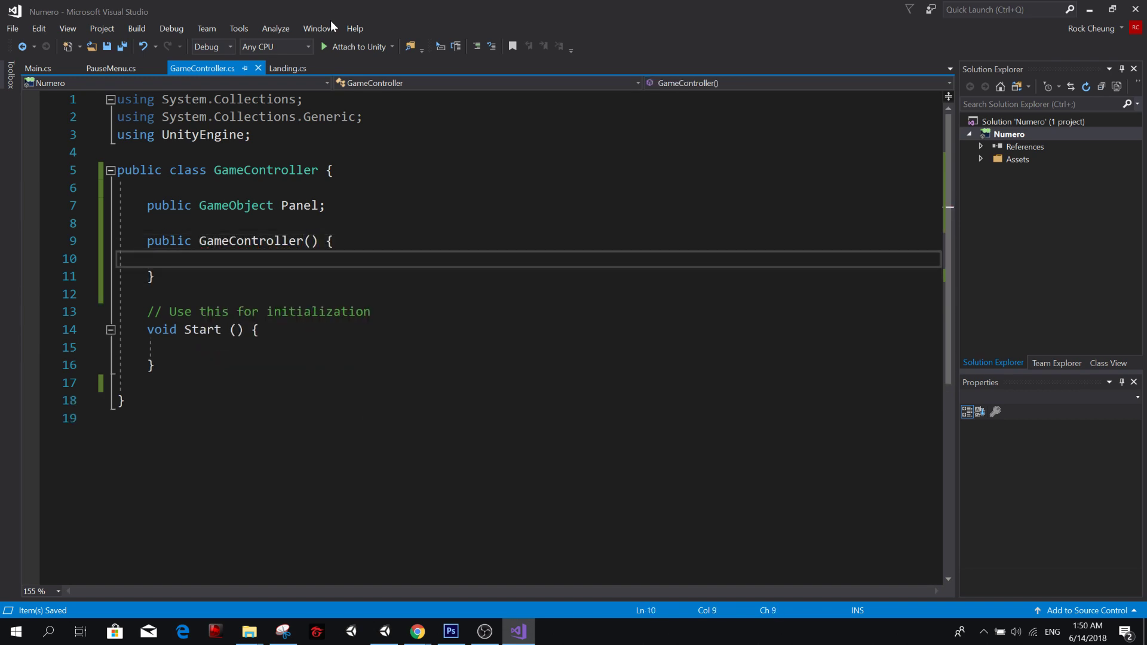
key("Up")
key("Home")
key("ctrl+Right")
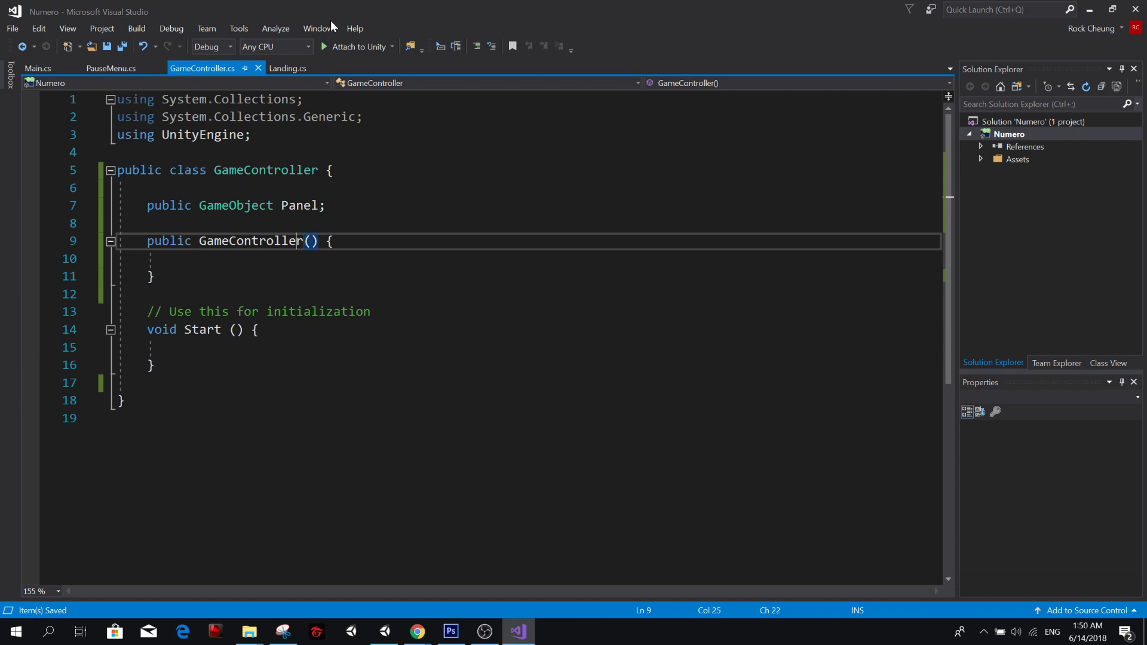
key("Down")
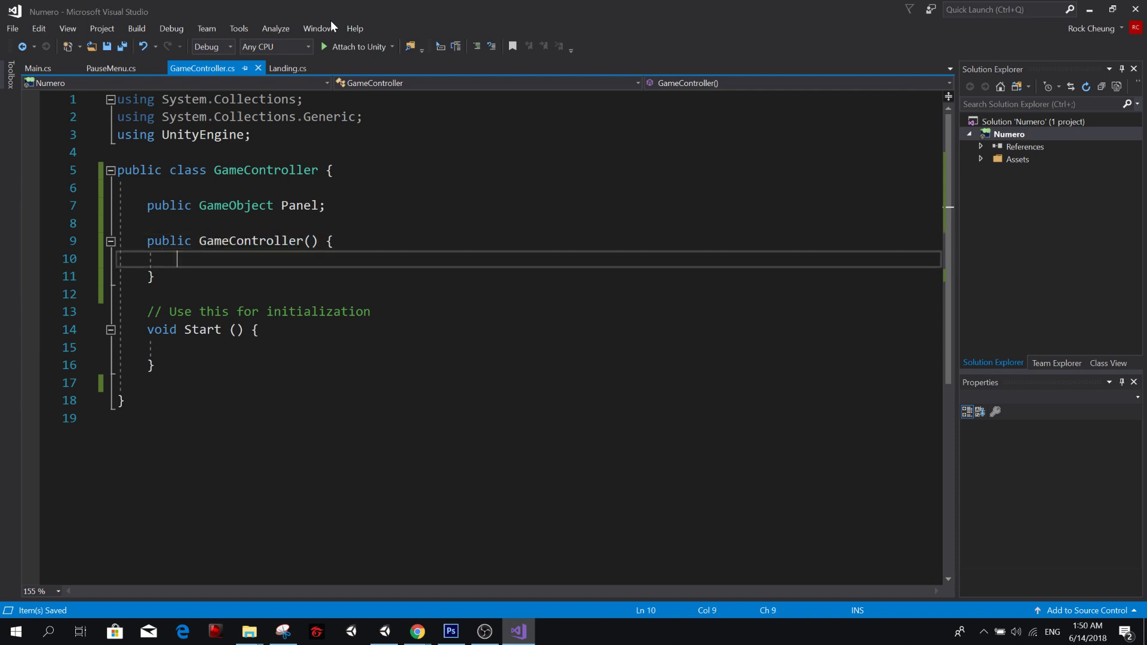
Copy the line Panel = GameObject.Find("Landing"); from Landing.cs into the GameController constructor and remove any duplicated text.
type("Panel")
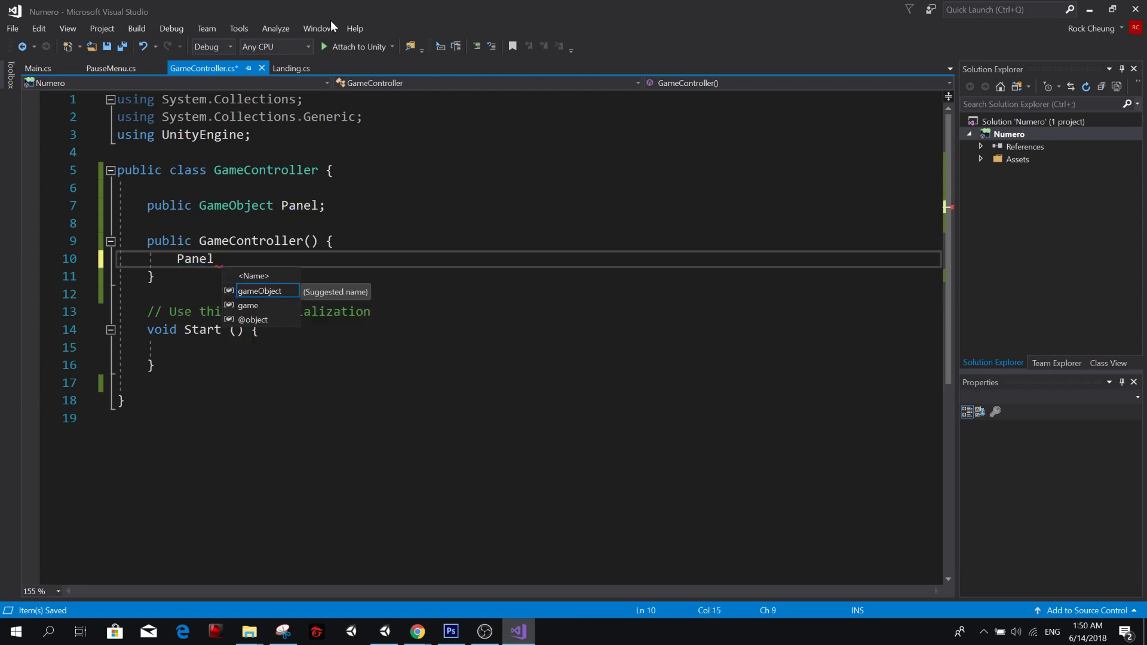
type(" =")
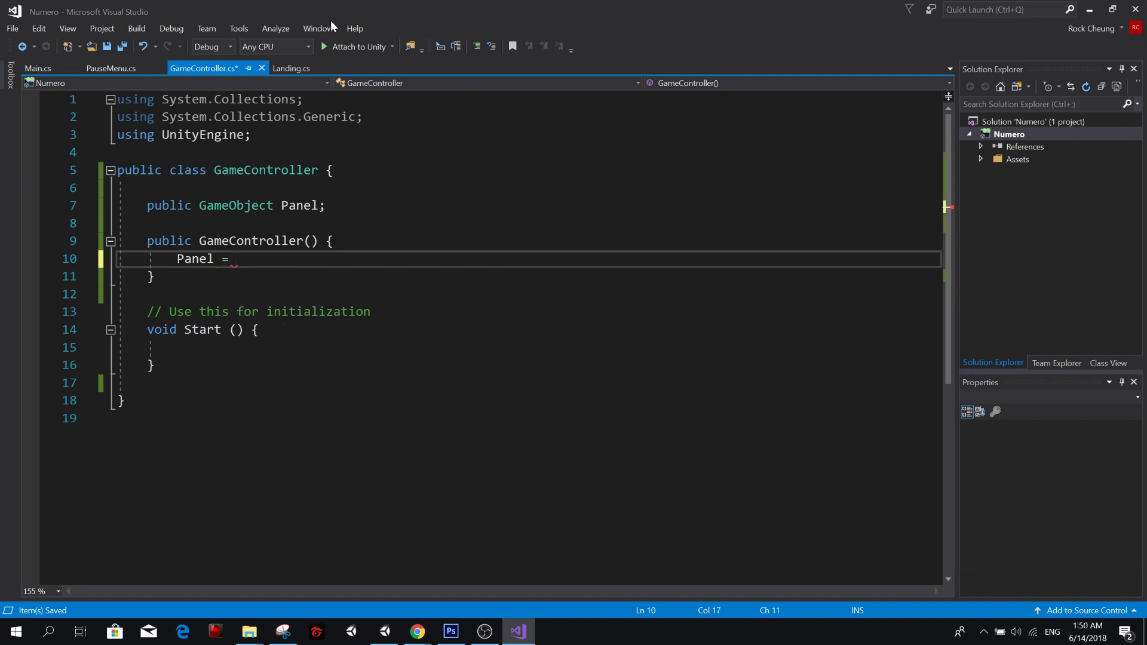
key("ctrl+s")
left_click(297, 72)
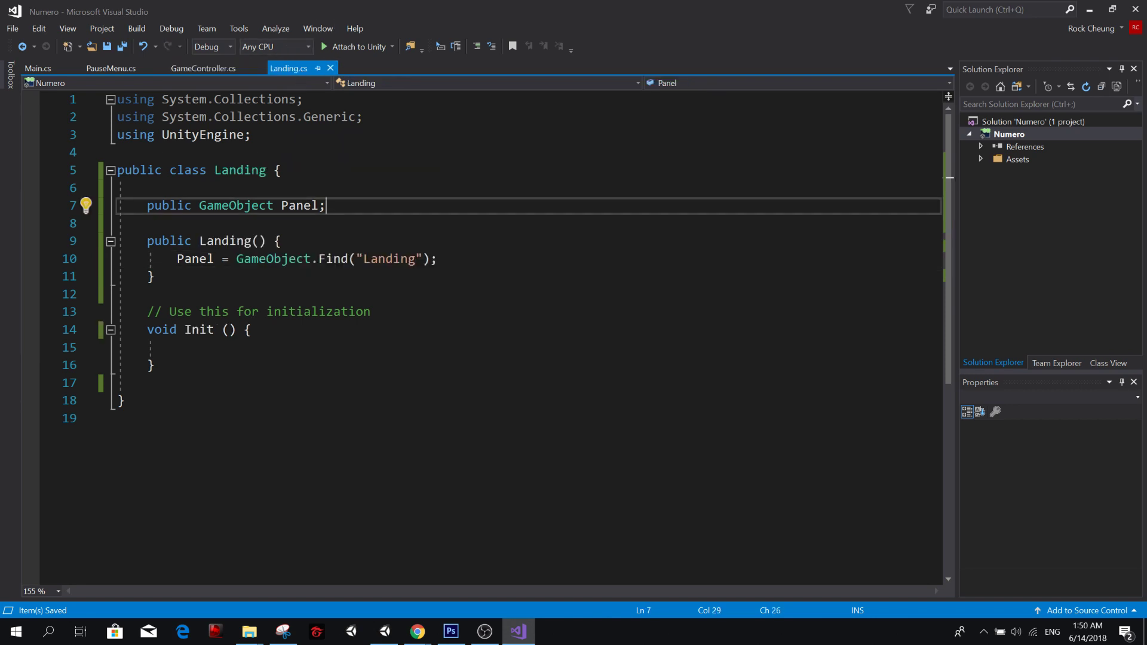
left_click_drag(176, 258, 437, 258)
key("ctrl+c")
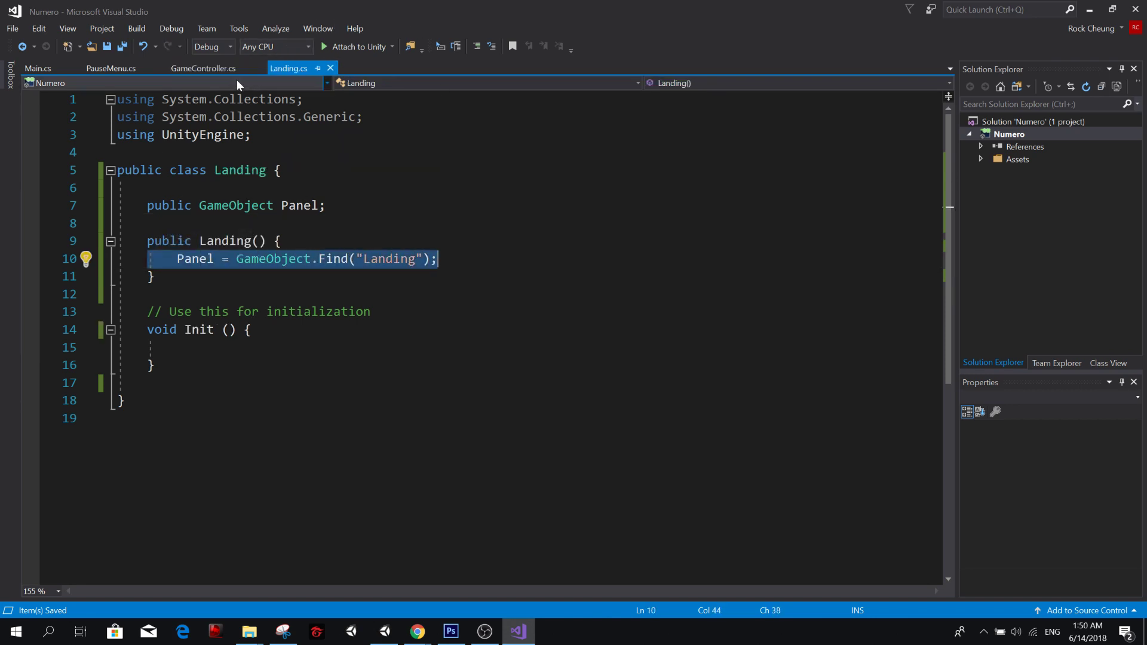
left_click(224, 70)
key("ctrl+v")
double_click(272, 261)
key("BackSpace")
key("BackSpace")
key("BackSpace")
key("BackSpace")
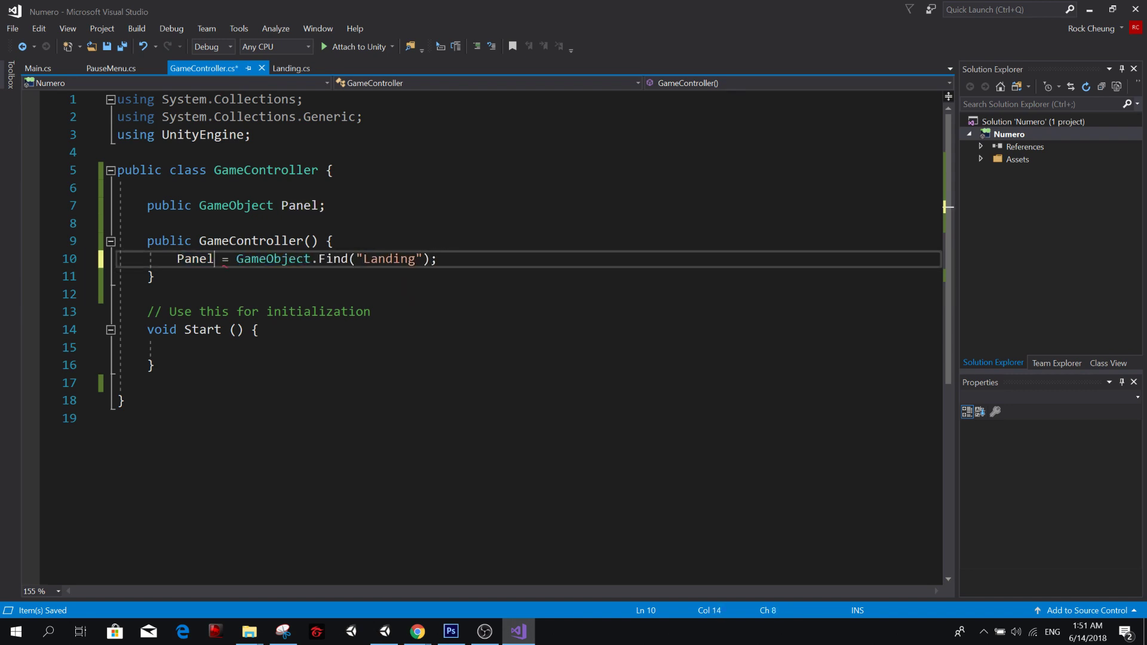
Change the GameController constructor's Find argument to "Gameplay", save the file and check the panel's name in Unity's hierarchy.
key("ctrl+Right")
key("ctrl+Right")
key("ctrl+Right")
key("ctrl+Right")
key("ctrl+Right")
key("ctrl+Right")
key("ctrl+BackSpace")
type("Gameplay")
key("ctrl+s")
key("alt+Tab")
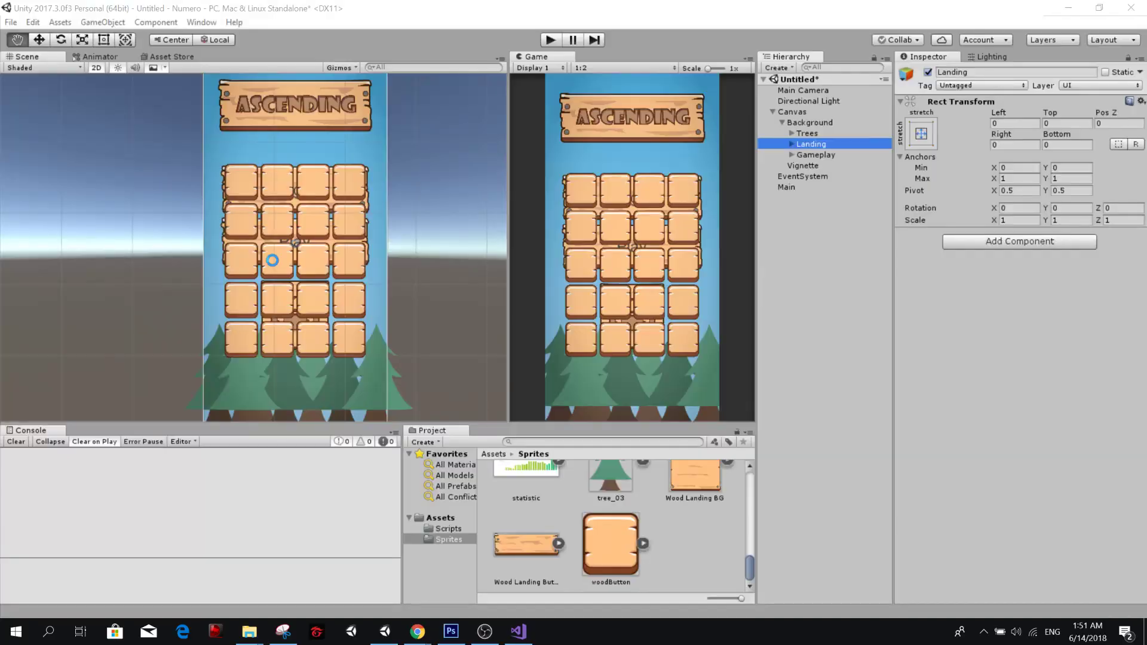
key("alt+Tab")
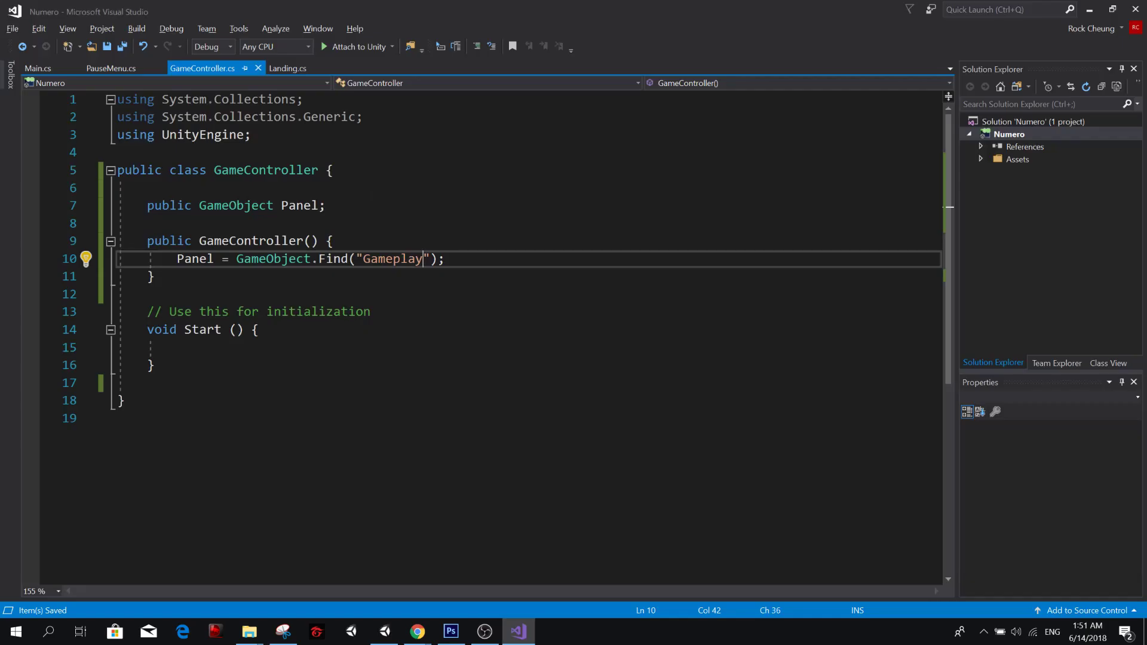
Review PauseMenu.cs and the Start method in Main.cs, and return to the Panel field in Landing.cs.
left_click(108, 69)
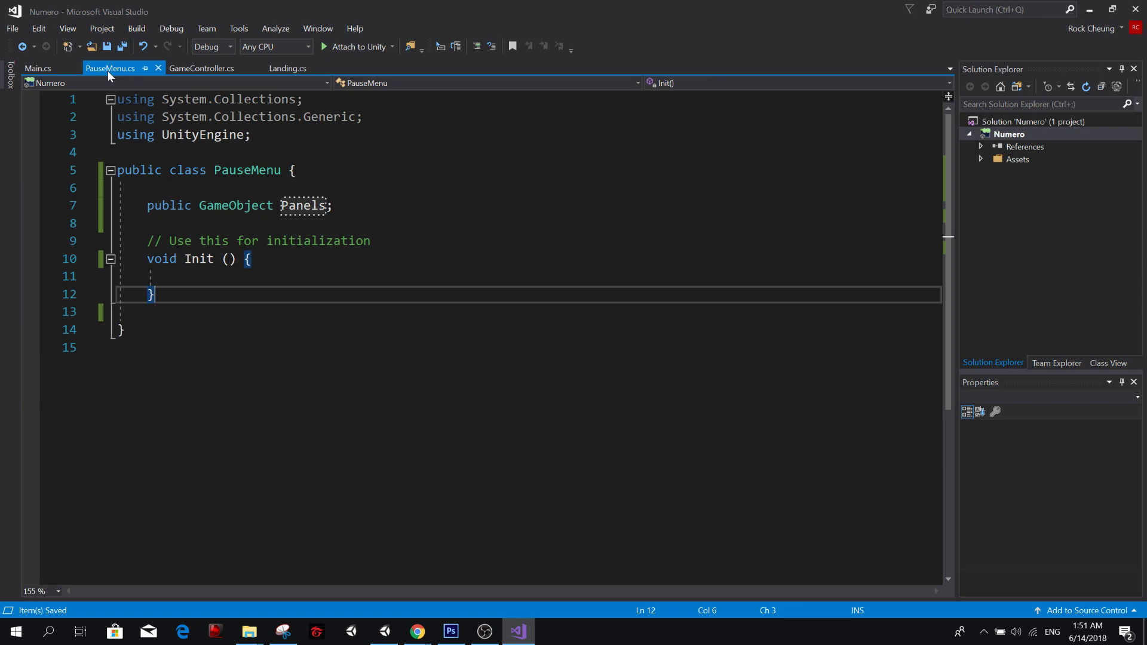
left_click(45, 66)
left_click(275, 347)
left_click(274, 383)
left_click(269, 365)
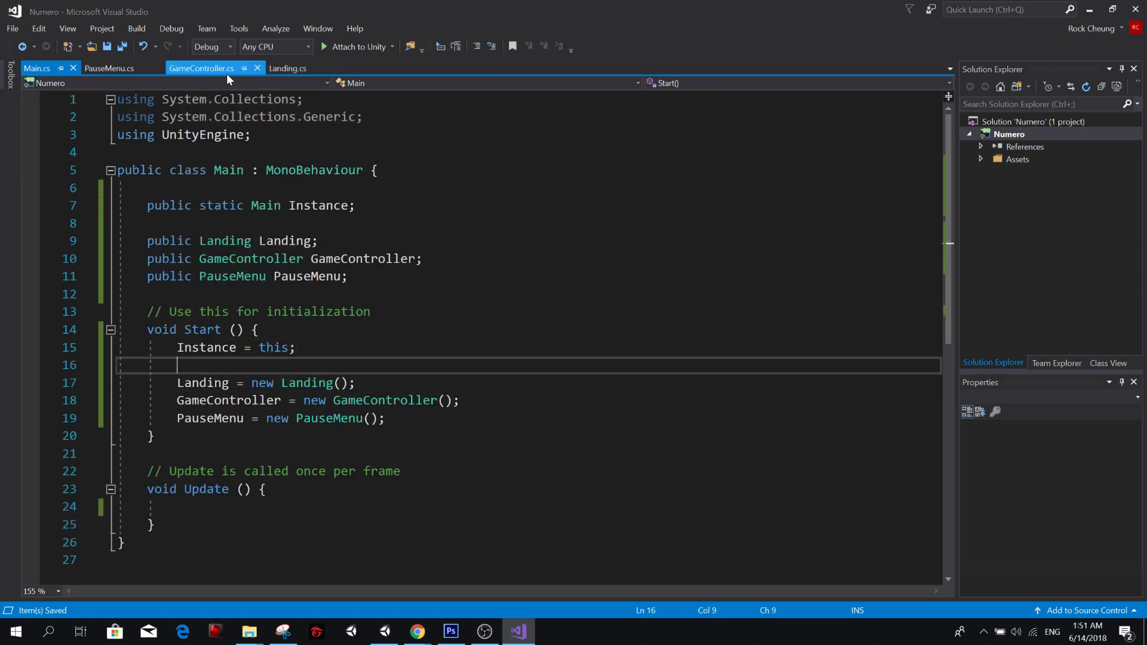
left_click(286, 69)
left_click(326, 206)
left_click(281, 240)
left_click(281, 223)
left_click(325, 206)
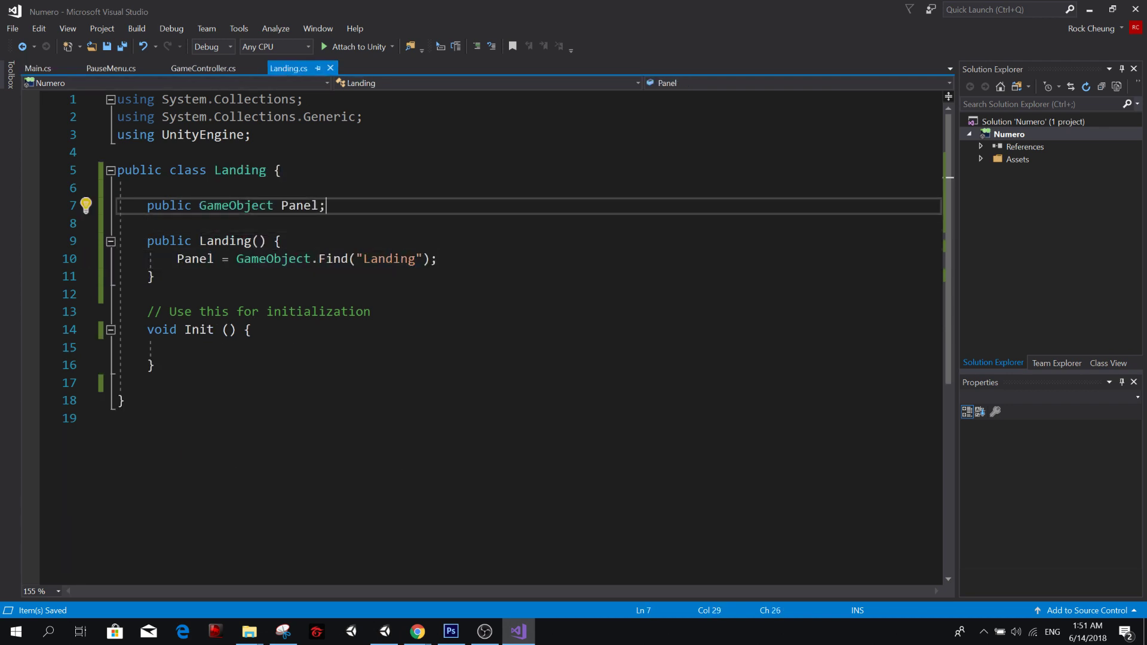
Check the Landing class's entries in the draw.io diagram and return to Visual Studio.
key("alt+Tab")
key("alt+Tab")
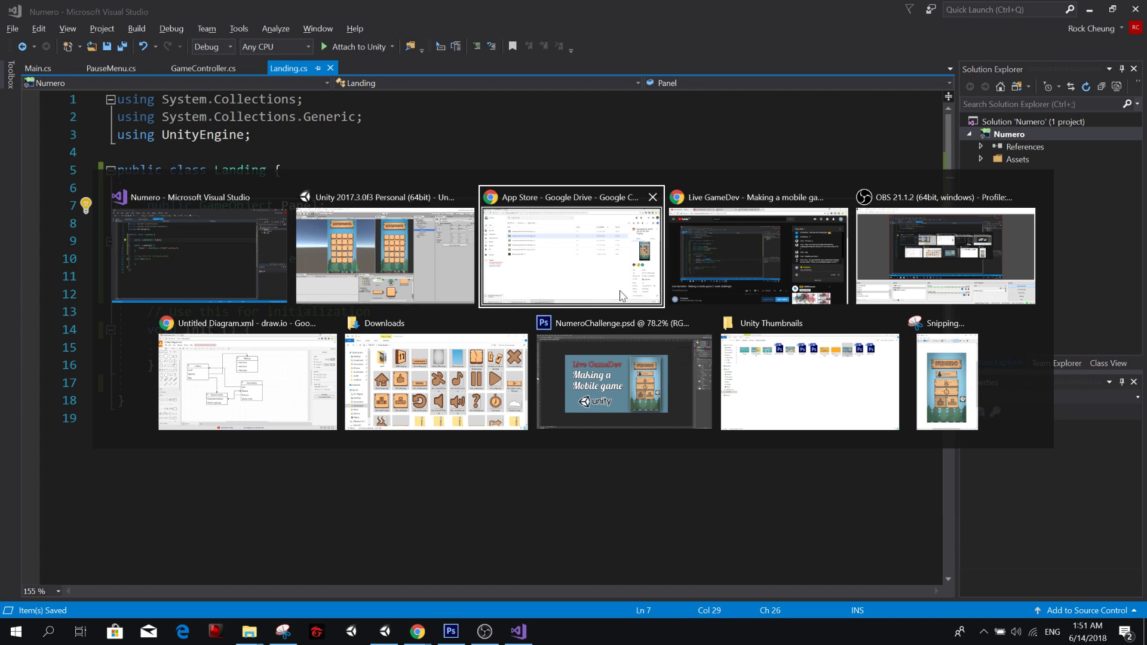
left_click(267, 396)
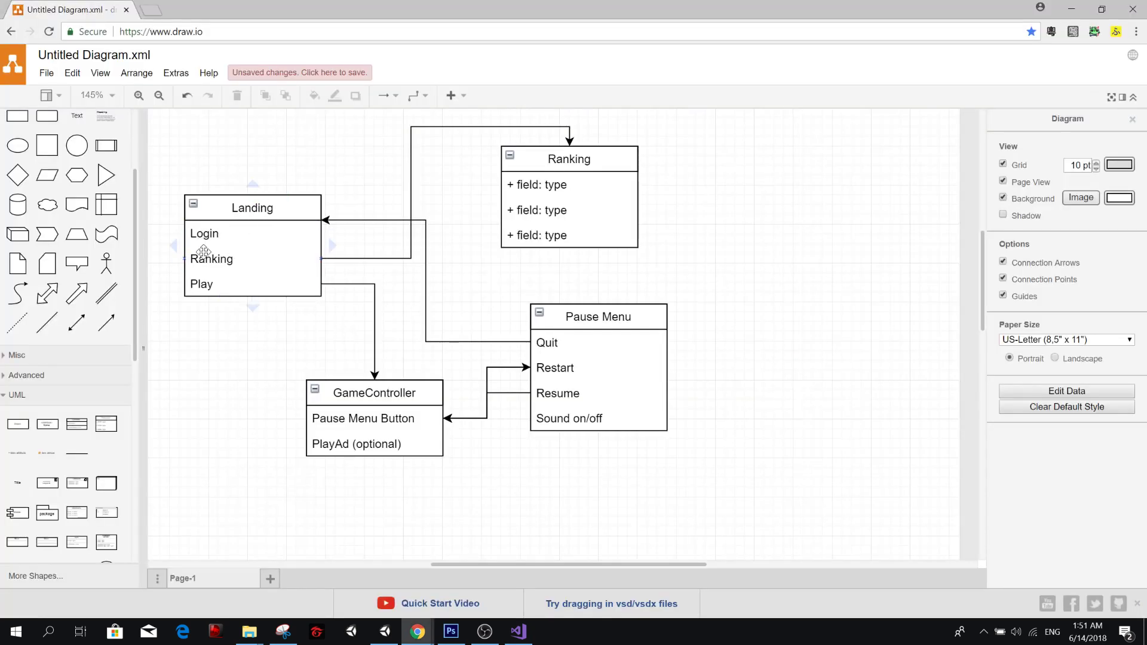
key("alt+Tab")
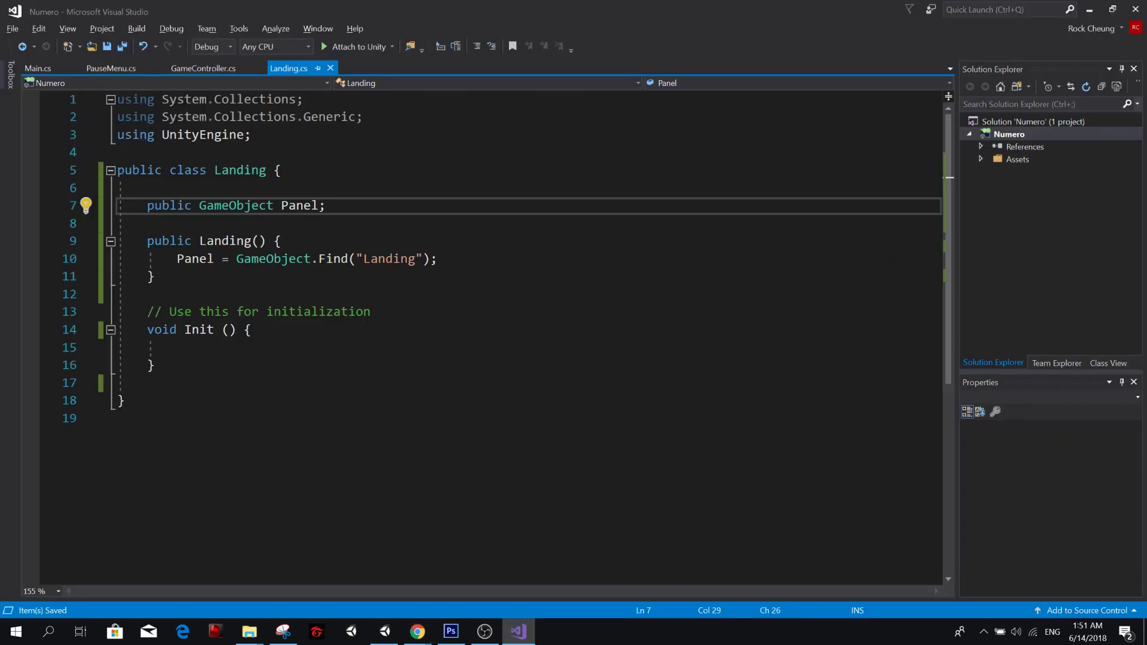
Begin a Button declaration on a new line below the Panel field in the Landing class.
key("Return")
key("Return")
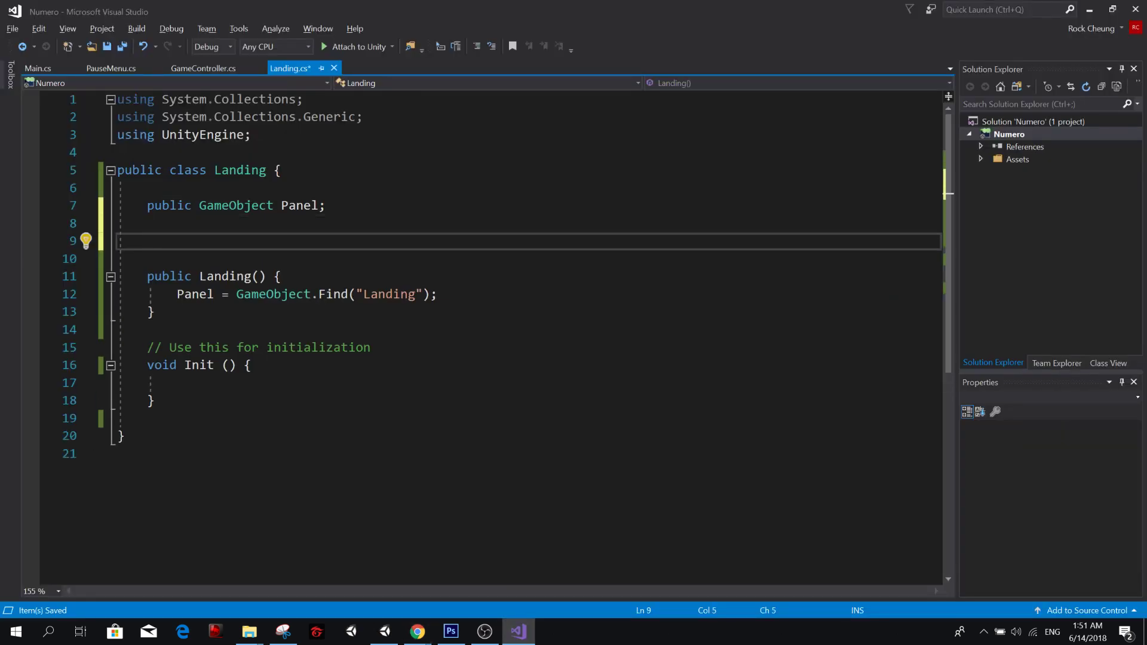
type("But")
key("Escape")
Add the directive using UnityEngine.UI; below using UnityEngine; in Landing.cs and save the file.
left_click(267, 135)
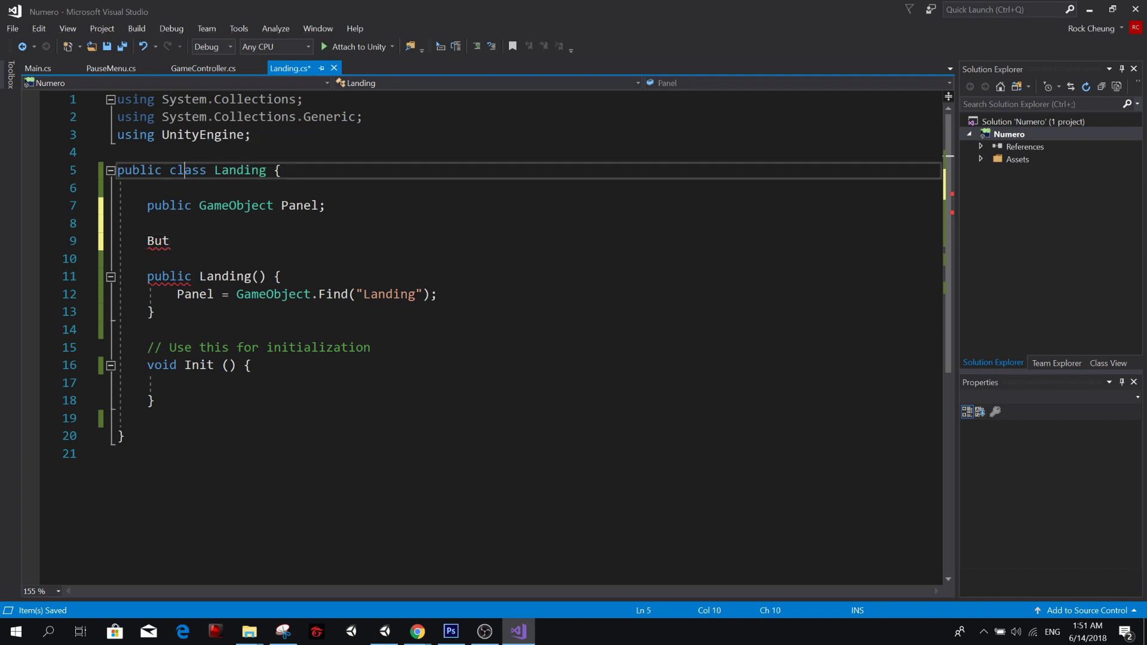
key("shift+Home")
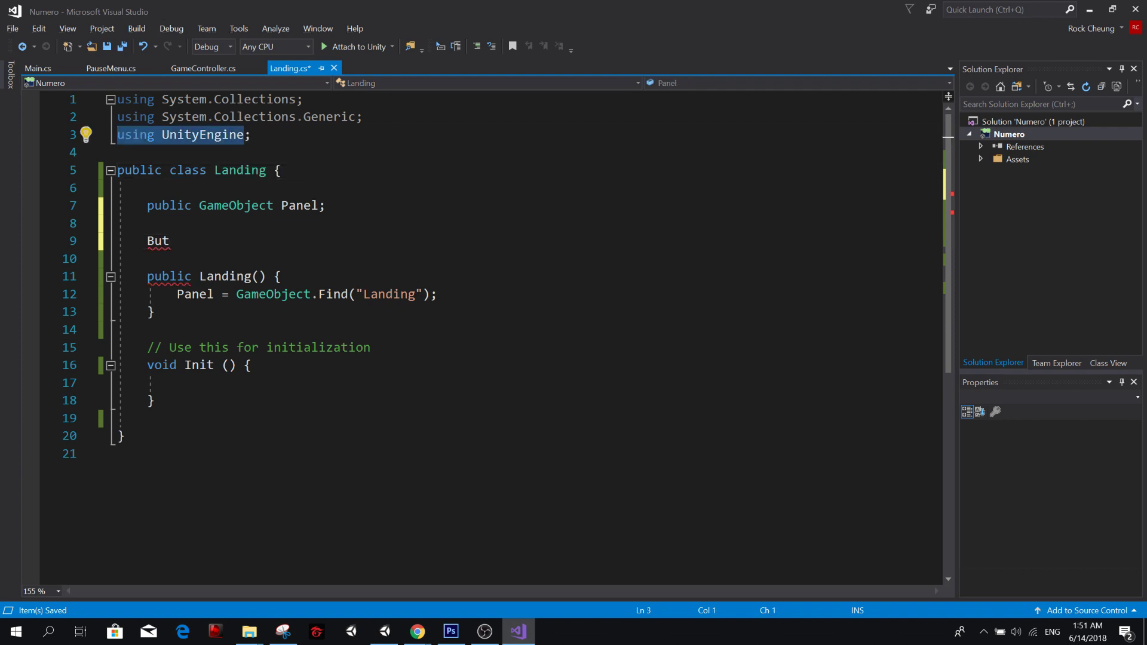
key("ctrl+c")
key("End")
key("Return")
key("ctrl+v")
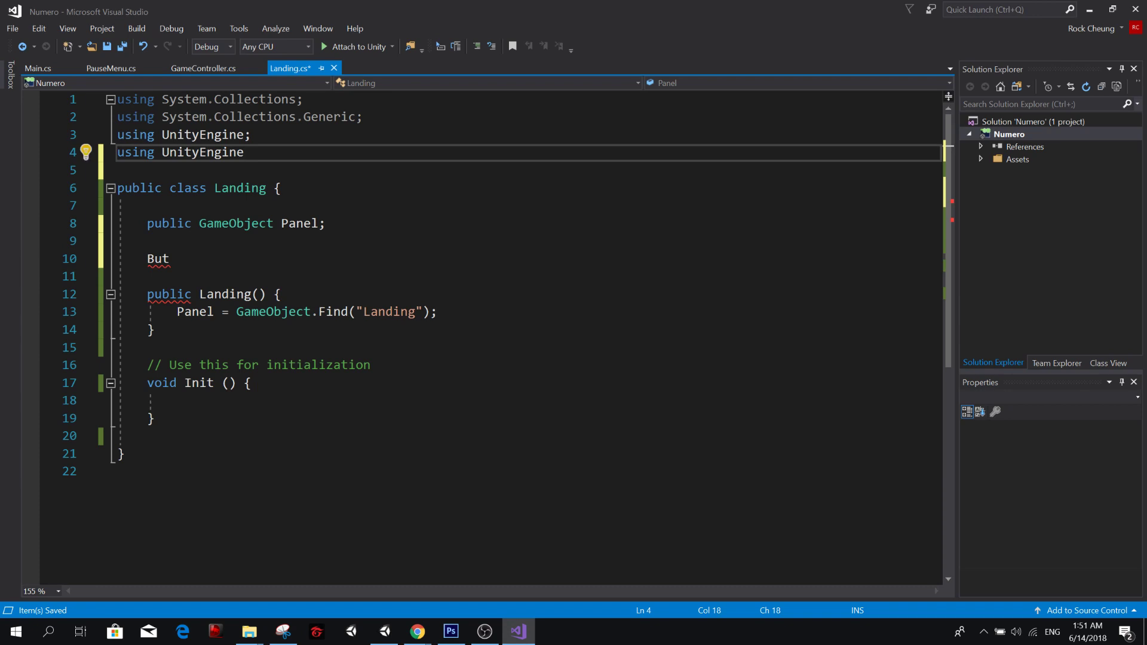
type(".UIl")
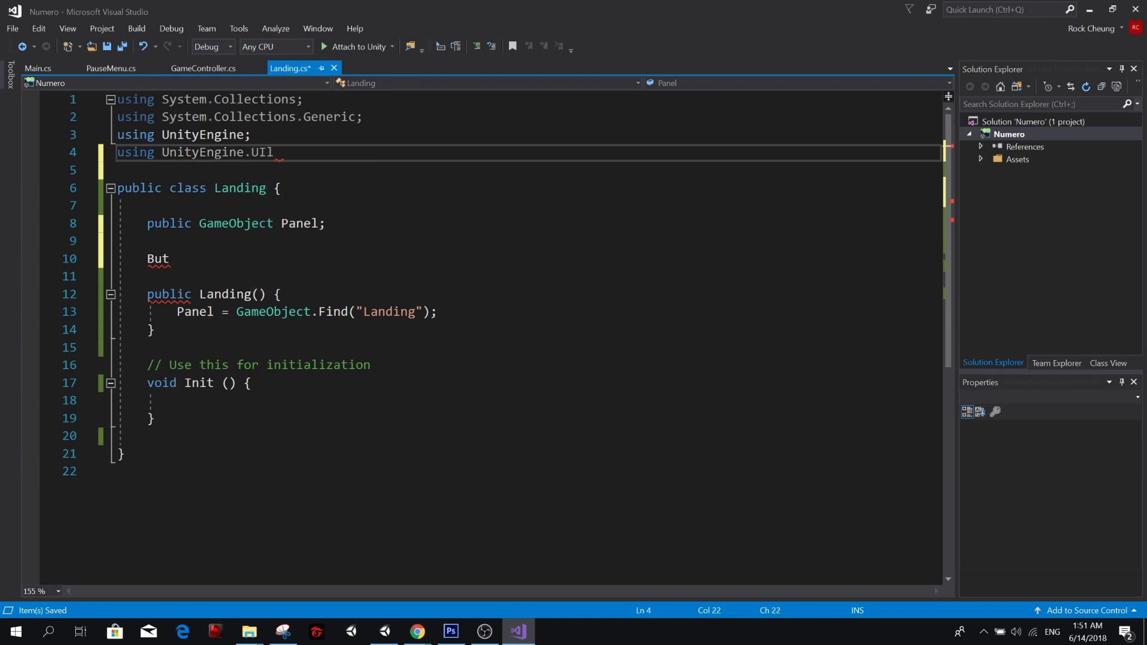
type(";")
key("ctrl+s")
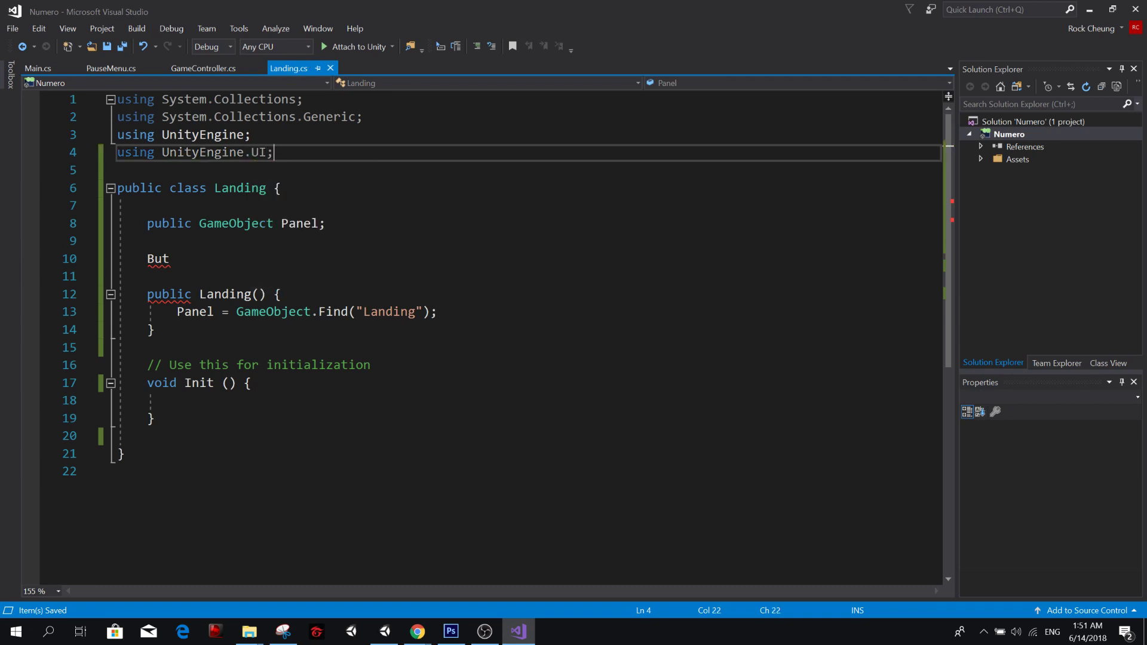
Replace the partial Button text in the Landing class with public Button LoginButton; and save the file.
left_click(170, 259)
key("ctrl+BackSpace")
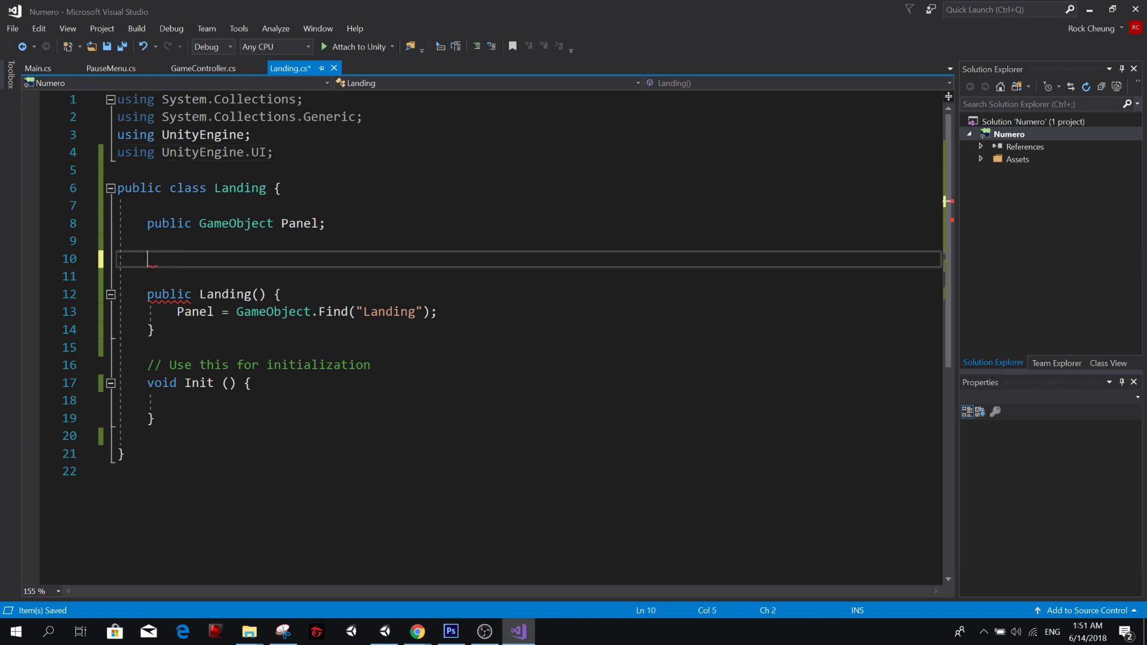
type("publ")
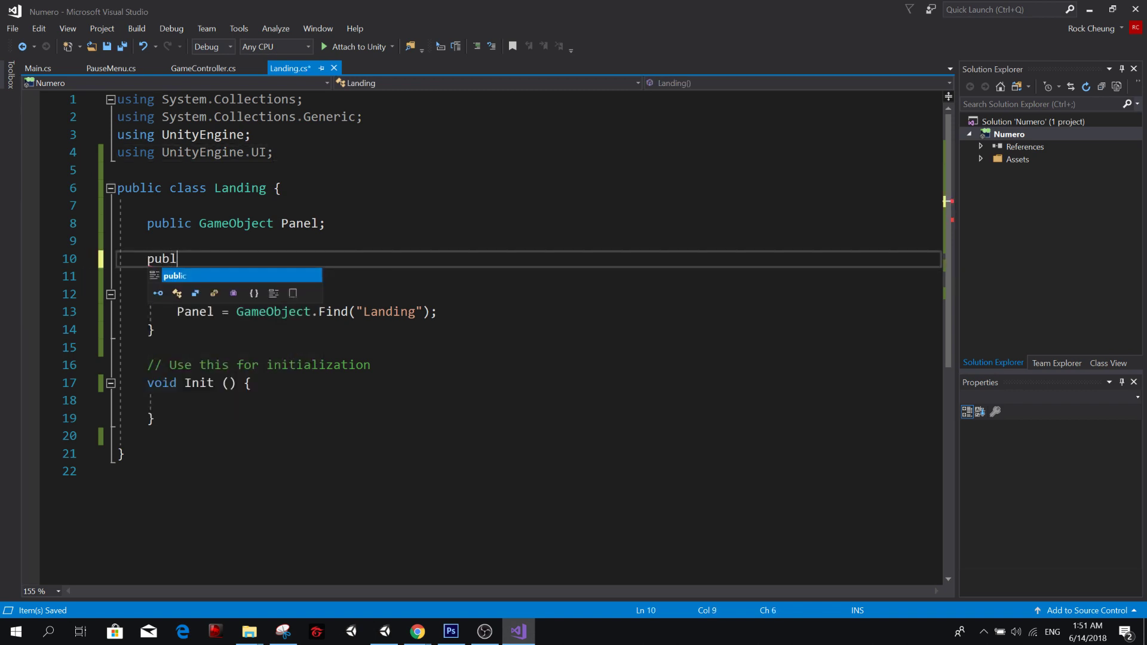
type("ic Button ")
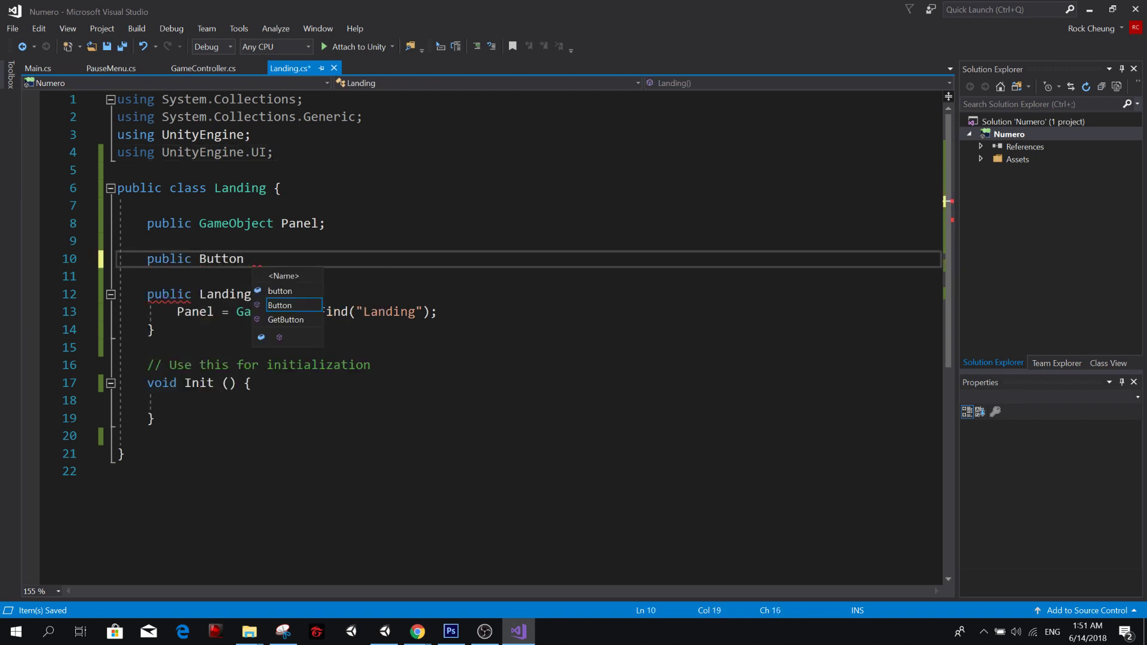
type("LoginButton;")
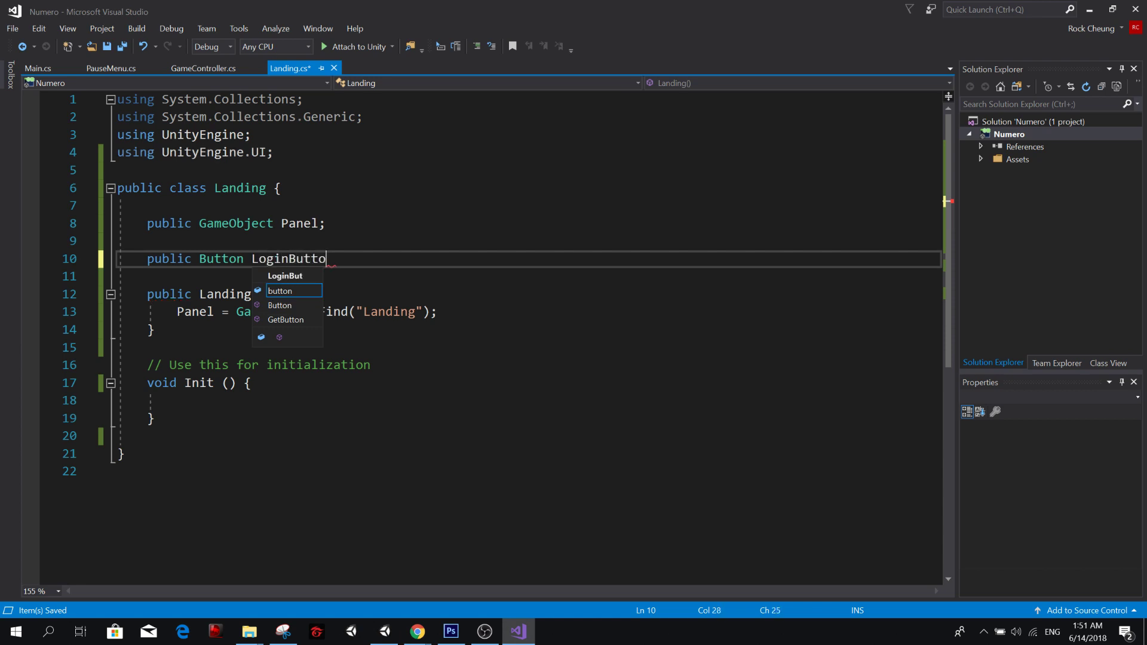
key("ctrl+s")
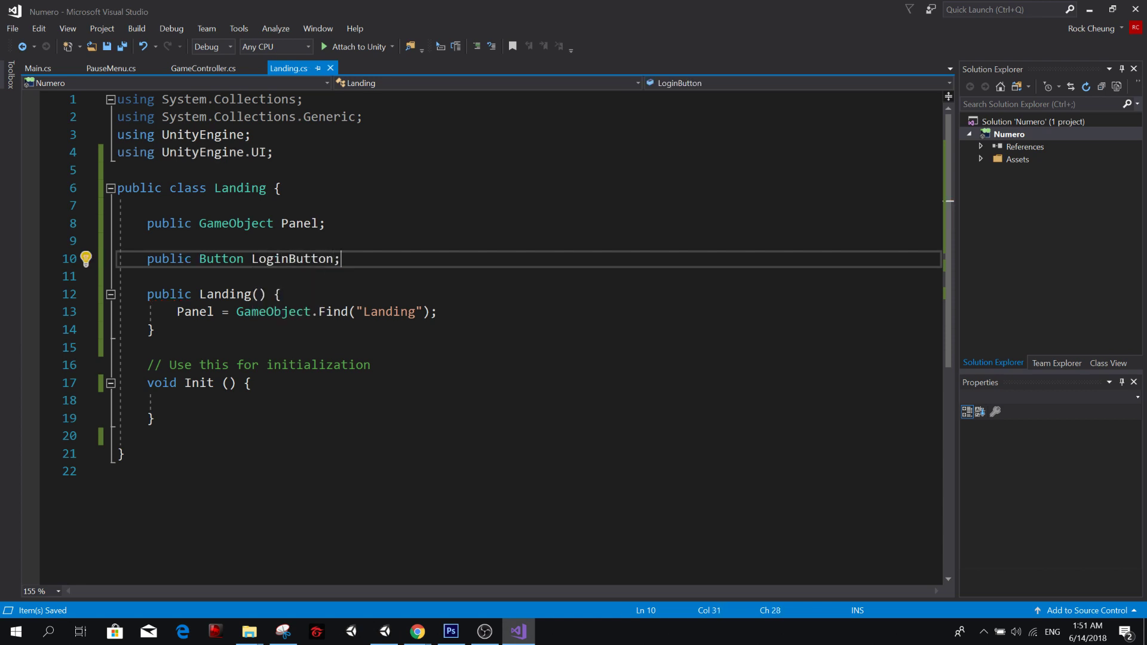
Duplicate the LoginButton declaration on the line below and rename the copy PlayButton.
key("shift+Home")
key("ctrl+c")
key("Down")
key("Return")
key("Up")
key("ctrl+v")
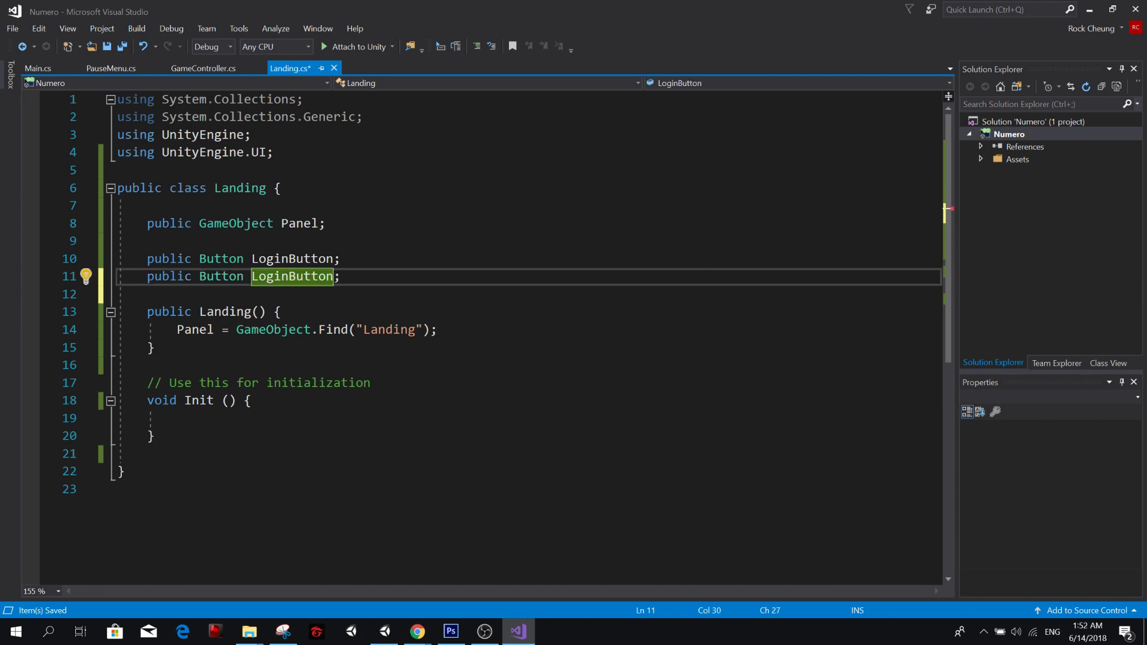
key("BackSpace")
key("BackSpace")
key("BackSpace")
key("BackSpace")
key("BackSpace")
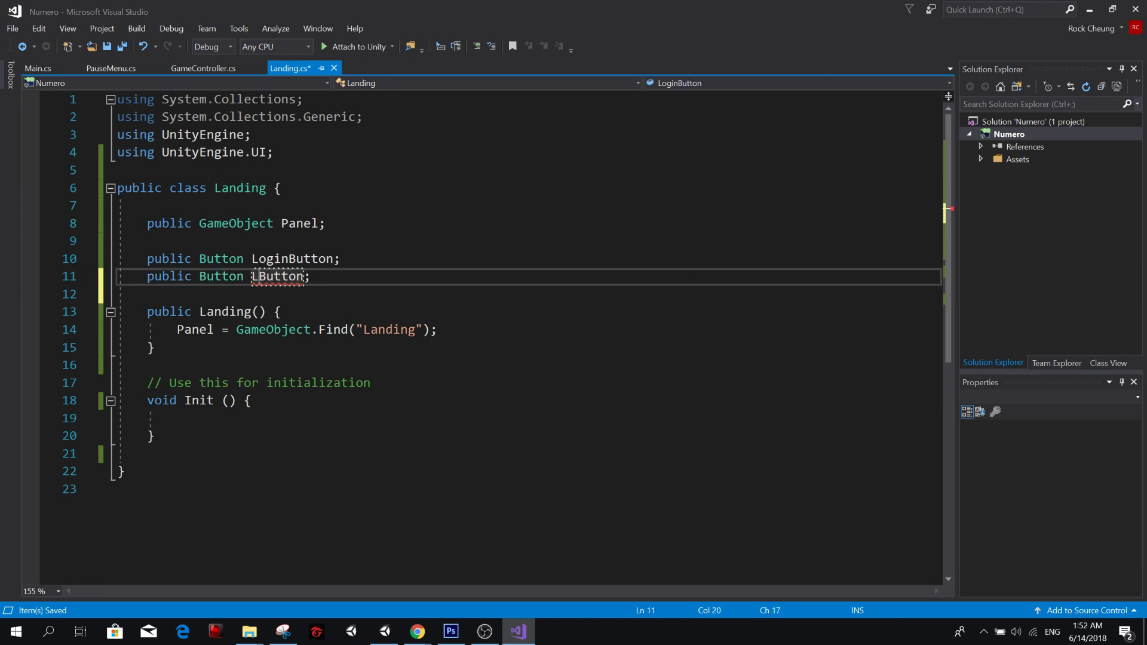
type("Play")
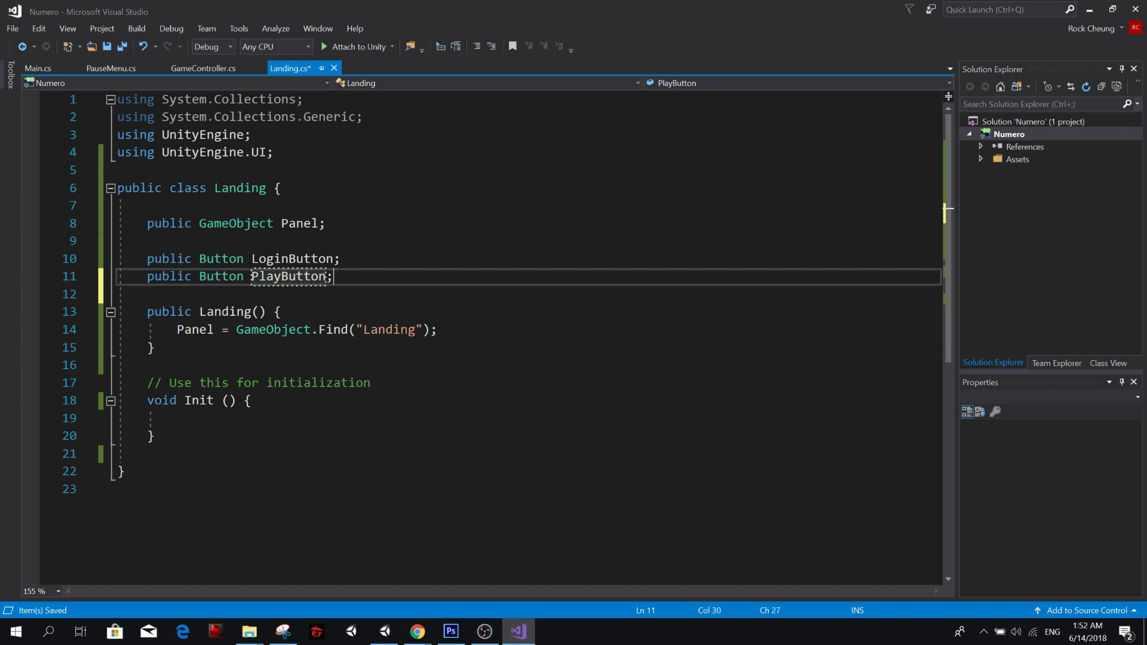
Add the declaration public Button RankingButton; on the line below PlayButton in the Landing class.
key("Down")
key("Return")
key("Up")
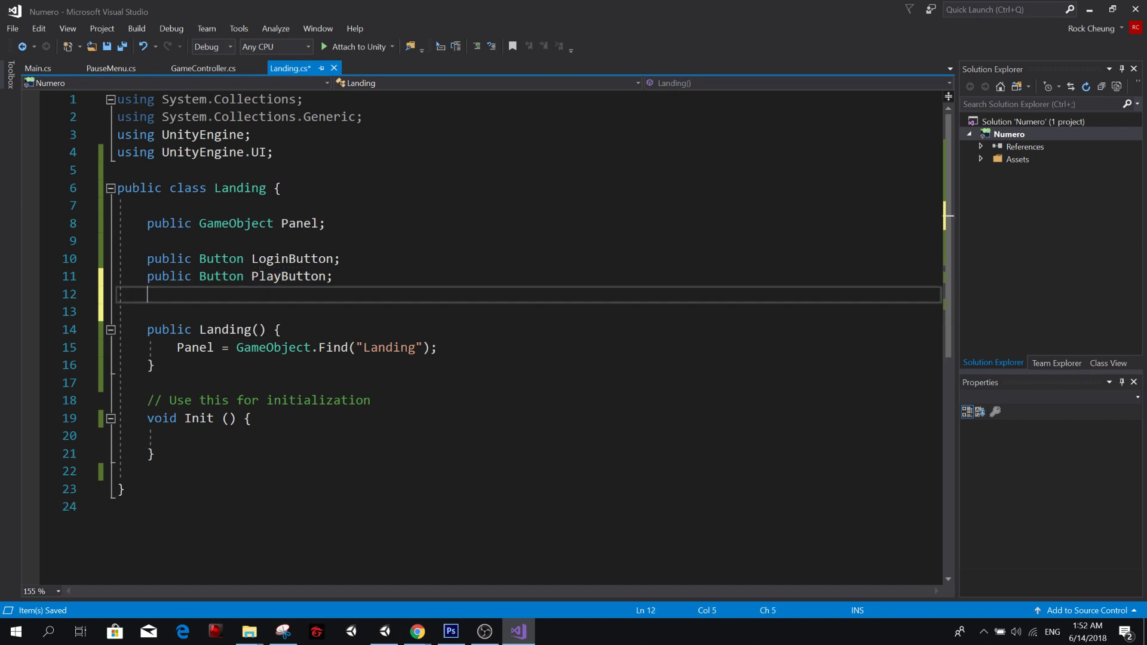
key("ctrl+v")
key("Left")
key("Left")
key("Left")
key("BackSpace")
key("BackSpace")
key("BackSpace")
key("BackSpace")
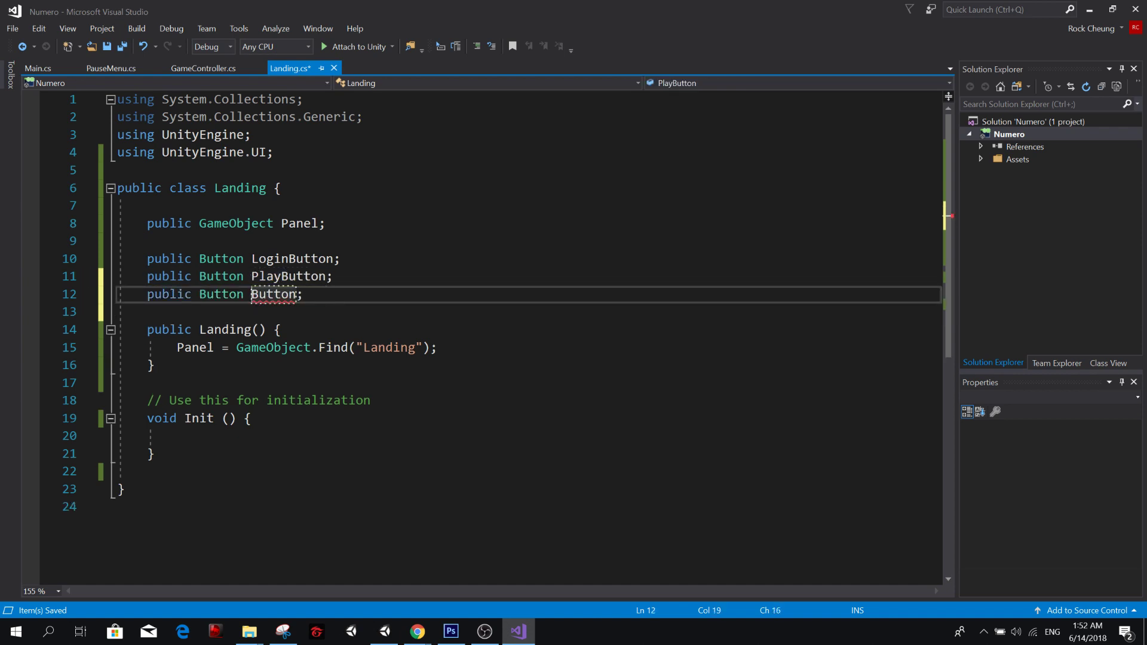
type("Ranking")
Begin a RankingButton assignment below the Panel line in the Landing constructor, using Panel.transform.Find(""), and check the draw.io class diagram.
key("Down")
key("Down")
key("Down")
key("End")
key("Return")
key("Return")
type("RankingButton")
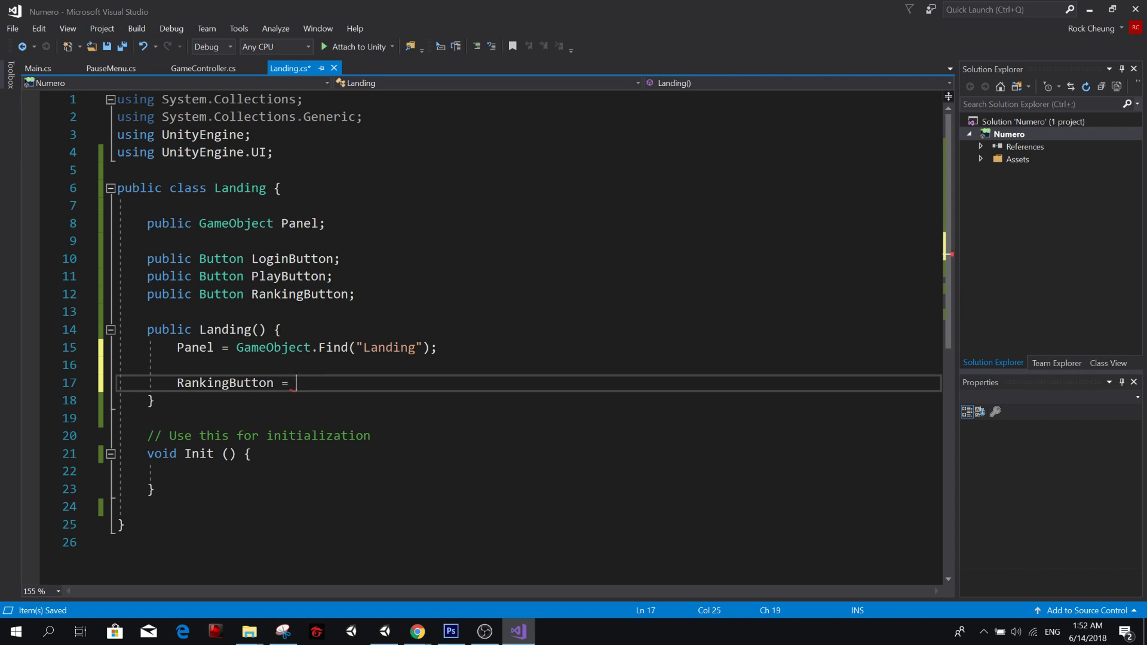
type(" = Panel")
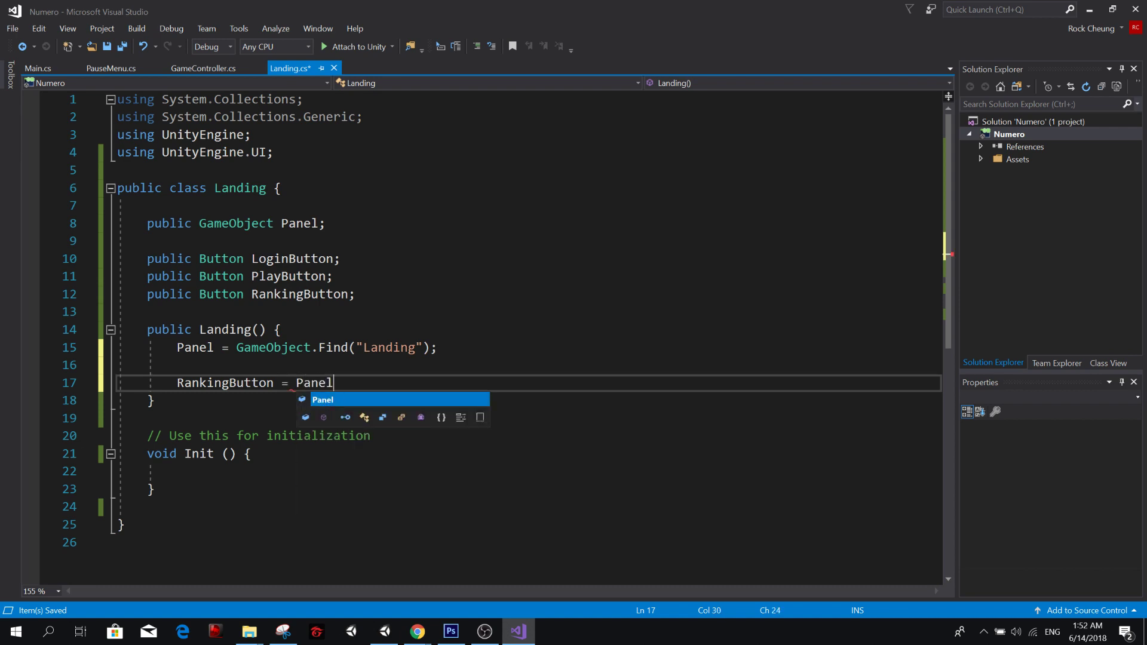
type(".transform.Find(\"")
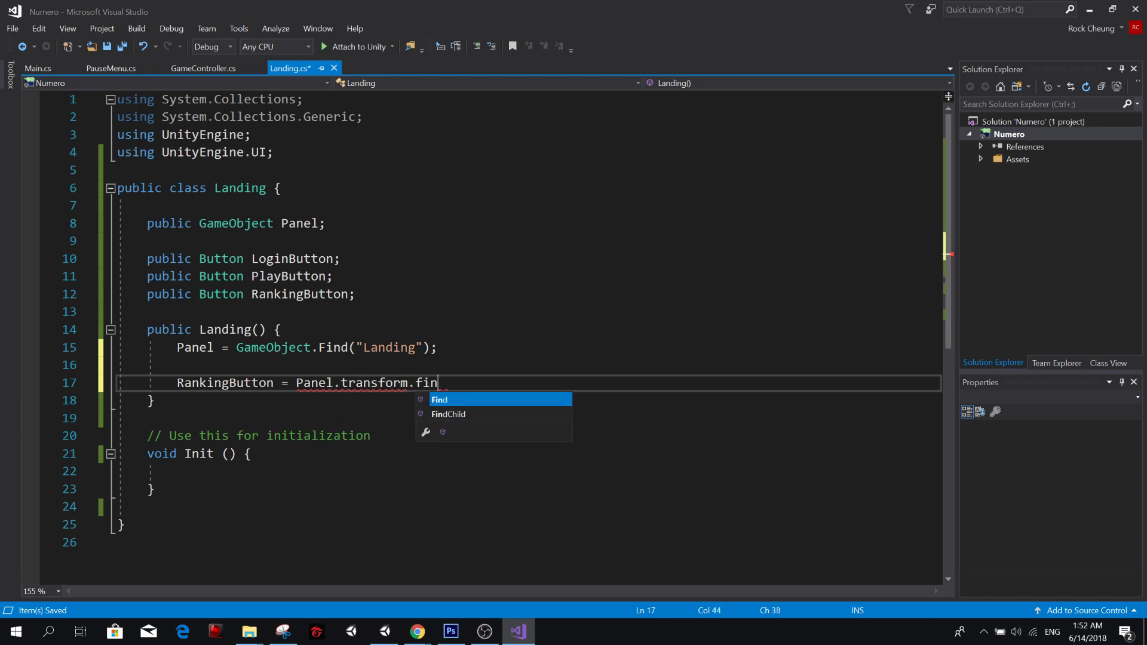
key("alt+Tab")
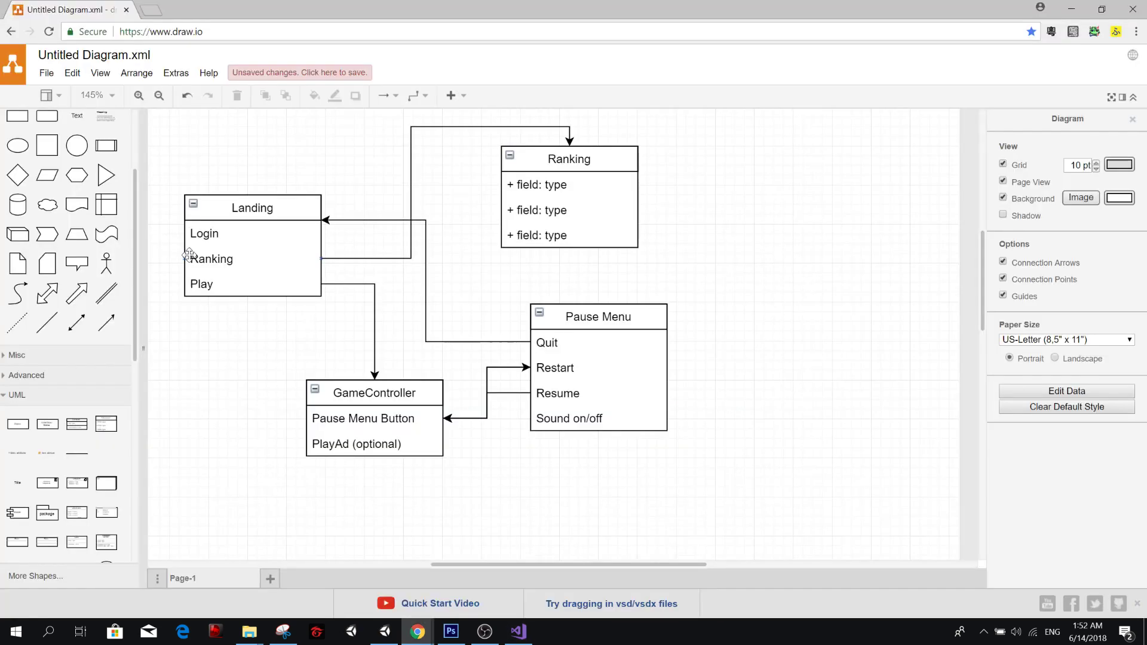
key("alt+Tab")
key("alt+Tab")
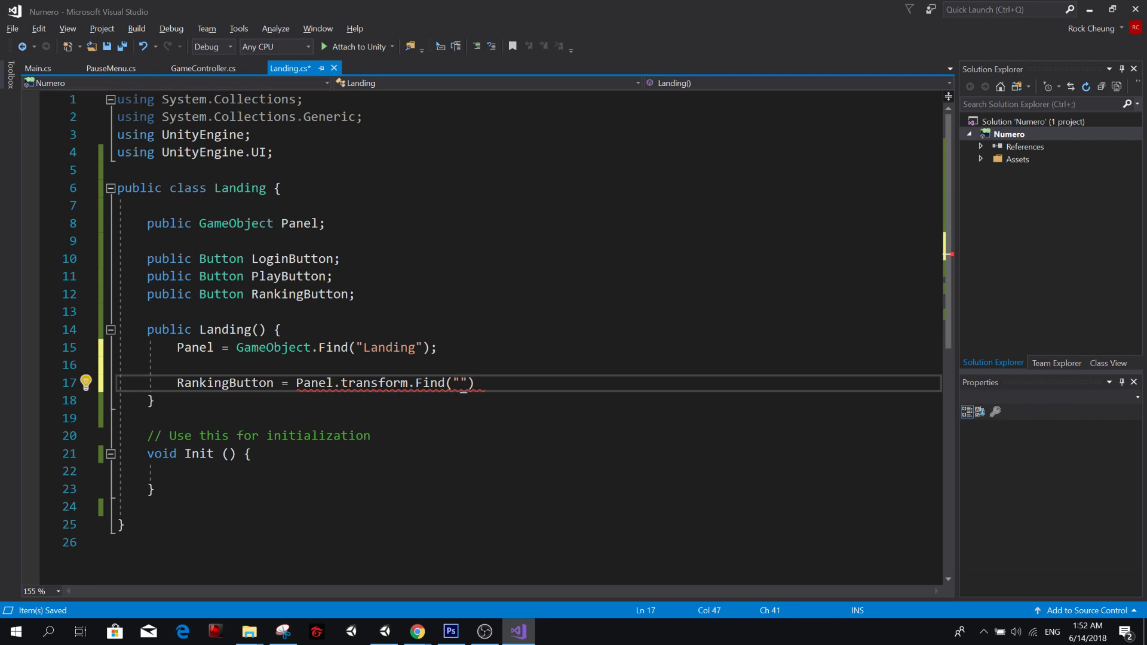
left_click(267, 187)
type(": Mono")
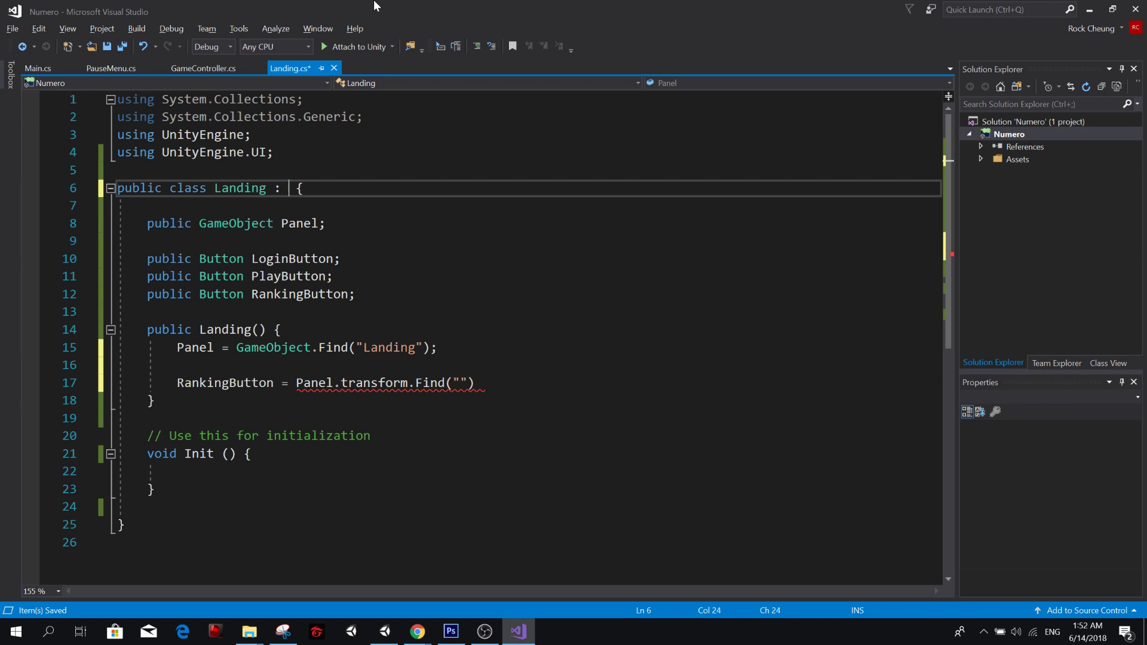
key("Tab")
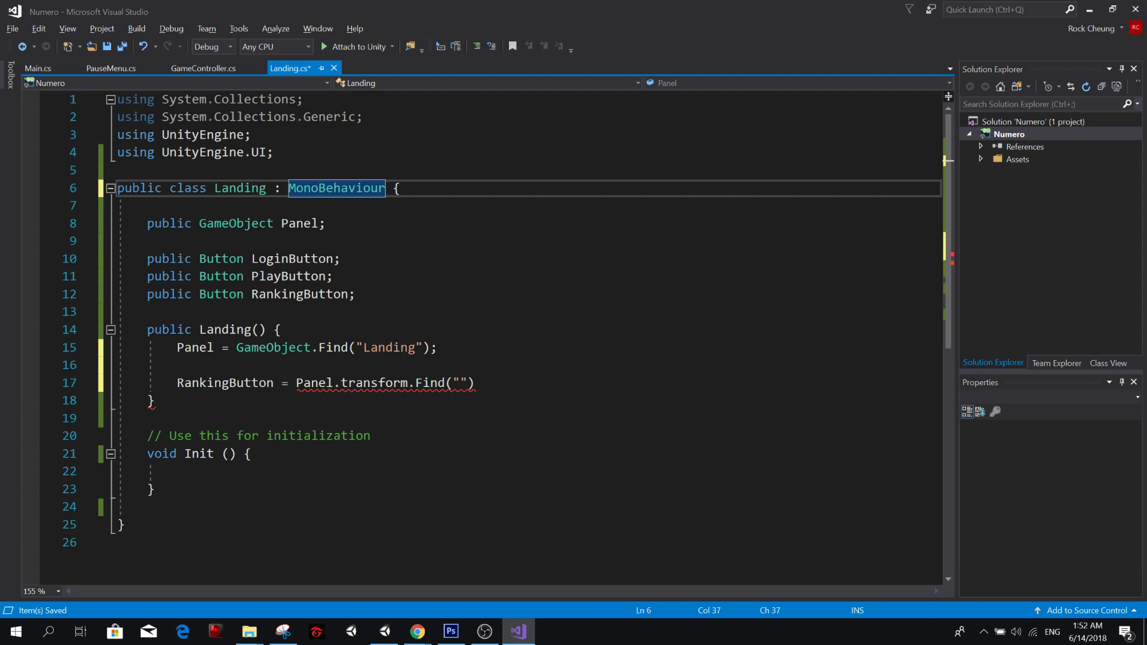
key("BackSpace")
key("BackSpace")
key("BackSpace")
key("BackSpace")
key("BackSpace")
key("BackSpace")
key("BackSpace")
key("BackSpace")
key("BackSpace")
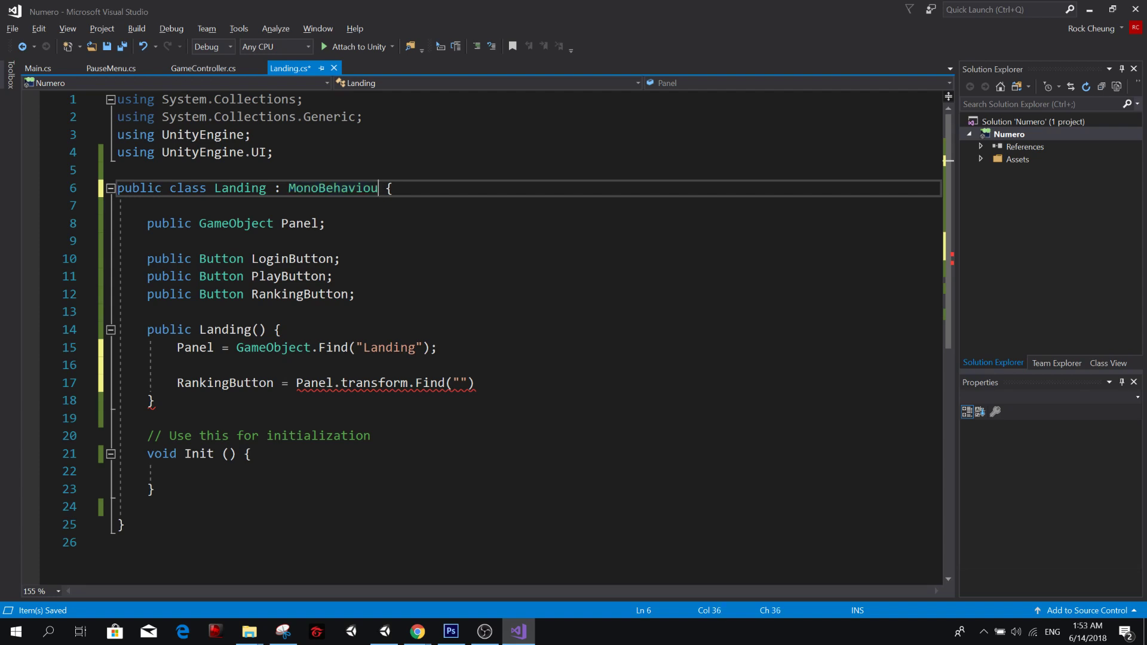
key("BackSpace")
key("BackSpace")
key("BackSpace")
key("BackSpace")
key("BackSpace")
key("BackSpace")
key("BackSpace")
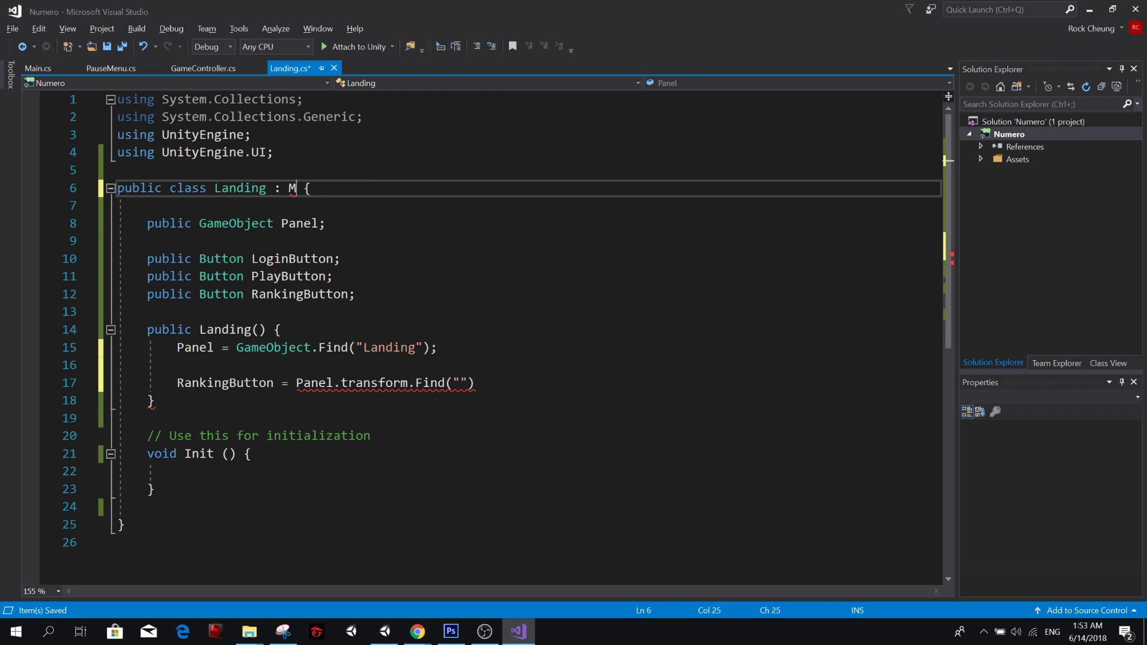
Switch to Unity and expand the Landing object in the Hierarchy to check the names of its children for the Find path.
mouse_move(365, 384)
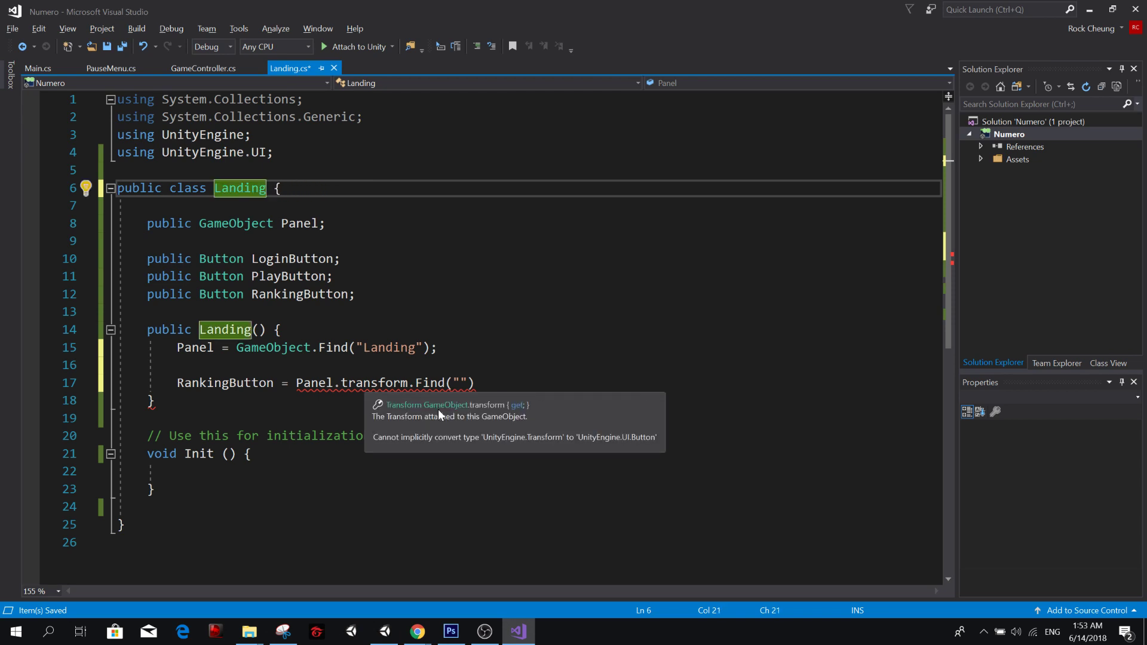
left_click(476, 382)
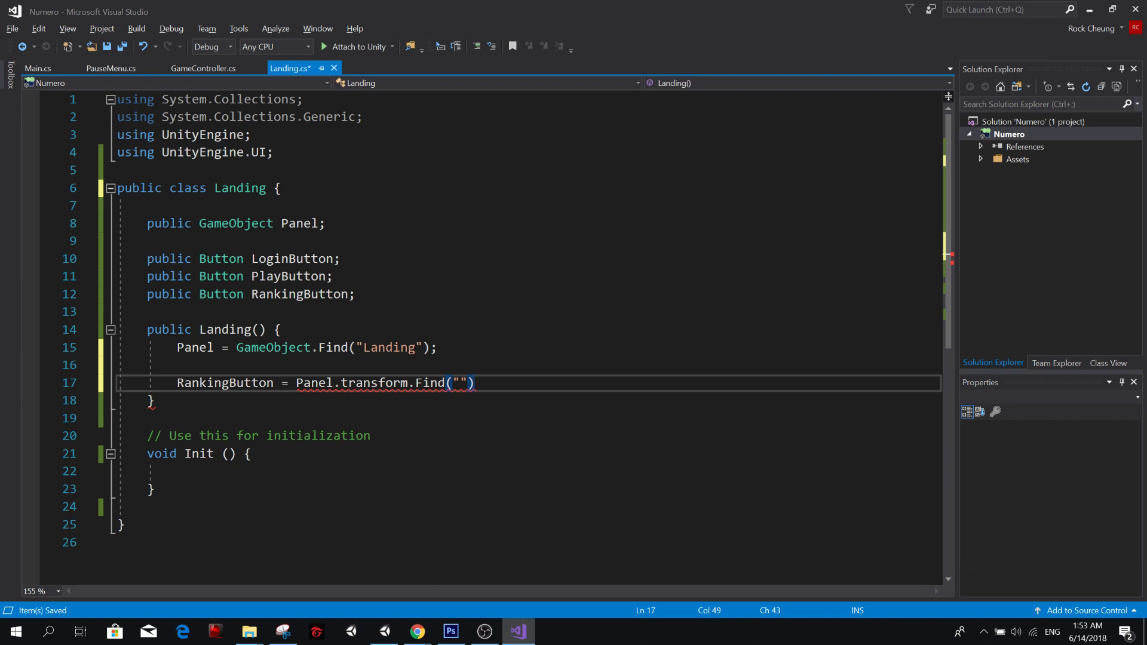
key("Left")
key("Left")
key("alt+Tab")
key("alt+Tab")
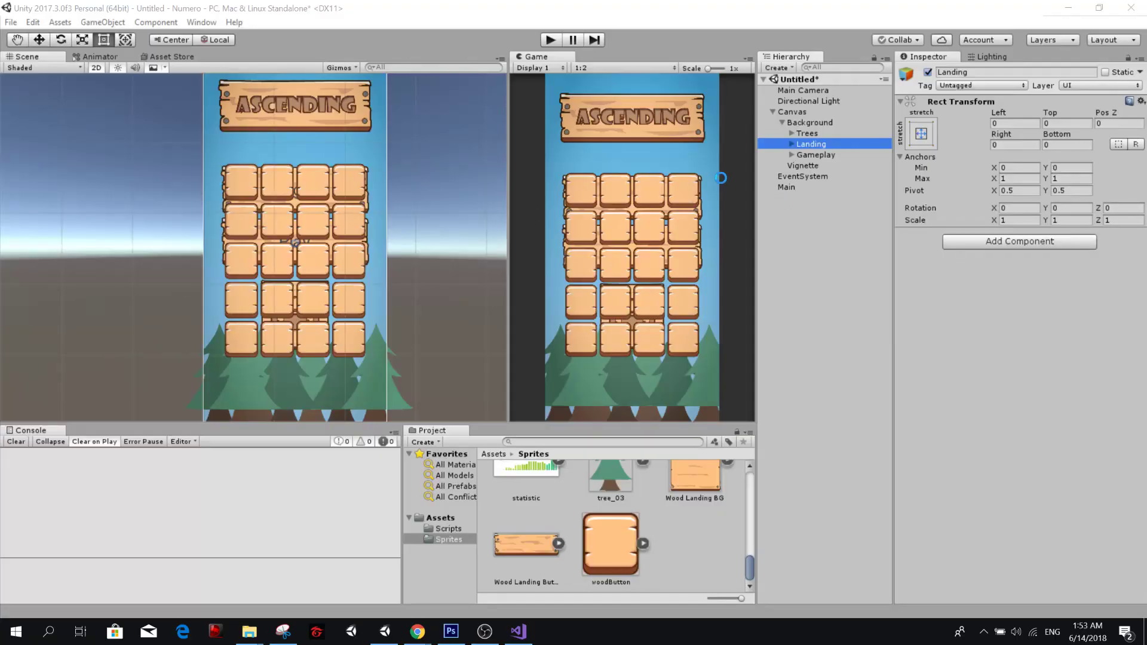
left_click(792, 144)
left_click(801, 165)
Switch to Unity and rename the Options object under Landing as Buttons.
key("alt+Tab")
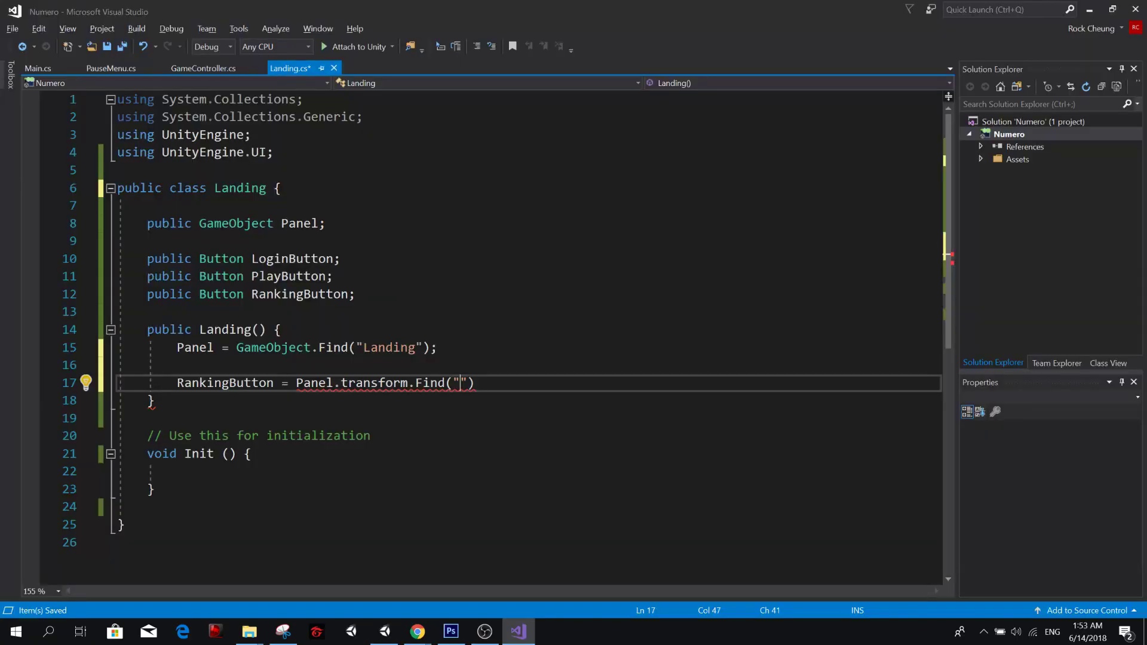
Enter Buttons as the path inside the RankingButton line's Find call and save Landing.cs.
type("Options")
key("BackSpace")
key("BackSpace")
key("BackSpace")
key("BackSpace")
key("BackSpace")
key("BackSpace")
key("BackSpace")
type("Buttons")
key("ctrl+s")
key("alt+Tab")
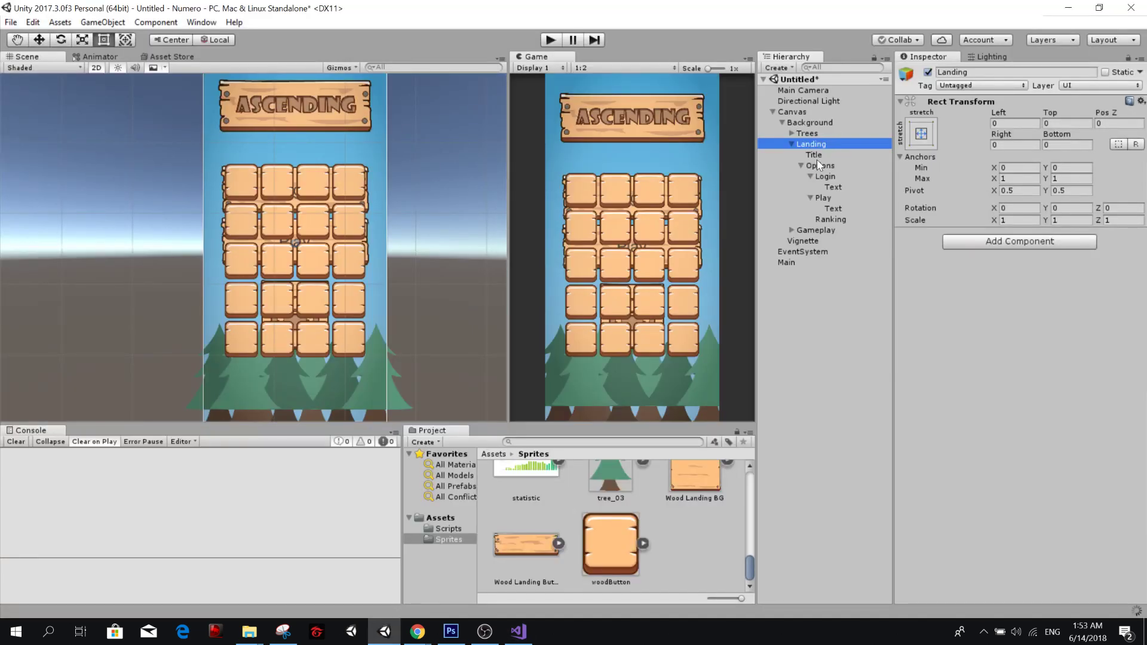
left_click(818, 165)
key("F2")
type("Buttons")
key("Return")
Back in Visual Studio, extend the path to "Buttons/Ranking", append .GetComponent<Button>(); to the RankingButton assignment, and save the script.
key("alt+Tab")
type("/")
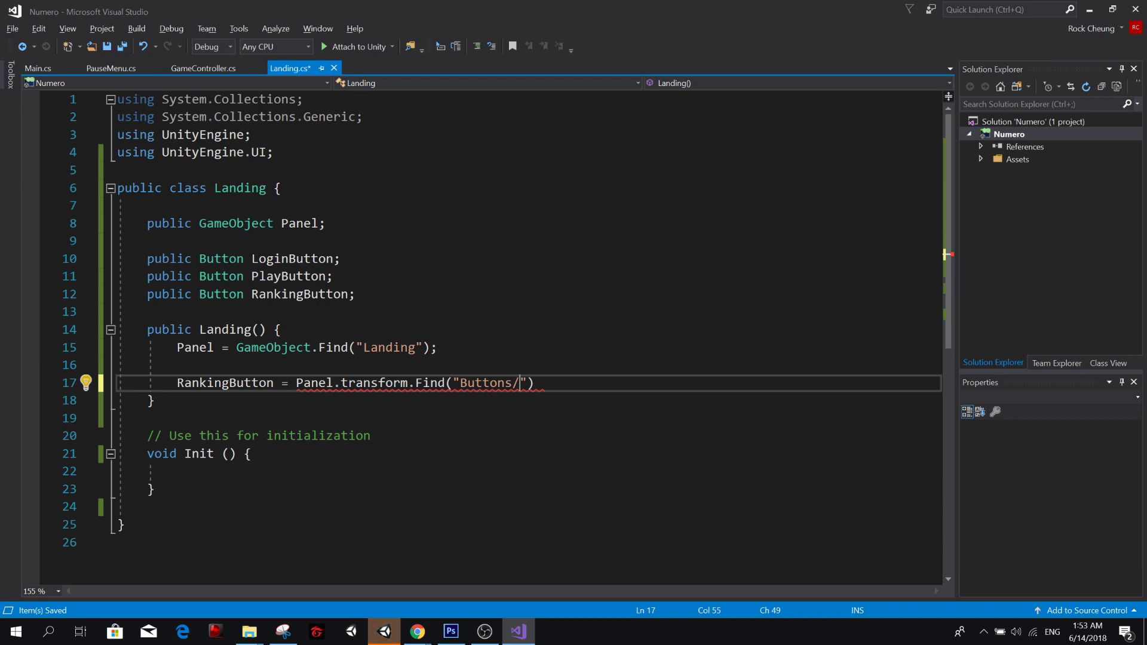
type("Ranking")
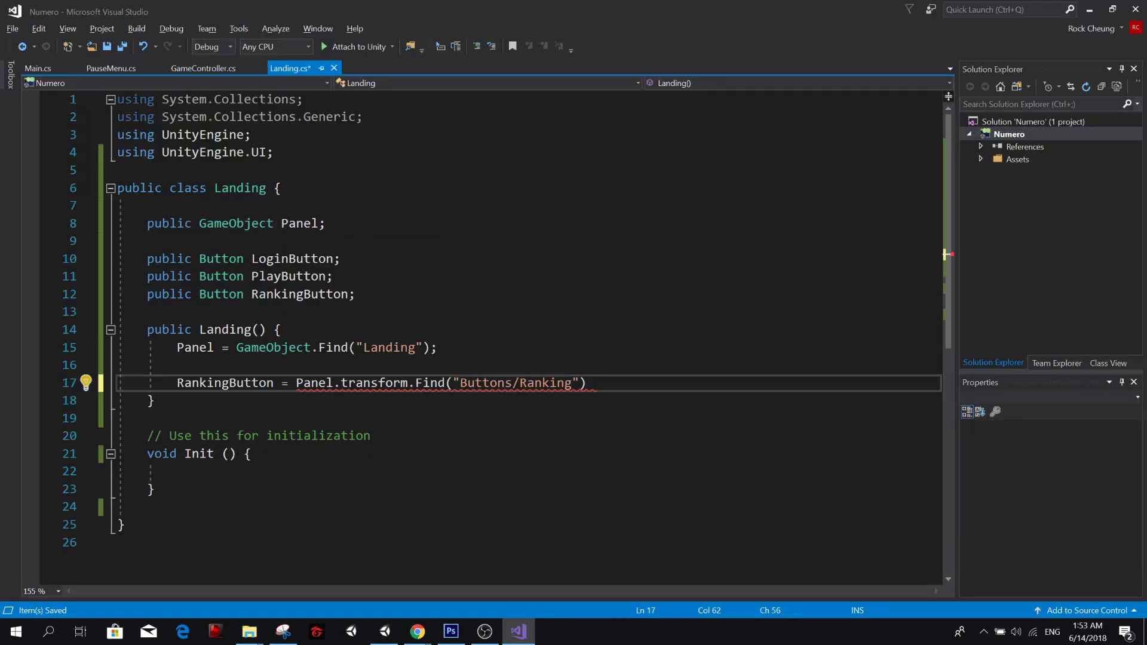
key("End")
type(".GetComponent<")
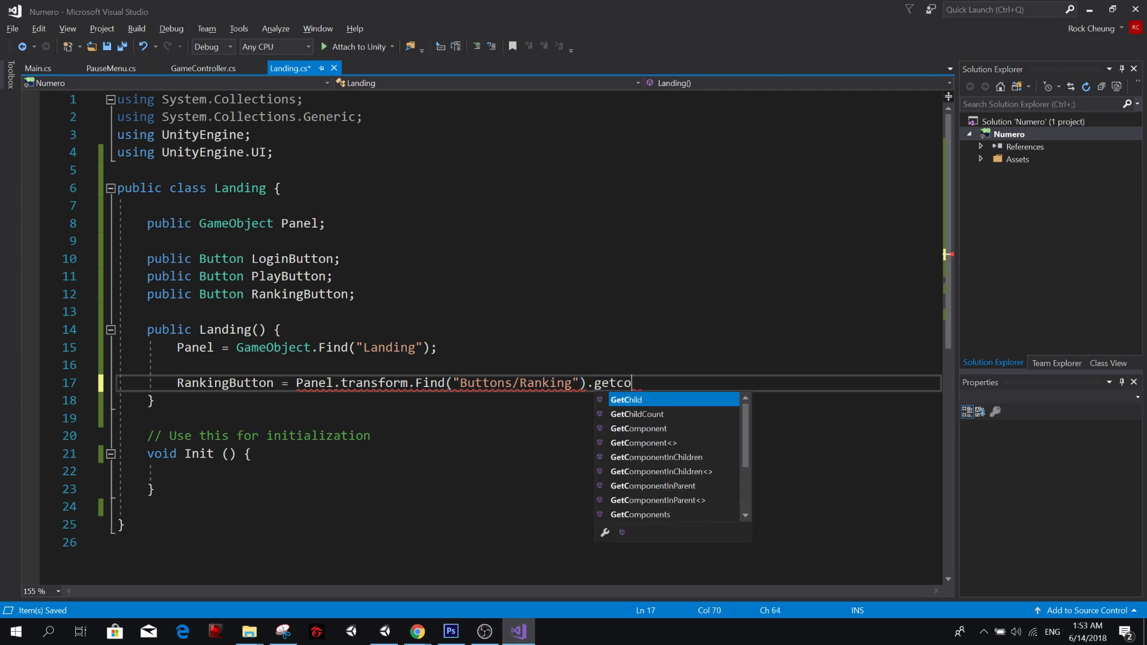
type("Button>*")
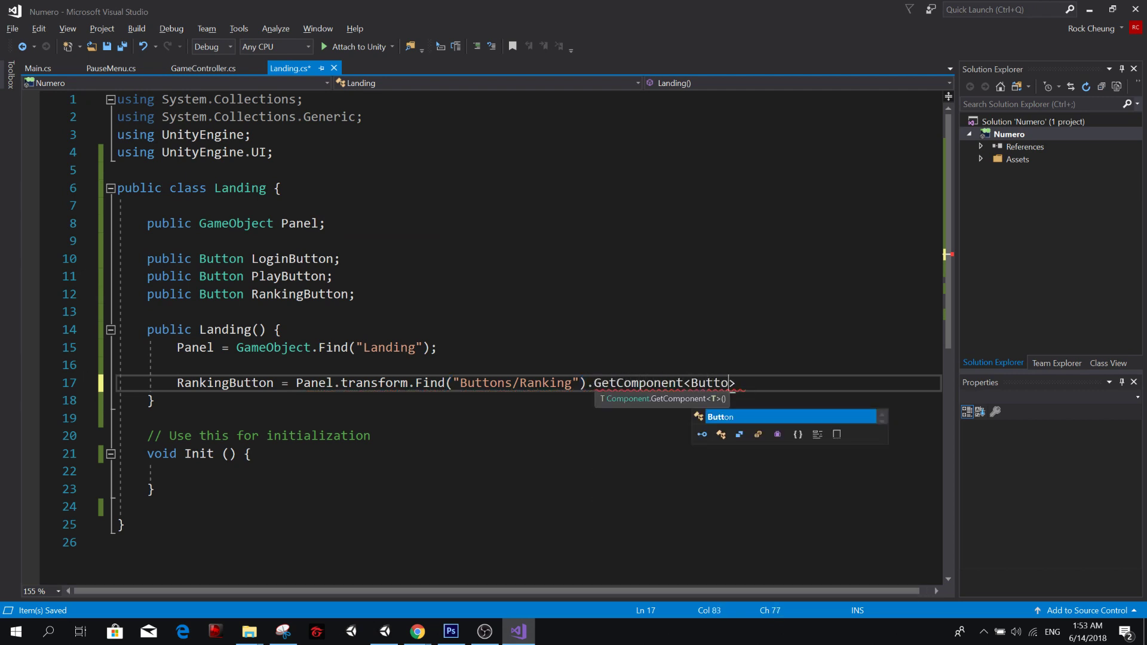
key("BackSpace")
type("();")
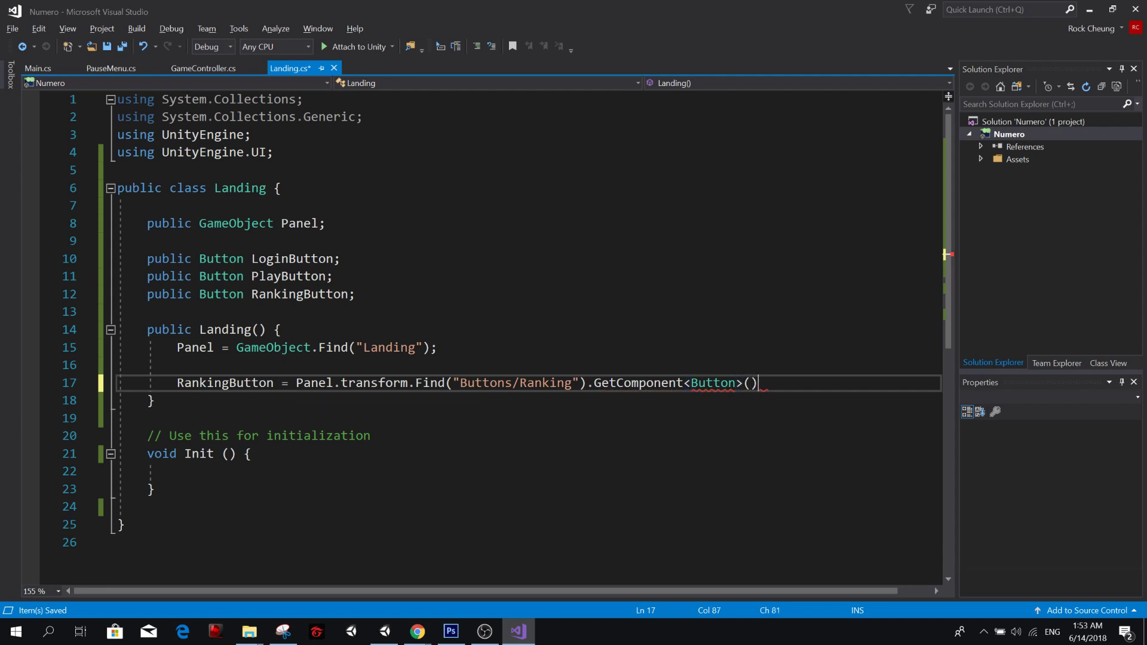
key("ctrl+s")
Duplicate the RankingButton assignment twice on the lines directly below it in the Landing constructor.
key("shift+Home")
key("ctrl+c")
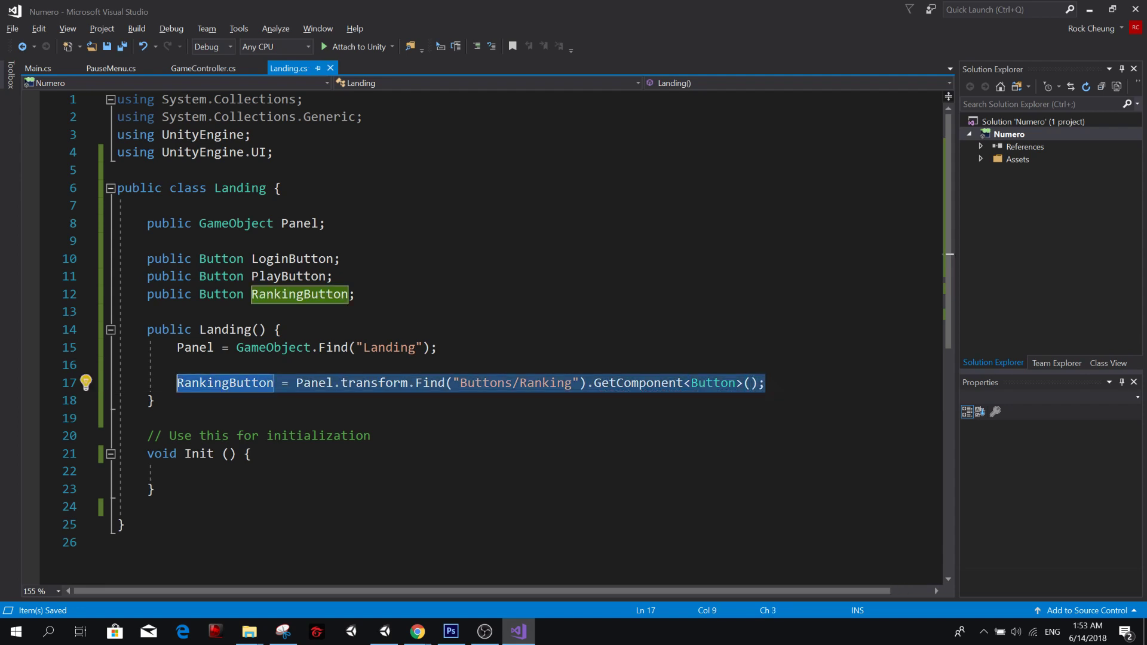
key("Down")
key("Return")
key("alt+Up")
key("Tab")
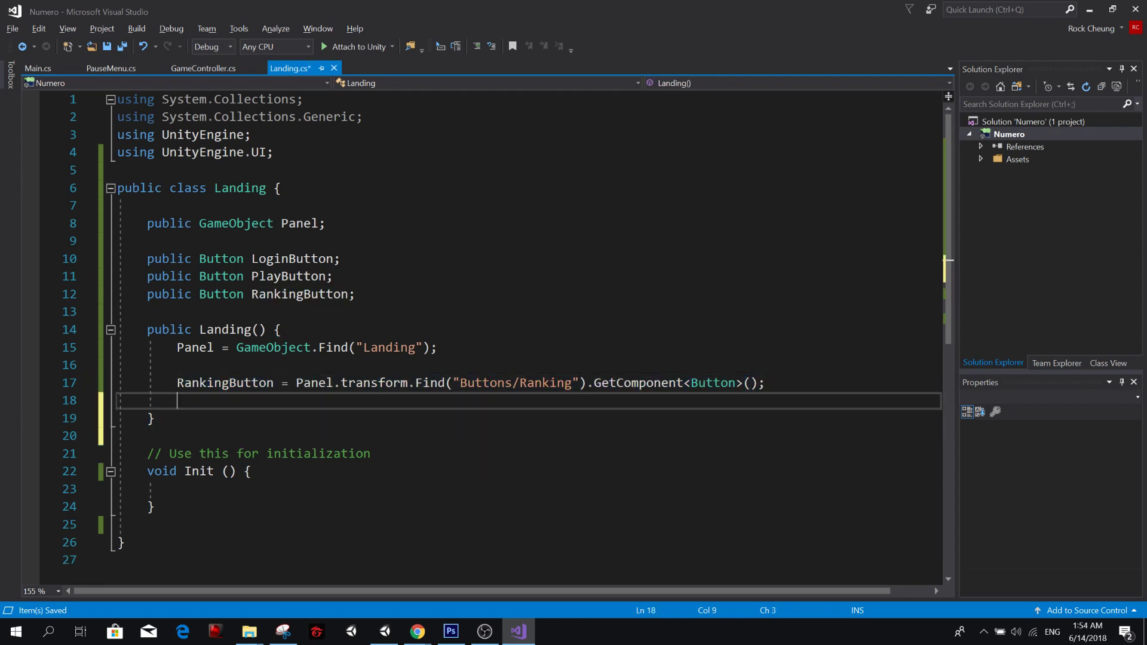
key("ctrl+v")
key("Return")
key("ctrl+v")
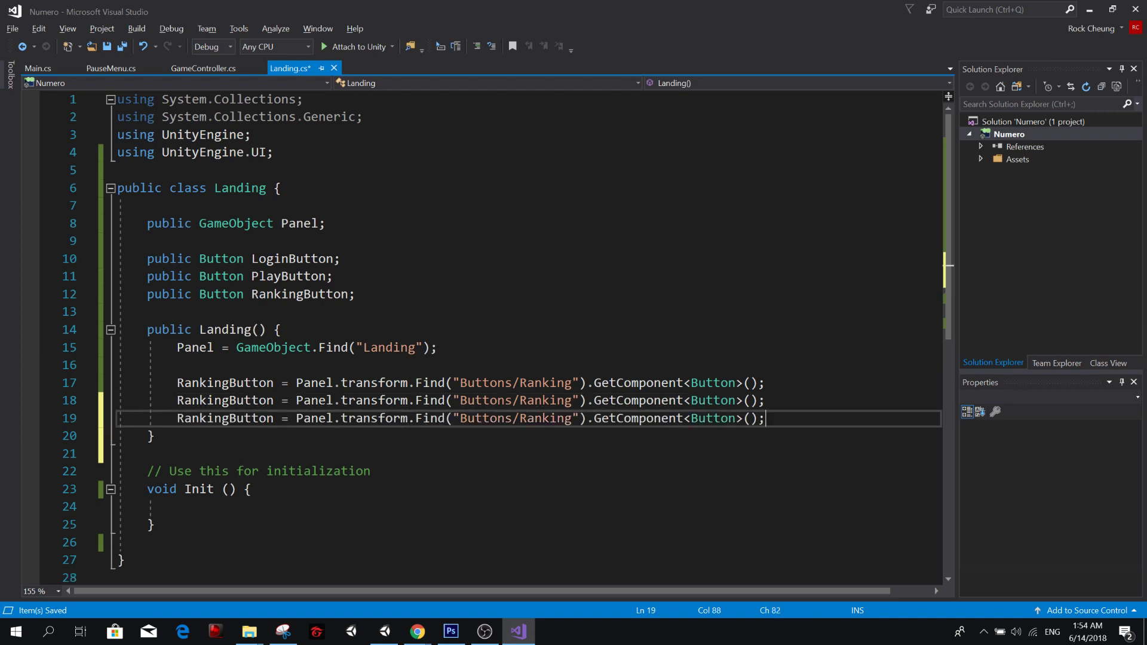
Change the second assignment's path to "Buttons/Play" and move that line above the first one.
double_click(552, 398)
type("Play")
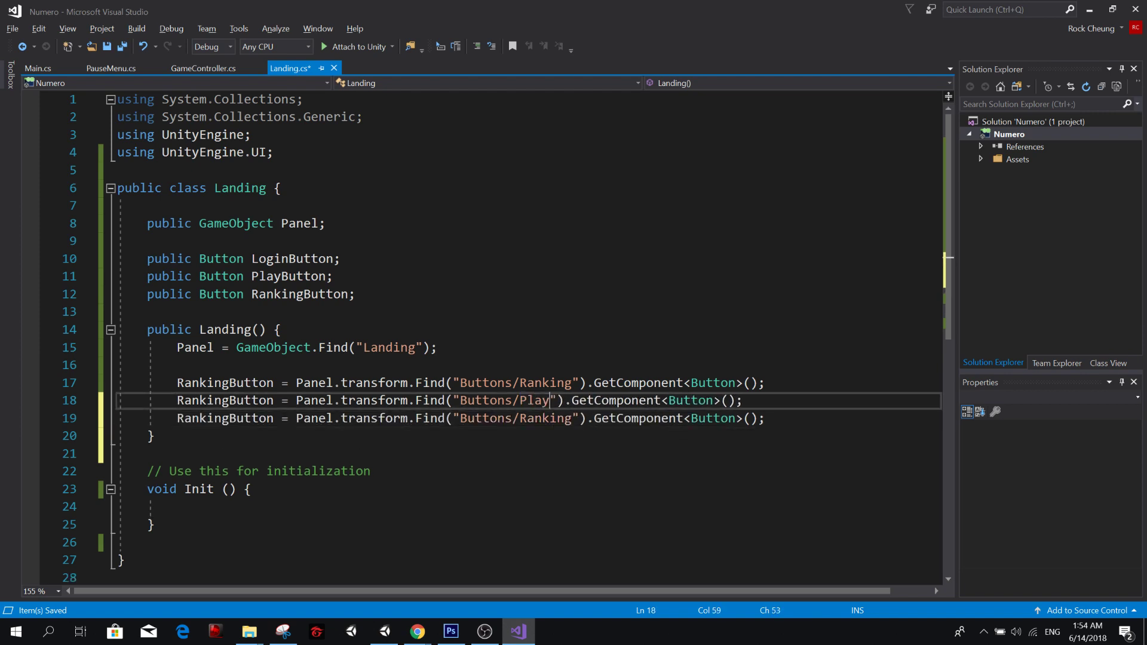
key("alt+Up")
Change the last assignment's path to "Buttons/Login" and move that line above the other two assignments.
key("Down")
key("Down")
key("Down")
key("Up")
key("Up")
key("Down")
key("ctrl+BackSpace")
type("Login")
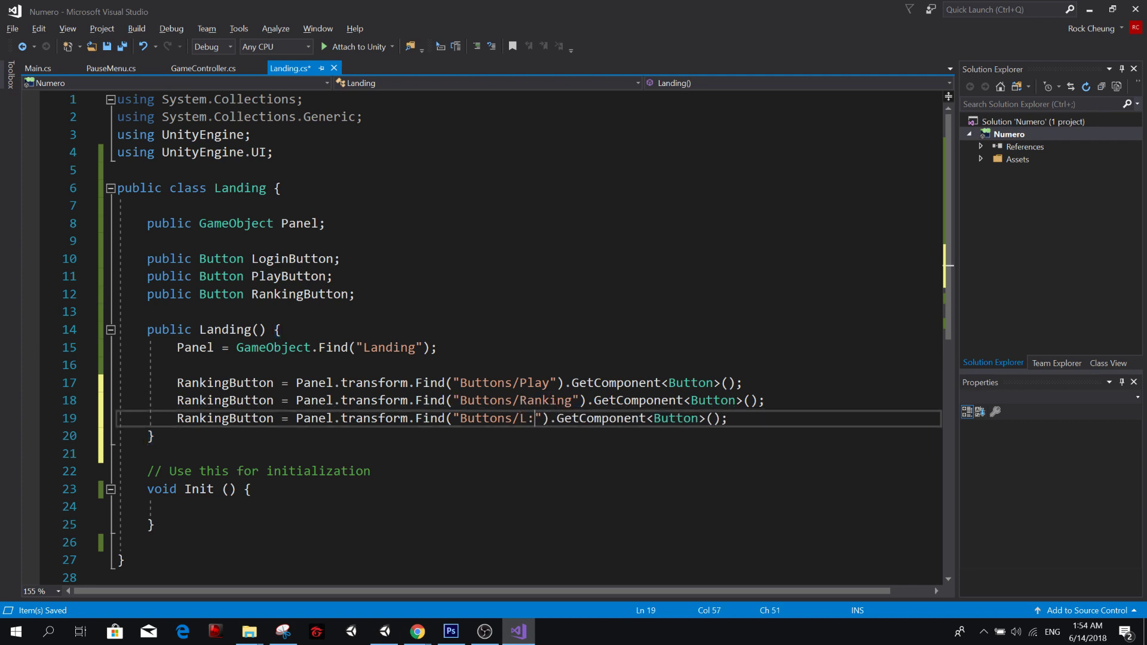
key("alt+Up")
key("alt+Up")
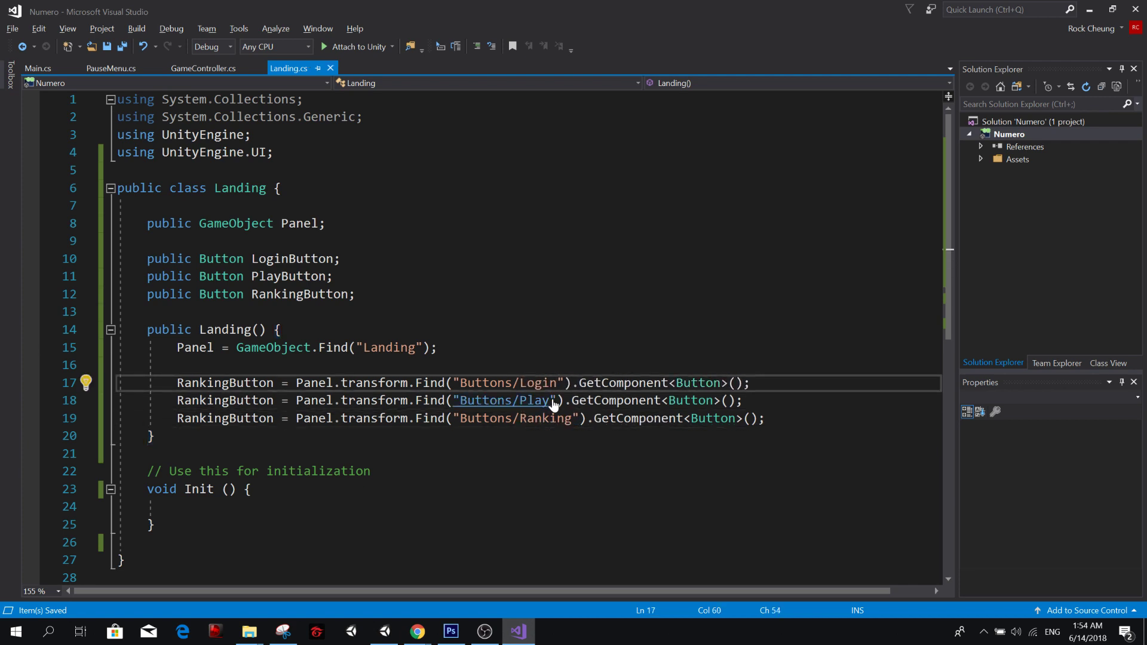
Switch to Unity and save the scene as Main in the Assets folder.
key("alt+Tab")
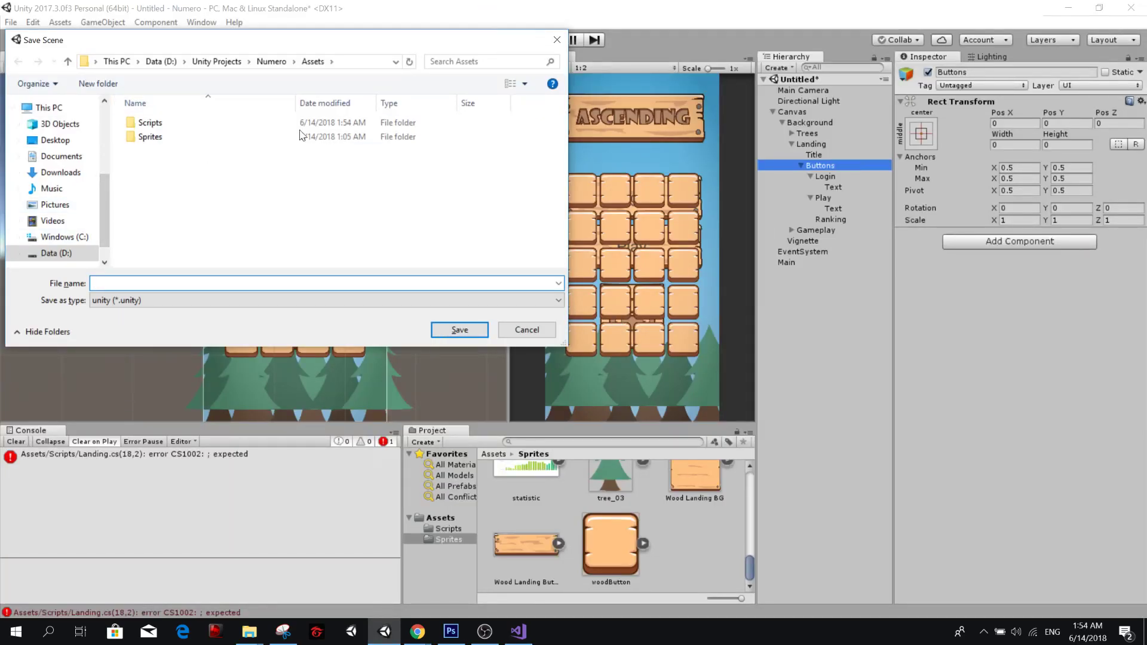
type("Main")
key("Return")
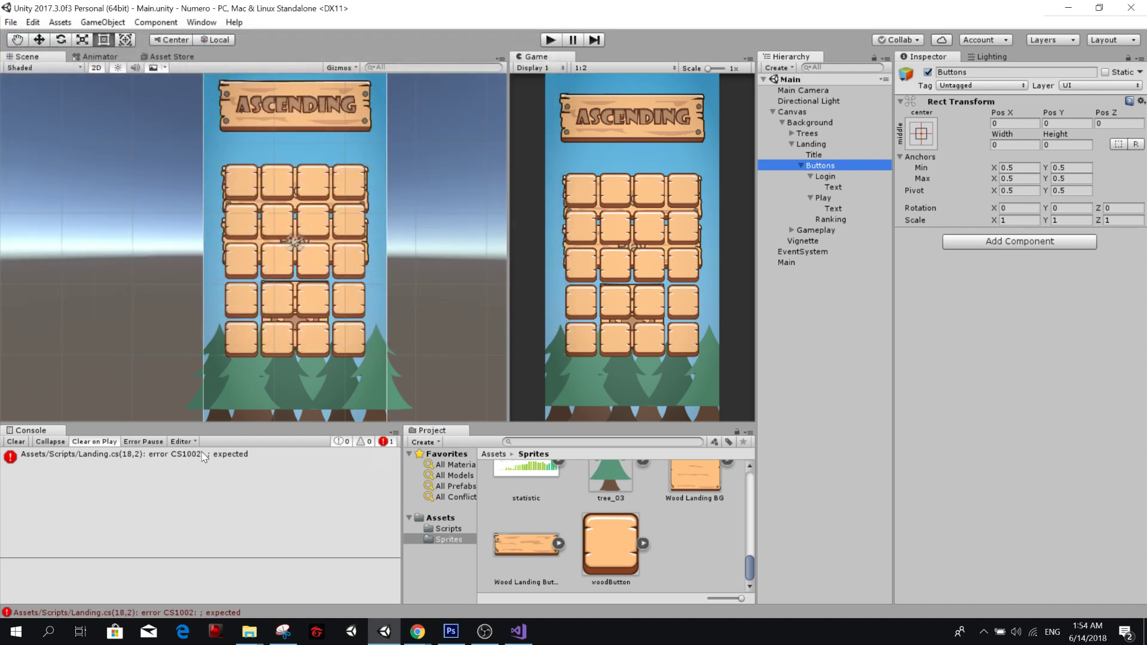
Locate the script behind the console's compile error and select the Buttons object in the Hierarchy.
left_click(139, 455)
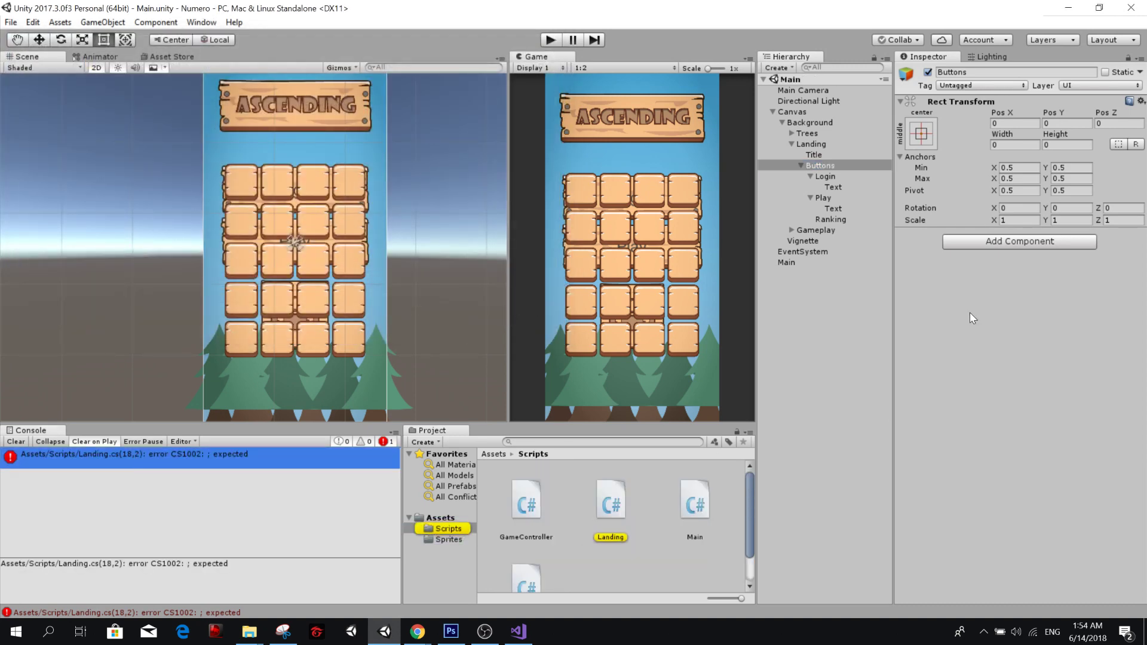
left_click(833, 325)
left_click(831, 174)
left_click(825, 166)
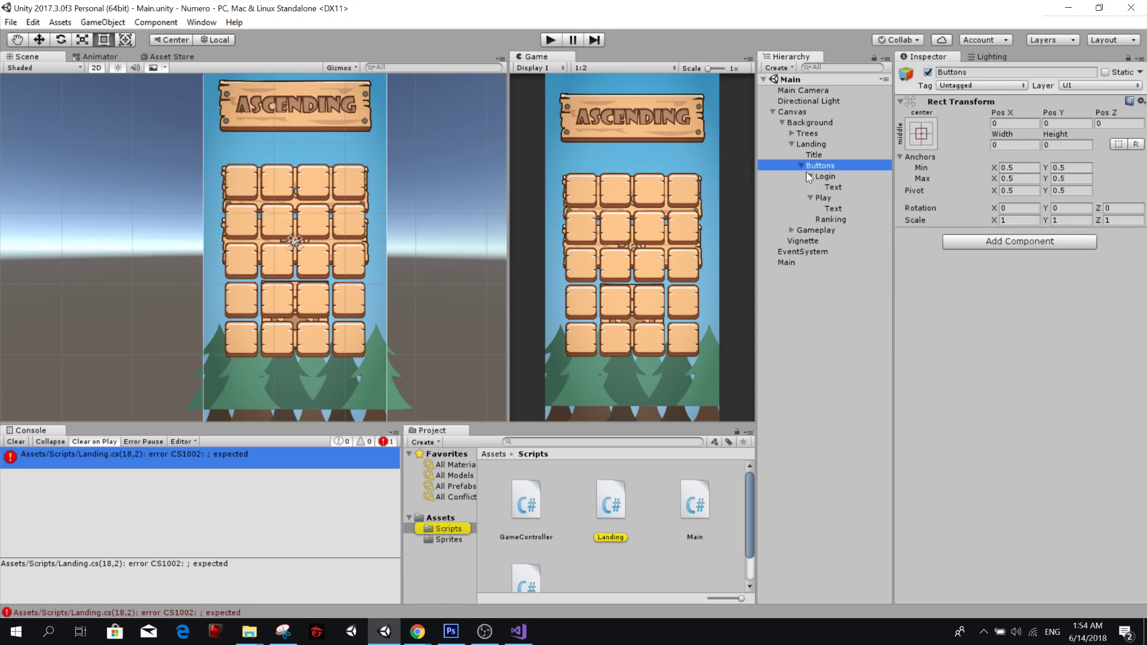
key("alt+Tab")
left_click(483, 400)
key("ctrl+s")
left_click(311, 383)
left_click(564, 401)
left_click(542, 418)
left_click(177, 365)
left_click(705, 383)
left_click(735, 401)
Add the comment //Give Functionality to buttons below the three button assignments, separated by a blank line.
left_click(766, 419)
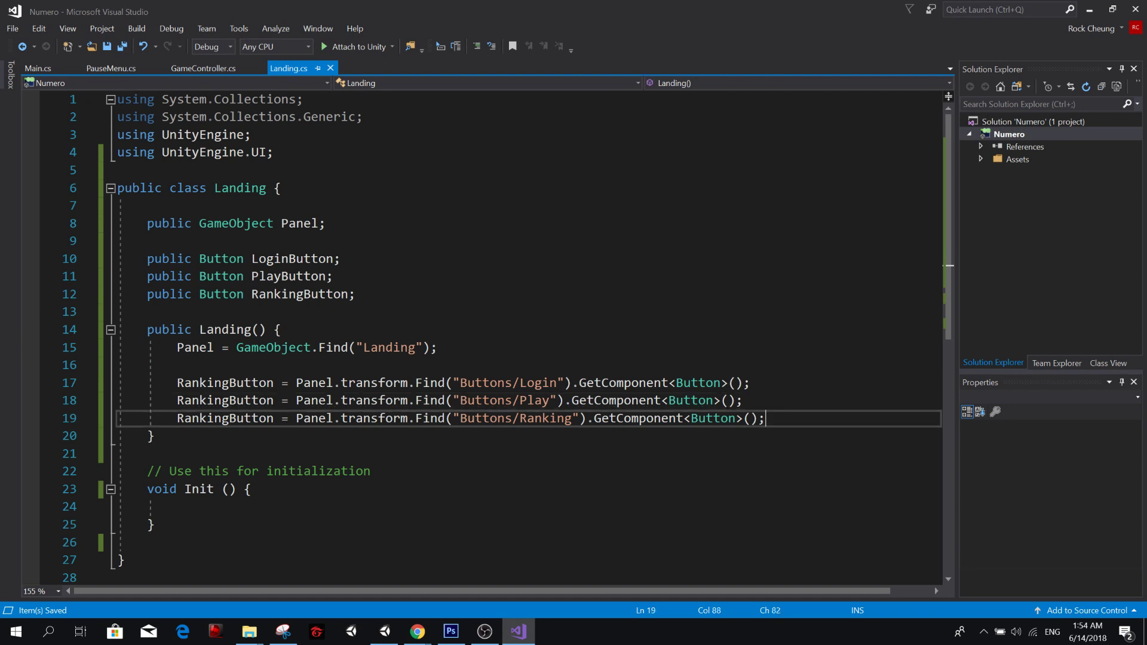
key("Return")
key("Return")
type("//Give Functionality to buttons")
Add the comment //Find Buttons directly above the three button assignments in the Landing constructor and save the script.
key("Up")
key("Up")
key("Up")
key("Up")
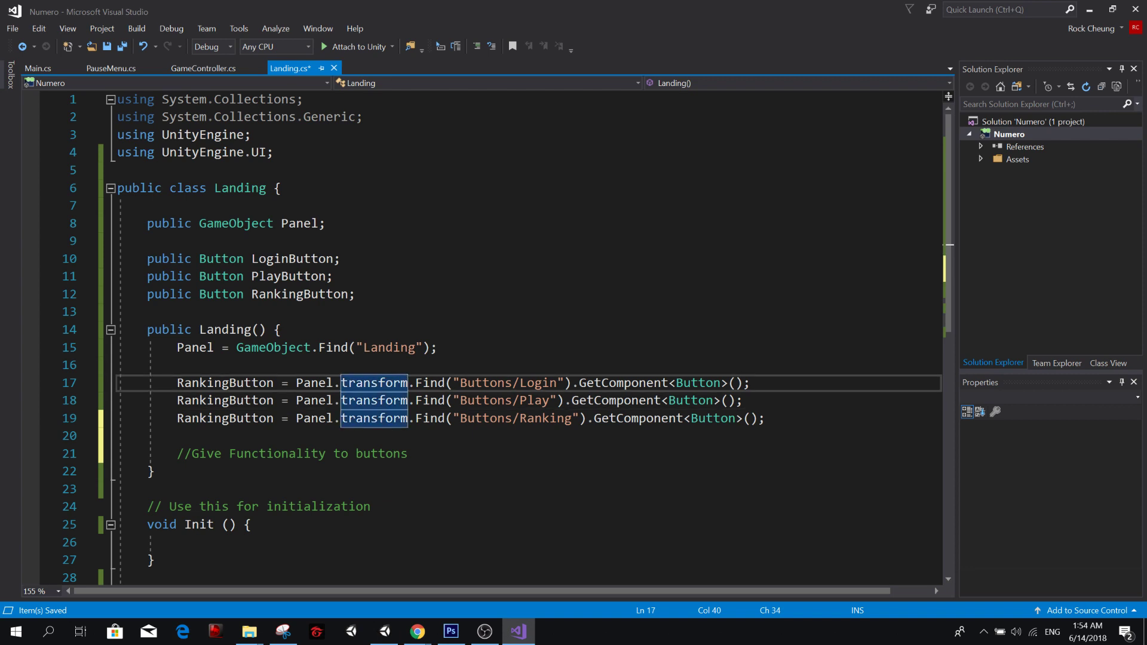
key("ctrl+Return")
type("//Set Bu")
key("BackSpace")
key("BackSpace")
key("BackSpace")
key("BackSpace")
key("BackSpace")
key("BackSpace")
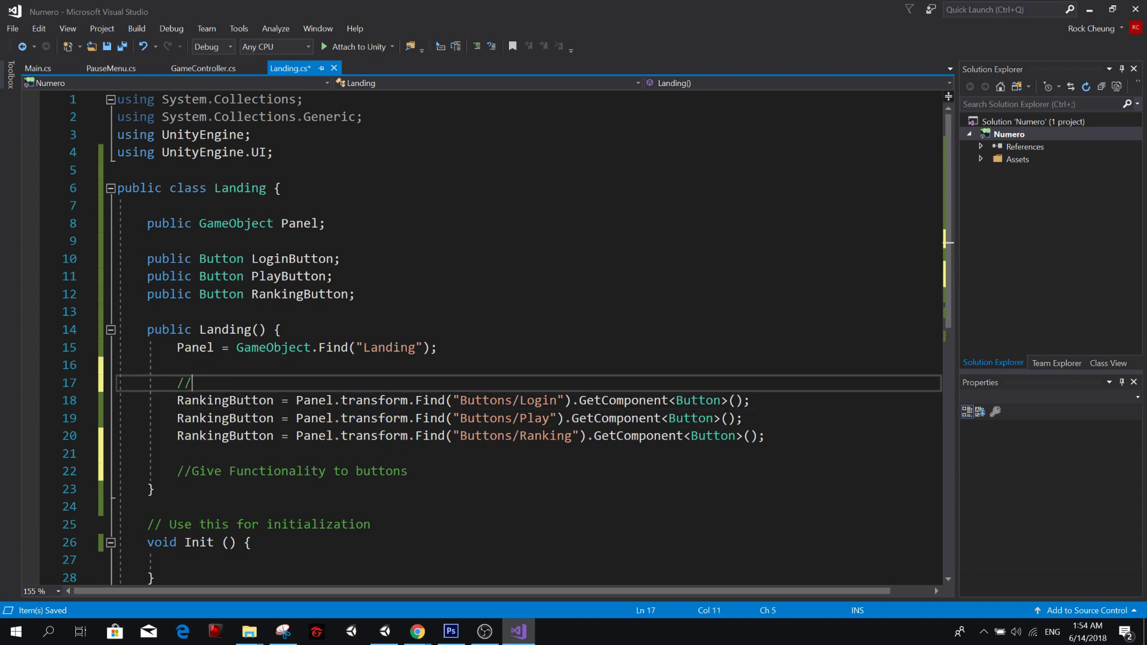
type("Find Buttons")
key("ctrl+s")
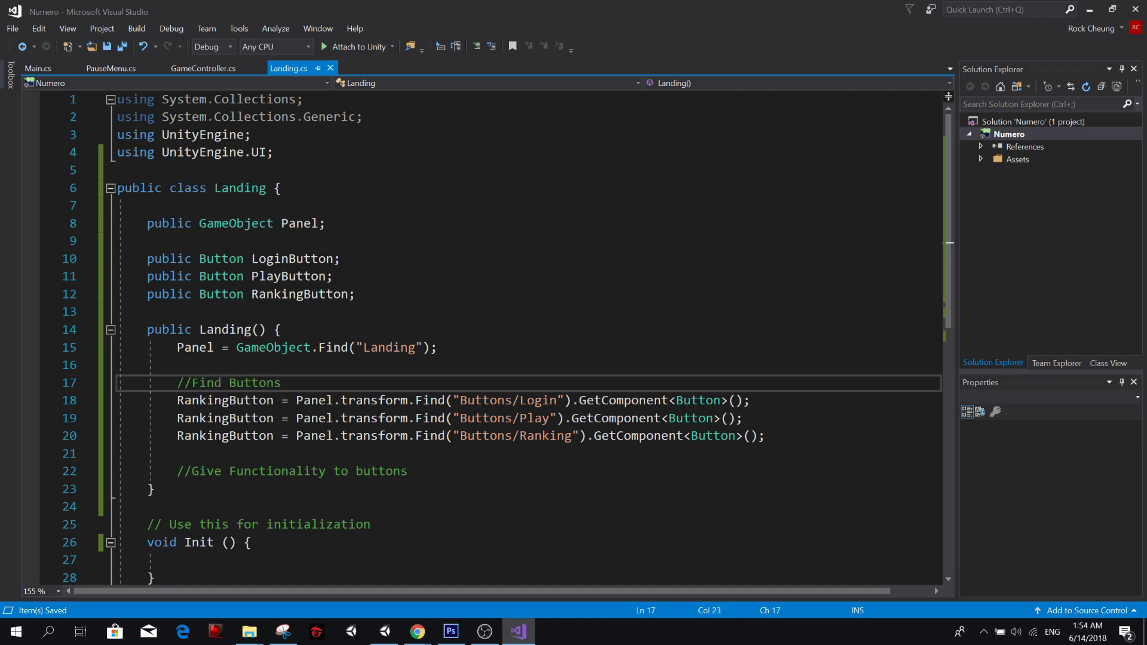
Insert an empty line beneath the //Give Functionality to buttons comment, before the constructor's closing brace.
key("Down")
key("Down")
key("Down")
key("Down")
key("Down")
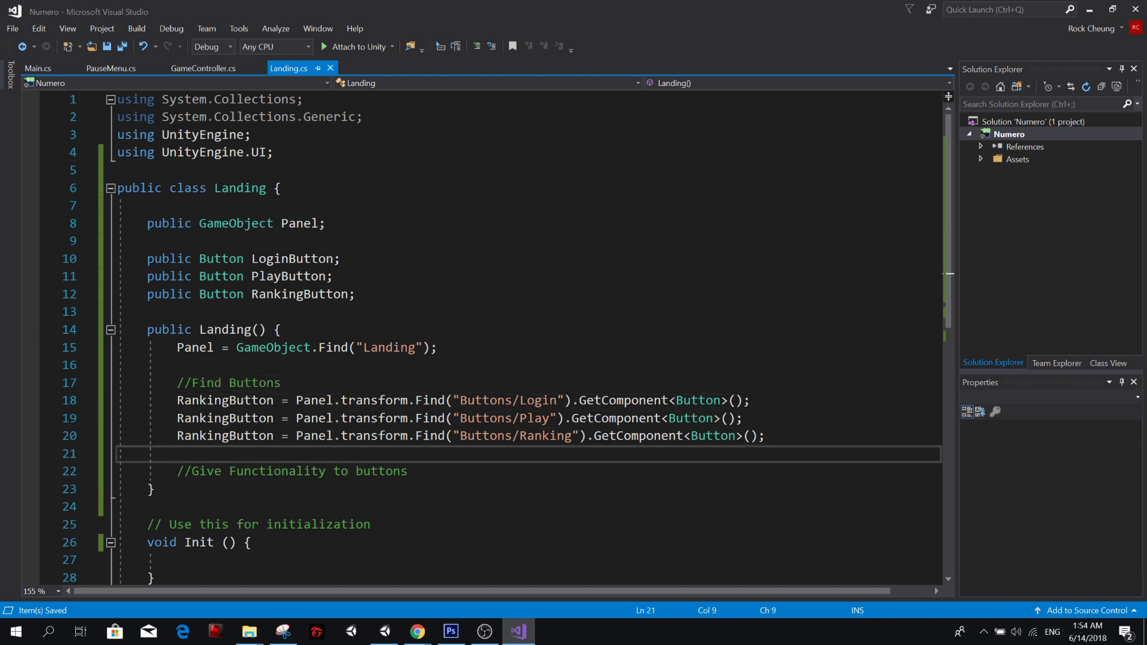
key("Return")
key("BackSpace")
key("Down")
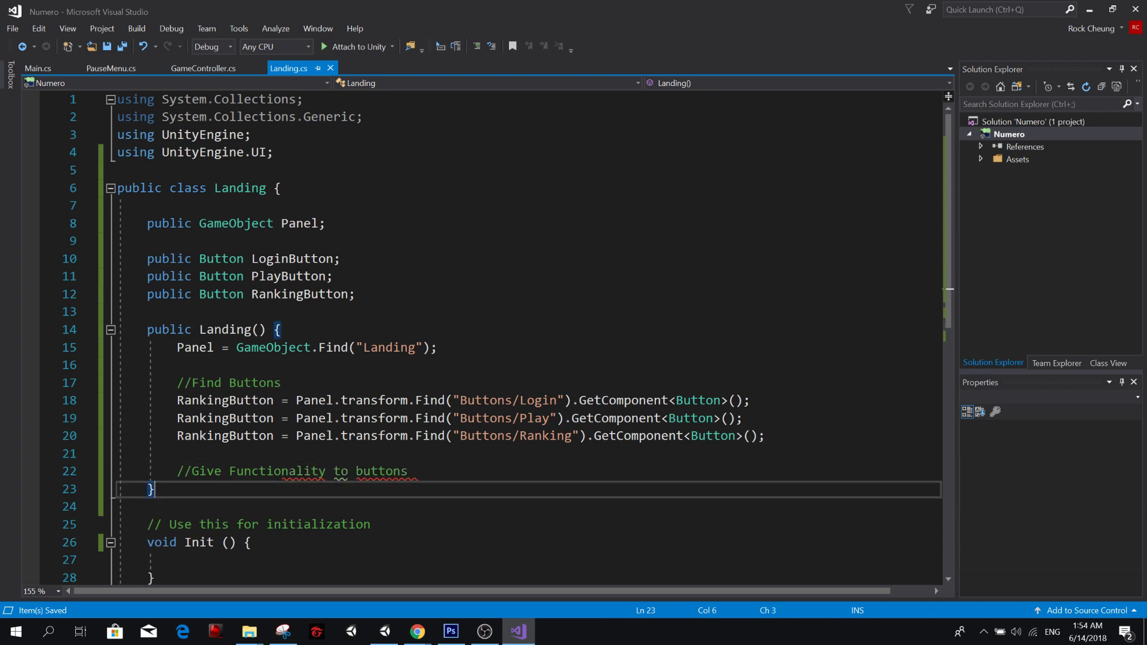
key("Return")
key("alt+Up")
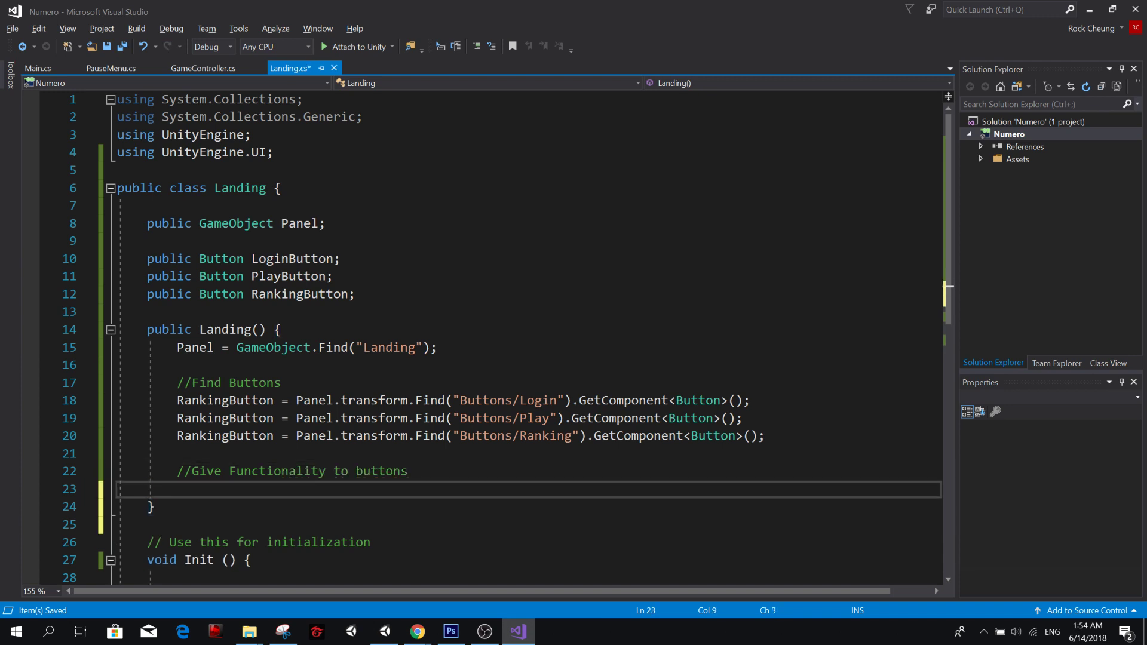
Change the variable assigned from "Buttons/Play" to PlayButton.
key("Up")
key("Up")
key("Up")
key("Up")
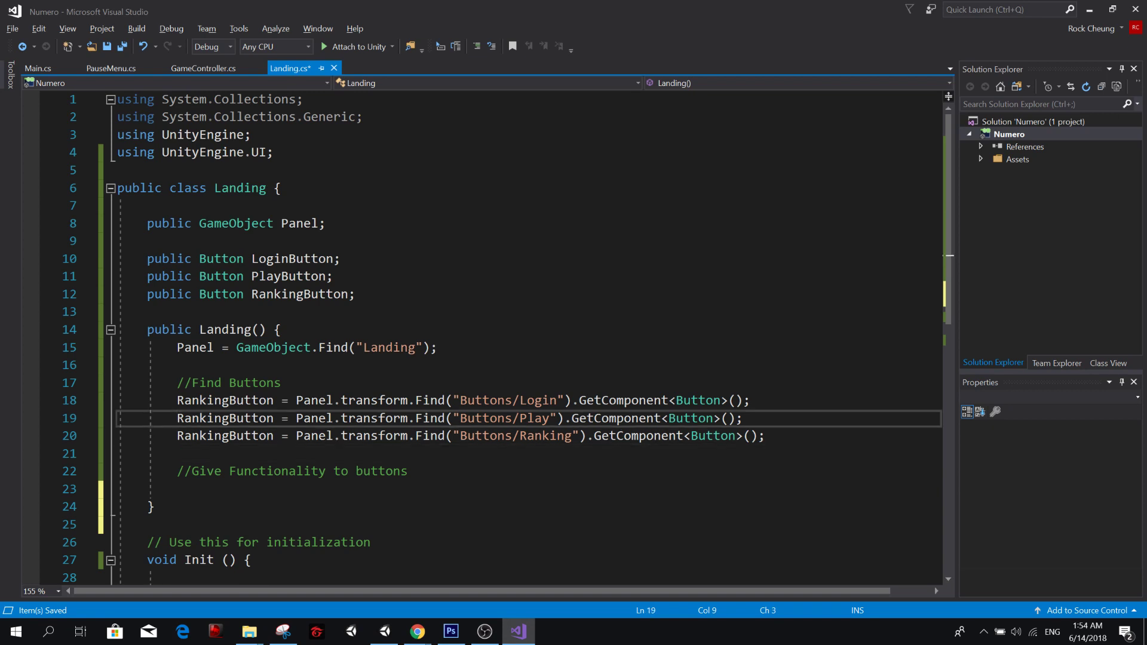
key("ctrl+Right")
key("ctrl+BackSpace")
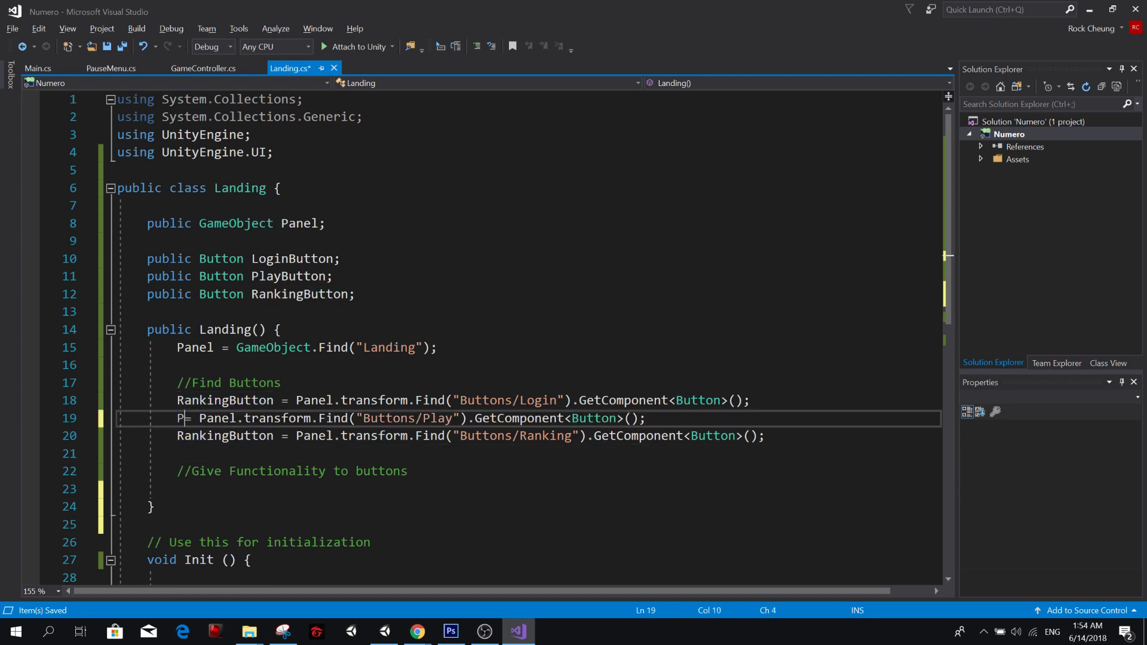
type("Play")
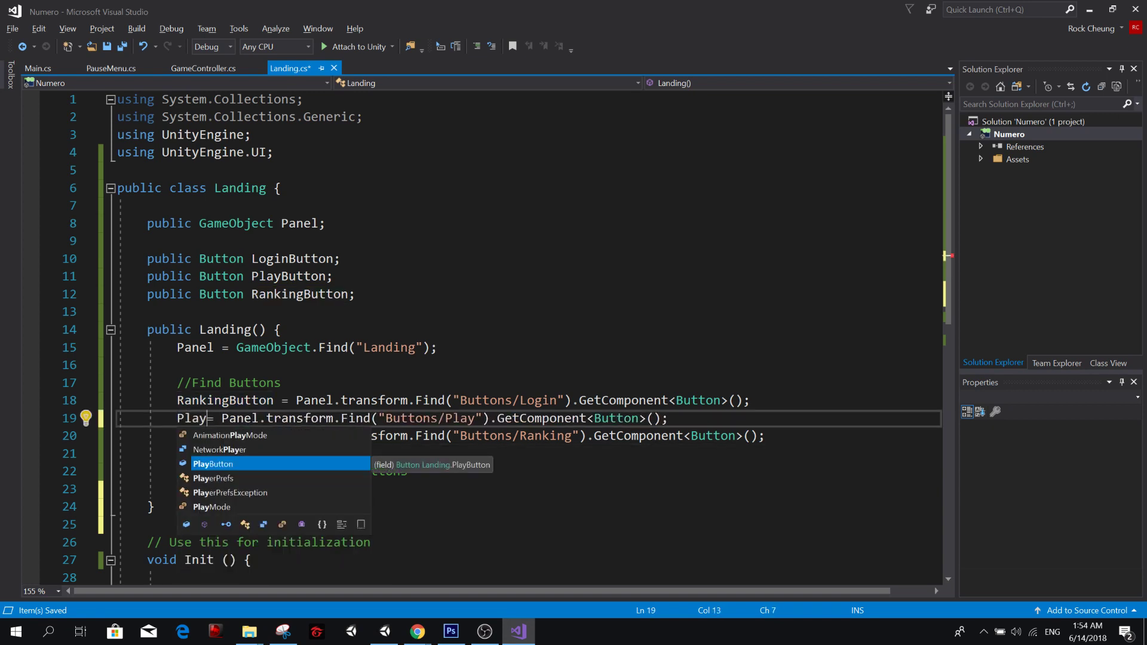
type("Button")
Change the variable assigned from "Buttons/Login" to LoginButton and save the script.
key("Down")
key("Up")
key("Up")
key("ctrl+BackSpace")
type("Landing")
key("ctrl+BackSpace")
type("LoginButton")
key("ctrl+s")
Add a second empty line under the //Give Functionality to buttons comment and place the cursor on the first one.
key("Down")
key("Down")
key("Down")
key("Down")
key("Down")
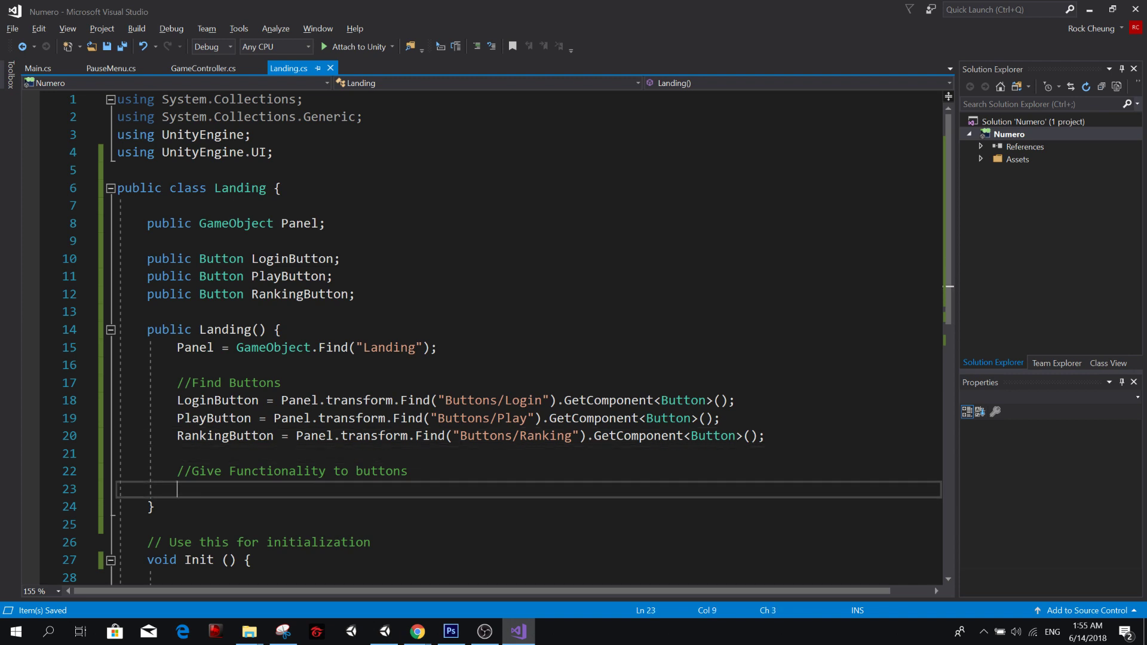
key("Return")
key("Up")
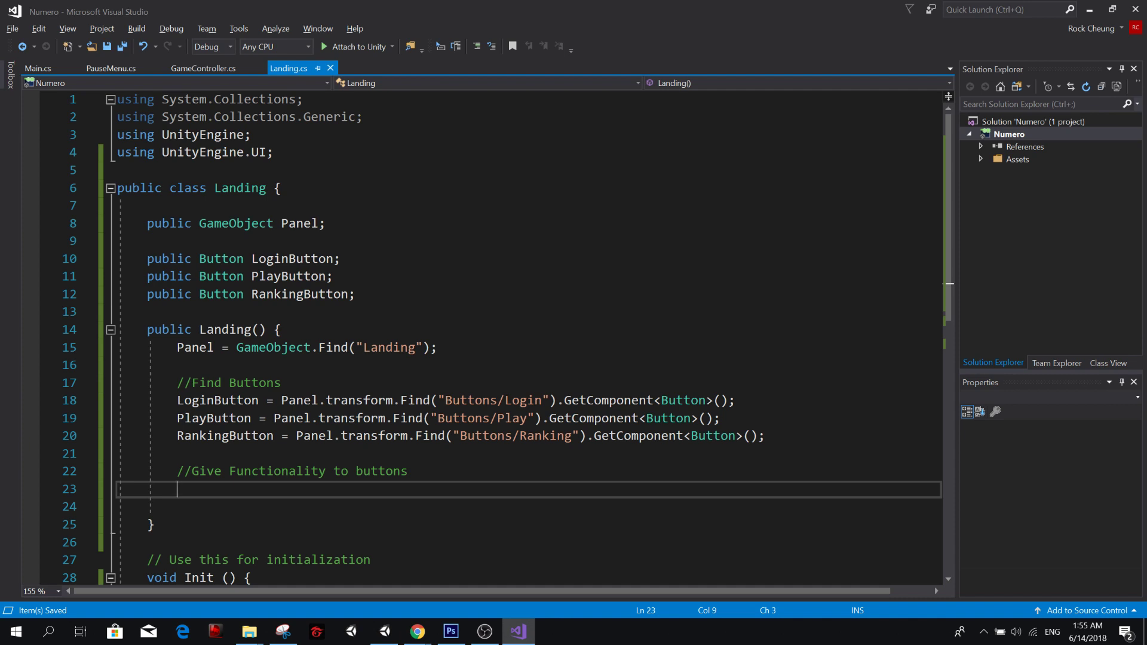
key("alt+Tab")
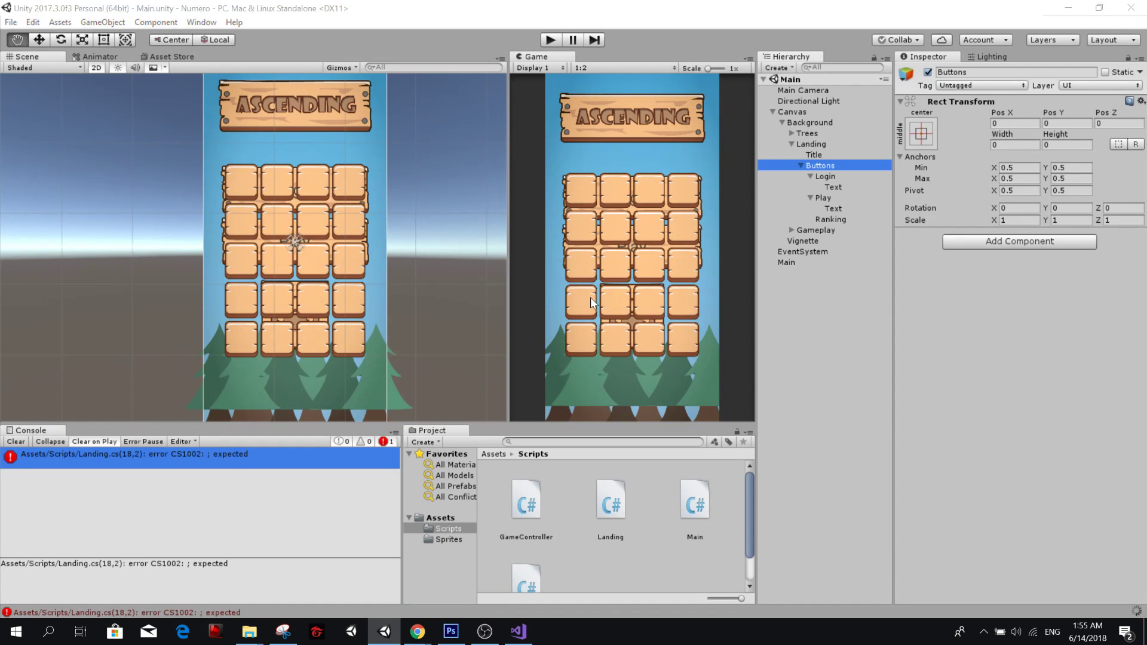
key("alt+Tab")
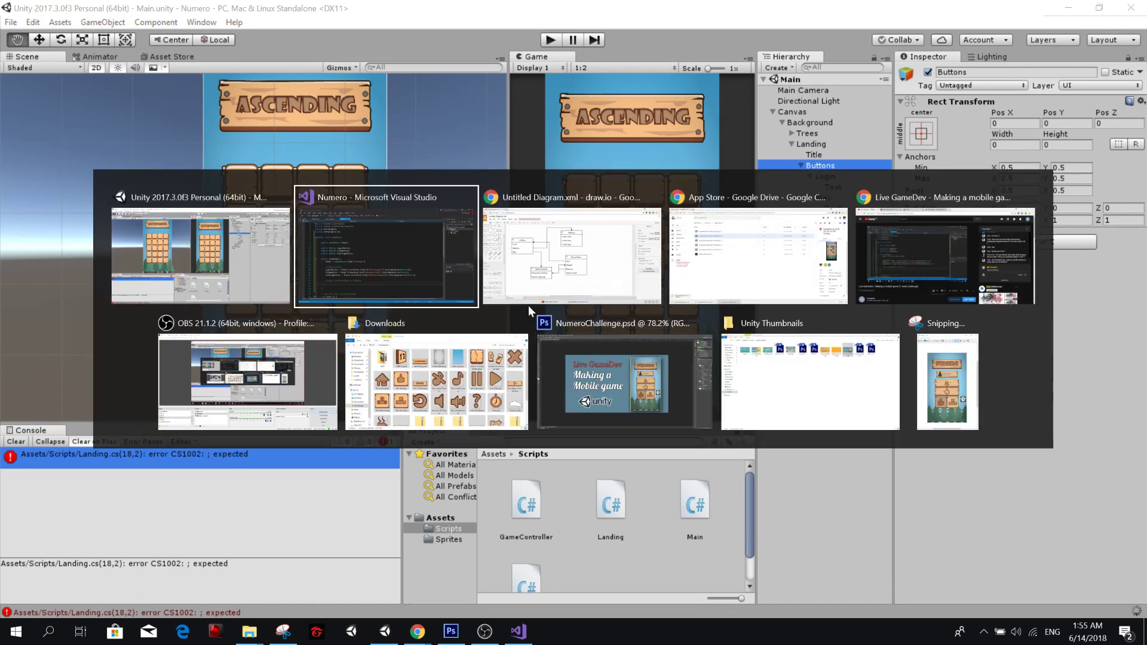
left_click(688, 277)
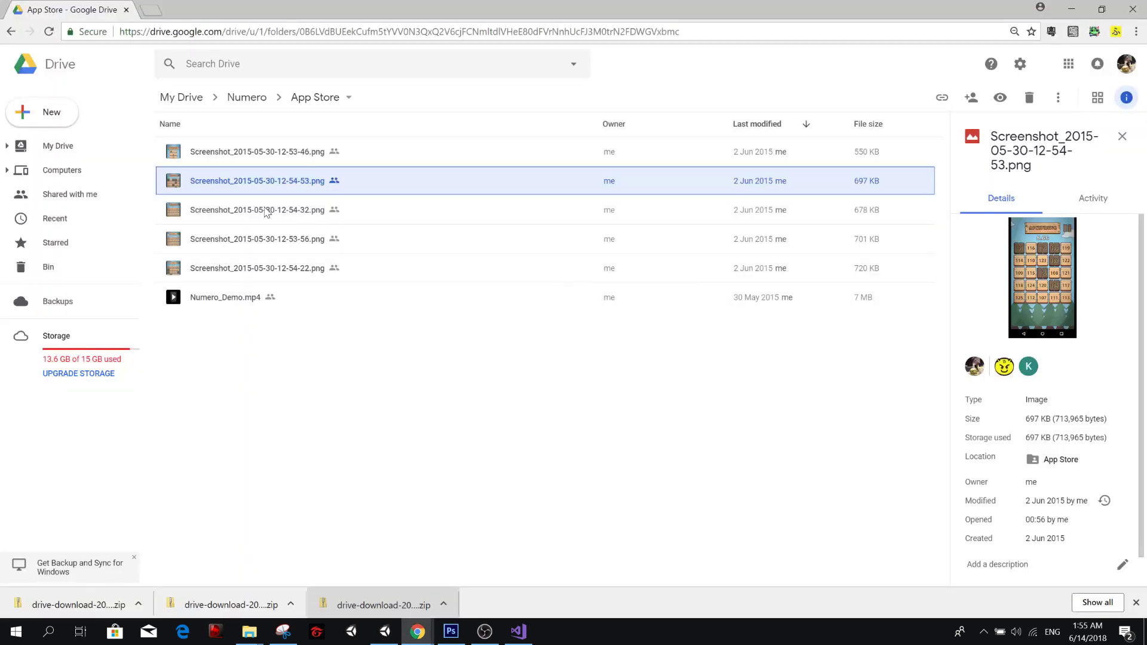
double_click(242, 182)
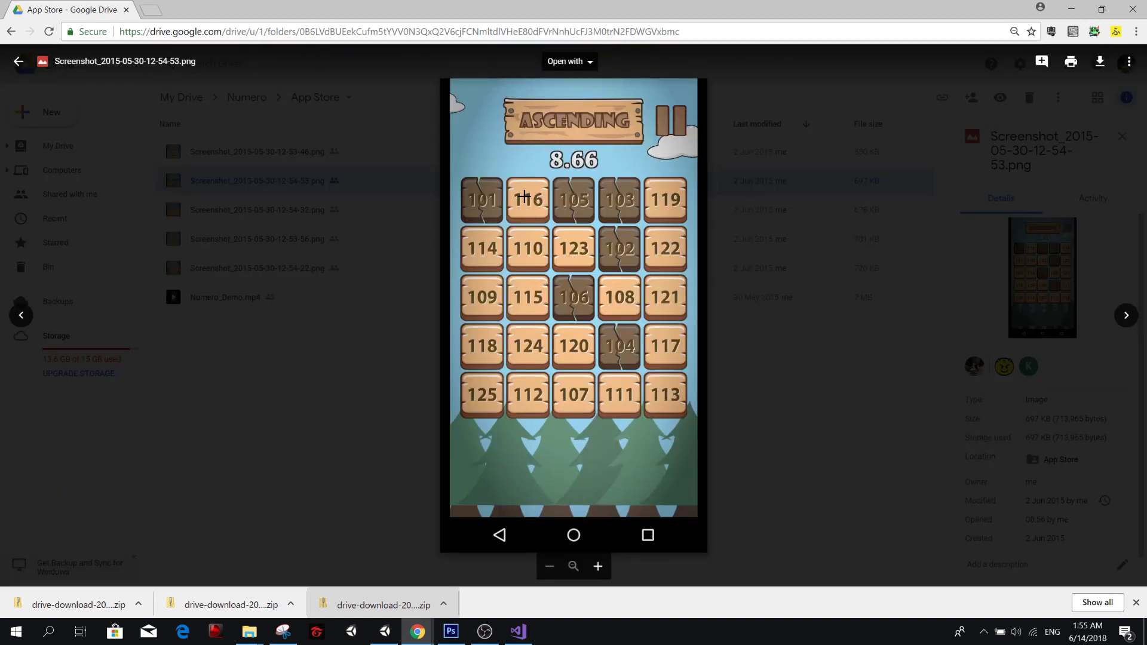
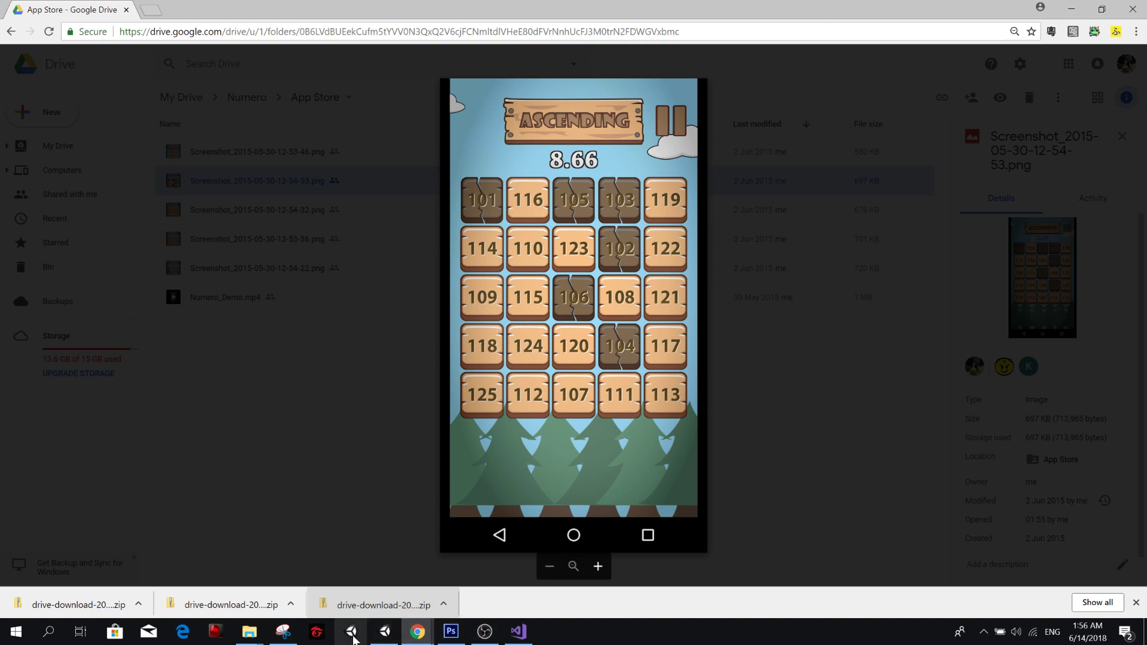
Switch to Landing.cs in Visual Studio and place the cursor on the empty line under the //Give Functionality to buttons comment.
left_click(384, 631)
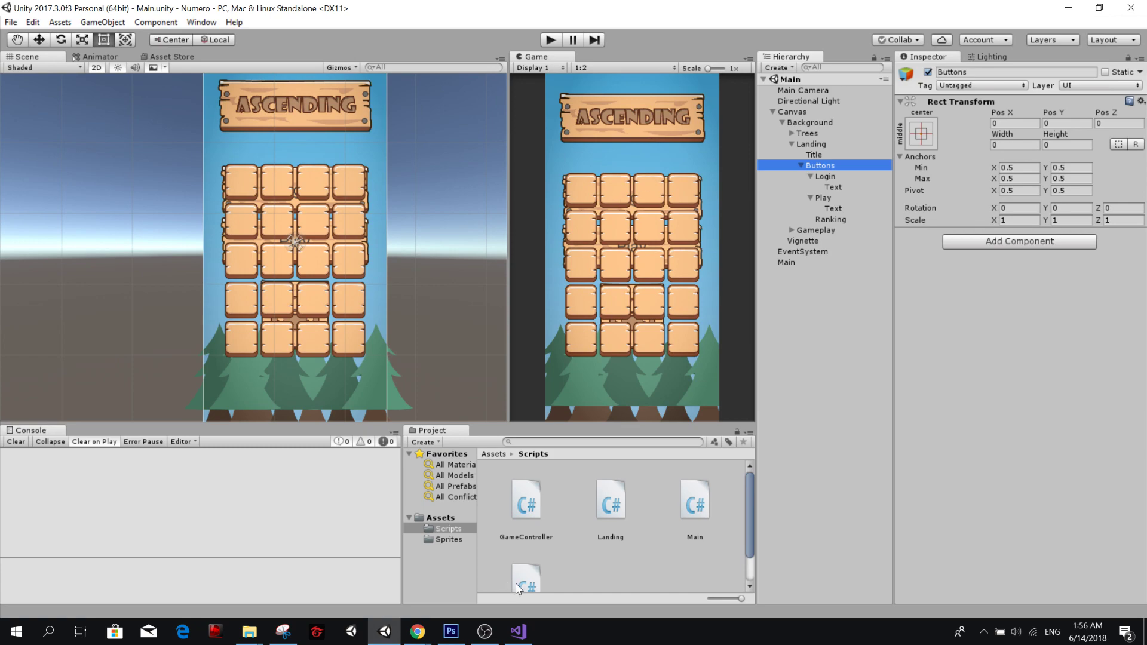
left_click(519, 632)
left_click(548, 401)
left_click(544, 454)
left_click(541, 472)
left_click(538, 489)
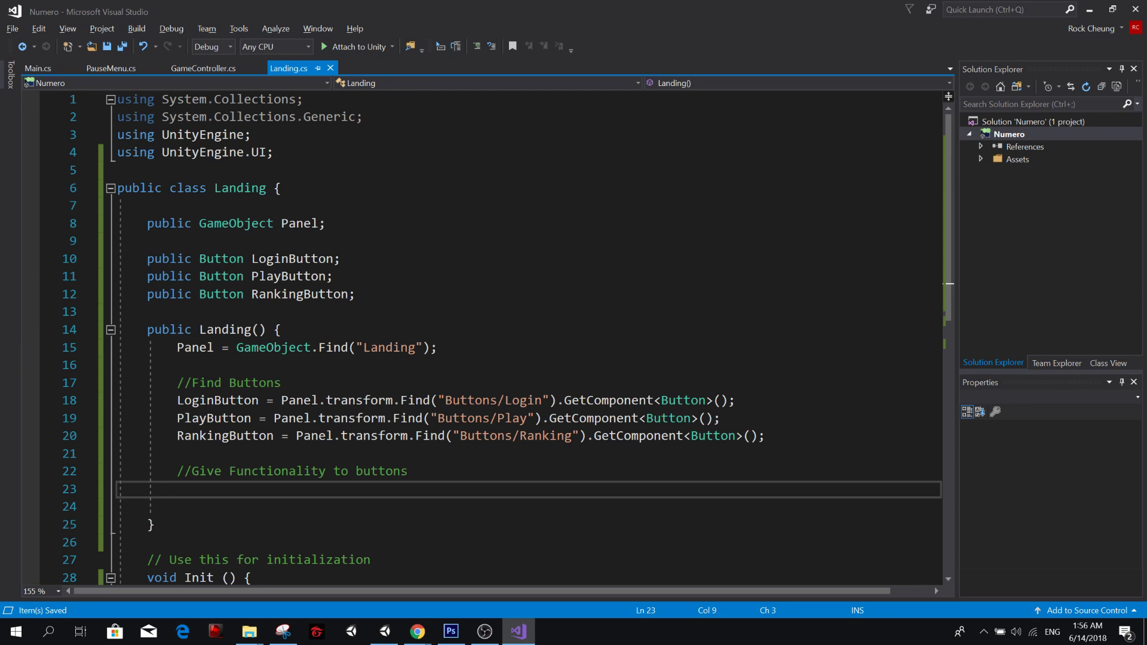
Add a PlayButton.onClick.AddListener(() => { }); call with an empty line inside its lambda body.
type("Play")
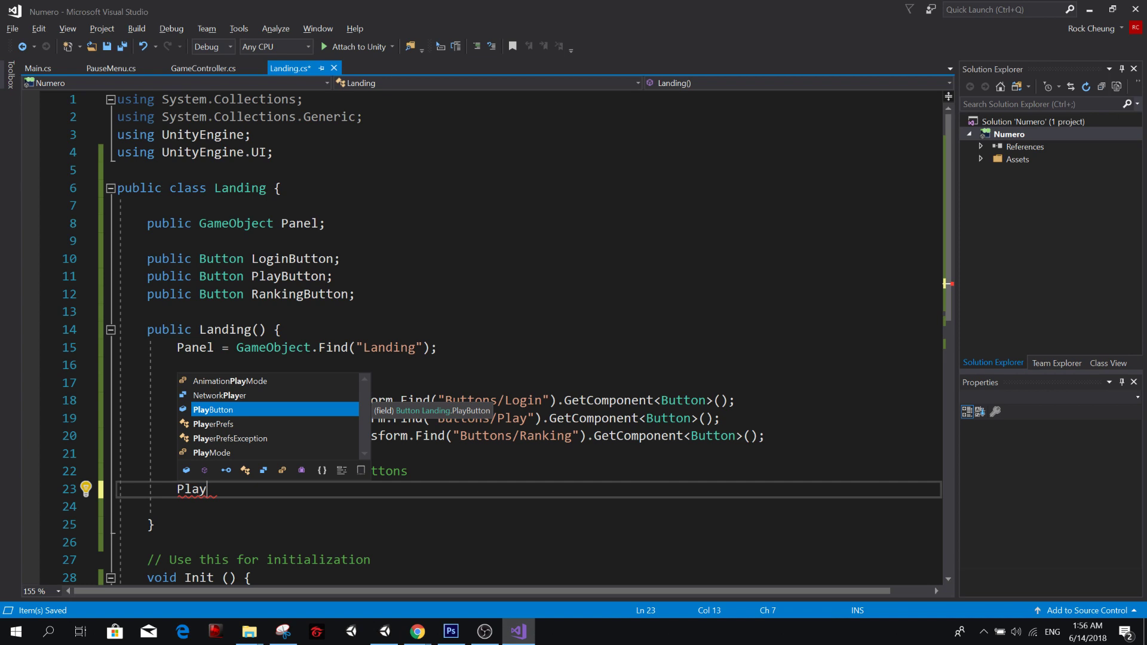
key("Tab")
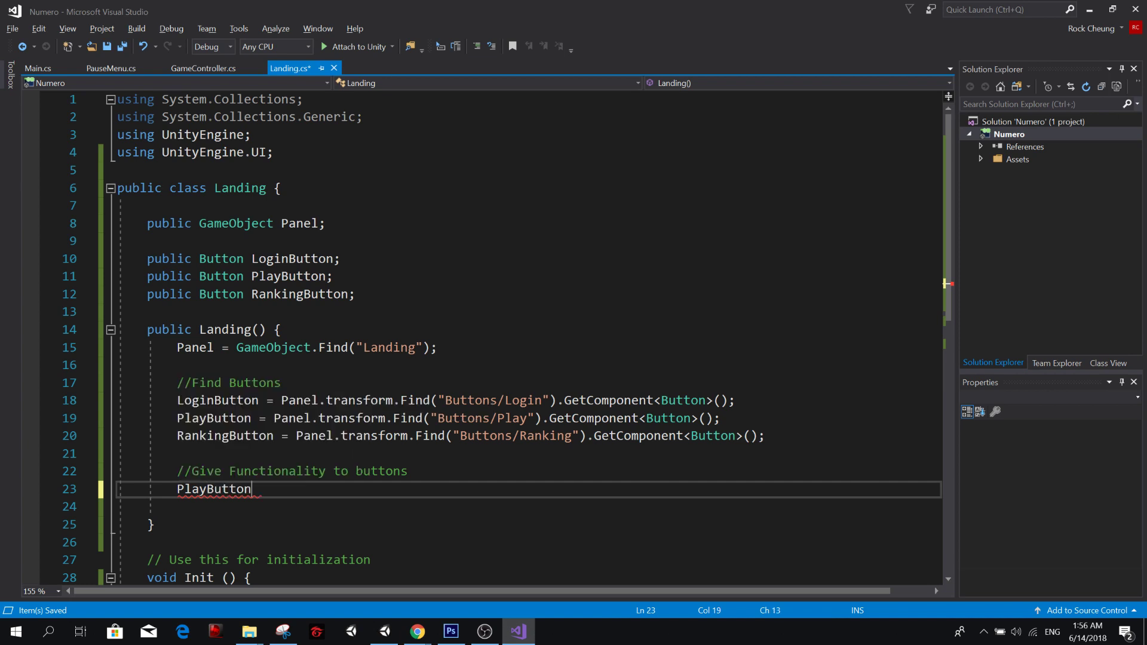
type(".onc")
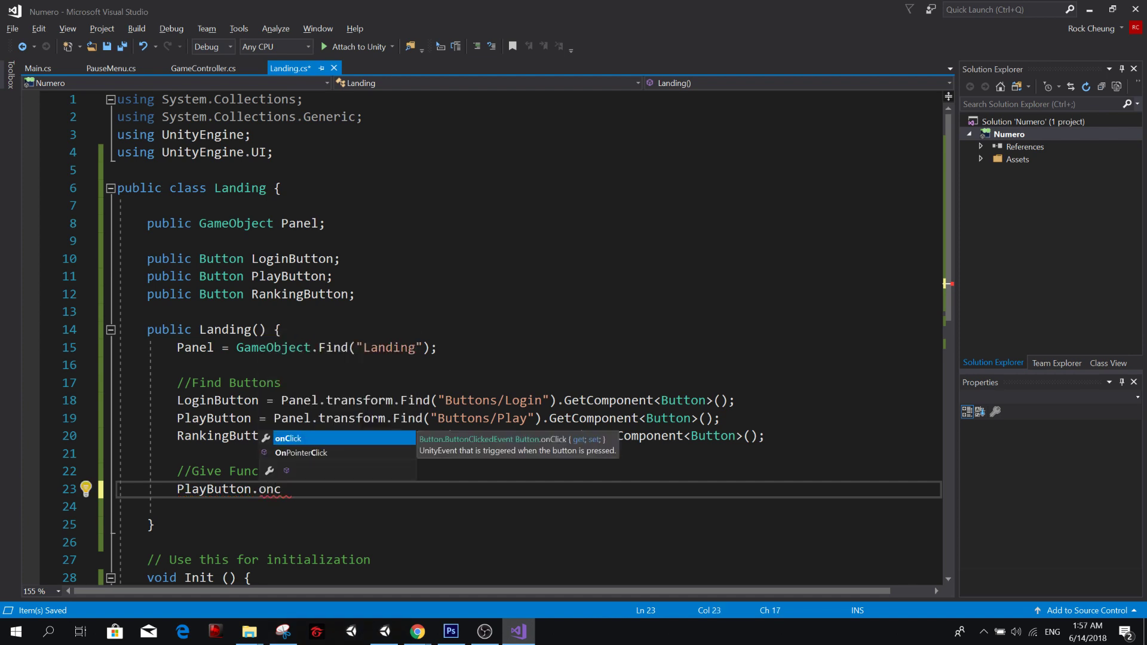
key("BackSpace")
key("BackSpace")
key("BackSpace")
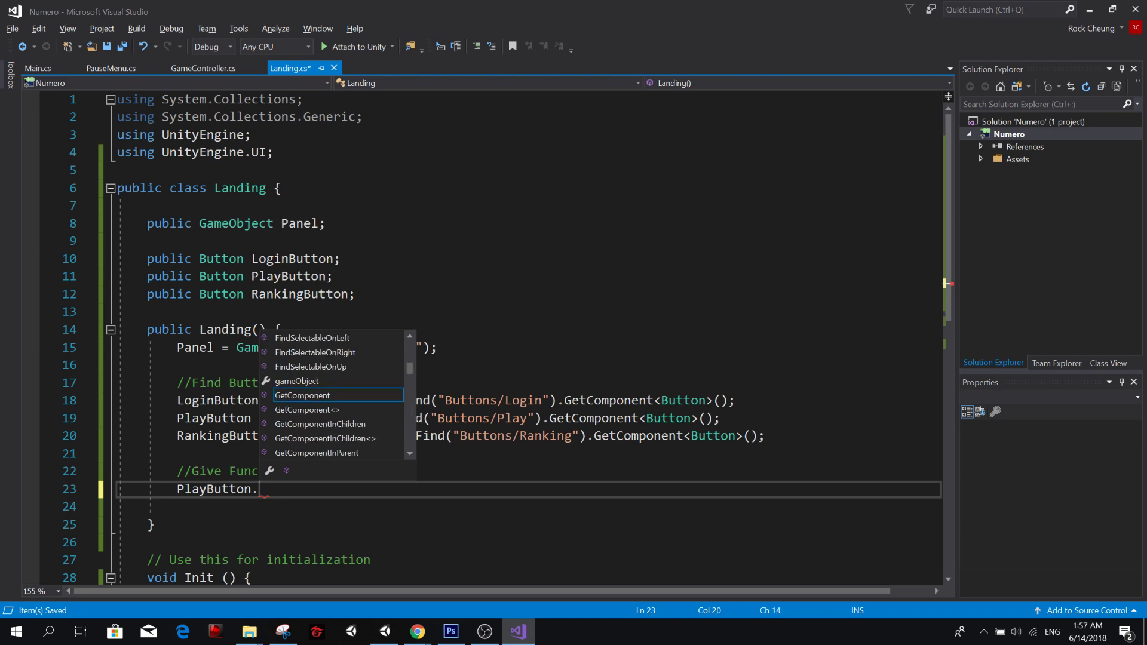
type("onClick")
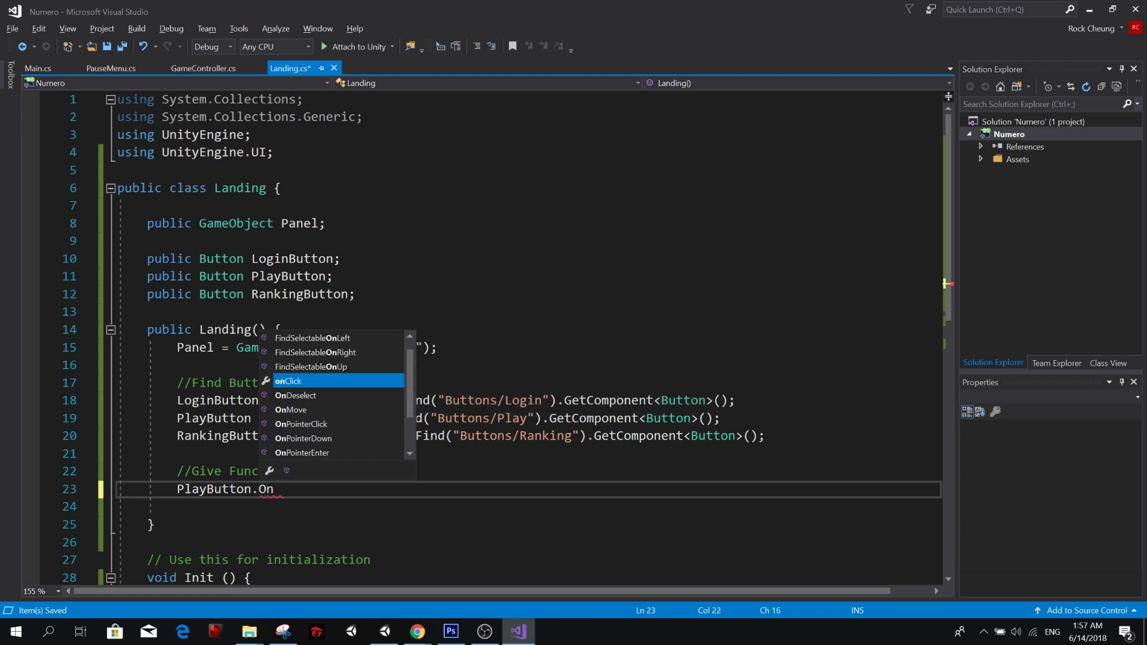
type(".AddListener")
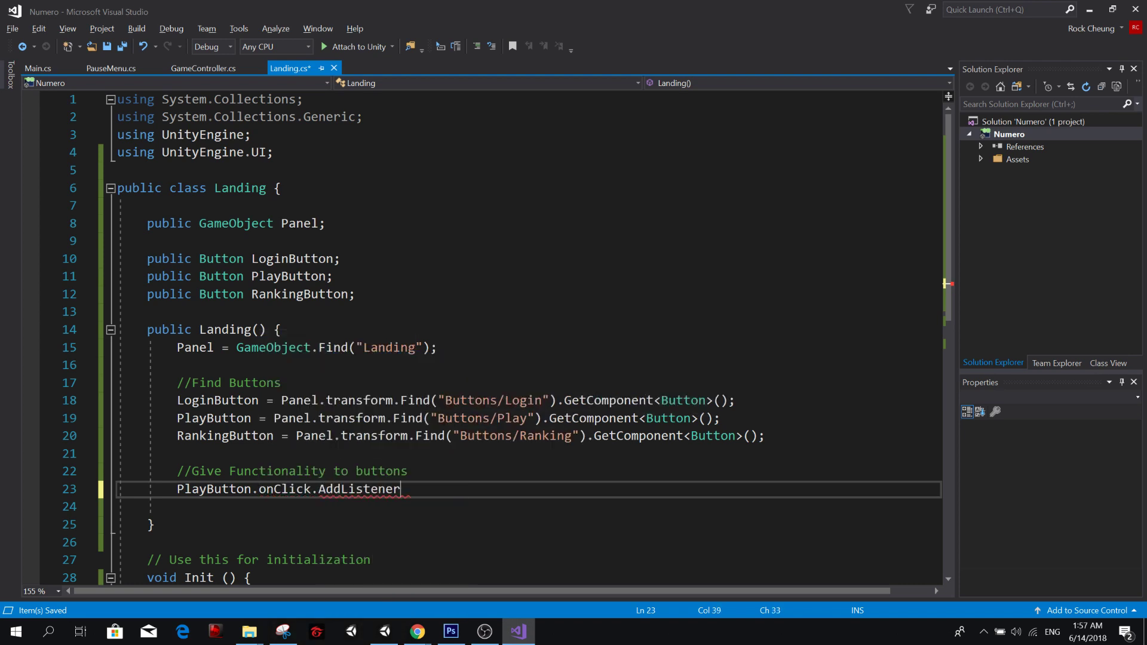
type("(() =);")
key("Left")
key("Left")
type("() => {")
key("Return")
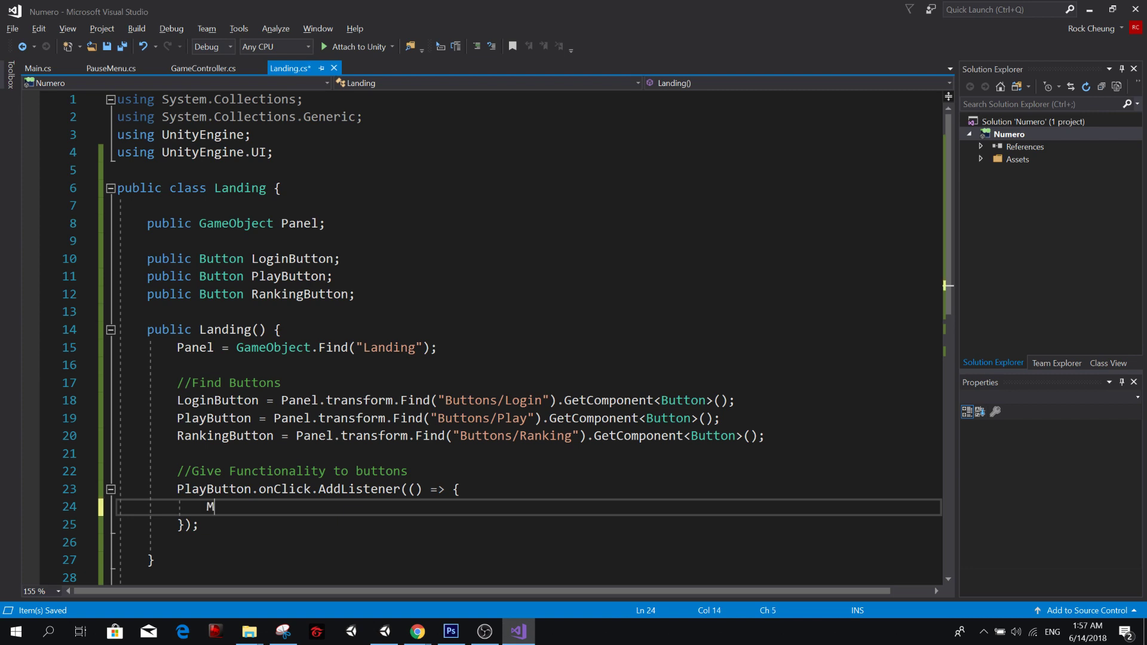
Begin the listener body with Main.Instance. and save the script, leaving the cursor after the final dot.
type("Main")
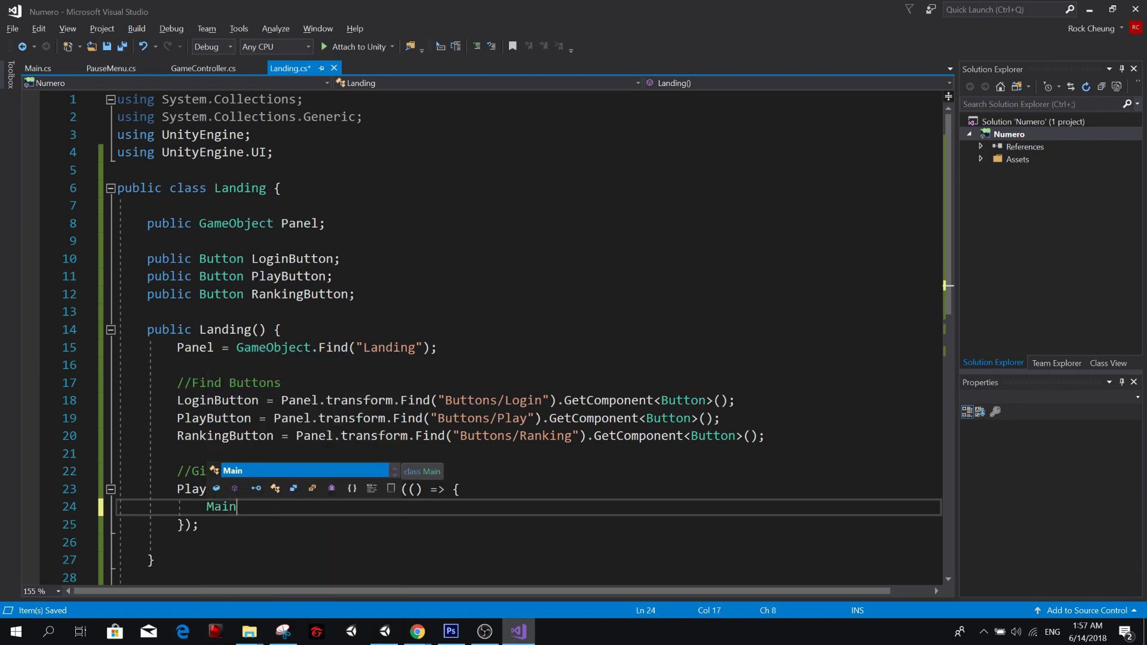
type(".Instance")
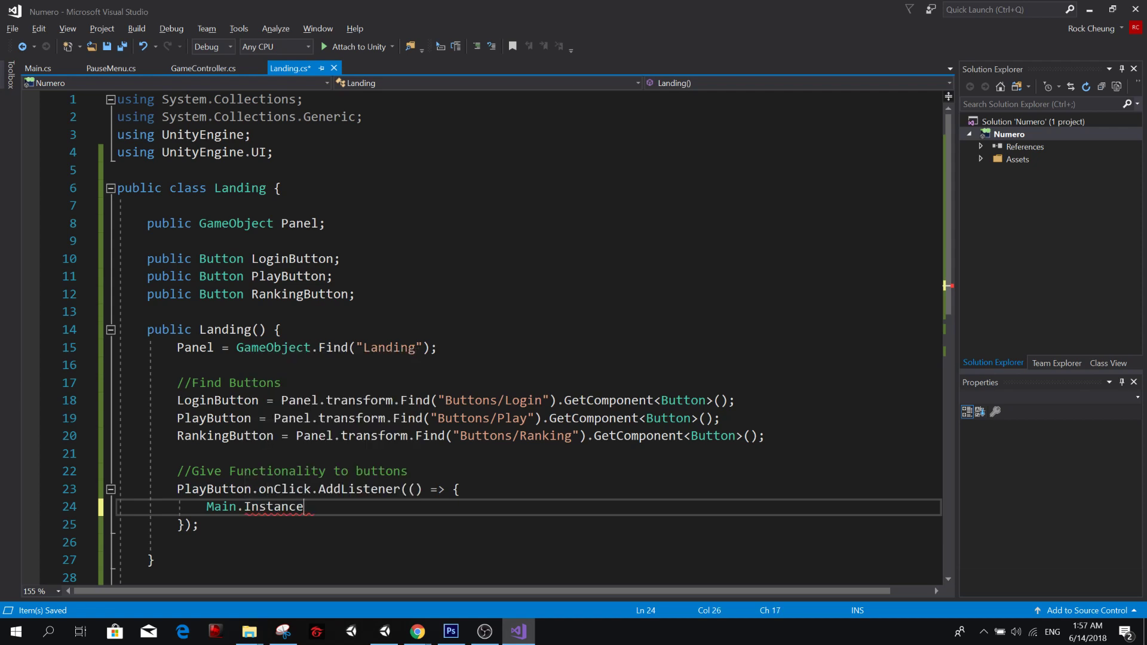
type(".")
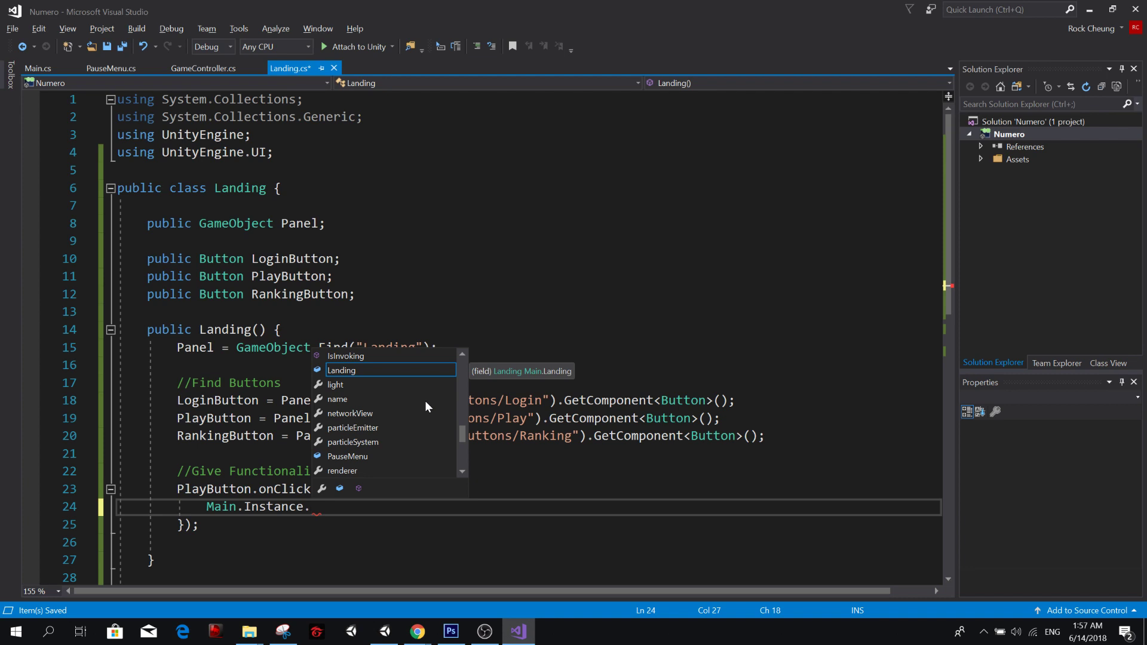
left_click(451, 330)
key("ctrl+s")
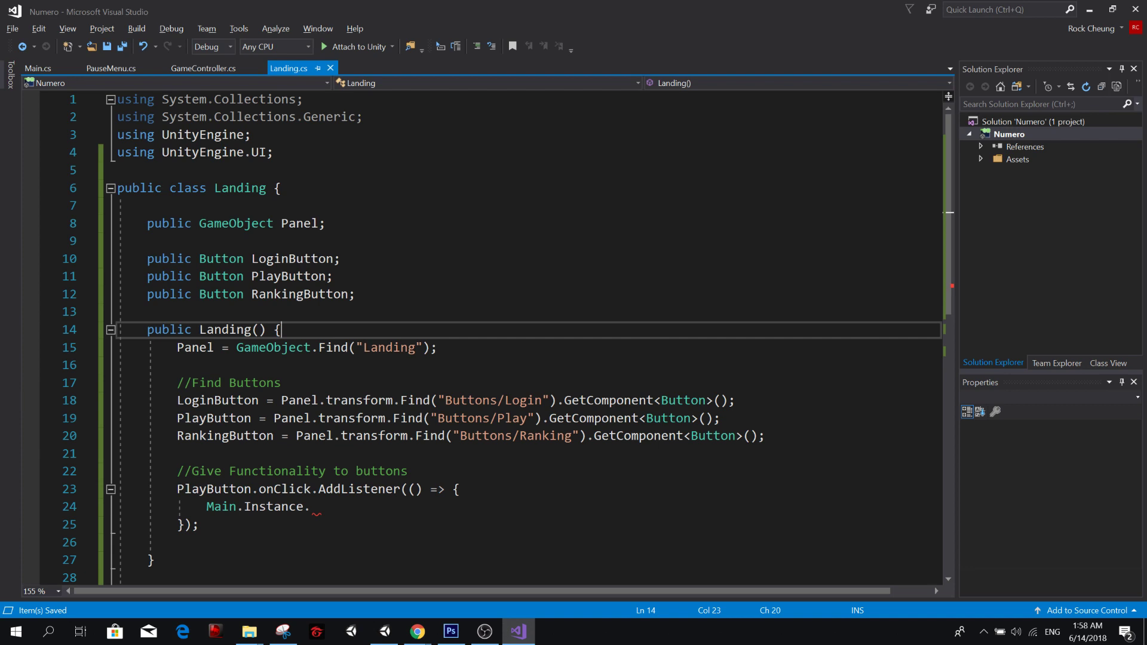
left_click(312, 507)
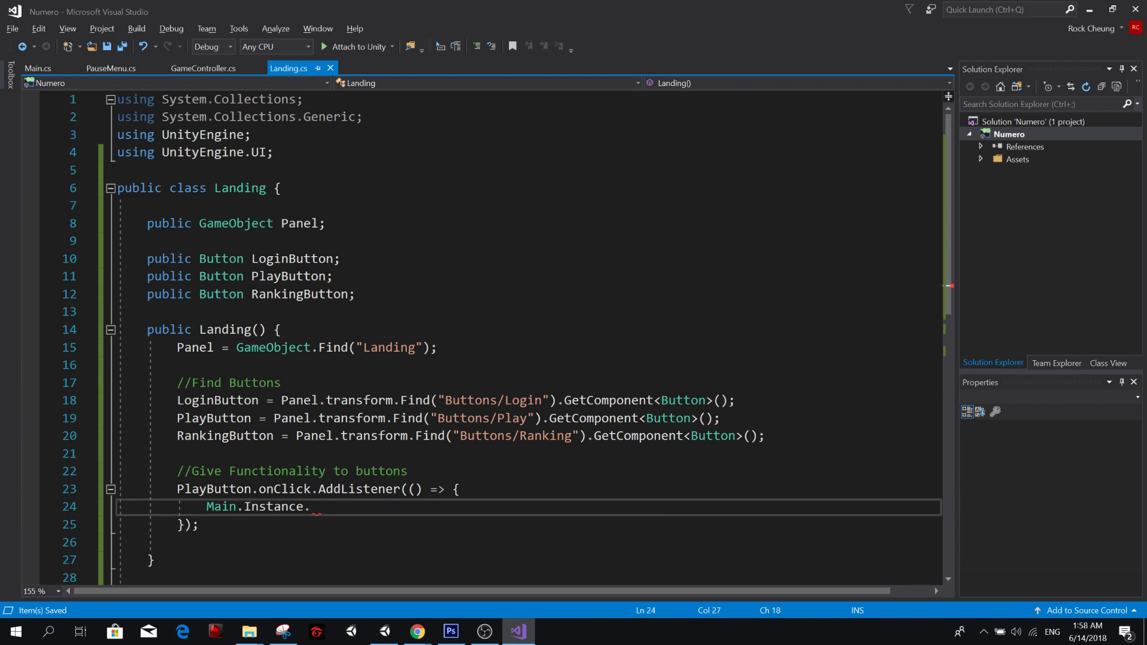
Open Main.cs and add an empty public void Play() method between Start and Update.
left_click(37, 69)
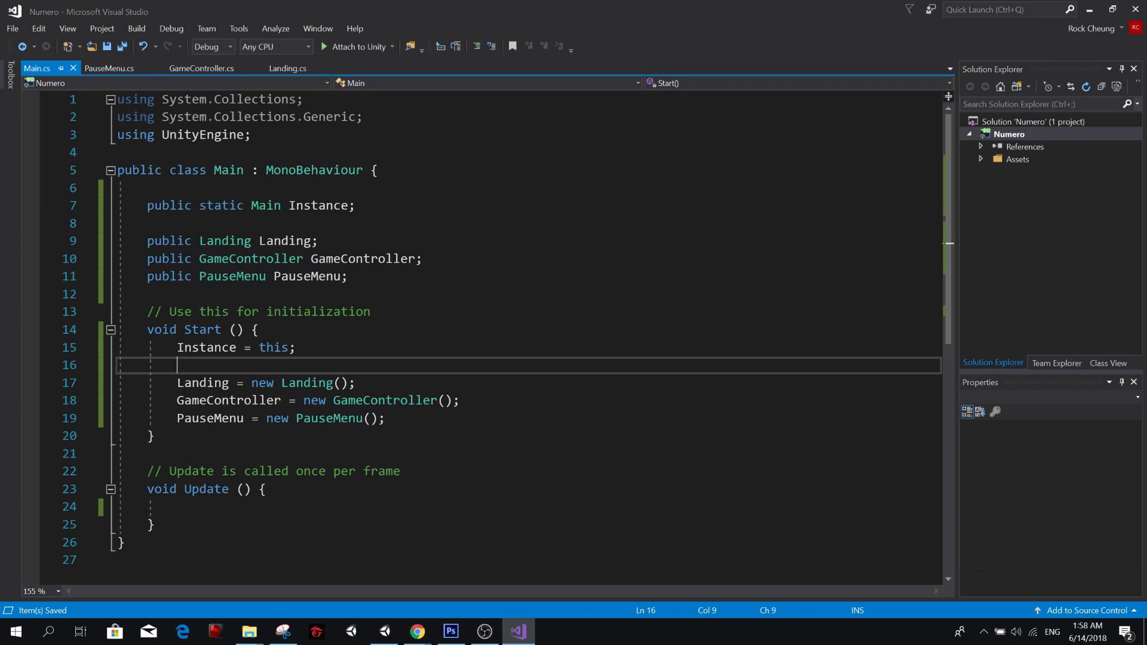
key("Down")
key("Down")
key("Down")
key("Down")
key("Return")
key("Return")
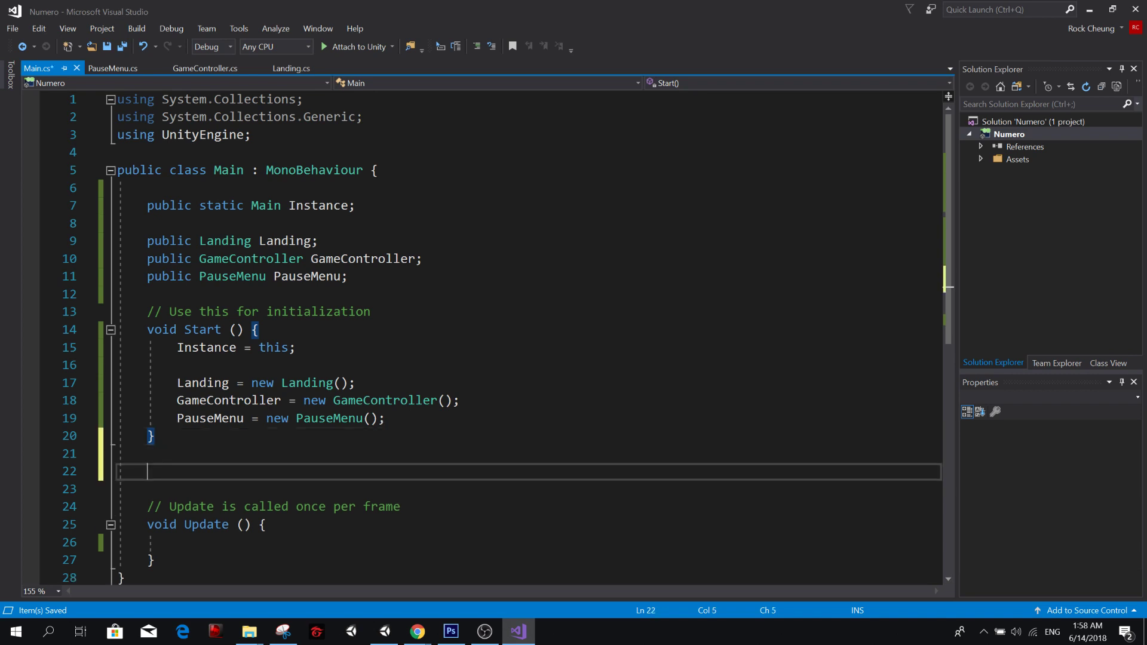
type("public ")
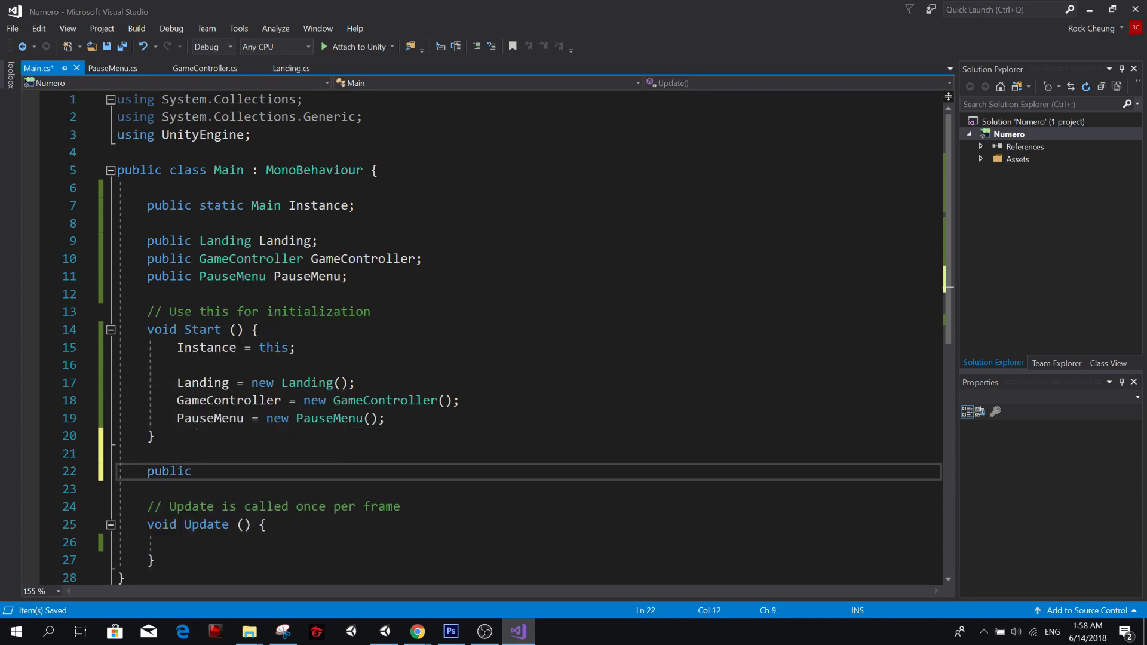
type("void Play")
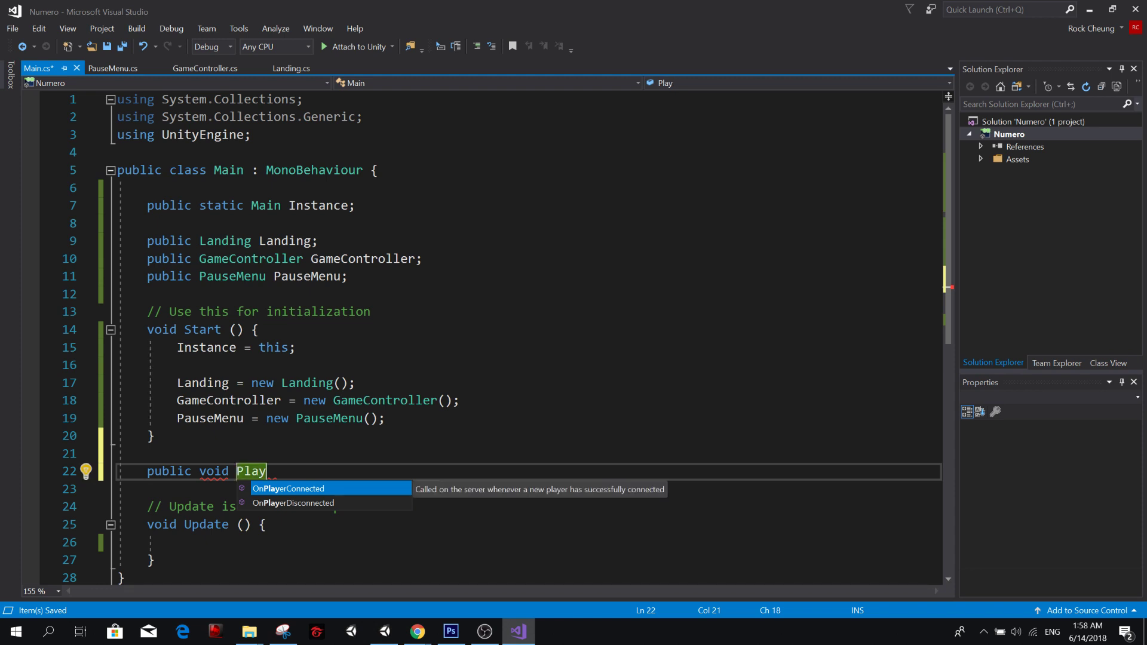
type("(")
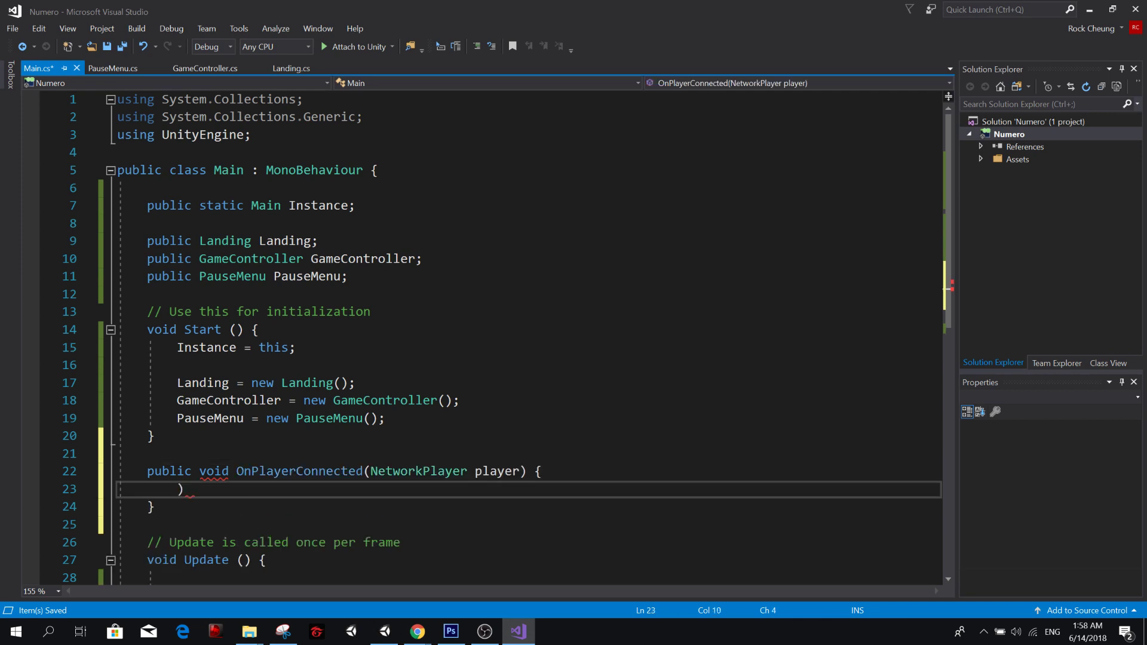
key("ctrl+z")
key("Right")
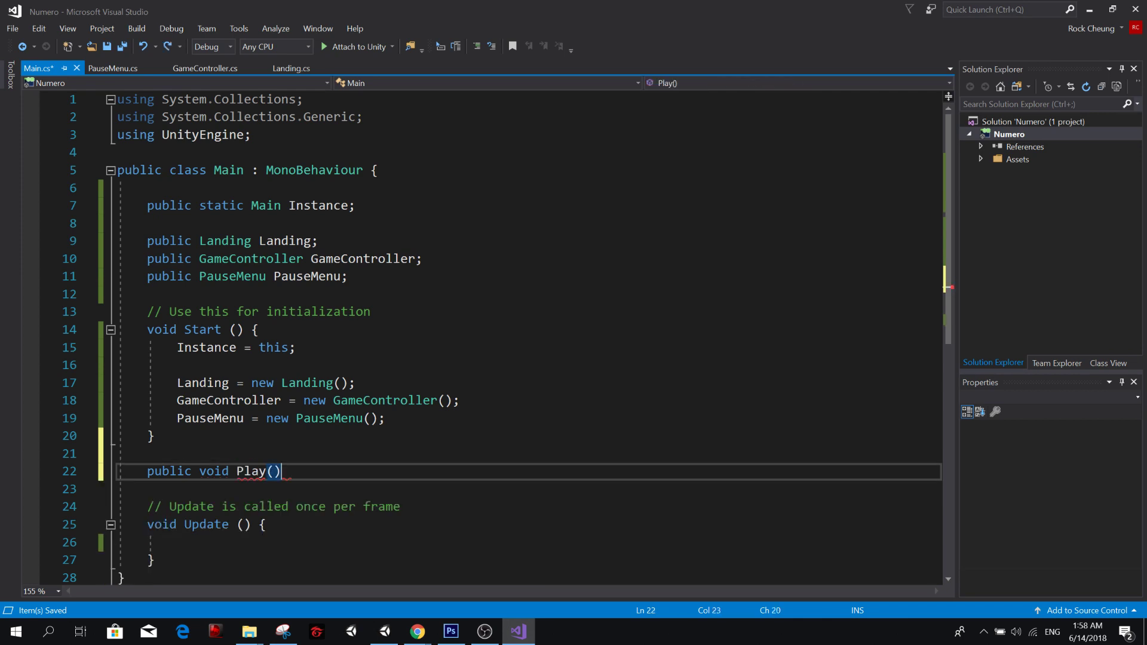
type("{")
key("Return")
Write the comments //Close Landing, //Open Play and //Call on separate lines inside the Play method.
type("//")
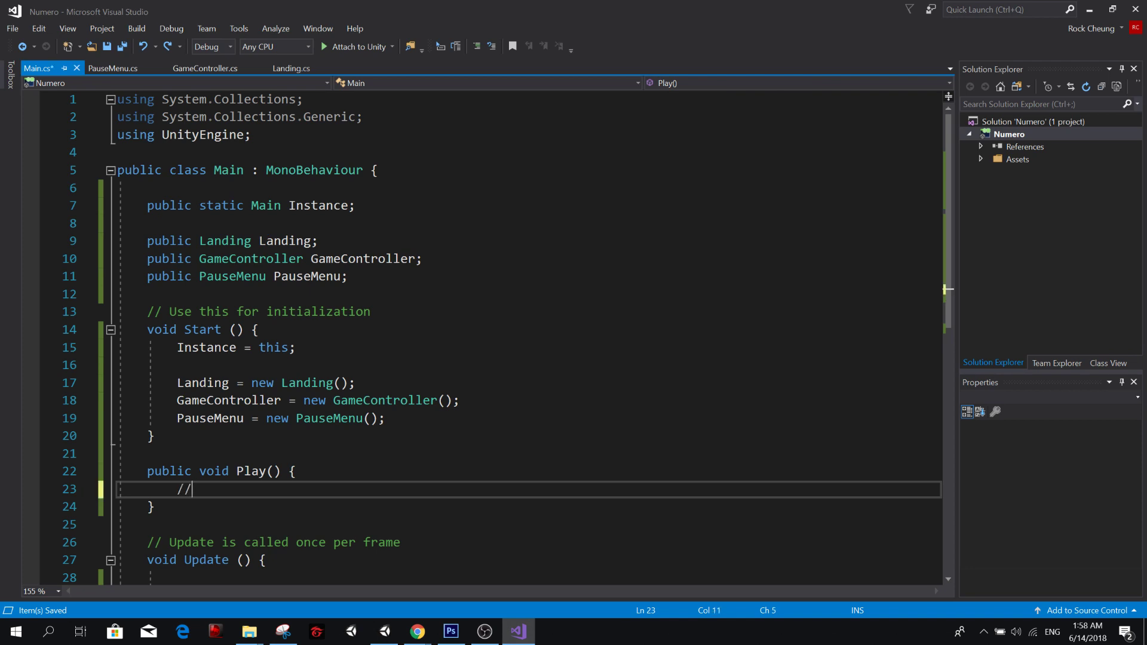
type("Close Landing")
key("Return")
type("//Open Play")
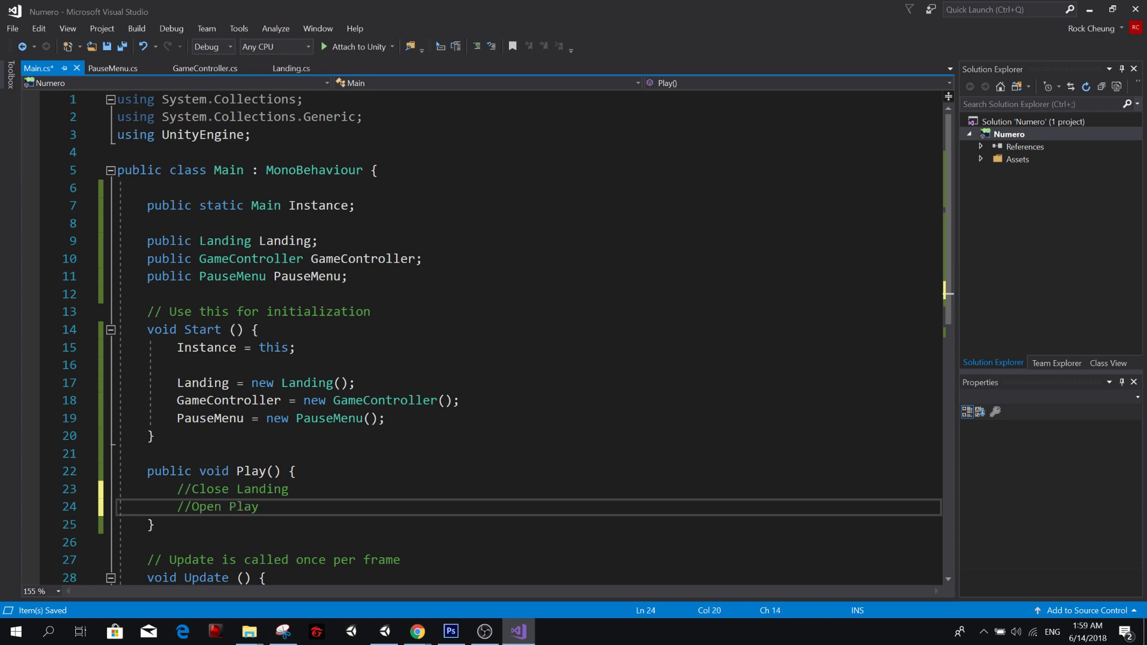
key("Return")
type("//C")
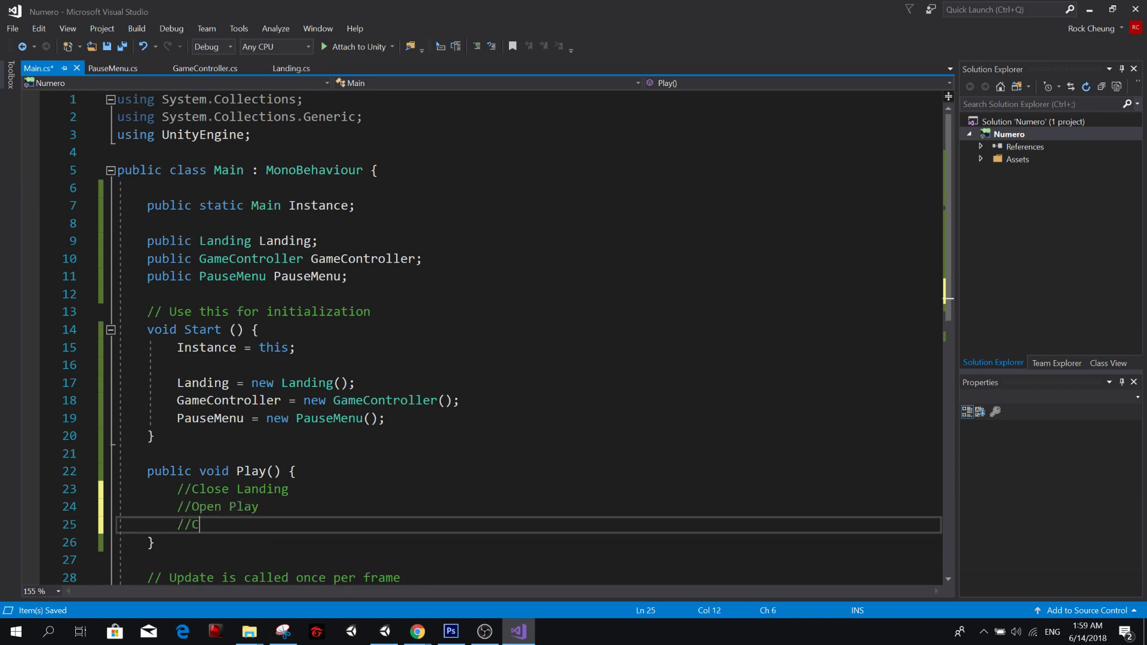
type("all G")
key("BackSpace")
Change the //Open Play comment to //Open Gameplay and return to the //Call line.
key("Up")
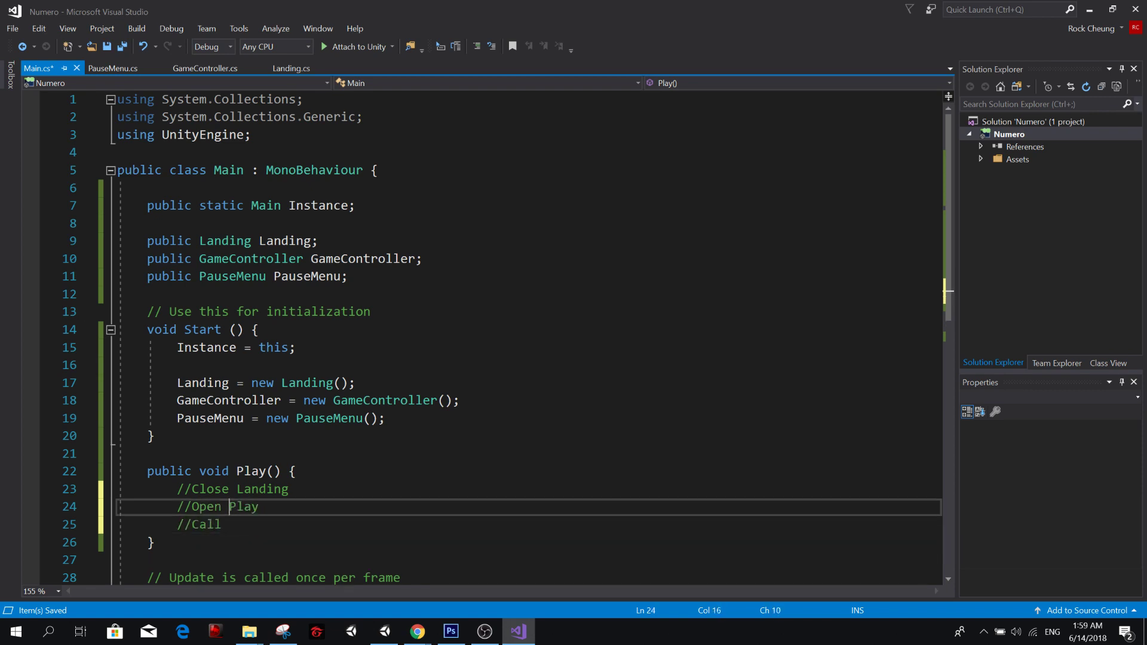
key("Right")
key("BackSpace")
type("Gamep")
key("Down")
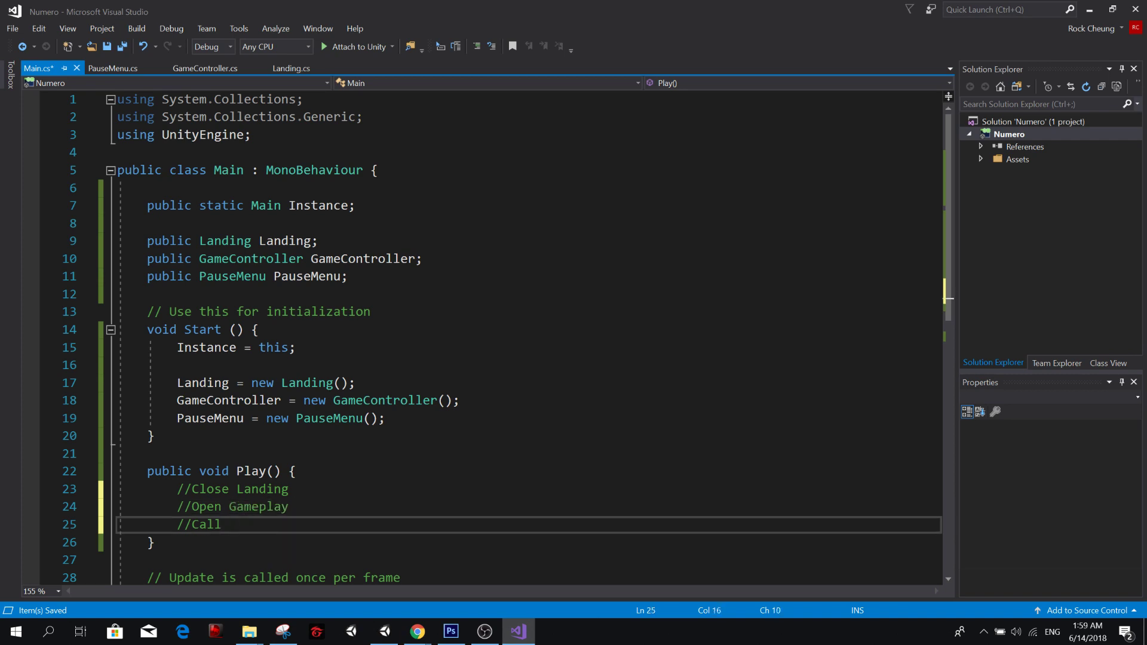
Complete the last comment as //Call Gameplay.Play(); and save the script.
type("C")
key("BackSpace")
type("Gameplay.Play")
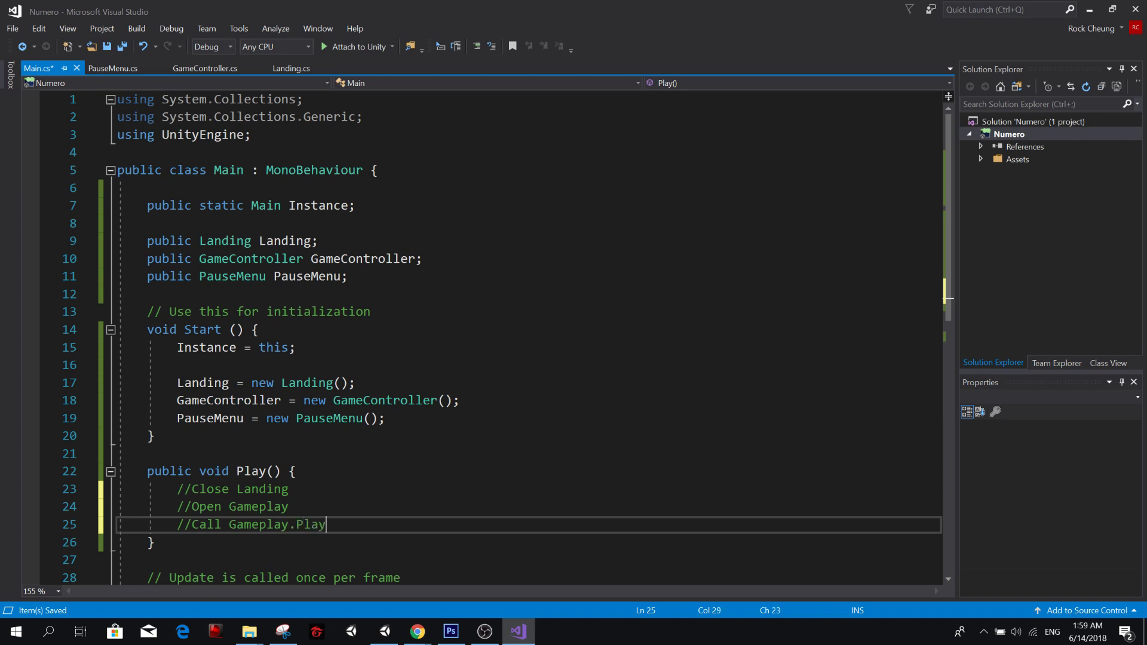
type("();")
key("ctrl+s")
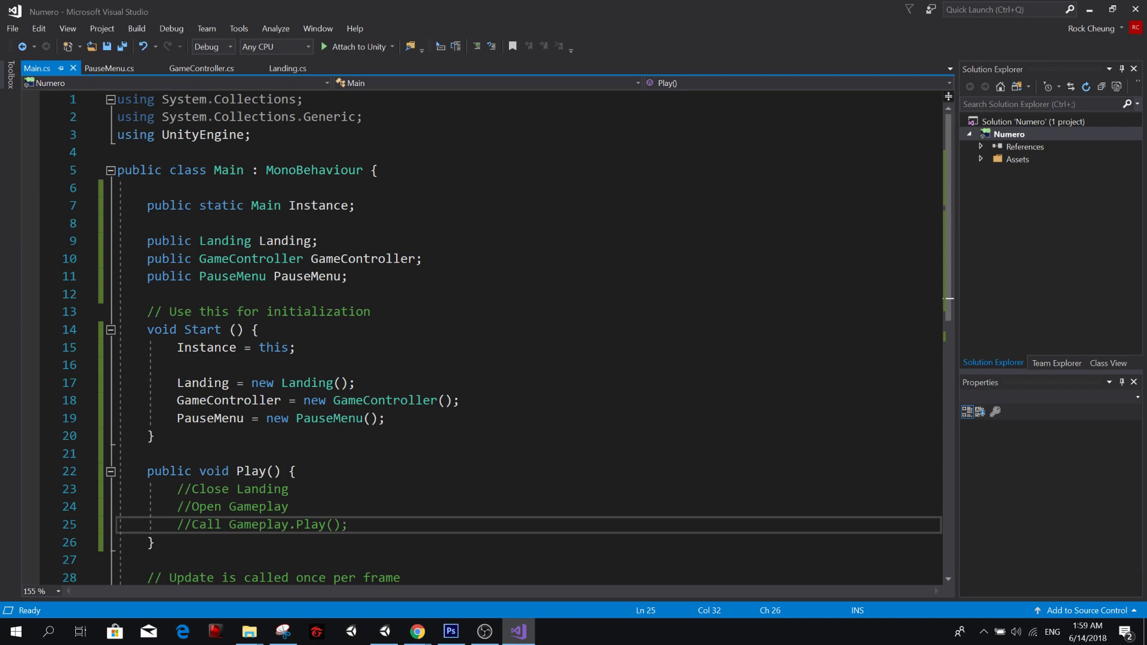
Delete the //Open Gameplay comment, leaving its line empty, and save Main.cs.
key("Left")
key("Left")
key("Left")
key("ctrl+Left")
key("ctrl+Left")
key("ctrl+Left")
key("ctrl+Left")
key("Up")
key("Home")
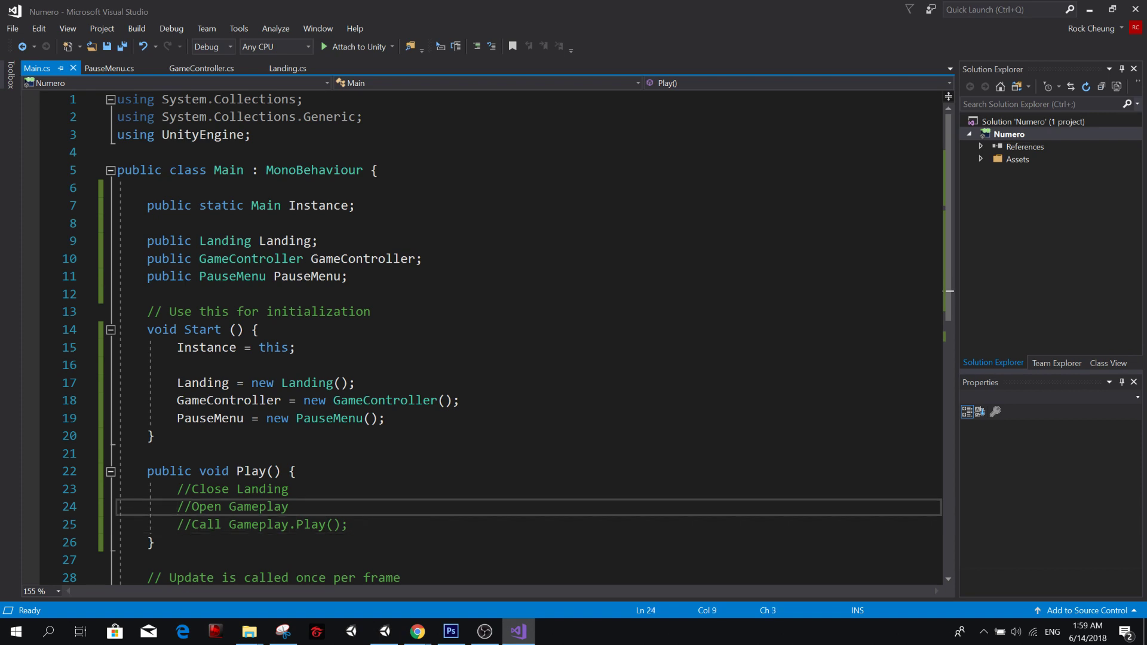
key("shift+End")
key("Delete")
key("ctrl+s")
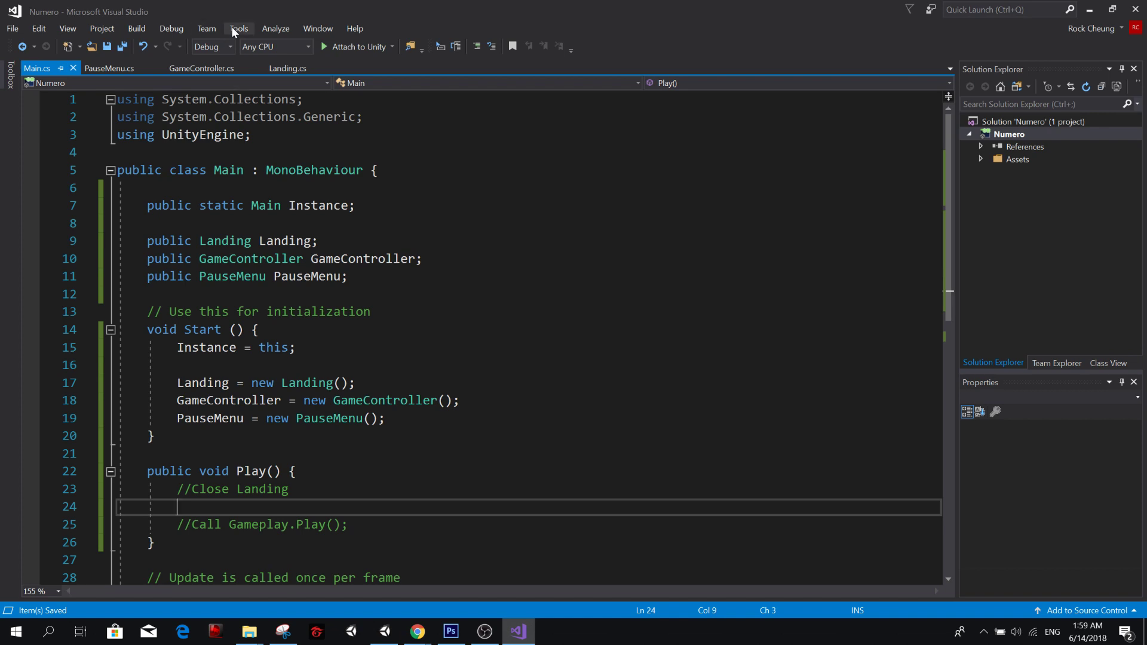
Write Landing.Panel.SetActive(false); on the empty line under //Close Landing and save the script.
type("Landing.pane")
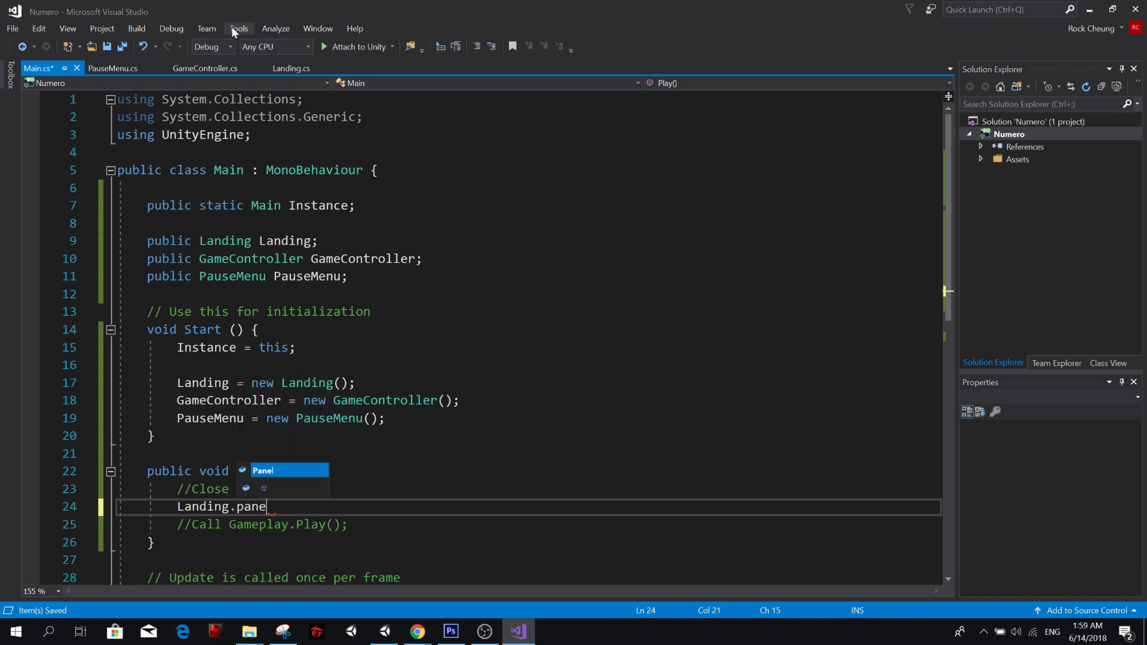
key("Tab")
type(".se")
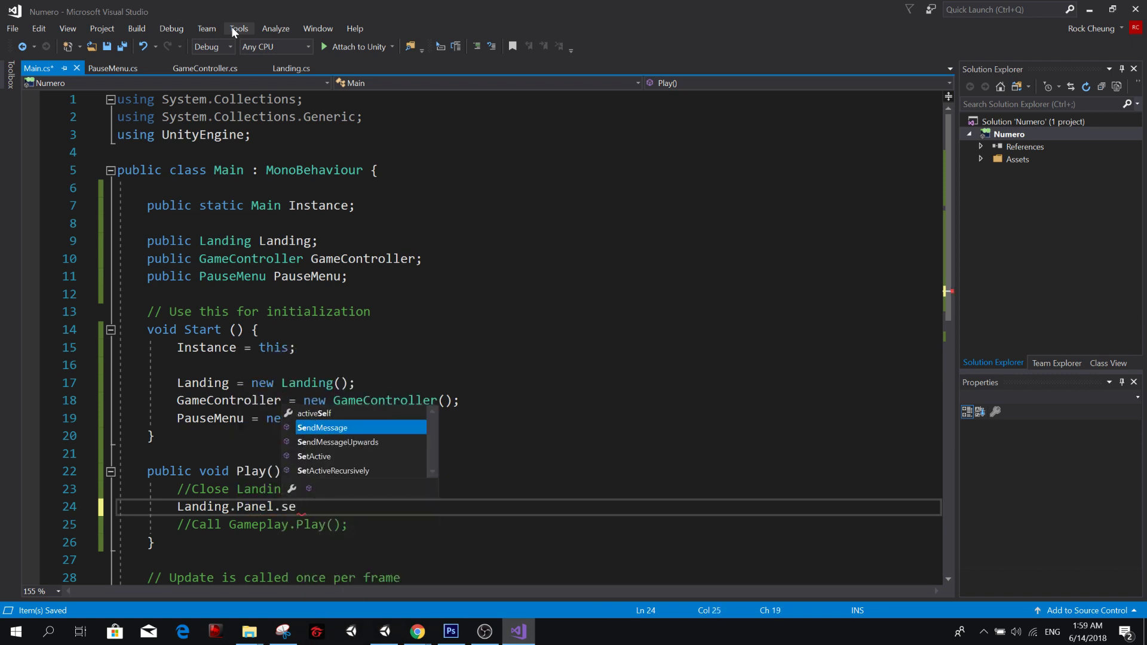
key("Down")
key("Down")
key("Tab")
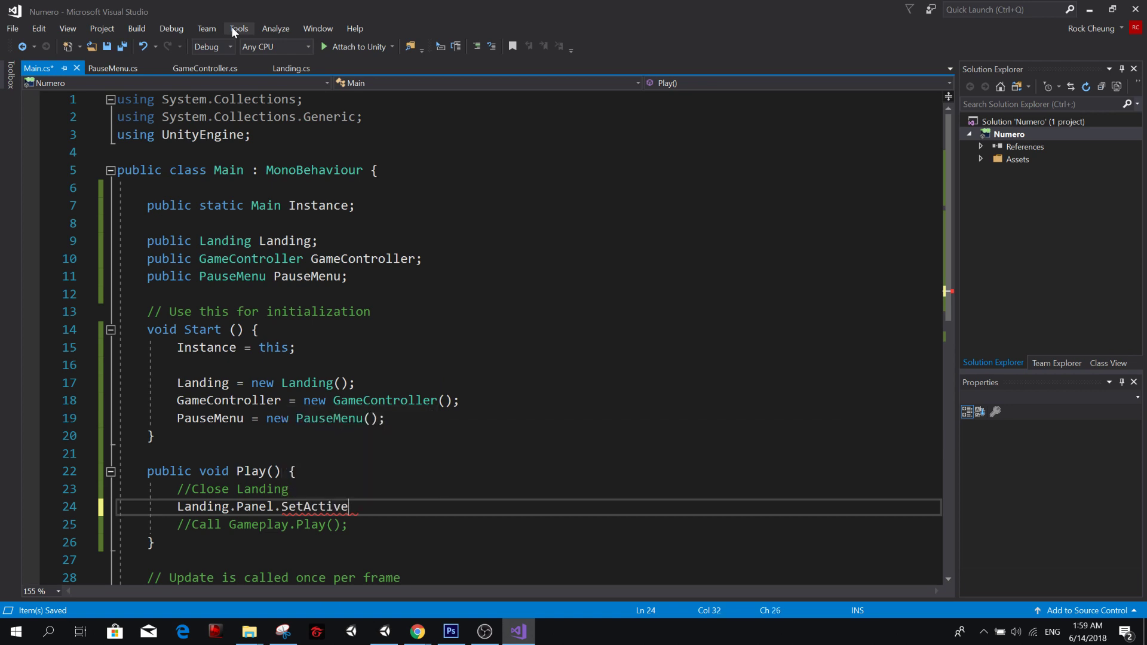
type("(fal")
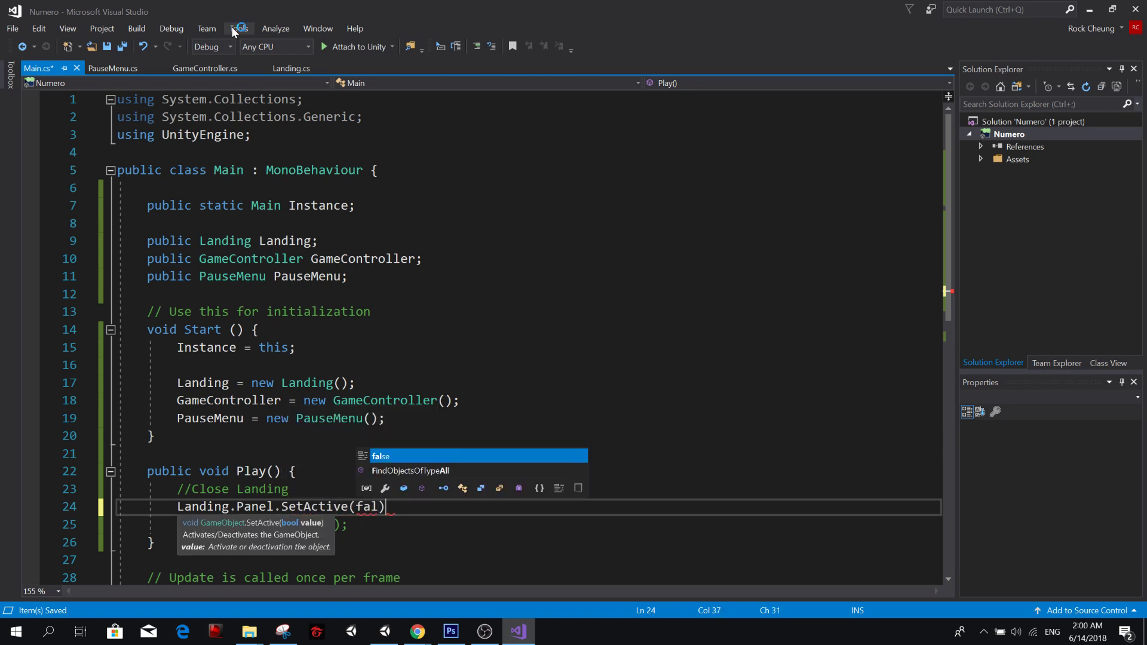
key("Escape")
type("se);")
key("ctrl+s")
Add the call GameController.Play(); on a new line under //Call Gameplay.Play(); in Main's Play method and save.
key("Down")
key("Return")
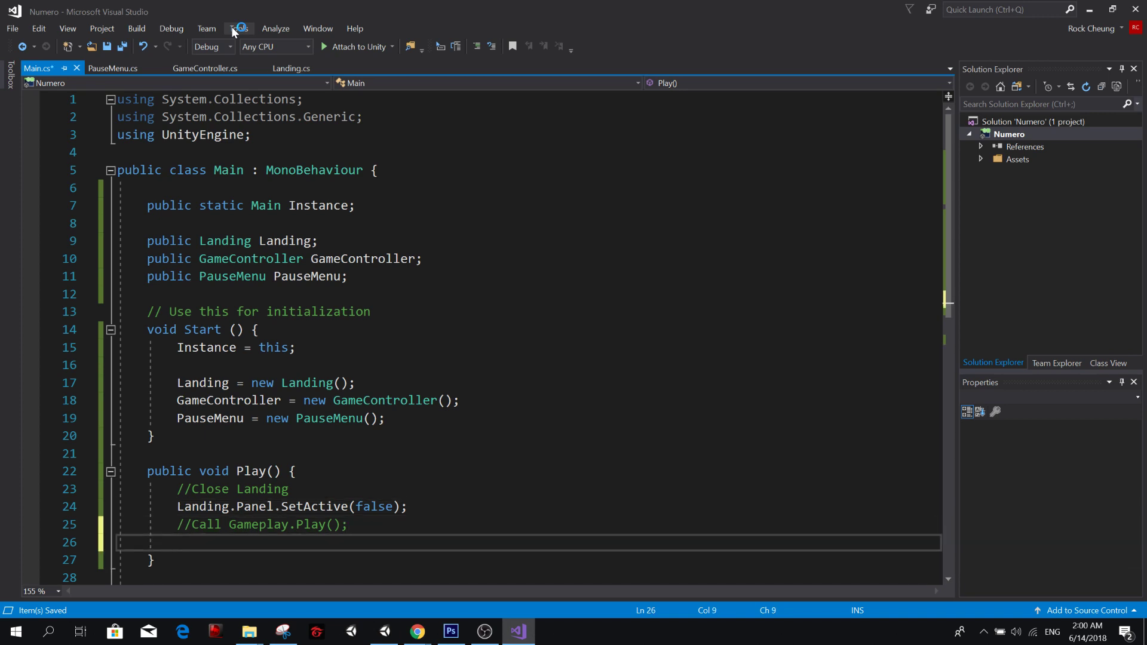
type("Game")
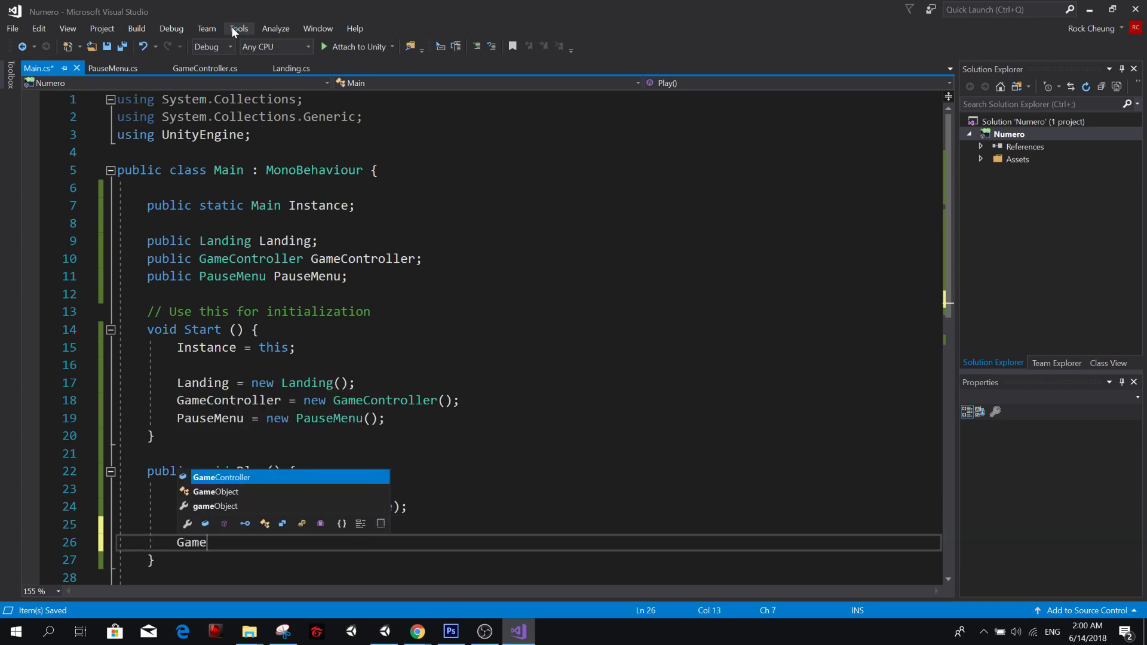
type("Controller.Pl")
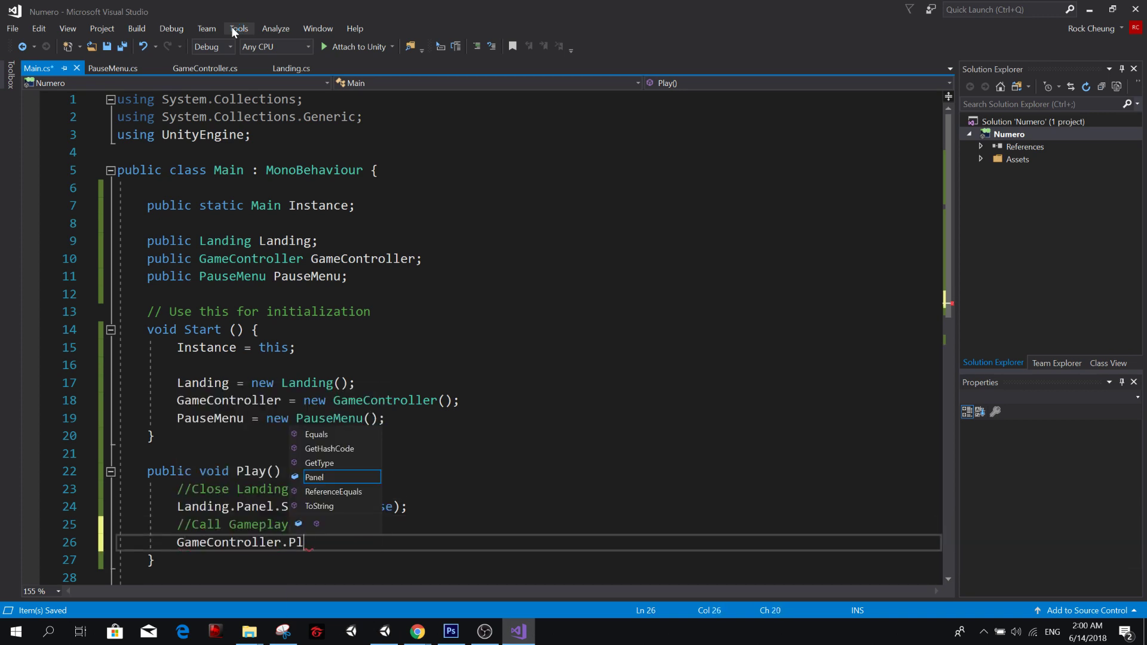
type("ay();")
key("ctrl+s")
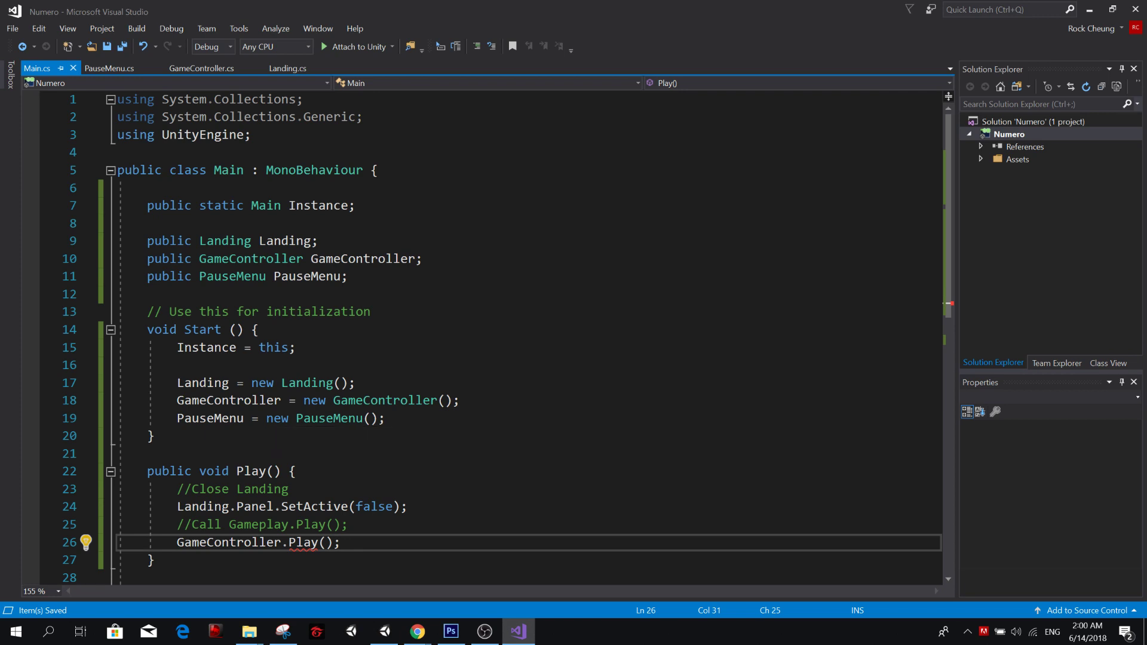
Review the Close Landing and Call Gameplay lines inside Main's Play method.
left_click(282, 524)
scroll(281, 524, "down", 2)
scroll(281, 525, "up", 1)
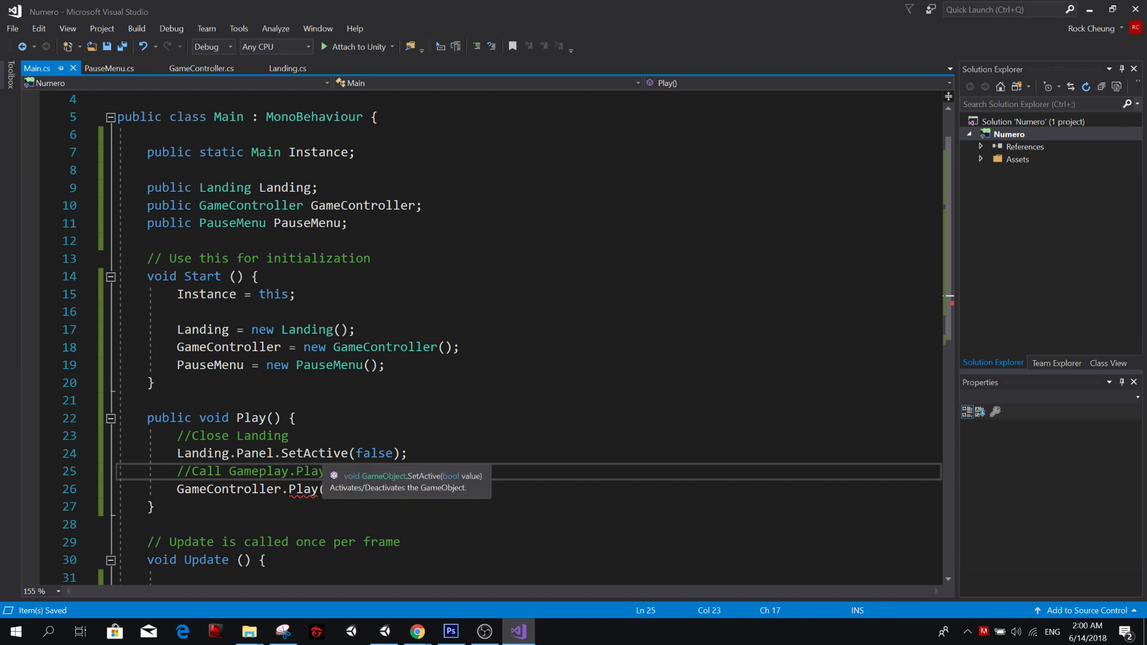
key("Up")
key("End")
left_click_drag(408, 454, 178, 440)
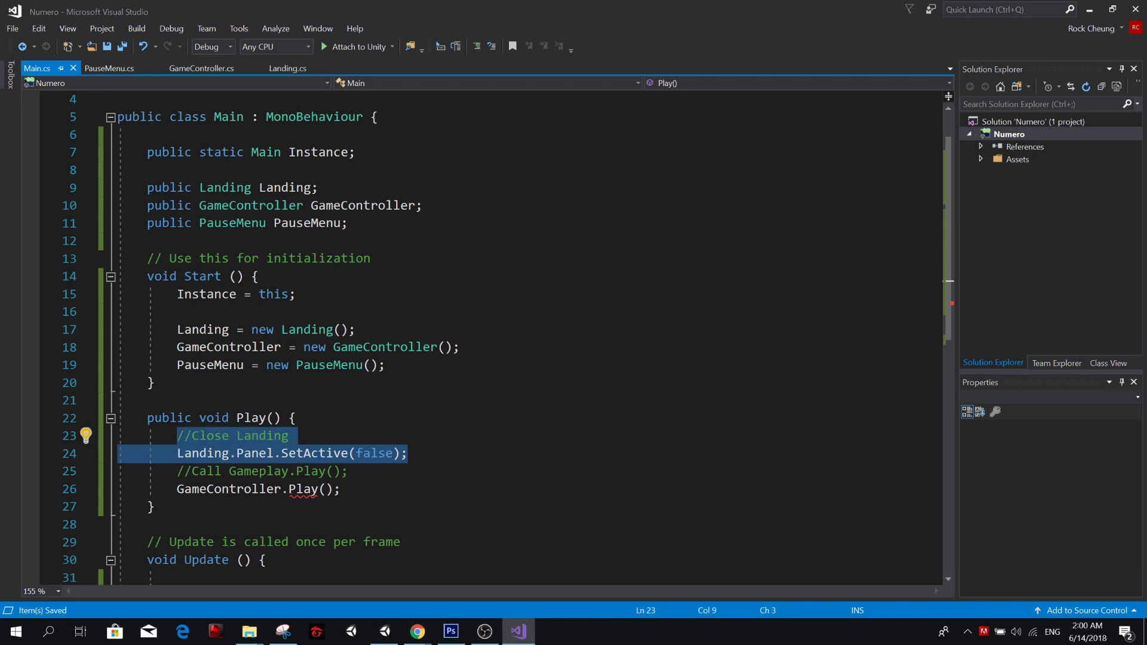
left_click(290, 436)
left_click(349, 471)
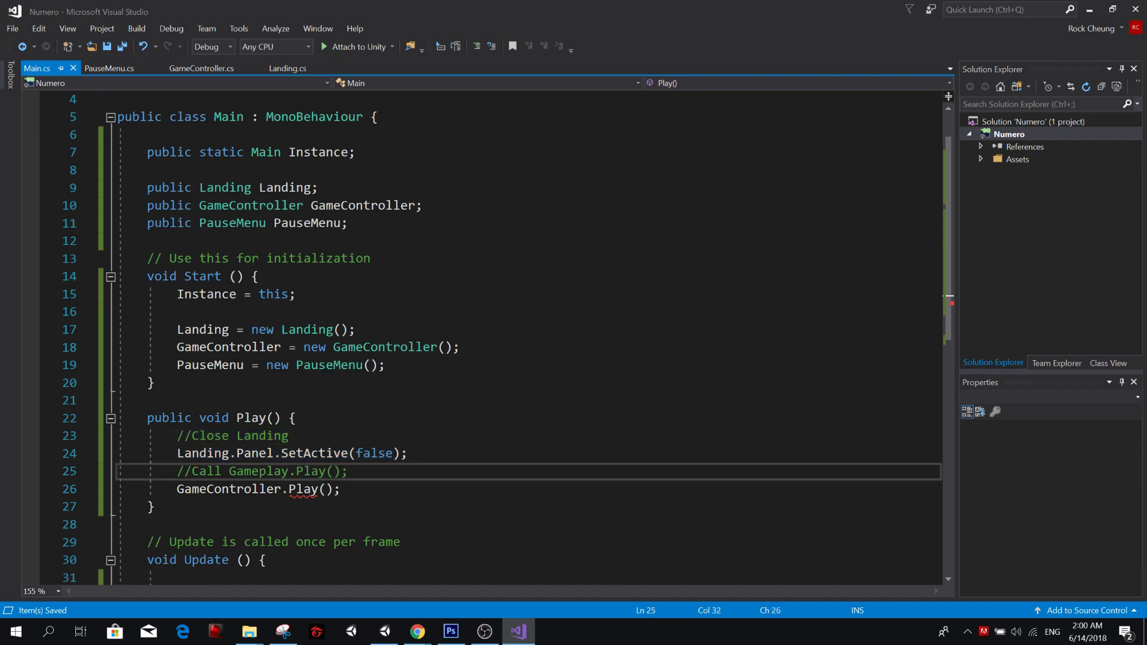
In Landing.cs, complete the PlayButton listener's line as Main.Instance.Play(); and save the script.
left_click(288, 68)
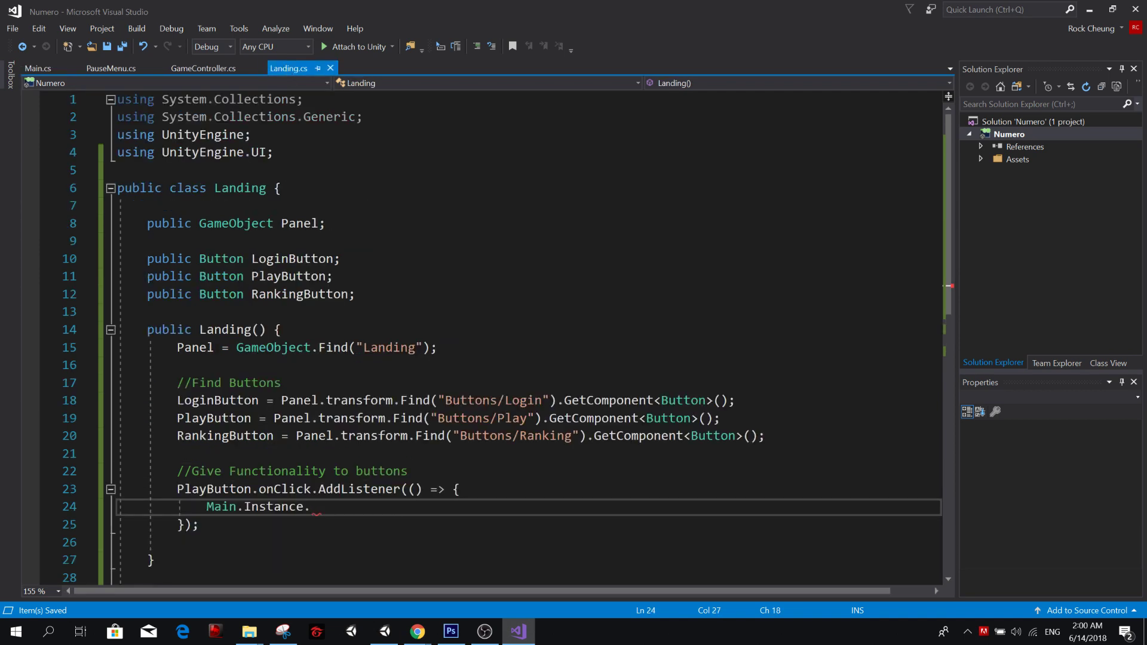
type("Play();")
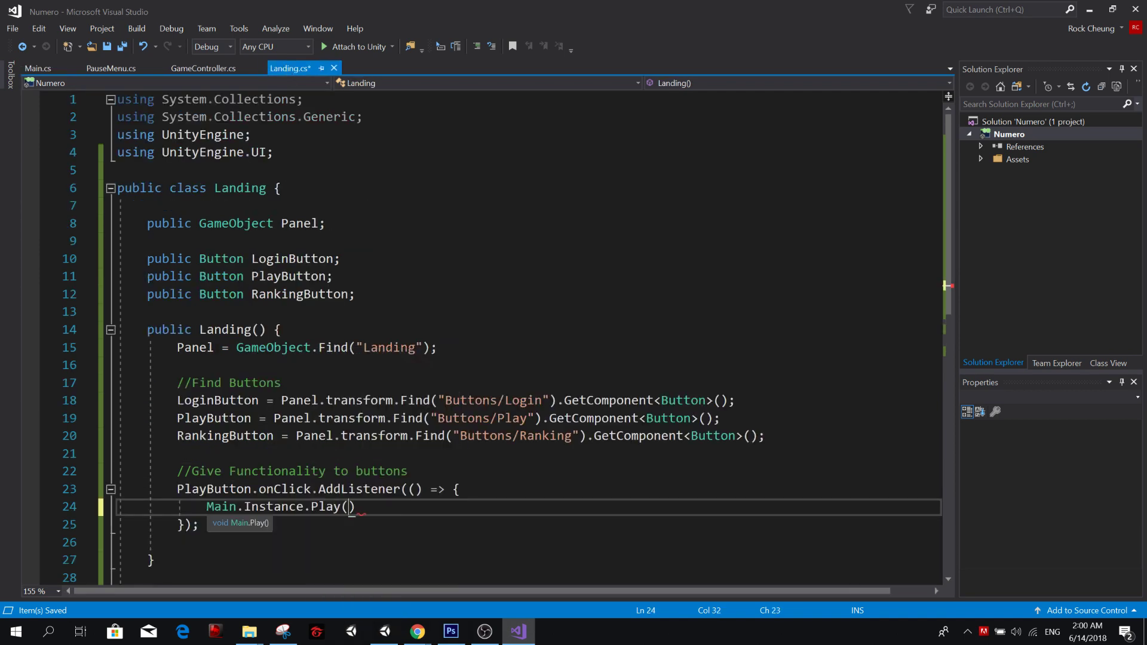
key("ctrl+s")
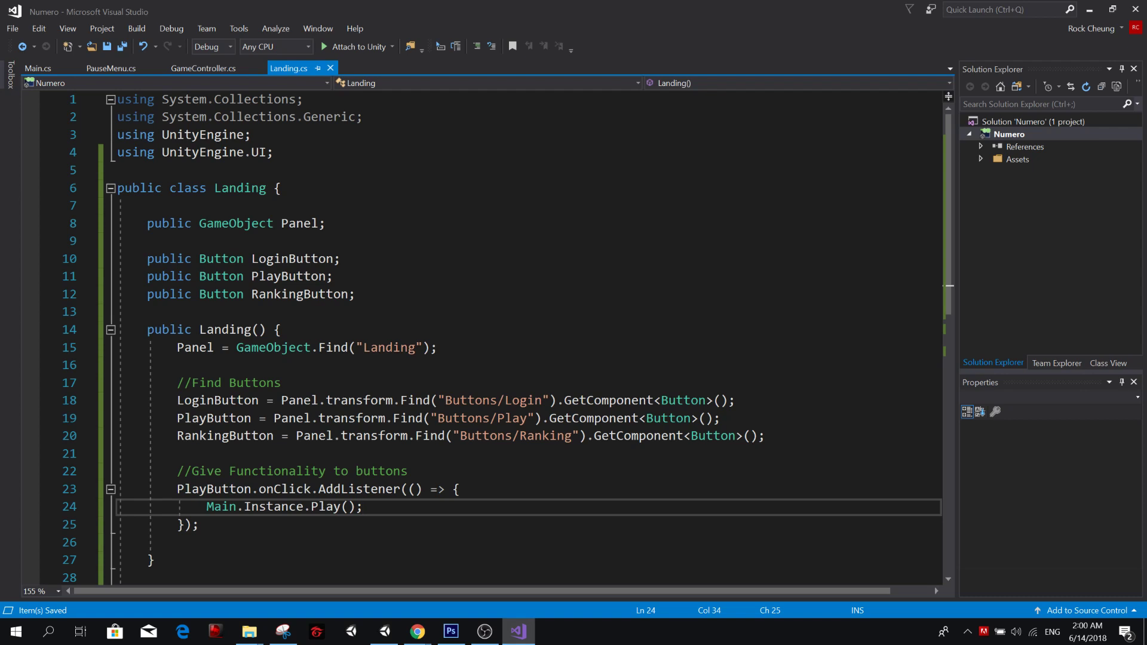
Return to Main.cs and examine the Landing.Panel.SetActive and GameController.Play calls in the Play method.
left_click(37, 68)
left_click(363, 453)
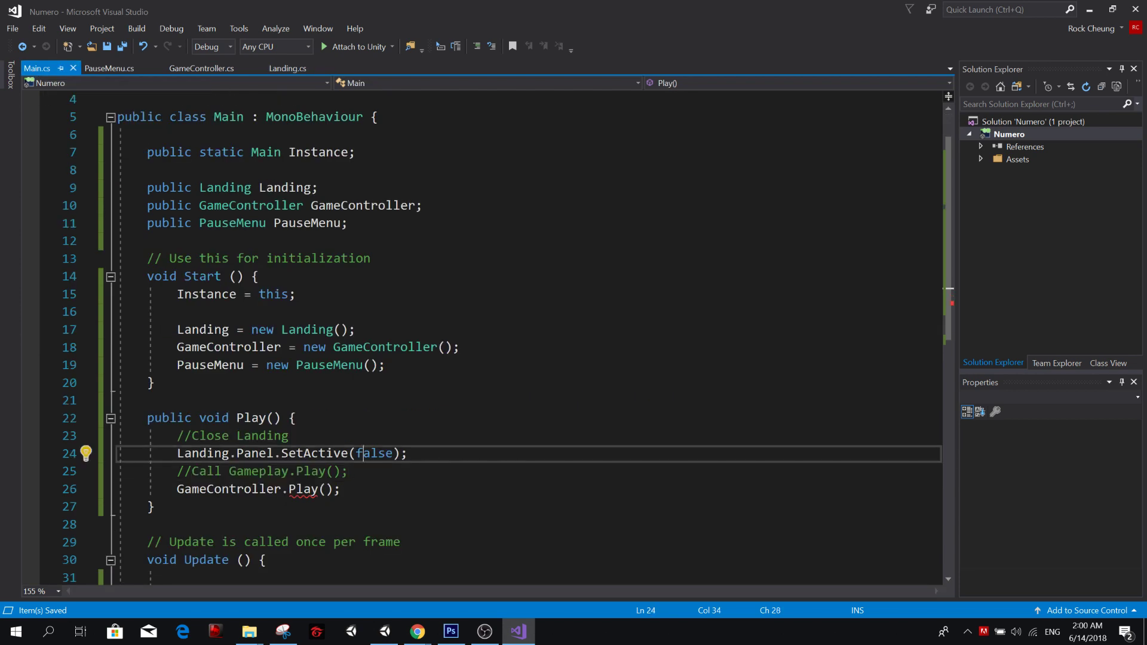
key("Home")
key("shift+End")
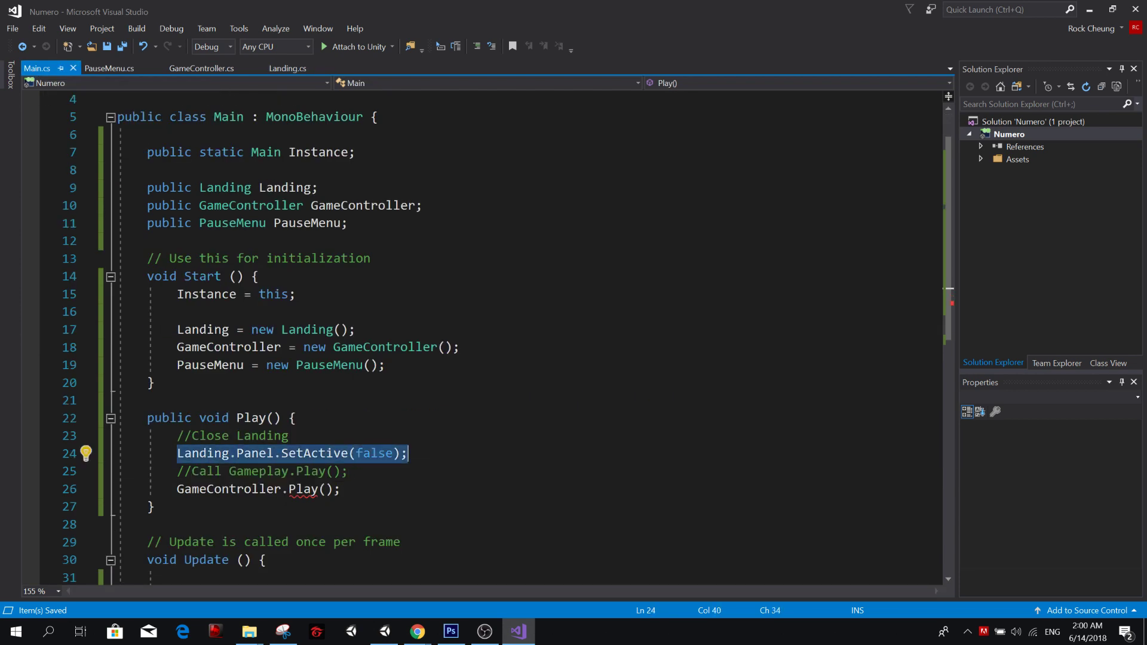
double_click(306, 452)
left_click(149, 489)
left_click(253, 489)
left_click(318, 489)
left_click(303, 489)
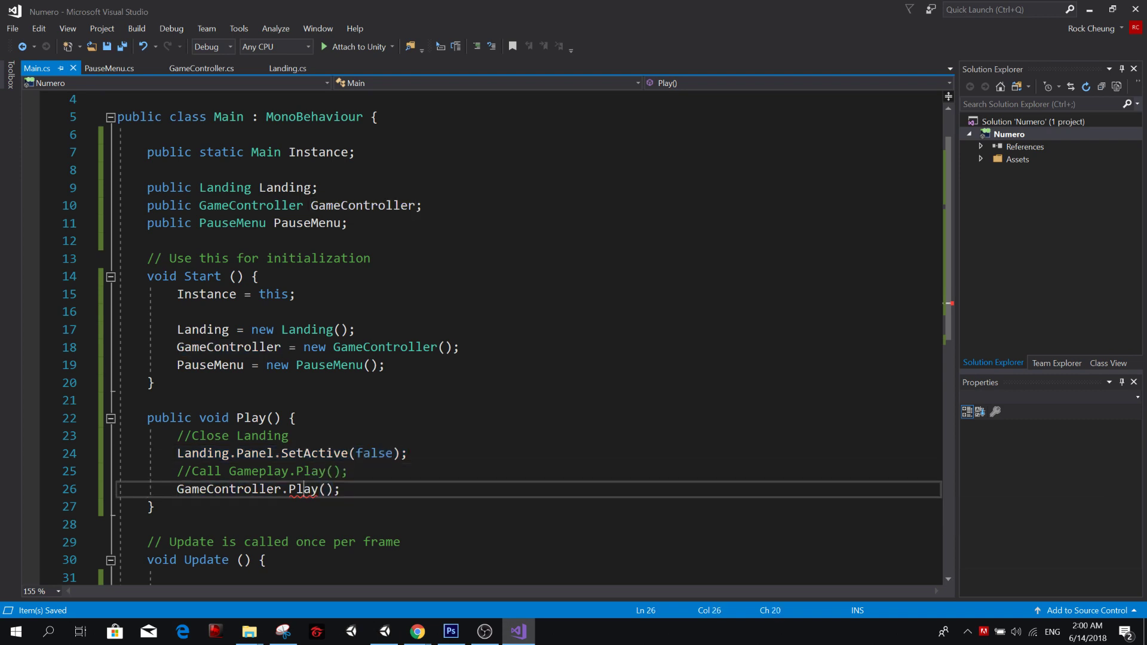
In GameController.cs, add an empty public void Play() method below the constructor and save the script.
left_click(179, 67)
key("Down")
key("Down")
key("Return")
key("Return")
key("Up")
type("public void Play() {")
key("Return")
key("Return")
key("ctrl+s")
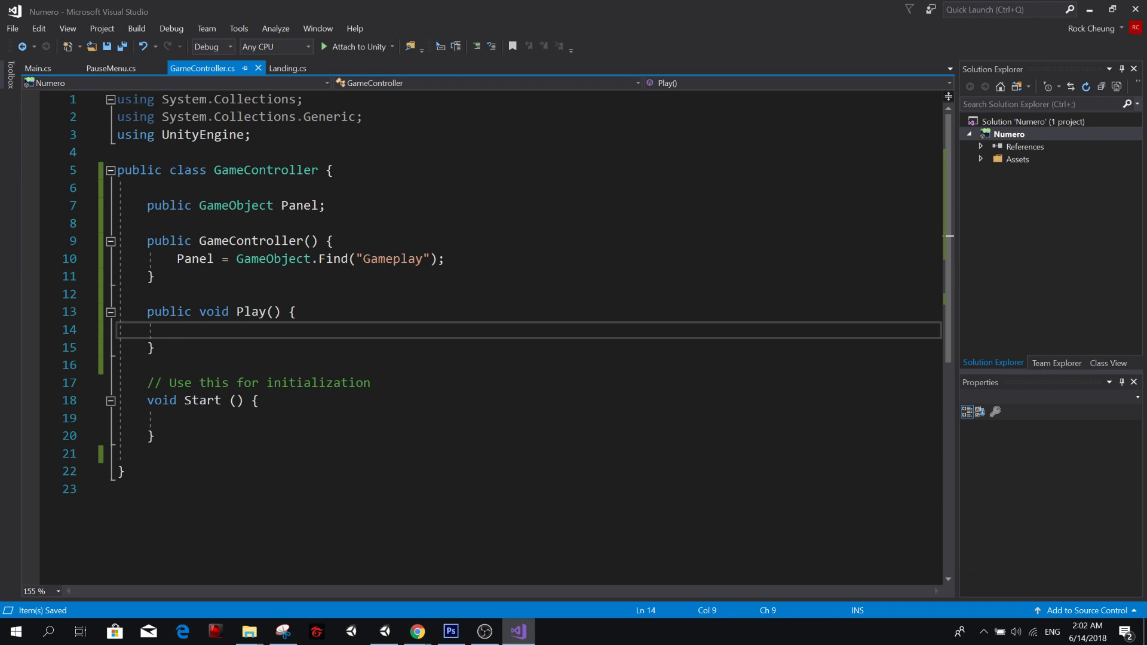
Write Panel.SetActive(false); inside GameController's Play method and save.
type("Panel")
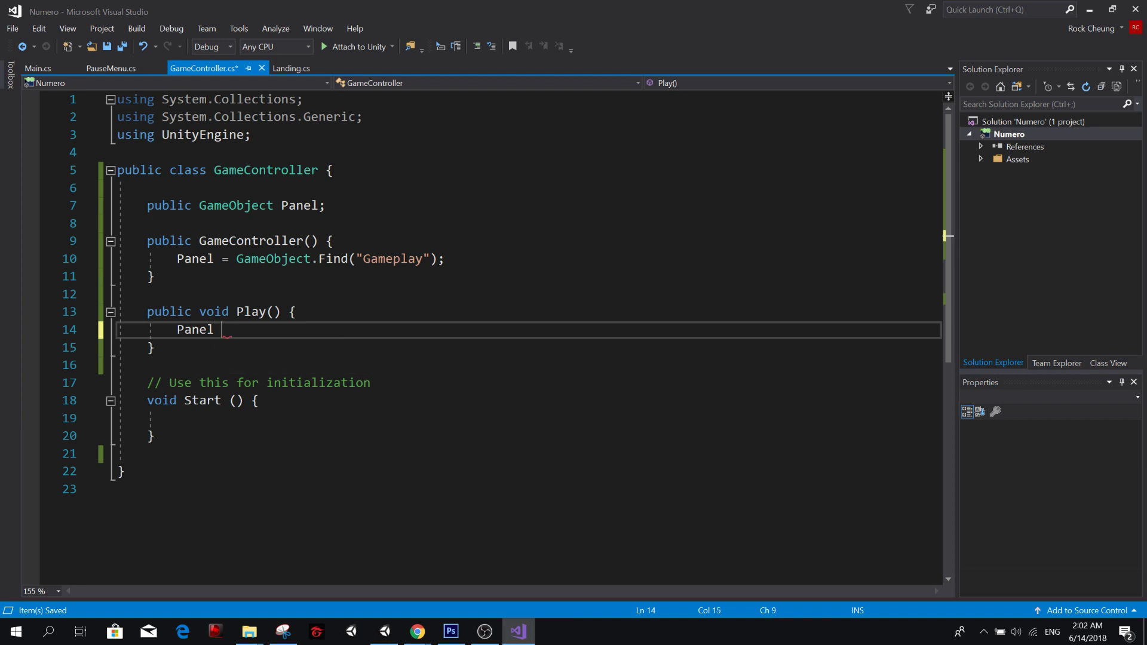
key("BackSpace")
type(".")
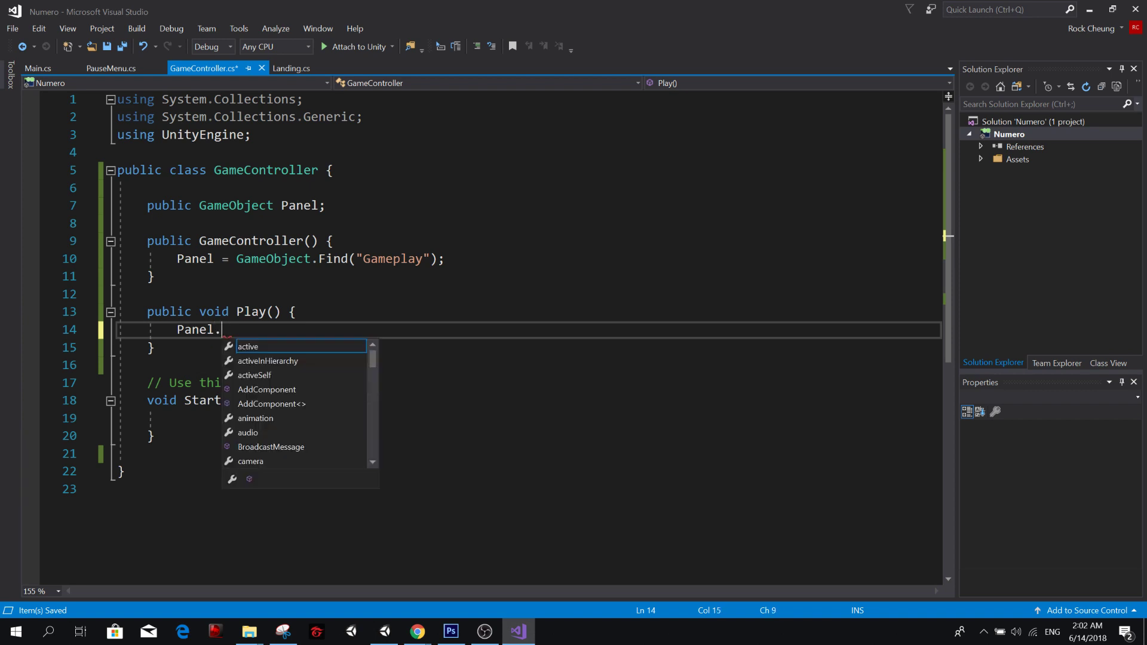
type("SetActive(false);")
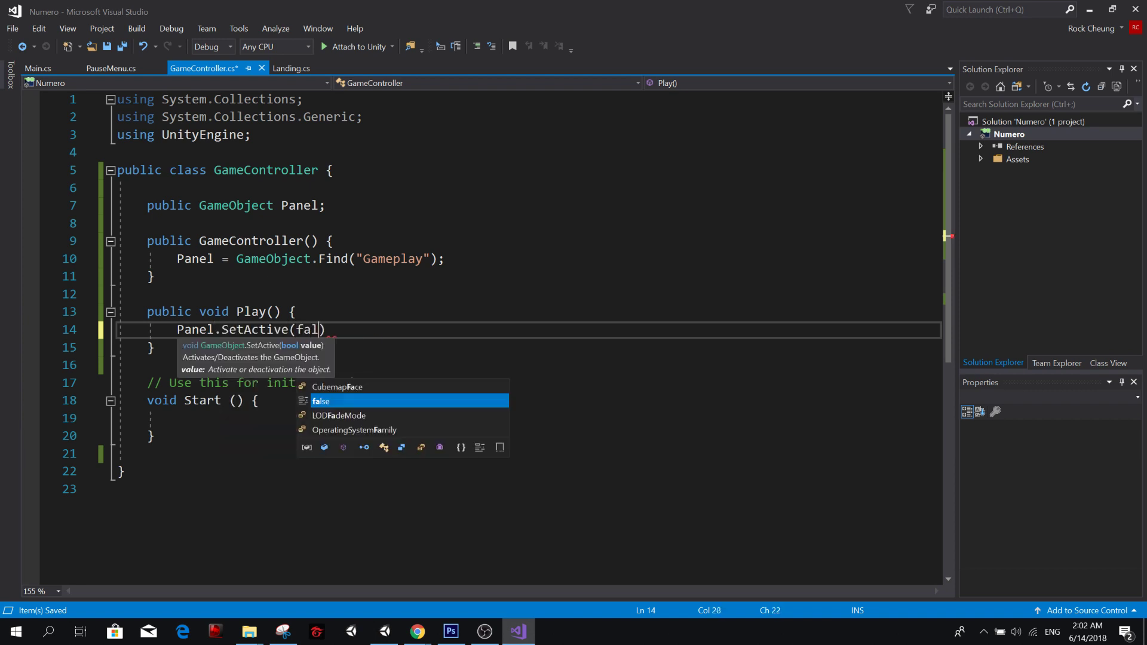
key("ctrl+s")
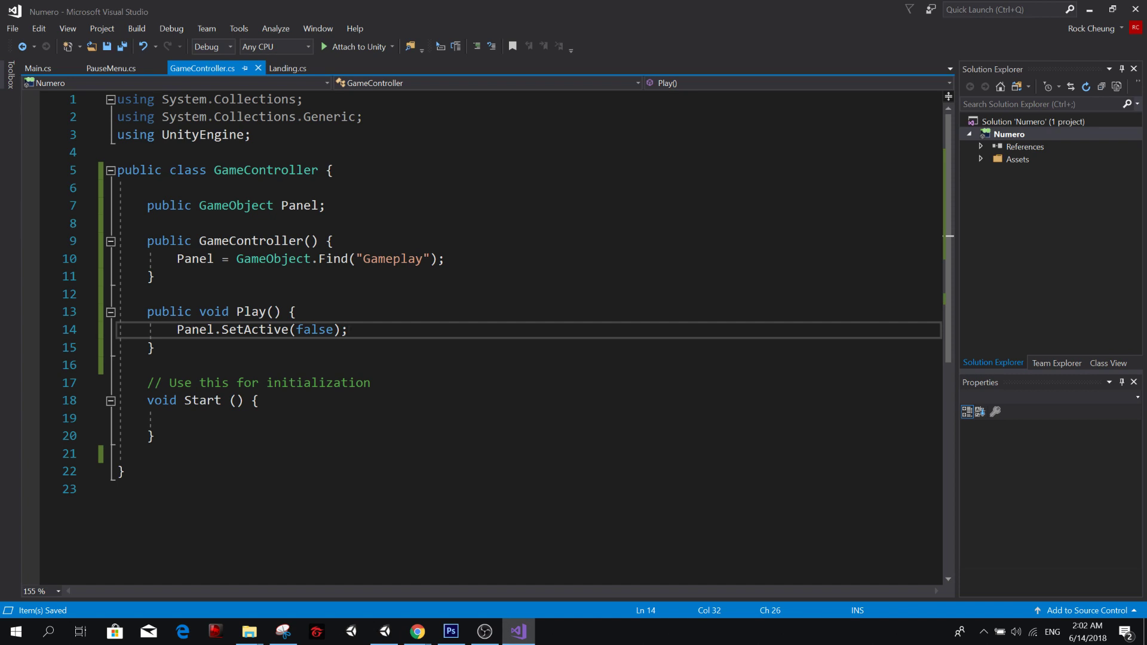
Change the SetActive argument in GameController's Play method to true and save the script.
key("Left")
key("BackSpace")
key("BackSpace")
key("BackSpace")
key("BackSpace")
key("BackSpace")
type("true")
key("Right")
key("ctrl+s")
key("Right")
key("shift+Left")
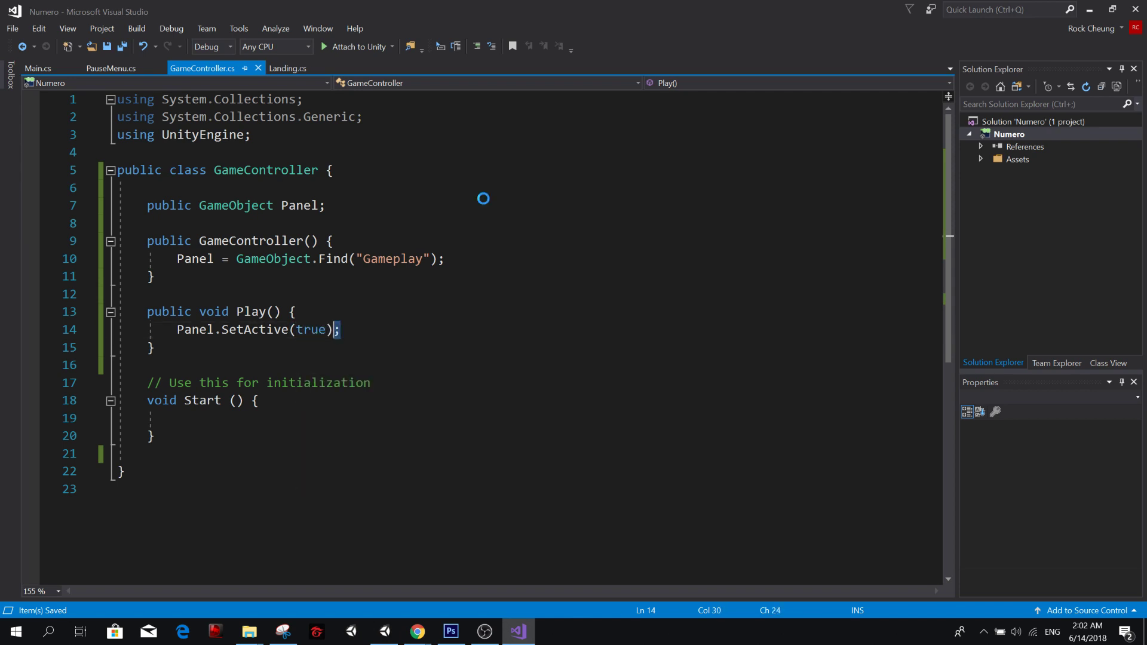
Add the comment //make visible above Panel.SetActive(true);, leave an empty line below that call, and save.
key("End")
key("Return")
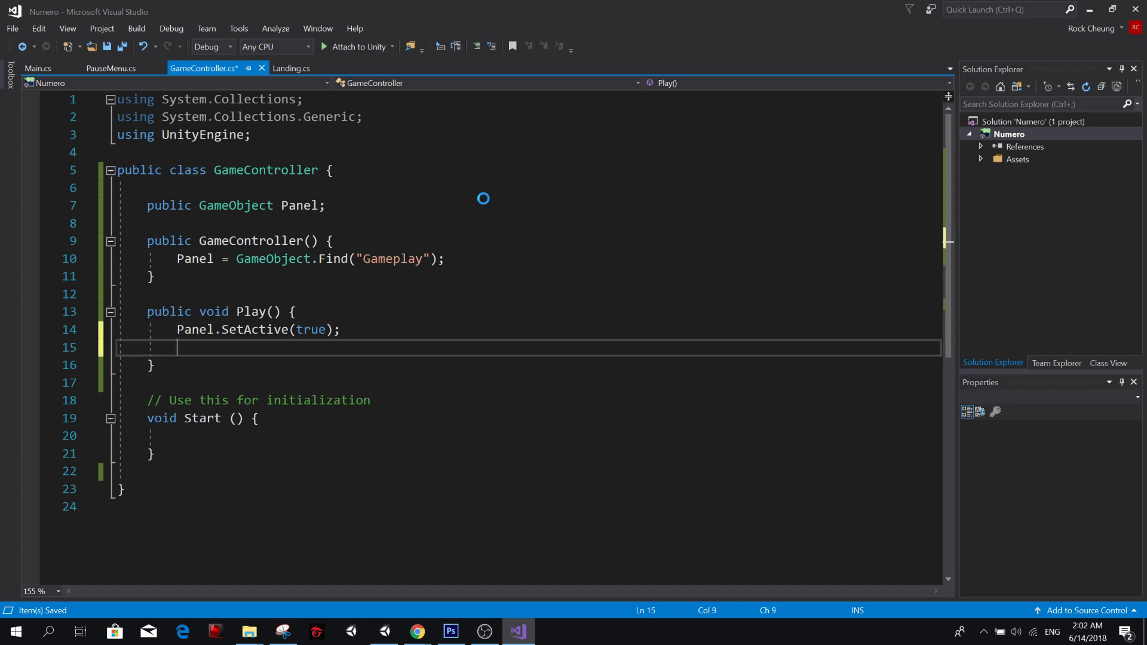
key("Up")
key("Return")
key("Up")
type("//make visible")
key("ctrl+s")
key("Down")
key("Down")
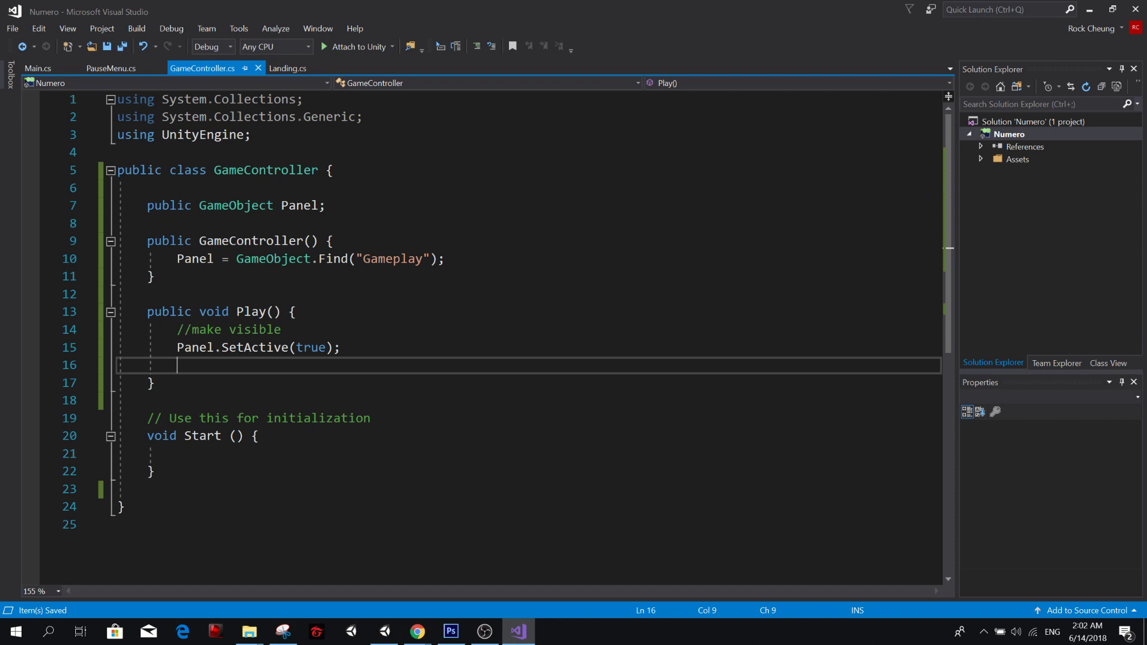
Write the comment //Play on the empty line at the end of GameController's Play method and save.
type("//")
type("Play")
key("ctrl+s")
Check in Main.cs how the Start method creates the GameController and PauseMenu objects.
left_click(37, 68)
left_click(358, 365)
left_click(377, 347)
key("End")
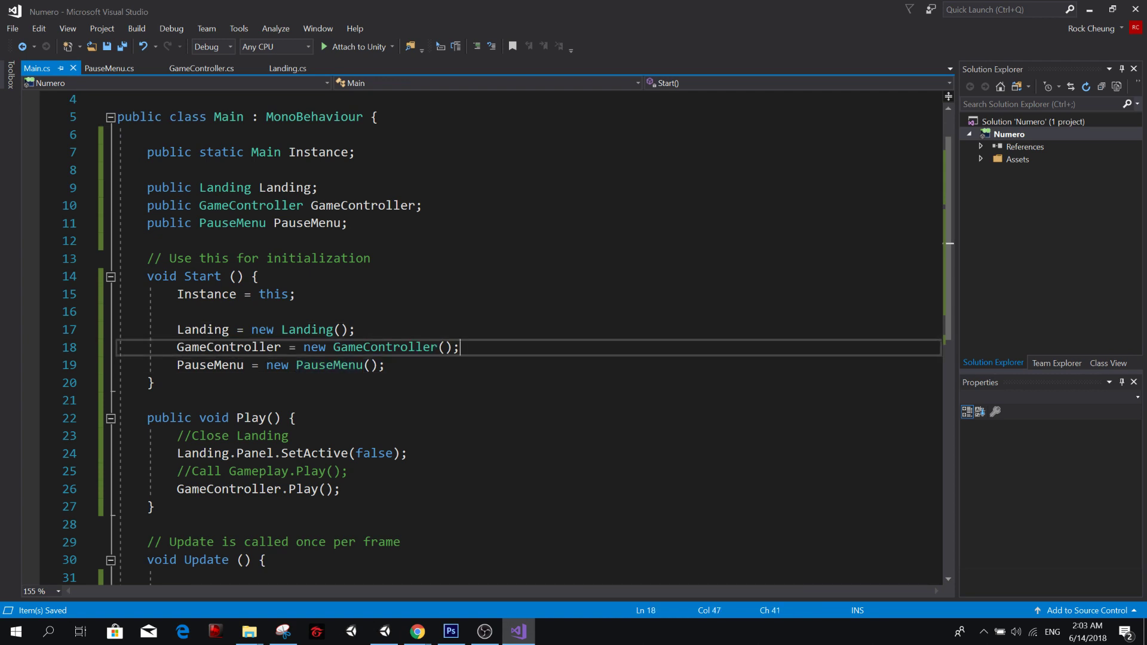
scroll(478, 334, "down", 3)
scroll(477, 334, "up", 3)
In GameController.cs, add Panel.SetActive(false); after the GameObject.Find line in the constructor and save the script.
left_click(202, 68)
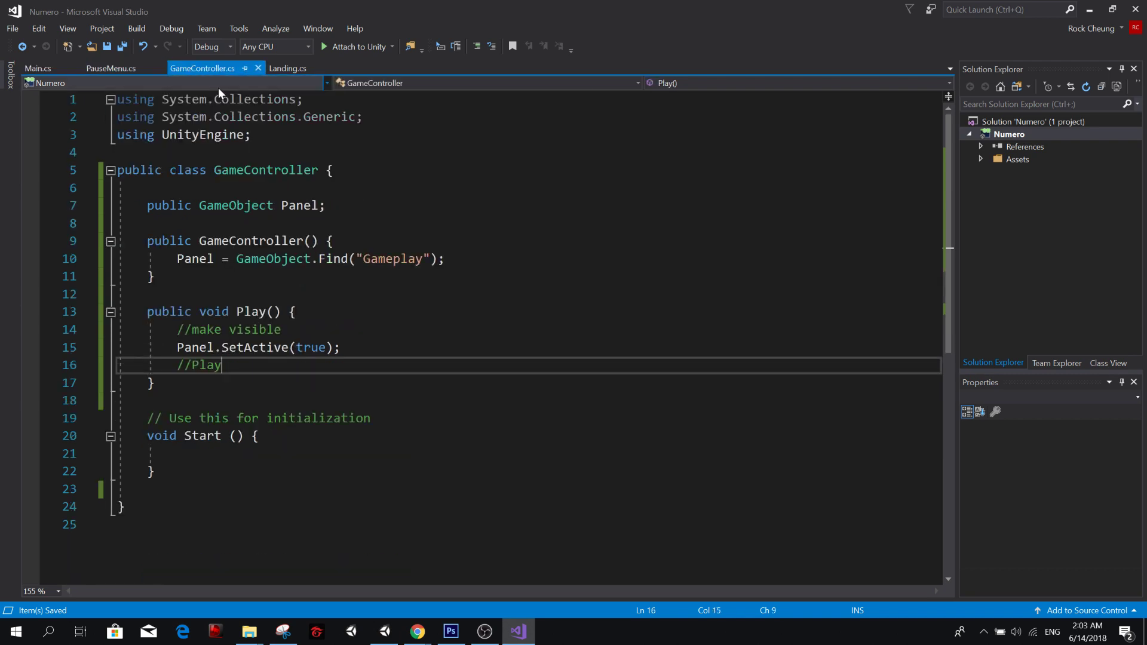
left_click(446, 258)
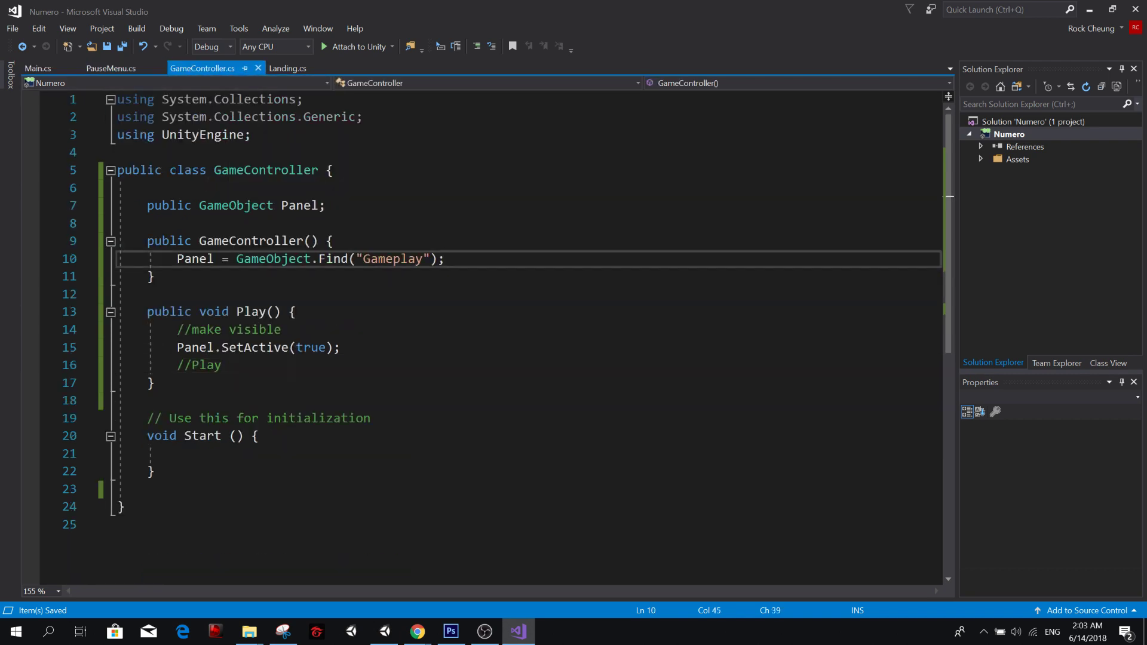
key("Return")
type("Pan")
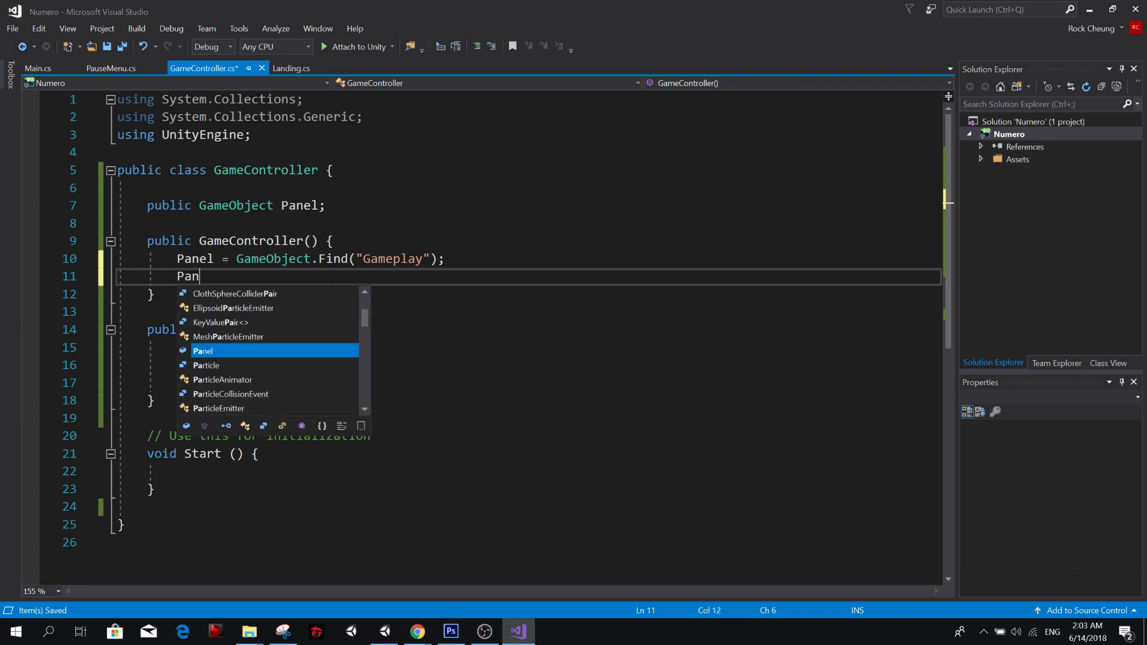
type("el.SetActive")
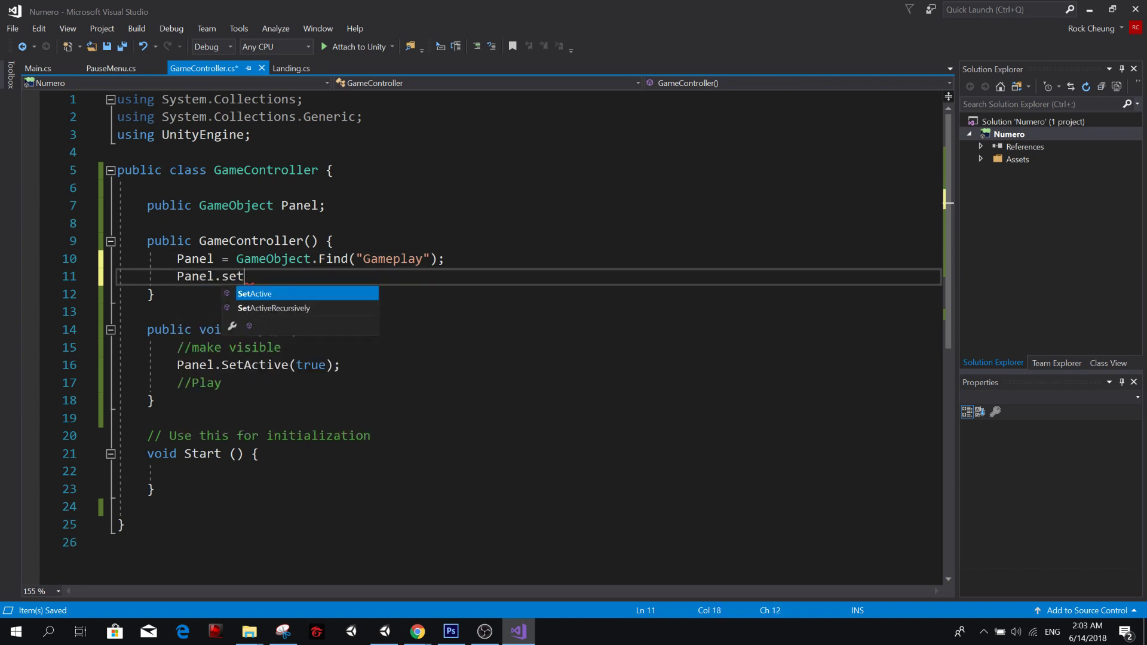
type("(false);")
key("ctrl+s")
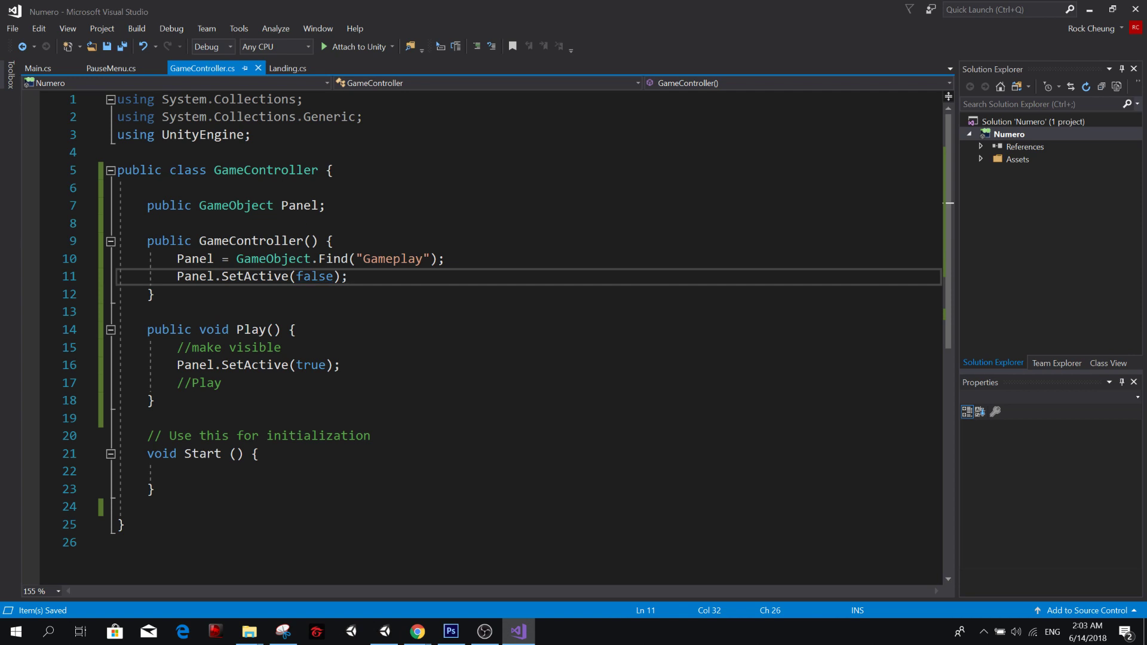
Switch to Unity, run the game to check the start screen, collapse Landing in the hierarchy, and stop the game.
key("alt+Tab")
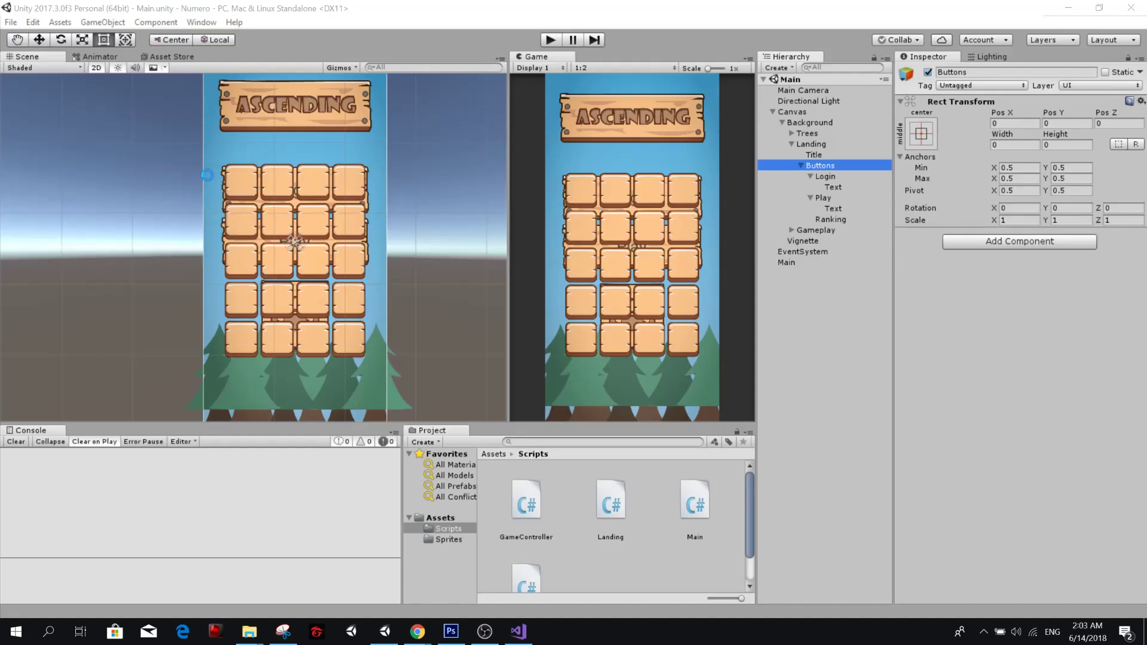
left_click(550, 40)
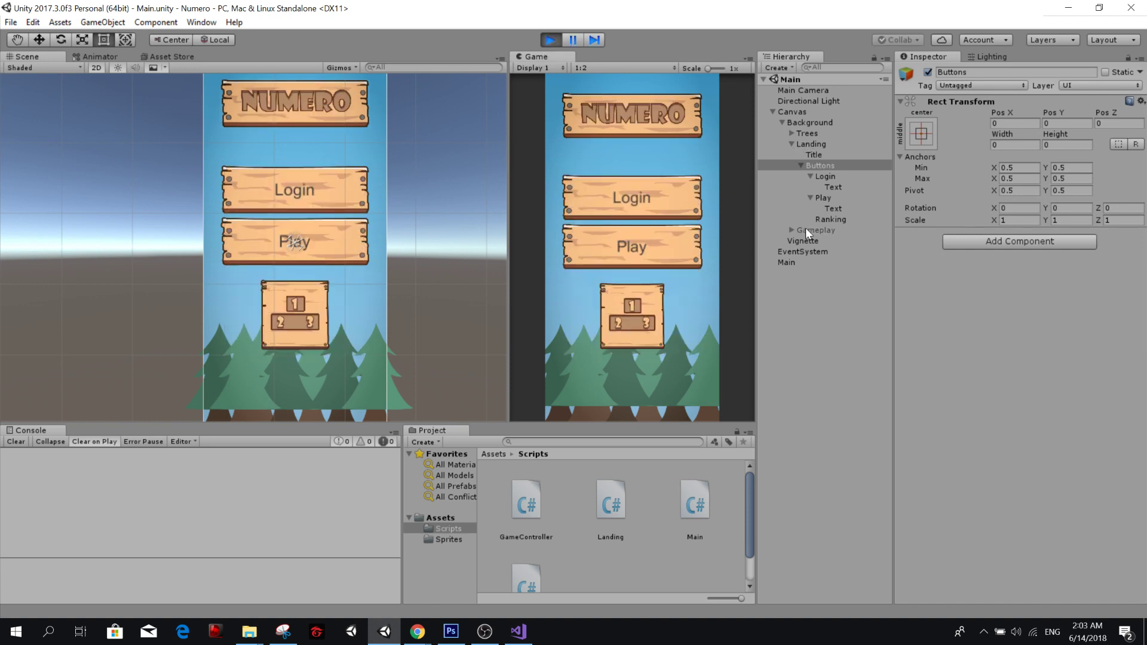
left_click(791, 143)
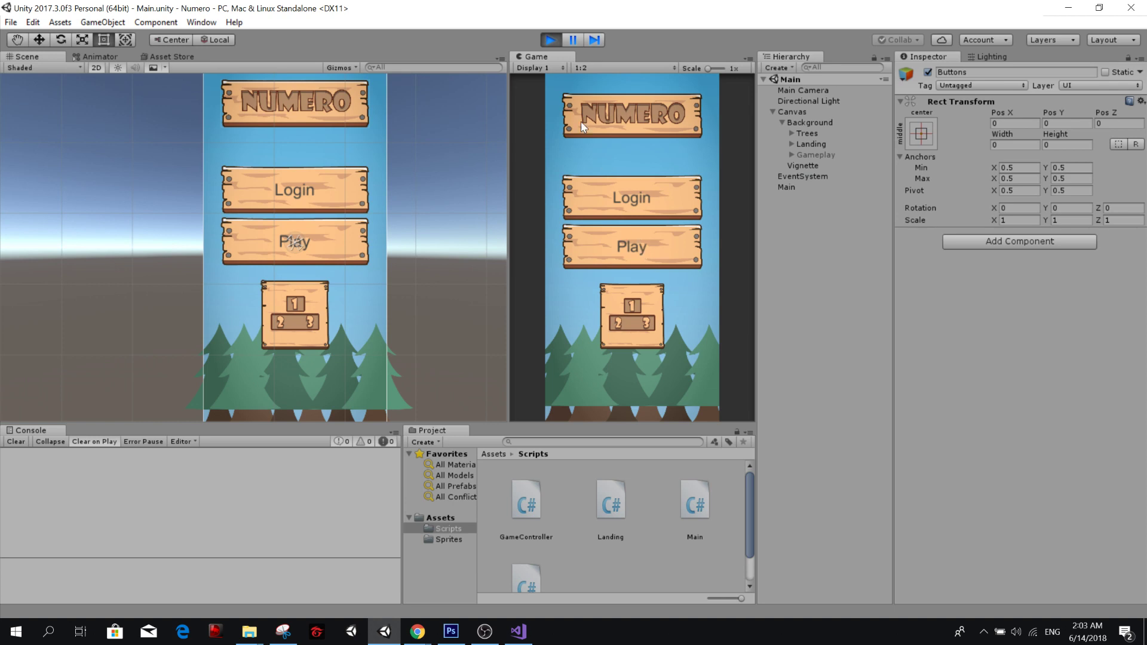
left_click(551, 40)
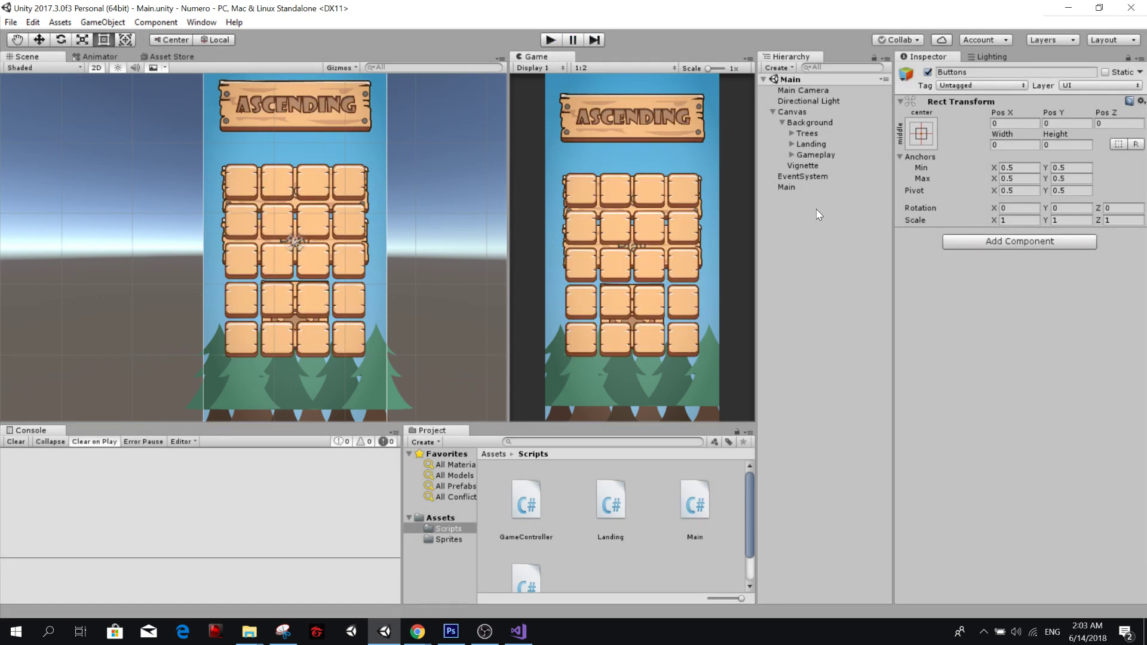
Turn off Raycast Target on the Vignette image, save the scene and run the game again.
left_click(812, 166)
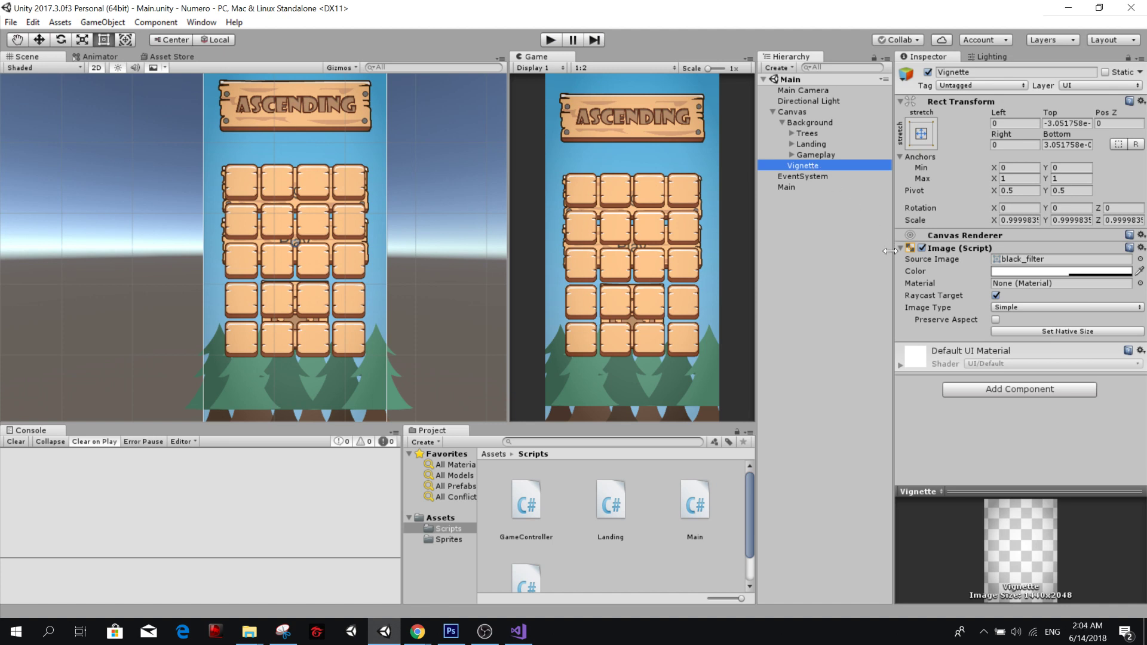
left_click(995, 295)
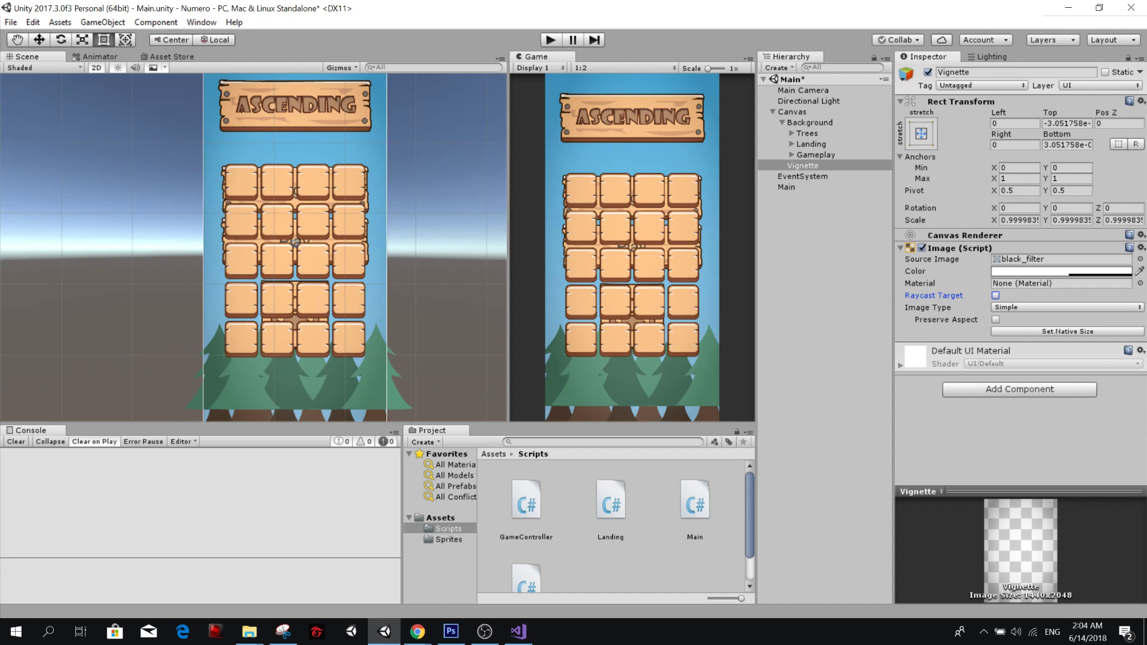
key("ctrl+s")
left_click(551, 38)
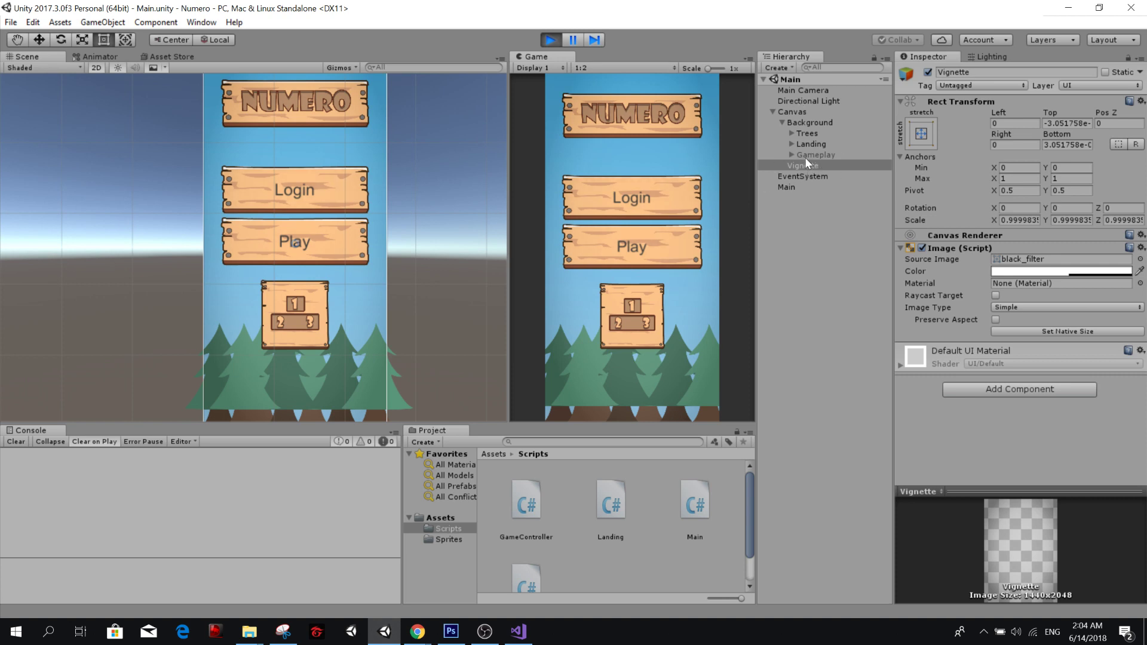
Start gameplay with the Play button in the running game and inspect the Landing and Gameplay objects.
left_click(648, 242)
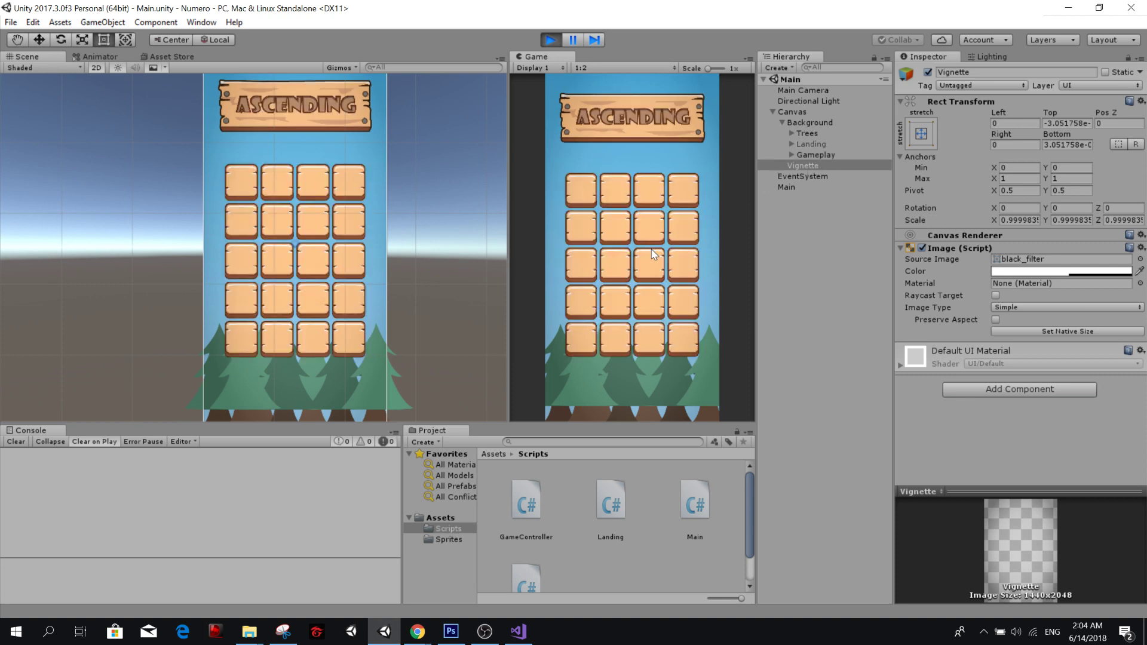
left_click(813, 143)
left_click(815, 154)
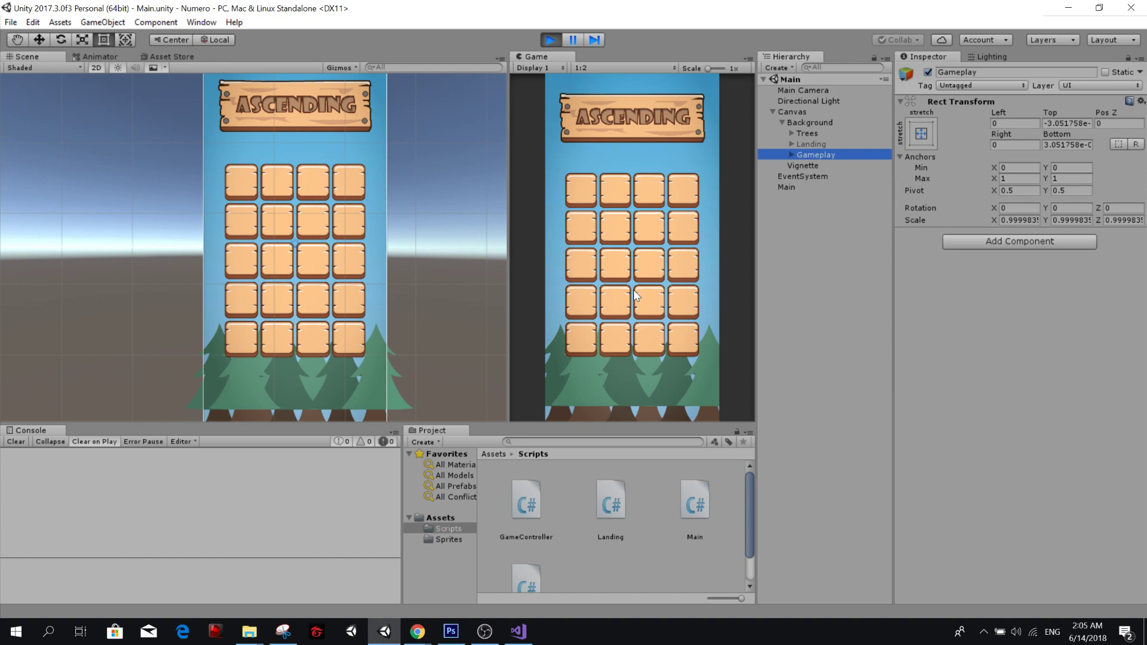
Stop the game, set the Gameplay object's scale to 1 on X, Y and Z, and save the scene.
left_click(550, 39)
left_click(1019, 219)
type("1")
key("Tab")
type("1")
key("Tab")
type("1")
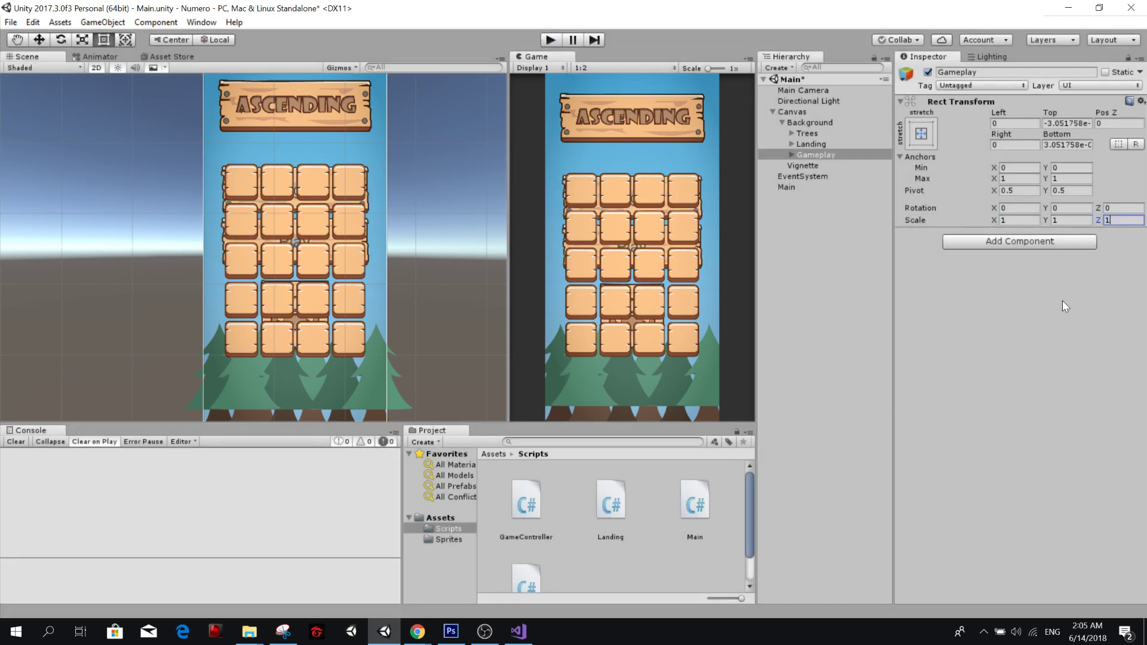
key("ctrl+s")
key("alt+Tab")
key("alt+Tab")
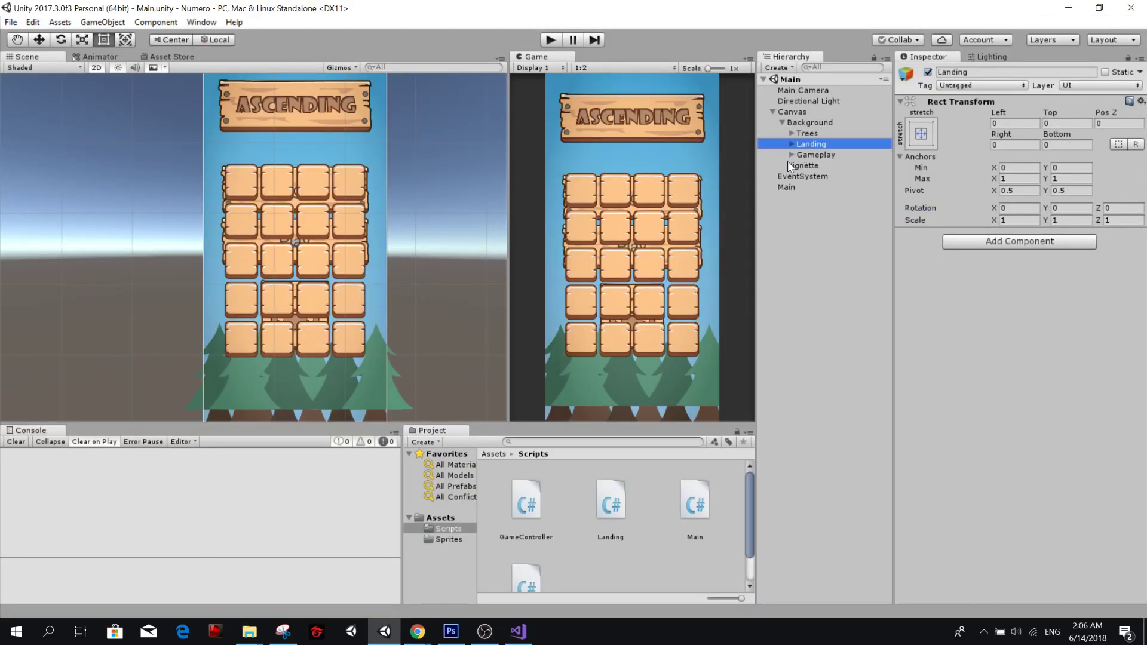
Duplicate the Landing object under Background and rename the copy Ranking.
left_click(808, 144)
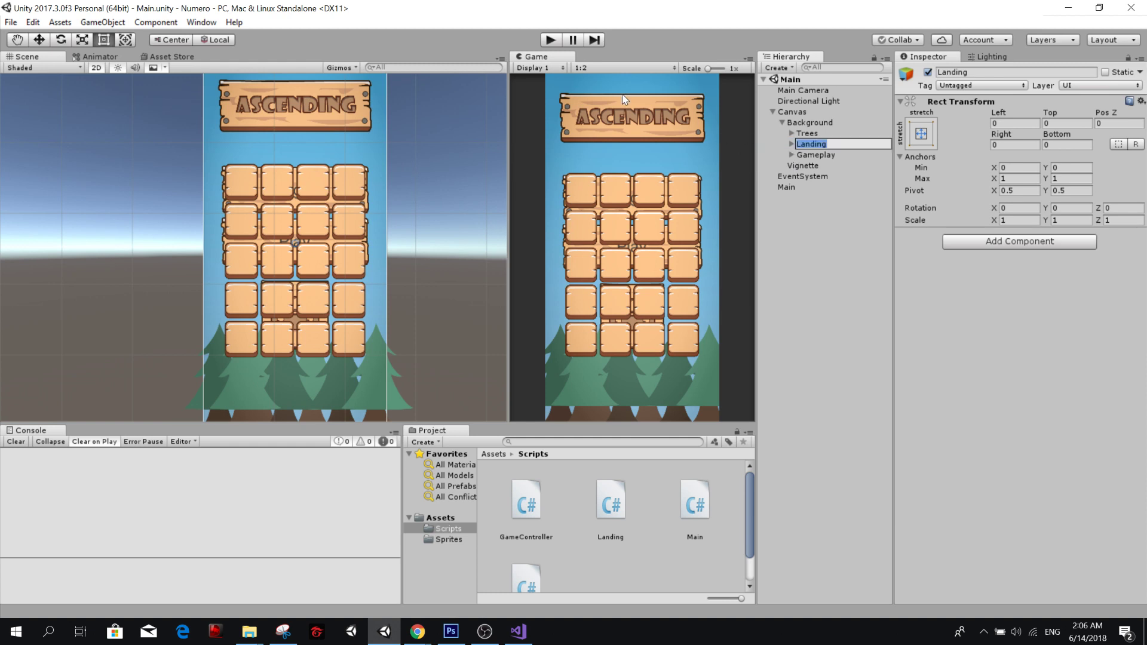
left_click(847, 249)
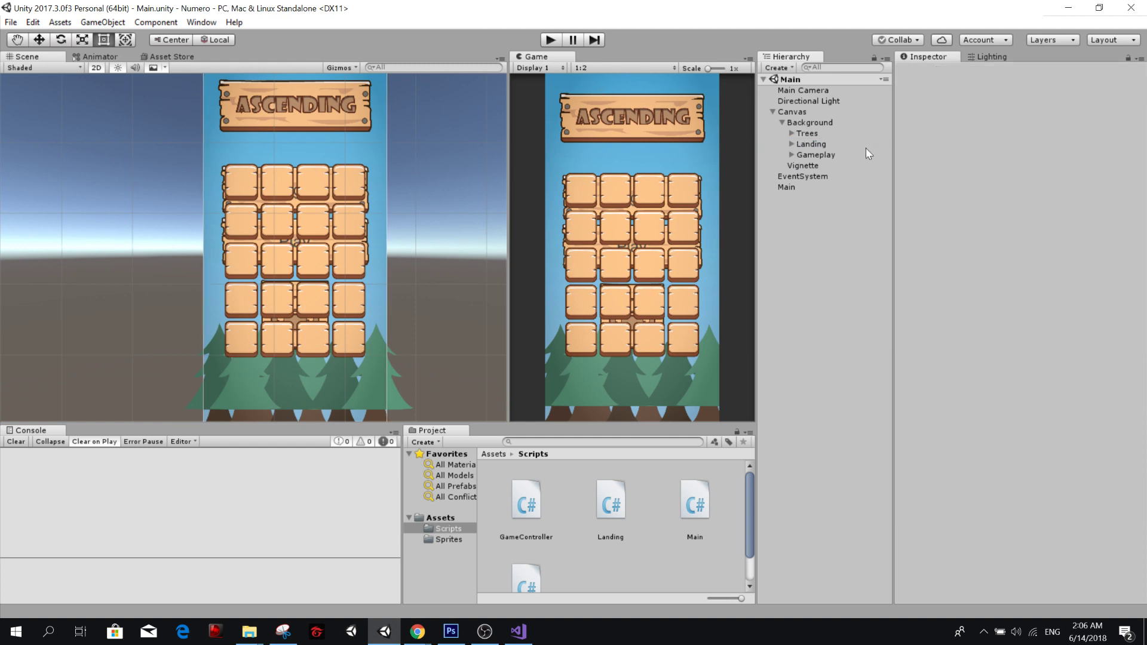
left_click(817, 154)
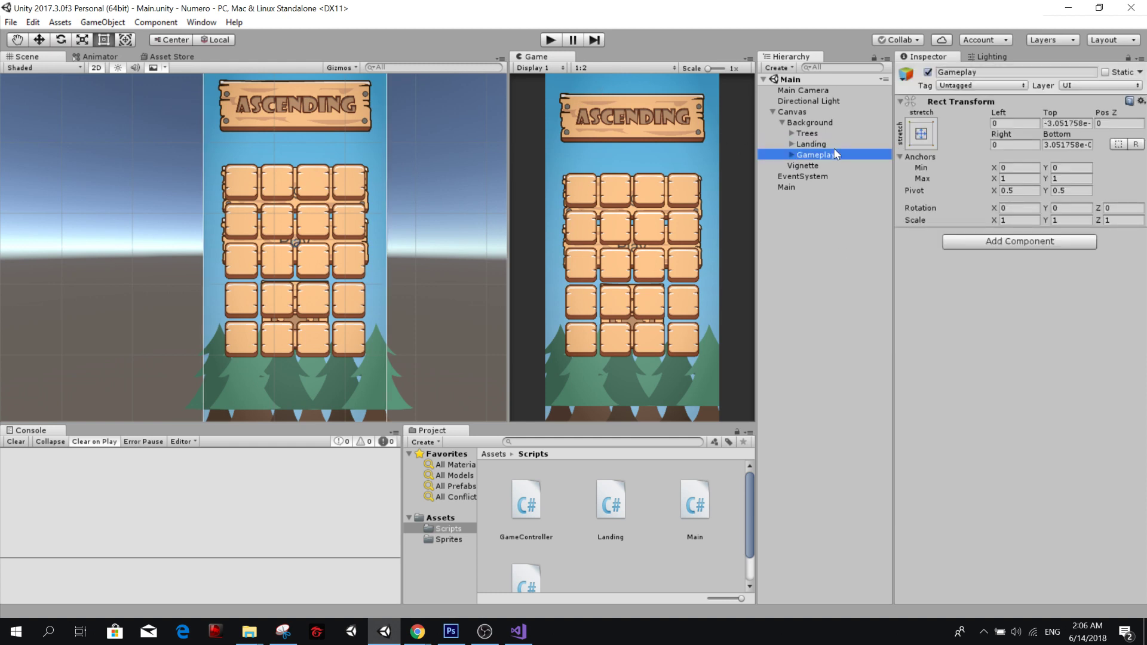
left_click(821, 146)
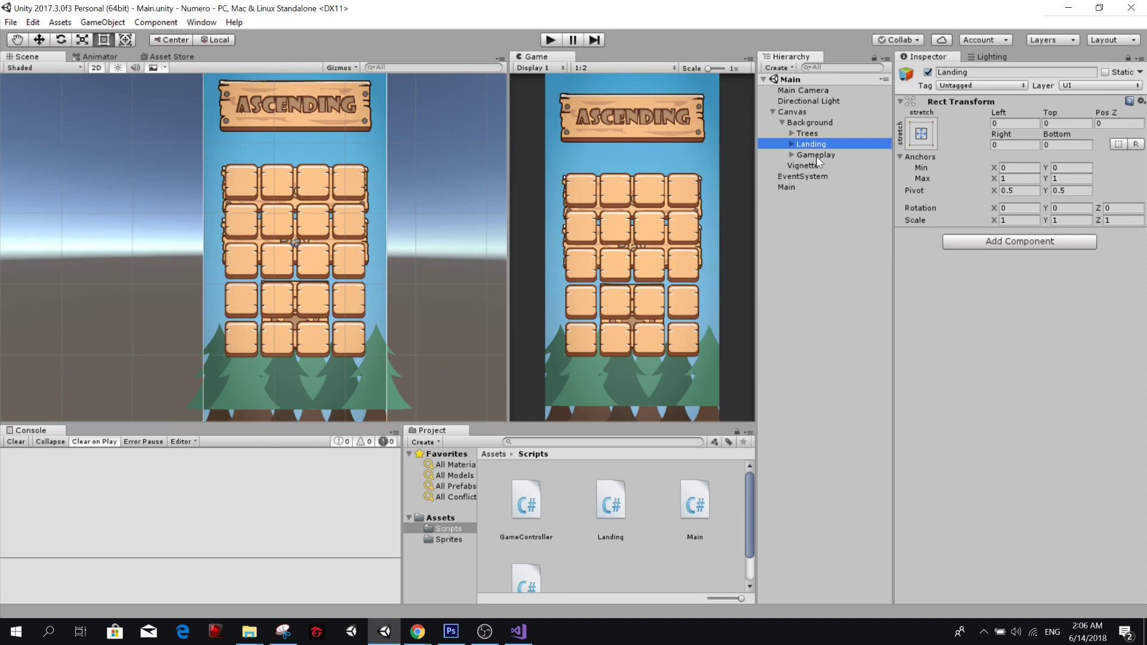
key("ctrl+d")
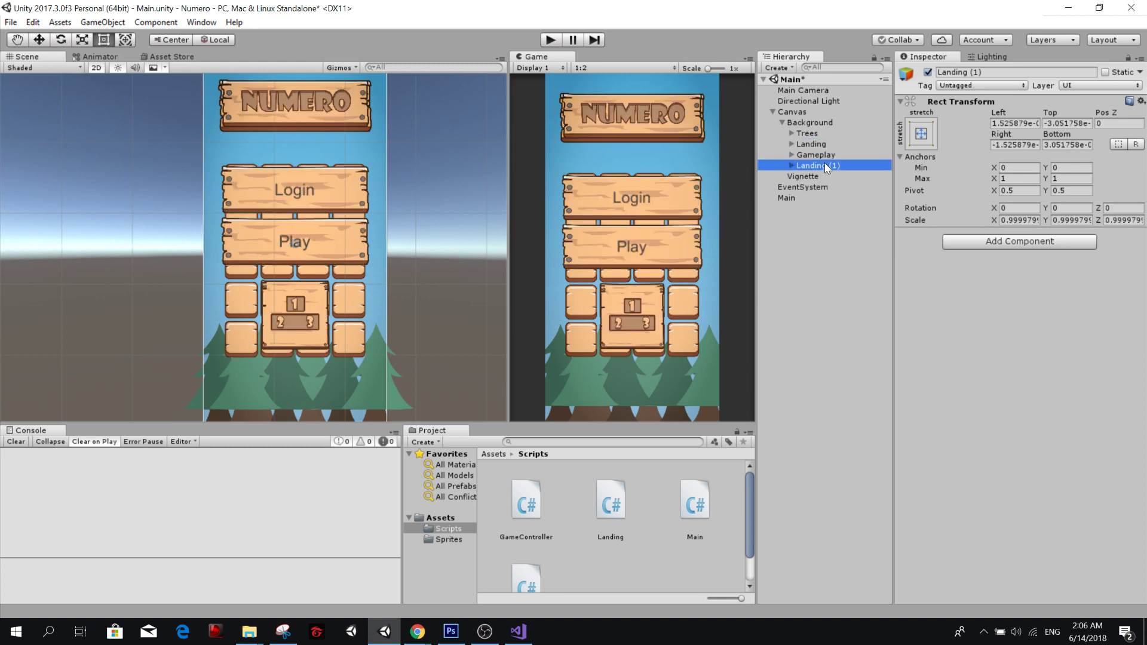
key("F2")
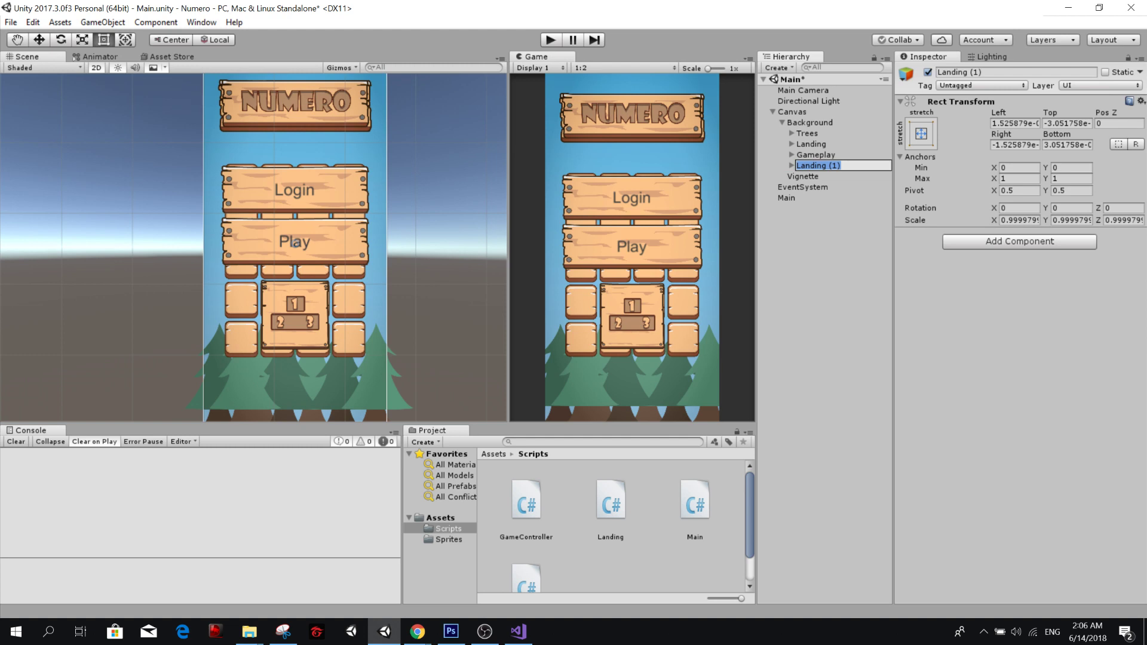
type("Ranking")
left_click(835, 207)
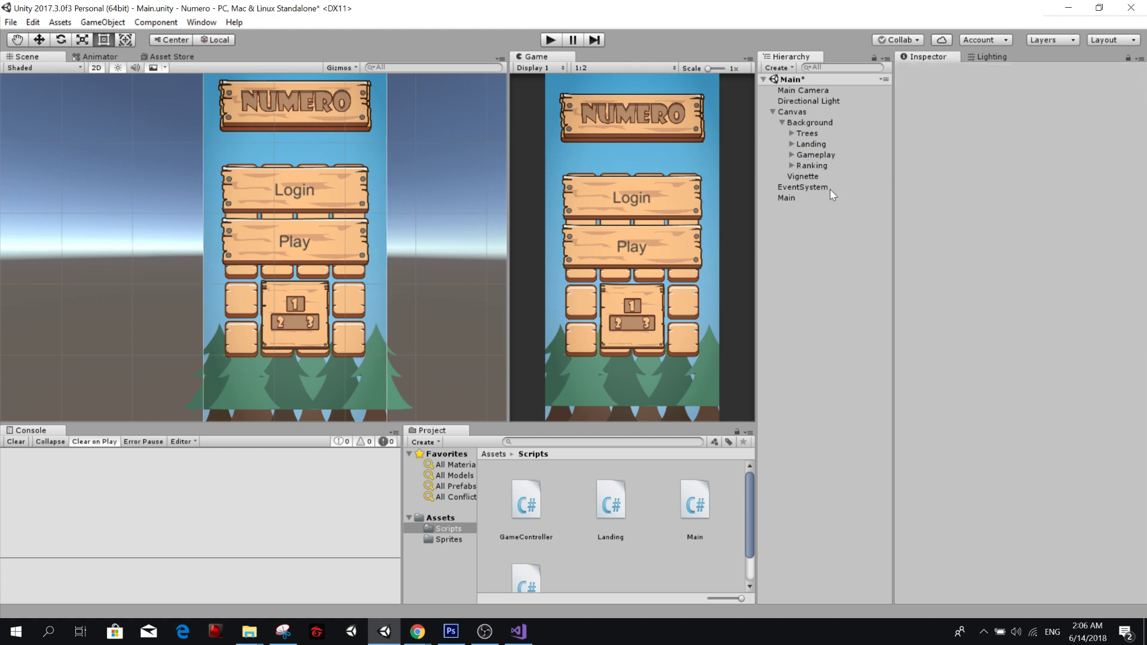
left_click(831, 173)
left_click(832, 165)
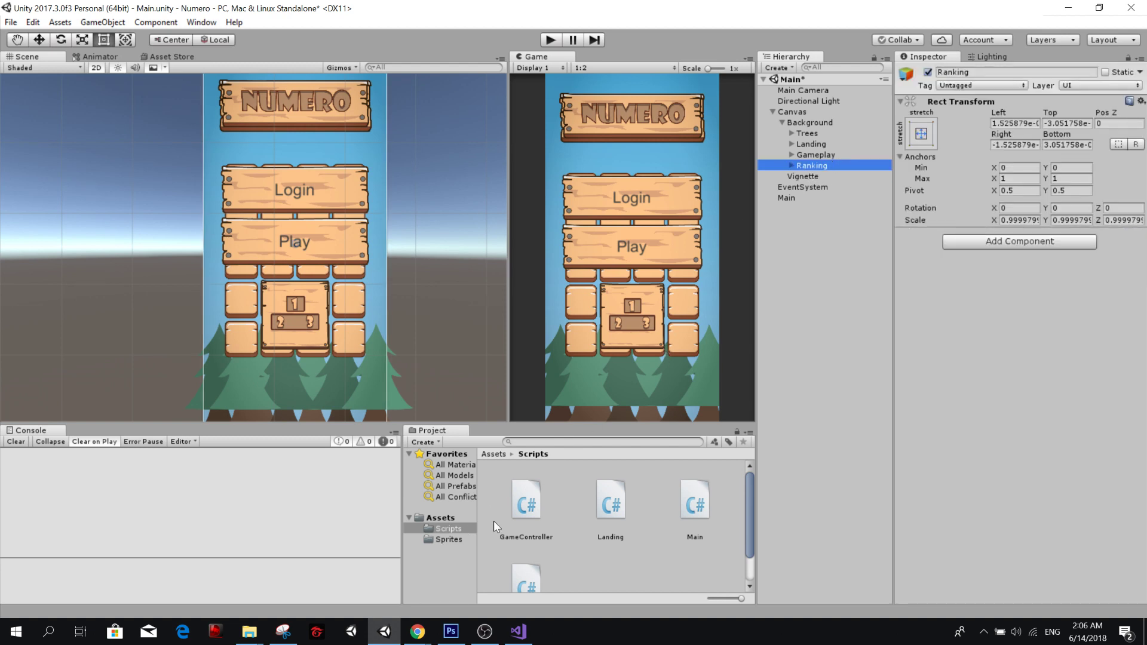
Expand Ranking and delete its Buttons and Title child objects.
left_click(791, 166)
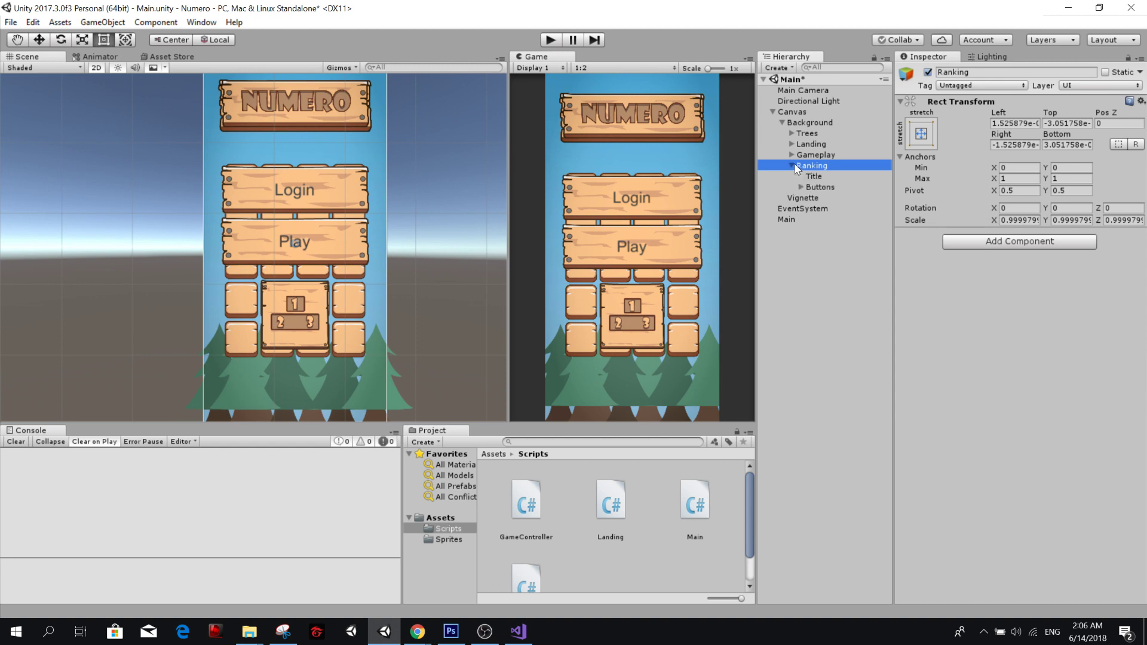
left_click(813, 178)
left_click(822, 187)
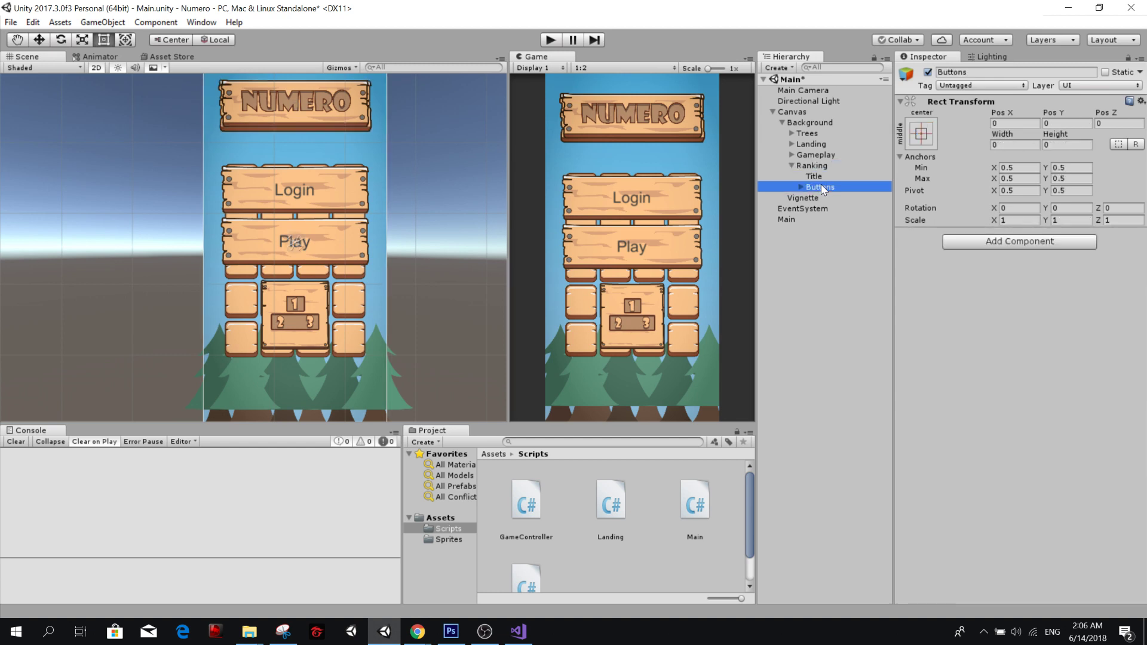
key("Delete")
left_click(823, 179)
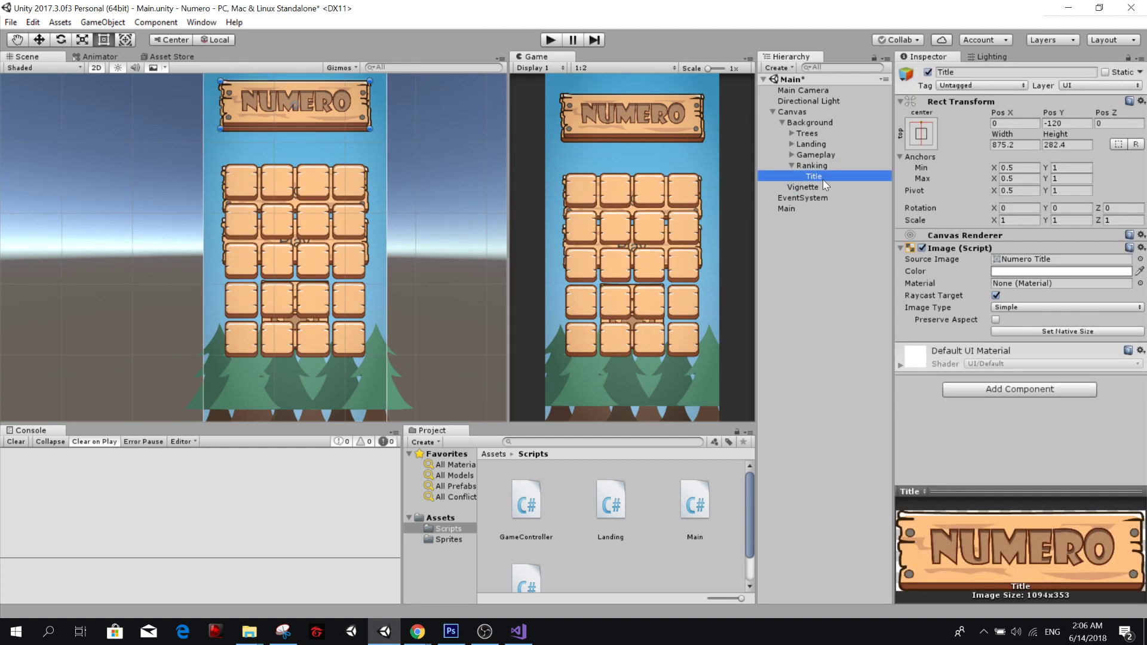
key("Delete")
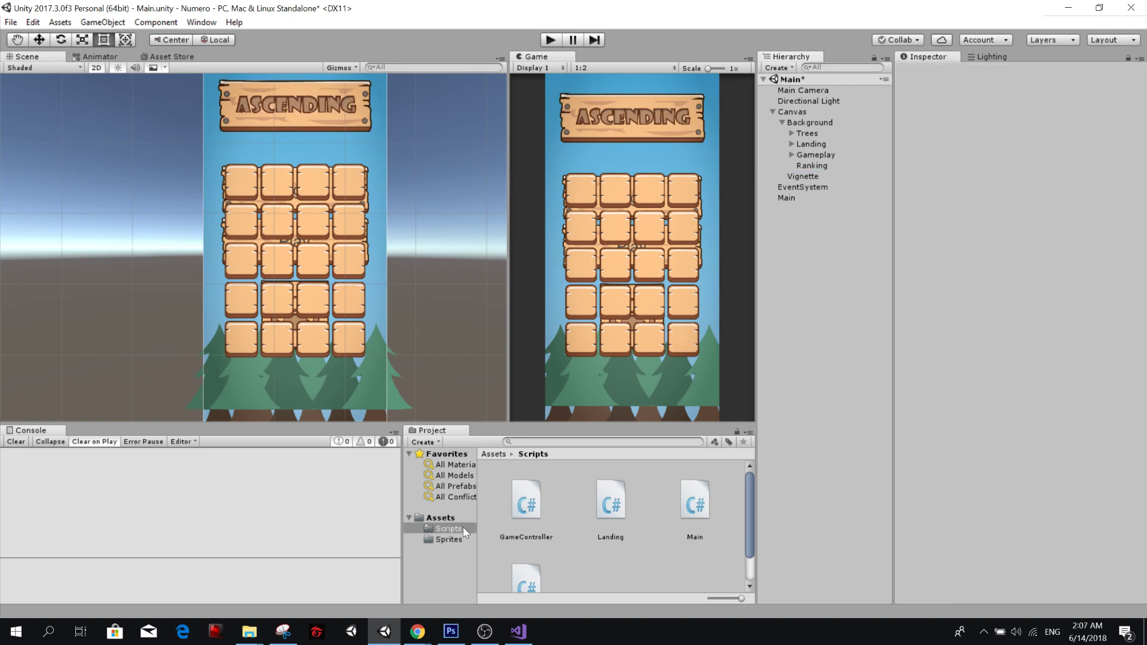
Open the Sprites folder and locate the Wood Landing BG sprite.
left_click(449, 539)
scroll(646, 523, "down", 5)
scroll(642, 525, "down", 8)
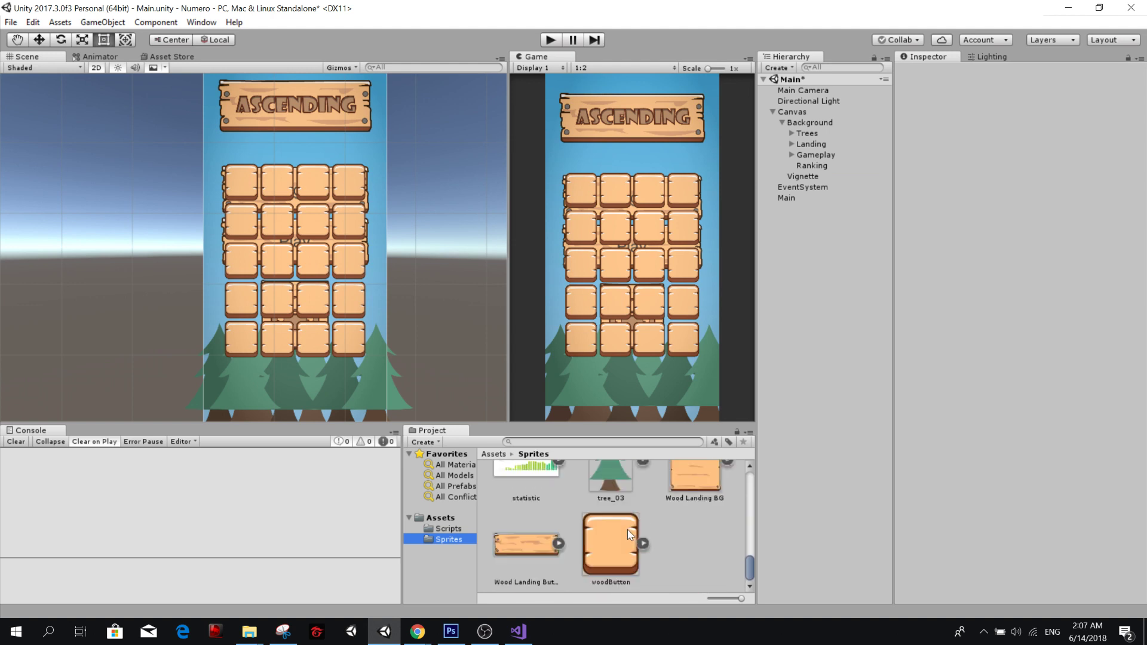
scroll(627, 538, "up", 2)
left_click(690, 548)
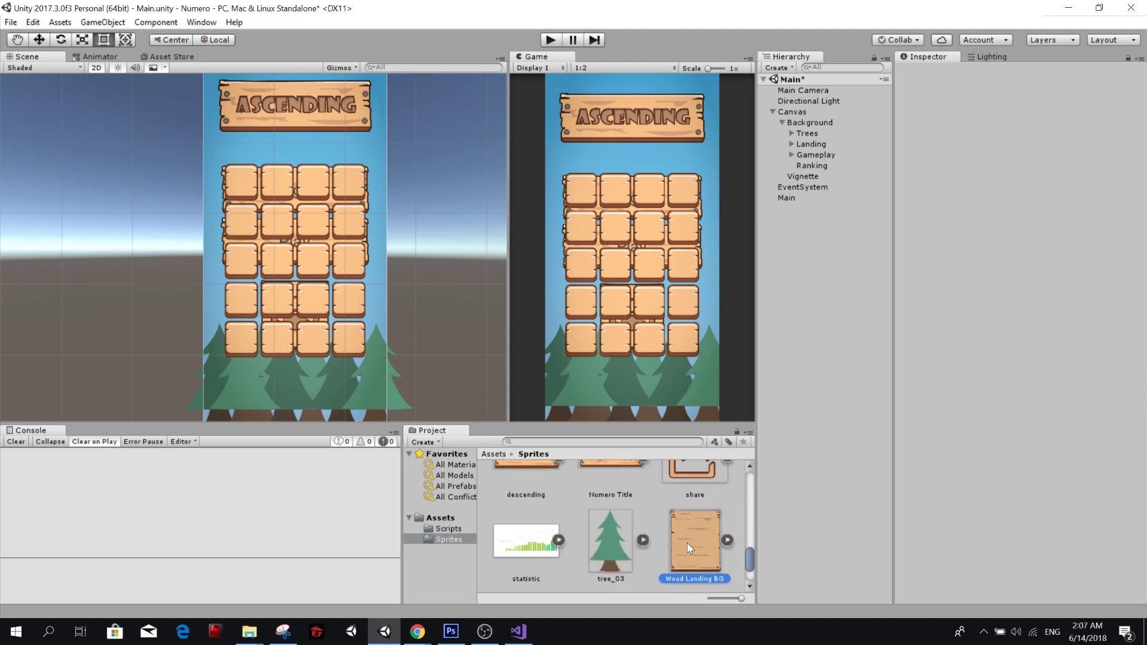
Try to apply Wood Landing BG to Ranking, add an Image component to it, and undo the addition.
left_click(831, 165)
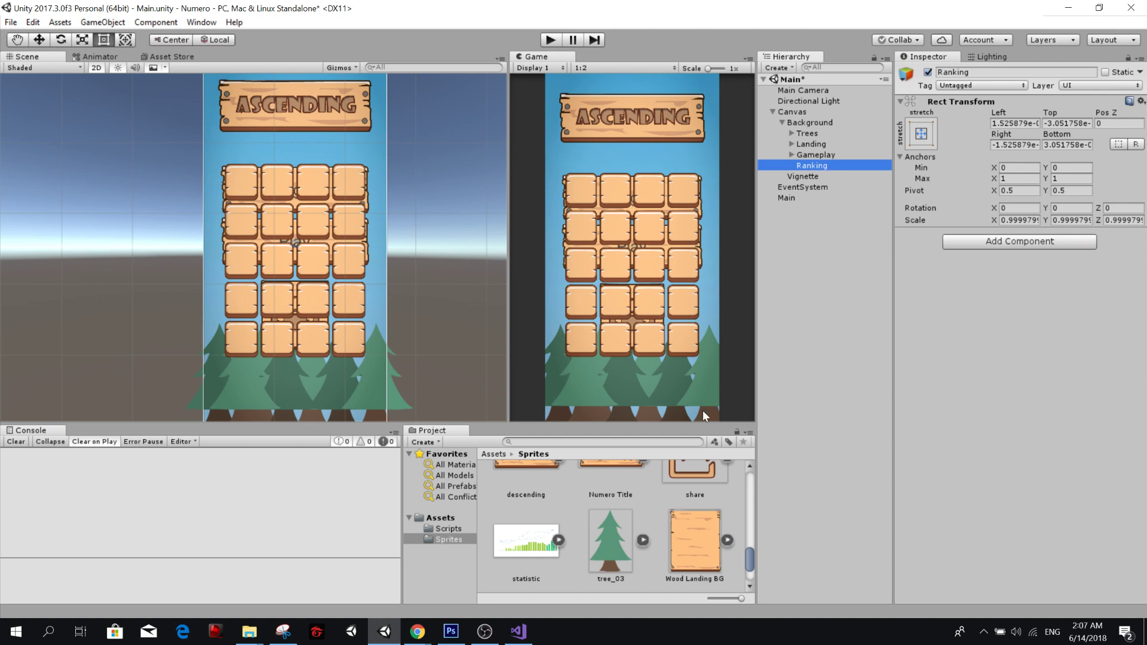
left_click_drag(695, 554, 995, 253)
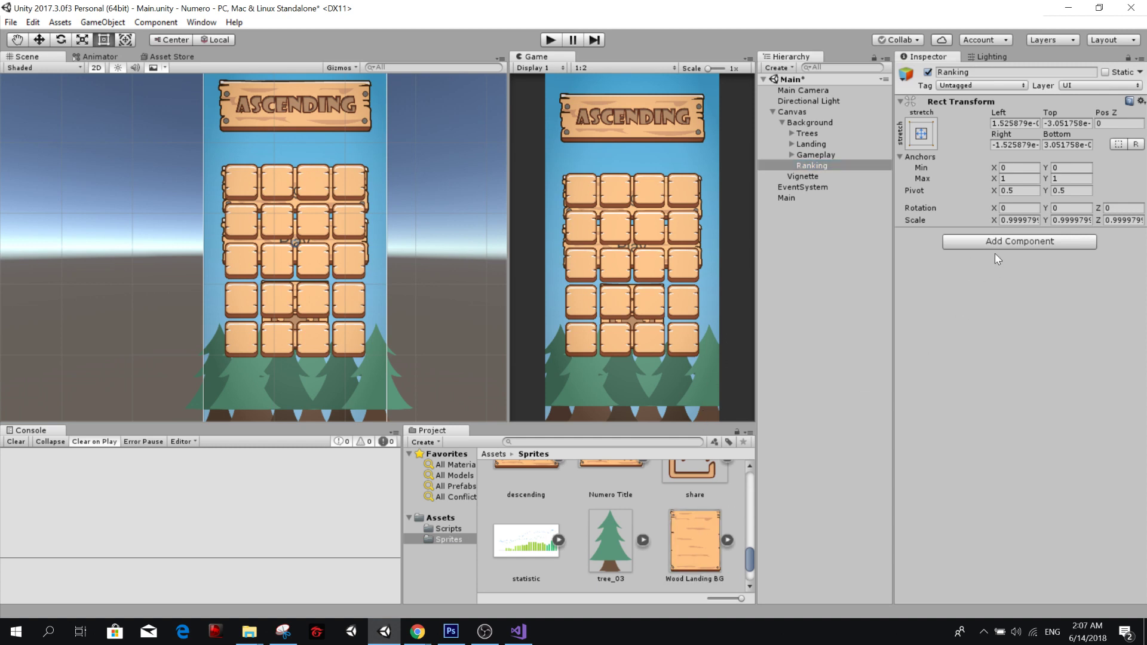
left_click(997, 242)
type("image")
key("Return")
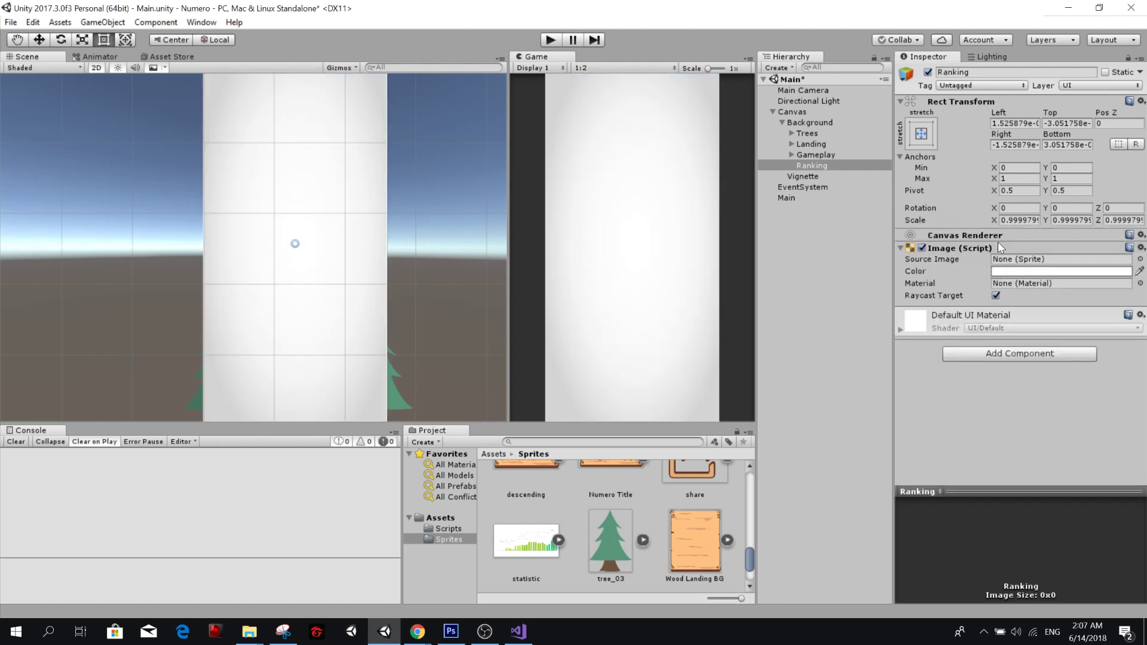
key("ctrl+z")
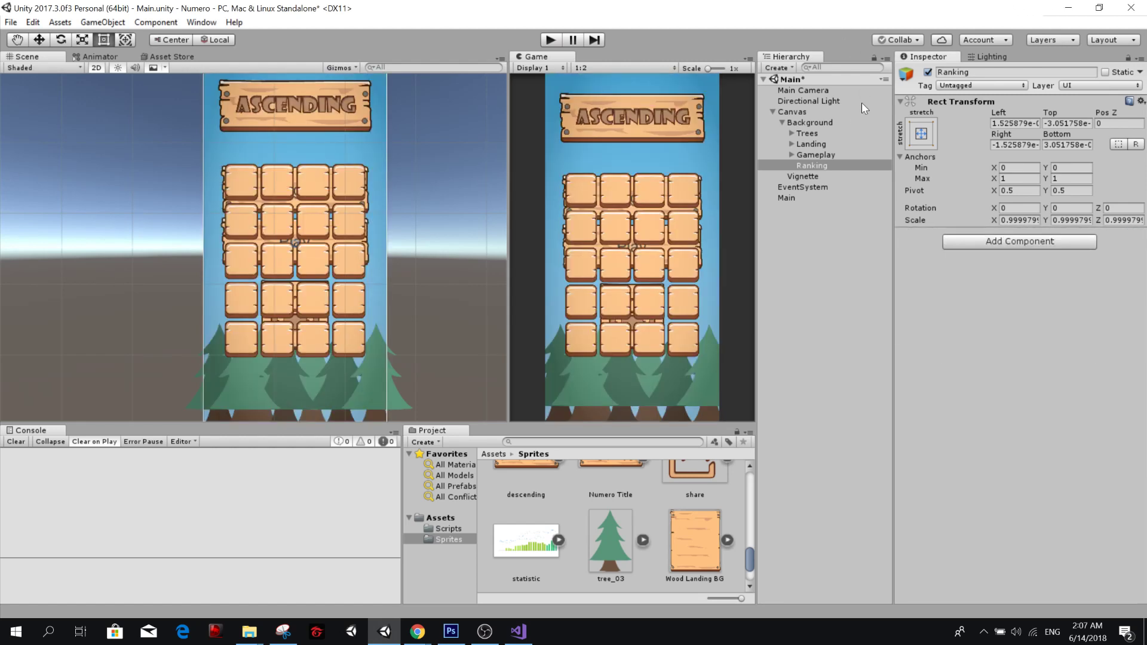
Copy the Blocks object inside Gameplay and delete the empty Ranking object.
left_click(790, 155)
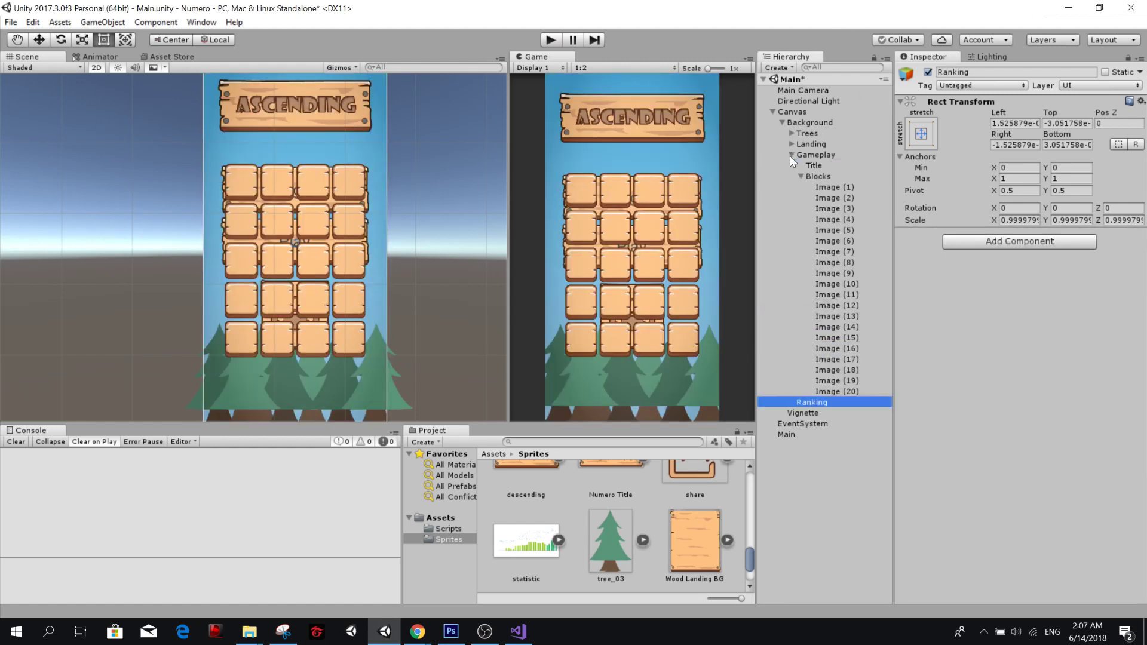
left_click(822, 176)
right_click(827, 176)
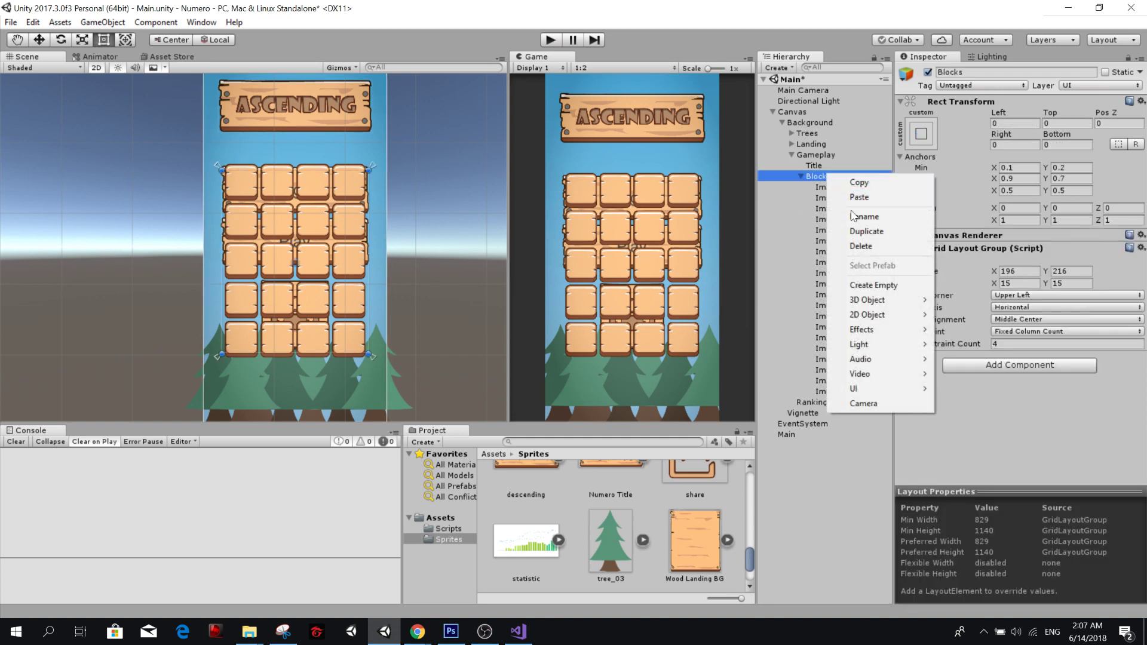
left_click(860, 182)
left_click(820, 402)
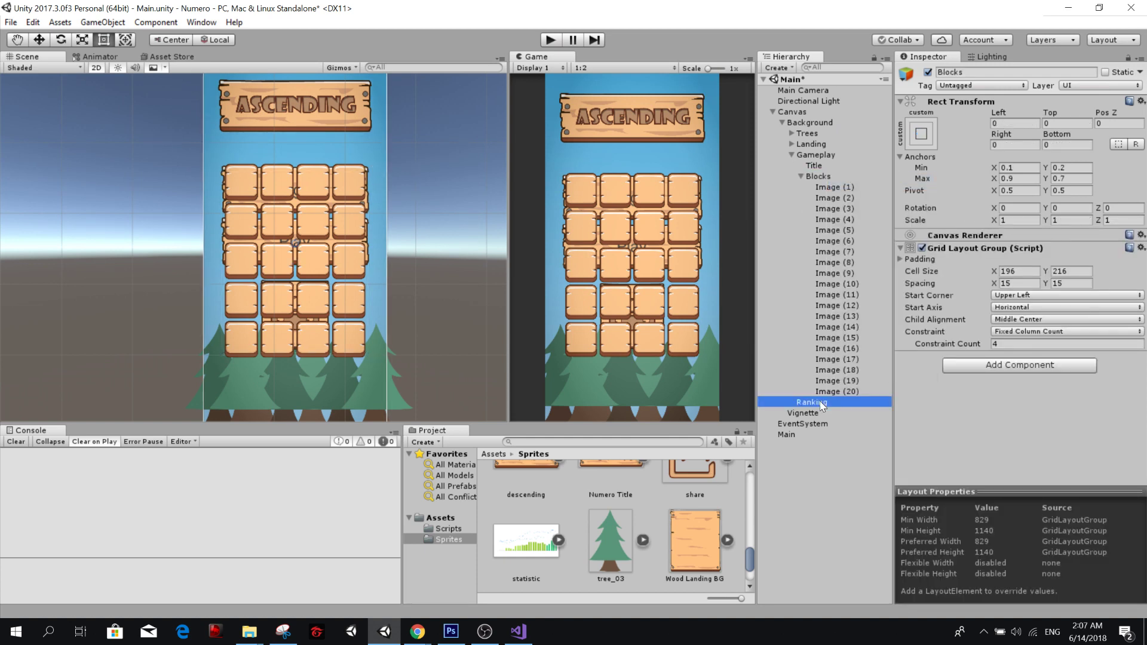
key("Delete")
Paste the copied Blocks object under Background beside Gameplay, and collapse Gameplay in the hierarchy.
left_click(801, 177)
right_click(818, 175)
left_click(805, 155)
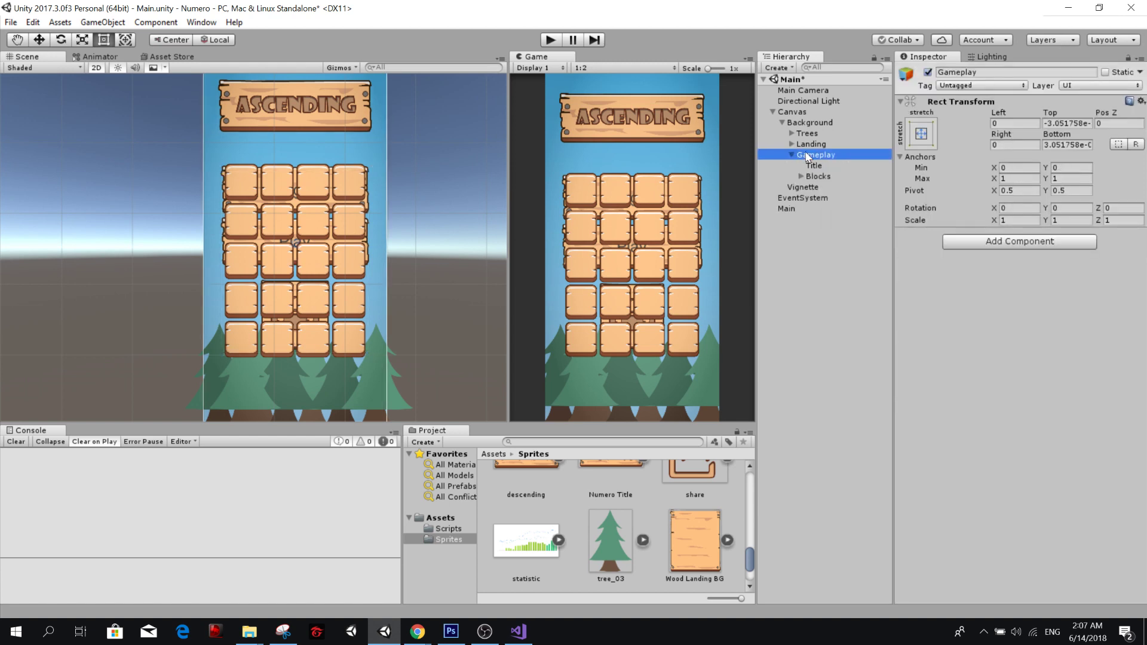
right_click(805, 155)
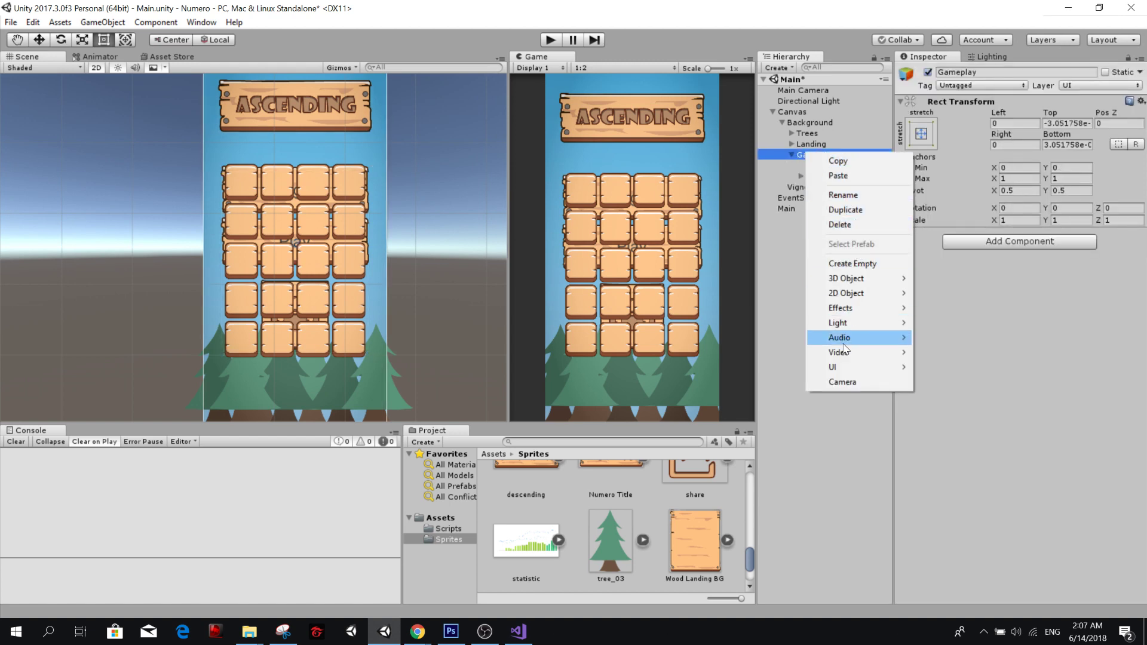
left_click(838, 175)
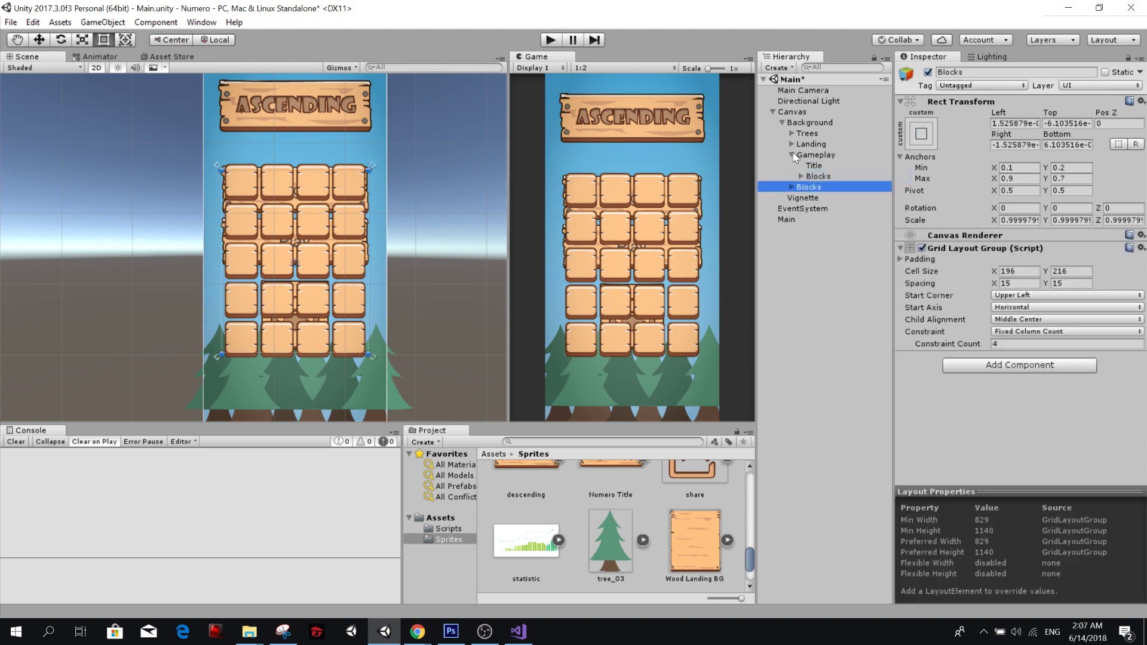
left_click(792, 155)
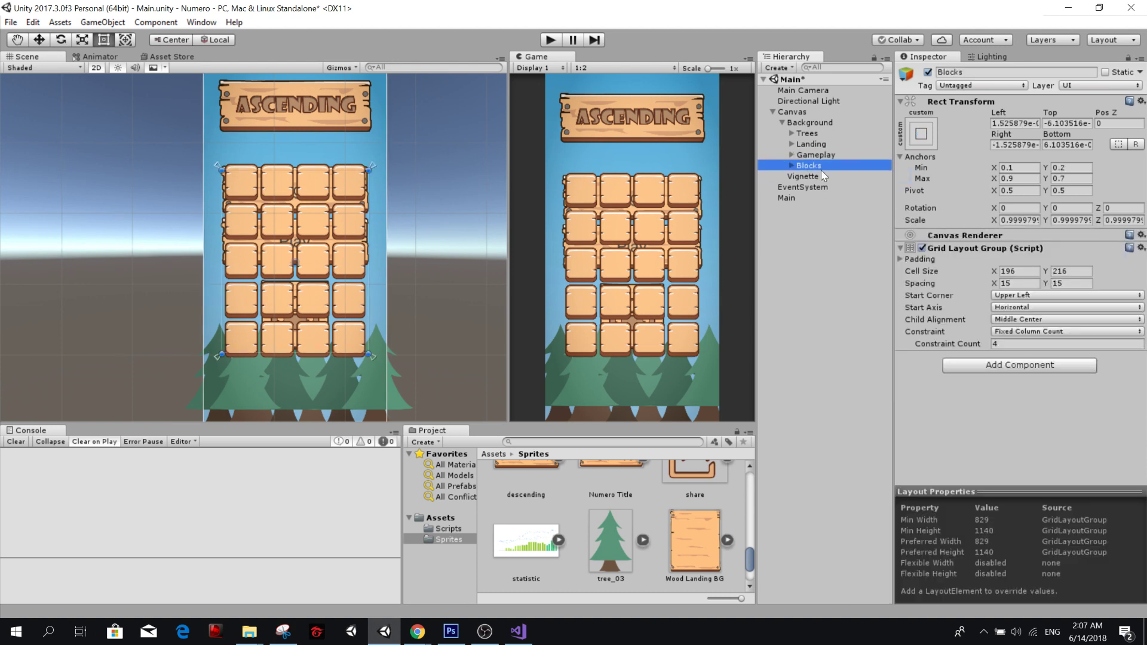
Replace the pasted Blocks object's Grid Layout Group with an Image component using the Wood Landing BG sprite.
right_click(986, 251)
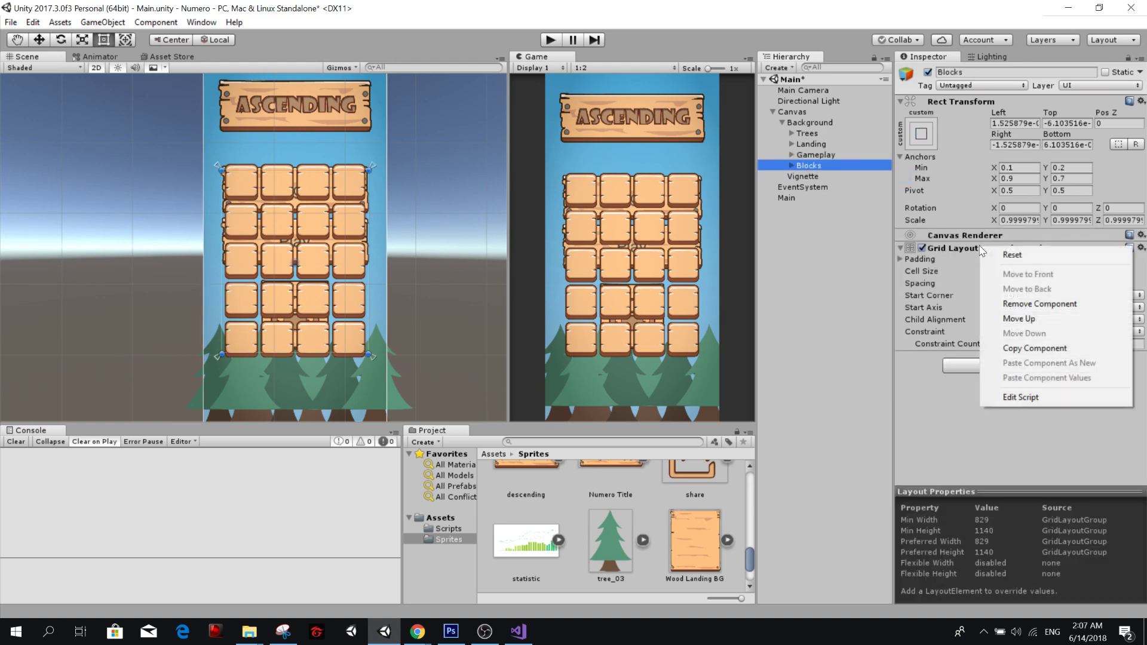
left_click(1027, 302)
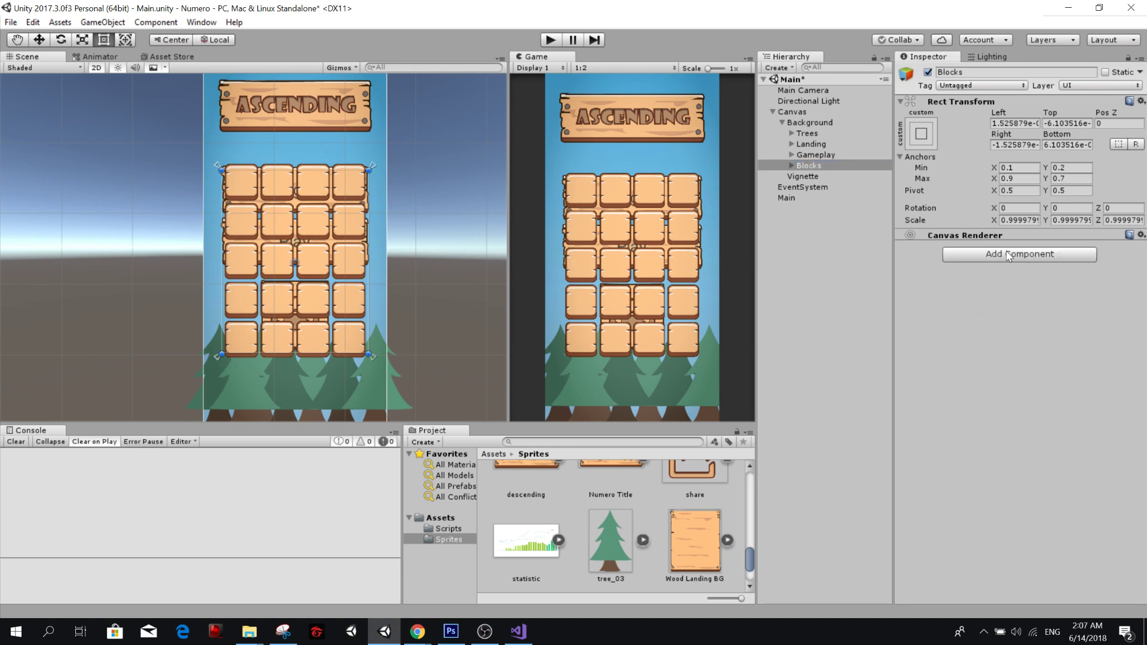
left_click(1008, 256)
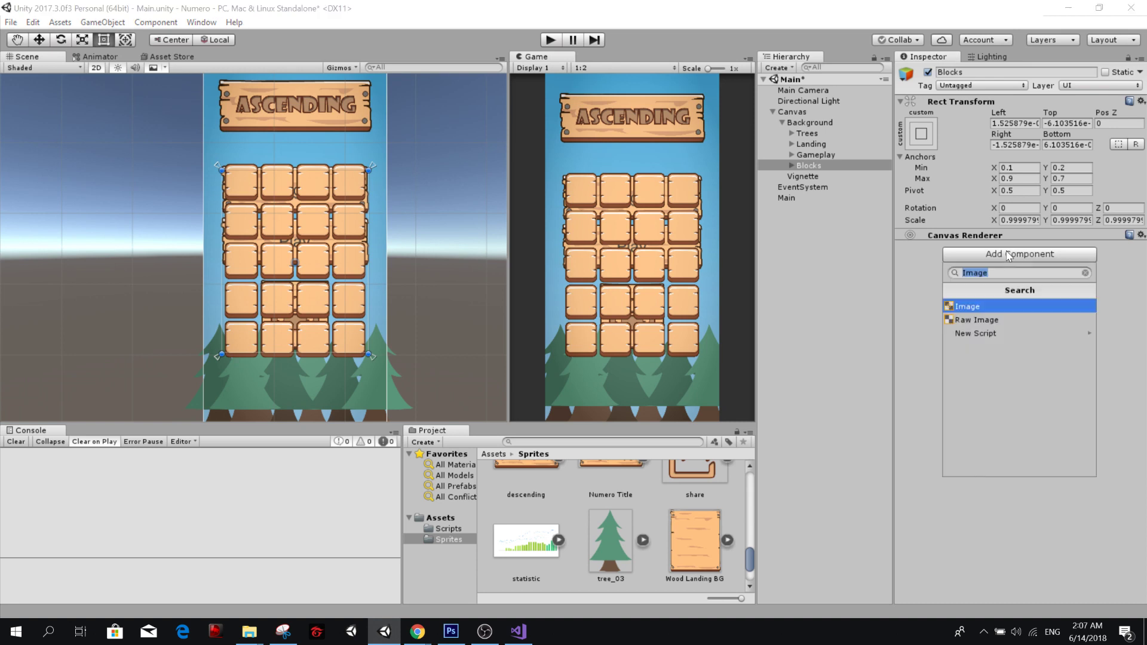
key("Return")
left_click_drag(696, 539, 1017, 265)
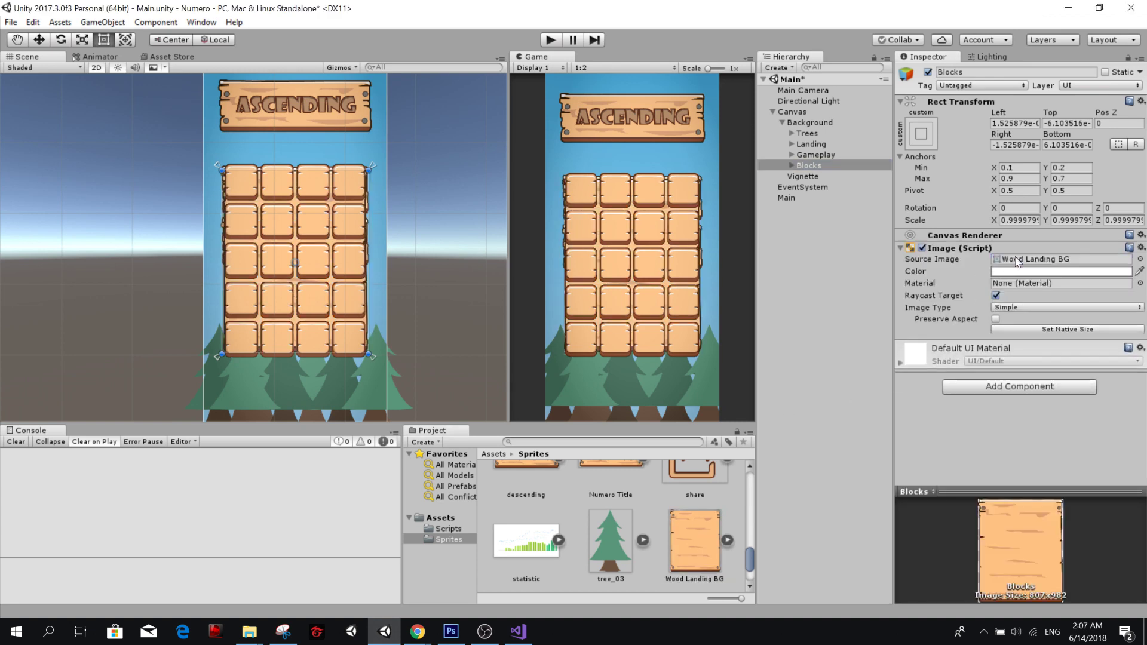
Rename the pasted Blocks object beside Gameplay as Ranking.
left_click(810, 167)
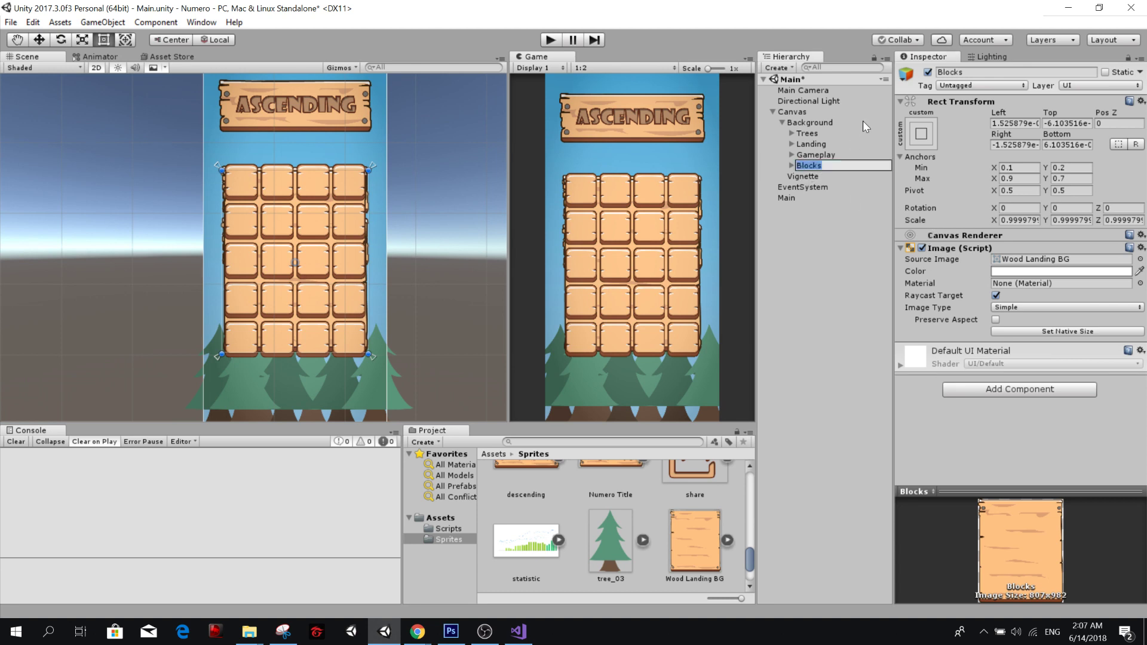
type("Ranking")
key("Return")
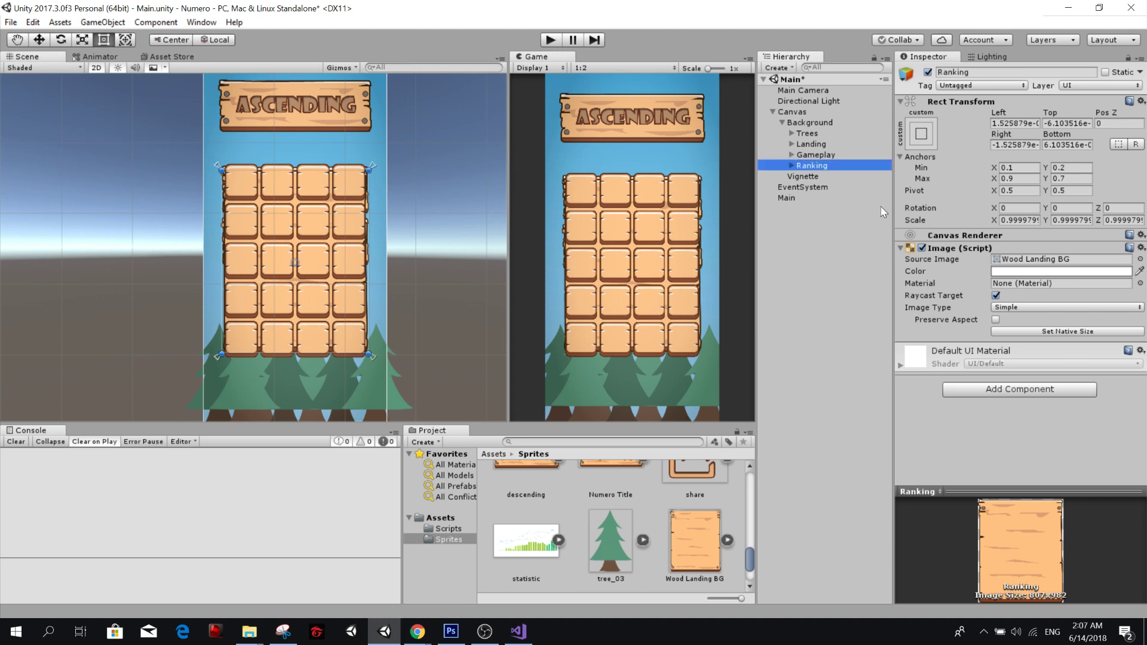
Delete all twenty Image children, Image (1) through Image (20), from the Ranking object.
left_click(792, 165)
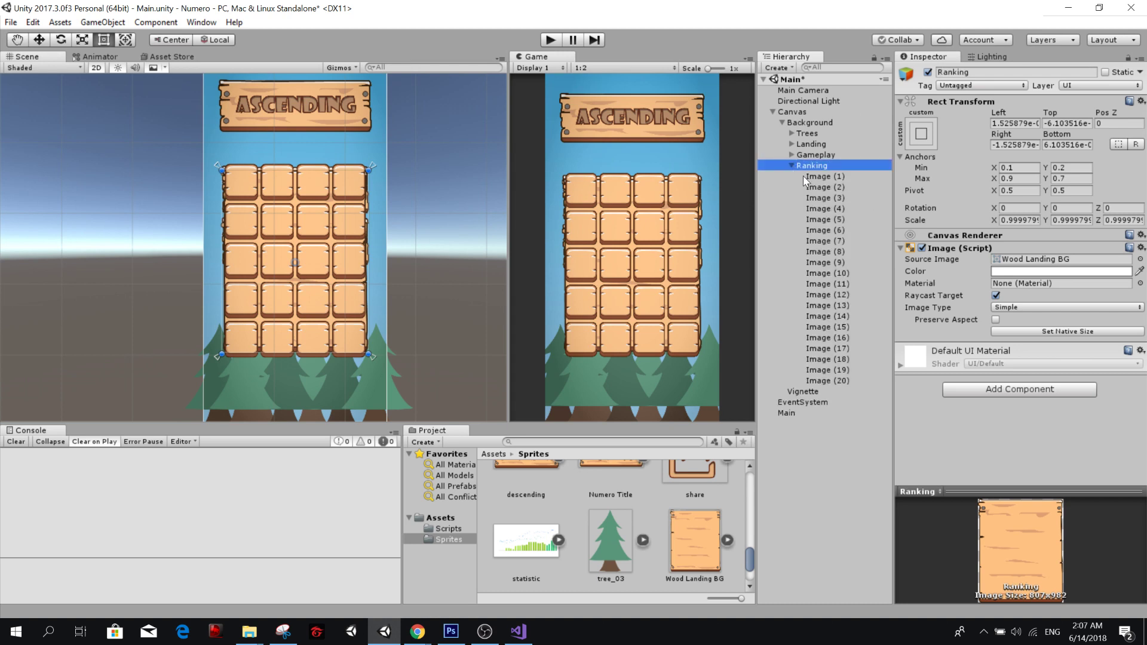
left_click(803, 176)
left_click(827, 381, "shift")
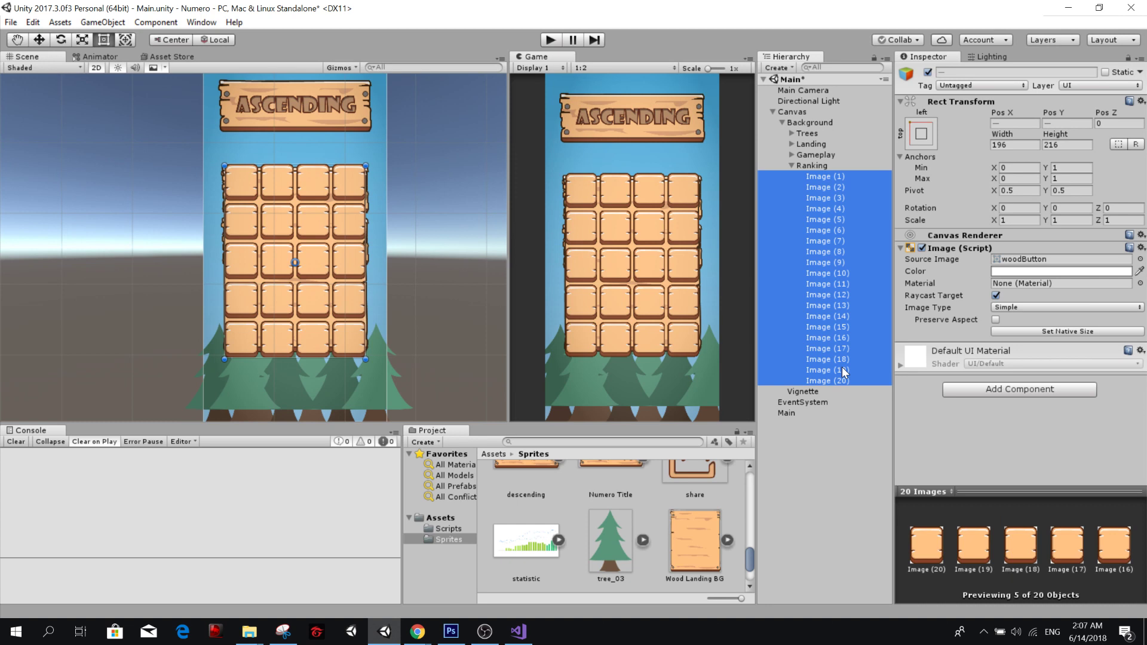
key("Delete")
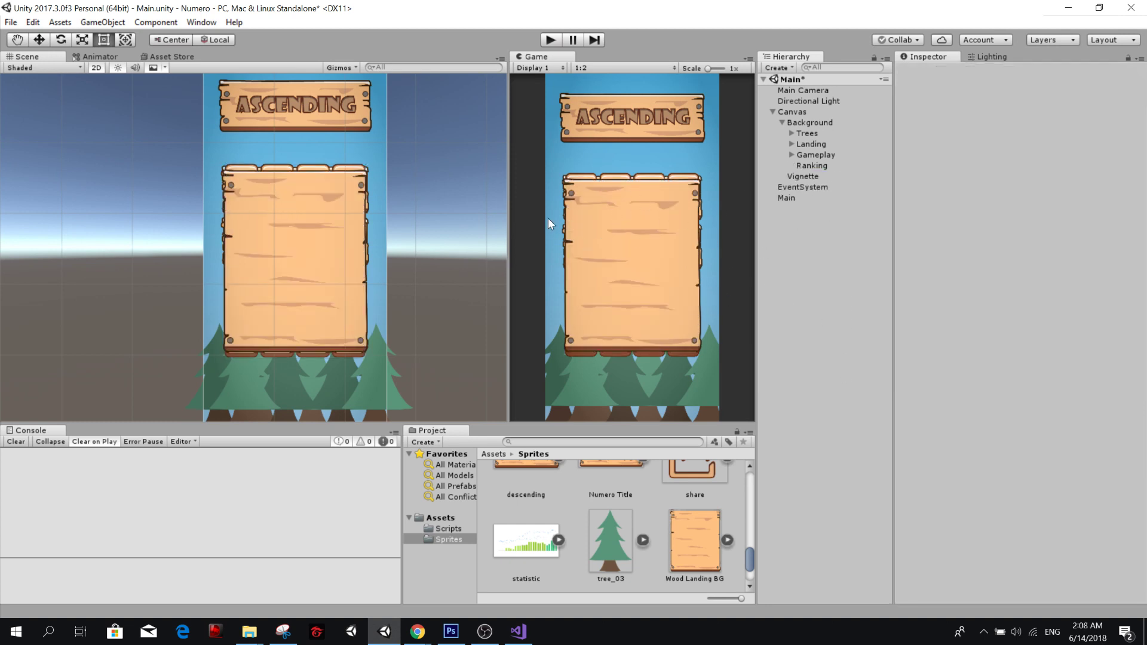
Add a Vertical Layout Group component to the Ranking object.
left_click(817, 167)
right_click(822, 166)
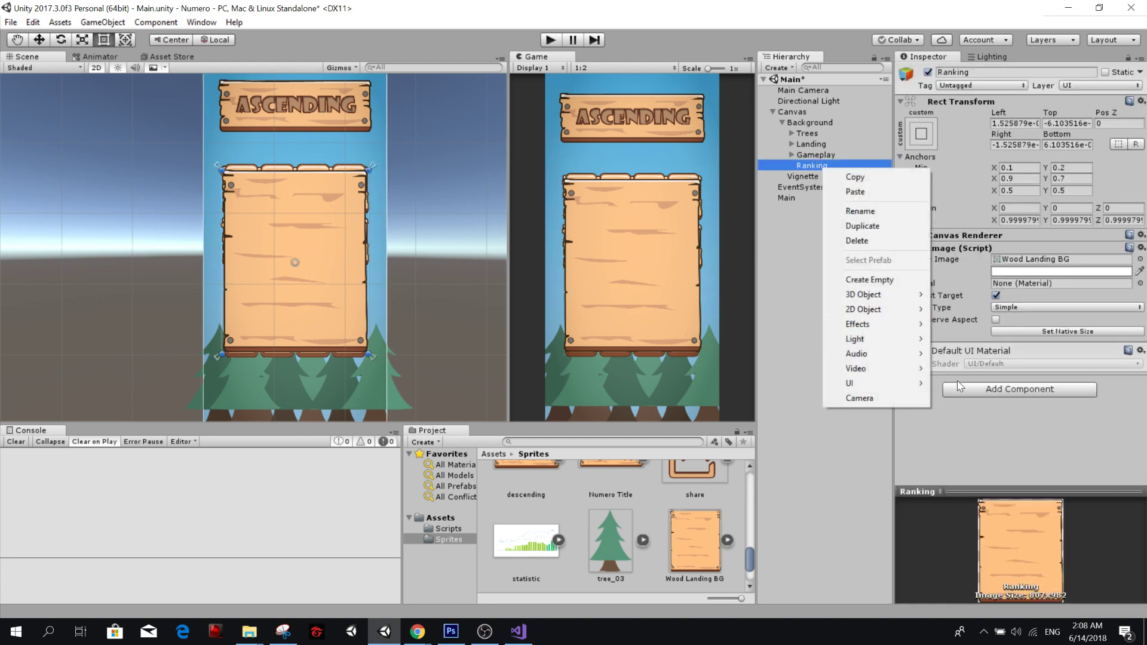
left_click(985, 401)
left_click(995, 391)
type("vertica")
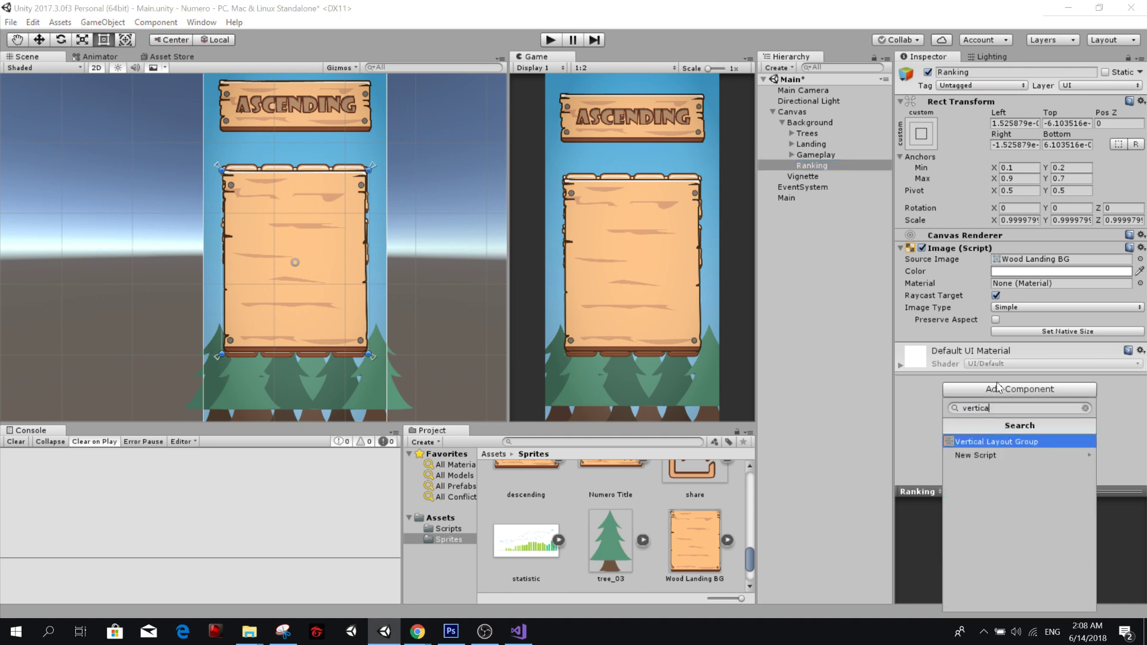
key("Return")
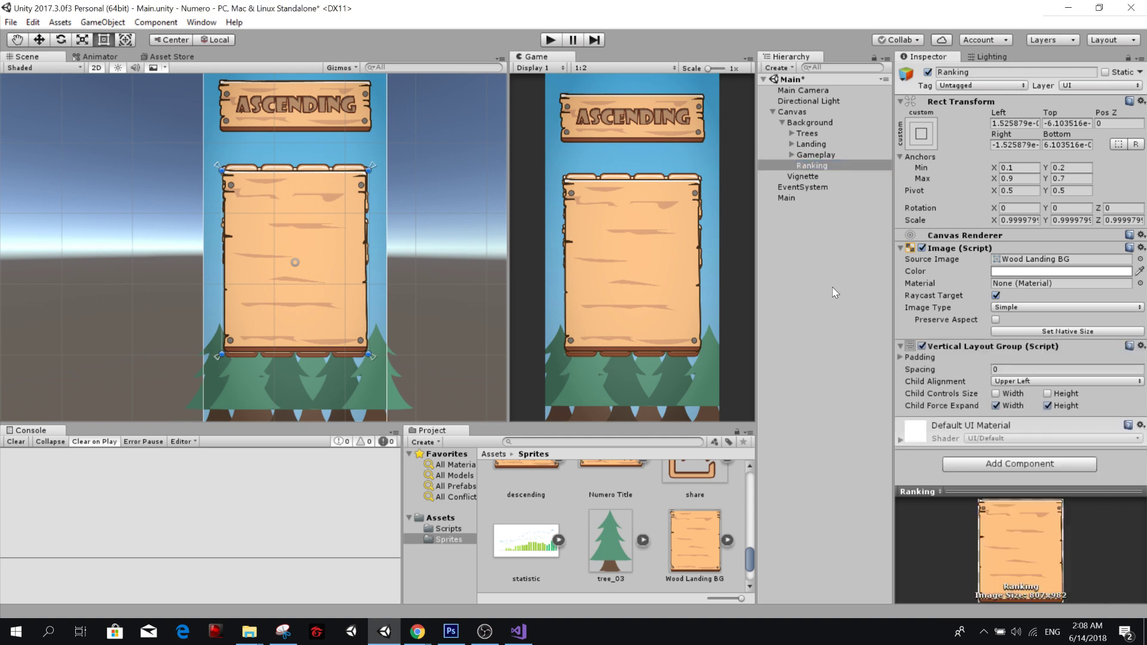
Create a UI Text object inside Ranking and centre its text horizontally and vertically.
right_click(831, 167)
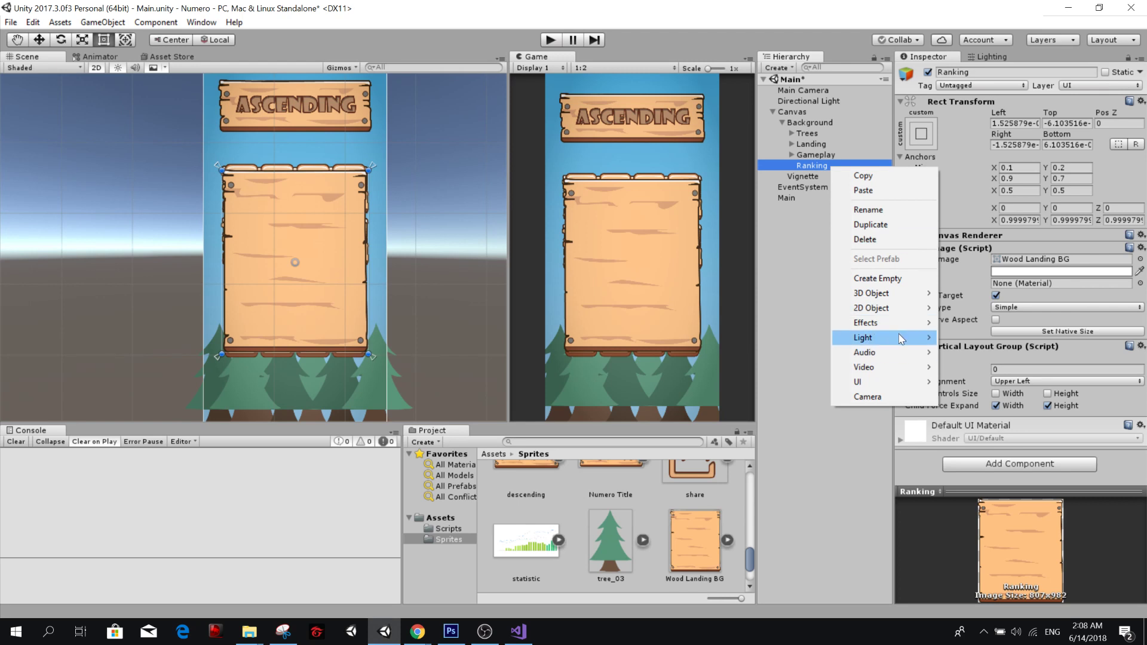
mouse_move(882, 384)
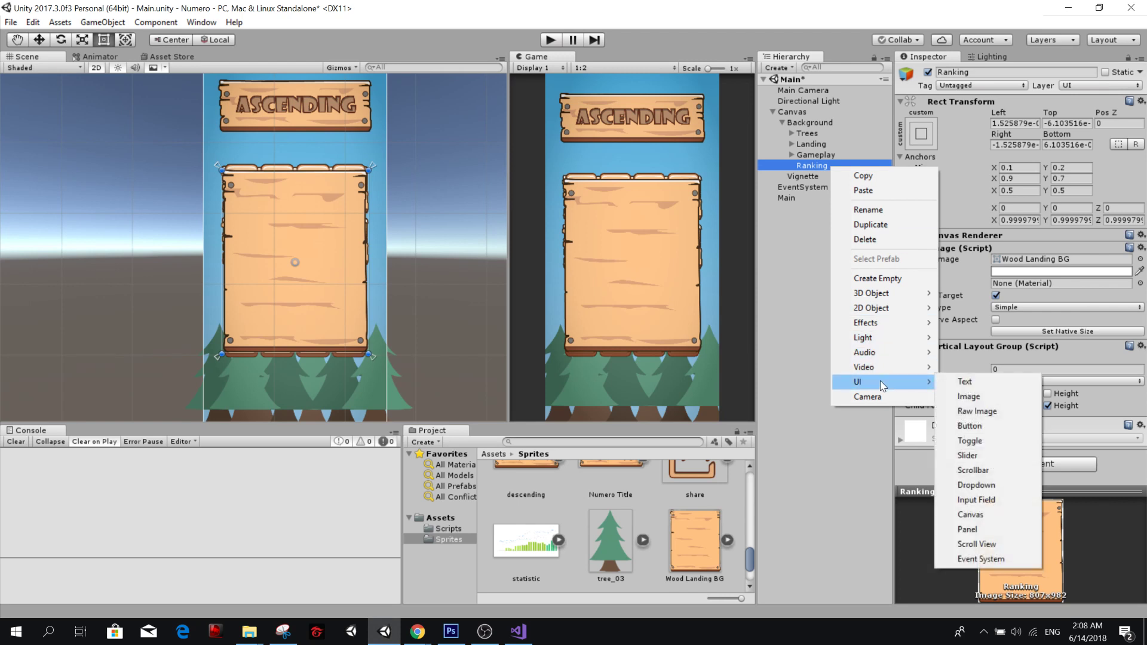
left_click(956, 381)
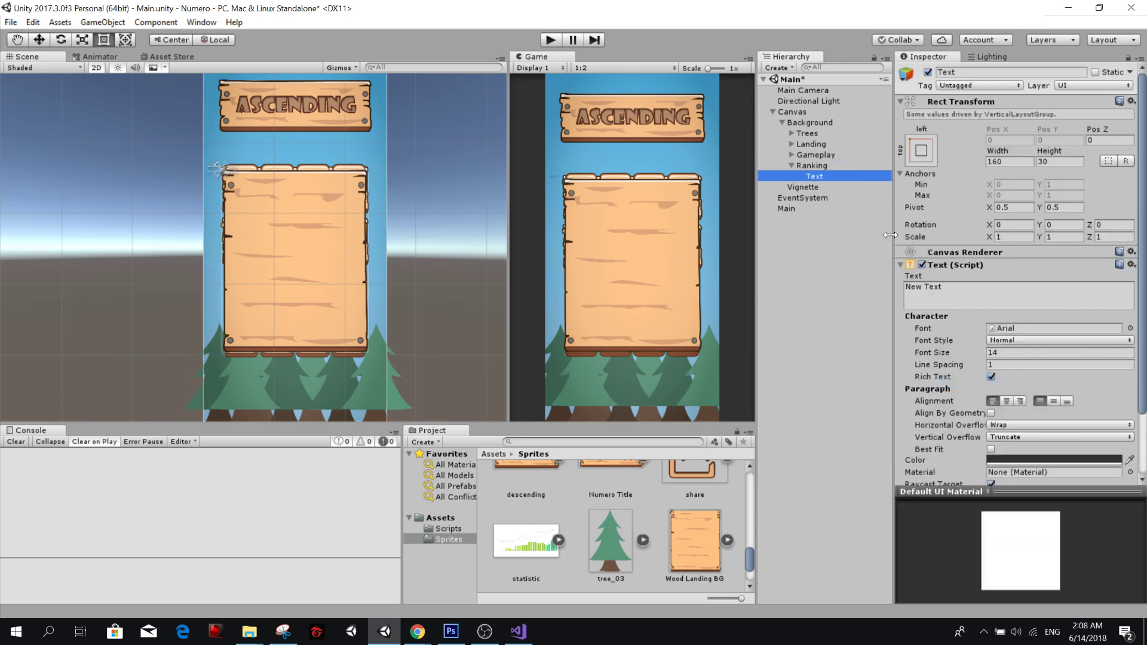
left_click(1005, 401)
left_click(1052, 401)
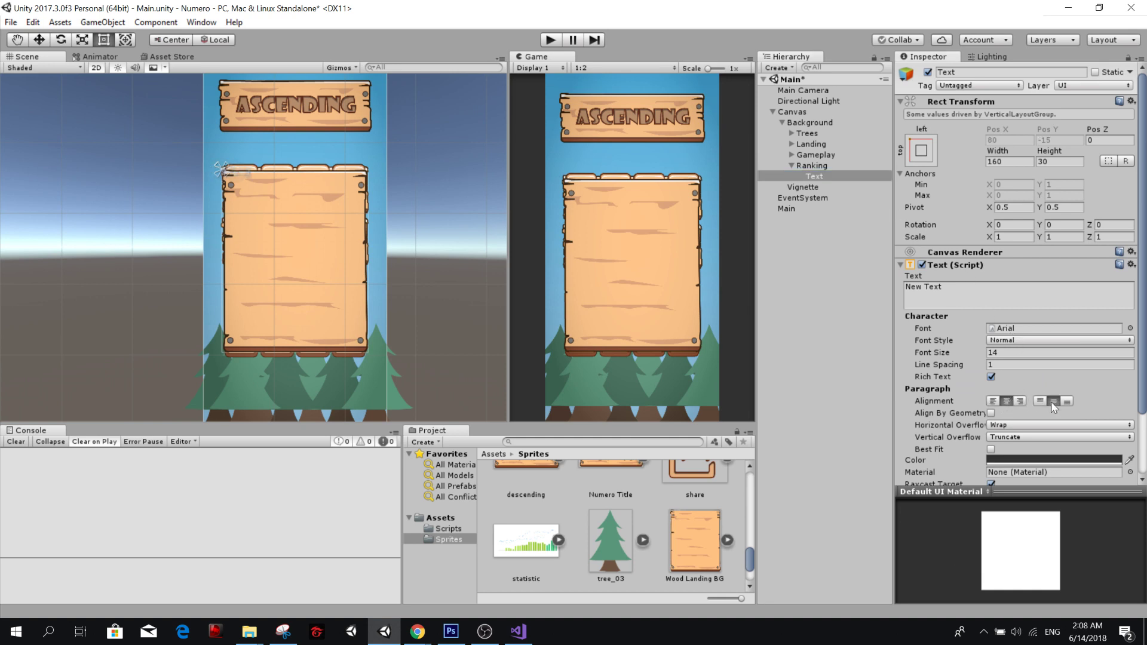
scroll(1027, 403, "down", 3)
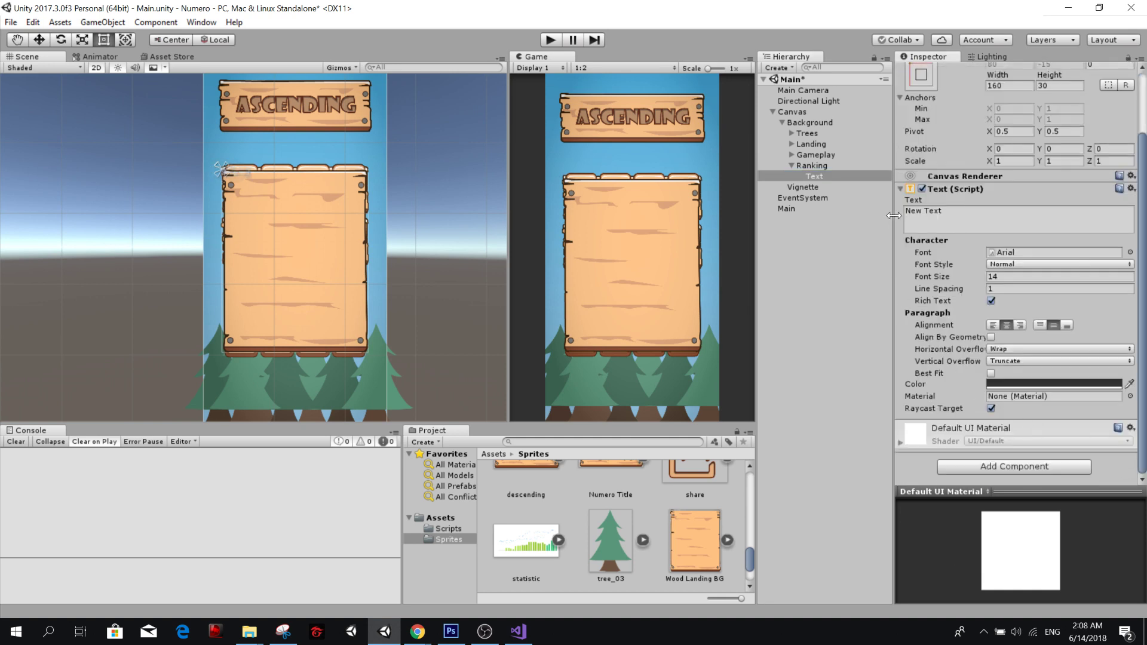
Set the child alignment of Ranking's Vertical Layout Group to Upper Center.
left_click(834, 170)
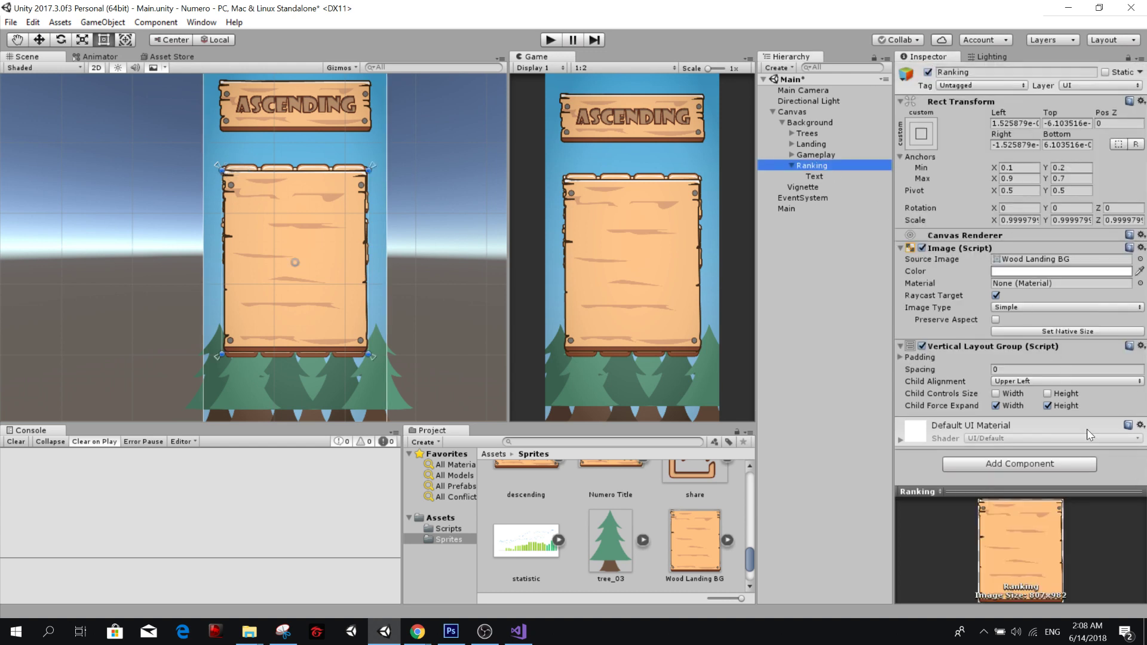
left_click(1051, 381)
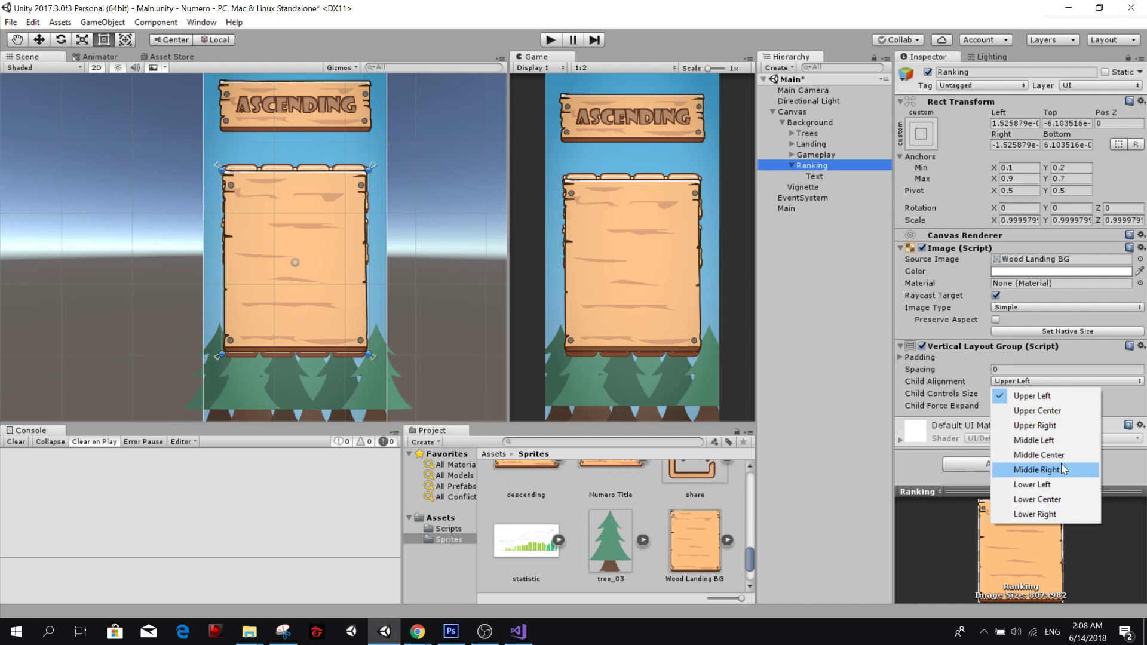
left_click(1057, 412)
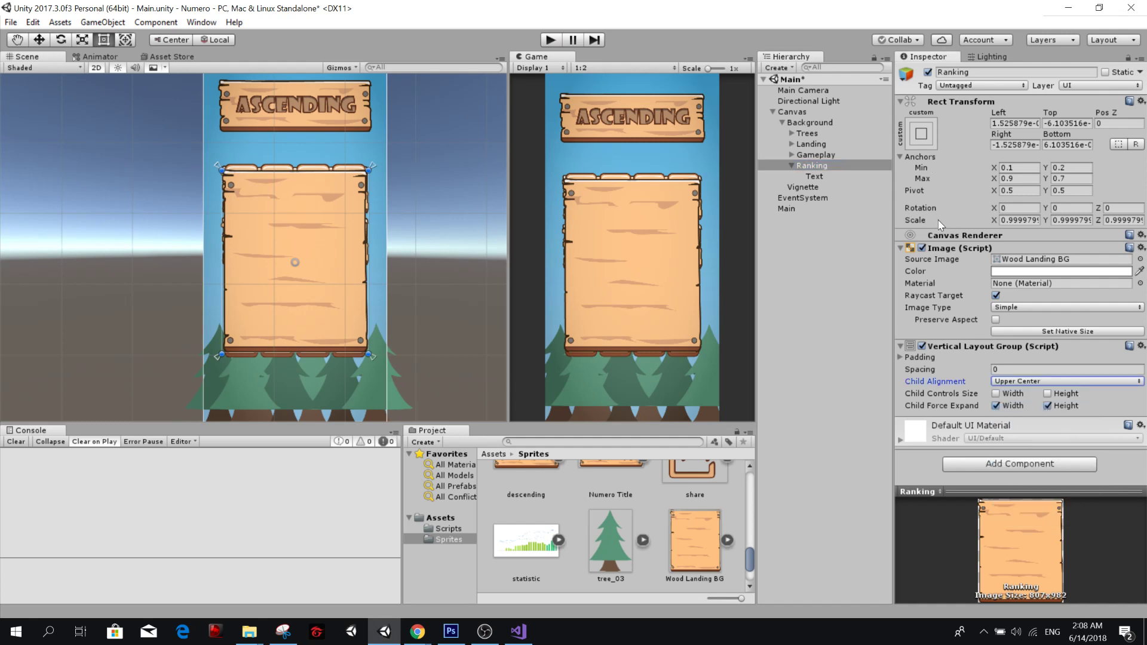
Increase the Text object's height to about 109 and let Ranking's Vertical Layout Group control the child width.
left_click(789, 176)
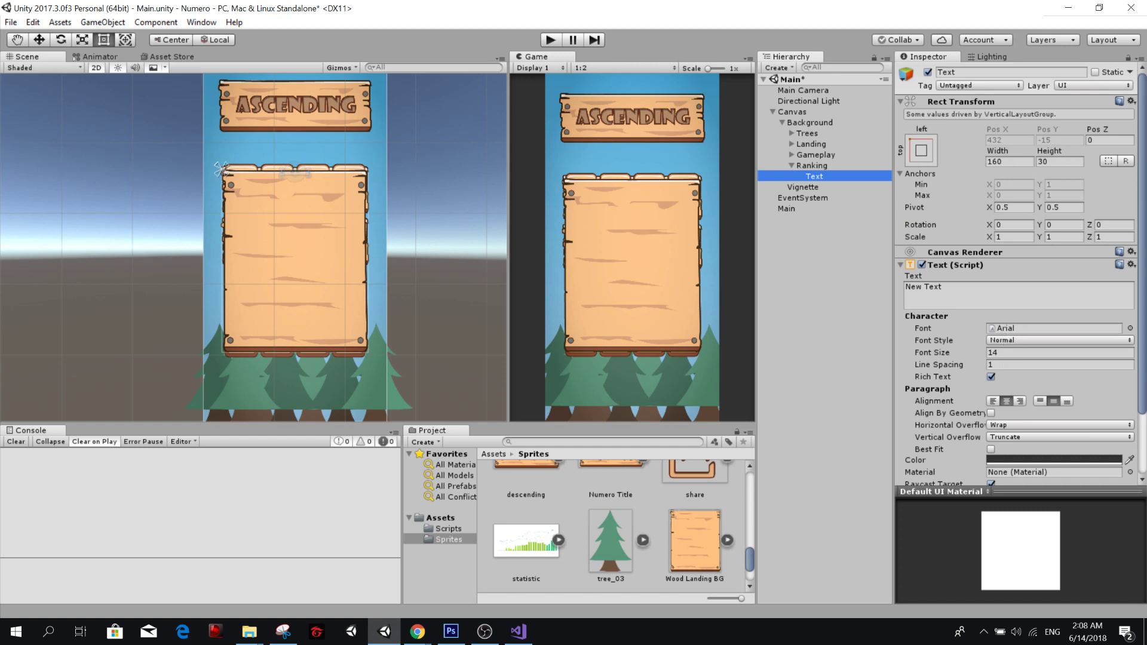
left_click_drag(1043, 153, 569, 164)
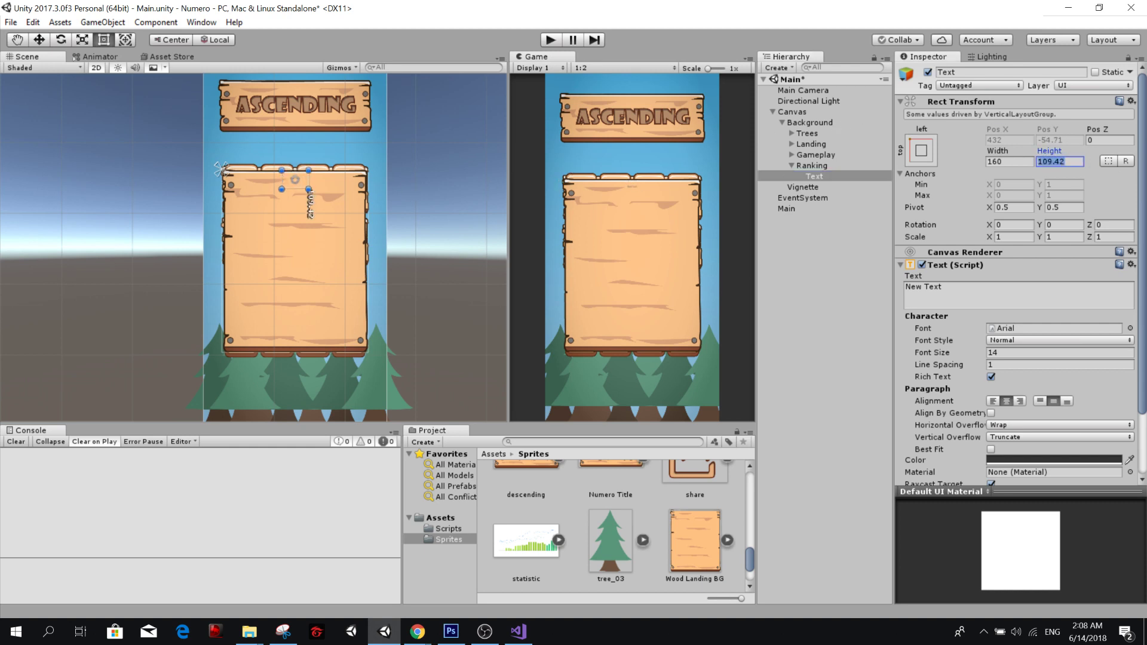
left_click(807, 165)
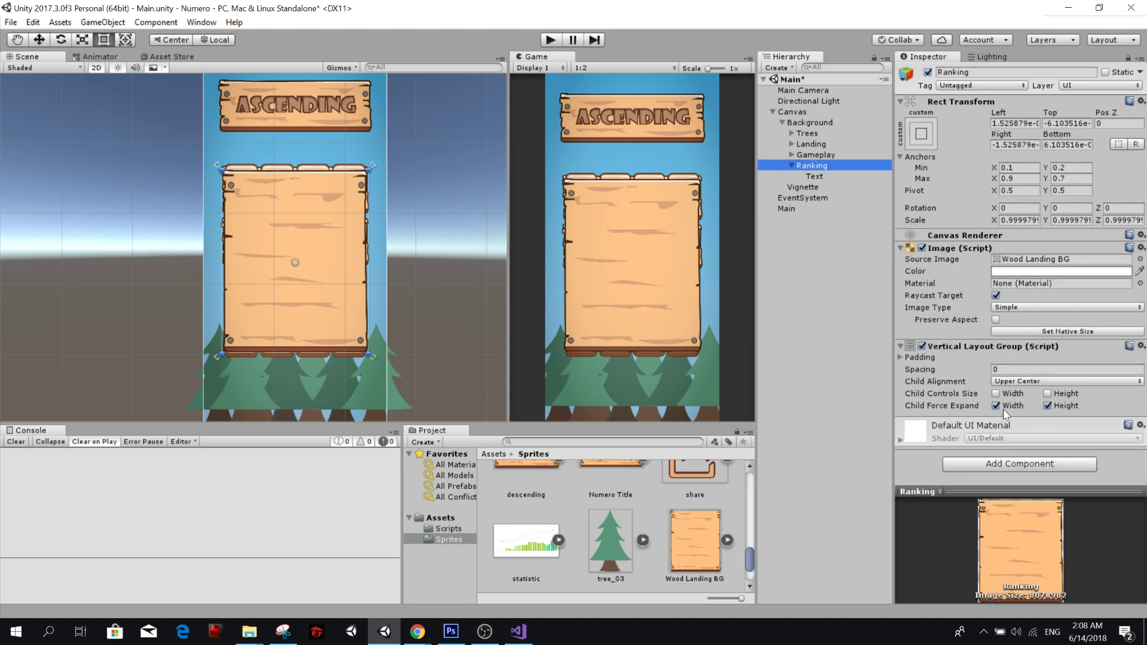
left_click(996, 394)
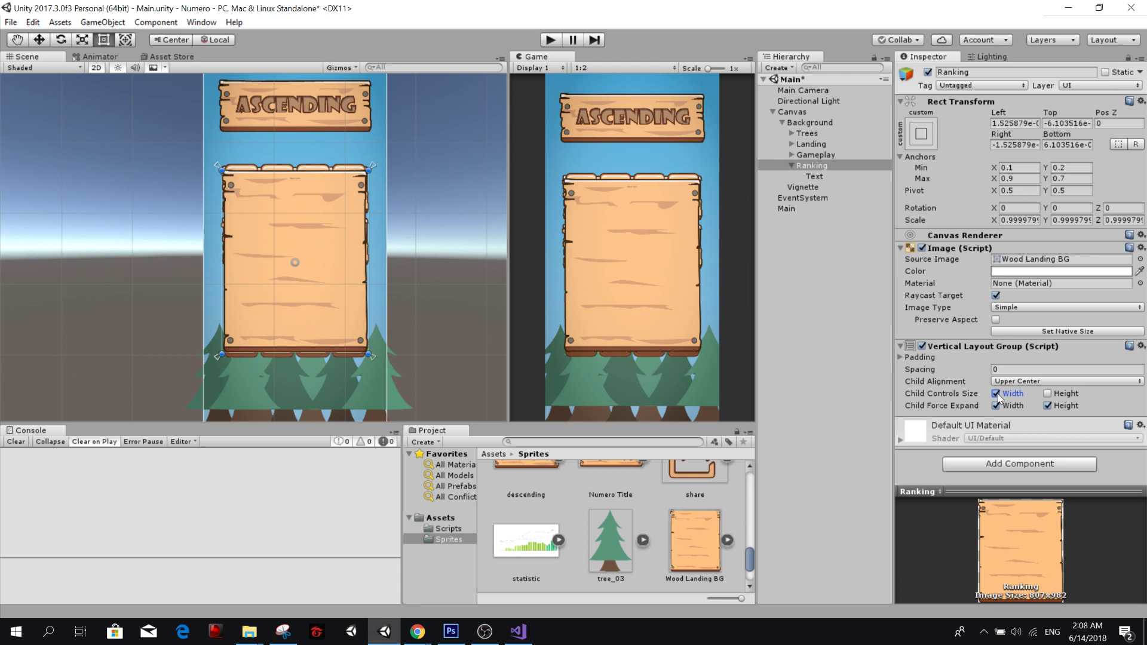
Set the font size of the Text object inside Ranking to 50.
left_click(842, 175)
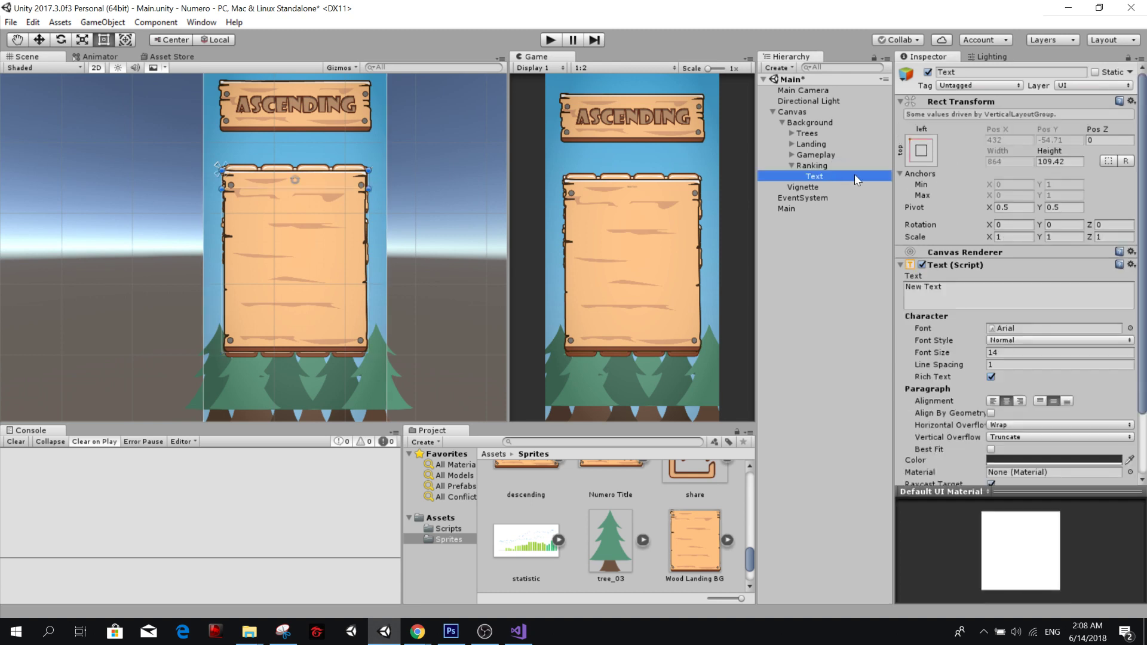
left_click(1015, 352)
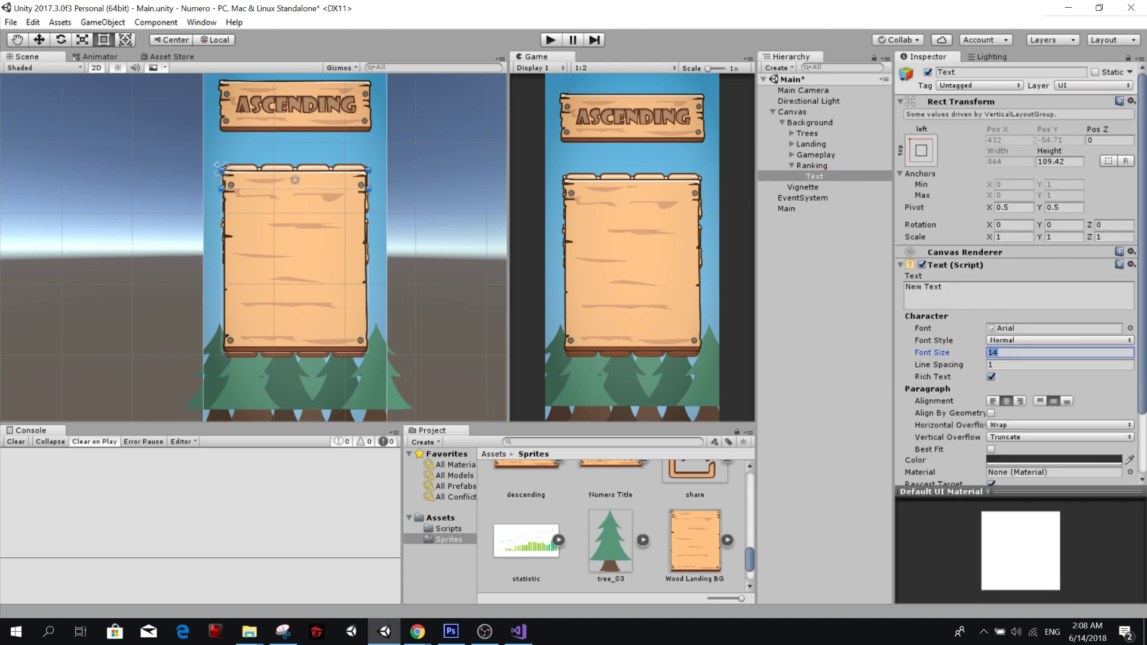
type("30")
key("BackSpace")
key("BackSpace")
type("50")
scroll(1010, 334, "down", 3)
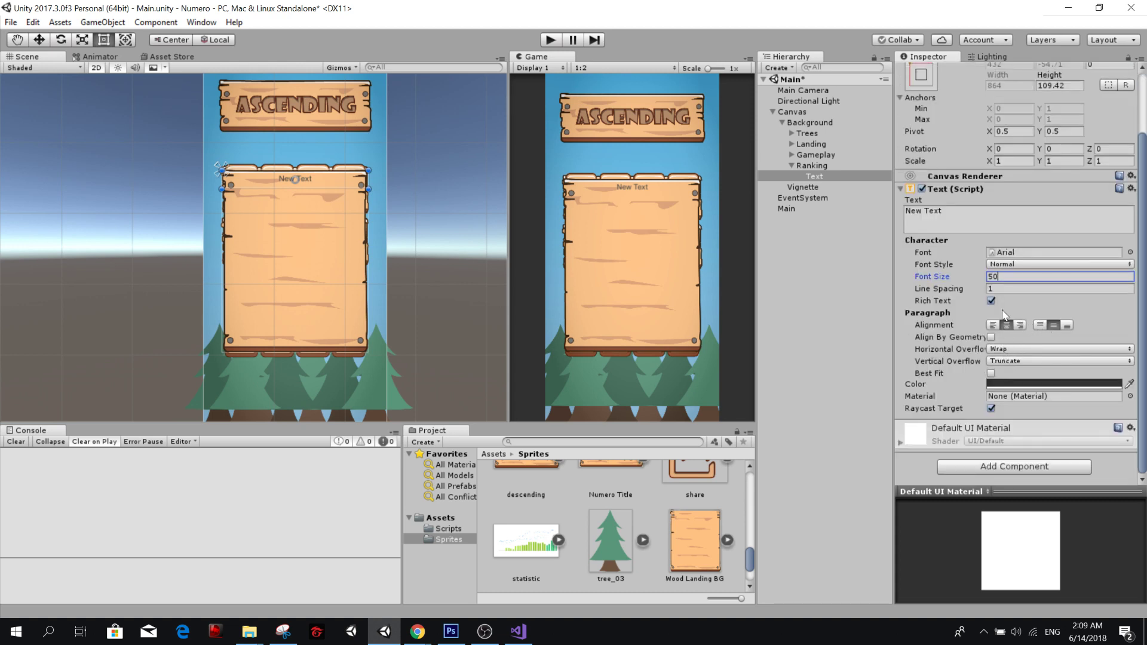
Replace the Text object's placeholder with a player's first name and the score 9001, separated by a wide gap of spaces.
left_click_drag(954, 213, 856, 214)
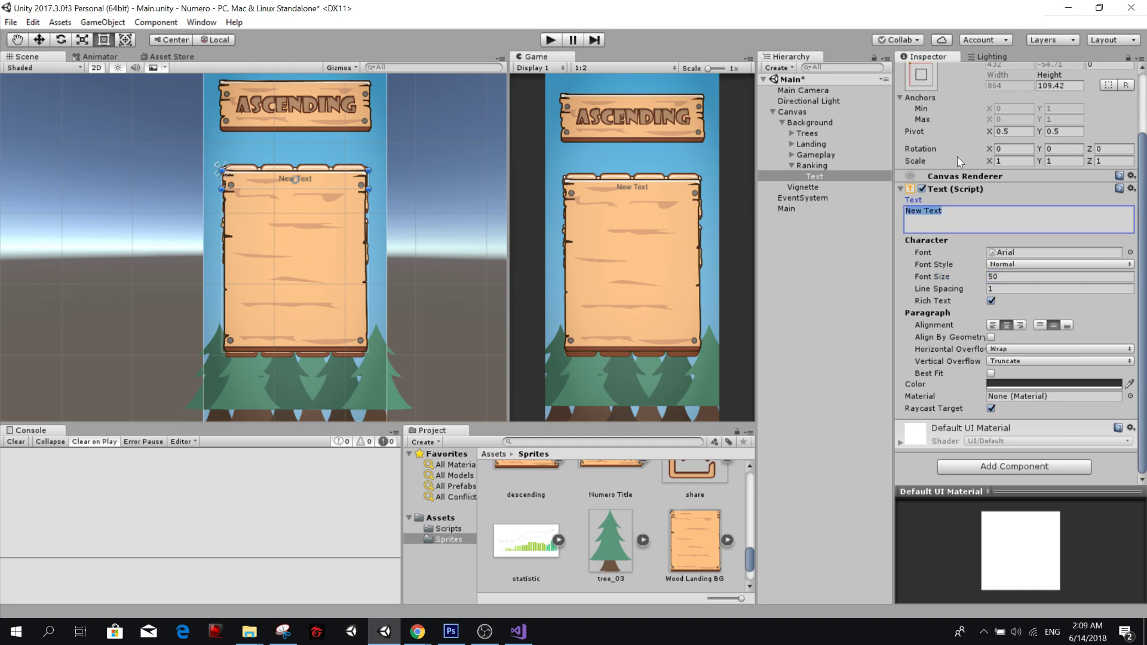
type("Lucas")
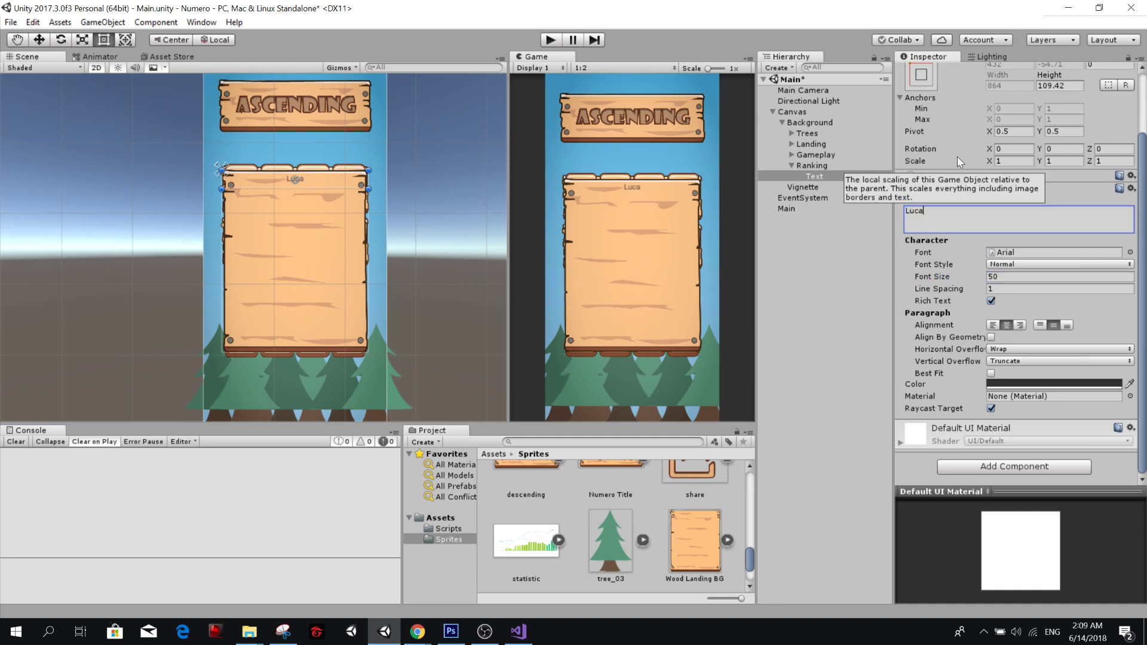
type("900")
type("0")
key("BackSpace")
type("1")
left_click(825, 174)
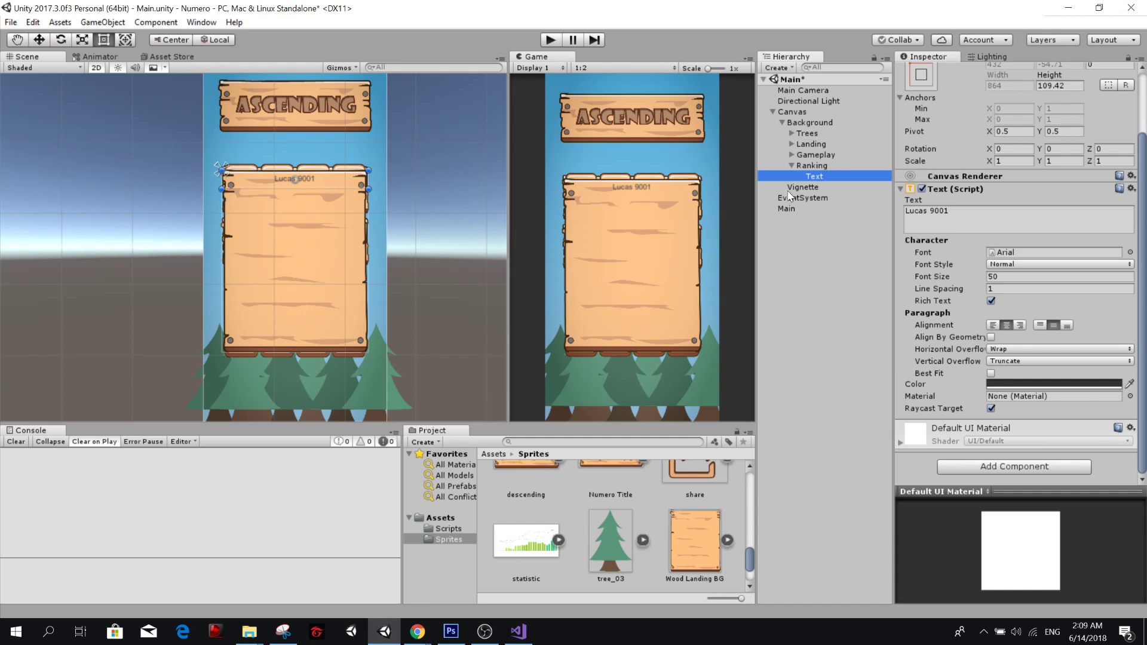
left_click(926, 211)
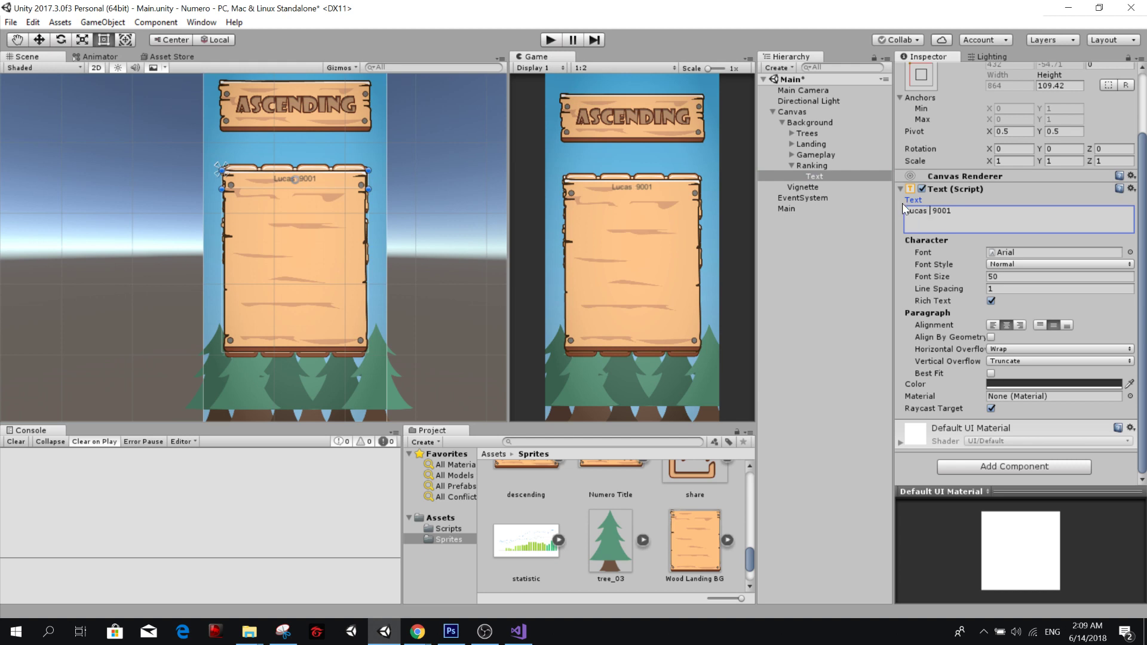
Duplicate the Text object three times inside Ranking to make four score rows.
left_click(823, 179)
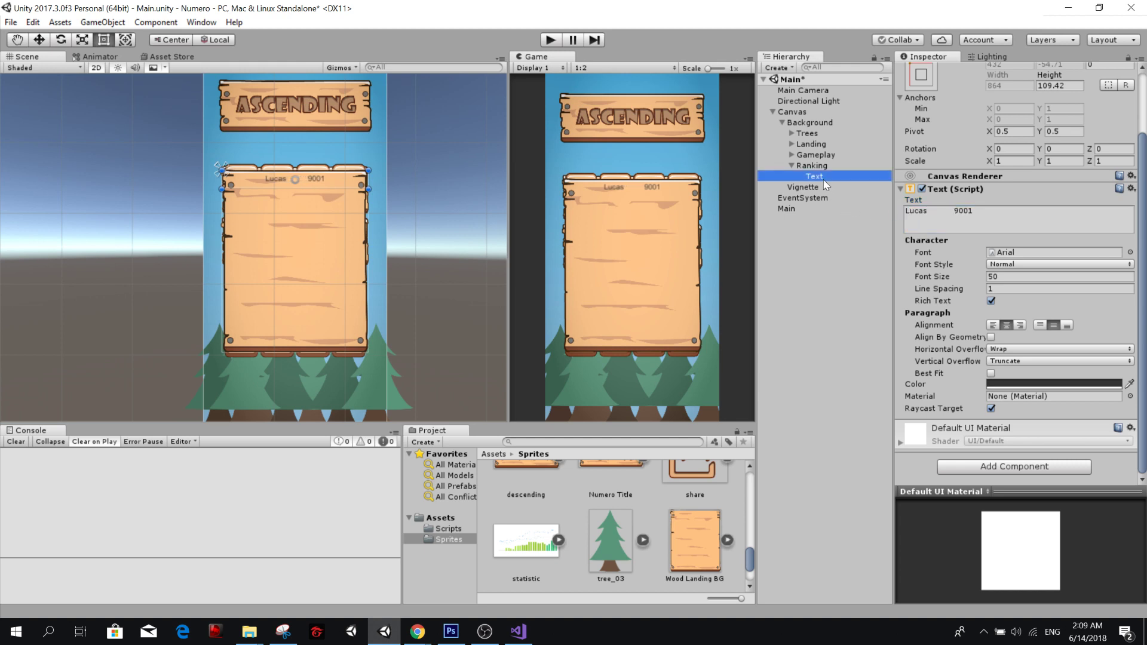
key("ctrl+d")
key("ctrl+d")
key("ctrl+d")
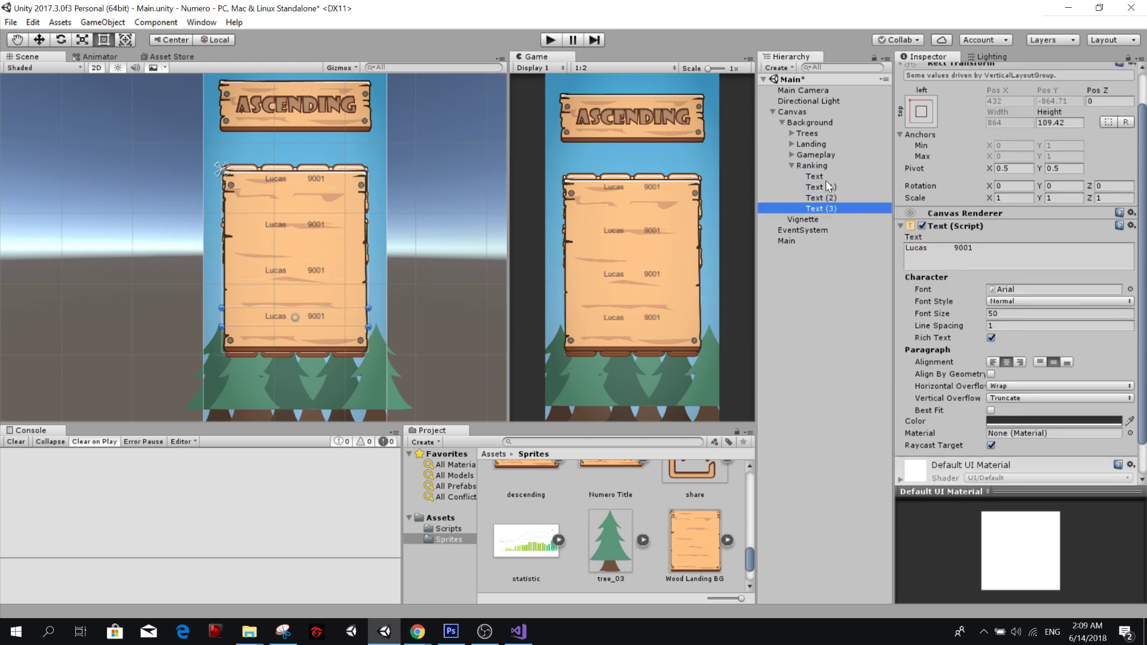
Turn off child force expand for height in Ranking's Vertical Layout Group and set its spacing to 10.
left_click(826, 165)
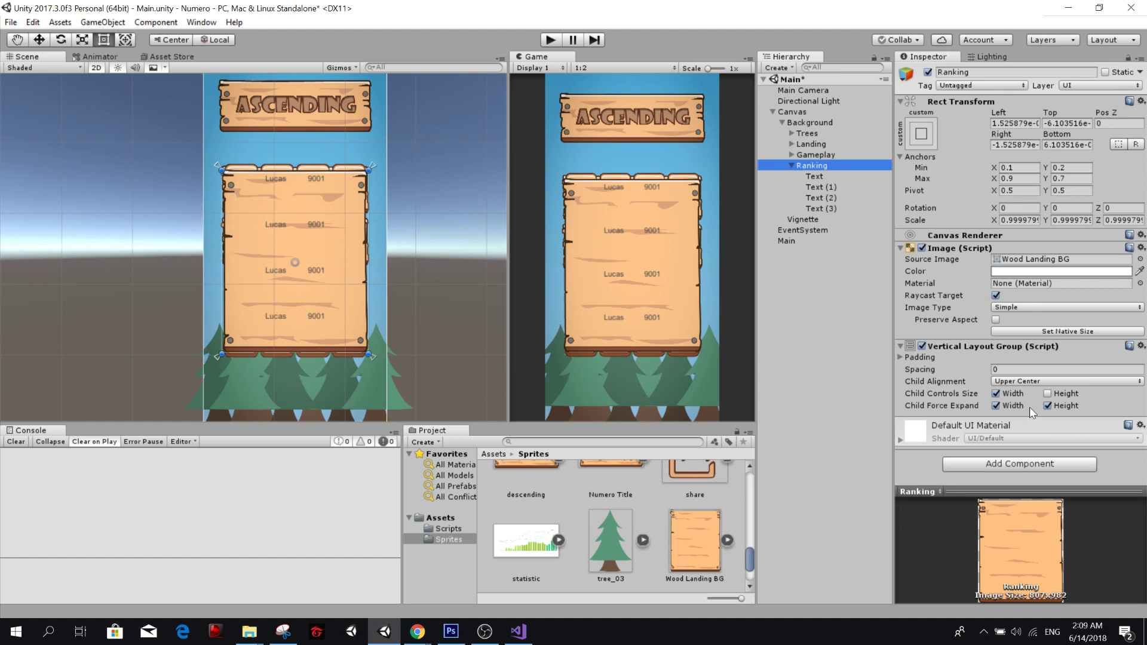
left_click(1047, 405)
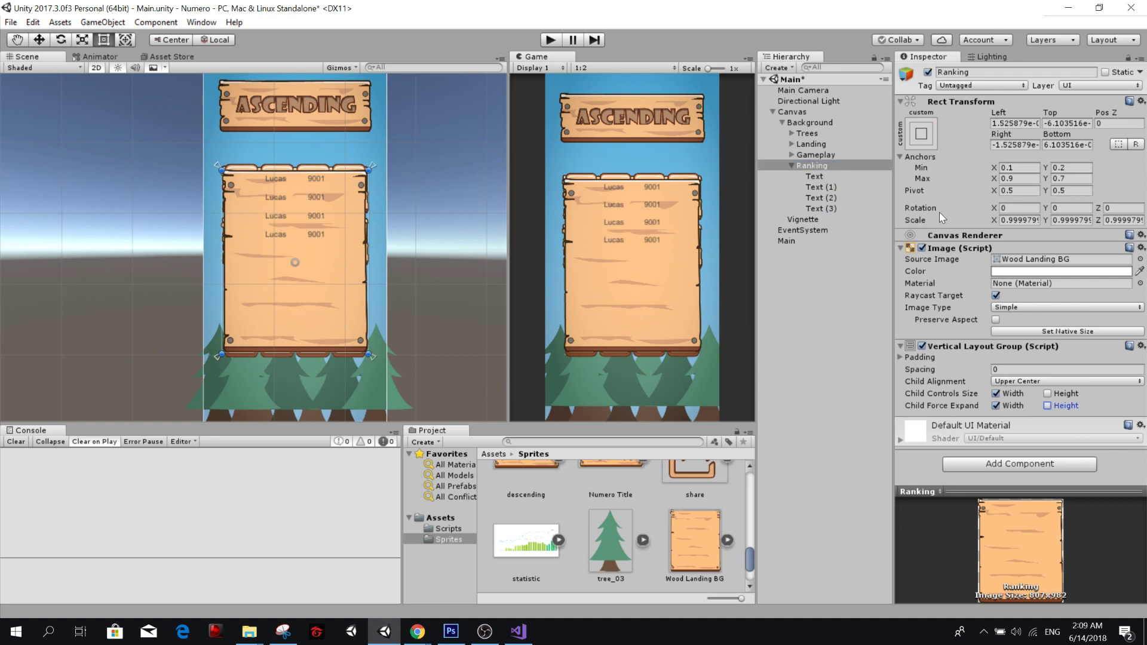
left_click(1011, 369)
type("10")
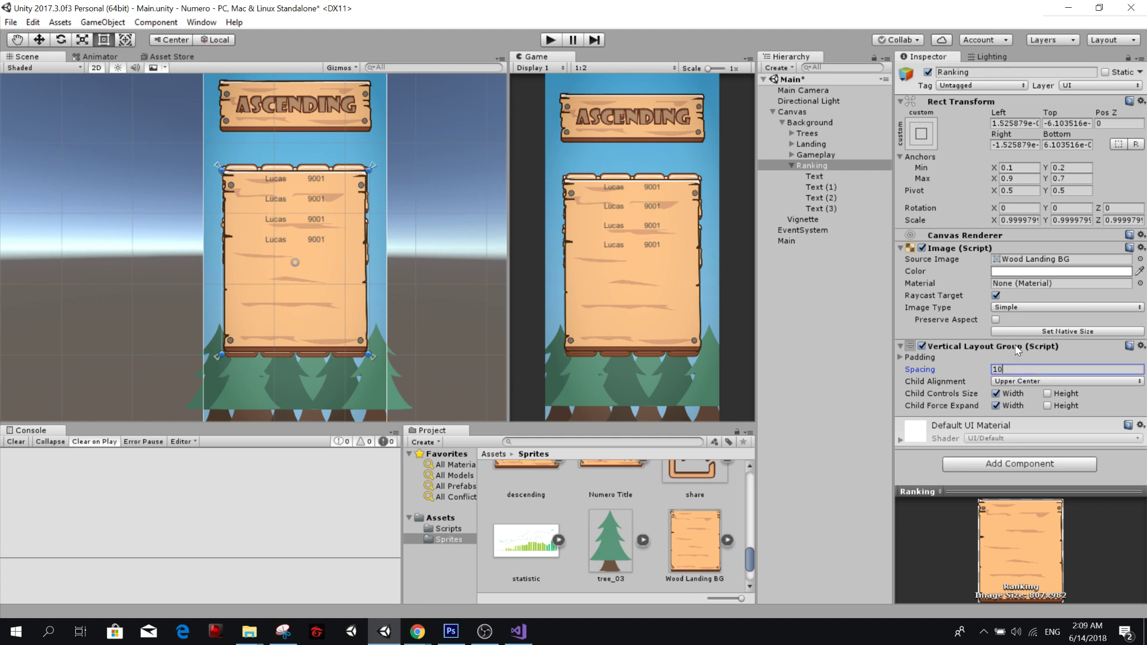
Set the font size of all four Text objects inside Ranking to 100.
left_click(812, 167)
left_click(815, 178)
left_click(819, 208, "shift")
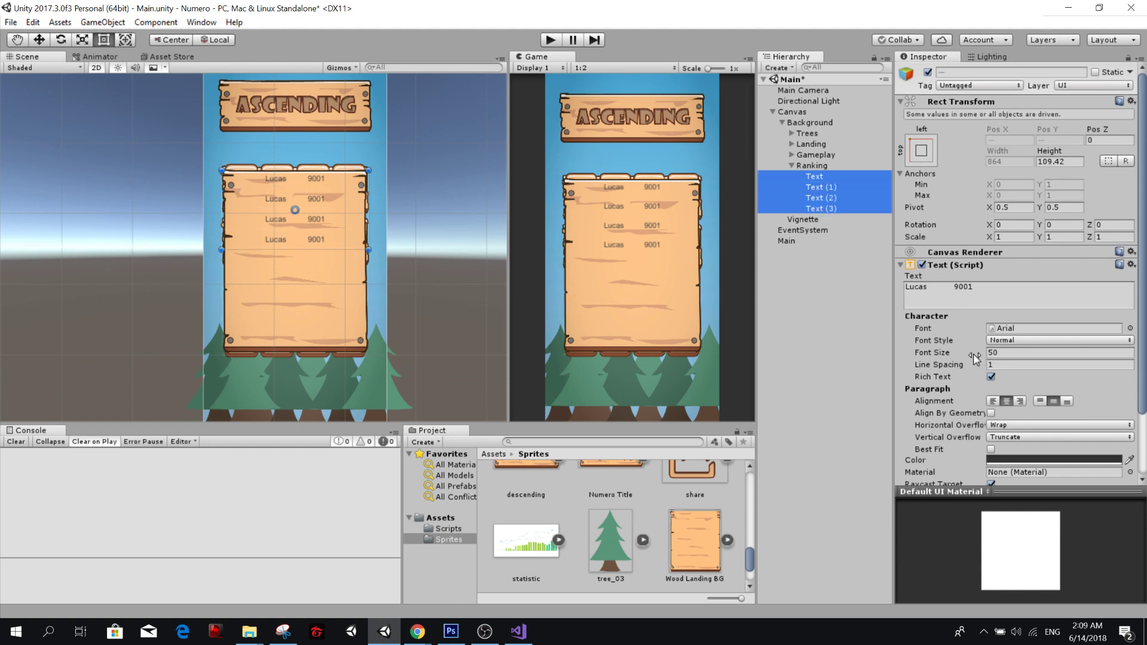
left_click(991, 353)
type("100")
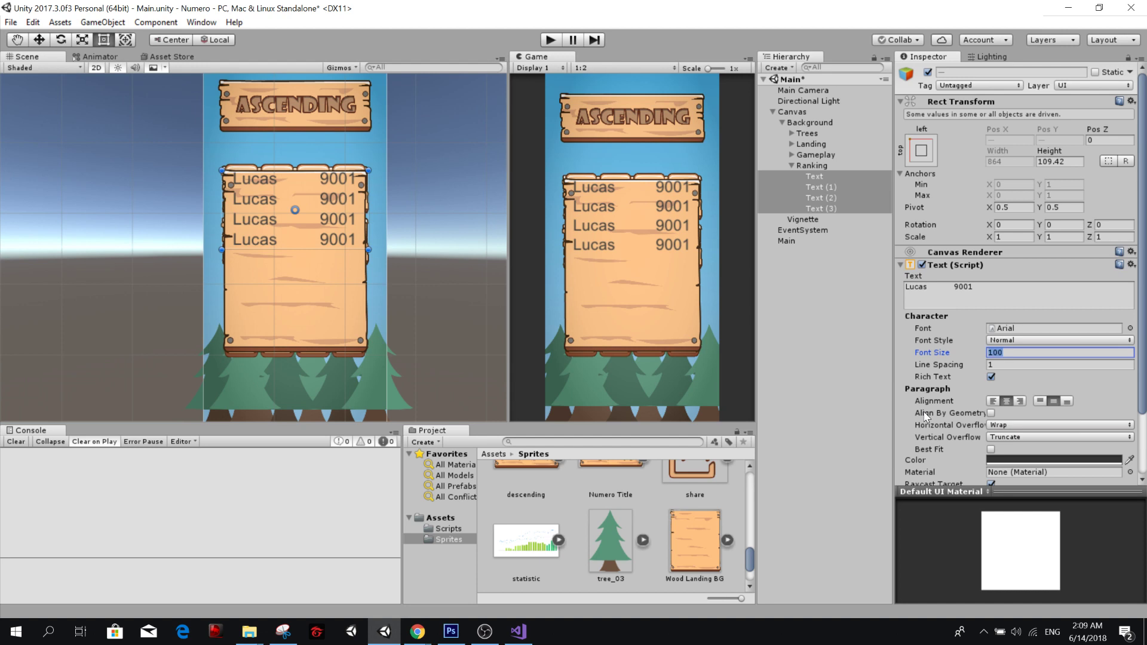
left_click(834, 208)
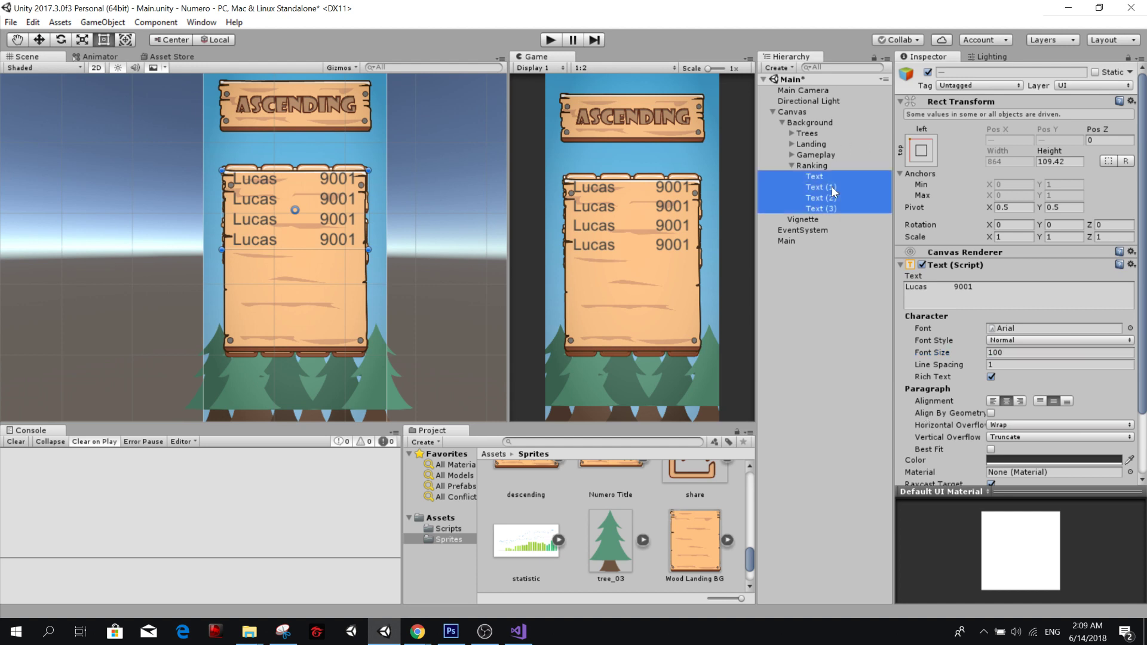
Set the top and bottom padding of Ranking's Vertical Layout Group to 25.
left_click(813, 165)
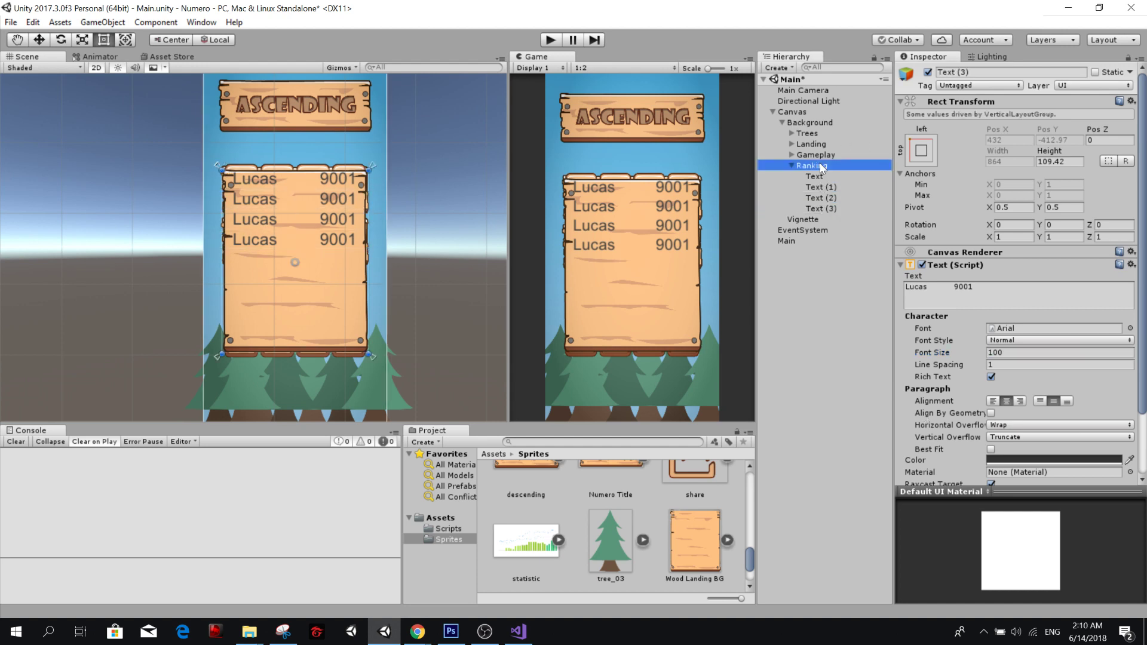
left_click(906, 358)
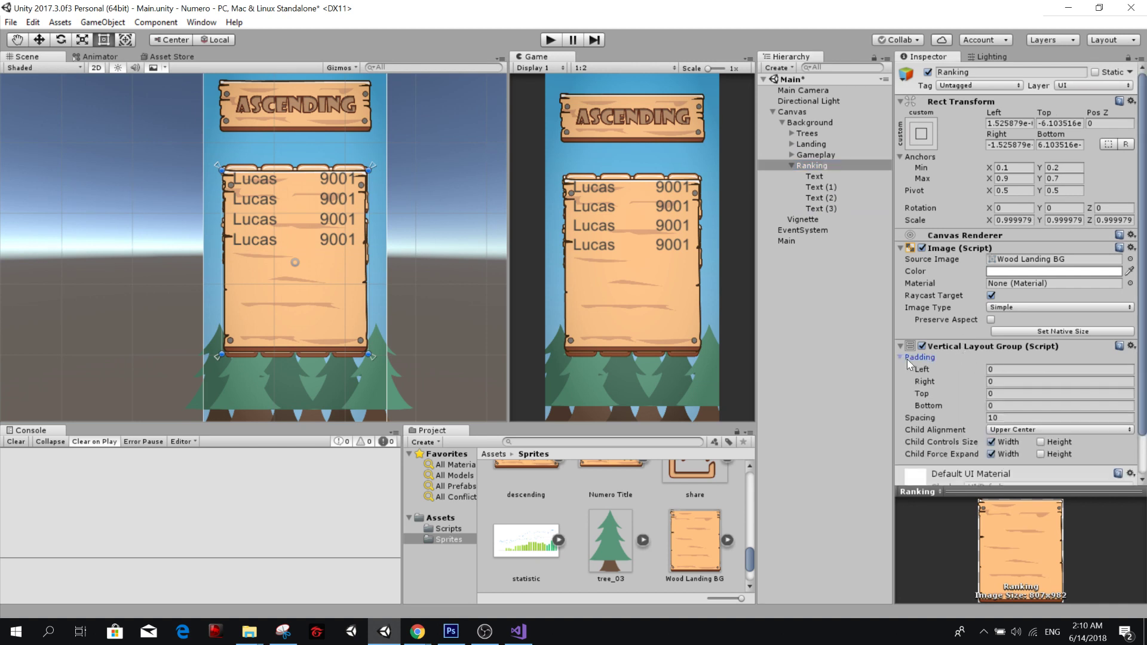
left_click(1017, 370)
left_click(1003, 406)
left_click(1021, 393)
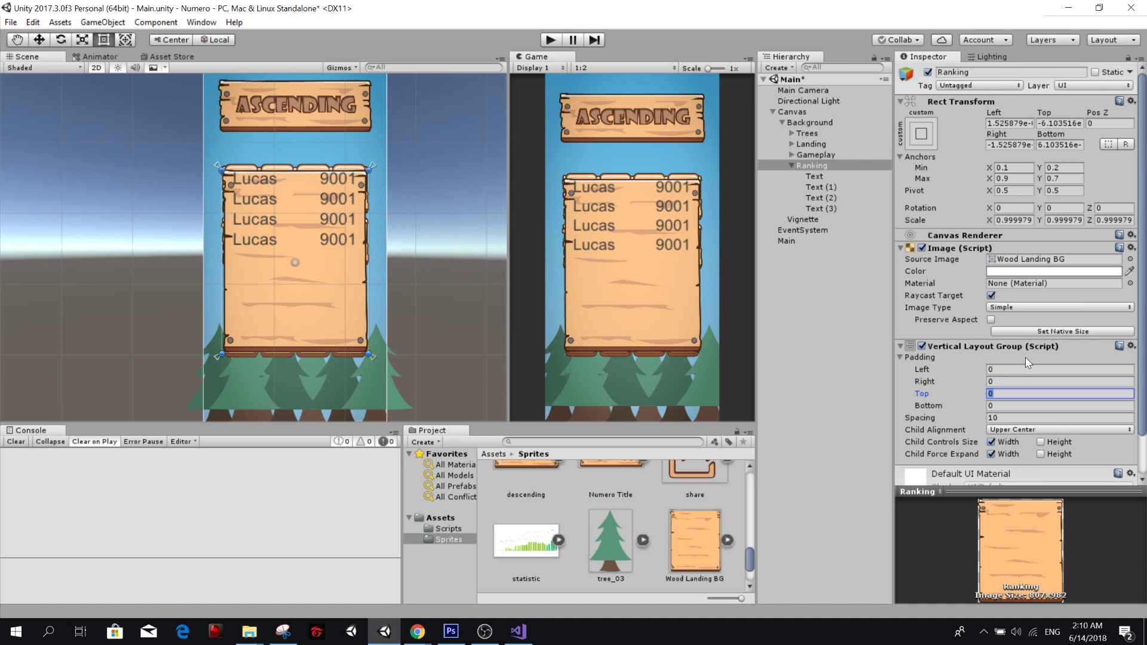
type("25")
key("Tab")
type("25")
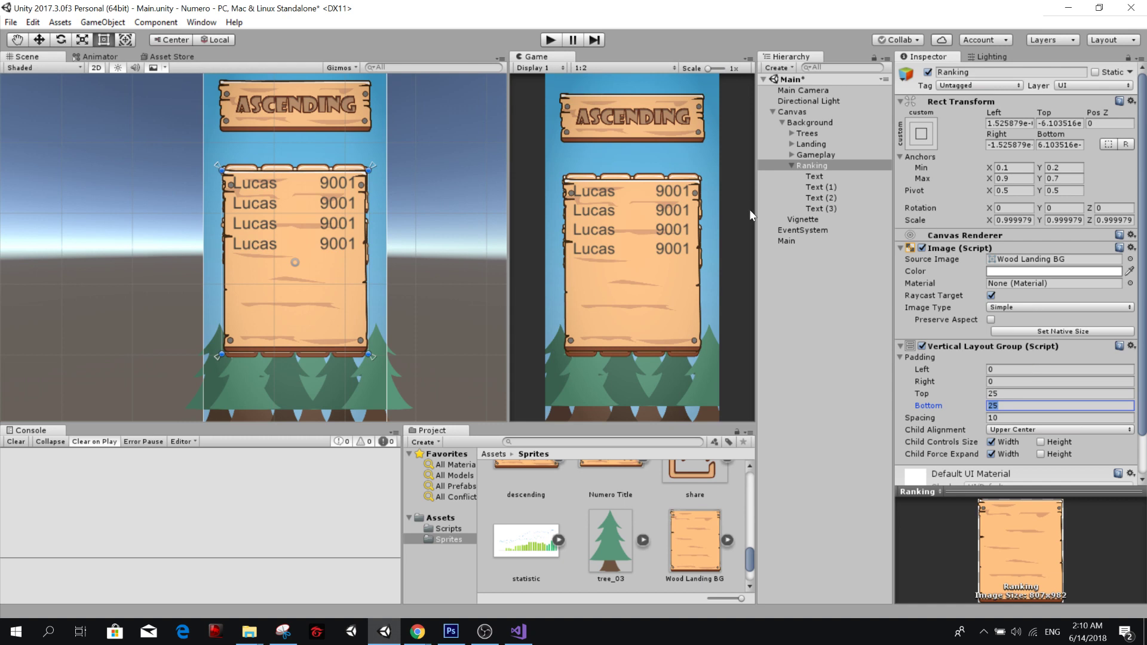
Duplicate the last score Text in Ranking four times to make eight rows, and save the scene.
left_click(819, 208)
key("ctrl+d")
key("ctrl+d")
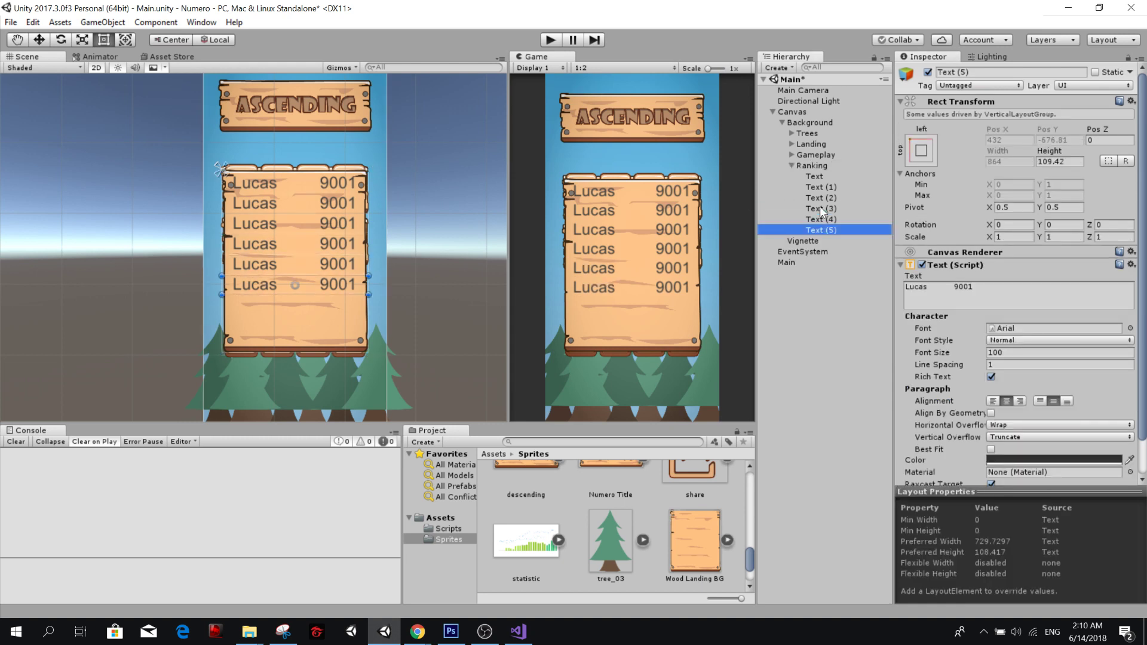
key("ctrl+d")
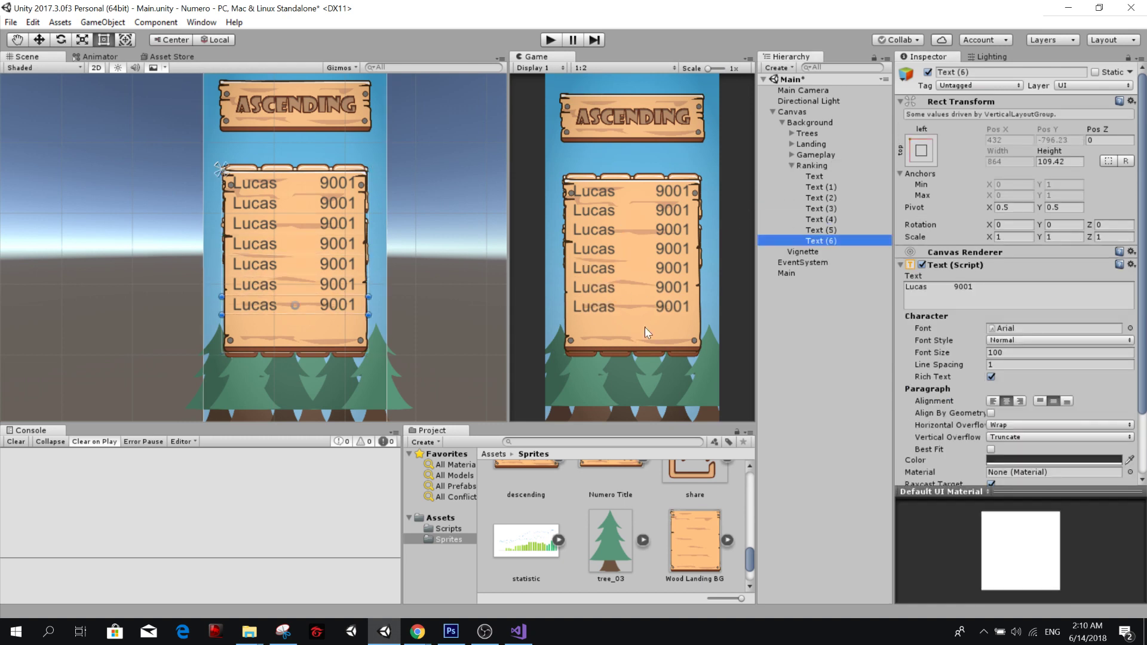
key("ctrl+d")
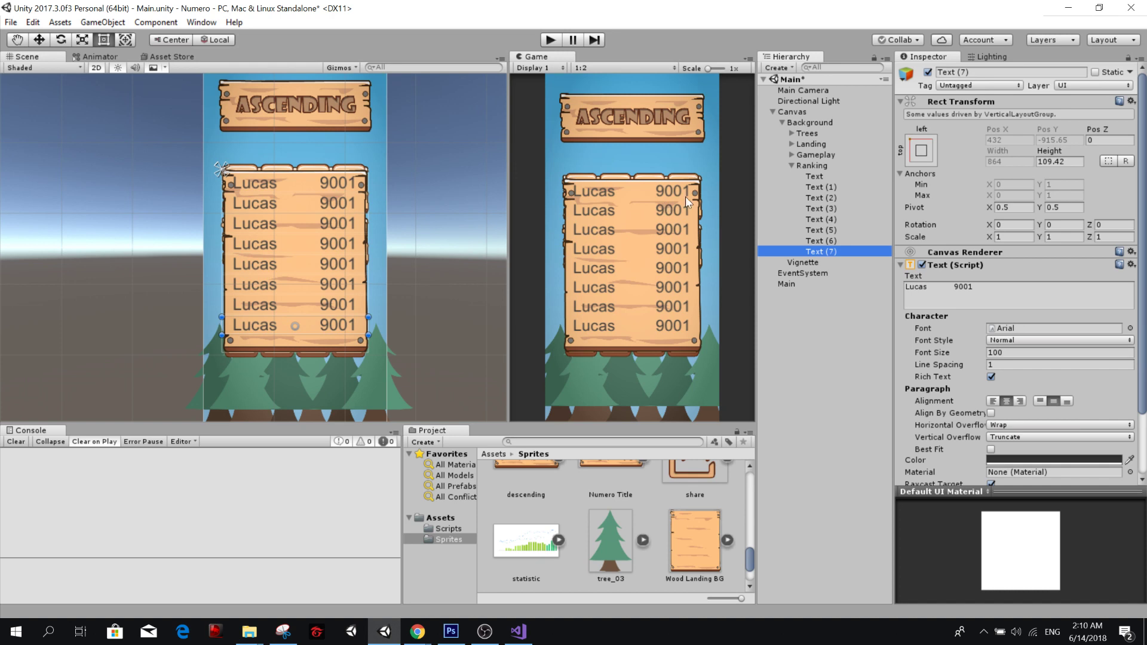
left_click(791, 166)
left_click(790, 166)
key("ctrl+s")
left_click(793, 165)
Create a new C# script named Ranking in the Scripts folder.
key("alt+Tab")
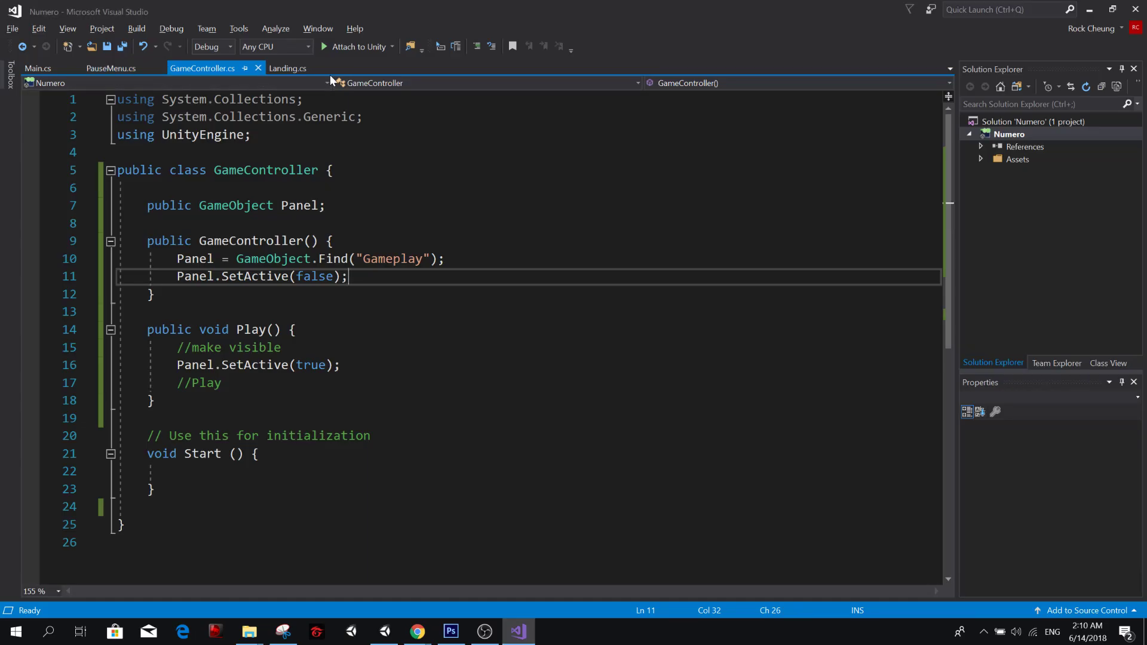
key("alt+Tab")
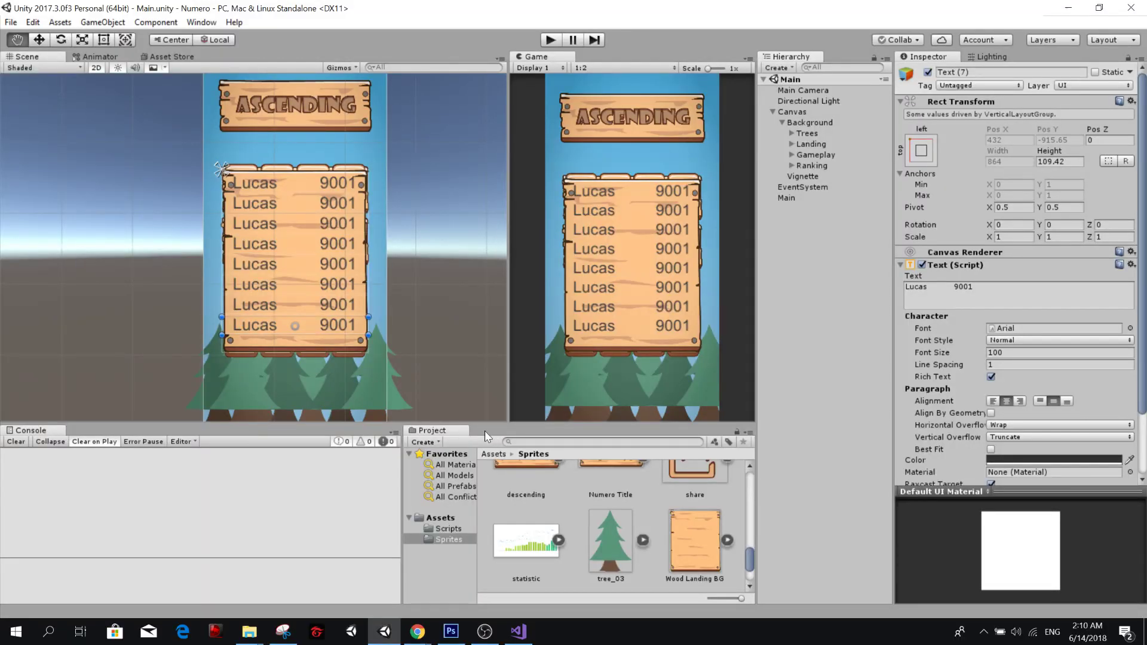
left_click(449, 529)
scroll(673, 471, "up", 2)
left_click(672, 471)
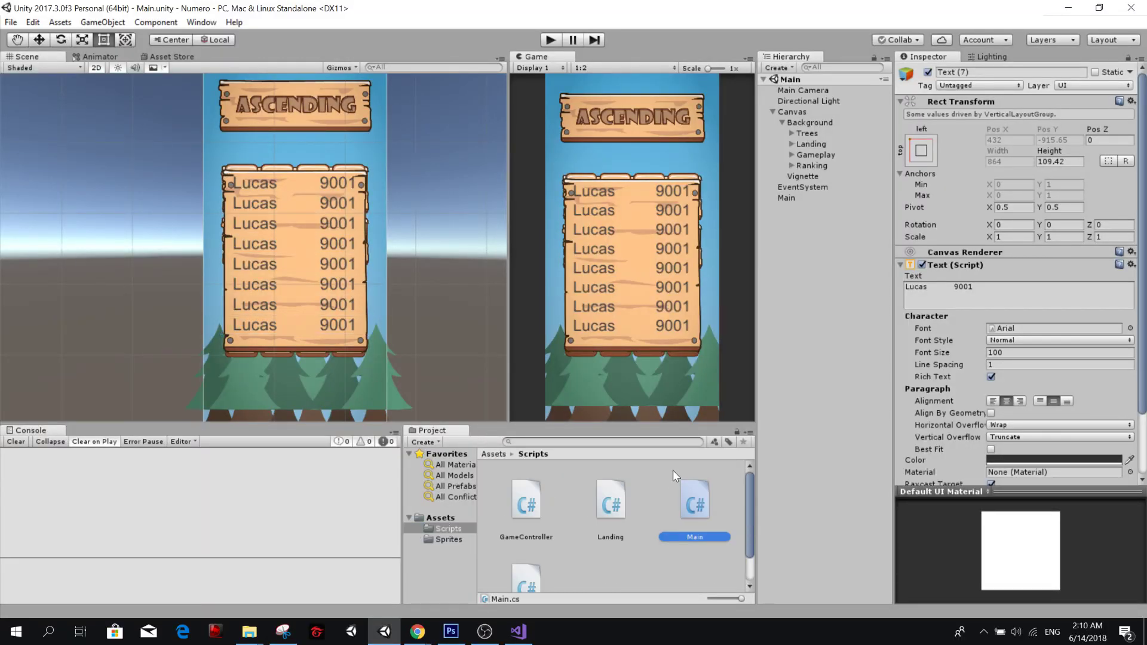
left_click(603, 524)
scroll(588, 533, "down", 2)
left_click(536, 538)
left_click(567, 542)
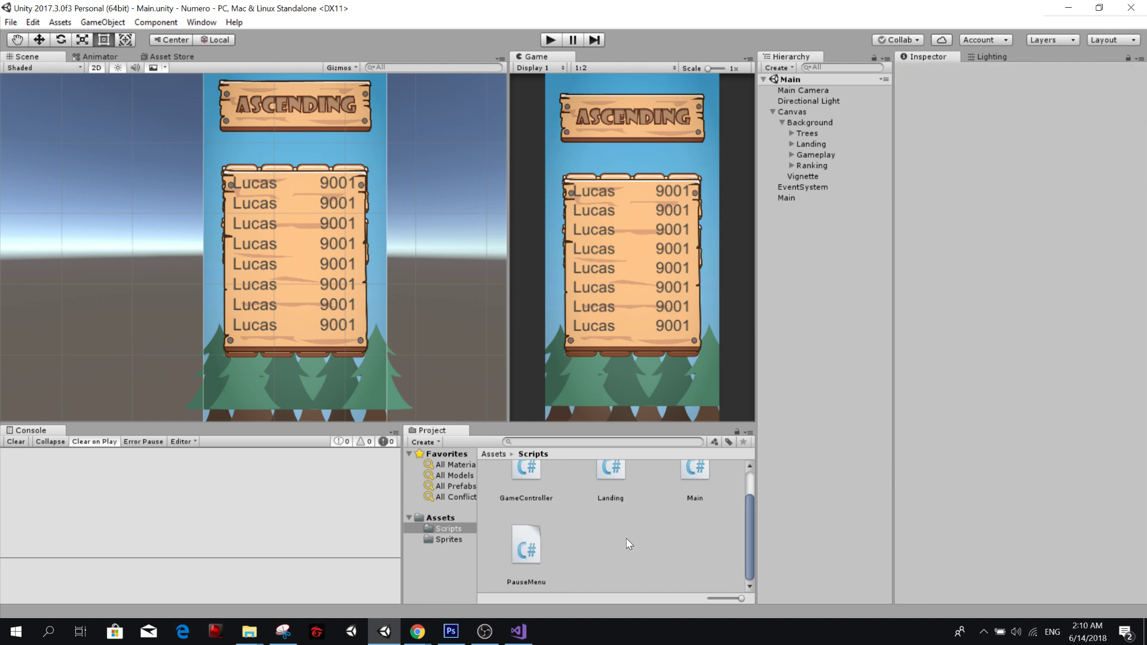
right_click(630, 539)
mouse_move(684, 272)
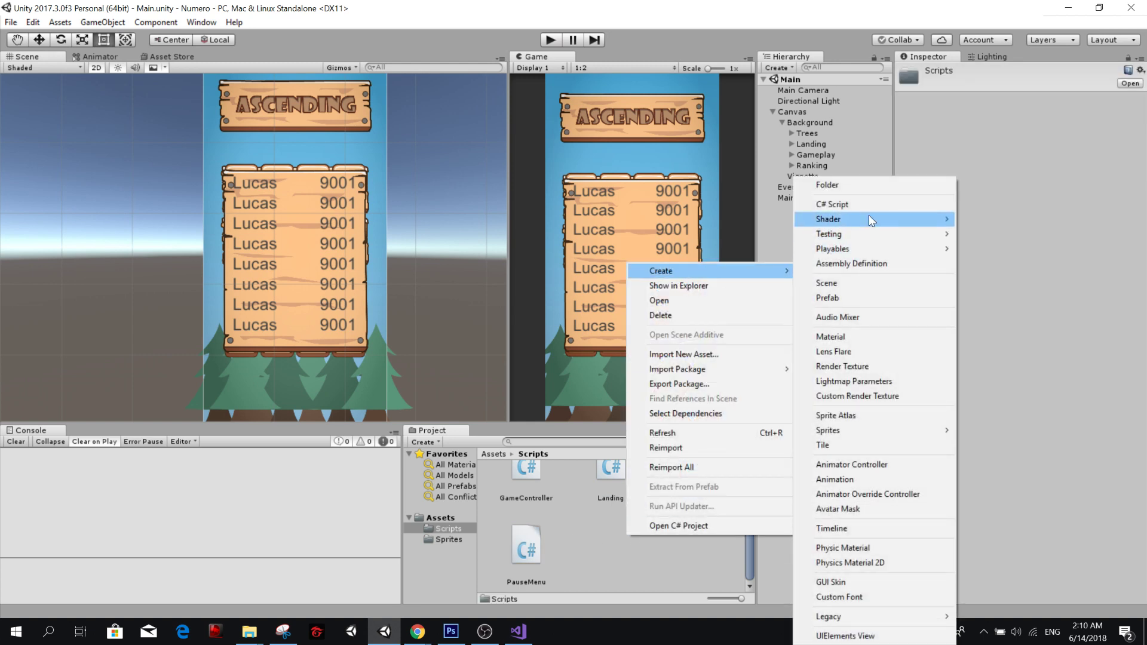
left_click(874, 205)
type("Ranking")
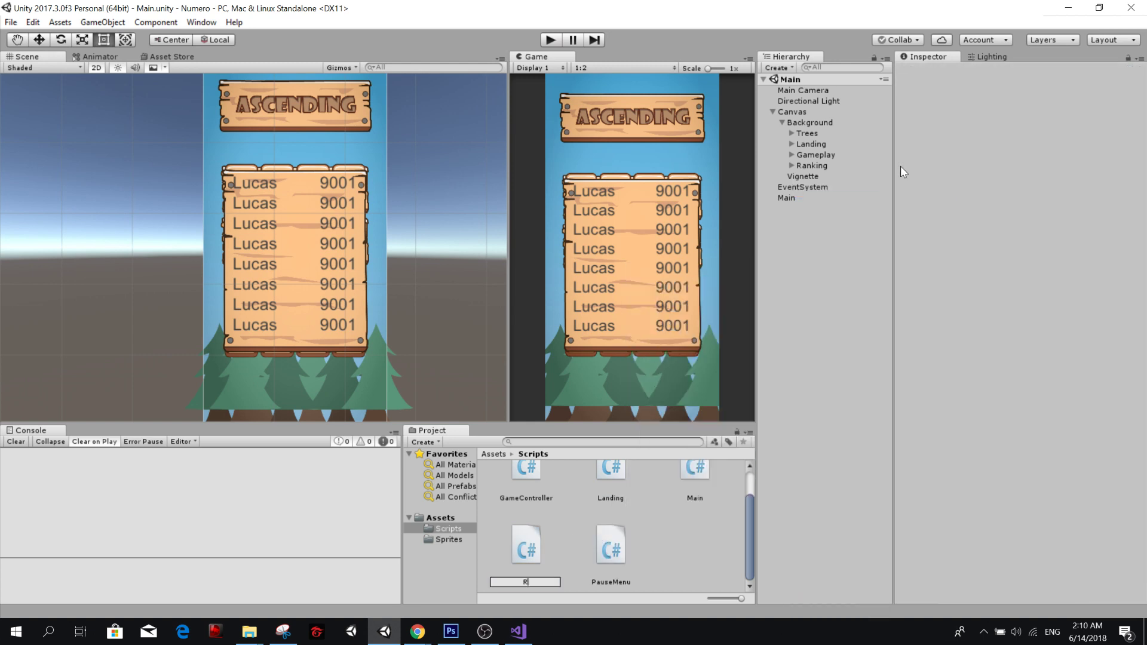
key("Return")
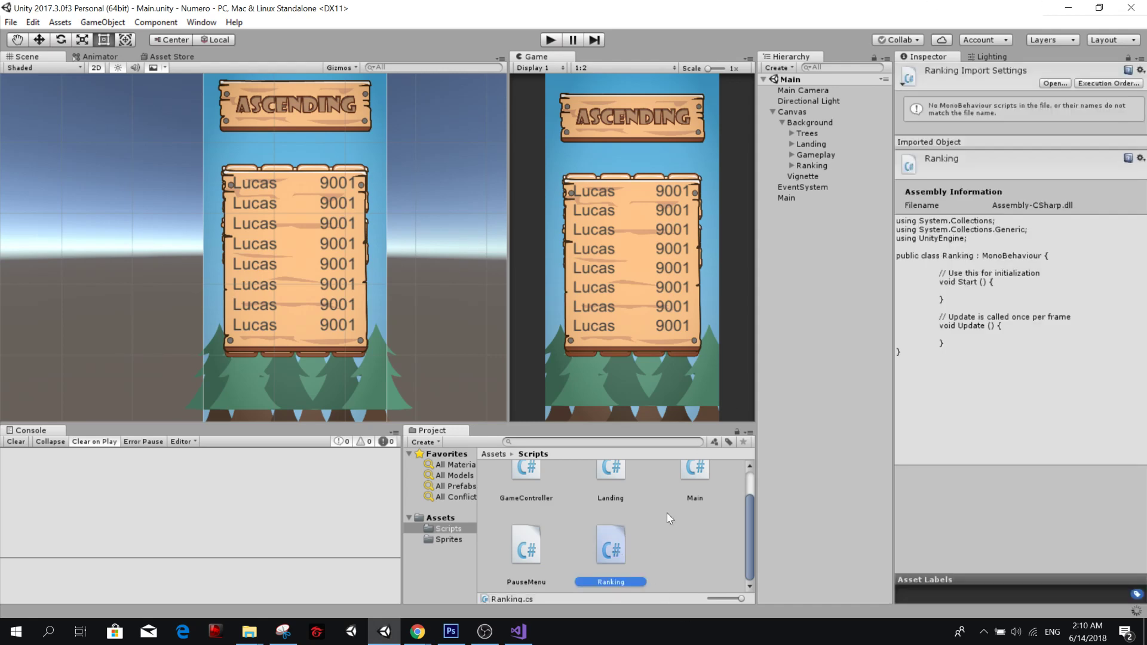
Open the Ranking script in Visual Studio, remove the MonoBehaviour inheritance from its class, and save.
key("Return")
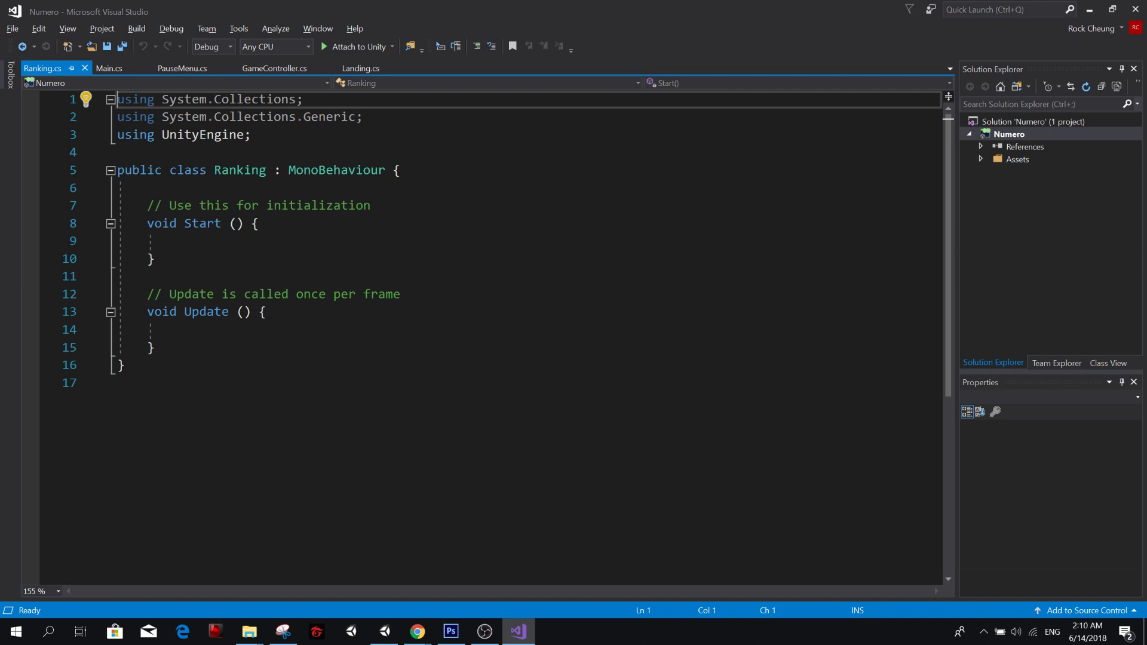
double_click(333, 170)
key("BackSpace")
key("BackSpace")
key("BackSpace")
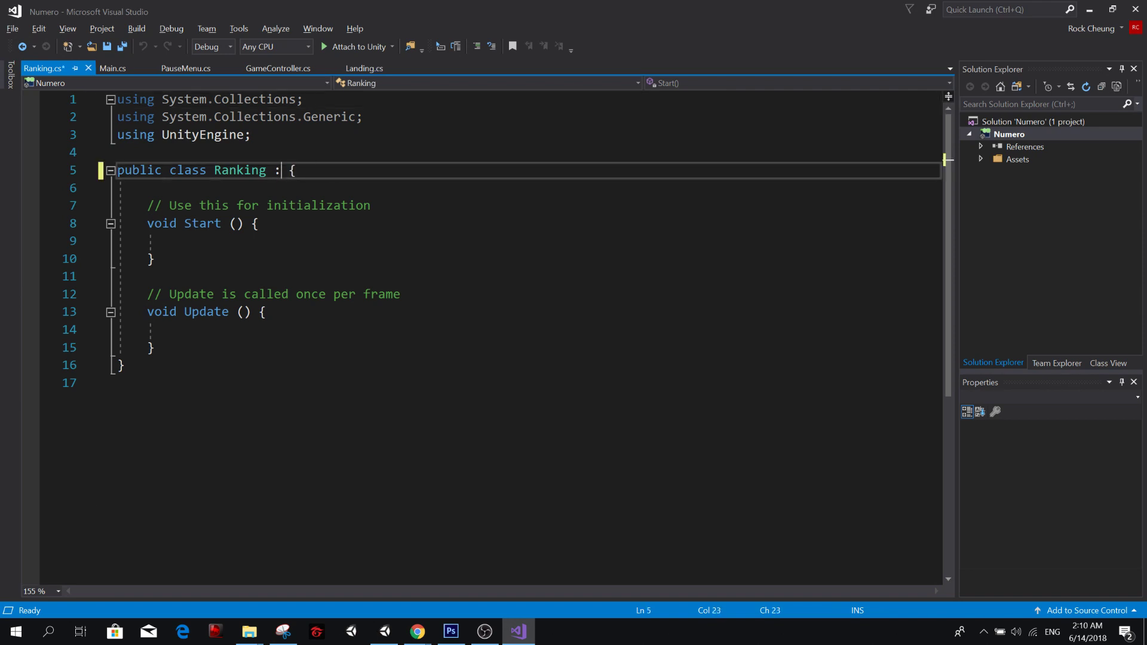
key("BackSpace")
key("ctrl+s")
Replace the Start and Update methods with an empty public Ranking() constructor and save the script.
left_click(185, 294)
left_click_drag(155, 347, 147, 206)
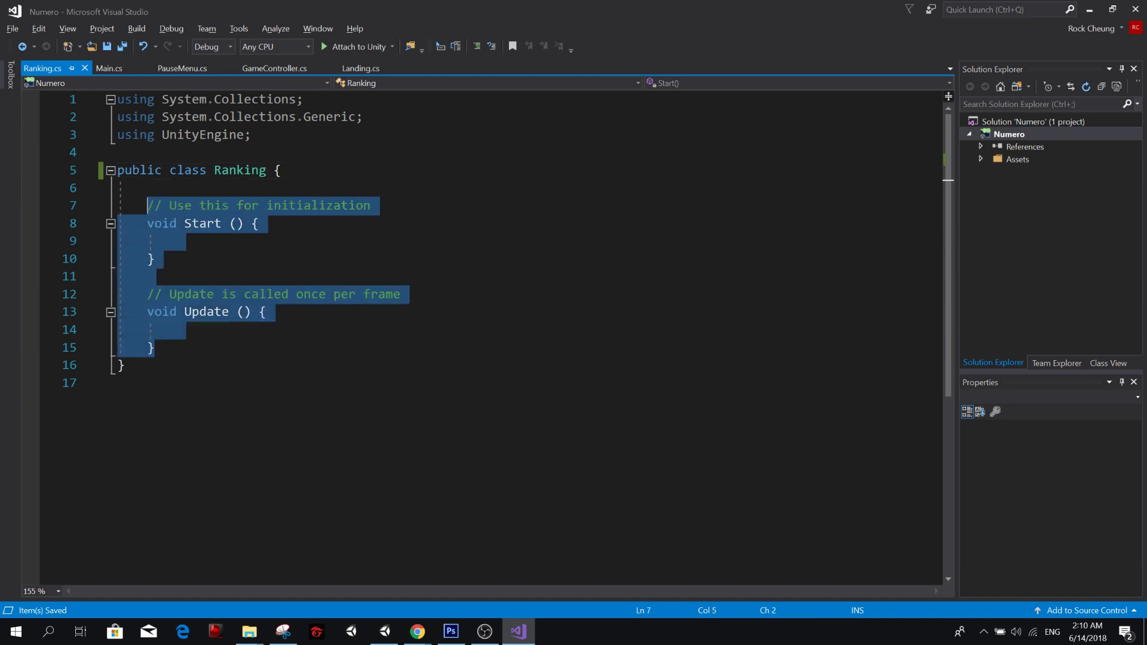
key("BackSpace")
type("public Ranki")
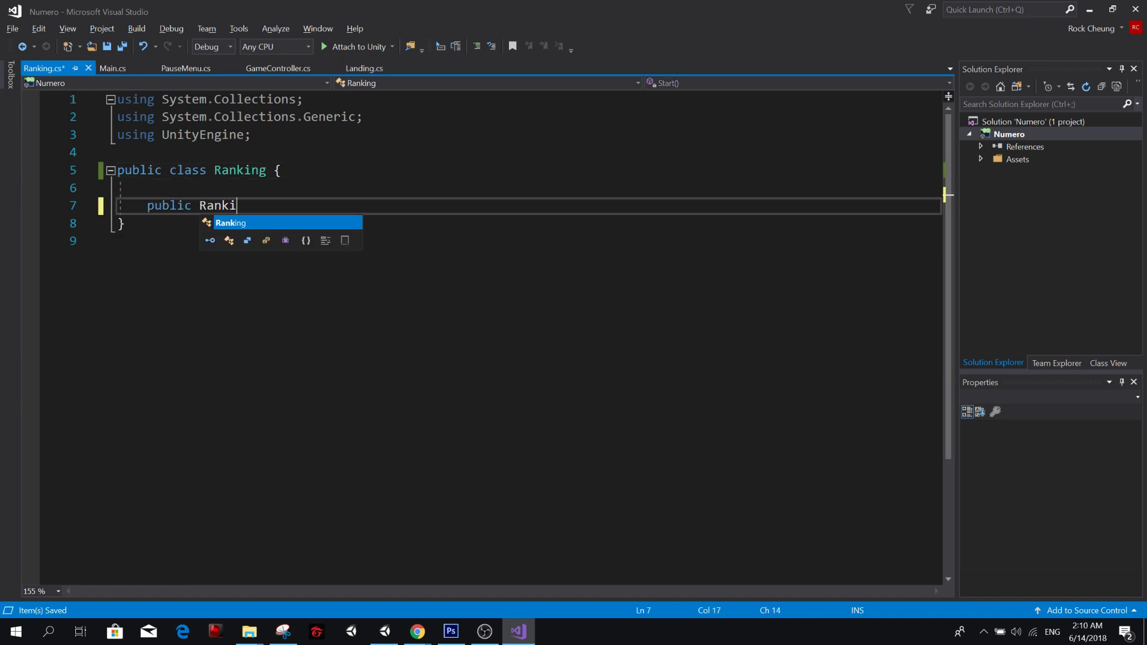
key("Tab")
type("() {")
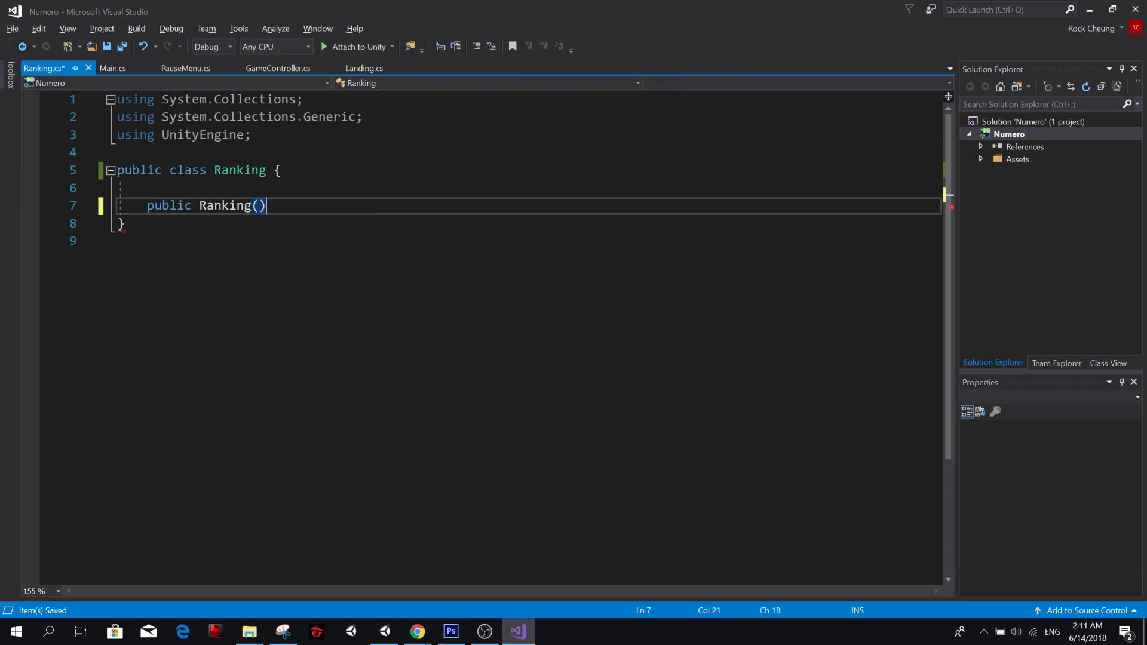
key("Return")
key("ctrl+s")
Declare a public GameObject field named Panel above the Ranking constructor and save the script.
type("G")
key("BackSpace")
key("Up")
key("Up")
key("Return")
key("Return")
key("Up")
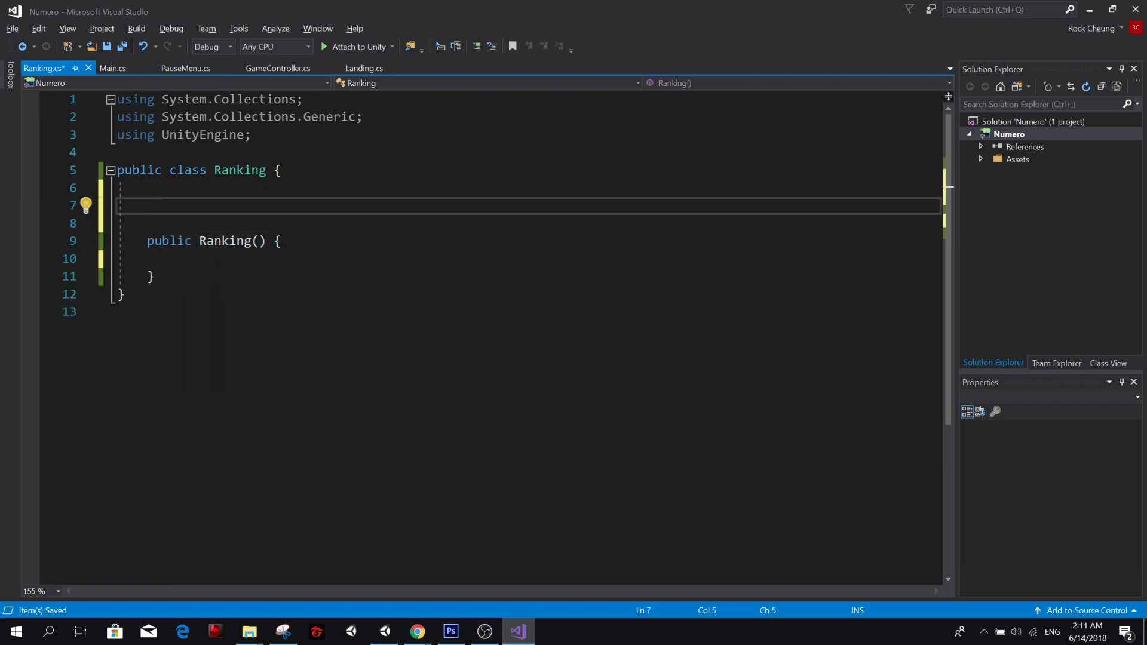
type("public GameObject ")
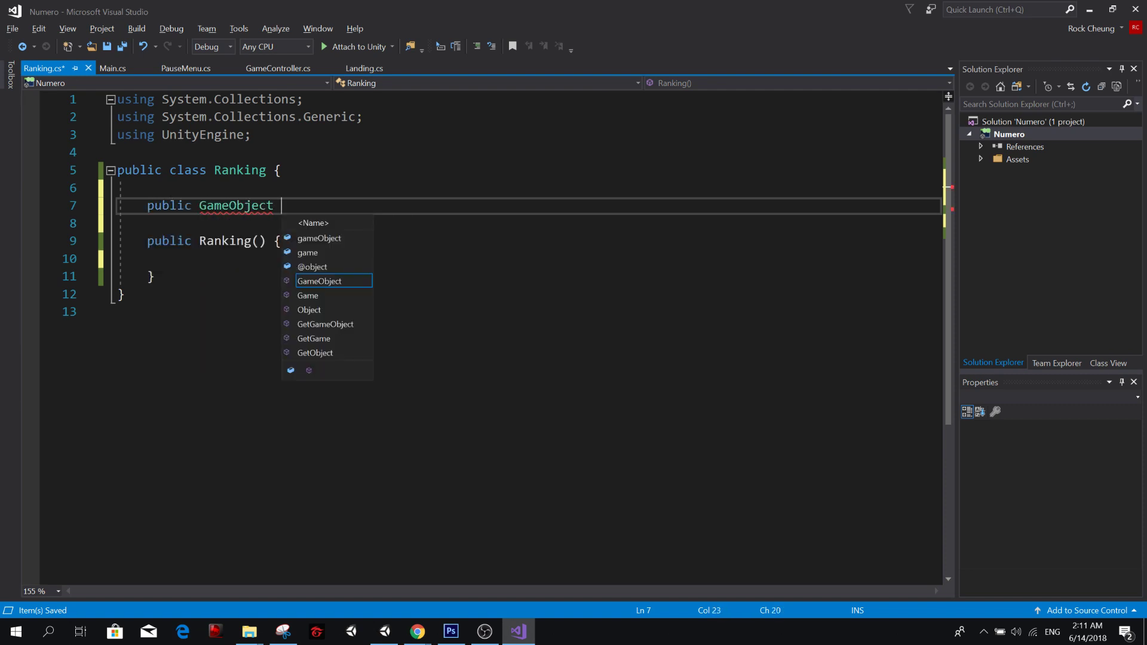
type("Panel")
key("ctrl+s")
type(";")
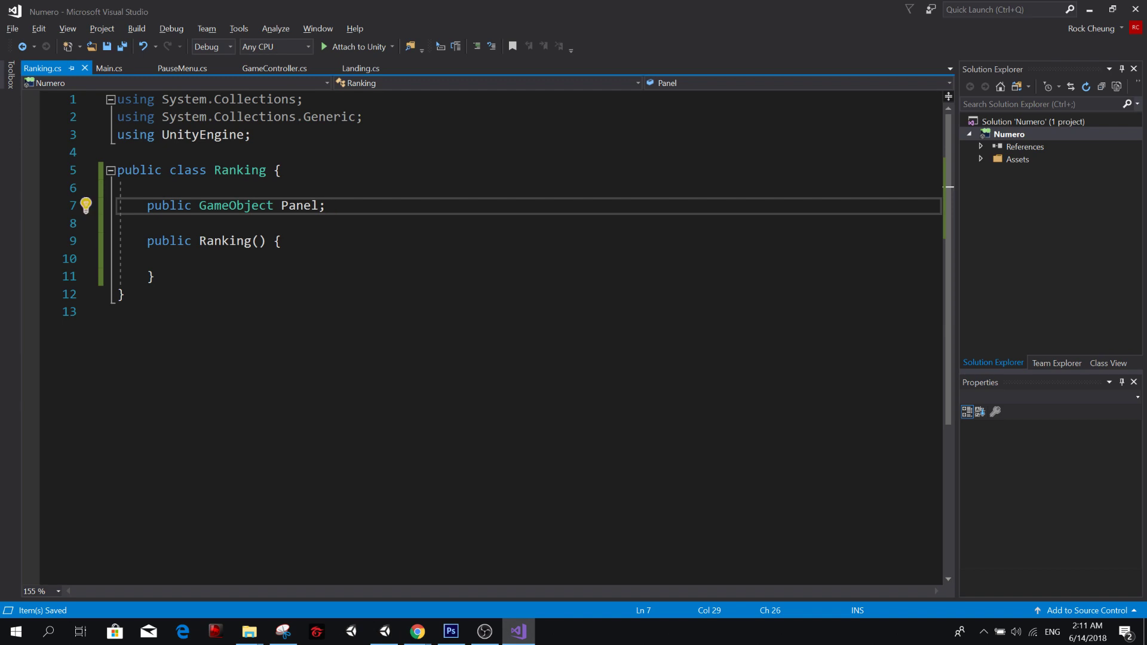
Assign Panel inside the Ranking constructor, reusing the GameObject.Find("Gameplay") statement copied from GameController.cs.
key("Down")
key("Down")
key("Down")
type("Panel =")
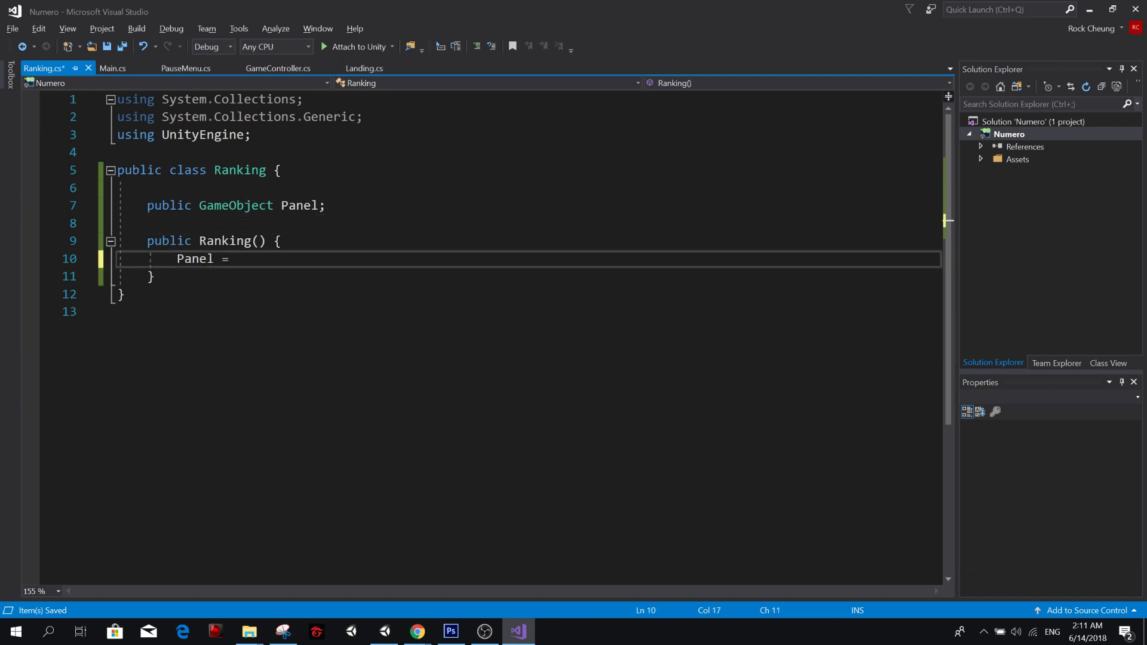
left_click(279, 68)
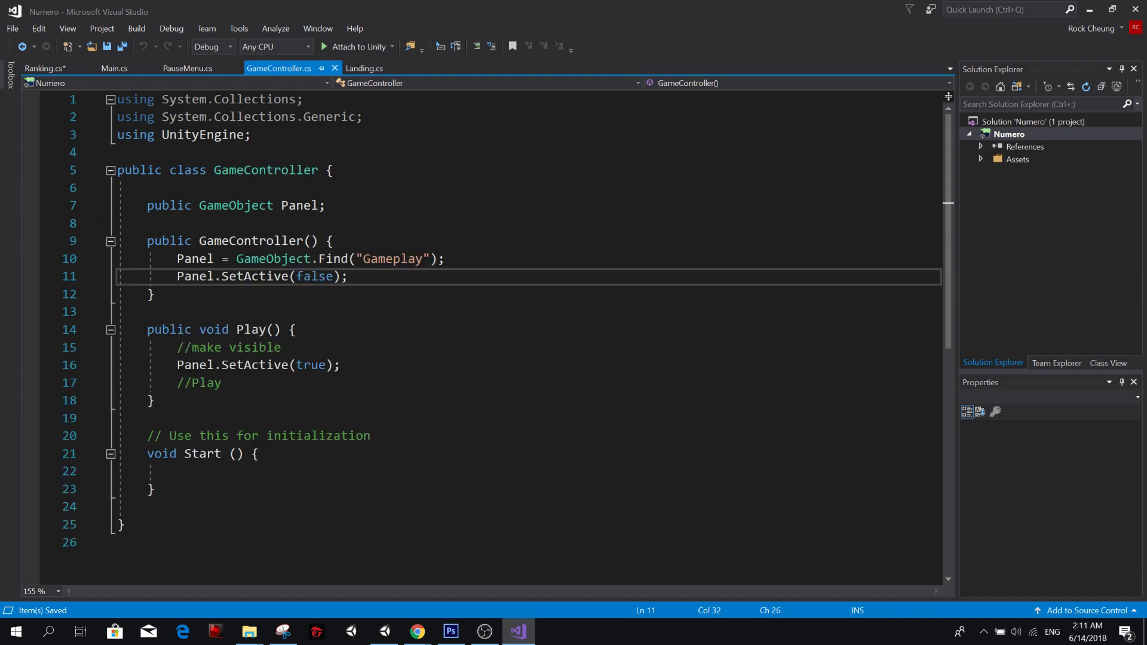
left_click_drag(445, 258, 150, 259)
key("ctrl+c")
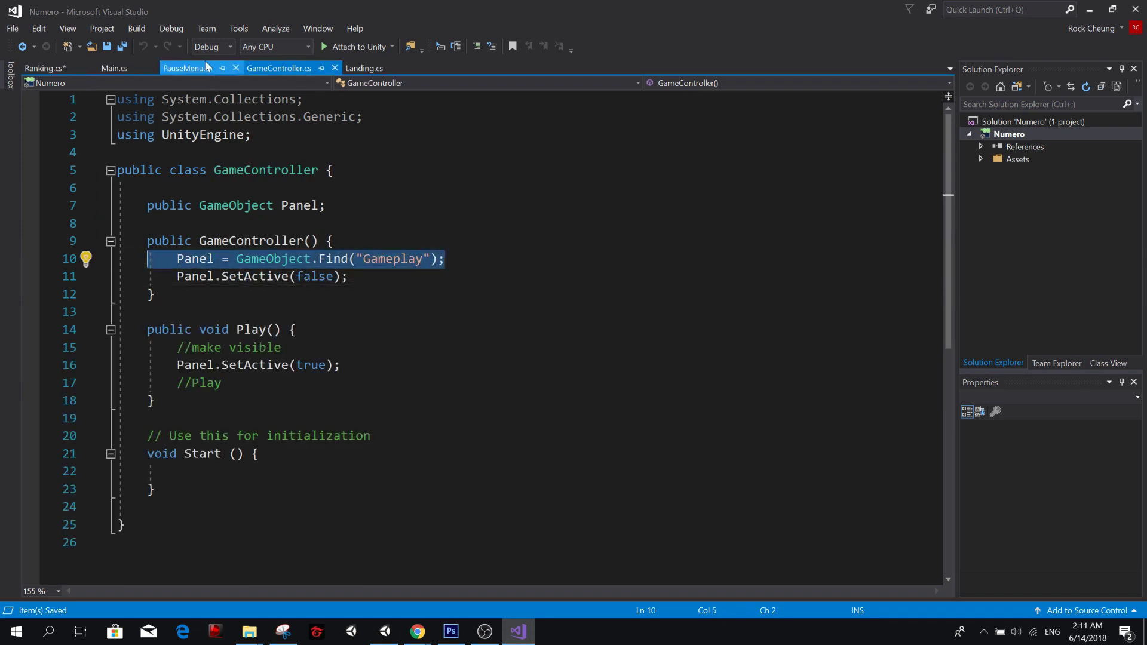
left_click(59, 69)
key("ctrl+v")
key("ctrl+z")
key("ctrl+z")
key("ctrl+z")
key("ctrl+z")
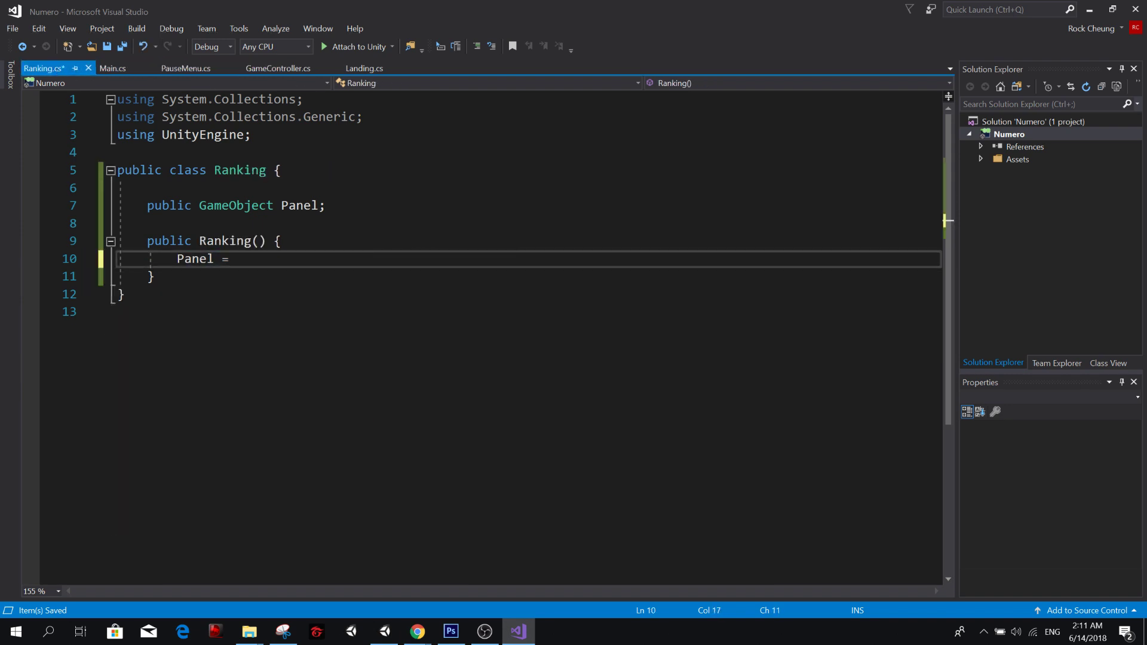
key("ctrl+v")
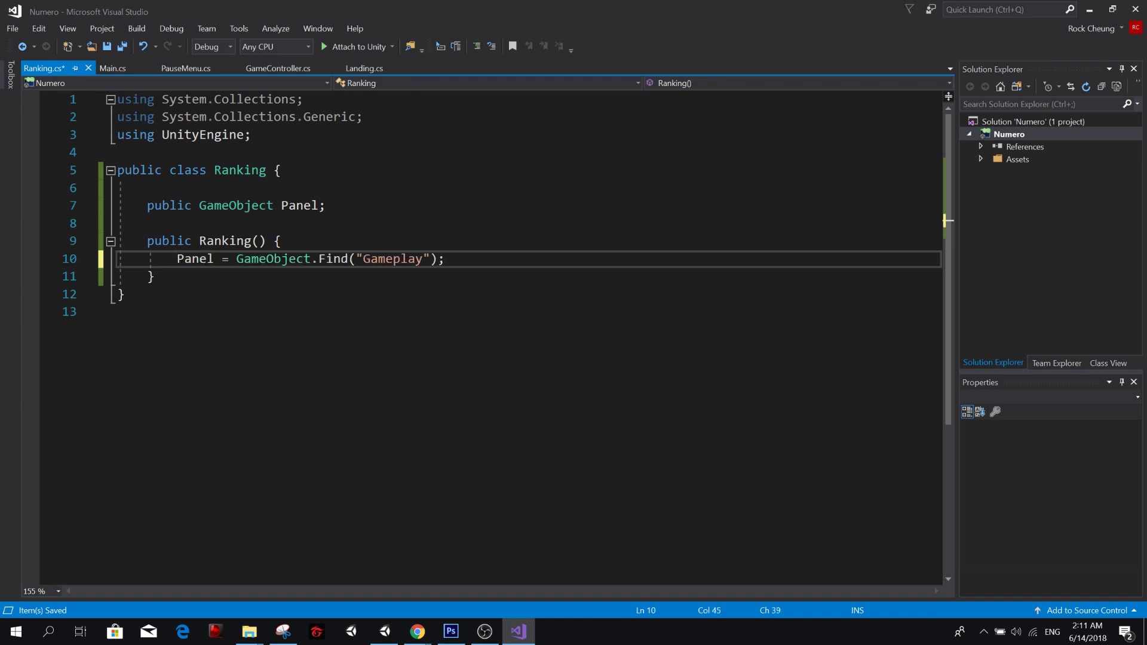
Change the object name in the constructor's GameObject.Find call to "Ranking" and save the script.
key("Left")
key("ctrl+BackSpace")
type("Ranking")
key("ctrl+s")
key("Right")
key("Right")
key("Right")
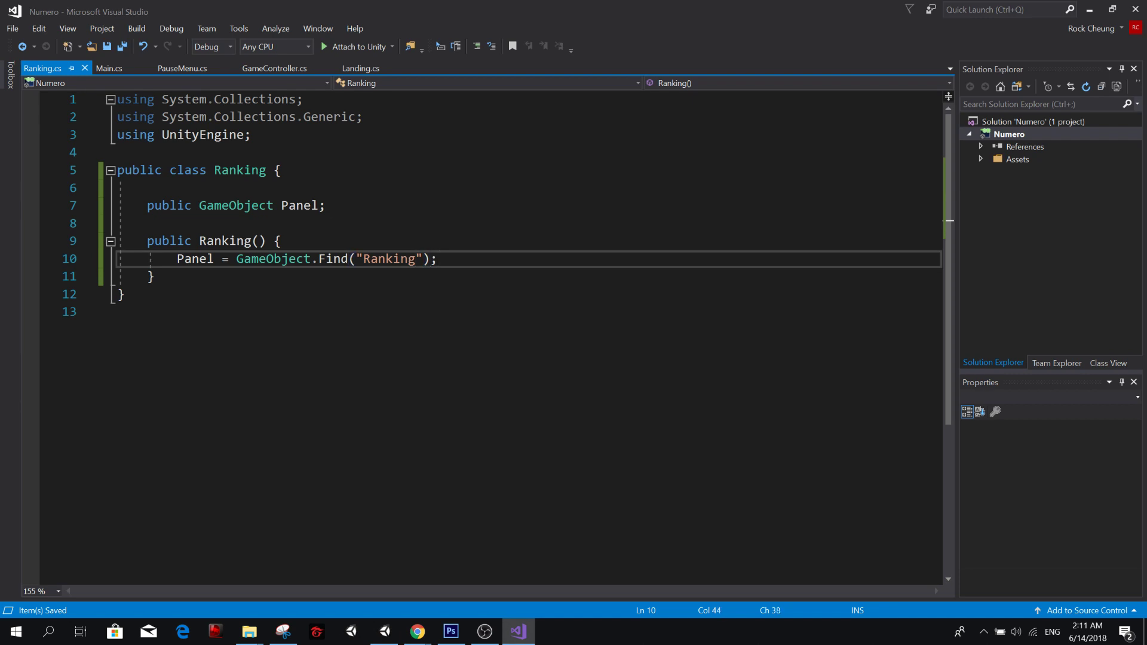
Examine the Ranking button under Landing and the Ranking panel in Unity's Hierarchy, and return to the Find call in Visual Studio.
double_click(273, 259)
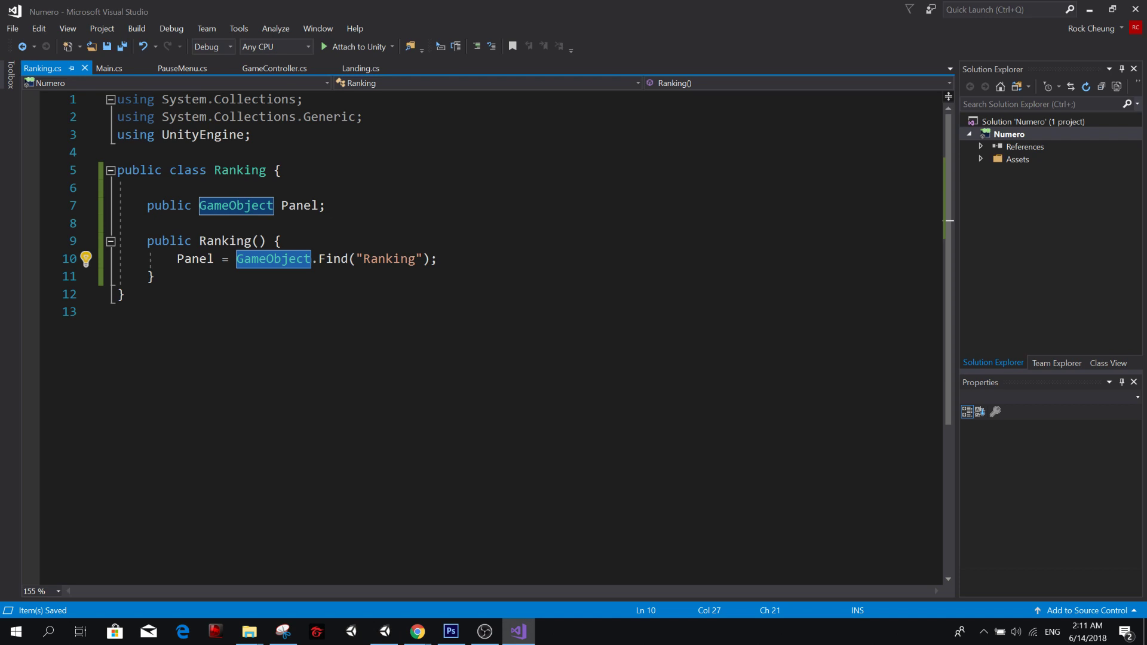
left_click(384, 631)
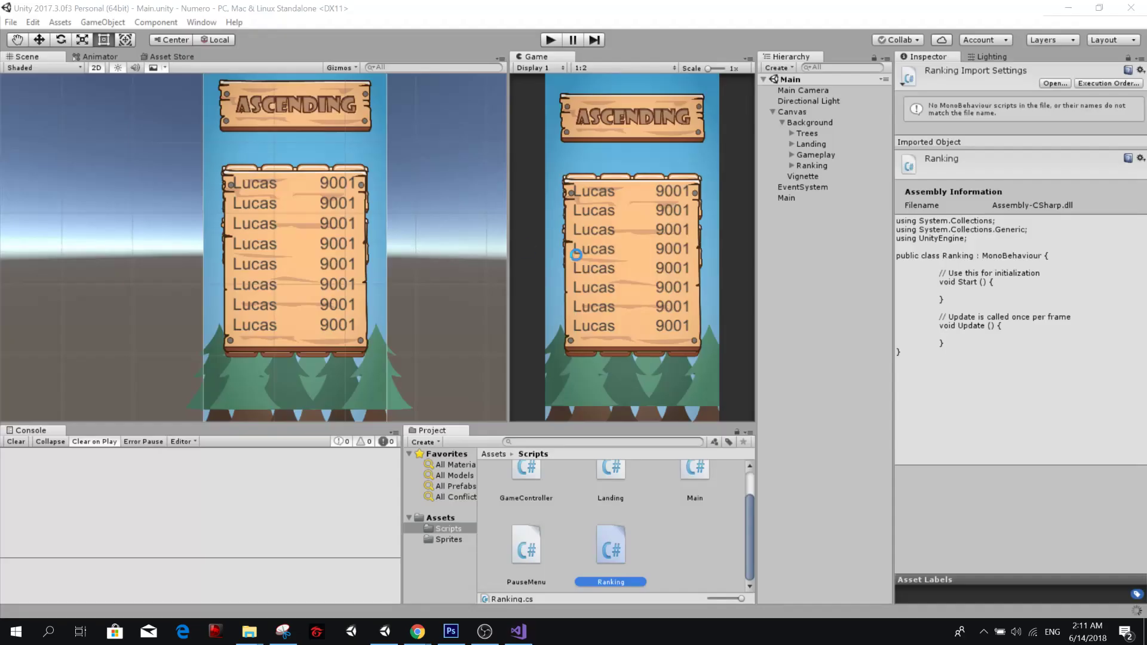
left_click(791, 154)
left_click(792, 144)
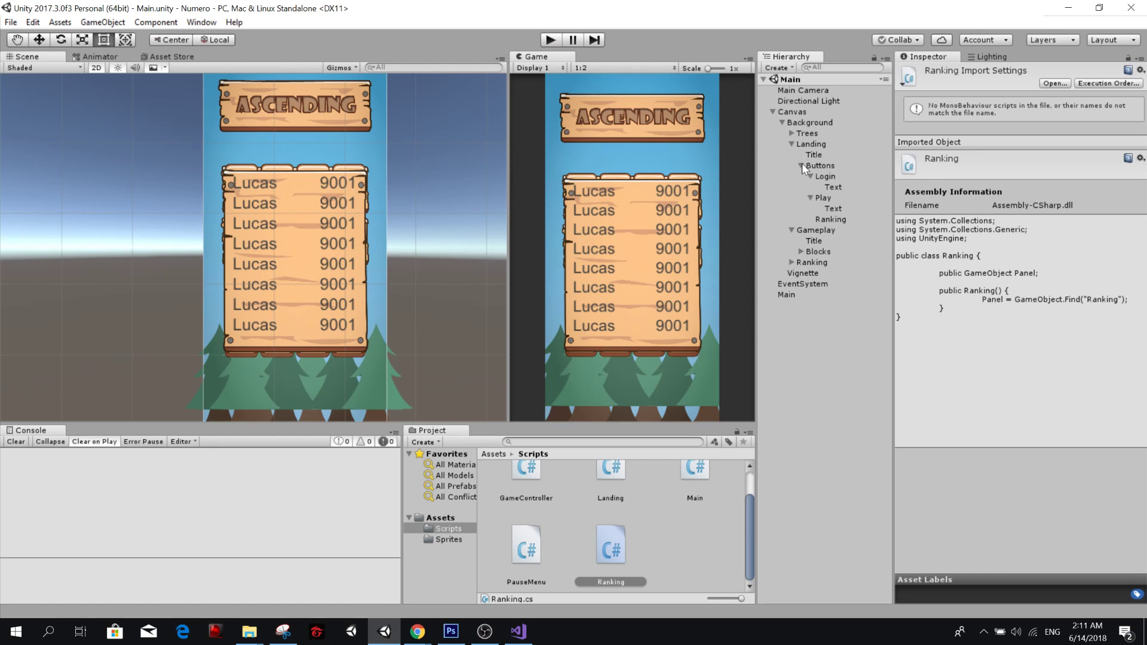
left_click(830, 219)
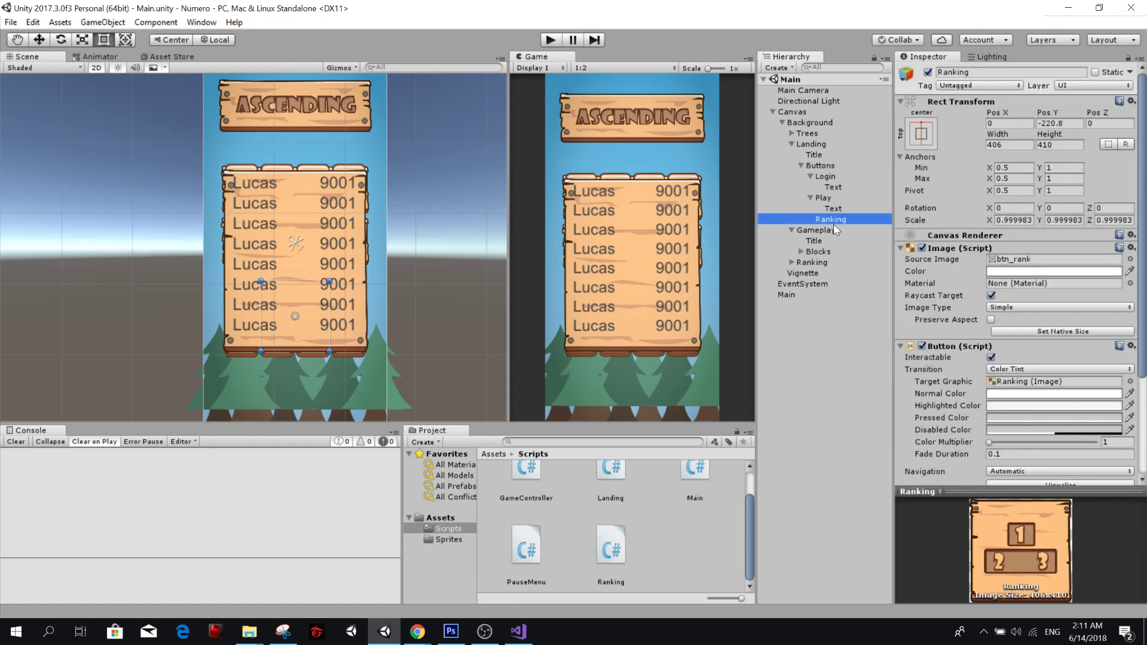
left_click(801, 166)
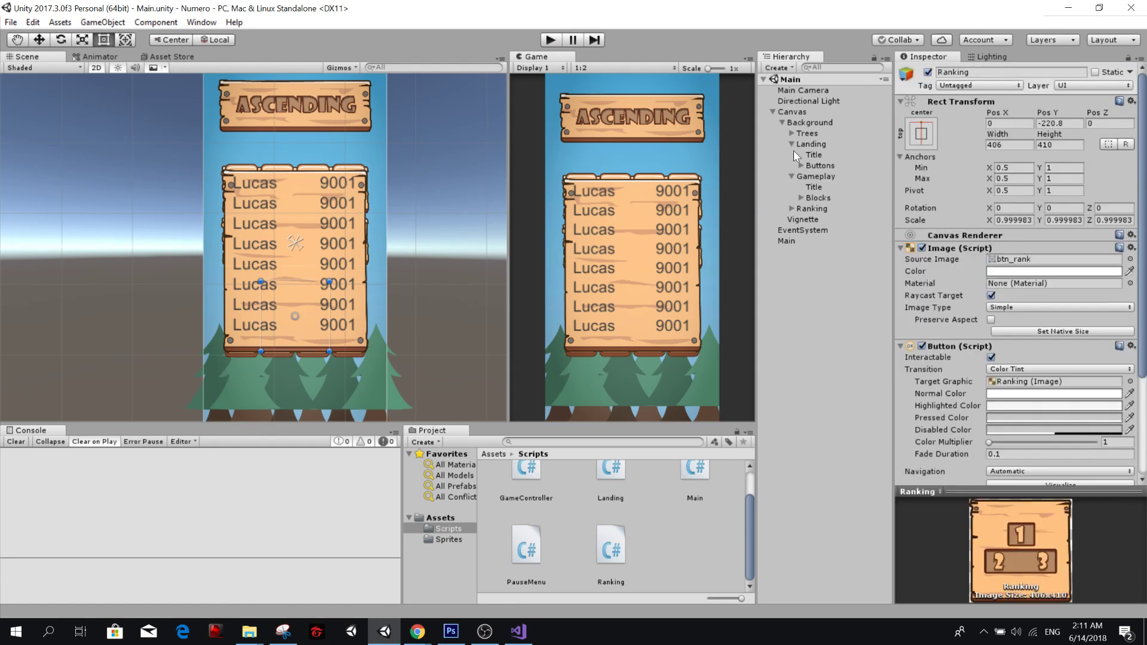
left_click(791, 144)
left_click(790, 154)
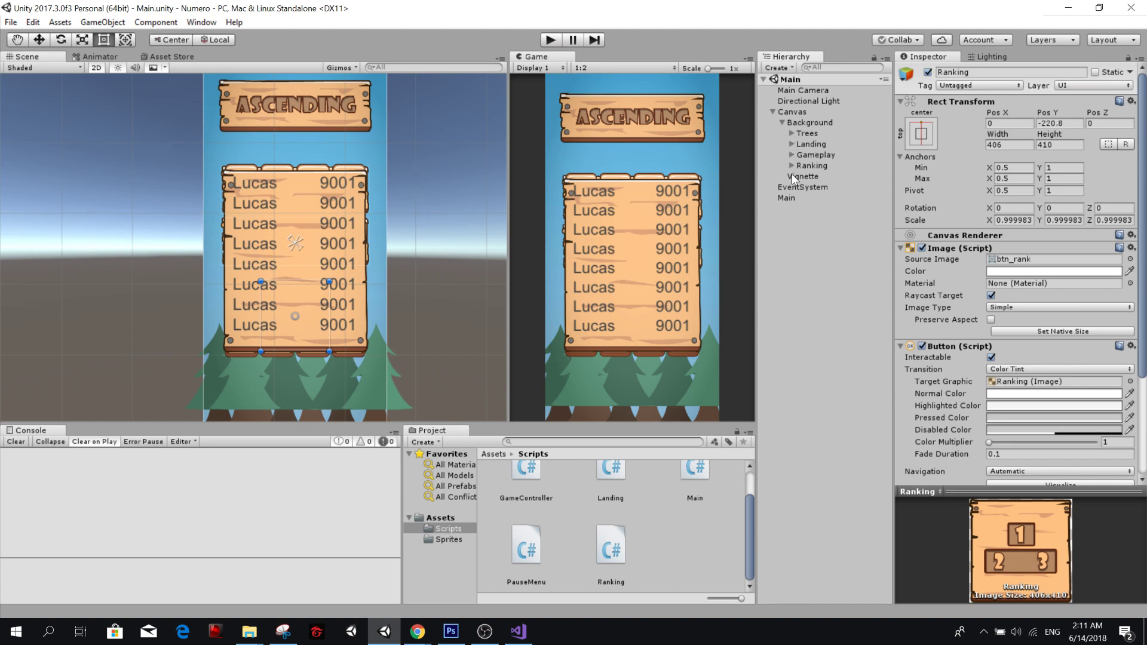
left_click(805, 169)
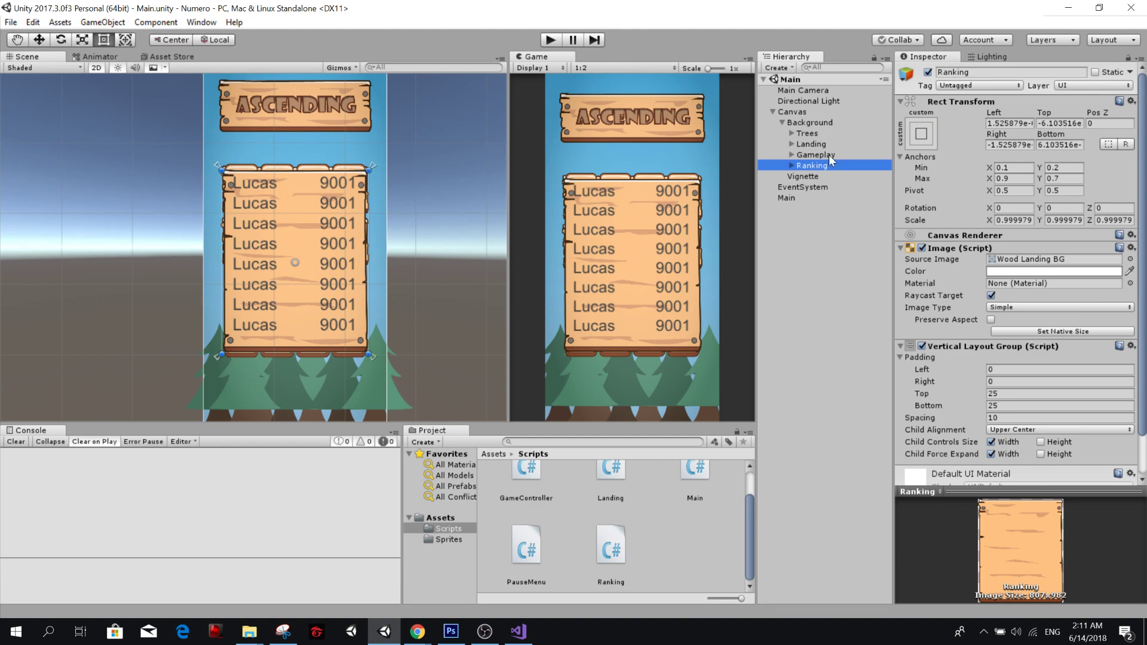
key("alt+Tab")
left_click(363, 259)
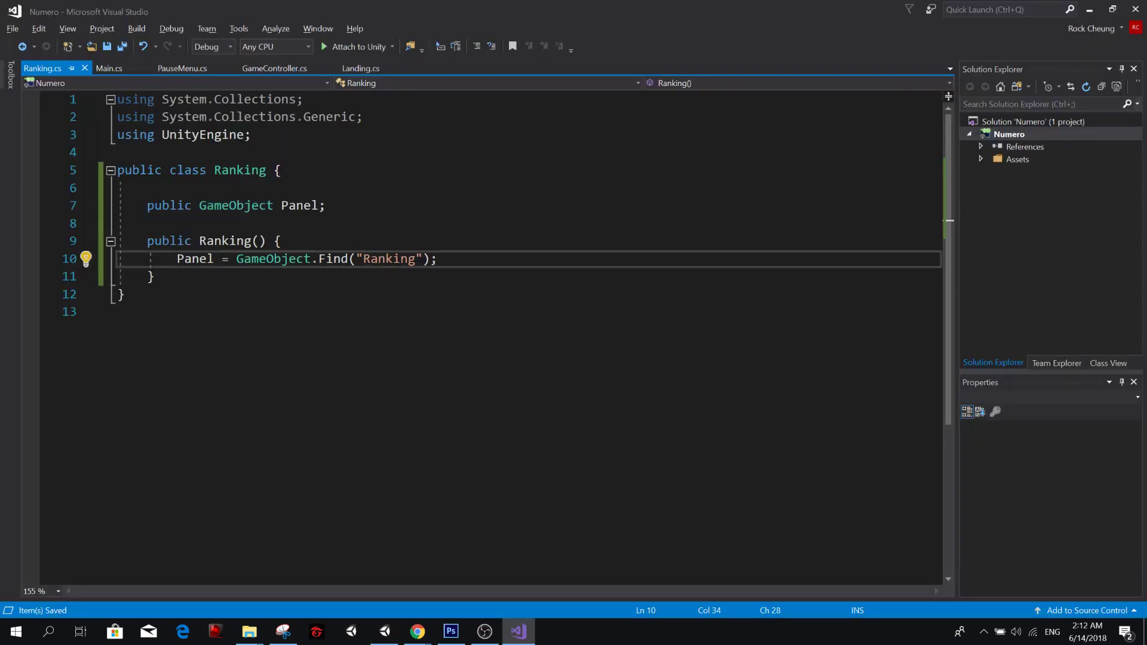
Extend the object path in the Ranking constructor's GameObject.Find call to "Canvas/Background/Ranking" and save the script.
type("Canvas/")
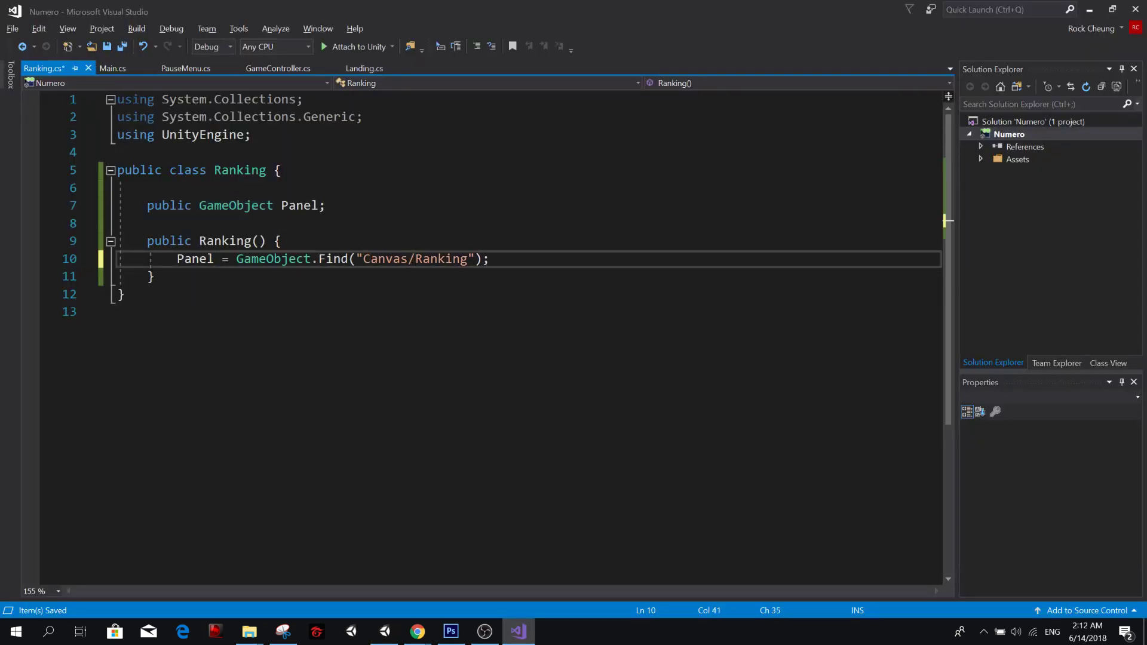
type("Background")
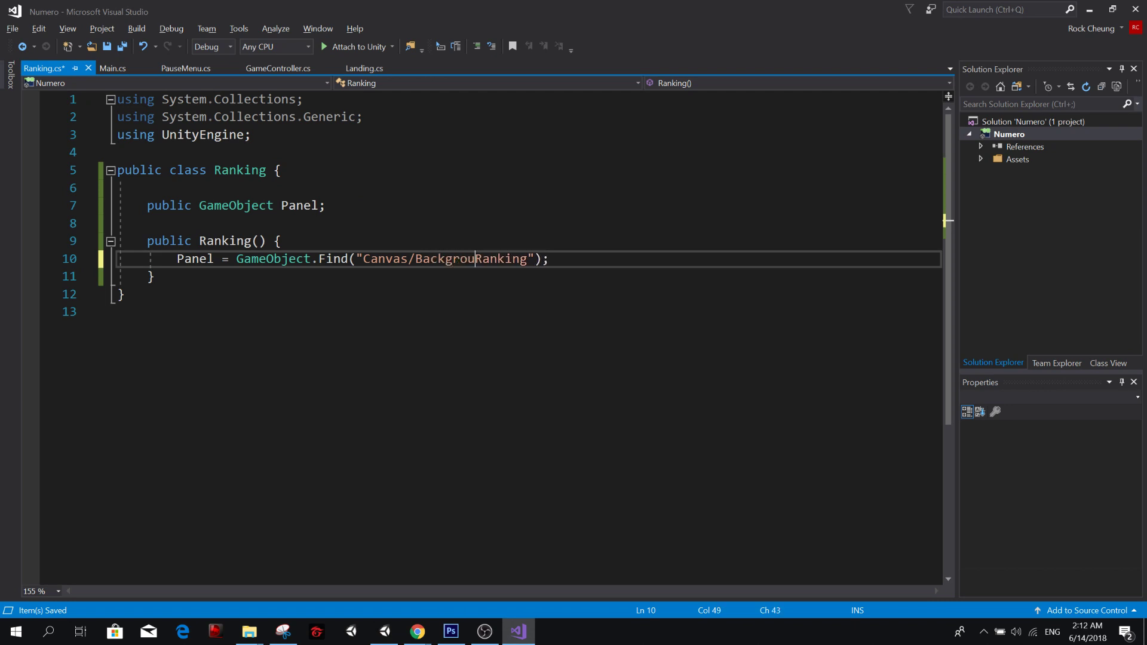
type("/")
key("ctrl+s")
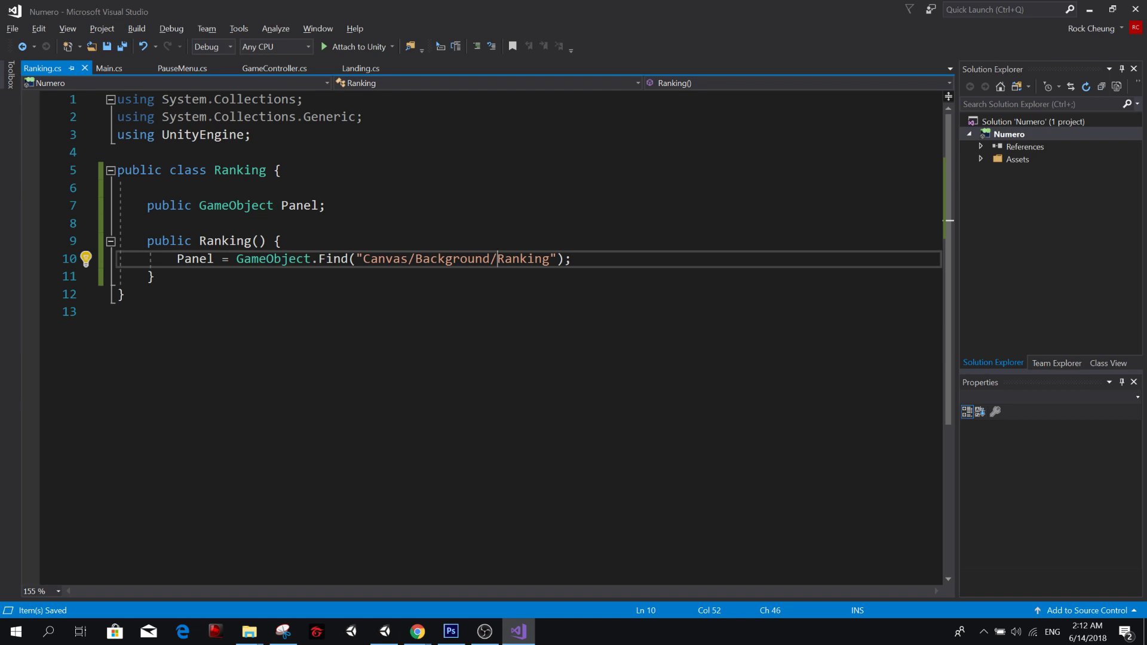
Compare the Canvas/Background/Ranking path in the Find call with the nesting of the Ranking panel in Unity's Hierarchy.
key("alt+Tab")
key("alt+Tab")
key("alt+Tab")
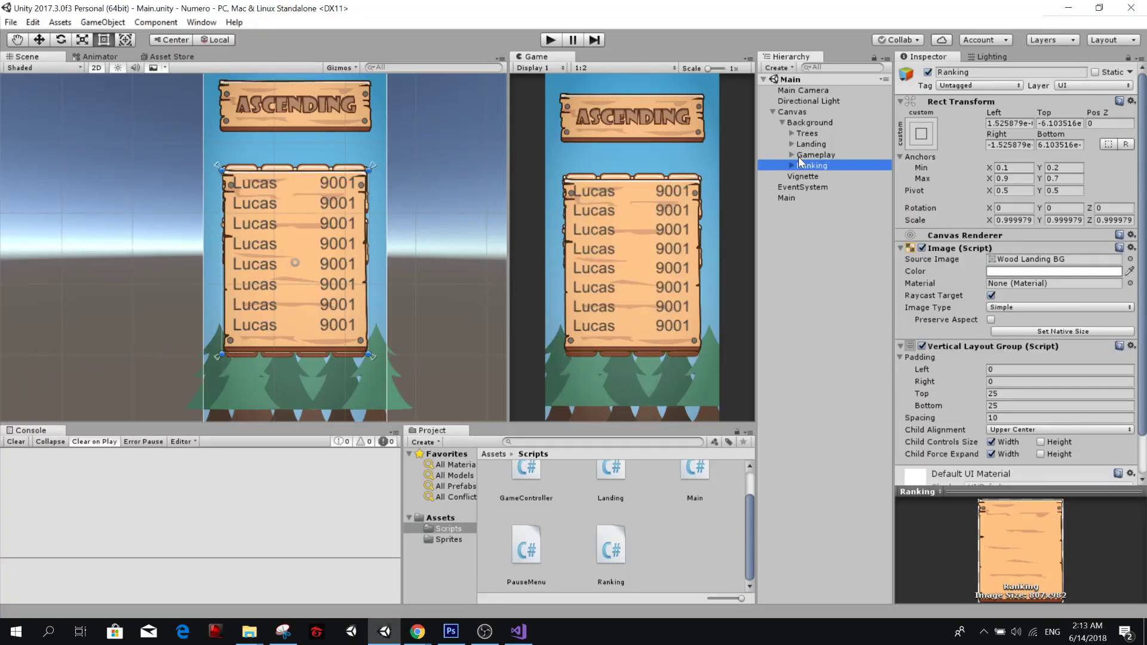
key("alt+Tab")
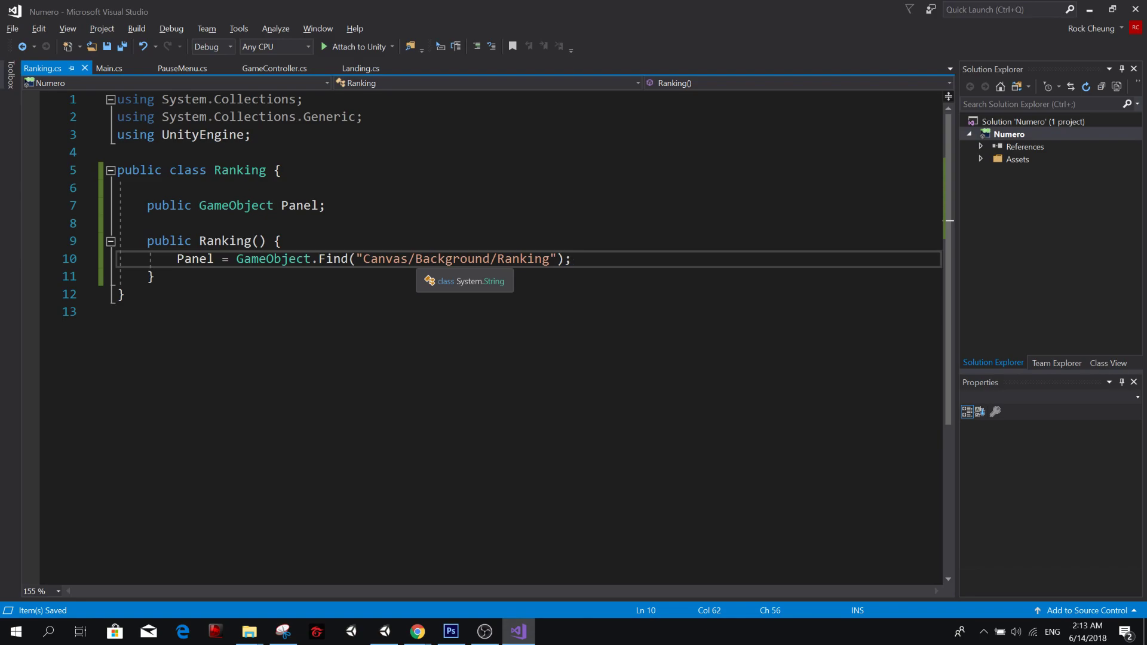
key("alt+Tab")
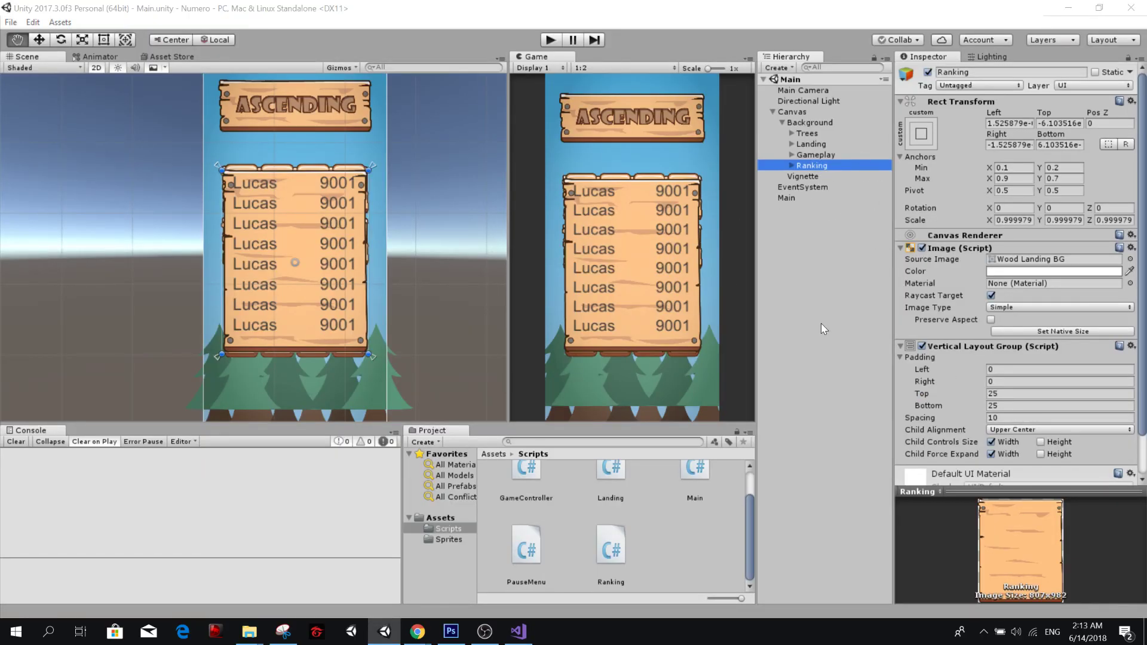
key("alt+Tab")
double_click(442, 258)
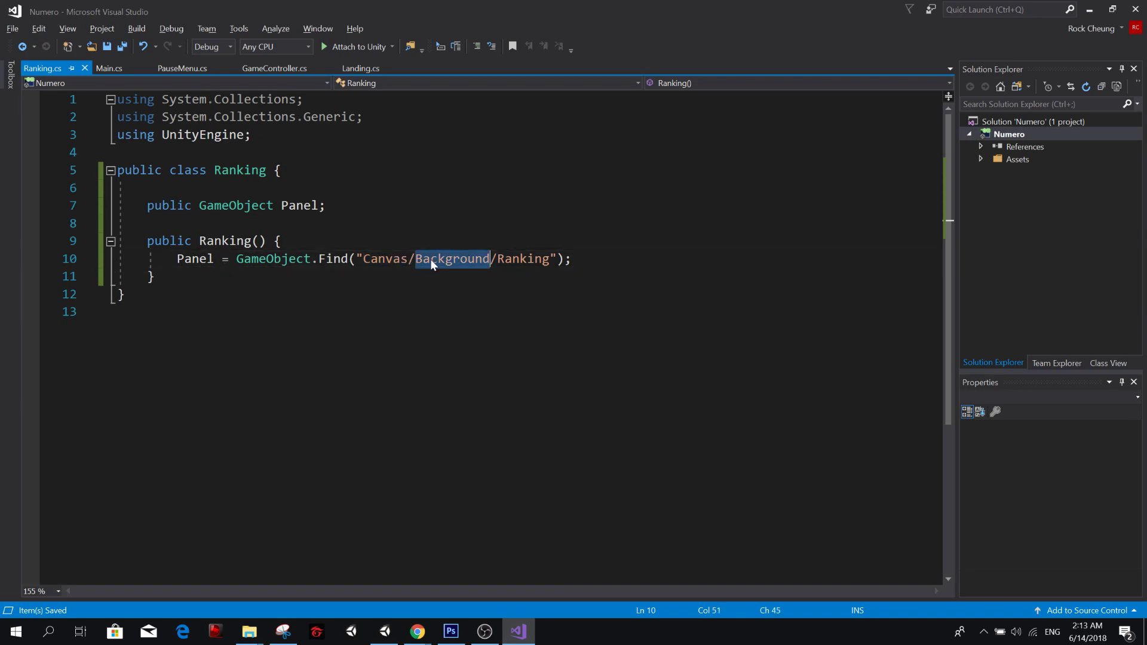
key("alt+Tab")
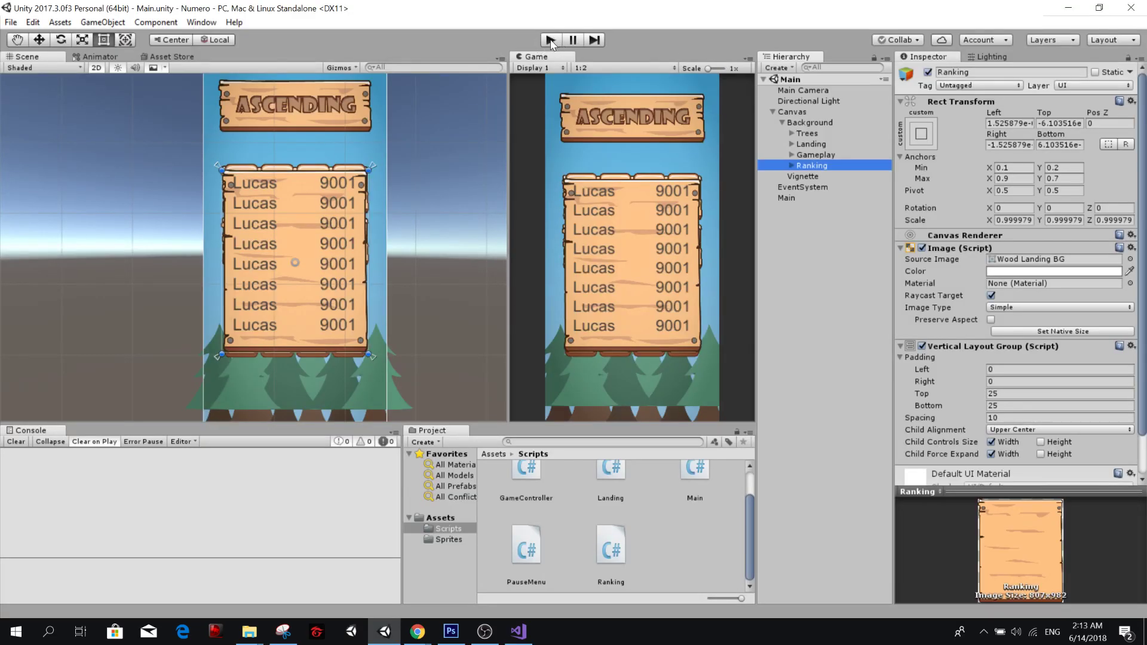
key("alt+Tab")
Add Panel.SetActive(false); after the Find call in the Ranking constructor, save, and let Unity pick up the script.
left_click(572, 259)
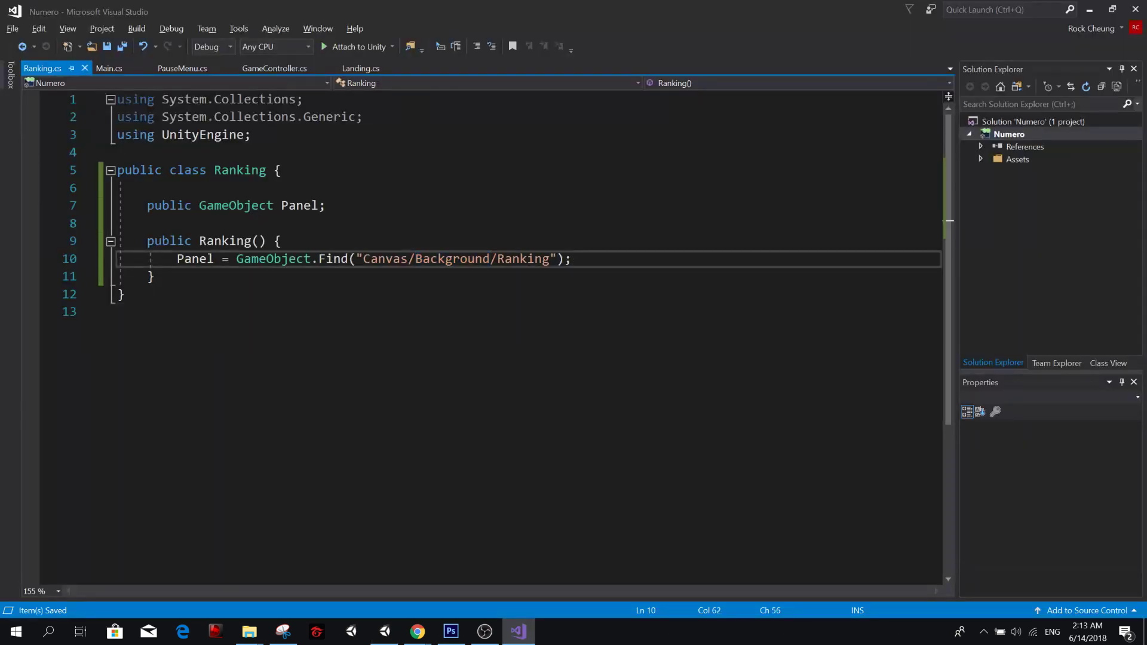
key("Return")
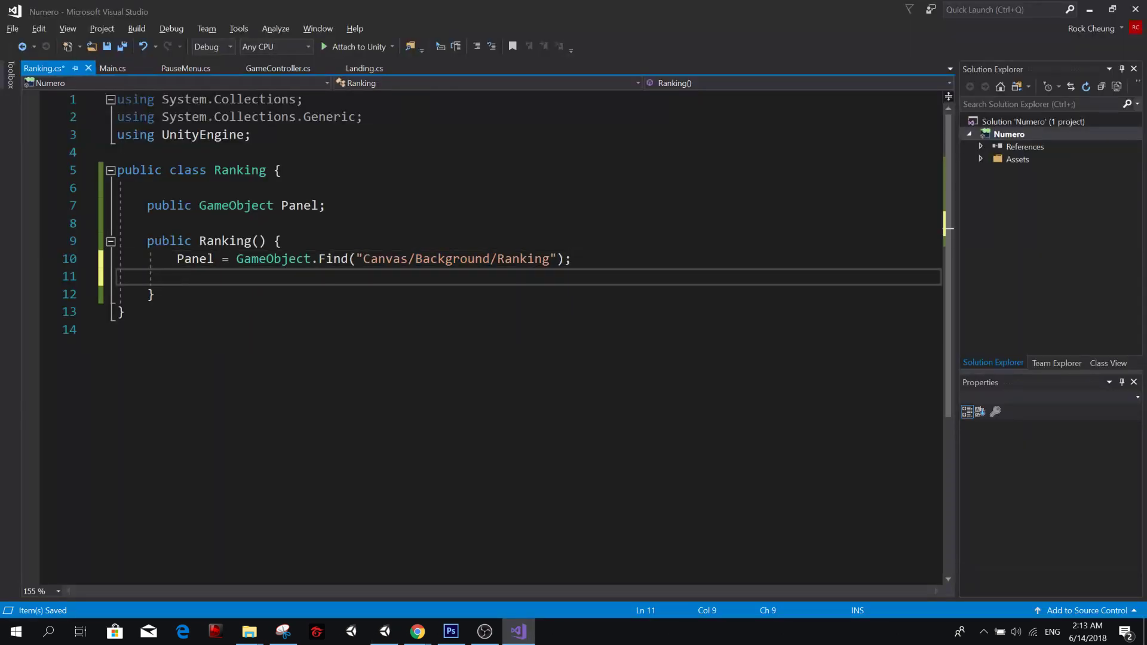
type("Panel.SetActive(")
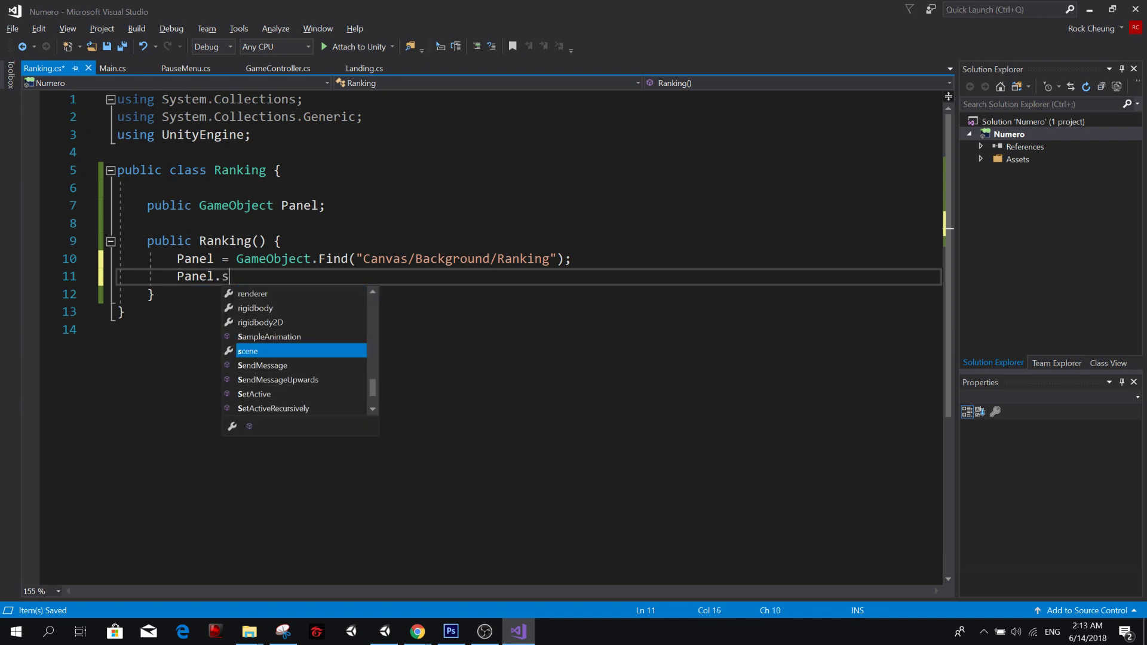
type("false);")
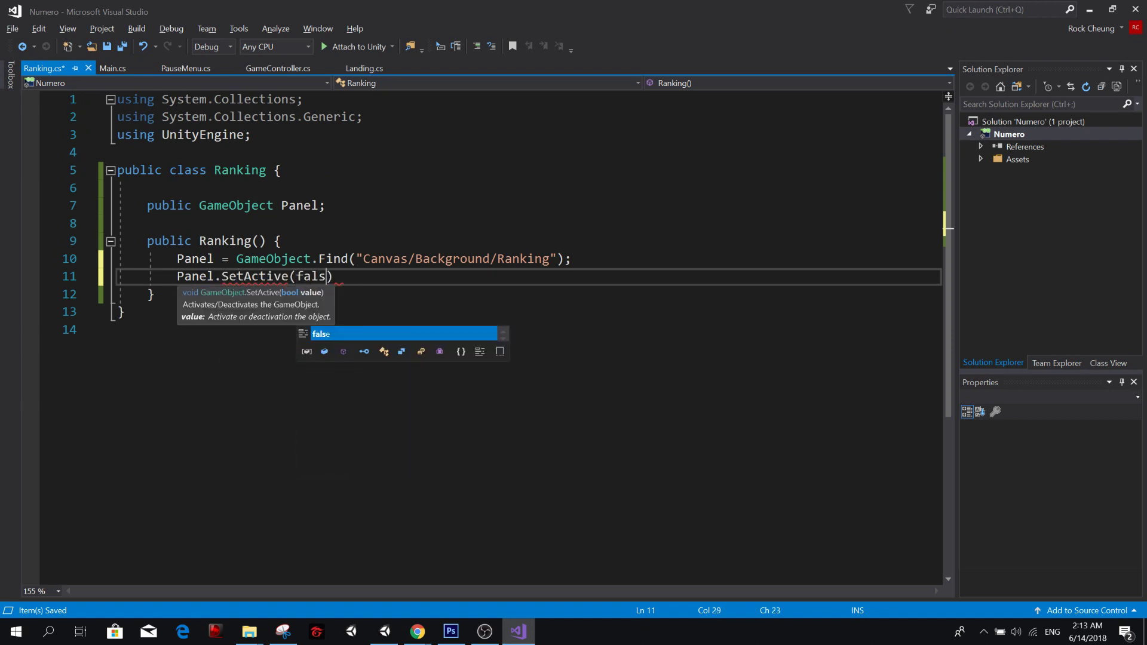
key("ctrl+s")
key("alt+Tab")
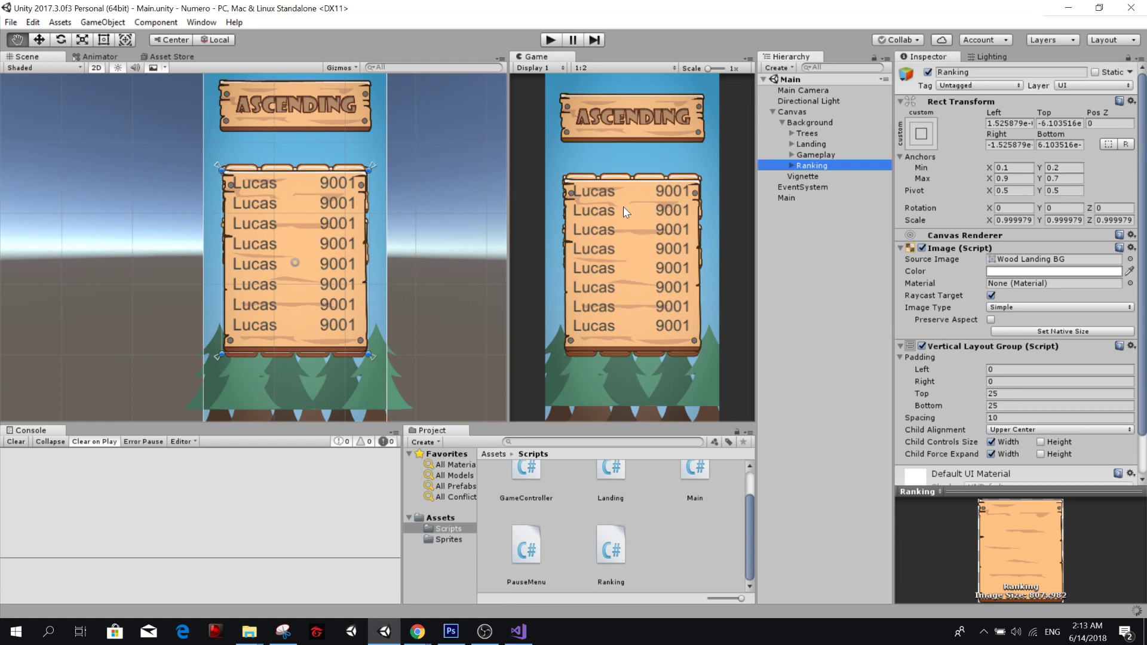
key("alt+Tab")
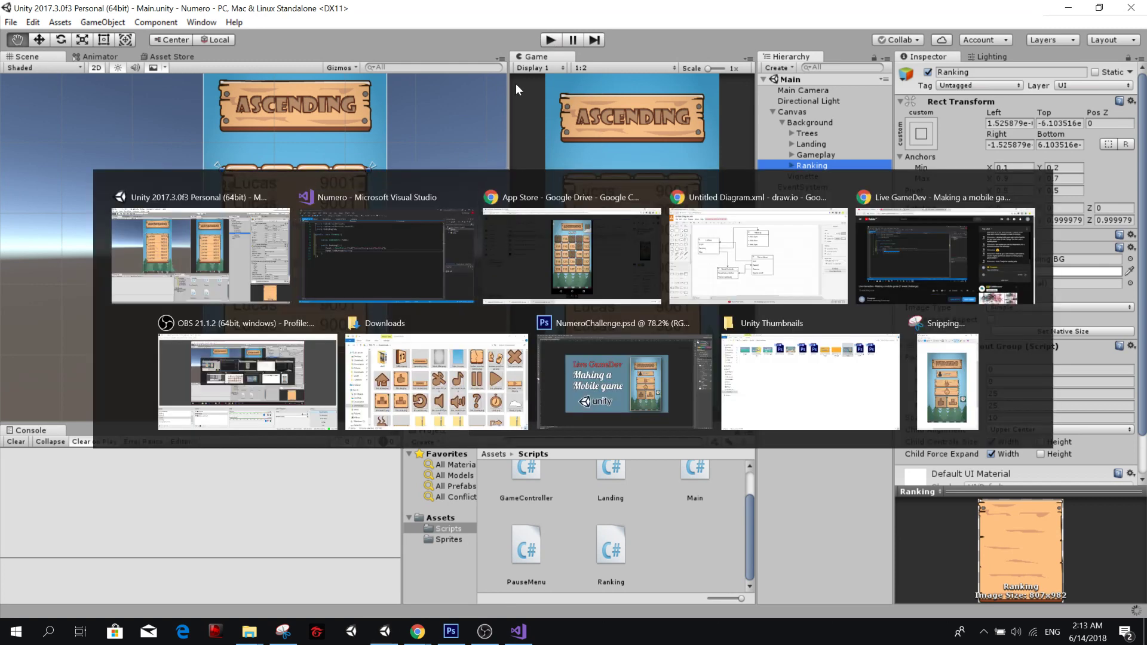
In Landing.cs, begin a RankingButton statement below the PlayButton click listener in the Landing constructor.
left_click(344, 75)
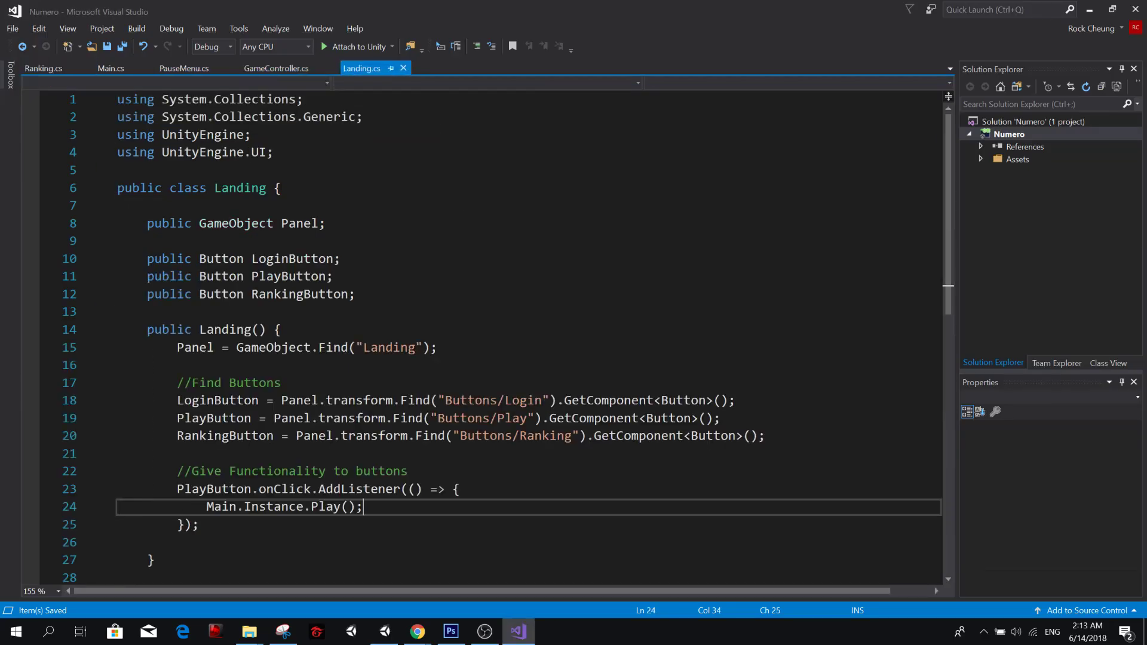
scroll(478, 299, "down", 1)
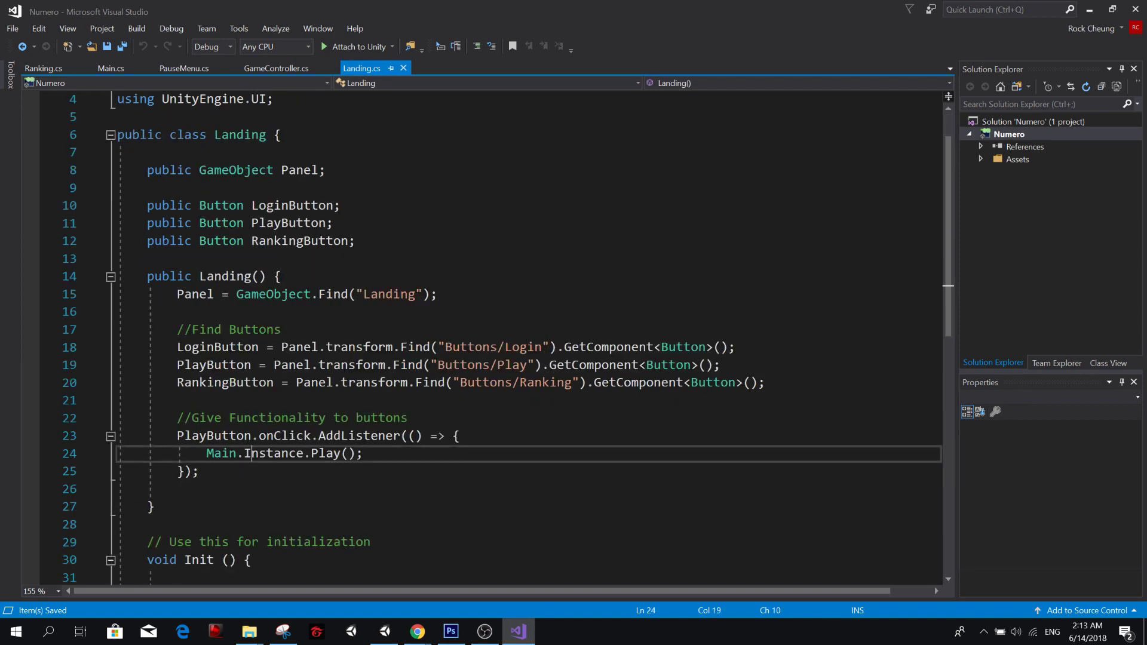
key("Return")
key("Return")
type("R")
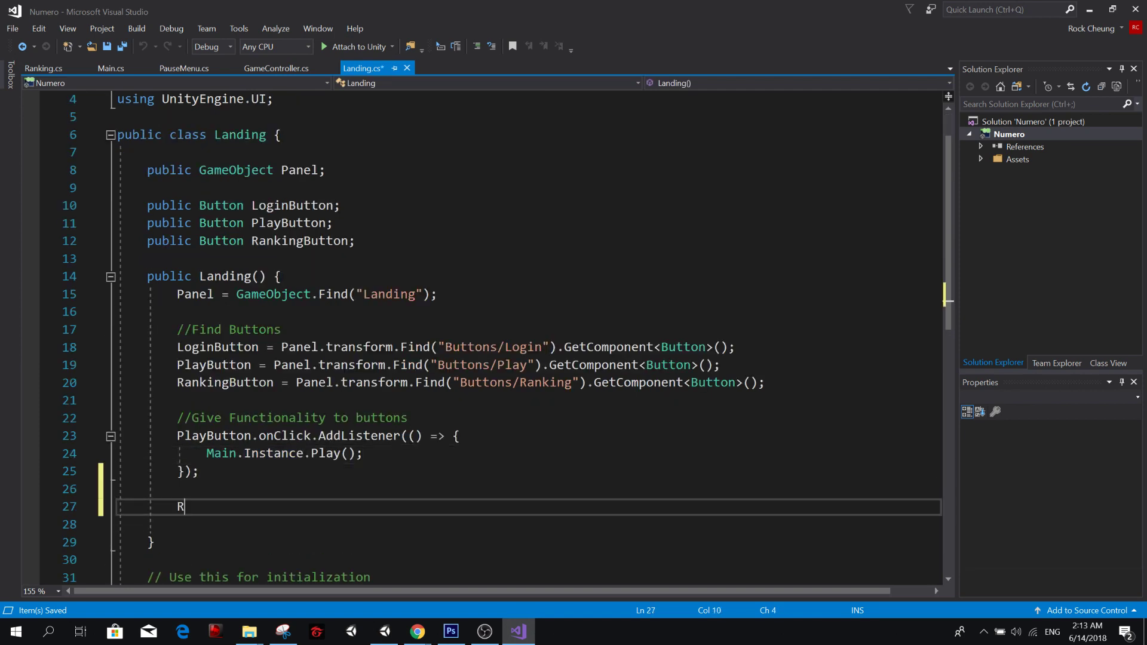
type("anking")
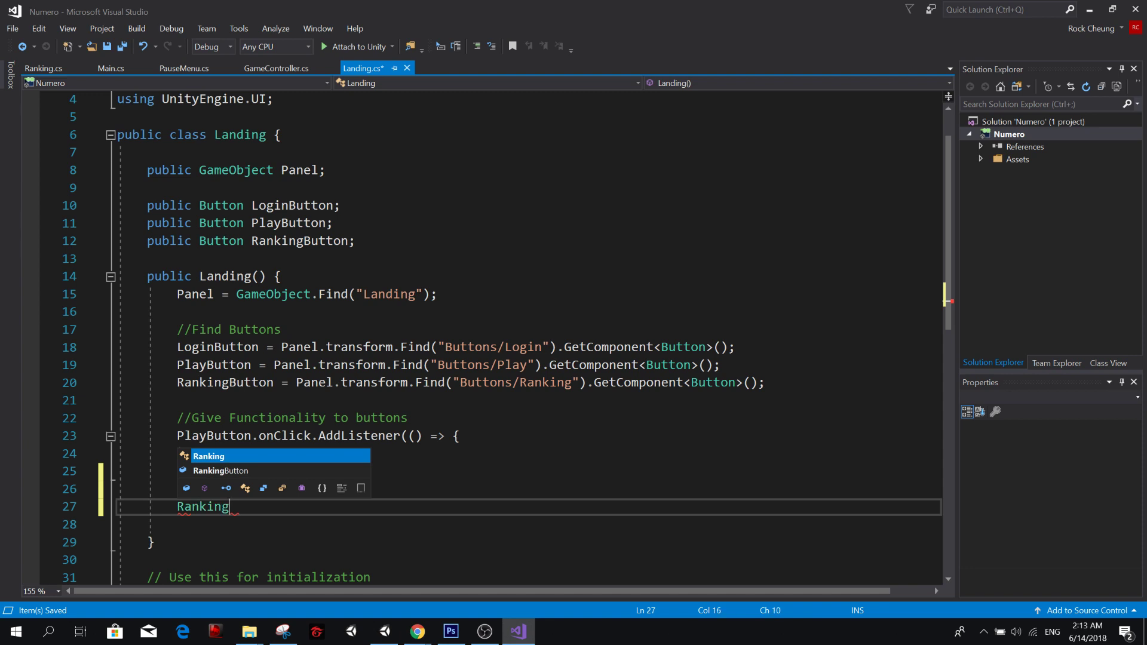
key("Down")
key("Tab")
type(".")
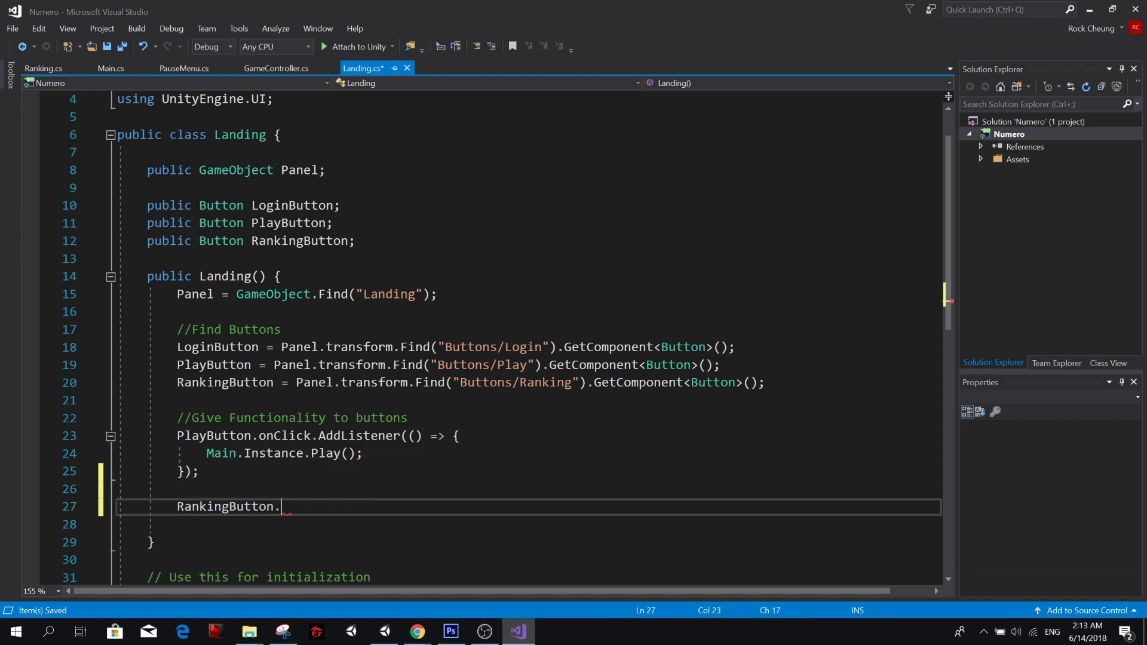
type("onvl")
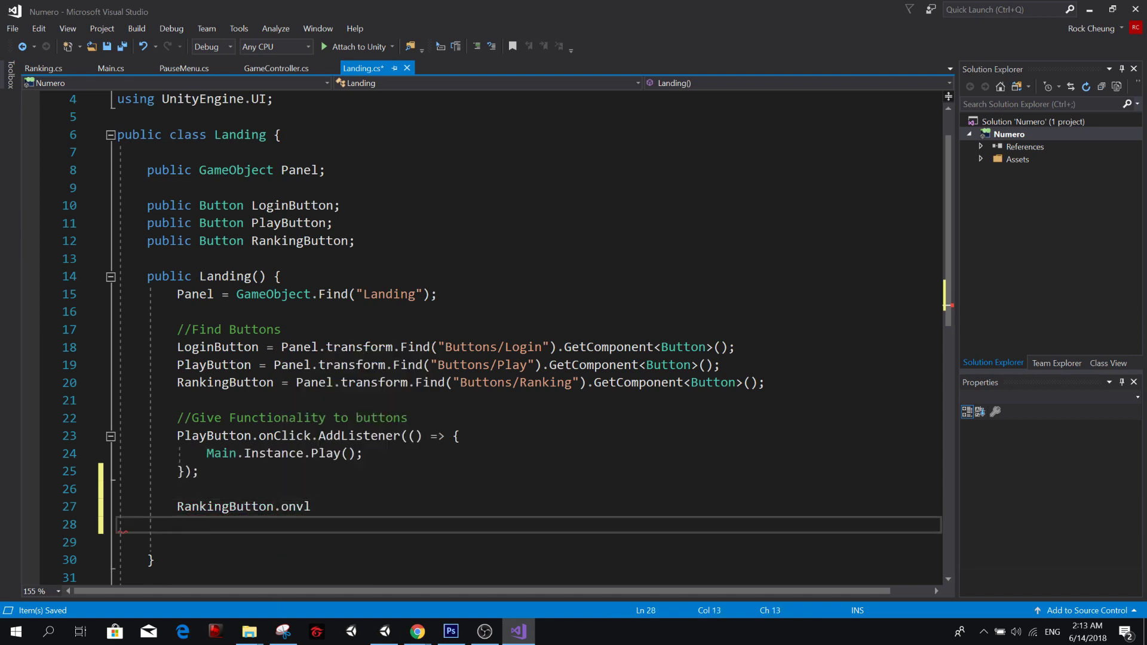
Complete the RankingButton statement with a copy of PlayButton's onClick.AddListener block, remove the extra PlayButton reference, and save.
left_click_drag(178, 436, 199, 471)
key("ctrl+c")
left_click(311, 506)
key("BackSpace")
key("BackSpace")
key("BackSpace")
key("BackSpace")
key("ctrl+v")
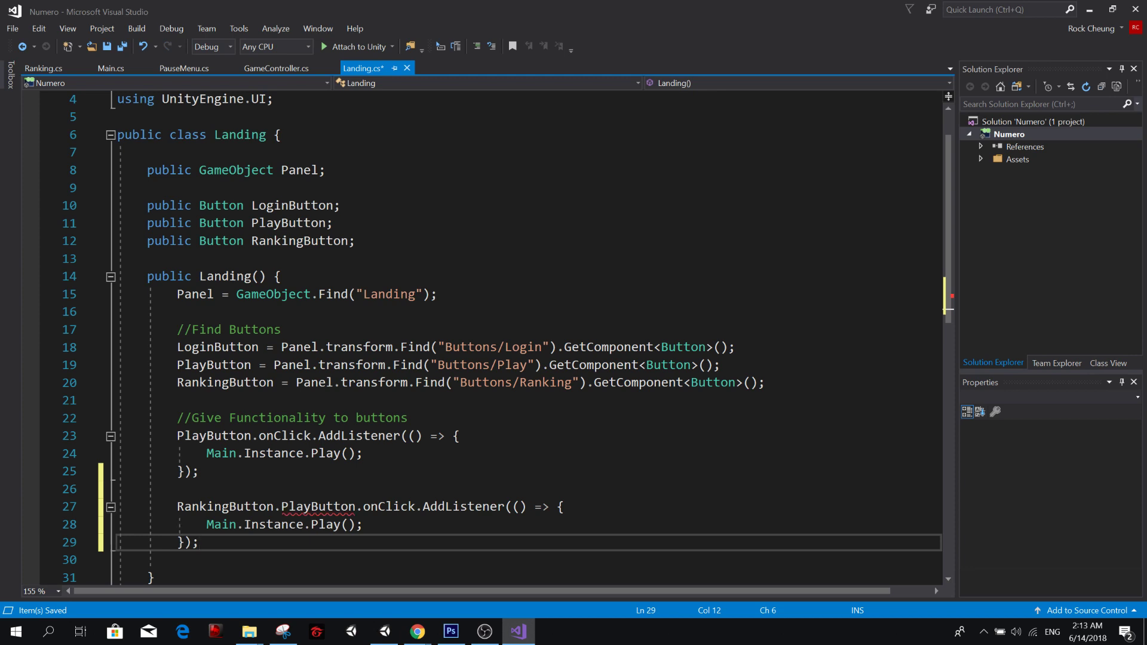
left_click(356, 507)
key("ctrl+BackSpace")
key("BackSpace")
key("ctrl+s")
Replace the Play() call in the RankingButton listener so it reads Main.Instance.Ranking.Panel.SetActive(true); and save Landing.cs.
left_click(363, 524)
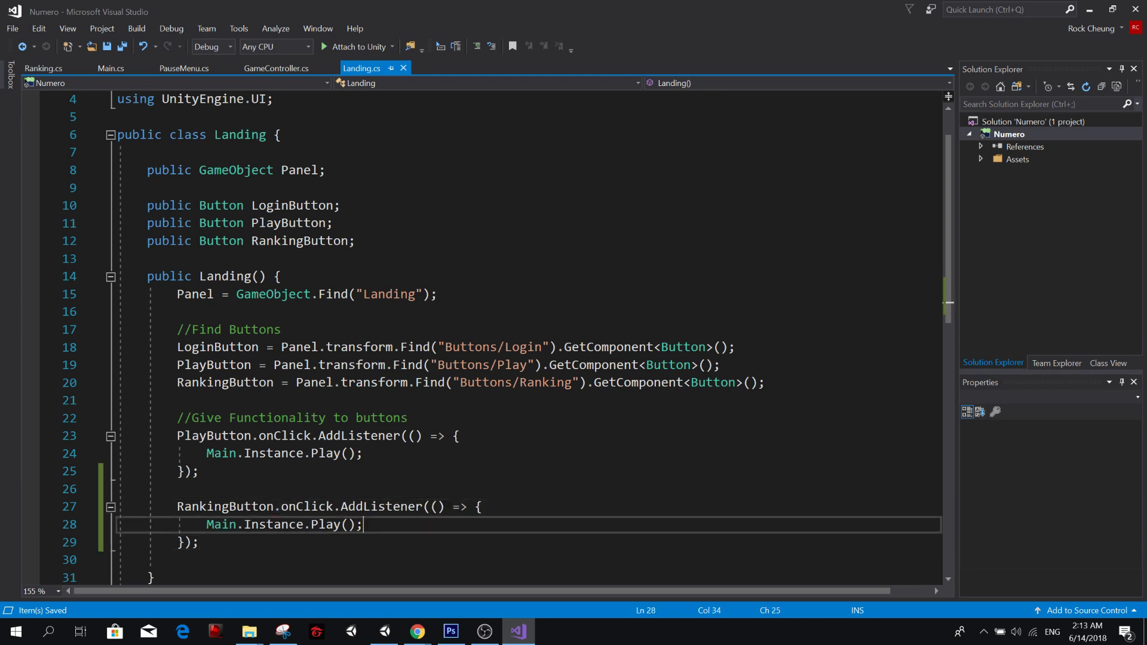
left_click_drag(206, 525, 354, 532)
left_click(341, 526)
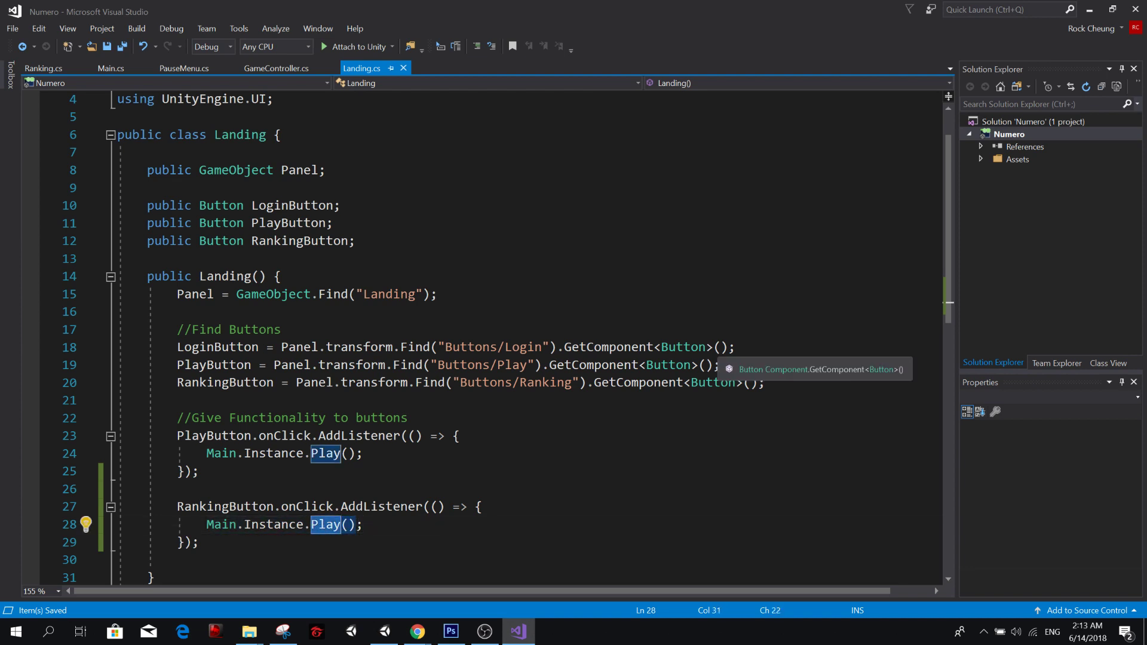
key("BackSpace")
key("BackSpace")
key("BackSpace")
key("BackSpace")
type("Ra")
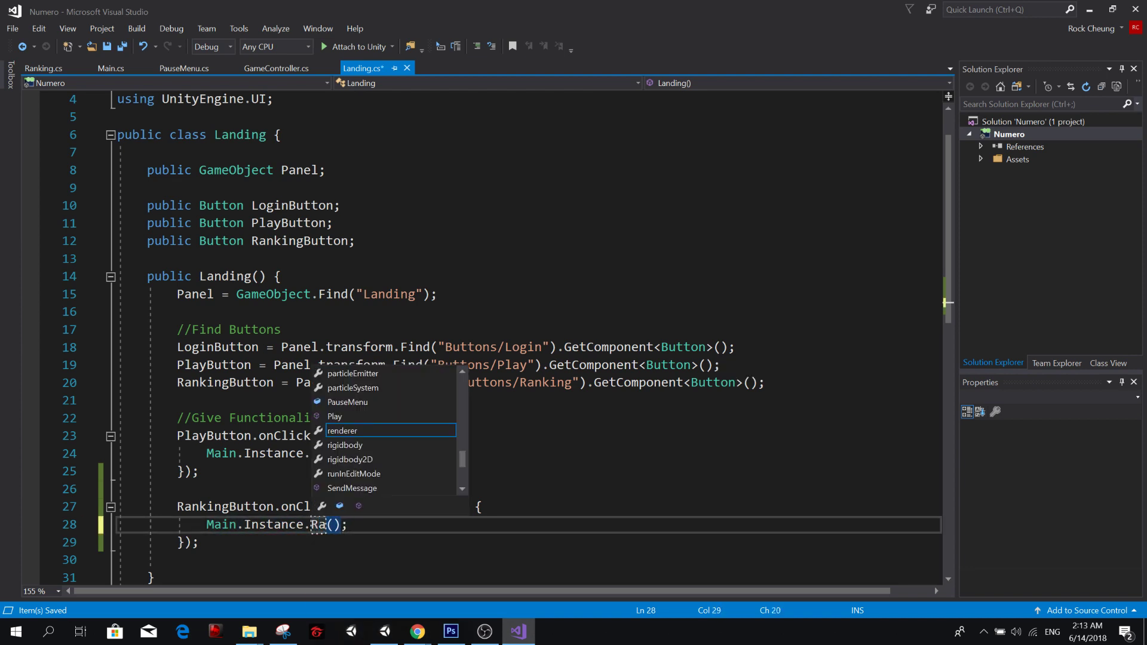
type("nking")
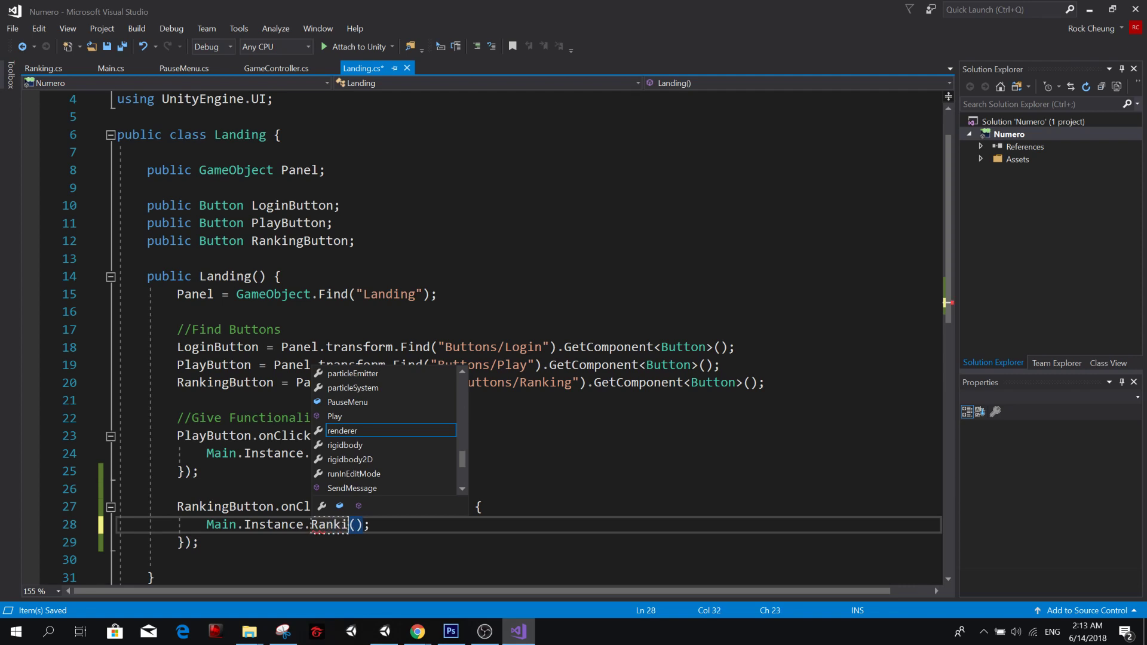
key("Escape")
type(".")
type("Panel")
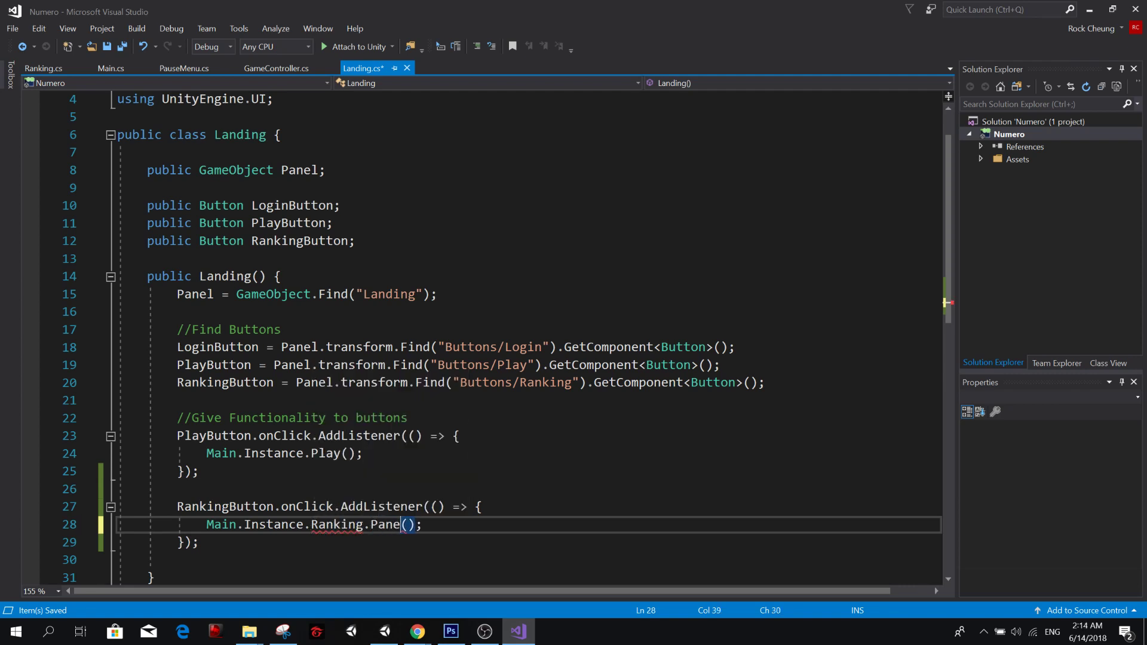
type(".Se")
type("tActive")
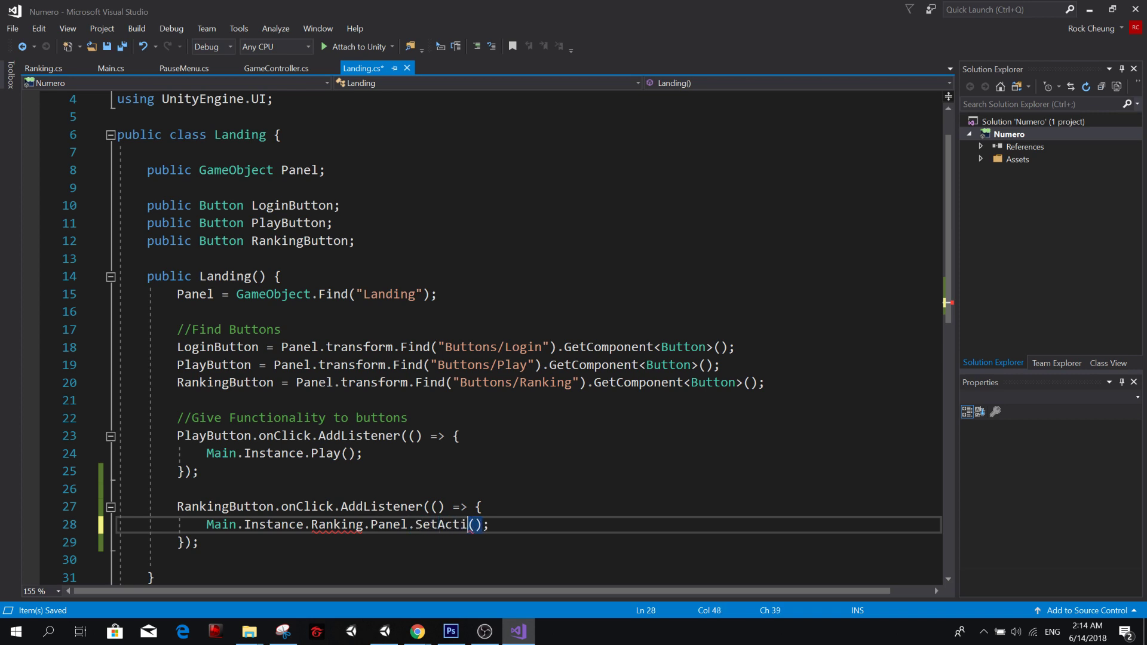
type("(true);")
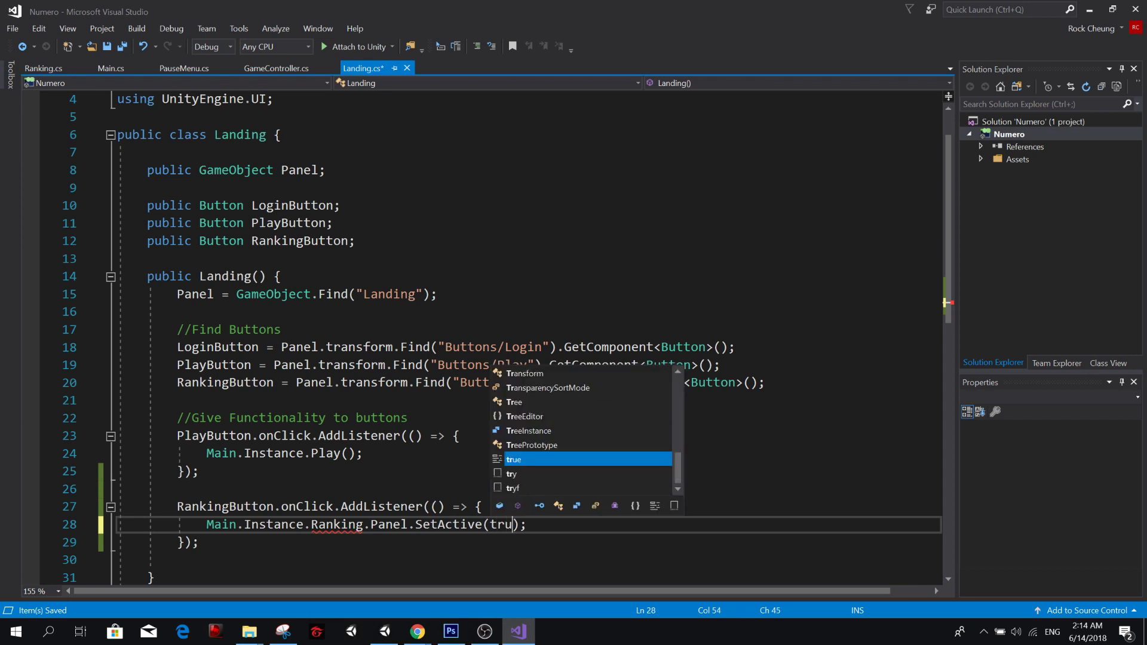
key("ctrl+s")
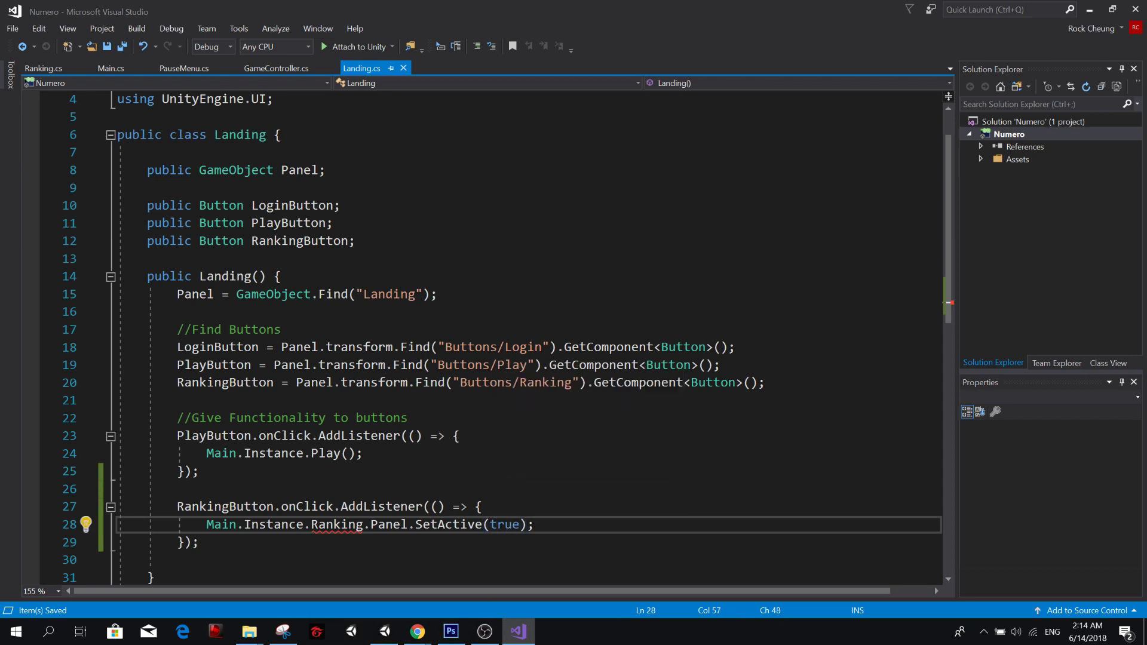
In Main.cs, declare a public Ranking field named Ranking below the PauseMenu field.
double_click(337, 525)
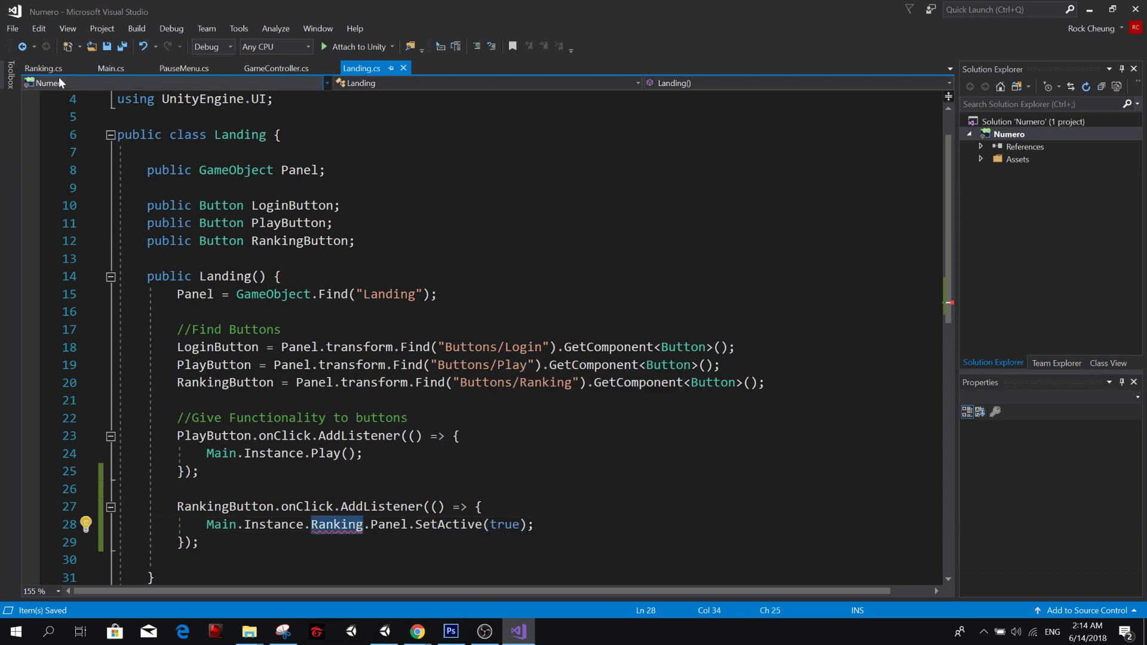
left_click(108, 69)
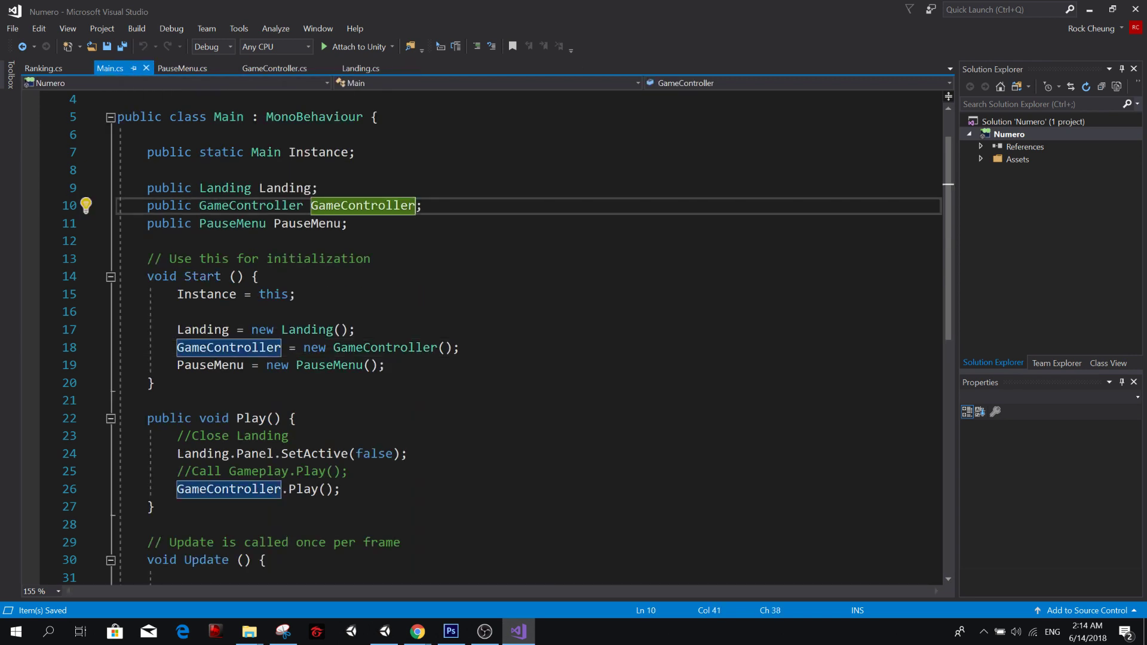
left_click(368, 241)
left_click(368, 224)
key("Return")
type("ppub")
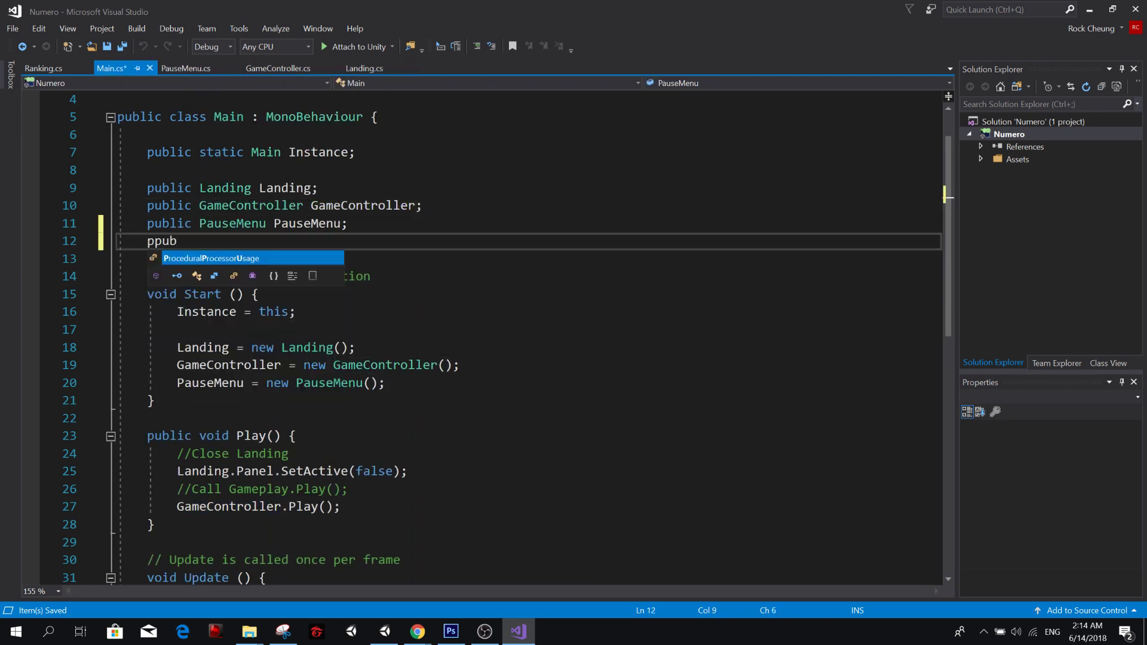
type("lic Ranking ")
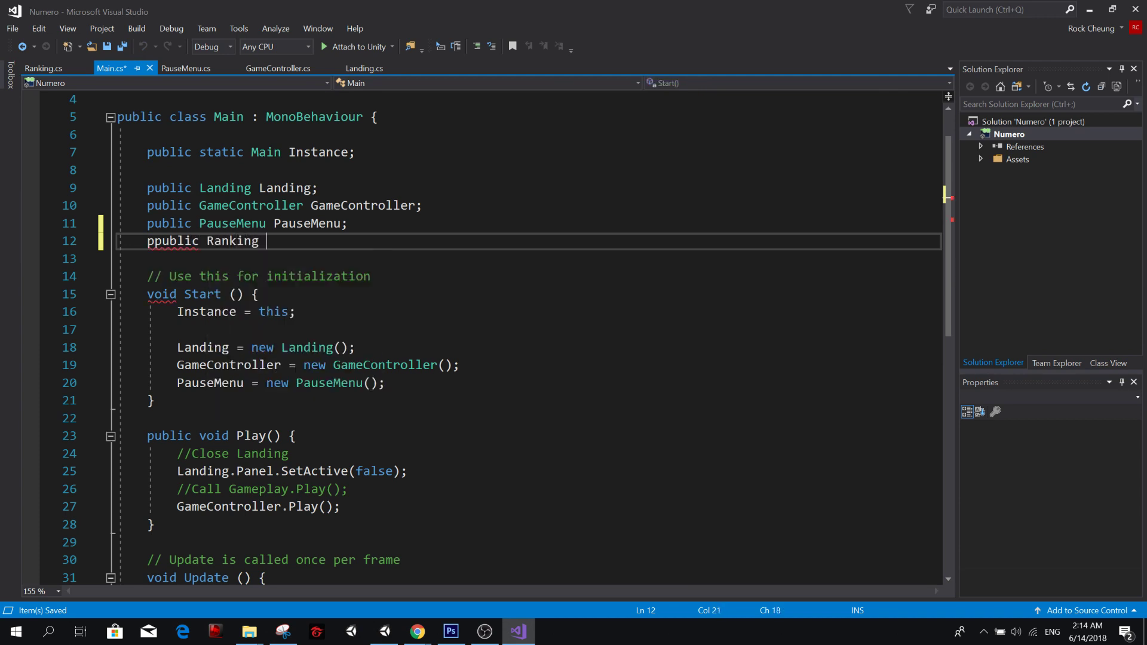
type("Ranking;")
key("Home")
key("Delete")
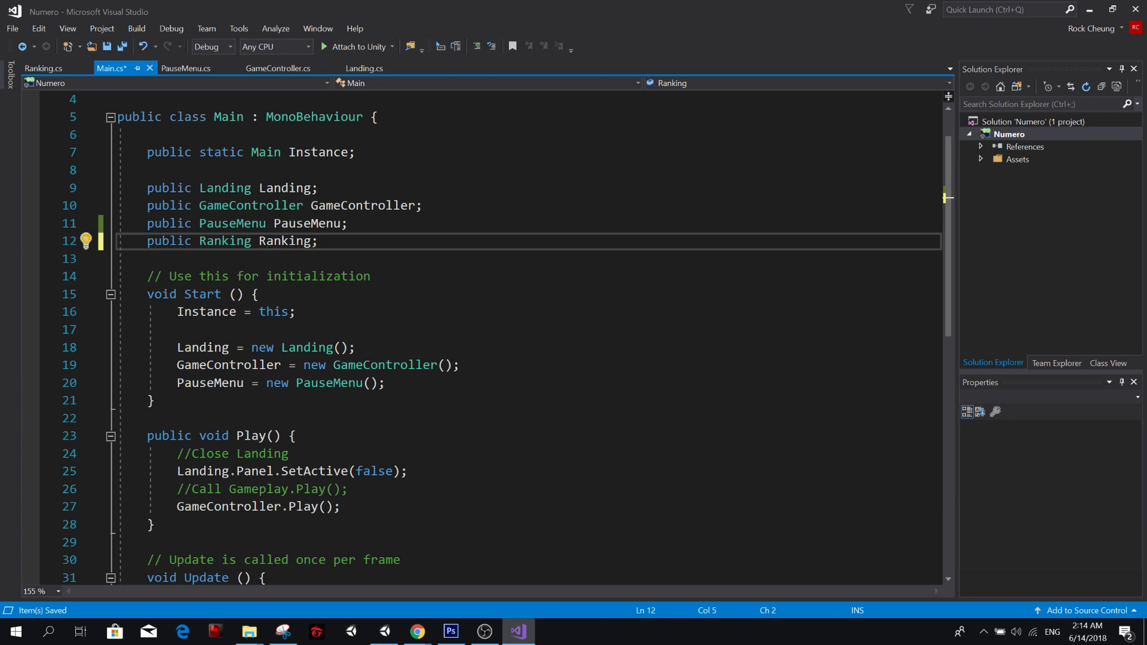
In Main.cs, add Ranking = new Ranking(); below the PauseMenu initialisation in Start() and save the script.
left_click(388, 383)
key("Return")
type("Ranking ")
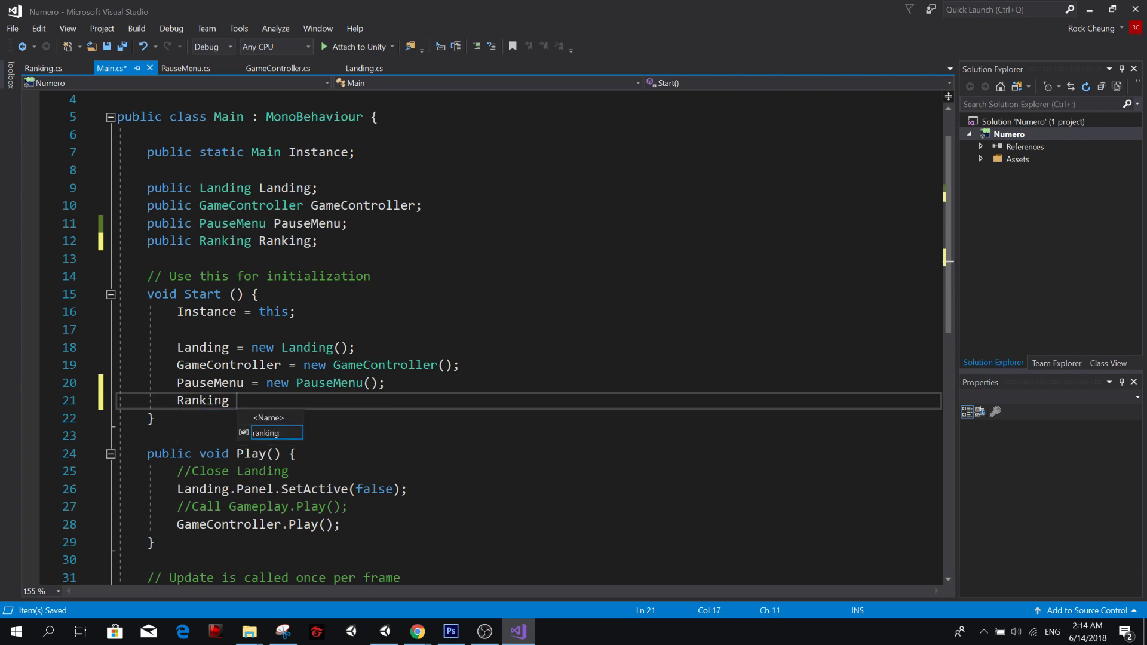
type("= new Ranking();")
key("ctrl+s")
Review the Ranking reference in Landing.cs's RankingButton listener against the objects created in Main.cs's Start().
left_click(199, 366)
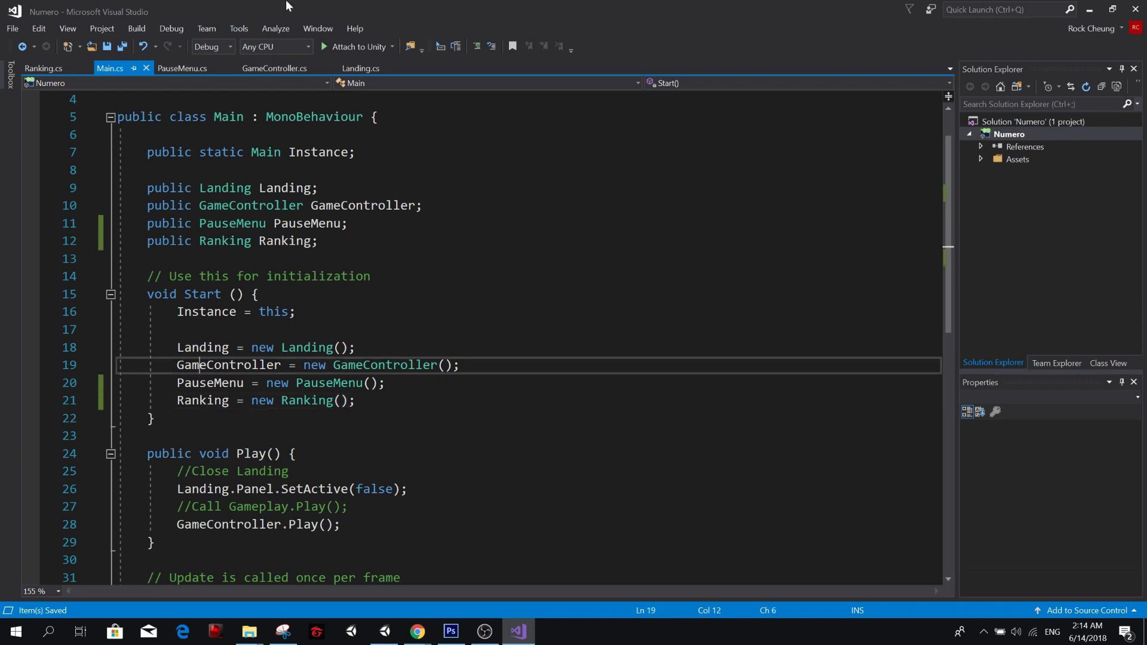
left_click(203, 347)
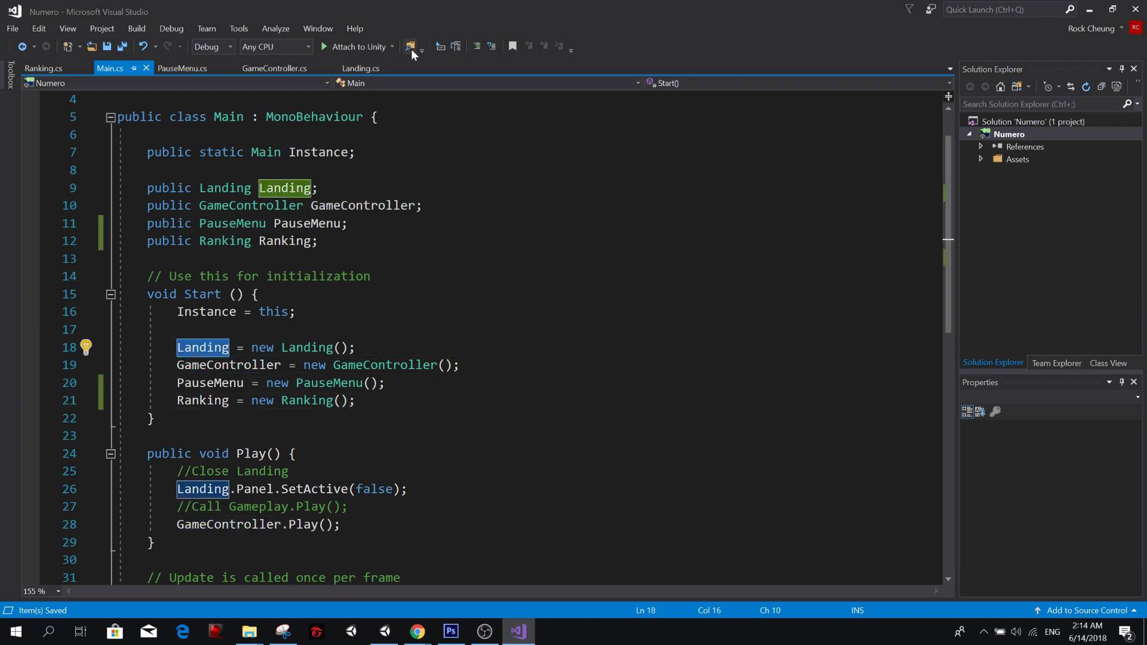
left_click(361, 68)
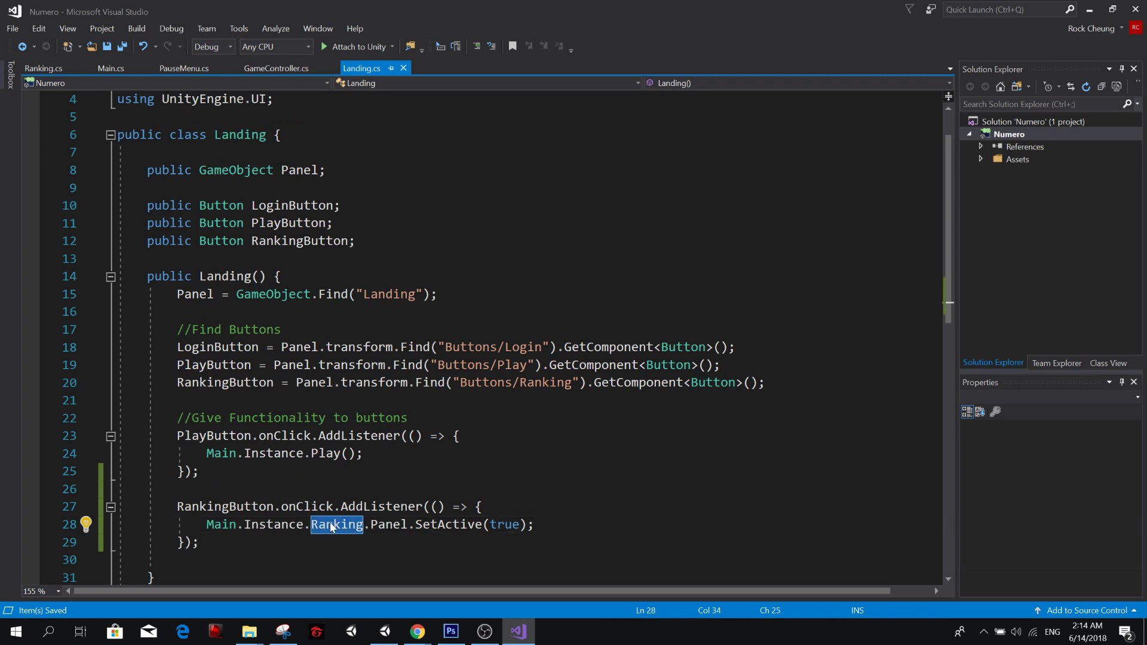
mouse_move(343, 530)
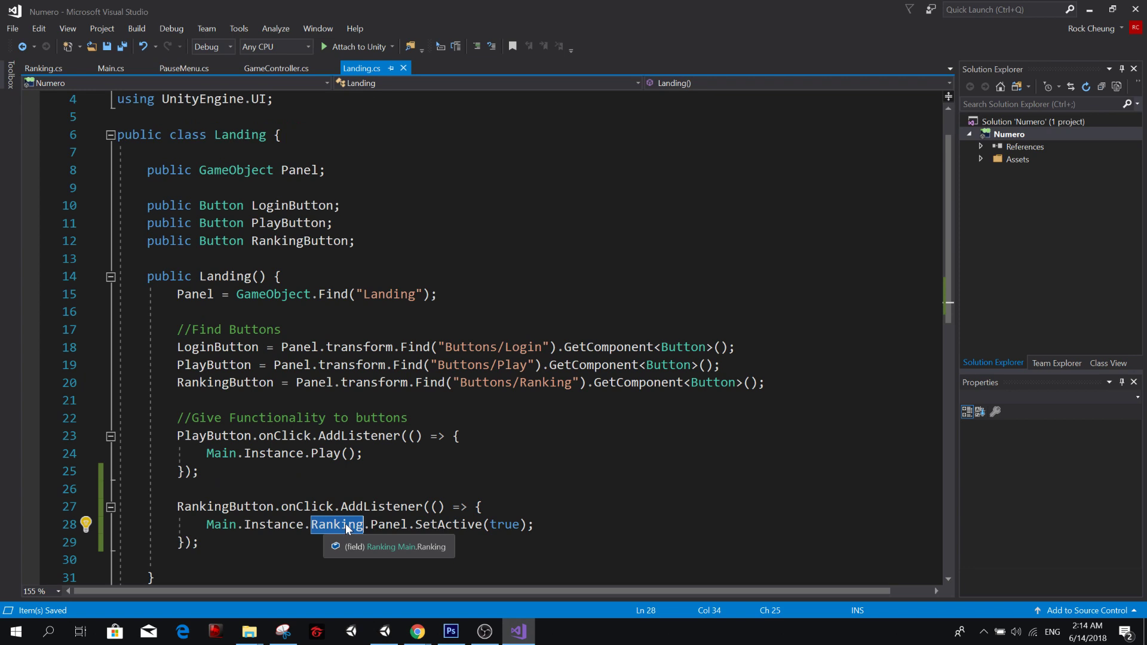
left_click(110, 68)
double_click(316, 384)
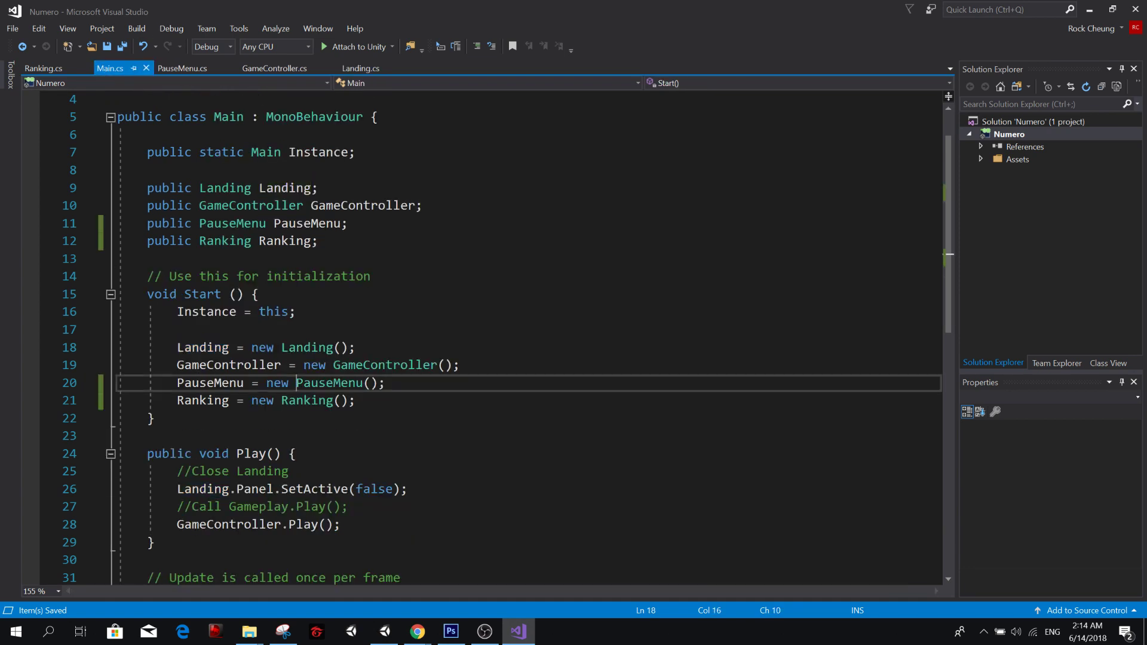
double_click(292, 402)
Switch to Unity, run the game, open the Ranking panel from the Landing screen's ranking button, and stop play mode.
key("alt+Tab")
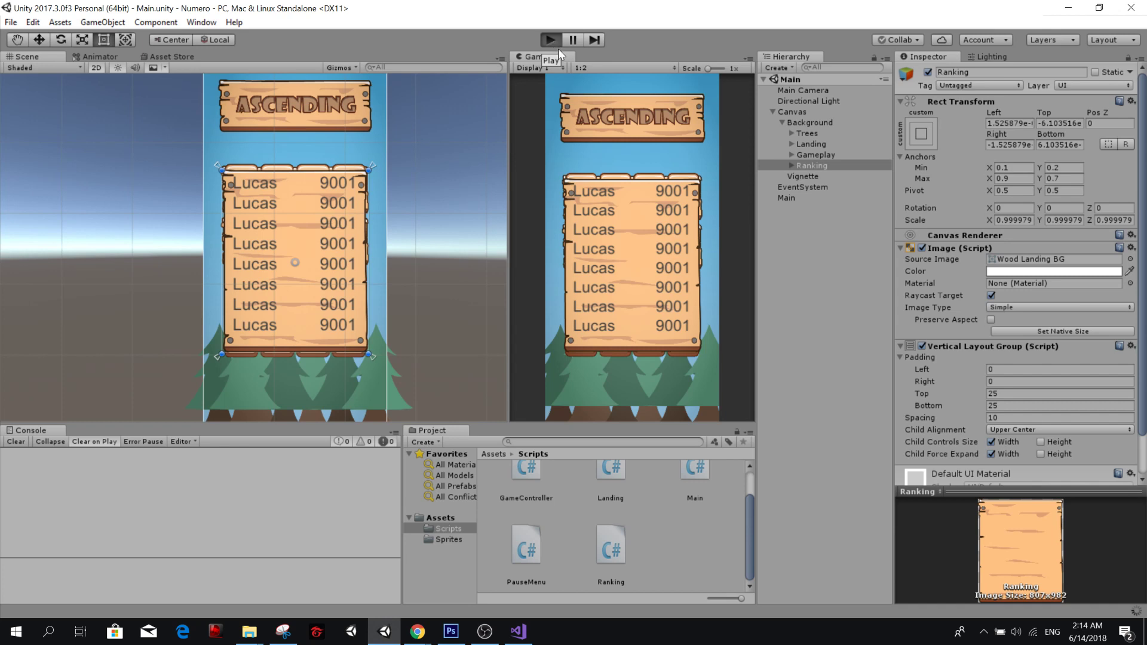
left_click(556, 43)
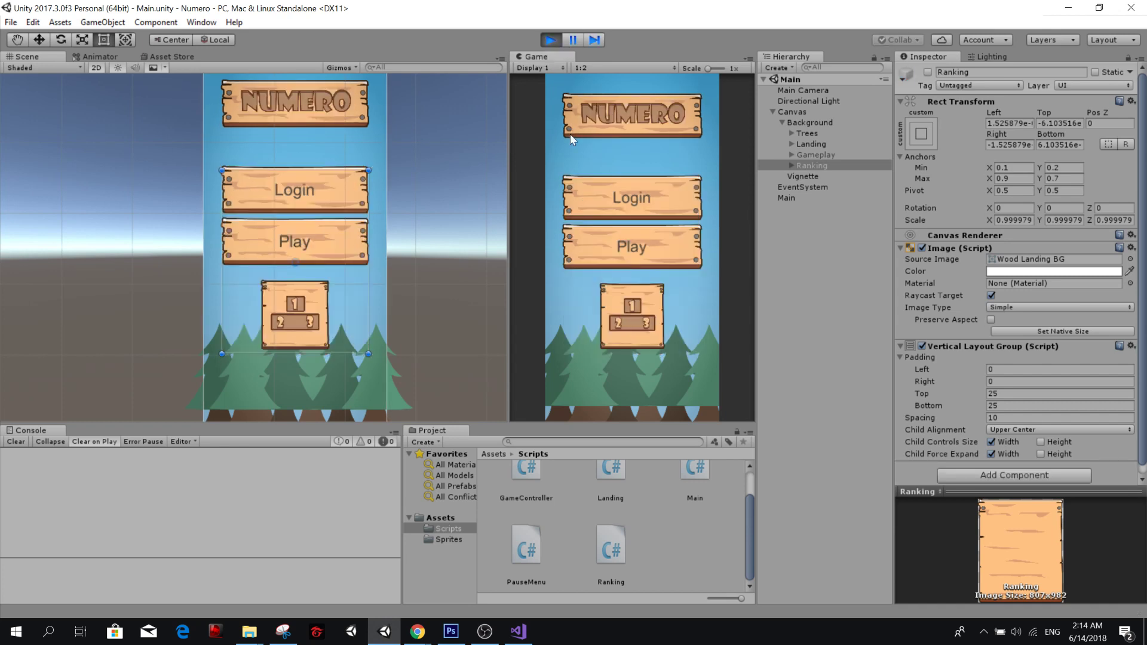
left_click(625, 304)
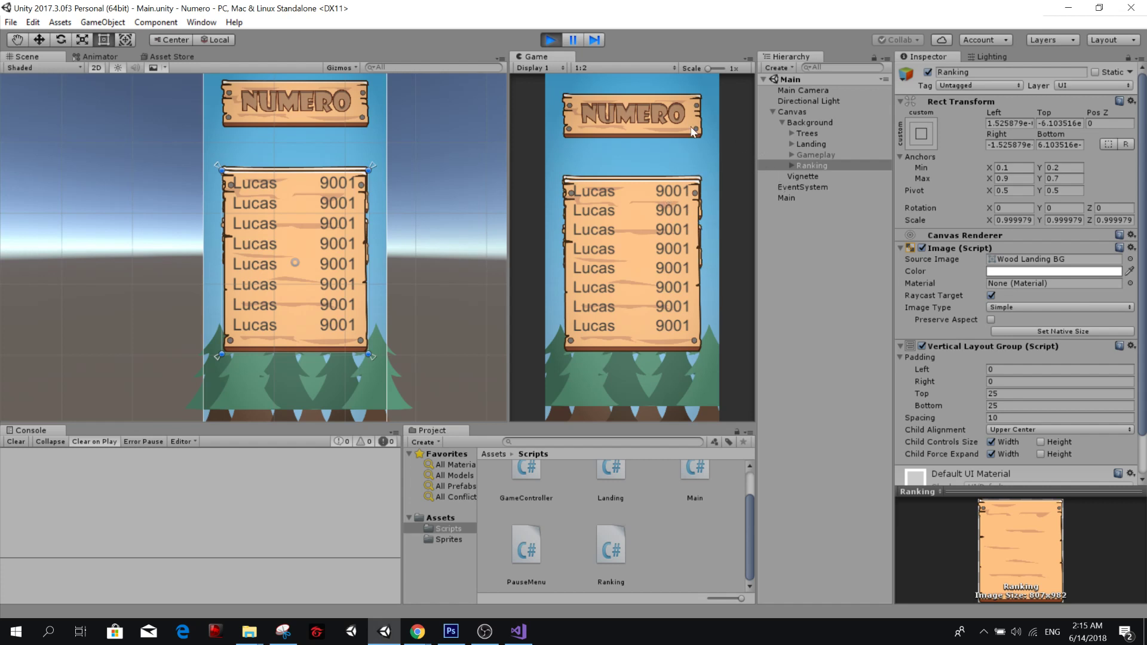
left_click(556, 41)
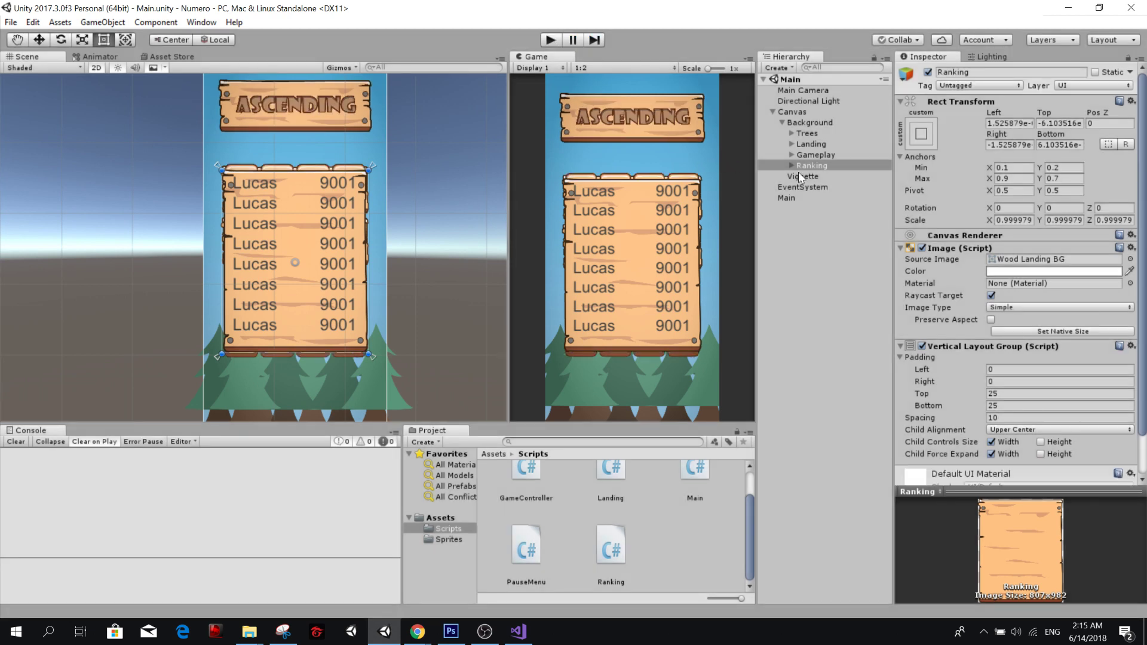
Duplicate the Ranking object and nest the copy inside the original Ranking.
left_click(810, 233)
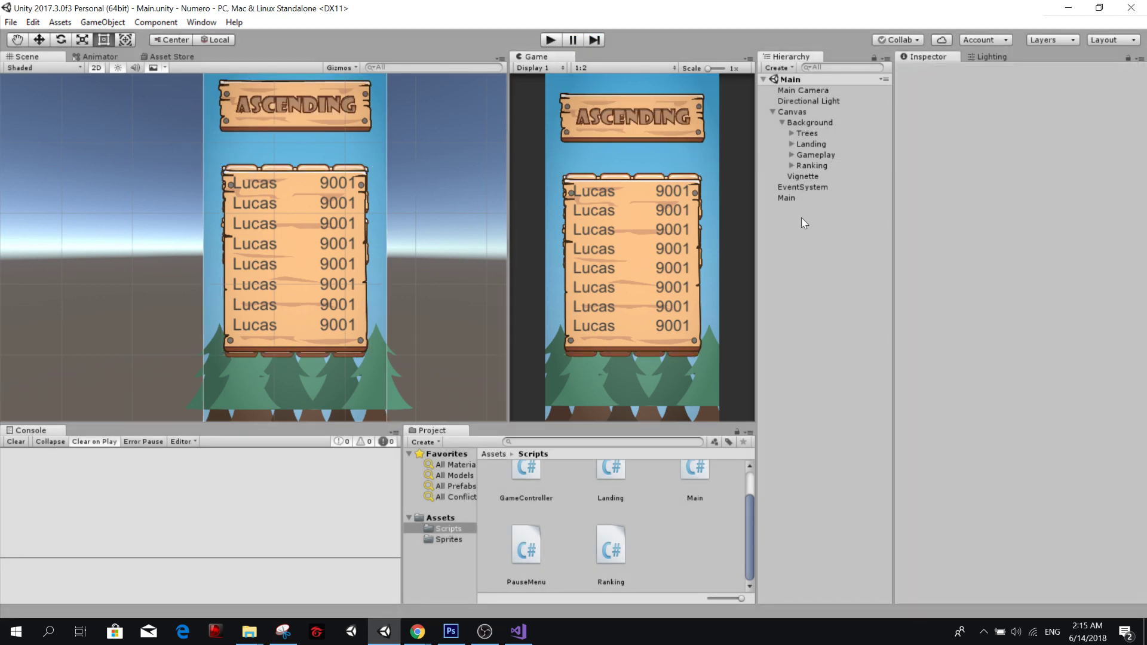
left_click(811, 166)
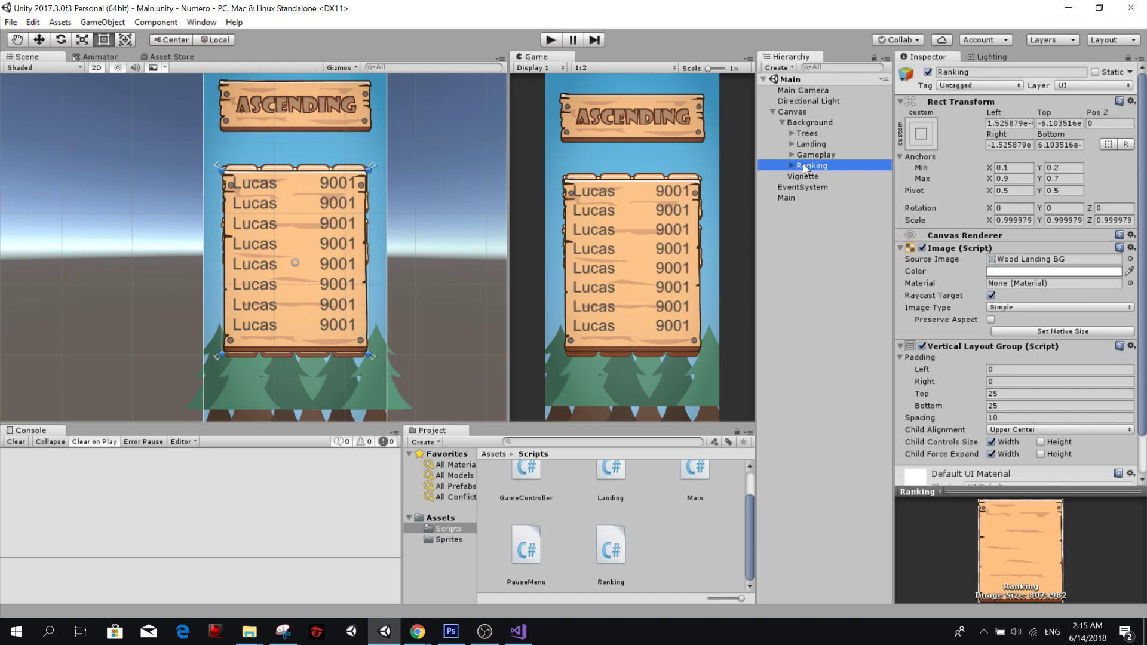
double_click(796, 166)
left_click(793, 166)
left_click(791, 166)
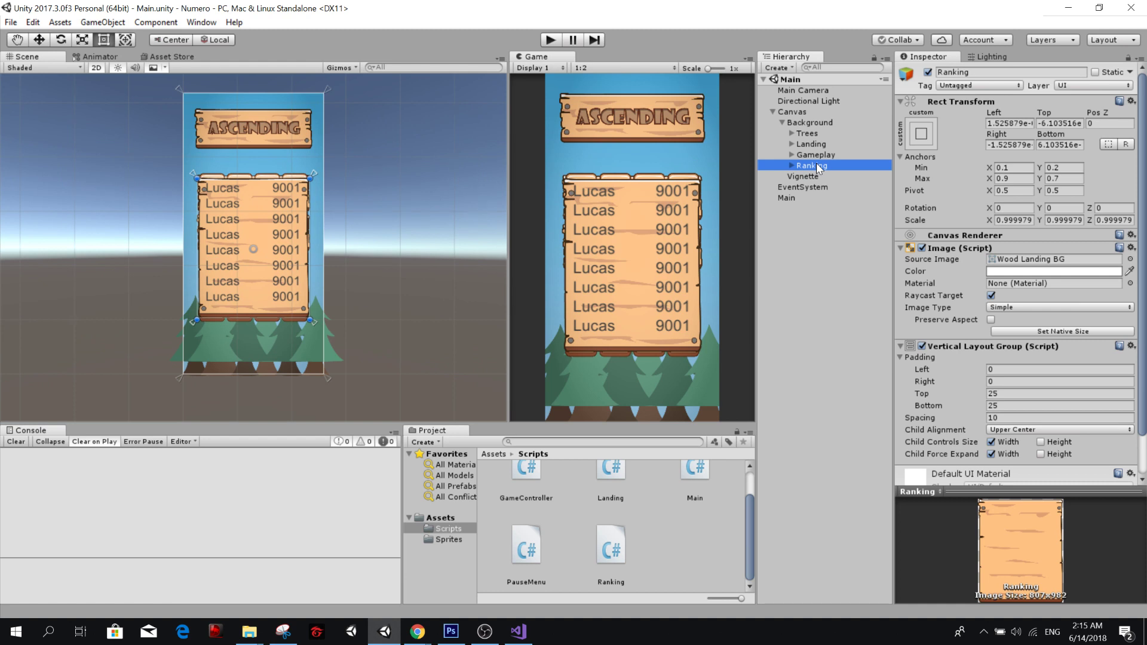
key("ctrl+d")
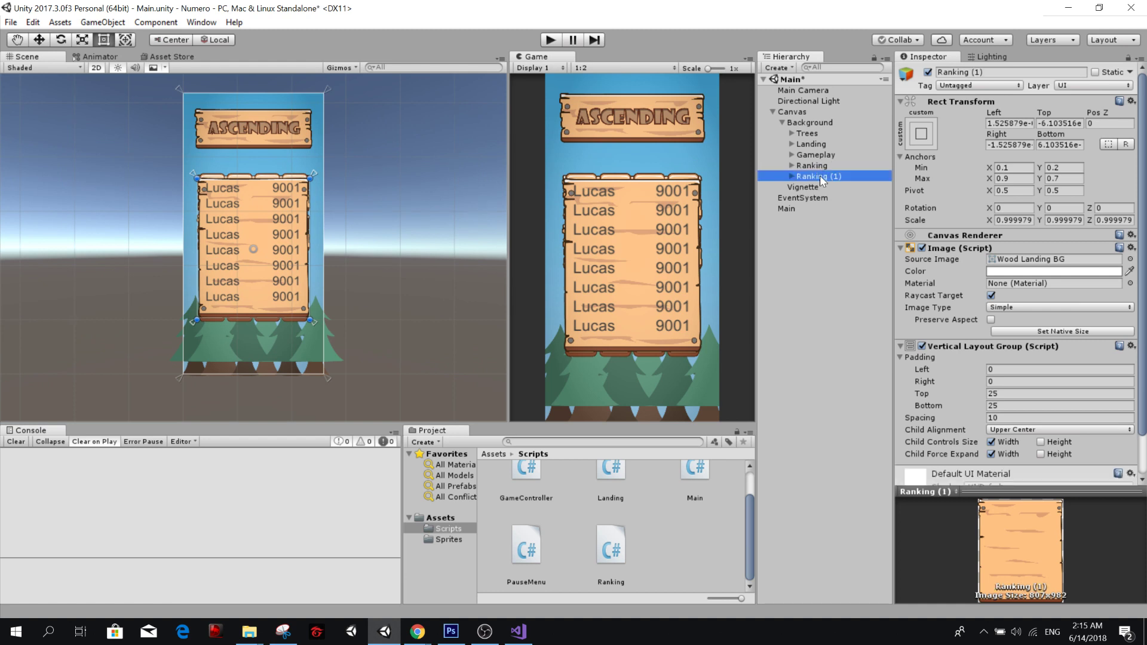
left_click_drag(818, 177, 822, 165)
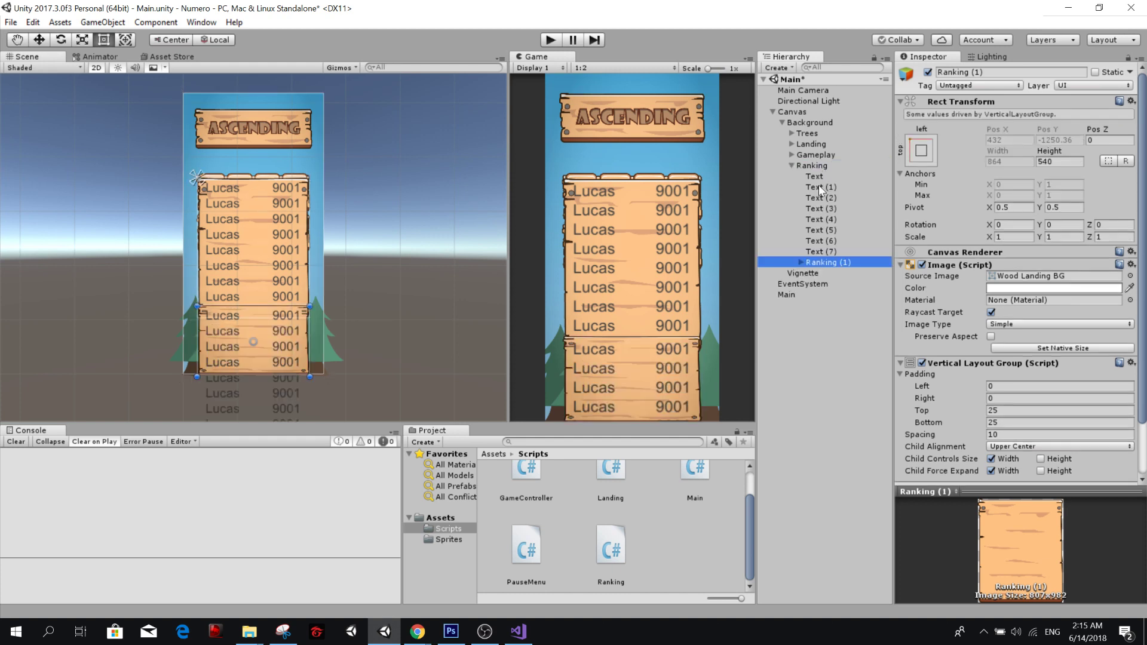
Delete the original Ranking object's direct children Text through Text (7), keeping the nested copy.
left_click(816, 174)
left_click(826, 252, "shift")
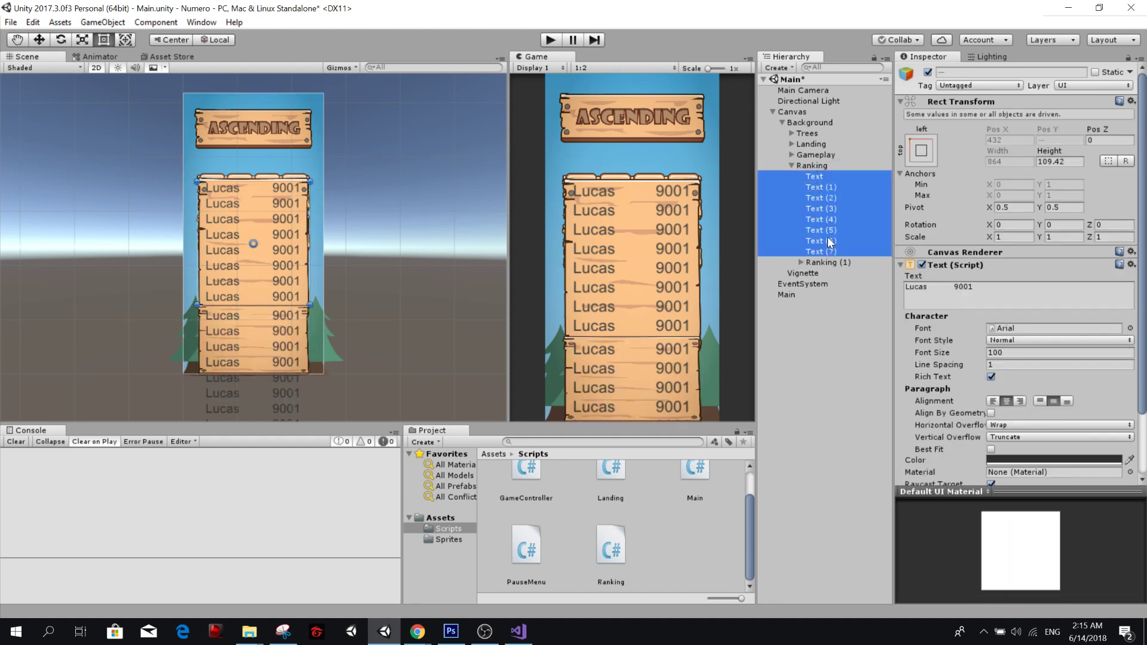
key("Delete")
Rename the nested Ranking (1) object as Layout.
left_click(848, 176)
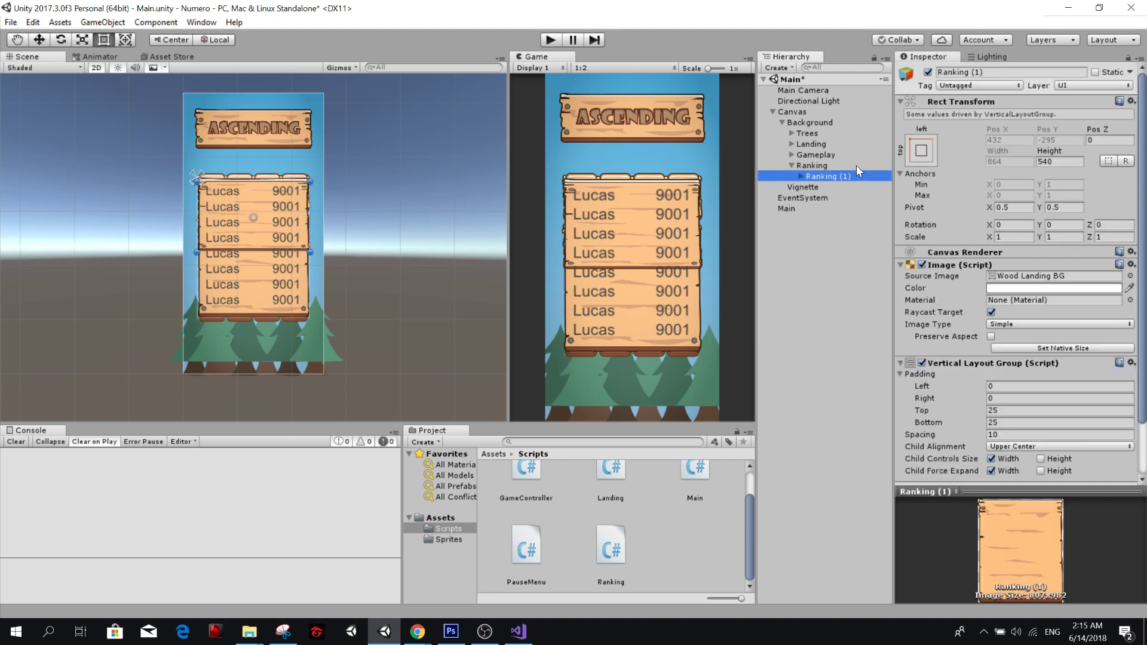
key("F2")
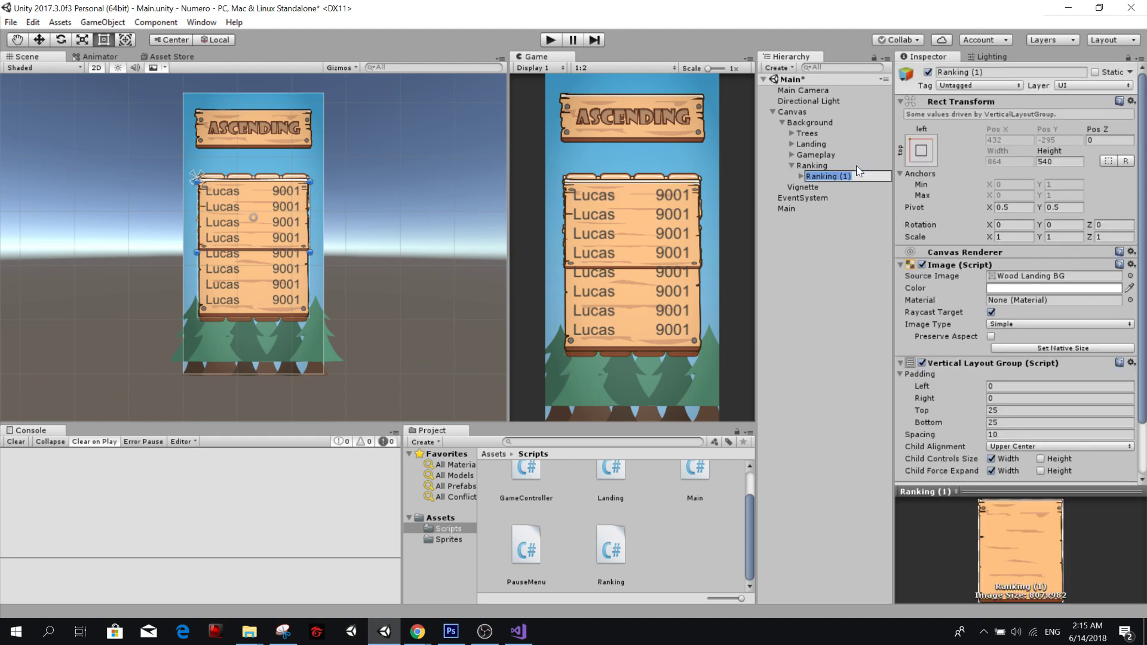
type("Layour")
key("Return")
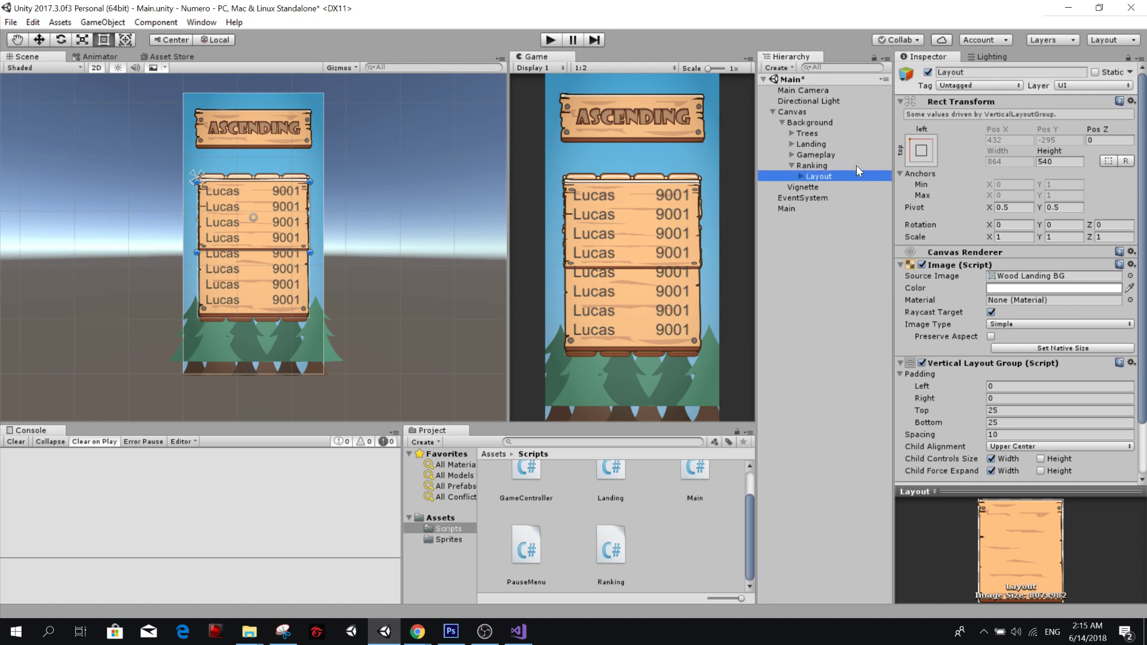
Remove the Vertical Layout Group component from the parent Ranking object.
left_click(856, 165)
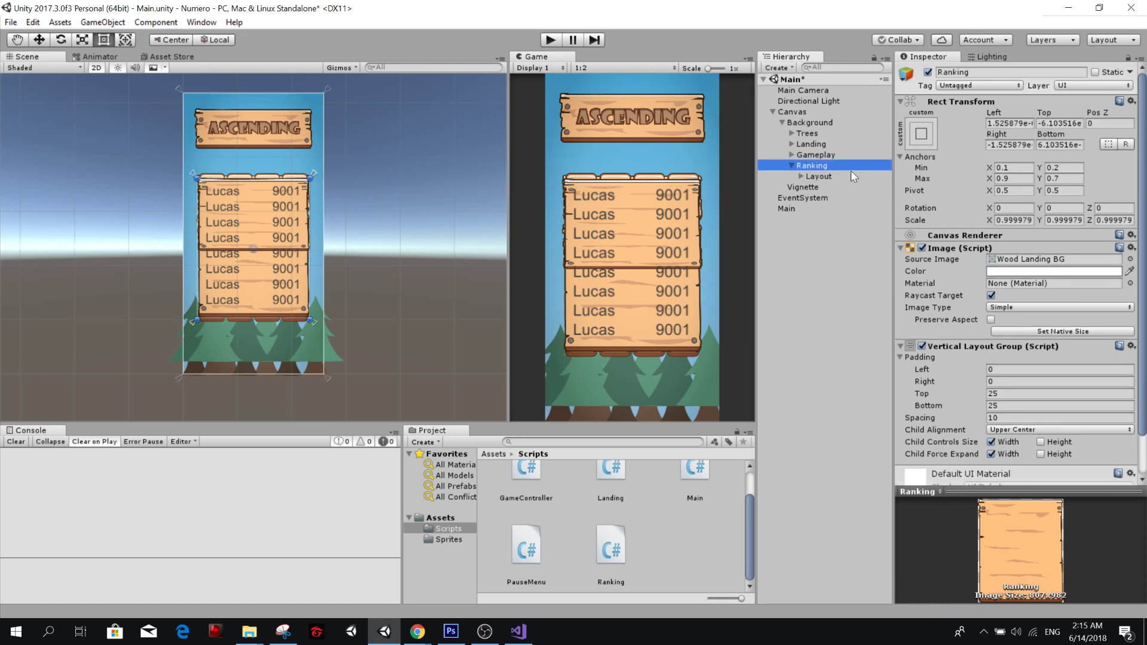
right_click(955, 349)
left_click(1001, 406)
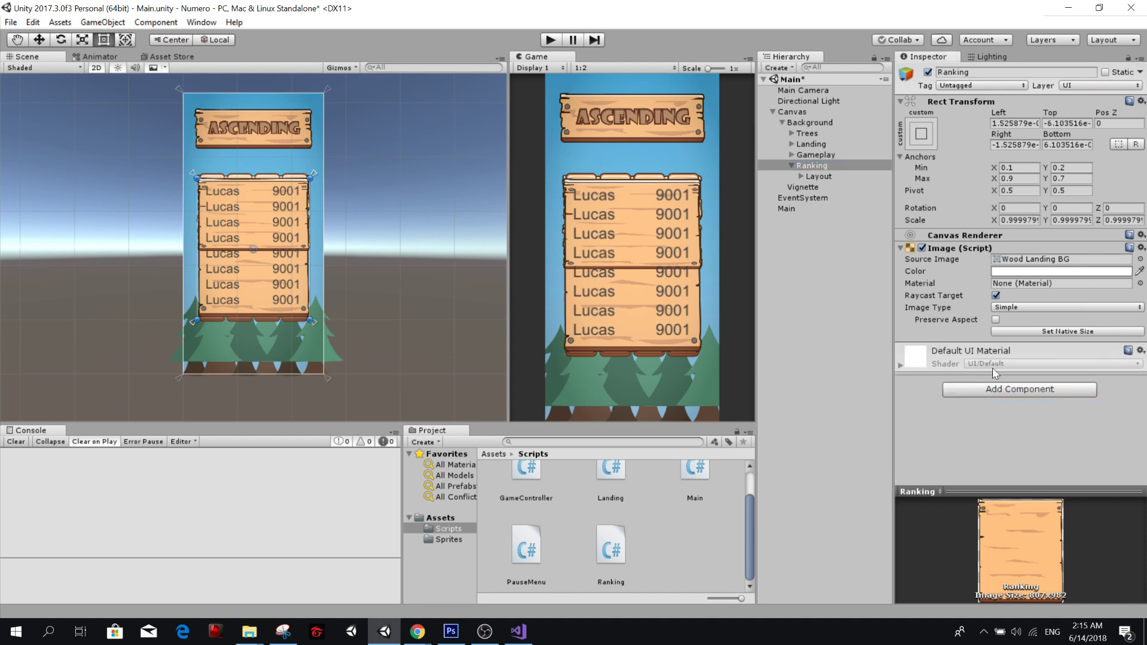
Set the parent Ranking object's scale to 1 on X, Y and Z.
left_click(832, 176)
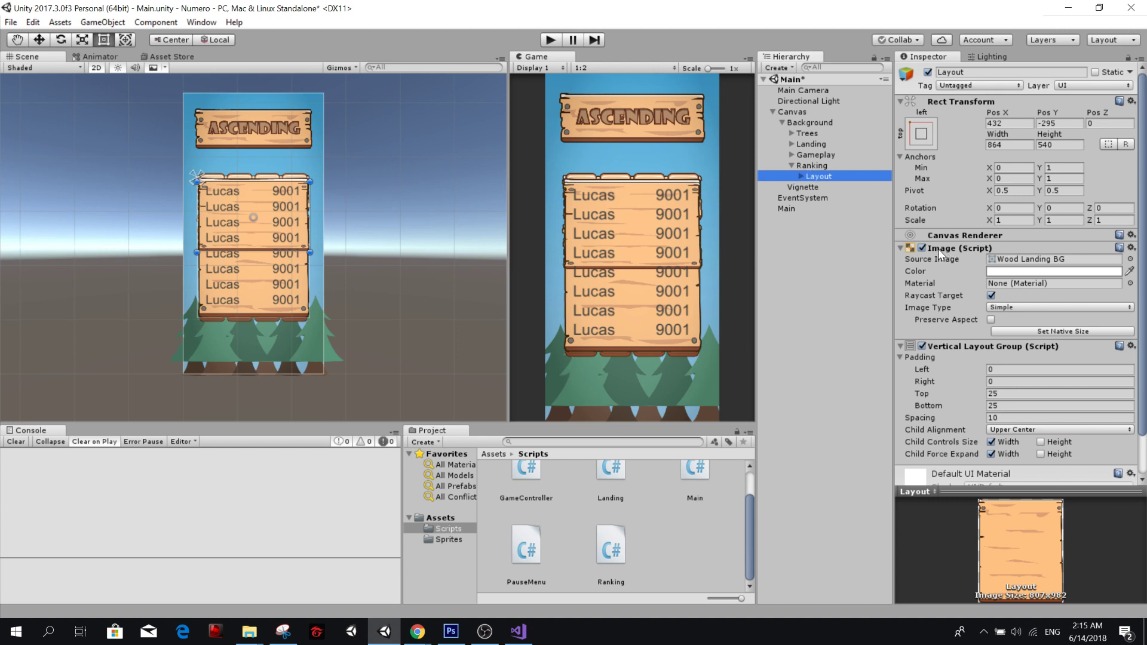
left_click(840, 167)
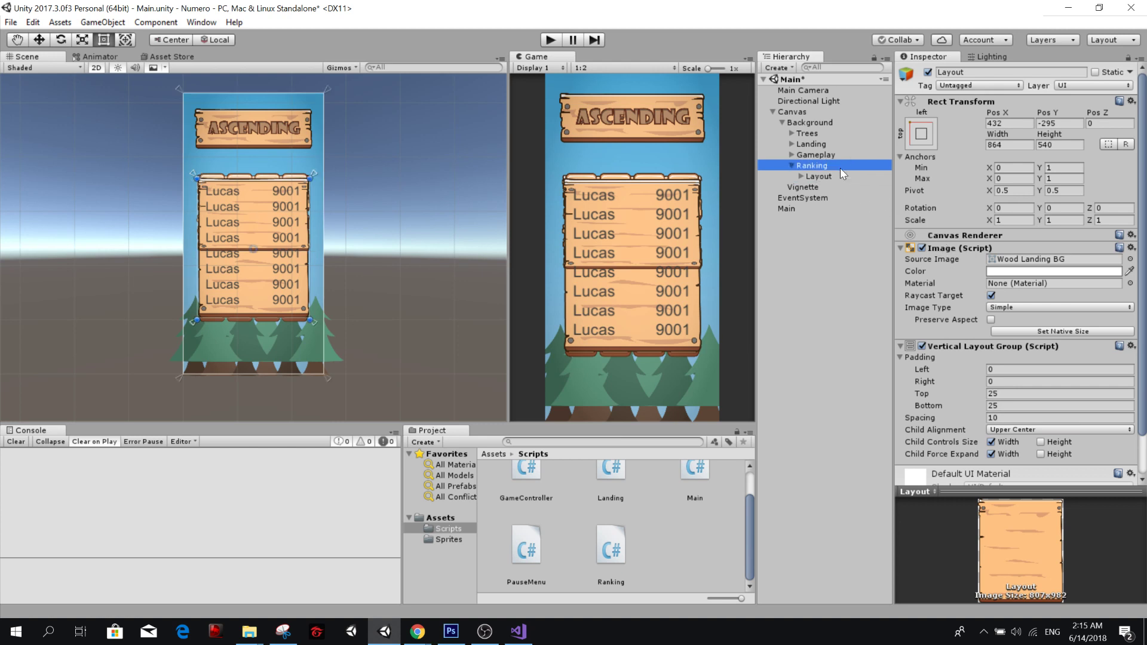
left_click(839, 172)
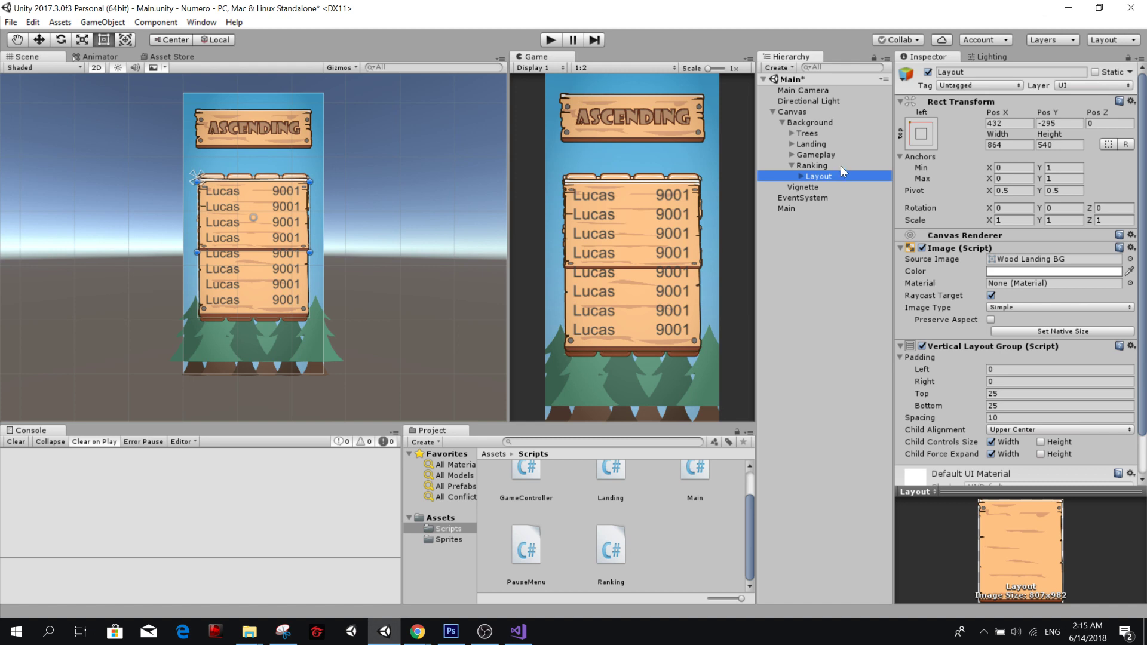
left_click(841, 167)
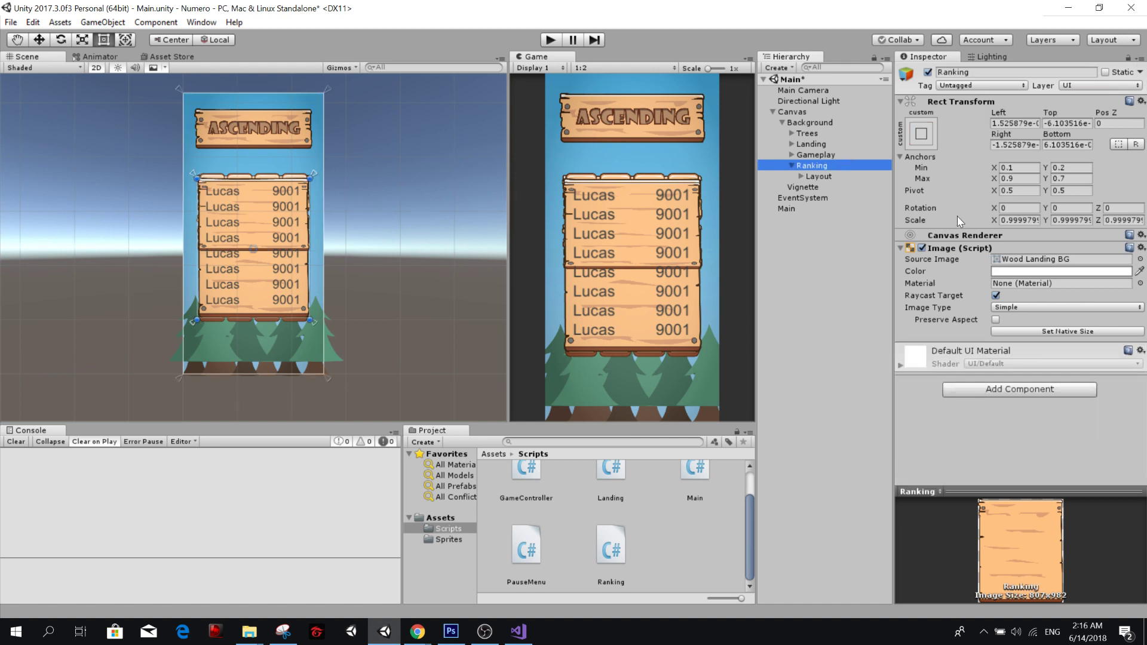
left_click(1009, 220)
type("2")
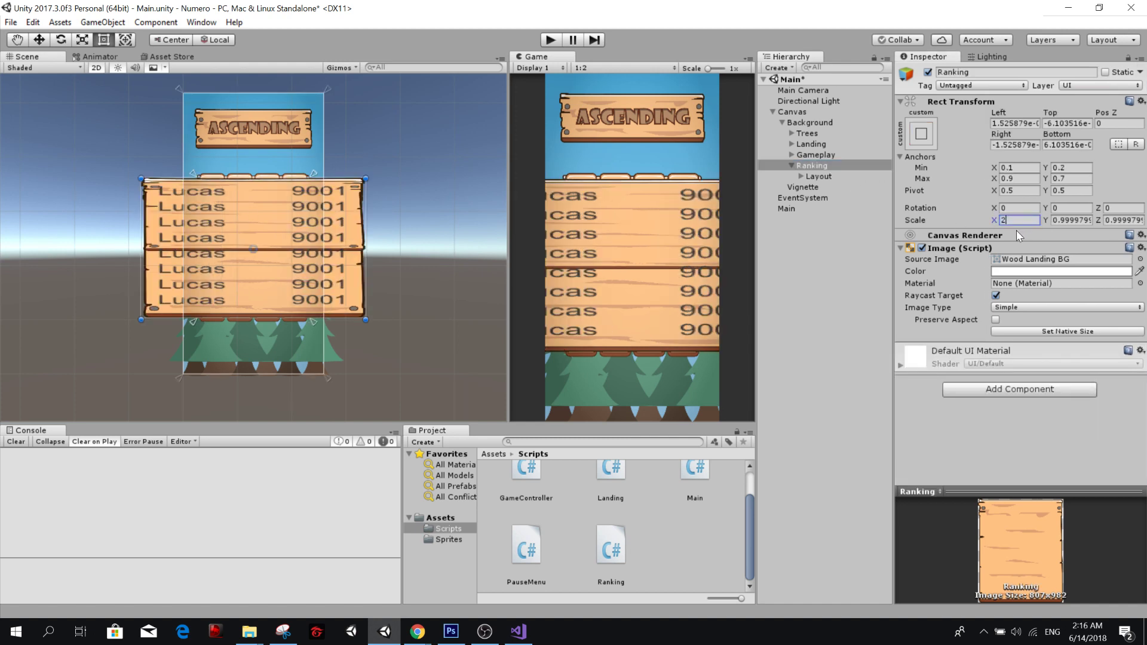
key("BackSpace")
type("1")
key("Tab")
type("1")
key("Tab")
type("1")
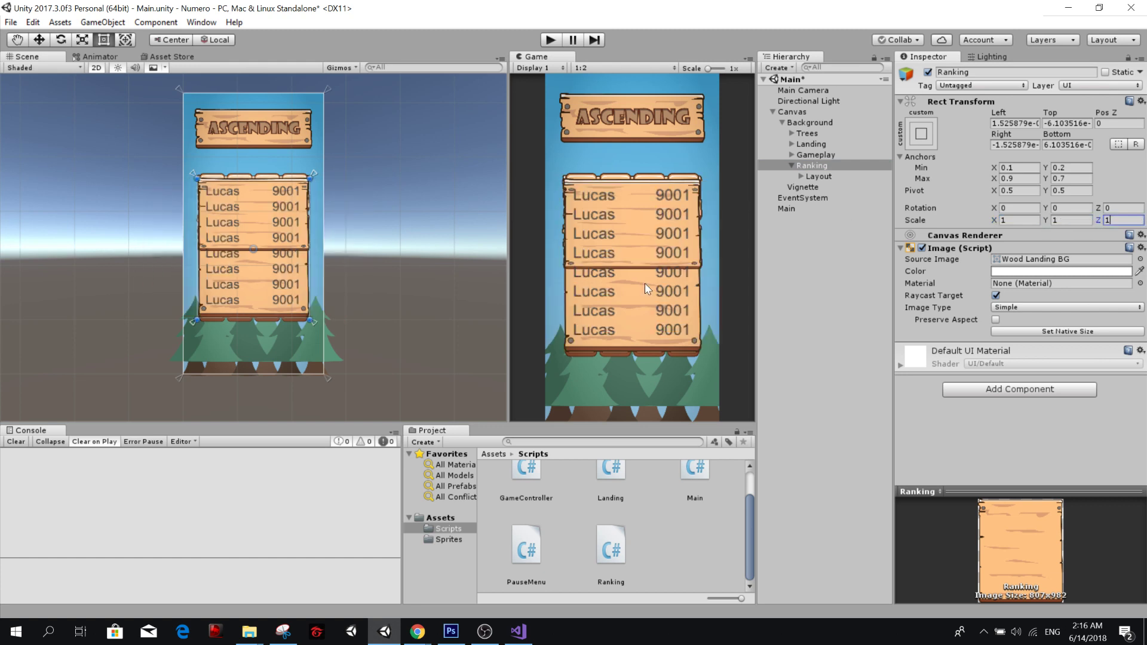
Remove the Image component from the Layout object inside Ranking.
left_click(819, 176)
left_click(921, 248)
left_click(922, 248)
left_click(827, 177)
left_click(833, 167)
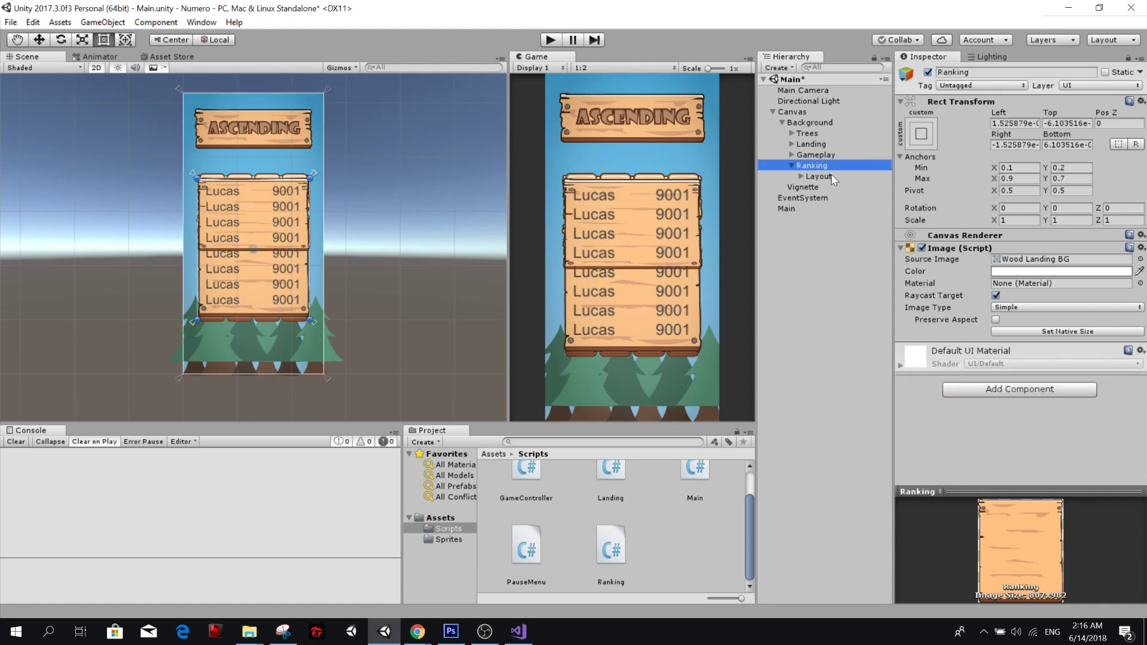
left_click(833, 177)
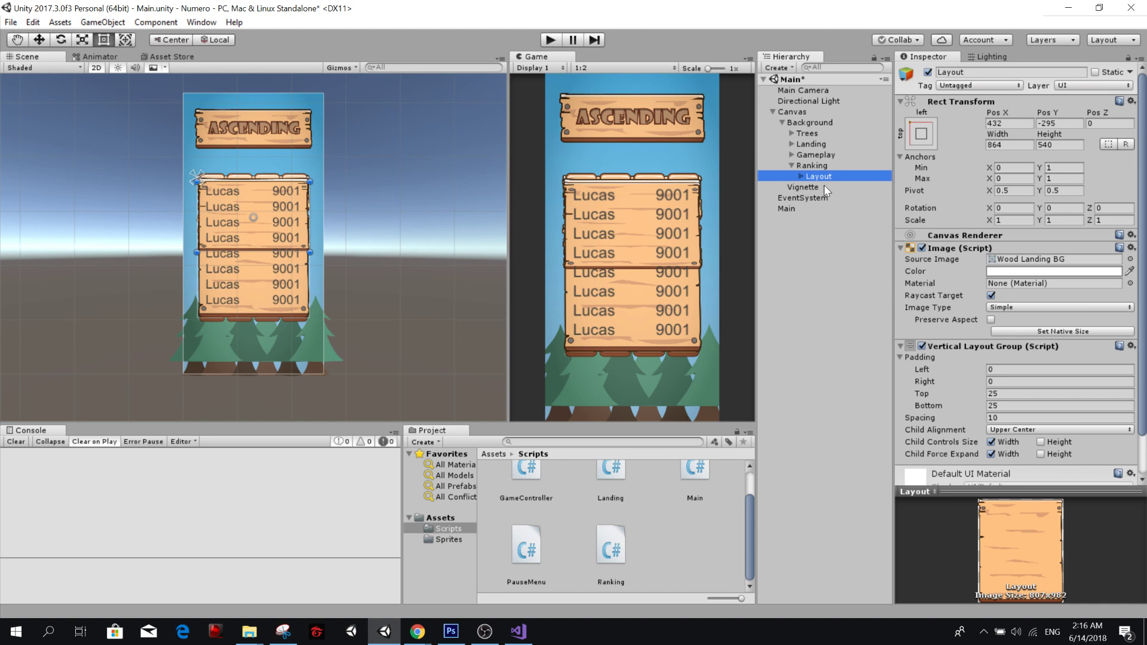
left_click(830, 166)
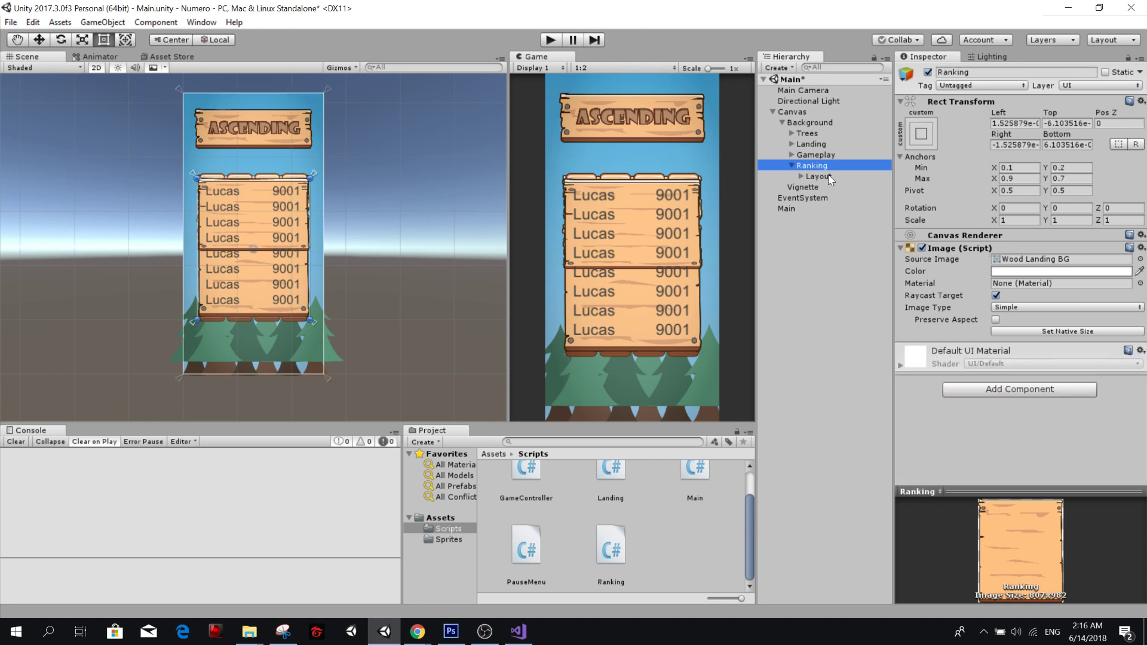
left_click(831, 177)
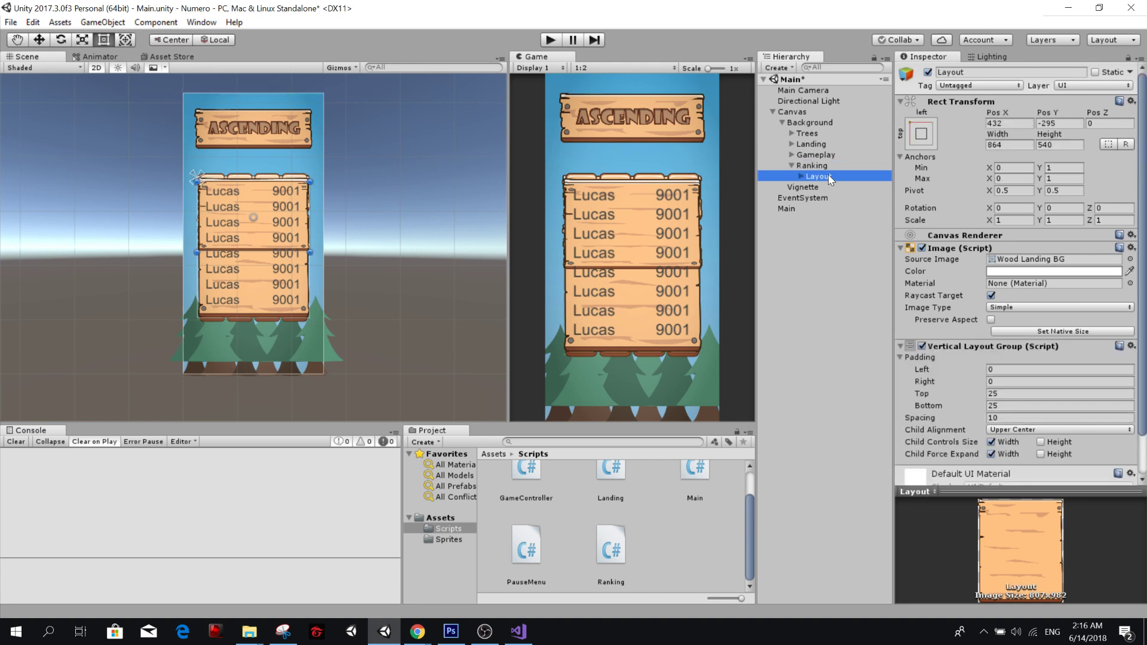
right_click(950, 248)
left_click(987, 304)
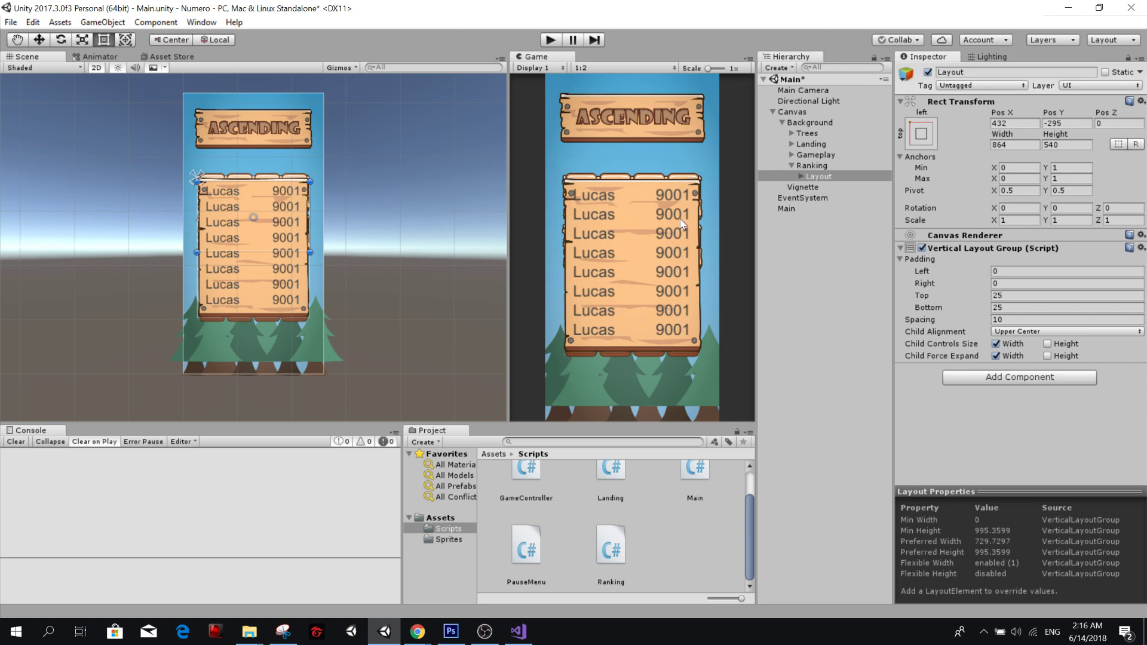
Add a UI Image as a child of the Ranking object.
left_click(827, 166)
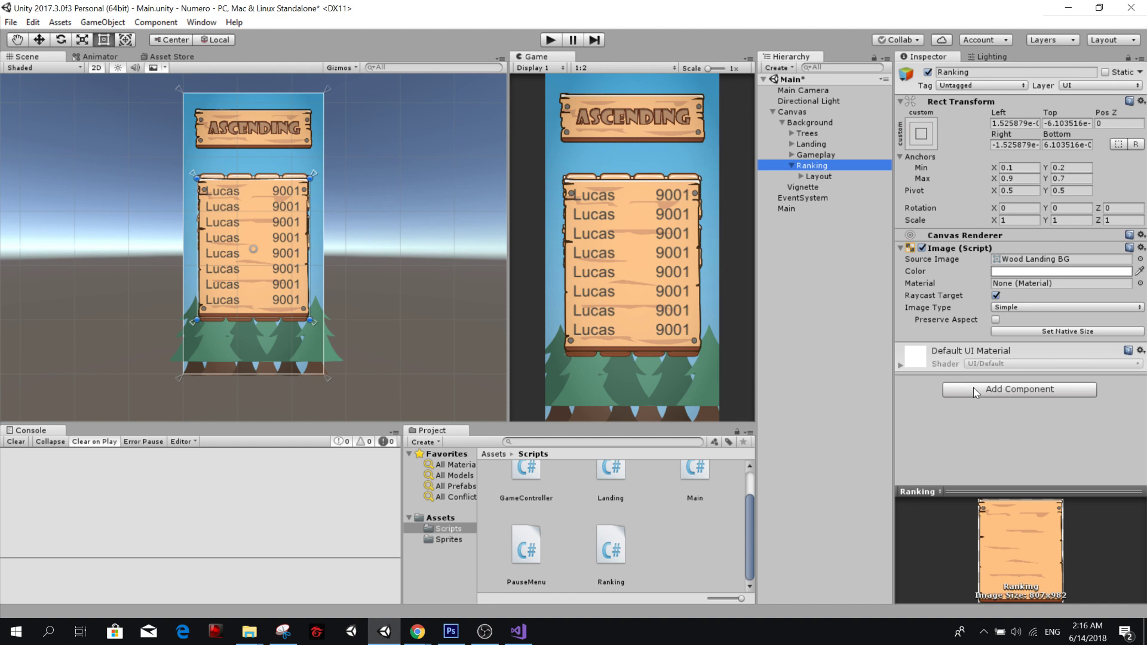
right_click(822, 167)
mouse_move(890, 386)
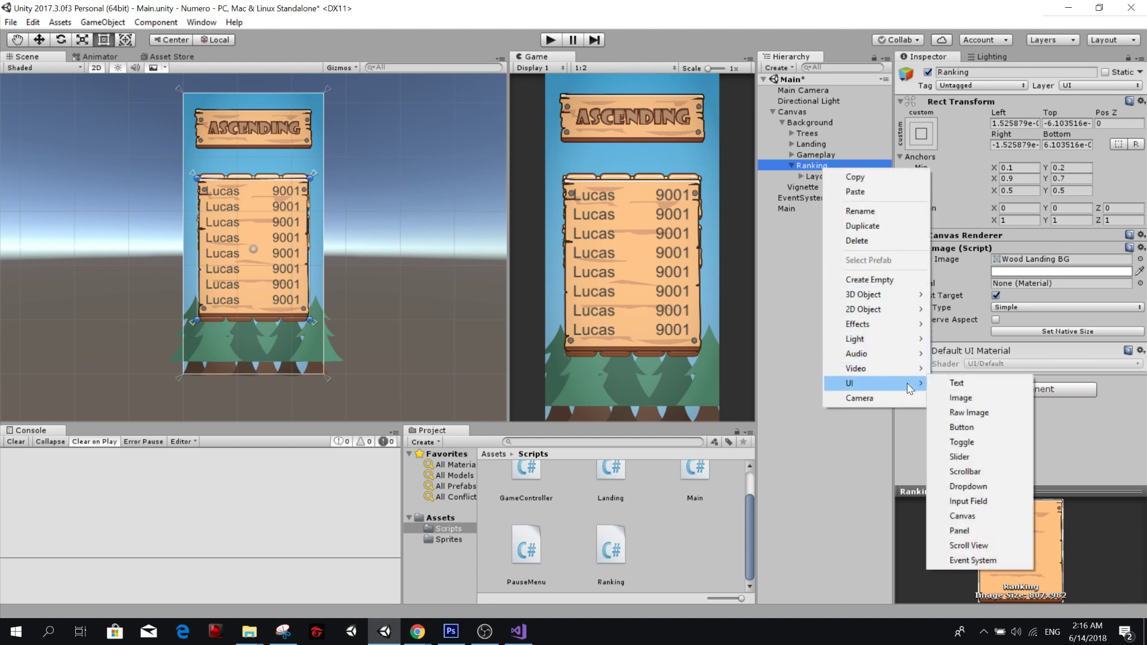
left_click(980, 397)
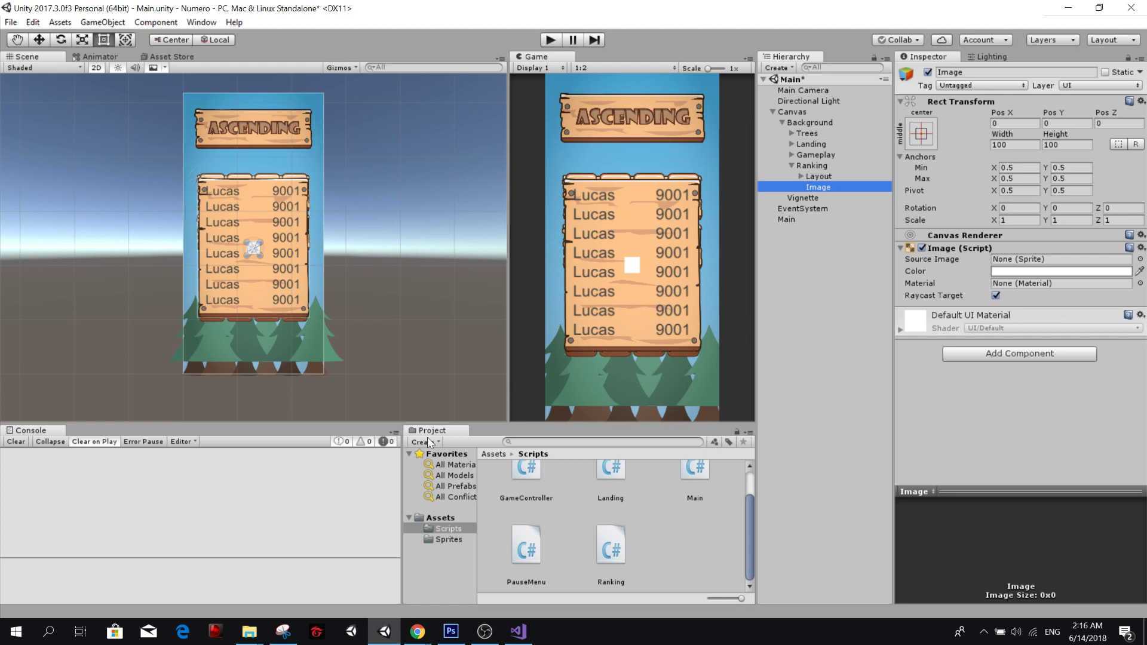
Give the new Image the btn_cancel sprite at native size and place it above the ranking board's upper-right corner, at about X 326.5, Y 653.
scroll(663, 521, "up", 2)
left_click(449, 540)
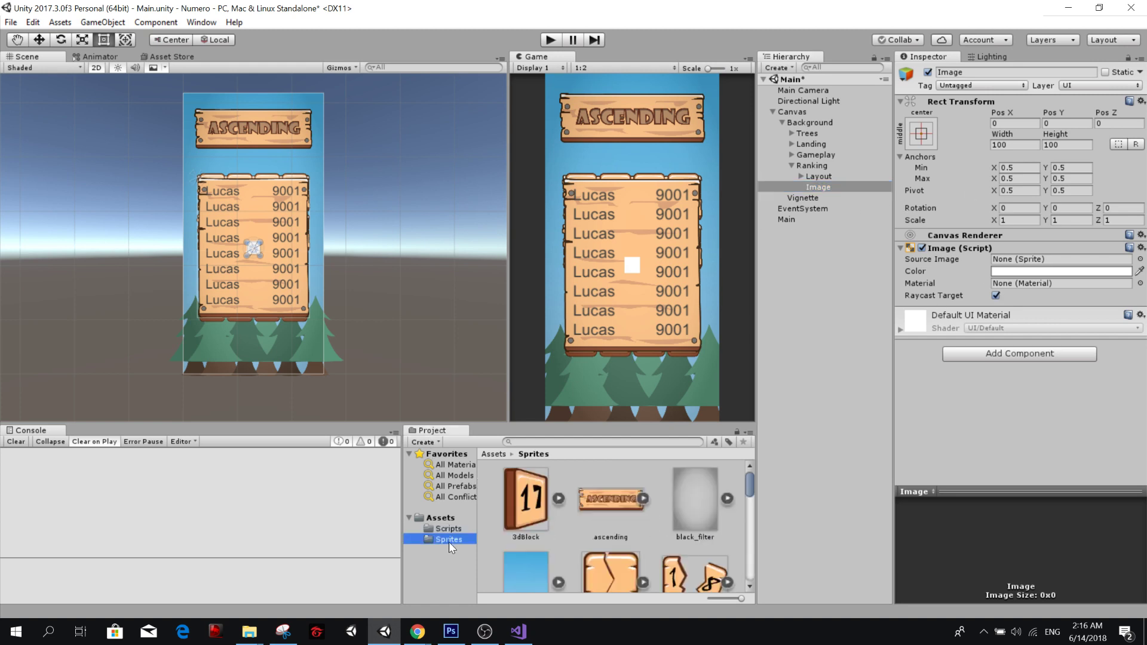
left_click_drag(748, 503, 750, 517)
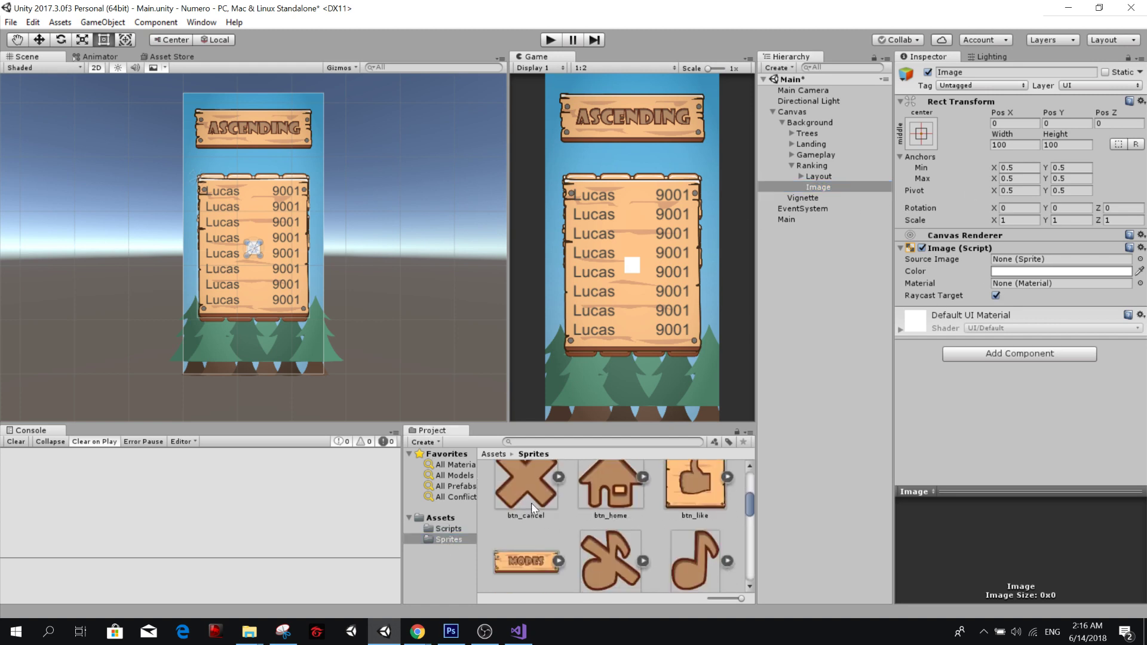
left_click_drag(520, 496, 1050, 267)
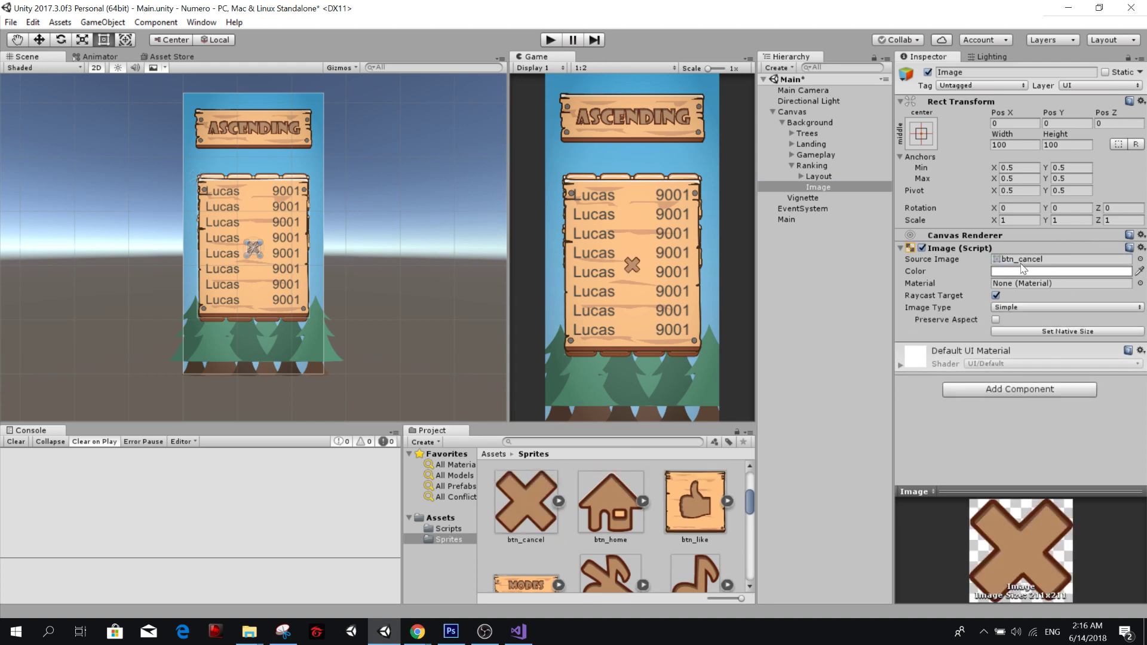
left_click(1045, 331)
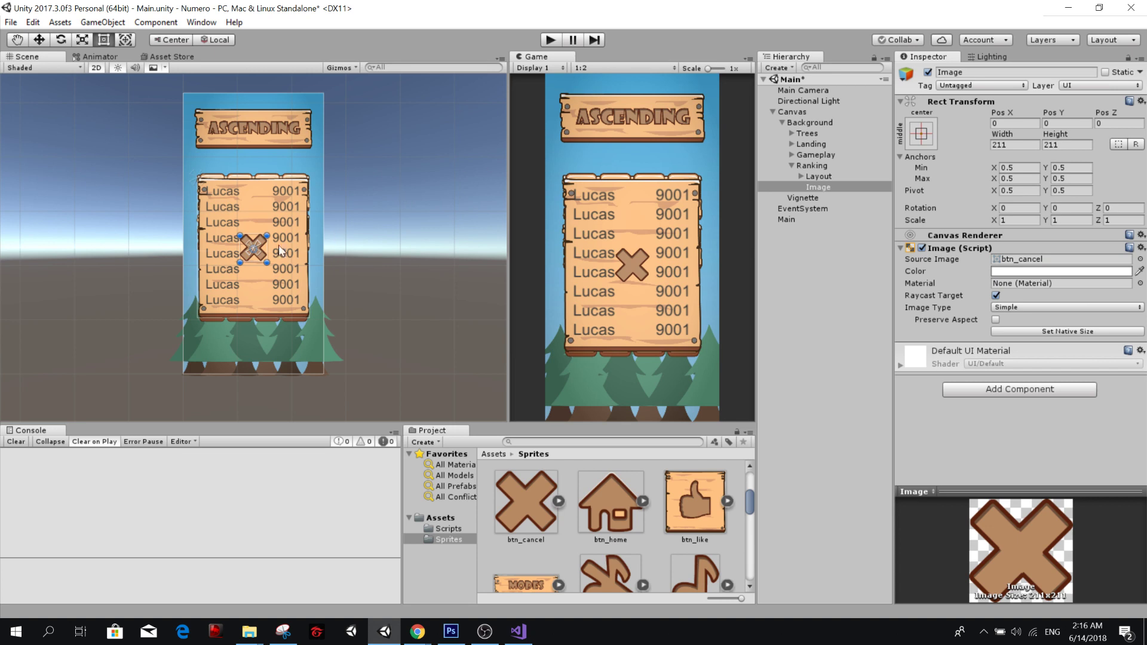
left_click_drag(262, 257, 306, 173)
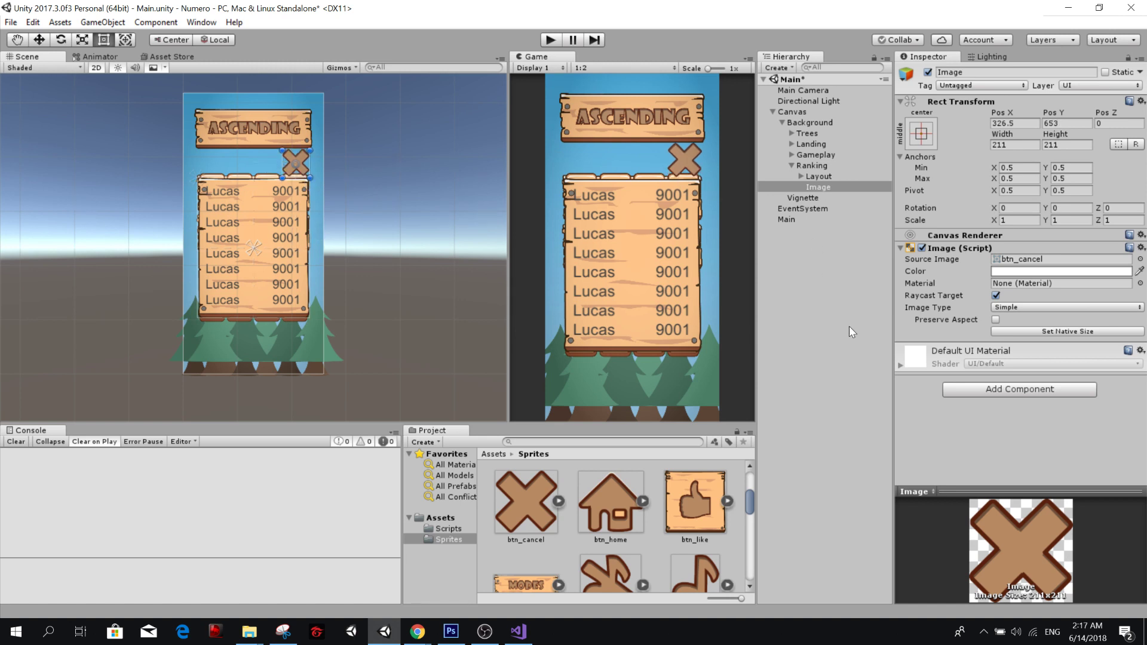
Add a Button component to the cancel image inside Ranking and save the scene.
left_click(1007, 388)
type("button")
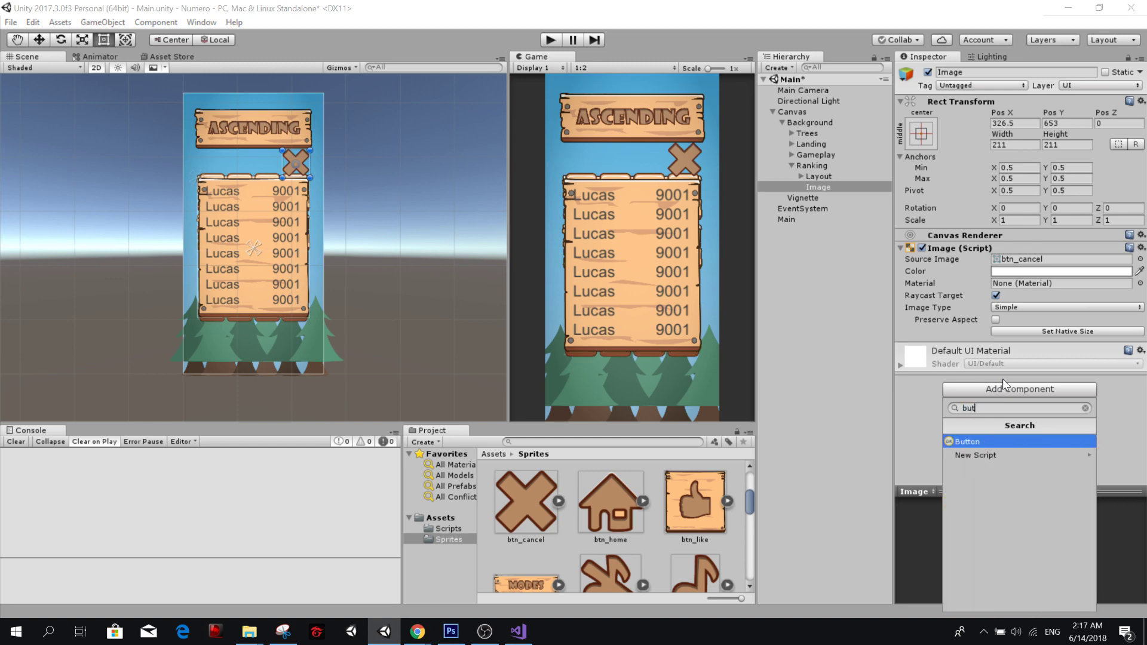
key("Return")
scroll(1003, 382, "down", 5)
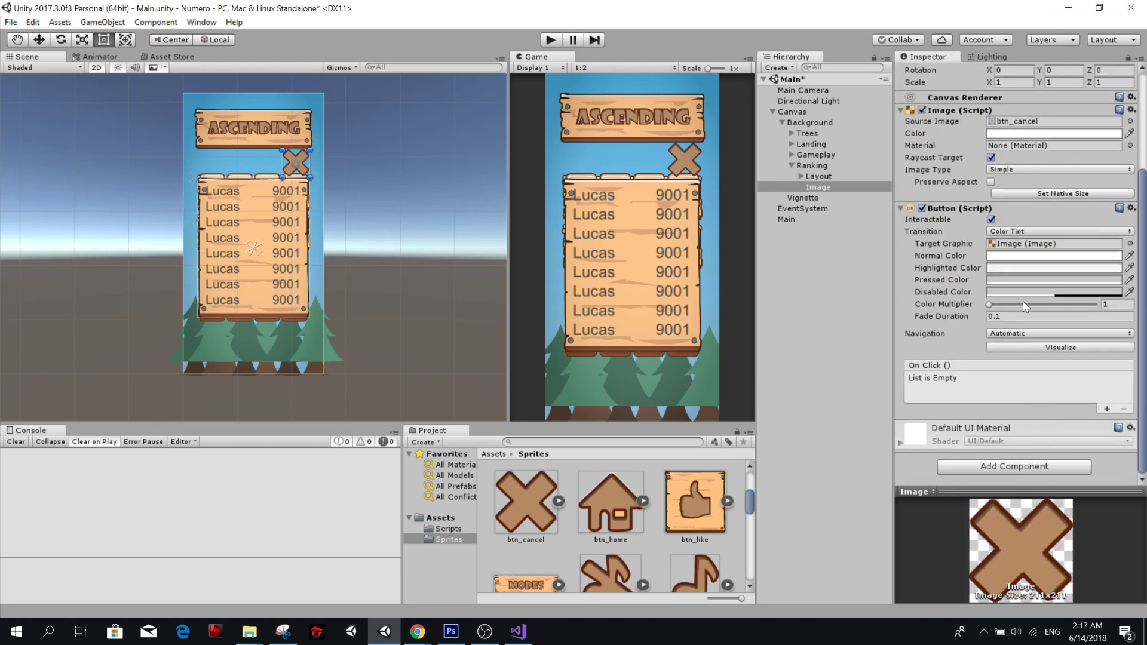
left_click(830, 256)
key("ctrl+s")
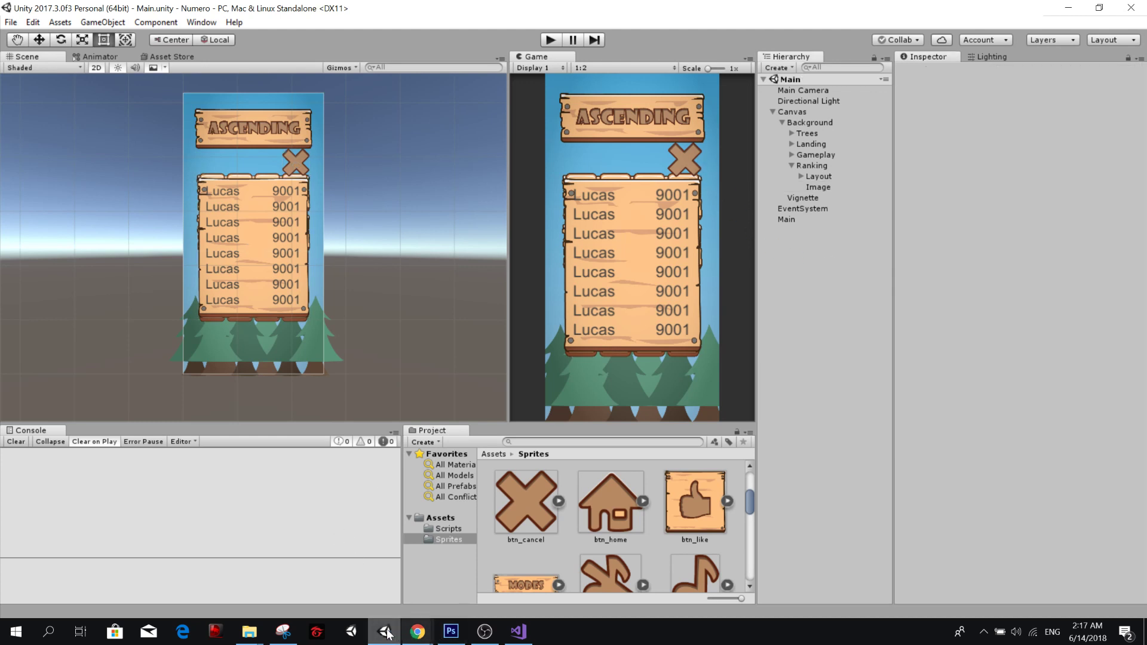
Rename the Image object inside Ranking as Cross and save the scene.
left_click(834, 182)
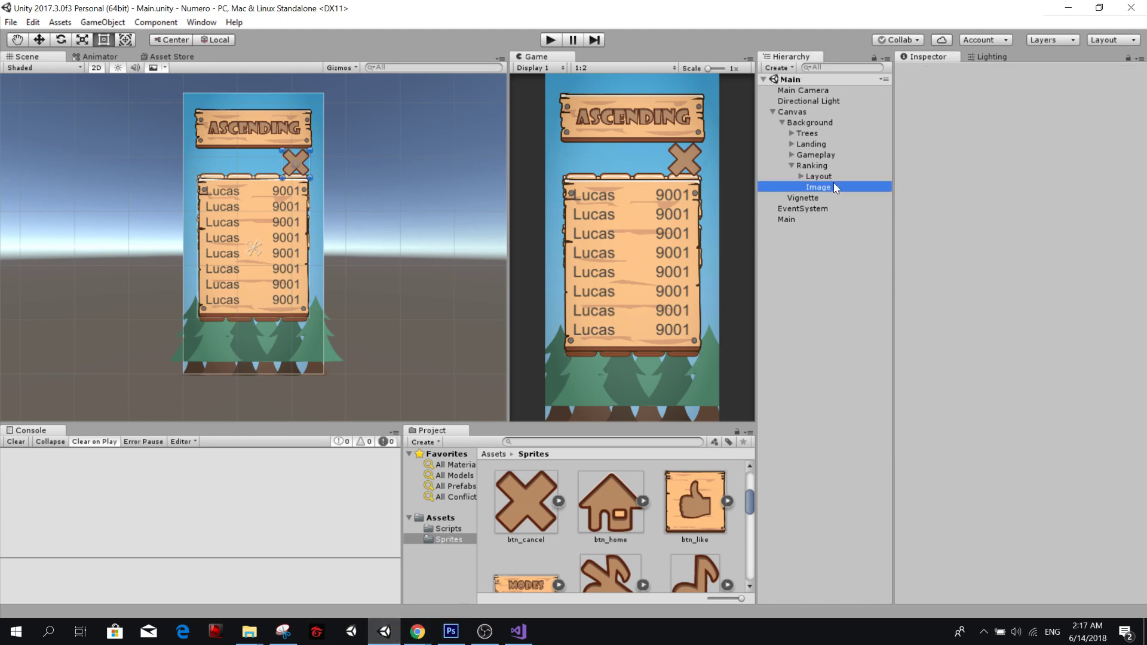
left_click(833, 182)
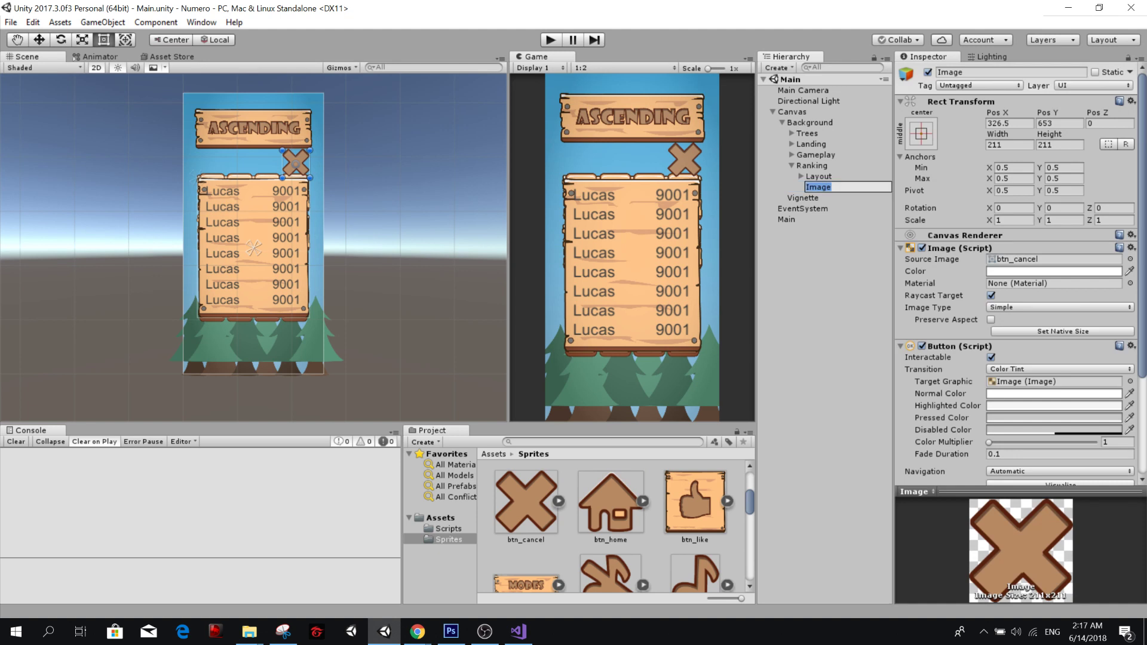
type("Cross")
left_click(834, 268)
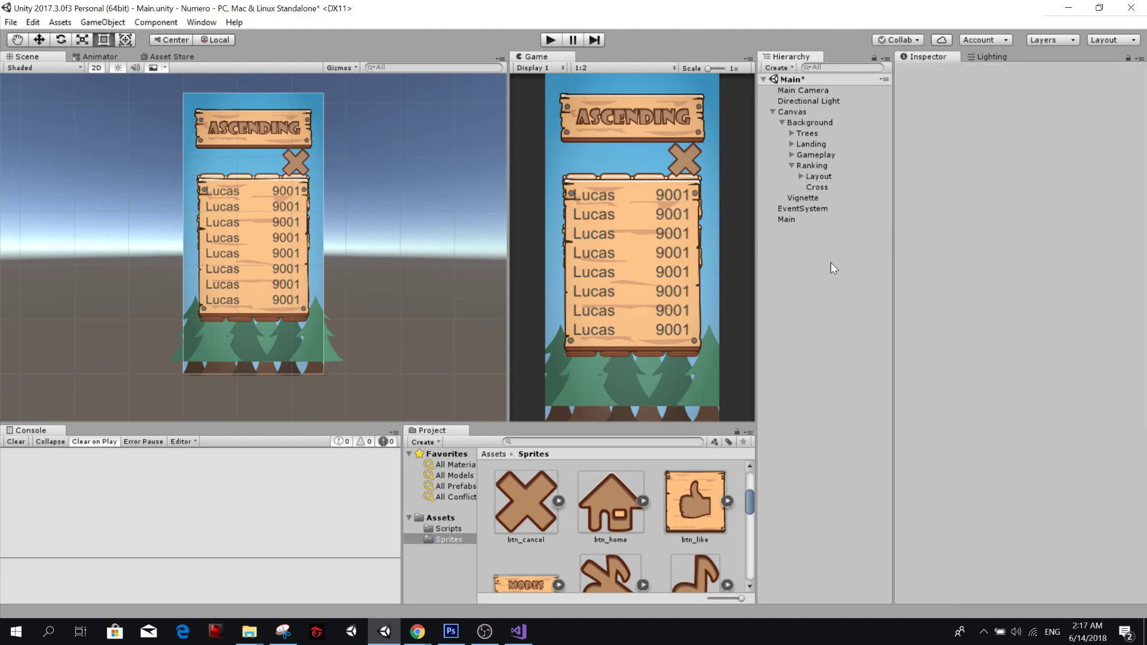
Switch to the Numero project in Visual Studio.
key("alt+Tab")
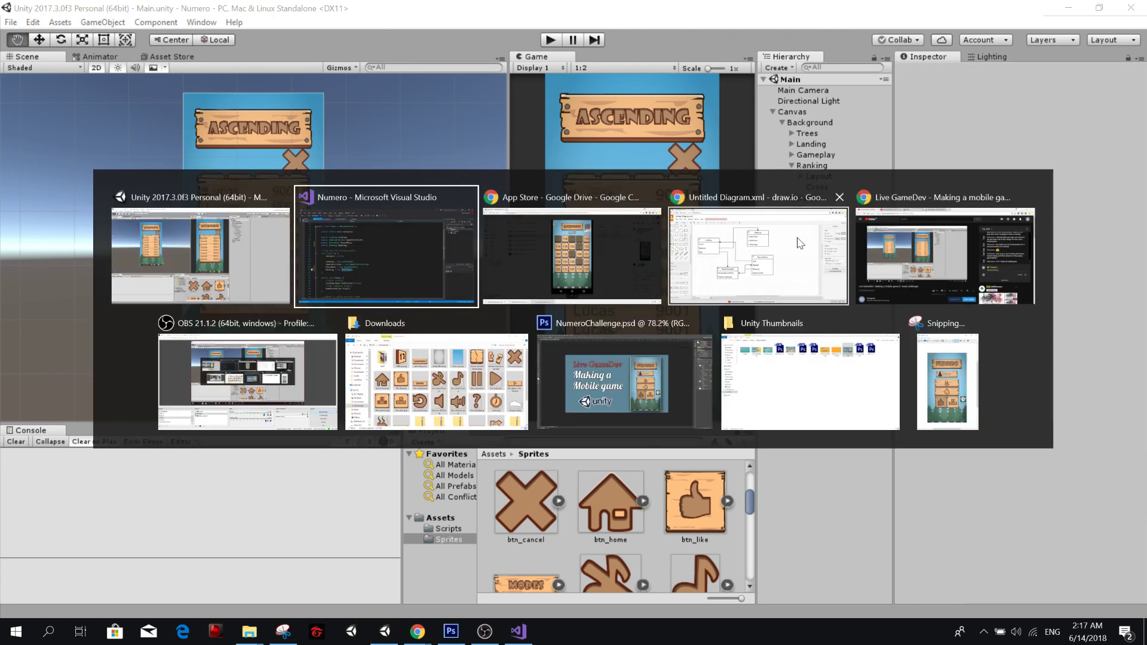
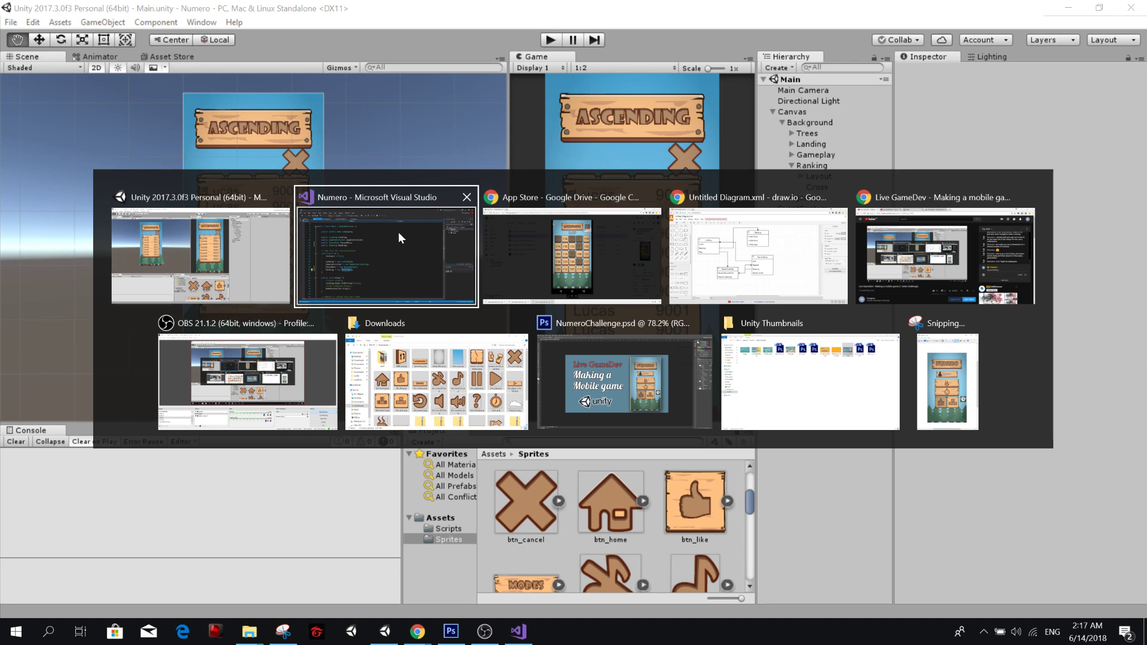
Switch to Visual Studio, open Ranking.cs and add two blank lines after the SetActive call in the constructor.
left_click(398, 233)
left_click(295, 384)
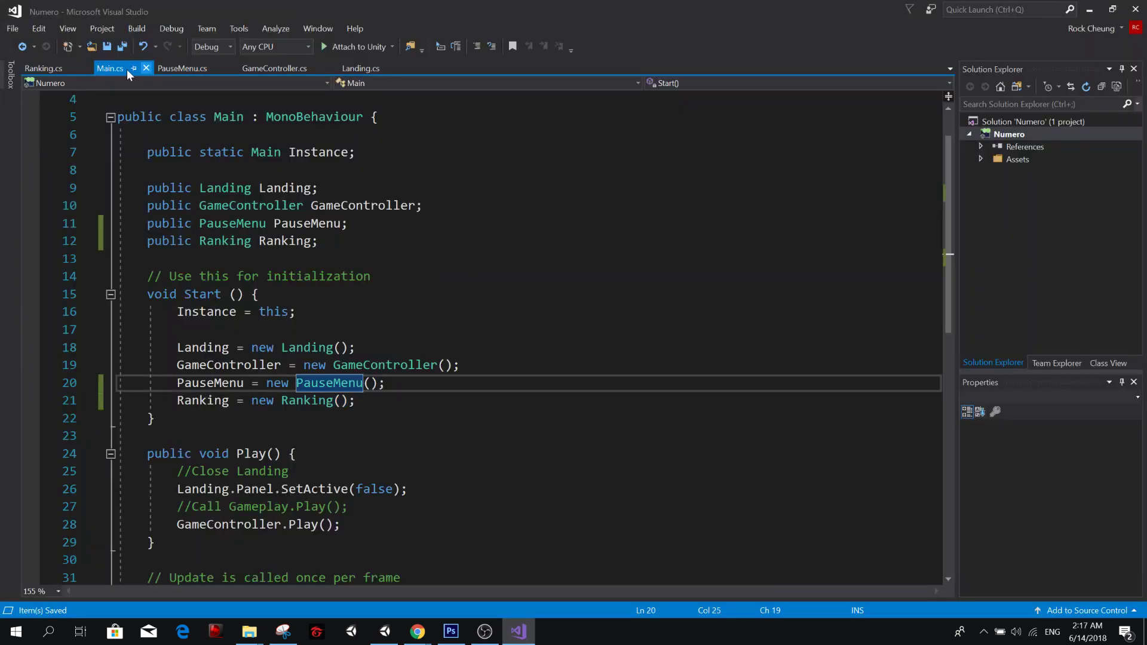
left_click(43, 68)
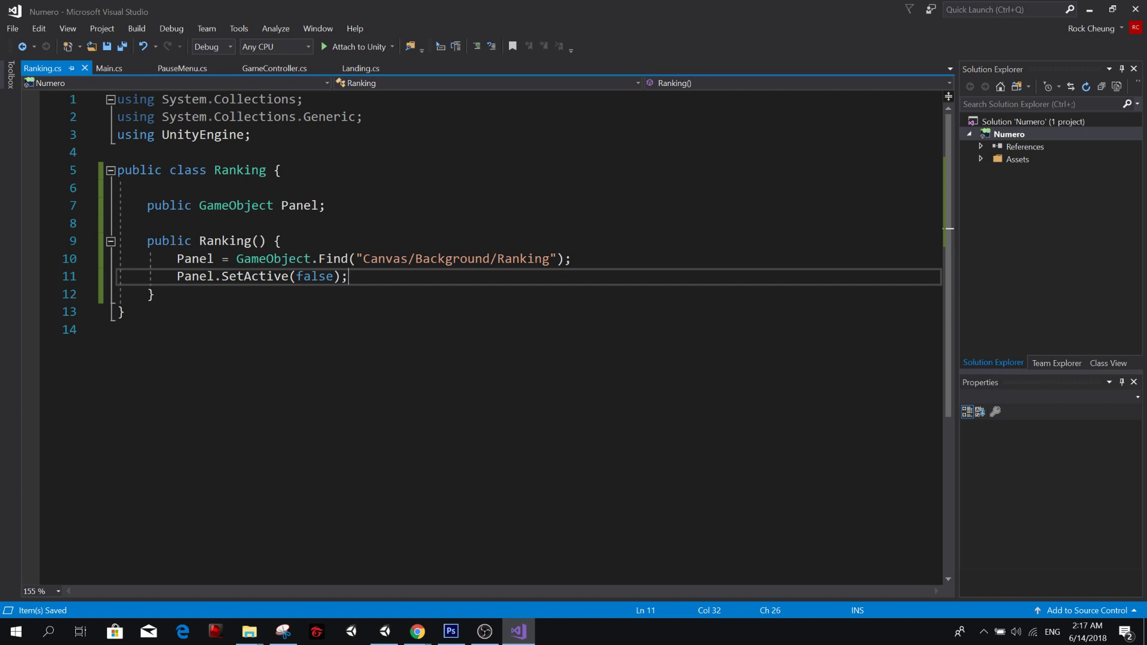
key("Return")
key("Return")
Add a "using UnityEngine.UI;" directive below the UnityEngine one and save Ranking.cs.
key("Up")
key("Up")
key("Up")
key("Up")
key("Up")
key("Up")
key("Up")
key("Up")
key("Up")
key("Up")
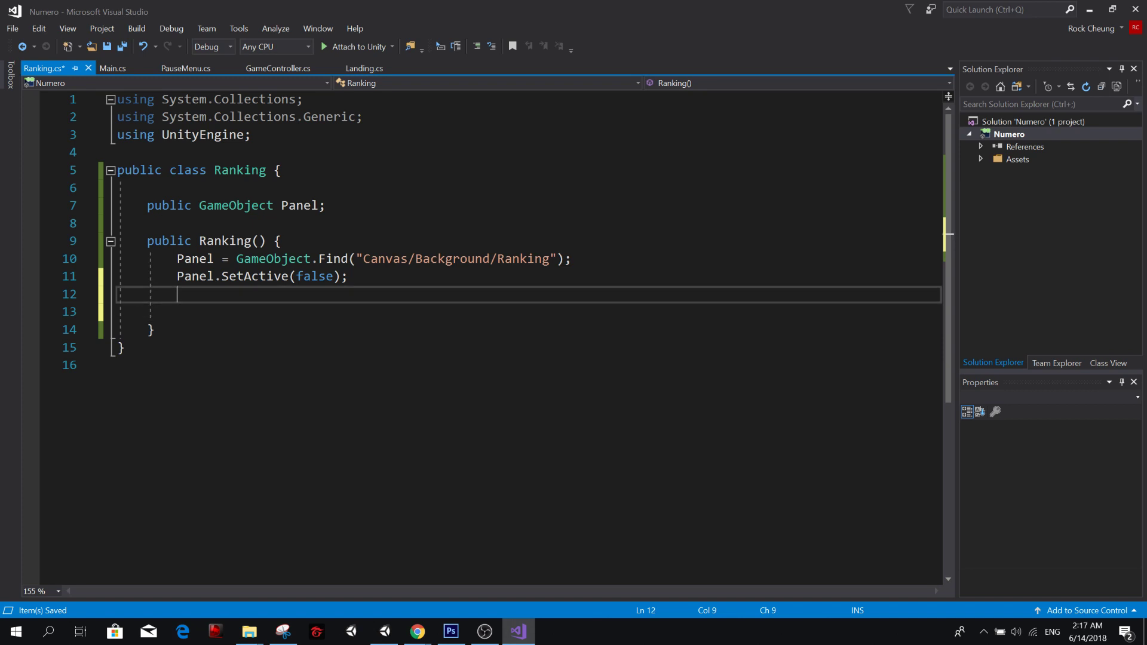
key("End")
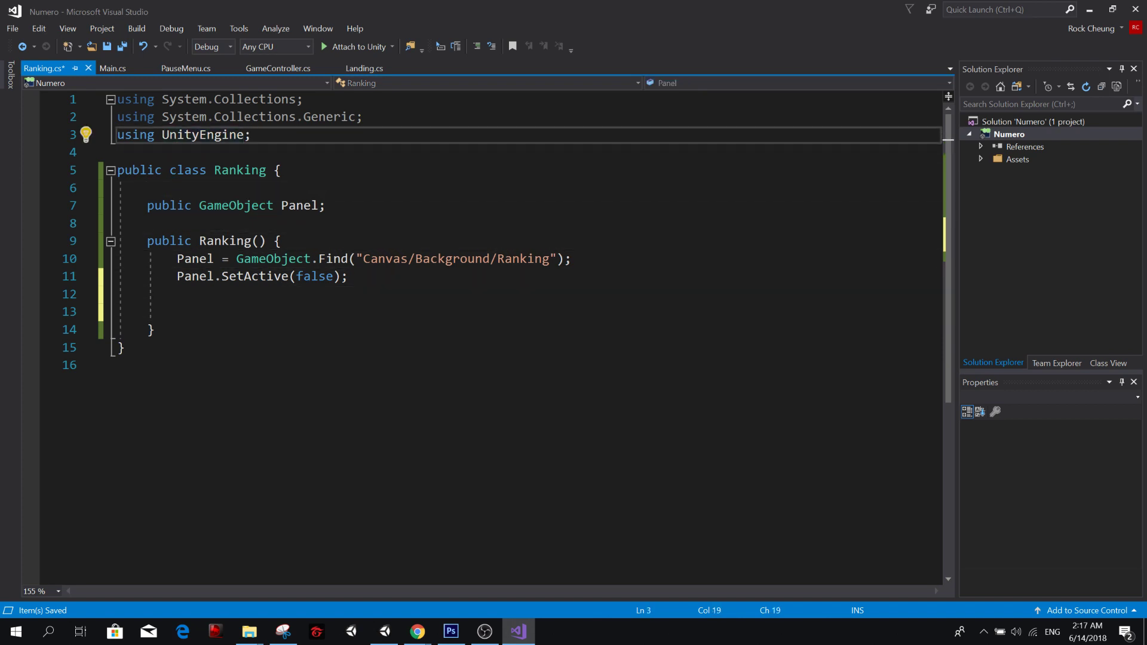
key("shift+Home")
key("ctrl+c")
key("End")
key("Return")
key("ctrl+v")
key("Left")
type(".UI")
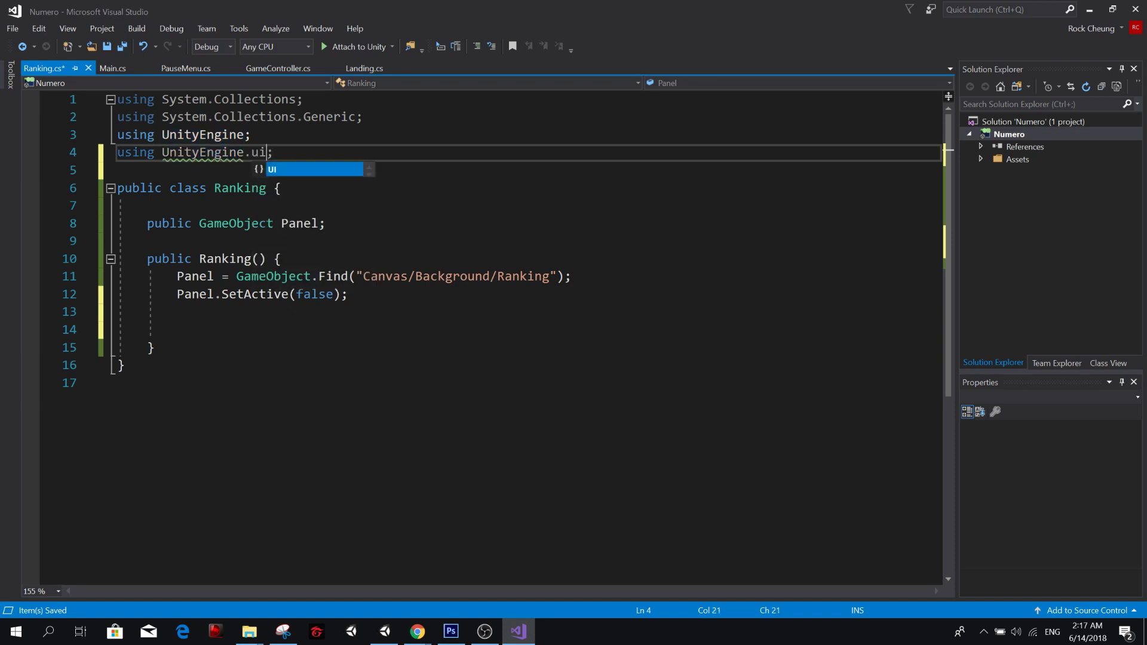
key("ctrl+s")
Add another blank line below the SetActive call at the end of the Ranking constructor.
key("Down")
key("Down")
key("Down")
key("Down")
key("Down")
key("Down")
key("Down")
key("Down")
key("Down")
key("Down")
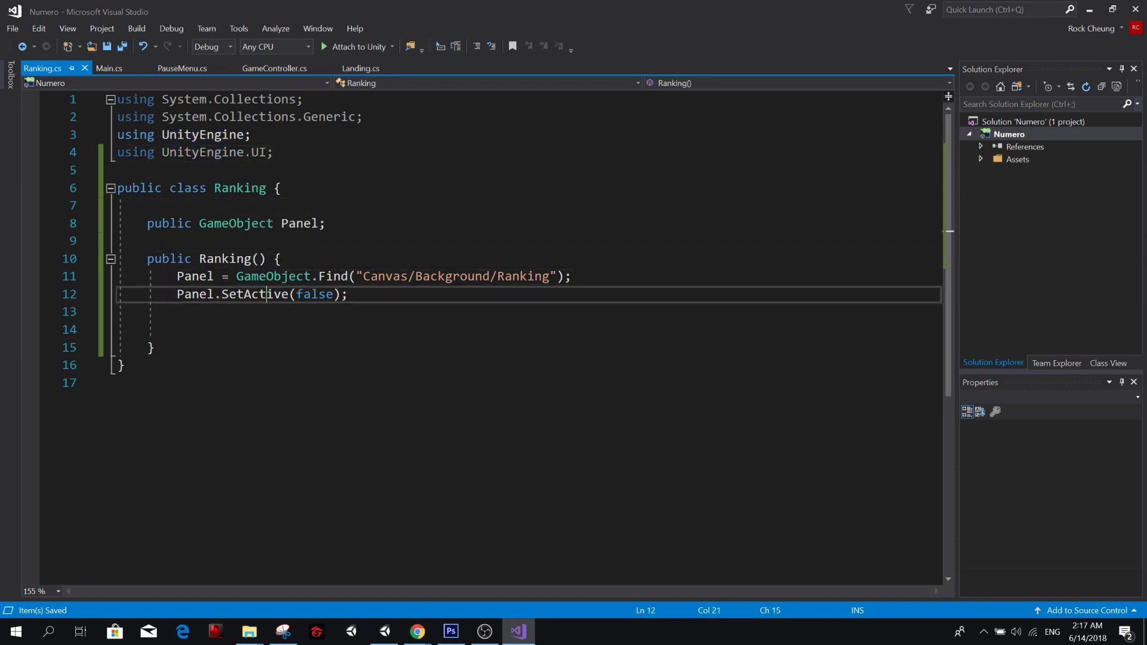
key("Return")
key("BackSpace")
key("BackSpace")
key("BackSpace")
key("BackSpace")
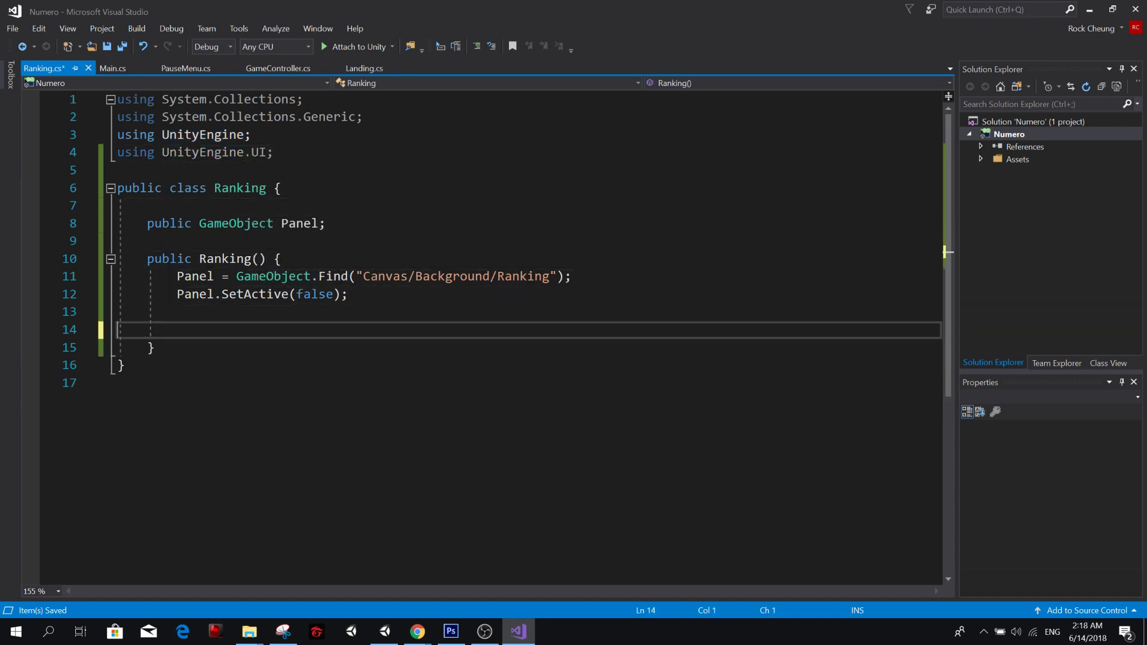
key("Return")
key("Return")
key("Up")
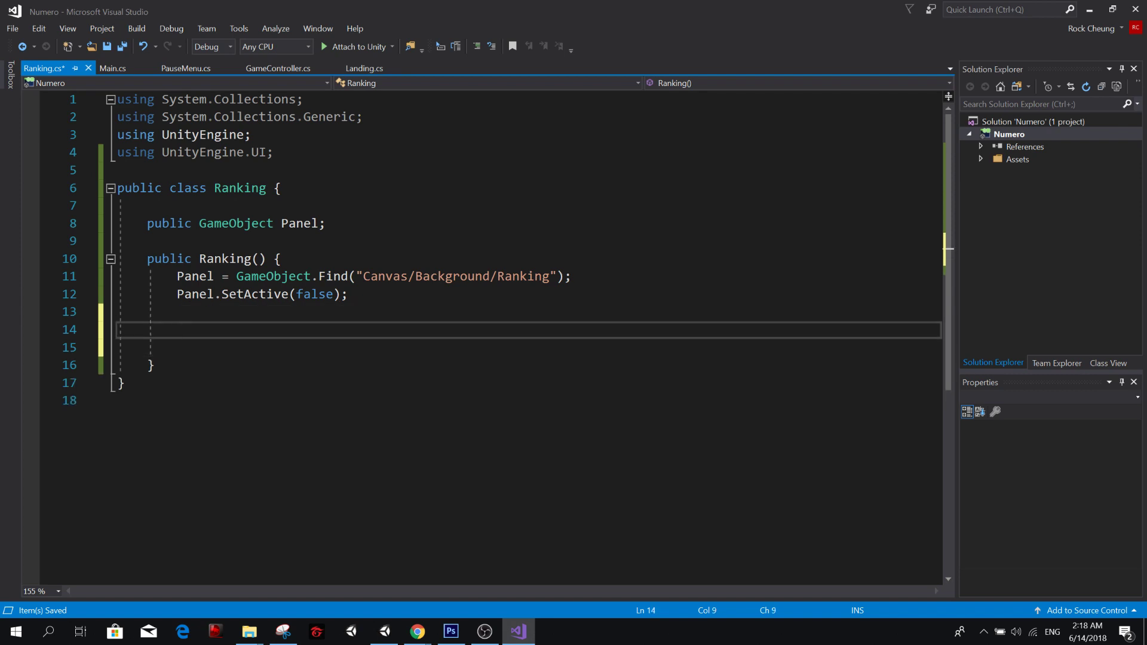
Declare the field "public Button CrossButton;" below the Panel field in the Ranking class and save.
key("Up")
key("Up")
key("Up")
key("Up")
key("Up")
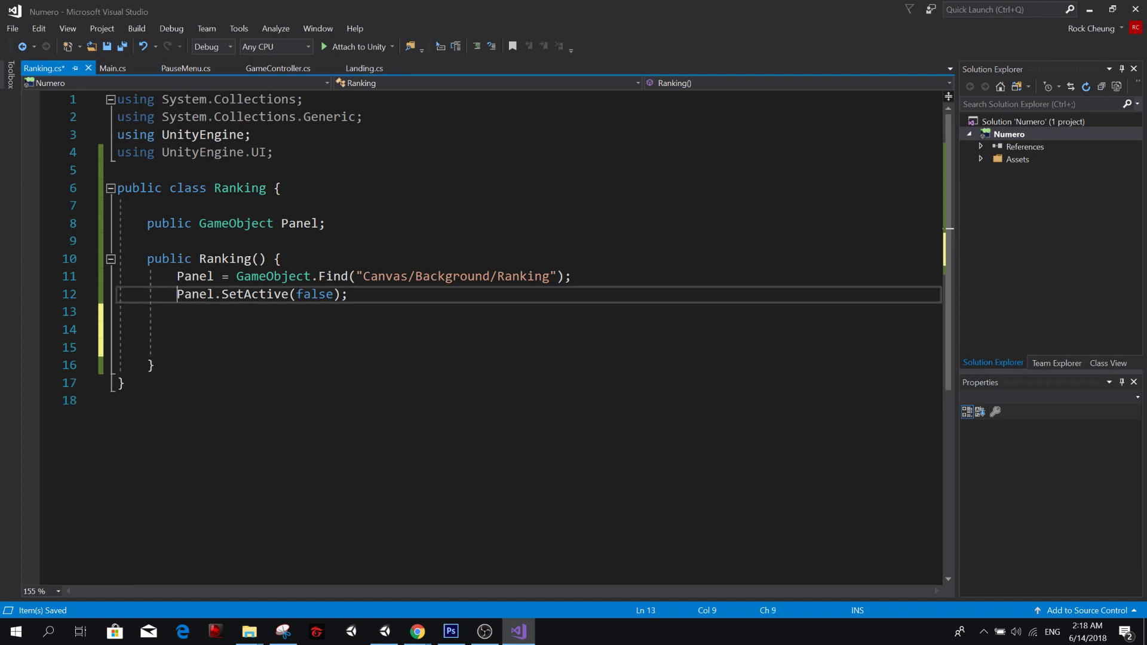
key("Return")
key("Up")
type("public BN")
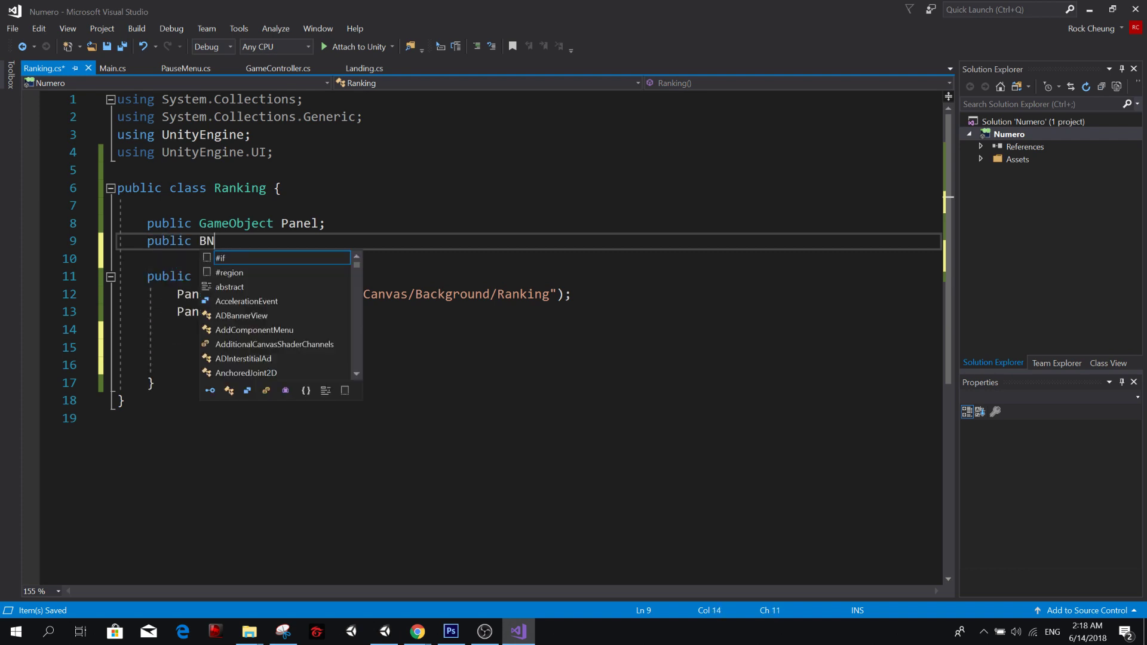
key("BackSpace")
type("utton ")
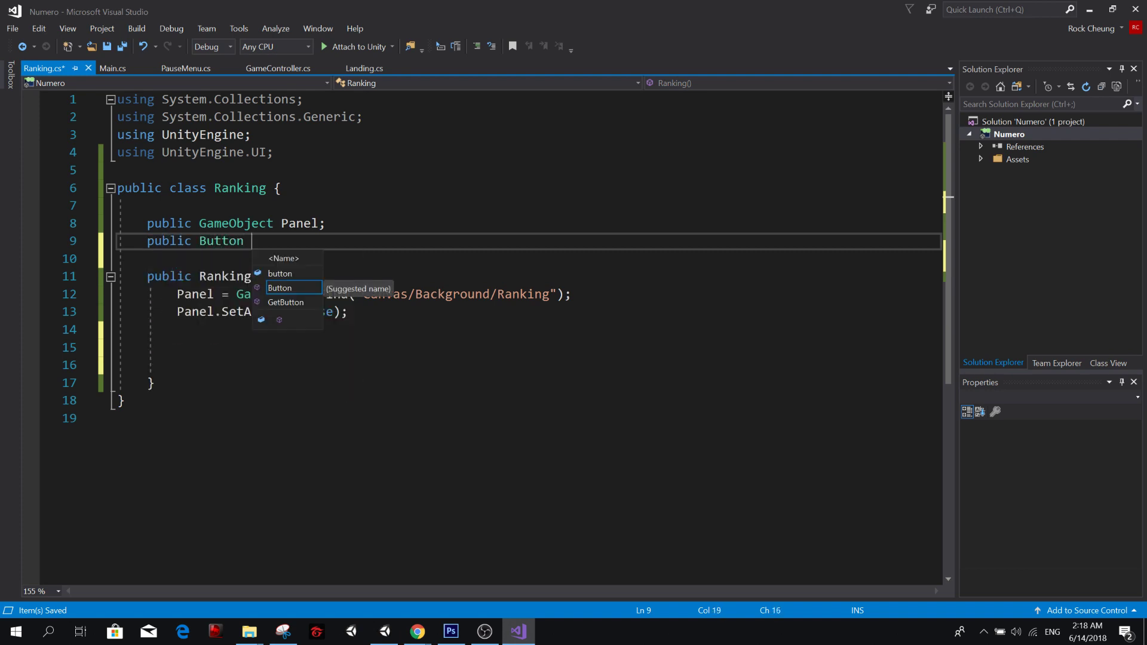
type("Cross")
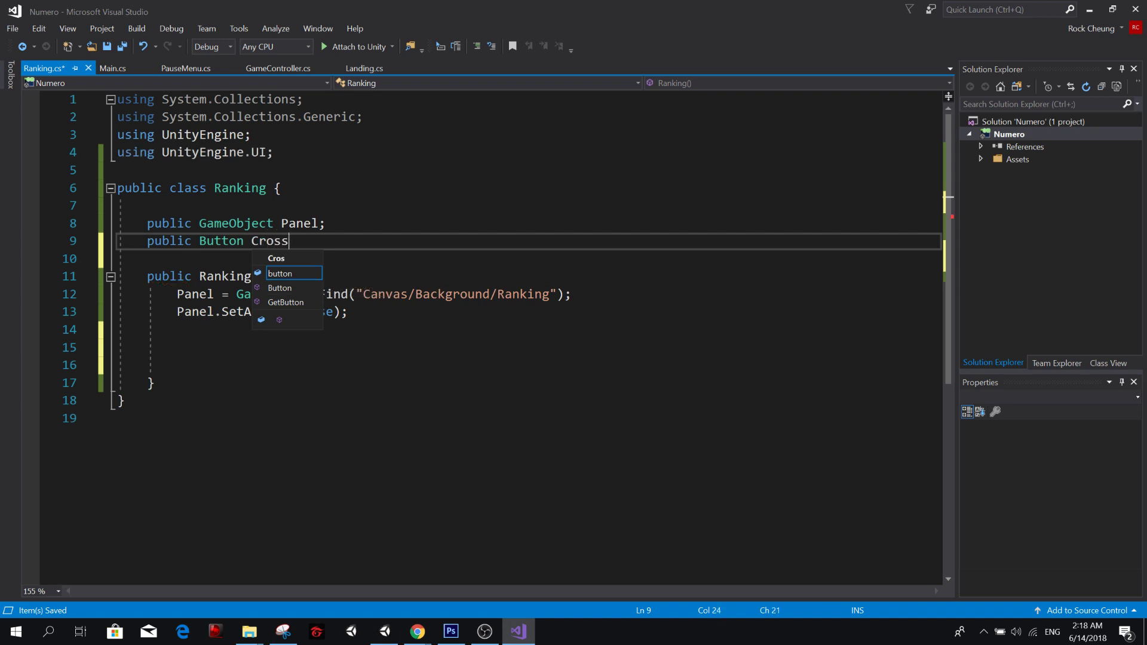
type("Button;")
key("ctrl+s")
In the Ranking constructor, below the SetActive call, assign CrossButton to Panel.transform.Find("Cross") and save.
key("Down")
key("Down")
key("Down")
key("Down")
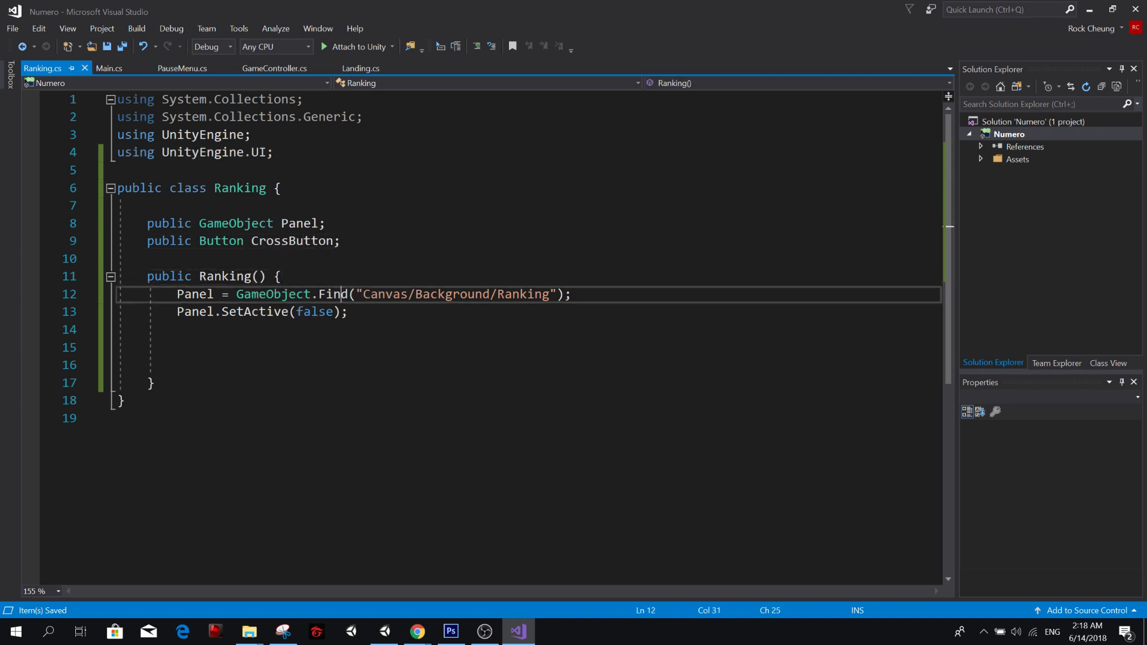
key("Down")
key("Down")
type("C")
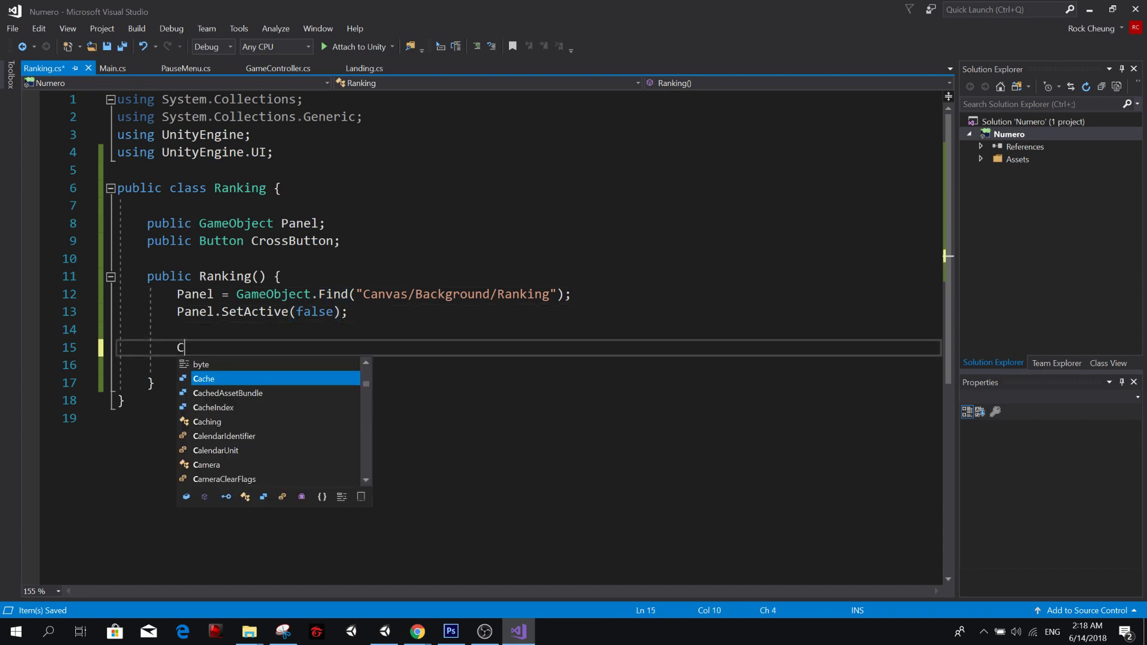
type("rossButton = ")
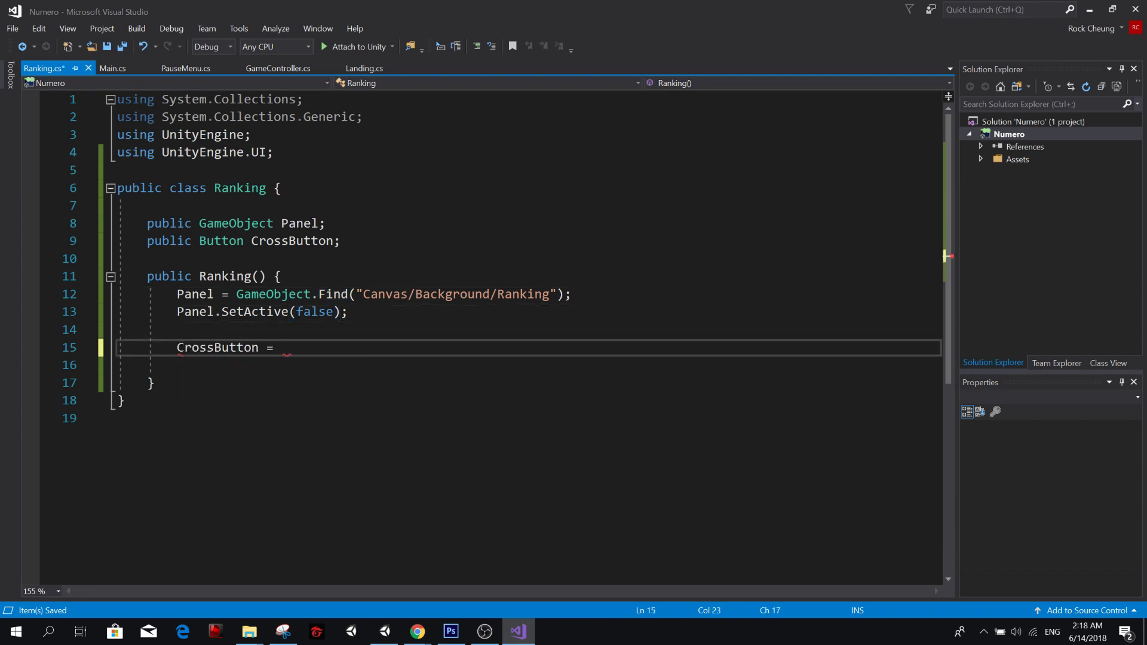
type("Panel.transform.")
type("Find(\"Cros")
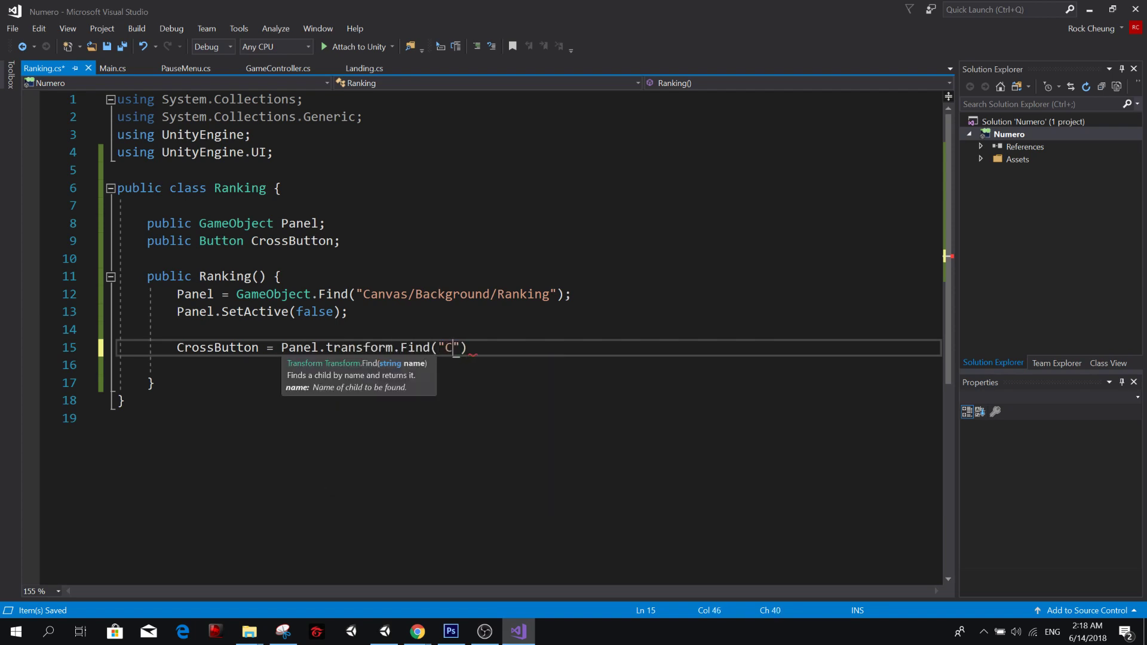
type("s\");")
key("ctrl+s")
Extend the CrossButton lookup with GetComponent<Button>() and save the script.
key("Left")
type(".getco")
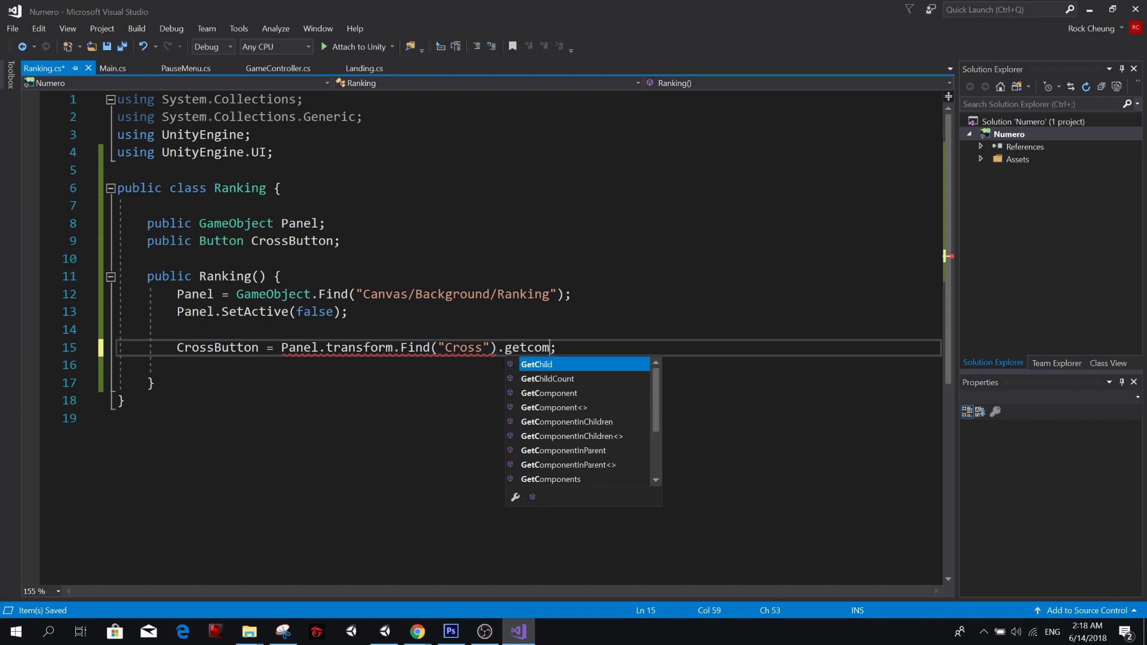
type("mponent<Button")
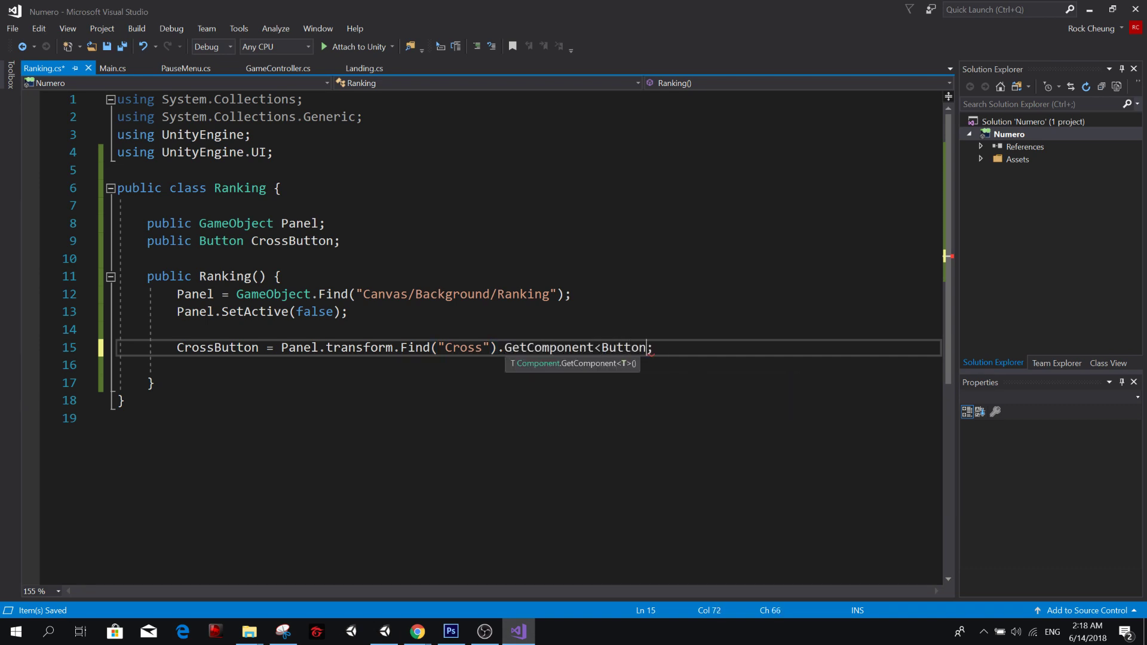
type(">()")
key("ctrl+s")
Add the line "CrossButton.onClick.AddListener();" below the CrossButton assignment.
key("Down")
key("Return")
key("Up")
key("ctrl+s")
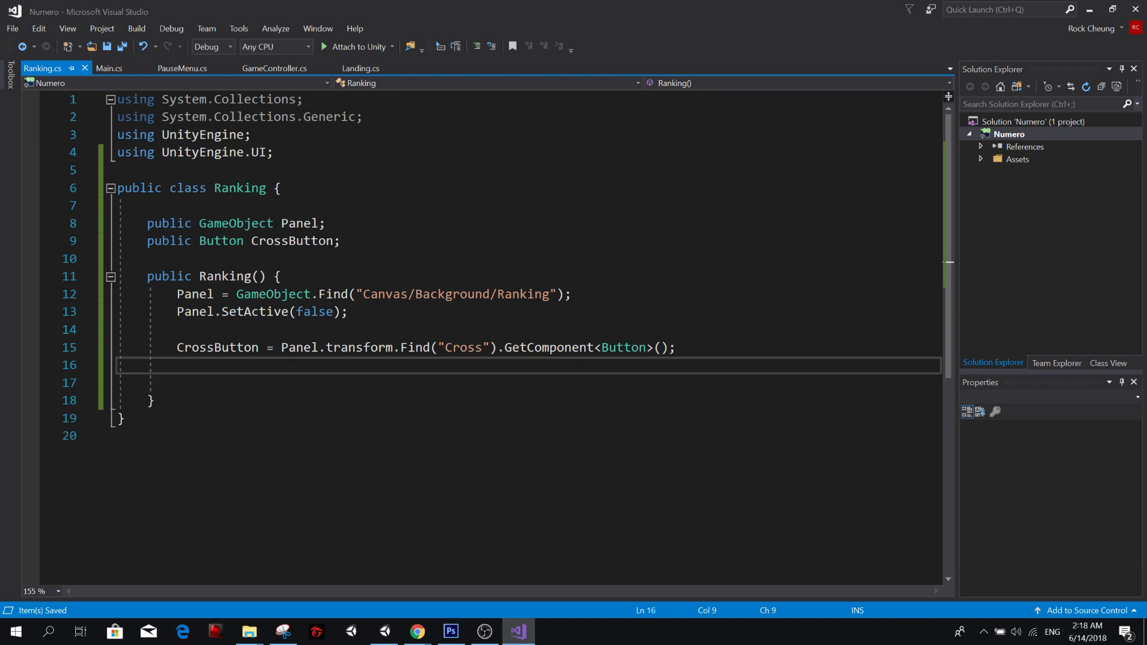
type("CrossButton")
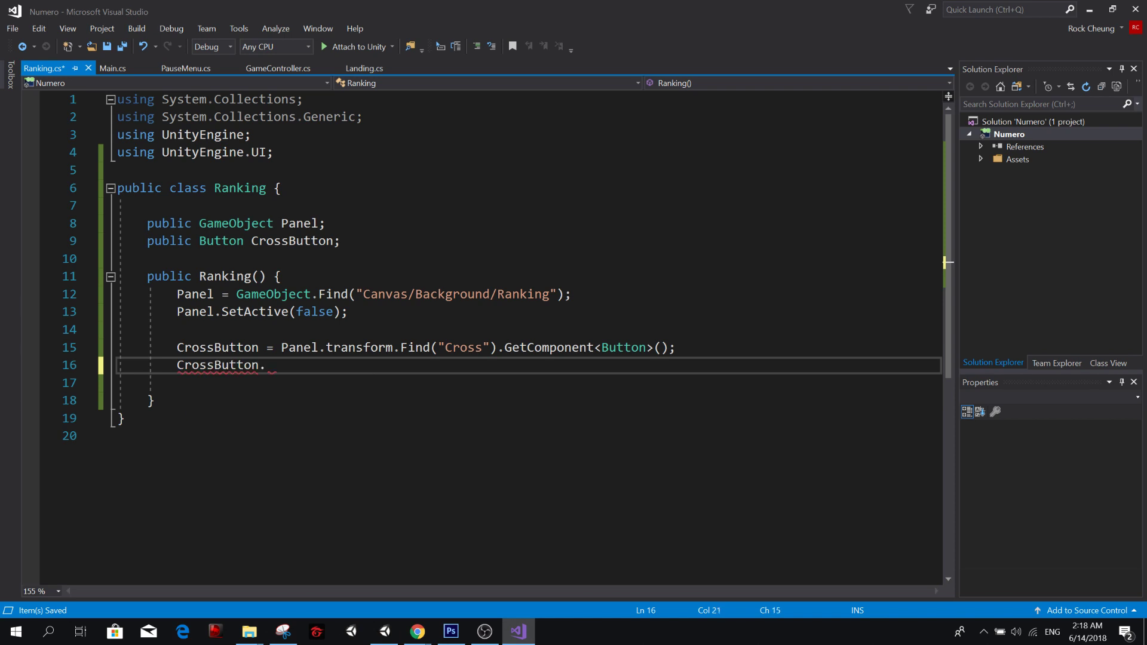
type(".ad")
key("BackSpace")
key("BackSpace")
type("o")
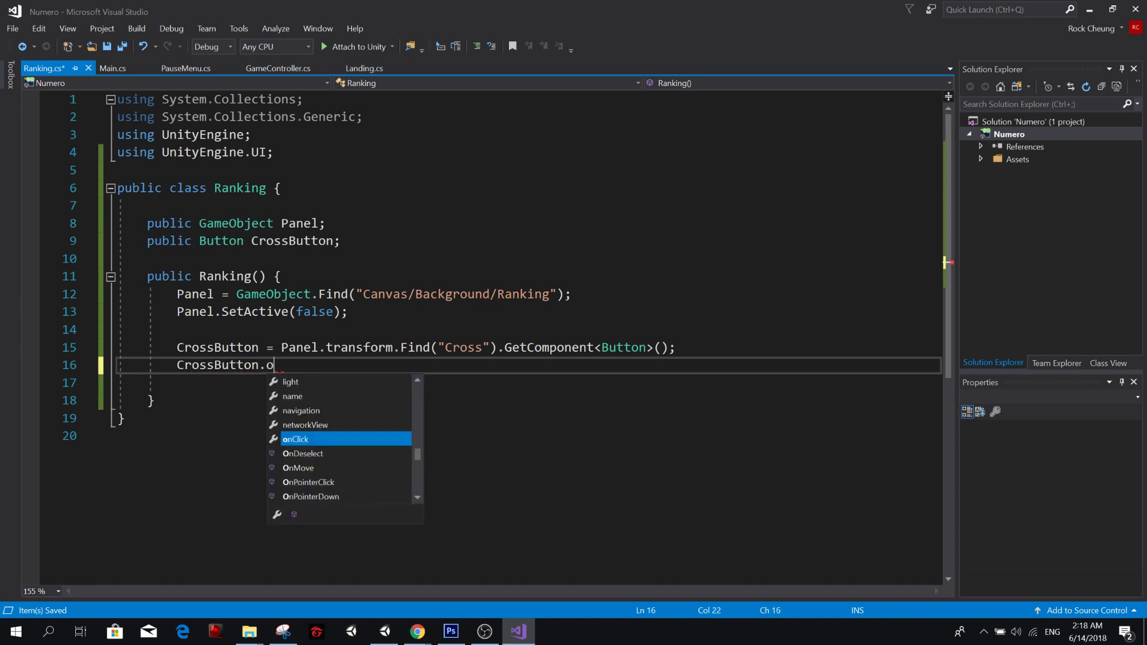
type("nClick.add")
key("Tab")
type("();")
key("Left")
key("Left")
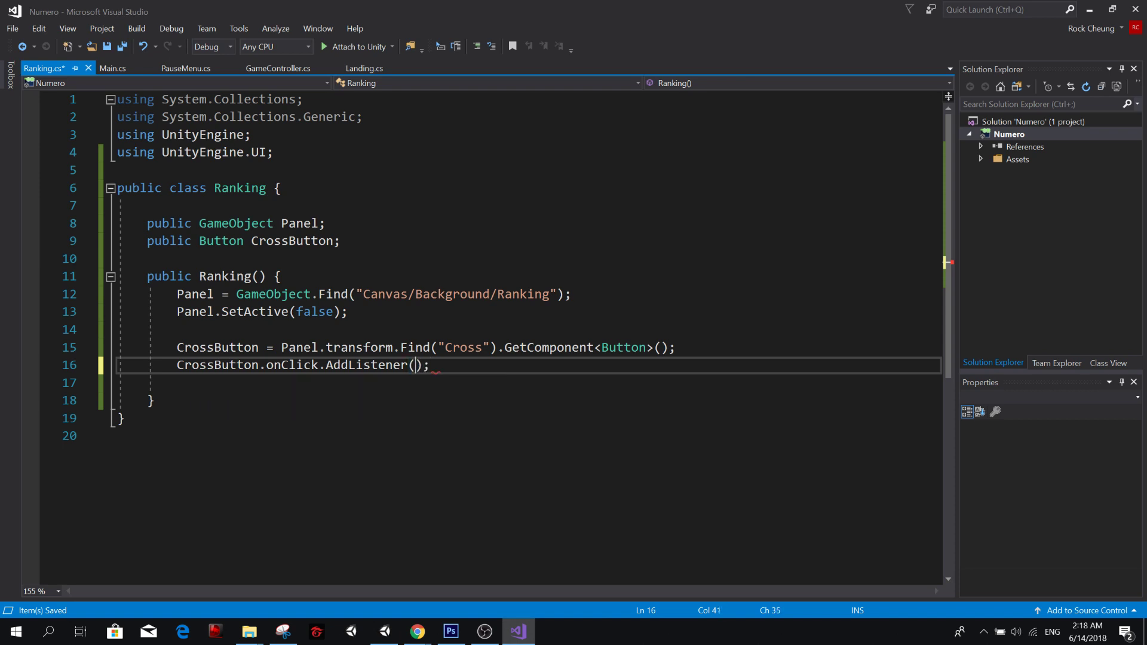
Pass the listener a lambda that calls Panel.SetActive(false) and save the script.
type("() => {")
key("Return")
key("ctrl+s")
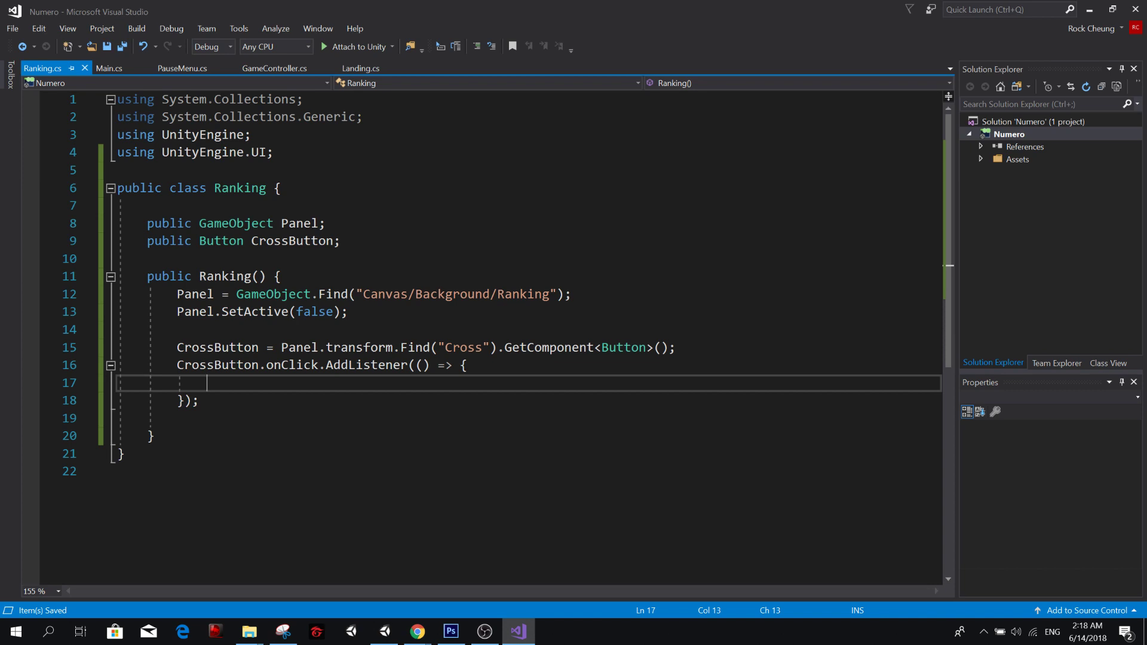
type("P")
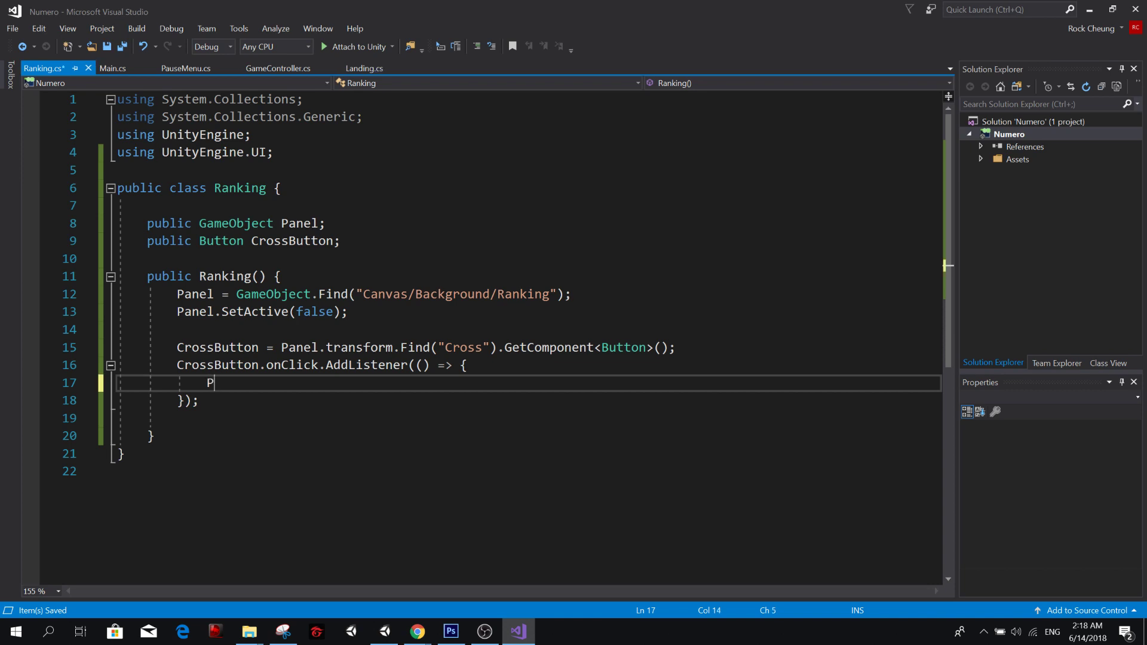
type("anel.setActive(false);")
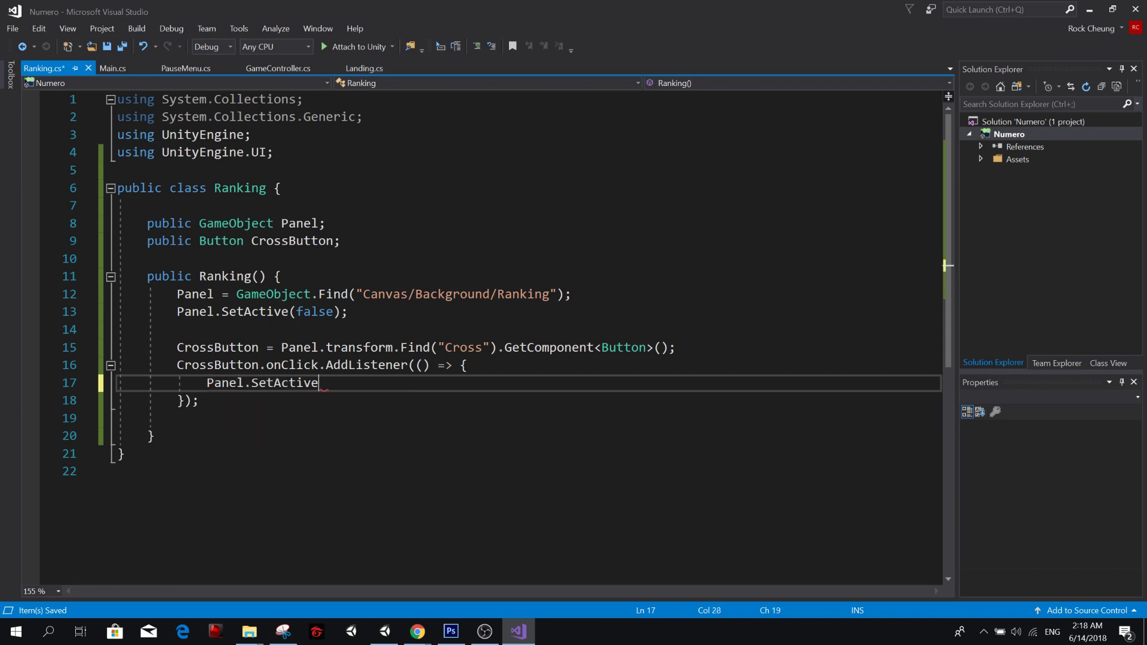
key("ctrl+s")
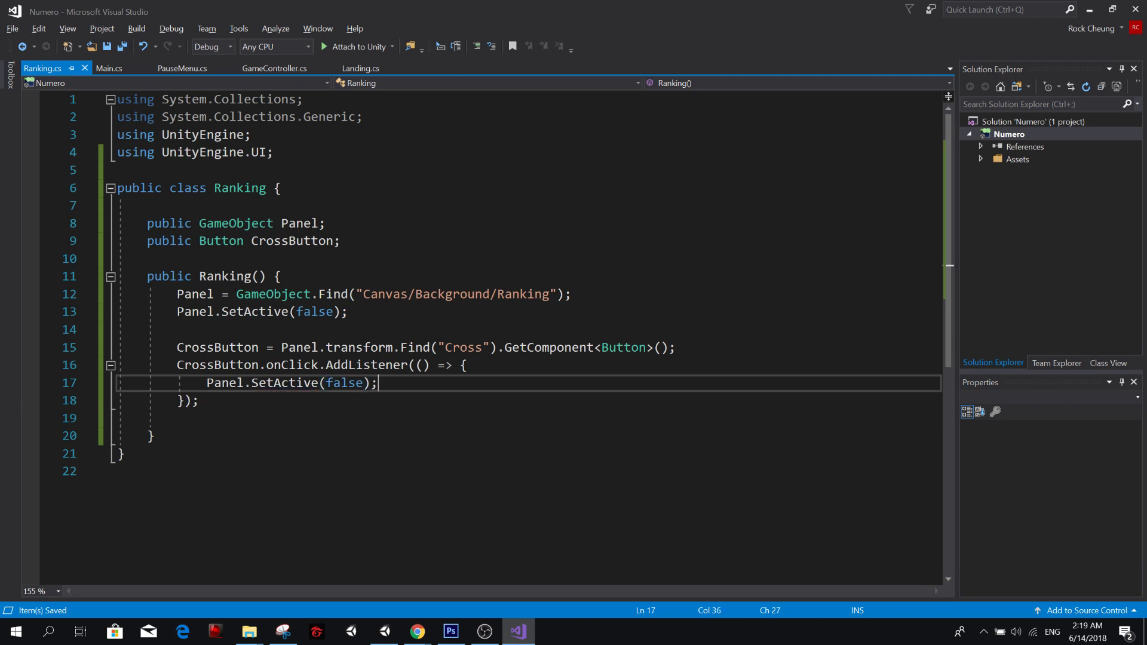
Switch to Unity, run the game, open and close the ranking panel three times, and start a round with Play.
key("alt+Tab")
key("alt+Tab")
key("alt+Tab")
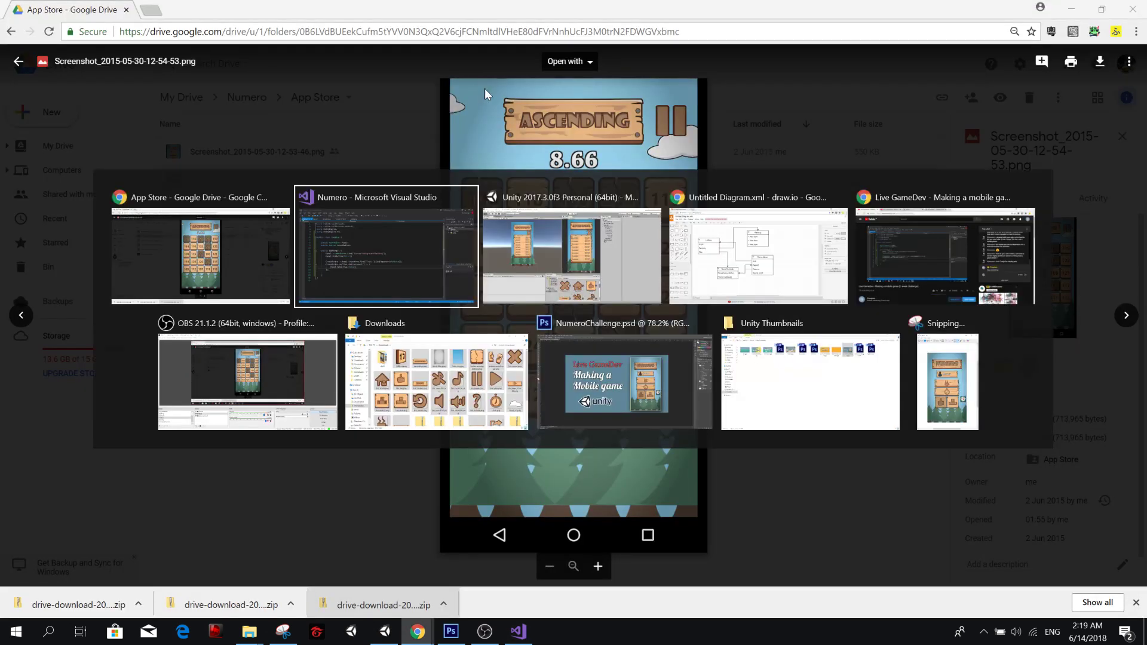
key("alt+Tab")
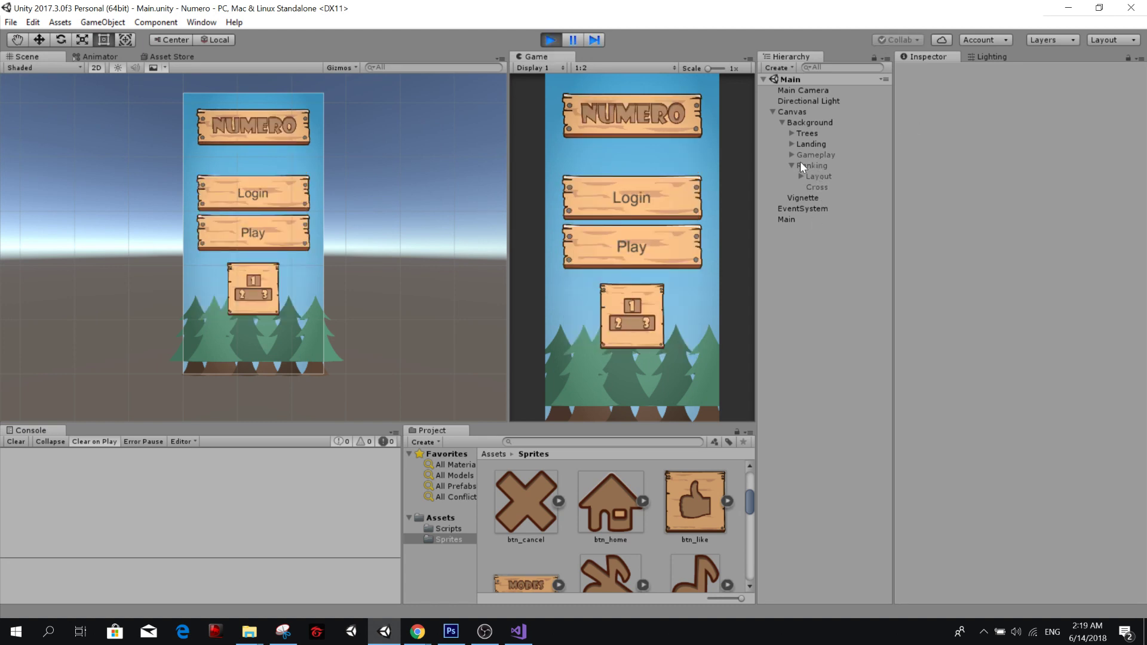
left_click(621, 320)
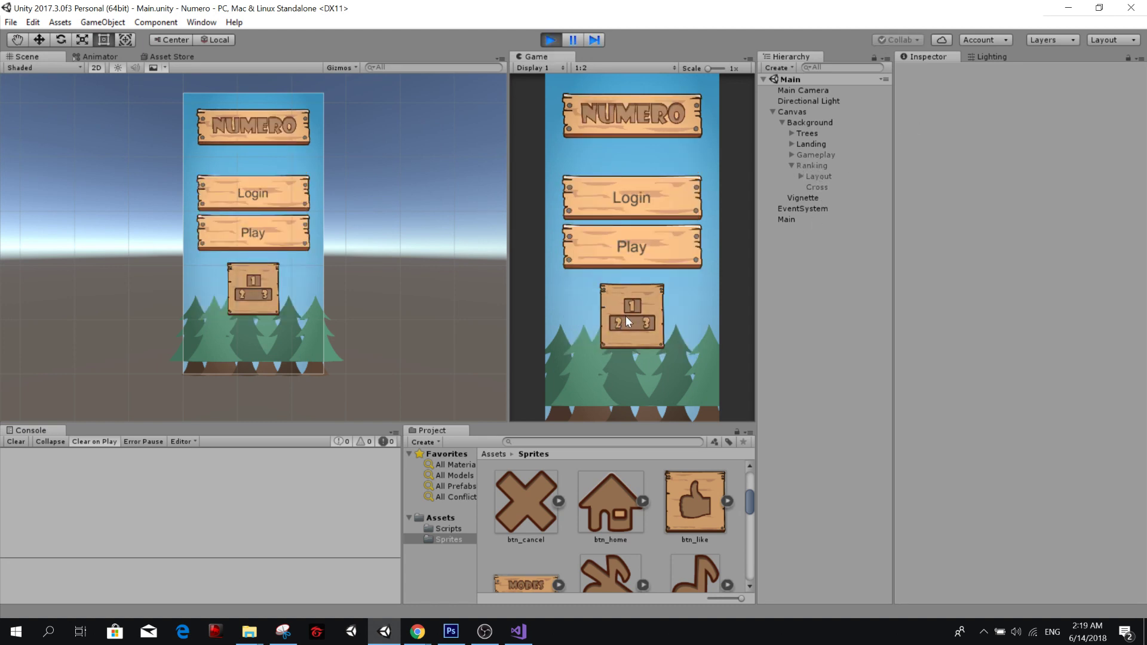
left_click(680, 165)
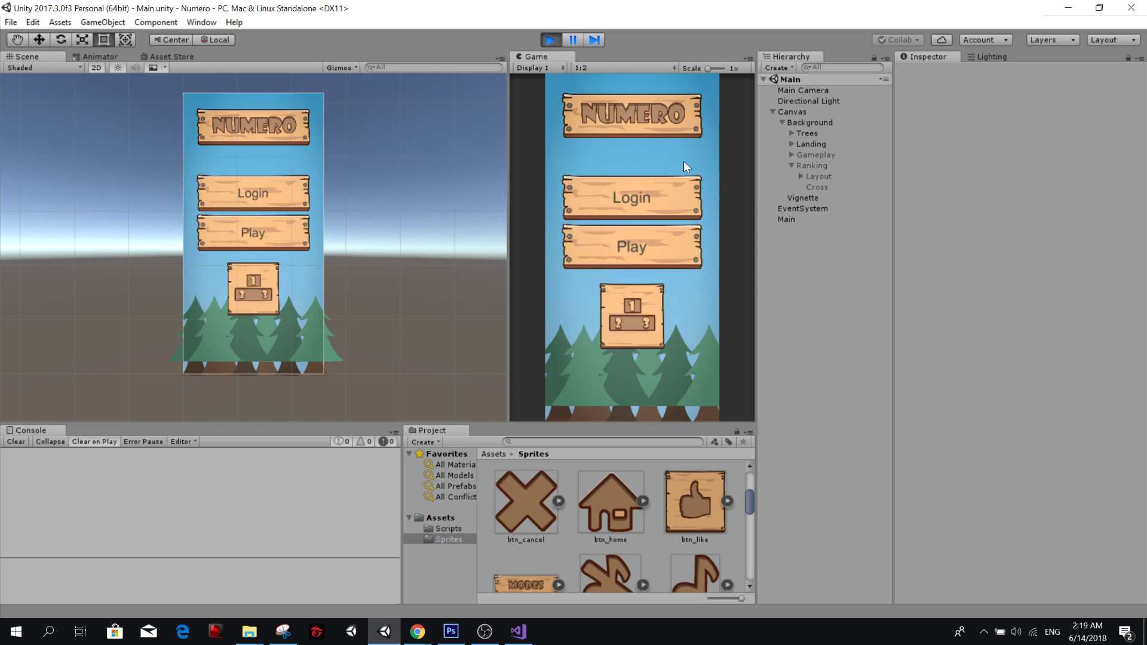
left_click(629, 318)
left_click(668, 164)
left_click(643, 319)
left_click(672, 161)
left_click(639, 249)
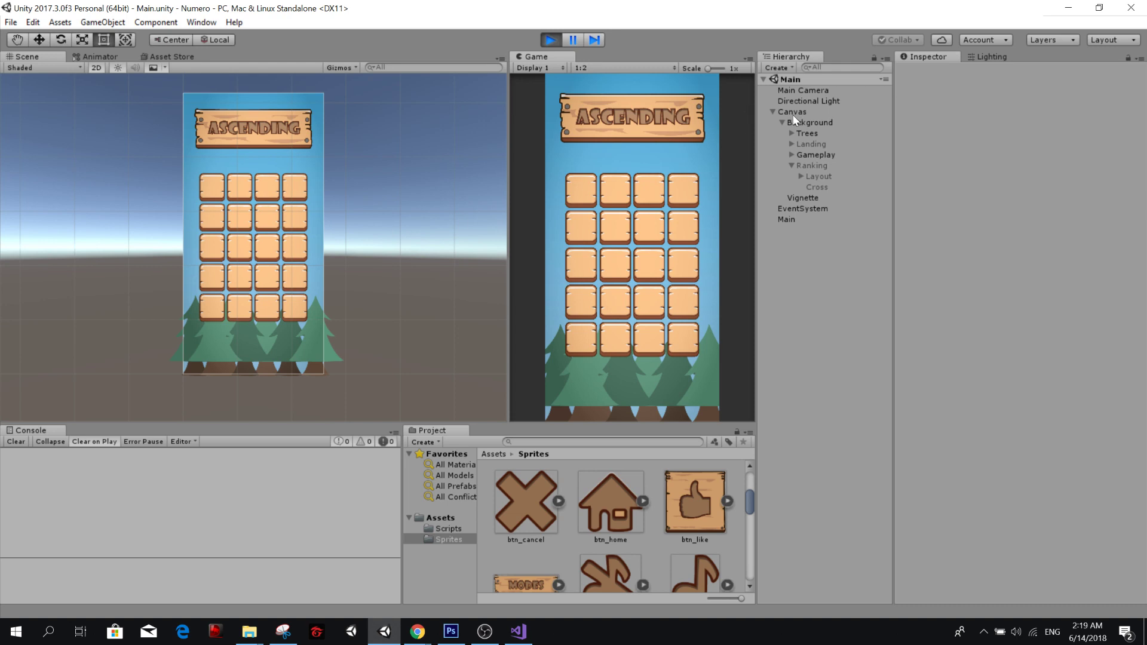
Add the open Main scene to the build in Build Settings and select the Android platform.
left_click(10, 22)
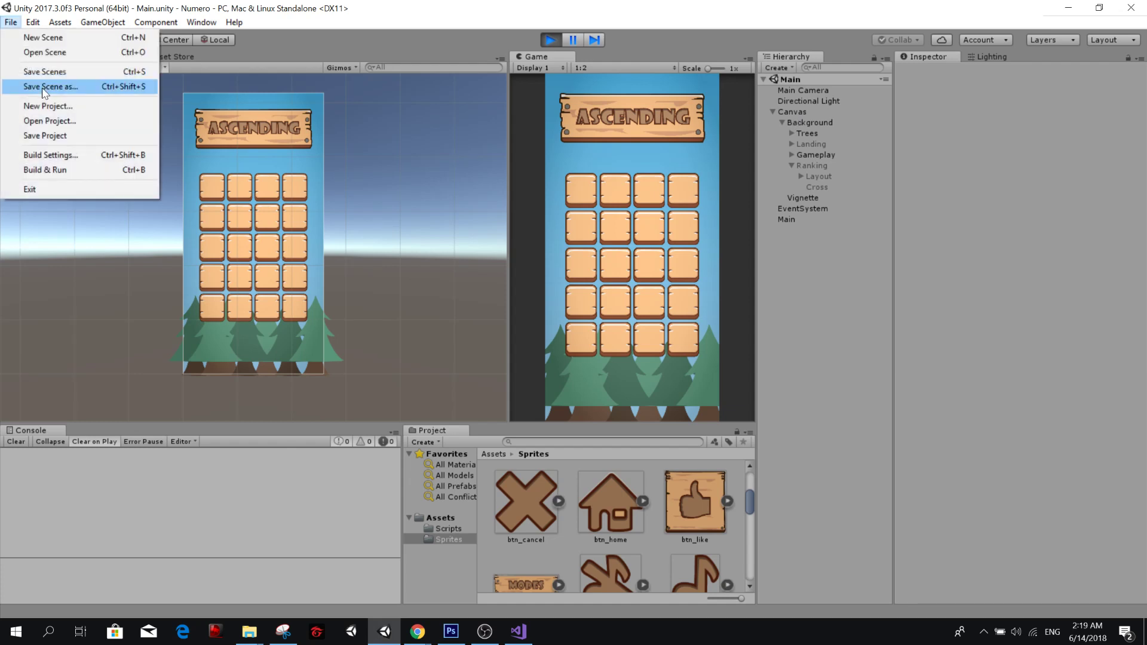
left_click(53, 155)
left_click(553, 271)
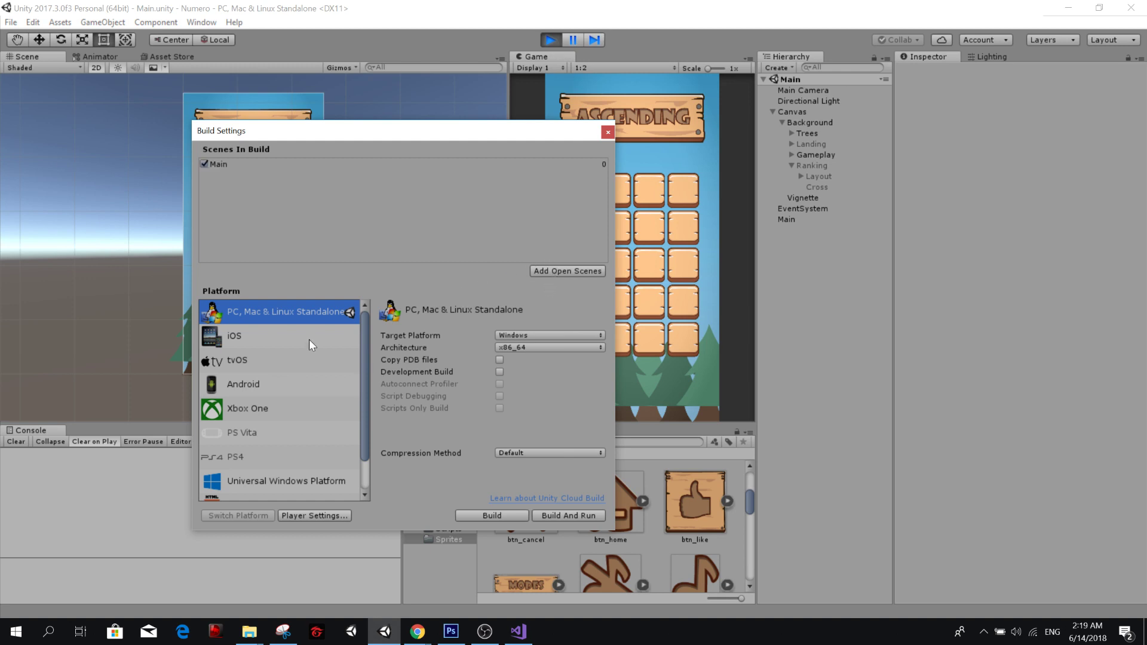
left_click(269, 388)
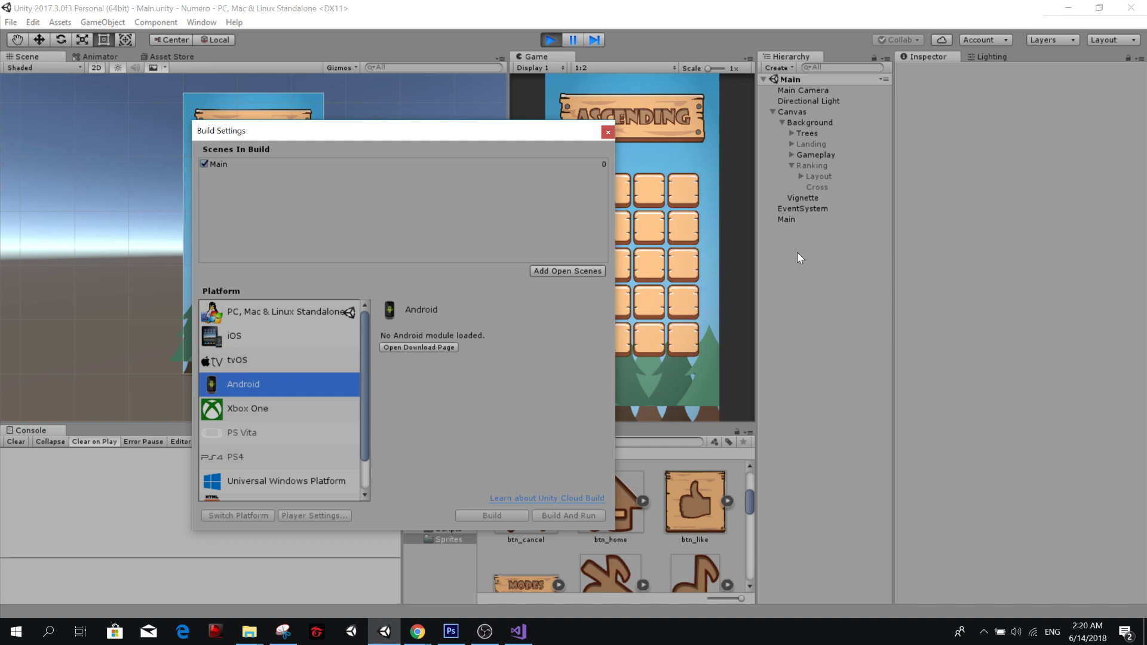
left_click(493, 12)
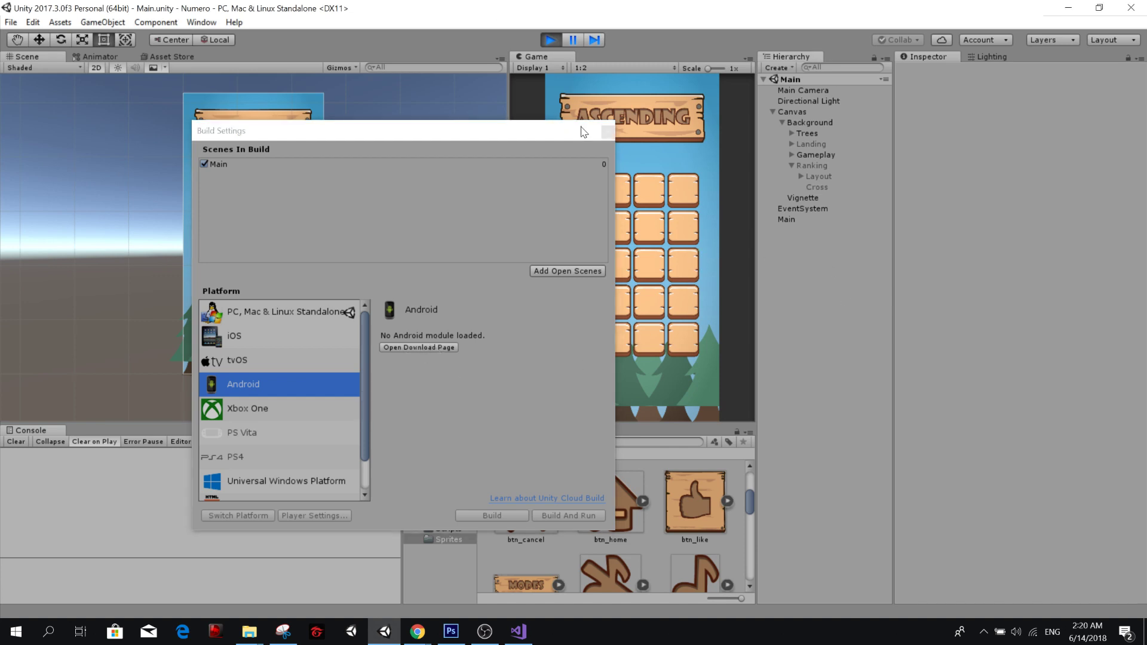
Close the Build Settings window, then stop the running game and start it again from the landing screen.
left_click(606, 132)
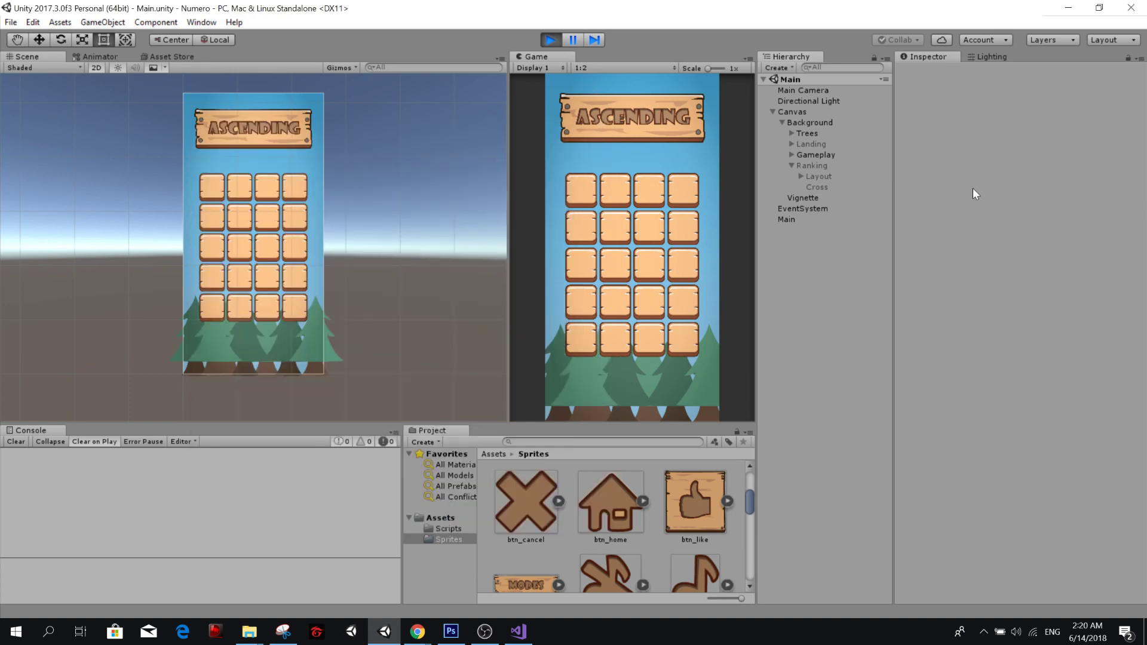
left_click(551, 40)
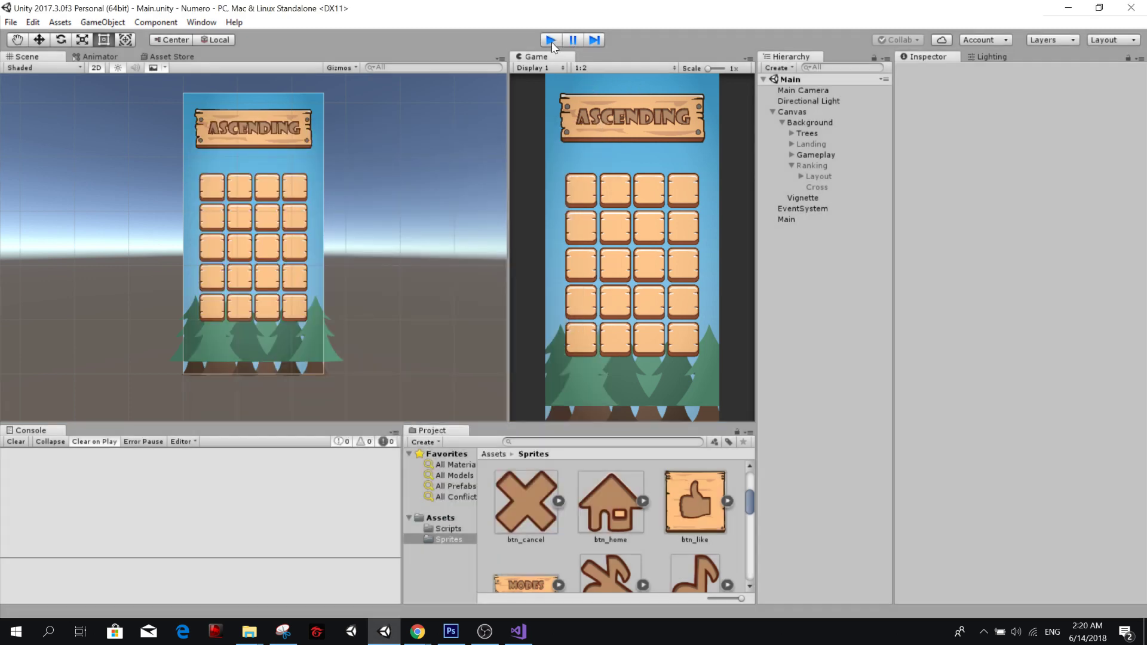
left_click(551, 40)
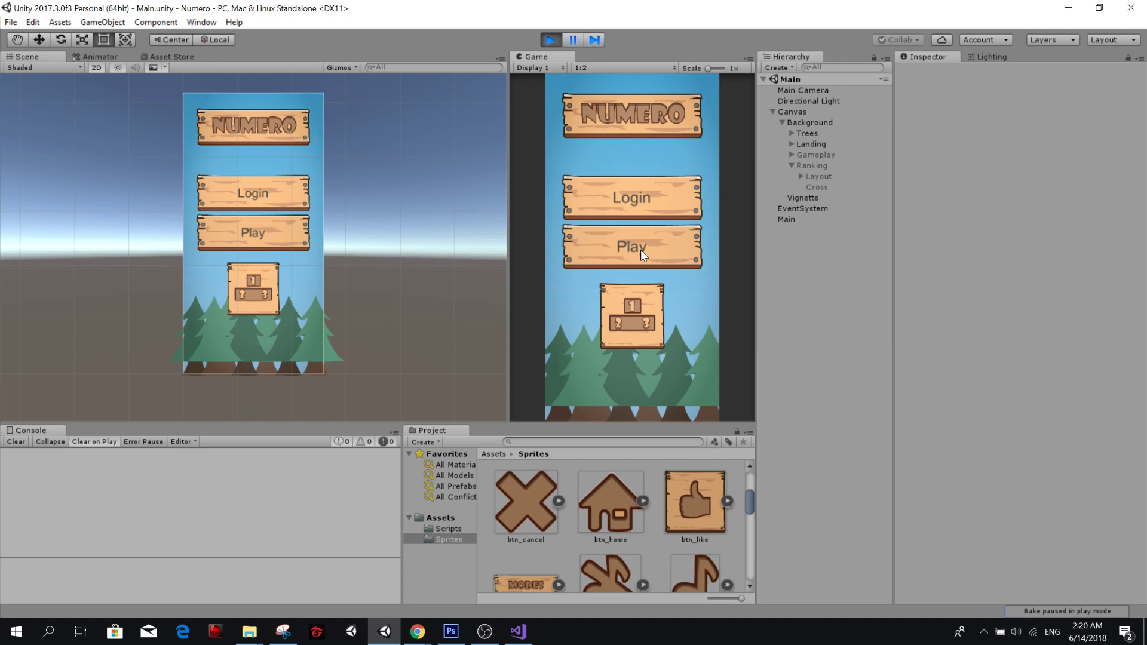
Test the running game by opening and closing the ranking panel twice and starting a round with Play.
left_click(638, 293)
left_click(682, 156)
left_click(634, 289)
left_click(685, 156)
left_click(648, 252)
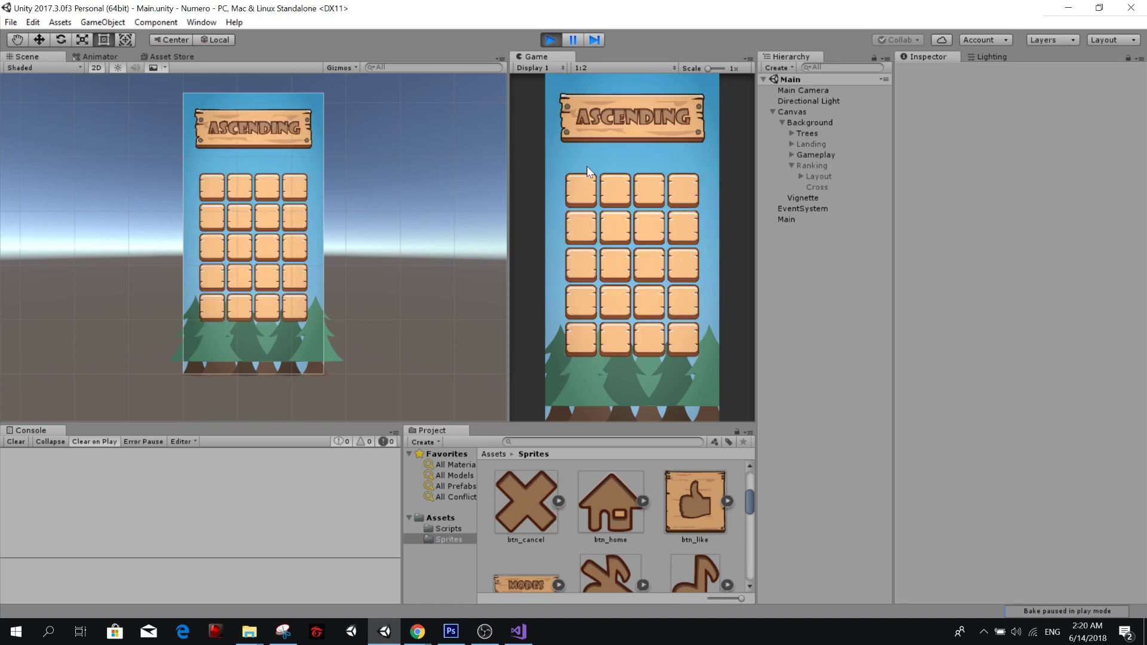
Switch to the draw.io diagram in Chrome, review the game's screen boxes and their connections, and select the Optional Ads box.
key("alt+Tab")
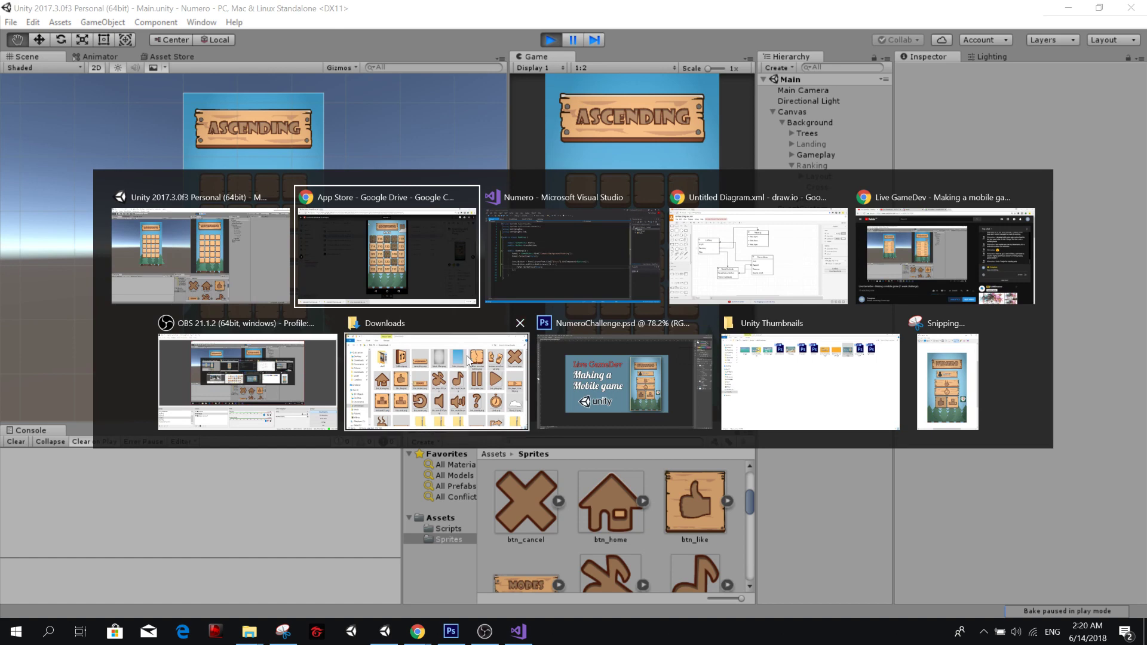
left_click(839, 242)
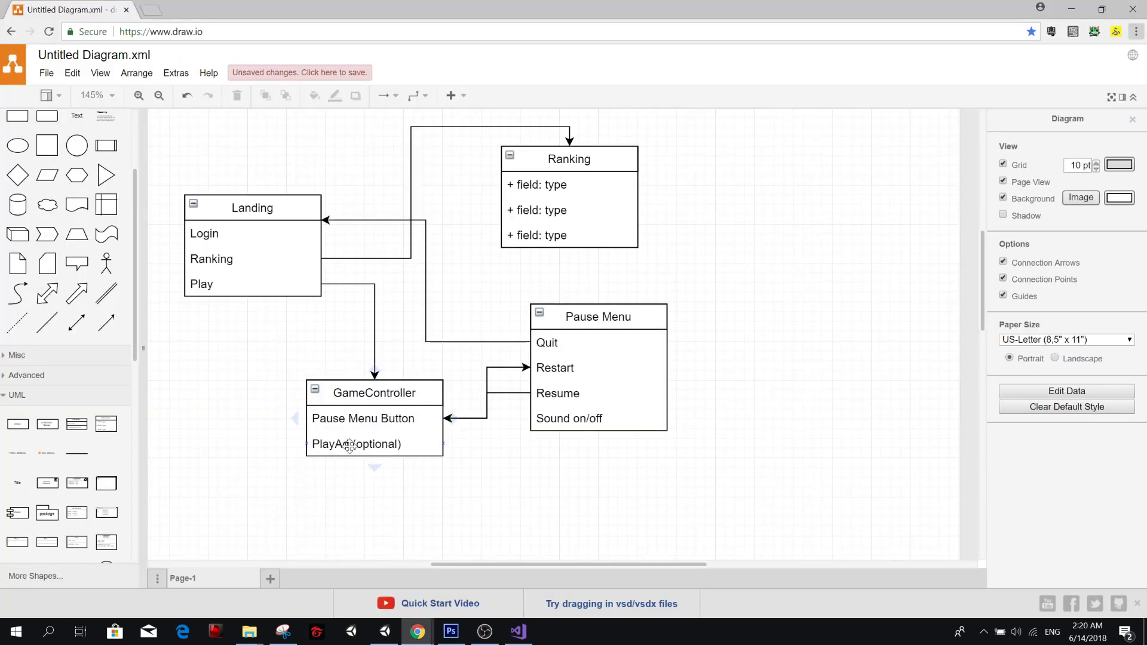
scroll(391, 433, "up", 1)
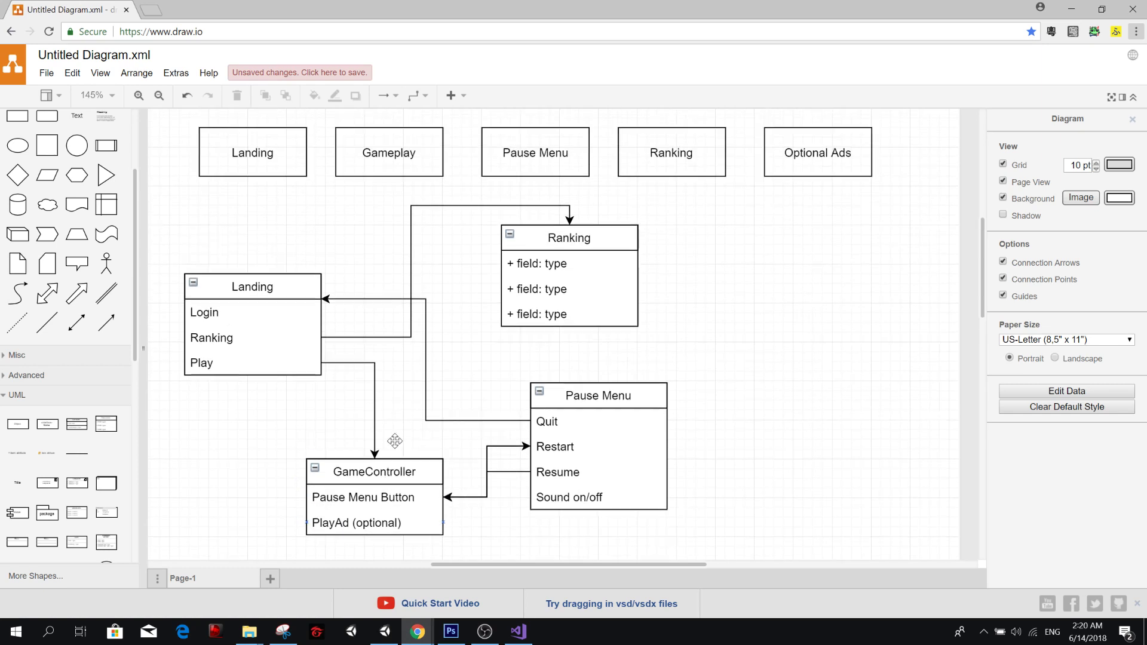
scroll(394, 440, "up", 3)
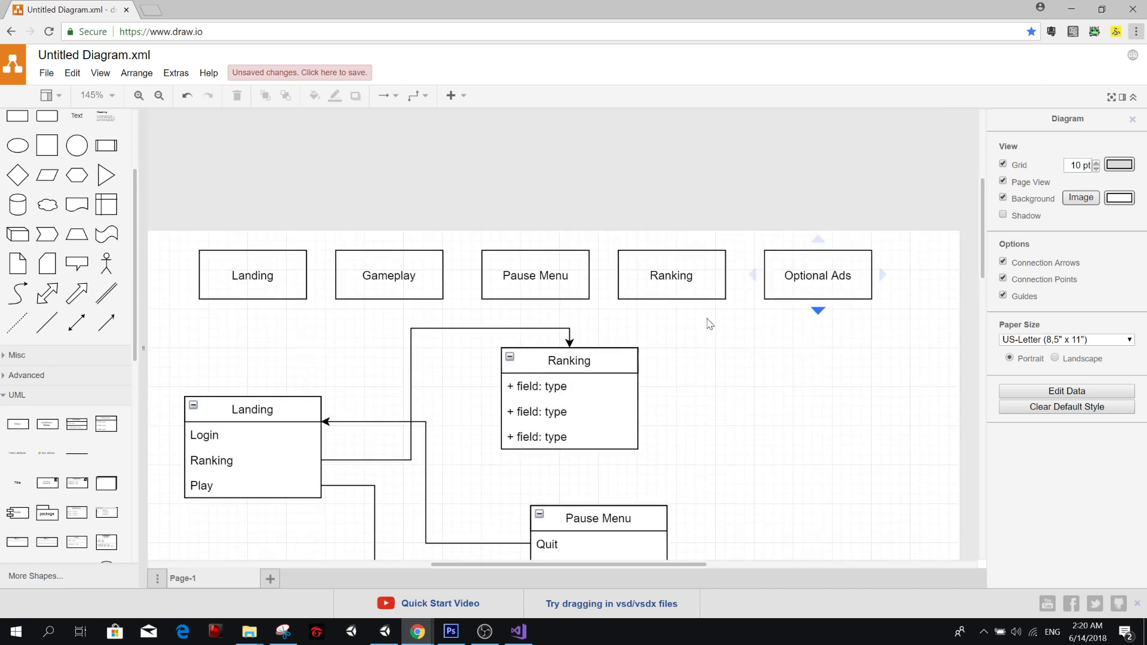
scroll(839, 327, "down", 1)
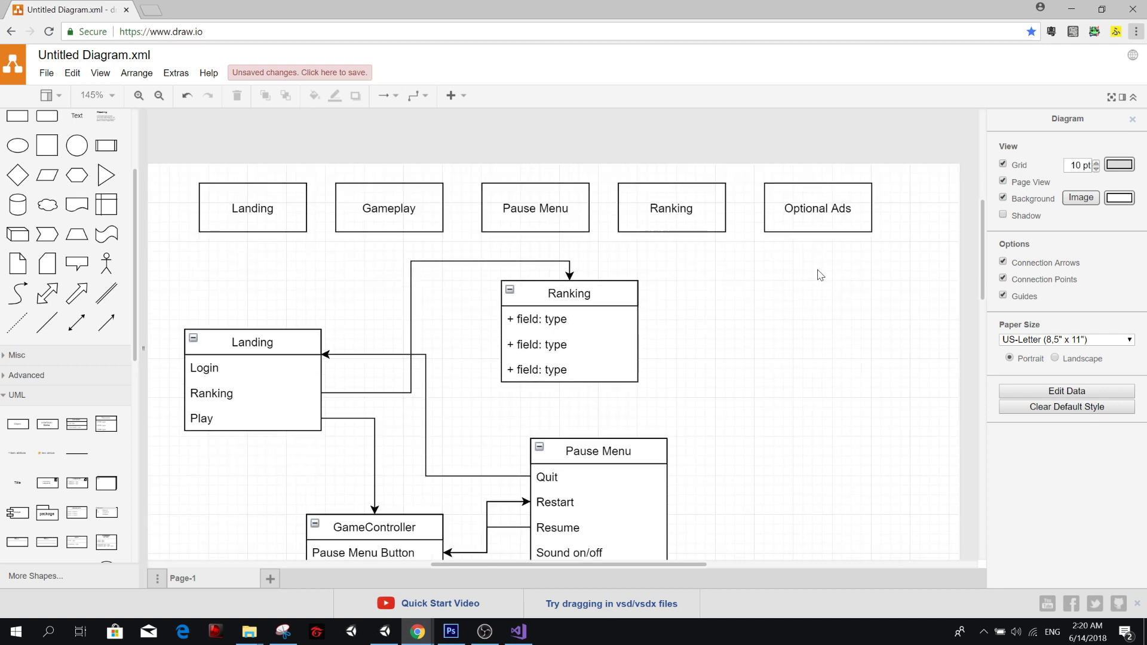
right_click(688, 246)
left_click(753, 239)
left_click(812, 218)
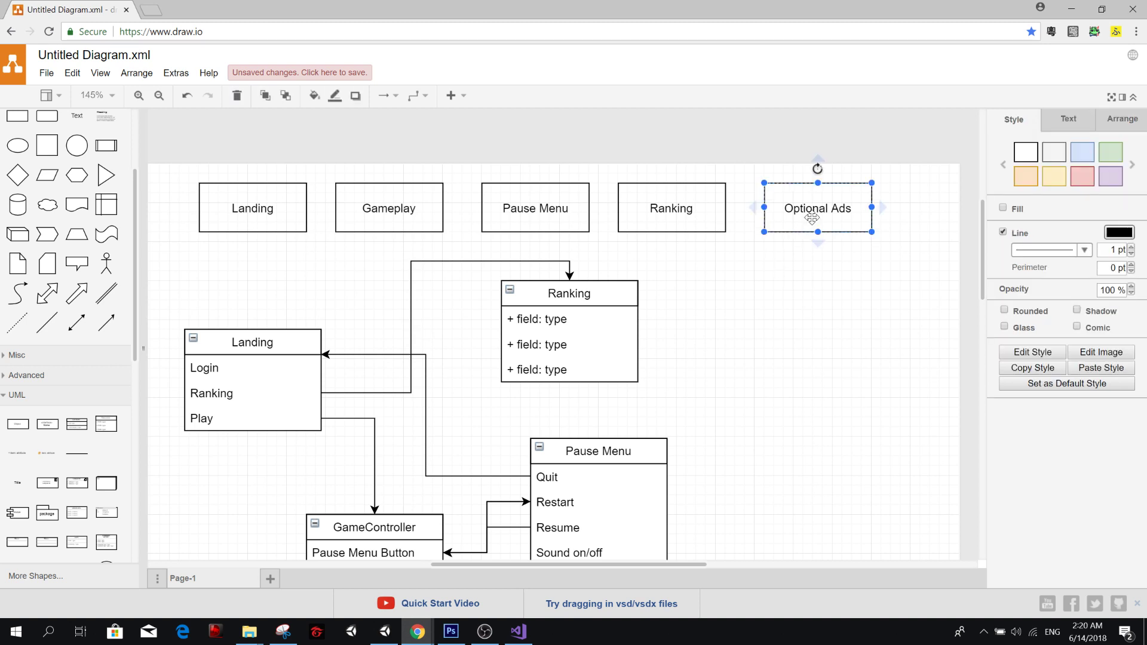